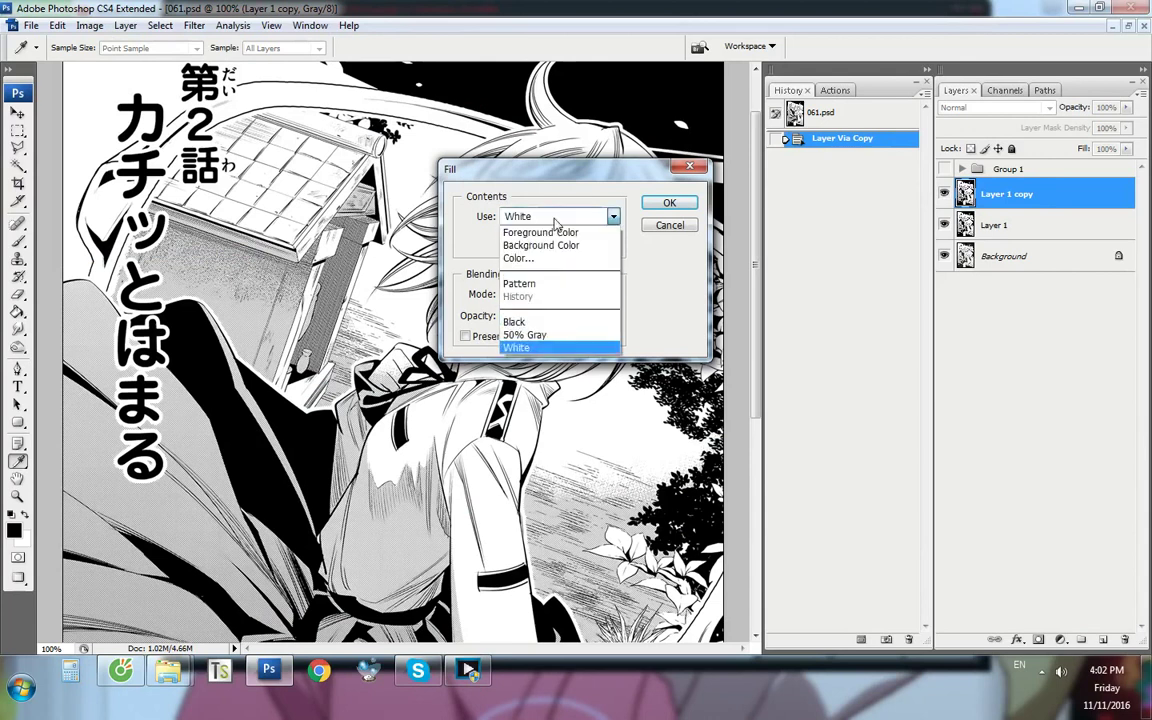
Fill Layer 1 copy with white
{"action": "left_click", "coordinate": [526, 347]}
{"action": "left_click", "coordinate": [662, 205]}
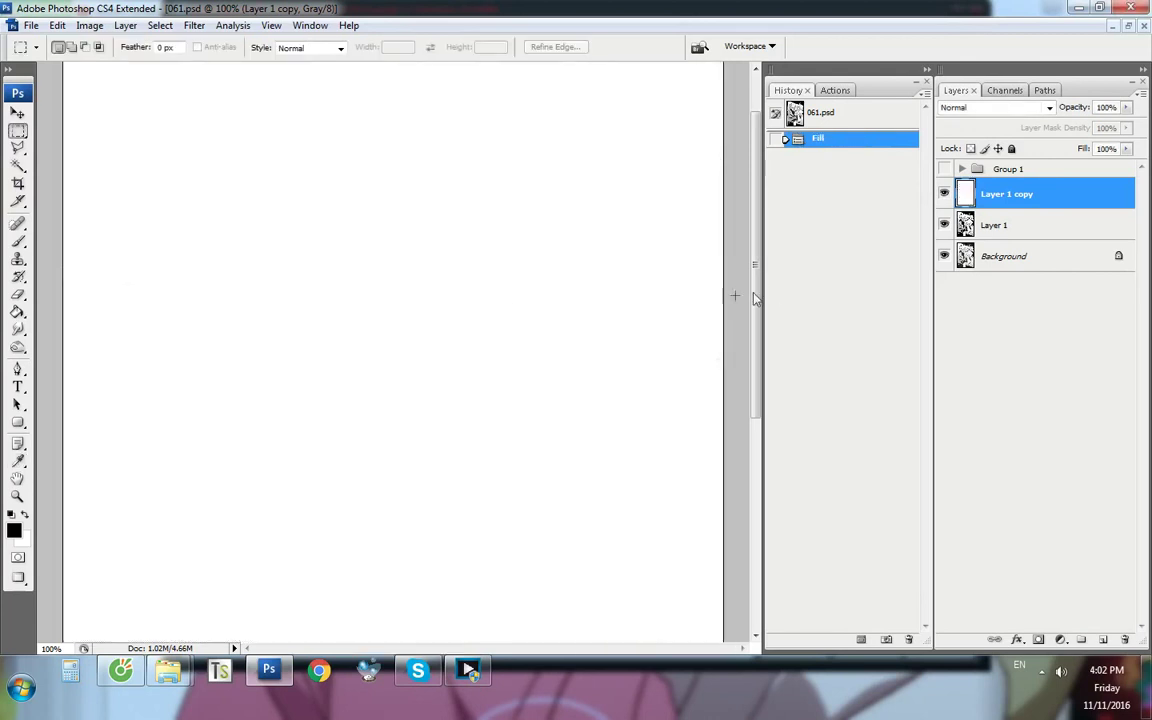
Activate the Brush tool with a 1 px master diameter and 0% hardness for drawing on Layer 1 copy
{"action": "scroll", "coordinate": [218, 315], "scroll_direction": "up", "scroll_amount": 10}
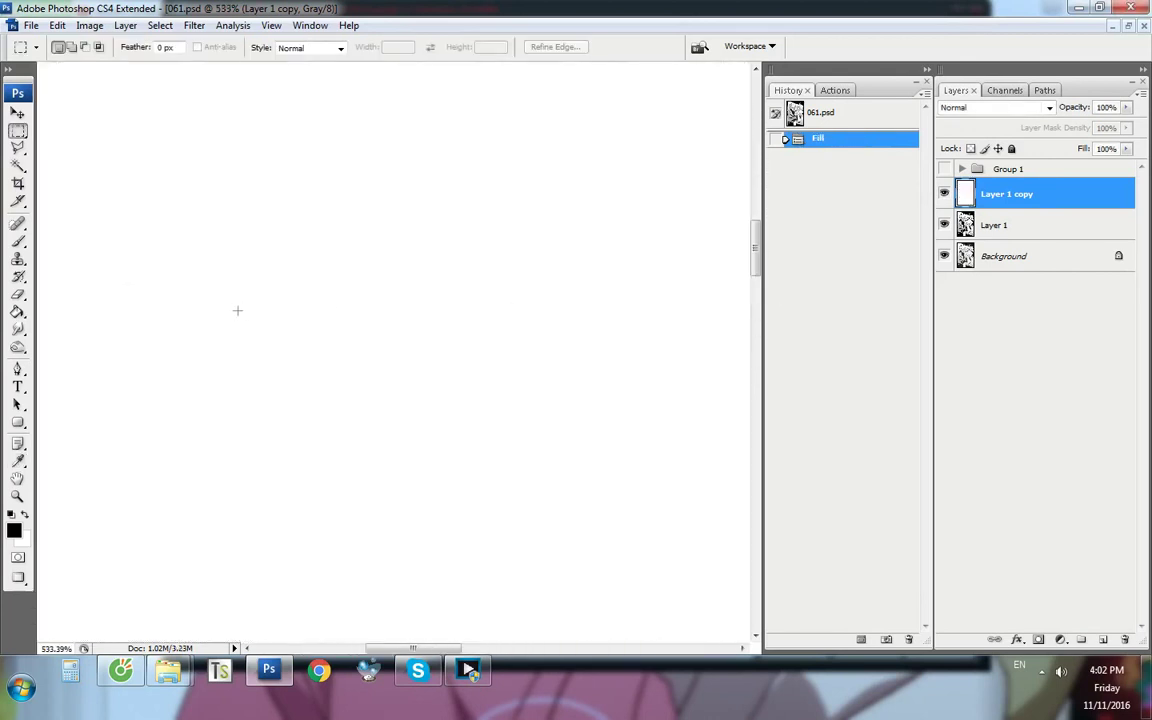
{"action": "key", "text": "b"}
{"action": "right_click", "coordinate": [352, 284]}
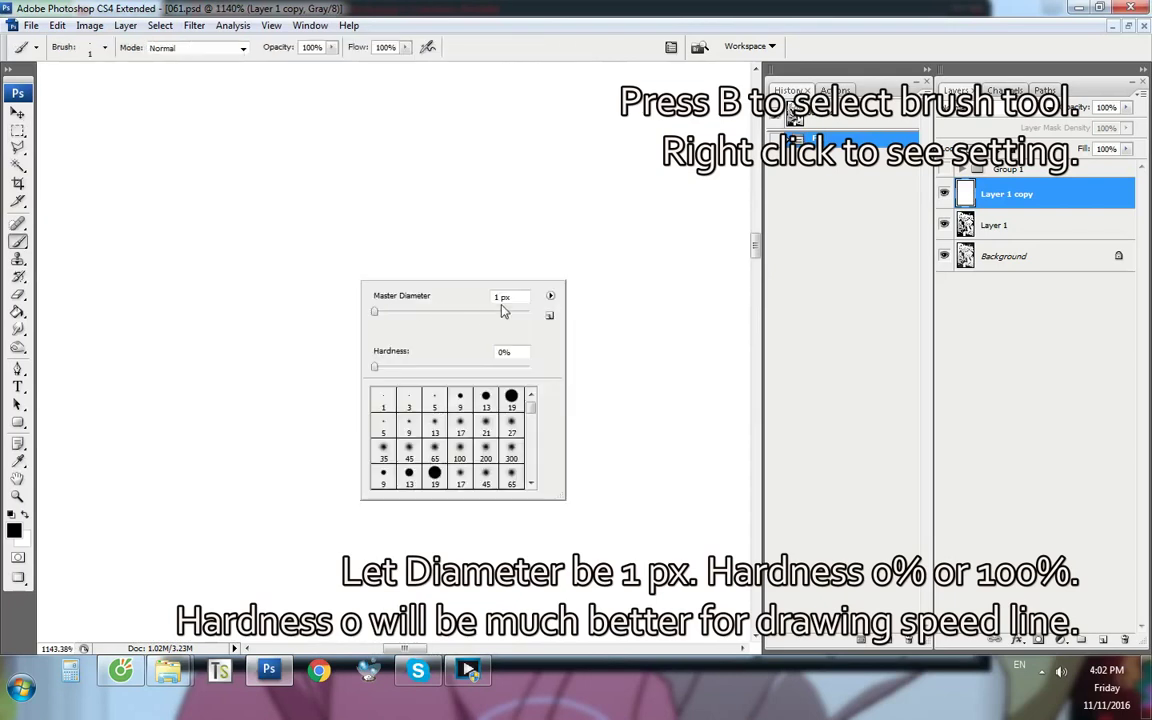
{"action": "right_click", "coordinate": [15, 243]}
{"action": "left_click", "coordinate": [70, 244]}
{"action": "right_click", "coordinate": [364, 260]}
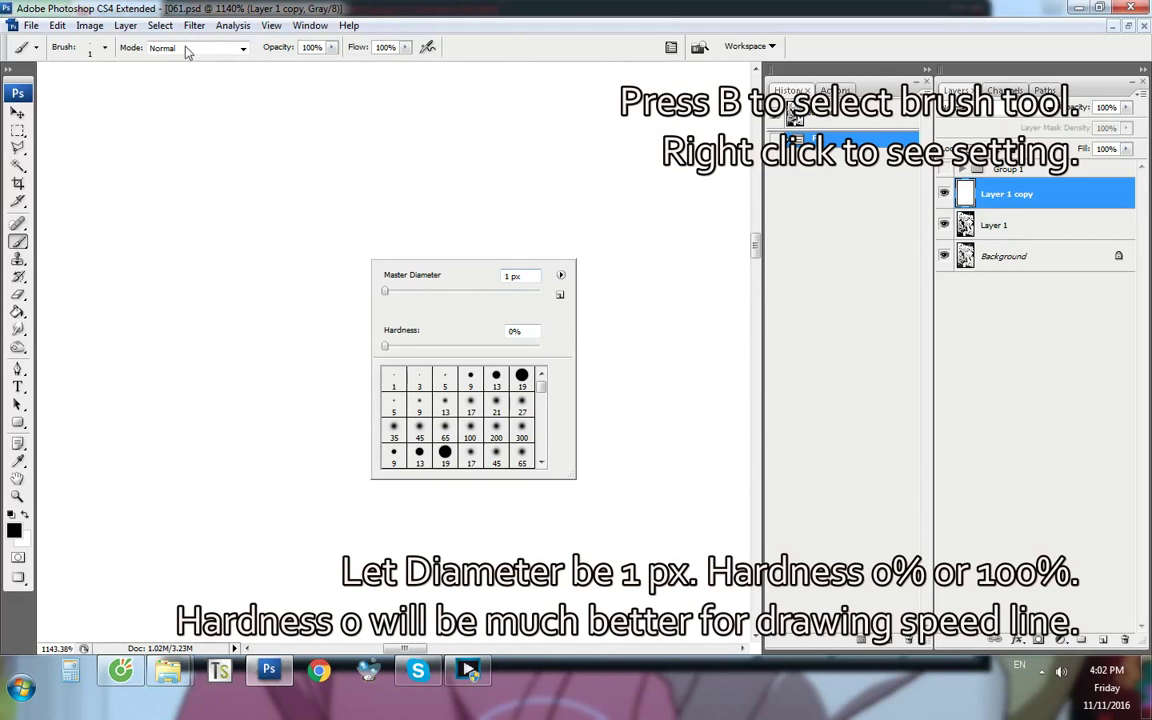
{"action": "left_click", "coordinate": [1071, 203]}
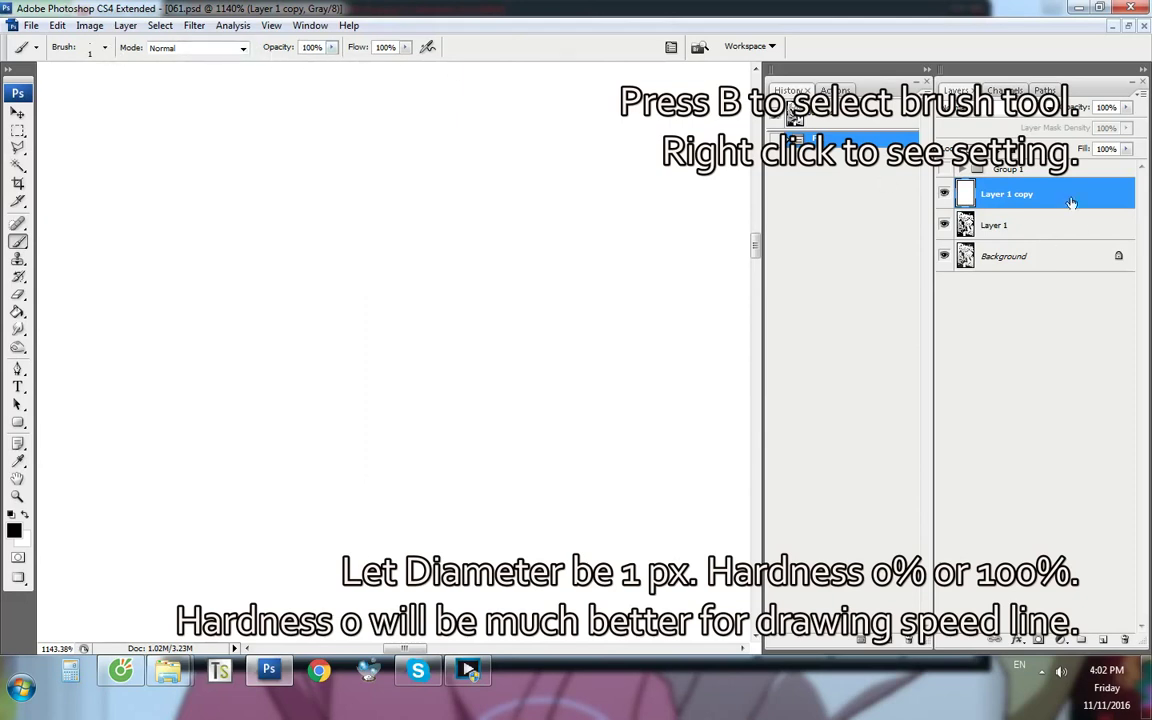
Draw two freehand curved black brush strokes, one below the other, on the white layer
{"action": "scroll", "coordinate": [370, 342], "scroll_direction": "down", "scroll_amount": 2}
{"action": "mouse_move", "coordinate": [257, 375]}
{"action": "left_mouse_down"}
{"action": "mouse_move", "coordinate": [357, 291]}
{"action": "mouse_move", "coordinate": [474, 274]}
{"action": "mouse_move", "coordinate": [578, 123]}
{"action": "left_mouse_up"}
{"action": "scroll", "coordinate": [411, 406], "scroll_direction": "down", "scroll_amount": 1}
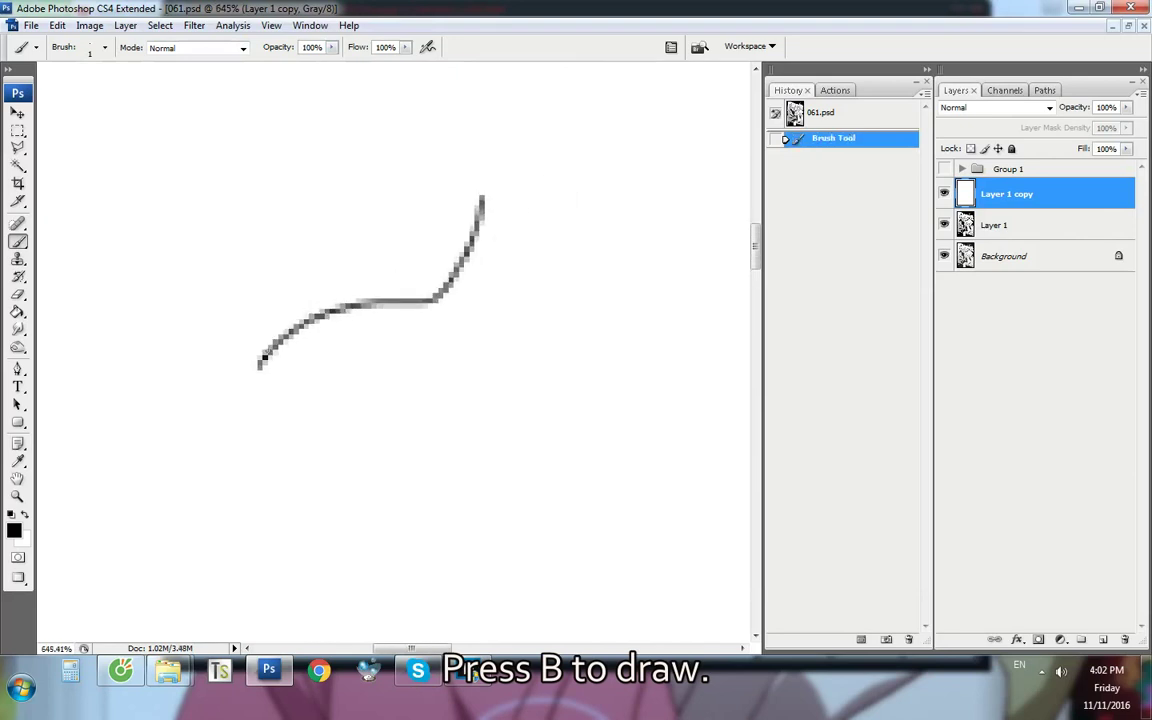
{"action": "mouse_move", "coordinate": [275, 470]}
{"action": "left_mouse_down"}
{"action": "mouse_move", "coordinate": [322, 401]}
{"action": "mouse_move", "coordinate": [382, 366]}
{"action": "mouse_move", "coordinate": [523, 369]}
{"action": "left_mouse_up"}
{"action": "scroll", "coordinate": [245, 352], "scroll_direction": "down", "scroll_amount": 5}
{"action": "scroll", "coordinate": [325, 480], "scroll_direction": "up", "scroll_amount": 4}
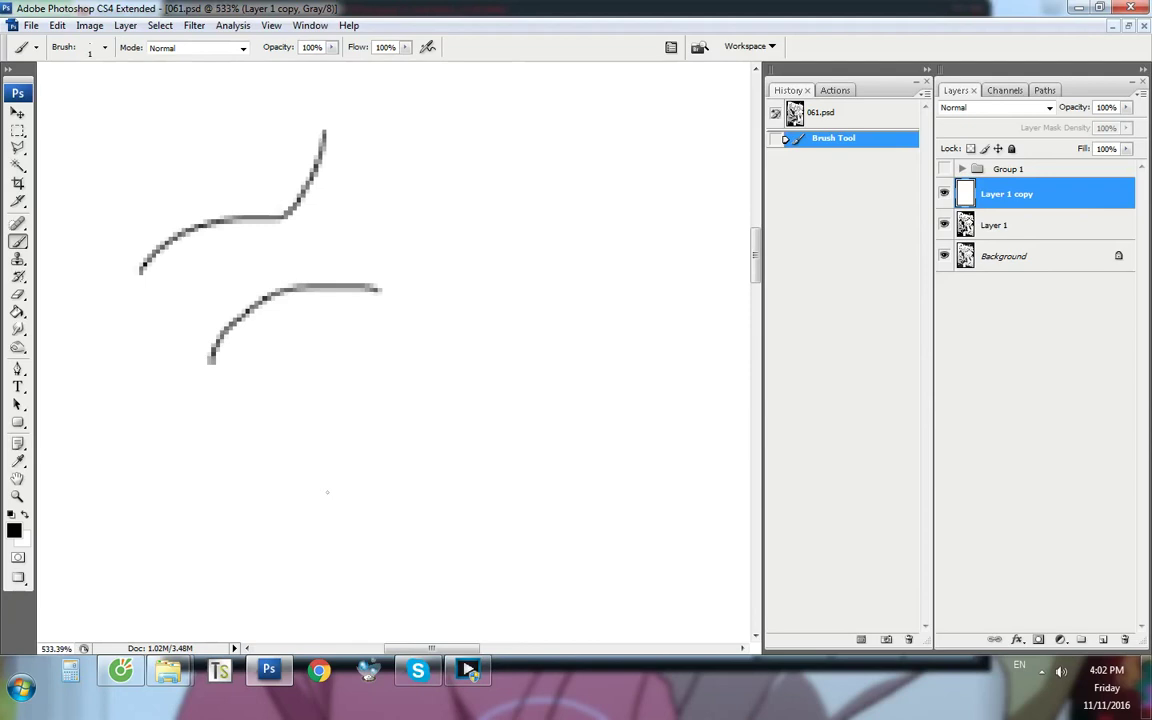
Brush a straight diagonal line rising to the right below the two curves, and retrace it back to its start to darken it
{"action": "key", "text": "p"}
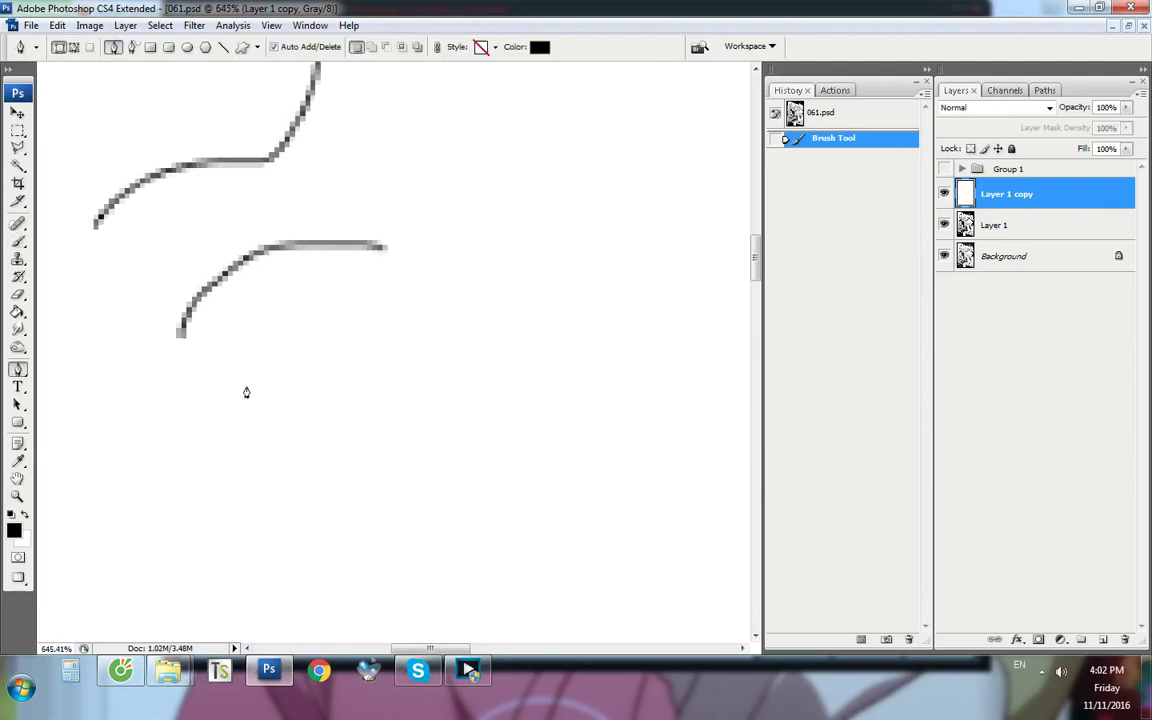
{"action": "key", "text": "b"}
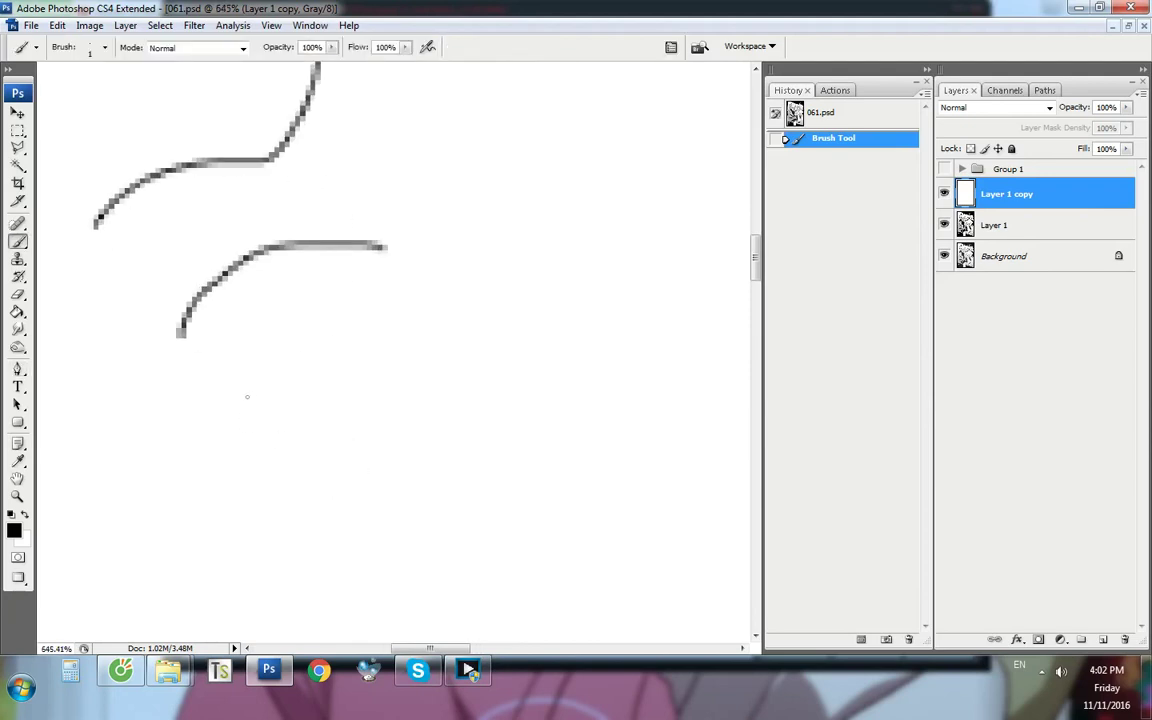
{"action": "left_click", "coordinate": [239, 401]}
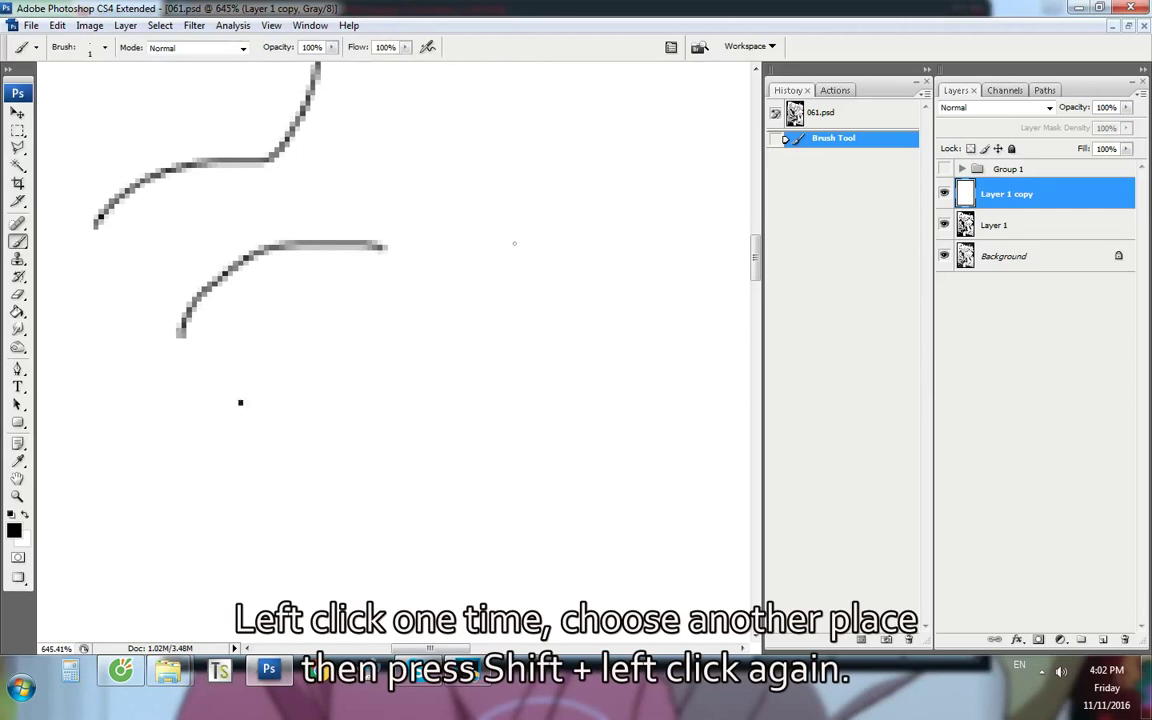
{"action": "left_click", "coordinate": [553, 277], "text": "shift"}
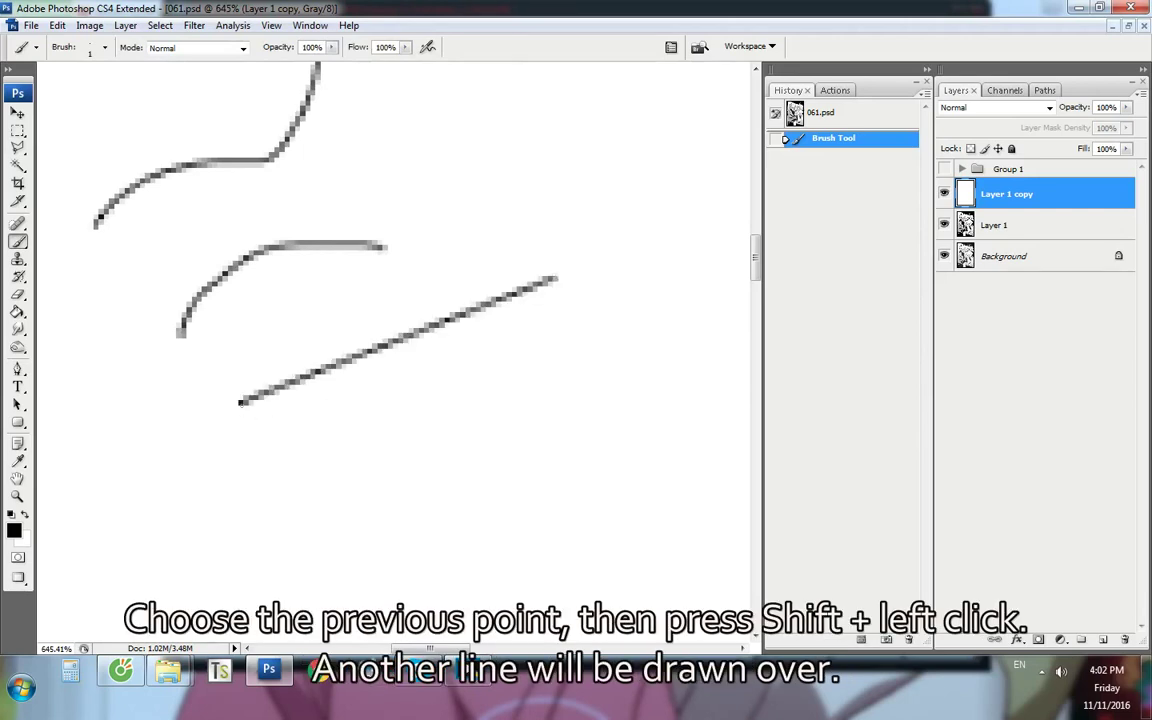
{"action": "left_click", "coordinate": [241, 402], "text": "shift"}
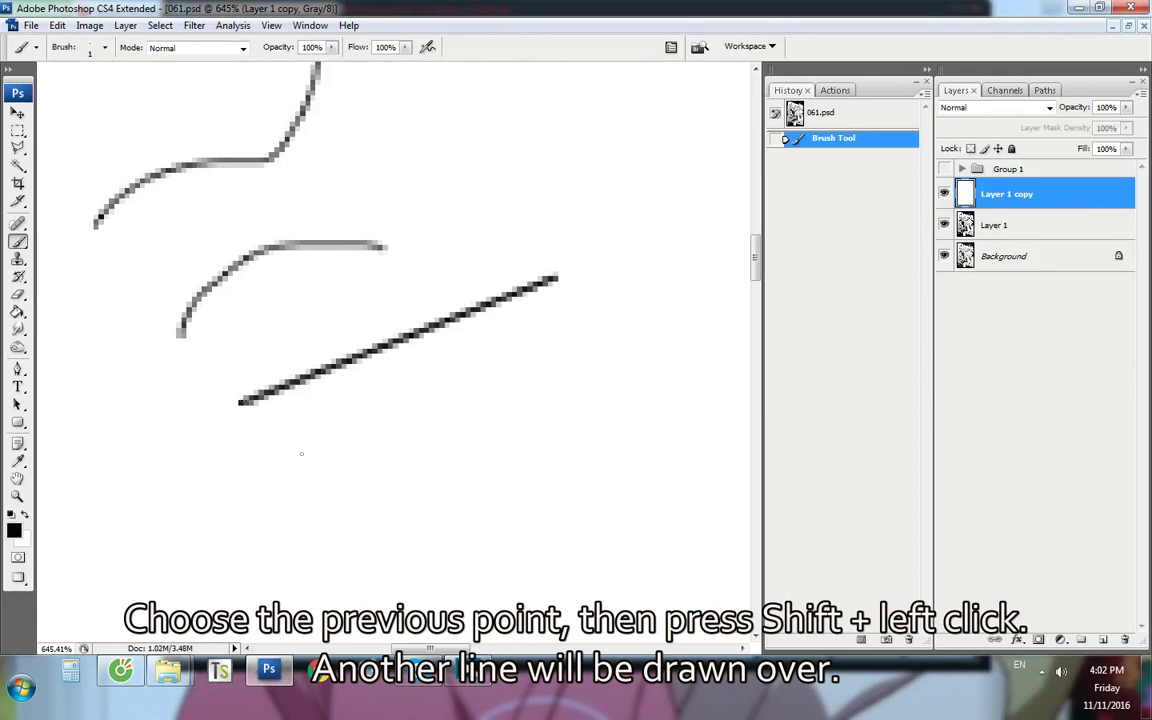
Brush a wavy line rising to the right beneath the straight line, built from short connected segments
{"action": "left_click", "coordinate": [322, 489]}
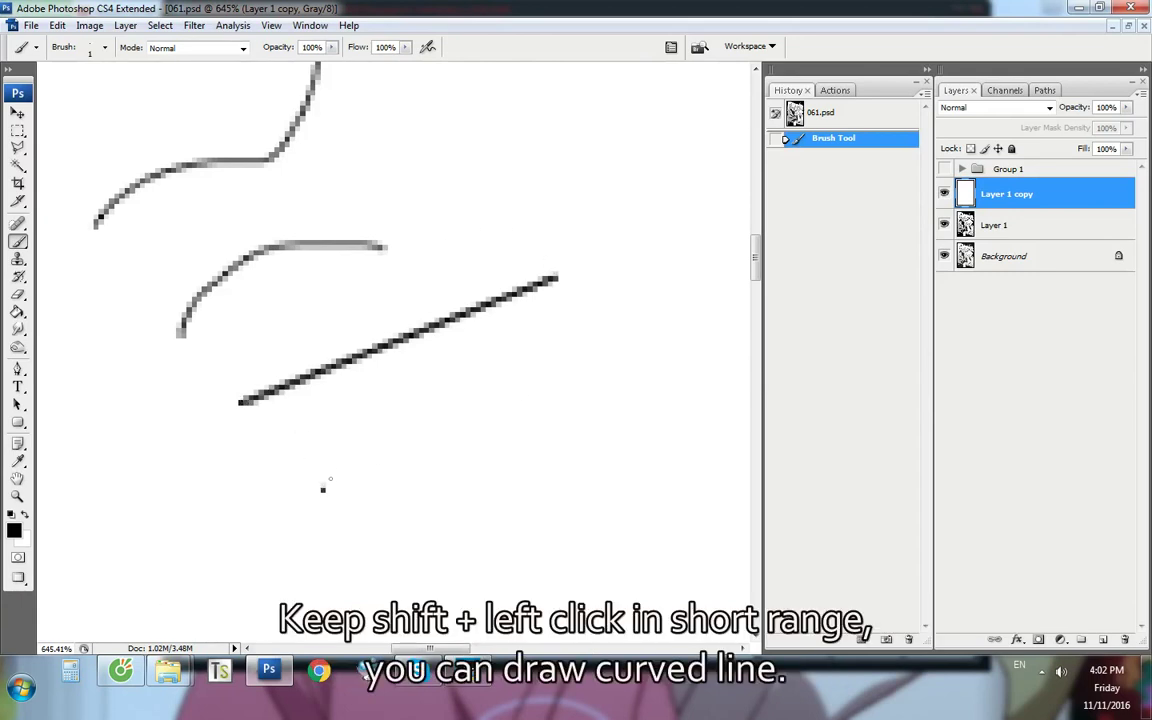
{"action": "left_click", "coordinate": [362, 467], "text": "shift"}
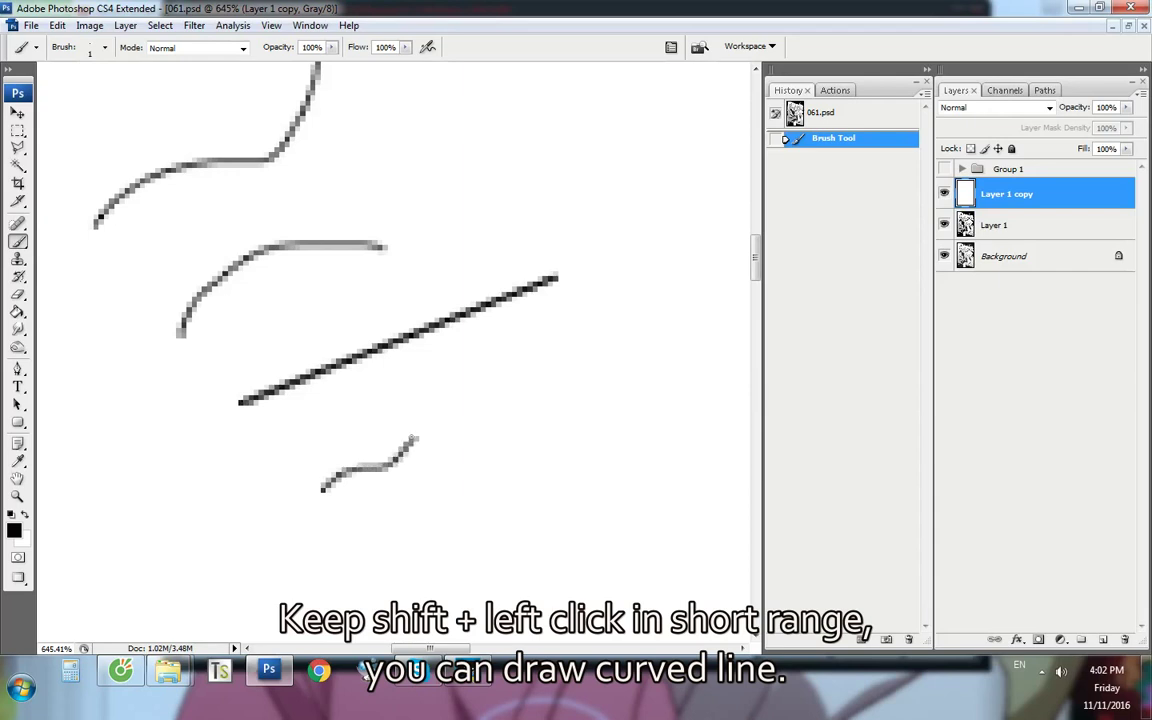
{"action": "left_click", "coordinate": [443, 422], "text": "shift"}
{"action": "left_click", "coordinate": [488, 376], "text": "shift"}
{"action": "left_click", "coordinate": [520, 364], "text": "shift"}
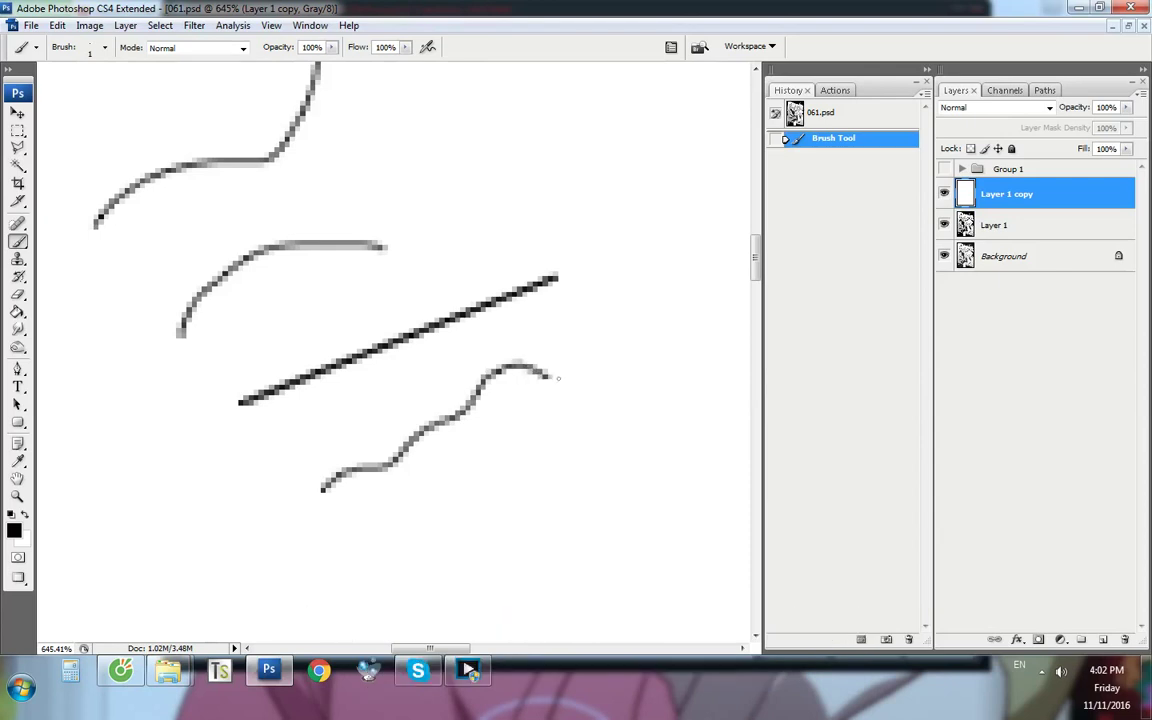
{"action": "mouse_move", "coordinate": [566, 380]}
{"action": "left_mouse_down"}
{"action": "mouse_move", "coordinate": [581, 376]}
{"action": "mouse_move", "coordinate": [608, 325]}
{"action": "left_mouse_up"}
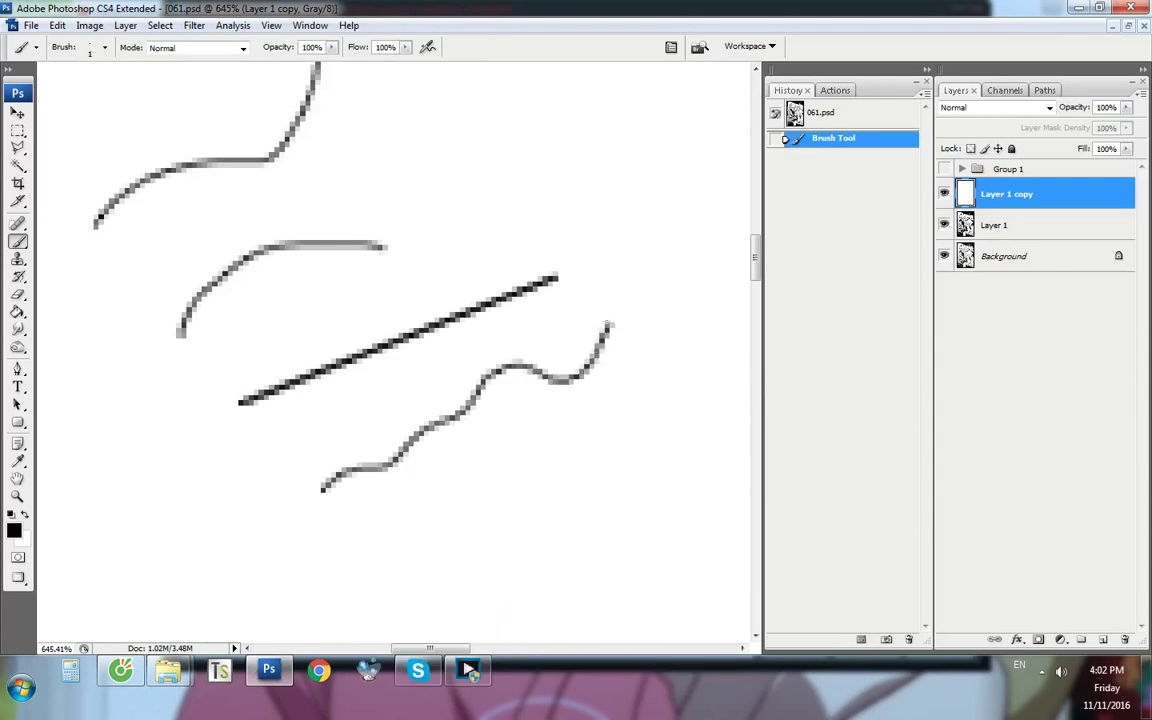
{"action": "left_click", "coordinate": [628, 301], "text": "shift"}
Draw an open Pen tool path beneath the wavy line, adding anchor points between its ends and moving them to bend it
{"action": "key", "text": "p"}
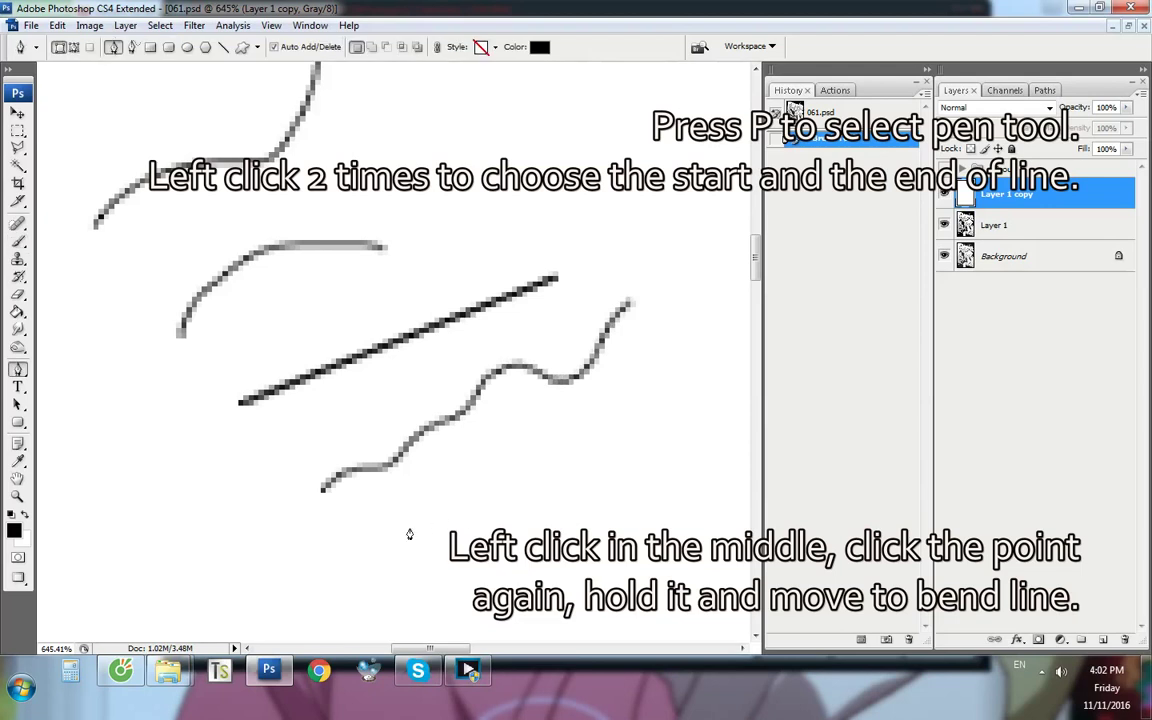
{"action": "left_click", "coordinate": [340, 551]}
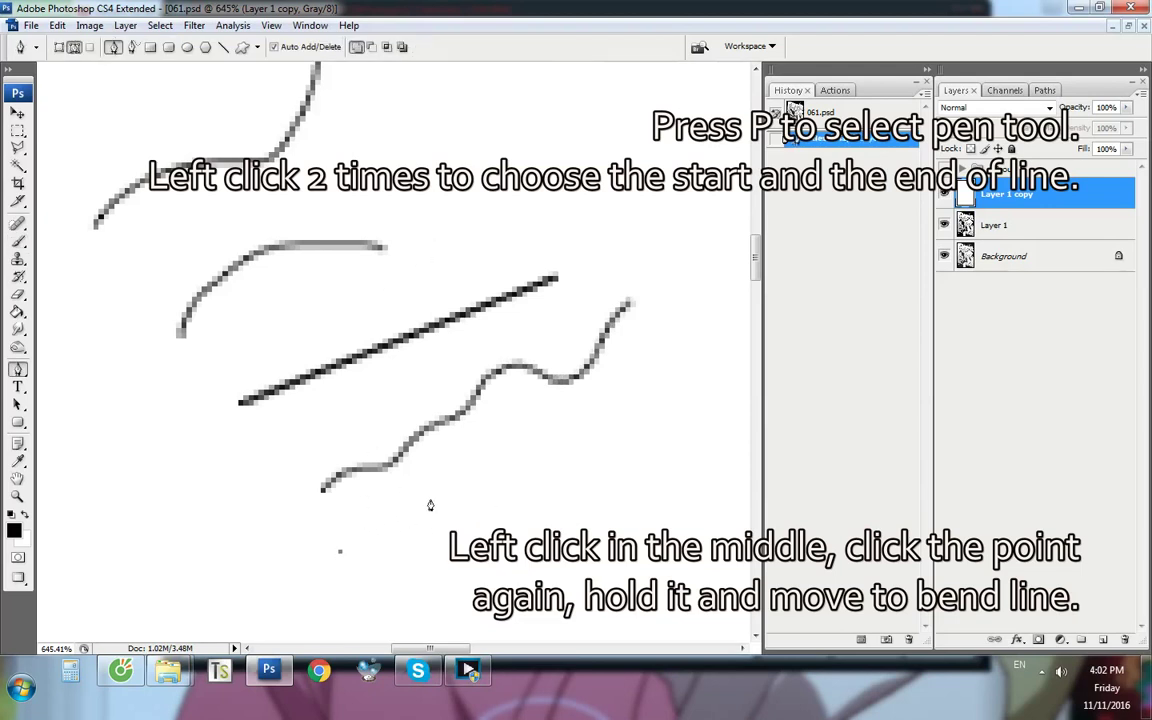
{"action": "left_click", "coordinate": [595, 459]}
{"action": "left_click_drag", "start_coordinate": [502, 496], "coordinate": [502, 479]}
{"action": "left_click", "coordinate": [684, 406]}
{"action": "left_click_drag", "start_coordinate": [647, 428], "coordinate": [655, 439]}
{"action": "right_click", "coordinate": [18, 371]}
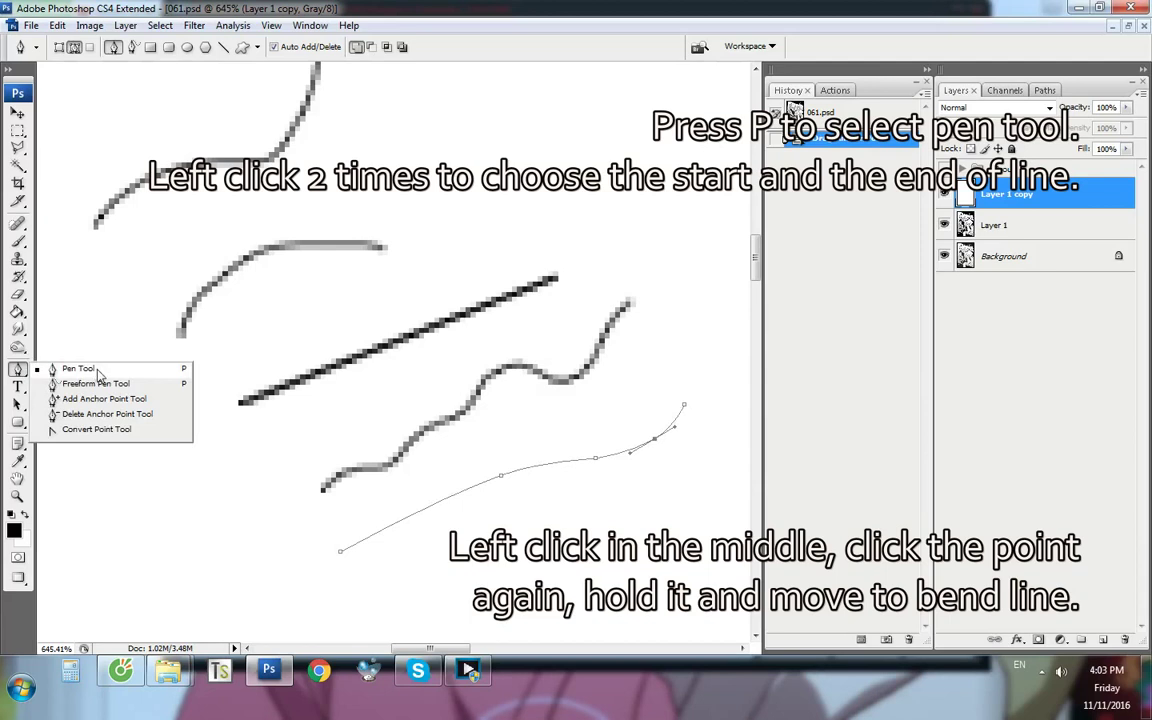
{"action": "left_click", "coordinate": [98, 370]}
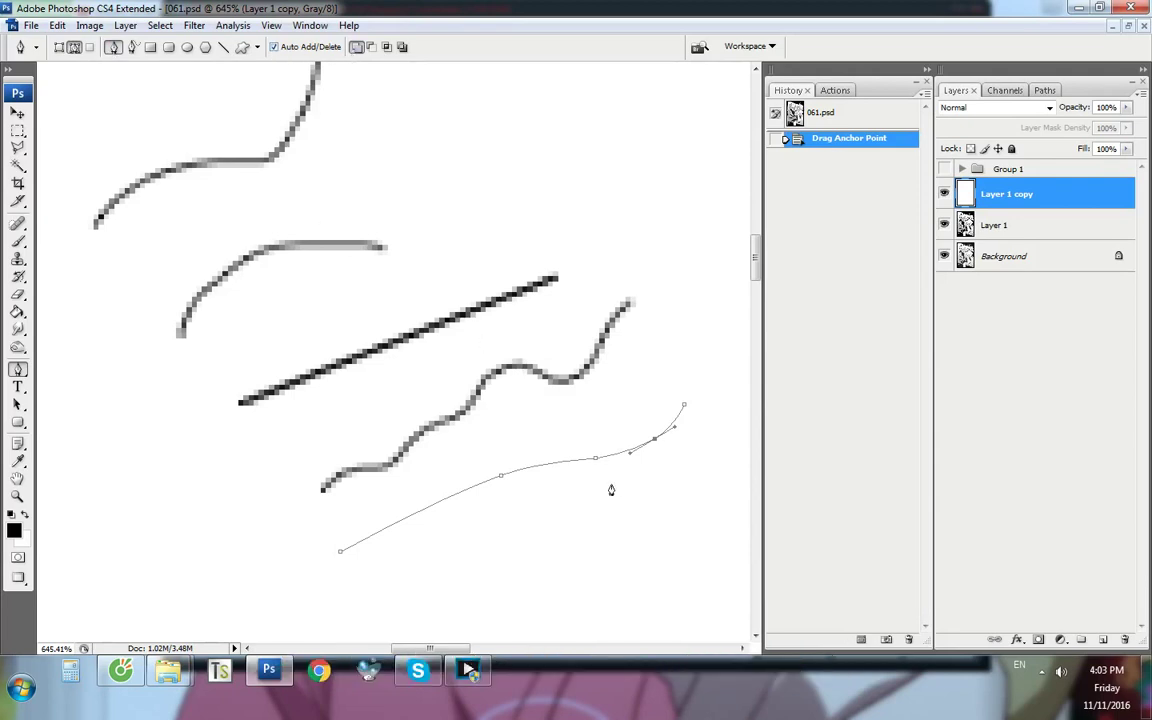
Trace the lower part of the pen path with connected brush segments, from its lower end to just past the first bent anchor
{"action": "key", "text": "b"}
{"action": "scroll", "coordinate": [588, 520], "scroll_direction": "up", "scroll_amount": 5}
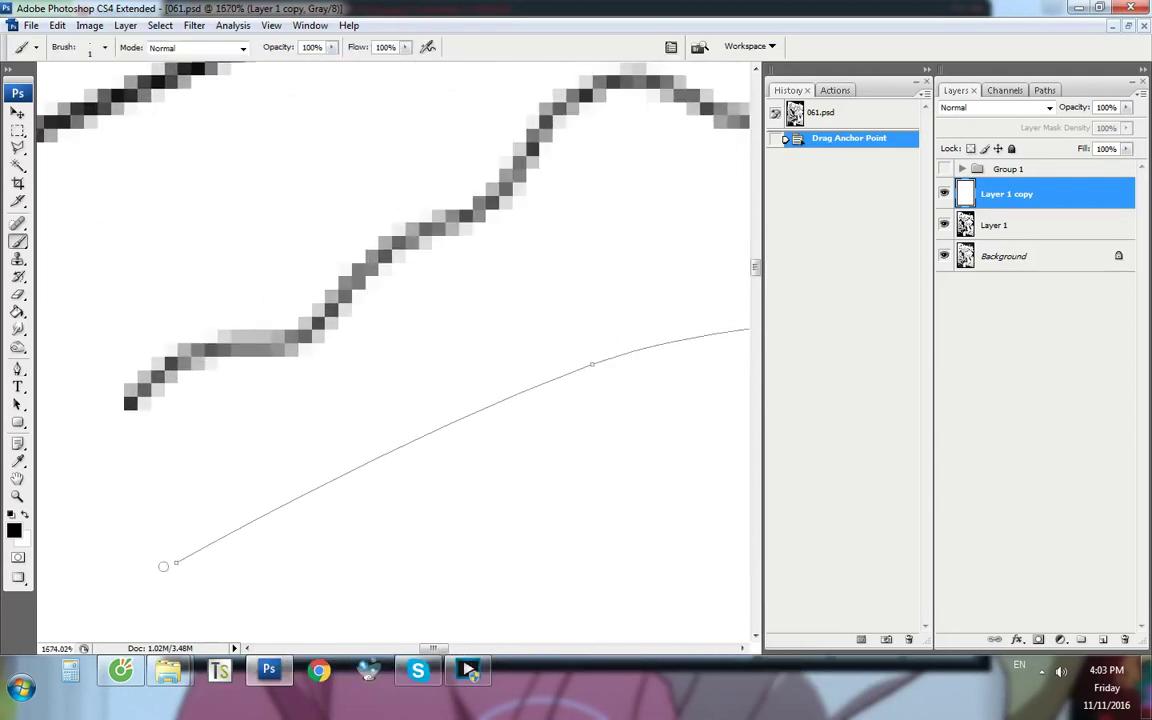
{"action": "left_click", "coordinate": [176, 560]}
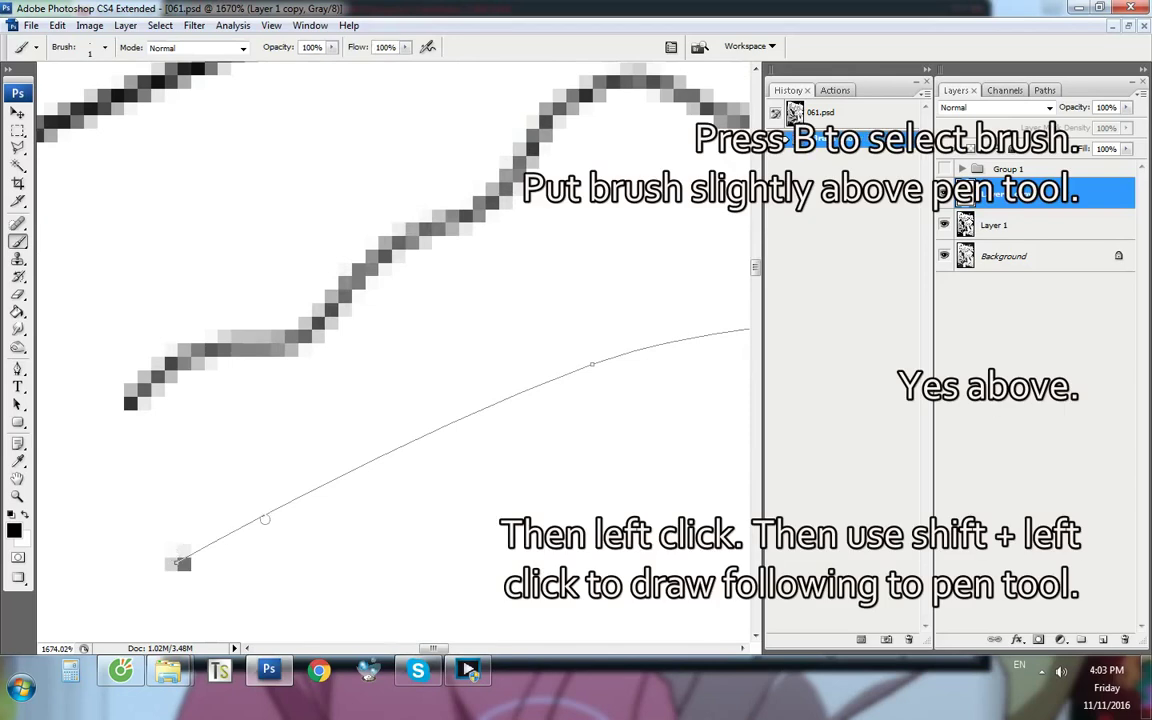
{"action": "left_click", "coordinate": [266, 508], "text": "shift"}
{"action": "left_click", "coordinate": [355, 467], "text": "shift"}
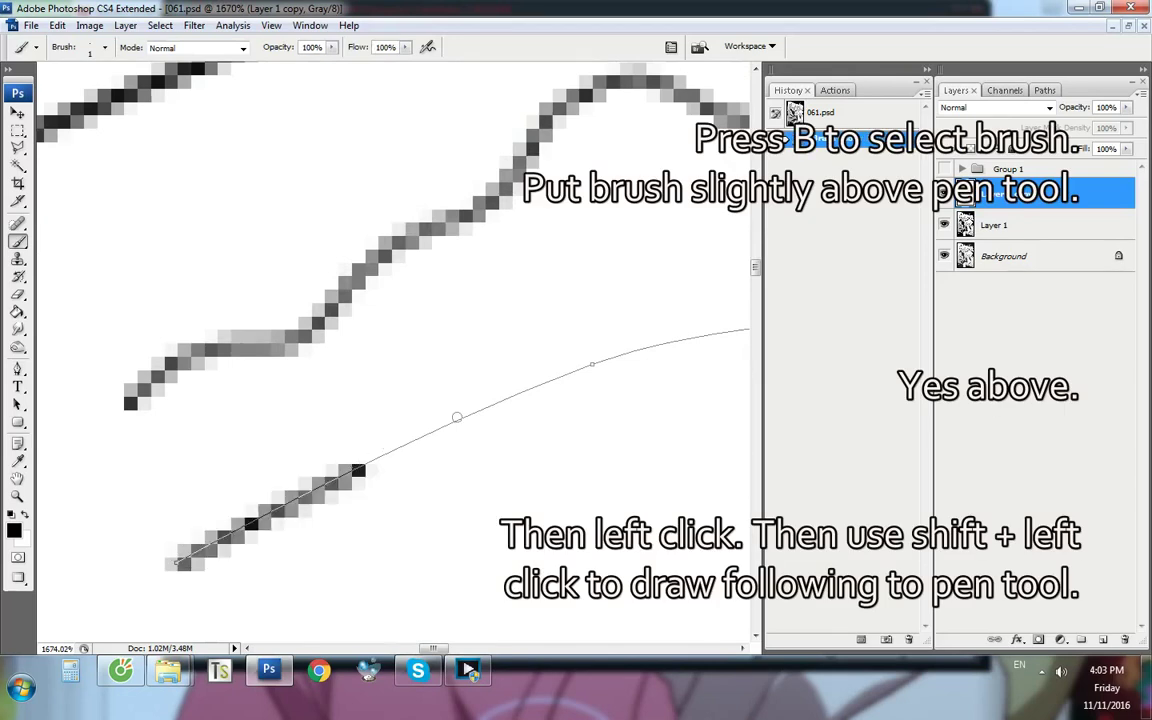
{"action": "left_click", "coordinate": [456, 416], "text": "shift"}
{"action": "left_click", "coordinate": [587, 369], "text": "shift"}
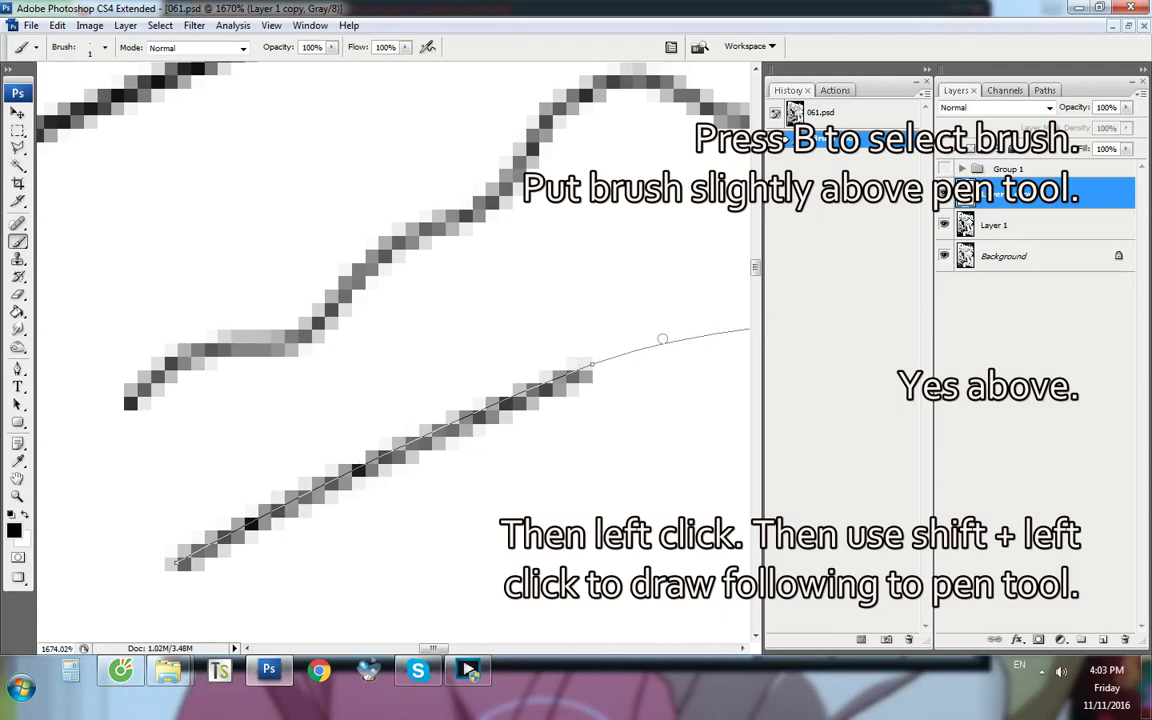
{"action": "left_click", "coordinate": [662, 339], "text": "shift"}
Continue the connected brush segments along the rest of the pen path up to its upper end
{"action": "scroll", "coordinate": [231, 338], "scroll_direction": "down", "scroll_amount": 3}
{"action": "scroll", "coordinate": [575, 345], "scroll_direction": "up", "scroll_amount": 9}
{"action": "left_click", "coordinate": [560, 347], "text": "shift"}
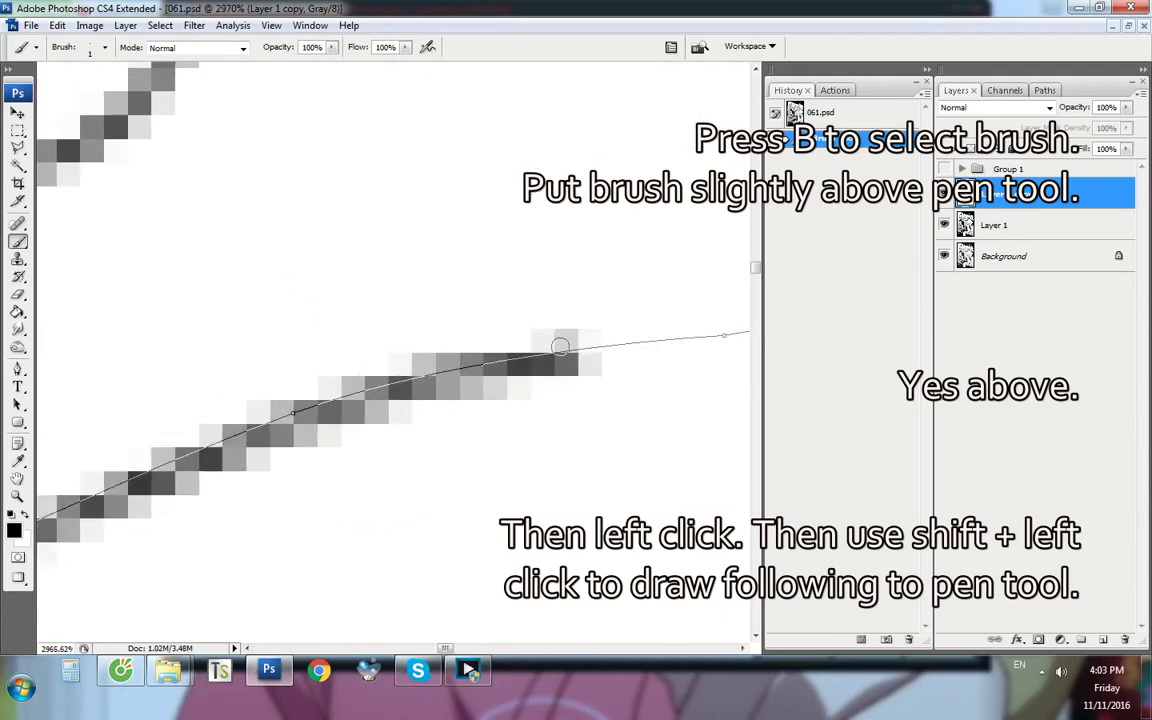
{"action": "scroll", "coordinate": [590, 380], "scroll_direction": "down", "scroll_amount": 8}
{"action": "scroll", "coordinate": [595, 391], "scroll_direction": "up", "scroll_amount": 5}
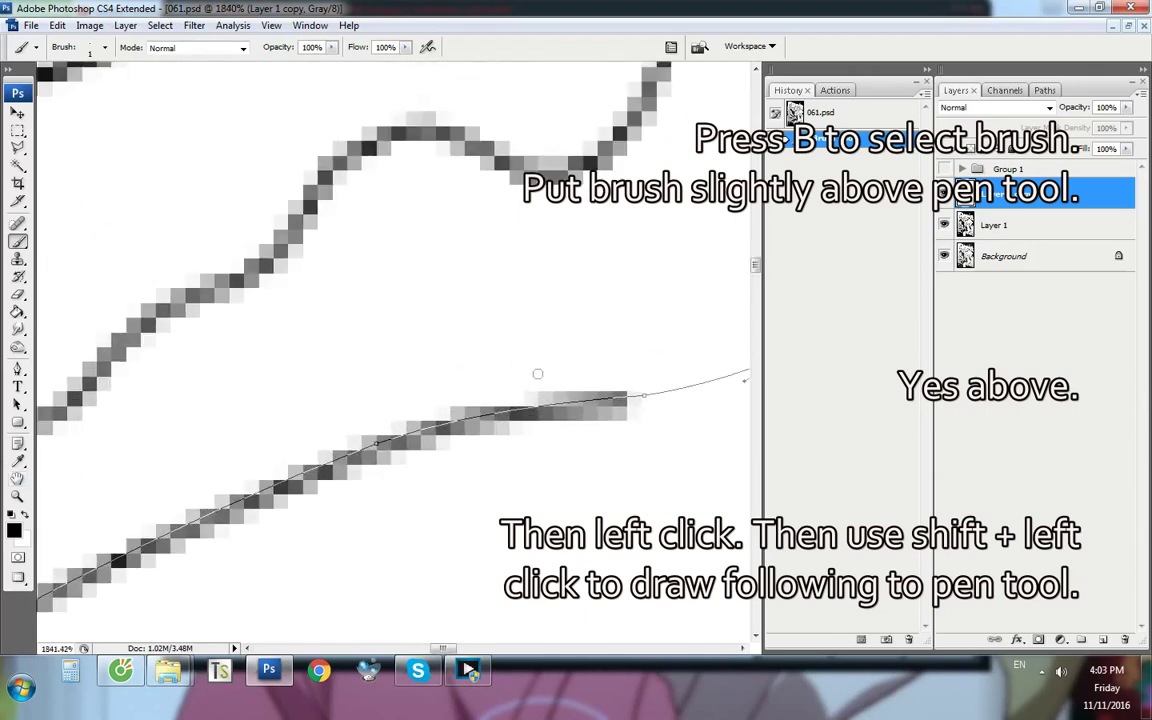
{"action": "scroll", "coordinate": [427, 401], "scroll_direction": "up", "scroll_amount": 3}
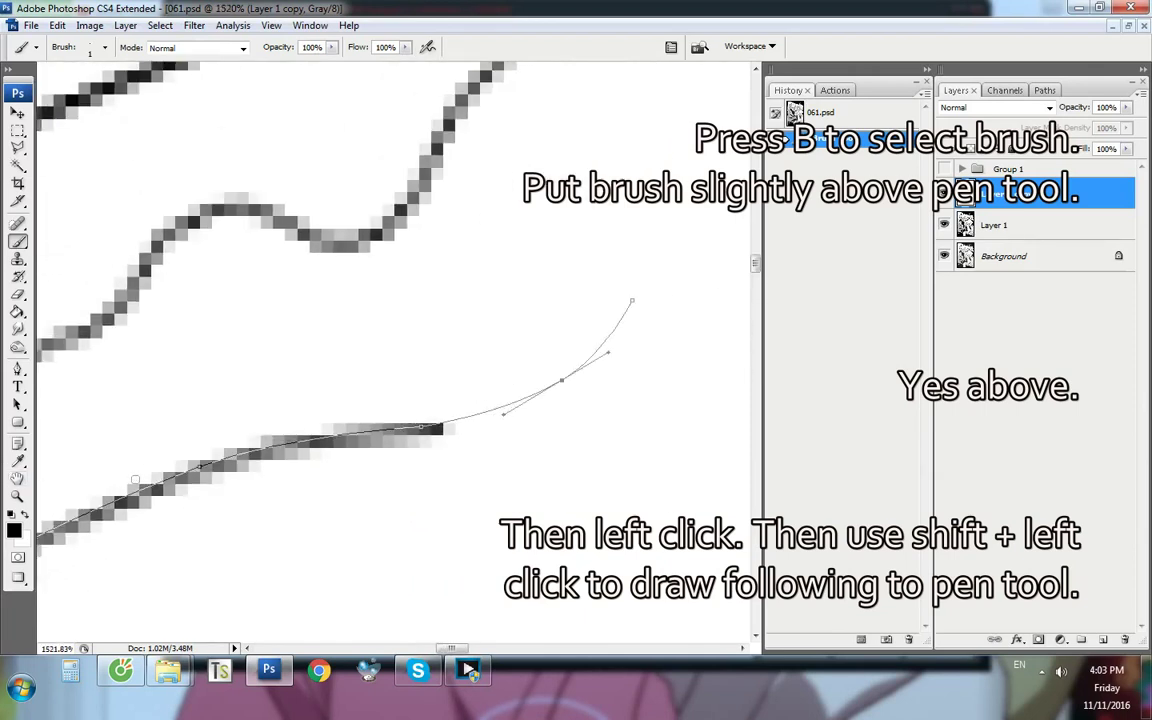
{"action": "left_click", "coordinate": [443, 422], "text": "shift"}
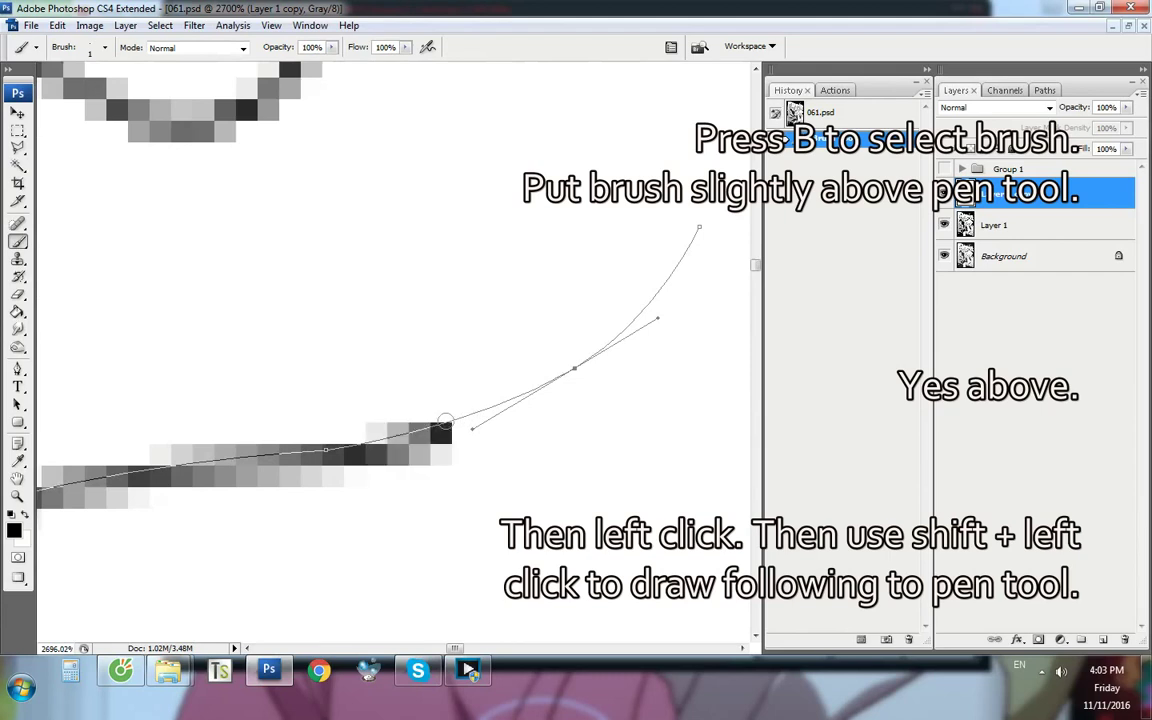
{"action": "left_click", "coordinate": [517, 392], "text": "shift"}
{"action": "left_click", "coordinate": [575, 367], "text": "shift"}
{"action": "left_click", "coordinate": [634, 327], "text": "shift"}
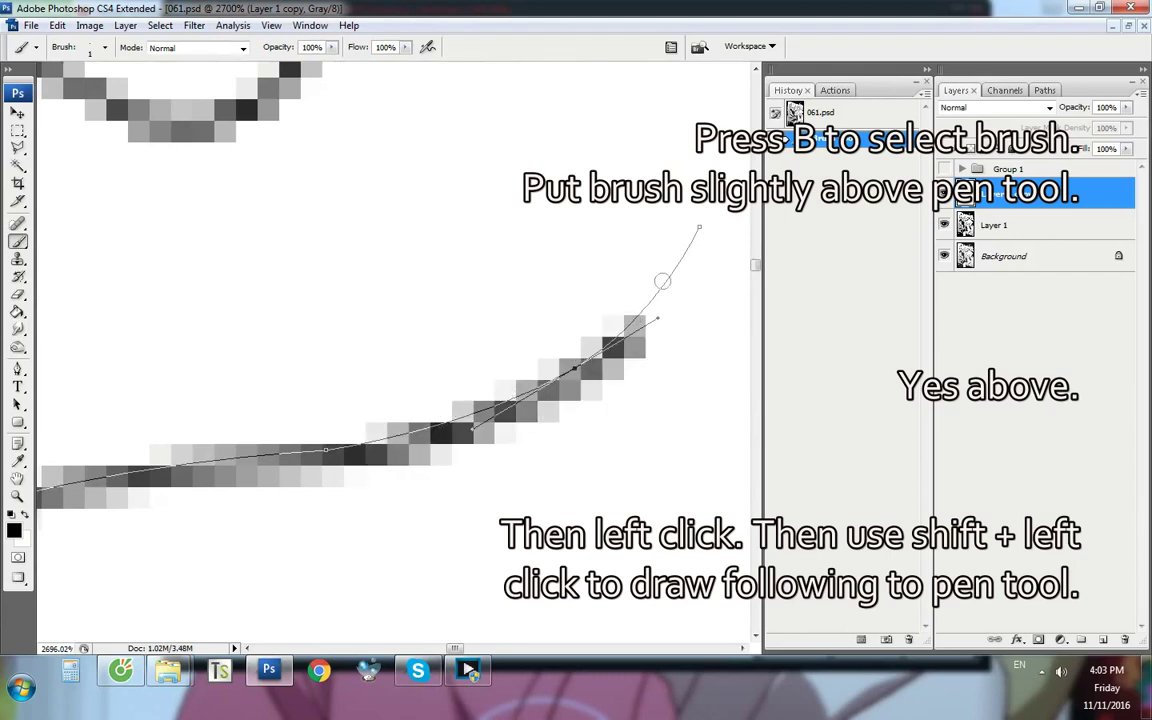
{"action": "left_click", "coordinate": [697, 229], "text": "shift"}
{"action": "scroll", "coordinate": [512, 330], "scroll_direction": "down", "scroll_amount": 5}
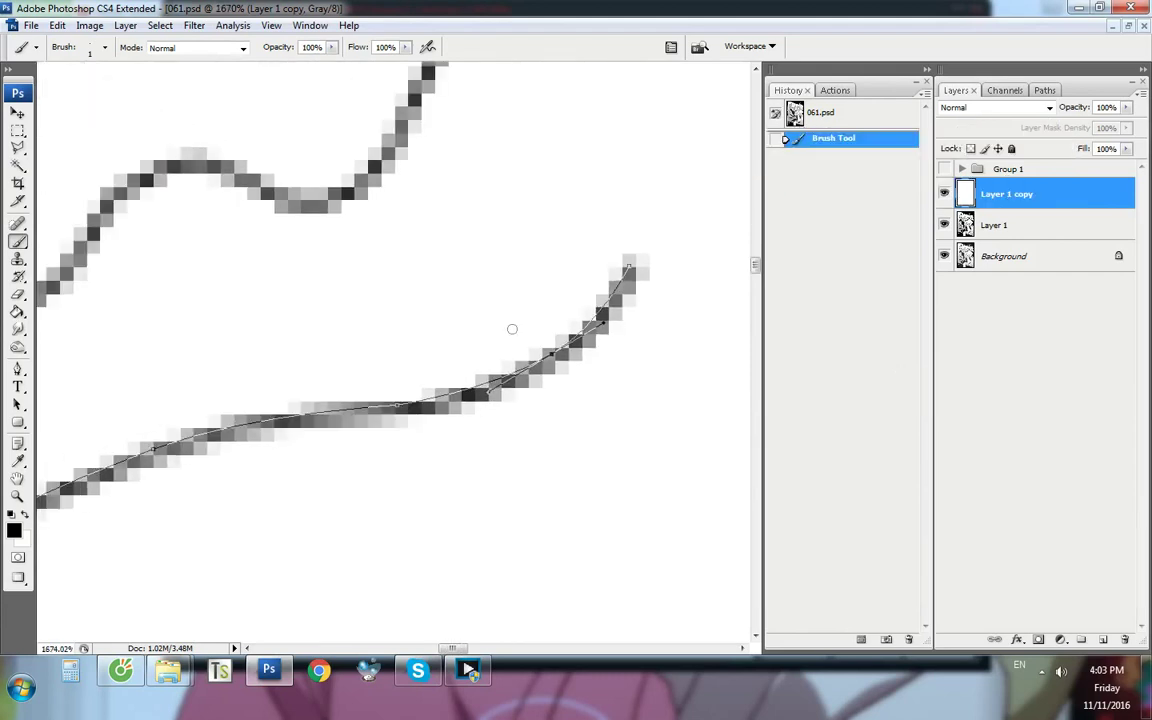
{"action": "scroll", "coordinate": [480, 380], "scroll_direction": "down", "scroll_amount": 3}
{"action": "scroll", "coordinate": [406, 455], "scroll_direction": "up", "scroll_amount": 4}
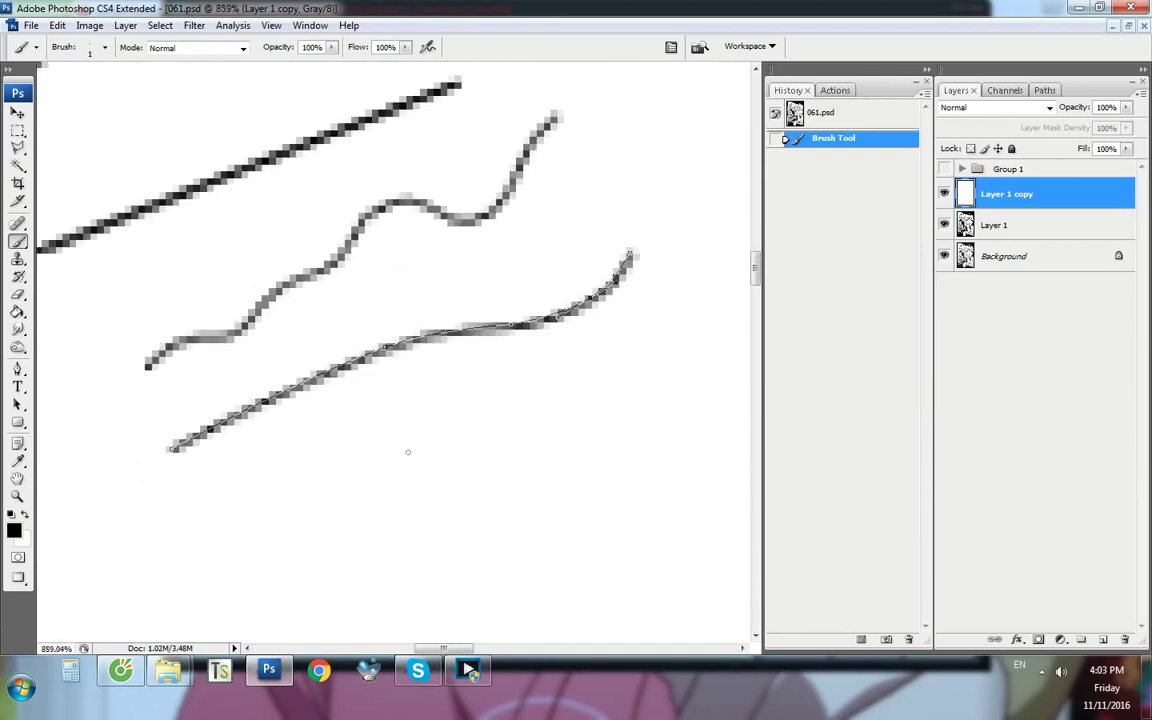
Increase the number of history states in the Performance preferences
{"action": "key", "text": "i"}
{"action": "key", "text": "ctrl+k"}
{"action": "left_click", "coordinate": [204, 205]}
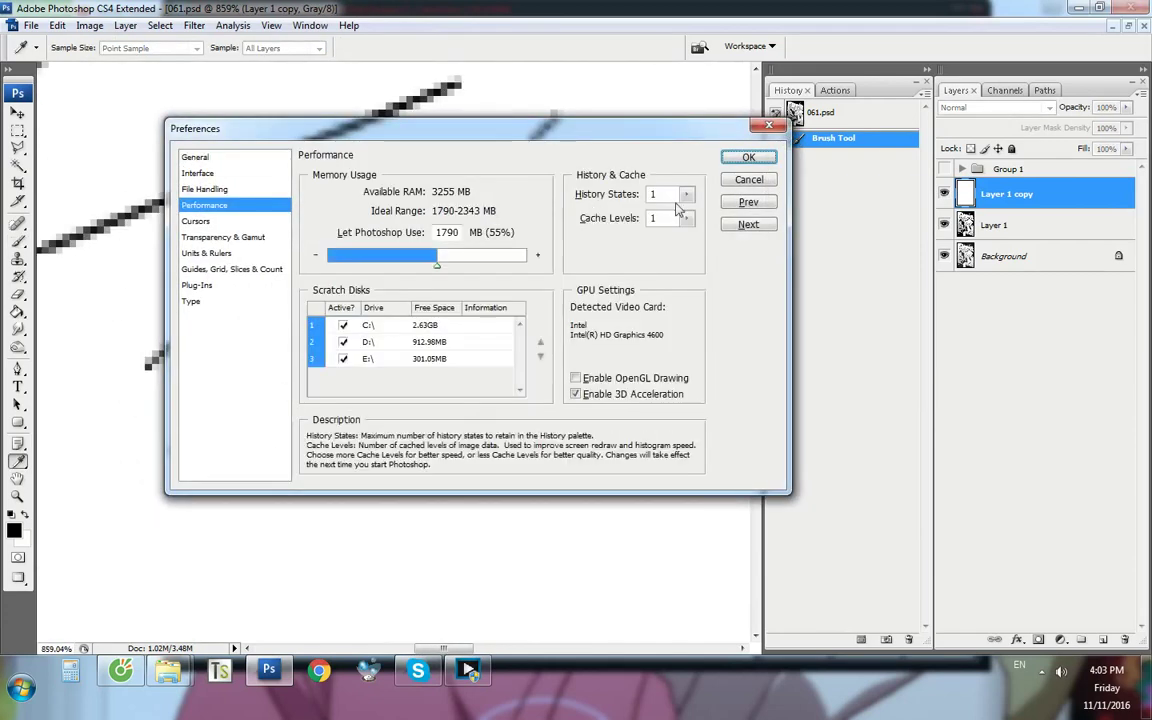
{"action": "key", "text": "Return"}
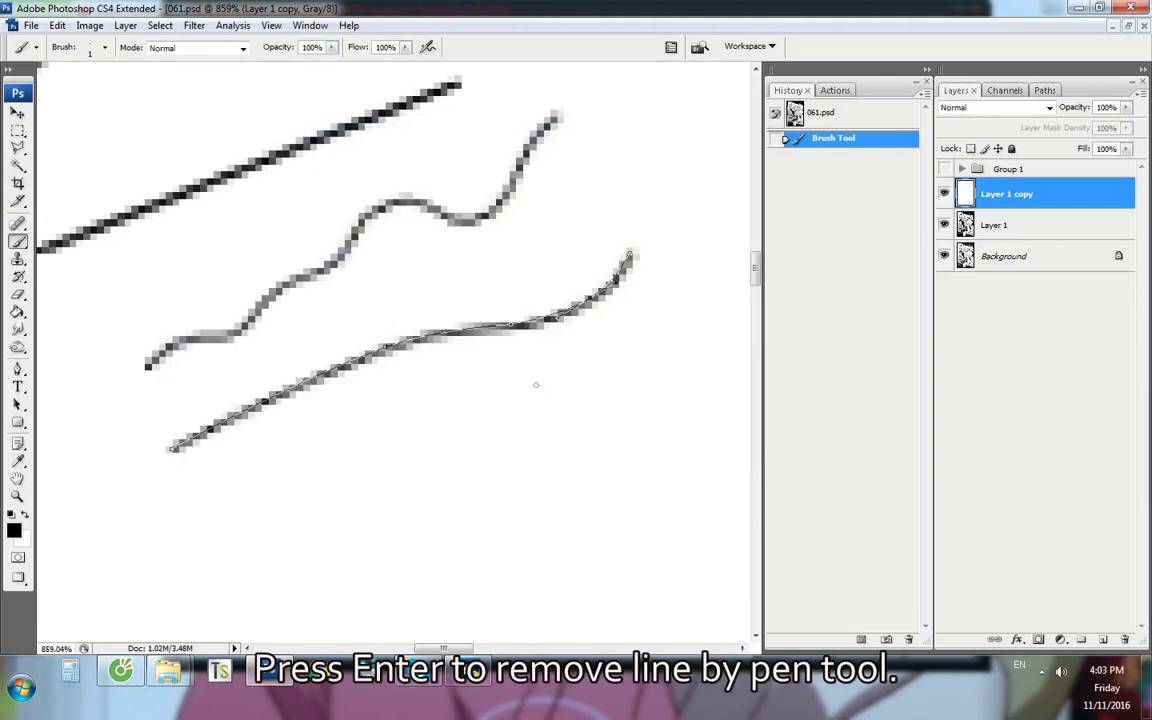
Dismiss the traced path and draw a new pen path below the traced line, with an added middle anchor pulled upward into an arc
{"action": "key", "text": "p"}
{"action": "left_click", "coordinate": [526, 411]}
{"action": "left_click", "coordinate": [238, 508]}
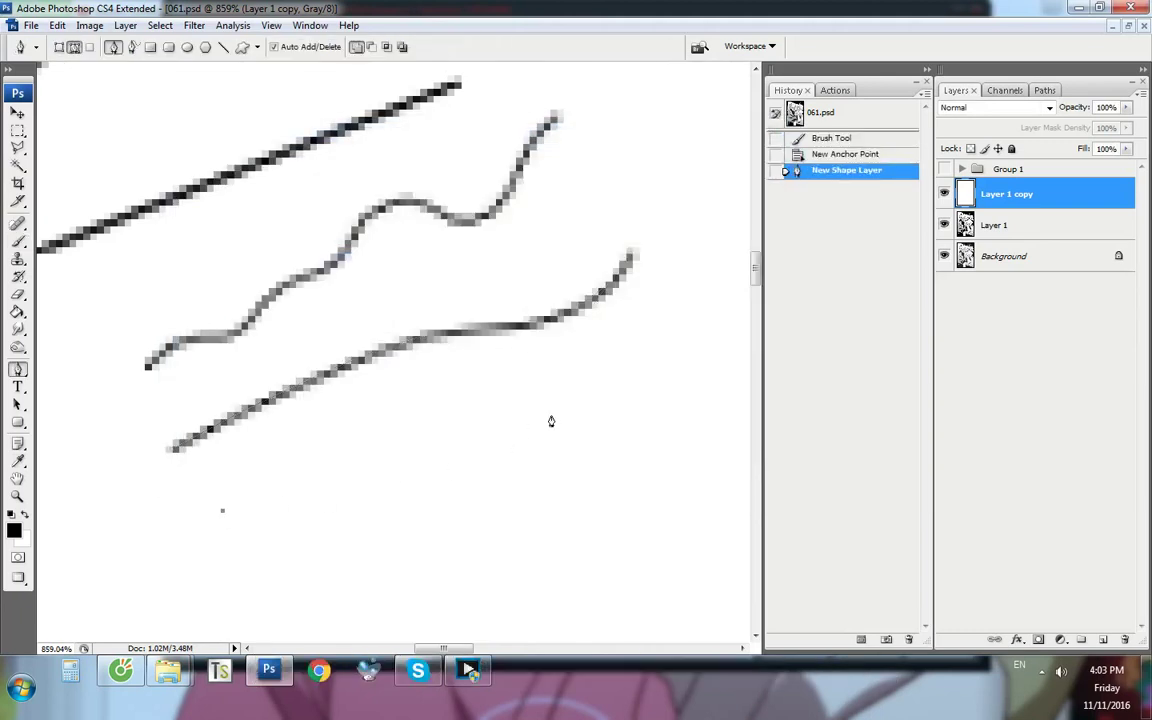
{"action": "left_click", "coordinate": [658, 387]}
{"action": "left_click", "coordinate": [456, 449]}
{"action": "key", "text": "ctrl+z"}
{"action": "left_click", "coordinate": [455, 445]}
{"action": "left_click_drag", "start_coordinate": [455, 445], "coordinate": [432, 413]}
Stroke the arced pen path with the Brush, leaving Simulate Pressure off, and check the line without the path overlay
{"action": "right_click", "coordinate": [487, 414]}
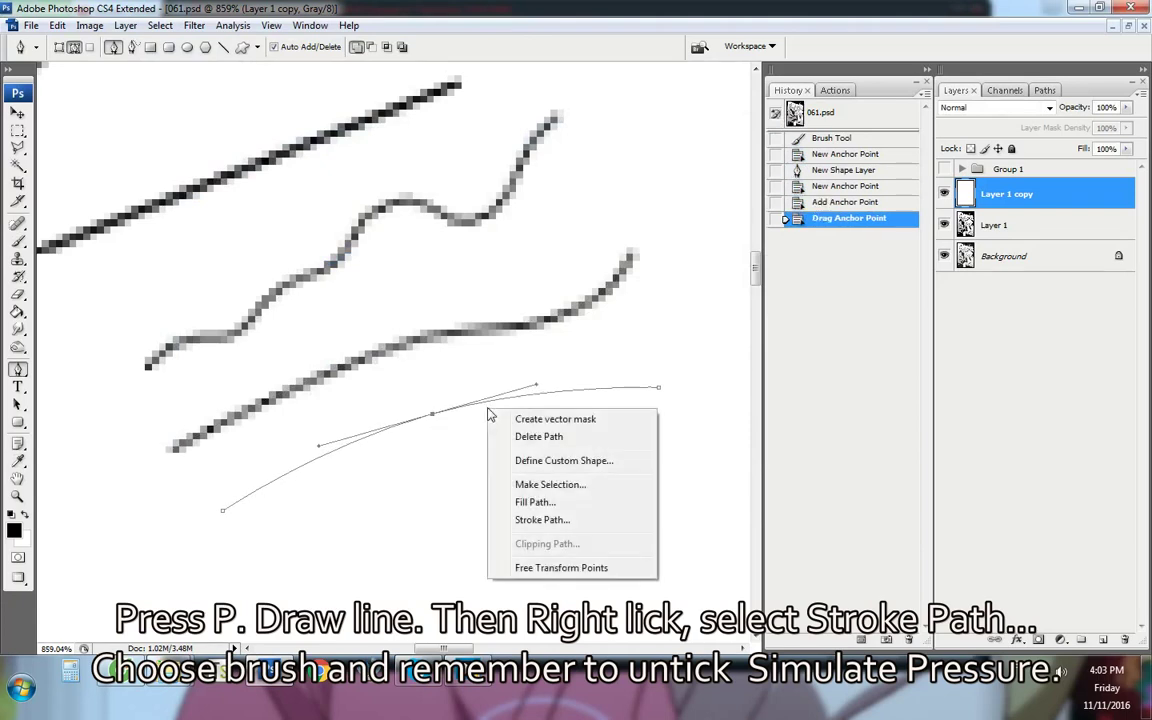
{"action": "left_click", "coordinate": [561, 520]}
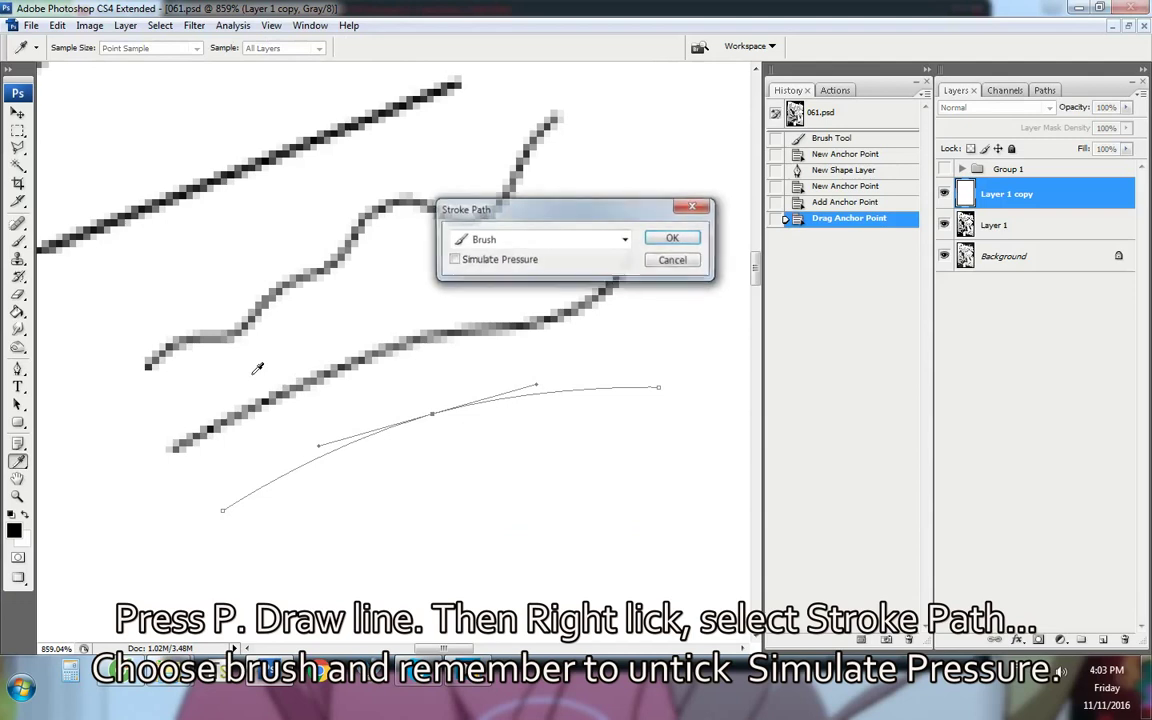
{"action": "left_click", "coordinate": [672, 240]}
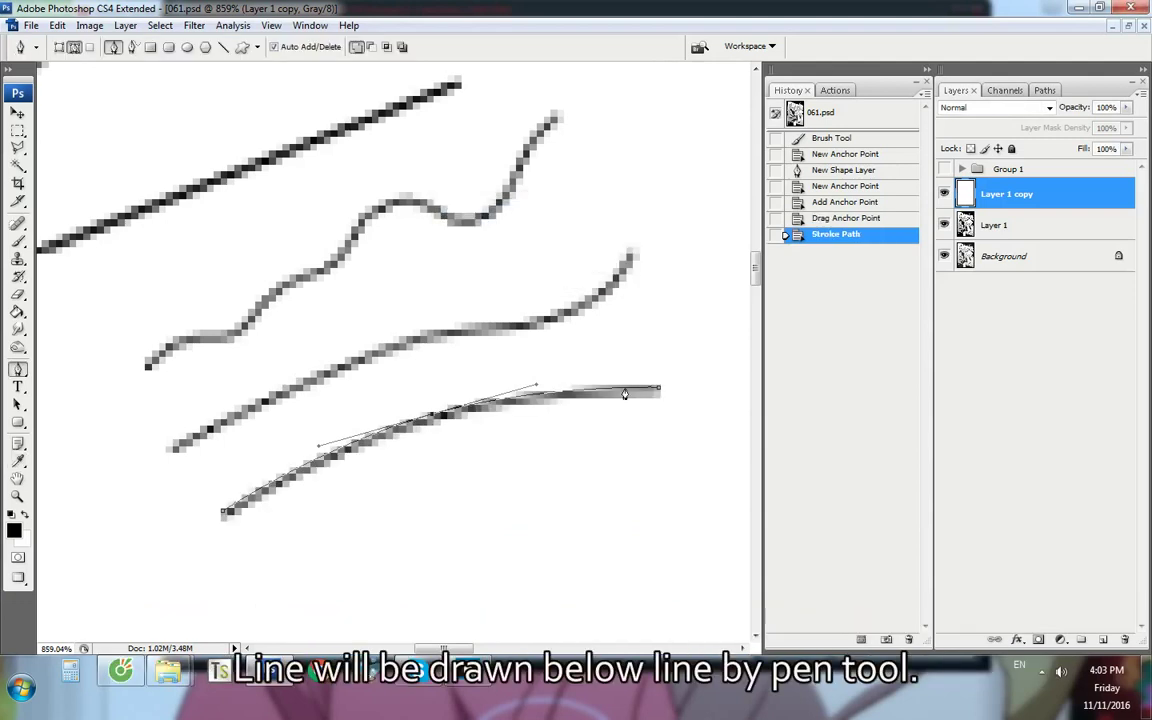
{"action": "key", "text": "Return"}
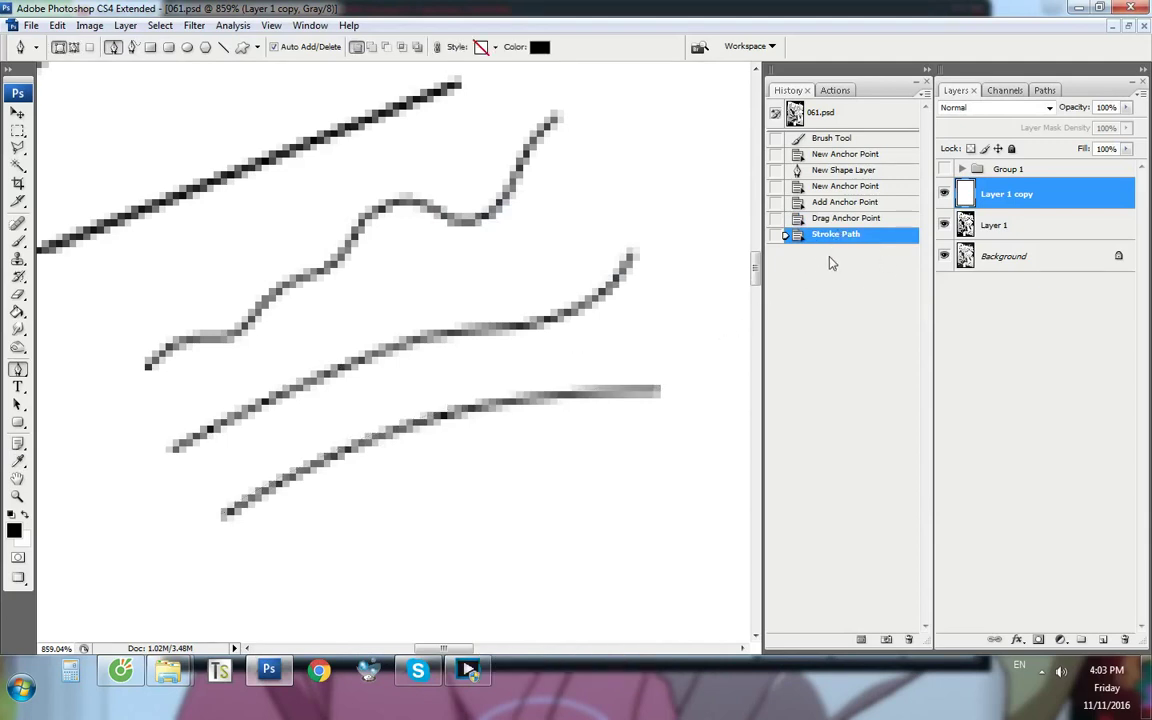
{"action": "left_click", "coordinate": [843, 220]}
{"action": "left_click", "coordinate": [845, 236]}
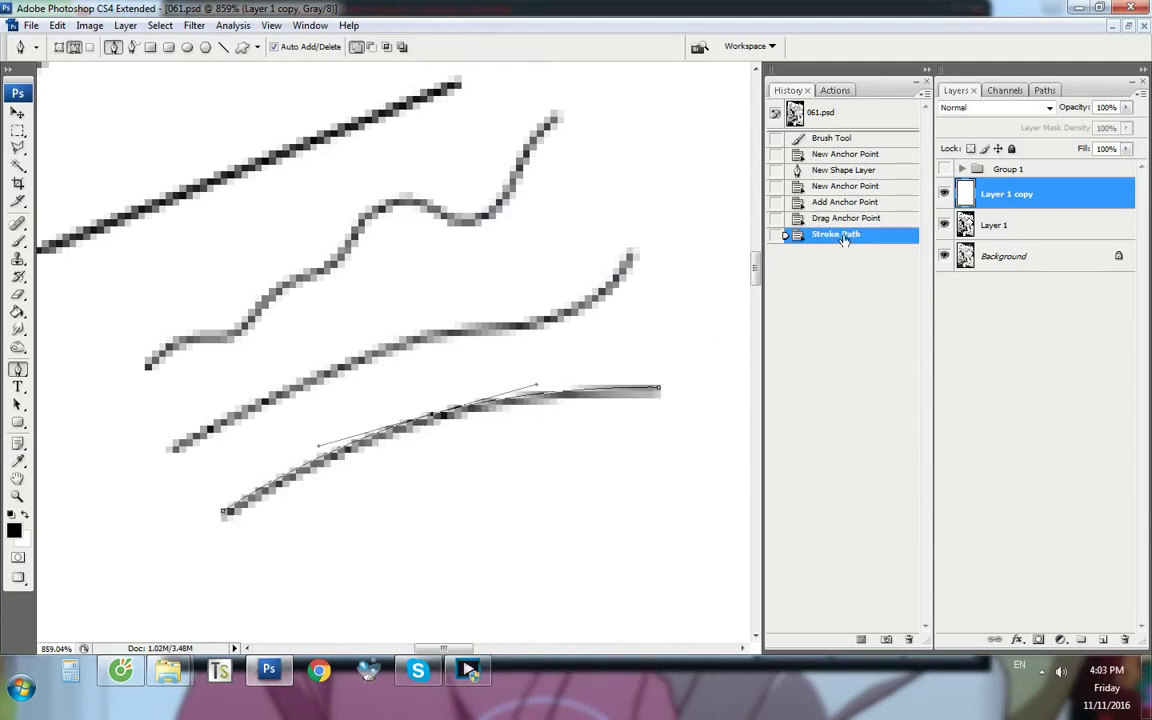
Stroke the same path a second time directly with the active Brush tool and undo the extra stroke
{"action": "key", "text": "b"}
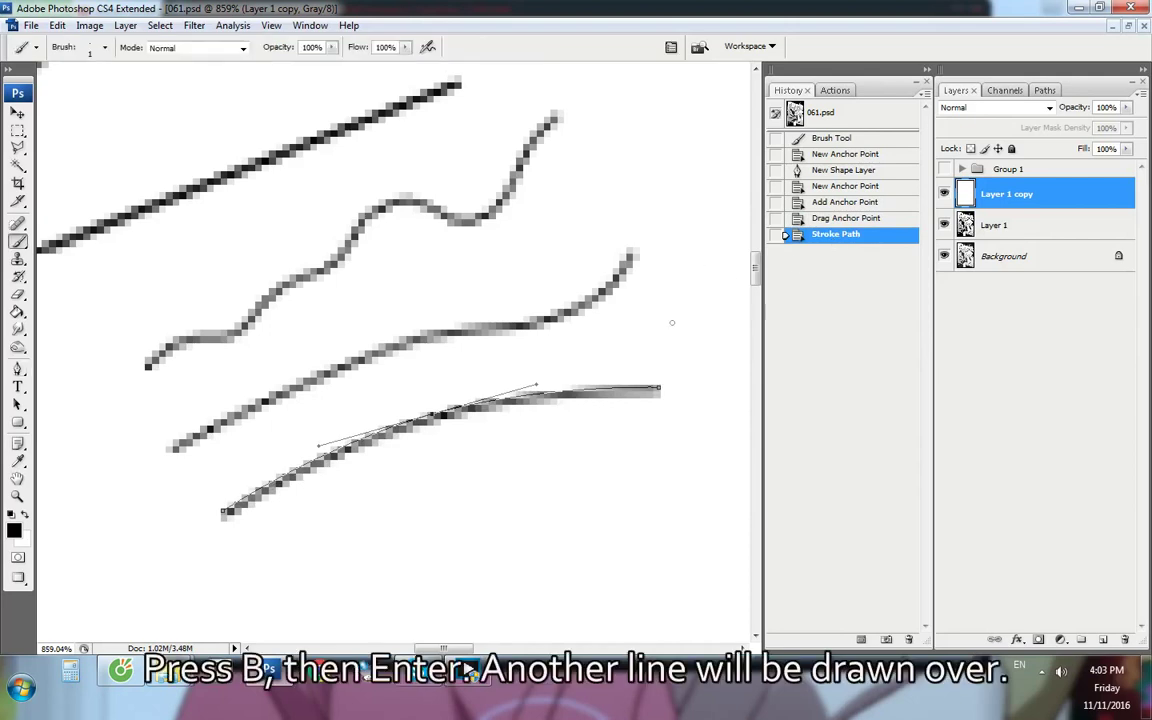
{"action": "key", "text": "Return"}
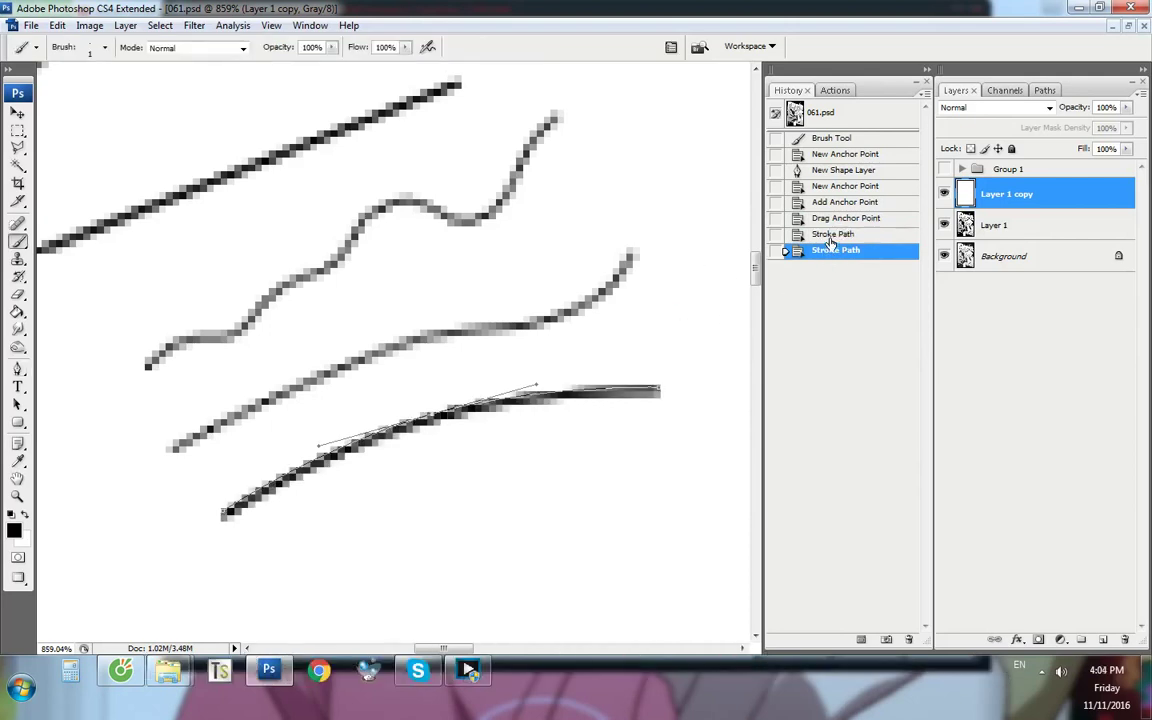
{"action": "key", "text": "ctrl+z"}
Stroke the path again using Stroke Path, compare the single and double strokes in the history, and return to the single stroke
{"action": "key", "text": "p"}
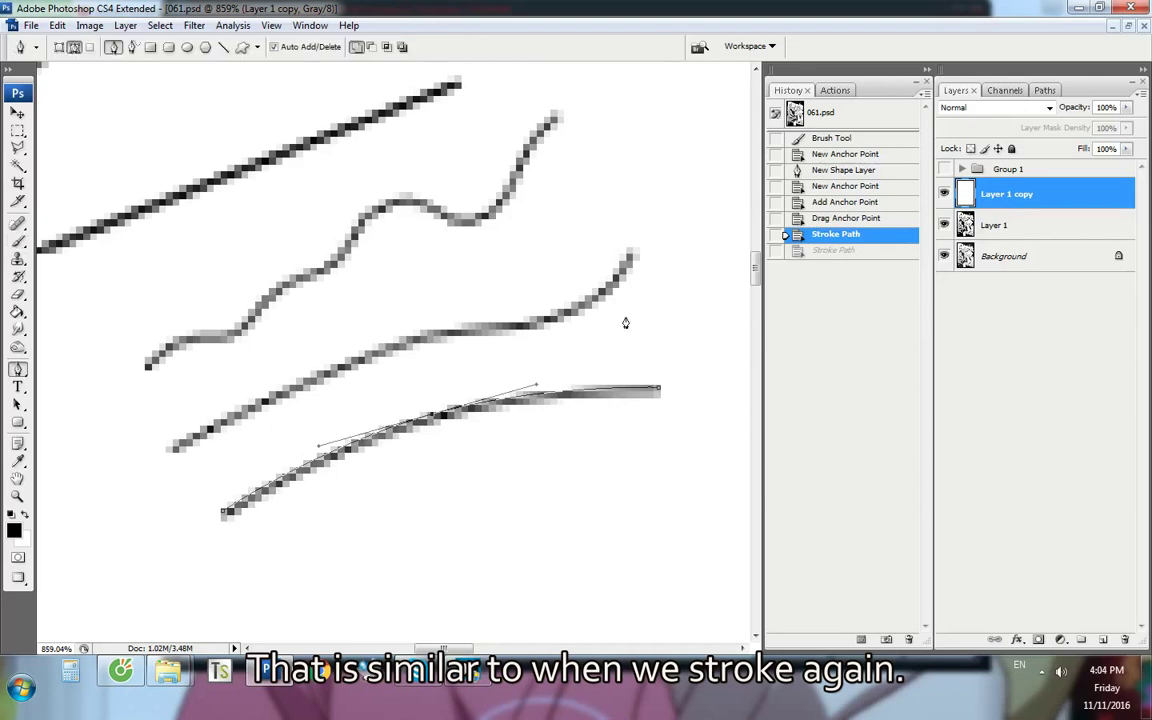
{"action": "right_click", "coordinate": [625, 318]}
{"action": "left_click", "coordinate": [676, 355]}
{"action": "key", "text": "Return"}
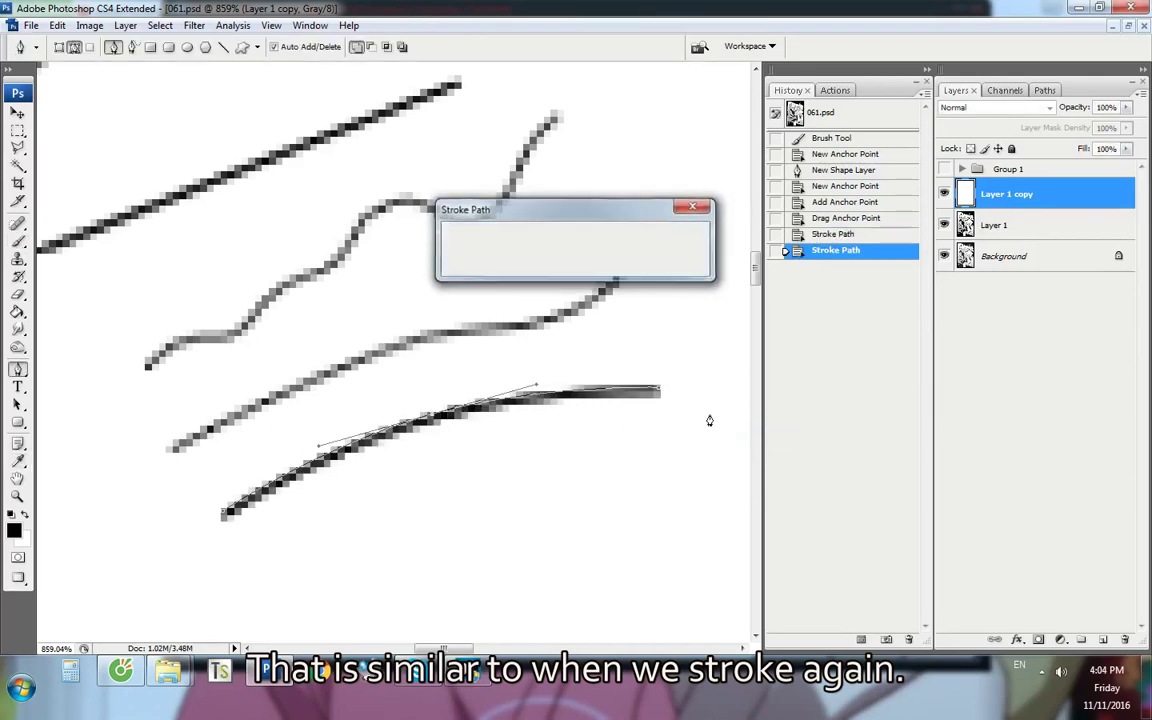
{"action": "left_click", "coordinate": [818, 234]}
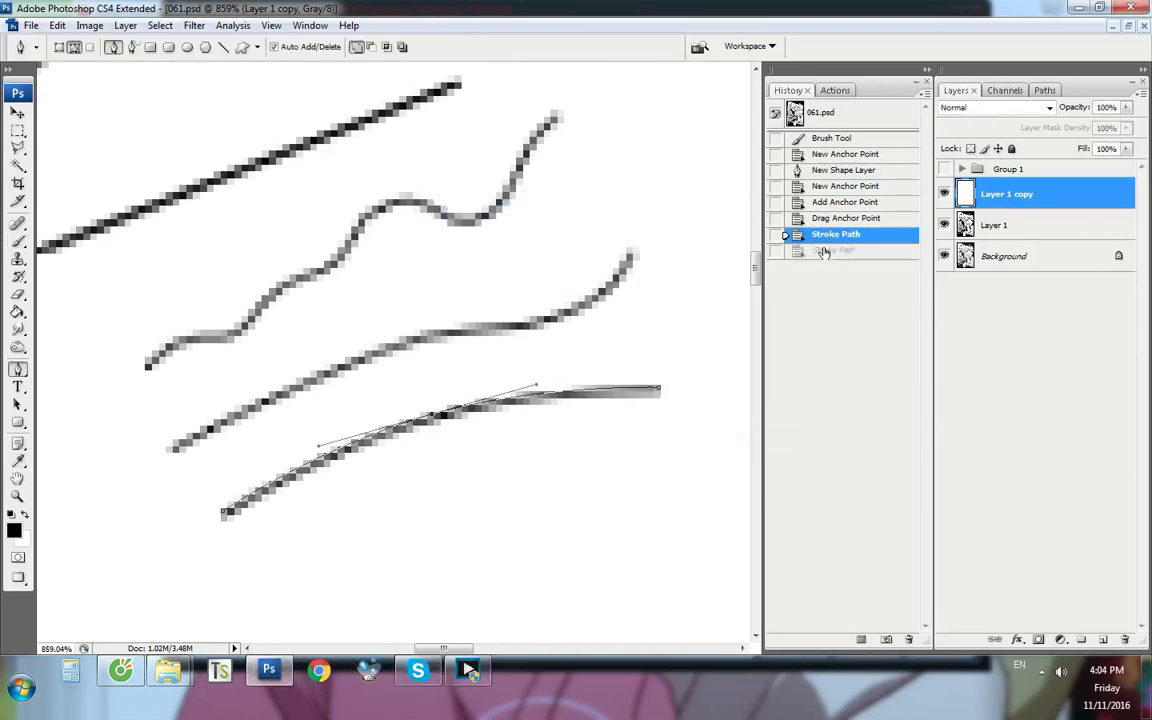
{"action": "left_click", "coordinate": [823, 252]}
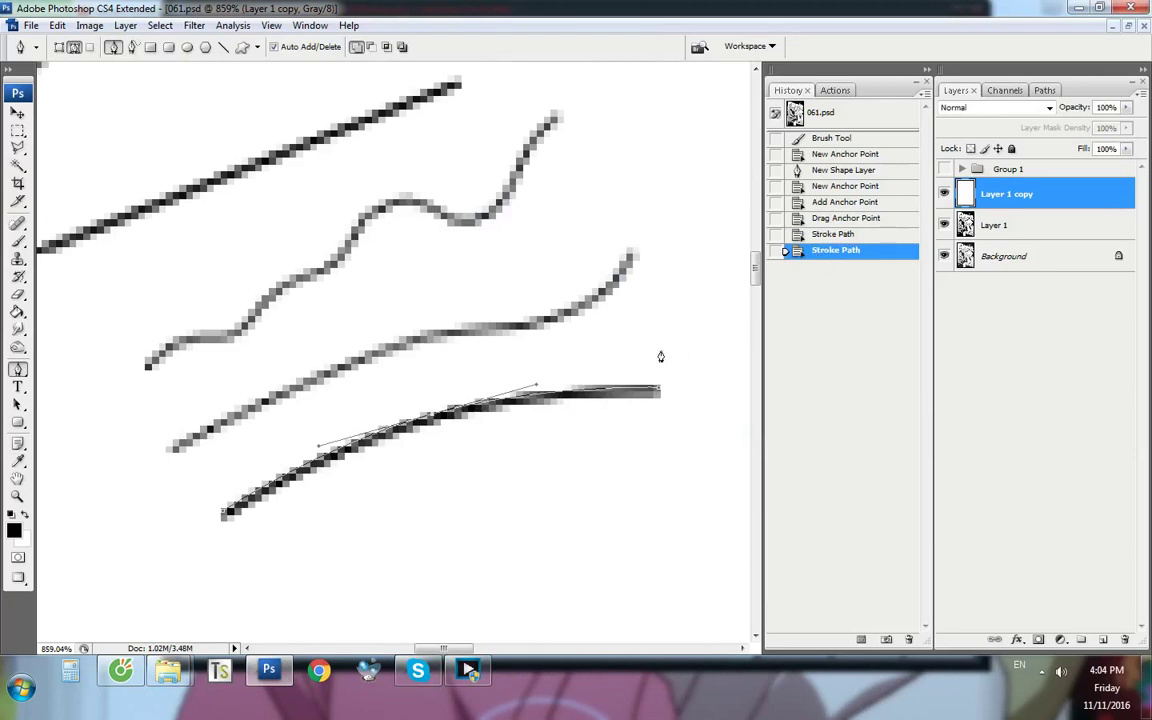
{"action": "left_click", "coordinate": [839, 236]}
Dismiss the arced pen path from the canvas
{"action": "left_click", "coordinate": [584, 361]}
{"action": "key", "text": "Escape"}
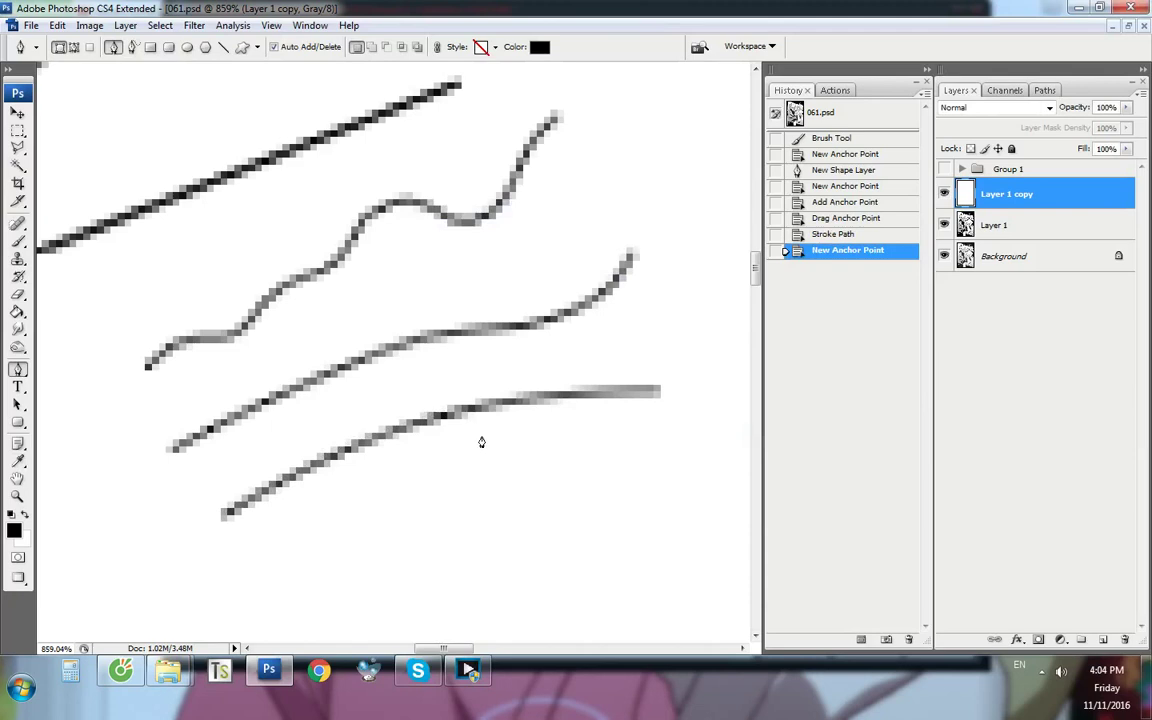
{"action": "key", "text": "ctrl+j"}
{"action": "key", "text": "v"}
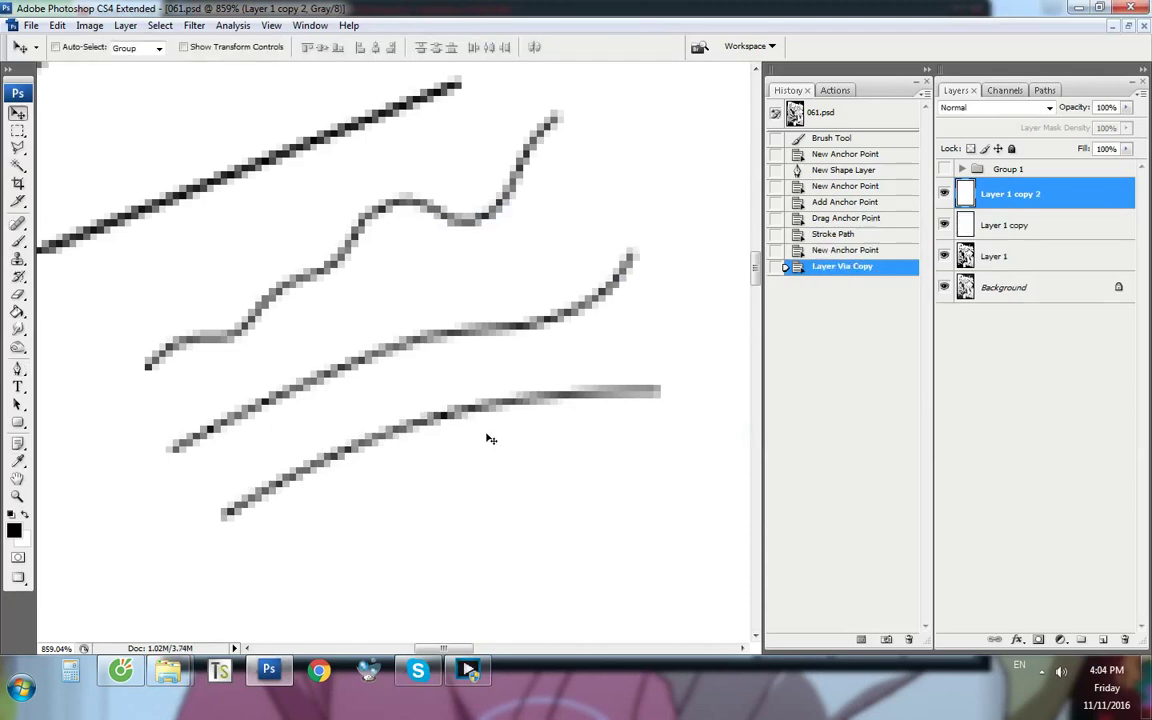
{"action": "key", "text": "ctrl+z"}
Outline the area around the lowest curved line with a pen path and convert the outline into a selection
{"action": "key", "text": "p"}
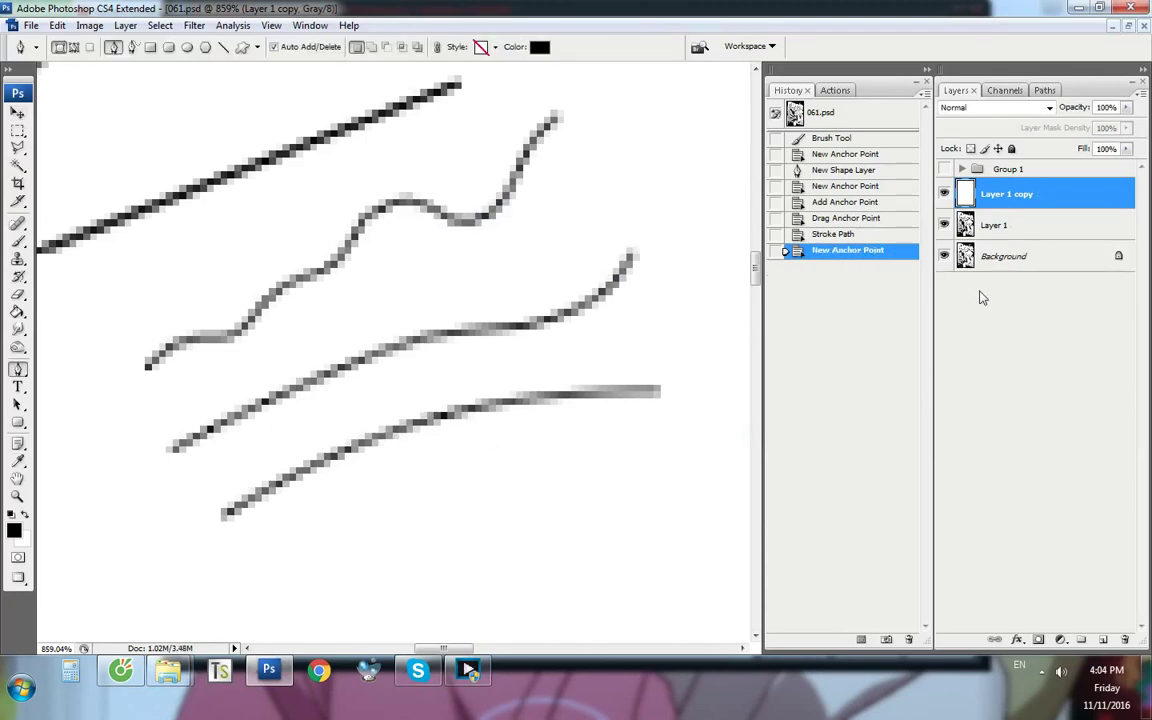
{"action": "left_click_drag", "start_coordinate": [191, 545], "coordinate": [267, 519]}
{"action": "left_click", "coordinate": [159, 522]}
{"action": "left_click", "coordinate": [183, 503]}
{"action": "left_click", "coordinate": [651, 339]}
{"action": "left_click", "coordinate": [701, 386]}
{"action": "left_click", "coordinate": [666, 429]}
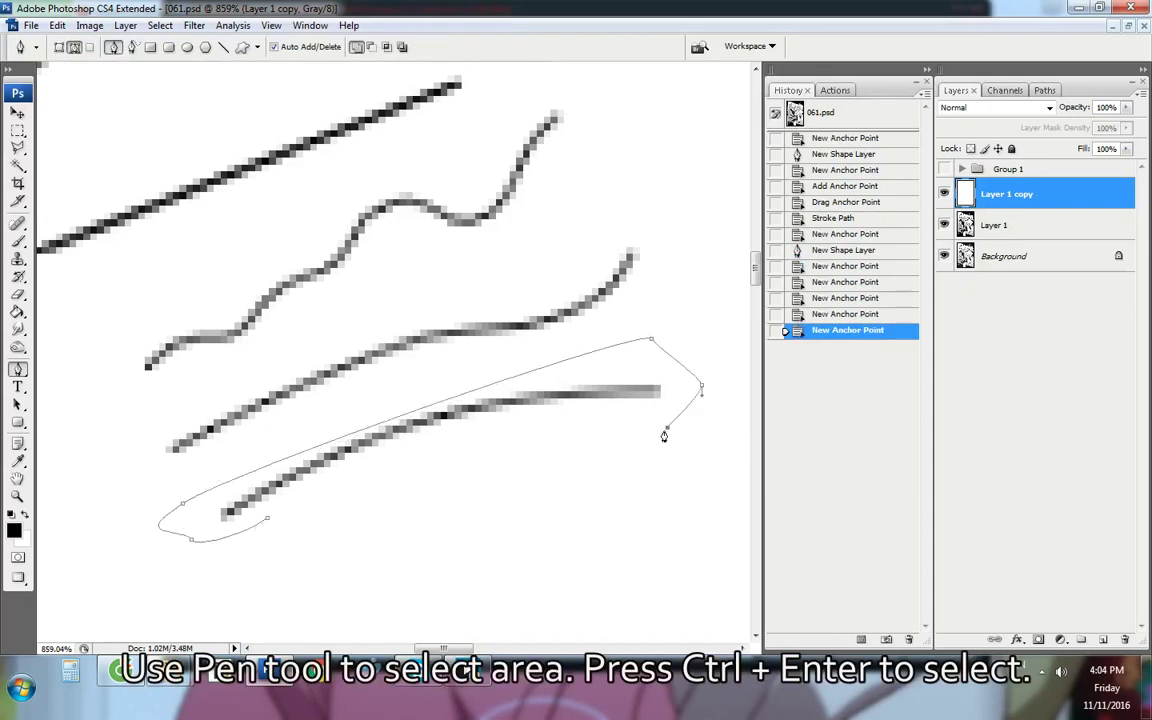
{"action": "key", "text": "ctrl+Return"}
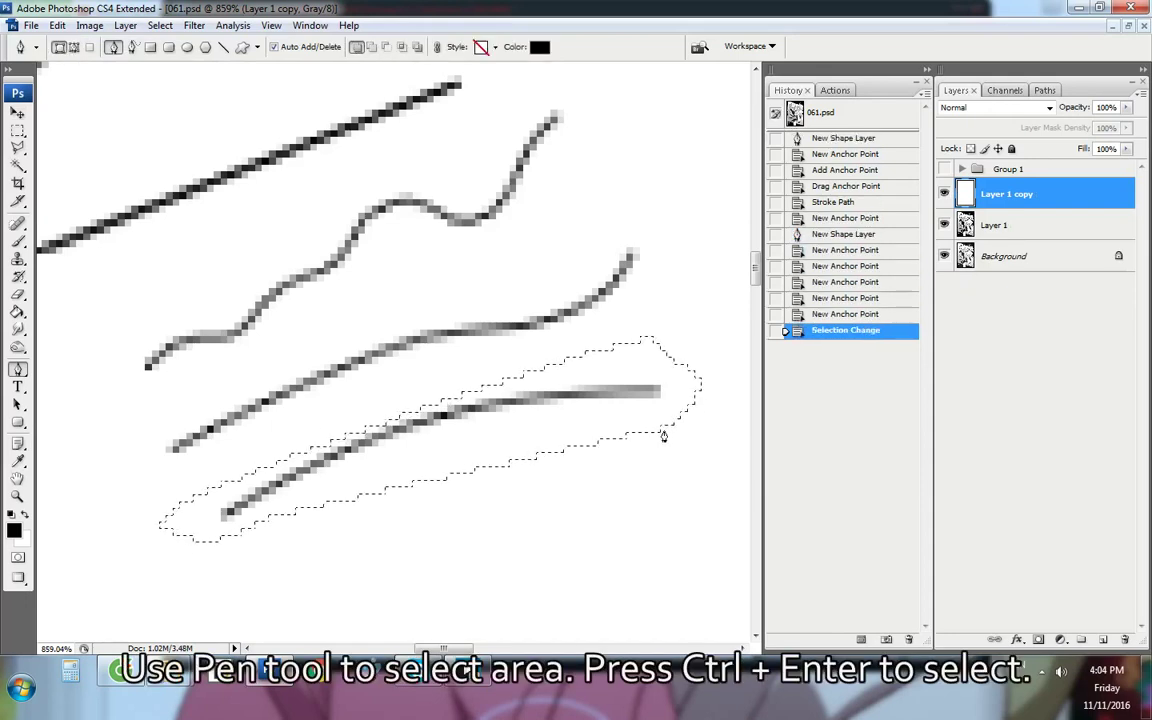
Copy the selected line to a new layer and give it Soft Light blending with 80% opacity
{"action": "key", "text": "ctrl+j"}
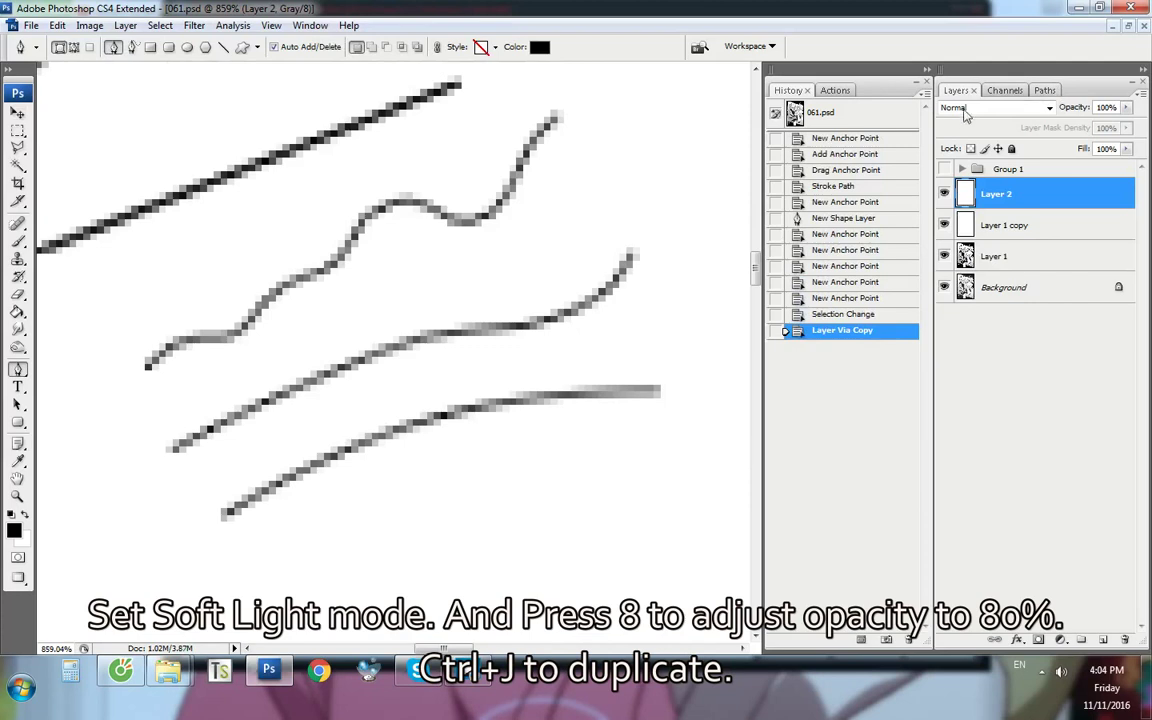
{"action": "left_click", "coordinate": [996, 107]}
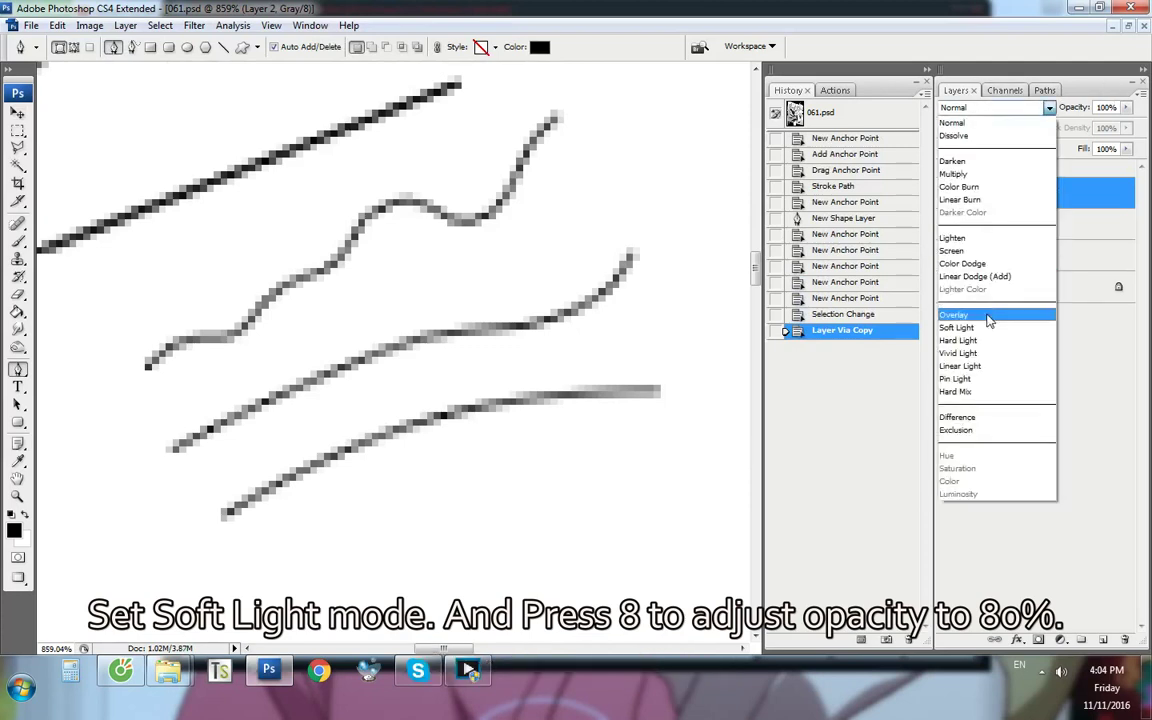
{"action": "left_click", "coordinate": [980, 330]}
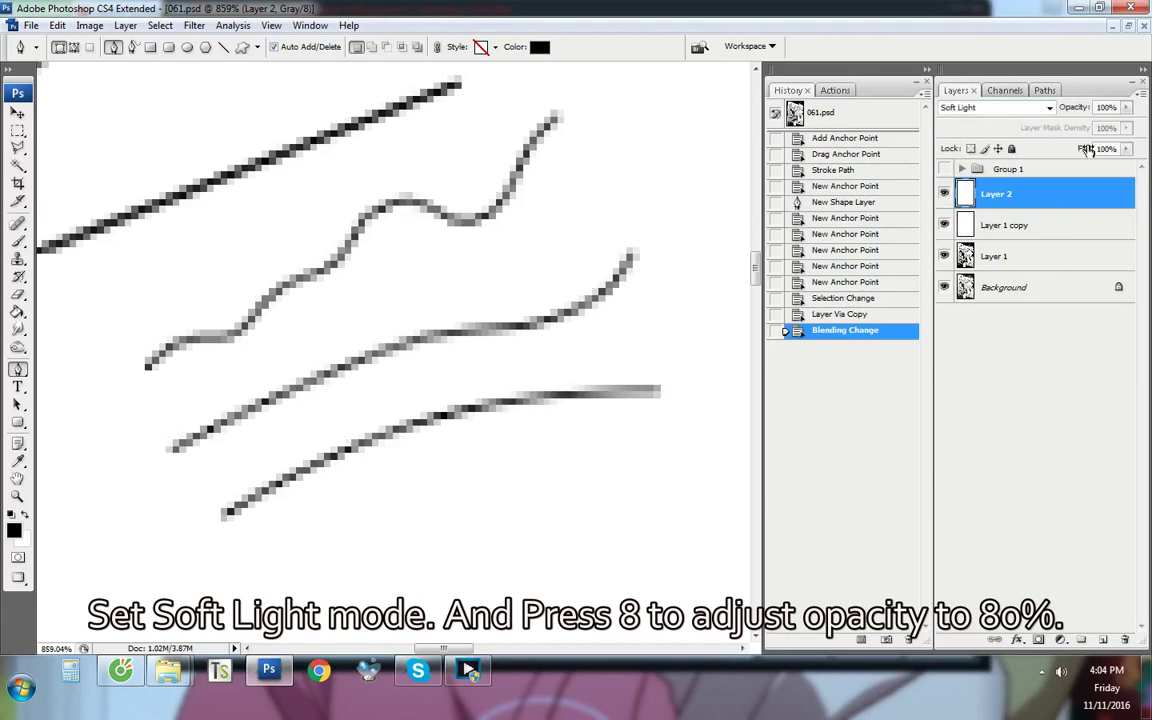
{"action": "key", "text": "8"}
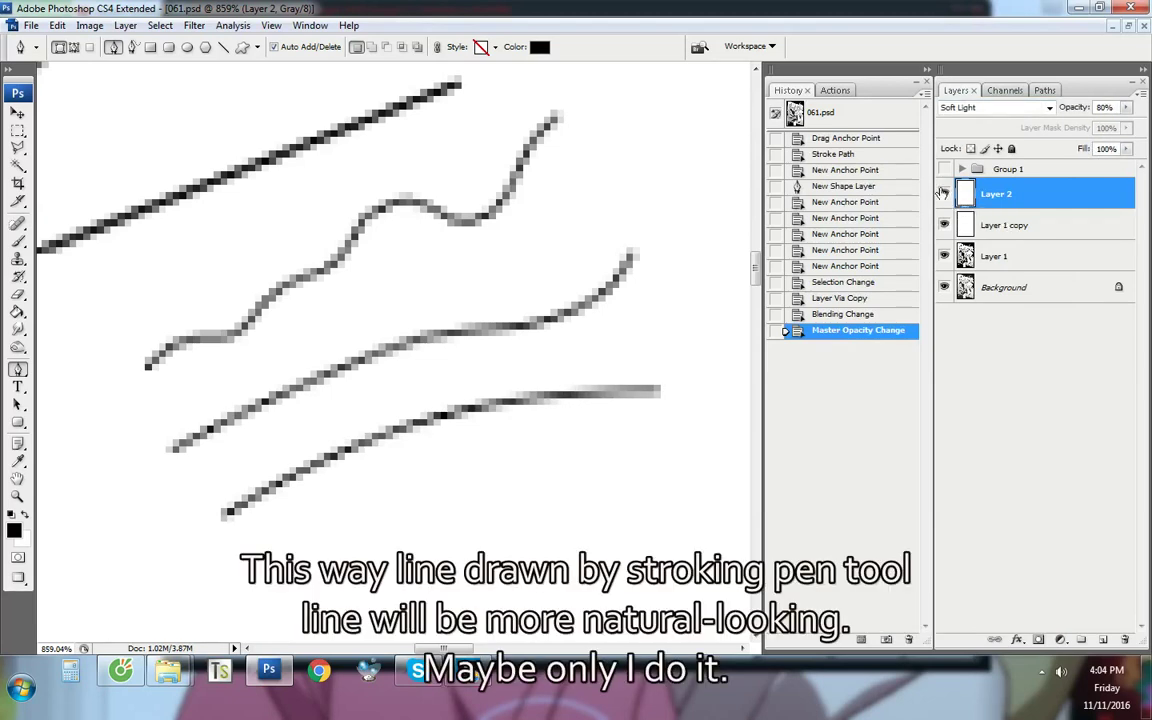
Delete Layer 2 and the white Layer 1 copy that holds the practice lines
{"action": "right_click", "coordinate": [1020, 195]}
{"action": "left_click", "coordinate": [1012, 221]}
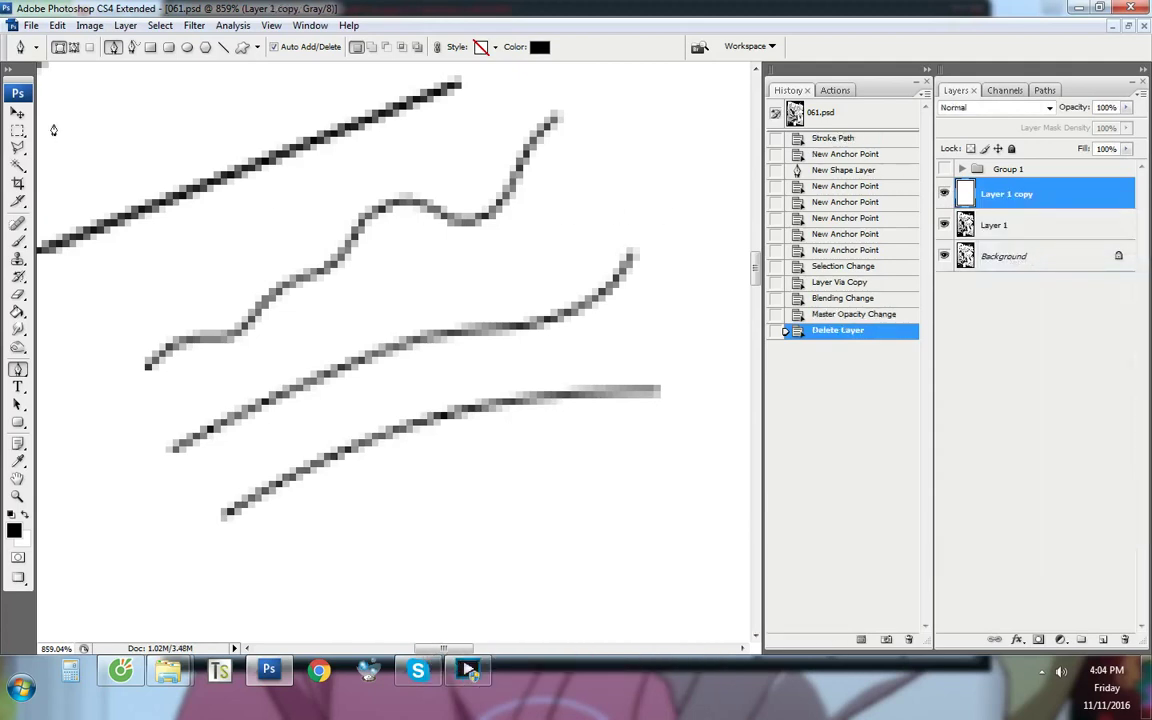
{"action": "left_click", "coordinate": [18, 130]}
{"action": "scroll", "coordinate": [658, 254], "scroll_direction": "down", "scroll_amount": 8}
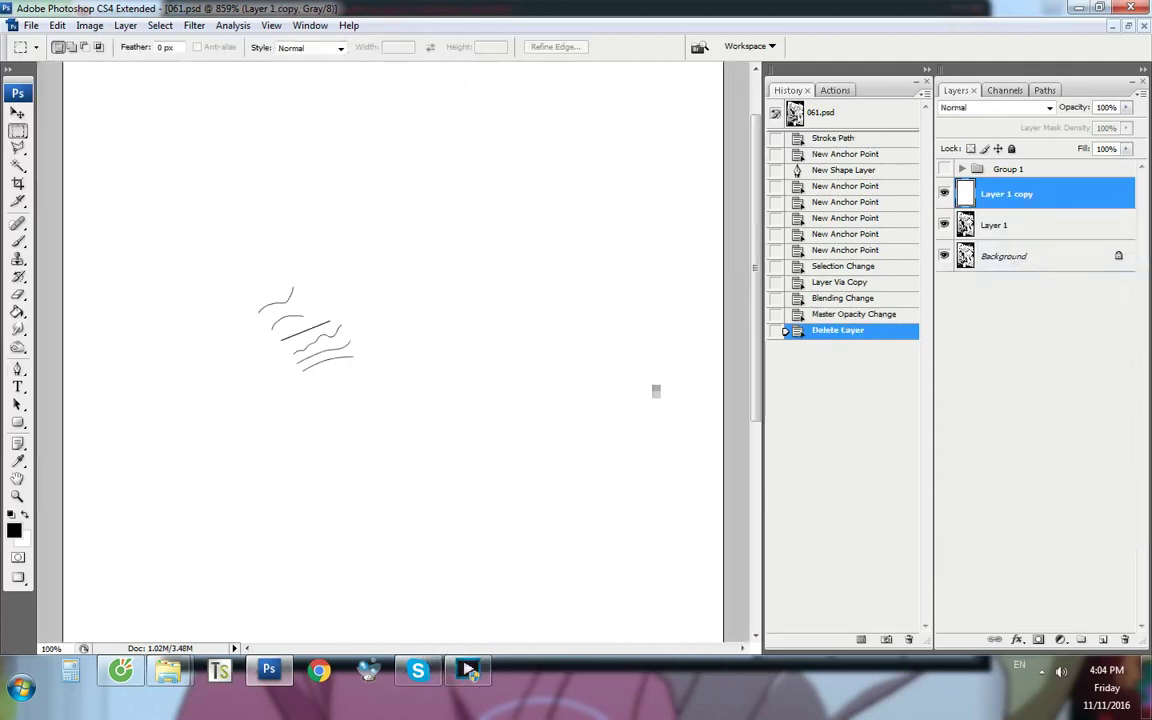
{"action": "scroll", "coordinate": [315, 346], "scroll_direction": "up", "scroll_amount": 3}
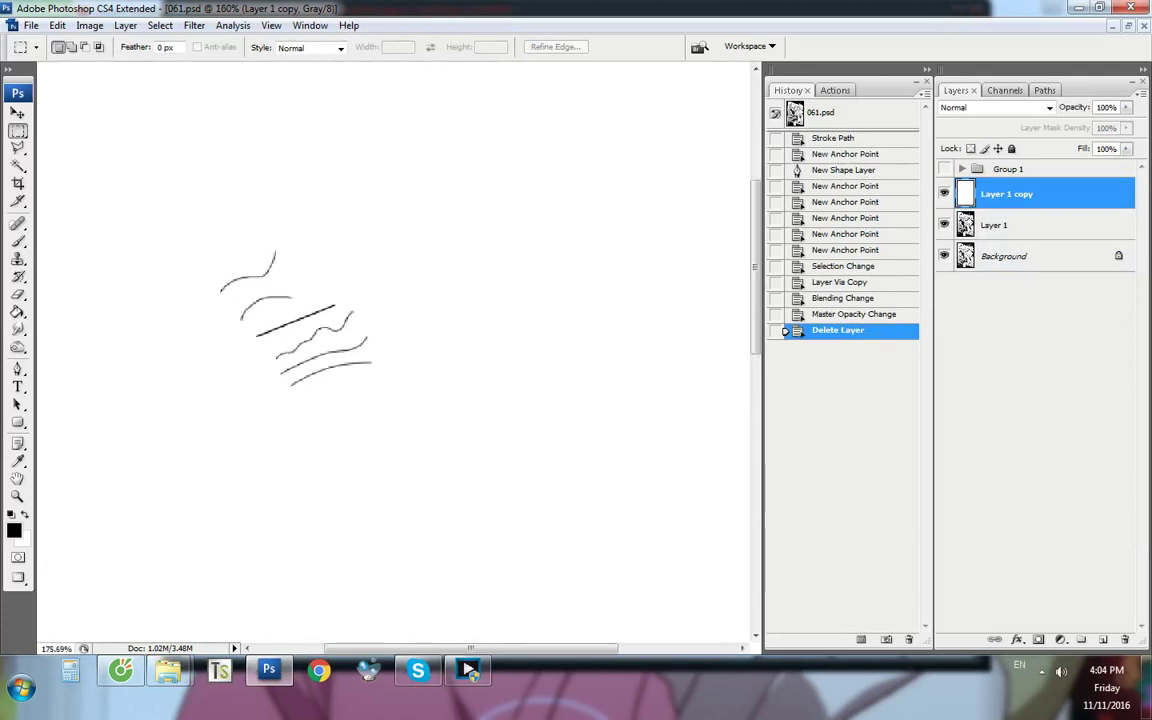
{"action": "key", "text": "ctrl+alt+0"}
{"action": "right_click", "coordinate": [1028, 194]}
{"action": "left_click", "coordinate": [1022, 192]}
{"action": "right_click", "coordinate": [1023, 193]}
{"action": "left_click", "coordinate": [1010, 254]}
Select the lower vertical title characters る, ま, は and と with the Magic Wand, tolerance 45, without anti-aliasing
{"action": "left_click", "coordinate": [18, 168]}
{"action": "left_click", "coordinate": [27, 162]}
{"action": "left_click", "coordinate": [27, 168]}
{"action": "left_click", "coordinate": [87, 183]}
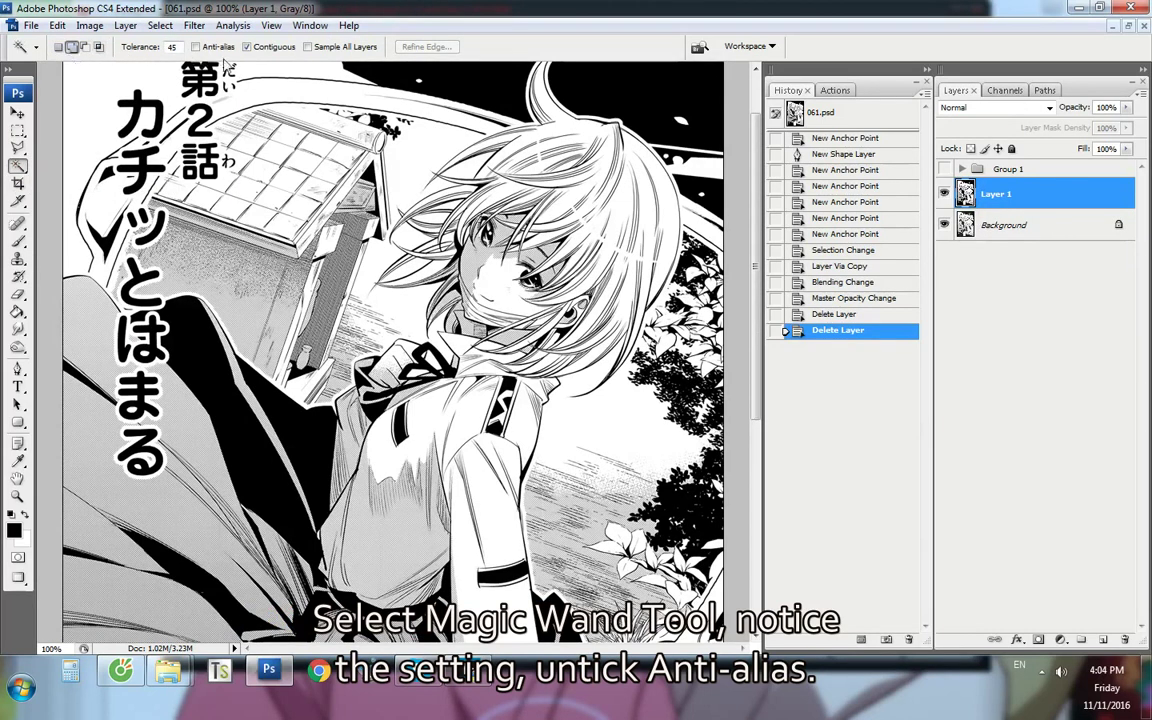
{"action": "scroll", "coordinate": [132, 464], "scroll_direction": "up", "scroll_amount": 6}
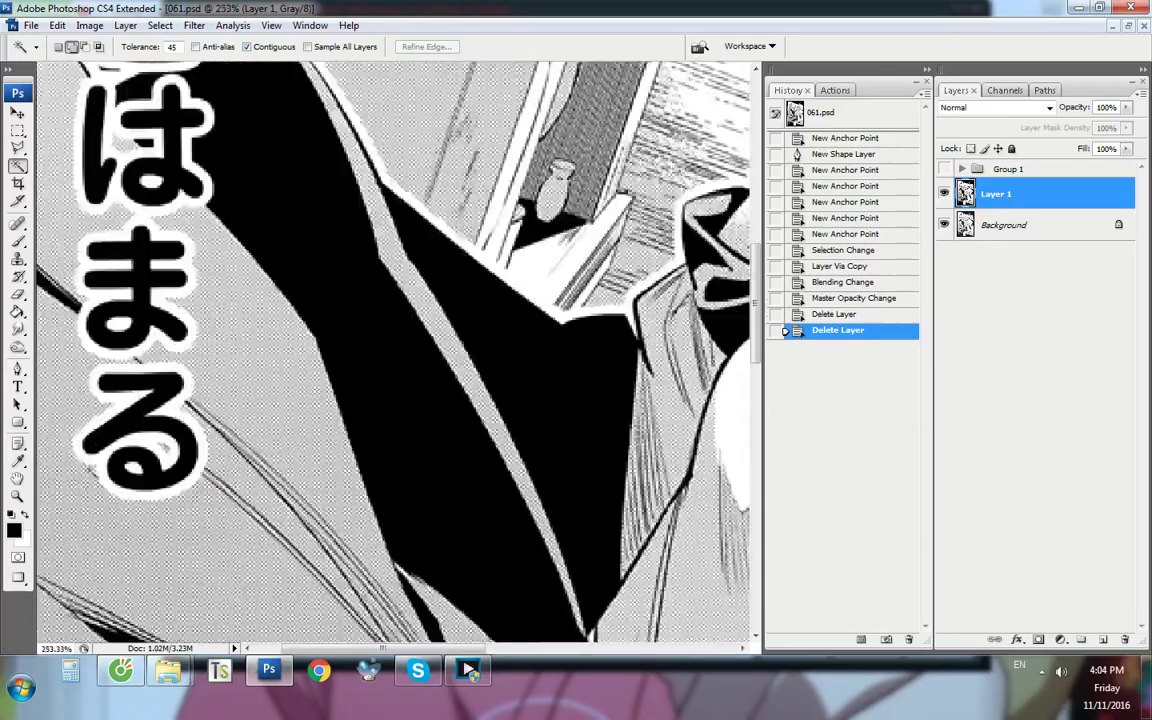
{"action": "left_click", "coordinate": [160, 379]}
{"action": "left_click", "coordinate": [166, 212]}
{"action": "scroll", "coordinate": [180, 460], "scroll_direction": "down", "scroll_amount": 3}
{"action": "scroll", "coordinate": [93, 206], "scroll_direction": "up", "scroll_amount": 3}
{"action": "left_click", "coordinate": [160, 301]}
{"action": "left_click", "coordinate": [261, 270]}
{"action": "scroll", "coordinate": [261, 270], "scroll_direction": "down", "scroll_amount": 3}
{"action": "scroll", "coordinate": [245, 165], "scroll_direction": "up", "scroll_amount": 3}
{"action": "left_click", "coordinate": [245, 165]}
Add the upper vertical title characters ッ, チ and カ to the Magic Wand selection
{"action": "scroll", "coordinate": [253, 407], "scroll_direction": "down", "scroll_amount": 3}
{"action": "scroll", "coordinate": [238, 202], "scroll_direction": "up", "scroll_amount": 3}
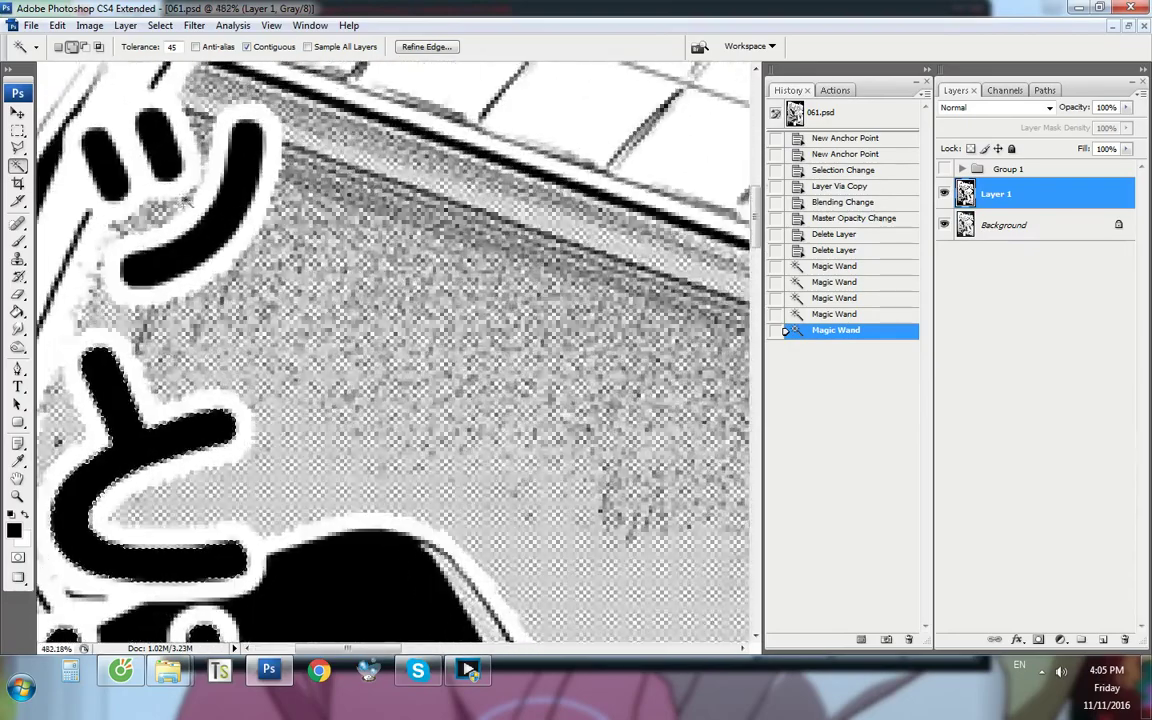
{"action": "left_click", "coordinate": [195, 231]}
{"action": "left_click", "coordinate": [104, 175]}
{"action": "left_click", "coordinate": [170, 152]}
{"action": "scroll", "coordinate": [170, 152], "scroll_direction": "down", "scroll_amount": 3}
{"action": "scroll", "coordinate": [205, 160], "scroll_direction": "up", "scroll_amount": 3}
{"action": "left_click", "coordinate": [224, 246]}
{"action": "scroll", "coordinate": [224, 250], "scroll_direction": "down", "scroll_amount": 3}
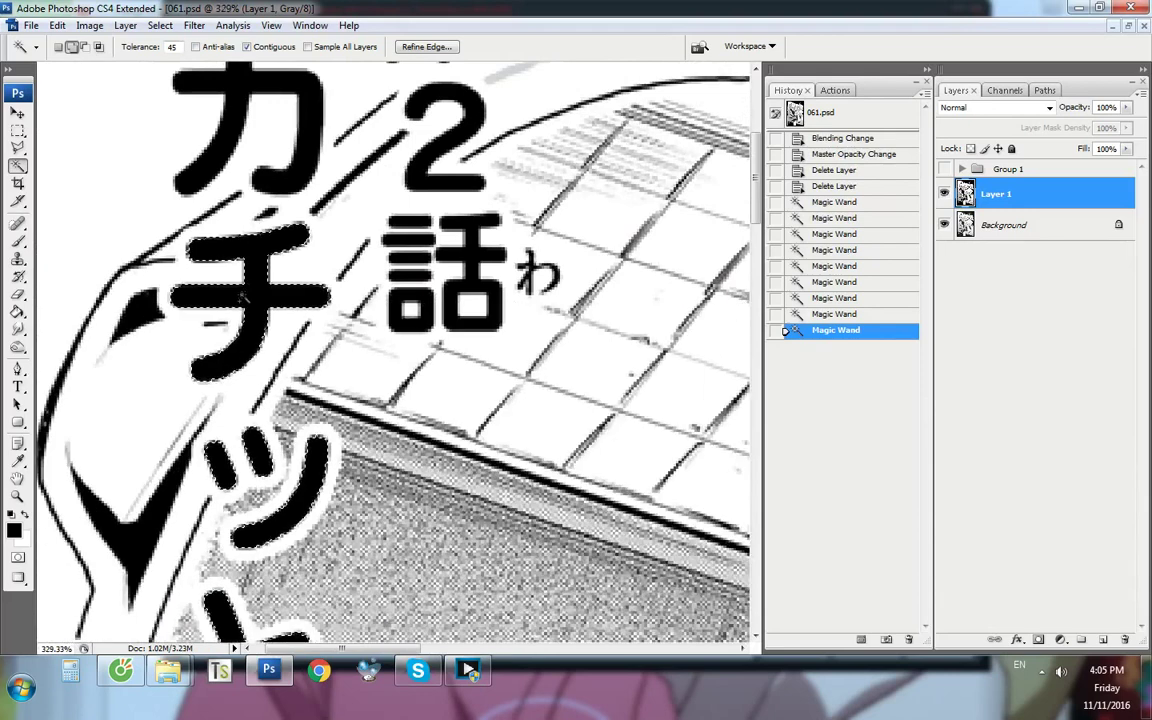
{"action": "scroll", "coordinate": [214, 134], "scroll_direction": "up", "scroll_amount": 3}
{"action": "left_click", "coordinate": [210, 134]}
Add the strokes of the chapter heading 第2話 to the Magic Wand selection
{"action": "left_click", "coordinate": [497, 172]}
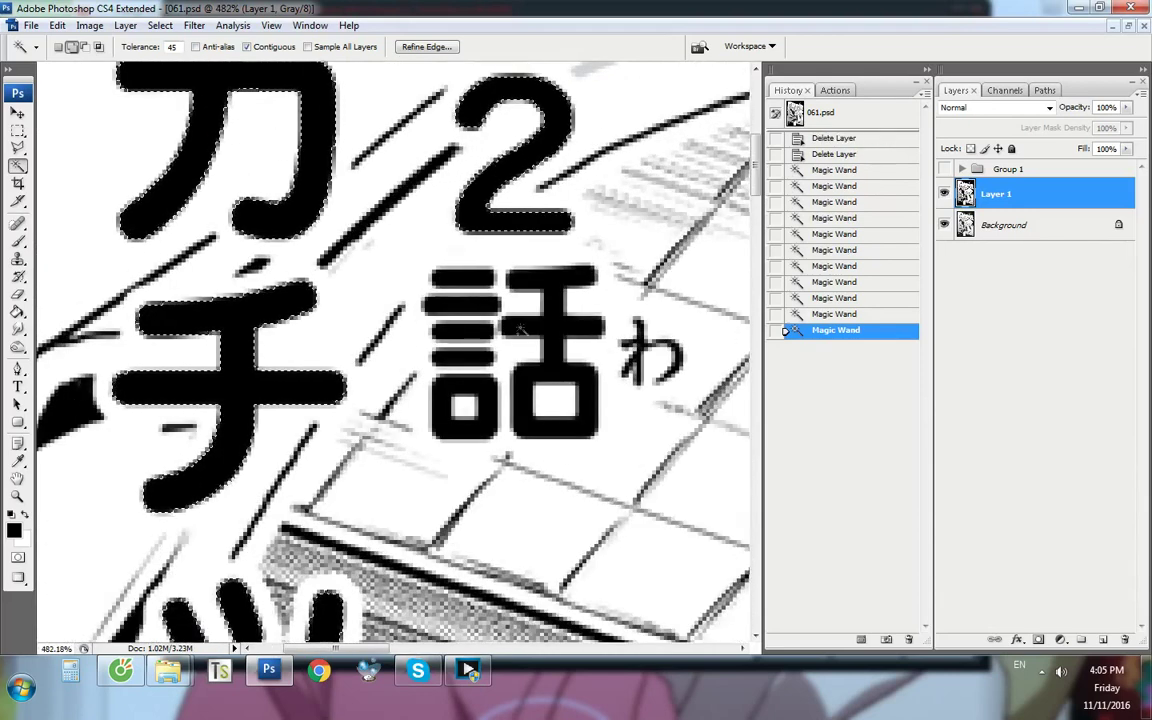
{"action": "left_click", "coordinate": [455, 345]}
{"action": "left_click", "coordinate": [473, 303]}
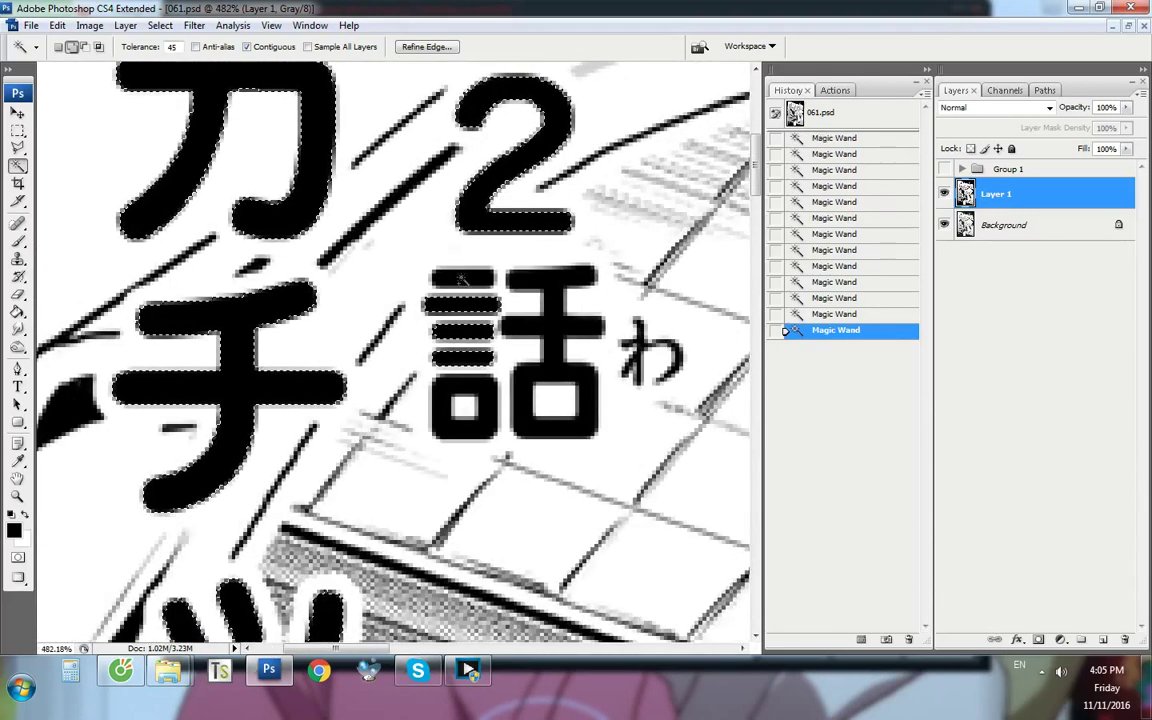
{"action": "scroll", "coordinate": [354, 470], "scroll_direction": "down", "scroll_amount": 2}
{"action": "scroll", "coordinate": [305, 183], "scroll_direction": "down", "scroll_amount": 1}
{"action": "scroll", "coordinate": [305, 183], "scroll_direction": "up", "scroll_amount": 2}
{"action": "scroll", "coordinate": [305, 183], "scroll_direction": "down", "scroll_amount": 5}
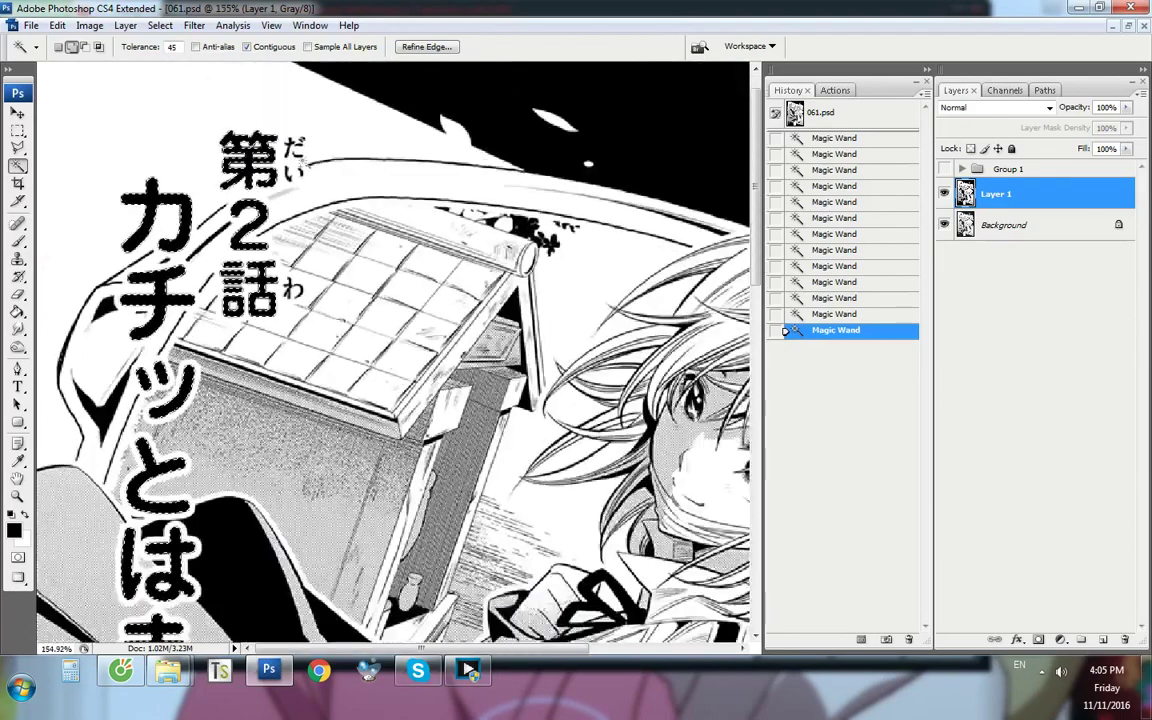
Expand the selection outward around the selected title characters
{"action": "scroll", "coordinate": [205, 450], "scroll_direction": "up", "scroll_amount": 2}
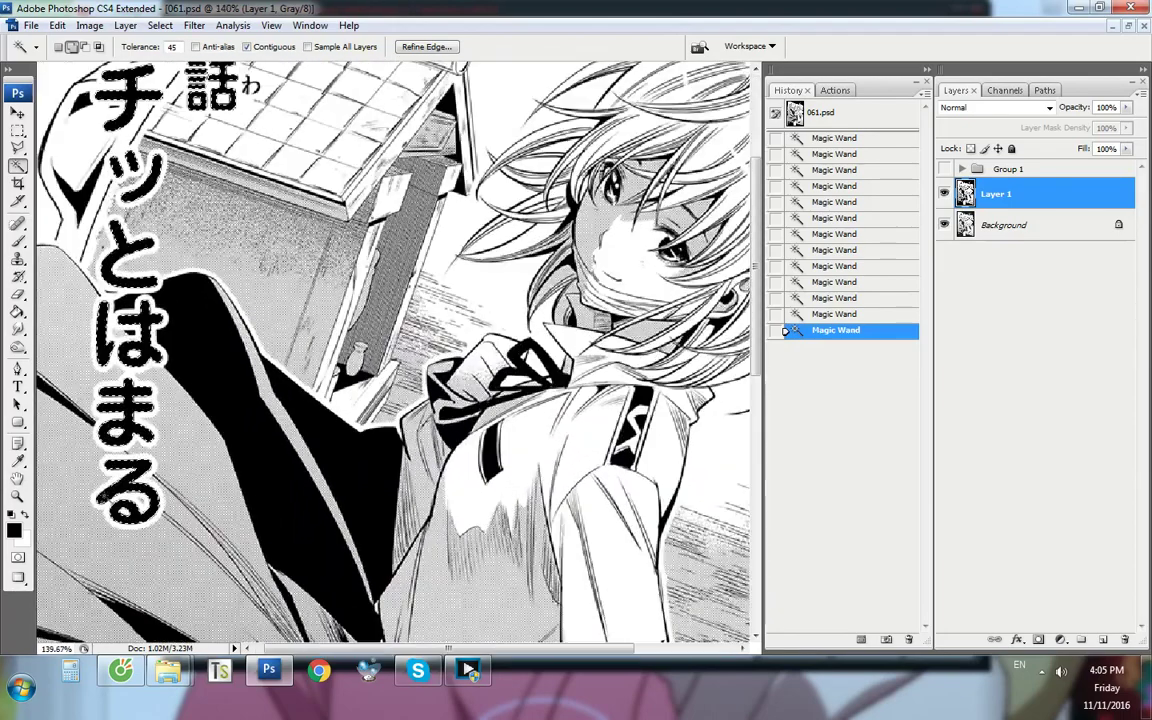
{"action": "left_click", "coordinate": [152, 27]}
{"action": "mouse_move", "coordinate": [285, 201]}
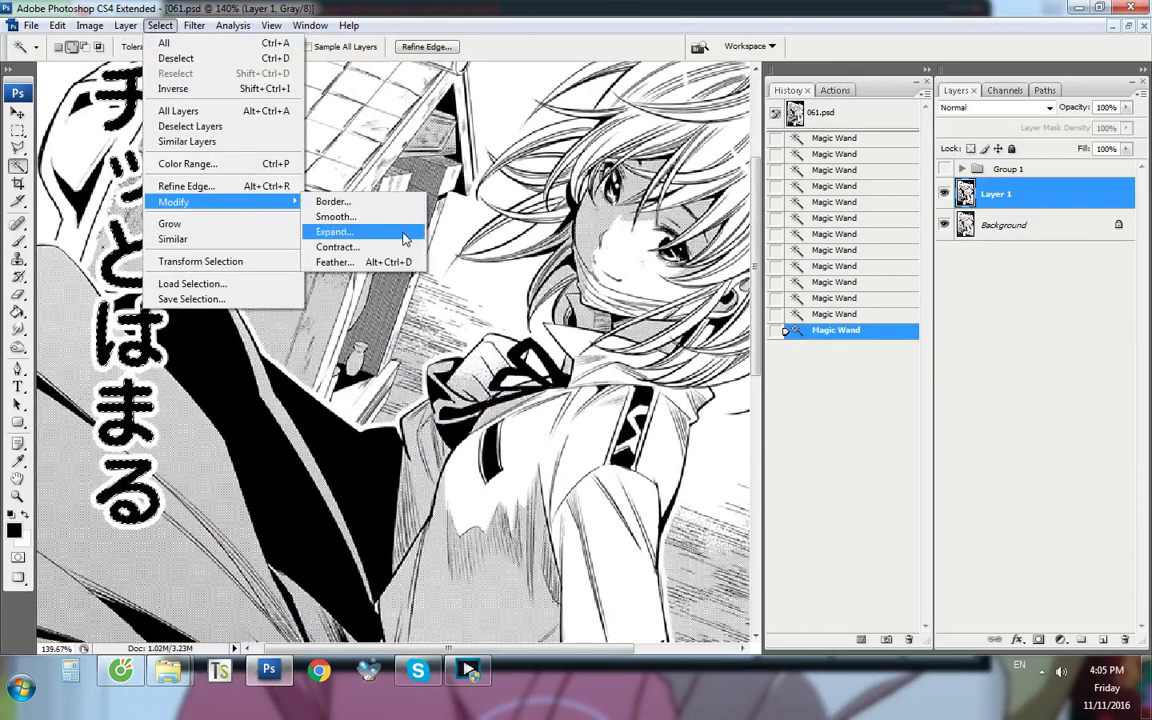
{"action": "left_click", "coordinate": [405, 237]}
{"action": "key", "text": "Return"}
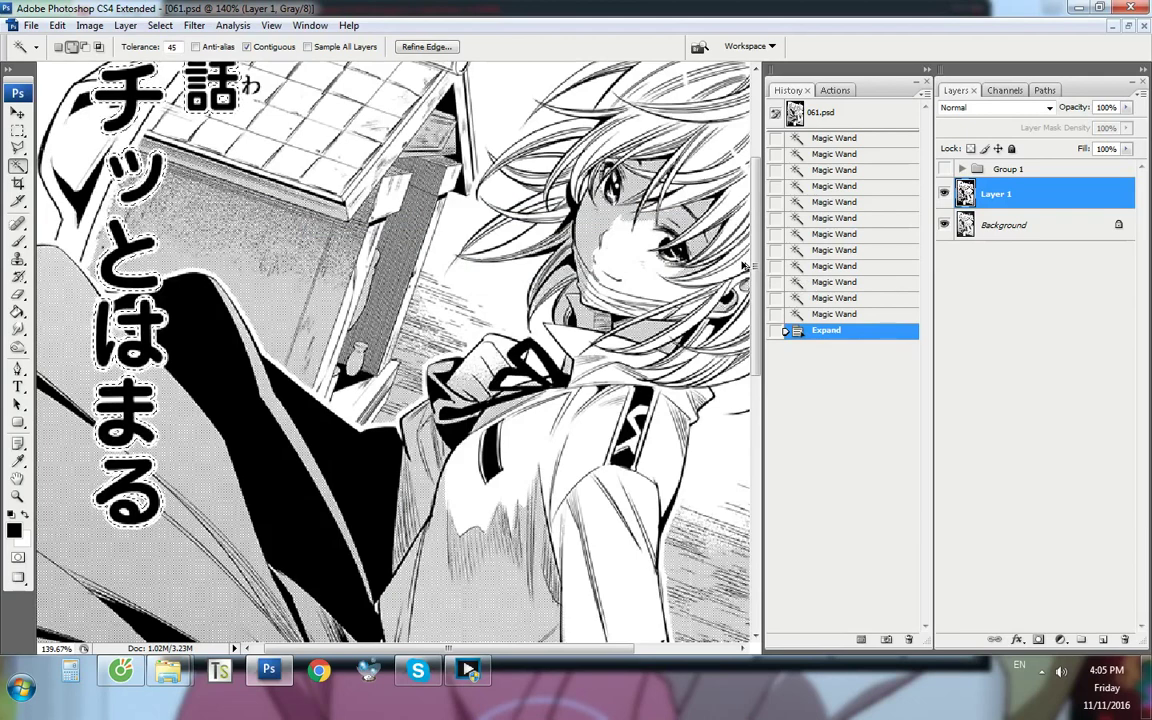
Add a new layer, fill the expanded title selection on it with white (ffffff), and deselect
{"action": "key", "text": "ctrl+shift+alt+n"}
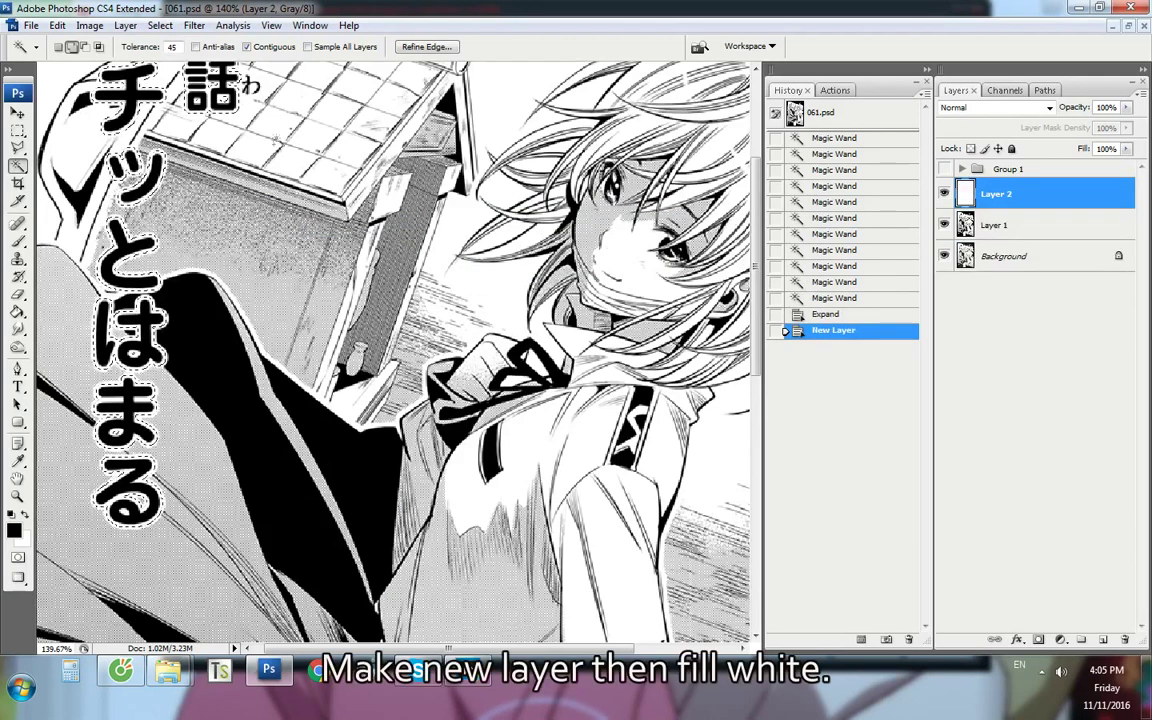
{"action": "key", "text": "m"}
{"action": "left_click", "coordinate": [57, 25]}
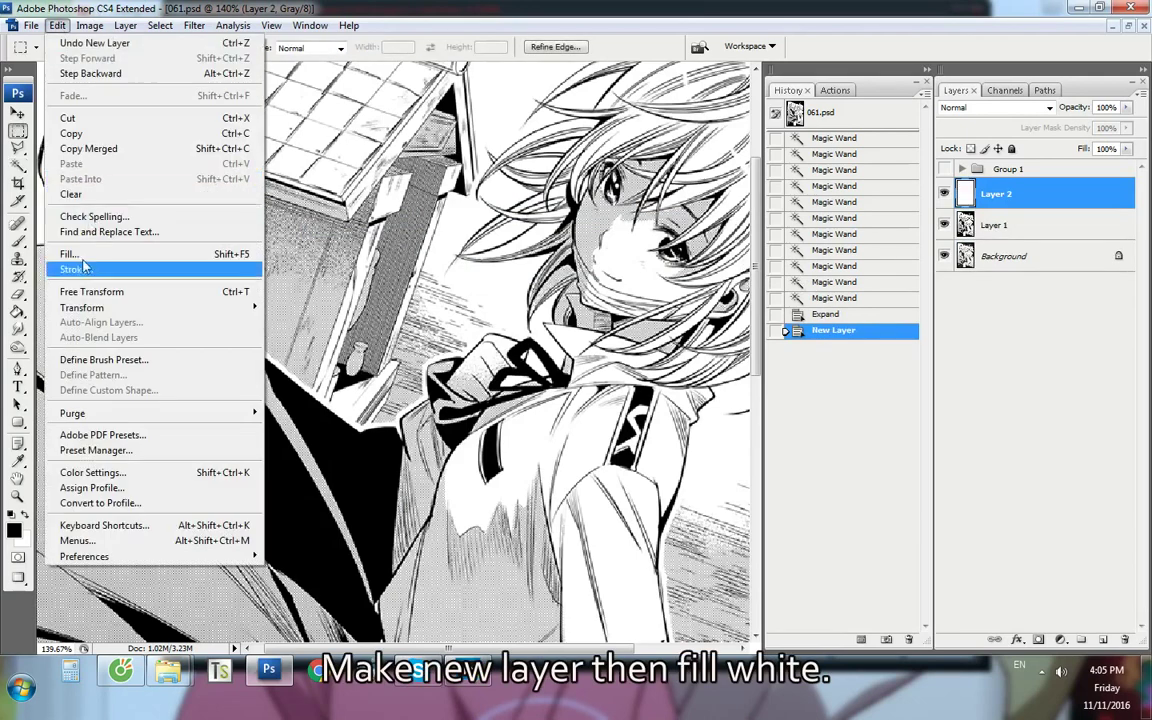
{"action": "left_click", "coordinate": [72, 254]}
{"action": "left_click", "coordinate": [537, 218]}
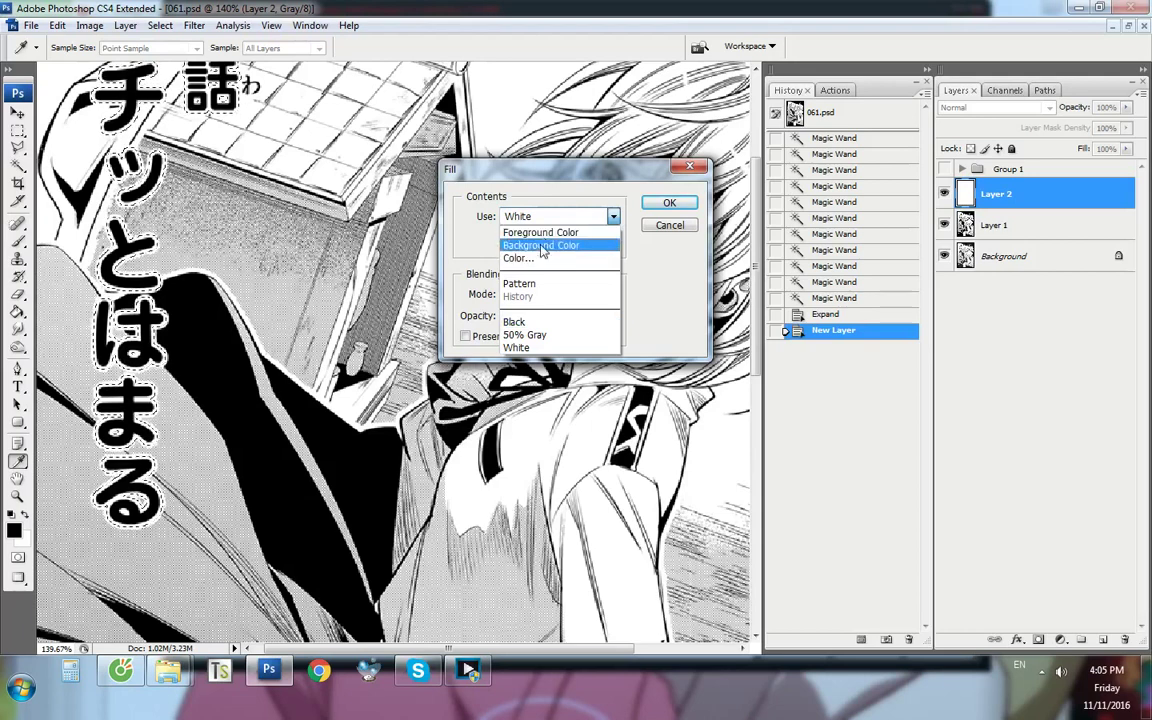
{"action": "left_click", "coordinate": [518, 258]}
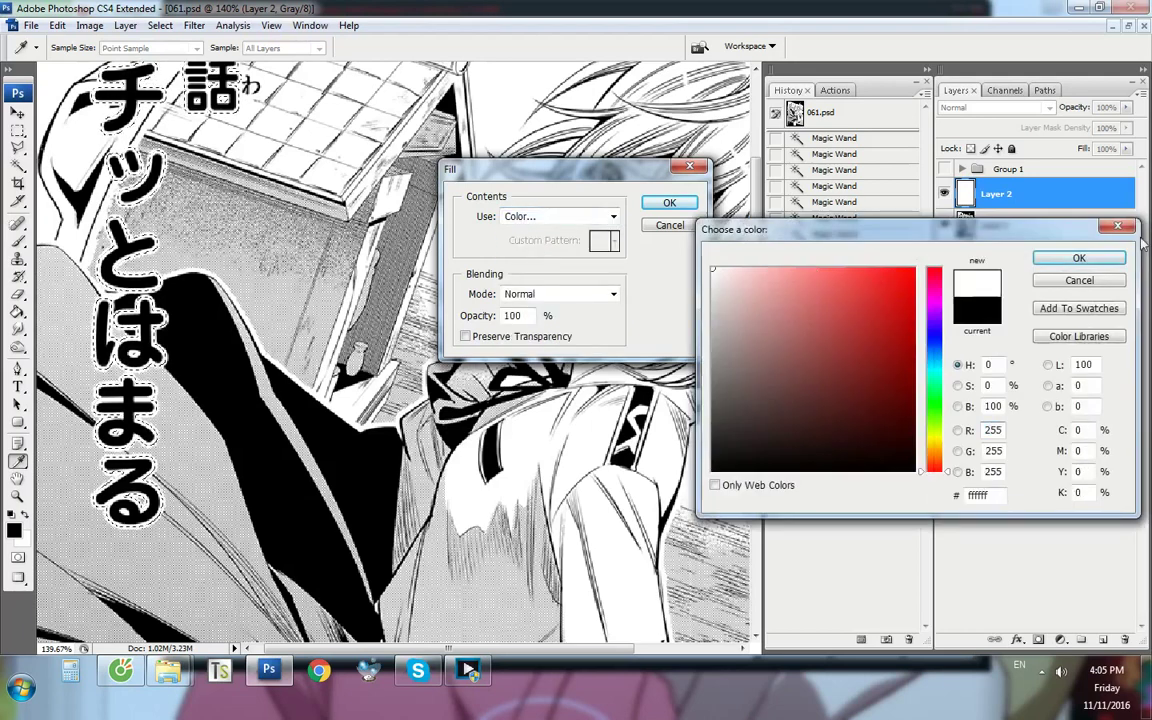
{"action": "left_click", "coordinate": [1083, 259]}
{"action": "left_click", "coordinate": [669, 203]}
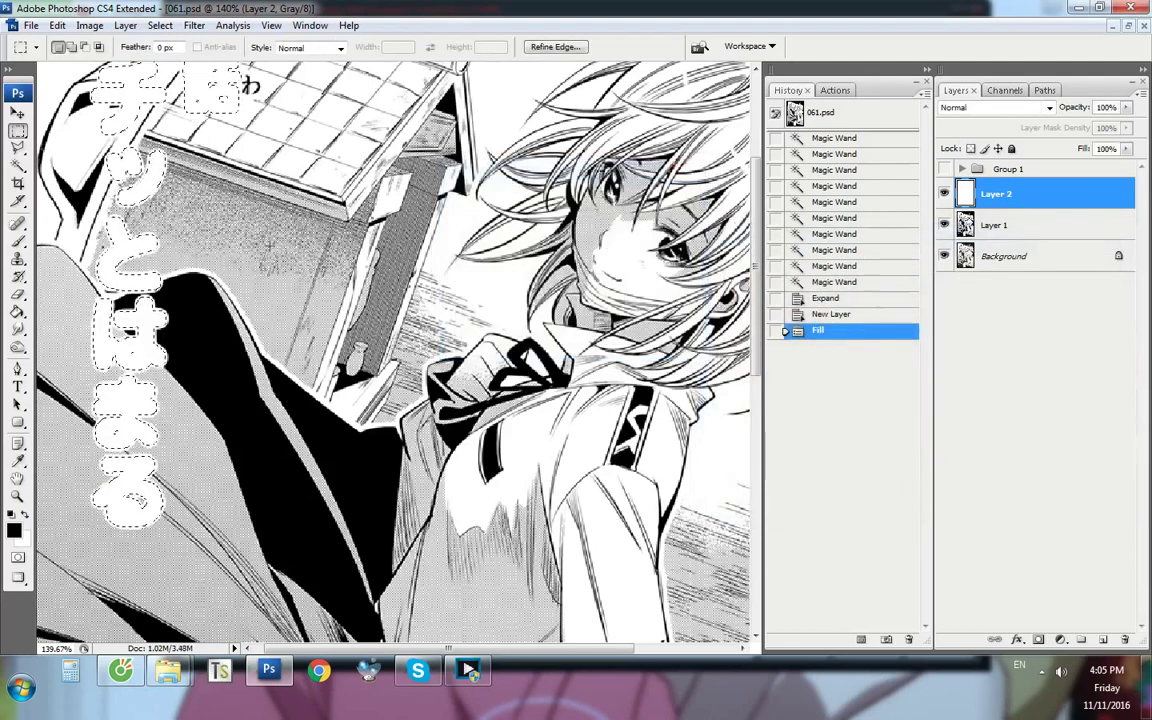
{"action": "key", "text": "ctrl+d"}
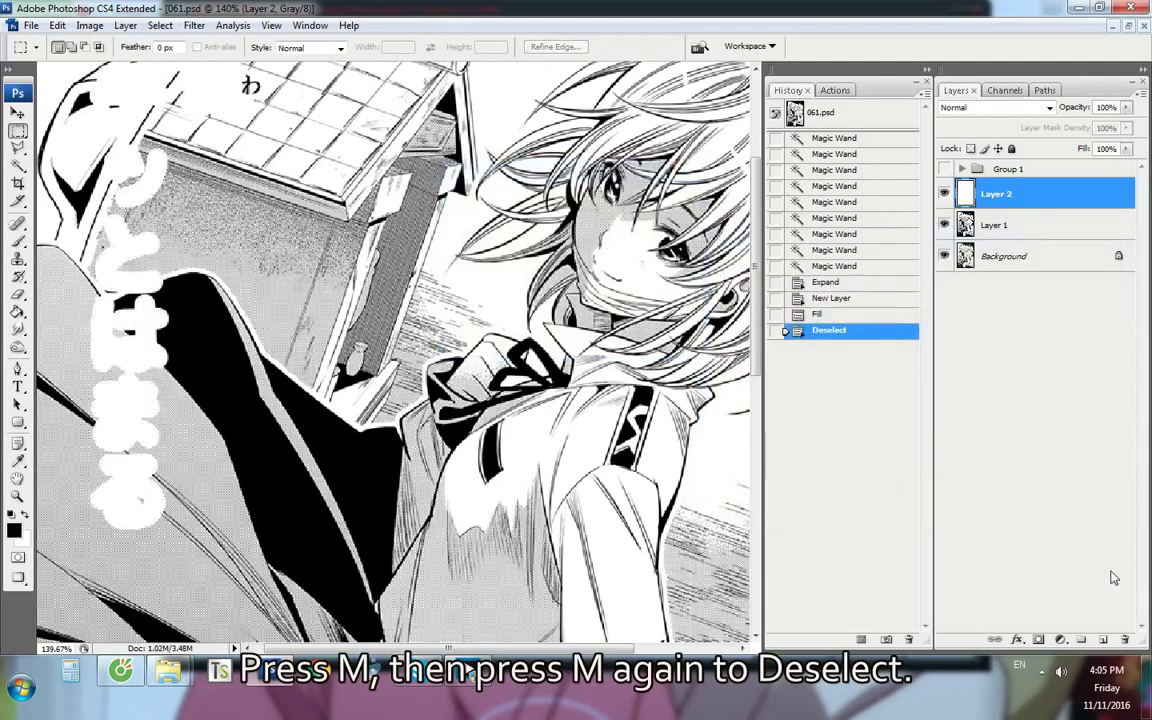
Create a new layer group and move the white fill layer into it
{"action": "left_click", "coordinate": [1082, 640]}
{"action": "left_click_drag", "start_coordinate": [1008, 214], "coordinate": [1010, 189]}
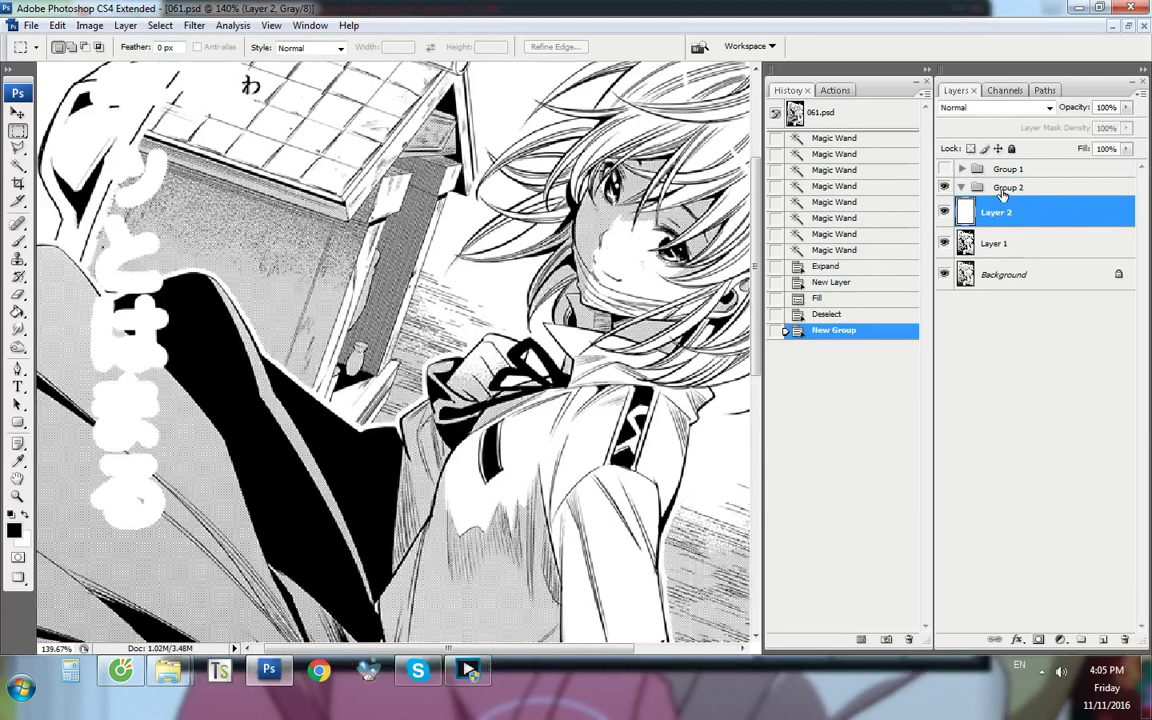
{"action": "left_click_drag", "start_coordinate": [1010, 210], "coordinate": [1010, 200]}
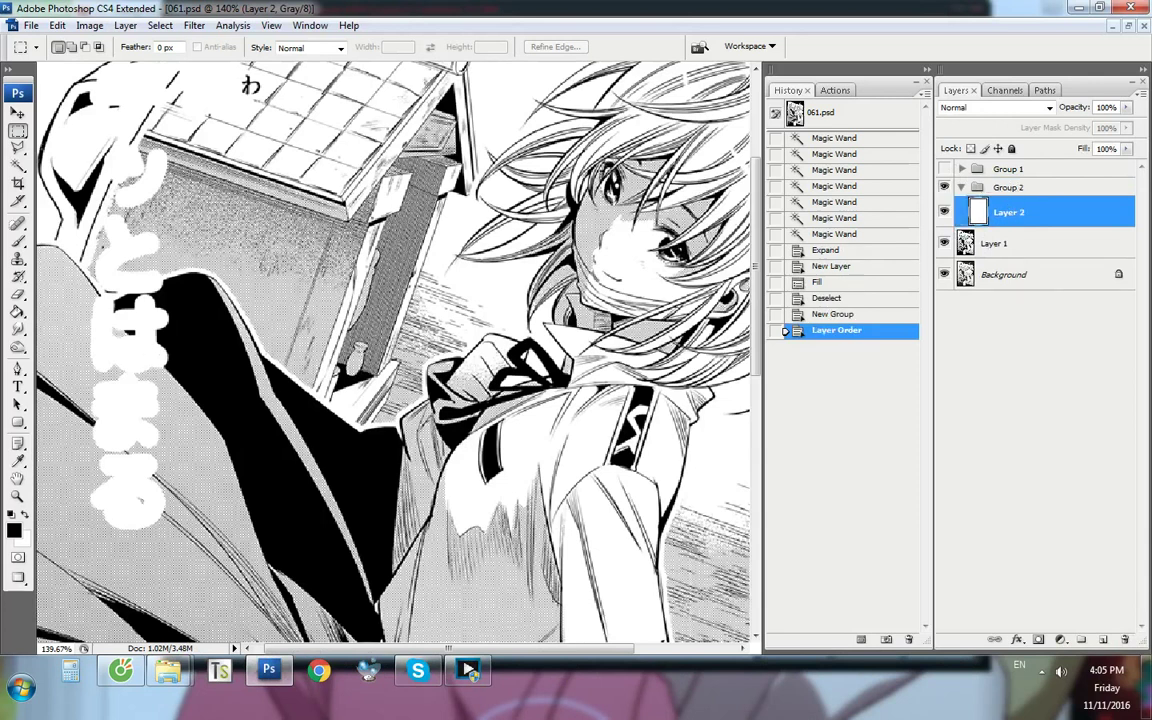
{"action": "key", "text": "ctrl+shift+alt+n"}
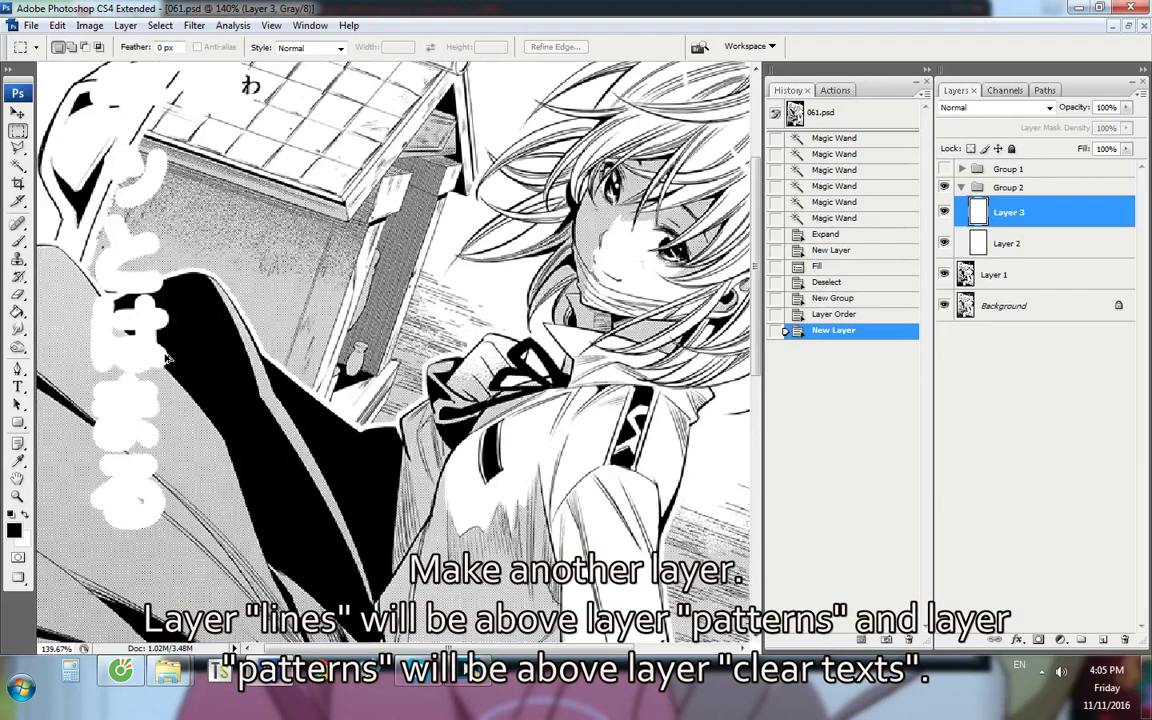
{"action": "scroll", "coordinate": [239, 344], "scroll_direction": "down", "scroll_amount": 2}
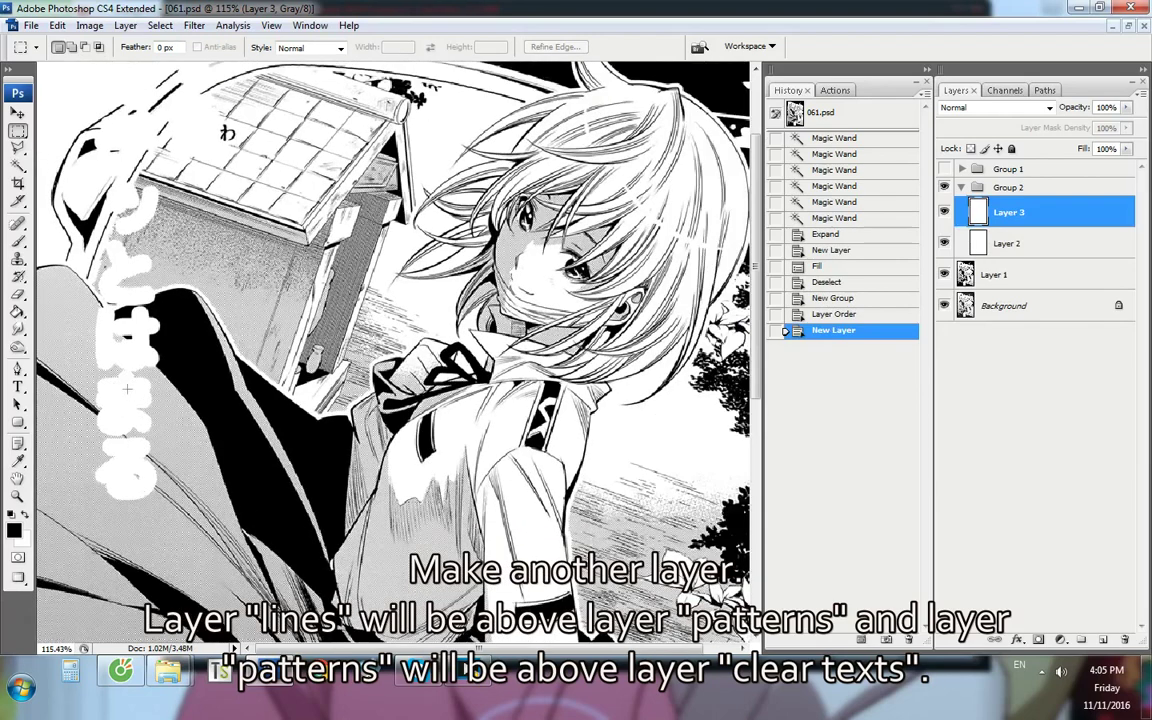
{"action": "scroll", "coordinate": [131, 393], "scroll_direction": "up", "scroll_amount": 3}
{"action": "scroll", "coordinate": [404, 449], "scroll_direction": "left", "scroll_amount": 2}
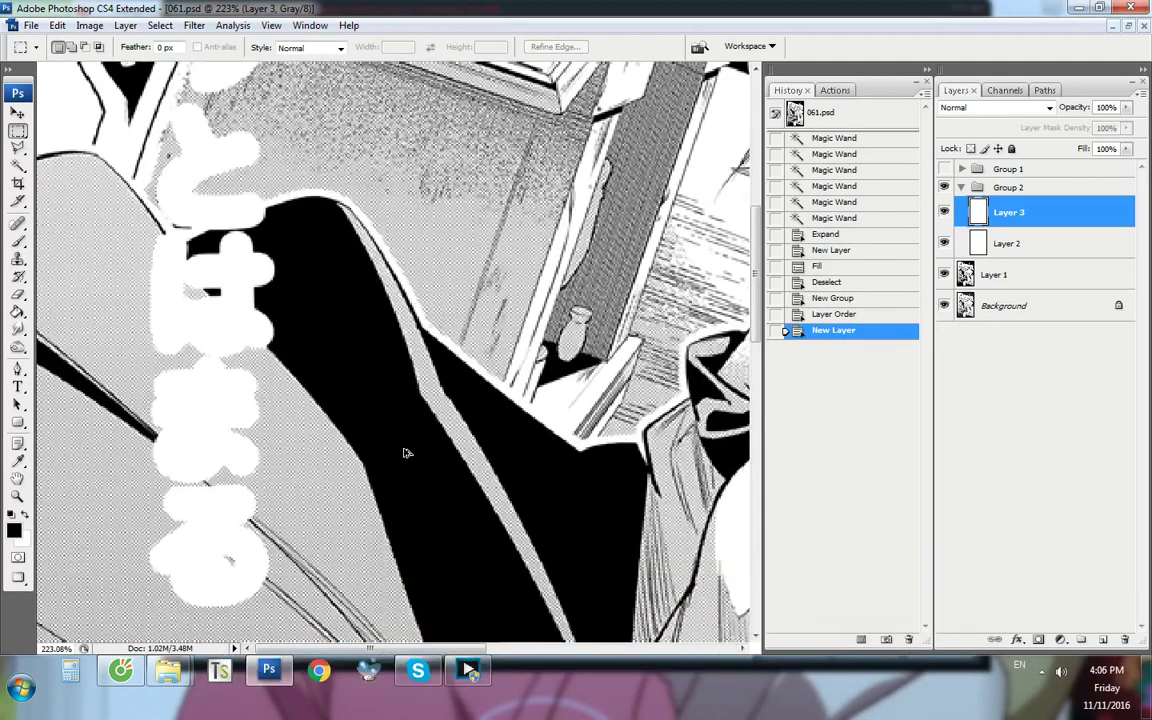
{"action": "key", "text": "ctrl+shift+n"}
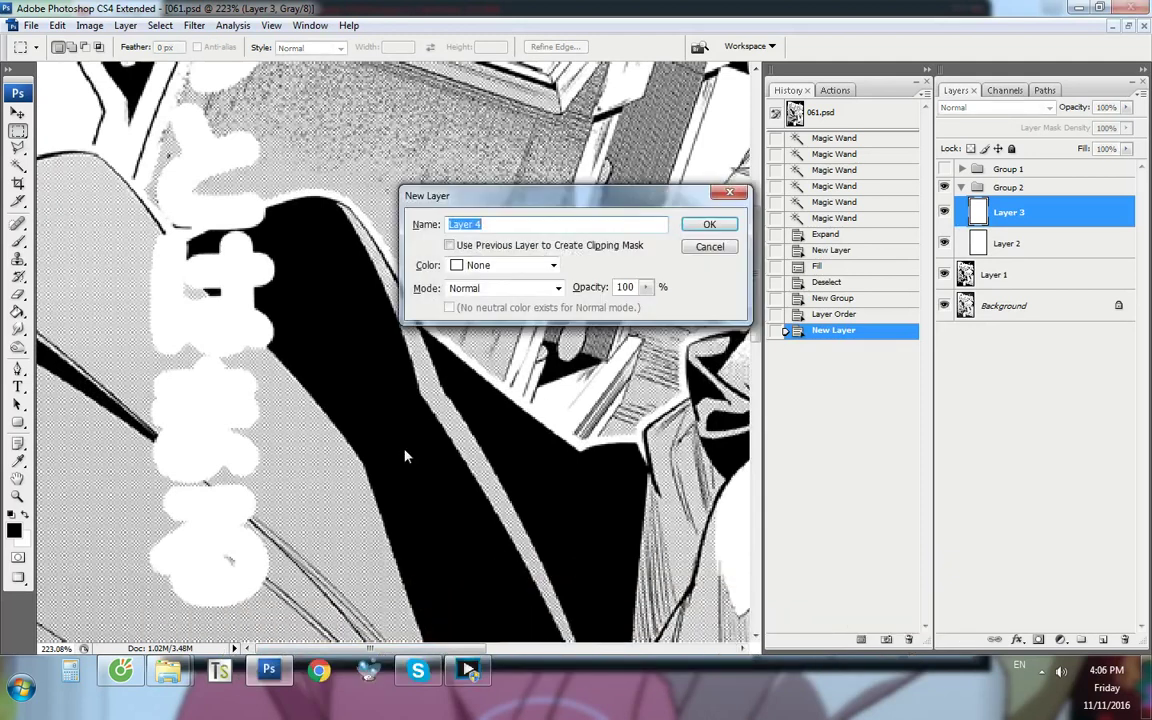
{"action": "key", "text": "Return"}
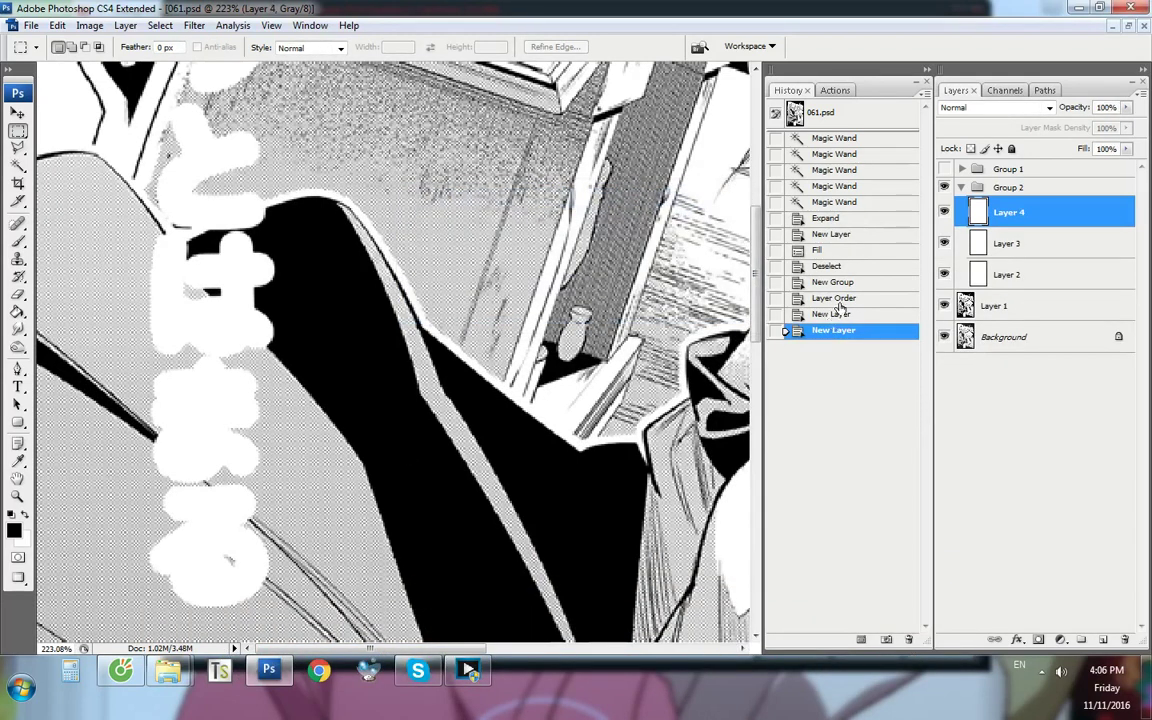
{"action": "left_click", "coordinate": [810, 298]}
Add an empty layer above the white fill layer inside the group
{"action": "scroll", "coordinate": [249, 290], "scroll_direction": "down", "scroll_amount": 3}
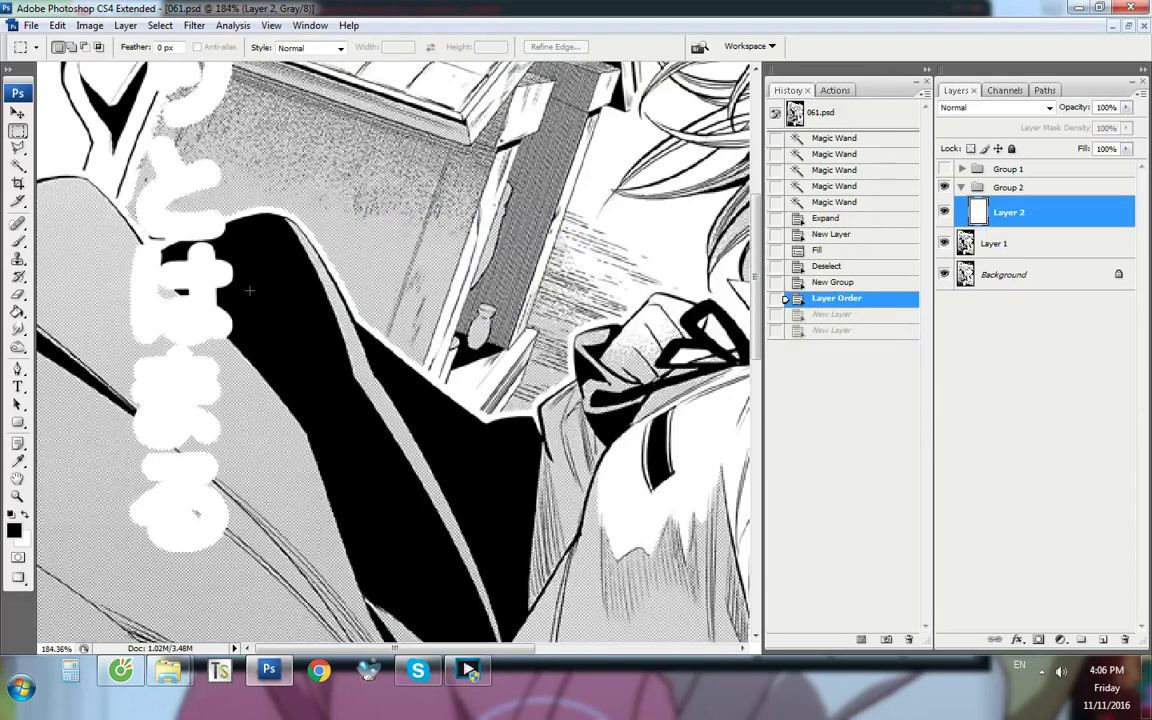
{"action": "scroll", "coordinate": [105, 535], "scroll_direction": "up", "scroll_amount": 3}
{"action": "key", "text": "ctrl+shift+alt+n"}
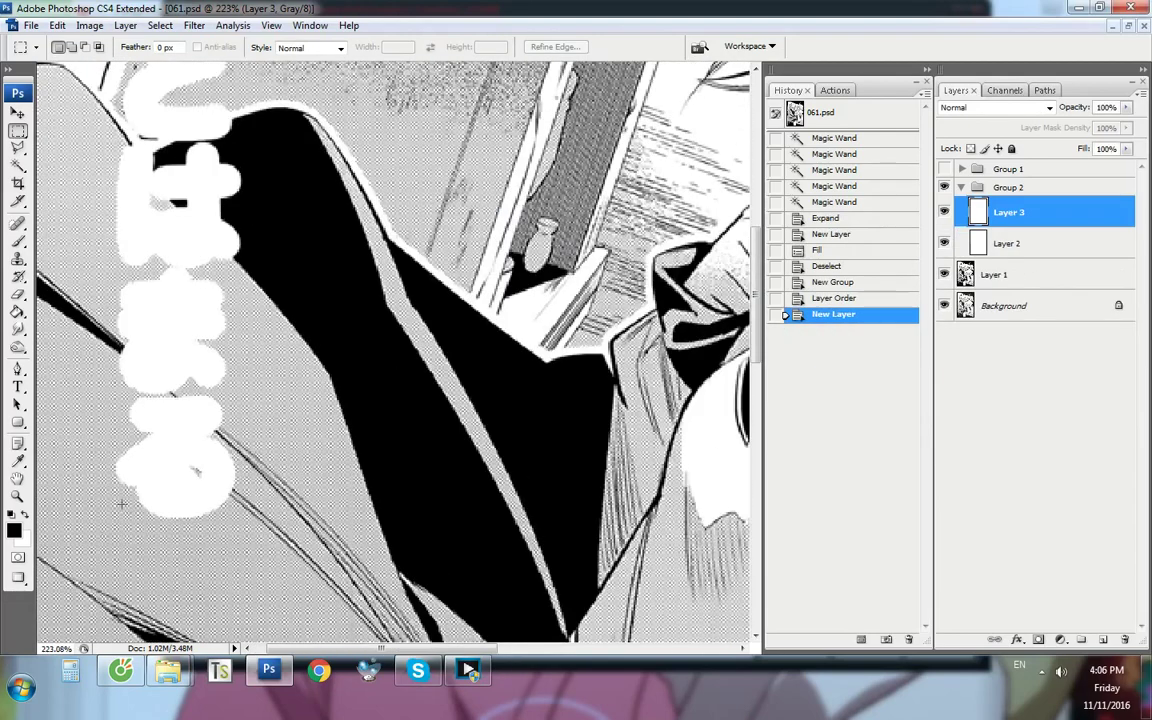
Try redrawing the black clothing's missing edge across the cleared title with connected straight strokes of the 1 px Brush
{"action": "scroll", "coordinate": [84, 190], "scroll_direction": "up", "scroll_amount": 9}
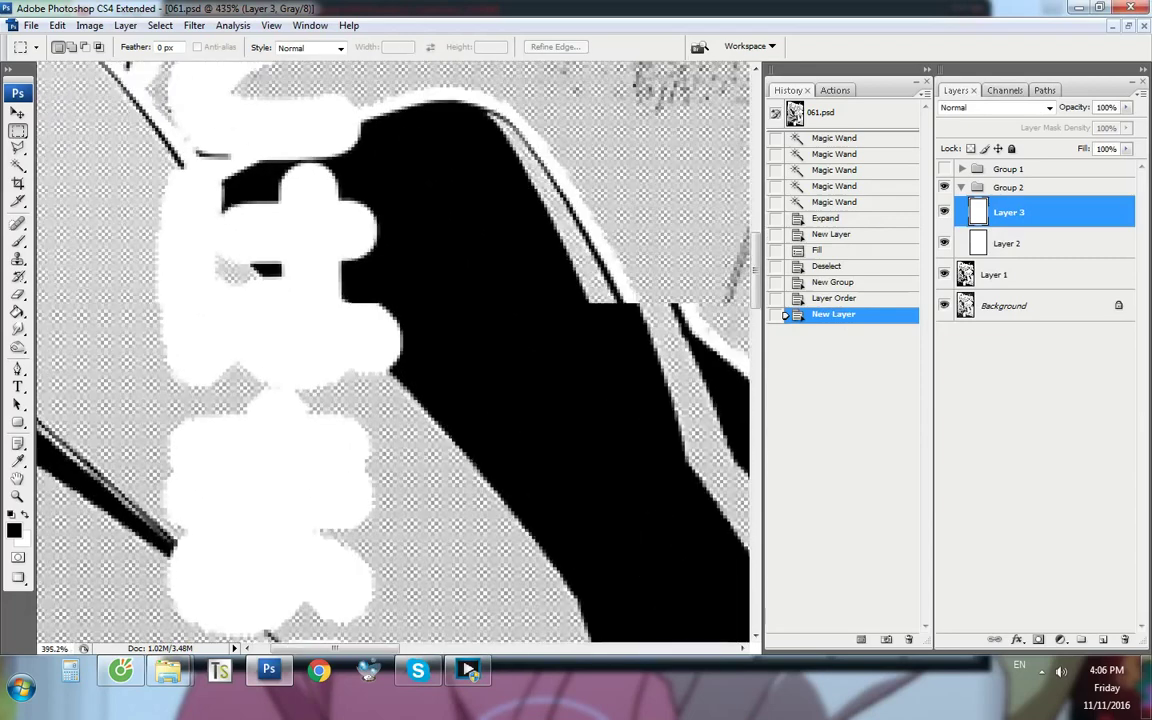
{"action": "scroll", "coordinate": [341, 263], "scroll_direction": "down", "scroll_amount": 3}
{"action": "key", "text": "b"}
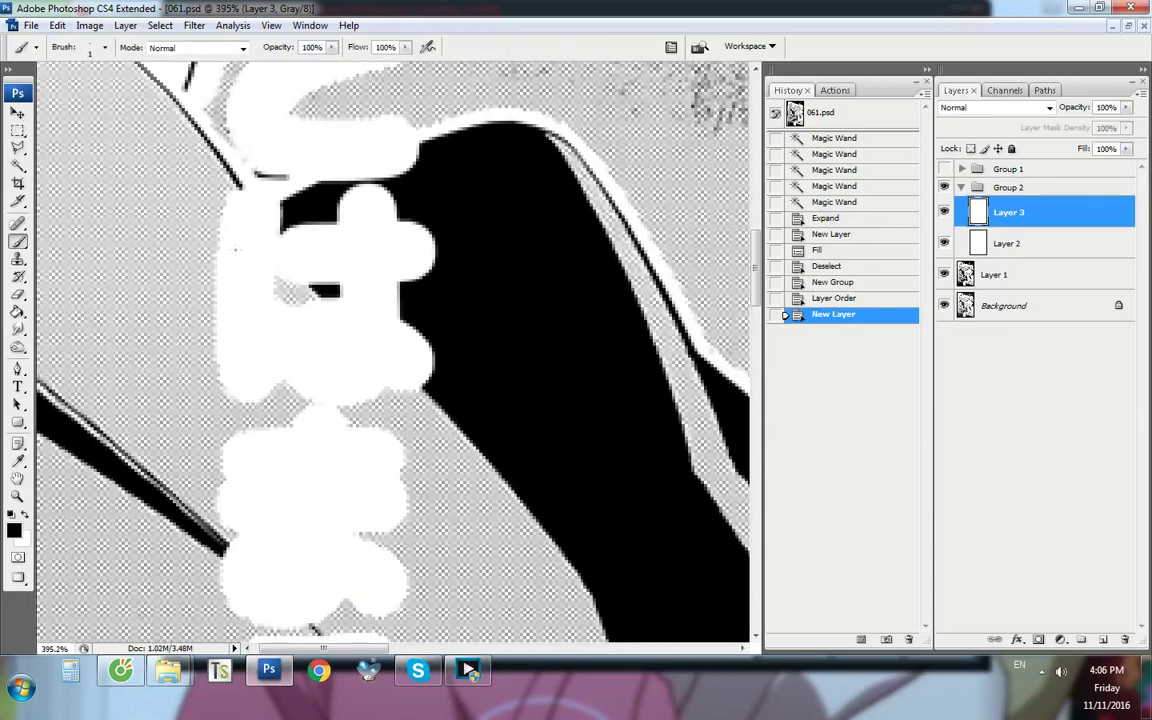
{"action": "right_click", "coordinate": [21, 243]}
{"action": "left_click", "coordinate": [112, 240]}
{"action": "scroll", "coordinate": [378, 226], "scroll_direction": "up", "scroll_amount": 2}
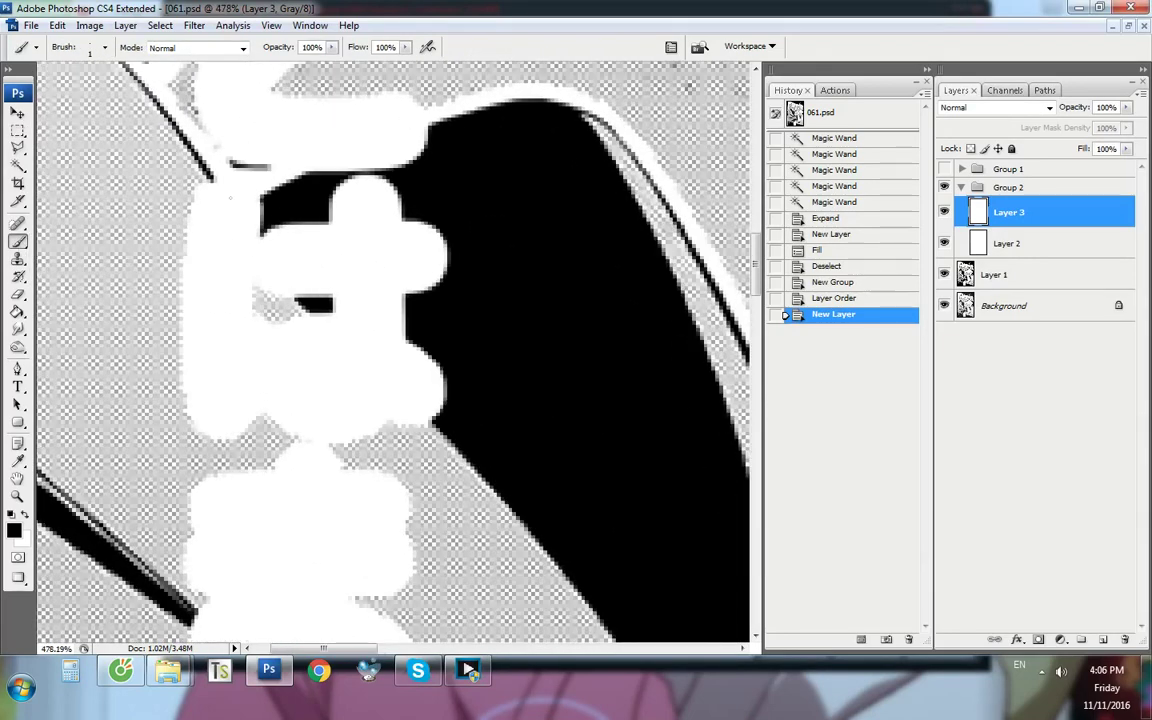
{"action": "left_click", "coordinate": [192, 160]}
{"action": "left_click", "coordinate": [261, 240], "text": "shift"}
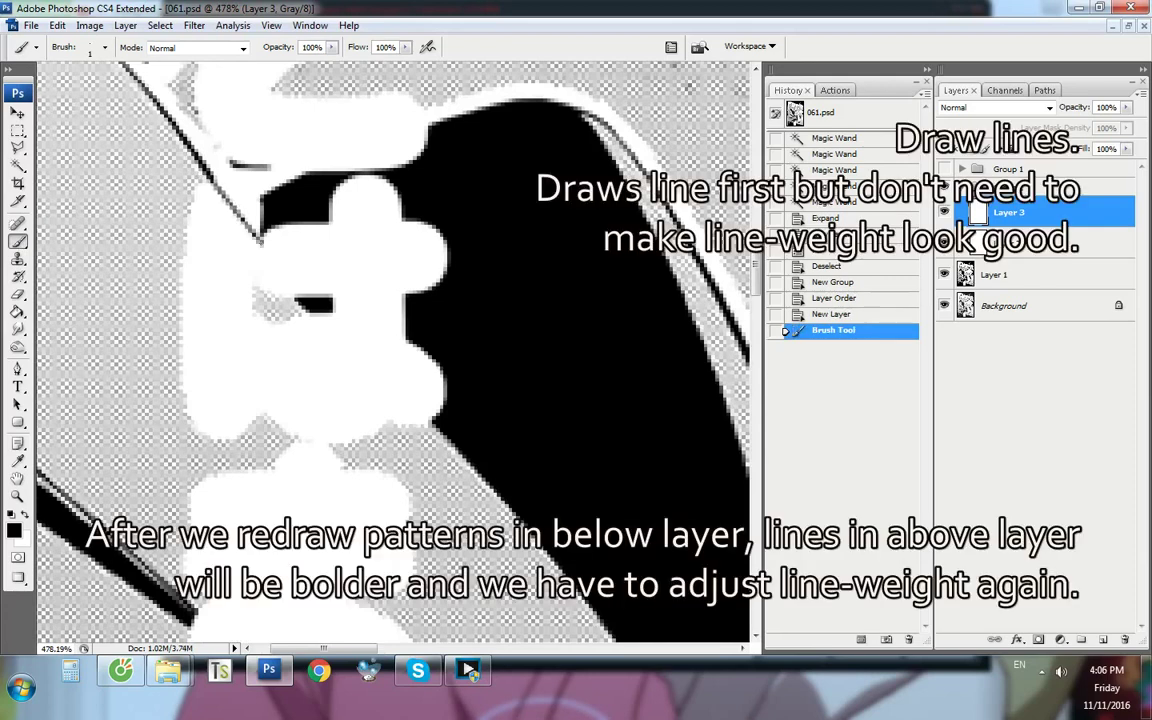
{"action": "left_click", "coordinate": [296, 299], "text": "shift"}
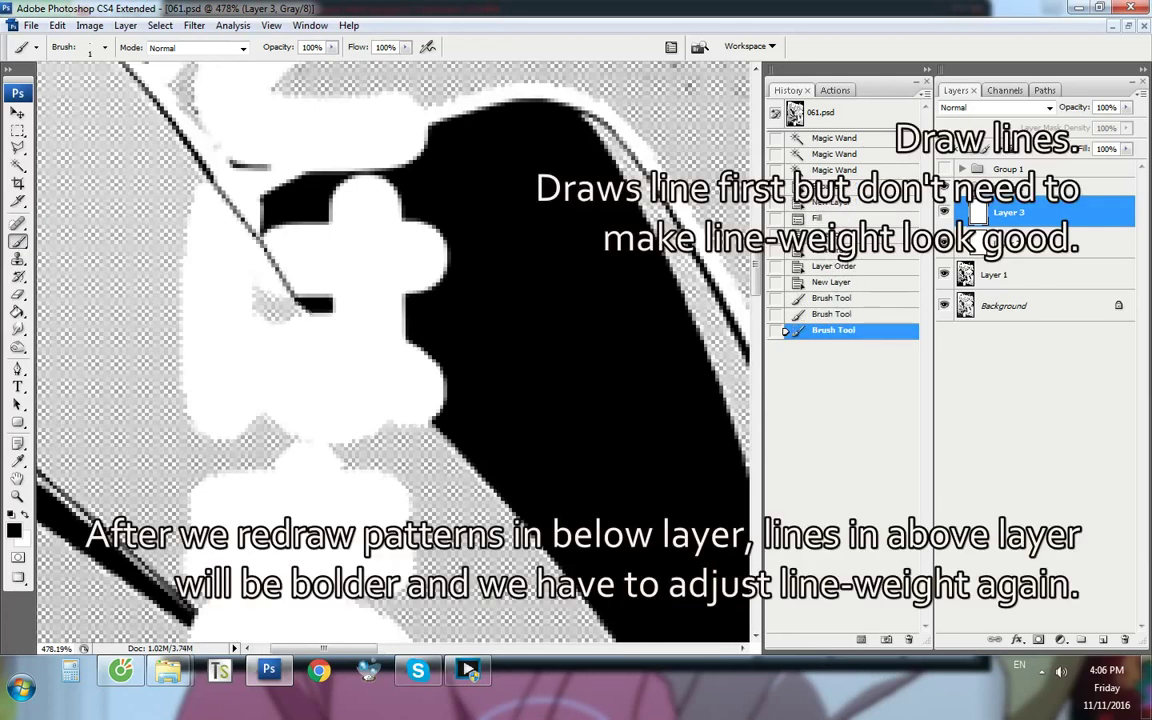
{"action": "left_click", "coordinate": [358, 356], "text": "shift"}
{"action": "left_click", "coordinate": [394, 390], "text": "shift"}
{"action": "left_click", "coordinate": [433, 420], "text": "shift"}
Delete the layer that holds the brushed clothing edge
{"action": "scroll", "coordinate": [200, 90], "scroll_direction": "down", "scroll_amount": 4}
{"action": "scroll", "coordinate": [132, 106], "scroll_direction": "up", "scroll_amount": 2}
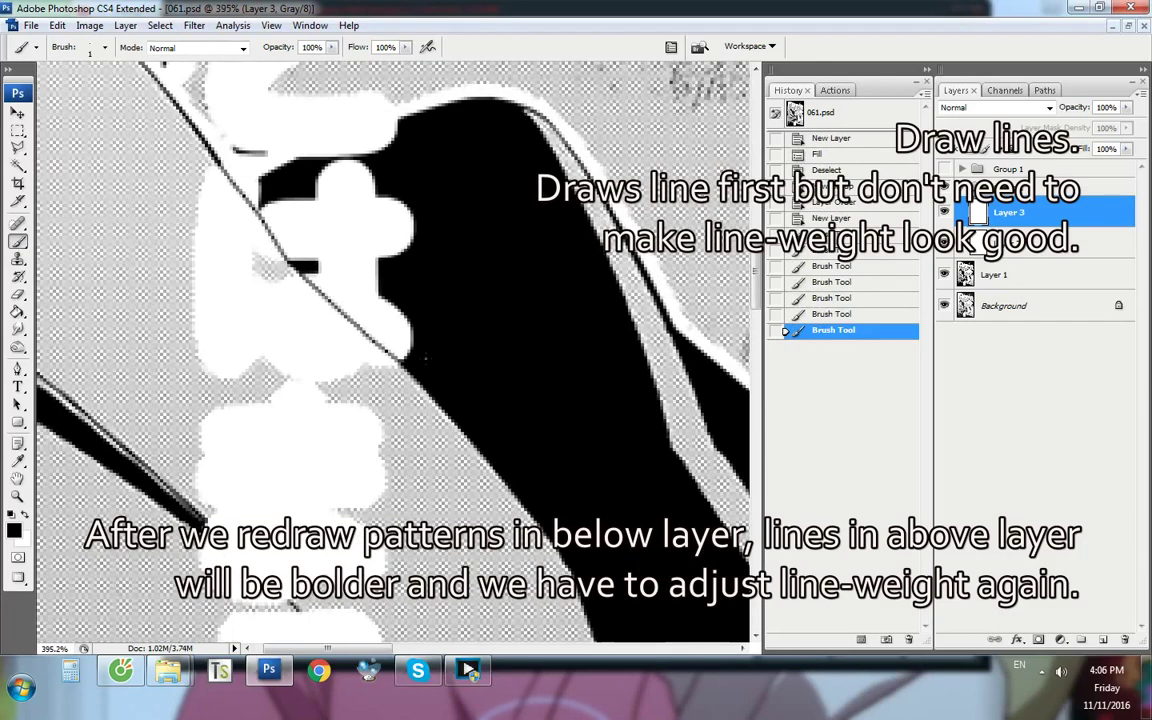
{"action": "right_click", "coordinate": [1000, 212]}
{"action": "left_click", "coordinate": [1022, 284]}
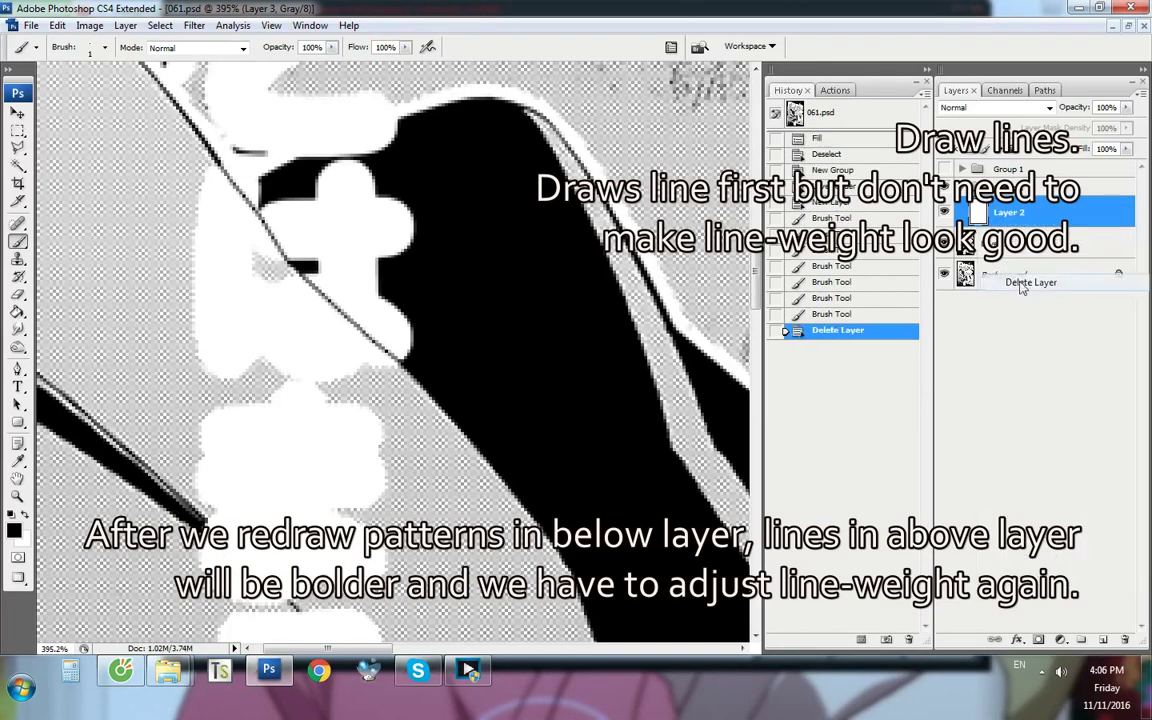
Trace the missing clothing edge with a four-point Pen path, from the outline's broken upper end to the lower black corner
{"action": "key", "text": "p"}
{"action": "scroll", "coordinate": [218, 155], "scroll_direction": "up", "scroll_amount": 2}
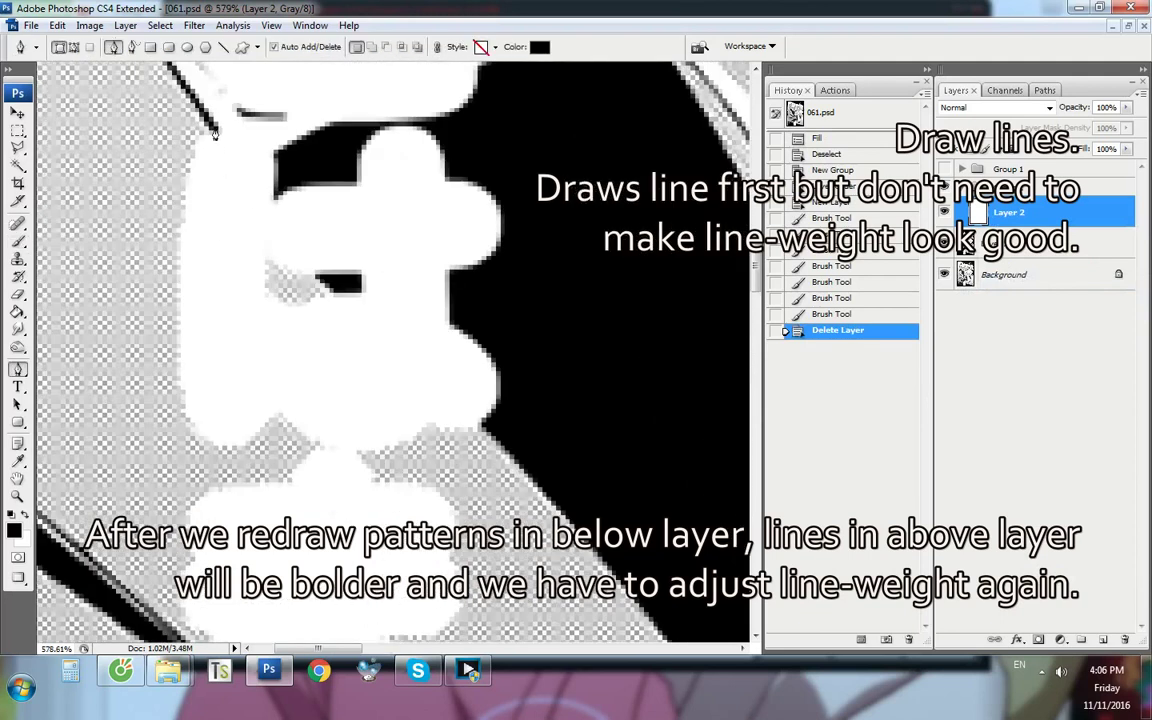
{"action": "left_click", "coordinate": [213, 130]}
{"action": "left_click", "coordinate": [316, 277]}
{"action": "left_click", "coordinate": [363, 318]}
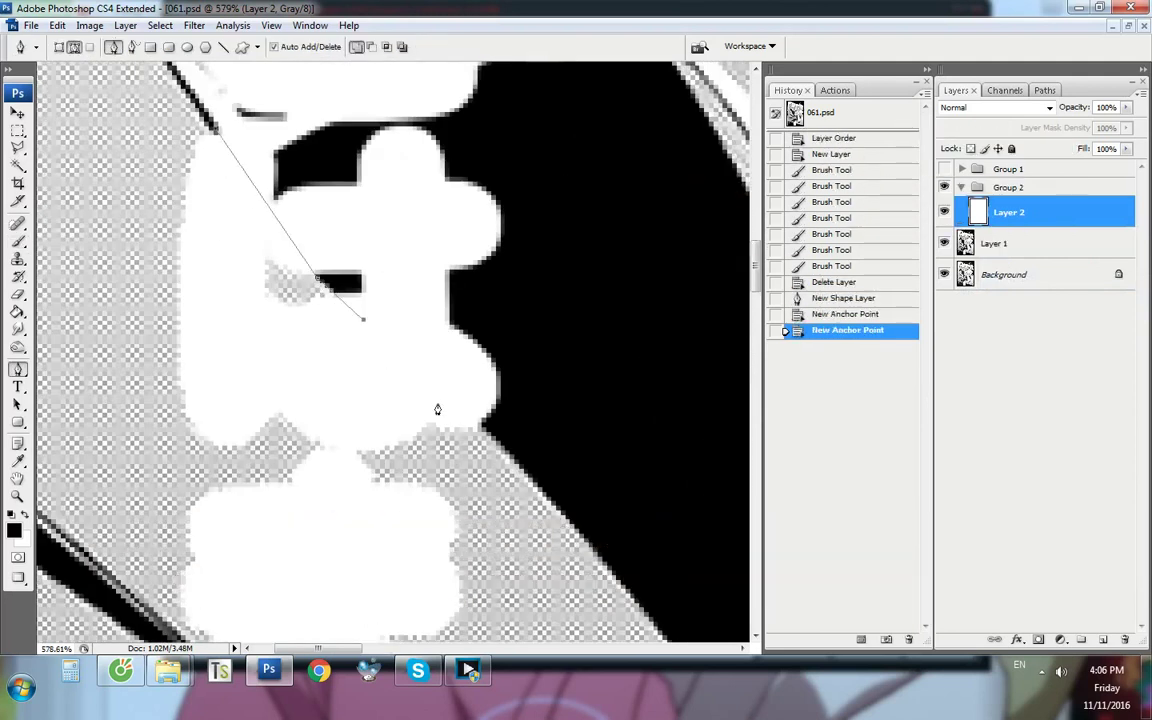
{"action": "left_click", "coordinate": [481, 430]}
{"action": "scroll", "coordinate": [439, 312], "scroll_direction": "down", "scroll_amount": 2}
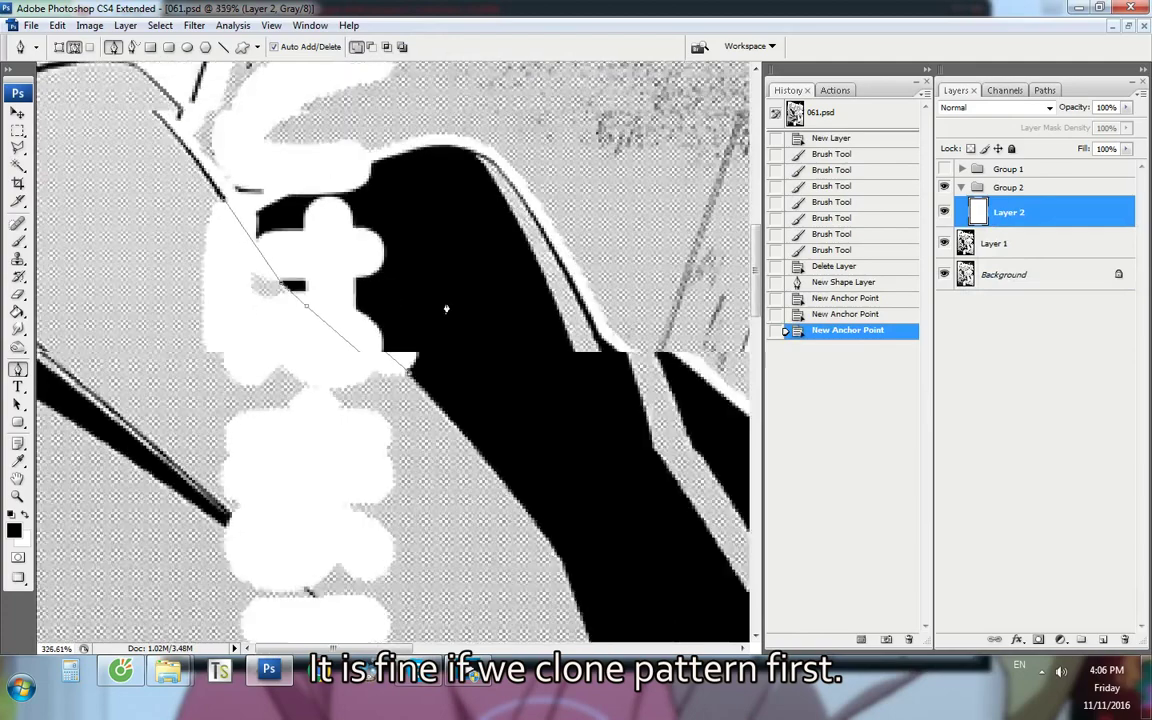
{"action": "scroll", "coordinate": [223, 313], "scroll_direction": "down", "scroll_amount": 3}
{"action": "scroll", "coordinate": [250, 340], "scroll_direction": "up", "scroll_amount": 5}
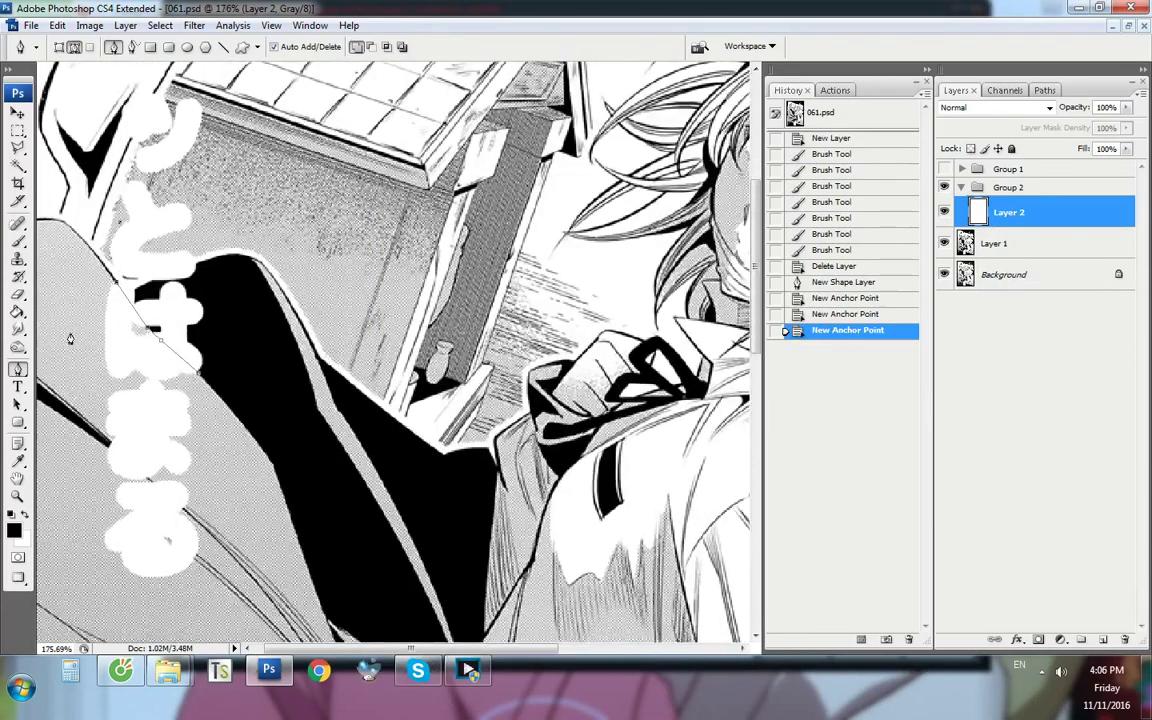
Brush the upper part of the clothing edge in black at 1 px, following the path to its second anchor point
{"action": "key", "text": "b"}
{"action": "scroll", "coordinate": [200, 213], "scroll_direction": "up", "scroll_amount": 3}
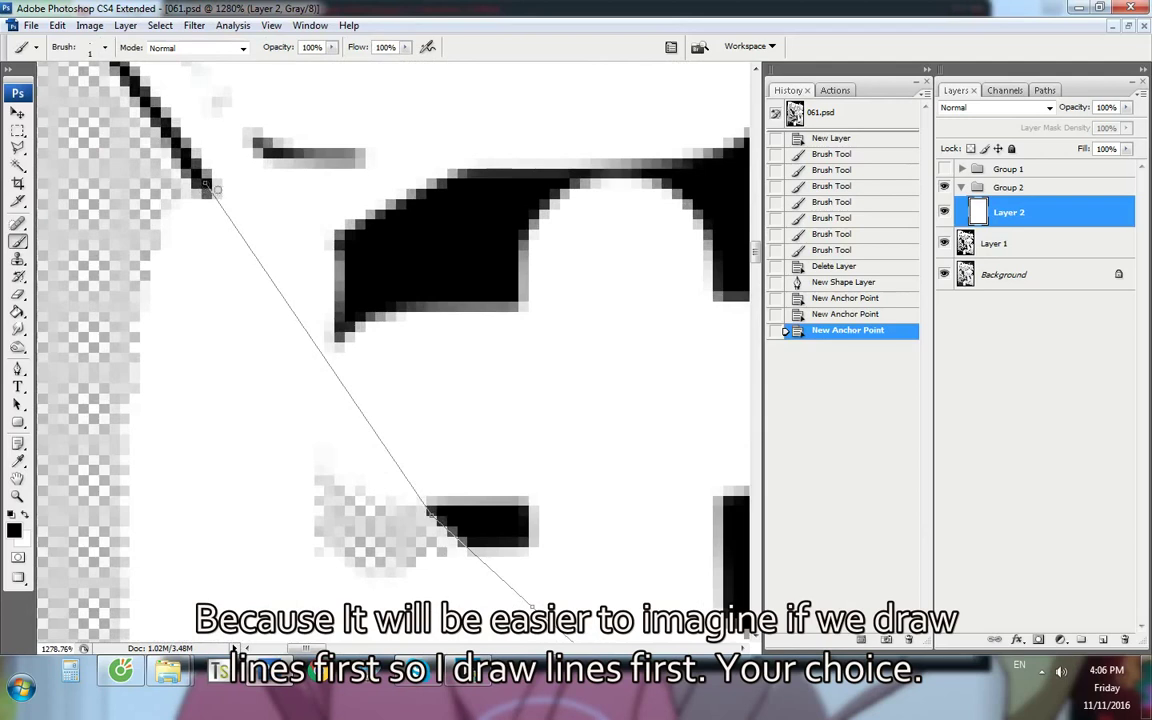
{"action": "left_click", "coordinate": [207, 187]}
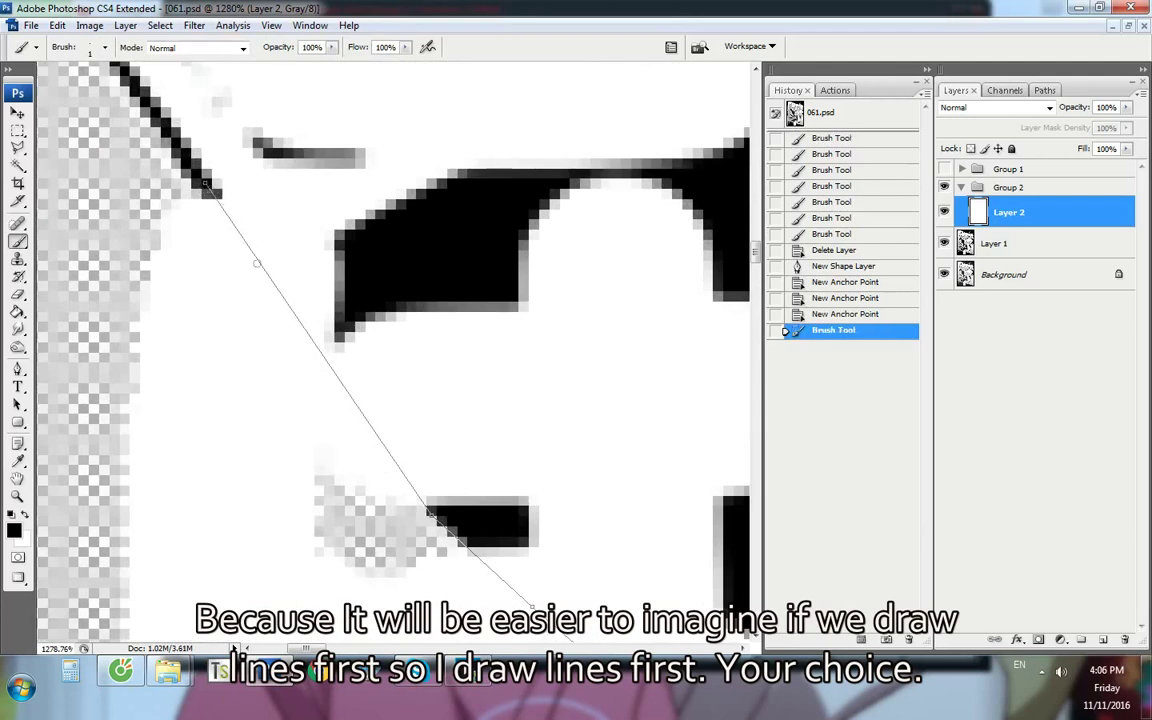
{"action": "left_click", "coordinate": [267, 281], "text": "shift"}
{"action": "left_click", "coordinate": [350, 399], "text": "shift"}
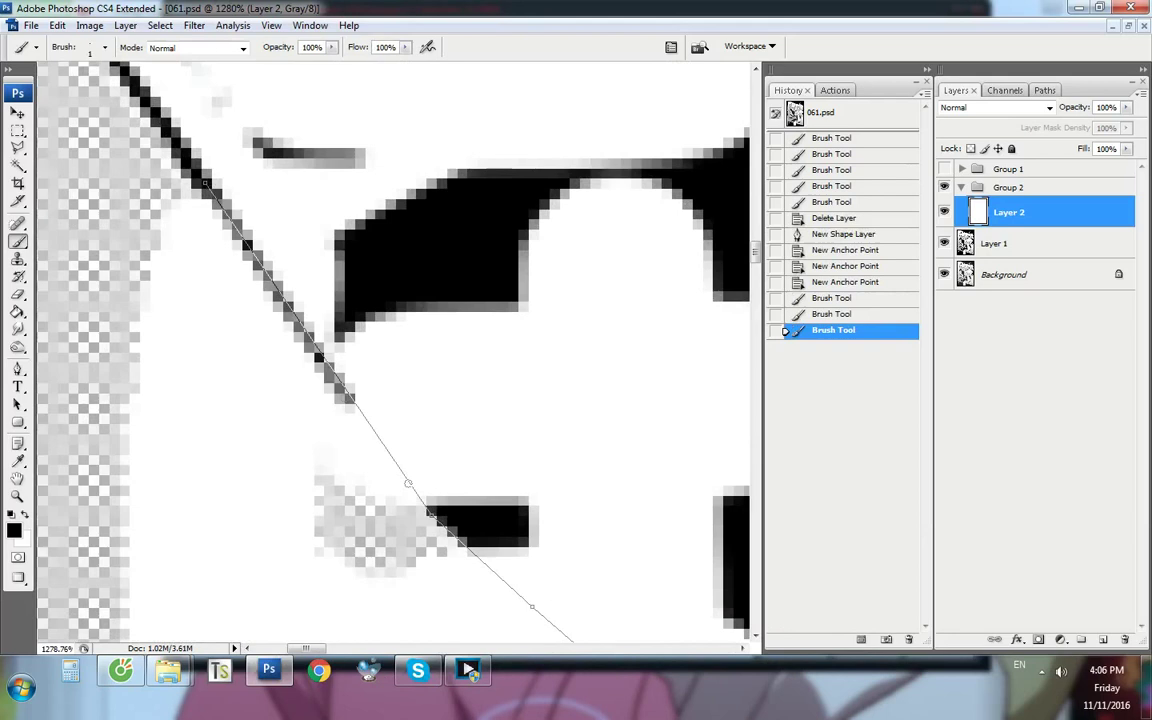
{"action": "left_click", "coordinate": [418, 488], "text": "shift"}
{"action": "left_click", "coordinate": [431, 508], "text": "shift"}
{"action": "scroll", "coordinate": [105, 186], "scroll_direction": "down", "scroll_amount": 4}
{"action": "scroll", "coordinate": [400, 572], "scroll_direction": "up", "scroll_amount": 2}
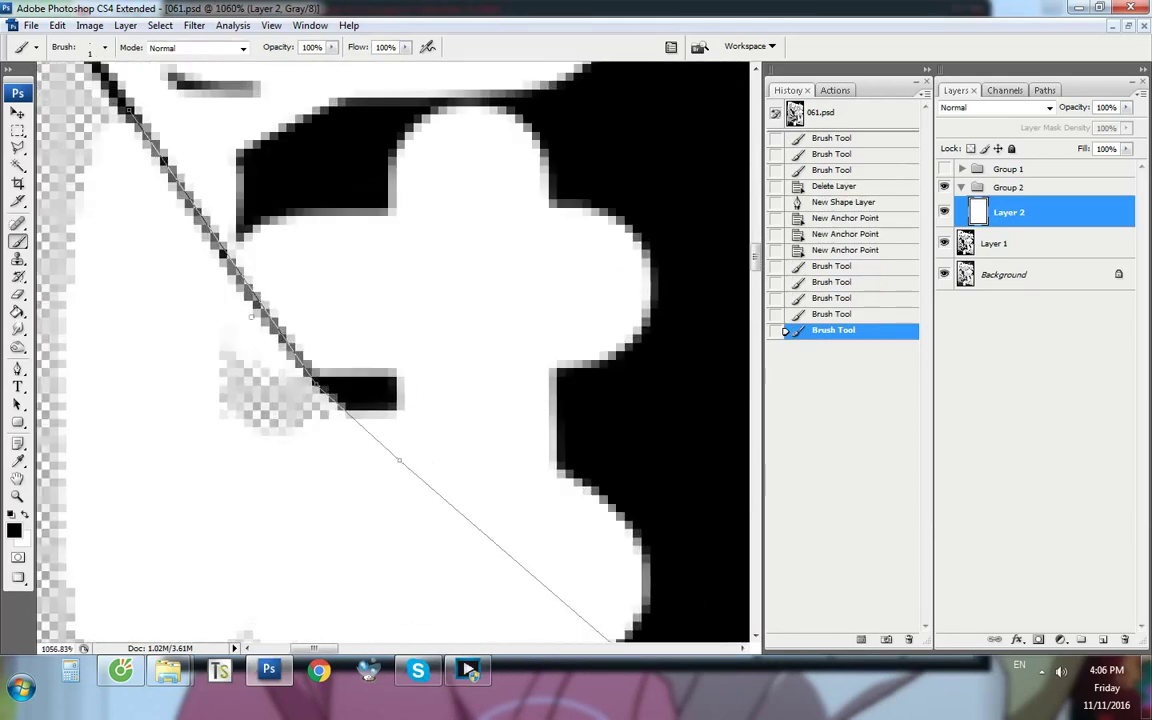
Brush the remaining clothing edge in black at 1 px along the path, from its lower end up to the second anchor point
{"action": "scroll", "coordinate": [232, 296], "scroll_direction": "down", "scroll_amount": 4}
{"action": "scroll", "coordinate": [505, 556], "scroll_direction": "up", "scroll_amount": 9}
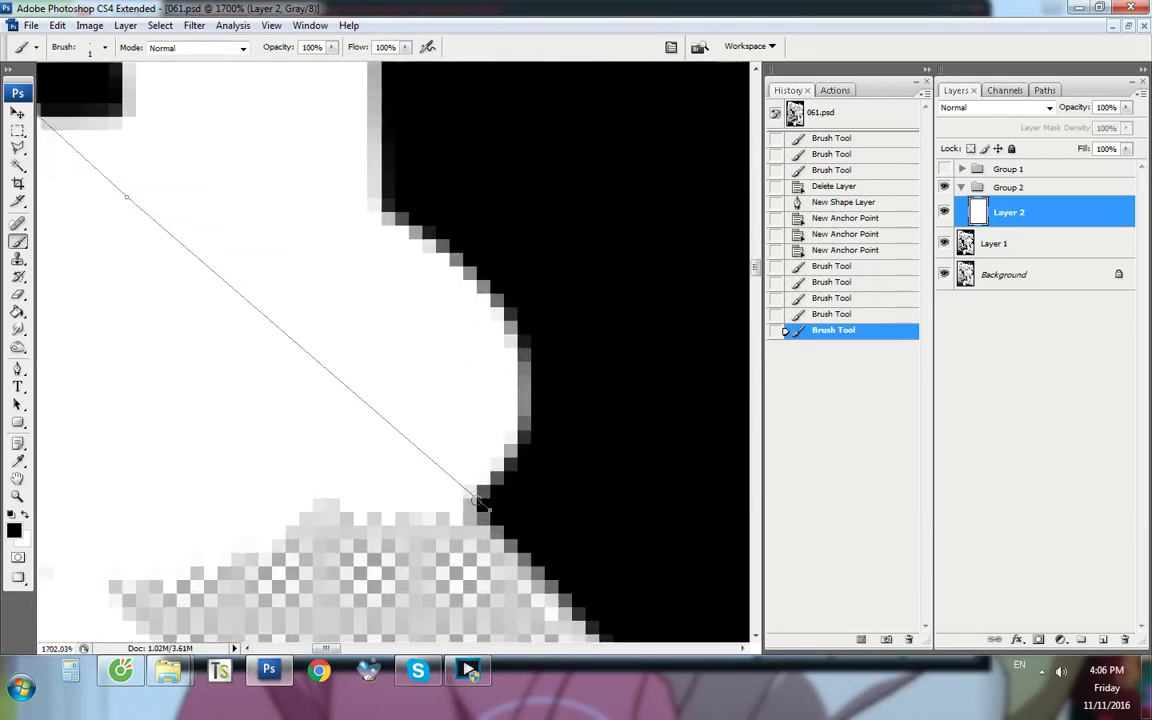
{"action": "left_click", "coordinate": [435, 466], "text": "shift"}
{"action": "left_click", "coordinate": [356, 400], "text": "shift"}
{"action": "scroll", "coordinate": [358, 398], "scroll_direction": "down", "scroll_amount": 5}
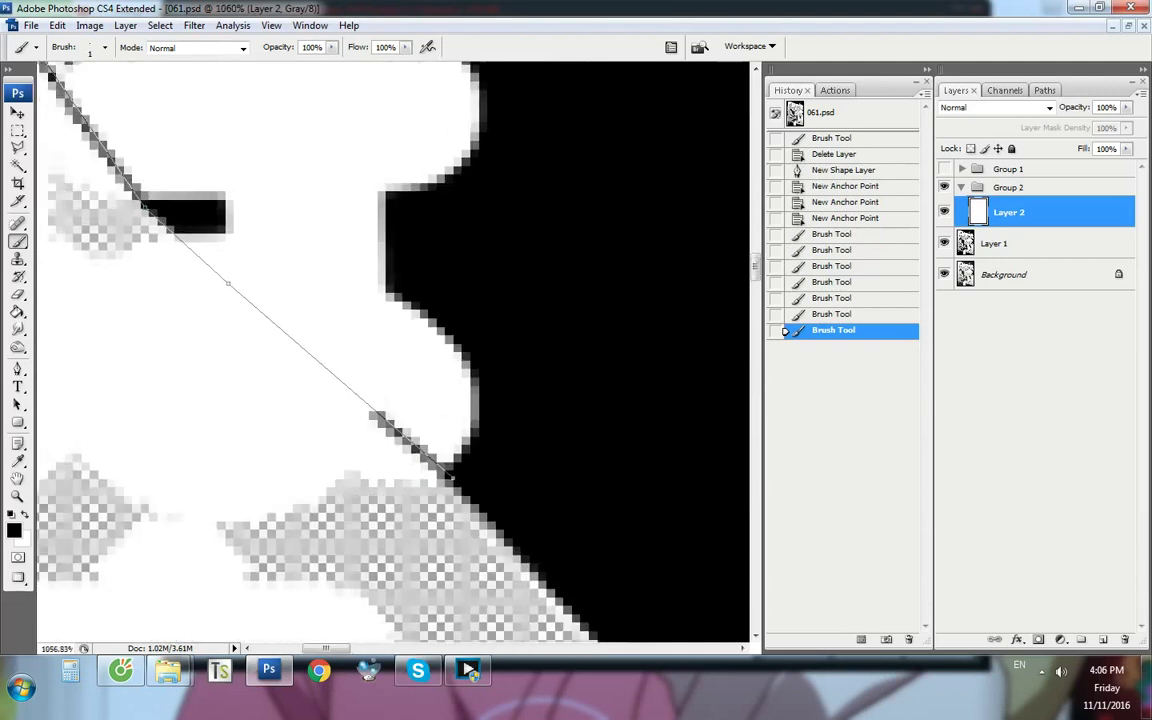
{"action": "scroll", "coordinate": [281, 323], "scroll_direction": "up", "scroll_amount": 5}
{"action": "left_click", "coordinate": [275, 314], "text": "shift"}
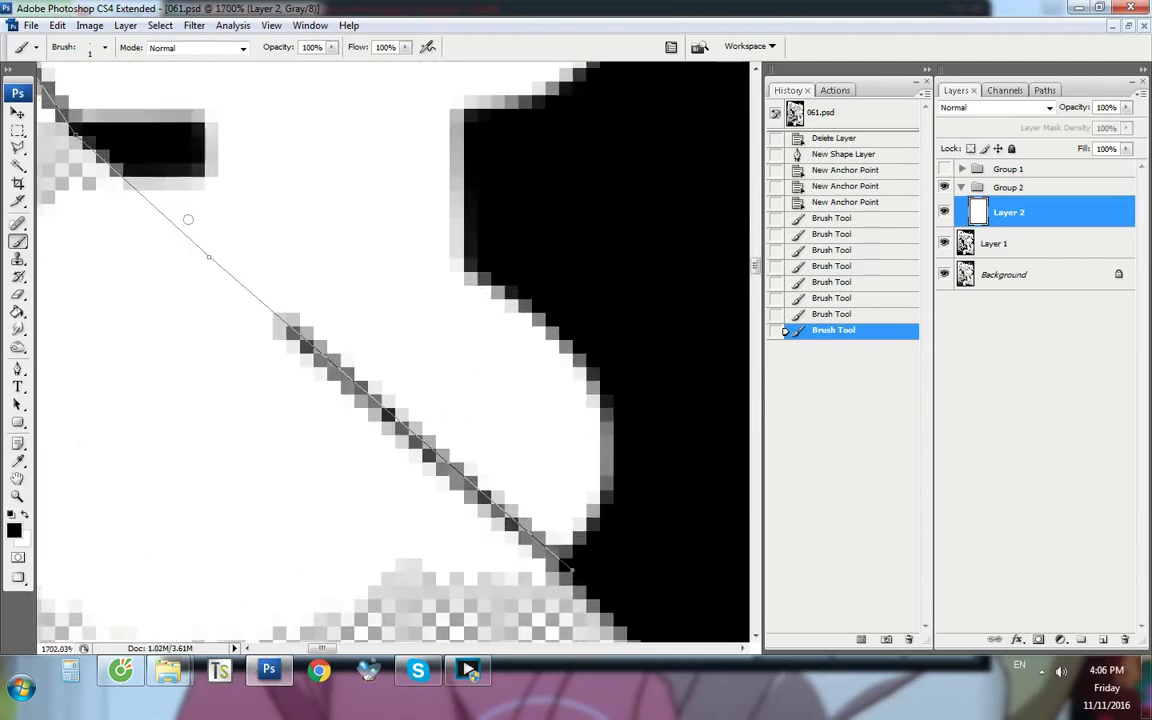
{"action": "left_click", "coordinate": [140, 196], "text": "shift"}
{"action": "left_click", "coordinate": [79, 138], "text": "shift"}
{"action": "scroll", "coordinate": [79, 138], "scroll_direction": "left", "scroll_amount": 3}
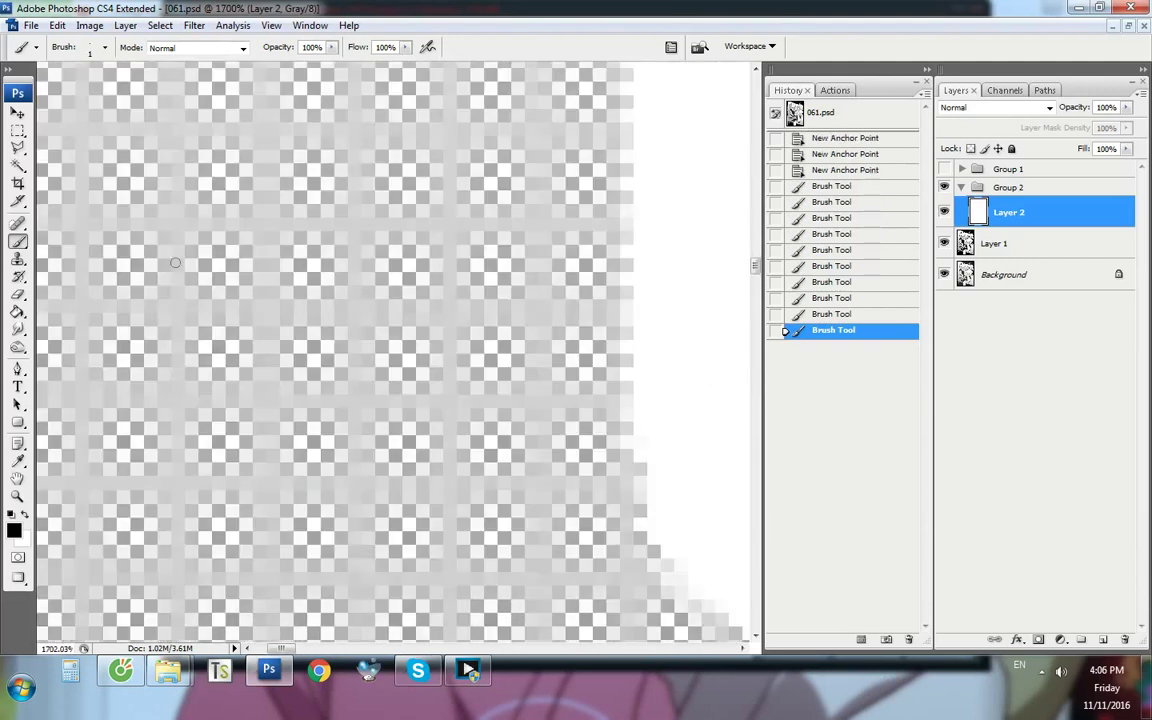
{"action": "scroll", "coordinate": [206, 290], "scroll_direction": "down", "scroll_amount": 10}
{"action": "scroll", "coordinate": [395, 350], "scroll_direction": "down", "scroll_amount": 3}
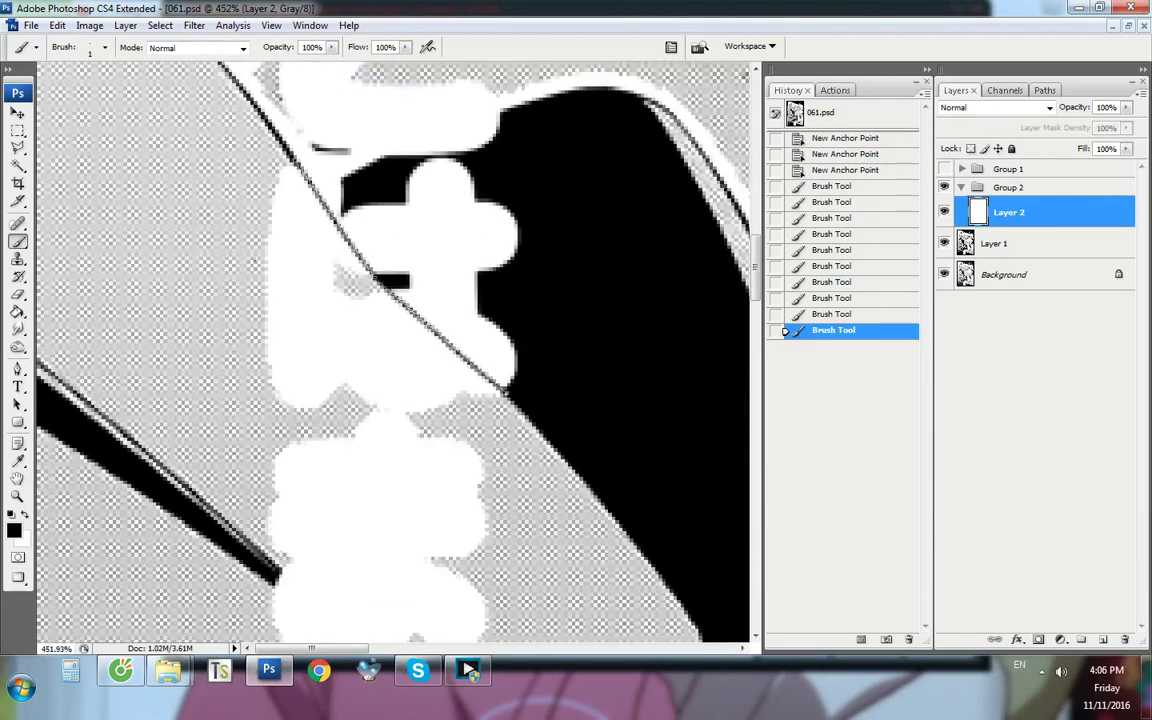
{"action": "key", "text": "p"}
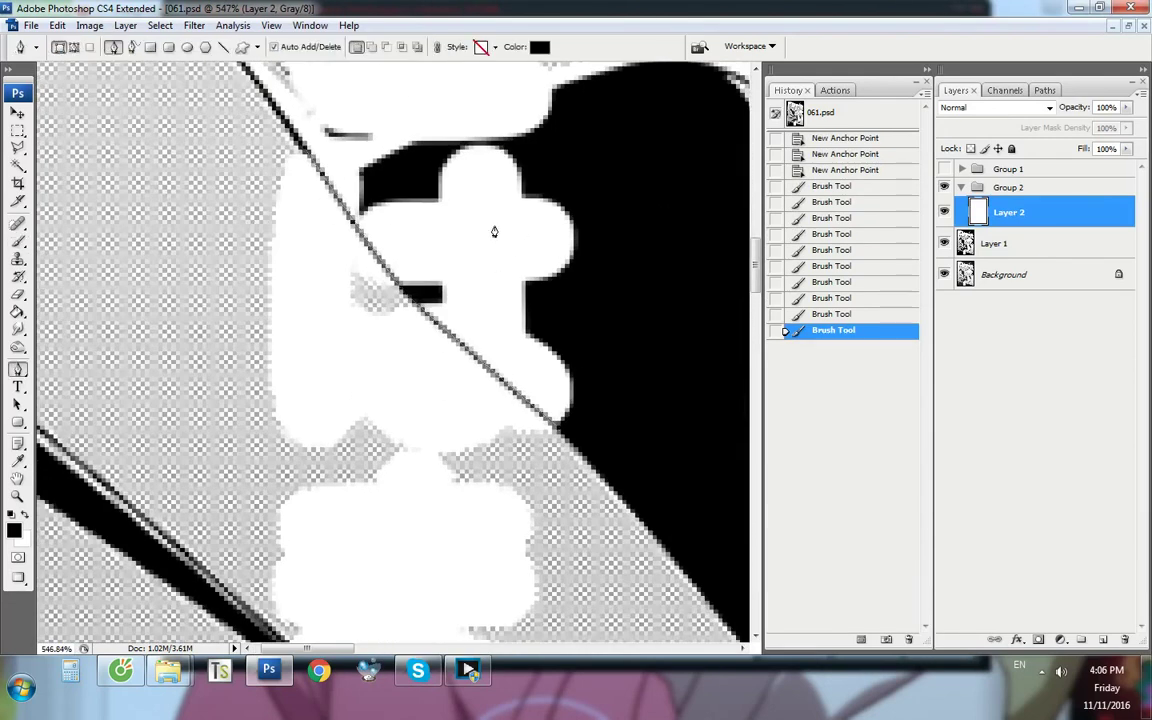
{"action": "key", "text": "ctrl+shift+alt+n"}
{"action": "key", "text": "b"}
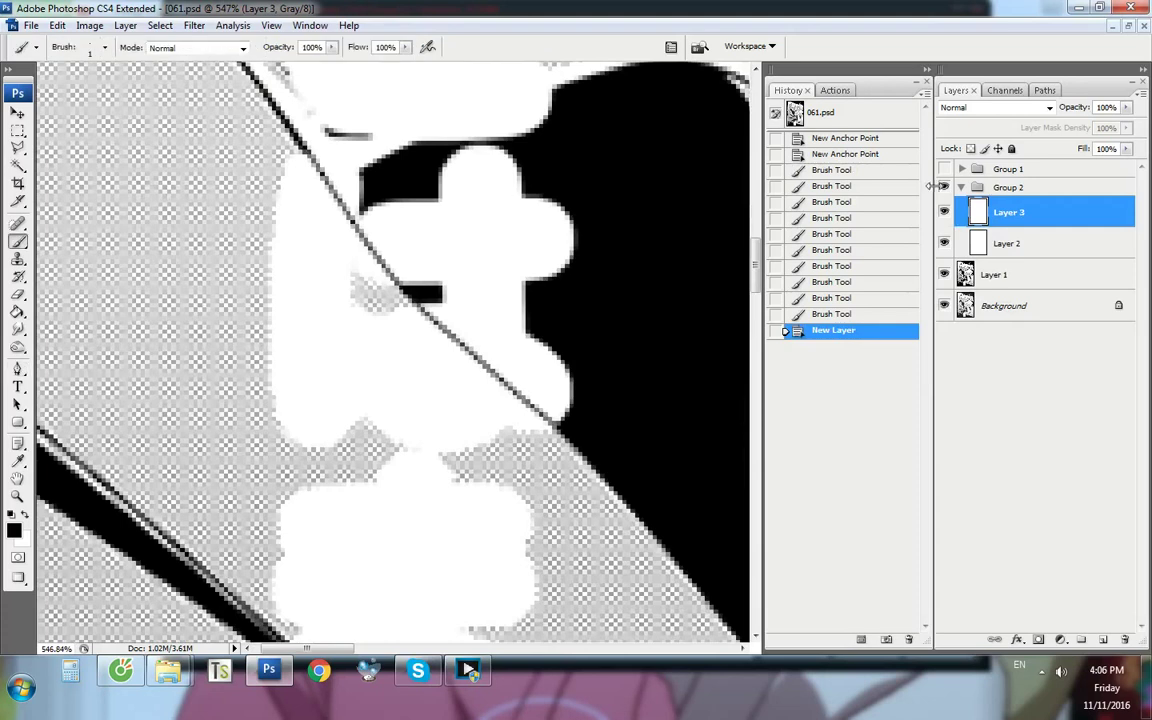
{"action": "left_click", "coordinate": [1034, 245]}
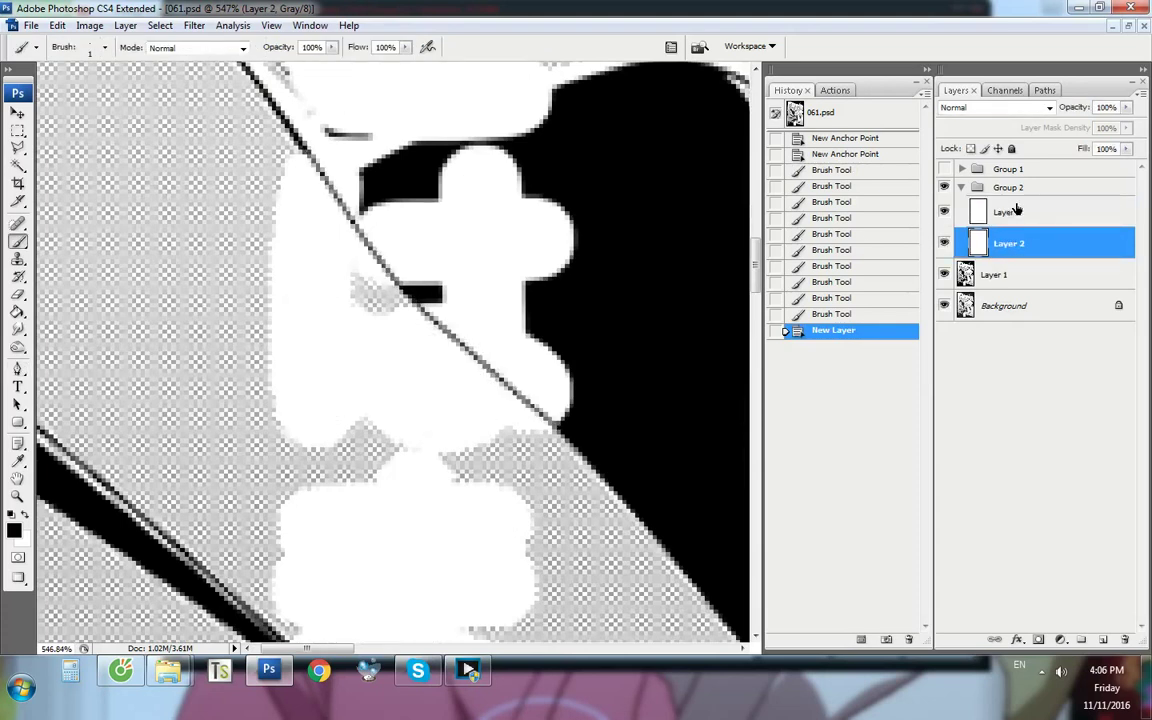
{"action": "left_click", "coordinate": [1016, 210]}
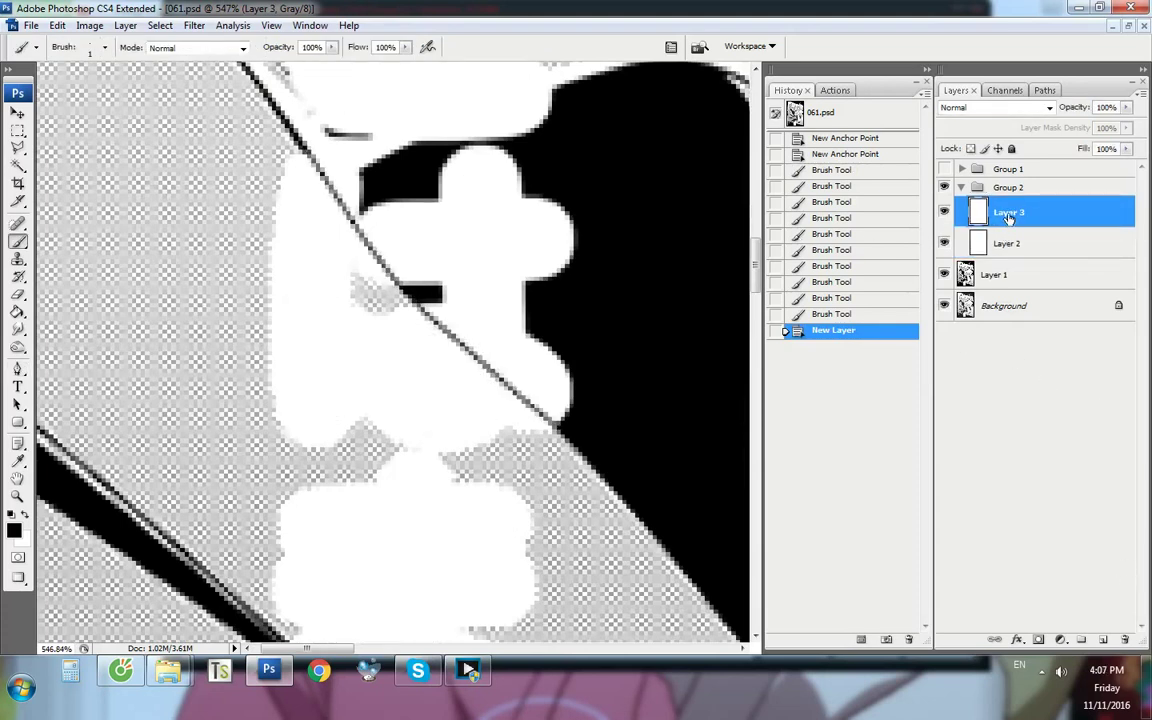
{"action": "left_click", "coordinate": [1040, 240]}
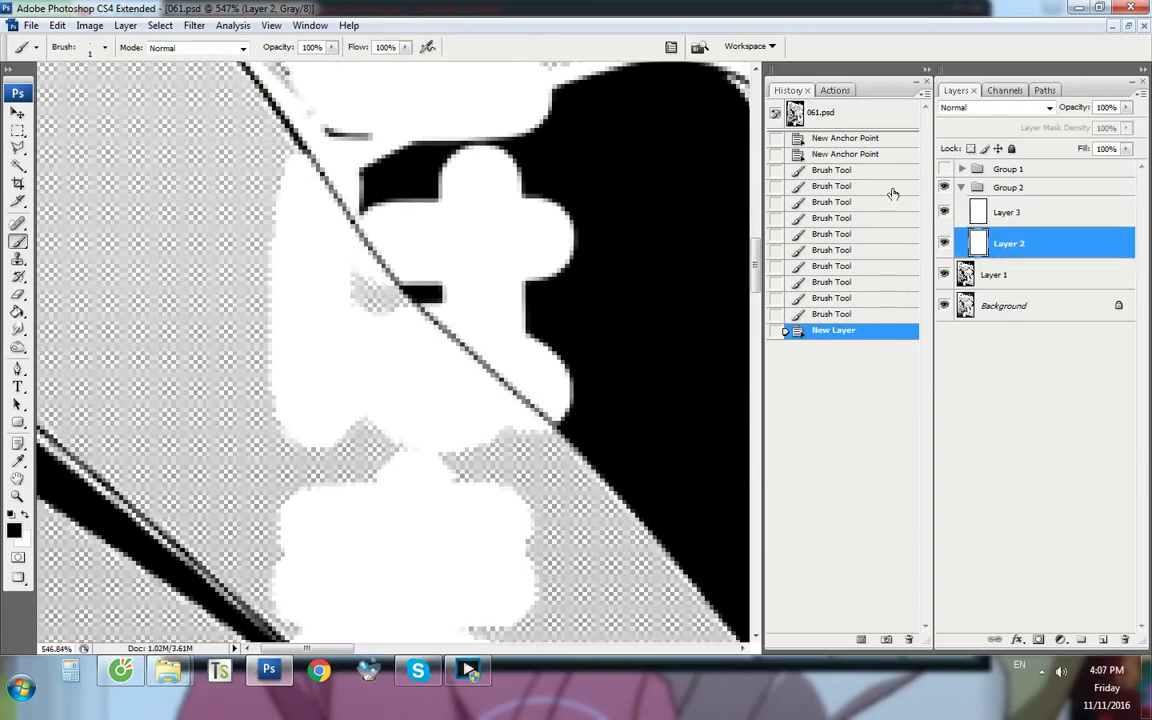
Roll back all brush strokes on the clothing edge to the finished Pen path and add a new layer
{"action": "left_click", "coordinate": [846, 154]}
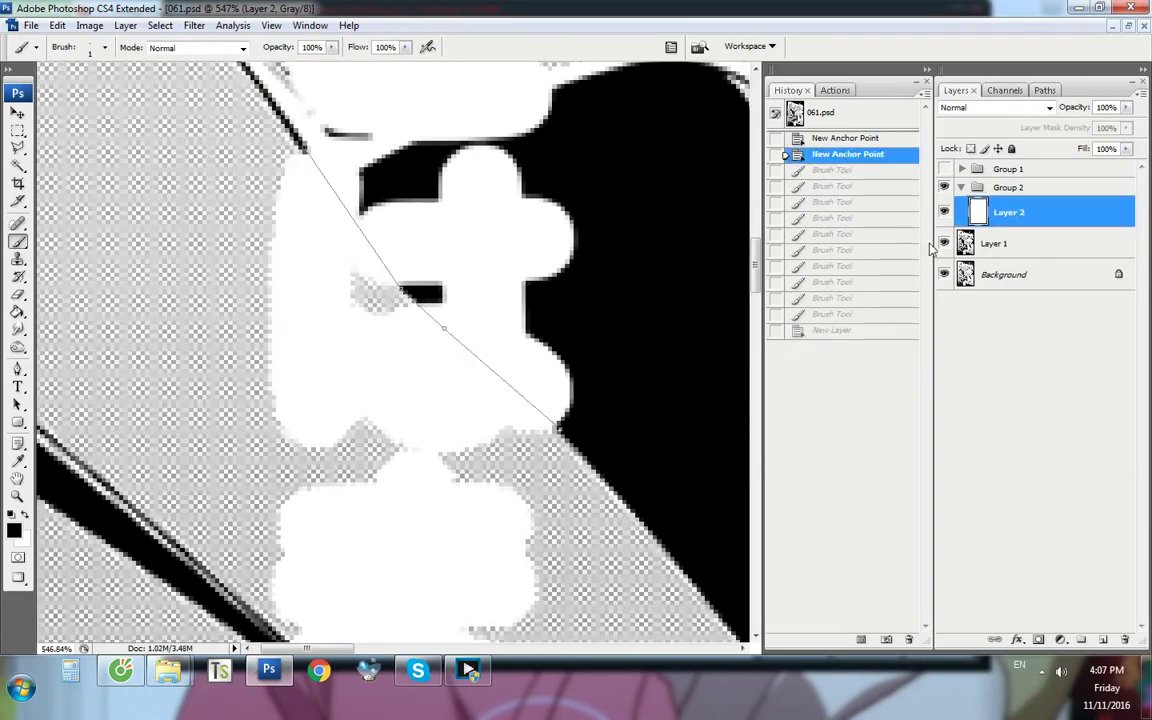
{"action": "key", "text": "ctrl+shift+alt+n"}
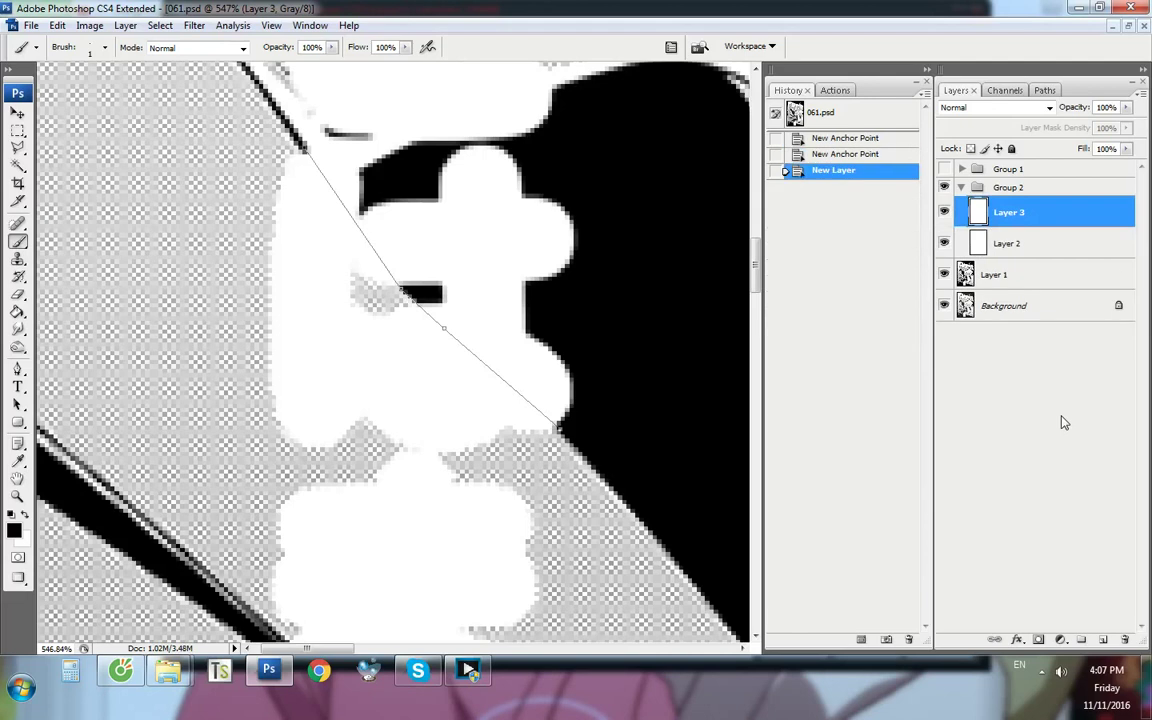
Brush the upper part of the clothing edge in black at 1 px on the new layer, following the path to its second anchor point
{"action": "scroll", "coordinate": [413, 182], "scroll_direction": "up", "scroll_amount": 5}
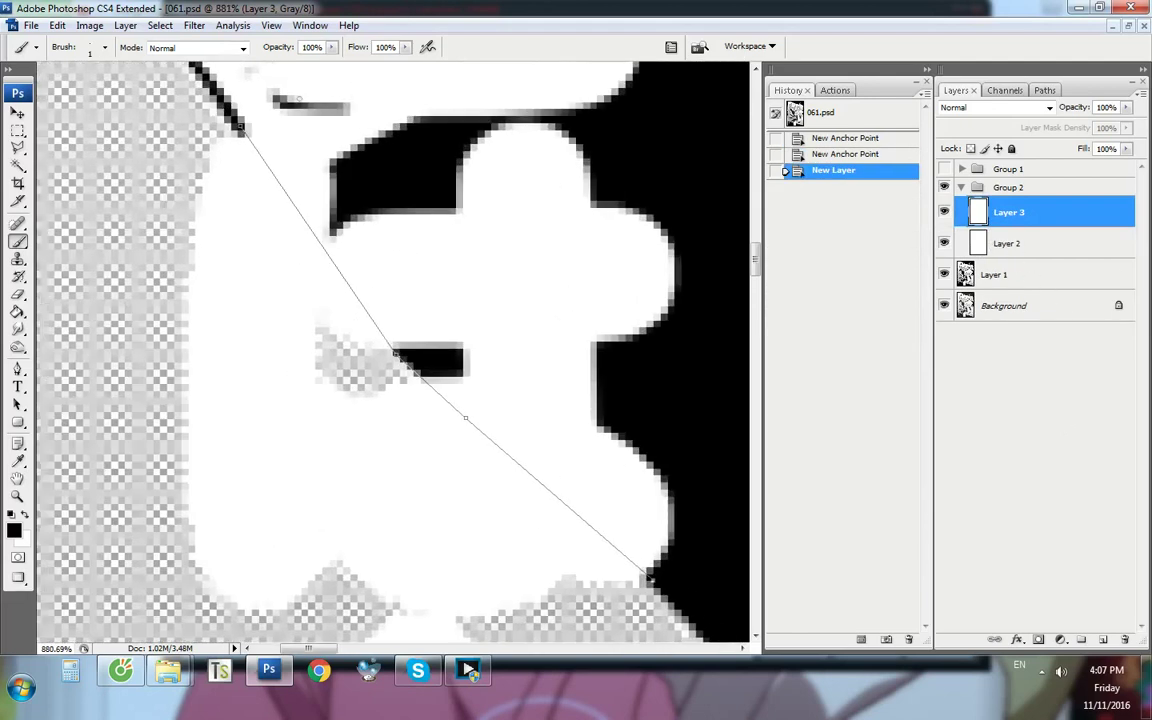
{"action": "left_click", "coordinate": [219, 120]}
{"action": "scroll", "coordinate": [261, 158], "scroll_direction": "up", "scroll_amount": 1}
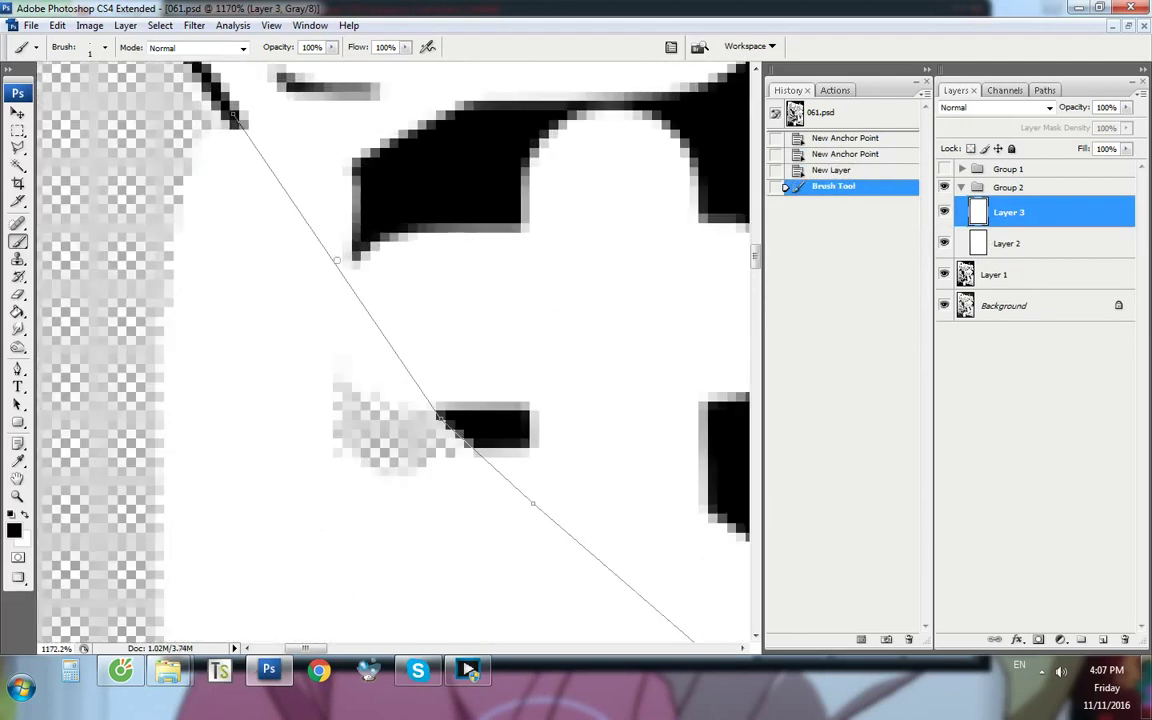
{"action": "left_click", "coordinate": [308, 251], "text": "shift"}
{"action": "left_click", "coordinate": [404, 368], "text": "shift"}
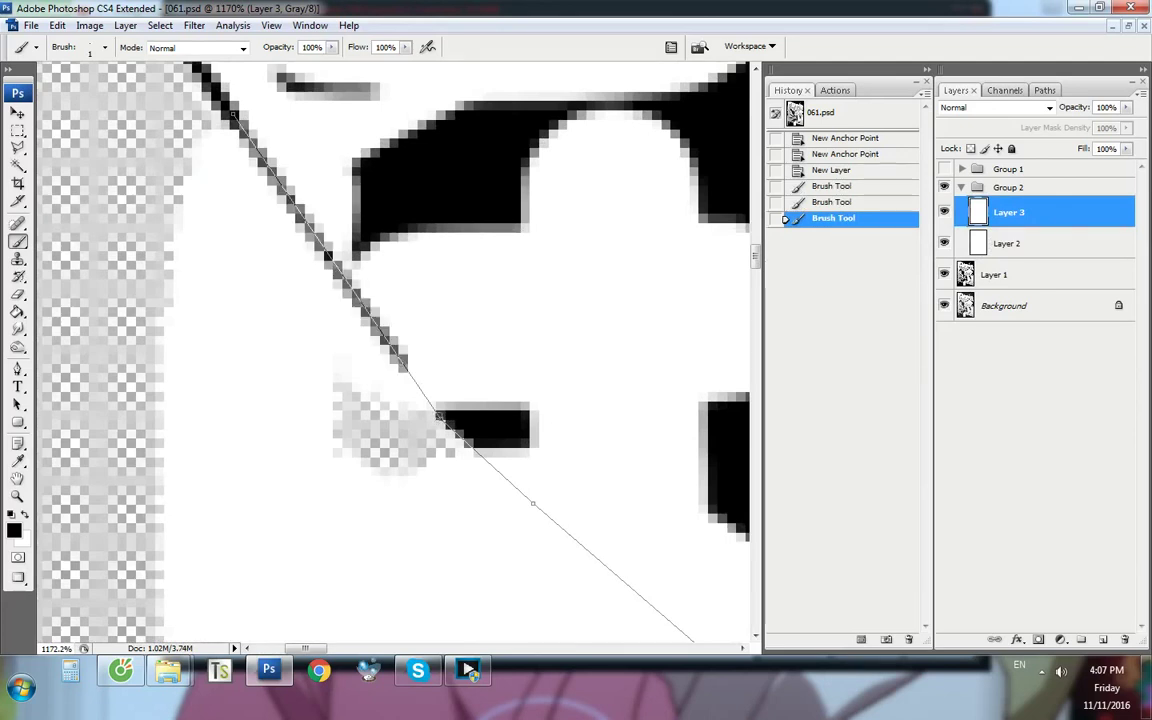
{"action": "left_click", "coordinate": [439, 415], "text": "shift"}
Brush the lower clothing edge in black at 1 px from the black corner up past the second anchor point, and dismiss the path
{"action": "scroll", "coordinate": [448, 455], "scroll_direction": "down", "scroll_amount": 3}
{"action": "scroll", "coordinate": [634, 583], "scroll_direction": "up", "scroll_amount": 2}
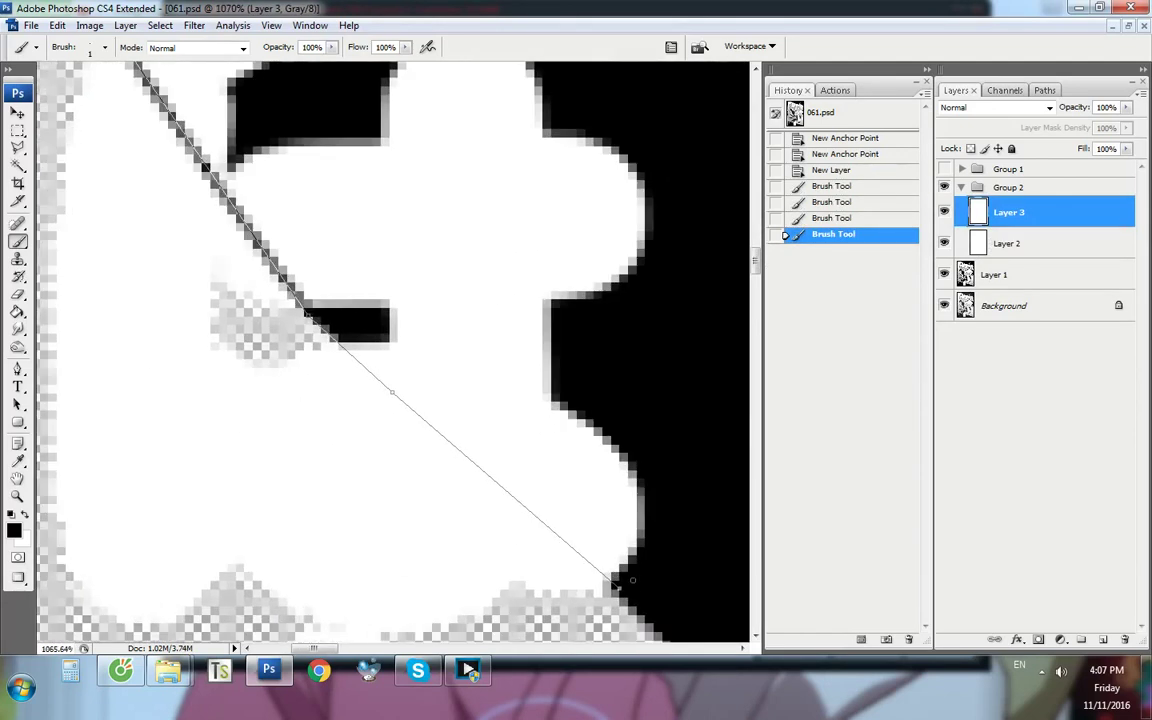
{"action": "left_click", "coordinate": [613, 582], "text": "shift"}
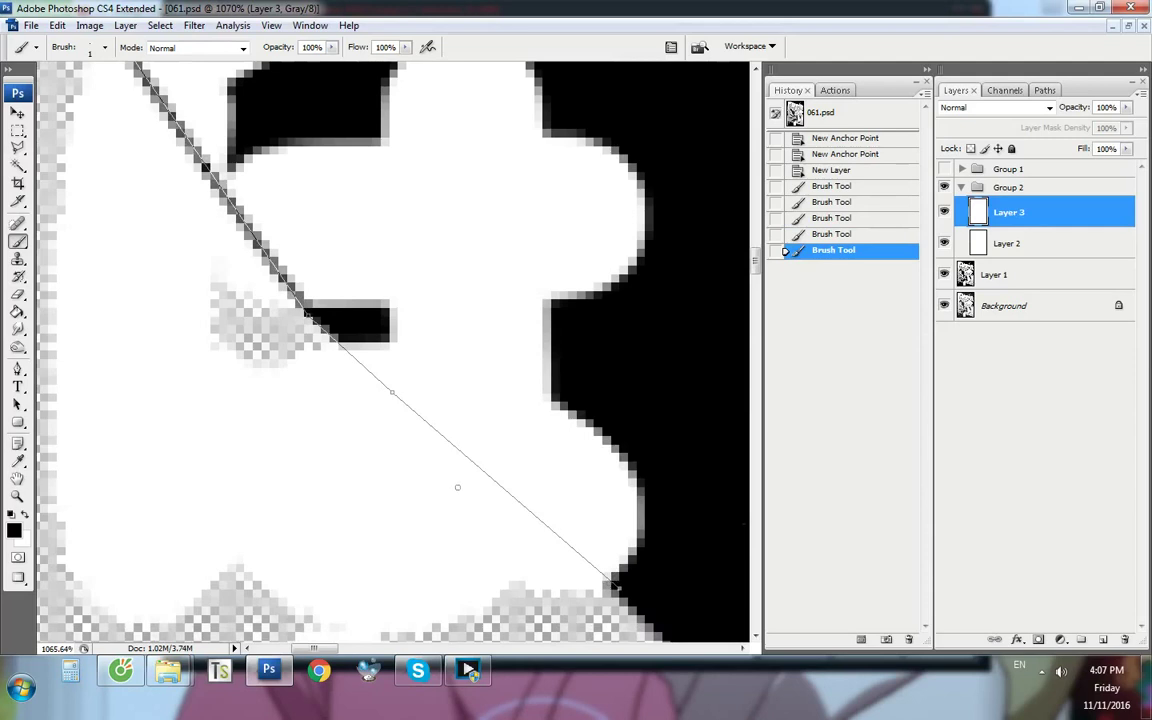
{"action": "left_click", "coordinate": [465, 456], "text": "shift"}
{"action": "left_click", "coordinate": [369, 374], "text": "shift"}
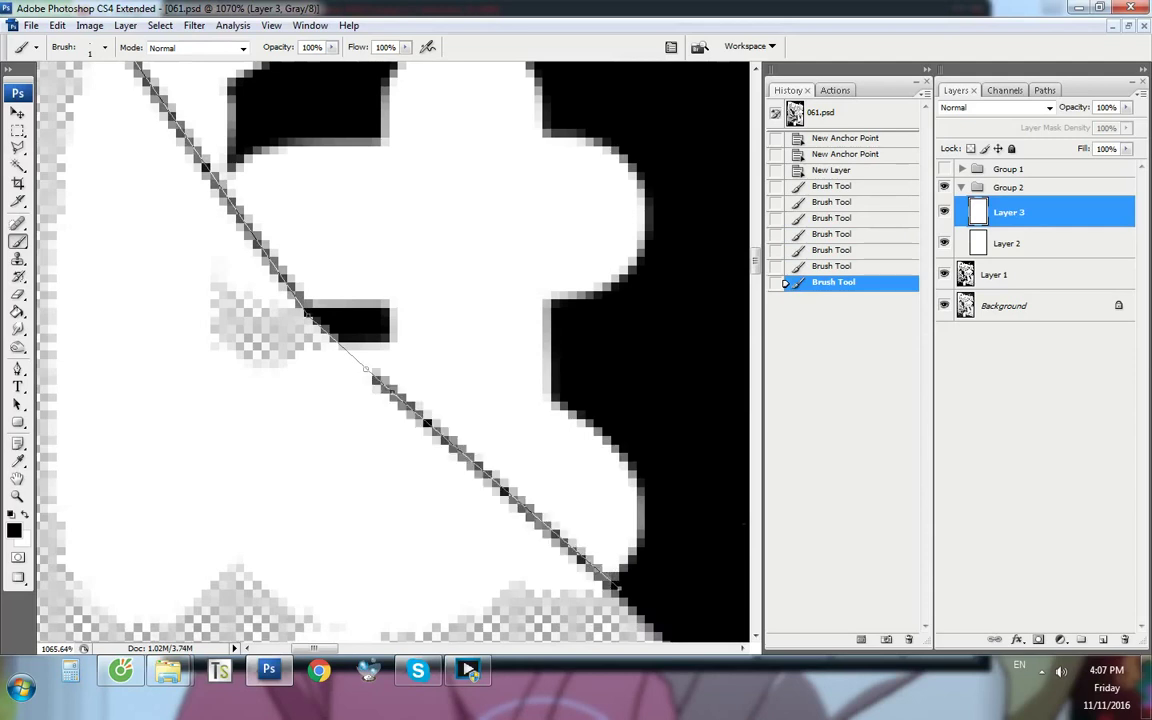
{"action": "left_click", "coordinate": [301, 308], "text": "shift"}
{"action": "left_click", "coordinate": [271, 271], "text": "shift"}
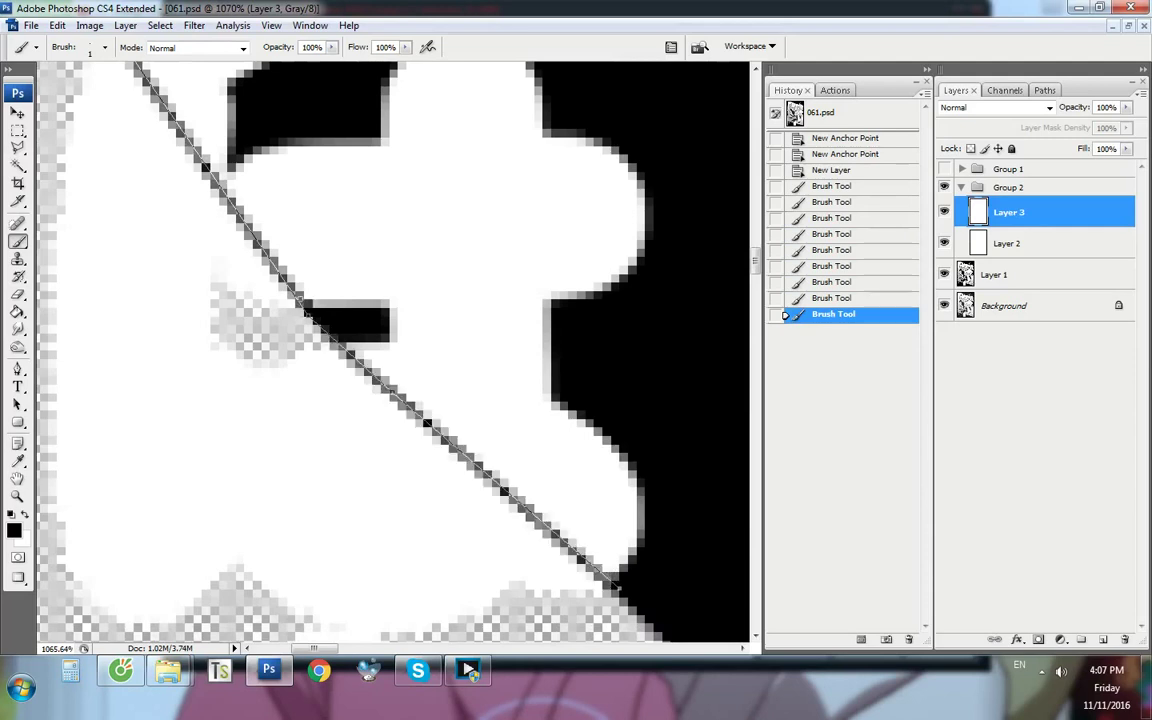
{"action": "scroll", "coordinate": [311, 348], "scroll_direction": "down", "scroll_amount": 7}
{"action": "scroll", "coordinate": [311, 348], "scroll_direction": "up", "scroll_amount": 3}
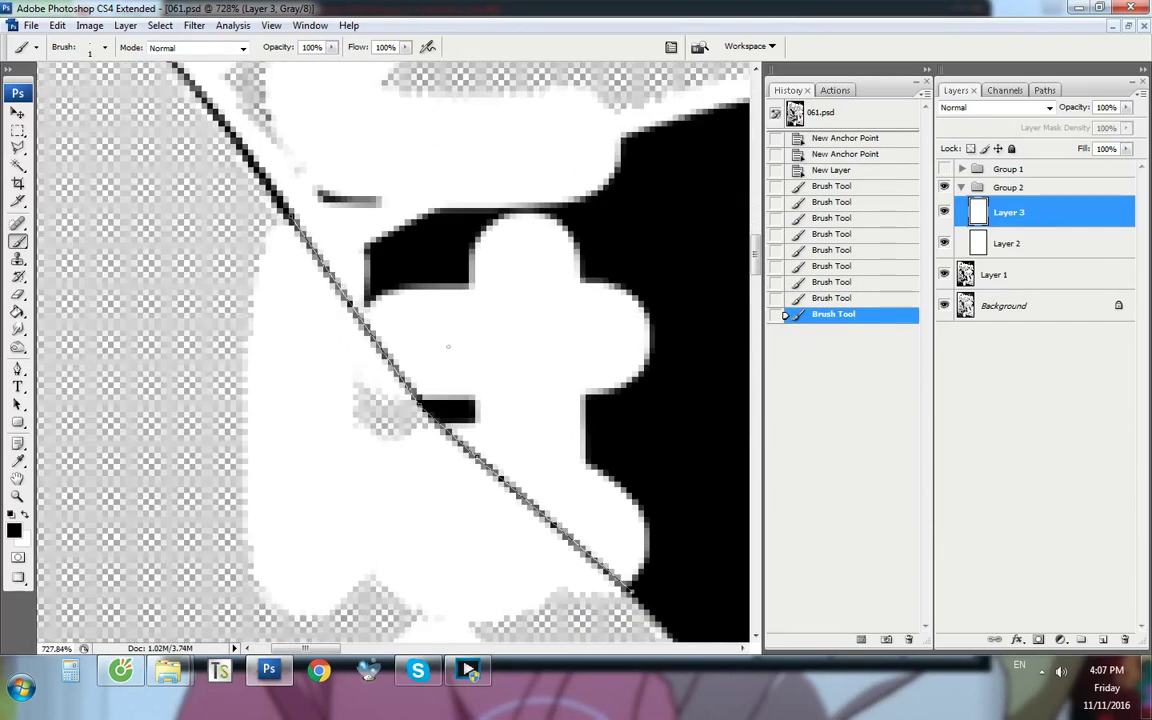
{"action": "key", "text": "p"}
{"action": "key", "text": "Return"}
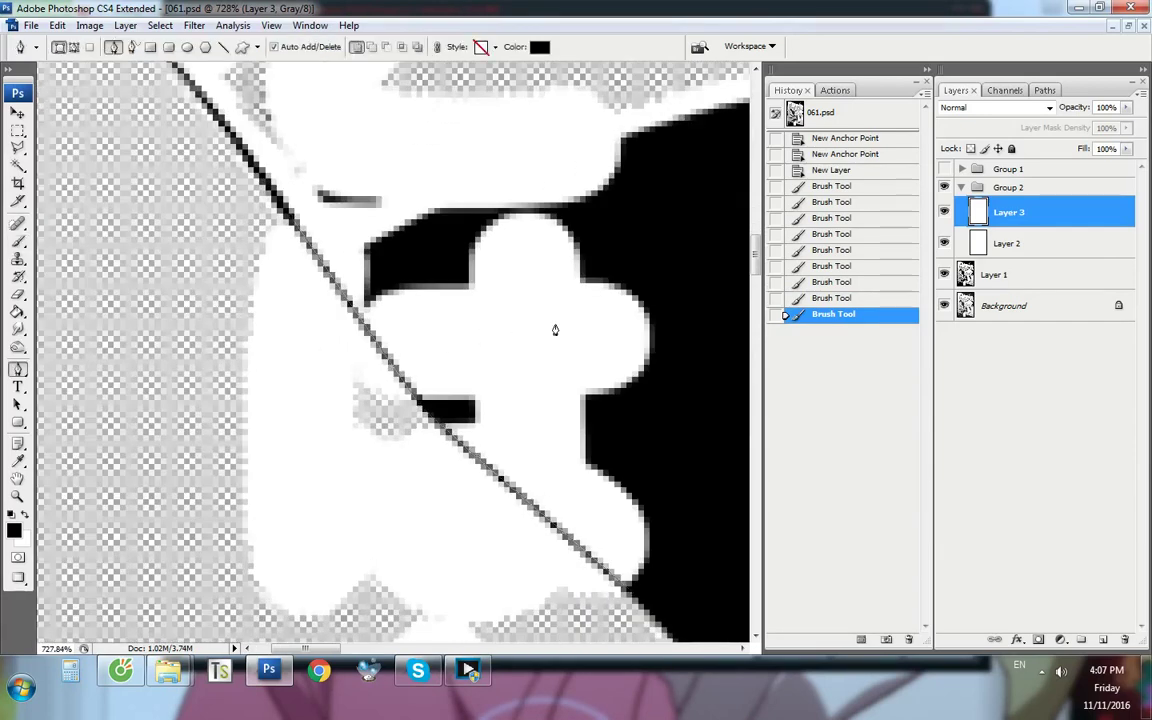
Darken the upper part of the clothing edge with repeated straight 1 px black strokes between the broken outline and the small black block
{"action": "key", "text": "b"}
{"action": "scroll", "coordinate": [275, 262], "scroll_direction": "up", "scroll_amount": 5}
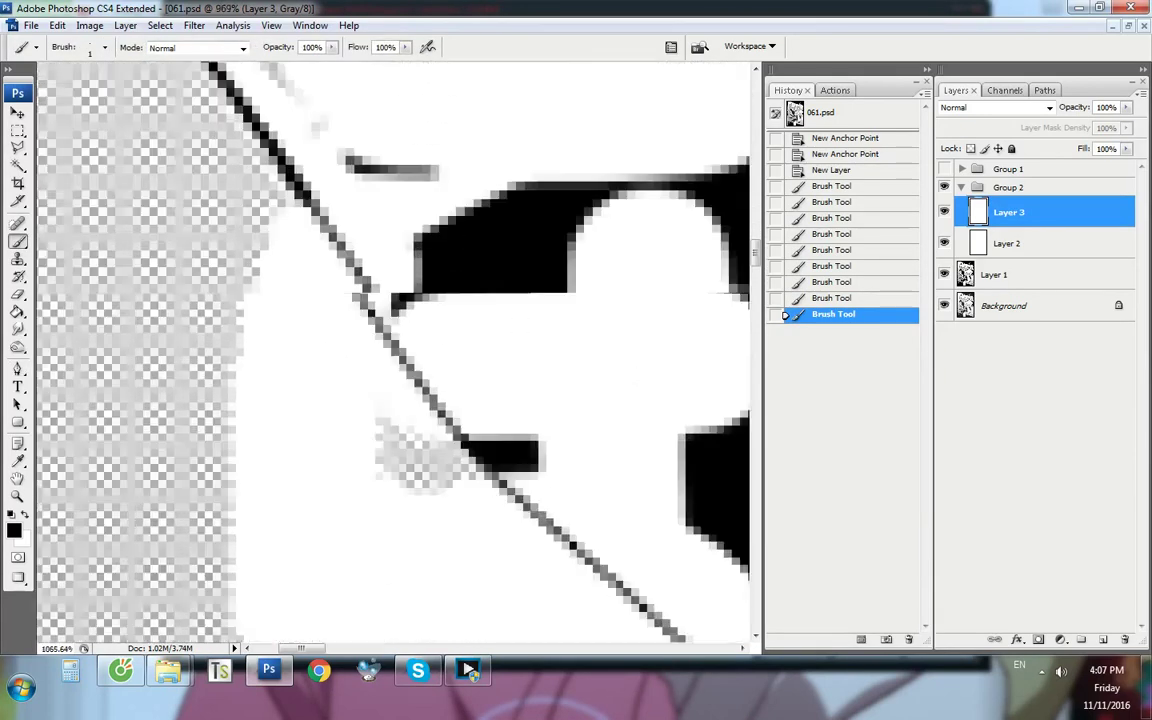
{"action": "left_click", "coordinate": [320, 198]}
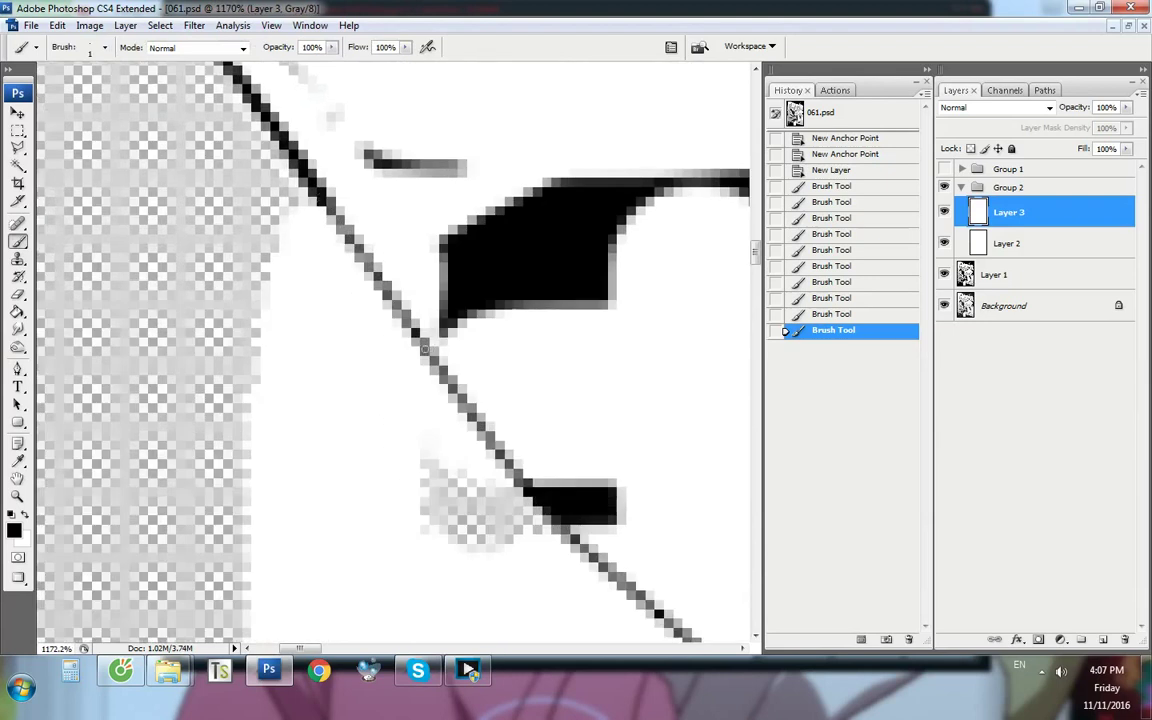
{"action": "left_click", "coordinate": [425, 349], "text": "shift"}
{"action": "left_click", "coordinate": [486, 441], "text": "shift"}
{"action": "left_click", "coordinate": [524, 489], "text": "shift"}
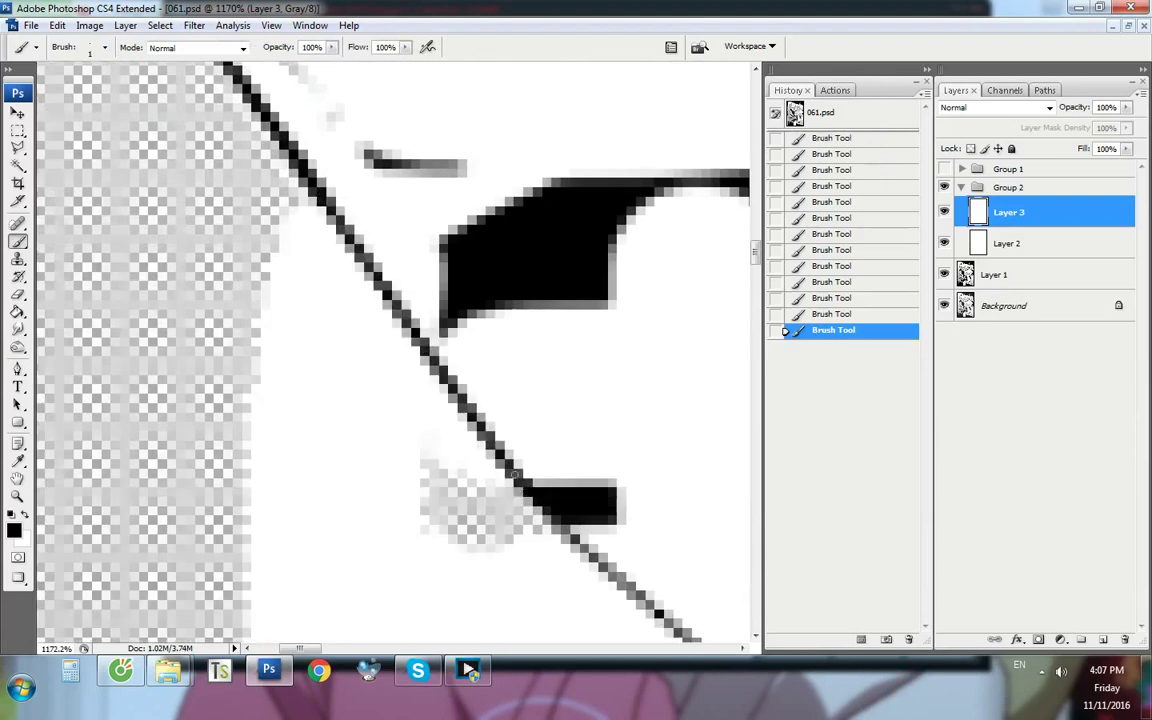
{"action": "left_click", "coordinate": [367, 281], "text": "shift"}
{"action": "left_click", "coordinate": [306, 209], "text": "shift"}
{"action": "left_click", "coordinate": [286, 169], "text": "shift"}
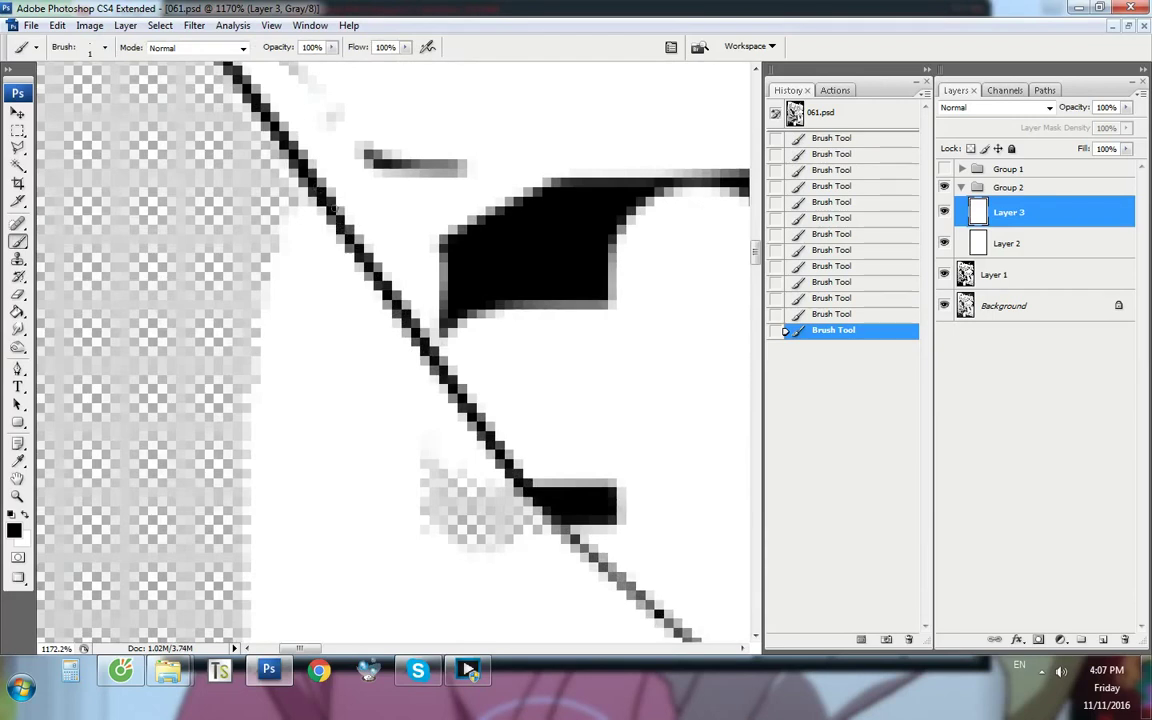
{"action": "left_click", "coordinate": [413, 326], "text": "shift"}
Darken the lower part of the clothing edge with straight 1 px black strokes from the small black block to the lower black corner
{"action": "scroll", "coordinate": [132, 178], "scroll_direction": "down", "scroll_amount": 5}
{"action": "scroll", "coordinate": [548, 555], "scroll_direction": "up", "scroll_amount": 5}
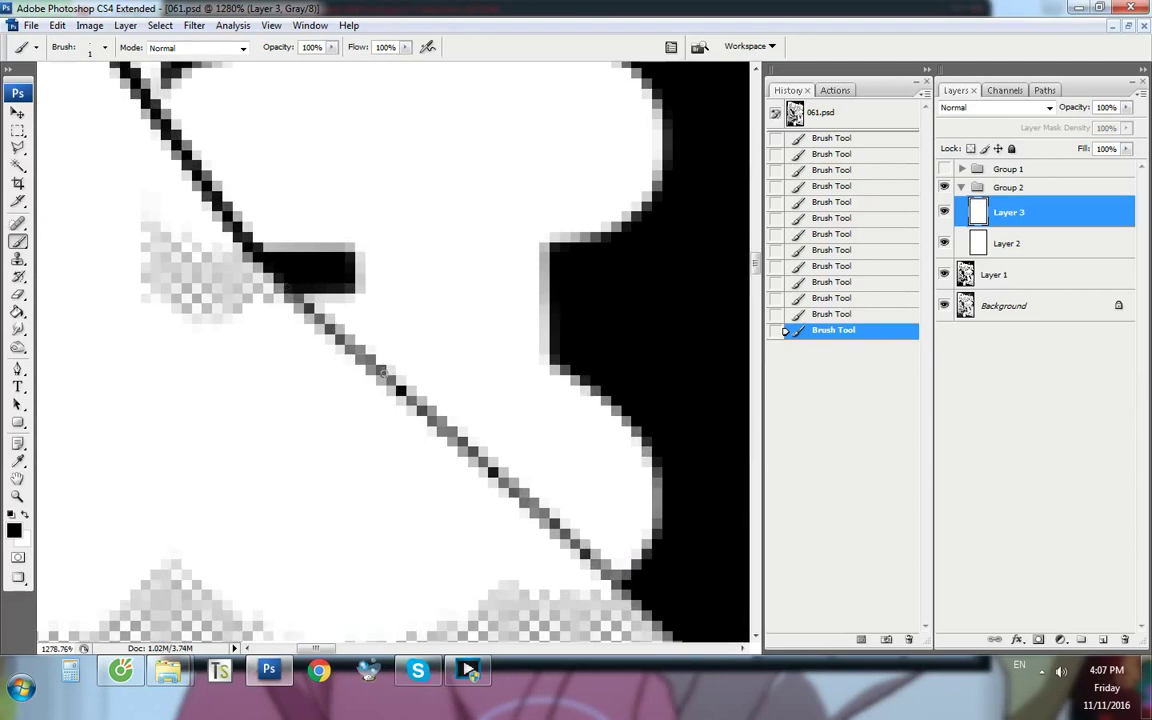
{"action": "left_click", "coordinate": [493, 462], "text": "shift"}
{"action": "left_click", "coordinate": [606, 567], "text": "shift"}
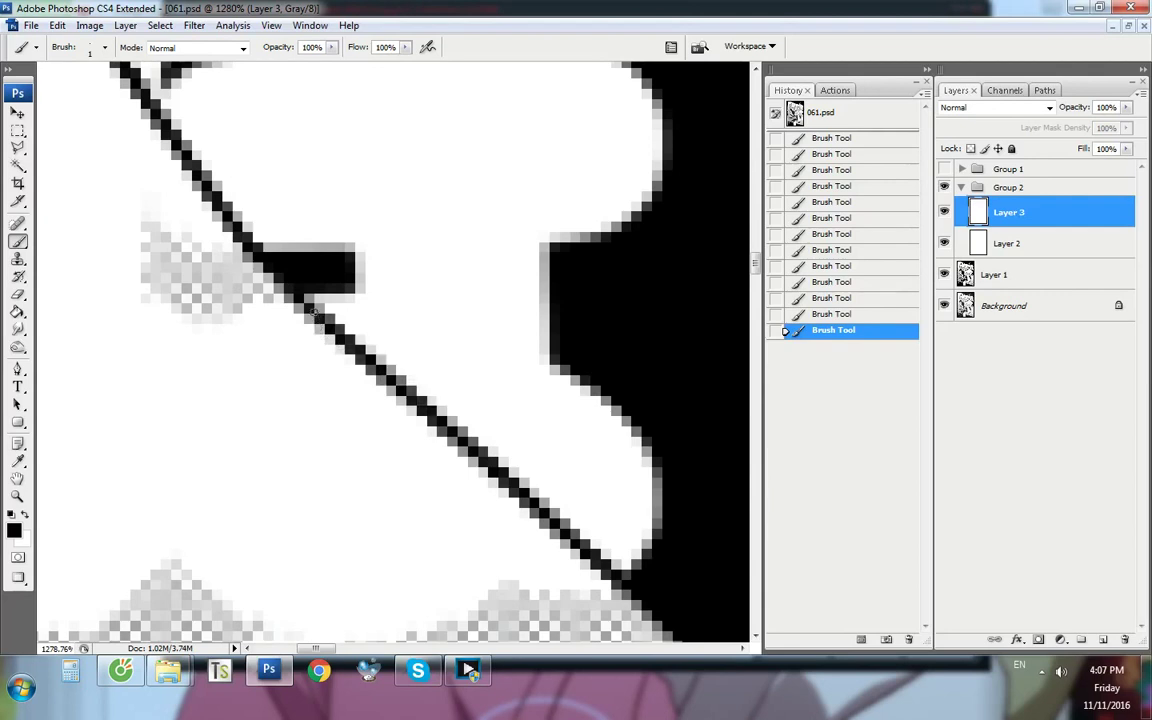
{"action": "scroll", "coordinate": [280, 430], "scroll_direction": "down", "scroll_amount": 1}
{"action": "scroll", "coordinate": [278, 430], "scroll_direction": "down", "scroll_amount": 2}
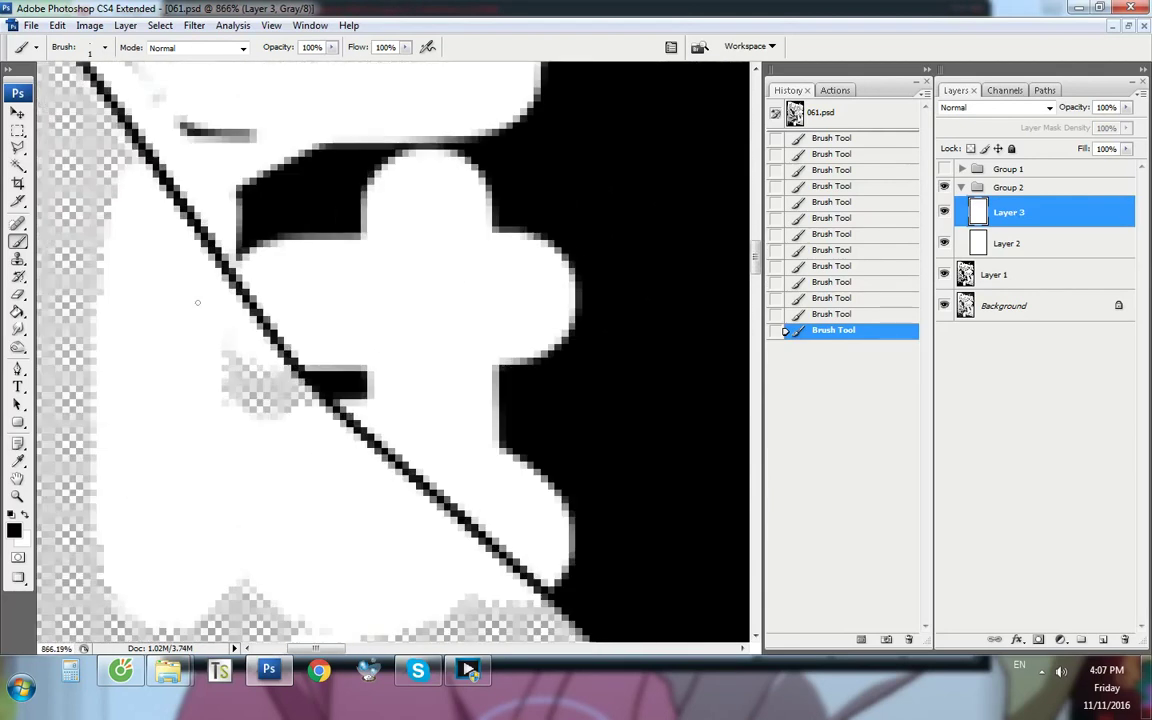
Add another new layer above the one that holds the brushed clothing edge
{"action": "key", "text": "ctrl+1"}
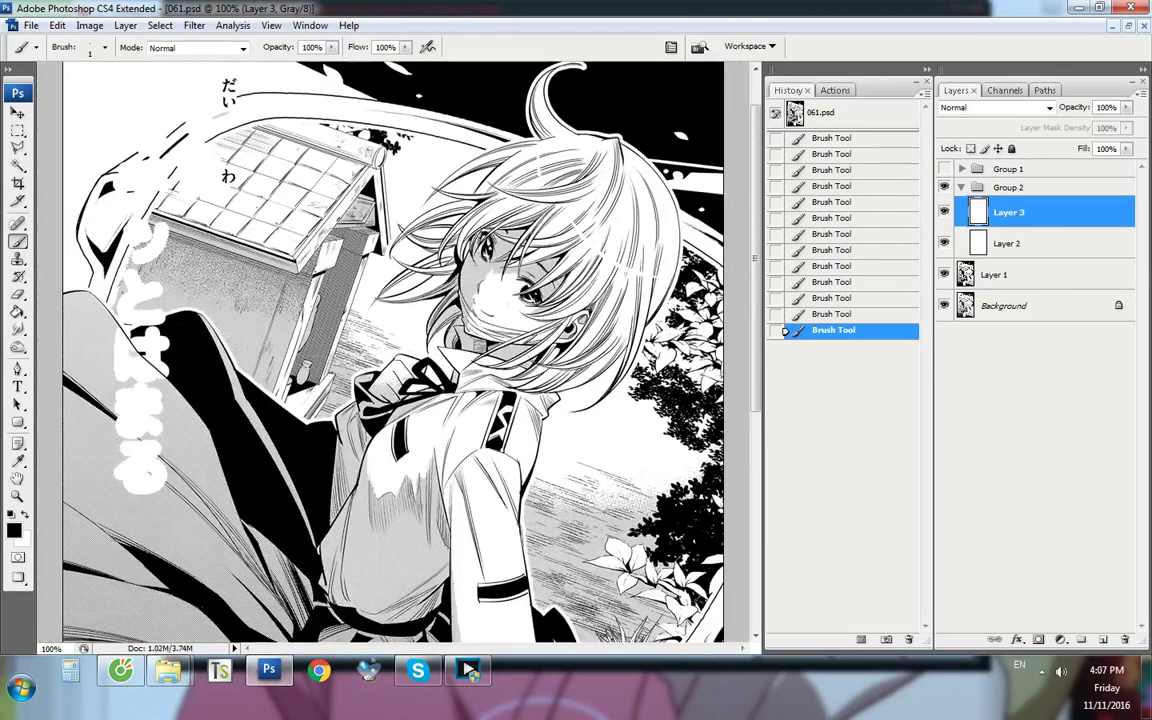
{"action": "key", "text": "p"}
{"action": "scroll", "coordinate": [192, 305], "scroll_direction": "up", "scroll_amount": 5}
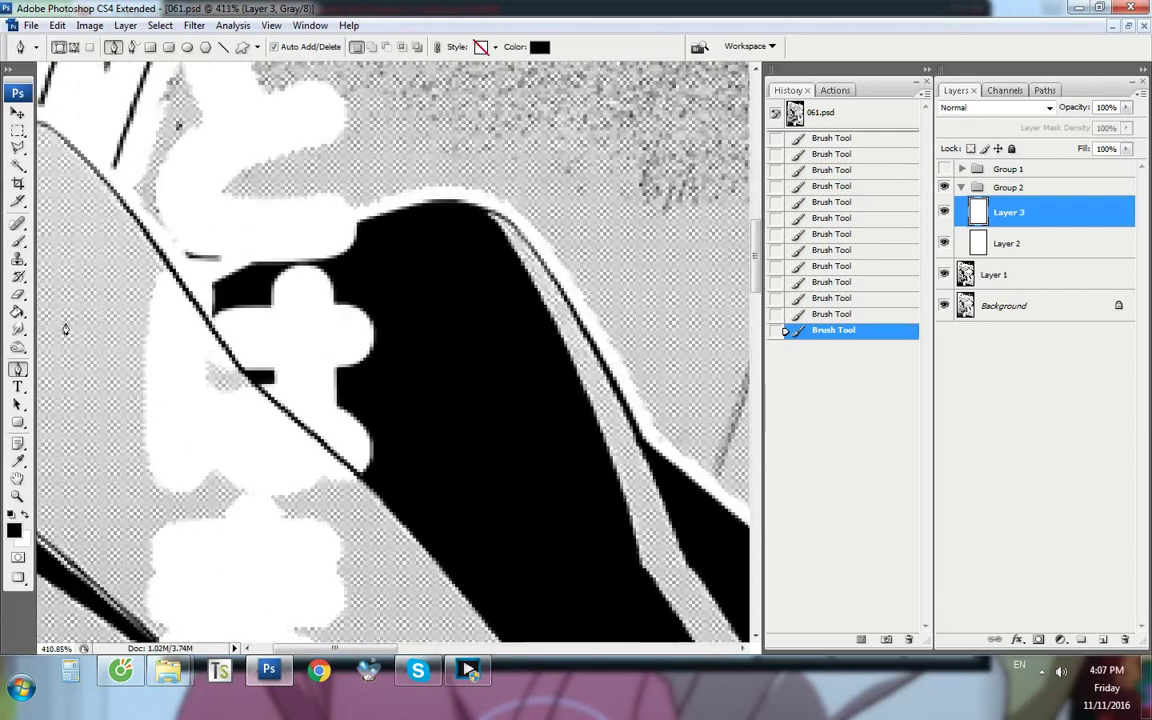
{"action": "scroll", "coordinate": [192, 305], "scroll_direction": "up", "scroll_amount": 3}
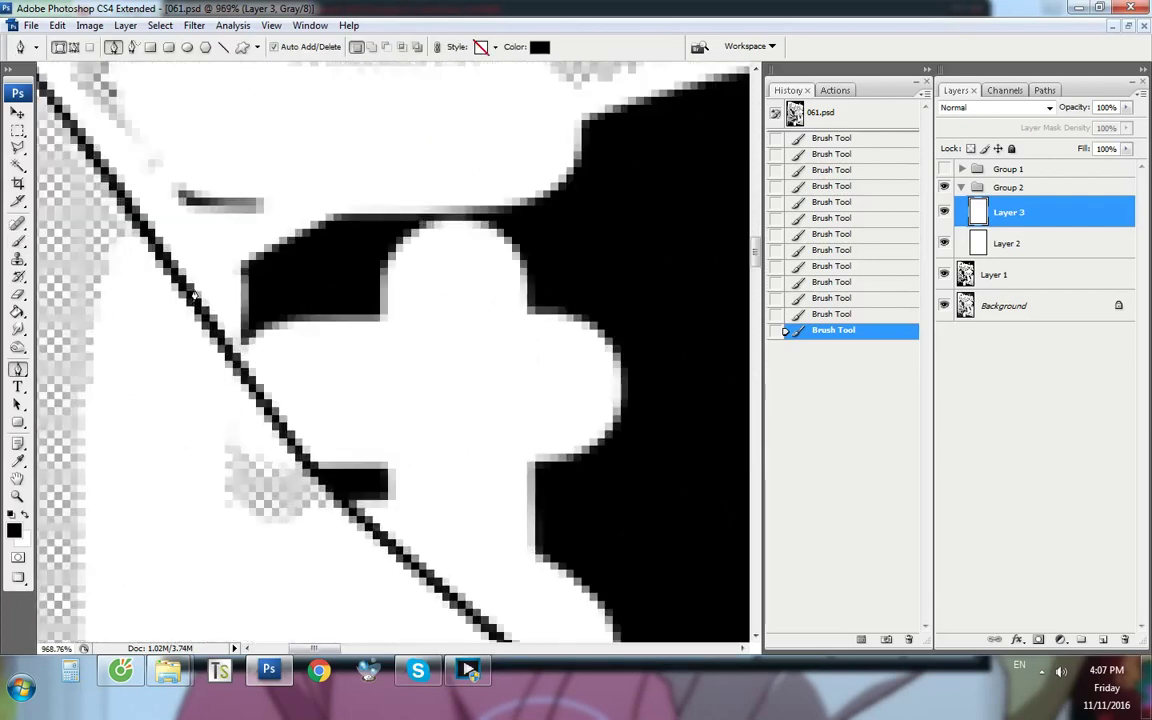
{"action": "key", "text": "ctrl+shift+alt+n"}
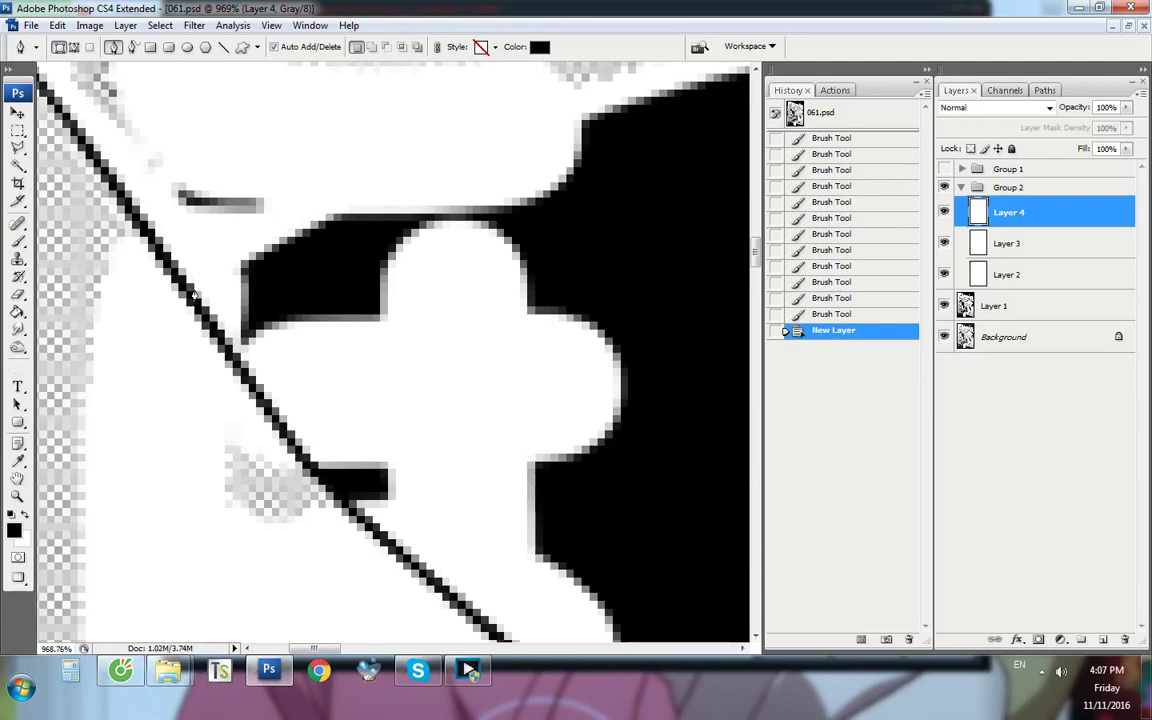
Check the redrawn edge at 100% view by hiding and showing Layer 3 and Layer 2, ending with Layer 4 selected
{"action": "key", "text": "b"}
{"action": "key", "text": "ctrl+1"}
{"action": "left_click", "coordinate": [944, 243]}
{"action": "left_click", "coordinate": [944, 243]}
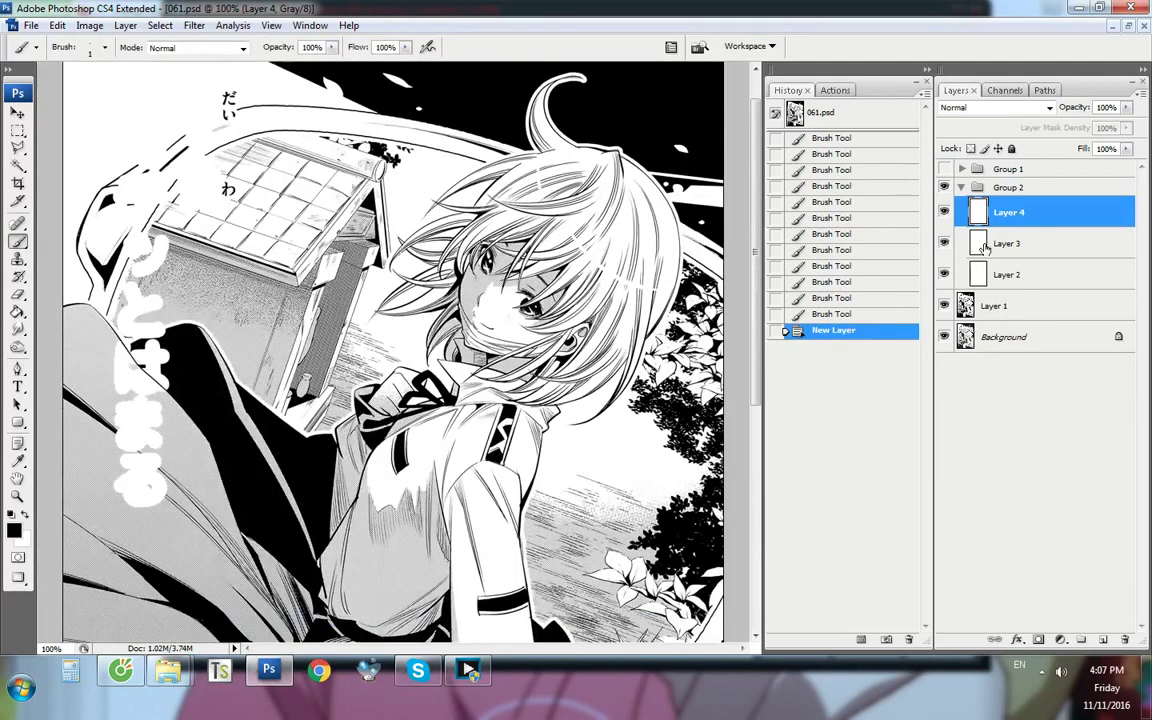
{"action": "left_click", "coordinate": [984, 246]}
{"action": "left_click", "coordinate": [945, 273]}
{"action": "left_click", "coordinate": [945, 273]}
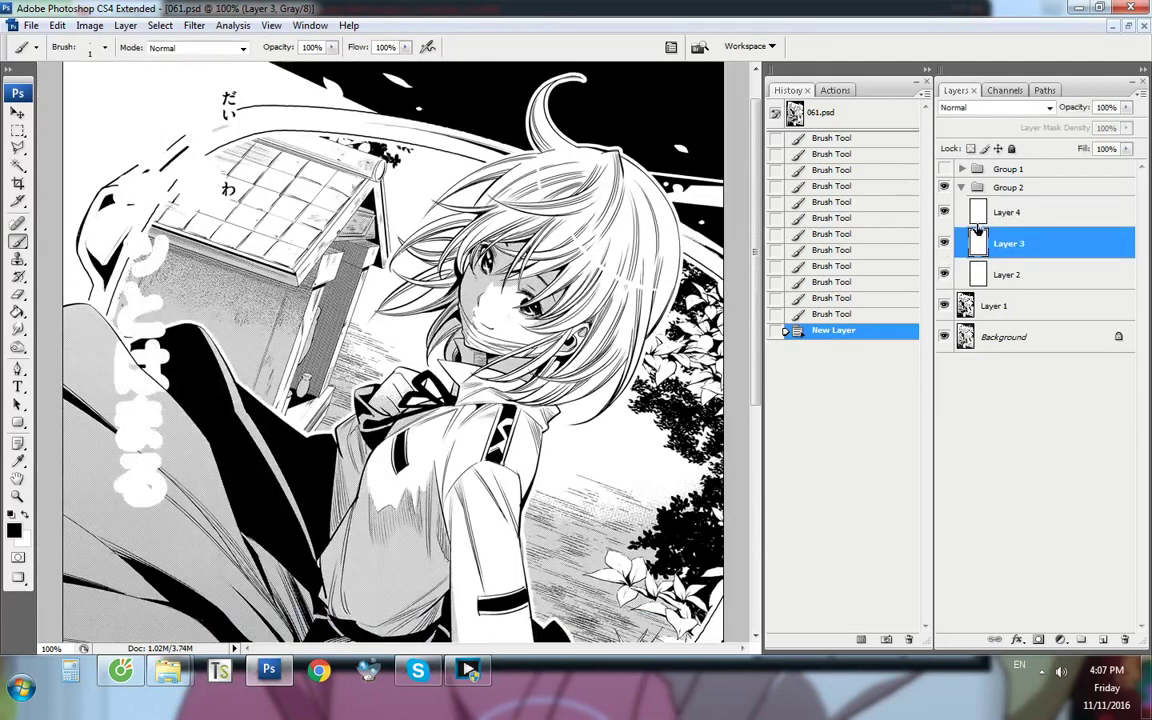
{"action": "key", "text": "alt+bracketright"}
Trace the missing top edge of the black cloth with a four-point Pen path, from the redrawn line to the intact black outline
{"action": "scroll", "coordinate": [200, 342], "scroll_direction": "up", "scroll_amount": 14}
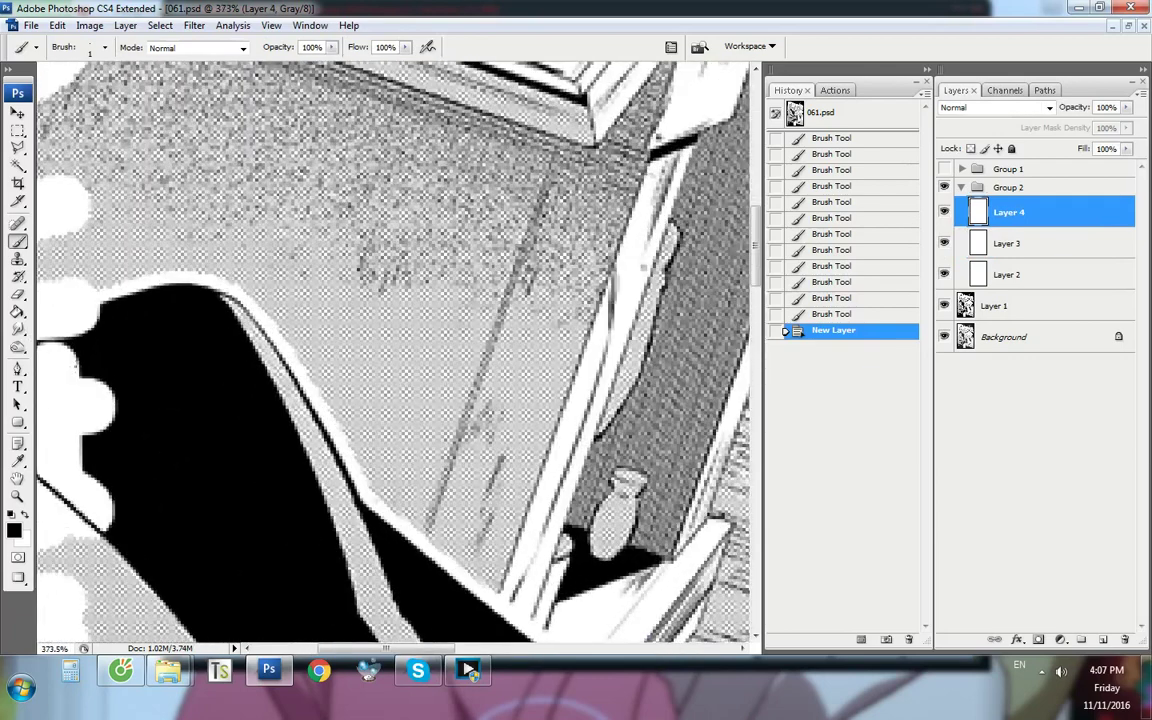
{"action": "left_click_drag", "start_coordinate": [438, 649], "coordinate": [372, 649]}
{"action": "scroll", "coordinate": [250, 260], "scroll_direction": "down", "scroll_amount": 1}
{"action": "scroll", "coordinate": [195, 357], "scroll_direction": "up", "scroll_amount": 5}
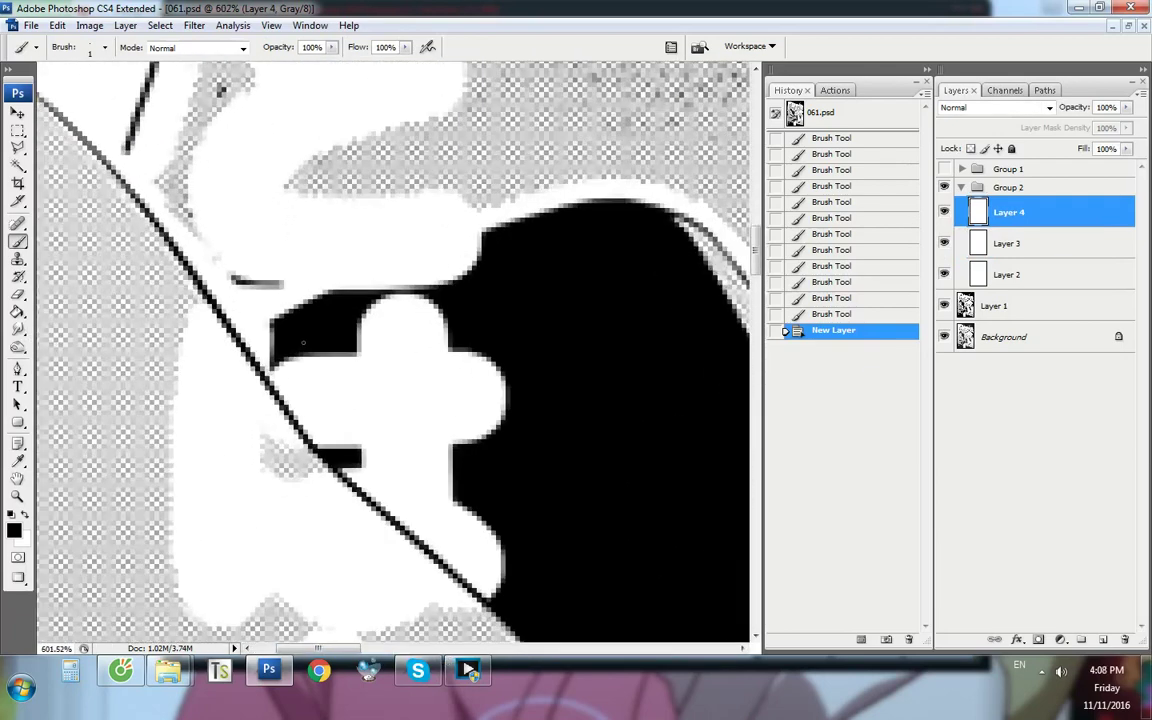
{"action": "key", "text": "p"}
{"action": "left_click", "coordinate": [194, 356]}
{"action": "left_click", "coordinate": [246, 325]}
{"action": "left_click", "coordinate": [338, 282]}
{"action": "left_click", "coordinate": [592, 178]}
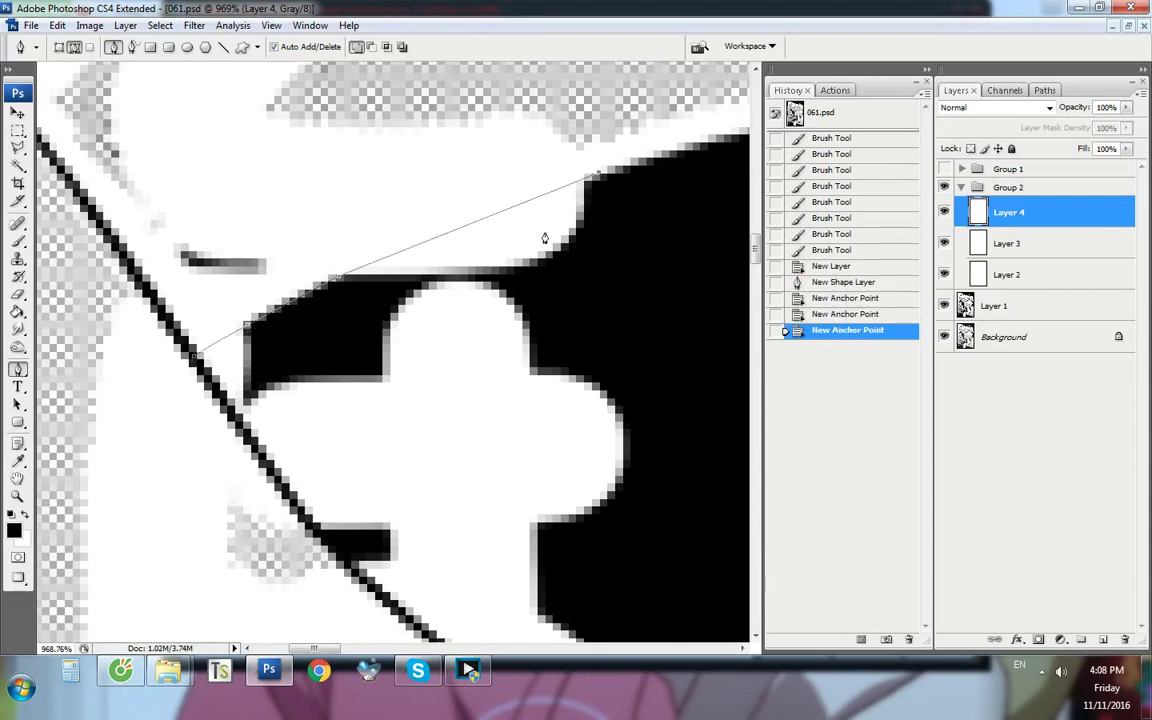
Adjust the path's third anchor point and add another anchor near its upper end to match the cloth's top outline
{"action": "left_click_drag", "start_coordinate": [338, 282], "coordinate": [349, 271]}
{"action": "left_click_drag", "start_coordinate": [482, 214], "coordinate": [553, 190]}
{"action": "scroll", "coordinate": [419, 180], "scroll_direction": "down", "scroll_amount": 3}
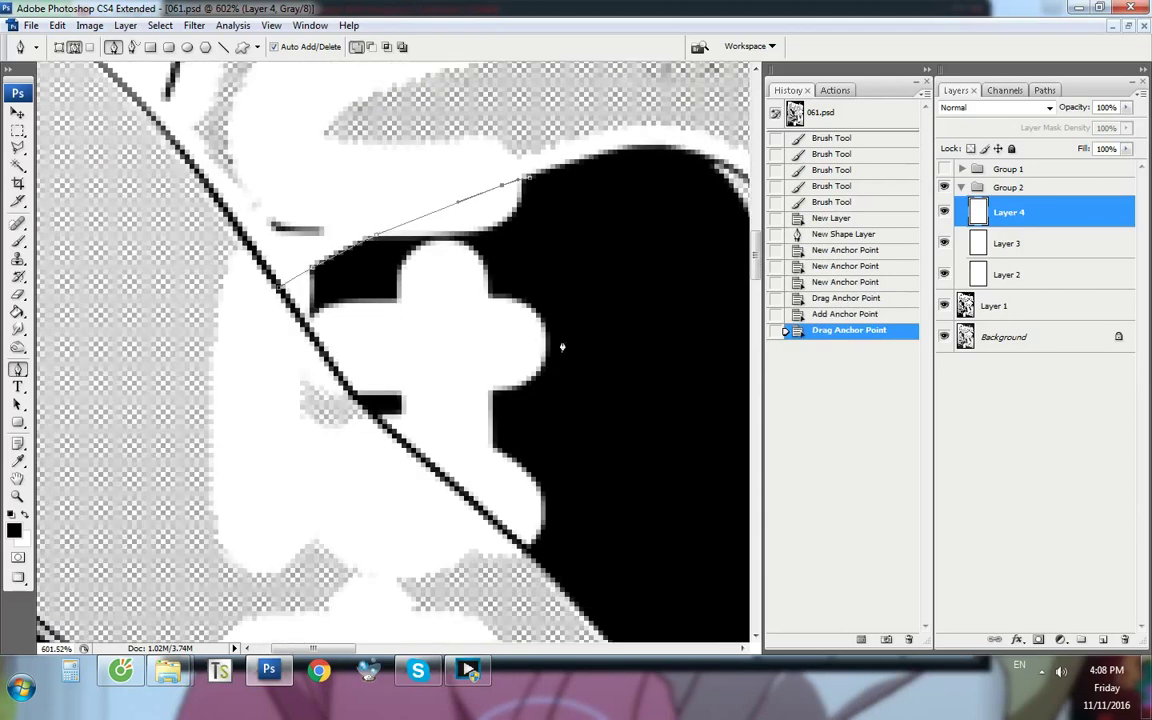
Extend the path down through the black area, around the white gap, and back up along the redrawn line to its starting point
{"action": "left_click", "coordinate": [564, 325]}
{"action": "scroll", "coordinate": [575, 450], "scroll_direction": "up", "scroll_amount": 2}
{"action": "left_click", "coordinate": [561, 530]}
{"action": "left_click", "coordinate": [546, 569]}
{"action": "left_click", "coordinate": [509, 580]}
{"action": "left_click", "coordinate": [329, 427]}
{"action": "left_click", "coordinate": [256, 353]}
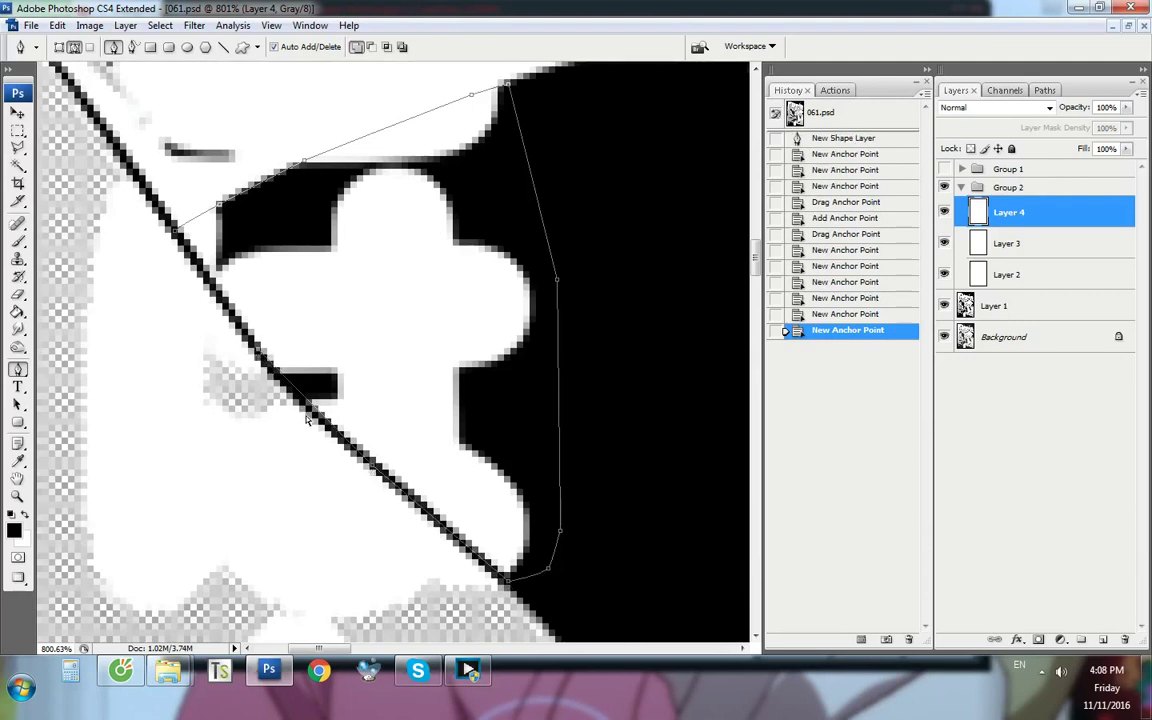
{"action": "left_click", "coordinate": [175, 228]}
{"action": "scroll", "coordinate": [235, 330], "scroll_direction": "down", "scroll_amount": 1}
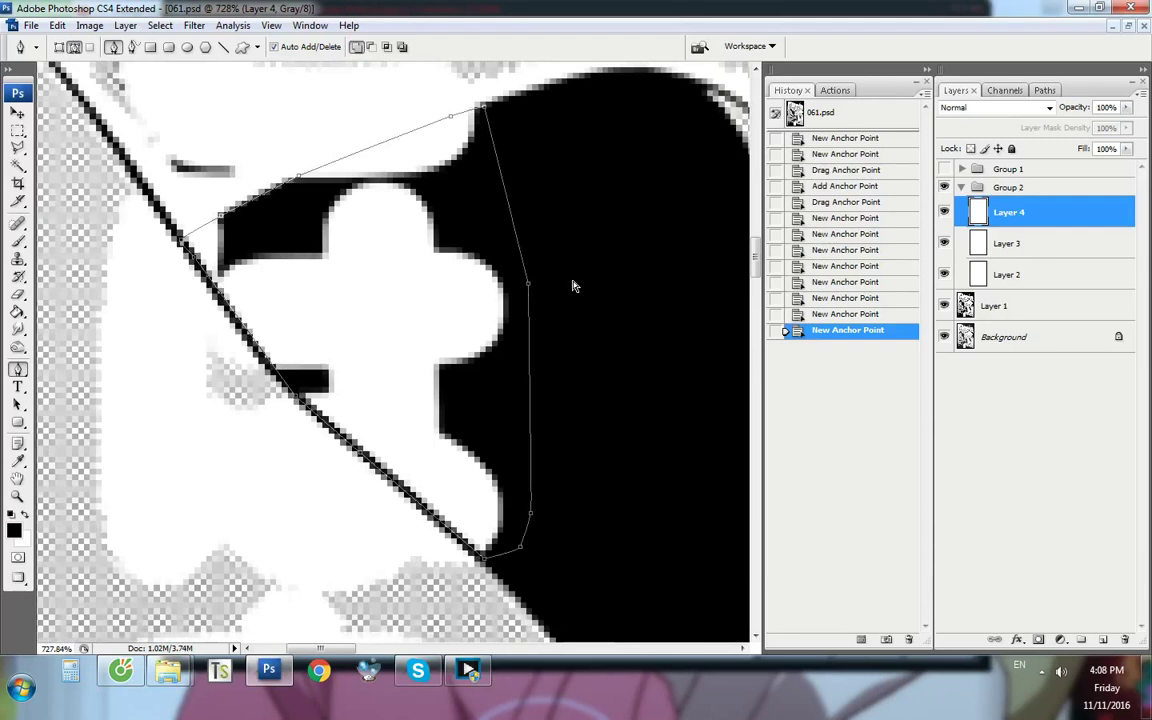
Turn the closed path into a selection, fill it with black on Layer 4, and deselect
{"action": "key", "text": "ctrl+Return"}
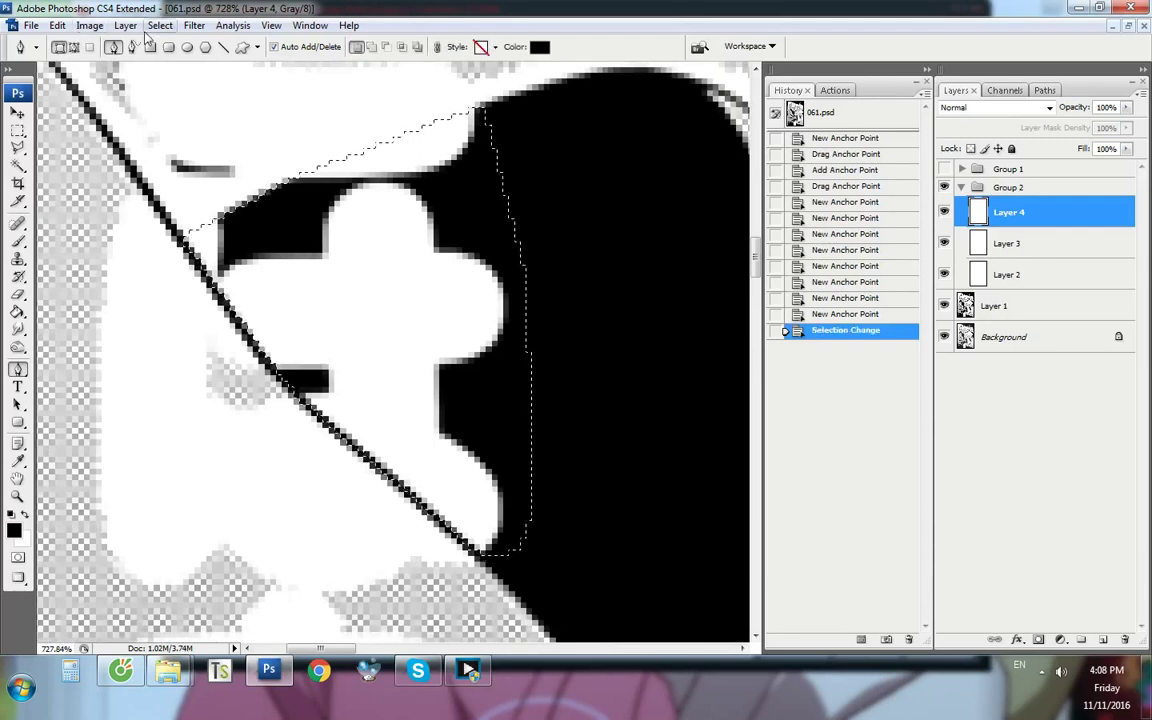
{"action": "left_click", "coordinate": [57, 25]}
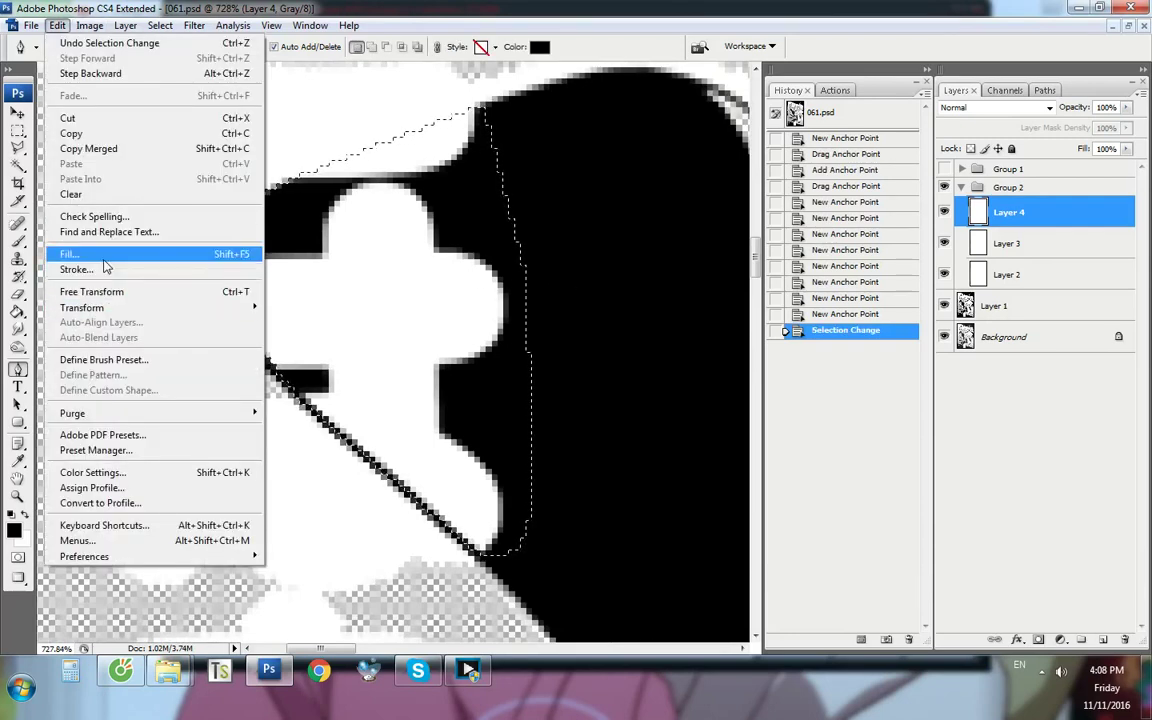
{"action": "left_click", "coordinate": [103, 259]}
{"action": "left_click", "coordinate": [545, 216]}
{"action": "left_click", "coordinate": [530, 321]}
{"action": "left_click", "coordinate": [558, 216]}
{"action": "left_click", "coordinate": [538, 321]}
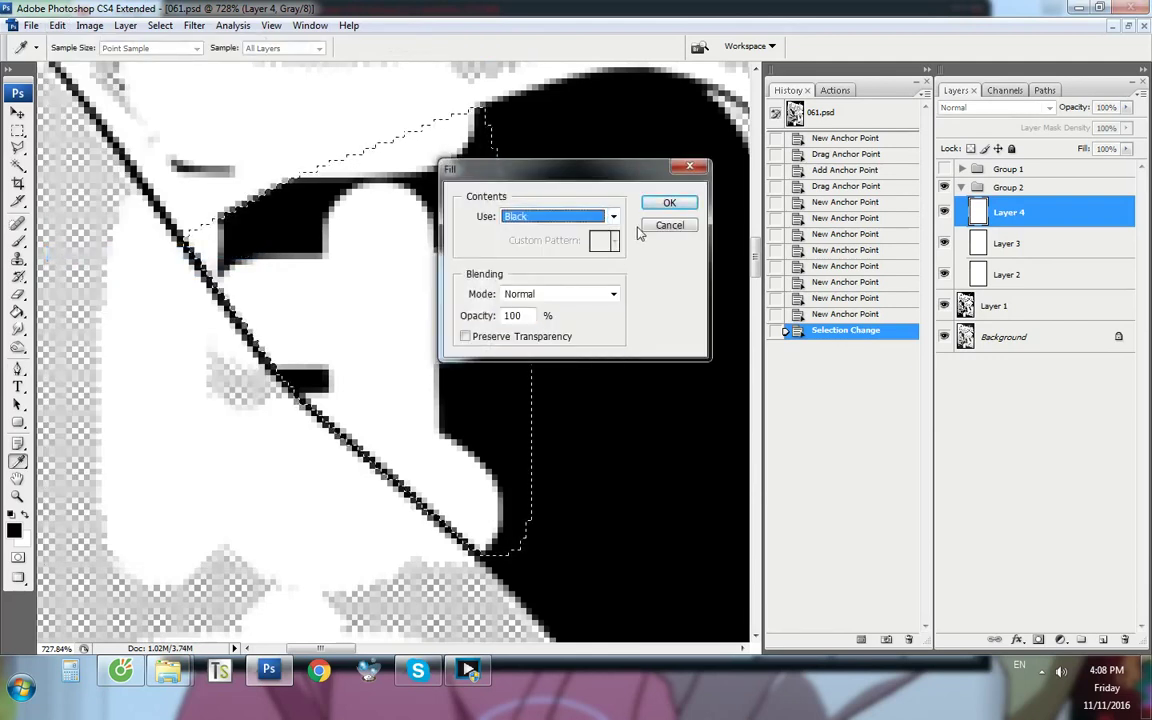
{"action": "key", "text": "Return"}
{"action": "key", "text": "m"}
{"action": "key", "text": "ctrl+d"}
{"action": "key", "text": "ctrl+comma"}
{"action": "key", "text": "ctrl+comma"}
Trace the grey, unevenly filled strip along the black cloth's lower-left edge with a five-point Pen path
{"action": "scroll", "coordinate": [243, 359], "scroll_direction": "up", "scroll_amount": 4}
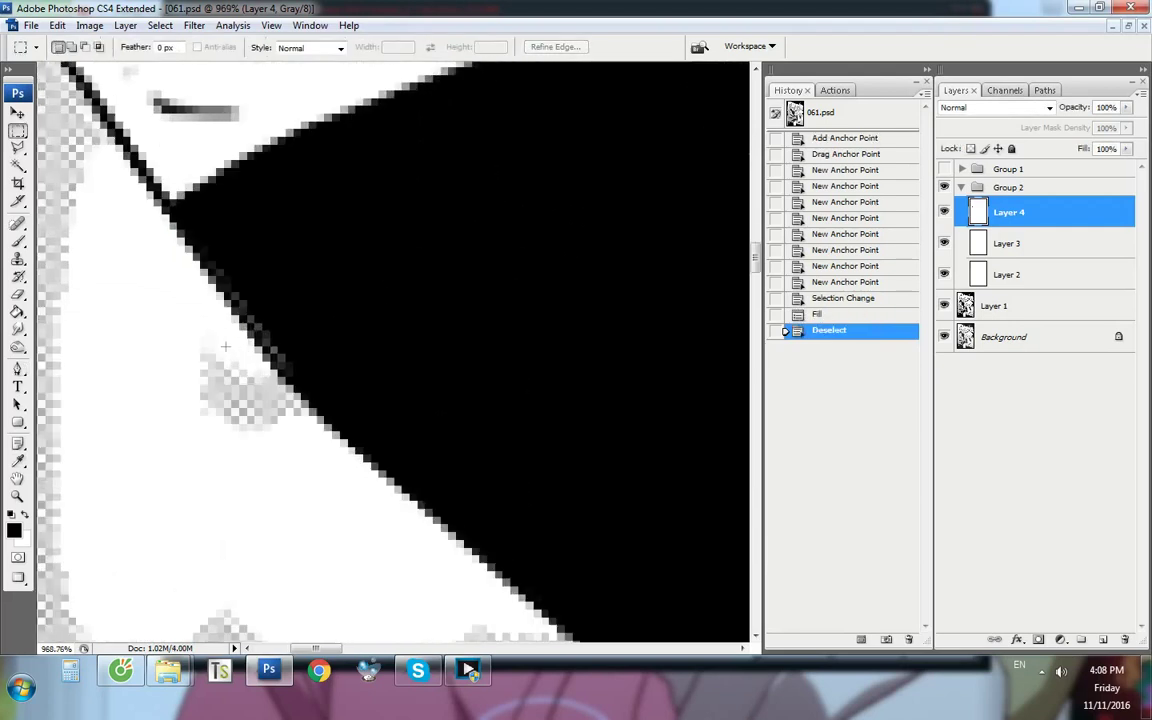
{"action": "key", "text": "p"}
{"action": "scroll", "coordinate": [242, 268], "scroll_direction": "up", "scroll_amount": 1}
{"action": "left_click_drag", "start_coordinate": [224, 227], "coordinate": [216, 230]}
{"action": "left_click", "coordinate": [200, 247]}
{"action": "left_click", "coordinate": [286, 378]}
{"action": "left_click_drag", "start_coordinate": [337, 413], "coordinate": [342, 404]}
{"action": "left_click", "coordinate": [351, 315]}
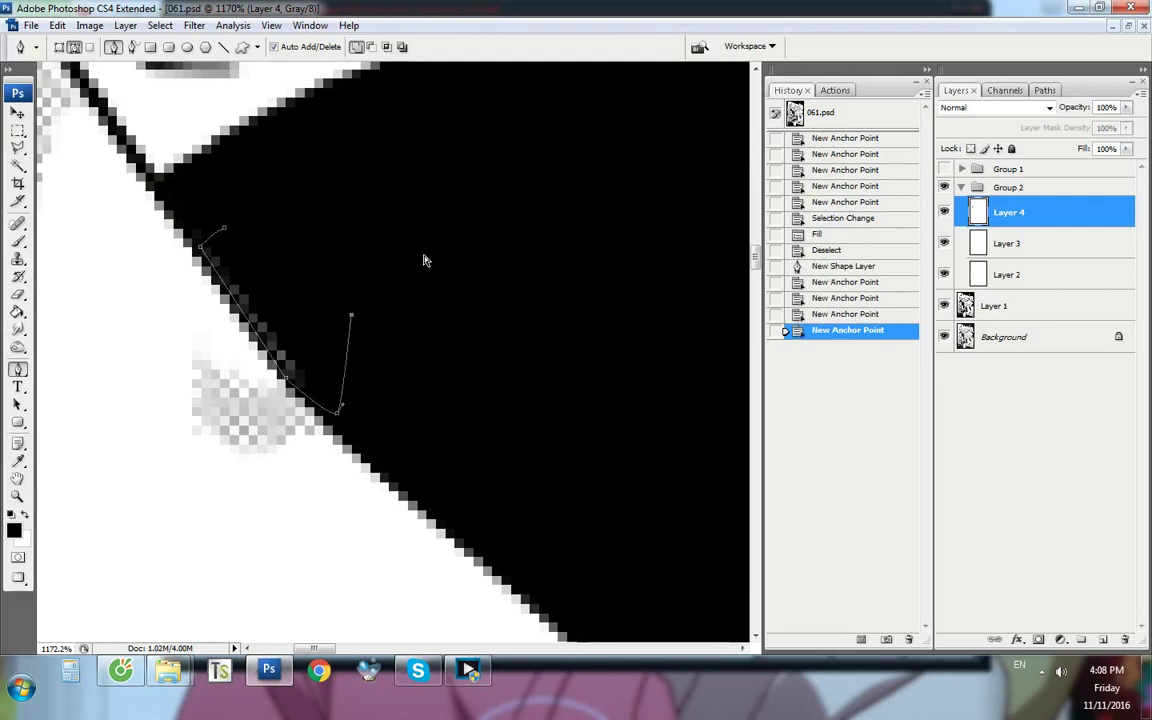
Convert the path to a selection, brush the strip solid black, set the brush diameter to 1 px, and deselect
{"action": "key", "text": "ctrl+Return"}
{"action": "key", "text": "b"}
{"action": "right_click", "coordinate": [458, 334]}
{"action": "mouse_move", "coordinate": [535, 368]}
{"action": "left_mouse_down"}
{"action": "mouse_move", "coordinate": [563, 368]}
{"action": "mouse_move", "coordinate": [532, 369]}
{"action": "left_mouse_up"}
{"action": "left_click", "coordinate": [362, 336]}
{"action": "right_click", "coordinate": [517, 336]}
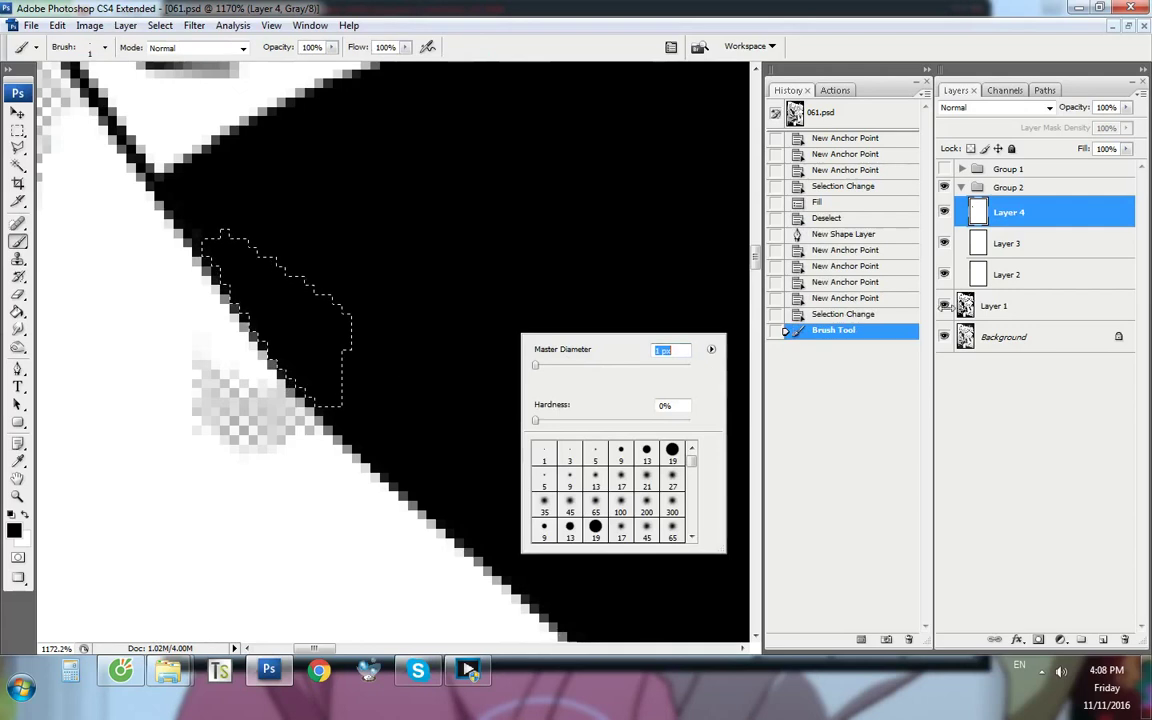
{"action": "key", "text": "Return"}
{"action": "key", "text": "m"}
{"action": "left_click", "coordinate": [17, 134]}
{"action": "left_click", "coordinate": [115, 121]}
{"action": "left_click", "coordinate": [324, 240]}
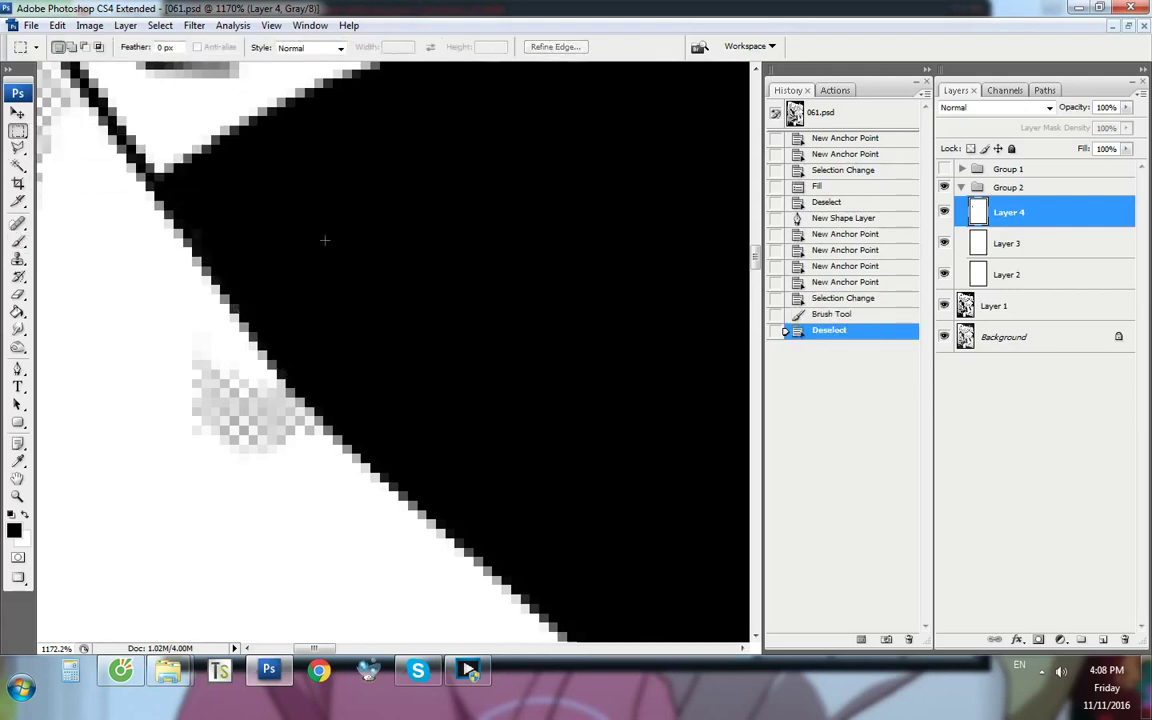
Draw a straight Pen path across the whited-out gap from the black fold's tip to the start of the intact dark line
{"action": "scroll", "coordinate": [325, 240], "scroll_direction": "down", "scroll_amount": 8}
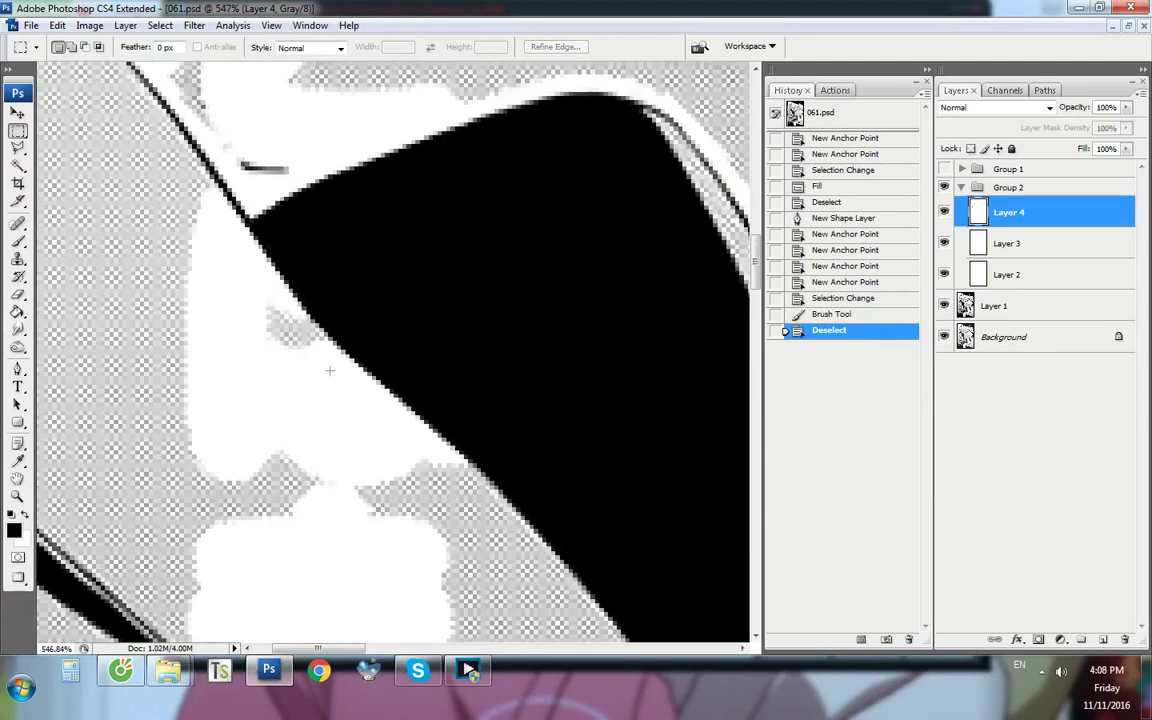
{"action": "key", "text": "ctrl+1"}
{"action": "key", "text": "p"}
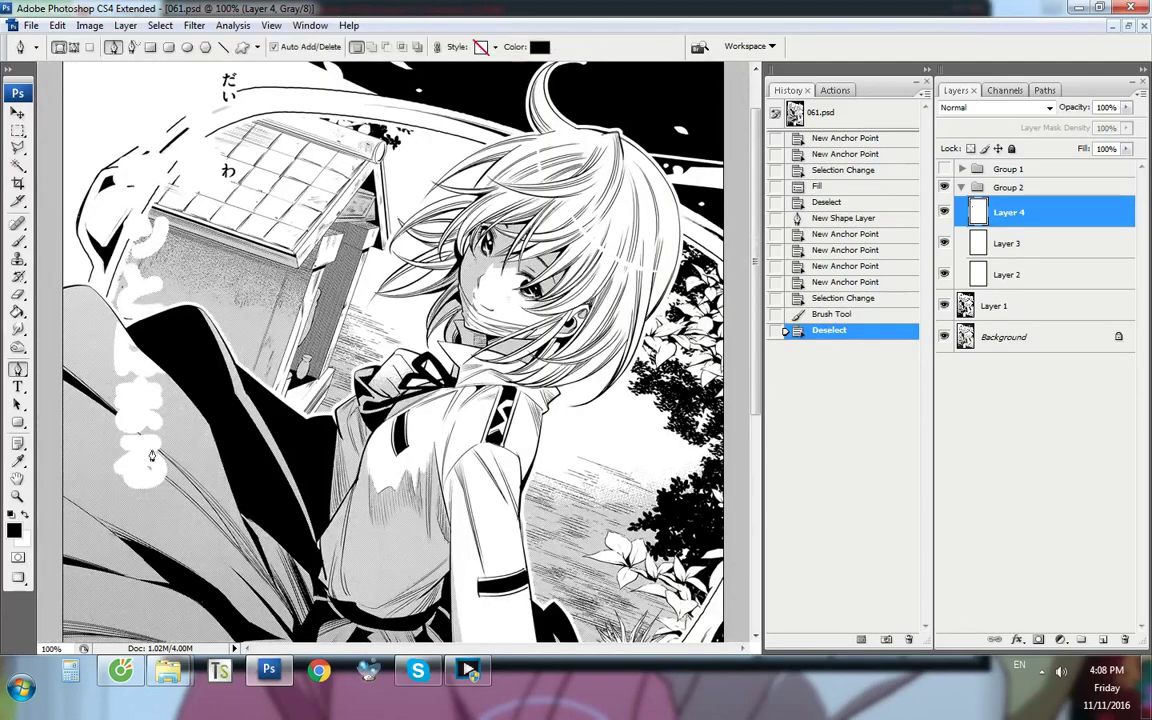
{"action": "scroll", "coordinate": [103, 488], "scroll_direction": "up", "scroll_amount": 8}
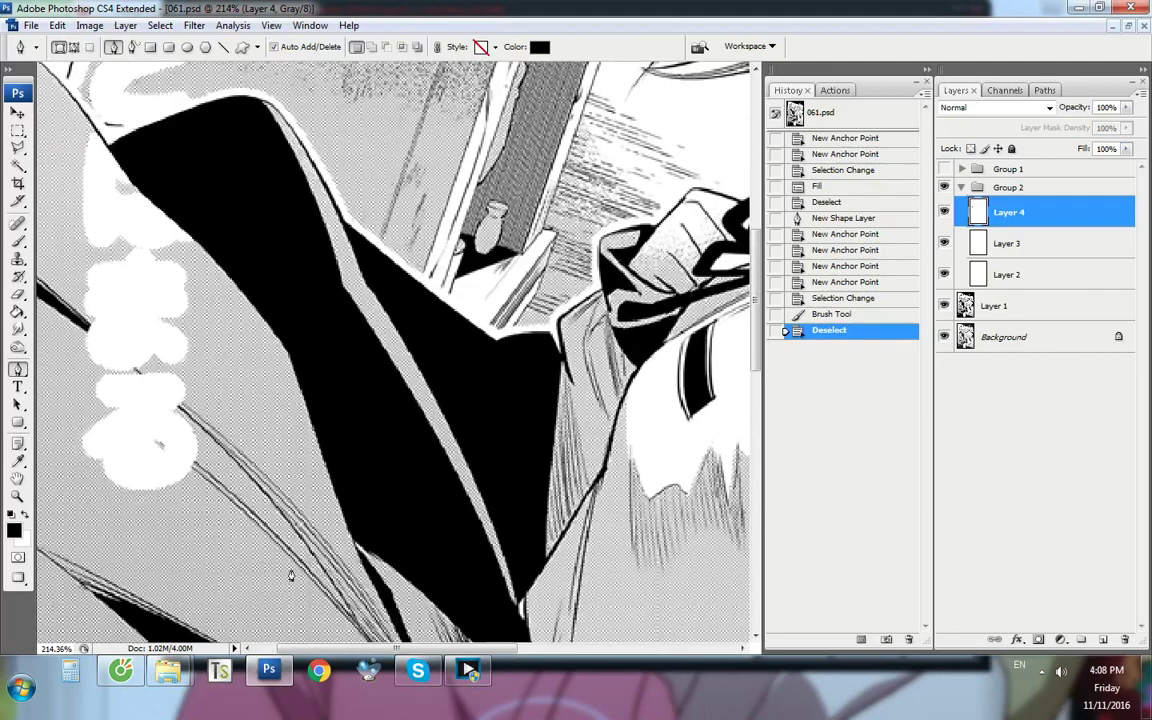
{"action": "scroll", "coordinate": [118, 465], "scroll_direction": "up", "scroll_amount": 9}
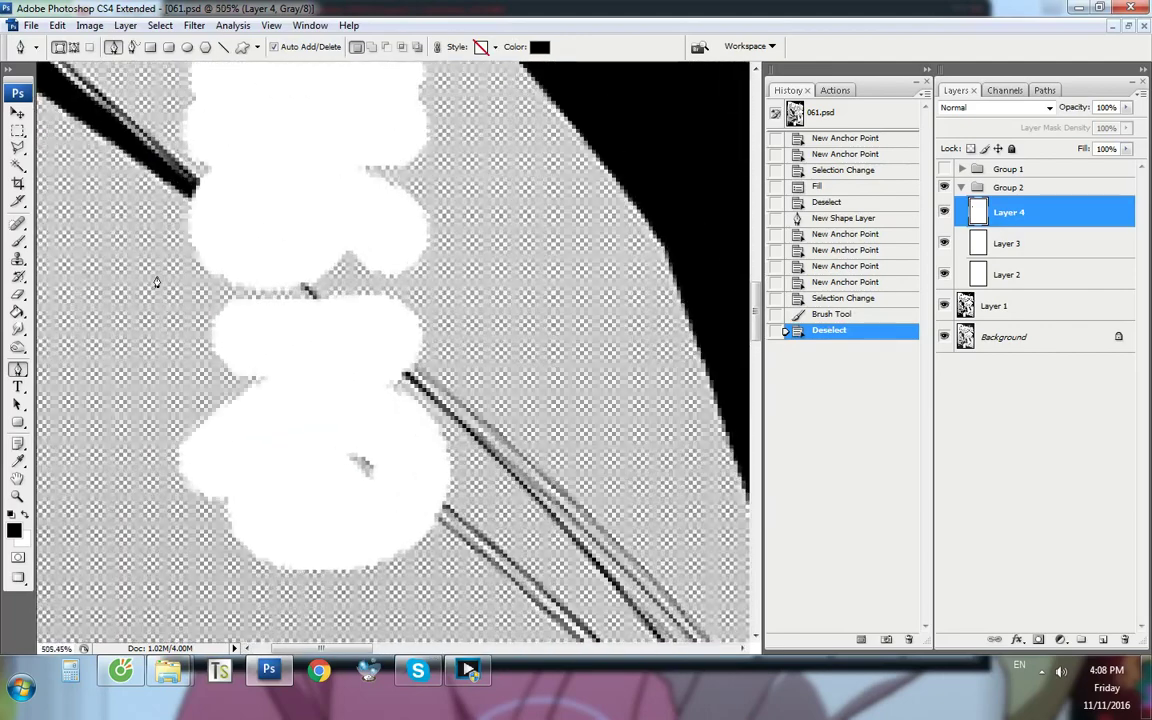
{"action": "left_click", "coordinate": [195, 195]}
{"action": "left_click", "coordinate": [405, 372]}
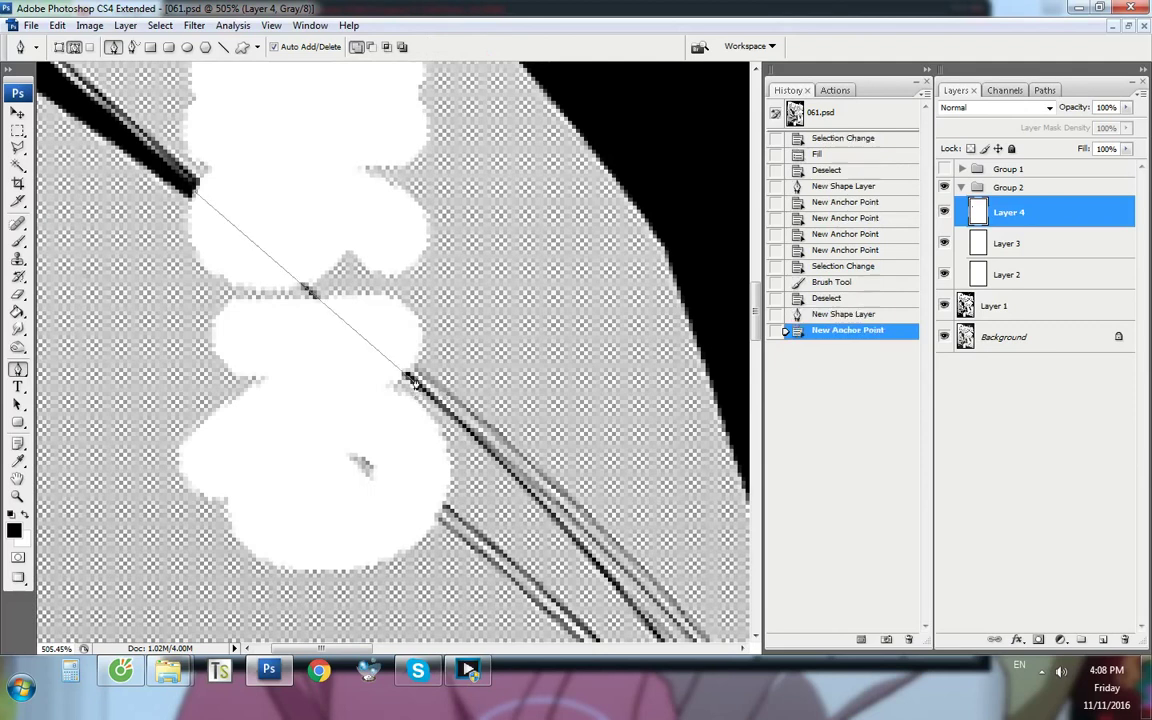
{"action": "scroll", "coordinate": [267, 304], "scroll_direction": "up", "scroll_amount": 4}
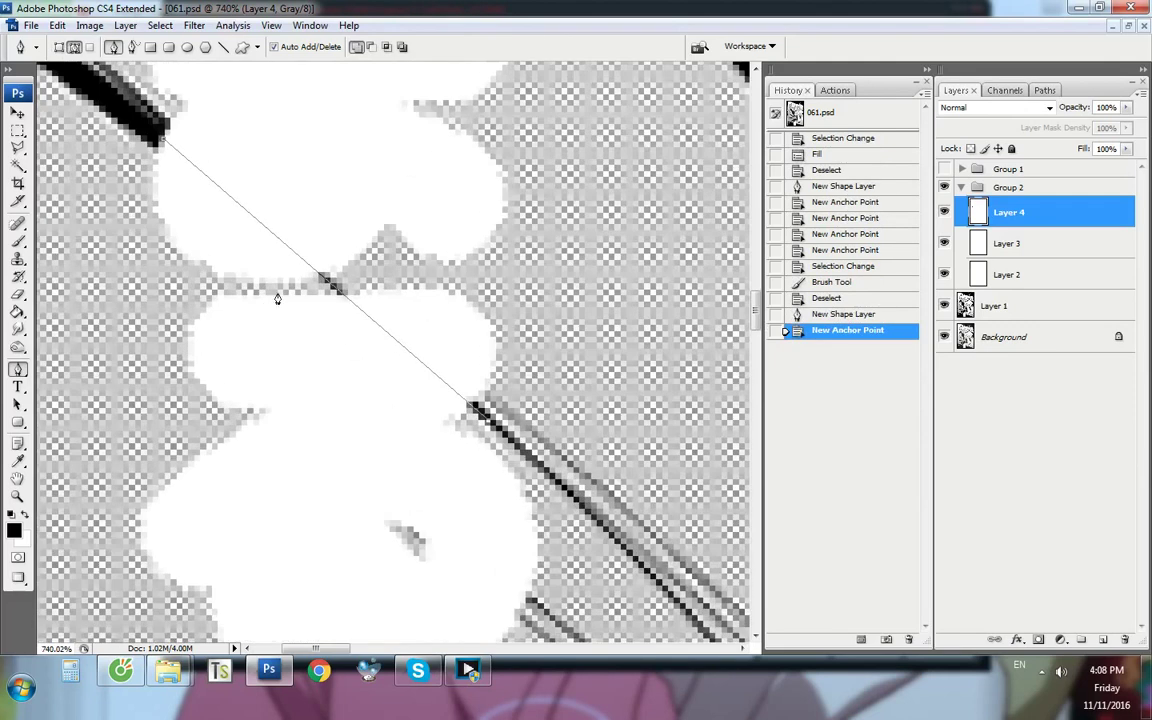
On a new layer, paint a 1 px black line along the path across the gap, going over its lower part twice
{"action": "key", "text": "ctrl+shift+alt+n"}
{"action": "key", "text": "b"}
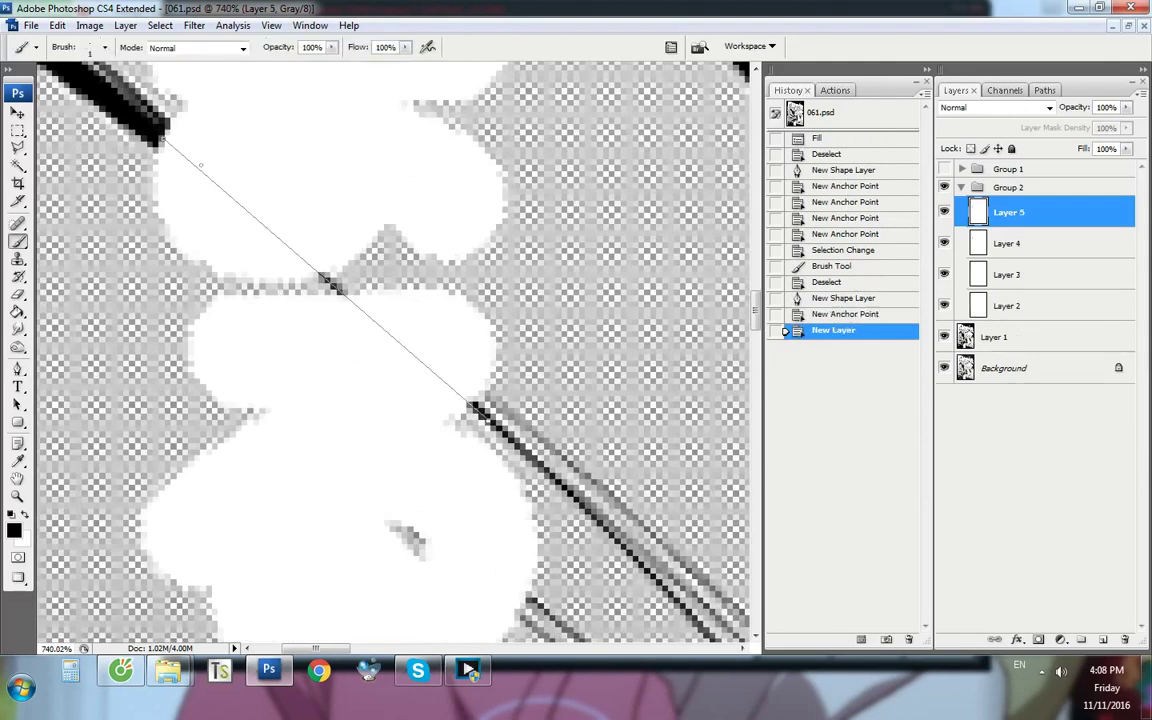
{"action": "scroll", "coordinate": [157, 135], "scroll_direction": "up", "scroll_amount": 1}
{"action": "left_click", "coordinate": [158, 138]}
{"action": "left_click", "coordinate": [280, 240], "text": "shift"}
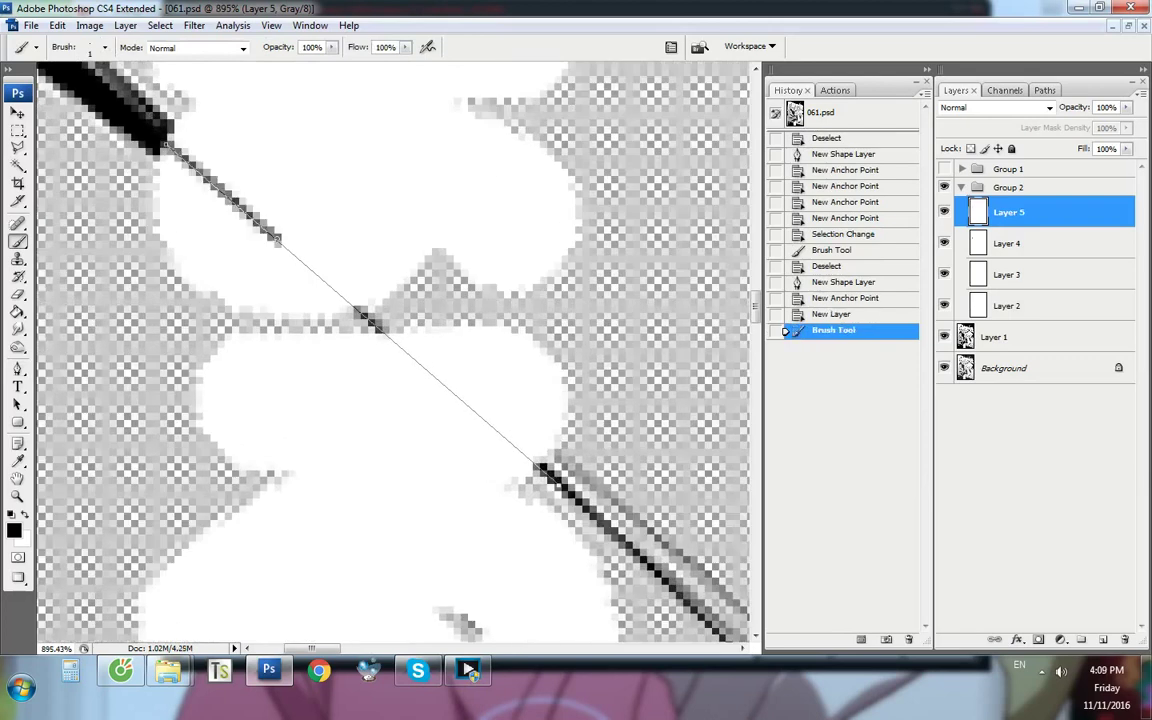
{"action": "left_click", "coordinate": [365, 318], "text": "shift"}
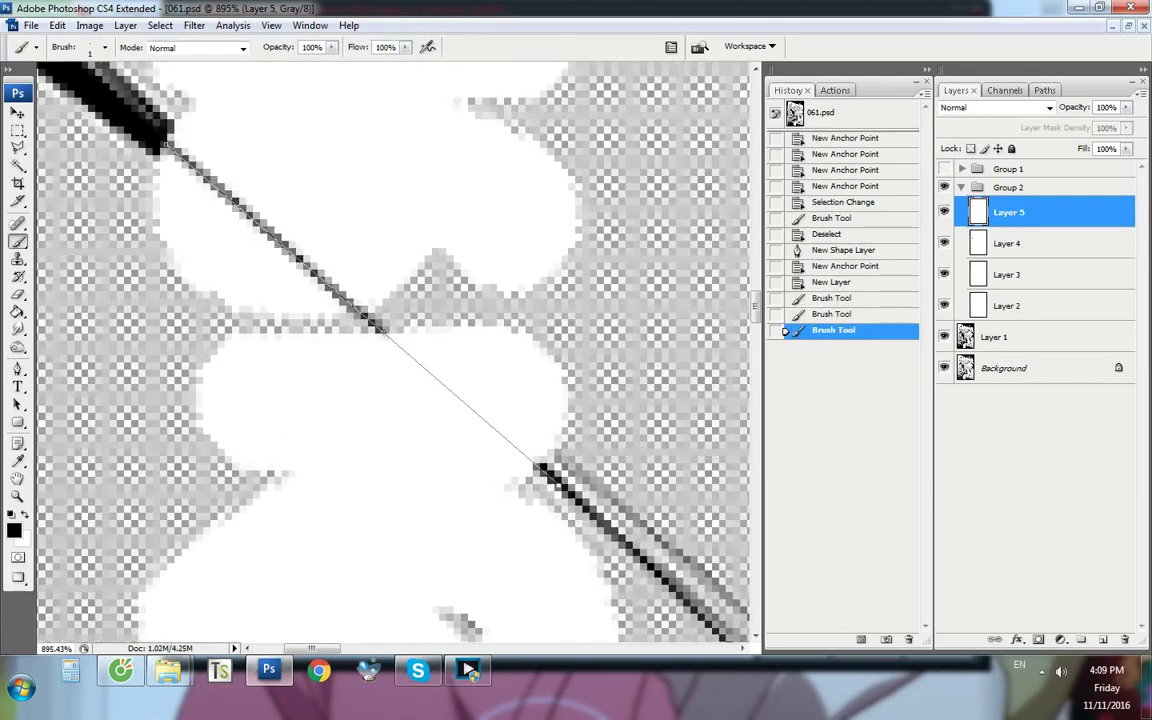
{"action": "left_click", "coordinate": [381, 329], "text": "shift"}
{"action": "left_click", "coordinate": [459, 398], "text": "shift"}
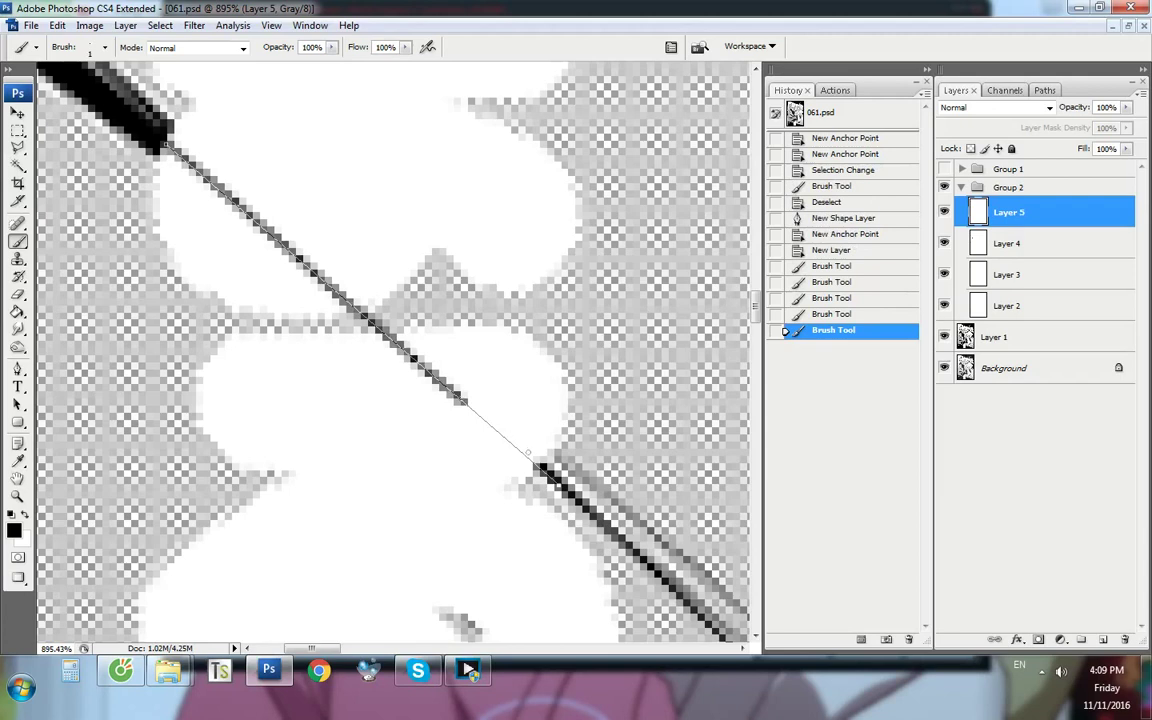
{"action": "left_click", "coordinate": [528, 453], "text": "shift"}
{"action": "left_click", "coordinate": [541, 465], "text": "shift"}
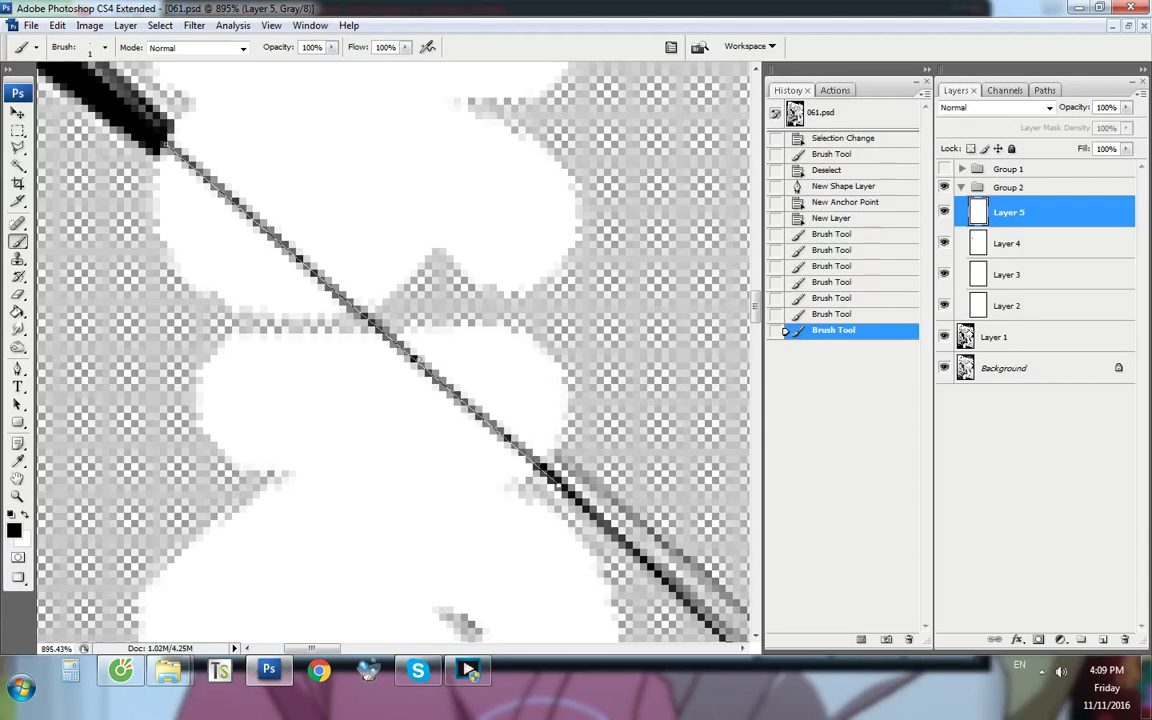
{"action": "left_click", "coordinate": [417, 360], "text": "shift"}
{"action": "left_click", "coordinate": [340, 297], "text": "shift"}
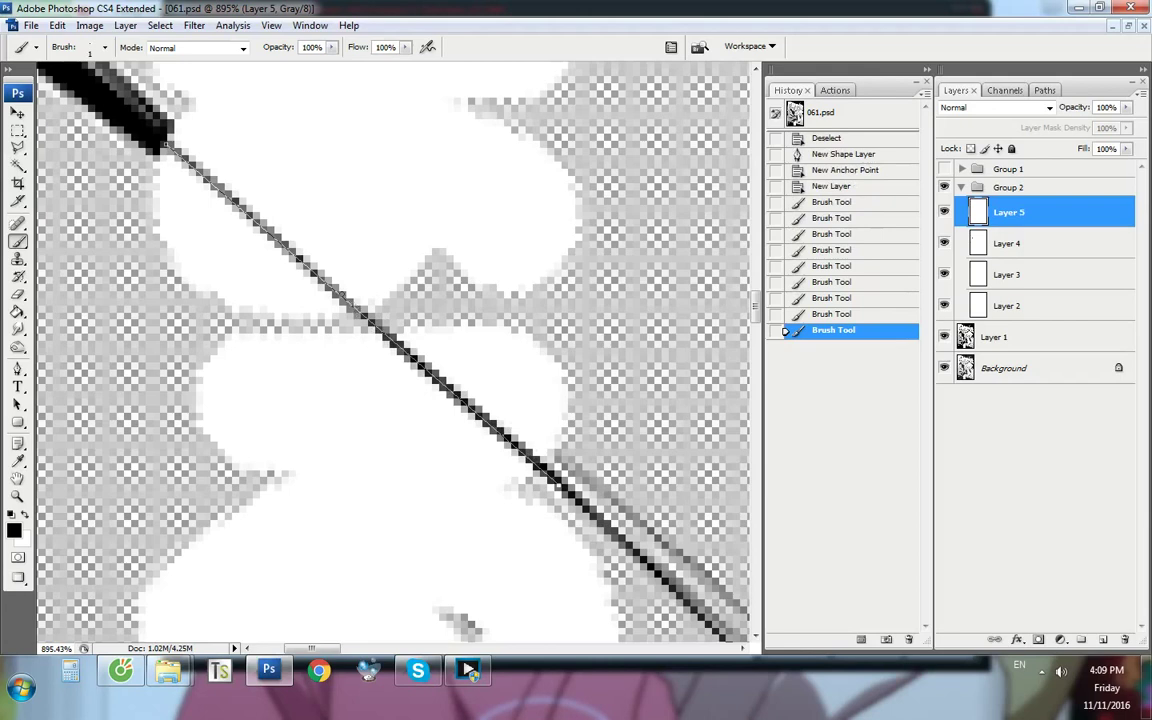
Add another layer and darken the upper part of the redrawn line with black brush segments up to the fold's tip
{"action": "scroll", "coordinate": [316, 274], "scroll_direction": "up", "scroll_amount": 2}
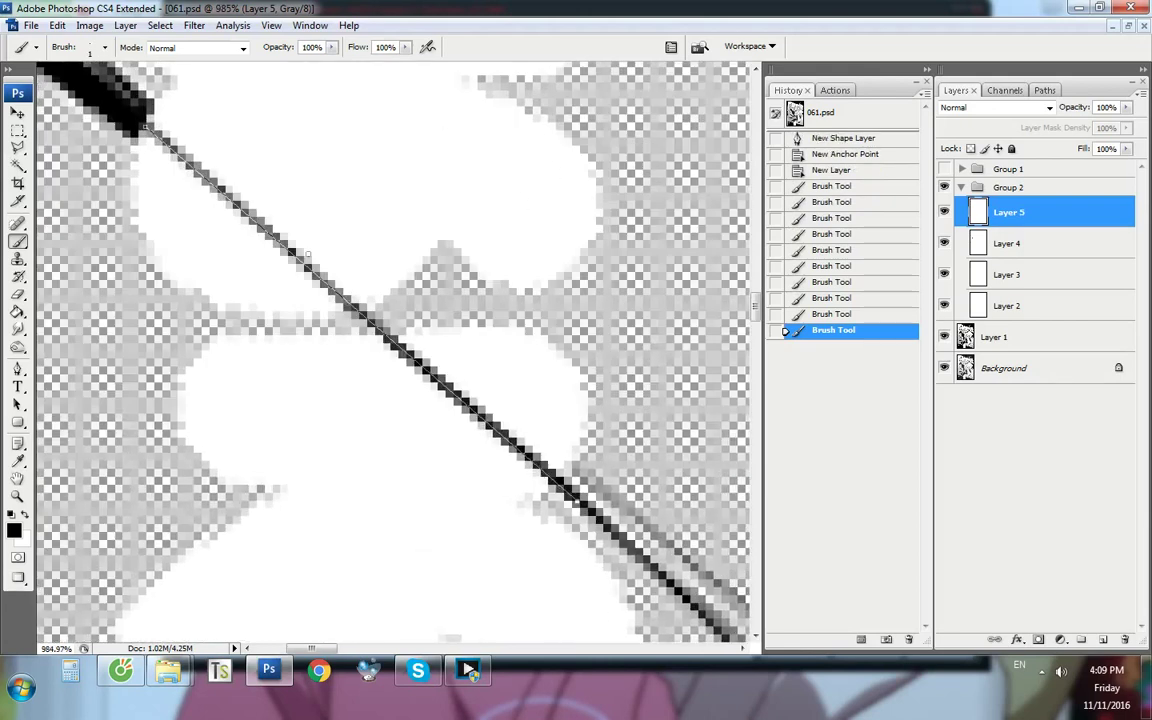
{"action": "key", "text": "ctrl+shift+alt+n"}
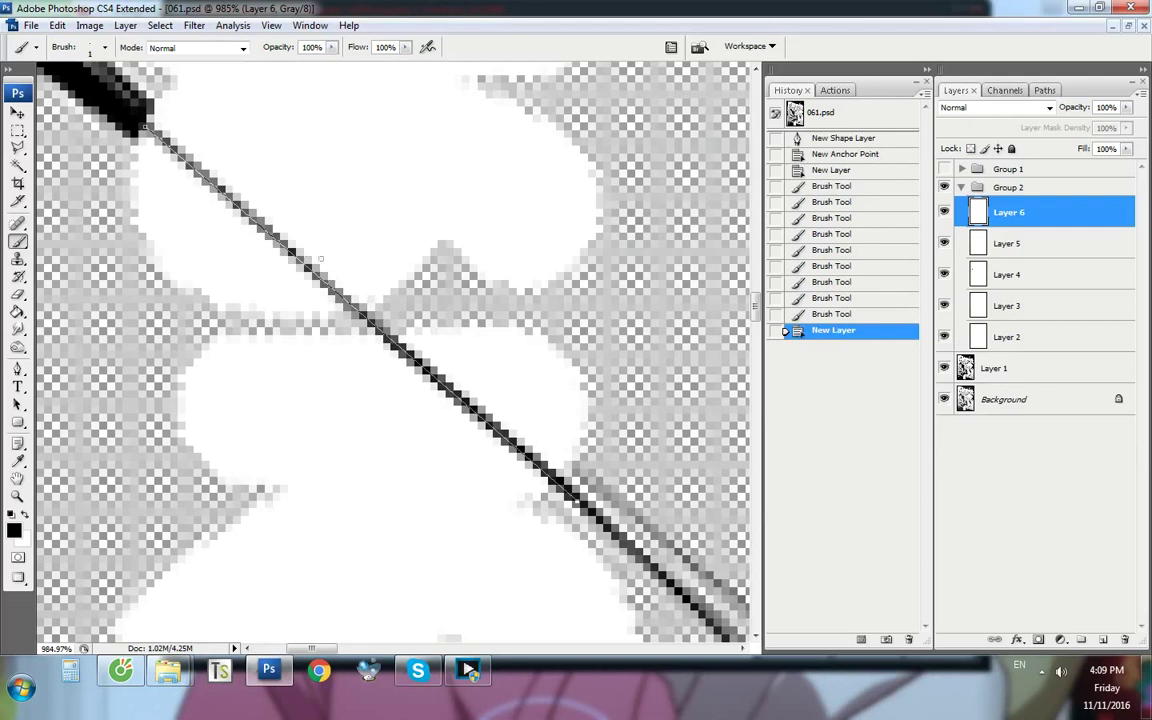
{"action": "left_click", "coordinate": [355, 307]}
{"action": "left_click", "coordinate": [251, 218], "text": "shift"}
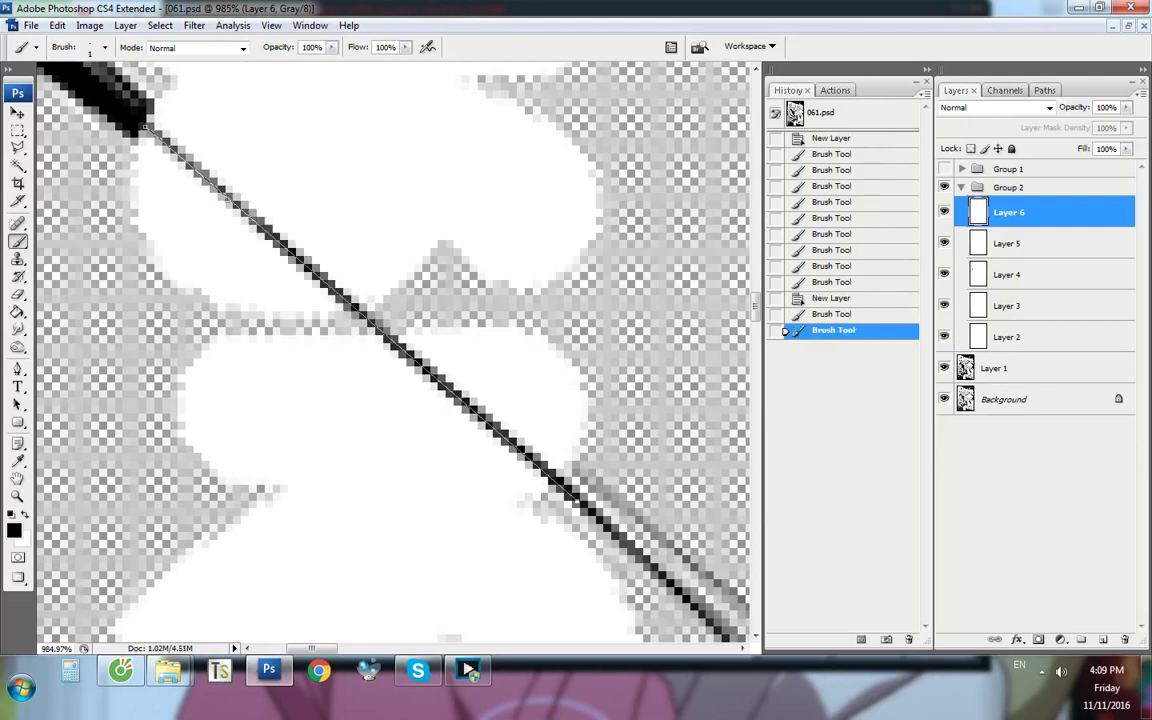
{"action": "left_click", "coordinate": [171, 146], "text": "shift"}
{"action": "left_click", "coordinate": [140, 125], "text": "shift"}
{"action": "scroll", "coordinate": [269, 211], "scroll_direction": "down", "scroll_amount": 2}
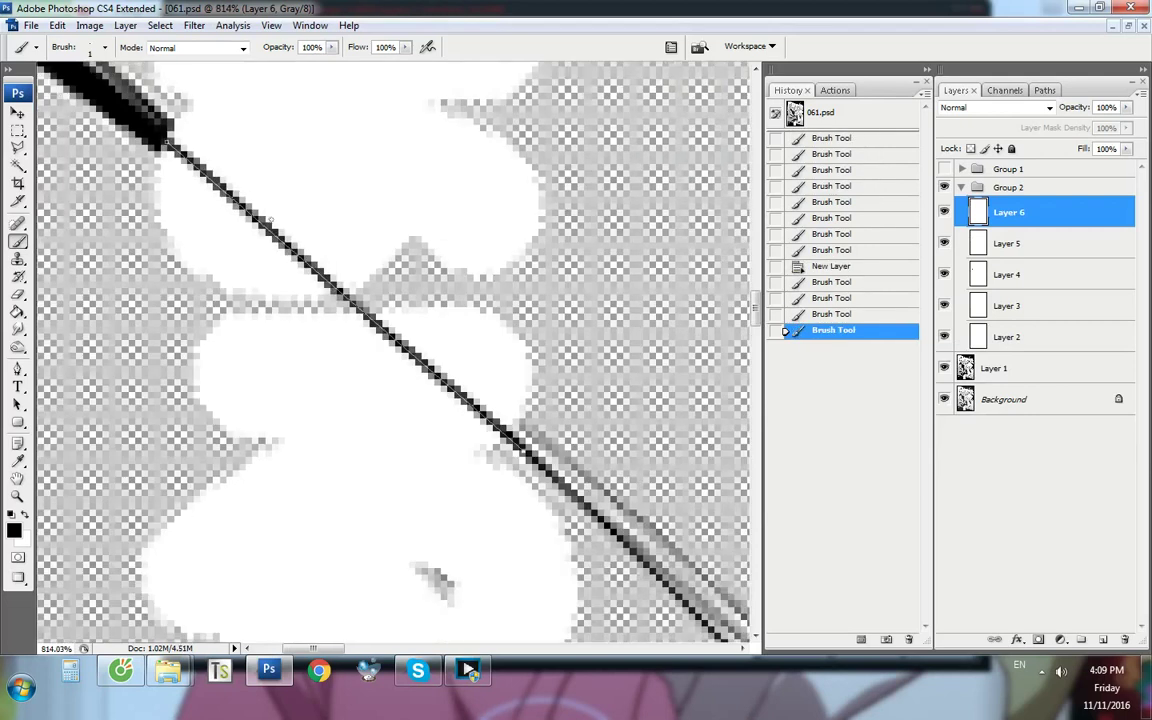
Set Layer 6's opacity to 60% and check the redrawn line at 100% view
{"action": "key", "text": "p"}
{"action": "key", "text": "ctrl+alt+0"}
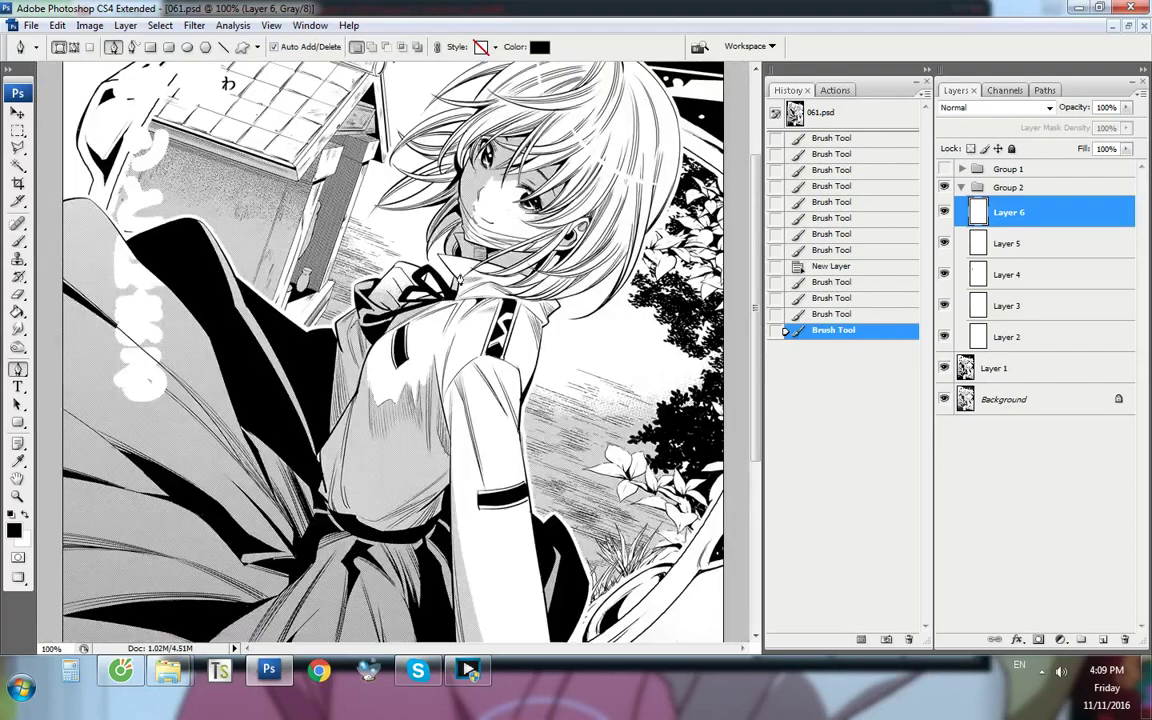
{"action": "scroll", "coordinate": [105, 322], "scroll_direction": "up", "scroll_amount": 8}
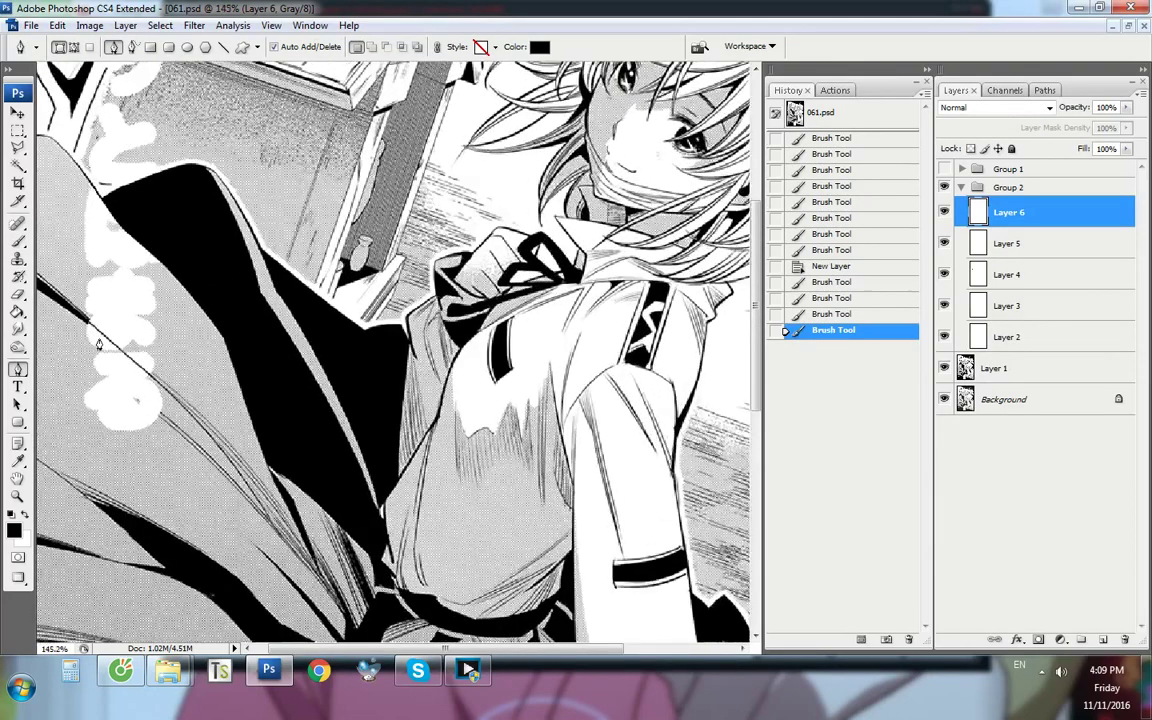
{"action": "scroll", "coordinate": [78, 355], "scroll_direction": "up", "scroll_amount": 3}
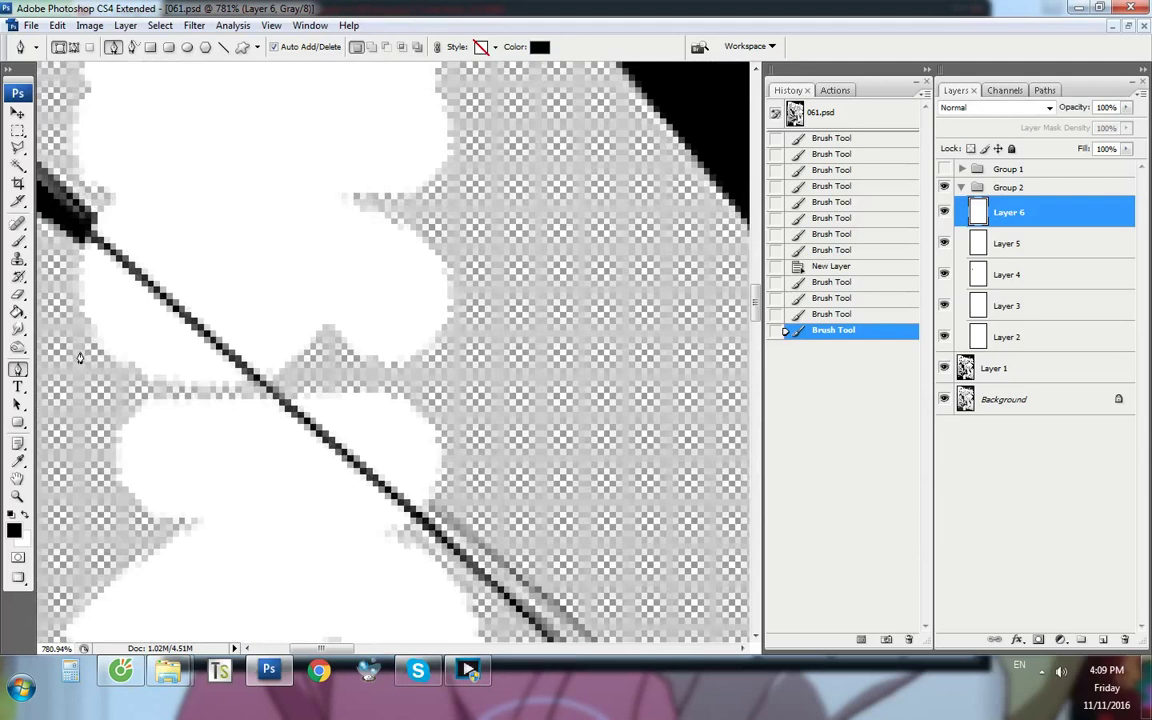
{"action": "key", "text": "7"}
{"action": "key", "text": "6"}
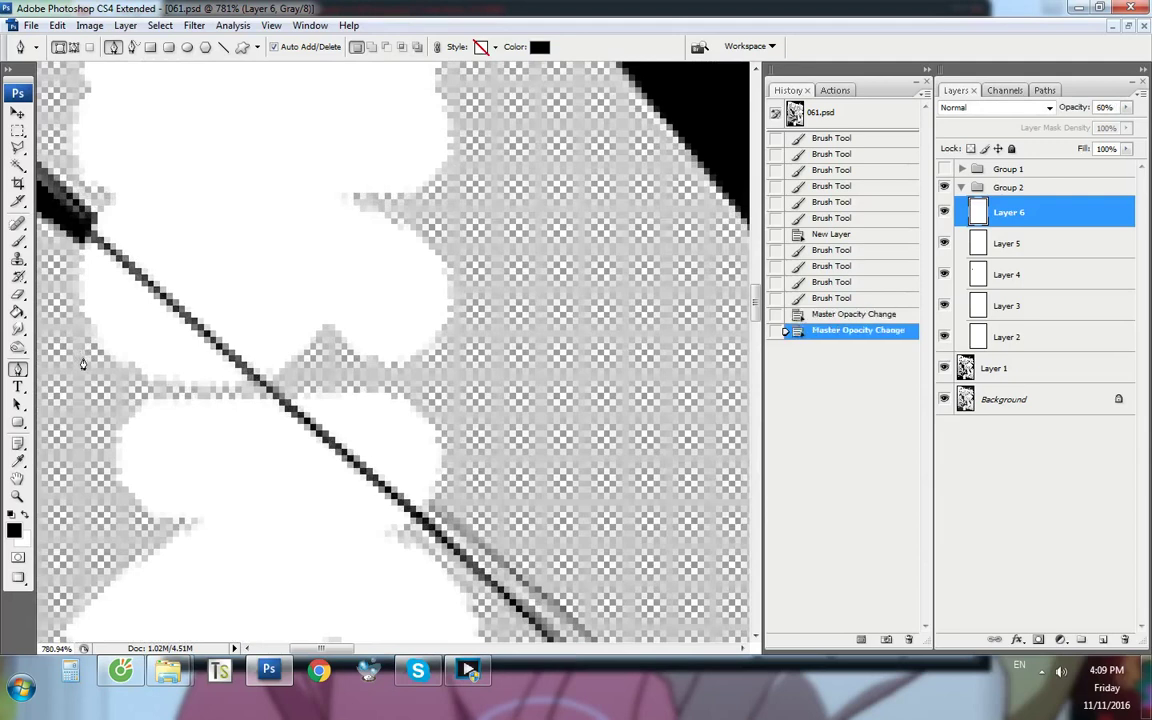
{"action": "key", "text": "ctrl+alt+0"}
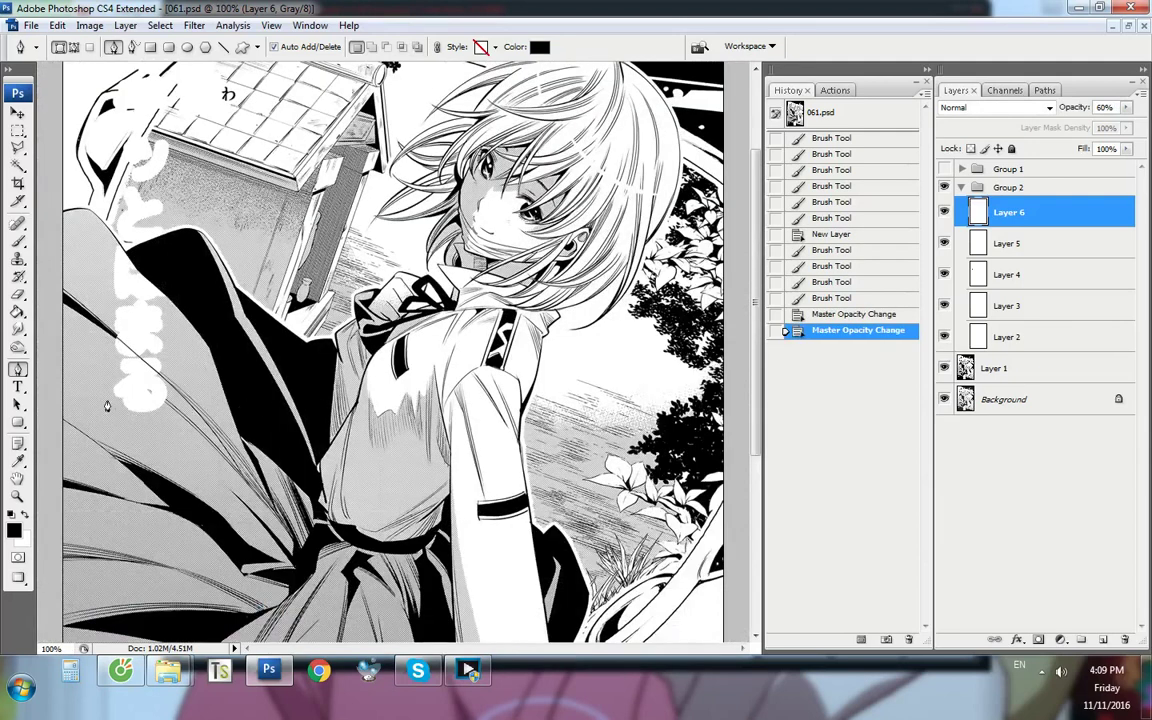
Draw a two-point Pen path from the intact thin grey line beside the dark one back to the redrawn line
{"action": "scroll", "coordinate": [127, 405], "scroll_direction": "up", "scroll_amount": 6}
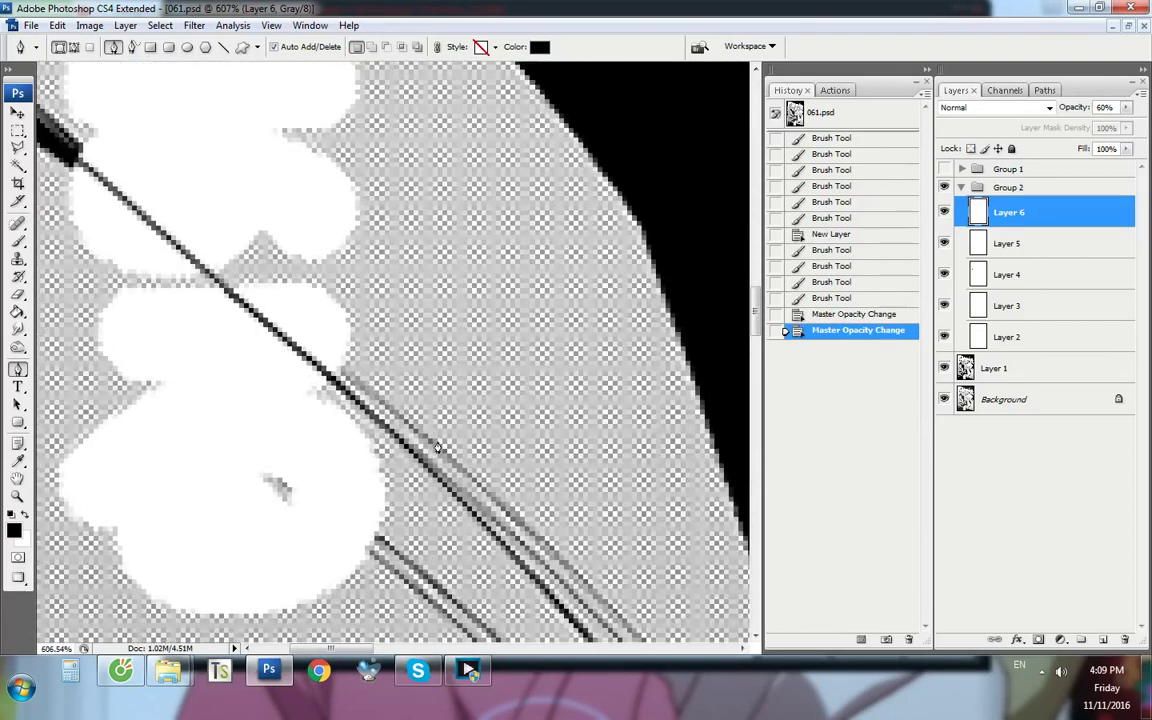
{"action": "left_click", "coordinate": [437, 447]}
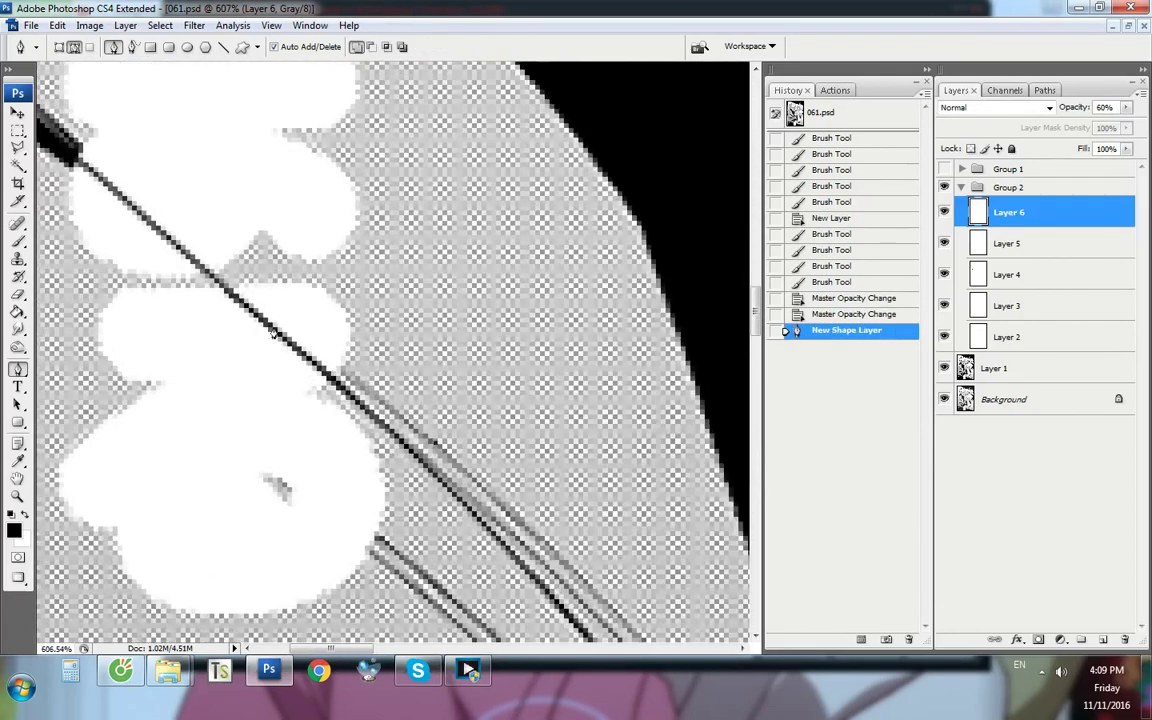
{"action": "left_click", "coordinate": [220, 280]}
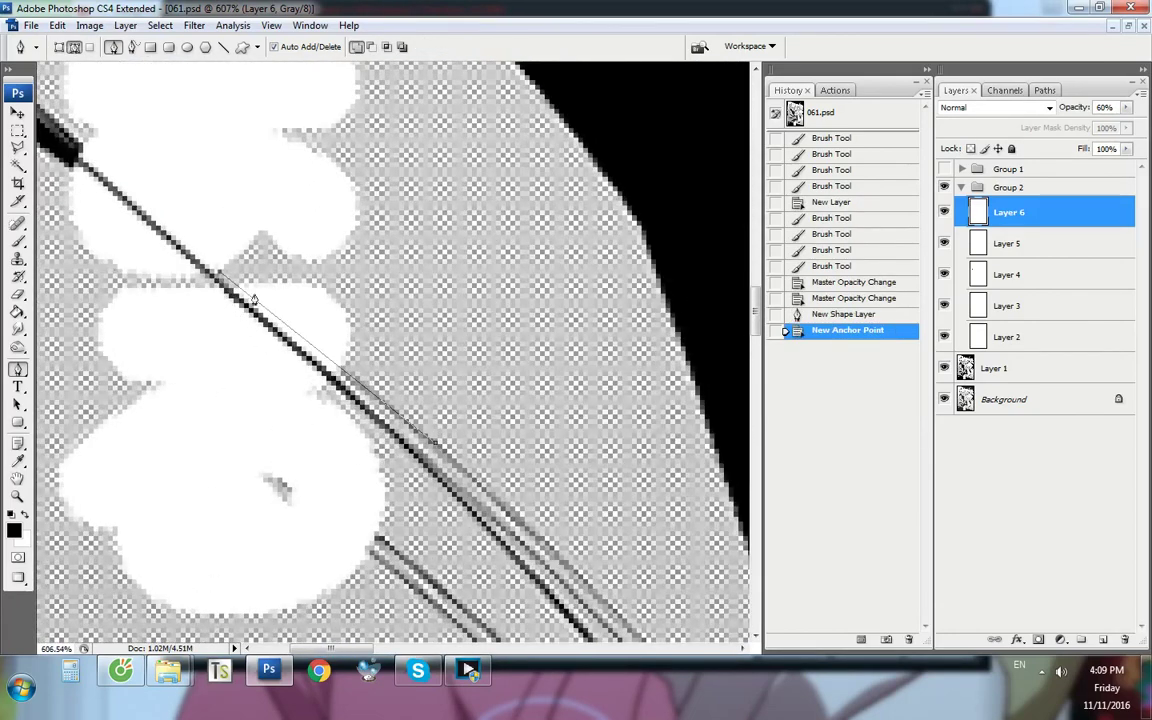
On a new layer, brush a thin black line along the path from near the redrawn line to the intact grey line
{"action": "key", "text": "ctrl+shift+alt+n"}
{"action": "key", "text": "b"}
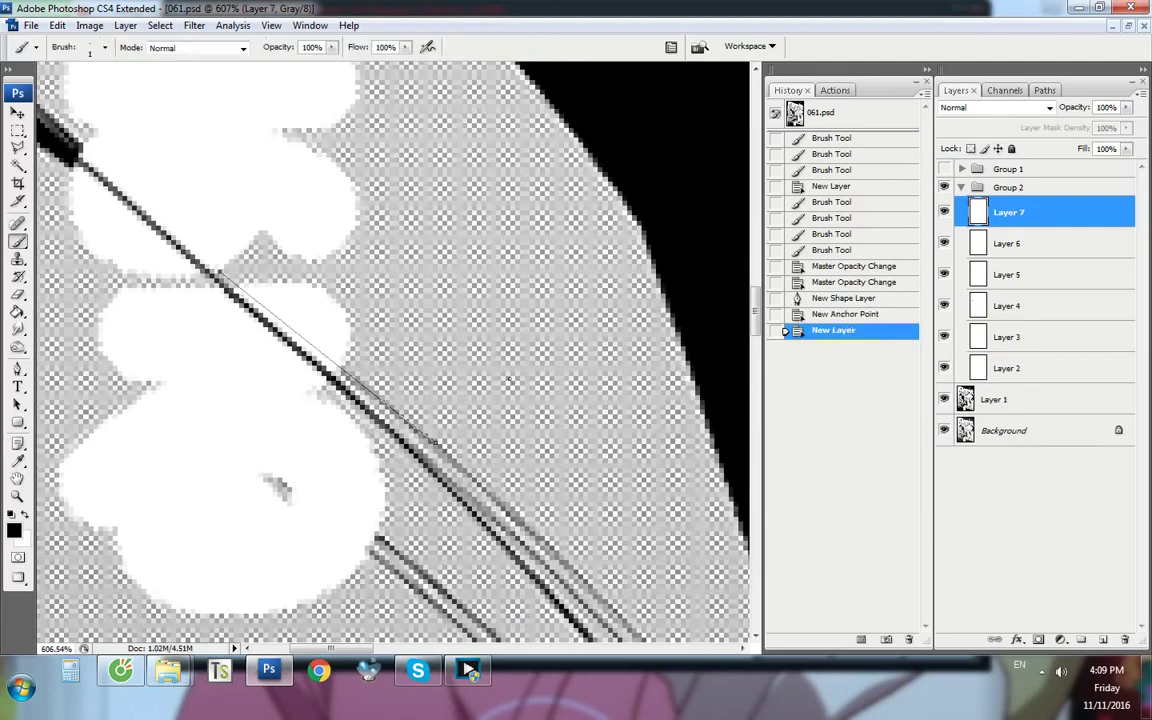
{"action": "scroll", "coordinate": [250, 270], "scroll_direction": "up", "scroll_amount": 4}
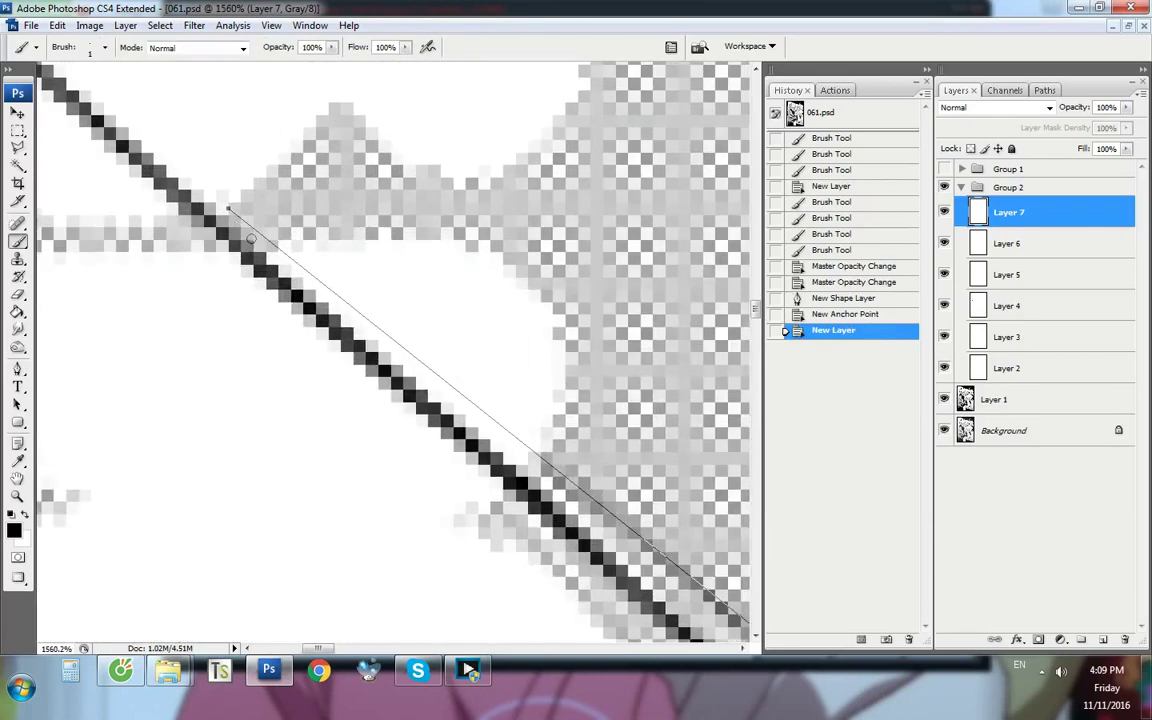
{"action": "left_click", "coordinate": [282, 256]}
{"action": "key", "text": "Return"}
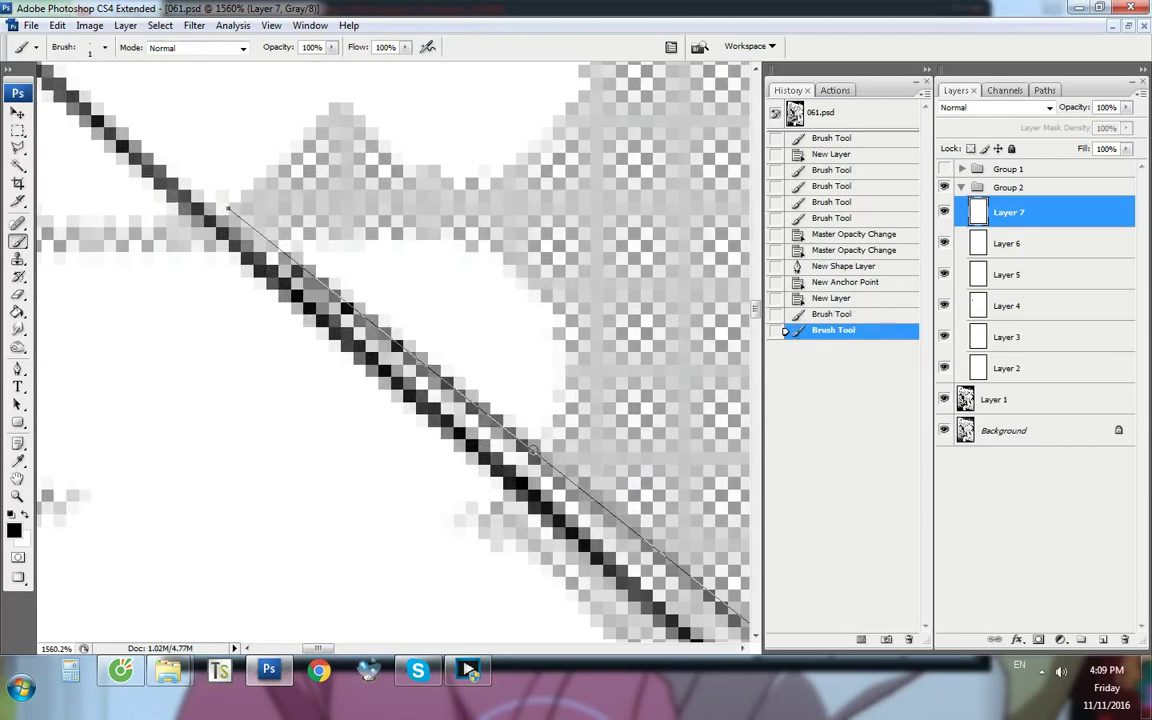
{"action": "scroll", "coordinate": [395, 325], "scroll_direction": "down", "scroll_amount": 1}
{"action": "key", "text": "p"}
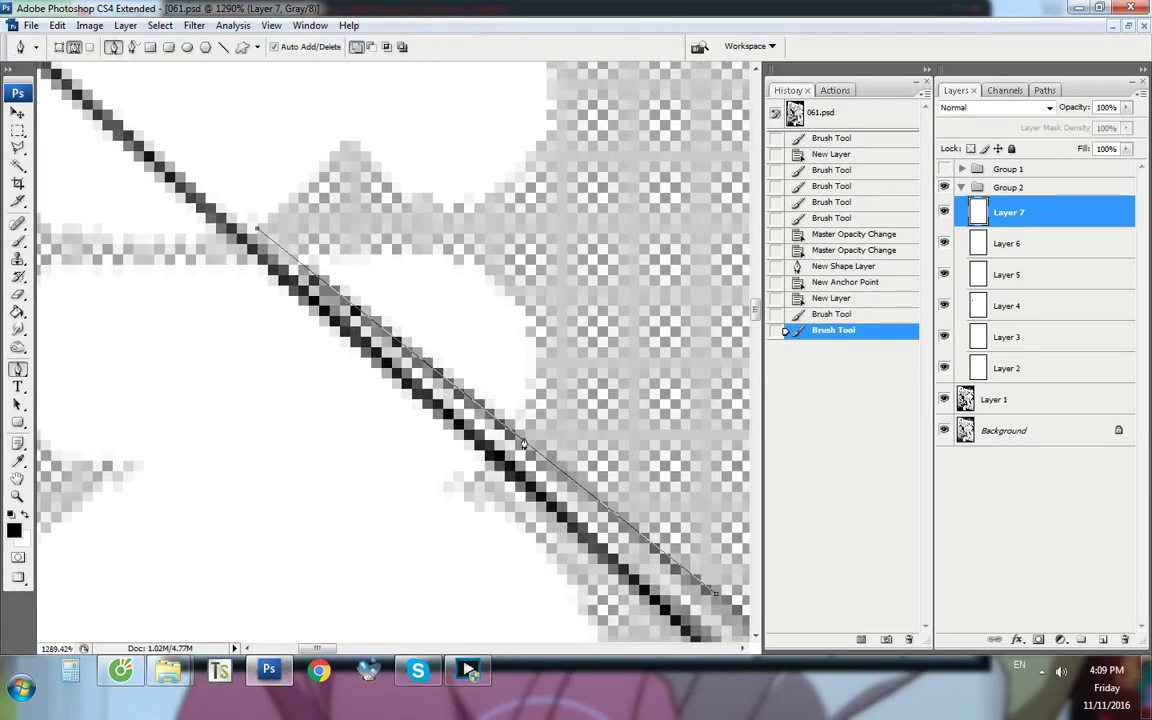
Outline the gap between the dark and thin lines with the Pen tool, clear that area on Layer 7 as a selection, and deselect
{"action": "left_click", "coordinate": [500, 449]}
{"action": "left_click", "coordinate": [307, 299]}
{"action": "left_click", "coordinate": [310, 286]}
{"action": "left_click", "coordinate": [283, 288]}
{"action": "left_click_drag", "start_coordinate": [281, 354], "coordinate": [290, 366]}
{"action": "left_click", "coordinate": [332, 419]}
{"action": "key", "text": "ctrl+Return"}
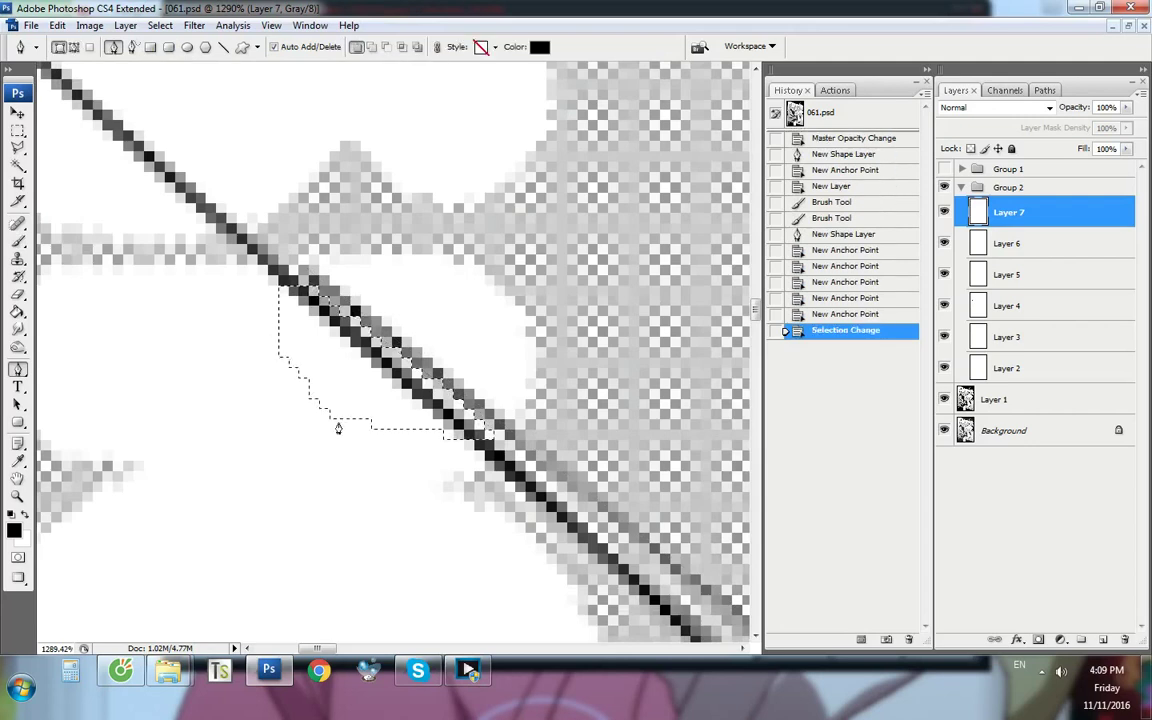
{"action": "key", "text": "Delete"}
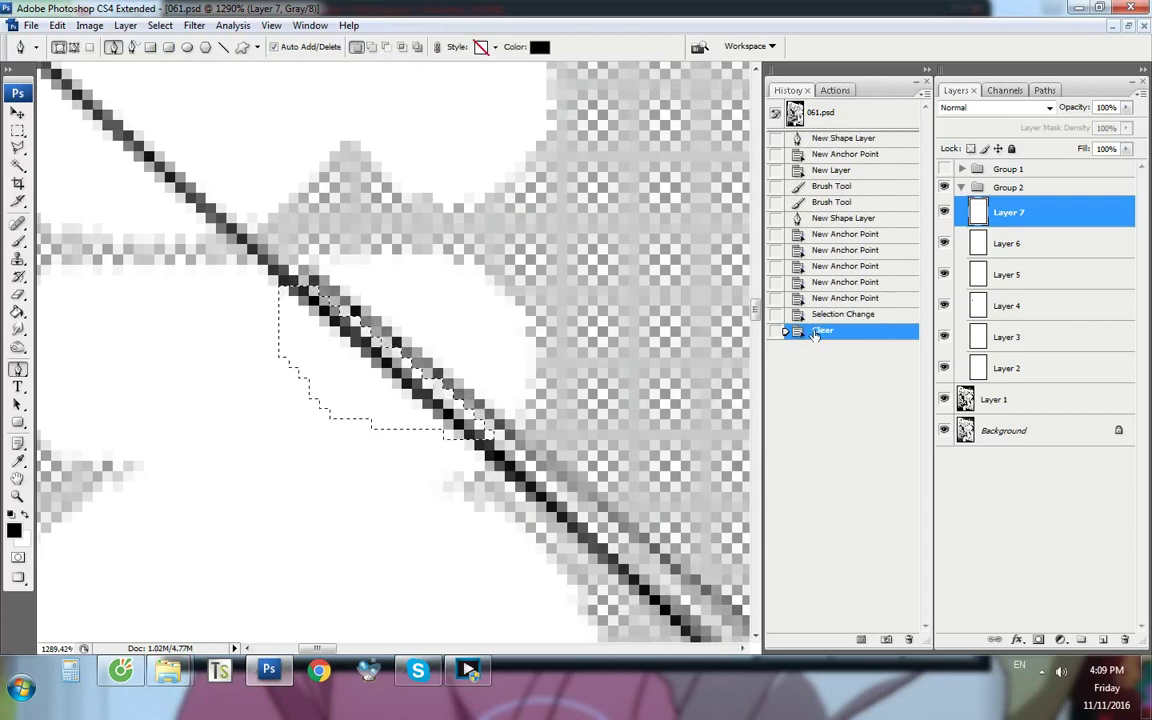
{"action": "key", "text": "Delete"}
{"action": "key", "text": "m"}
{"action": "key", "text": "ctrl+d"}
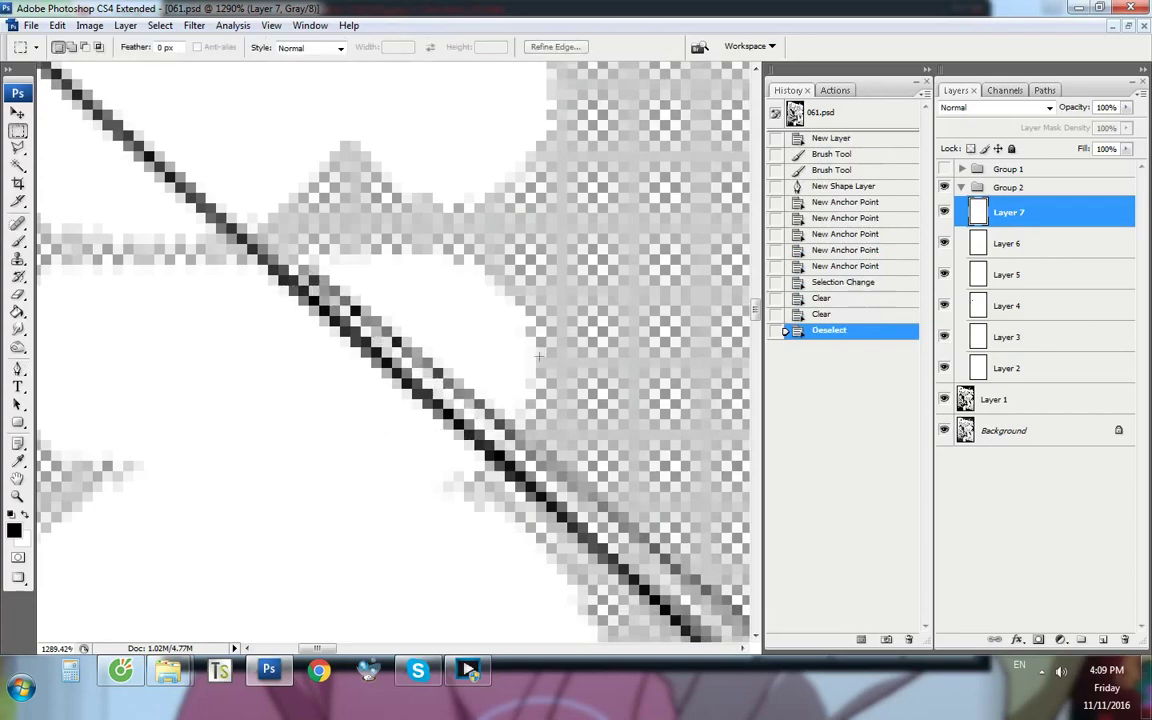
Check the repaired lines at 100% view and set Layer 7's opacity to 80%
{"action": "key", "text": "ctrl+alt+0"}
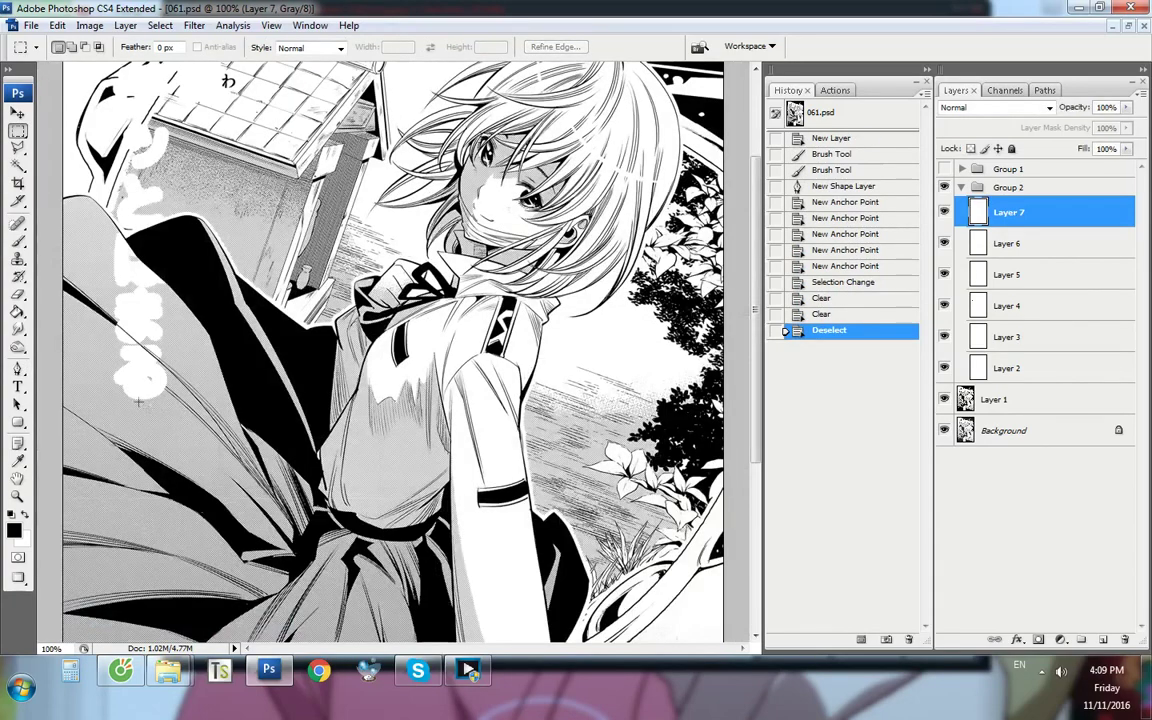
{"action": "scroll", "coordinate": [136, 368], "scroll_direction": "up", "scroll_amount": 8}
{"action": "scroll", "coordinate": [96, 348], "scroll_direction": "up", "scroll_amount": 2}
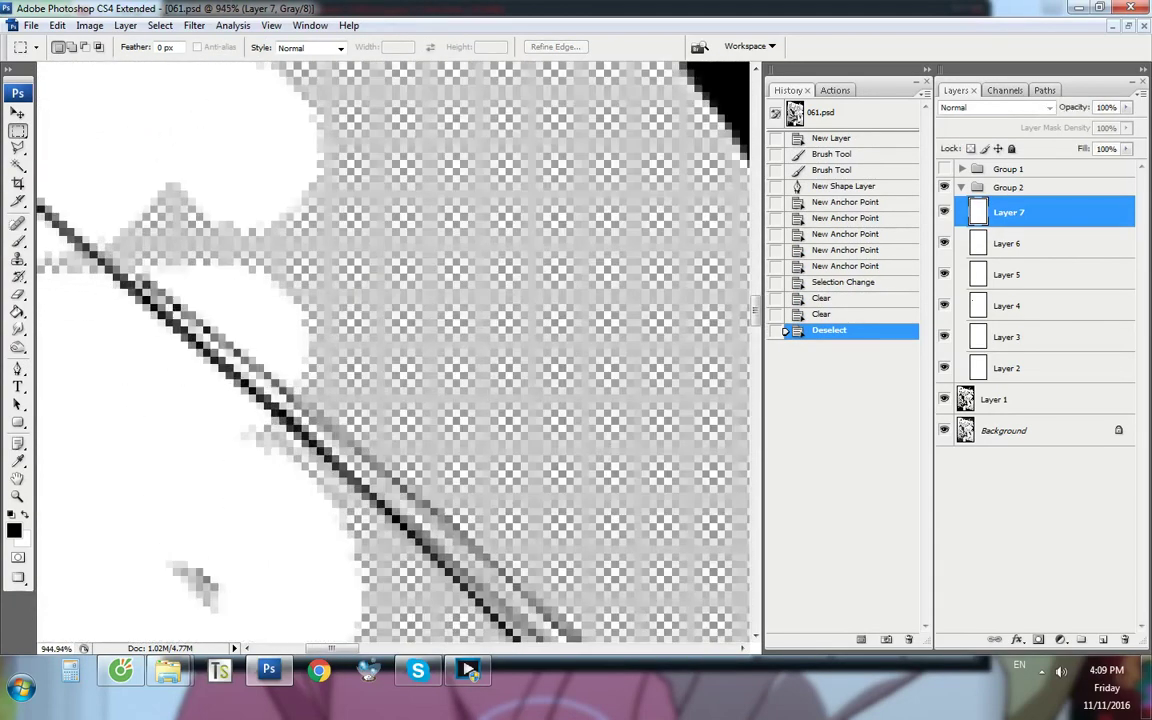
{"action": "key", "text": "8"}
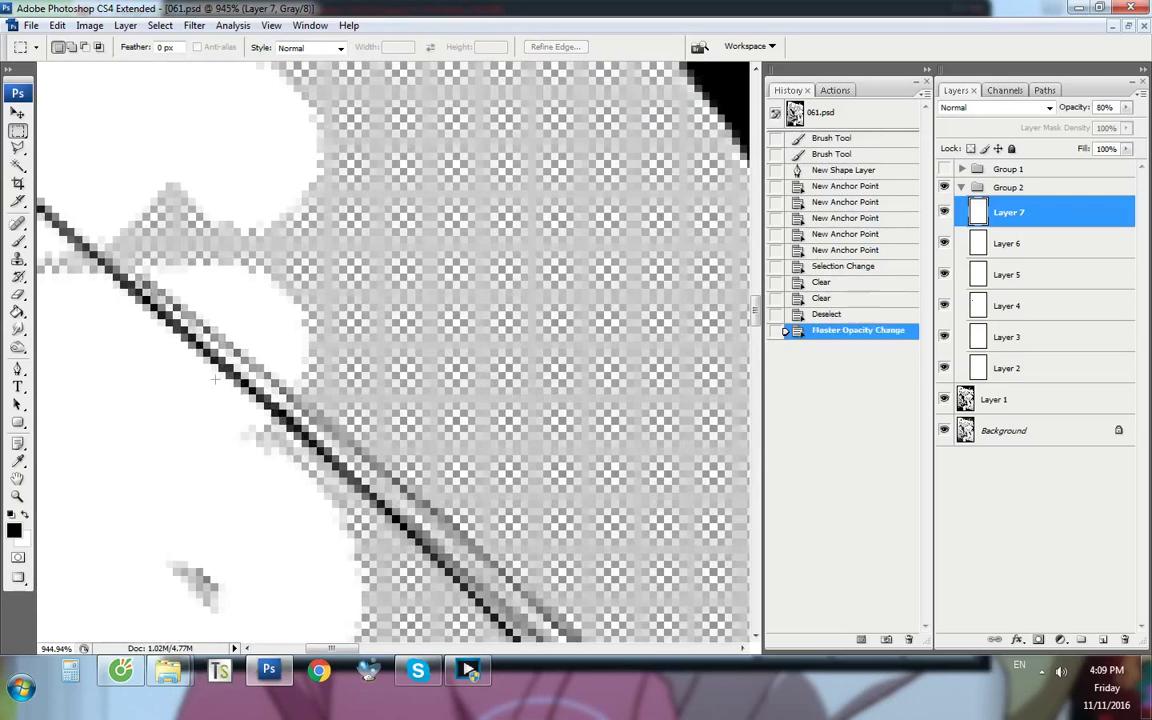
{"action": "scroll", "coordinate": [214, 379], "scroll_direction": "down", "scroll_amount": 10}
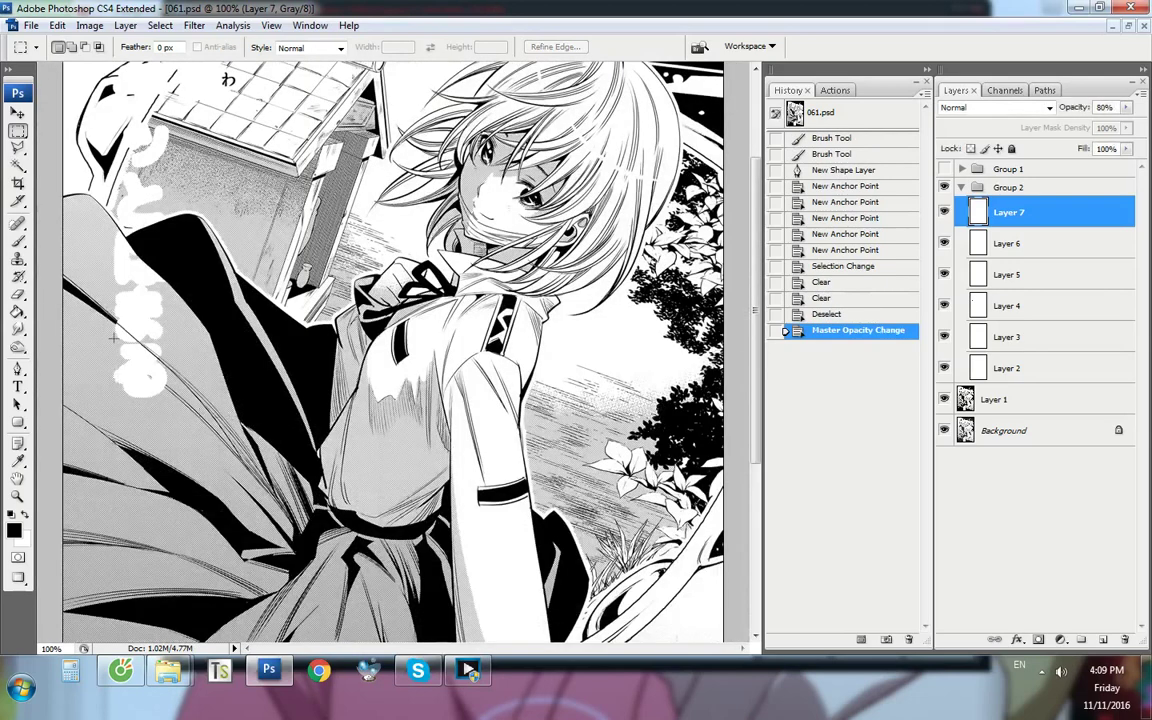
Draw a narrow wedge-shaped Pen path from the black fold's cut-off tip along the redrawn line and back, adding an anchor to curve its upper edge
{"action": "key", "text": "p"}
{"action": "scroll", "coordinate": [126, 369], "scroll_direction": "up", "scroll_amount": 10}
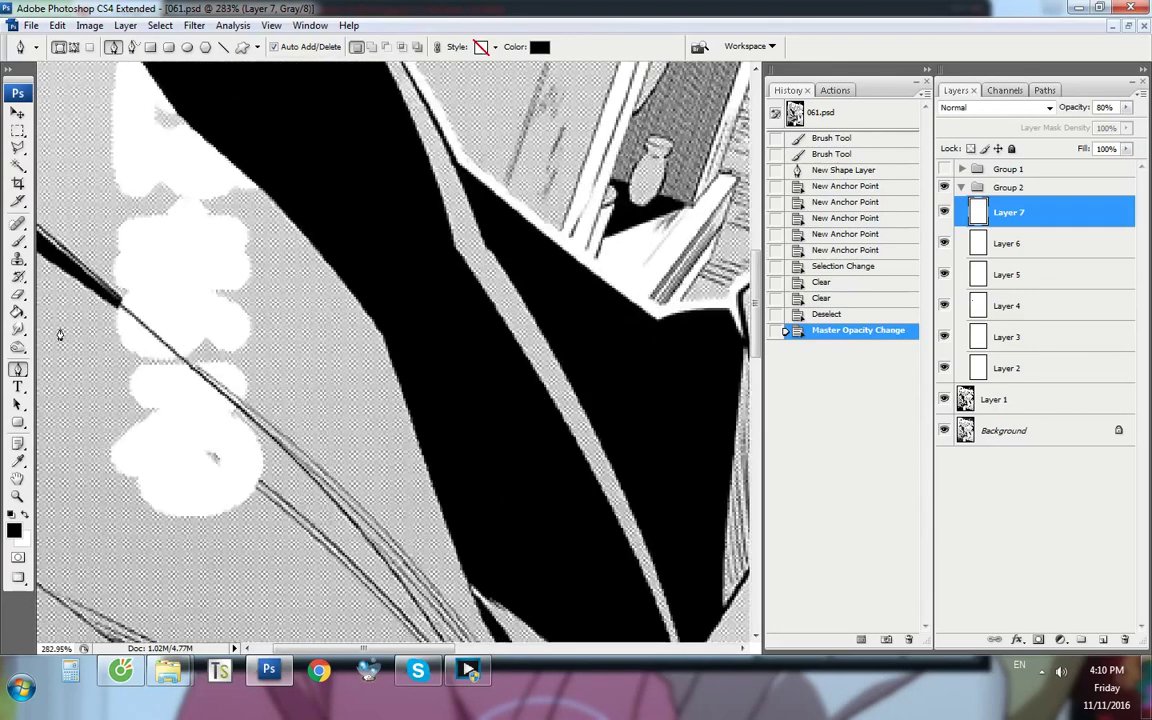
{"action": "left_click", "coordinate": [159, 292]}
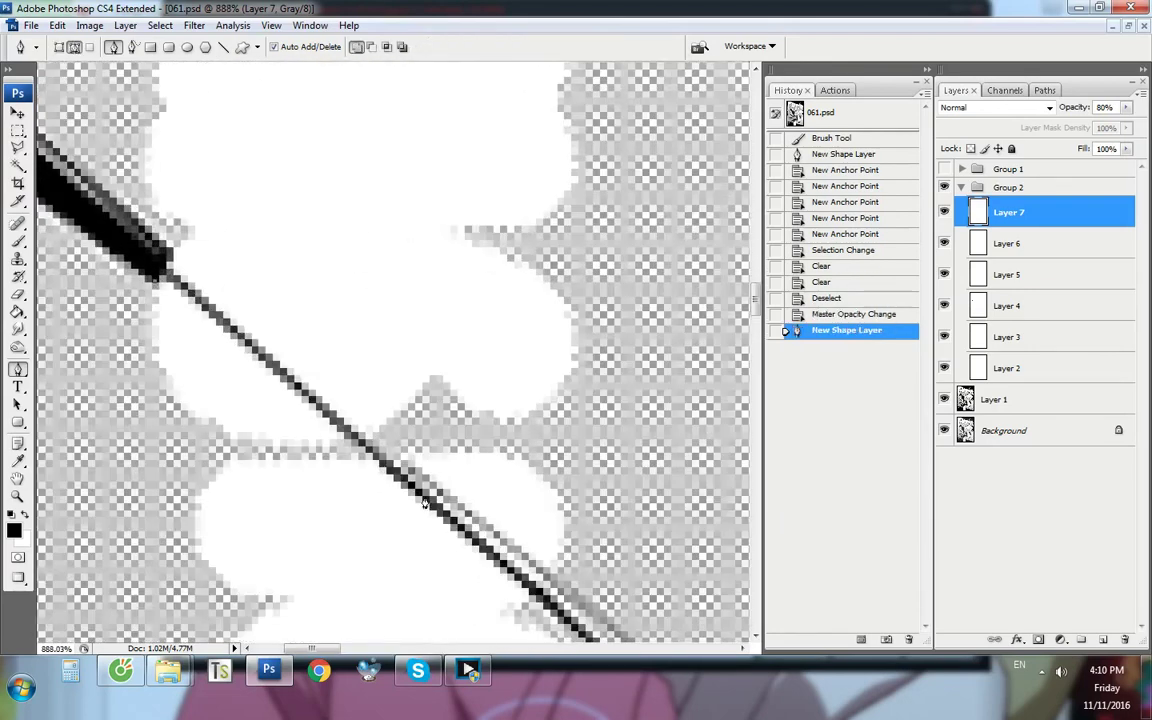
{"action": "left_click", "coordinate": [289, 375]}
{"action": "left_click", "coordinate": [153, 234]}
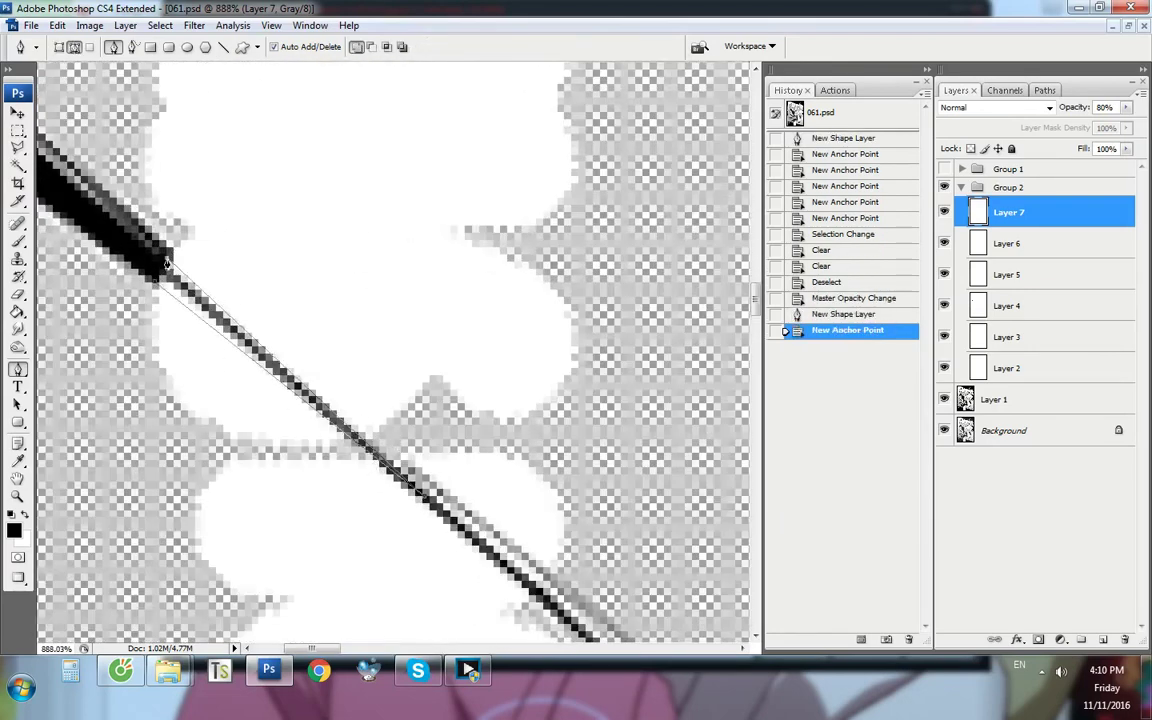
{"action": "left_click", "coordinate": [257, 336]}
{"action": "left_click_drag", "start_coordinate": [257, 336], "coordinate": [257, 340]}
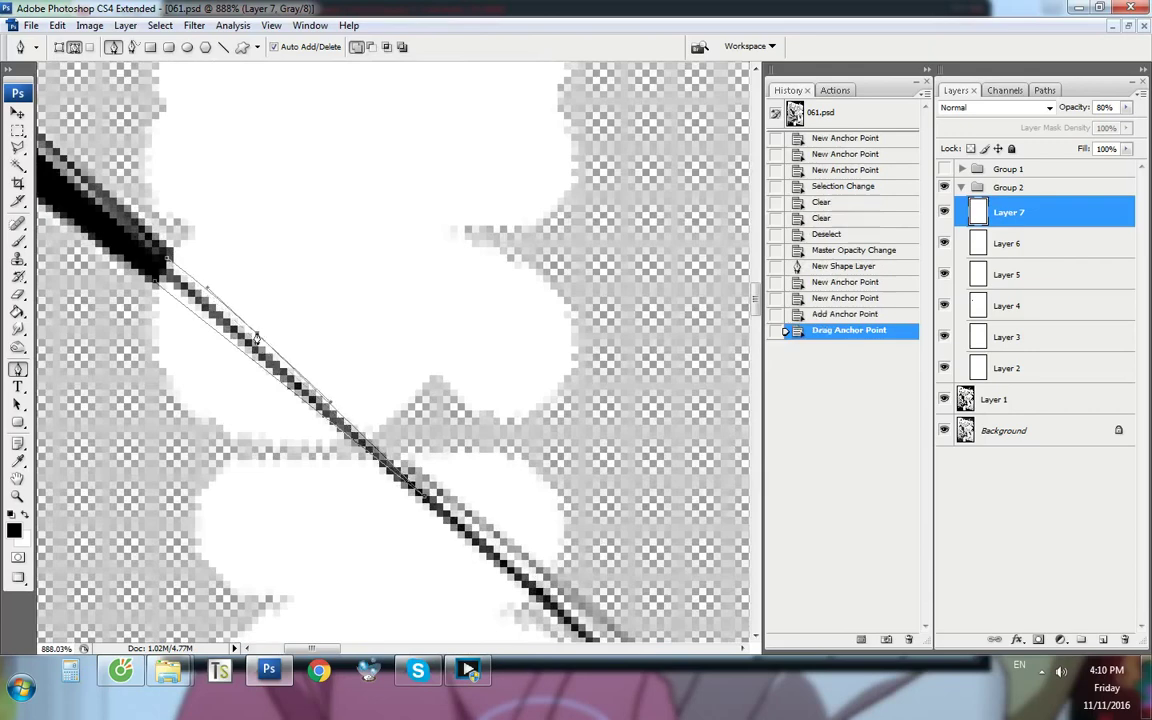
{"action": "left_click_drag", "start_coordinate": [167, 262], "coordinate": [167, 304]}
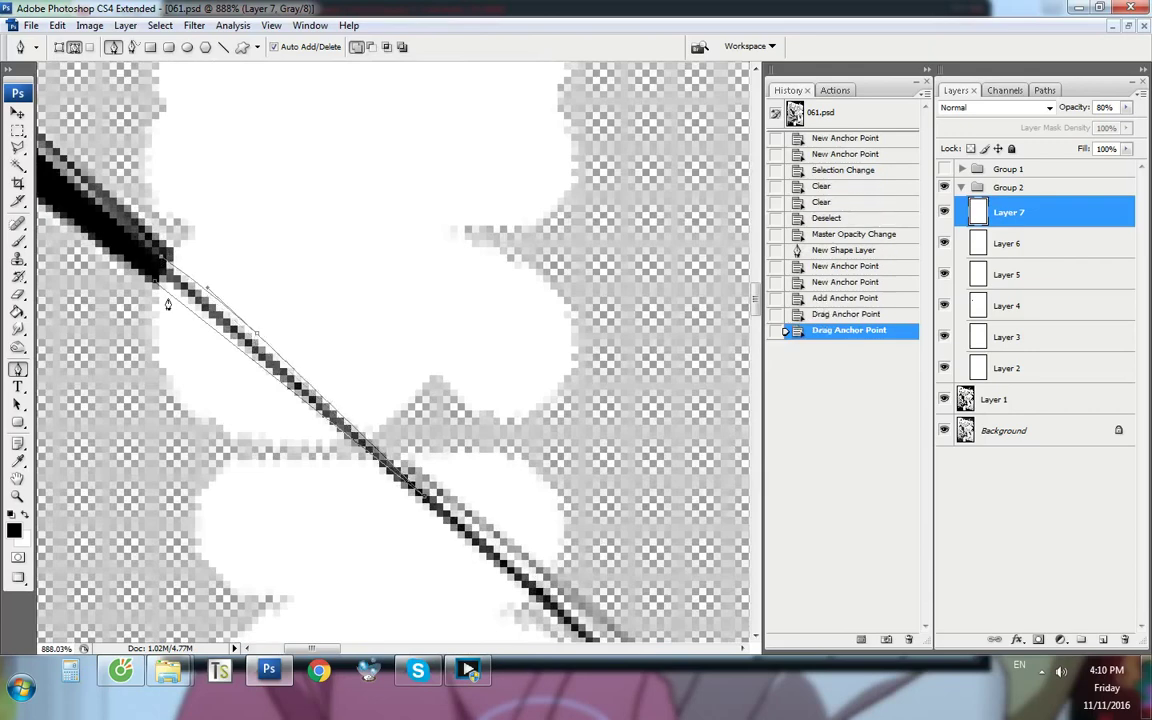
{"action": "scroll", "coordinate": [308, 321], "scroll_direction": "down", "scroll_amount": 4}
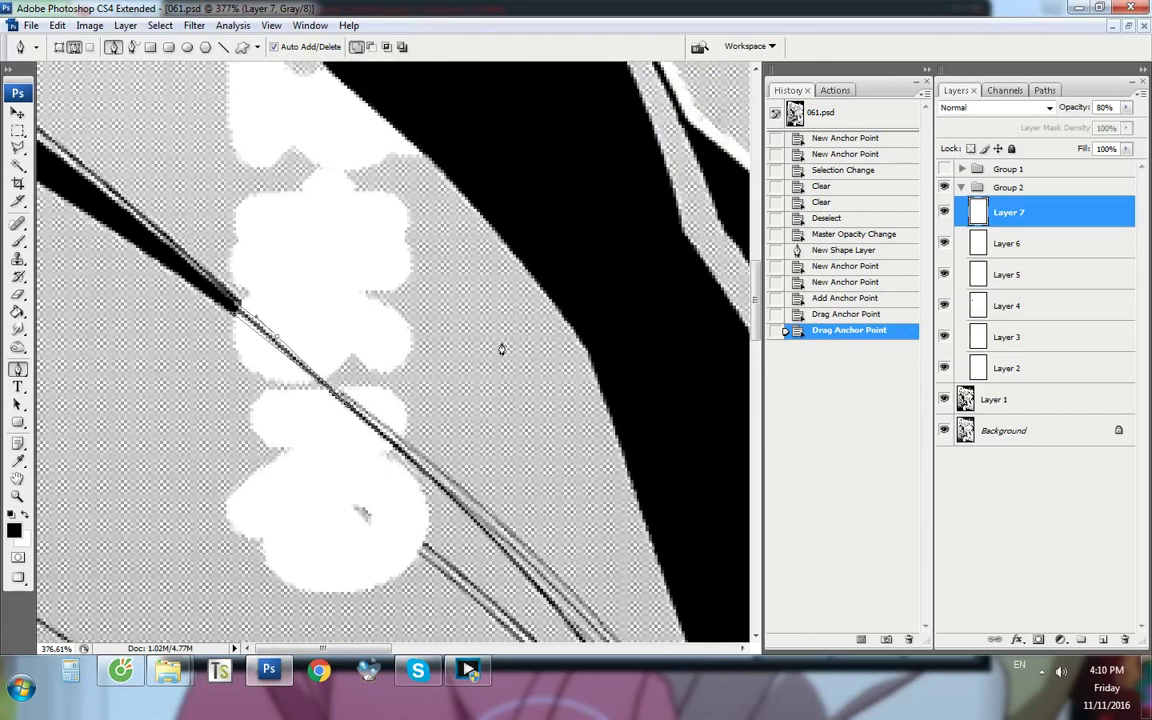
Add a new layer and fill the wedge path with black using the "fill black 2" action
{"action": "key", "text": "ctrl+shift+alt+n"}
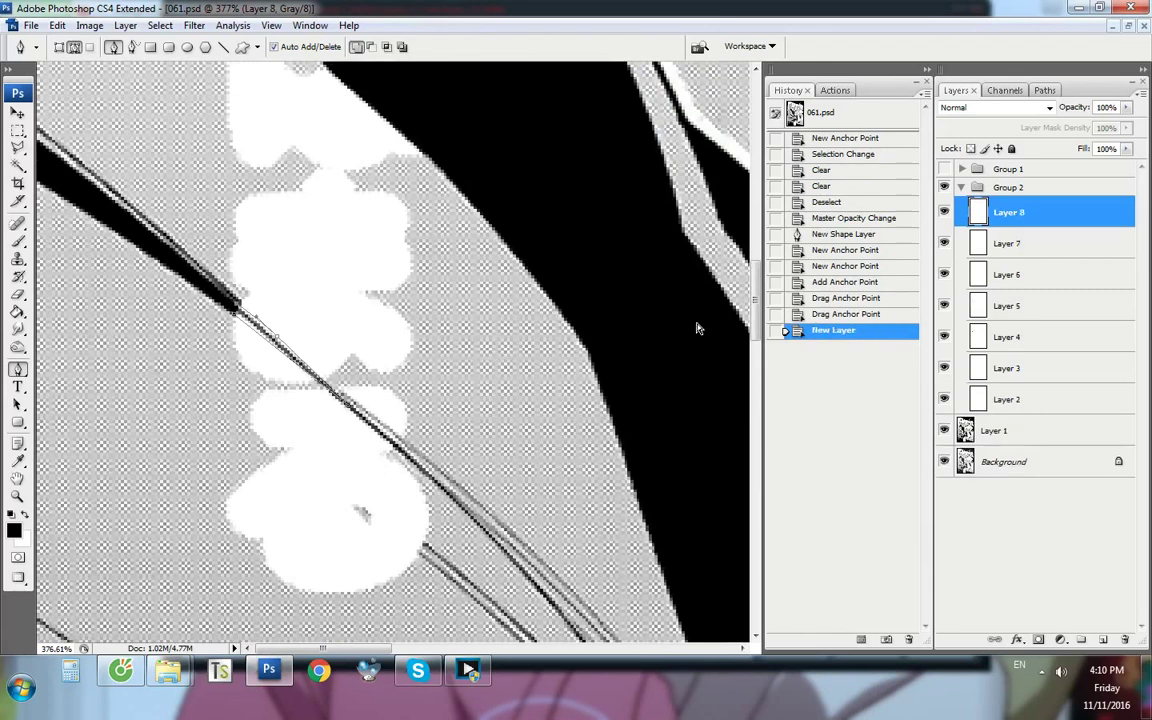
{"action": "left_click", "coordinate": [833, 90]}
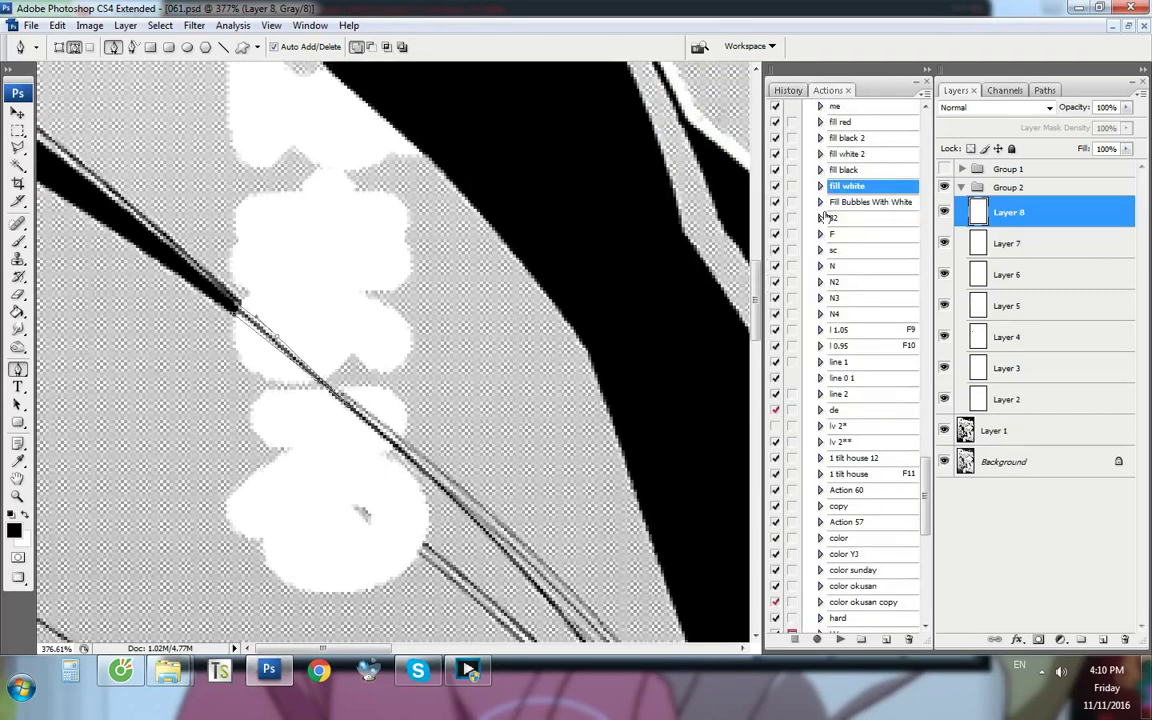
{"action": "left_click", "coordinate": [866, 139]}
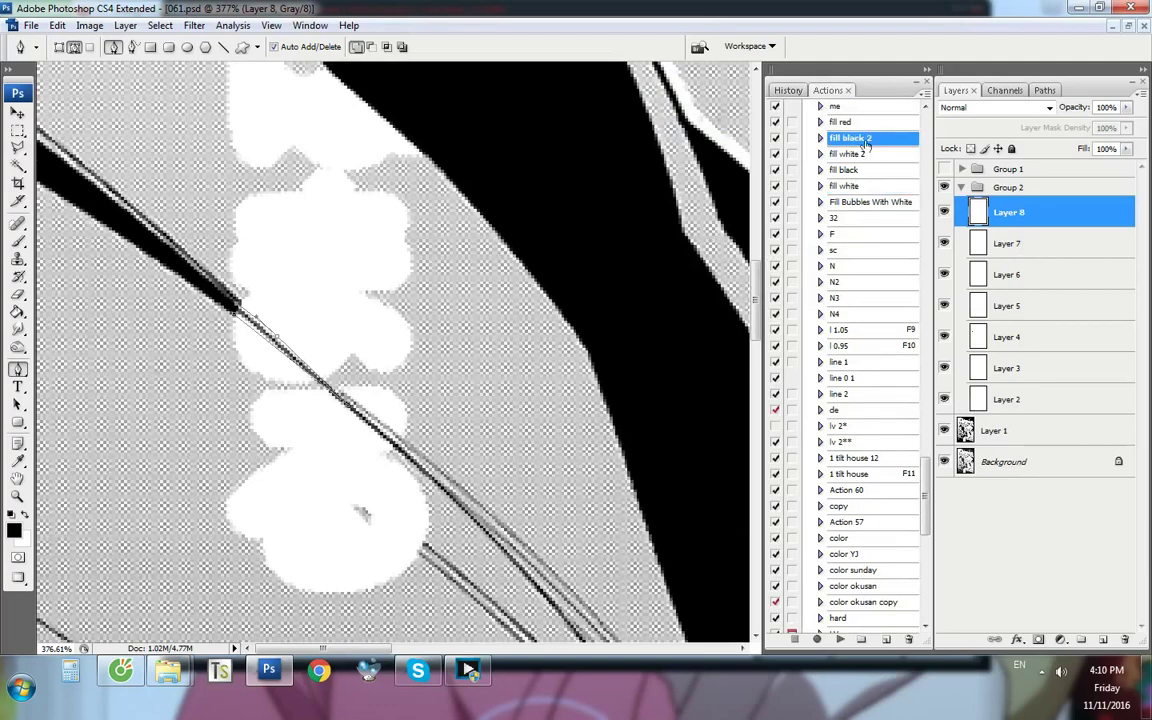
Trace the black wedge's upper edge with Pen paths and brush a thin black line along it on a new layer
{"action": "scroll", "coordinate": [194, 298], "scroll_direction": "up", "scroll_amount": 5}
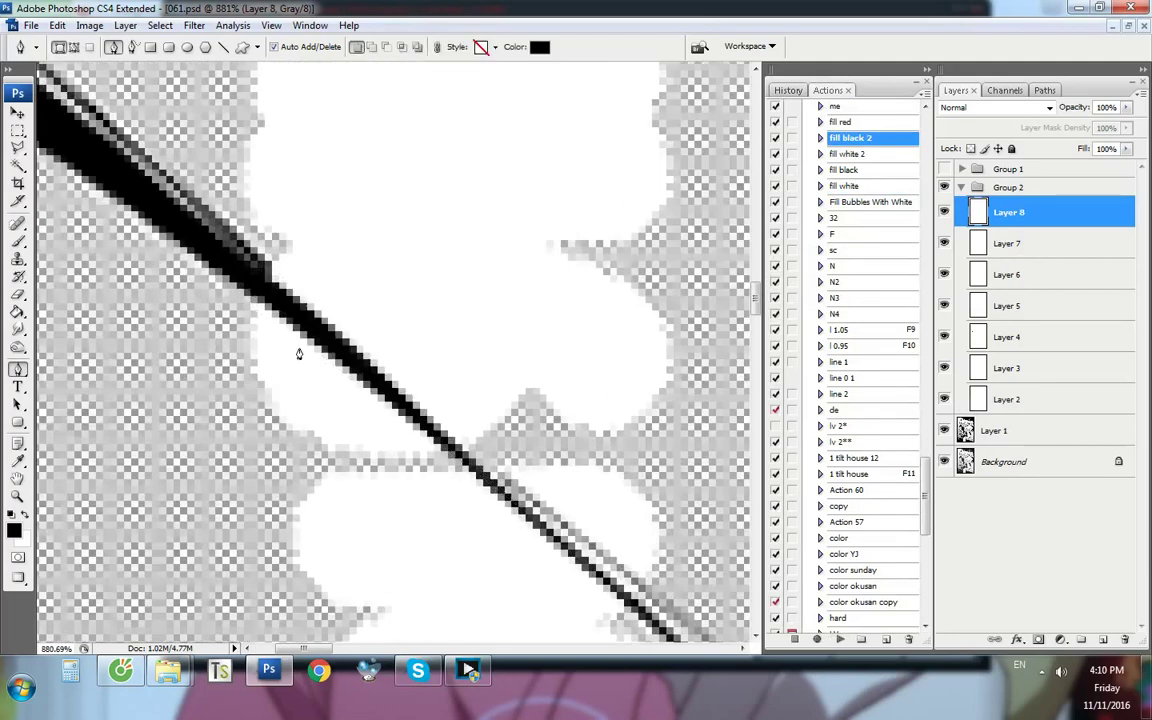
{"action": "scroll", "coordinate": [259, 286], "scroll_direction": "up", "scroll_amount": 1}
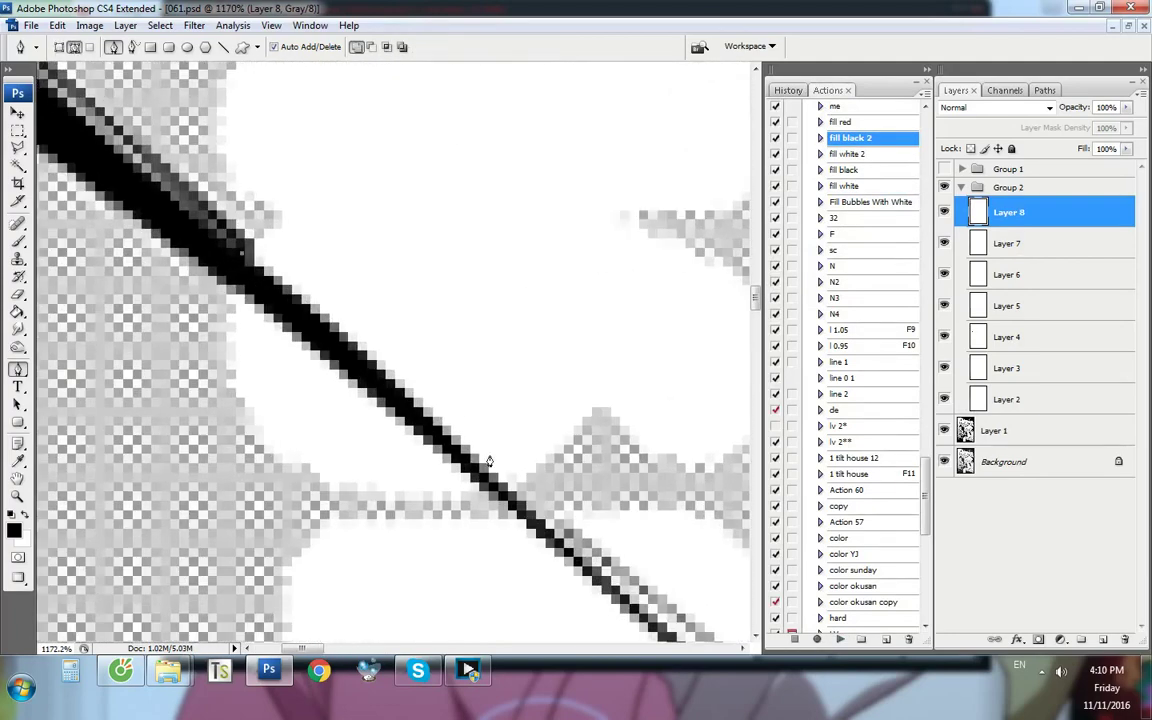
{"action": "left_click_drag", "start_coordinate": [242, 253], "coordinate": [201, 244]}
{"action": "key", "text": "F2"}
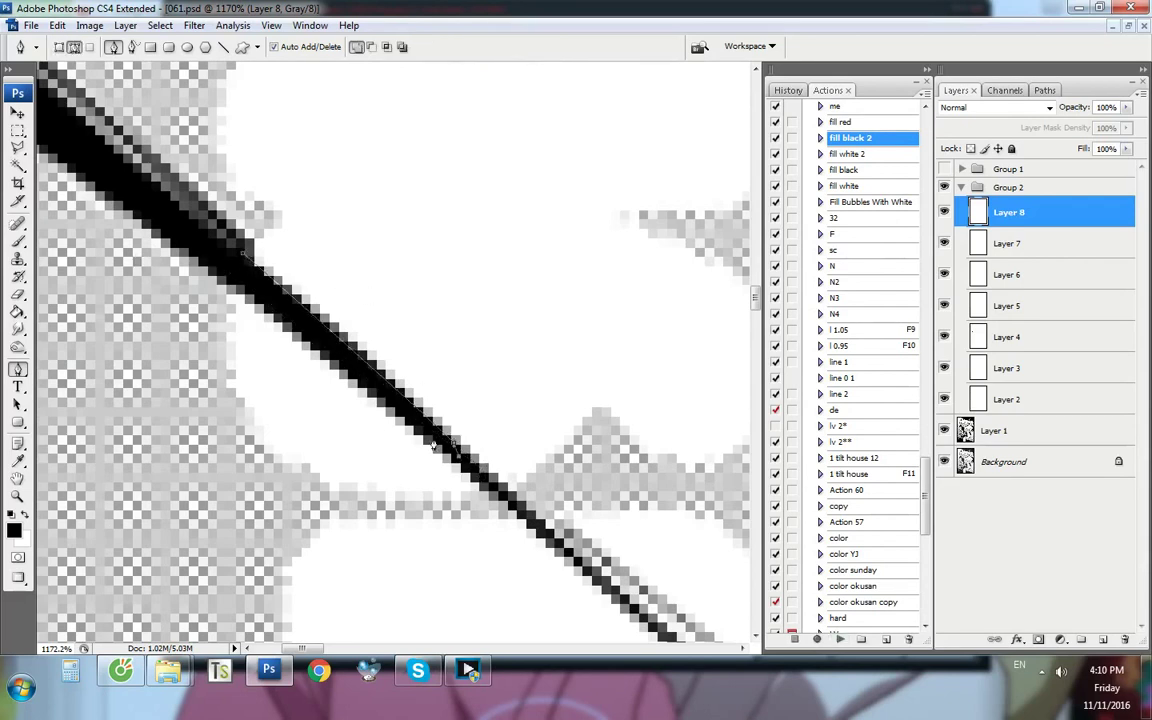
{"action": "scroll", "coordinate": [316, 306], "scroll_direction": "down", "scroll_amount": 8}
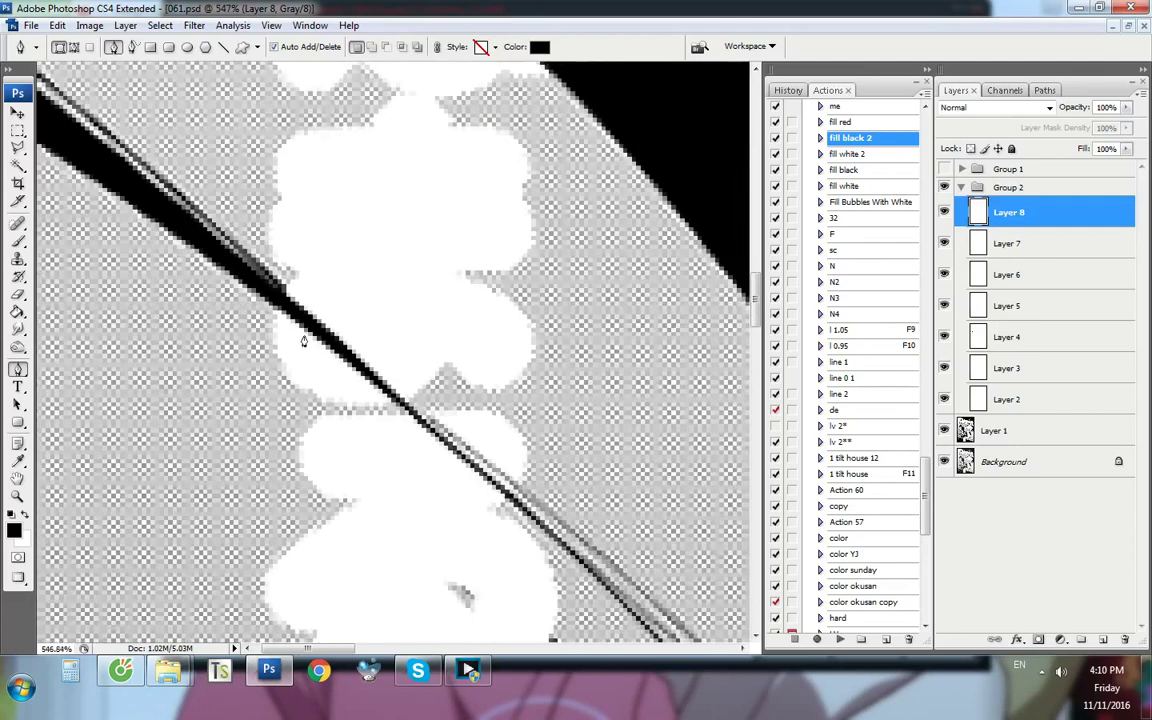
{"action": "scroll", "coordinate": [284, 290], "scroll_direction": "up", "scroll_amount": 7}
{"action": "left_click", "coordinate": [283, 289]}
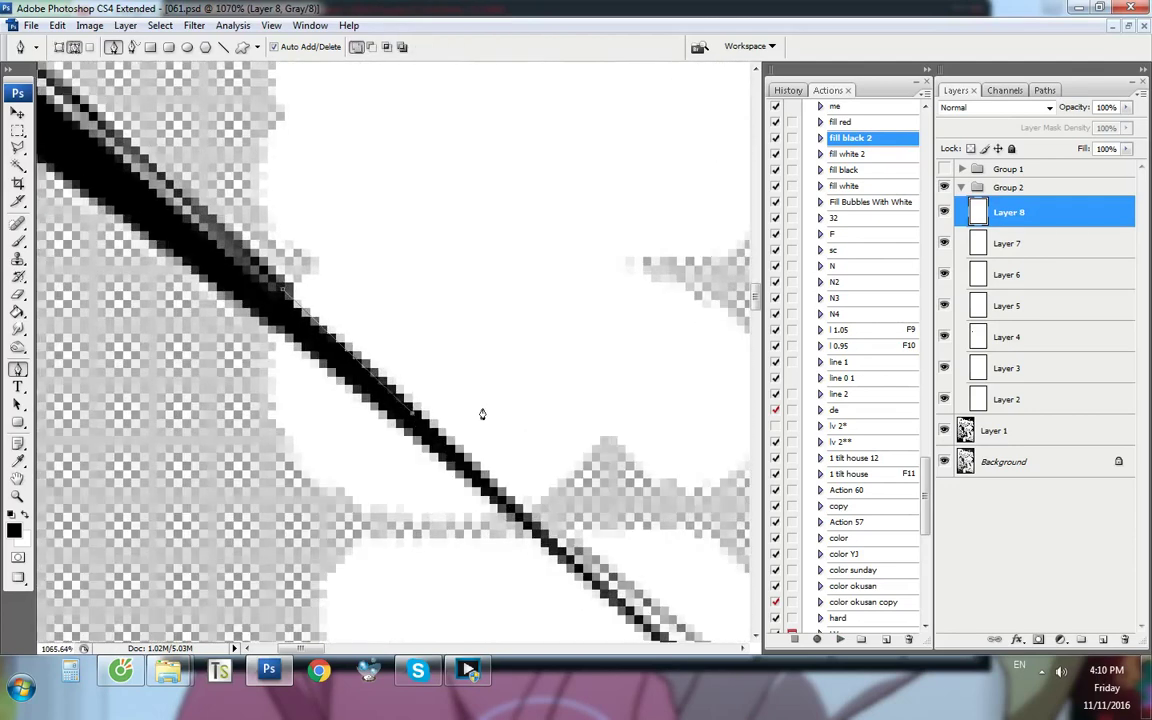
{"action": "key", "text": "ctrl+shift+alt+n"}
{"action": "key", "text": "b"}
{"action": "scroll", "coordinate": [490, 410], "scroll_direction": "up", "scroll_amount": 2}
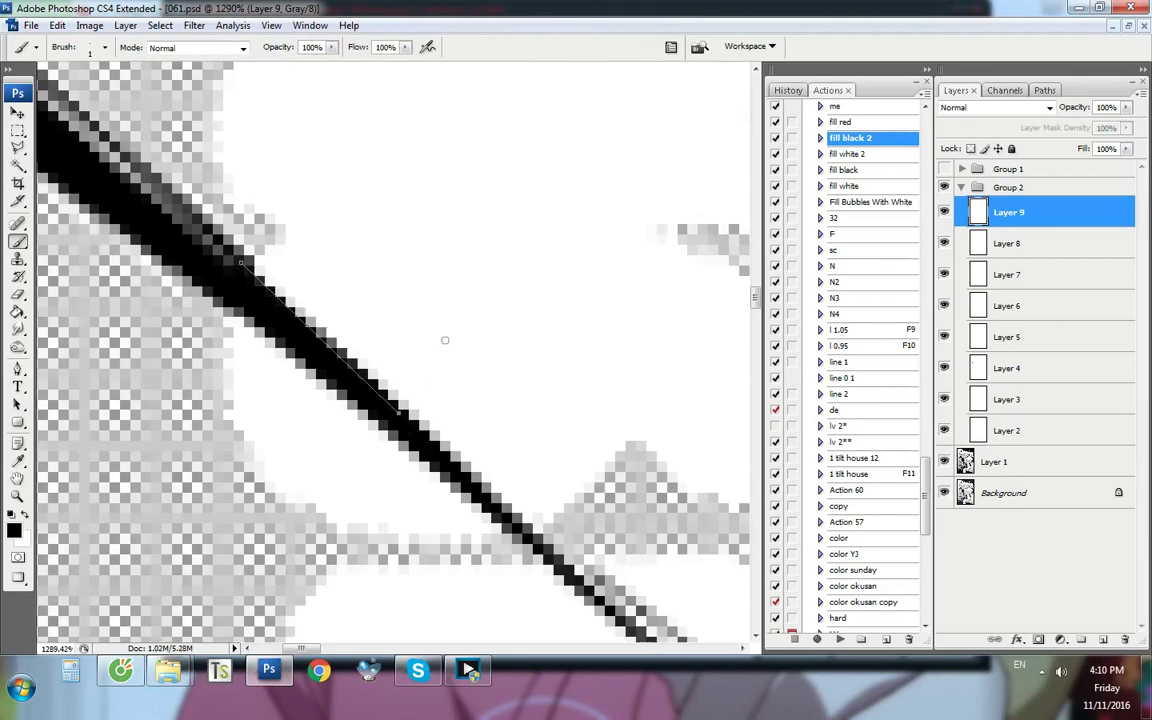
{"action": "key", "text": "p"}
Examine the extended black fold at 100% and close up, toggling Group 2's visibility to compare the page with and without the redraw
{"action": "key", "text": "ctrl+alt+0"}
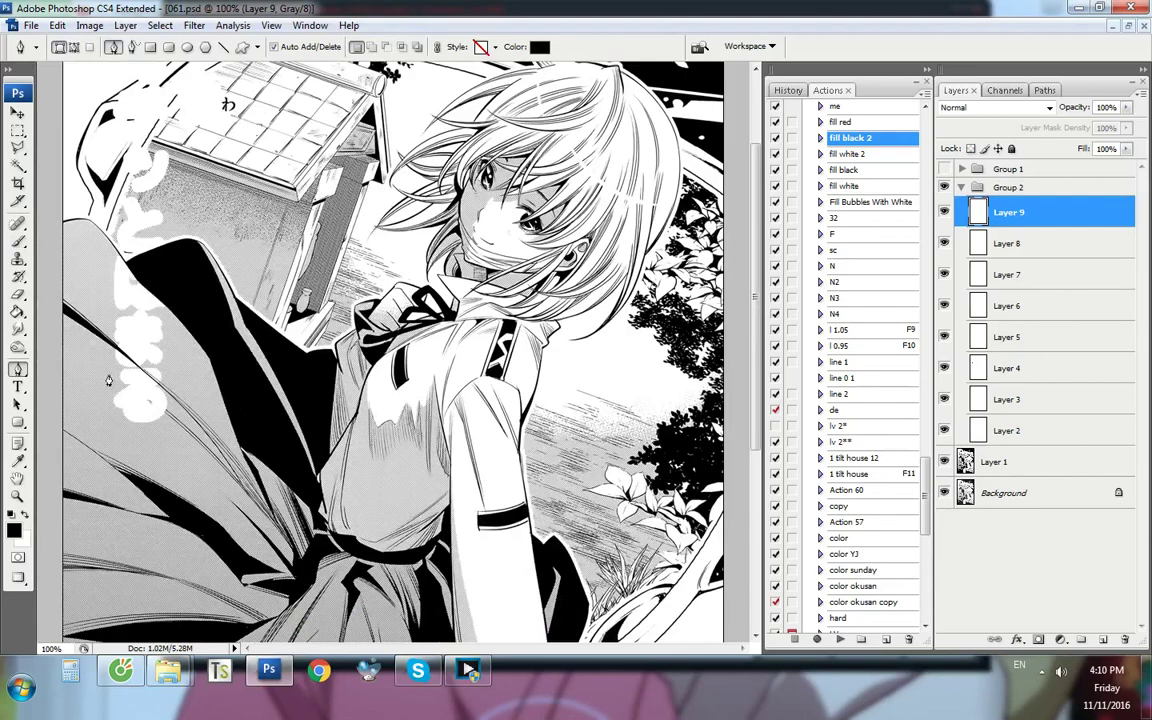
{"action": "scroll", "coordinate": [101, 350], "scroll_direction": "up", "scroll_amount": 14}
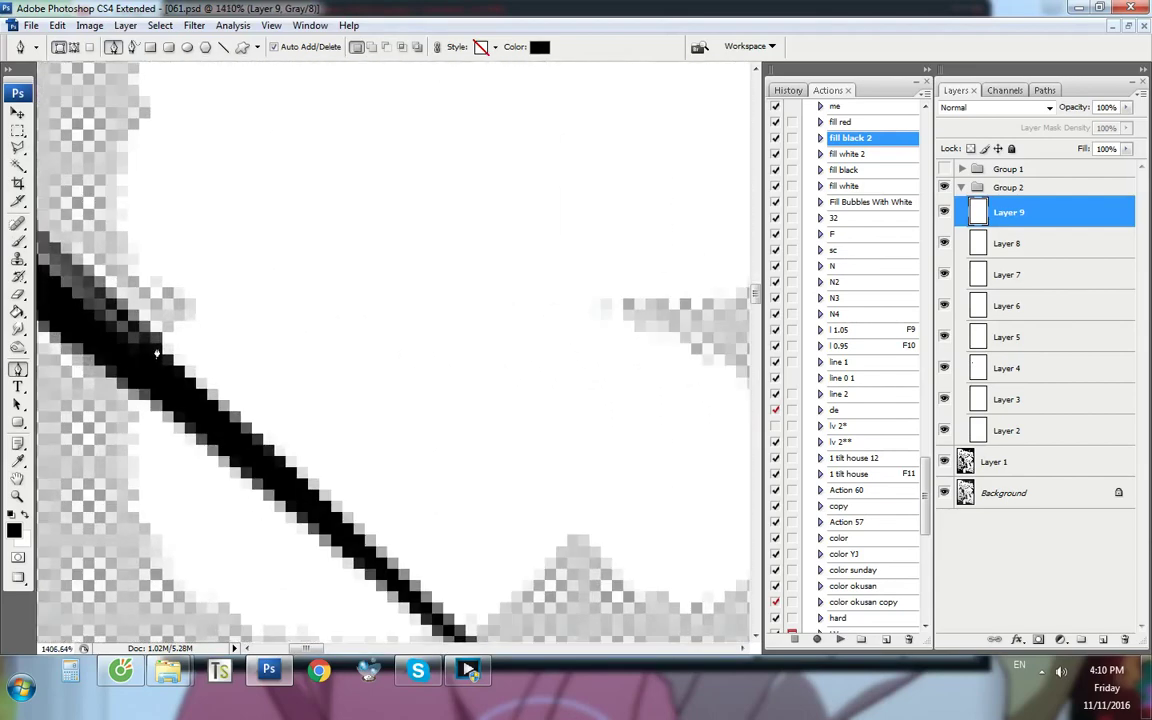
{"action": "scroll", "coordinate": [159, 352], "scroll_direction": "down", "scroll_amount": 12}
{"action": "scroll", "coordinate": [112, 358], "scroll_direction": "up", "scroll_amount": 12}
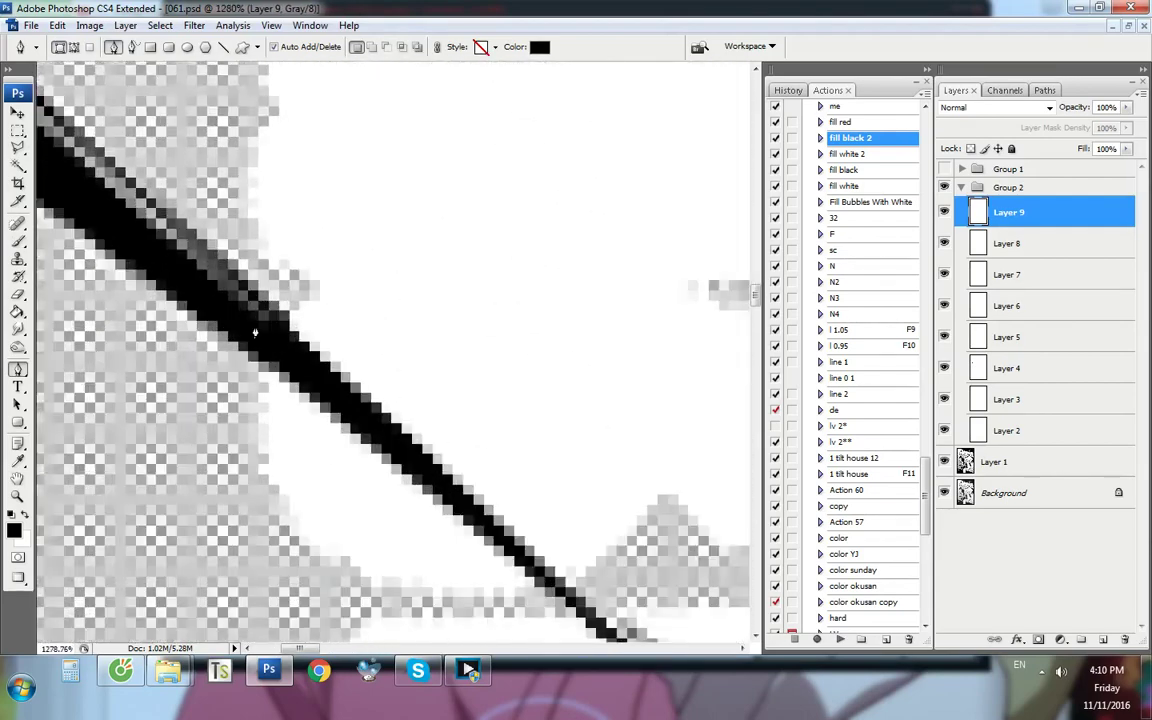
{"action": "left_click", "coordinate": [944, 189]}
{"action": "left_click", "coordinate": [944, 189]}
{"action": "left_click", "coordinate": [944, 189]}
{"action": "left_click", "coordinate": [944, 190]}
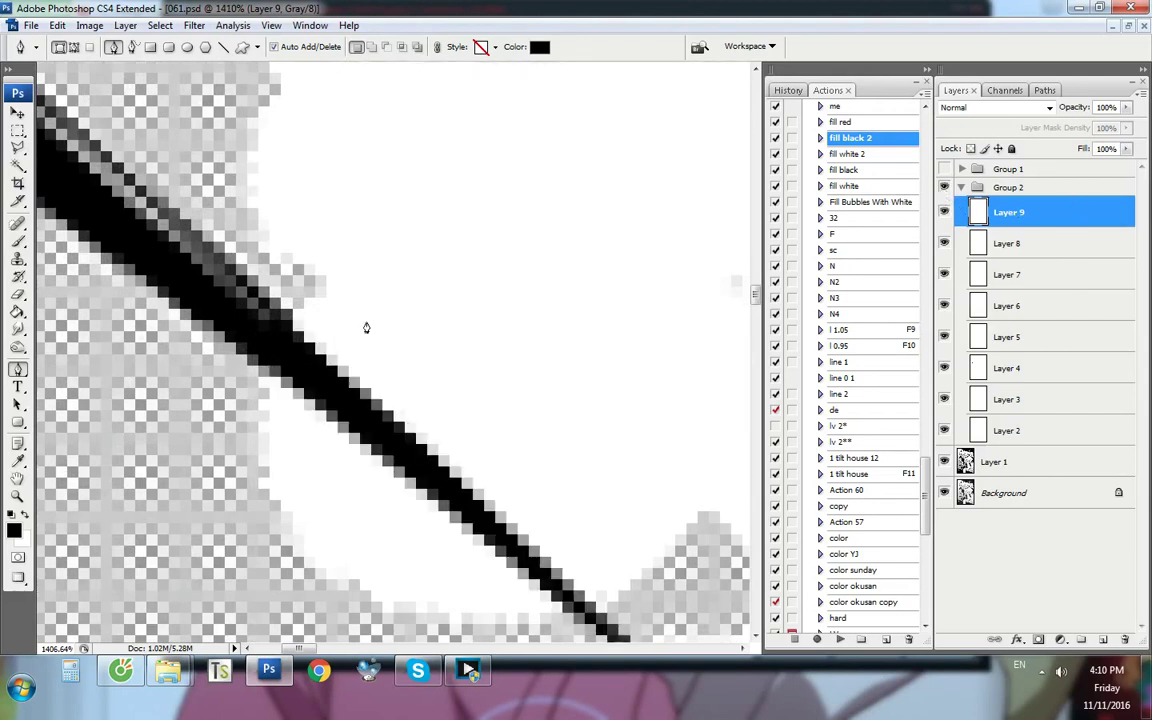
{"action": "key", "text": "ctrl+1"}
Switch to the Cốc Cốc browser and play "Itsuwaranai Kimi e [Romaji lyrics - English translation]" from the YouTube liked videos playlist
{"action": "left_click", "coordinate": [120, 670]}
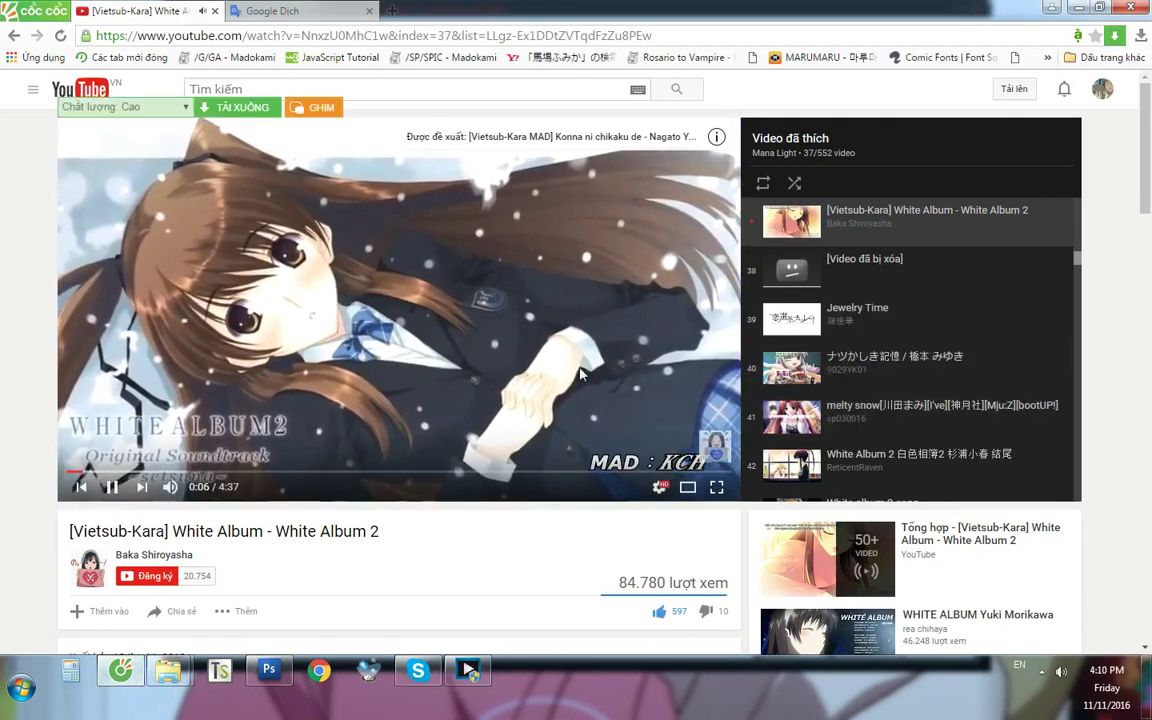
{"action": "scroll", "coordinate": [913, 314], "scroll_direction": "down", "scroll_amount": 3}
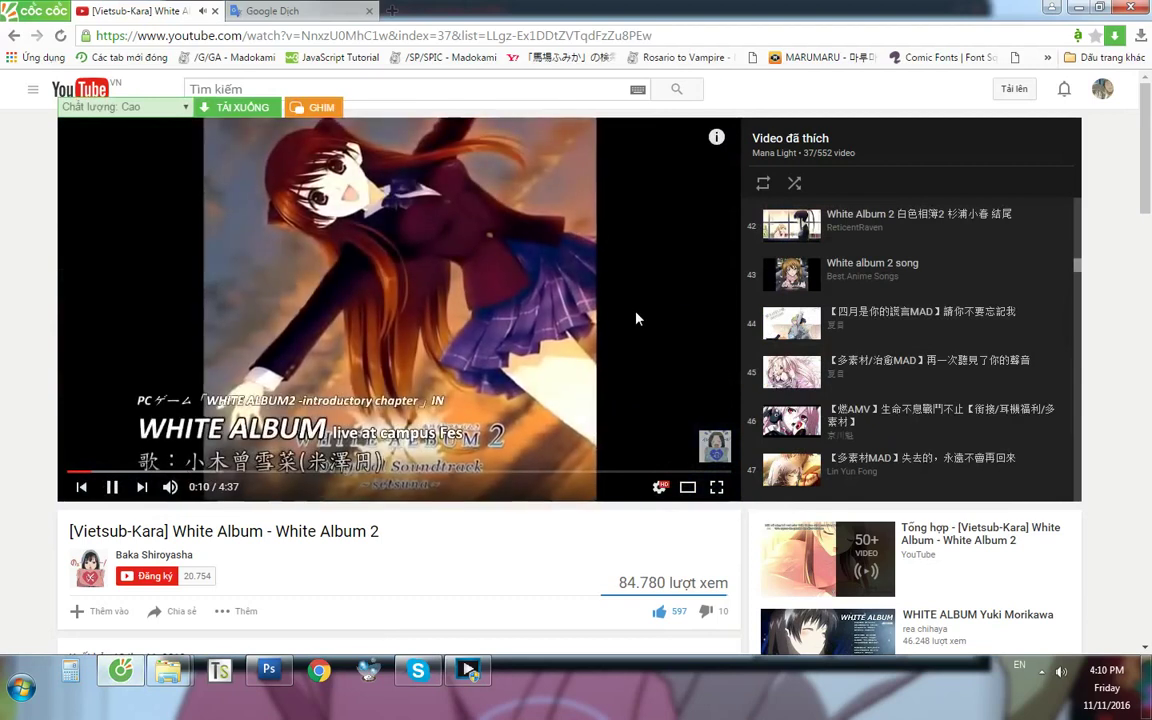
{"action": "scroll", "coordinate": [936, 326], "scroll_direction": "down", "scroll_amount": 2}
{"action": "scroll", "coordinate": [936, 326], "scroll_direction": "up", "scroll_amount": 15}
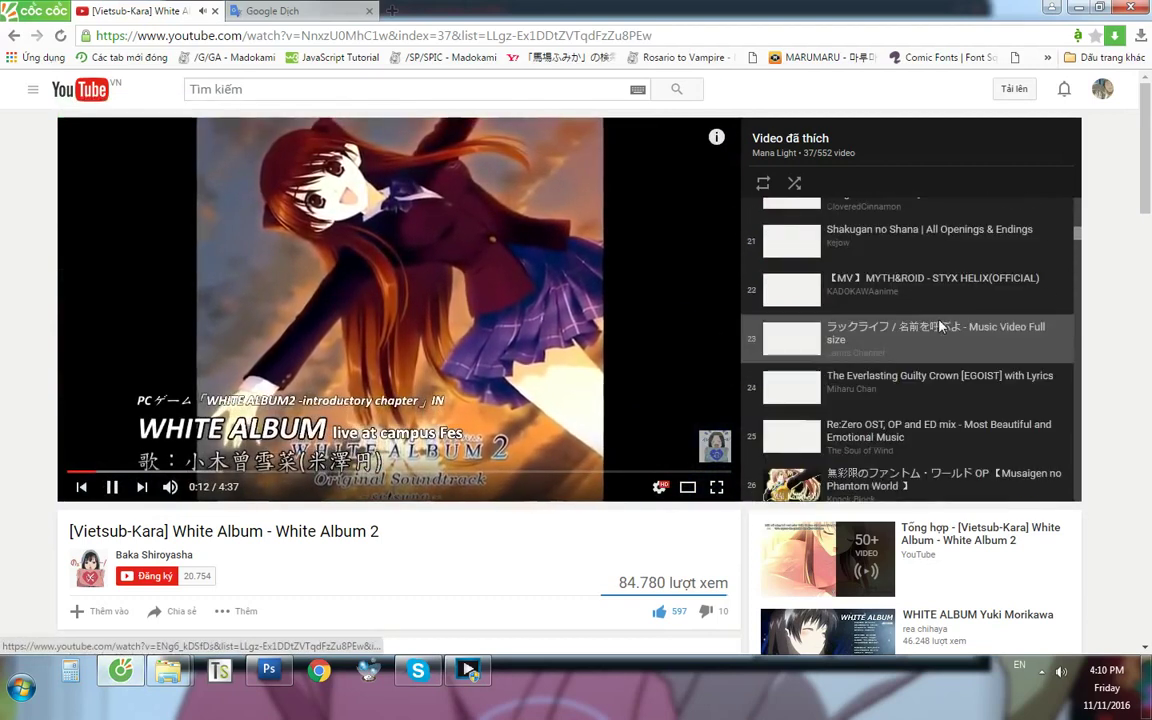
{"action": "scroll", "coordinate": [972, 340], "scroll_direction": "down", "scroll_amount": 4}
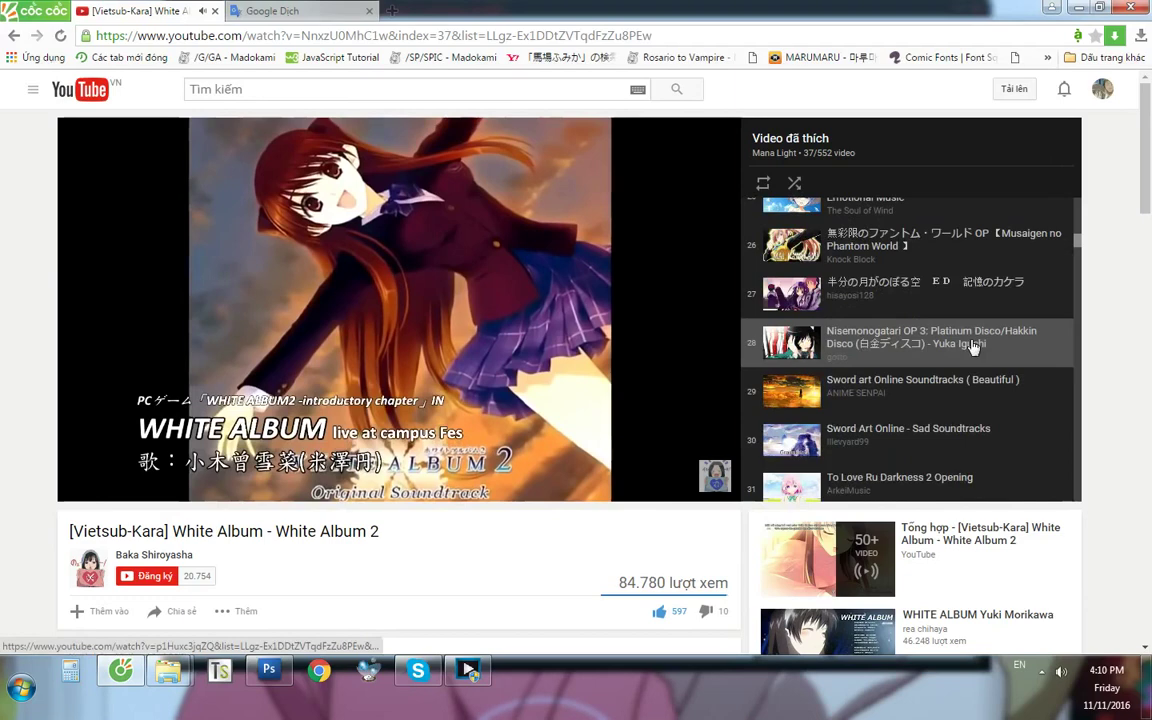
{"action": "scroll", "coordinate": [990, 350], "scroll_direction": "down", "scroll_amount": 4}
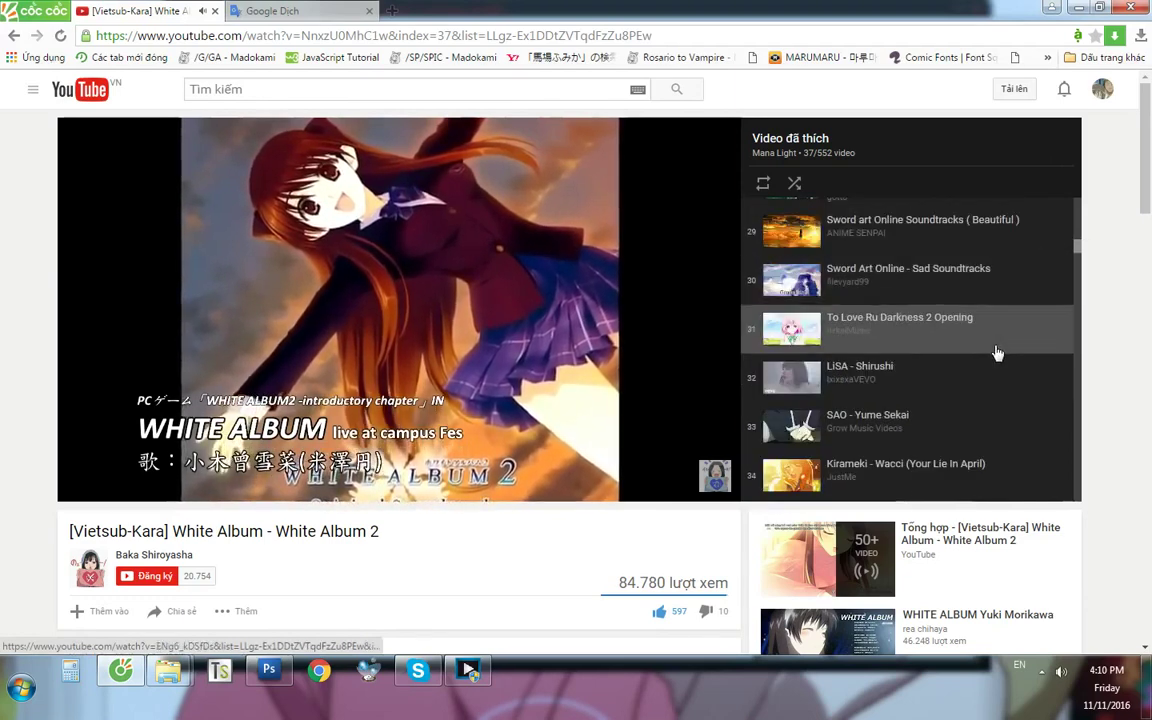
{"action": "scroll", "coordinate": [1020, 345], "scroll_direction": "down", "scroll_amount": 12}
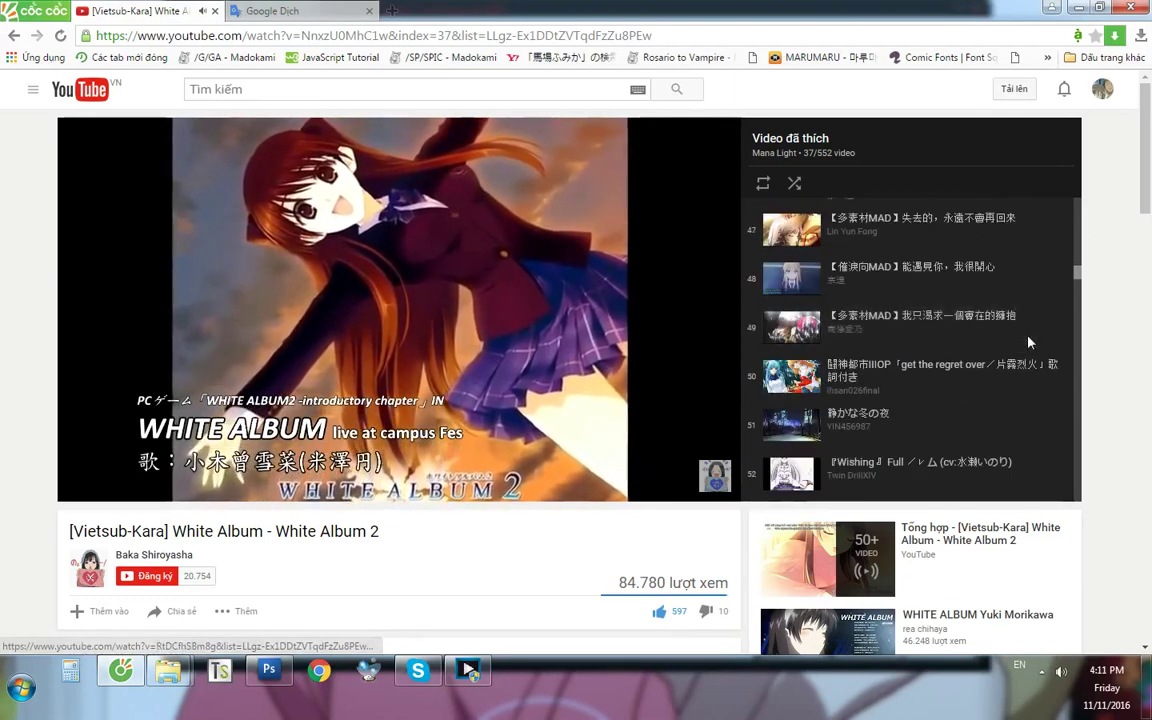
{"action": "scroll", "coordinate": [930, 338], "scroll_direction": "down", "scroll_amount": 5}
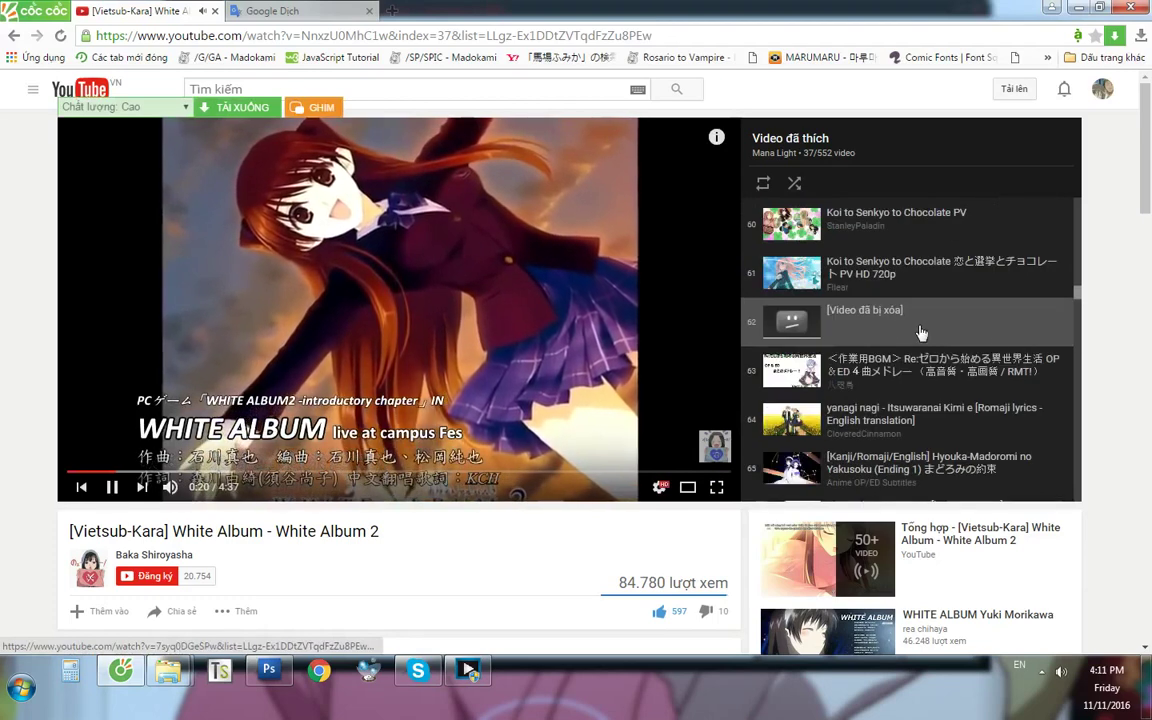
{"action": "scroll", "coordinate": [828, 380], "scroll_direction": "down", "scroll_amount": 2}
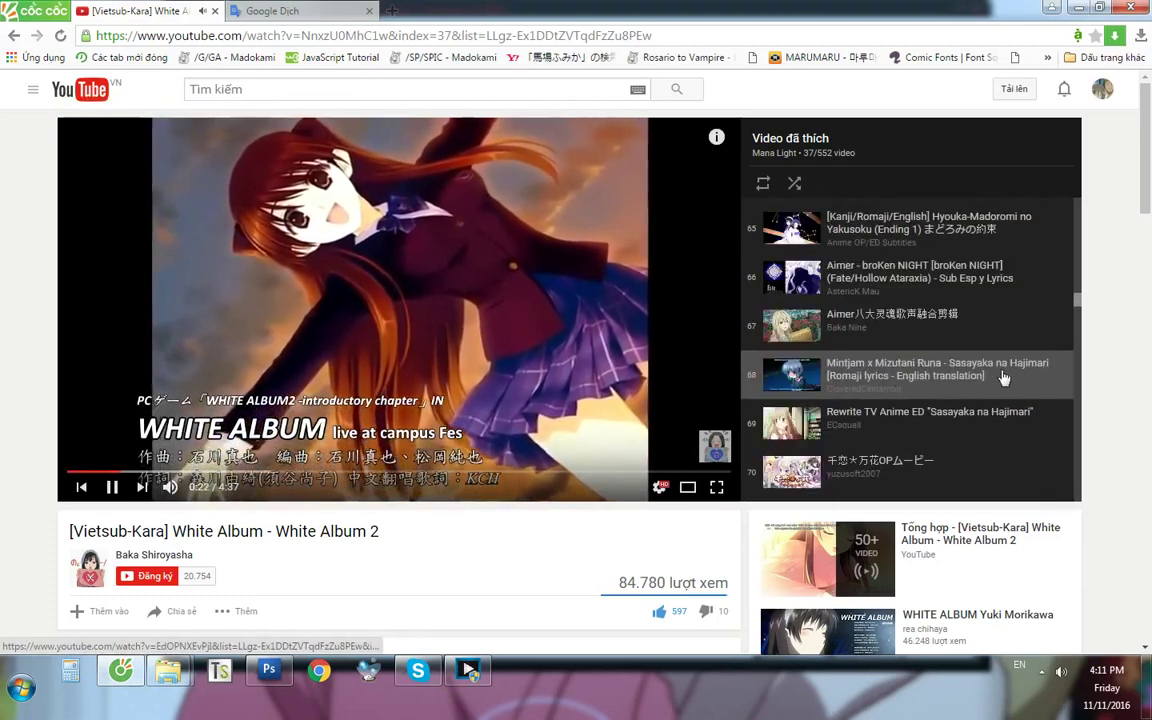
{"action": "scroll", "coordinate": [1010, 378], "scroll_direction": "down", "scroll_amount": 2}
{"action": "scroll", "coordinate": [934, 368], "scroll_direction": "up", "scroll_amount": 3}
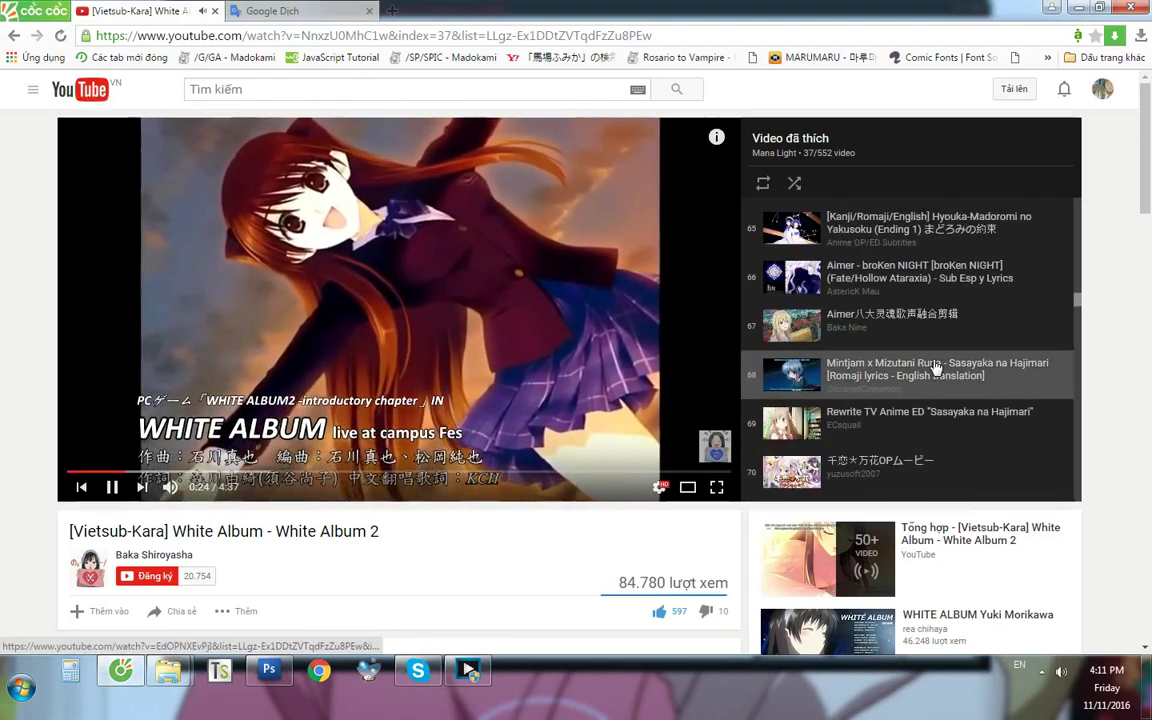
{"action": "scroll", "coordinate": [933, 350], "scroll_direction": "up", "scroll_amount": 2}
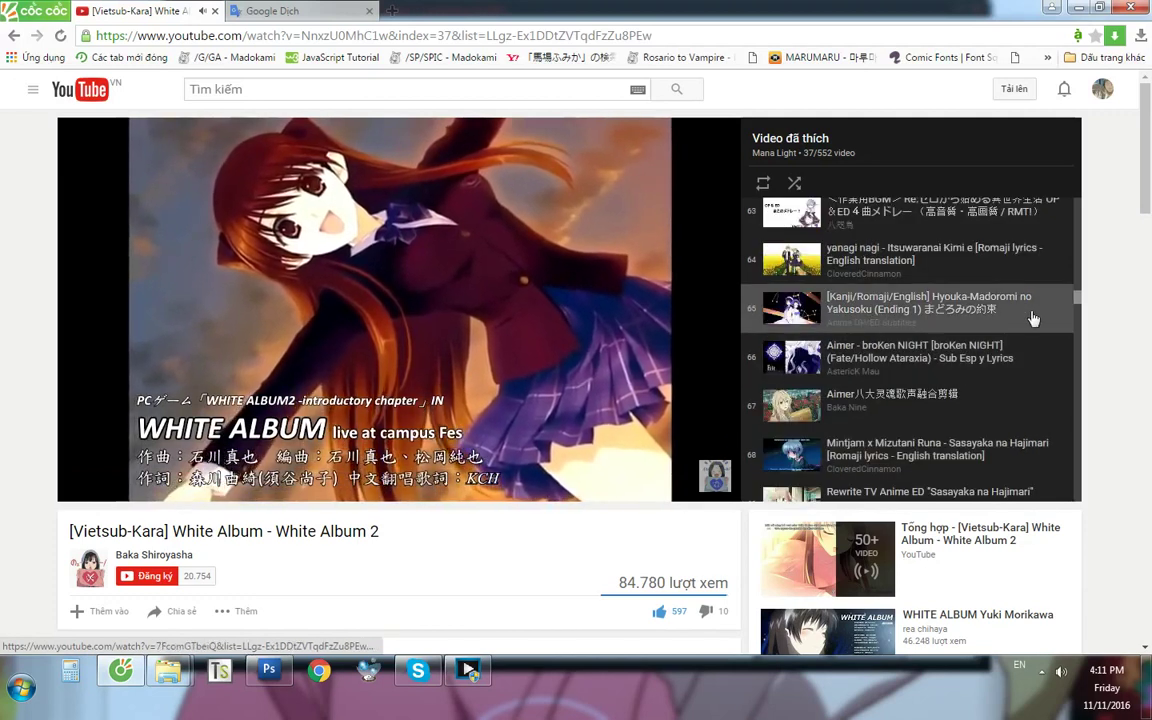
{"action": "left_click", "coordinate": [985, 260]}
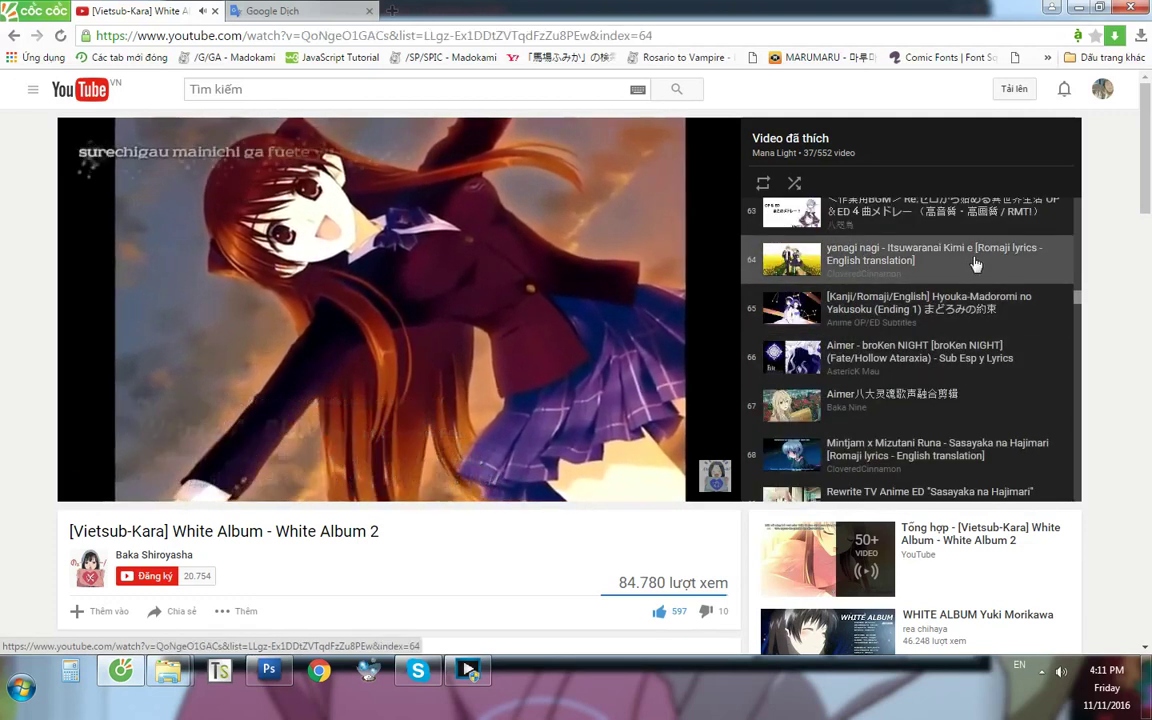
Switch back to Photoshop and draw a Pen path along the upper edge of the black wedge, starting at the fold's faded tip
{"action": "left_click", "coordinate": [270, 670]}
{"action": "scroll", "coordinate": [59, 406], "scroll_direction": "up", "scroll_amount": 2}
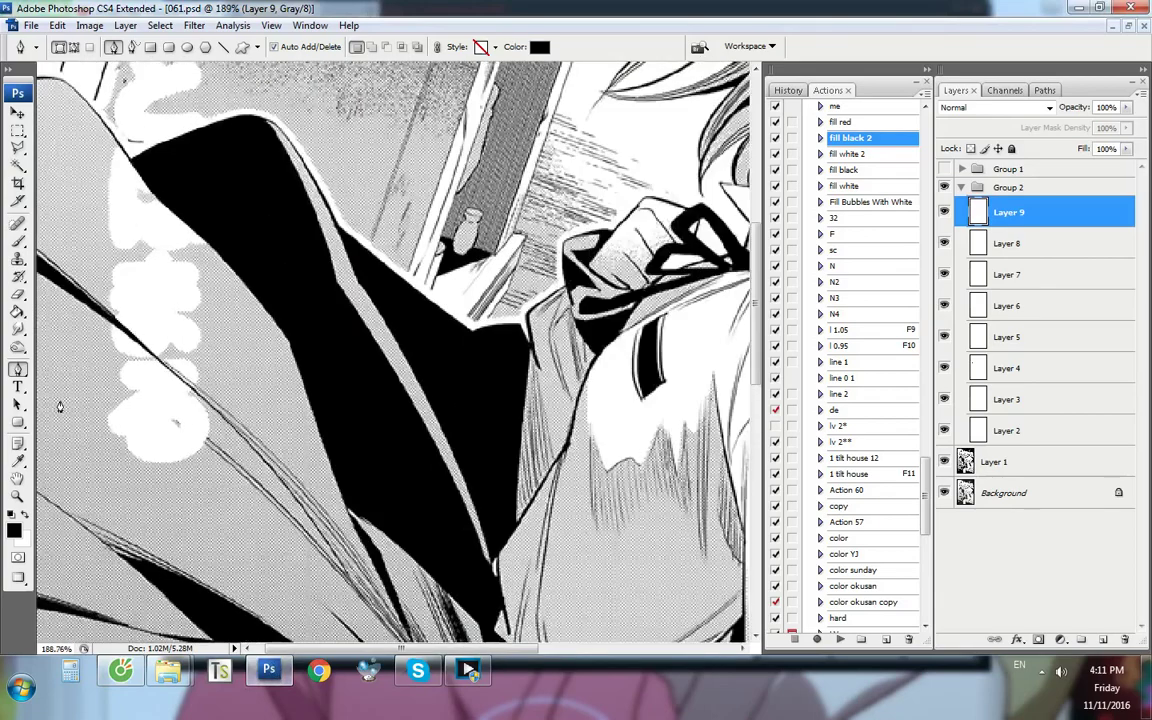
{"action": "scroll", "coordinate": [118, 330], "scroll_direction": "down", "scroll_amount": 2}
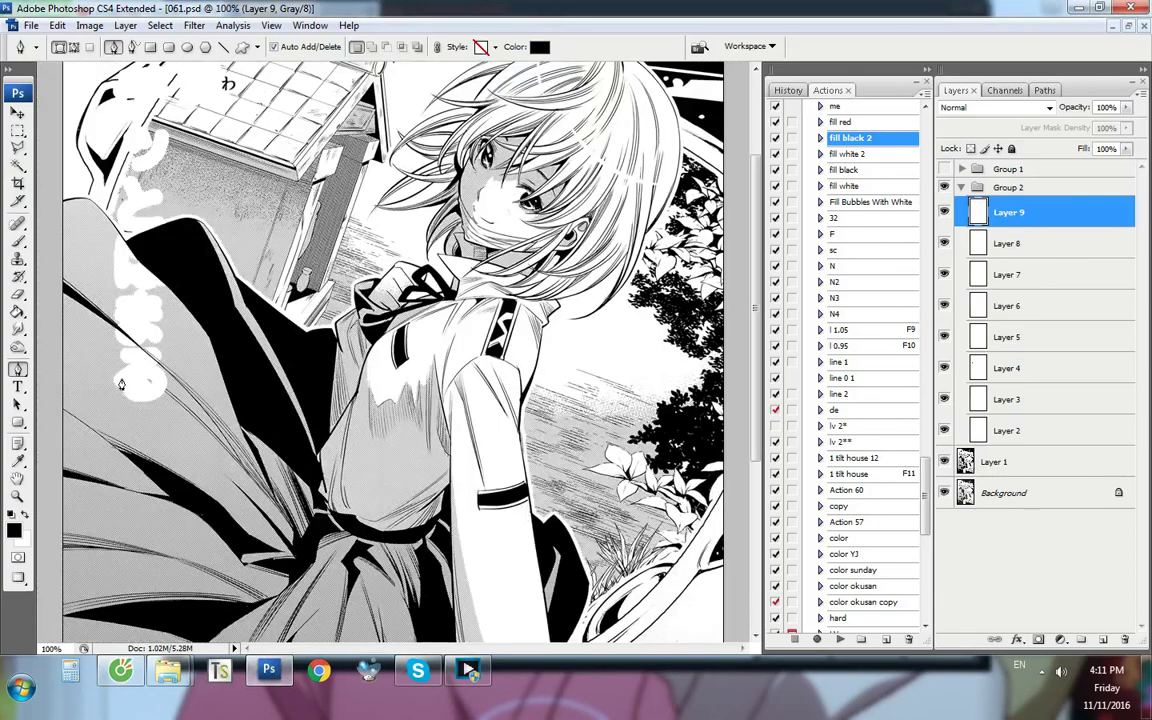
{"action": "scroll", "coordinate": [121, 385], "scroll_direction": "up", "scroll_amount": 10}
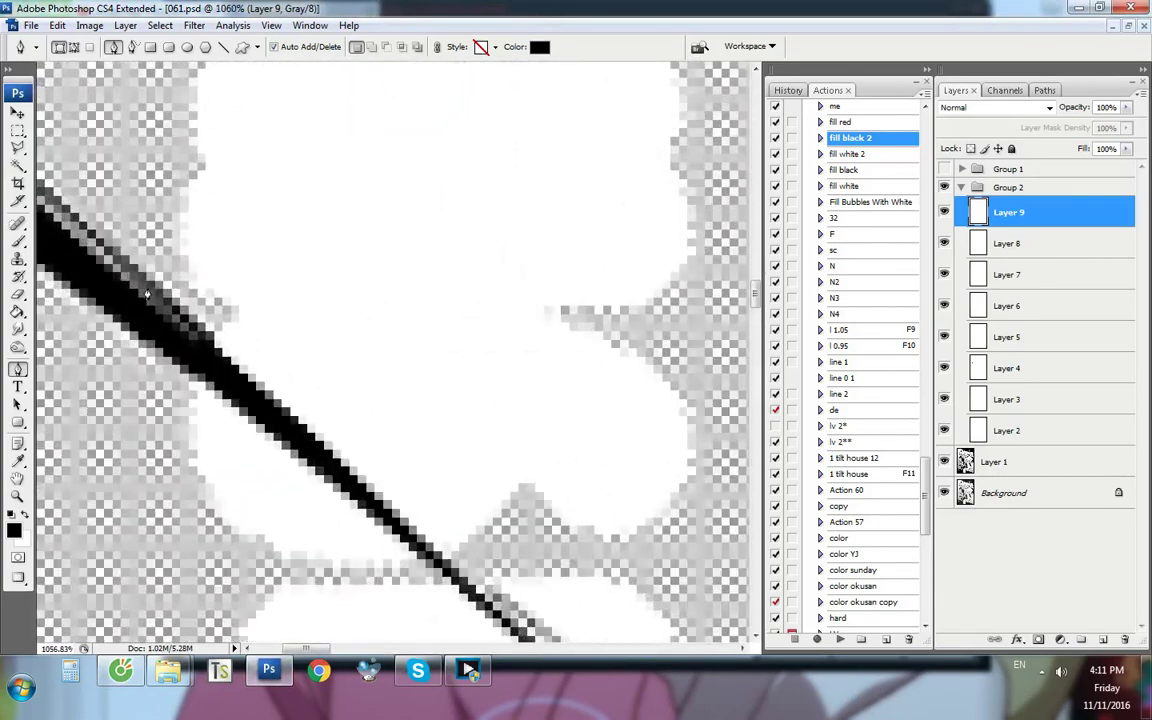
{"action": "left_click", "coordinate": [147, 281]}
{"action": "left_click", "coordinate": [405, 530]}
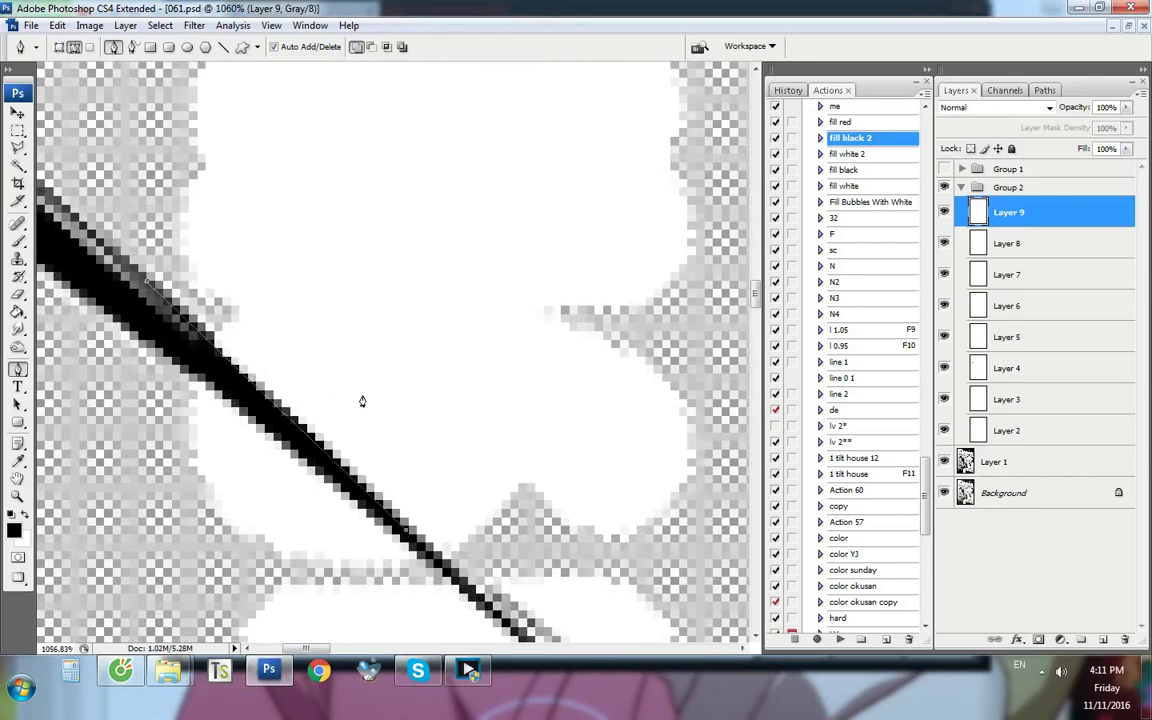
Add a new layer, stroke the wedge-edge path on it with the size 1 brush, and dismiss the path
{"action": "key", "text": "ctrl+alt+shift+n"}
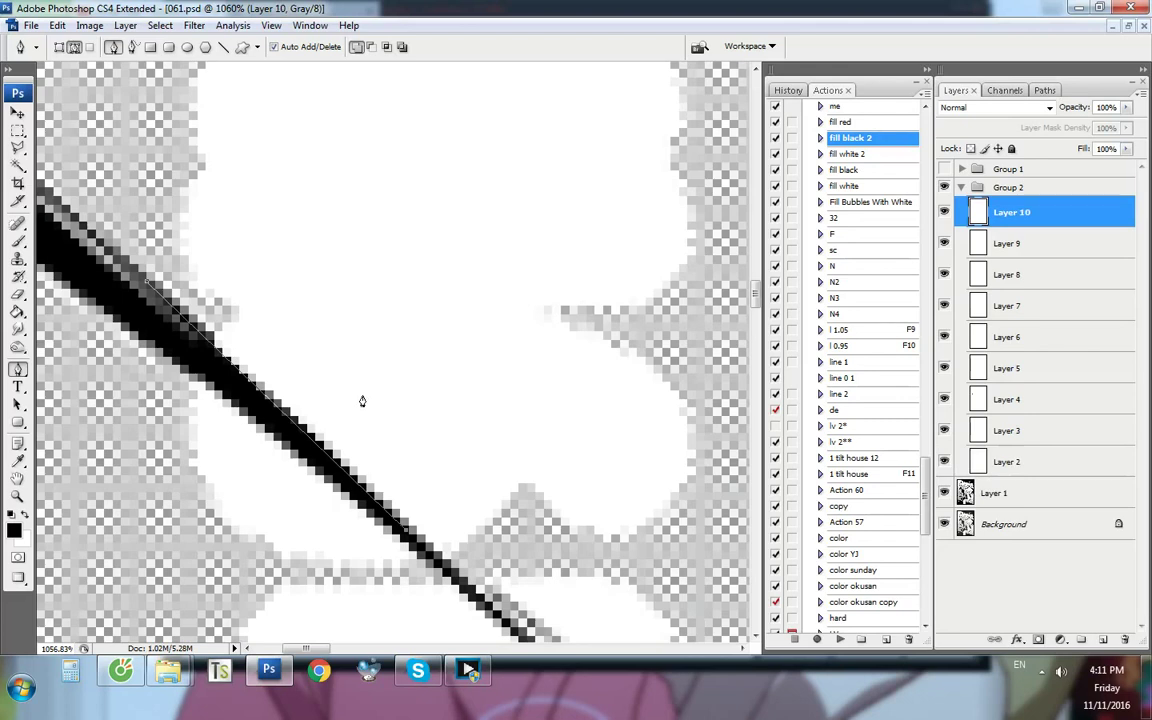
{"action": "key", "text": "b"}
{"action": "right_click", "coordinate": [396, 398]}
{"action": "key", "text": "Escape"}
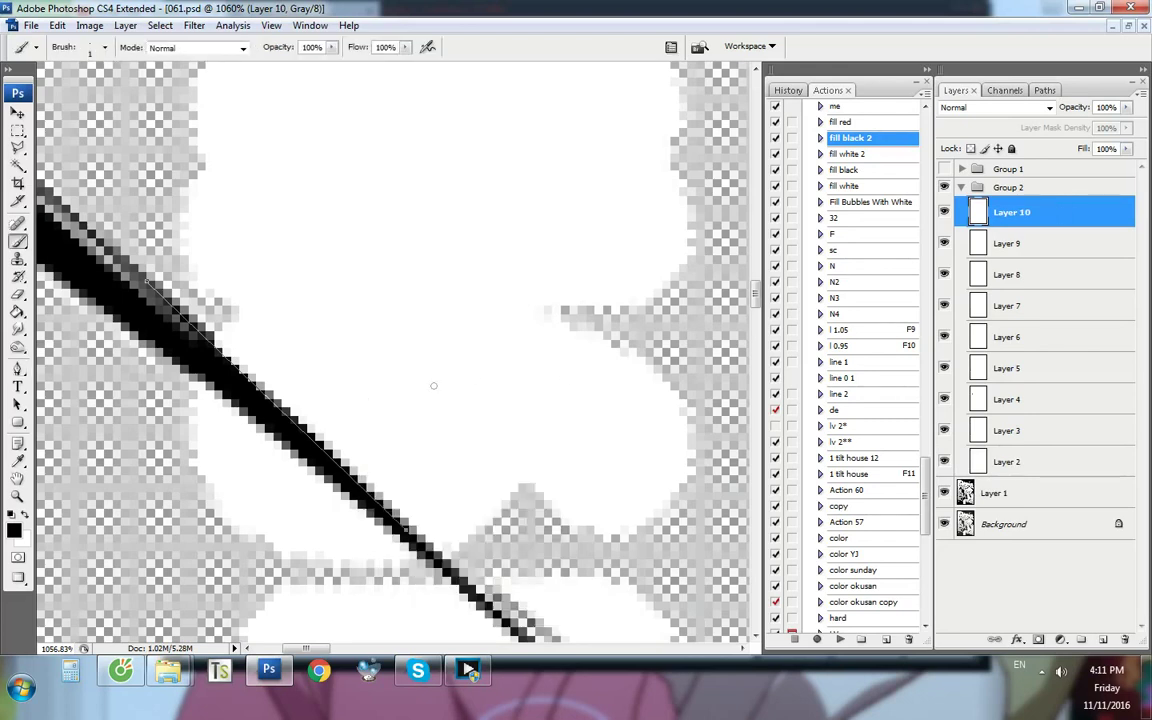
{"action": "key", "text": "p"}
{"action": "right_click", "coordinate": [333, 430]}
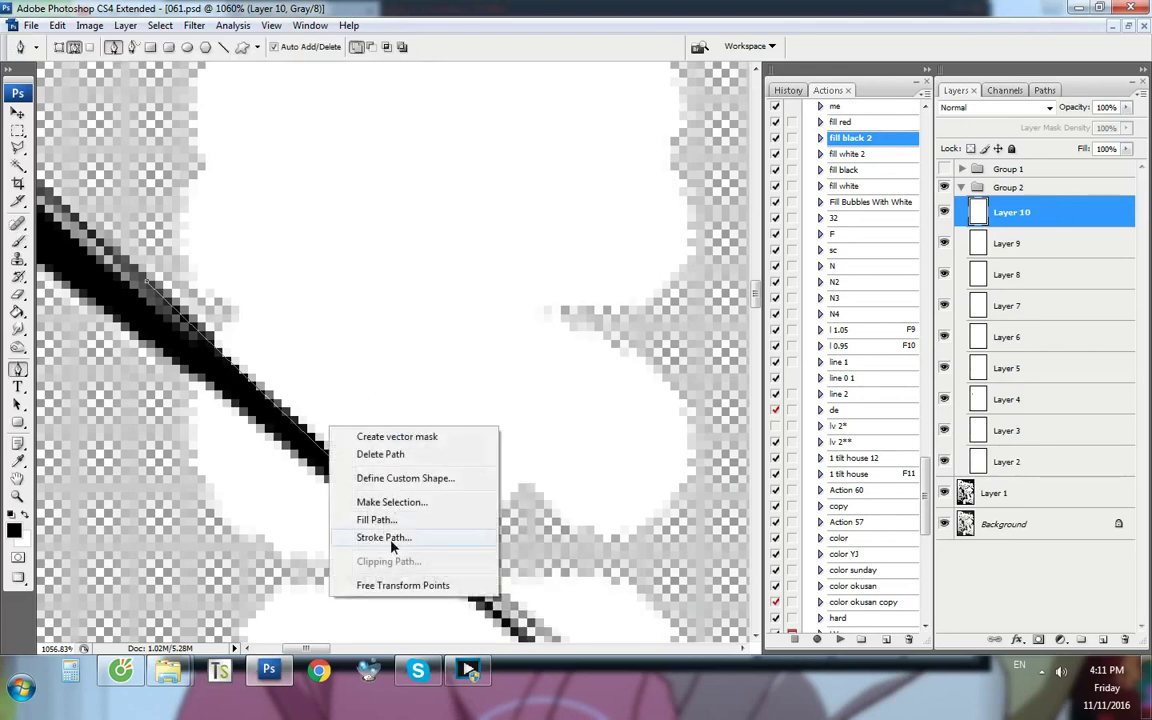
{"action": "left_click", "coordinate": [391, 539]}
{"action": "key", "text": "Return"}
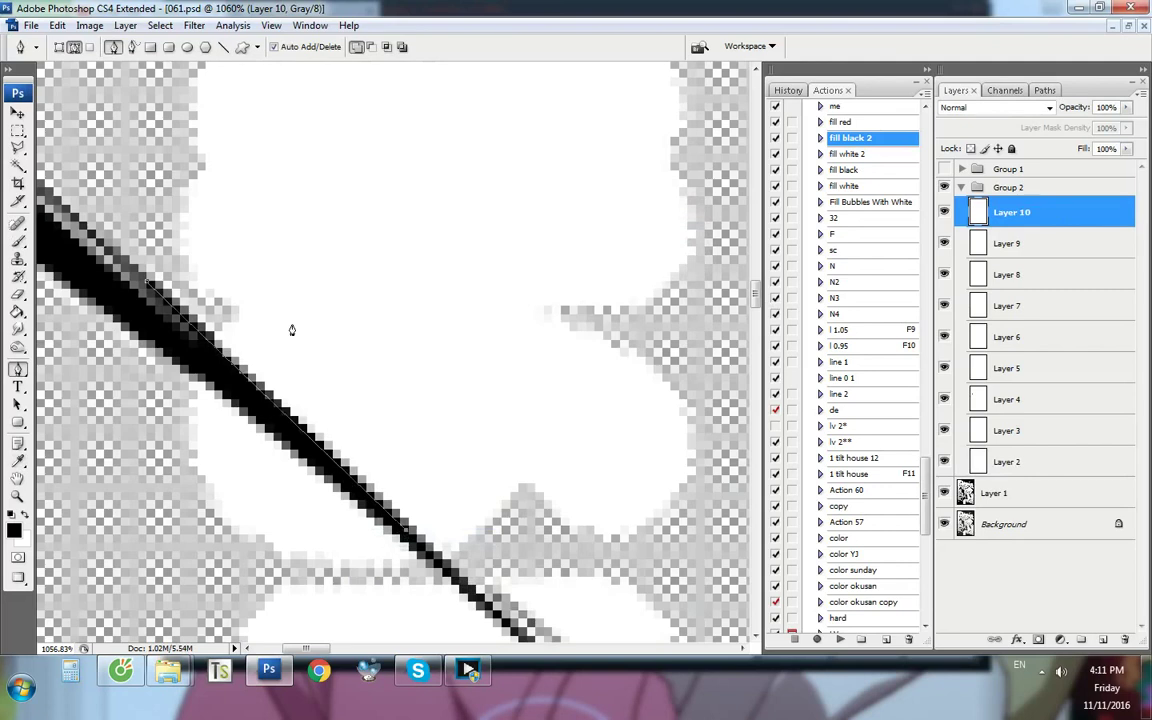
{"action": "key", "text": "Return"}
Outline the upper end of the new stroke over the fold's faded tip with the Pen and clear that part from Layer 10
{"action": "left_click", "coordinate": [788, 90]}
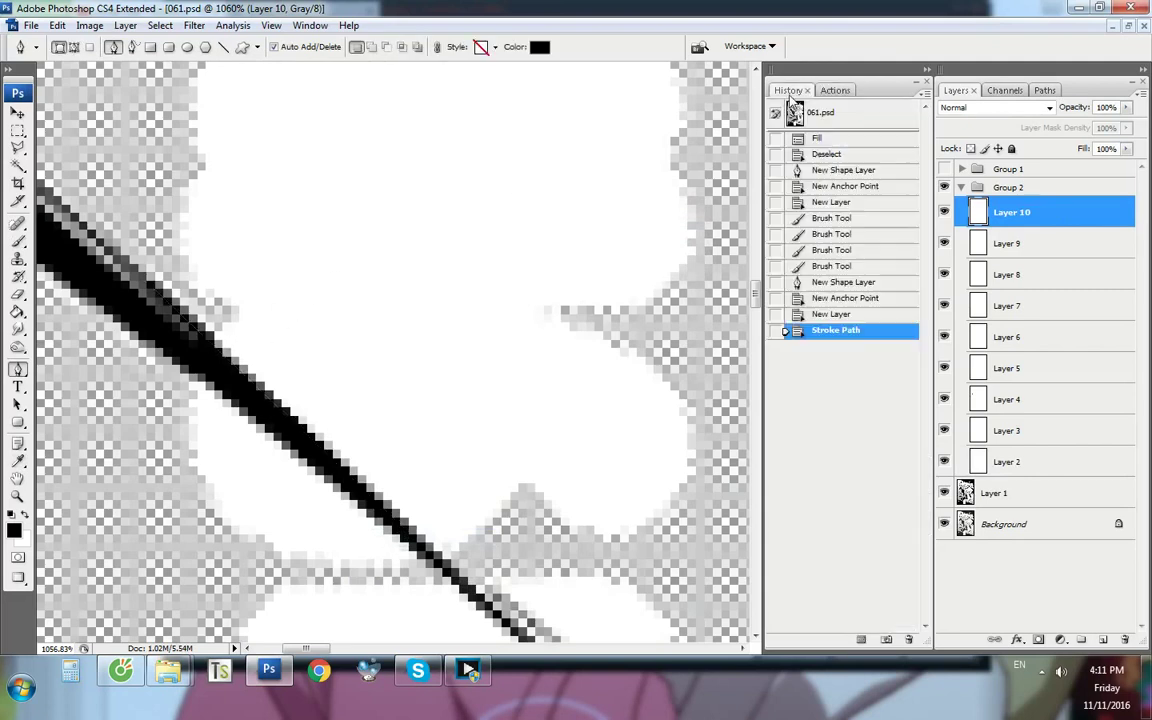
{"action": "left_click", "coordinate": [184, 335]}
{"action": "left_click", "coordinate": [205, 340]}
{"action": "left_click", "coordinate": [212, 344]}
{"action": "left_click", "coordinate": [144, 247]}
{"action": "left_click", "coordinate": [116, 252]}
{"action": "left_click", "coordinate": [111, 290]}
{"action": "left_click", "coordinate": [835, 90]}
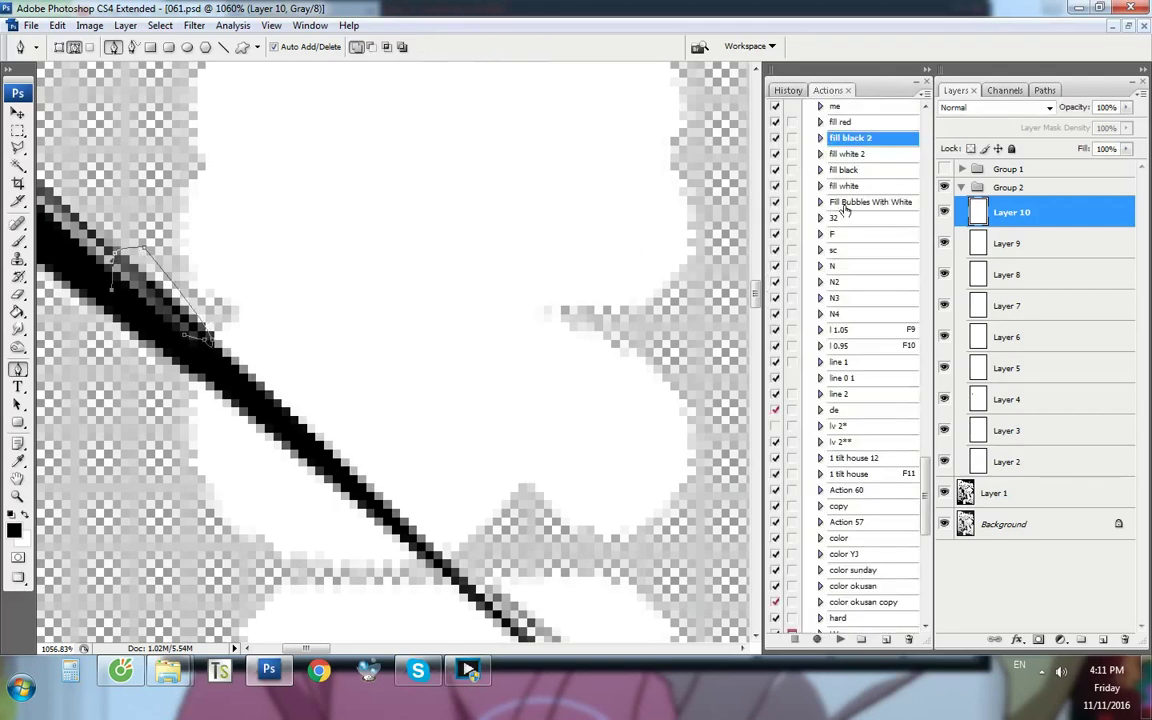
{"action": "key", "text": "ctrl+Return"}
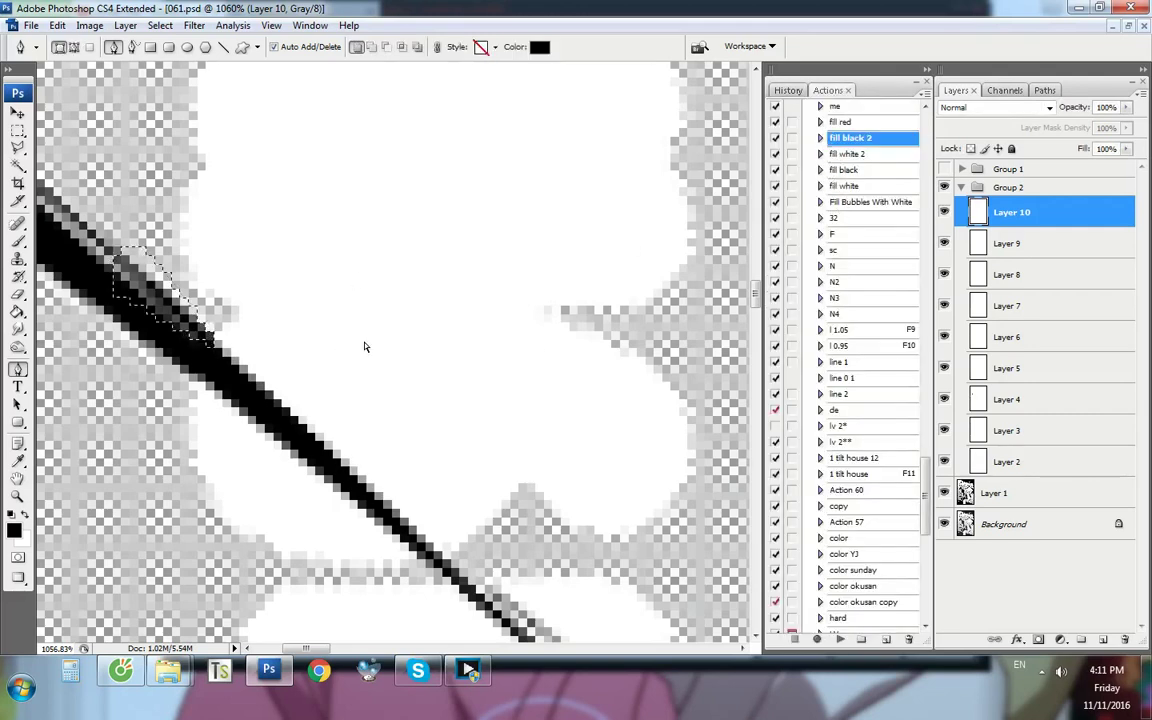
{"action": "left_click", "coordinate": [784, 91]}
{"action": "key", "text": "Delete"}
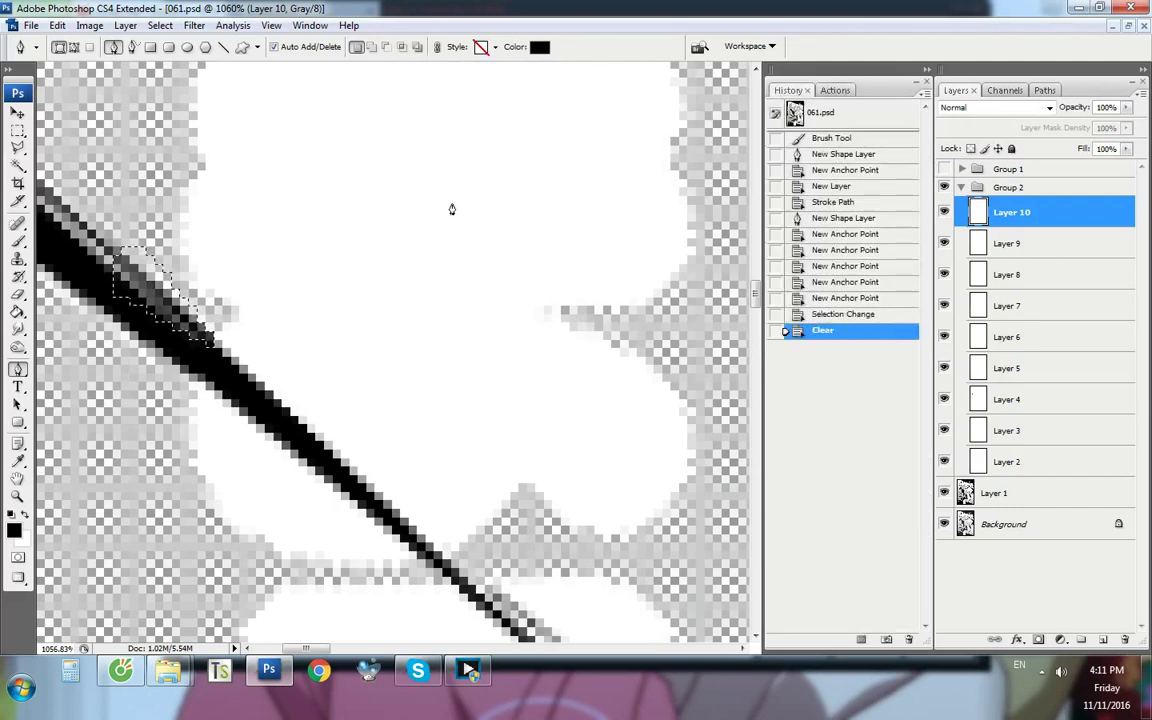
{"action": "key", "text": "m"}
{"action": "key", "text": "ctrl+d"}
Examine the redrawn wedge at 100% and close up, toggling the visibility of Group 2, Layer 9 and Layer 8 to compare
{"action": "key", "text": "ctrl+alt+0"}
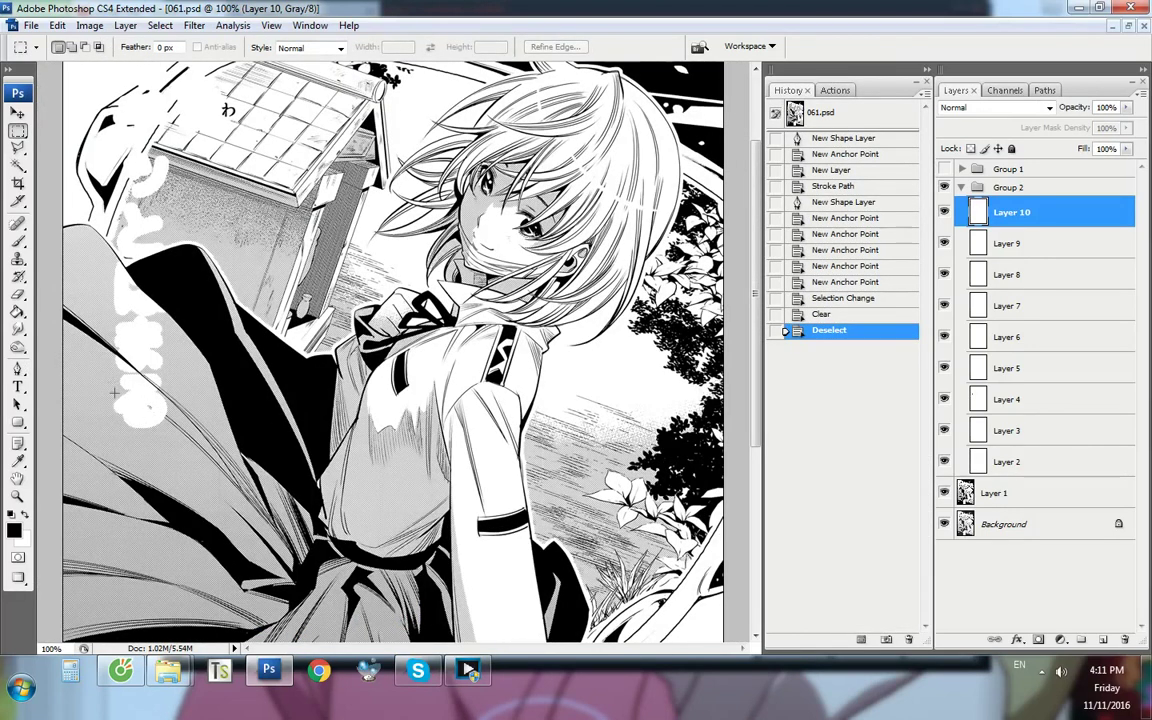
{"action": "key", "text": "p"}
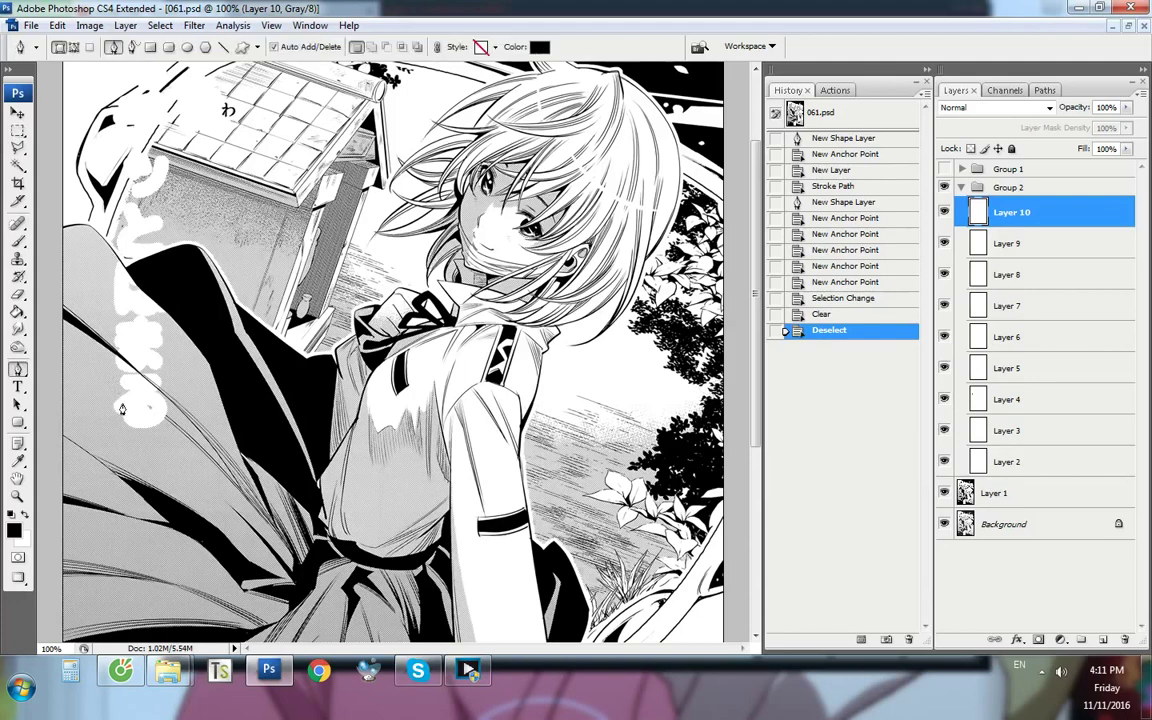
{"action": "scroll", "coordinate": [121, 408], "scroll_direction": "up", "scroll_amount": 5}
{"action": "scroll", "coordinate": [66, 420], "scroll_direction": "down", "scroll_amount": 5}
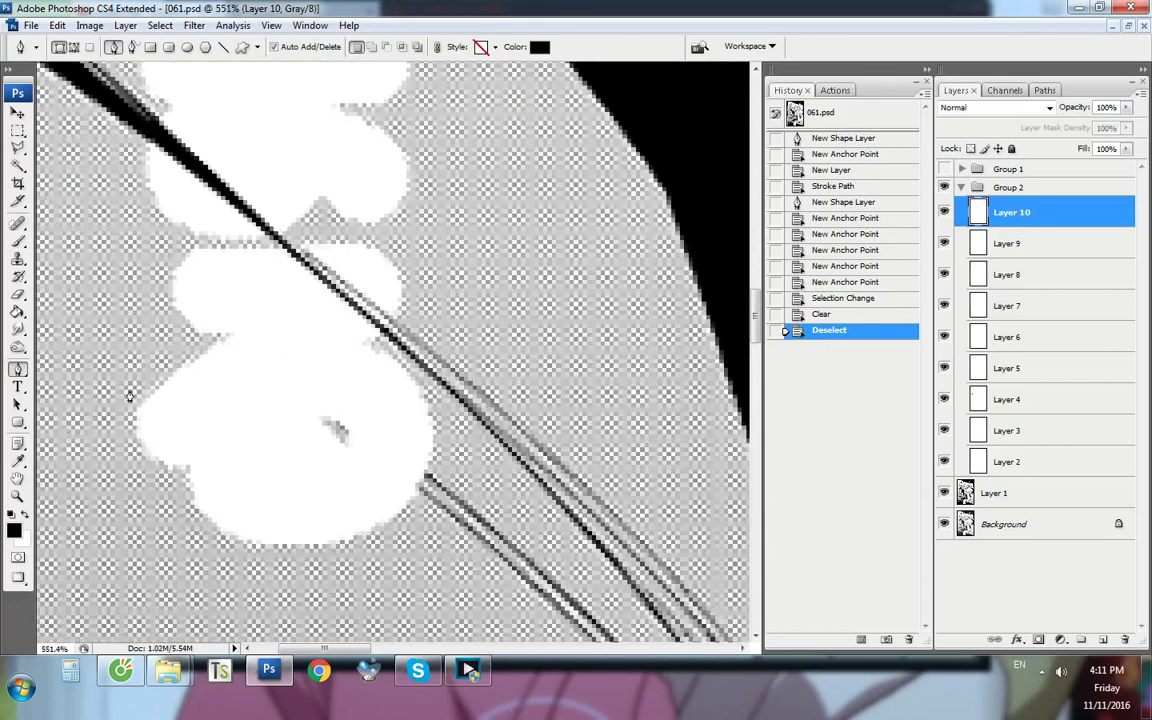
{"action": "left_click", "coordinate": [1036, 250]}
{"action": "left_click", "coordinate": [1013, 190]}
{"action": "key", "text": "ctrl+comma"}
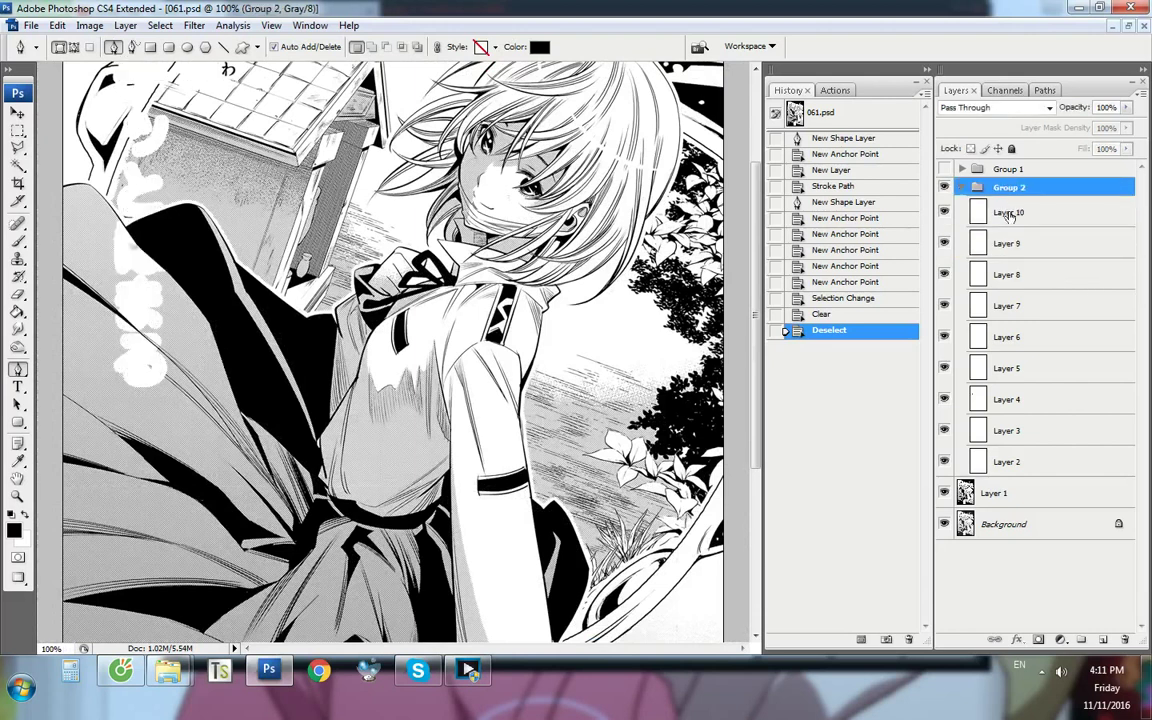
{"action": "left_click", "coordinate": [1017, 238]}
{"action": "left_click", "coordinate": [1023, 221]}
{"action": "left_click", "coordinate": [1024, 246]}
{"action": "key", "text": "ctrl+comma"}
{"action": "key", "text": "ctrl+comma"}
{"action": "left_click", "coordinate": [1019, 278]}
{"action": "key", "text": "ctrl+comma"}
{"action": "key", "text": "ctrl+comma"}
{"action": "key", "text": "ctrl+comma"}
{"action": "key", "text": "ctrl+comma"}
{"action": "scroll", "coordinate": [112, 347], "scroll_direction": "up", "scroll_amount": 5}
{"action": "scroll", "coordinate": [97, 341], "scroll_direction": "up", "scroll_amount": 4}
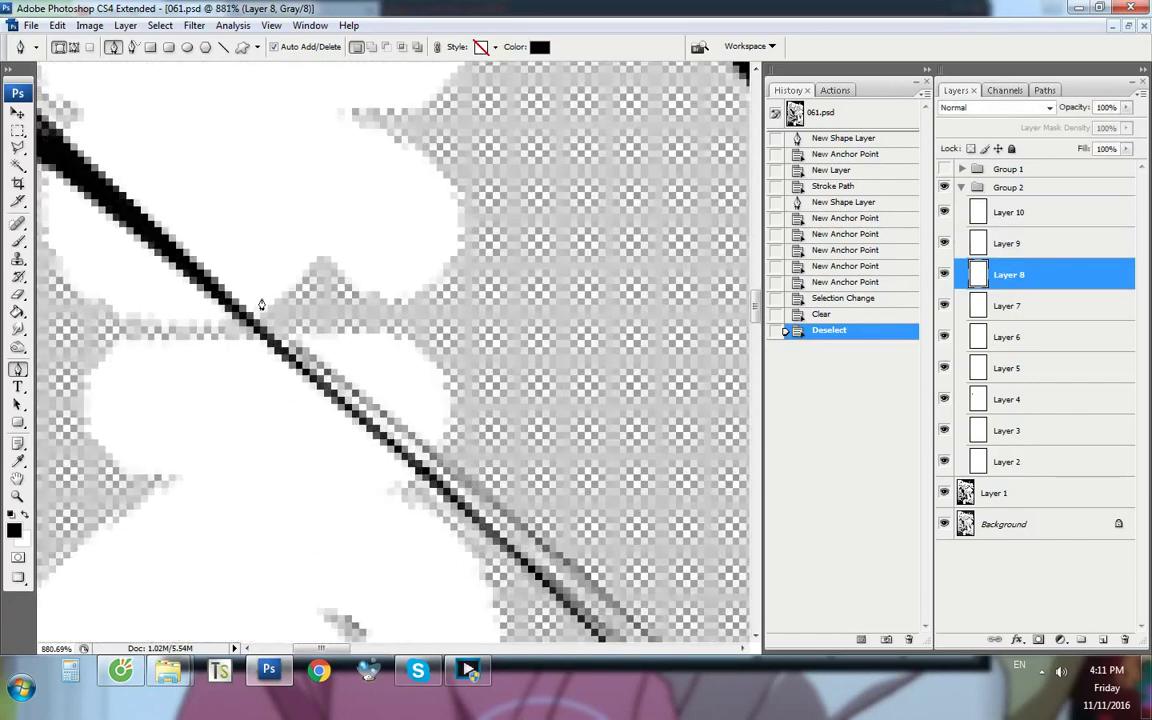
{"action": "key", "text": "ctrl+comma"}
On Layer 5, outline the area along the wedge's lower edge with the Pen and clear it using the "de" action
{"action": "left_click", "coordinate": [1010, 305]}
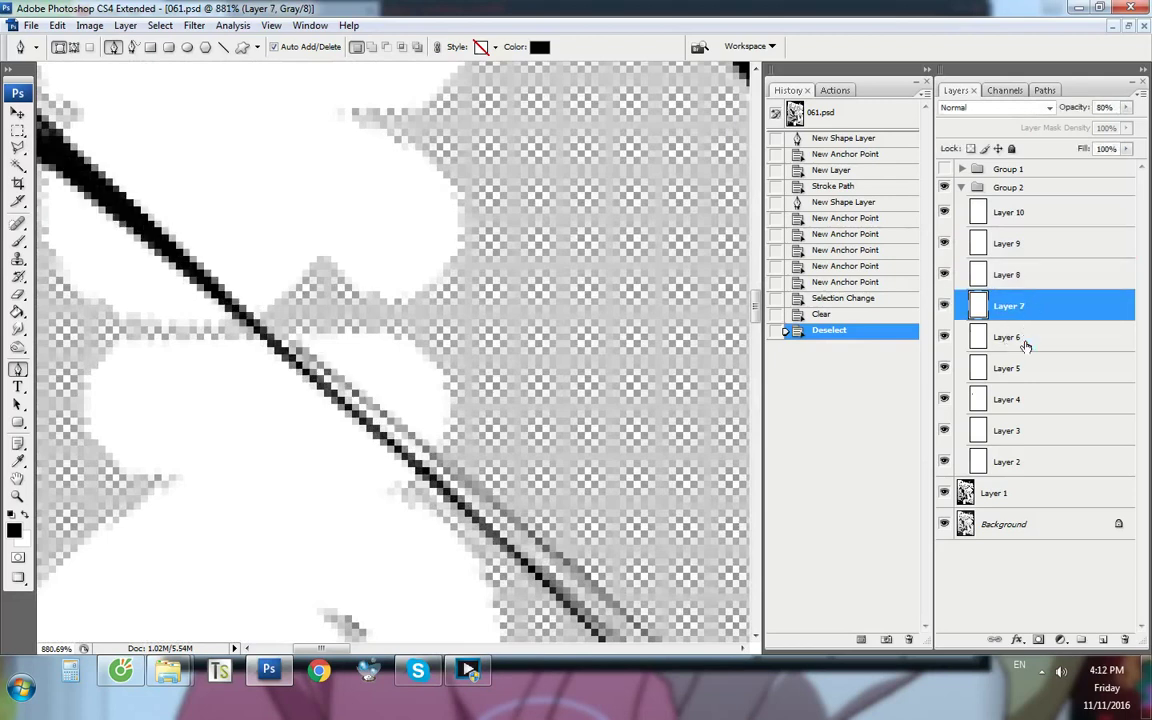
{"action": "left_click", "coordinate": [1015, 370]}
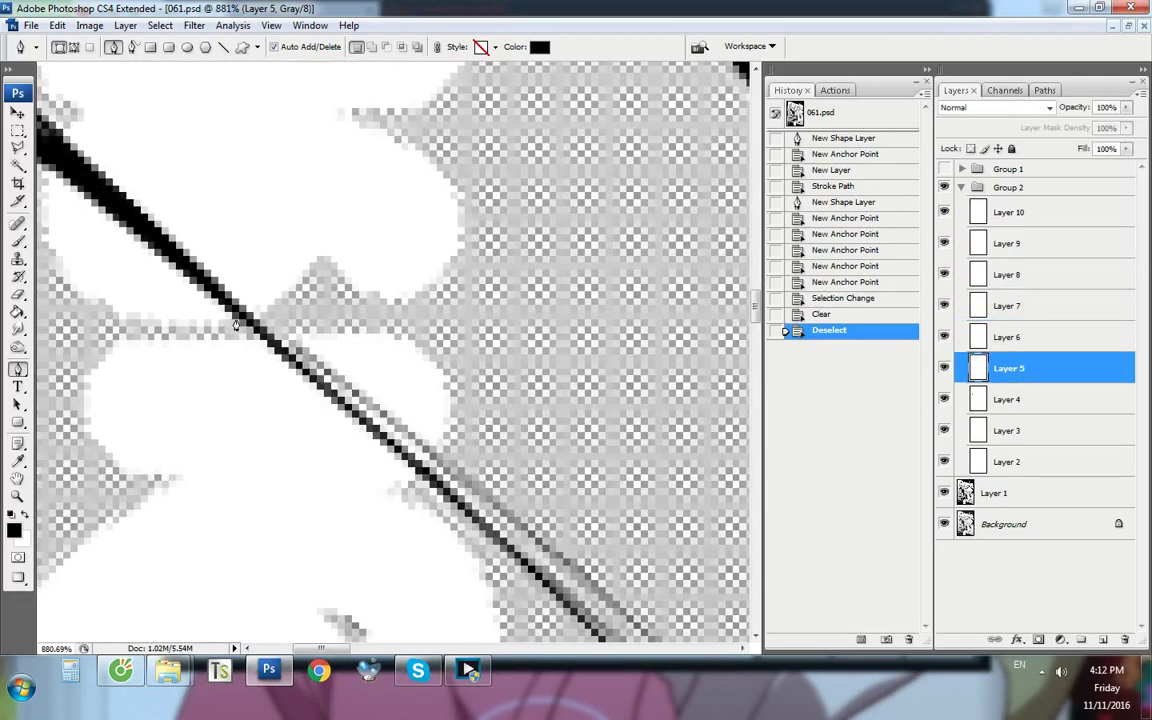
{"action": "left_click", "coordinate": [241, 327]}
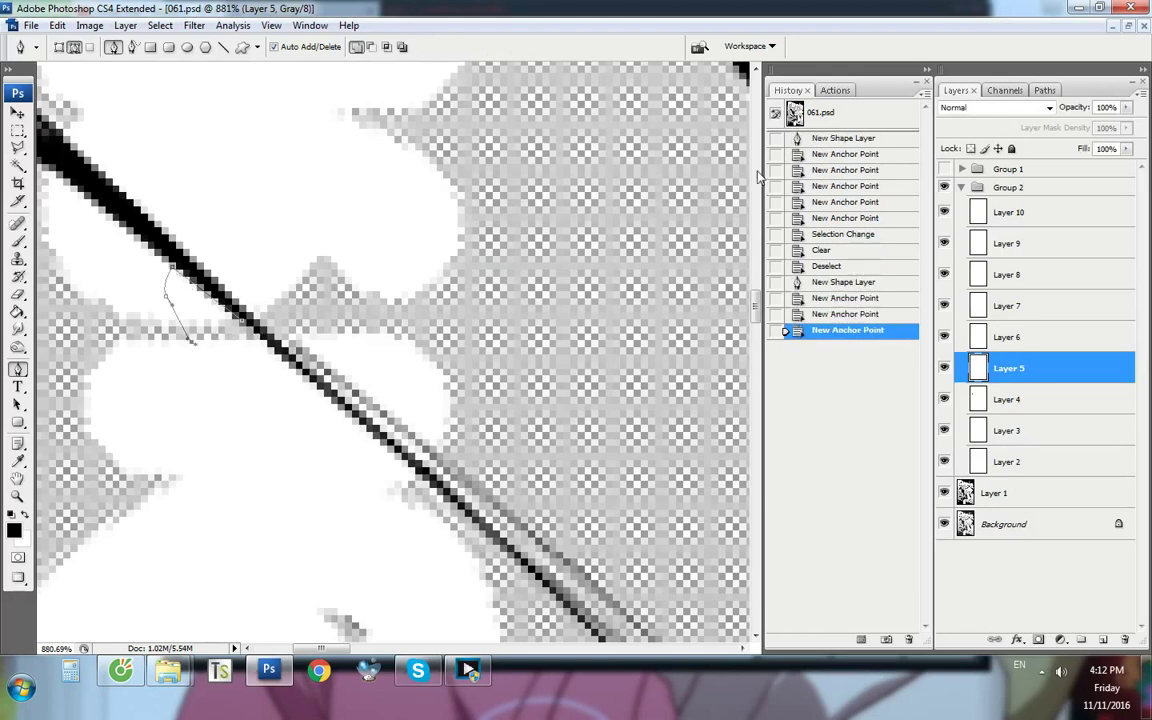
{"action": "left_click", "coordinate": [834, 90]}
{"action": "scroll", "coordinate": [845, 118], "scroll_direction": "up", "scroll_amount": 3}
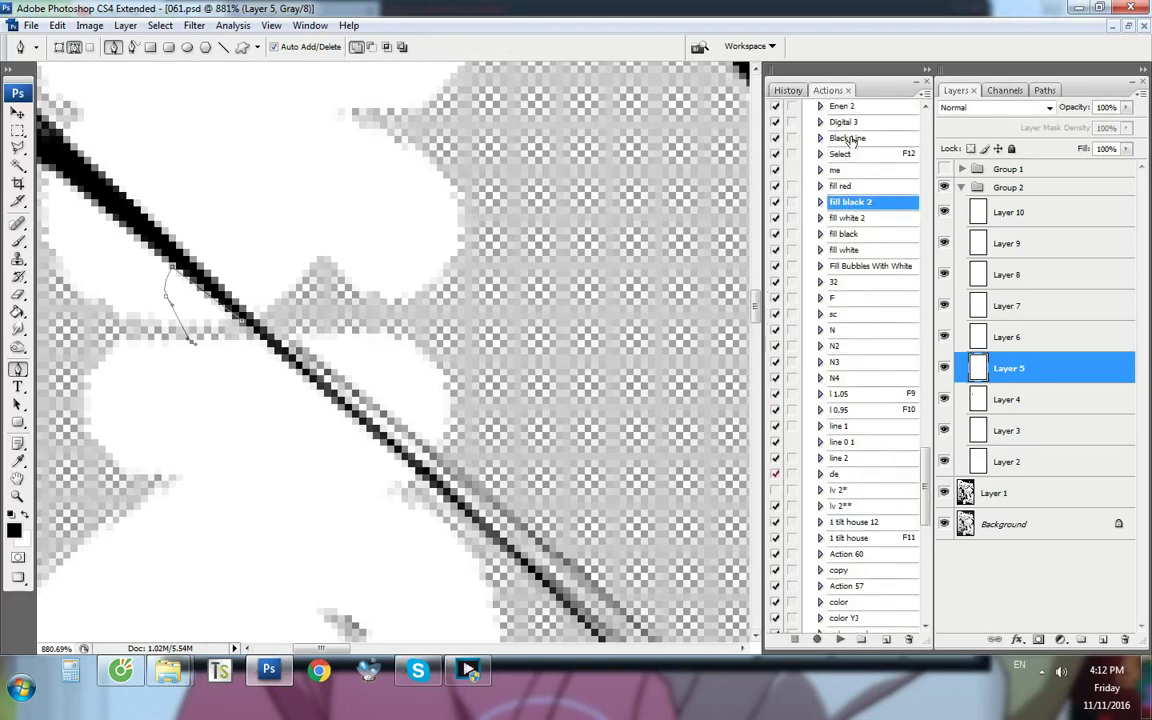
{"action": "left_click", "coordinate": [848, 541]}
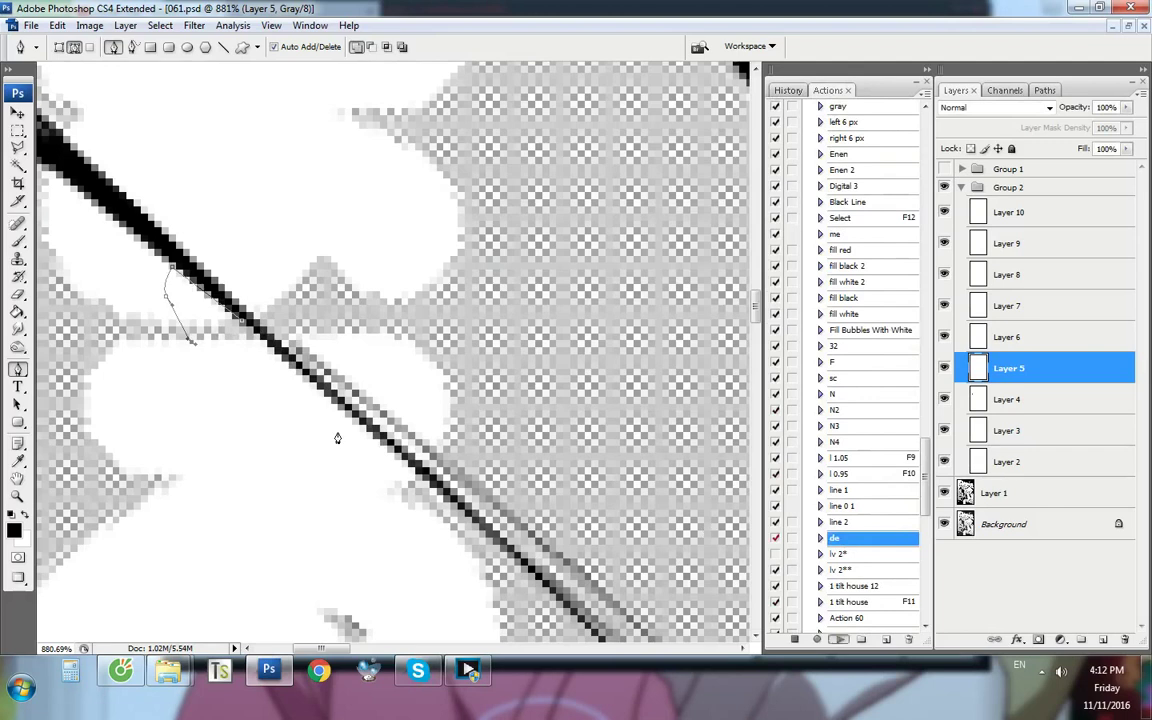
{"action": "key", "text": "Return"}
{"action": "key", "text": "ctrl+1"}
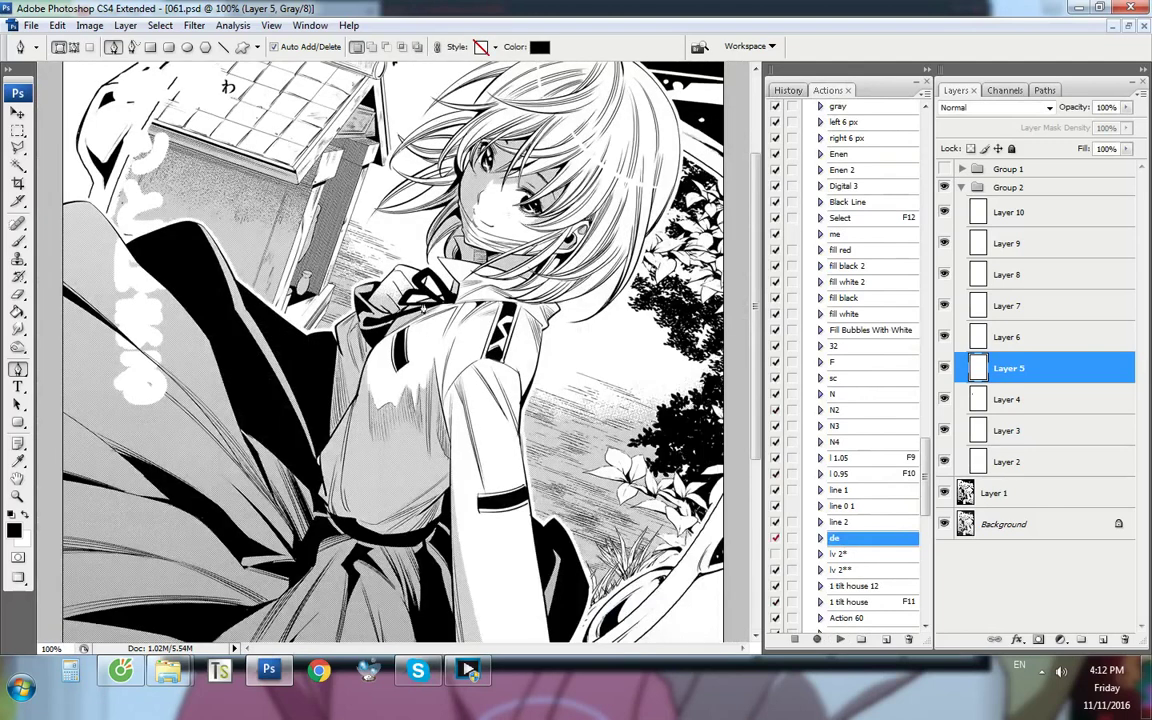
{"action": "left_click", "coordinate": [786, 90]}
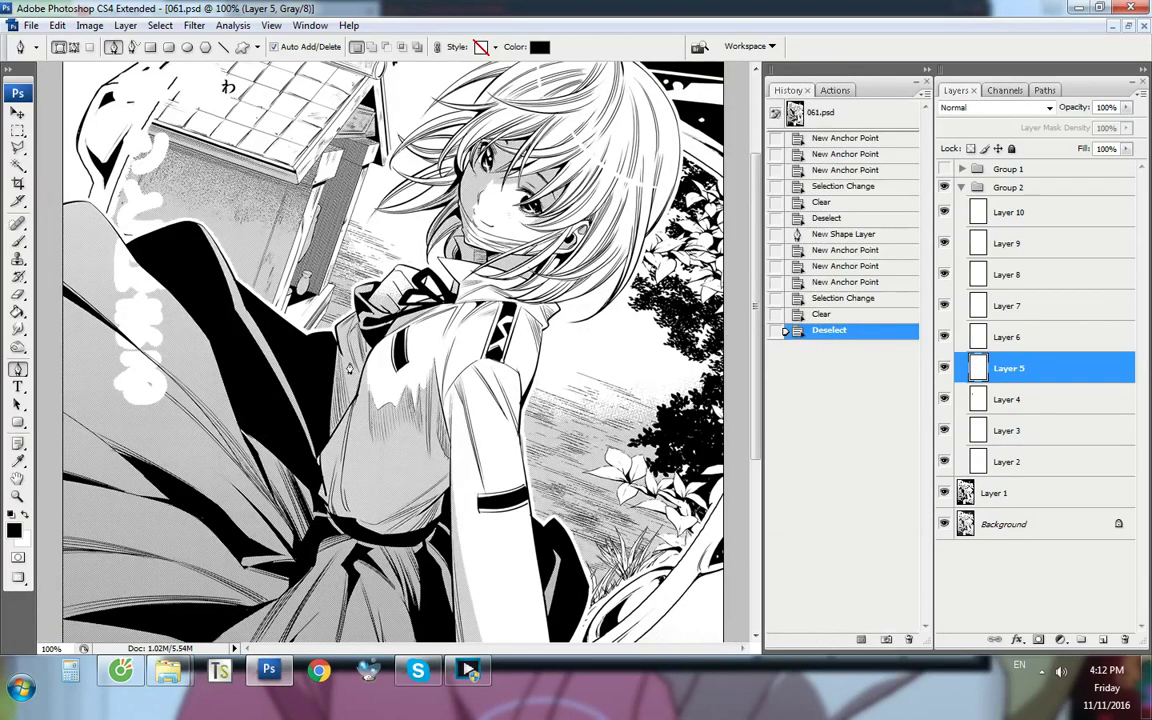
On Layer 10, draw a Pen path extending the upper of the two broken fold lines into the whited-out area
{"action": "left_click", "coordinate": [1058, 222]}
{"action": "scroll", "coordinate": [493, 266], "scroll_direction": "up", "scroll_amount": 6}
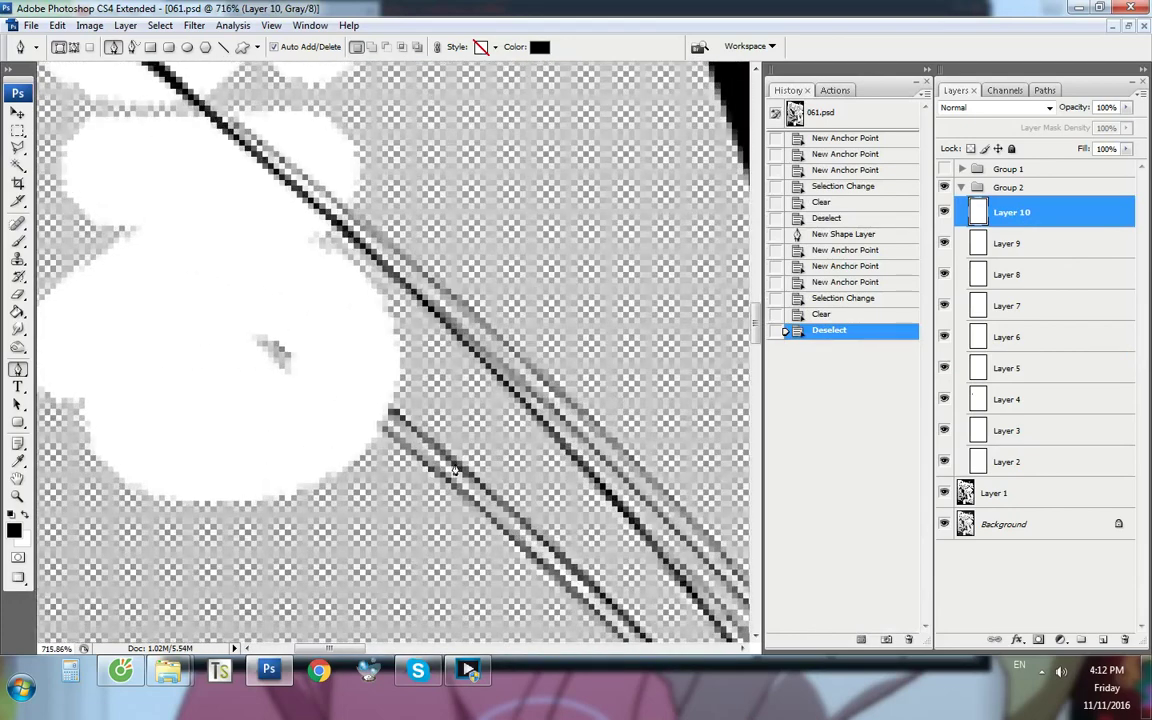
{"action": "left_click", "coordinate": [232, 295]}
{"action": "left_click", "coordinate": [355, 397]}
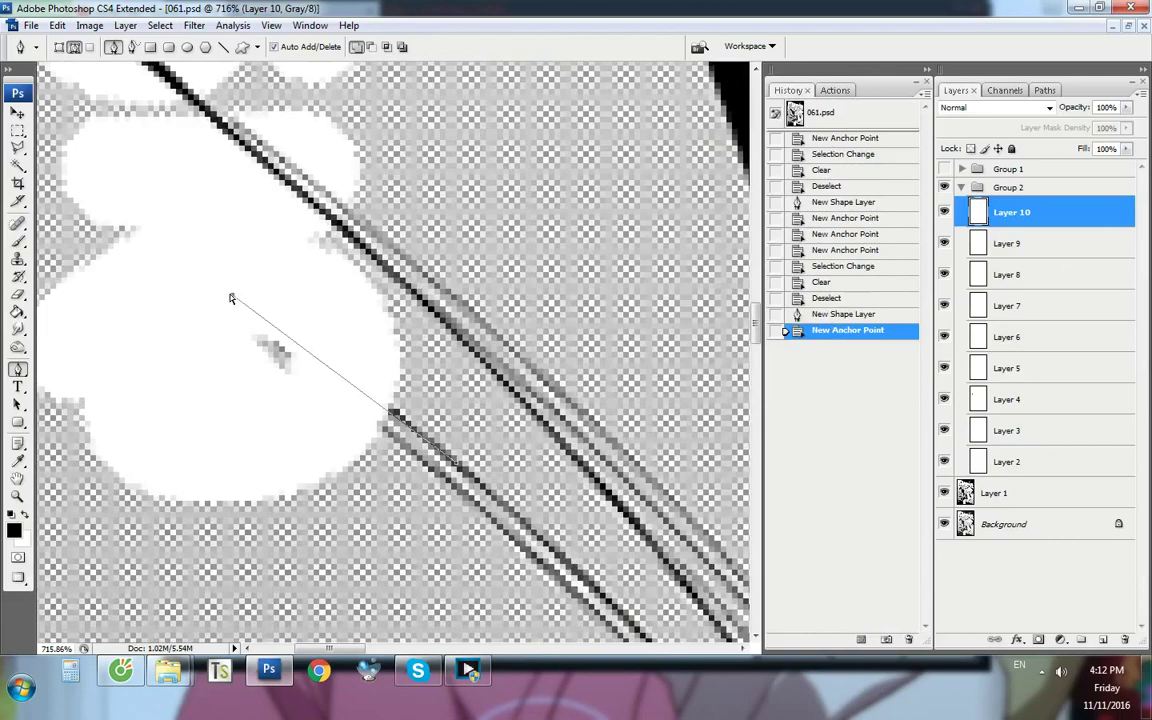
{"action": "mouse_move", "coordinate": [237, 285]}
{"action": "left_mouse_down"}
{"action": "mouse_move", "coordinate": [237, 301]}
{"action": "mouse_move", "coordinate": [237, 288]}
{"action": "left_mouse_up"}
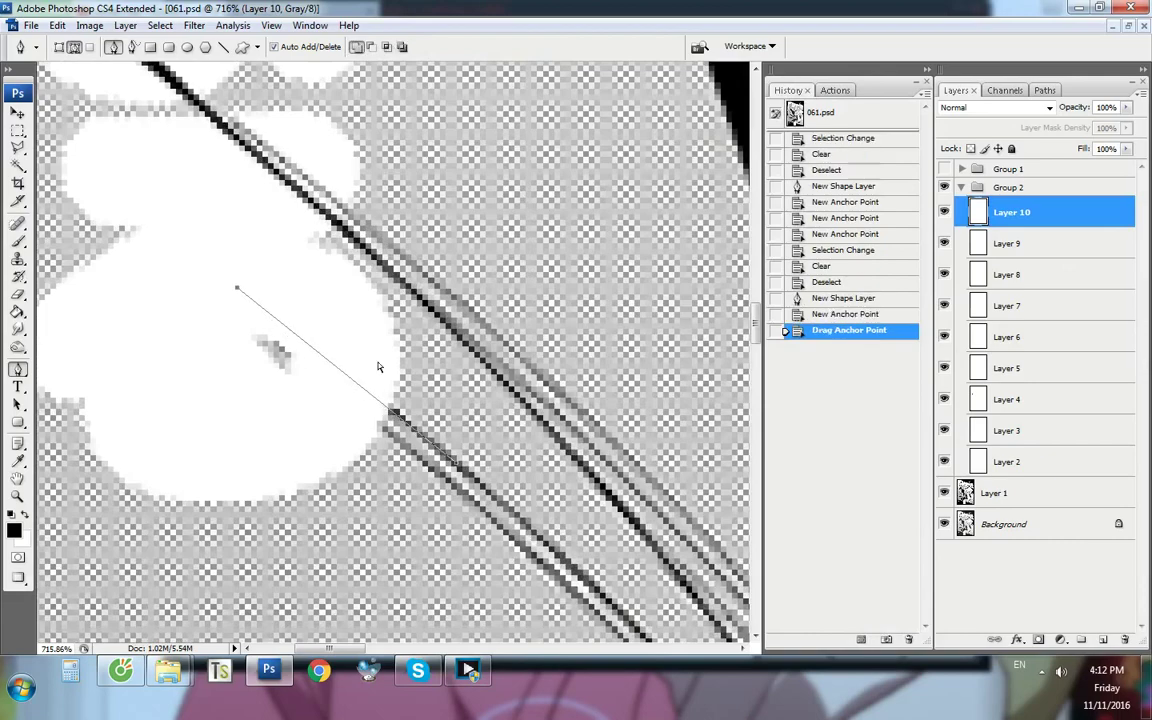
{"action": "key", "text": "ctrl+1"}
{"action": "scroll", "coordinate": [121, 365], "scroll_direction": "up", "scroll_amount": 5}
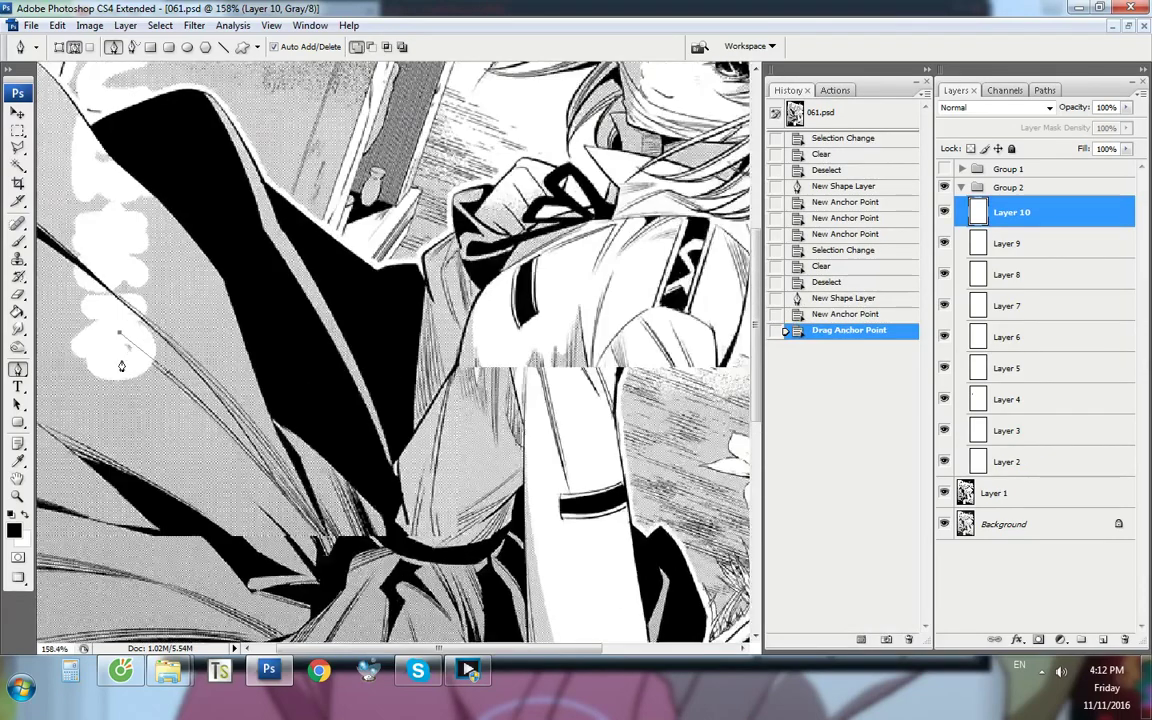
{"action": "scroll", "coordinate": [93, 371], "scroll_direction": "up", "scroll_amount": 2}
Add a new layer and paint the missing upper line along the path in straight segments with the size 1 brush
{"action": "key", "text": "ctrl+shift+alt+n"}
{"action": "key", "text": "b"}
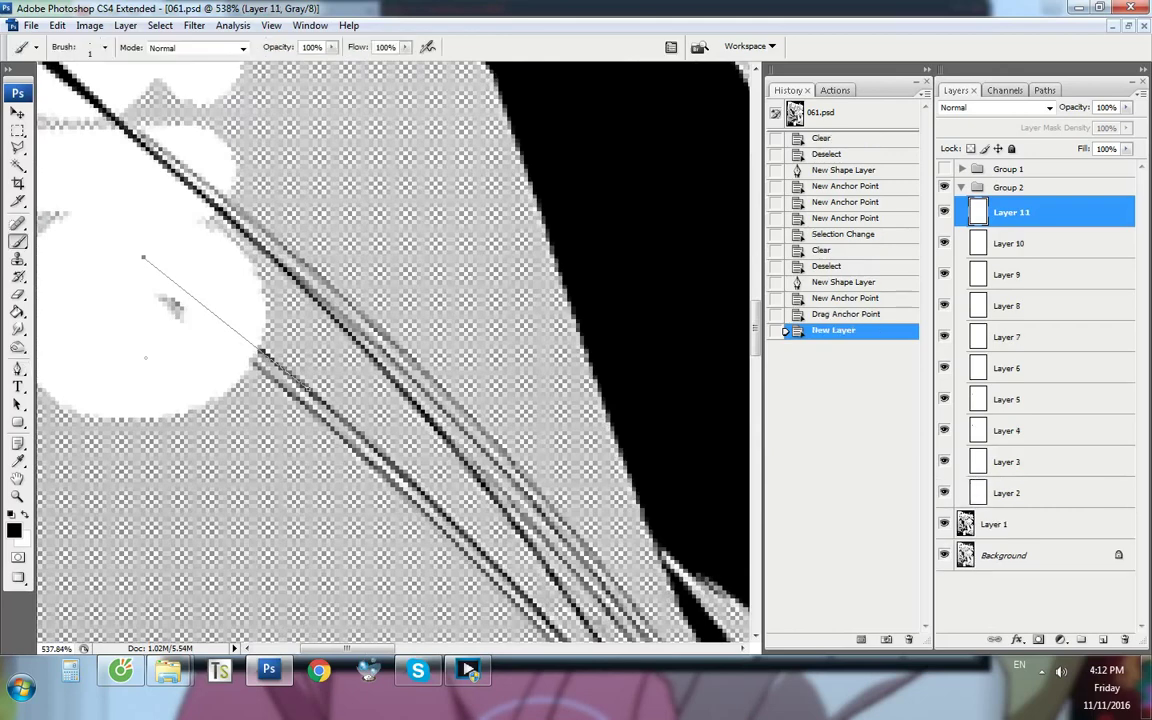
{"action": "scroll", "coordinate": [145, 362], "scroll_direction": "up", "scroll_amount": 5}
{"action": "left_click", "coordinate": [123, 152]}
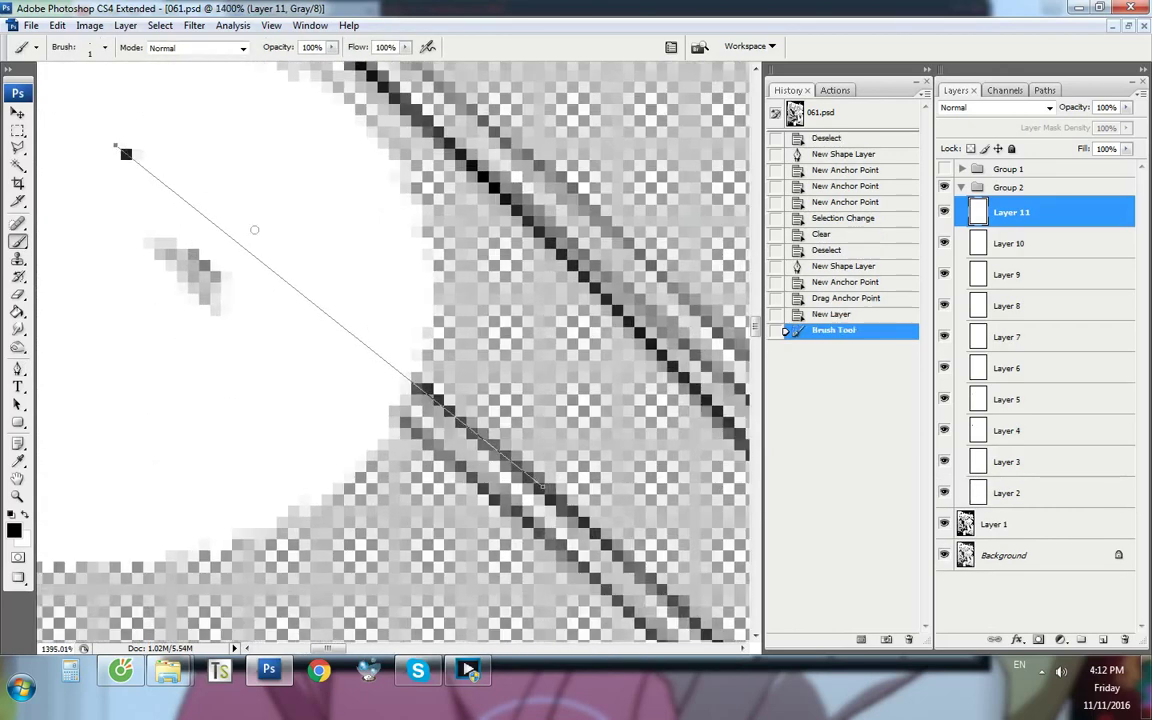
{"action": "left_click", "coordinate": [338, 321], "text": "shift"}
{"action": "left_click", "coordinate": [410, 381], "text": "shift"}
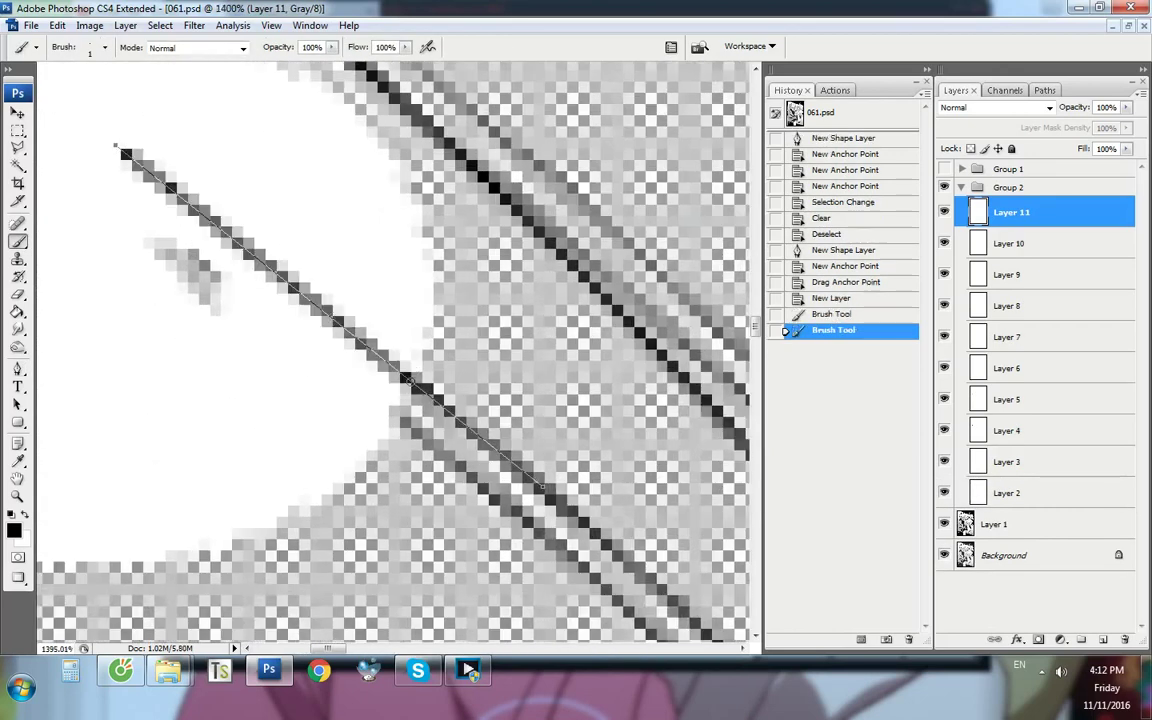
Outline the underside of the new line where it meets the original with the Pen and clear that area from Layer 11
{"action": "key", "text": "p"}
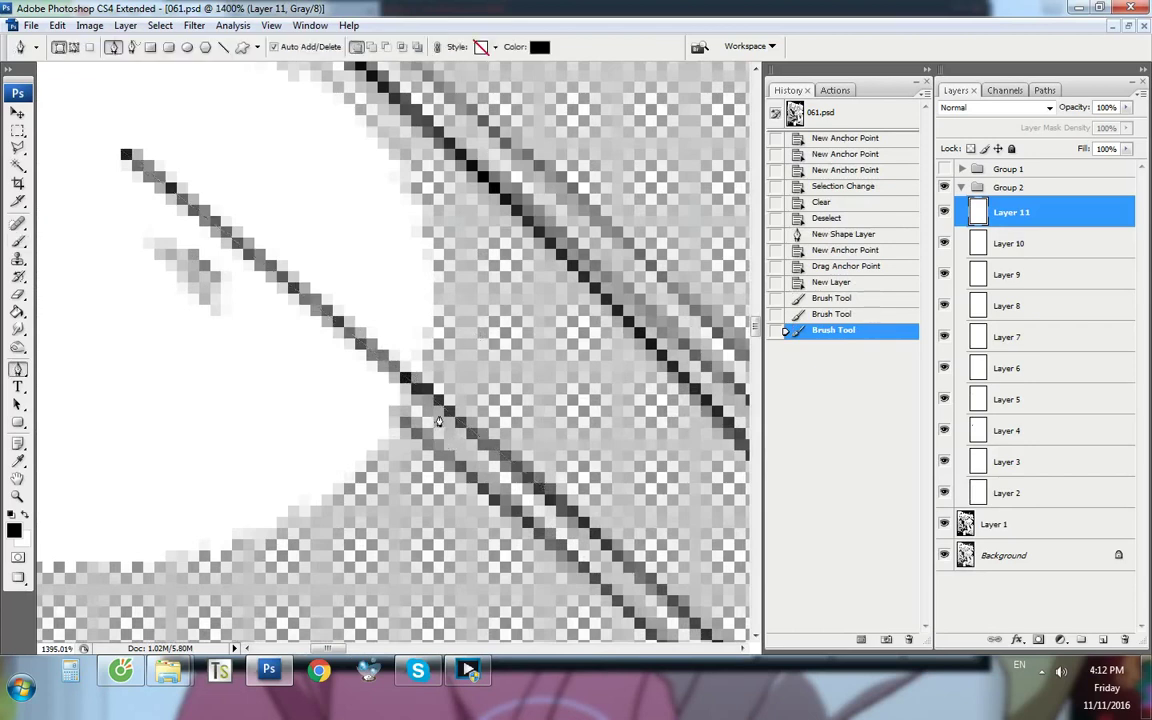
{"action": "left_click", "coordinate": [438, 414]}
{"action": "left_click", "coordinate": [404, 377]}
{"action": "left_click", "coordinate": [428, 390]}
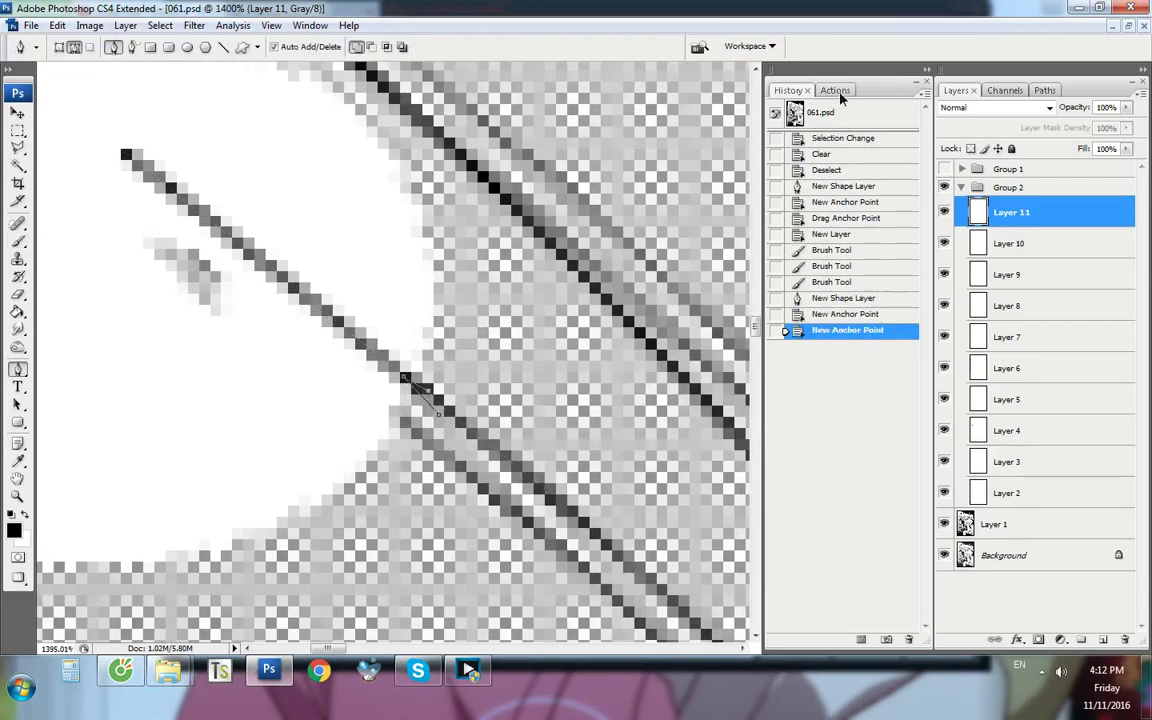
{"action": "left_click", "coordinate": [836, 91]}
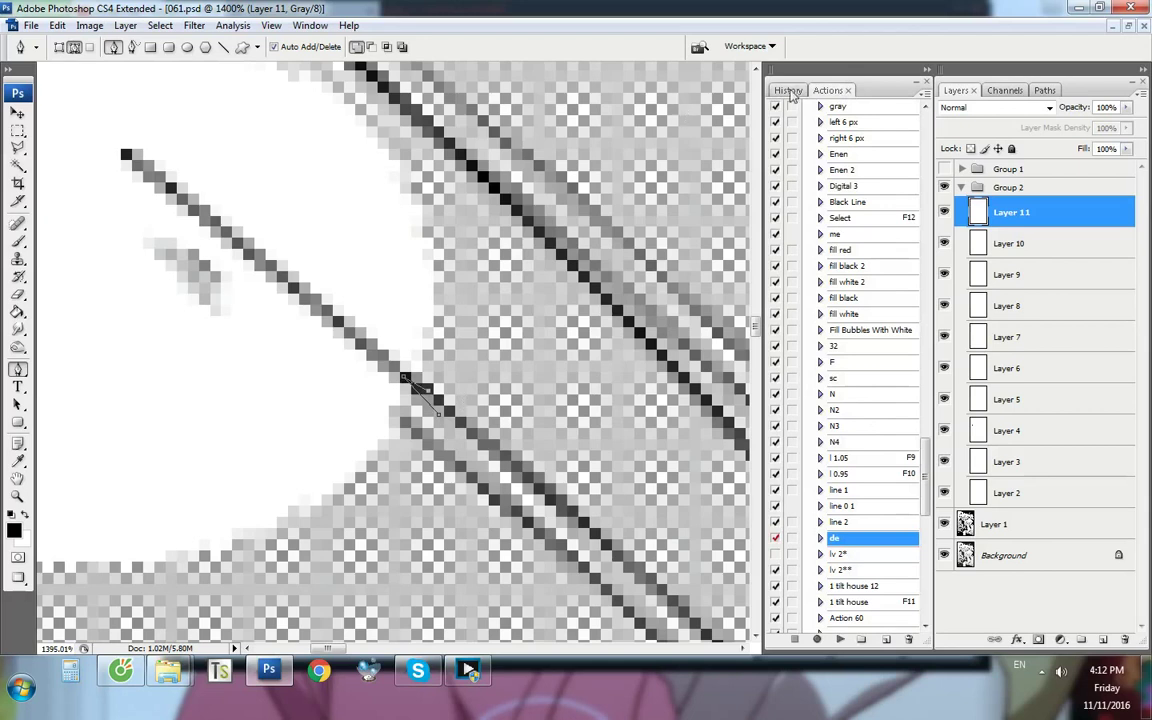
{"action": "left_click", "coordinate": [790, 91]}
{"action": "key", "text": "ctrl+Return"}
{"action": "key", "text": "Delete"}
{"action": "key", "text": "ctrl+d"}
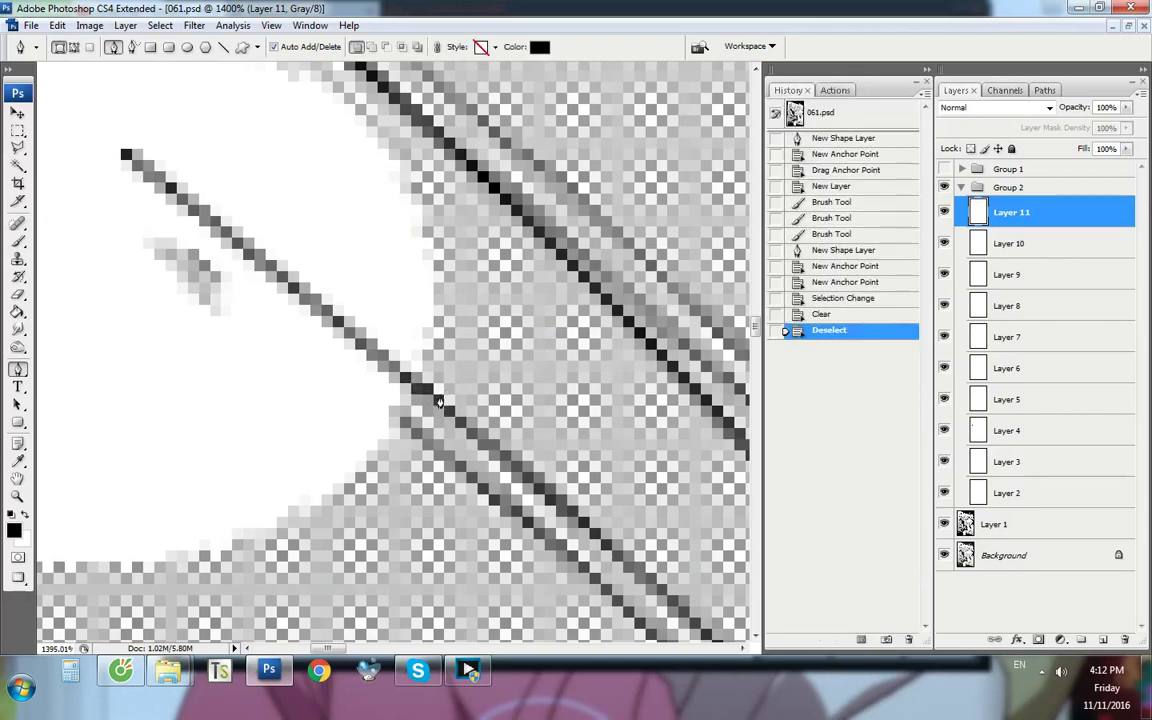
{"action": "left_click", "coordinate": [438, 397]}
{"action": "left_click", "coordinate": [408, 354]}
{"action": "left_click", "coordinate": [443, 336]}
{"action": "key", "text": "Escape"}
Outline the upper side of the new line at its junction with the original and clear that area from Layer 11
{"action": "left_click", "coordinate": [438, 392]}
{"action": "left_click", "coordinate": [408, 357]}
{"action": "left_click", "coordinate": [422, 337]}
{"action": "key", "text": "ctrl+Return"}
{"action": "key", "text": "Delete"}
{"action": "key", "text": "ctrl+d"}
{"action": "key", "text": "ctrl+1"}
Draw a Pen path from the broken end of the lower fold line toward the faded stub in the whited-out area
{"action": "scroll", "coordinate": [146, 368], "scroll_direction": "up", "scroll_amount": 15}
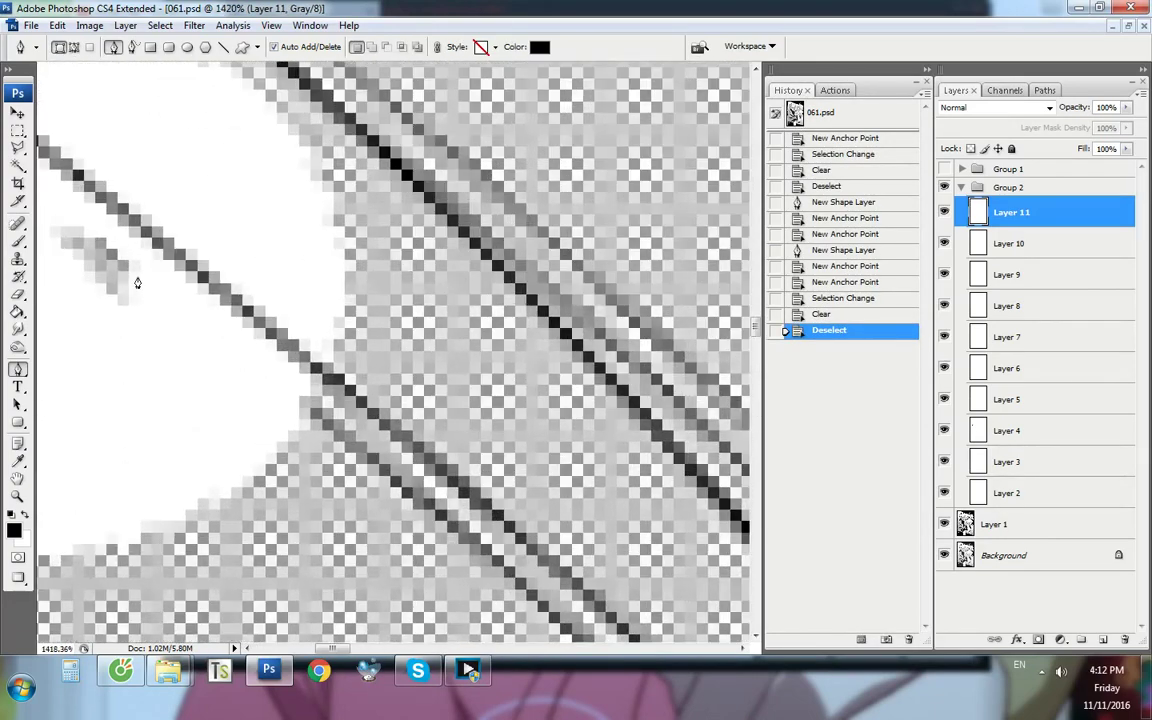
{"action": "left_click", "coordinate": [133, 259]}
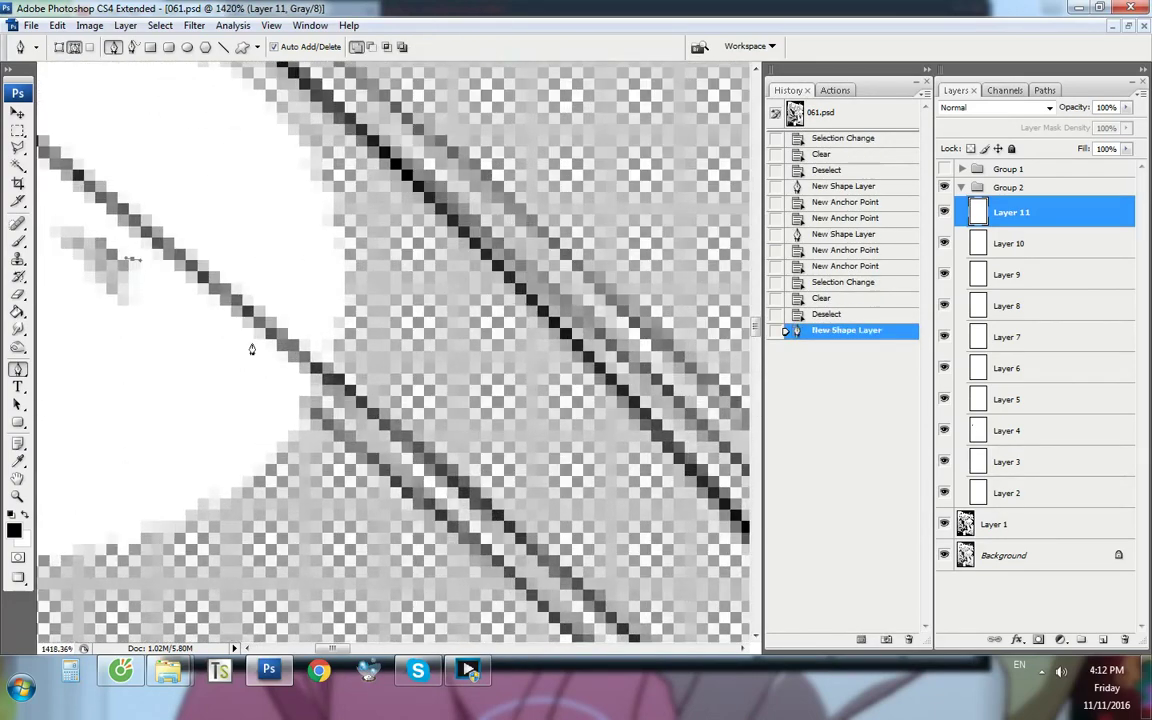
{"action": "left_click", "coordinate": [315, 403]}
{"action": "key", "text": "Return"}
{"action": "left_click", "coordinate": [308, 405]}
{"action": "left_click", "coordinate": [116, 247]}
{"action": "left_click_drag", "start_coordinate": [122, 252], "coordinate": [143, 264]}
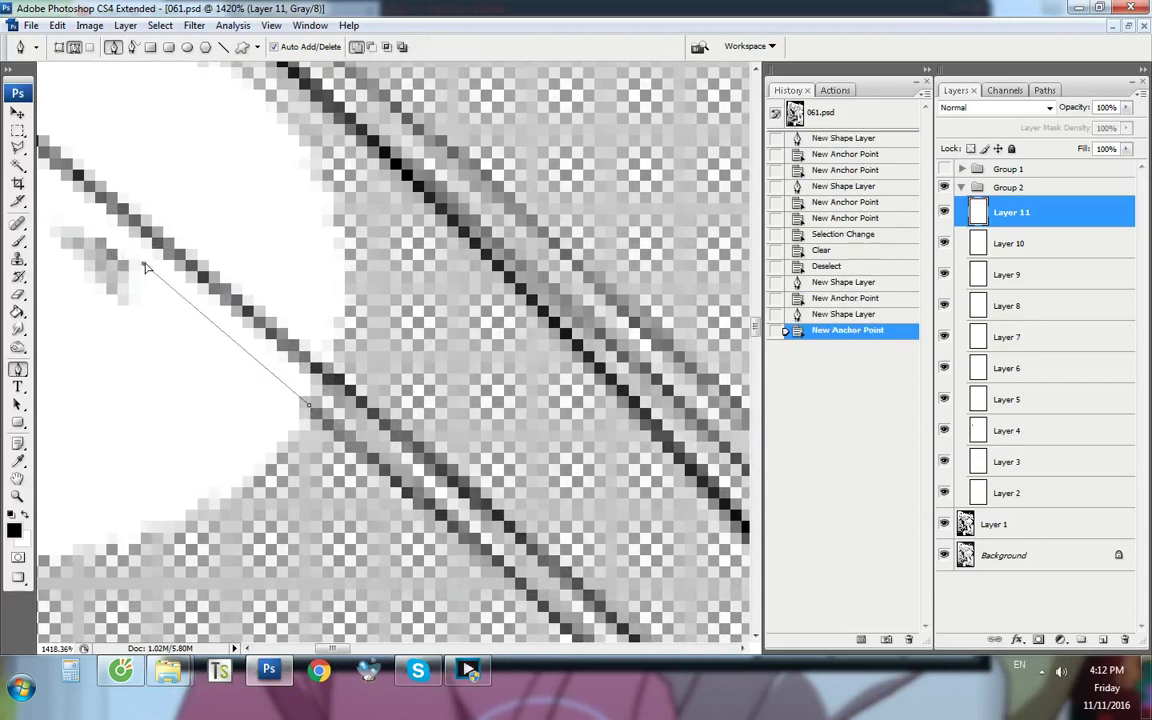
{"action": "scroll", "coordinate": [270, 284], "scroll_direction": "down", "scroll_amount": 5}
{"action": "scroll", "coordinate": [283, 342], "scroll_direction": "up", "scroll_amount": 4}
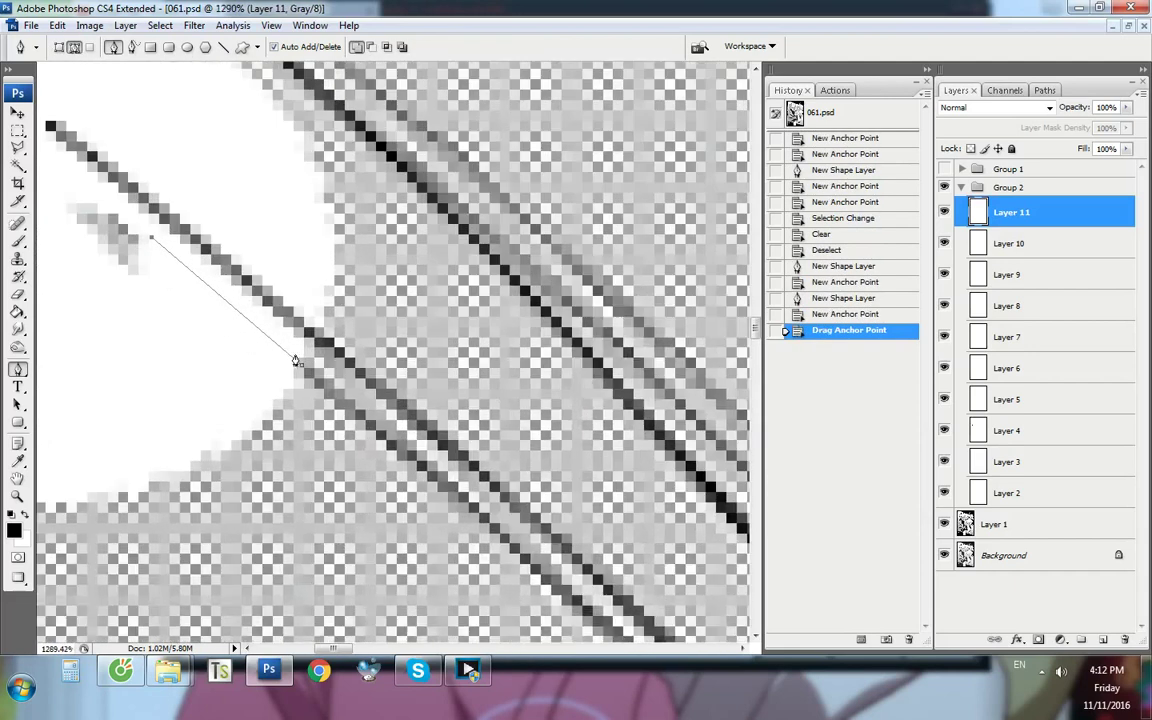
Add a new layer and paint the missing lower line along the path in straight segments with the size 1 brush
{"action": "key", "text": "ctrl+shift+alt+n"}
{"action": "key", "text": "b"}
{"action": "scroll", "coordinate": [311, 352], "scroll_direction": "up", "scroll_amount": 2}
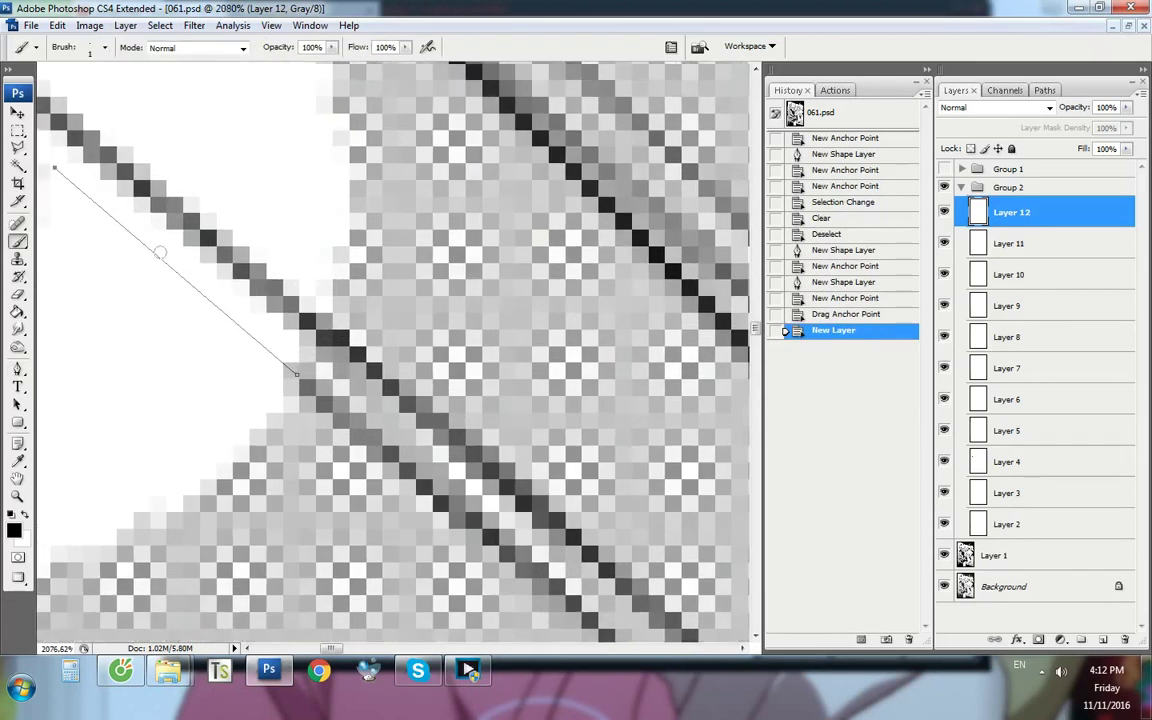
{"action": "left_click_drag", "start_coordinate": [66, 175], "coordinate": [79, 189]}
{"action": "left_click", "coordinate": [225, 318], "text": "shift"}
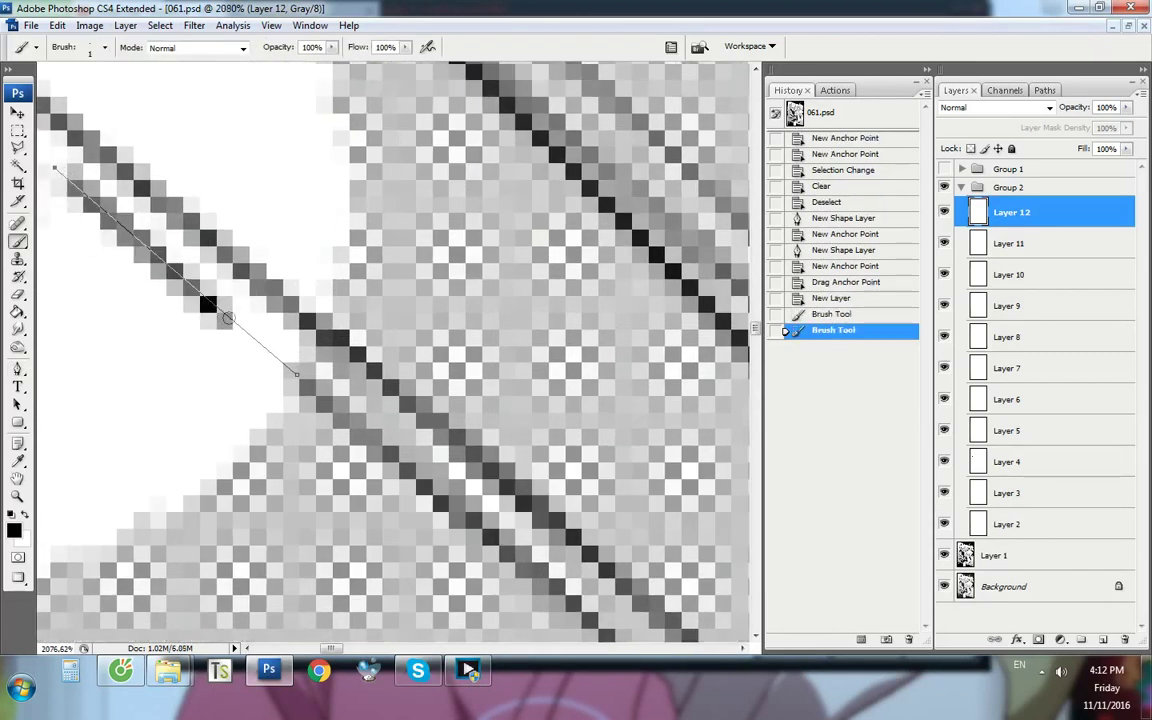
{"action": "left_click", "coordinate": [290, 372], "text": "shift"}
{"action": "scroll", "coordinate": [292, 284], "scroll_direction": "down", "scroll_amount": 2}
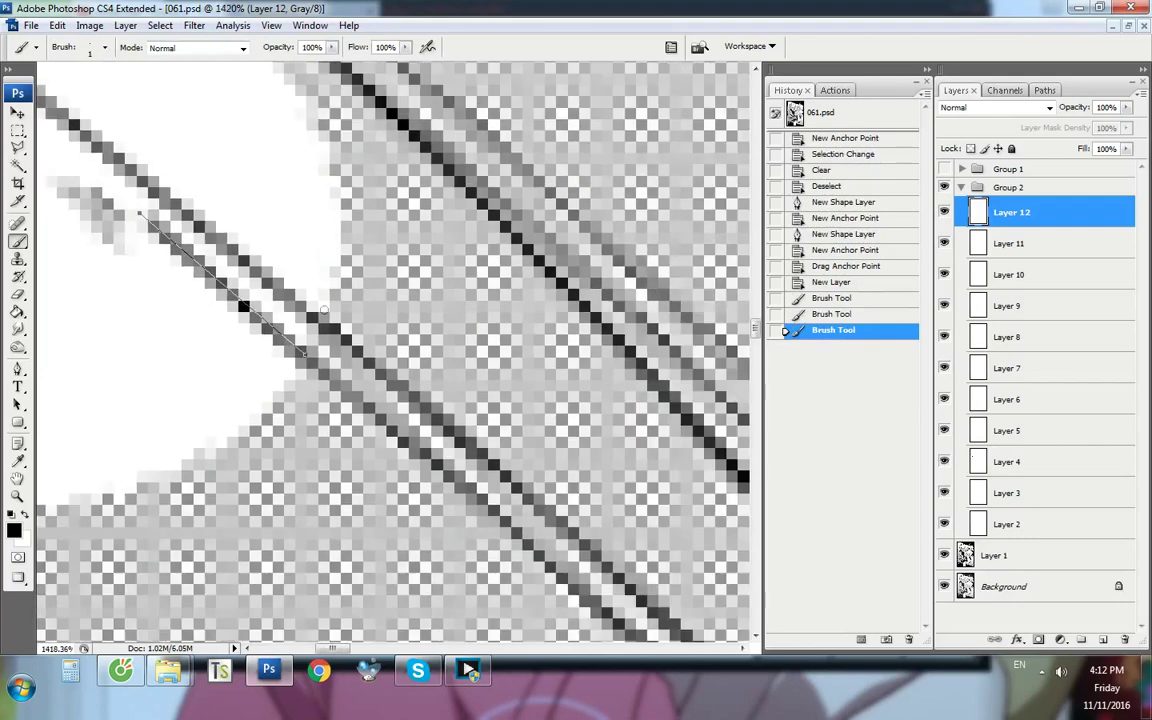
Outline the area along the new lower line's underside with the Pen and clear it from Layer 12 using the "de" action
{"action": "key", "text": "p"}
{"action": "key", "text": "ctrl+1"}
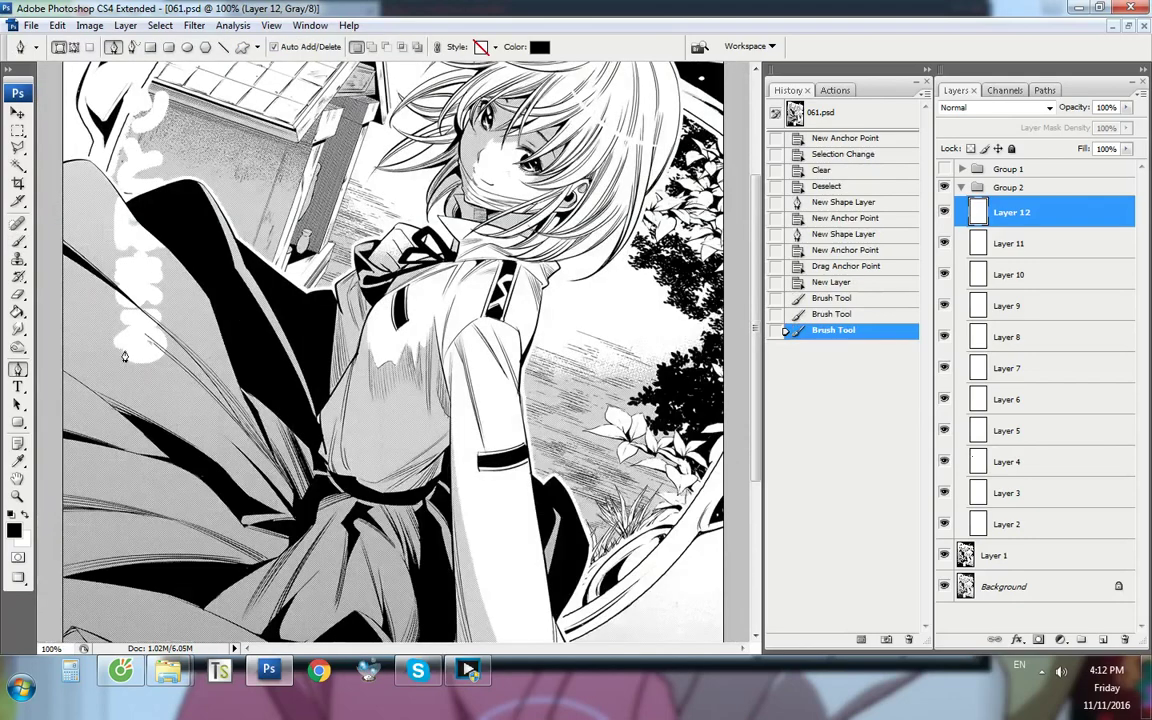
{"action": "scroll", "coordinate": [122, 355], "scroll_direction": "up", "scroll_amount": 10}
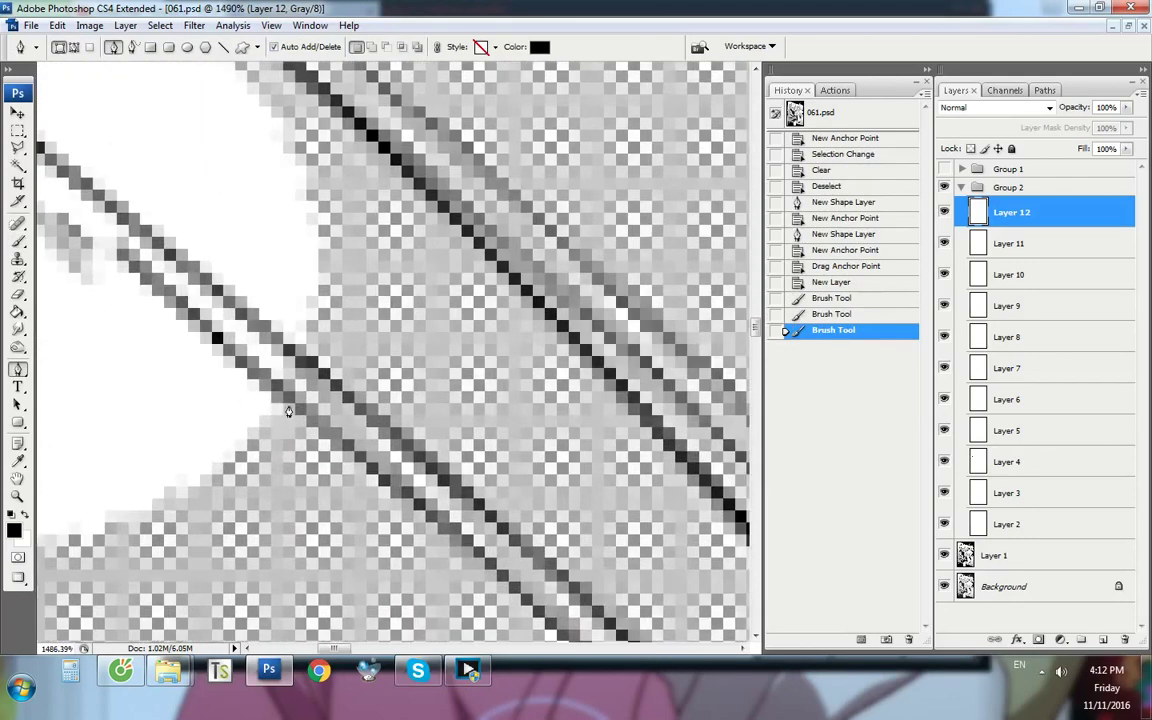
{"action": "left_click", "coordinate": [289, 405]}
{"action": "left_click", "coordinate": [148, 284]}
{"action": "left_click_drag", "start_coordinate": [134, 294], "coordinate": [135, 305]}
{"action": "left_click_drag", "start_coordinate": [173, 415], "coordinate": [182, 429]}
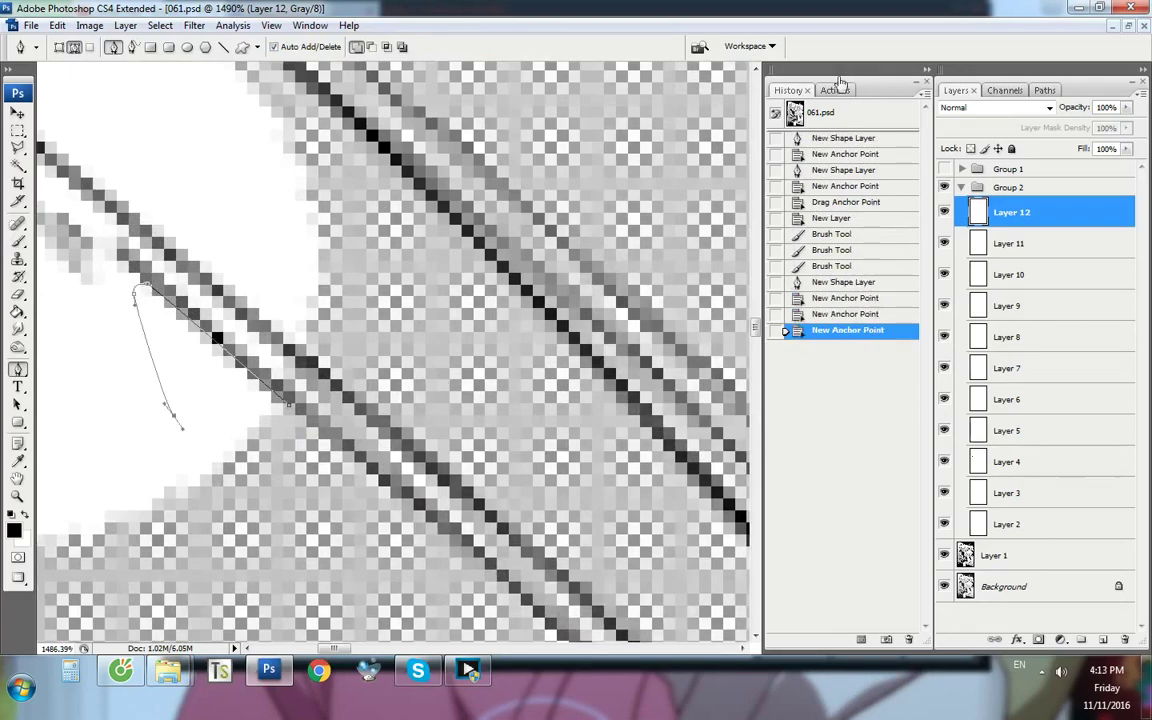
{"action": "left_click", "coordinate": [838, 90]}
{"action": "key", "text": "Return"}
{"action": "key", "text": "ctrl+1"}
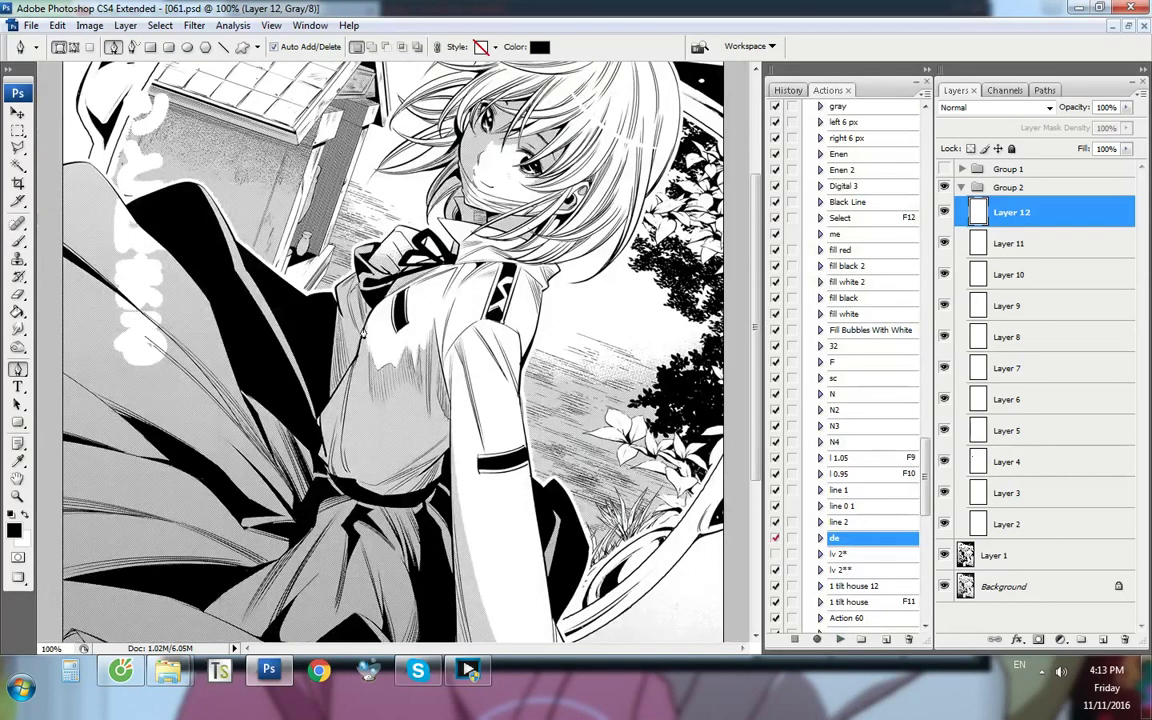
Outline the area between the two fold lines with the Pen, clear it from Layer 12, and compare at 100%
{"action": "scroll", "coordinate": [125, 333], "scroll_direction": "up", "scroll_amount": 8}
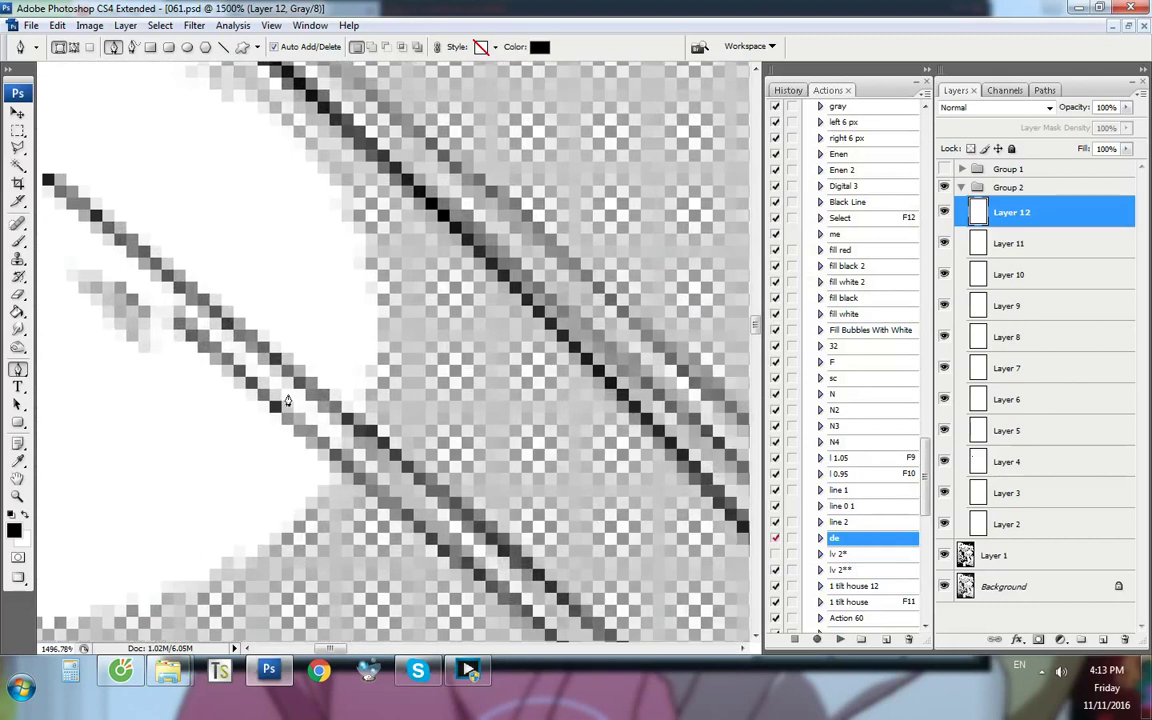
{"action": "left_click", "coordinate": [284, 405]}
{"action": "left_click", "coordinate": [150, 263]}
{"action": "left_click", "coordinate": [320, 398]}
{"action": "left_click", "coordinate": [331, 418]}
{"action": "left_click", "coordinate": [291, 408]}
{"action": "key", "text": "ctrl+Return"}
{"action": "key", "text": "ctrl+BackSpace"}
{"action": "key", "text": "ctrl+1"}
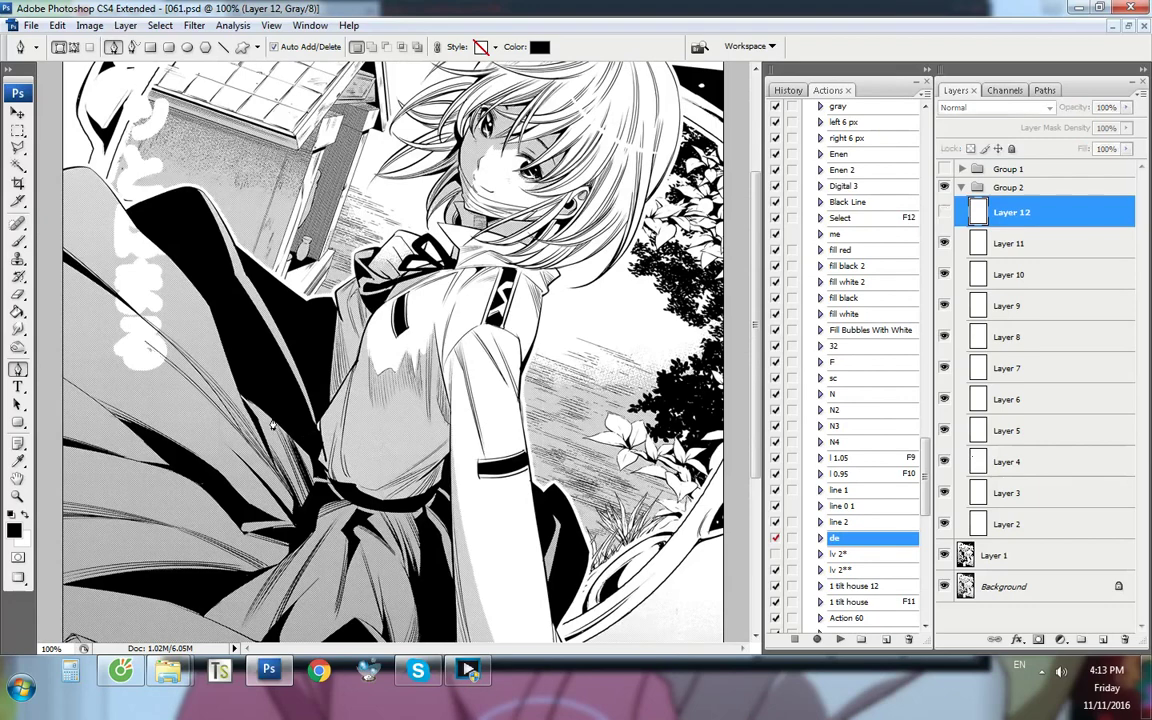
Outline the point where the new lower line joins the original with the Pen and clear it using the "de" action
{"action": "scroll", "coordinate": [126, 340], "scroll_direction": "up", "scroll_amount": 6}
{"action": "scroll", "coordinate": [117, 326], "scroll_direction": "up", "scroll_amount": 2}
{"action": "key", "text": "v"}
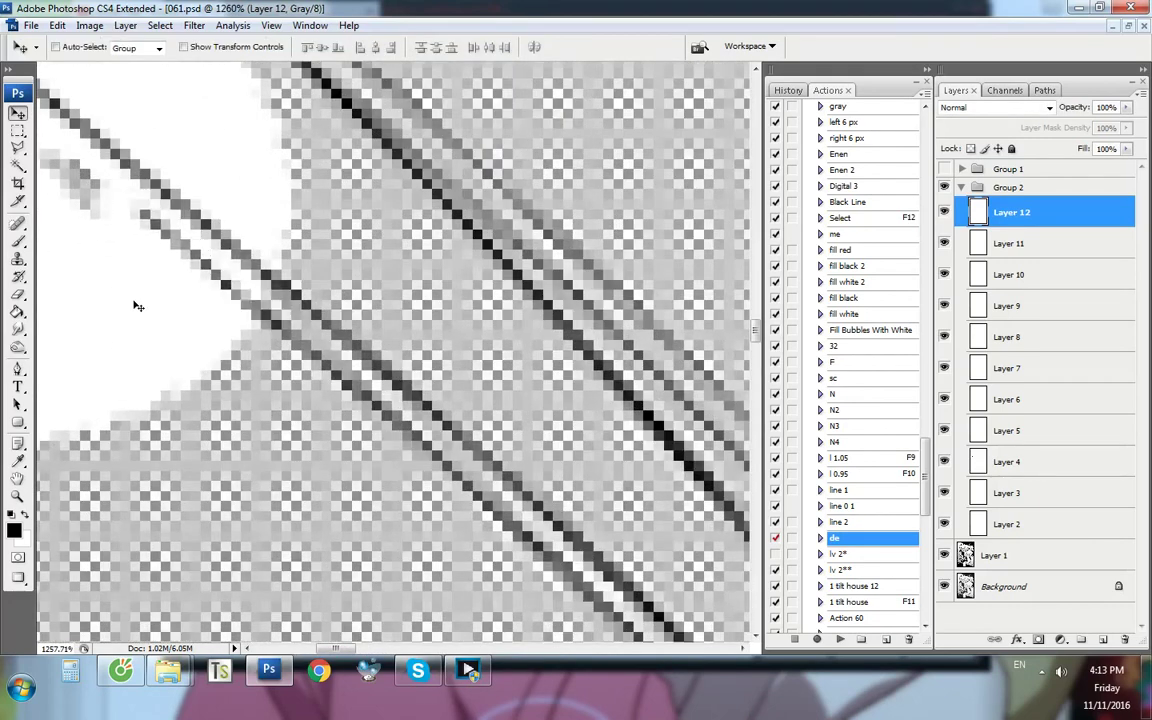
{"action": "key", "text": "ctrl+1"}
{"action": "scroll", "coordinate": [150, 375], "scroll_direction": "up", "scroll_amount": 7}
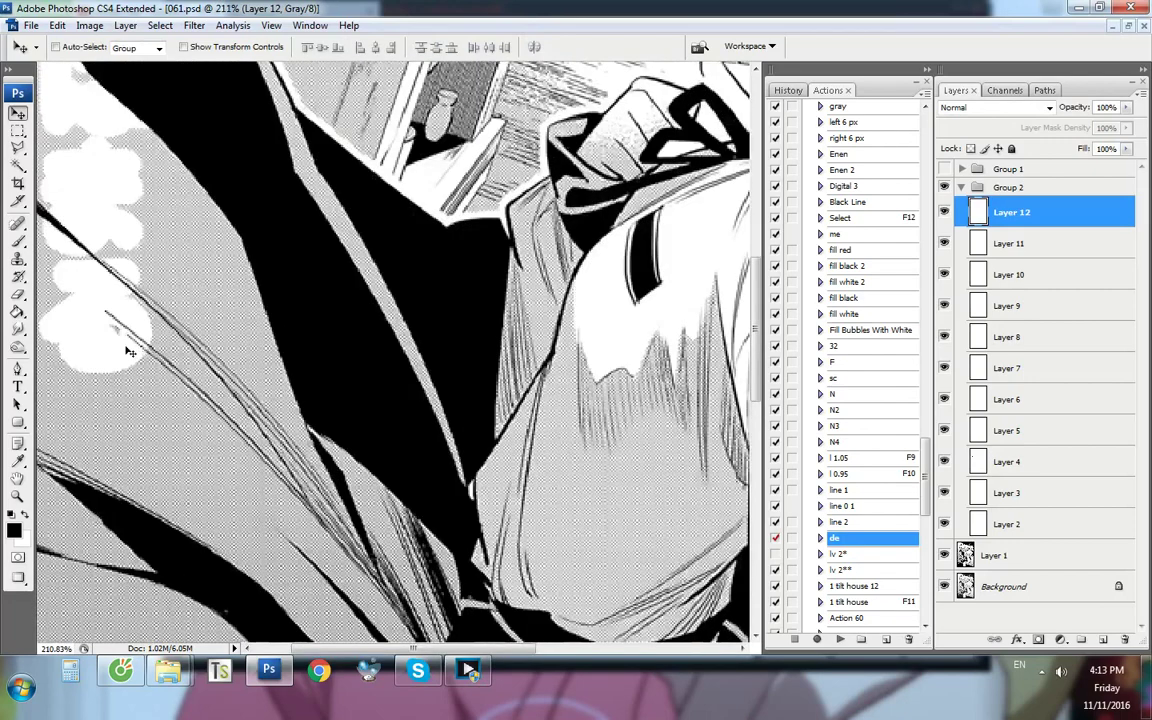
{"action": "scroll", "coordinate": [215, 362], "scroll_direction": "up", "scroll_amount": 2}
{"action": "key", "text": "p"}
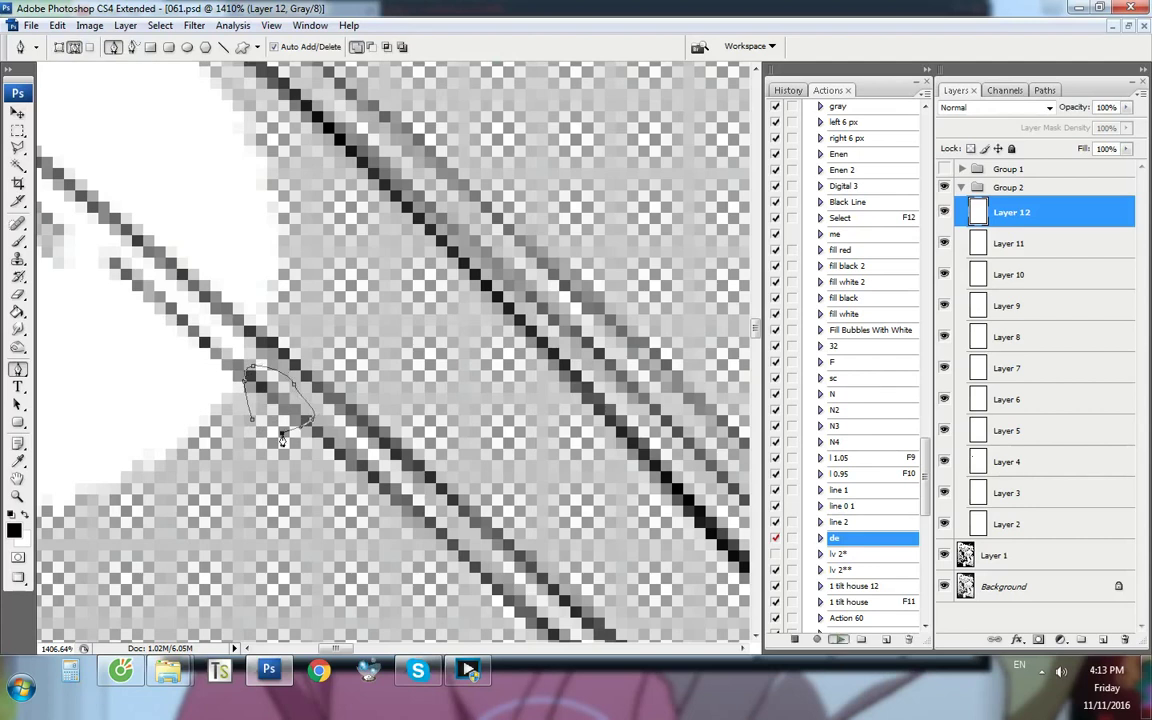
{"action": "key", "text": "ctrl+1"}
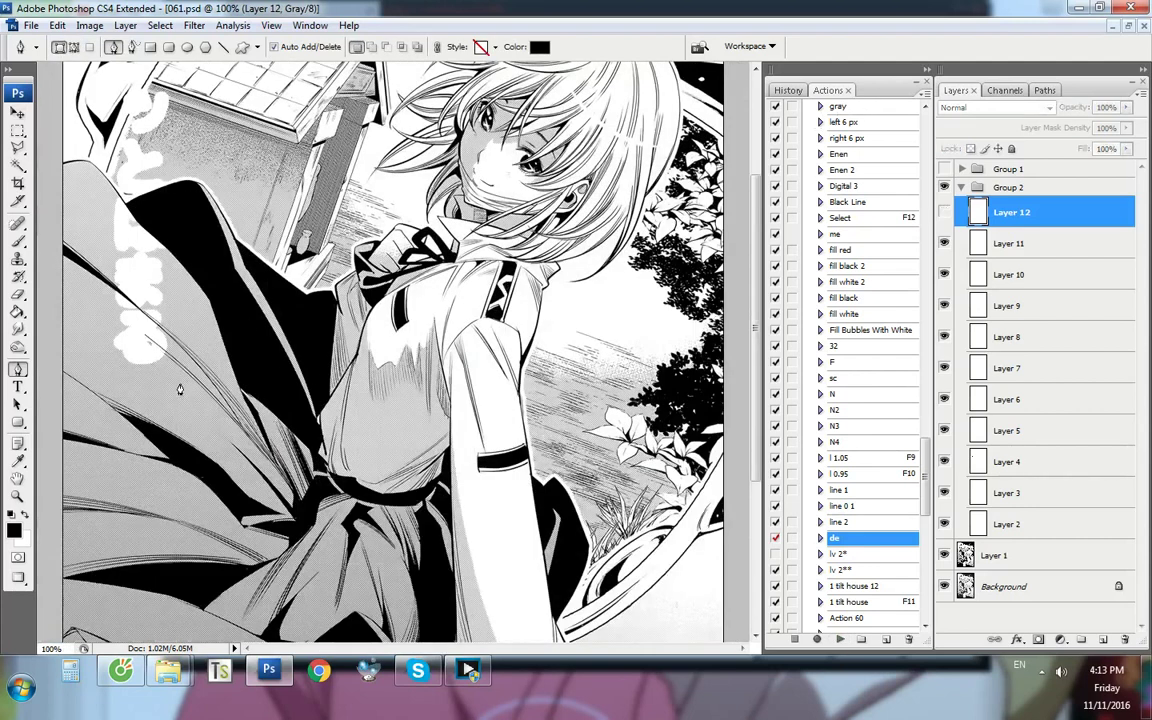
Outline the lower part of the Layer 12 line next to the original with the Pen and remove it
{"action": "right_click", "coordinate": [1006, 211]}
{"action": "left_click", "coordinate": [134, 354]}
{"action": "scroll", "coordinate": [131, 362], "scroll_direction": "up", "scroll_amount": 12}
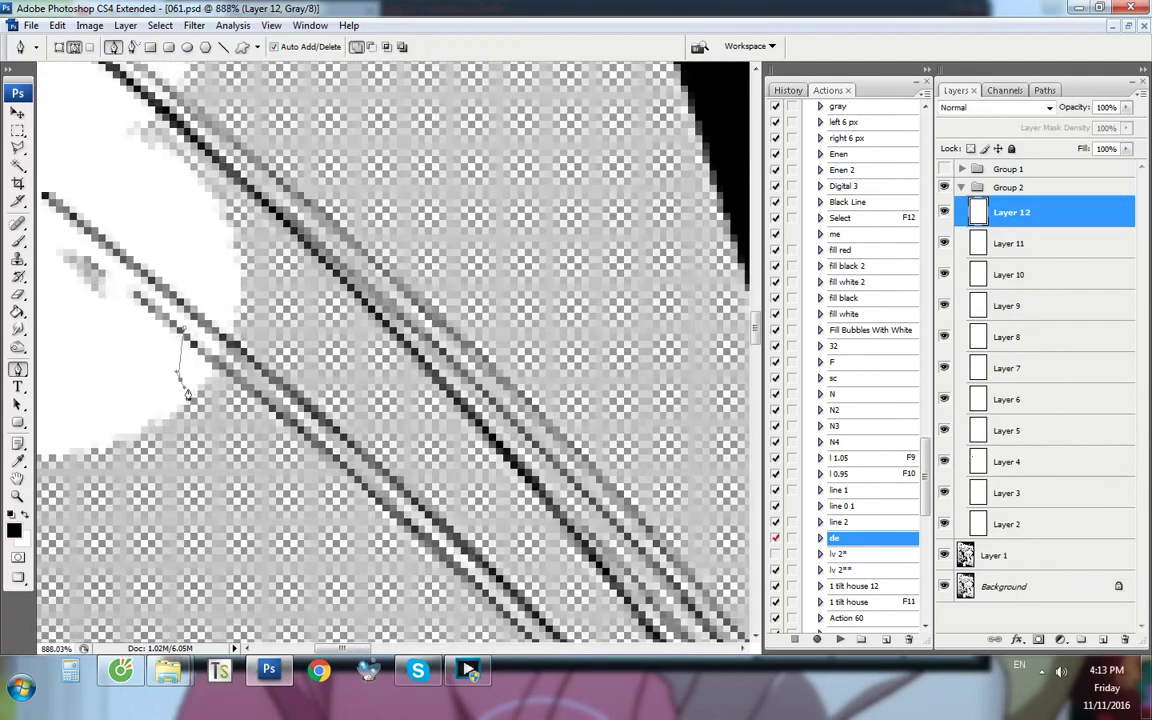
{"action": "scroll", "coordinate": [185, 355], "scroll_direction": "up", "scroll_amount": 2}
Add a new layer and bridge the gap in the lower line with a straight size 1 brush segment
{"action": "key", "text": "ctrl+shift+alt+n"}
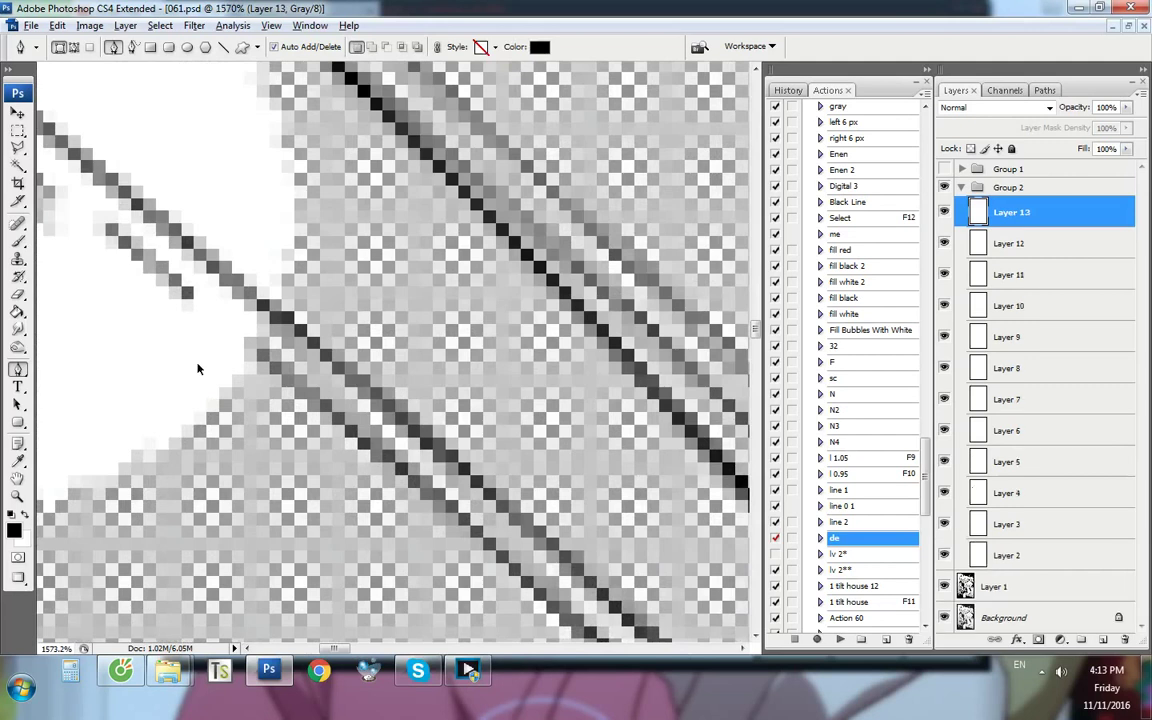
{"action": "key", "text": "b"}
{"action": "scroll", "coordinate": [200, 360], "scroll_direction": "up", "scroll_amount": 2}
{"action": "left_click", "coordinate": [194, 255]}
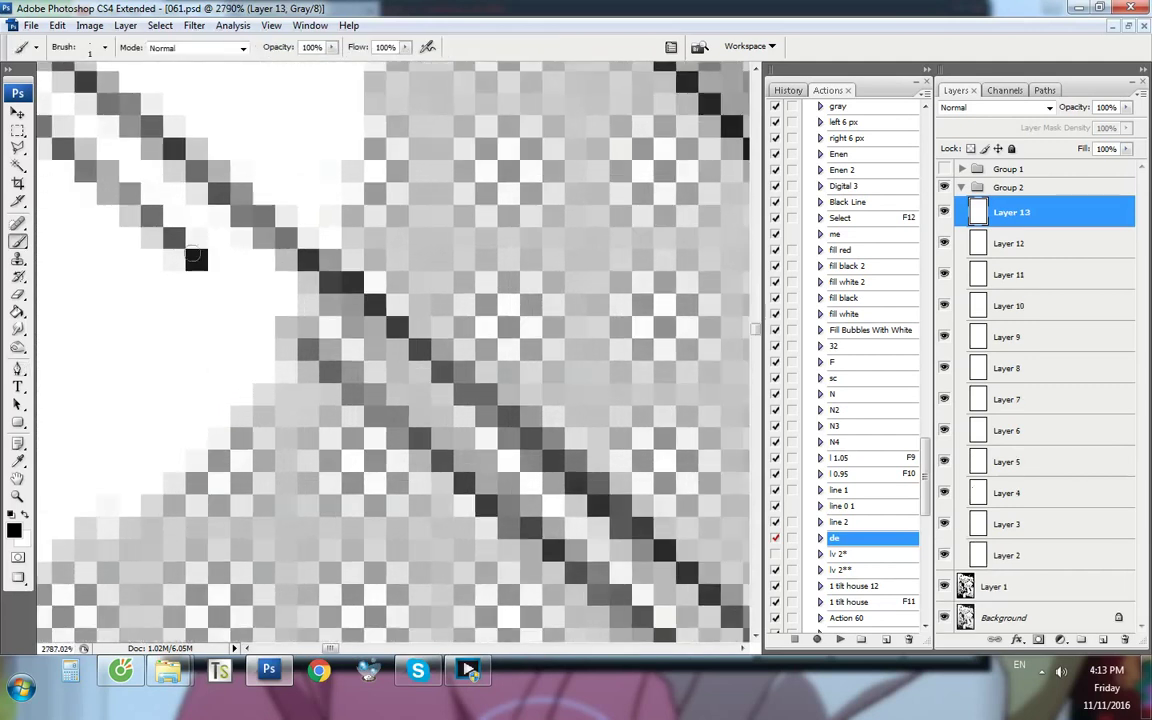
{"action": "left_click", "coordinate": [286, 331], "text": "shift"}
{"action": "key", "text": "ctrl+1"}
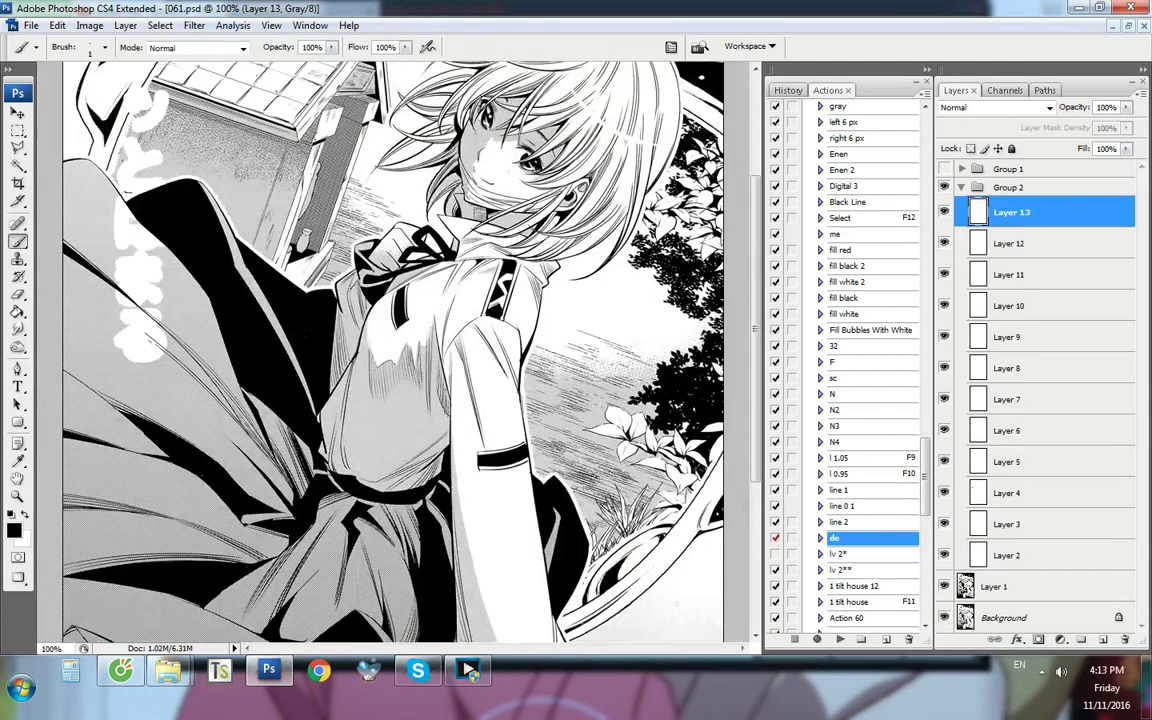
Trim the edge of the bridging segment on Layer 13 with a Pen outline and check the result at 100%
{"action": "scroll", "coordinate": [246, 338], "scroll_direction": "up", "scroll_amount": 10}
{"action": "key", "text": "p"}
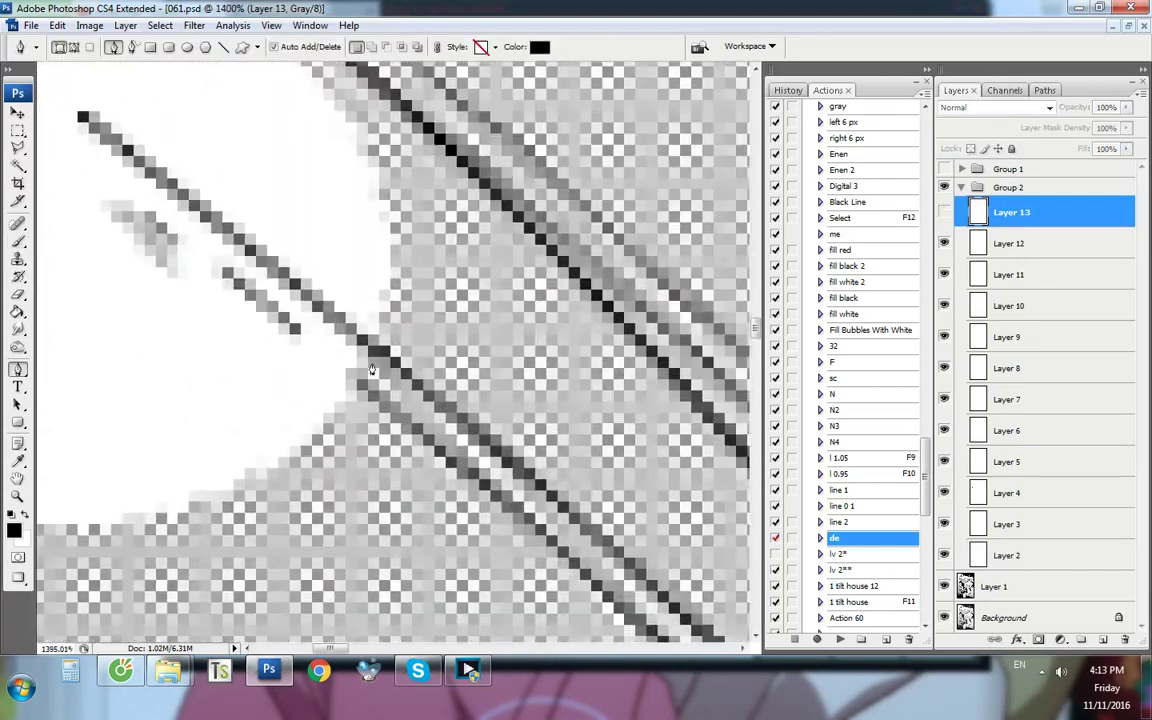
{"action": "mouse_move", "coordinate": [243, 308]}
{"action": "left_mouse_down"}
{"action": "mouse_move", "coordinate": [357, 407]}
{"action": "mouse_move", "coordinate": [252, 423]}
{"action": "mouse_move", "coordinate": [241, 308]}
{"action": "left_mouse_up"}
{"action": "key", "text": "ctrl+1"}
{"action": "scroll", "coordinate": [134, 350], "scroll_direction": "up", "scroll_amount": 10}
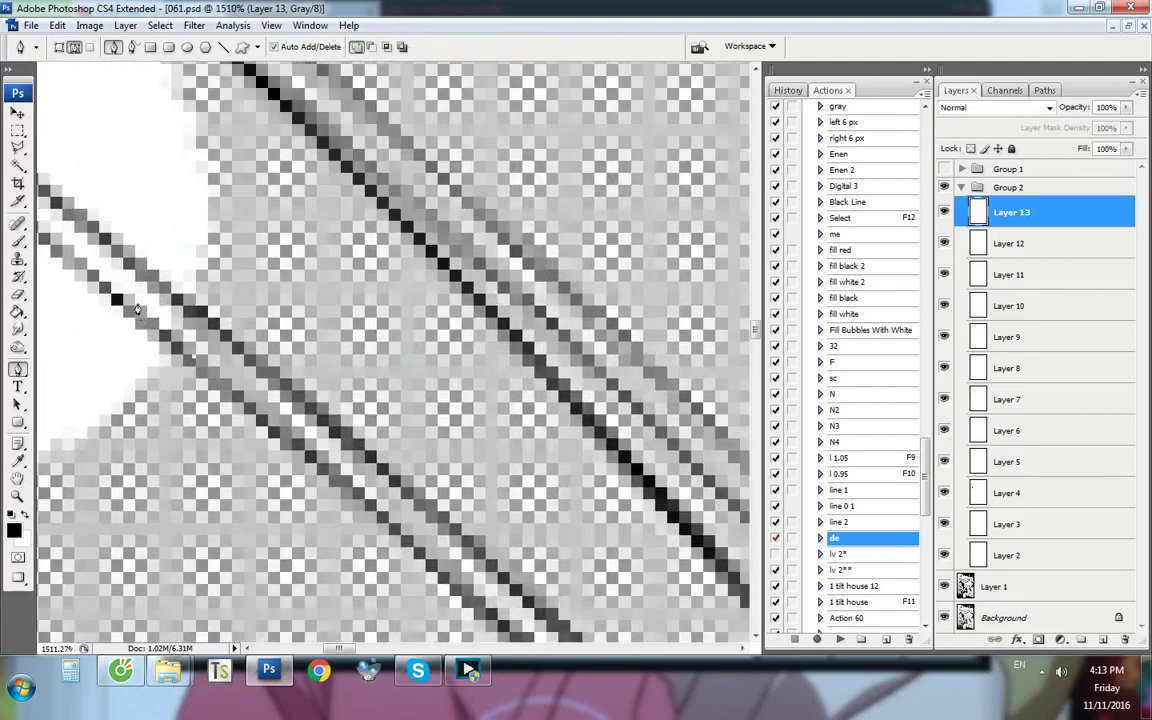
{"action": "key", "text": "ctrl+1"}
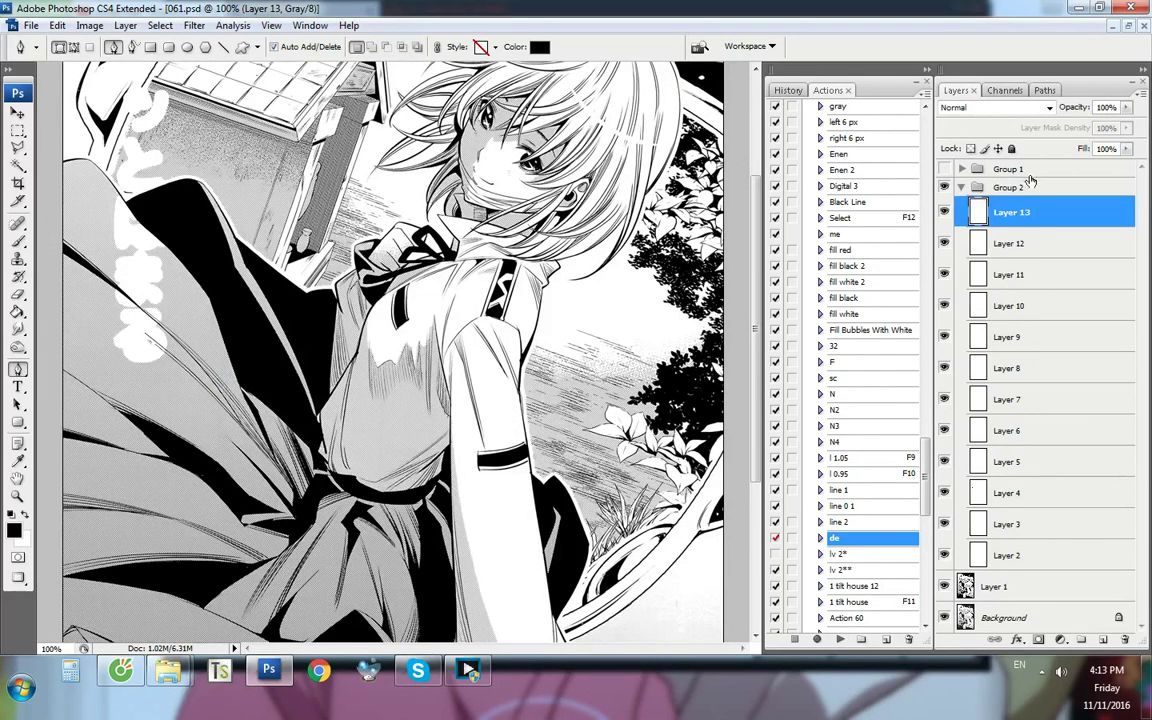
Merge Layer 12 with Layer 13, hide the merged layer, and delete it
{"action": "left_click", "coordinate": [1036, 239], "text": "ctrl"}
{"action": "key", "text": "ctrl+e"}
{"action": "left_click", "coordinate": [944, 212]}
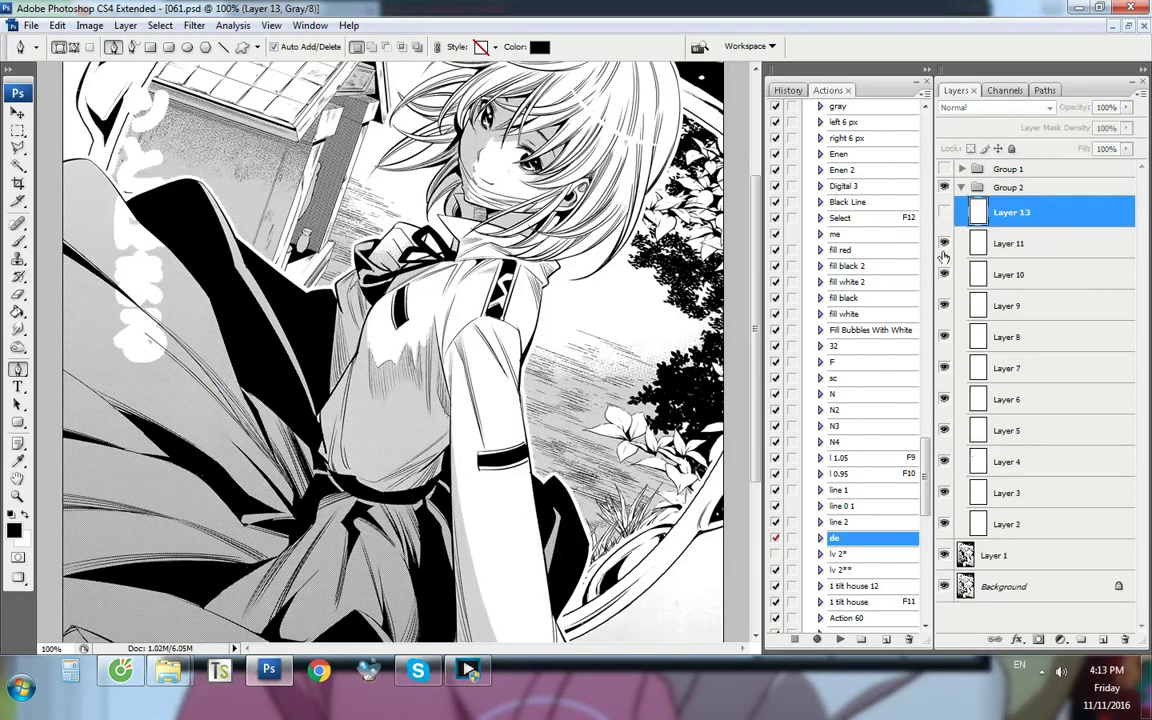
{"action": "right_click", "coordinate": [960, 210]}
{"action": "left_click", "coordinate": [995, 277]}
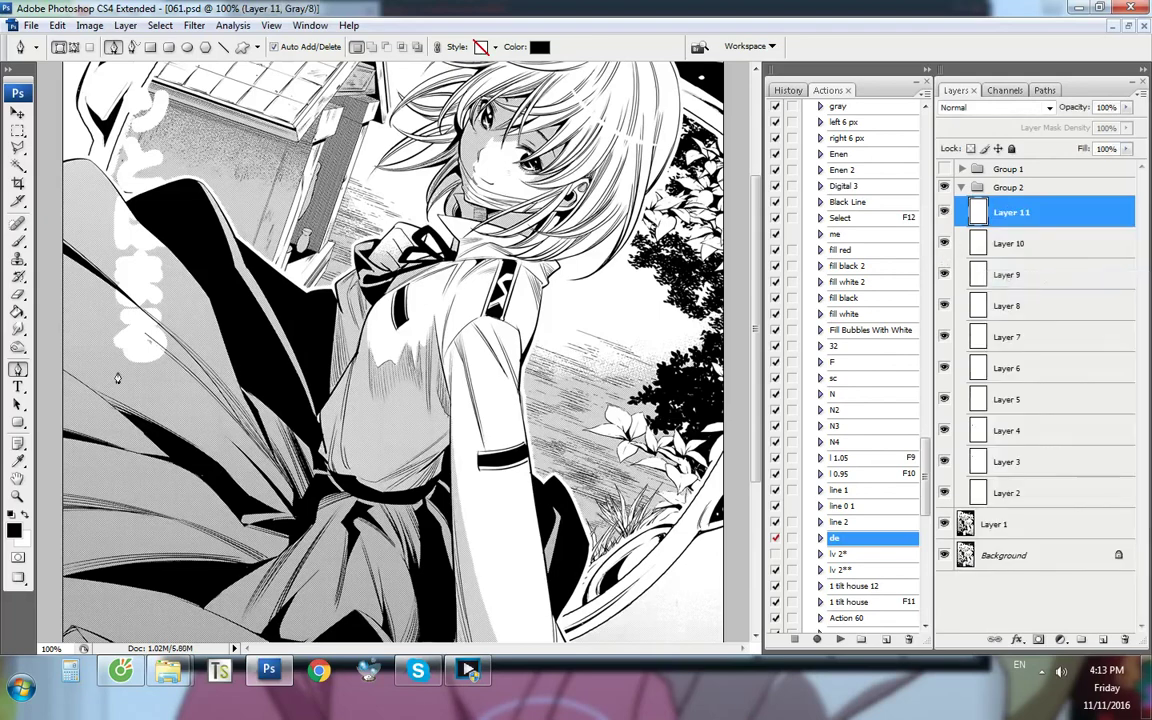
Draw a curved Pen path from the faded stub across the white gap and along the original lower fold line
{"action": "scroll", "coordinate": [148, 352], "scroll_direction": "up", "scroll_amount": 13}
{"action": "left_click", "coordinate": [168, 290]}
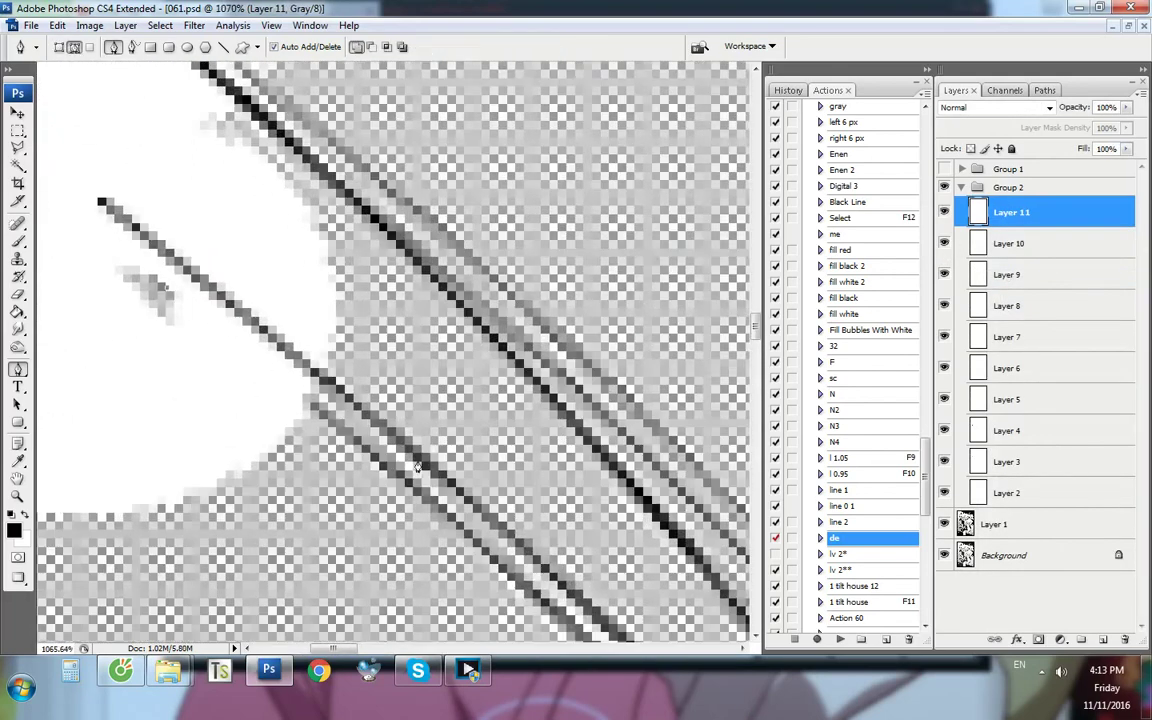
{"action": "left_click", "coordinate": [500, 567]}
{"action": "left_click_drag", "start_coordinate": [298, 395], "coordinate": [293, 384]}
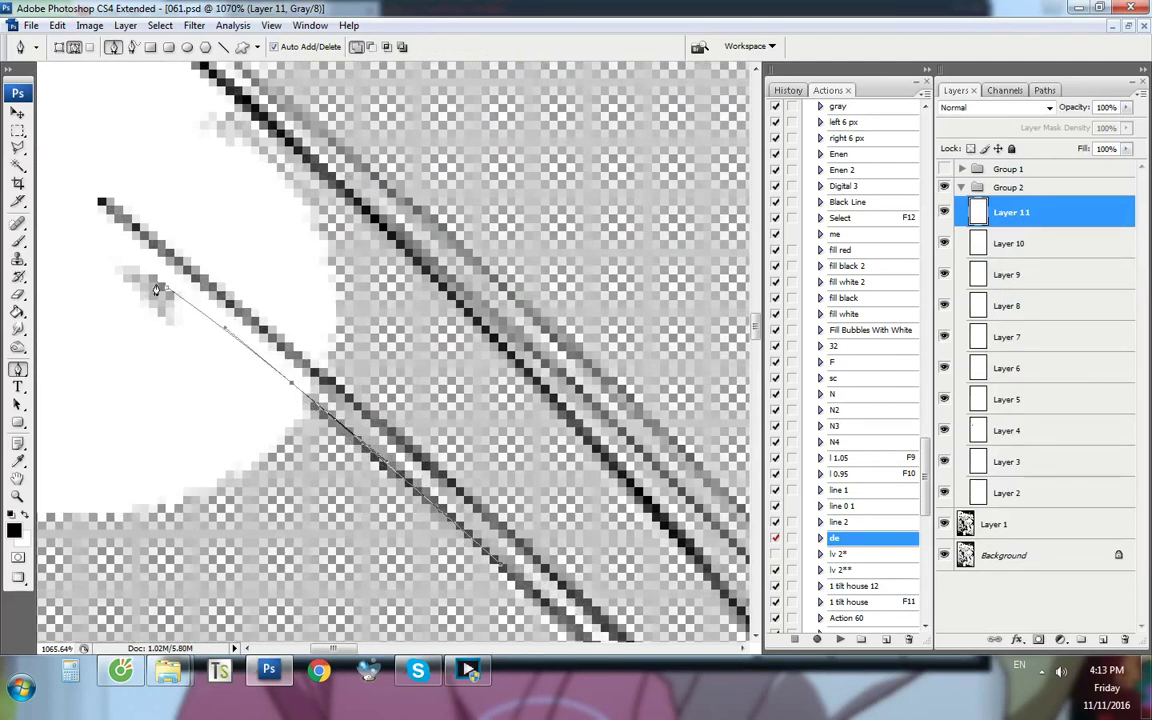
{"action": "left_click_drag", "start_coordinate": [162, 286], "coordinate": [171, 282]}
Add a new layer above Layer 11 and open the brush size and hardness settings
{"action": "key", "text": "ctrl+shift+alt+n"}
{"action": "key", "text": "b"}
{"action": "right_click", "coordinate": [639, 372]}
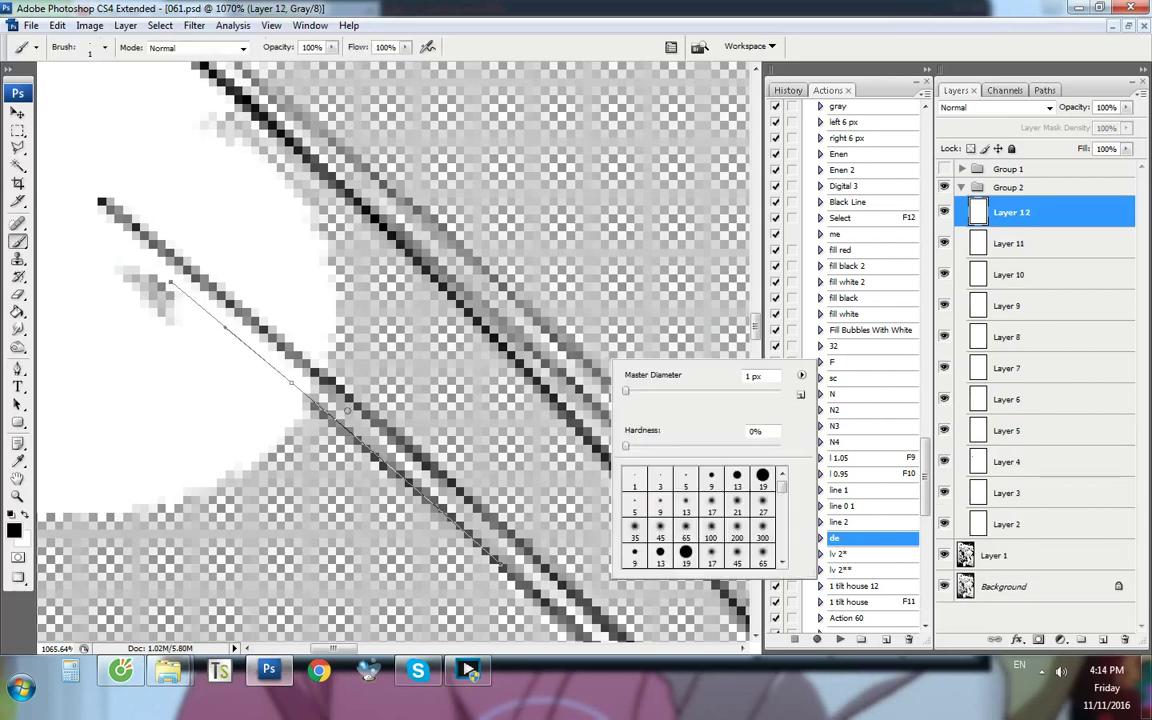
Stroke the Pen path along the lower fold line with the 1 px brush on Layer 12, then remove the path
{"action": "key", "text": "Escape"}
{"action": "key", "text": "p"}
{"action": "right_click", "coordinate": [347, 360]}
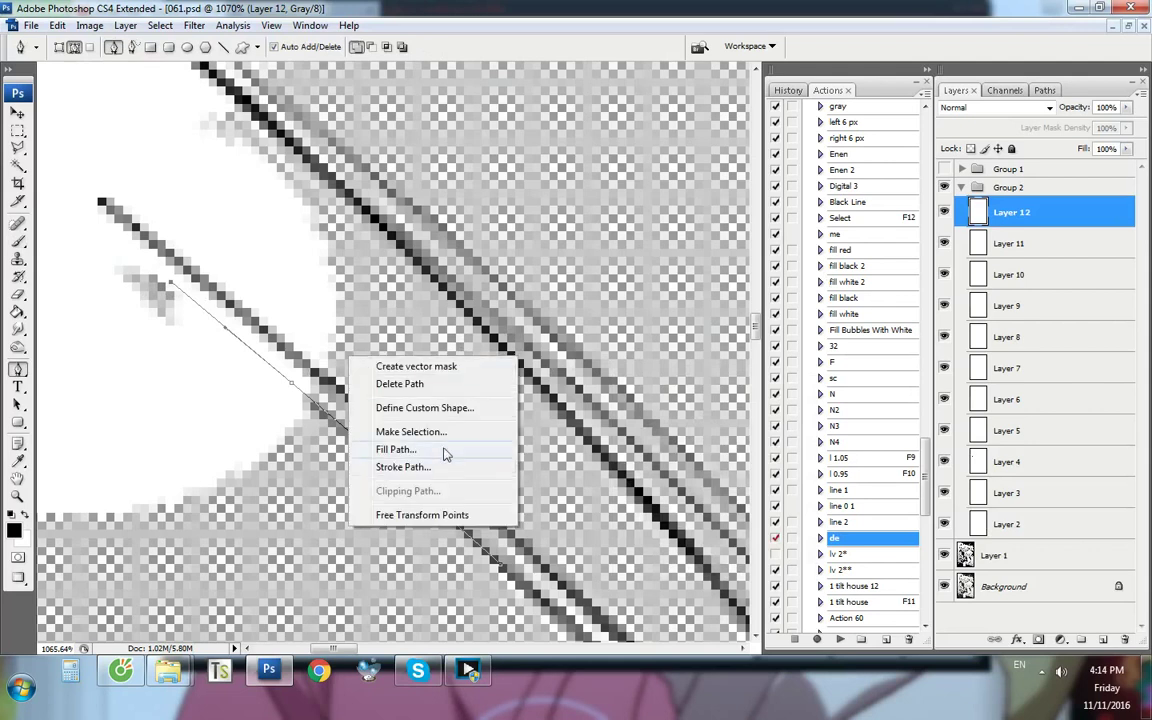
{"action": "left_click", "coordinate": [416, 465]}
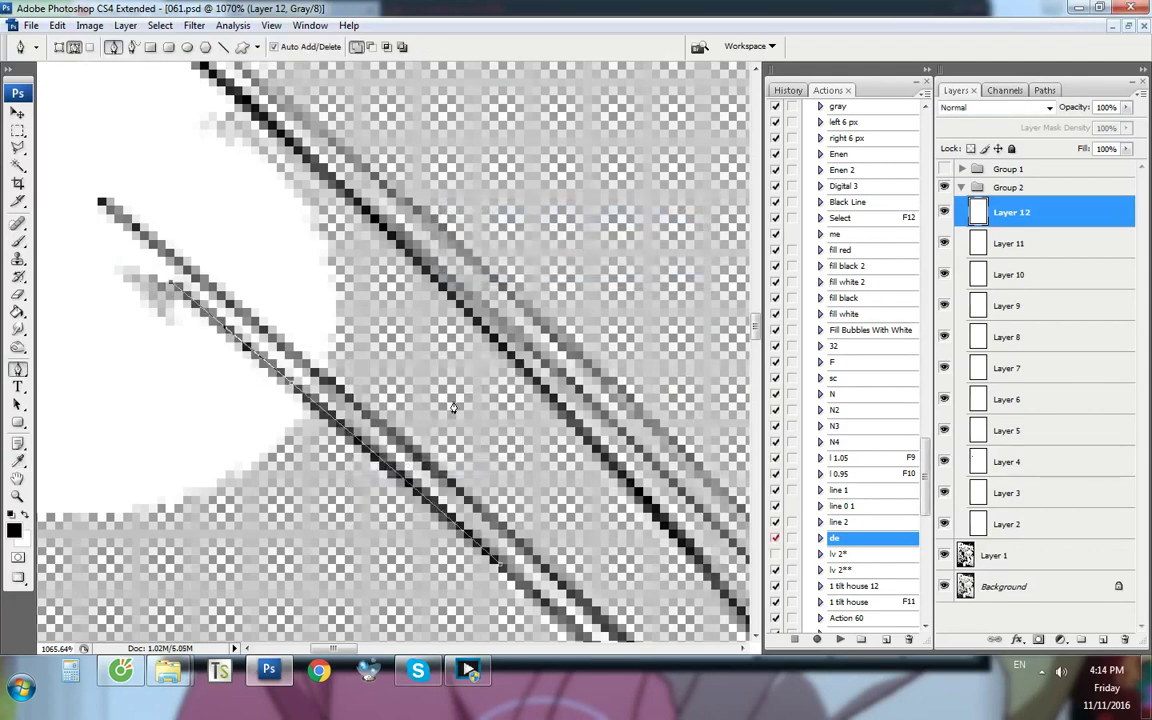
{"action": "key", "text": "Return"}
{"action": "scroll", "coordinate": [338, 441], "scroll_direction": "down", "scroll_amount": 3}
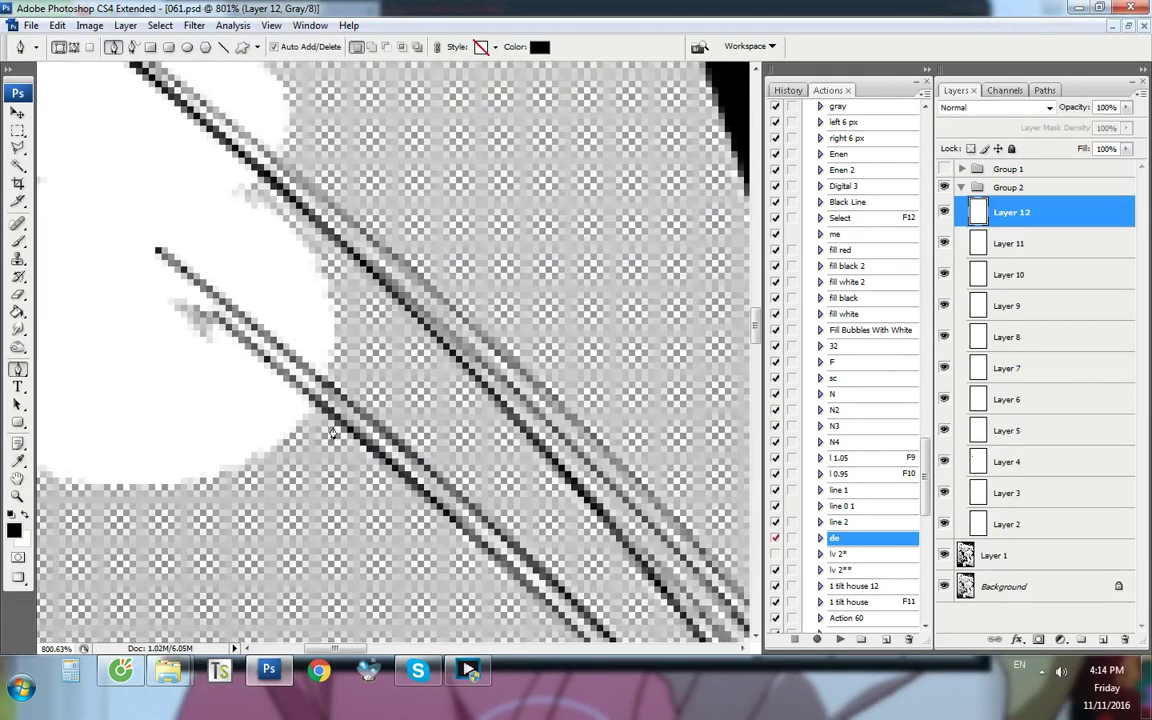
Outline the section of the stroked line that overlaps the original linework beyond the white patch and clear it from Layer 12
{"action": "scroll", "coordinate": [330, 438], "scroll_direction": "up", "scroll_amount": 2}
{"action": "left_click", "coordinate": [313, 429]}
{"action": "left_click", "coordinate": [313, 392]}
{"action": "left_click", "coordinate": [562, 463]}
{"action": "left_click", "coordinate": [569, 563]}
{"action": "left_click", "coordinate": [513, 585]}
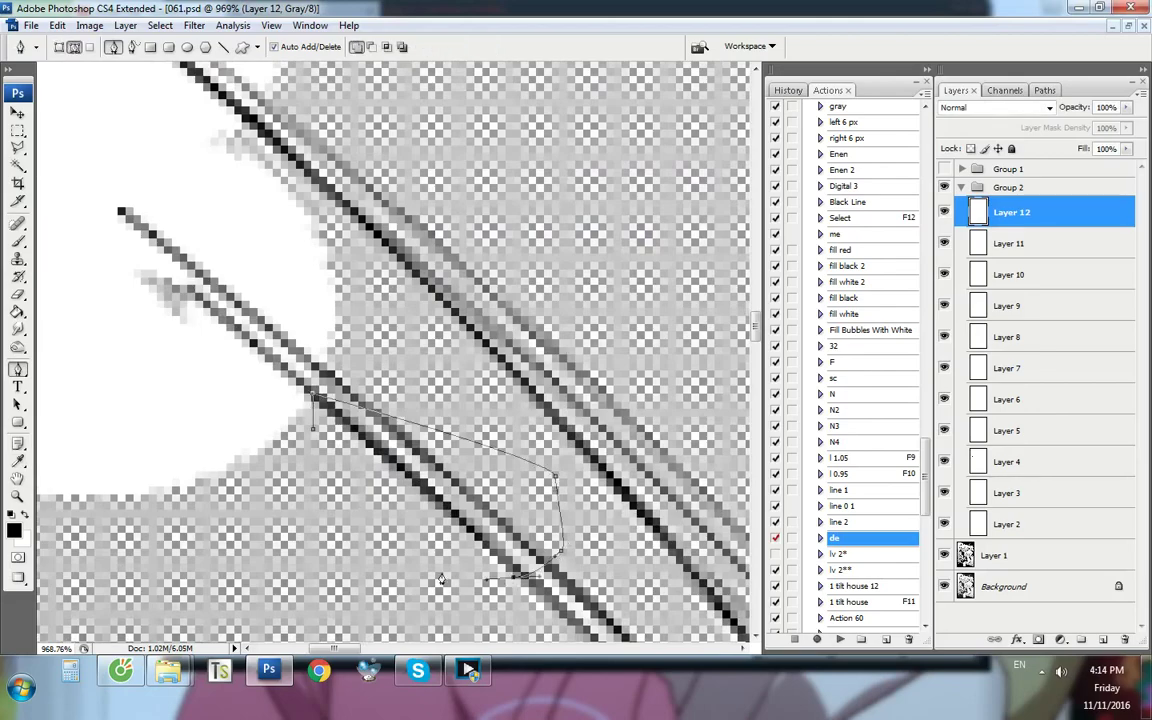
{"action": "left_click", "coordinate": [399, 555]}
{"action": "key", "text": "Return"}
{"action": "key", "text": "ctrl+1"}
{"action": "scroll", "coordinate": [116, 380], "scroll_direction": "up", "scroll_amount": 10}
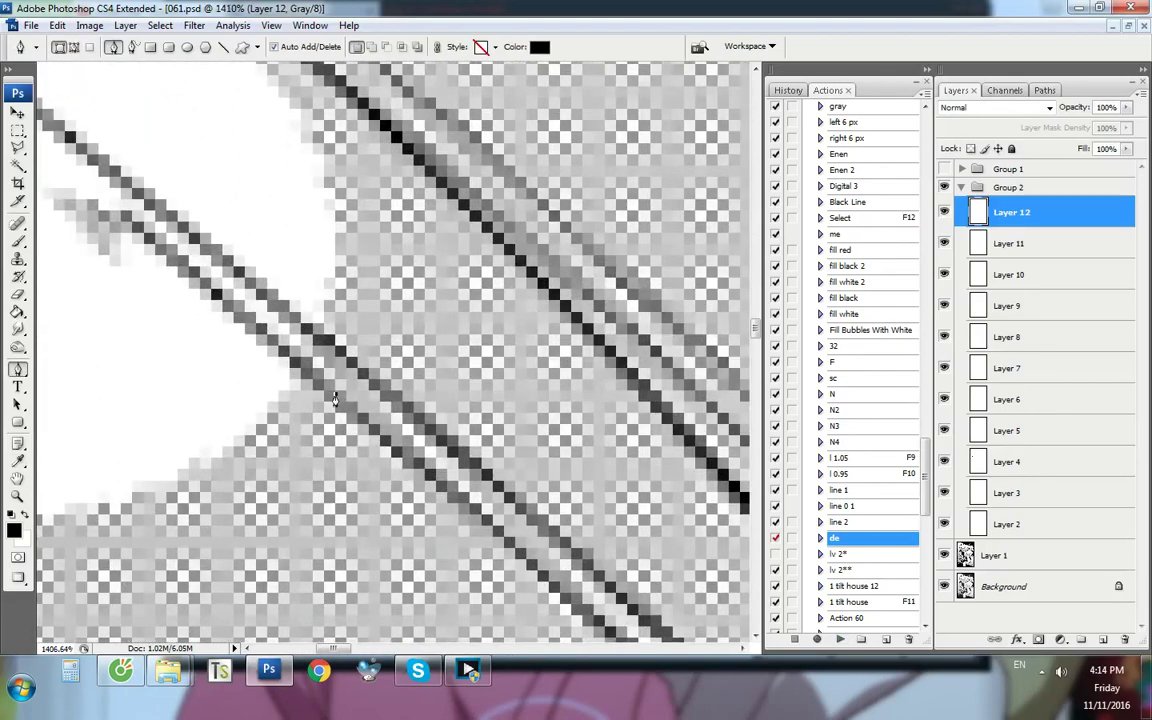
Trace a path around the newly stroked fold line and reduce Layer 12's opacity to 80%
{"action": "left_click", "coordinate": [335, 395]}
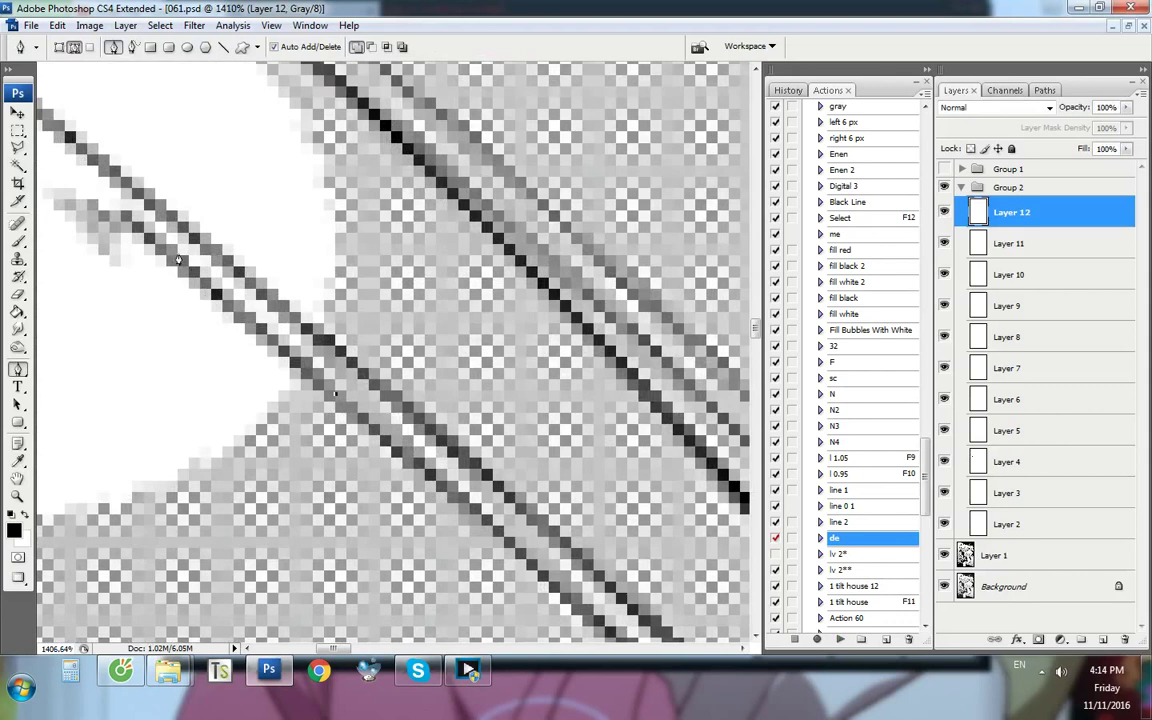
{"action": "left_click", "coordinate": [300, 351]}
{"action": "left_click", "coordinate": [126, 207]}
{"action": "left_click", "coordinate": [371, 310]}
{"action": "left_click", "coordinate": [418, 389]}
{"action": "key", "text": "ctrl+Return"}
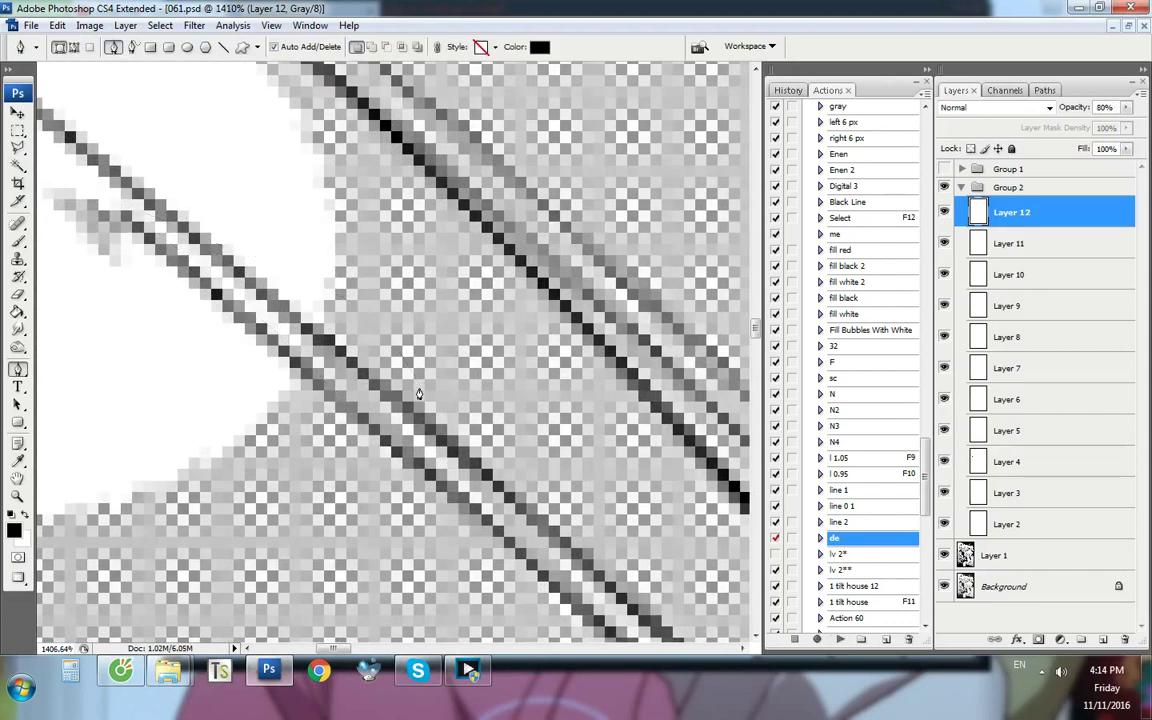
{"action": "key", "text": "ctrl+1"}
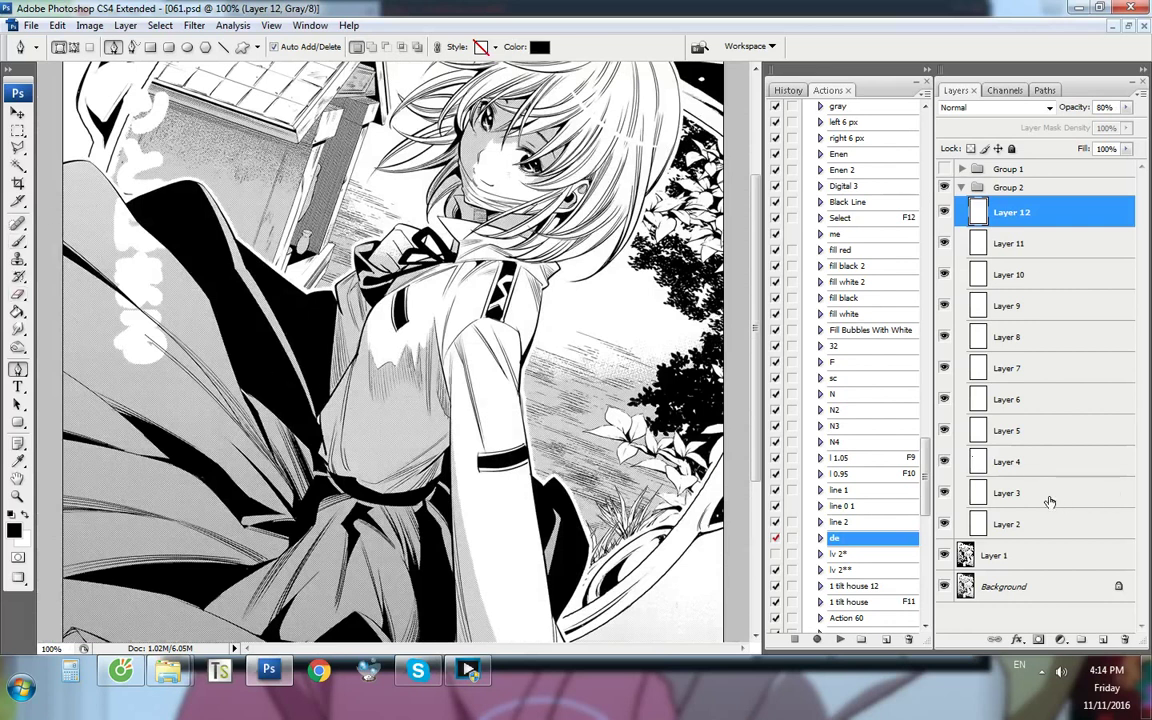
Create a new group inside Group 2, move Layers 3 to 12 into it and collapse it
{"action": "left_click", "coordinate": [1081, 640]}
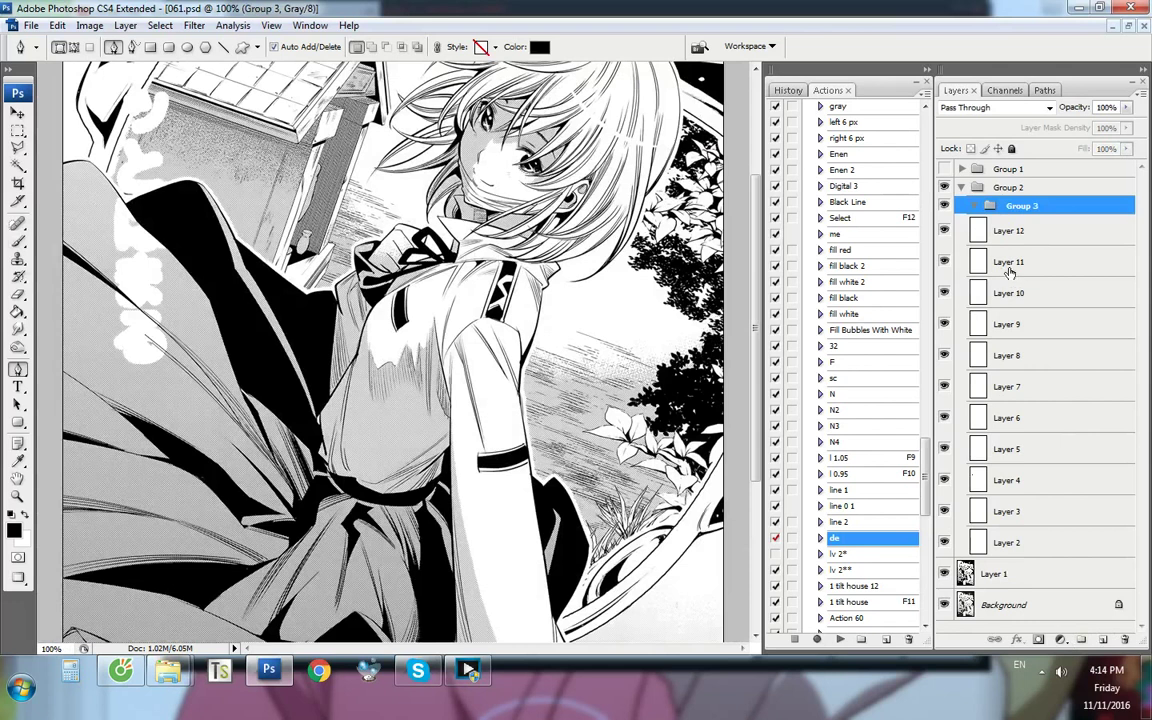
{"action": "left_click", "coordinate": [1018, 238]}
{"action": "left_click", "coordinate": [1030, 267], "text": "ctrl"}
{"action": "left_click", "coordinate": [1029, 296], "text": "ctrl"}
{"action": "left_click_drag", "start_coordinate": [1025, 323], "coordinate": [1015, 485]}
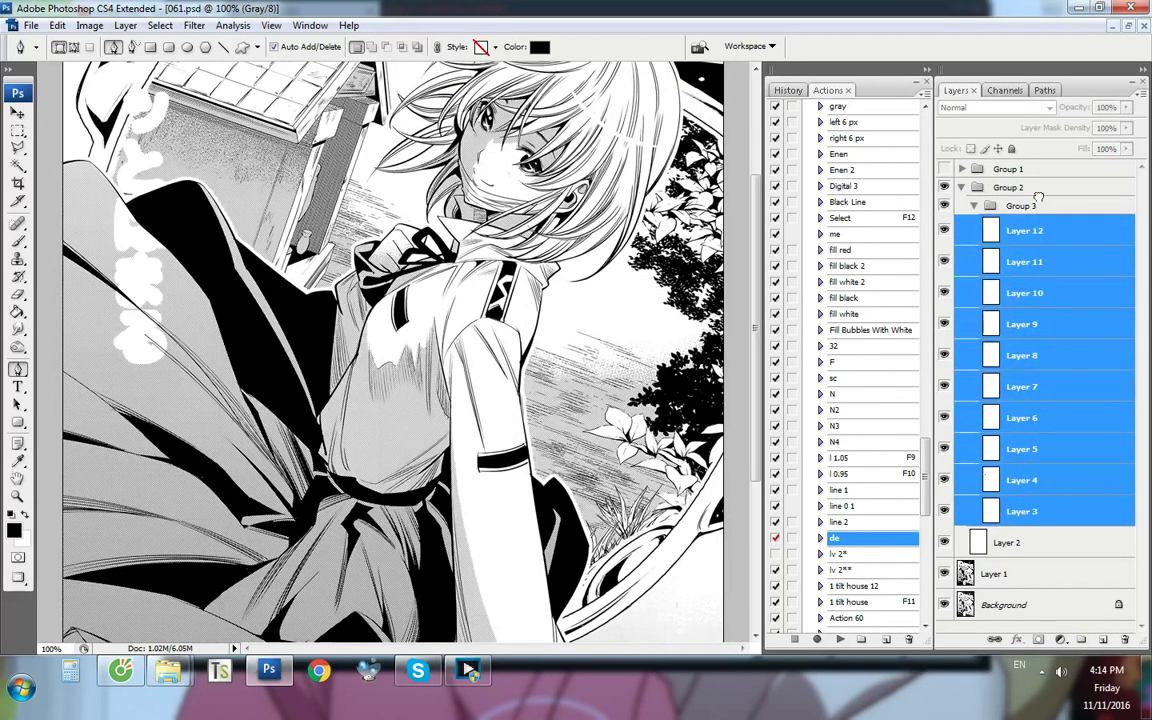
{"action": "left_click", "coordinate": [977, 207]}
{"action": "left_click", "coordinate": [977, 206]}
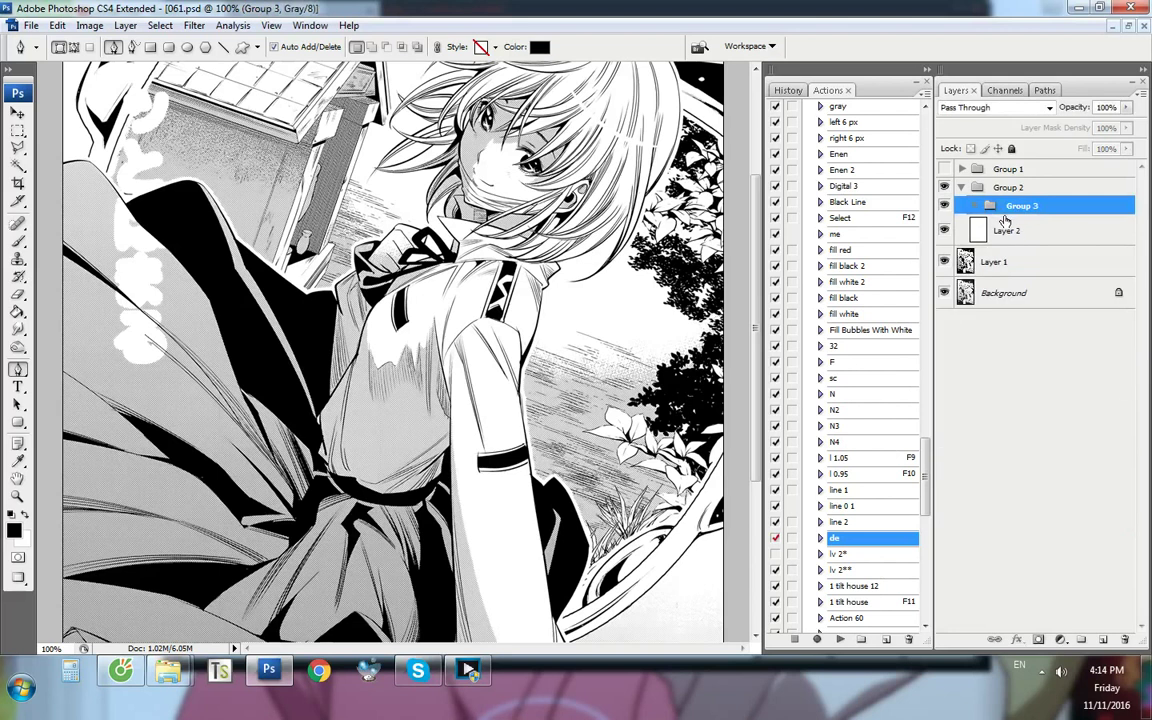
Create another group above Layer 2 and add a new empty layer inside it
{"action": "left_click", "coordinate": [1010, 229]}
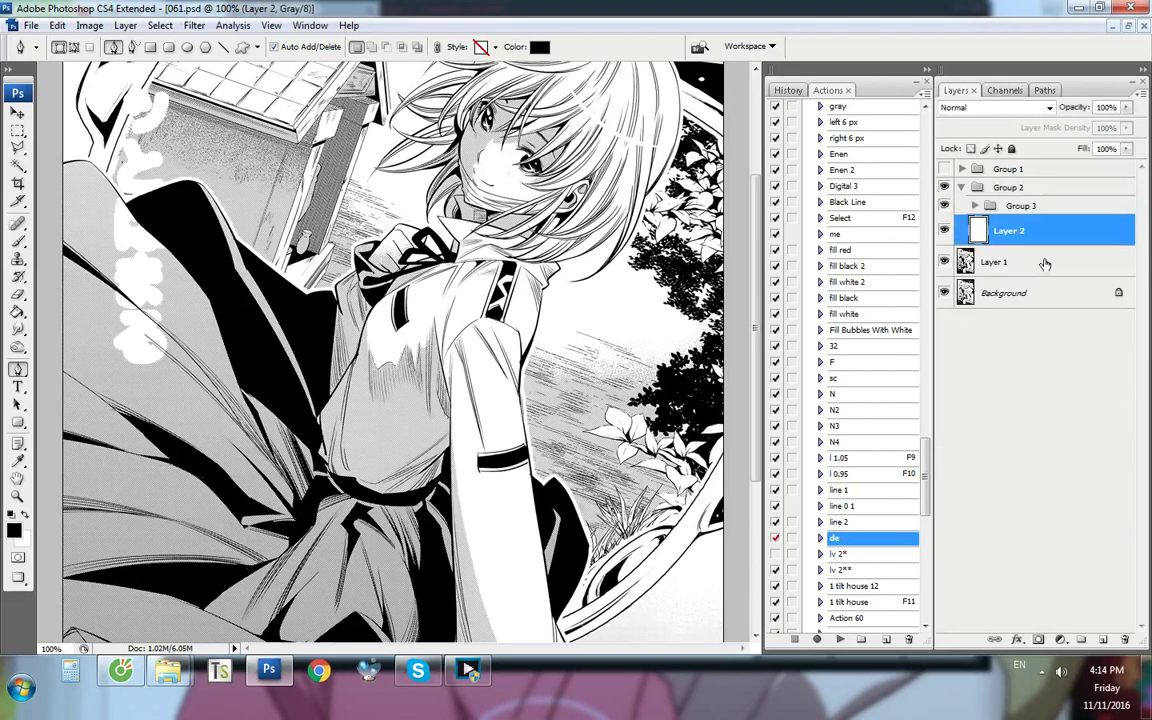
{"action": "left_click", "coordinate": [1081, 639]}
{"action": "key", "text": "ctrl+shift+alt+n"}
Set up the Clone Stamp with a 5 px brush that samples all layers
{"action": "key", "text": "s"}
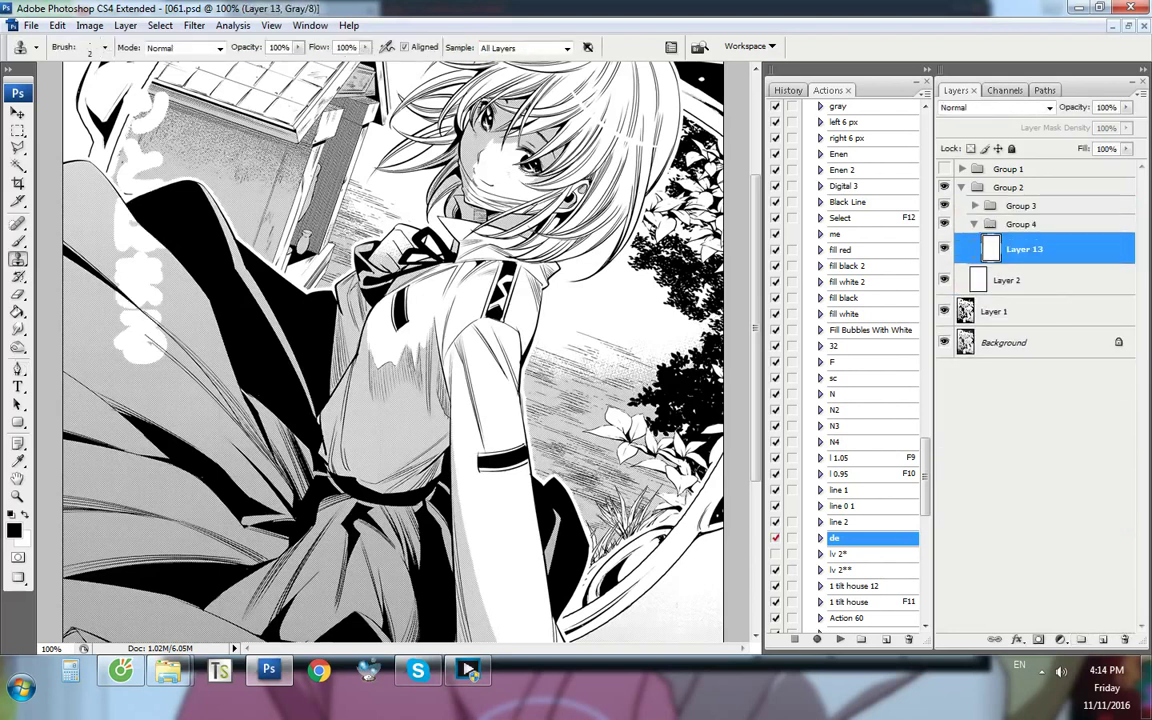
{"action": "scroll", "coordinate": [98, 345], "scroll_direction": "up", "scroll_amount": 5}
{"action": "right_click", "coordinate": [151, 427]}
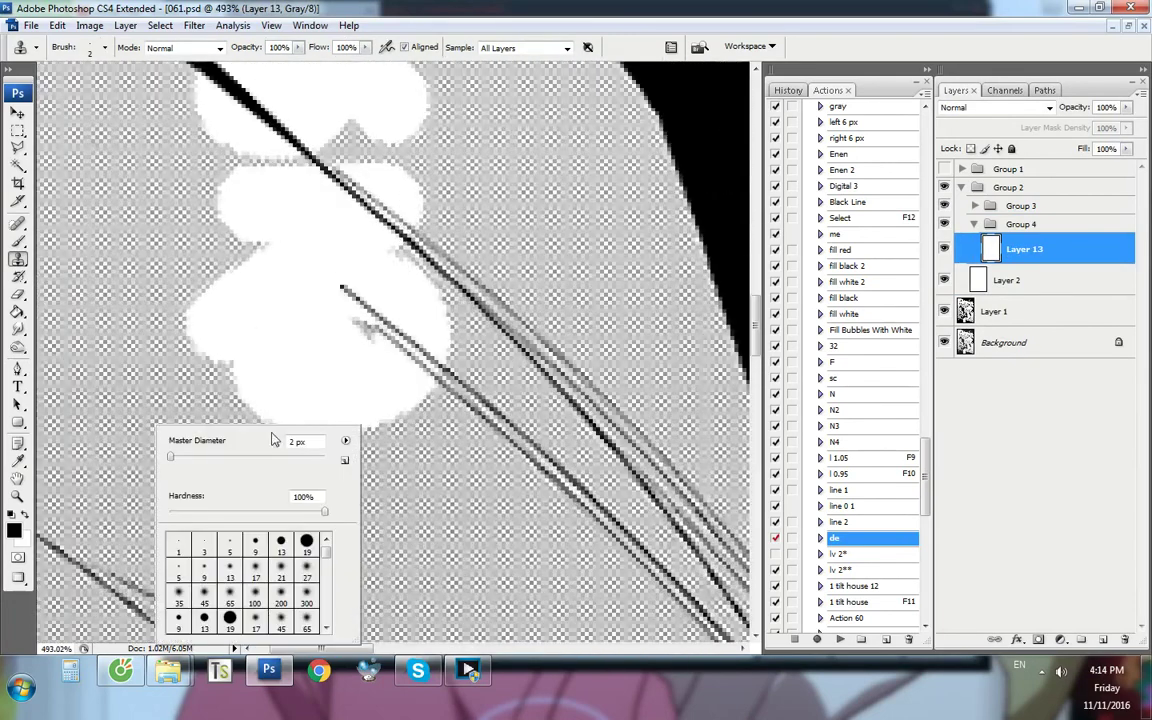
{"action": "type", "text": "5"}
{"action": "left_click", "coordinate": [540, 50]}
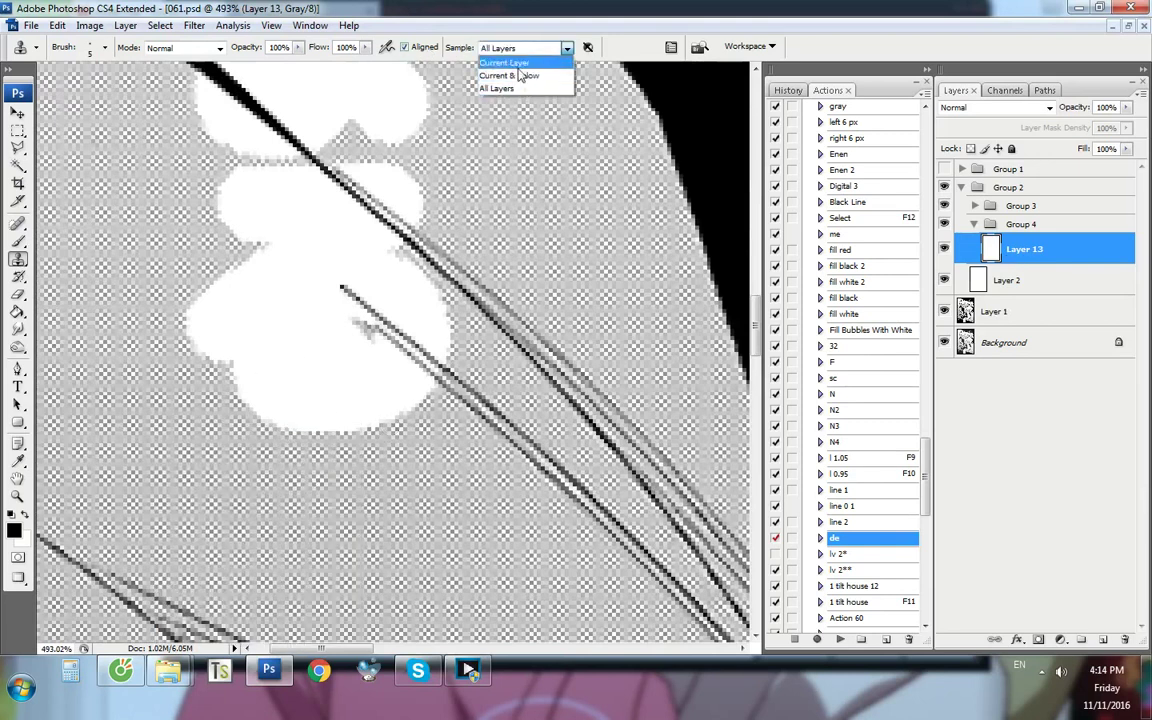
{"action": "left_click", "coordinate": [516, 89]}
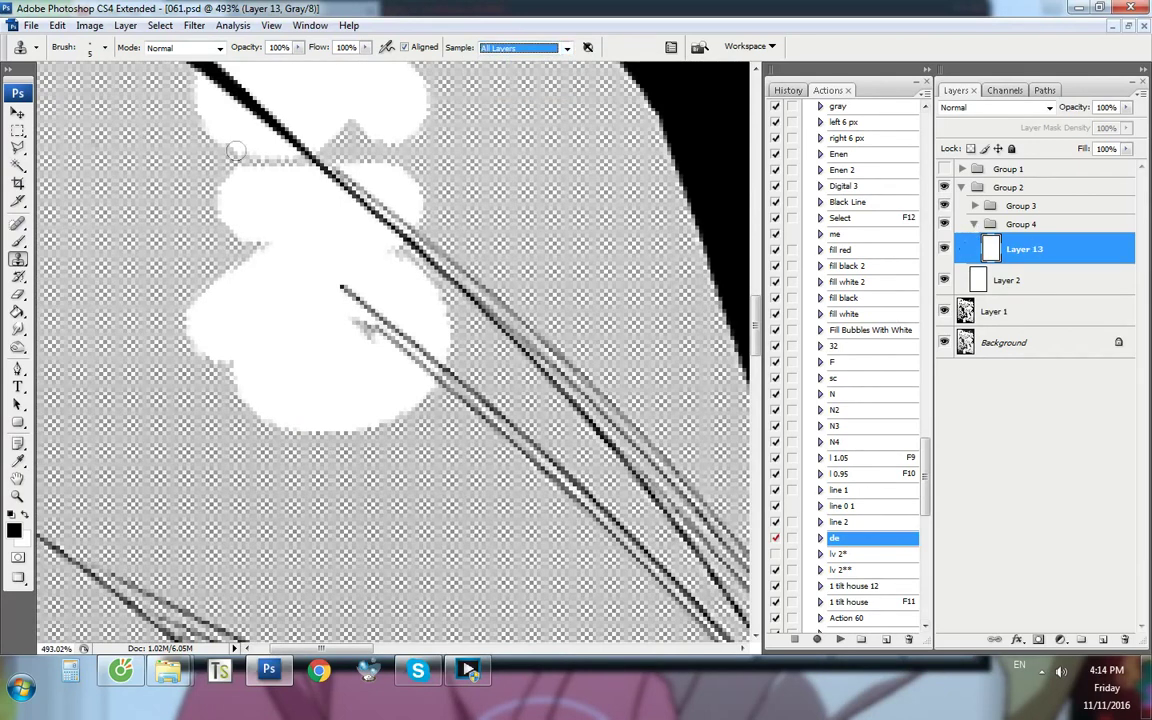
{"action": "right_click", "coordinate": [675, 315]}
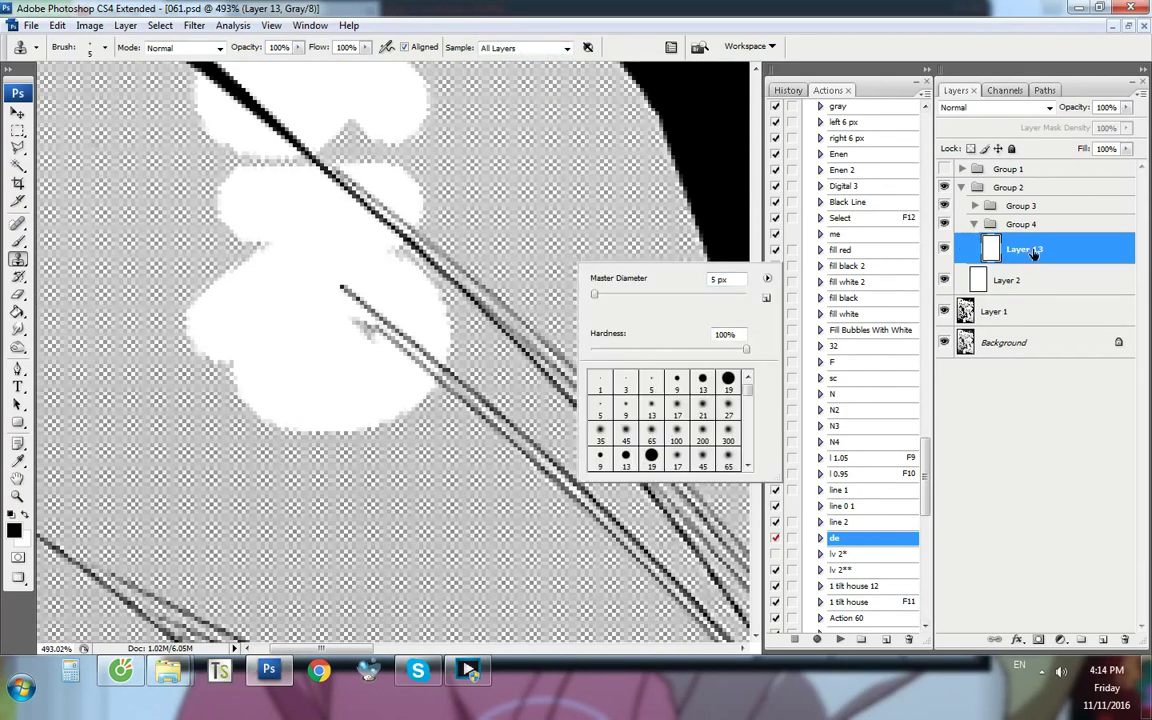
{"action": "key", "text": "Escape"}
{"action": "left_click", "coordinate": [18, 128]}
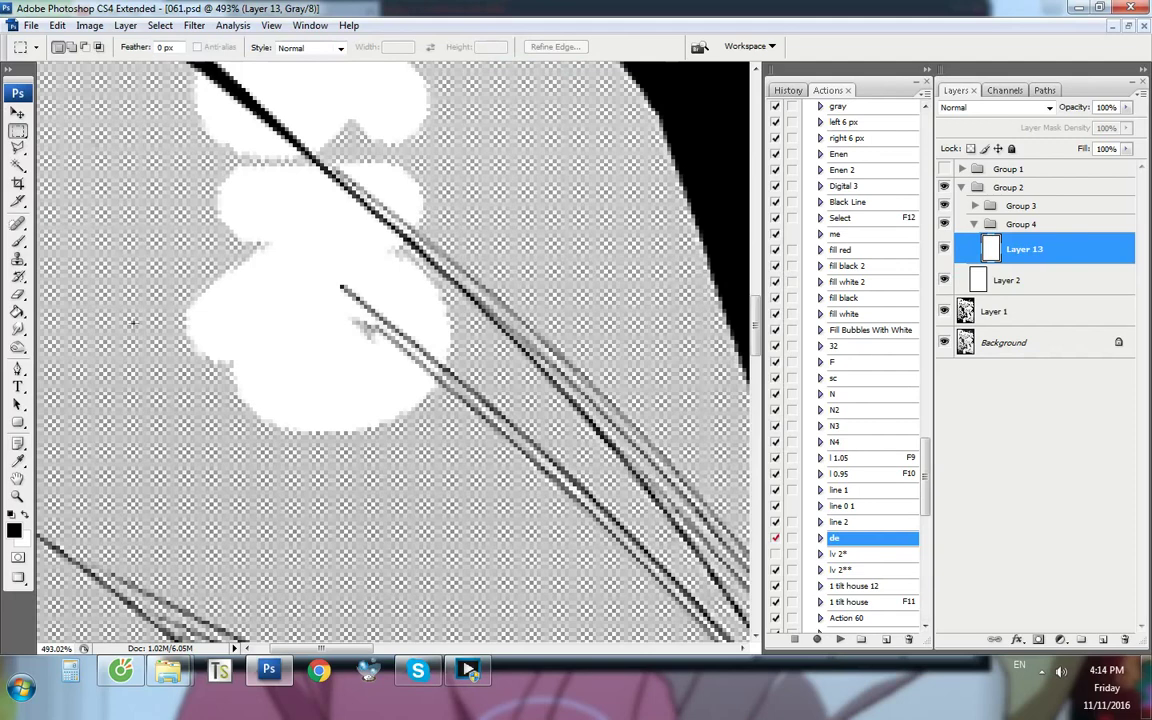
{"action": "left_click_drag", "start_coordinate": [341, 649], "coordinate": [328, 651]}
{"action": "scroll", "coordinate": [318, 374], "scroll_direction": "up", "scroll_amount": 9}
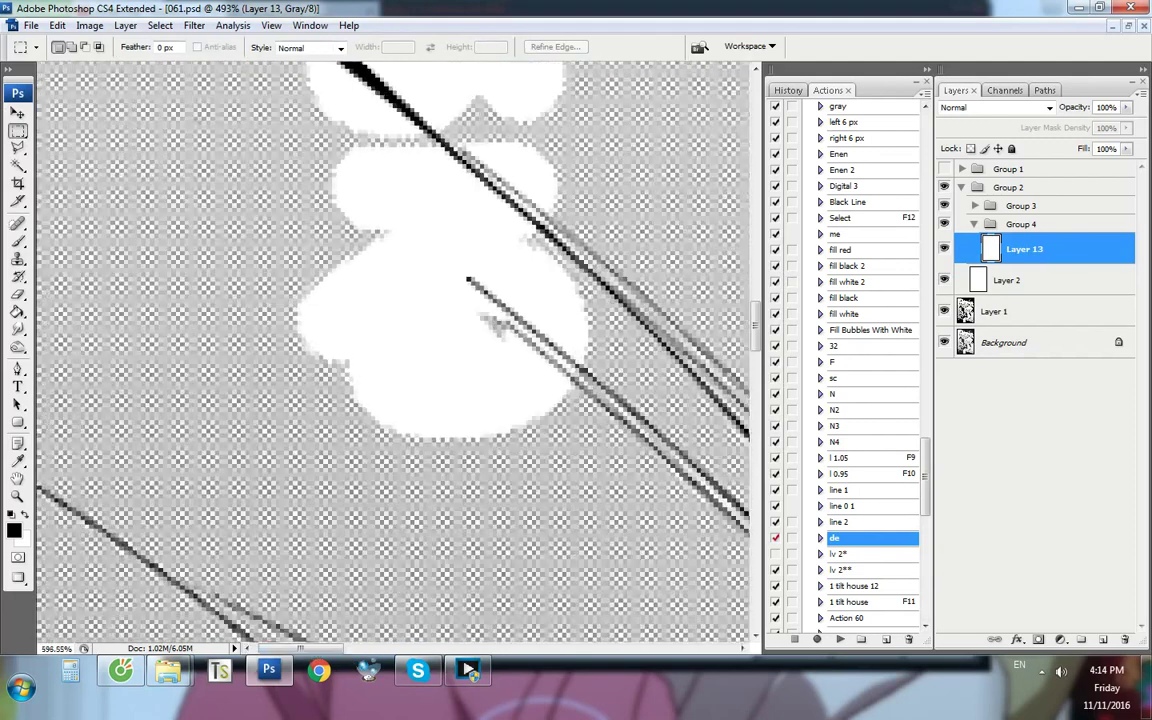
With the Clone Stamp, sample clean dot screentone beside the white patch and place the first stamp at the patch's edge
{"action": "key", "text": "s"}
{"action": "scroll", "coordinate": [218, 386], "scroll_direction": "up", "scroll_amount": 2}
{"action": "right_click", "coordinate": [18, 258]}
{"action": "left_click", "coordinate": [72, 260]}
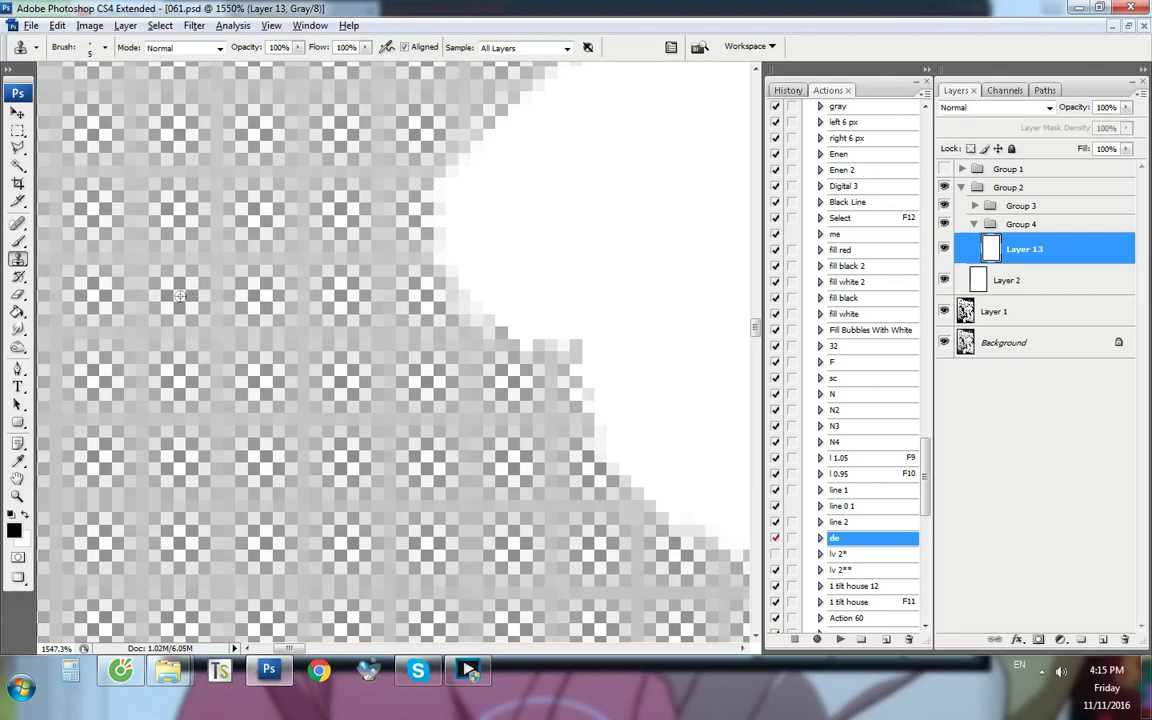
{"action": "left_click", "coordinate": [178, 122], "text": "alt"}
{"action": "scroll", "coordinate": [224, 188], "scroll_direction": "down", "scroll_amount": 3}
{"action": "scroll", "coordinate": [112, 178], "scroll_direction": "up", "scroll_amount": 3}
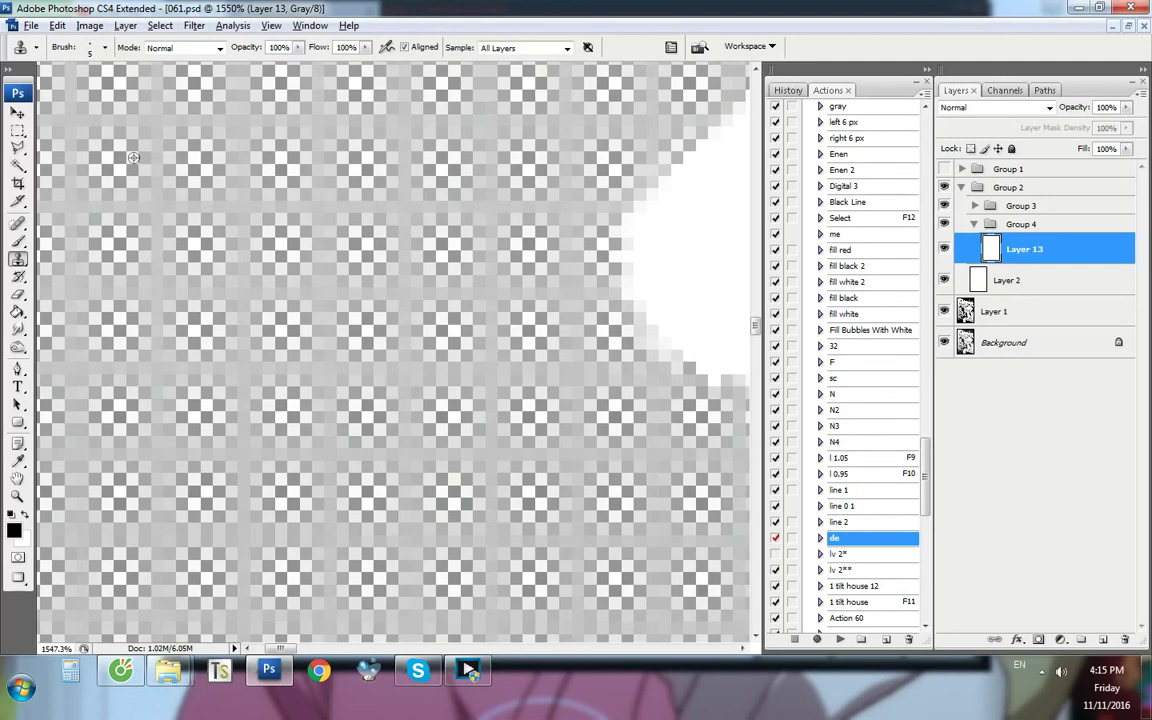
{"action": "left_click", "coordinate": [629, 157], "text": "alt"}
{"action": "left_click", "coordinate": [629, 157]}
Clone the dot screentone over the lowest white patch and around the lower fold lines on Layer 13
{"action": "scroll", "coordinate": [635, 180], "scroll_direction": "down", "scroll_amount": 3}
{"action": "left_click_drag", "start_coordinate": [627, 160], "coordinate": [640, 290]}
{"action": "scroll", "coordinate": [481, 249], "scroll_direction": "down", "scroll_amount": 8}
{"action": "mouse_move", "coordinate": [333, 265]}
{"action": "left_mouse_down"}
{"action": "mouse_move", "coordinate": [320, 235]}
{"action": "mouse_move", "coordinate": [335, 148]}
{"action": "mouse_move", "coordinate": [407, 301]}
{"action": "mouse_move", "coordinate": [408, 232]}
{"action": "mouse_move", "coordinate": [440, 250]}
{"action": "mouse_move", "coordinate": [503, 362]}
{"action": "mouse_move", "coordinate": [458, 241]}
{"action": "mouse_move", "coordinate": [538, 276]}
{"action": "mouse_move", "coordinate": [313, 147]}
{"action": "mouse_move", "coordinate": [390, 154]}
{"action": "mouse_move", "coordinate": [571, 262]}
{"action": "mouse_move", "coordinate": [480, 190]}
{"action": "mouse_move", "coordinate": [522, 193]}
{"action": "mouse_move", "coordinate": [540, 215]}
{"action": "mouse_move", "coordinate": [527, 162]}
{"action": "left_mouse_up"}
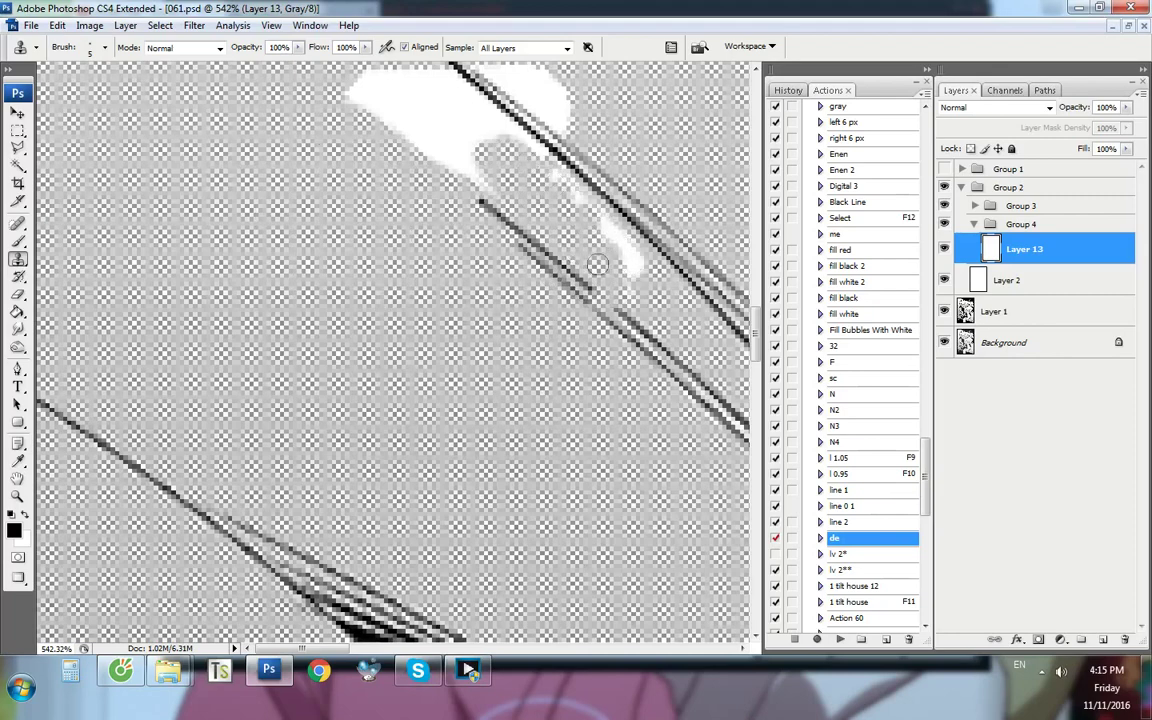
{"action": "mouse_move", "coordinate": [562, 207]}
{"action": "left_mouse_down"}
{"action": "mouse_move", "coordinate": [558, 175]}
{"action": "mouse_move", "coordinate": [520, 180]}
{"action": "mouse_move", "coordinate": [430, 149]}
{"action": "left_mouse_up"}
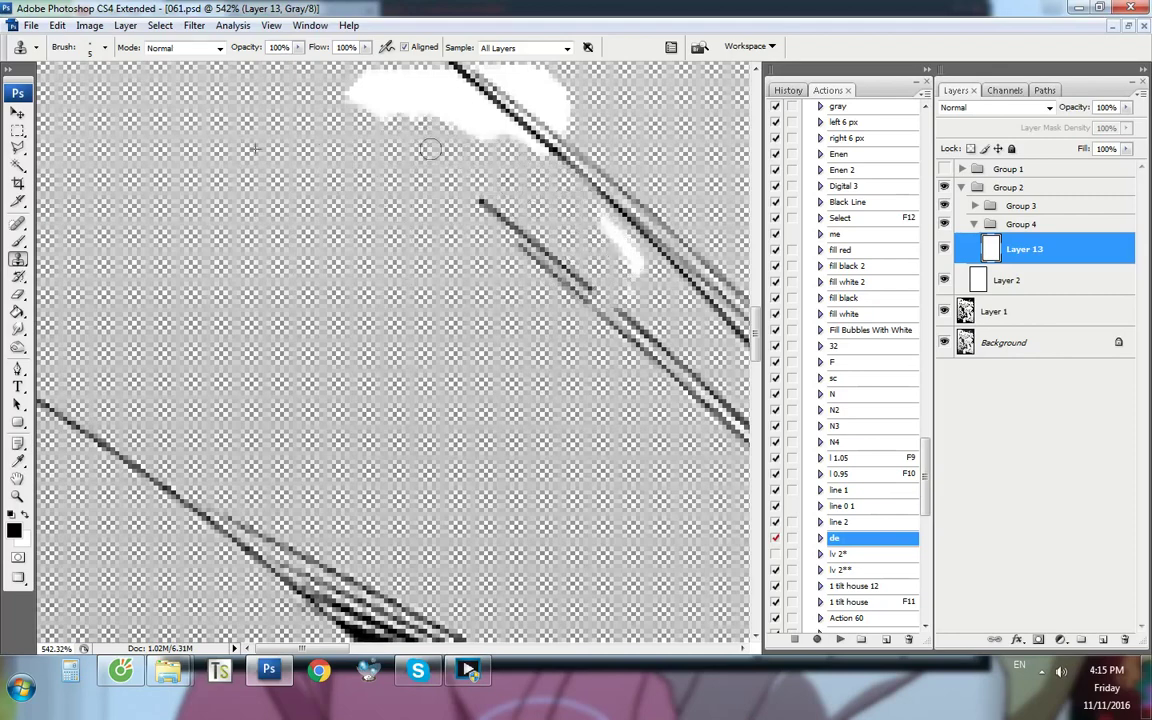
{"action": "scroll", "coordinate": [405, 272], "scroll_direction": "down", "scroll_amount": 3}
{"action": "key", "text": "ctrl+alt+0"}
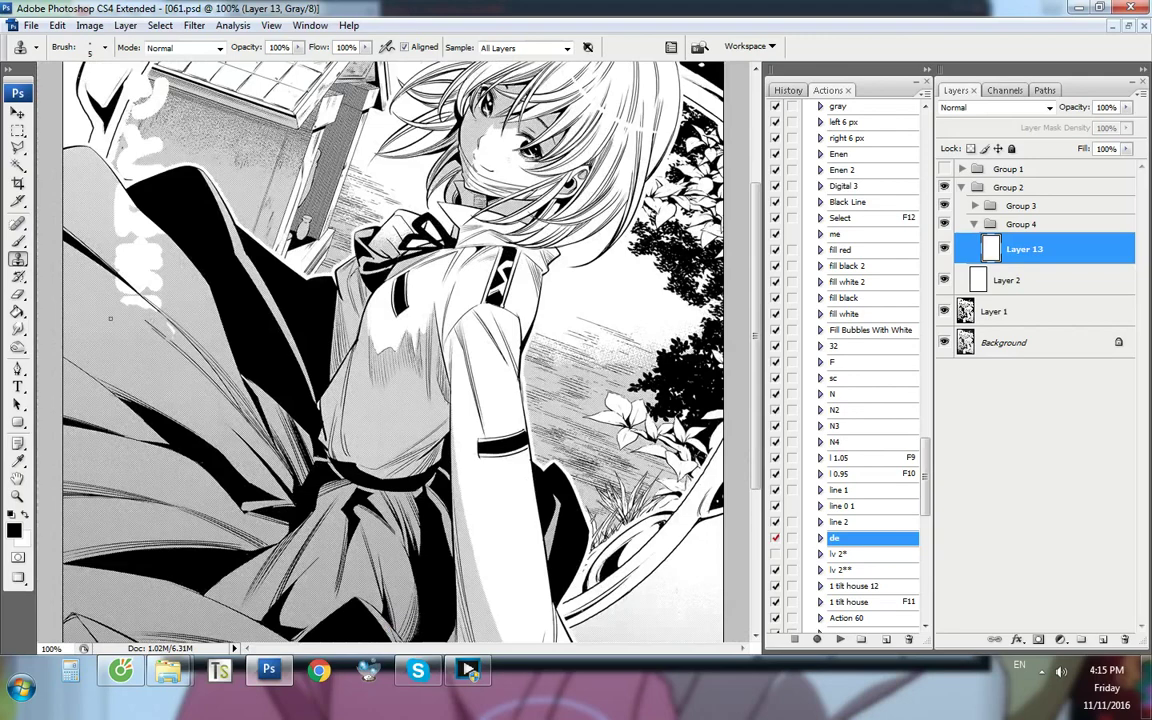
Extend the cloned screentone upward over the white areas on both sides of the upper fold line
{"action": "scroll", "coordinate": [110, 318], "scroll_direction": "up", "scroll_amount": 5}
{"action": "mouse_move", "coordinate": [109, 173]}
{"action": "left_mouse_down"}
{"action": "mouse_move", "coordinate": [311, 290]}
{"action": "mouse_move", "coordinate": [281, 259]}
{"action": "mouse_move", "coordinate": [360, 292]}
{"action": "mouse_move", "coordinate": [257, 229]}
{"action": "mouse_move", "coordinate": [343, 248]}
{"action": "left_mouse_up"}
{"action": "mouse_move", "coordinate": [233, 207]}
{"action": "left_mouse_down"}
{"action": "mouse_move", "coordinate": [195, 212]}
{"action": "mouse_move", "coordinate": [211, 180]}
{"action": "mouse_move", "coordinate": [230, 193]}
{"action": "mouse_move", "coordinate": [152, 128]}
{"action": "mouse_move", "coordinate": [313, 233]}
{"action": "mouse_move", "coordinate": [284, 176]}
{"action": "mouse_move", "coordinate": [333, 194]}
{"action": "mouse_move", "coordinate": [321, 189]}
{"action": "mouse_move", "coordinate": [326, 220]}
{"action": "left_mouse_up"}
{"action": "left_click_drag", "start_coordinate": [404, 393], "coordinate": [427, 403]}
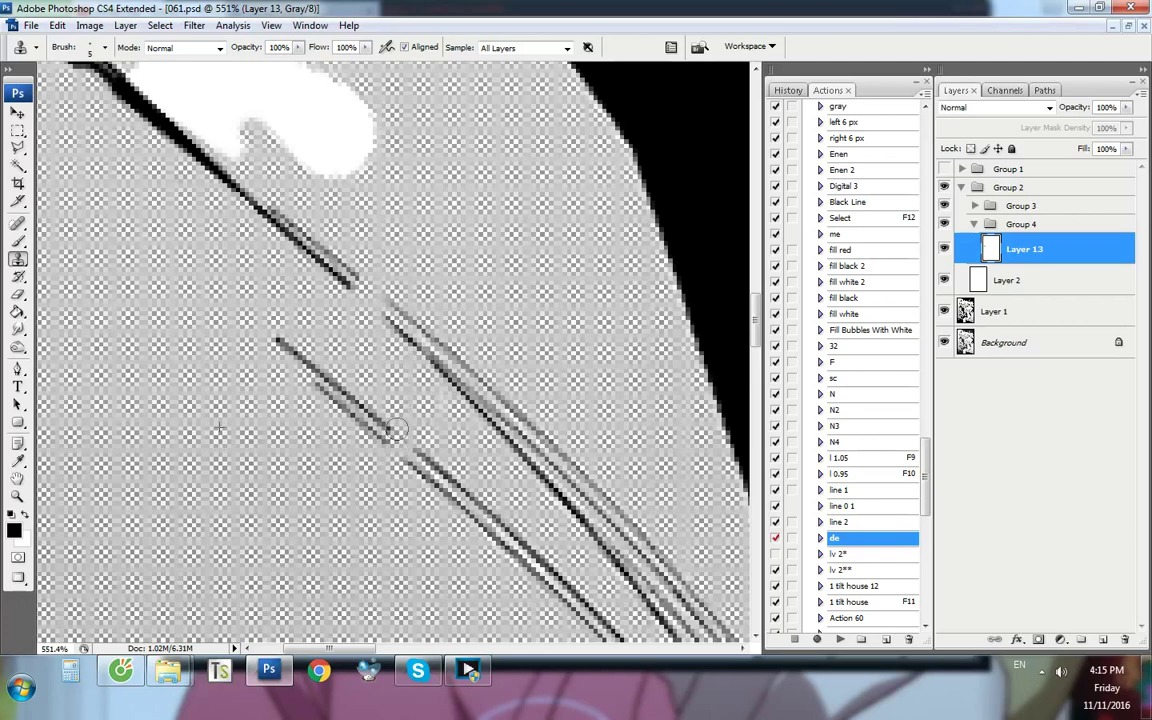
{"action": "scroll", "coordinate": [262, 428], "scroll_direction": "down", "scroll_amount": 3}
{"action": "scroll", "coordinate": [210, 276], "scroll_direction": "up", "scroll_amount": 2}
{"action": "mouse_move", "coordinate": [190, 264]}
{"action": "left_mouse_down"}
{"action": "mouse_move", "coordinate": [244, 313]}
{"action": "mouse_move", "coordinate": [175, 294]}
{"action": "left_mouse_up"}
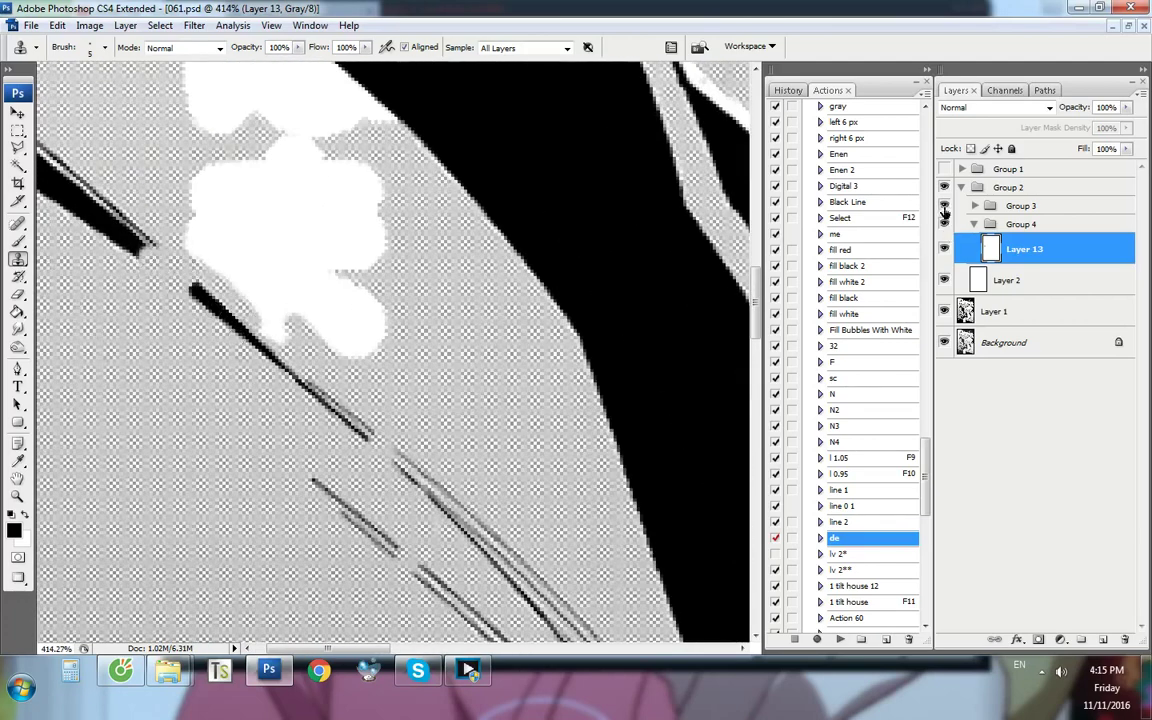
Hide Group 3 and clone the screentone over the remaining lower part of the white lettering patch
{"action": "left_click", "coordinate": [944, 205]}
{"action": "scroll", "coordinate": [143, 263], "scroll_direction": "down", "scroll_amount": 1}
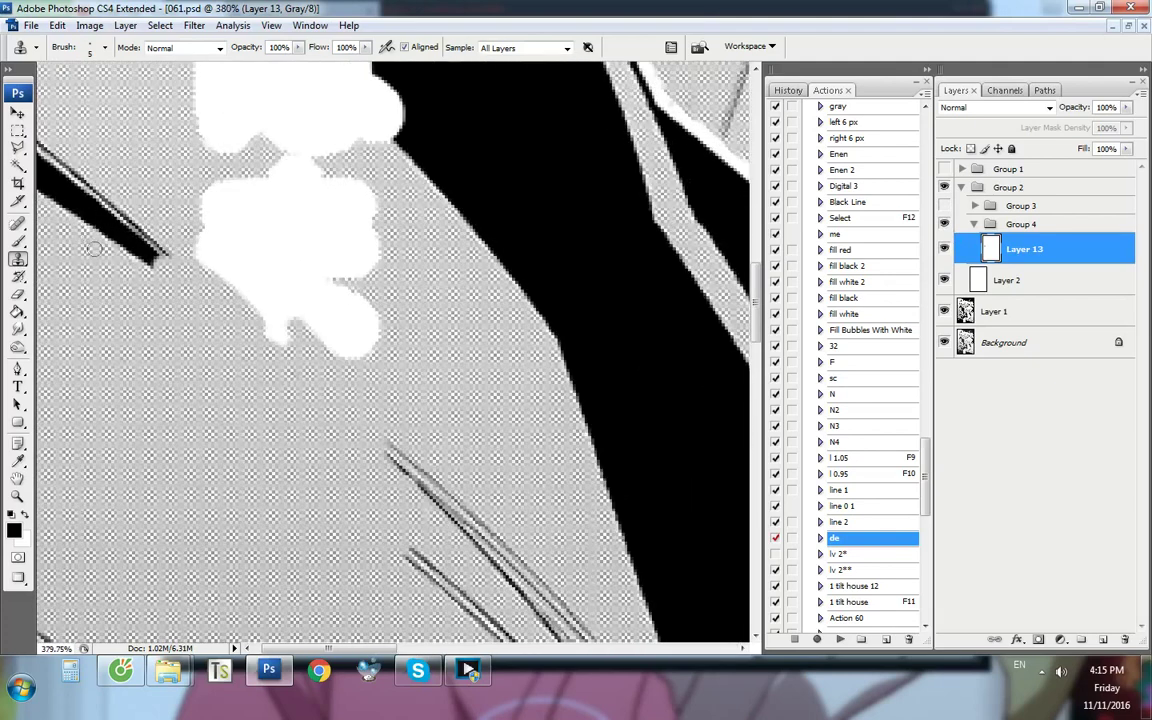
{"action": "mouse_move", "coordinate": [190, 273]}
{"action": "left_mouse_down"}
{"action": "mouse_move", "coordinate": [257, 303]}
{"action": "mouse_move", "coordinate": [285, 296]}
{"action": "mouse_move", "coordinate": [310, 318]}
{"action": "mouse_move", "coordinate": [383, 316]}
{"action": "mouse_move", "coordinate": [313, 349]}
{"action": "left_mouse_up"}
{"action": "left_click_drag", "start_coordinate": [273, 305], "coordinate": [196, 293]}
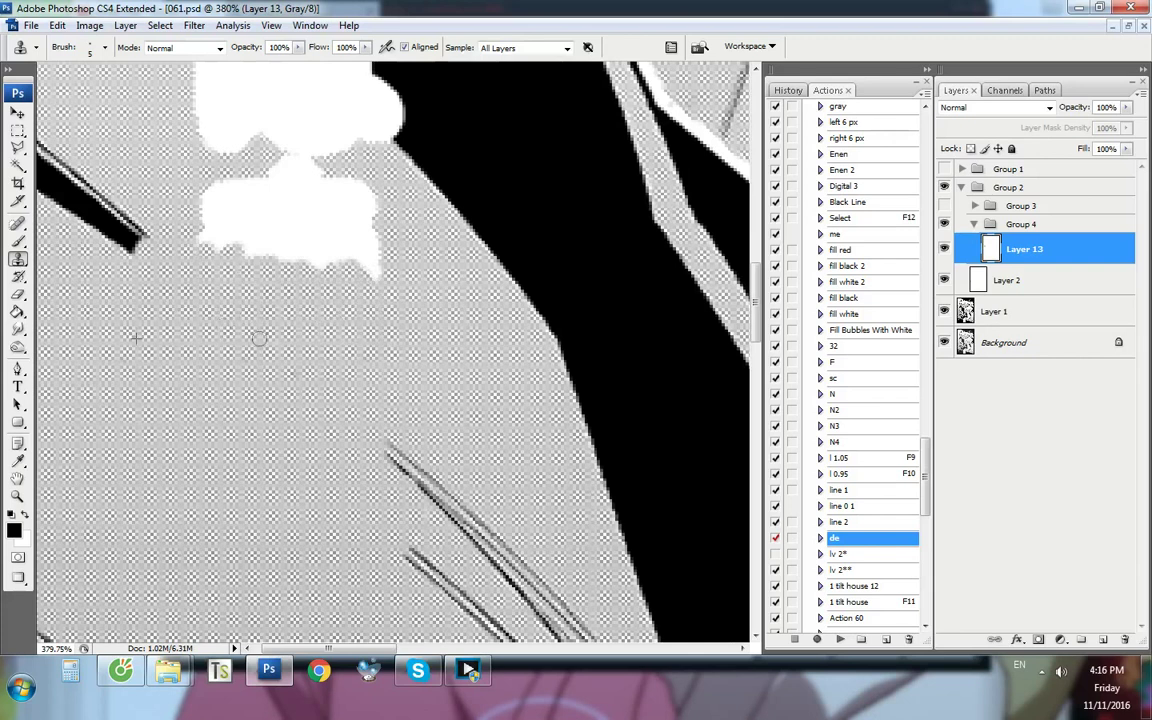
{"action": "mouse_move", "coordinate": [382, 235]}
{"action": "left_mouse_down"}
{"action": "mouse_move", "coordinate": [361, 261]}
{"action": "mouse_move", "coordinate": [330, 293]}
{"action": "left_mouse_up"}
{"action": "key", "text": "ctrl+alt+0"}
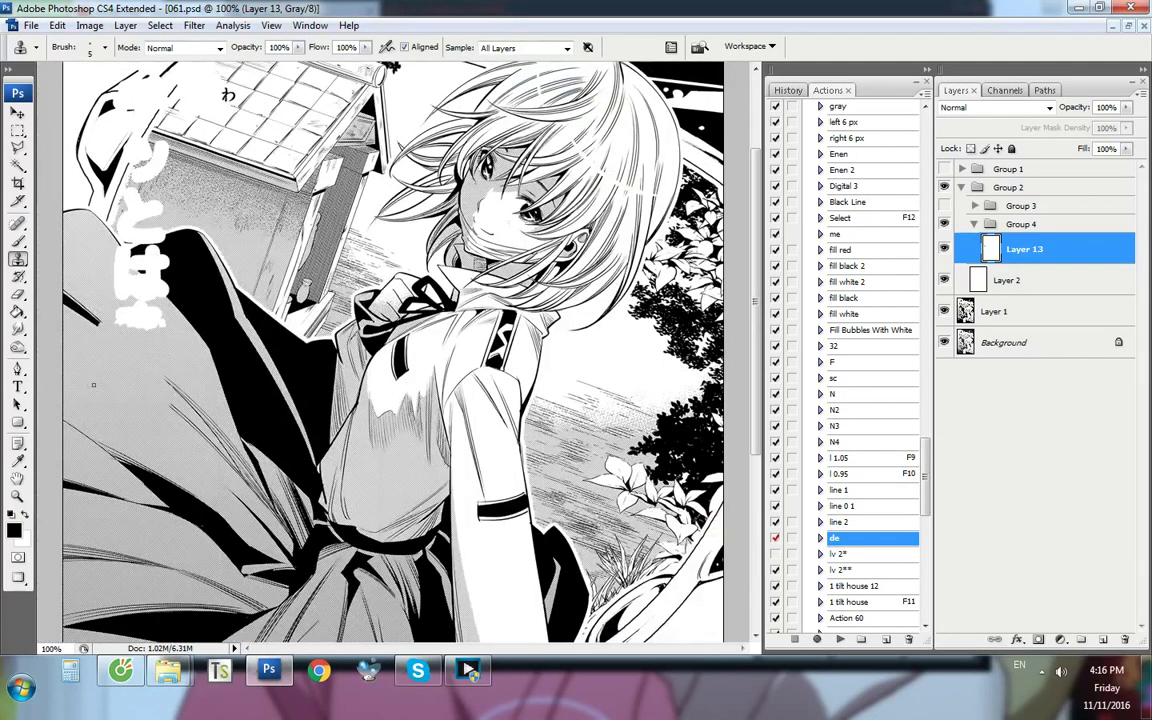
Show Group 3 again and hide Layer 13 to reveal the redrawn fold lines beneath the cloned screentone
{"action": "key", "text": "p"}
{"action": "scroll", "coordinate": [94, 384], "scroll_direction": "up", "scroll_amount": 3}
{"action": "key", "text": "ctrl+alt+0"}
{"action": "left_click", "coordinate": [944, 249]}
{"action": "scroll", "coordinate": [297, 446], "scroll_direction": "up", "scroll_amount": 6}
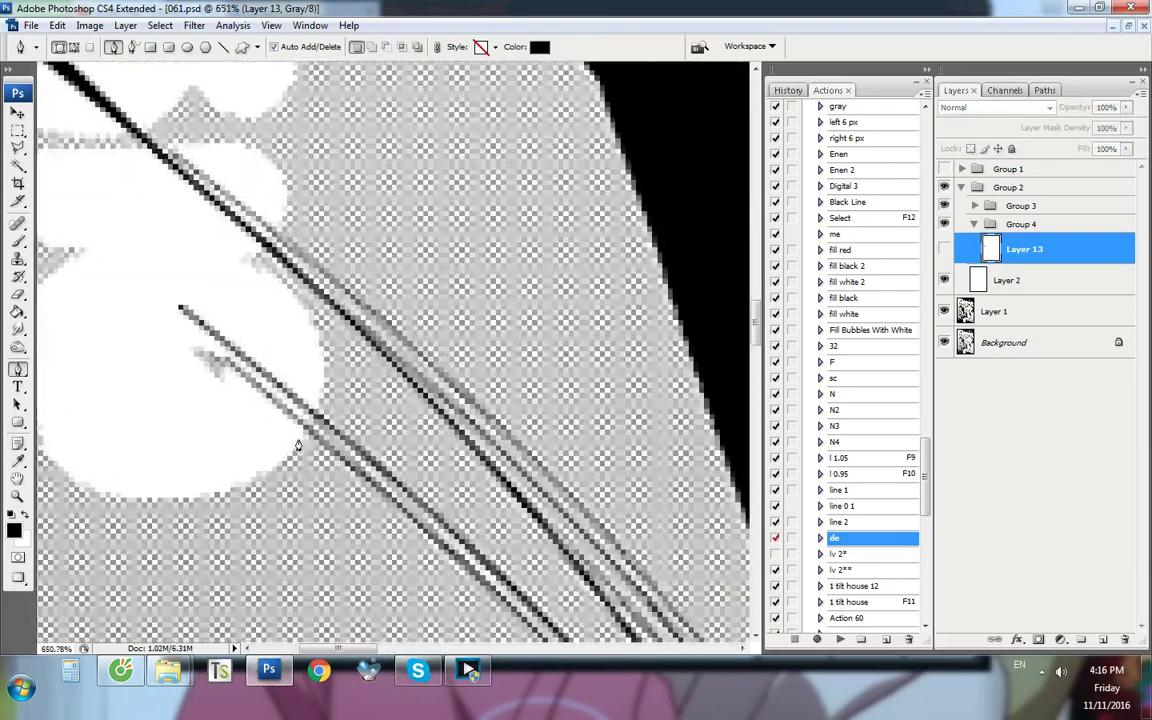
{"action": "key", "text": "ctrl+comma"}
{"action": "key", "text": "ctrl+comma"}
Outline the cloned screentone covering the gap in the two lower fold lines with a Pen path and clear it from Layer 13
{"action": "left_click", "coordinate": [74, 47]}
{"action": "left_click", "coordinate": [308, 437]}
{"action": "left_click", "coordinate": [326, 408]}
{"action": "key", "text": "ctrl+comma"}
{"action": "key", "text": "ctrl+comma"}
{"action": "left_click", "coordinate": [332, 320]}
{"action": "left_click", "coordinate": [351, 242]}
{"action": "key", "text": "ctrl+Return"}
{"action": "key", "text": "Delete"}
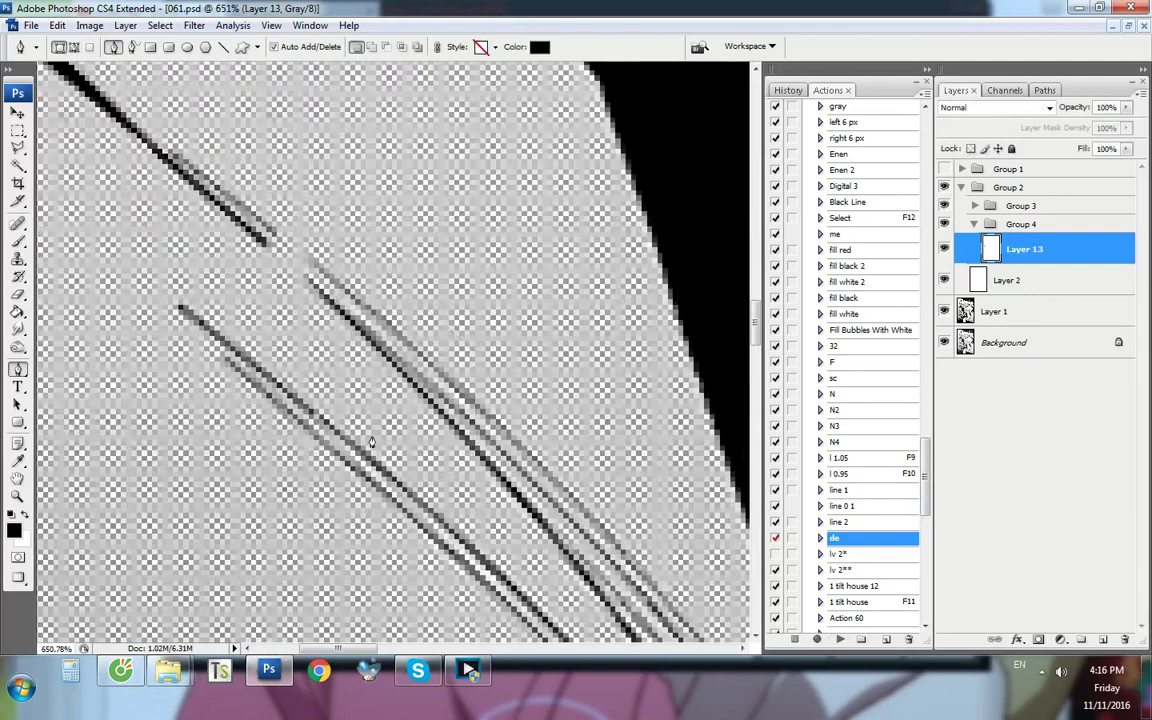
Start a Pen path beside the gap in the upper fold line, toggling Layer 13's visibility as a guide, and show the document history
{"action": "scroll", "coordinate": [373, 440], "scroll_direction": "down", "scroll_amount": 5}
{"action": "key", "text": "ctrl+comma"}
{"action": "scroll", "coordinate": [316, 304], "scroll_direction": "up", "scroll_amount": 6}
{"action": "key", "text": "ctrl+comma"}
{"action": "left_click", "coordinate": [383, 438]}
{"action": "key", "text": "ctrl+comma"}
{"action": "key", "text": "ctrl+comma"}
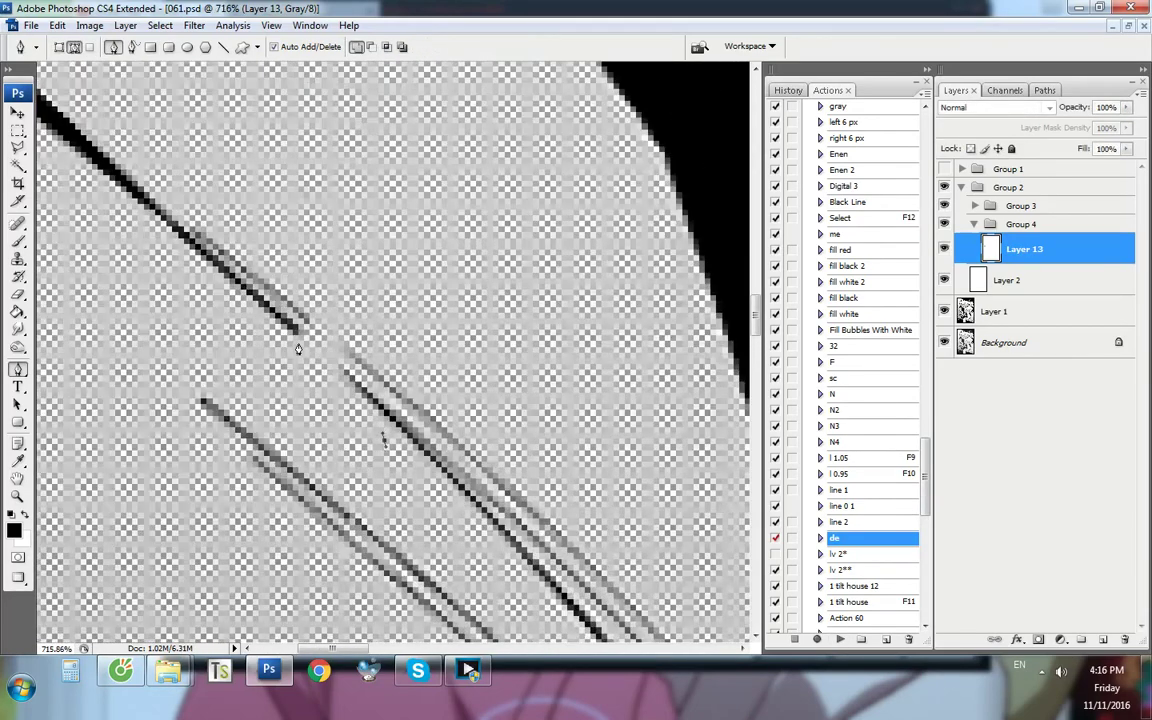
{"action": "key", "text": "ctrl+z"}
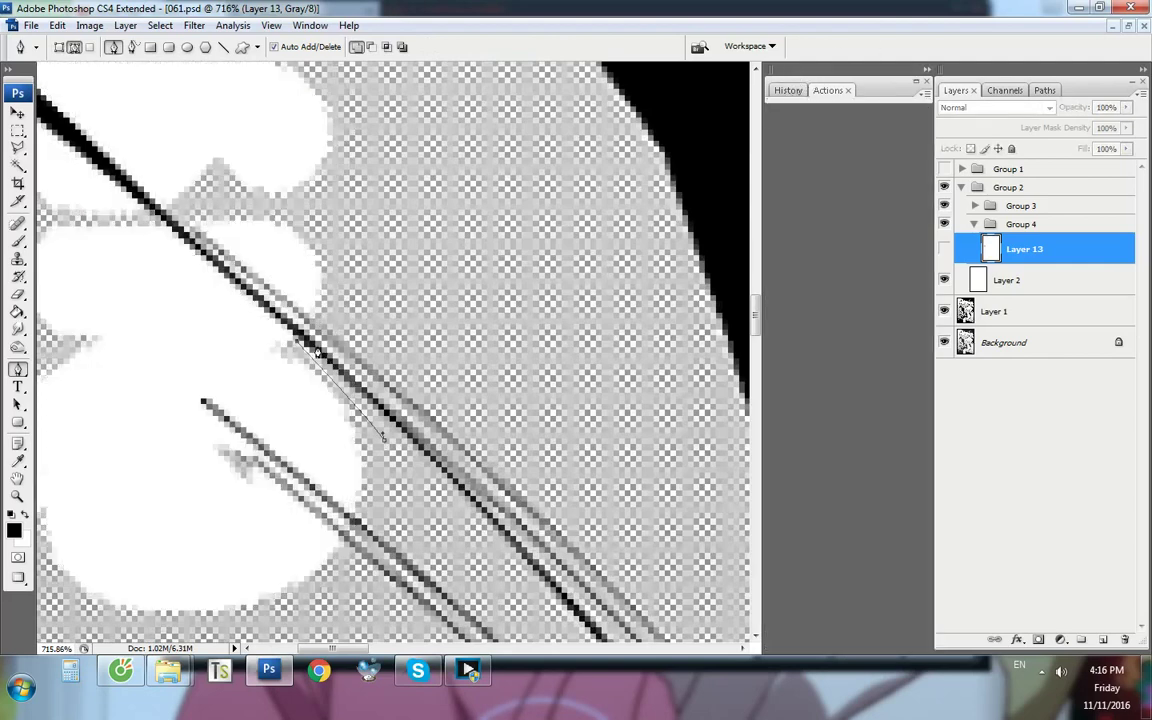
{"action": "key", "text": "ctrl+comma"}
{"action": "left_click", "coordinate": [787, 92]}
Complete the path around the gap in the upper fold line, clear the enclosed cloned screentone from Layer 13 and deselect
{"action": "key", "text": "ctrl+comma"}
{"action": "key", "text": "ctrl+comma"}
{"action": "key", "text": "ctrl+comma"}
{"action": "left_click", "coordinate": [303, 332]}
{"action": "left_click", "coordinate": [308, 325]}
{"action": "key", "text": "ctrl+comma"}
{"action": "left_click", "coordinate": [389, 320]}
{"action": "left_click", "coordinate": [468, 404]}
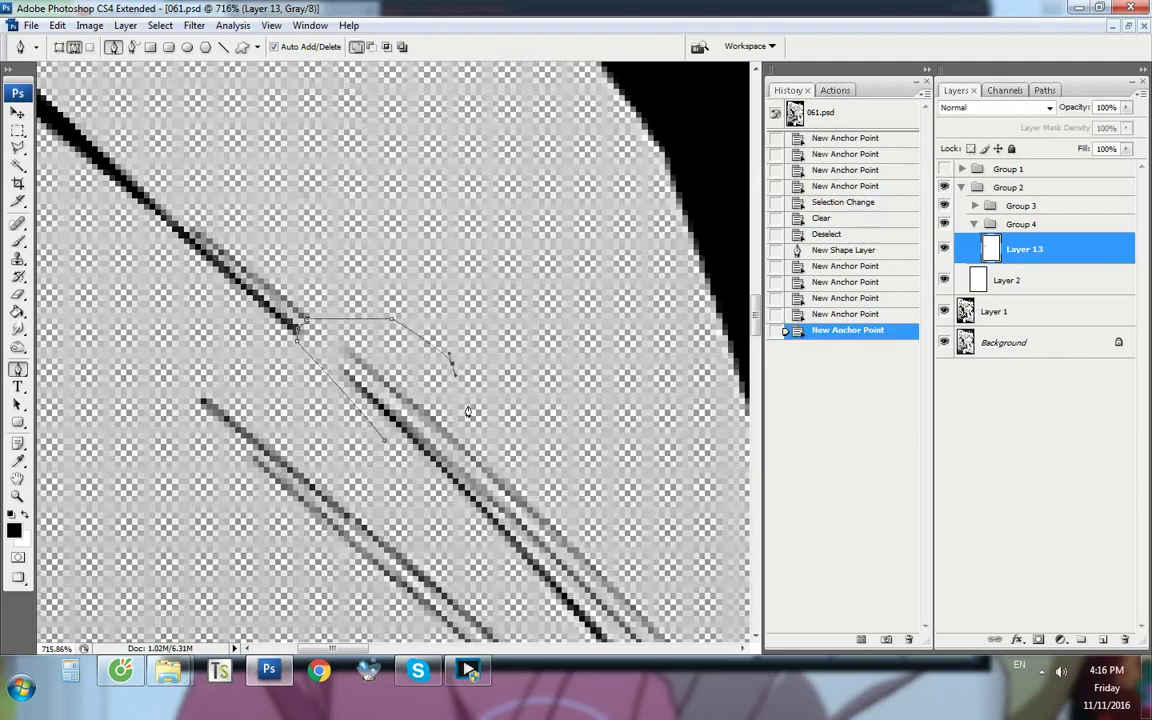
{"action": "key", "text": "ctrl+Return"}
{"action": "key", "text": "Delete"}
{"action": "key", "text": "ctrl+d"}
Compare the restored fold lines before and after by toggling the last change off and on
{"action": "scroll", "coordinate": [468, 405], "scroll_direction": "down", "scroll_amount": 4}
{"action": "scroll", "coordinate": [468, 405], "scroll_direction": "down", "scroll_amount": 1}
{"action": "key", "text": "ctrl+z"}
{"action": "key", "text": "ctrl+z"}
{"action": "key", "text": "ctrl+z"}
{"action": "key", "text": "ctrl+z"}
{"action": "key", "text": "ctrl+z"}
{"action": "key", "text": "ctrl+z"}
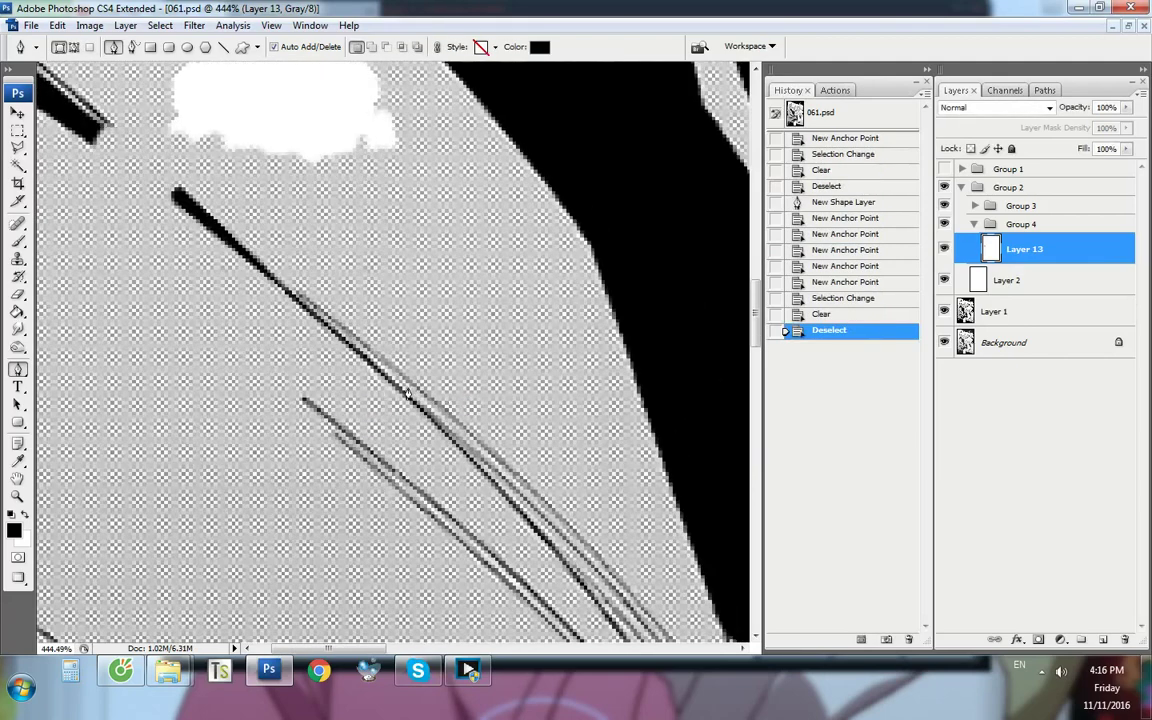
Outline the leftover cloned screentone on the lower pair of fold lines with a Pen path, clear it from Layer 13 and deselect
{"action": "scroll", "coordinate": [400, 490], "scroll_direction": "up", "scroll_amount": 11}
{"action": "left_click", "coordinate": [406, 467]}
{"action": "left_click", "coordinate": [354, 416]}
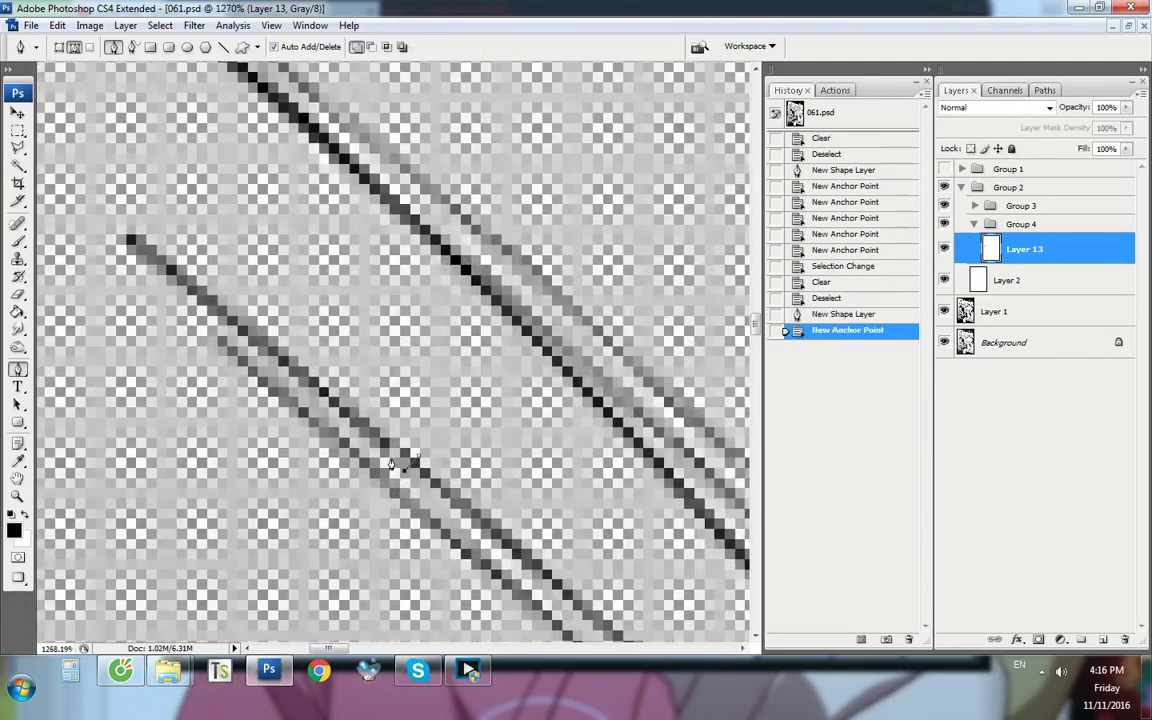
{"action": "left_click", "coordinate": [370, 405]}
{"action": "left_click", "coordinate": [416, 438]}
{"action": "key", "text": "ctrl+Return"}
{"action": "key", "text": "Delete"}
{"action": "key", "text": "ctrl+d"}
Compare the skirt's fold lines with and without the cloned screentone by toggling Layer 13's visibility at 100% zoom
{"action": "key", "text": "ctrl+alt+0"}
{"action": "key", "text": "ctrl+comma"}
{"action": "key", "text": "ctrl+comma"}
{"action": "key", "text": "ctrl+comma"}
{"action": "key", "text": "ctrl+comma"}
{"action": "key", "text": "ctrl+comma"}
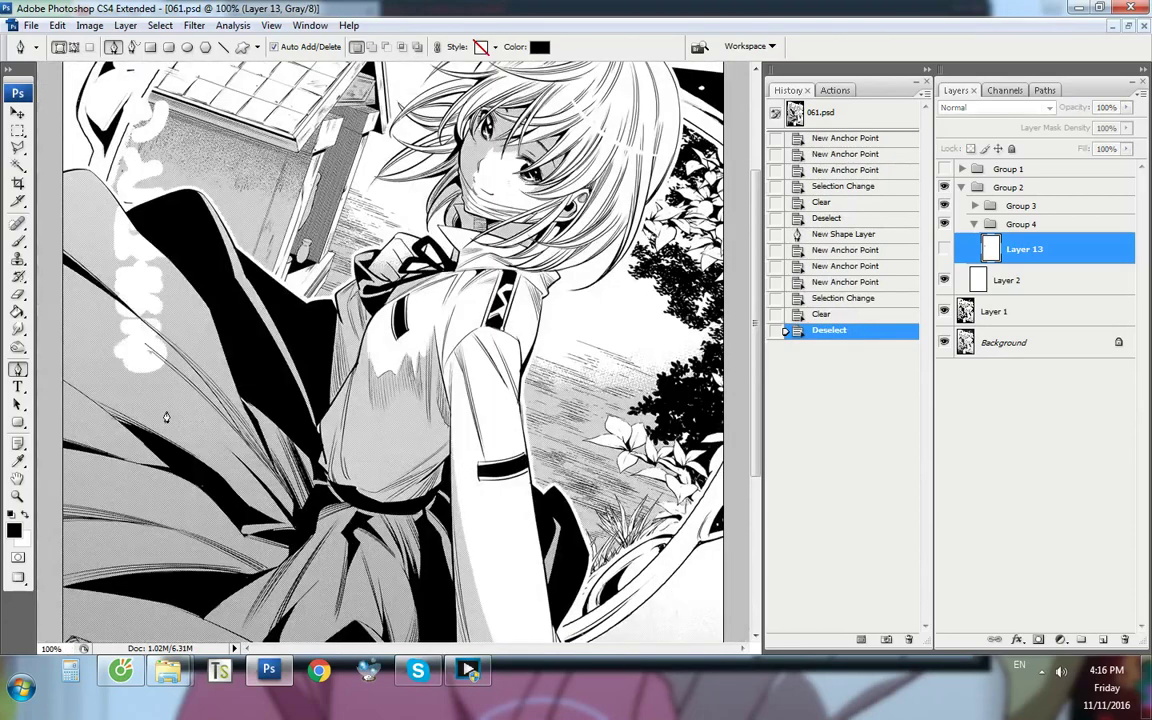
{"action": "key", "text": "ctrl+comma"}
{"action": "key", "text": "ctrl+comma"}
{"action": "key", "text": "ctrl+comma"}
{"action": "key", "text": "ctrl+comma"}
Outline the gap in the thick part of the upper fold line with a Pen path, clear it from Layer 13 and deselect
{"action": "scroll", "coordinate": [94, 288], "scroll_direction": "up", "scroll_amount": 17}
{"action": "key", "text": "ctrl+comma"}
{"action": "left_click", "coordinate": [67, 383]}
{"action": "key", "text": "ctrl+comma"}
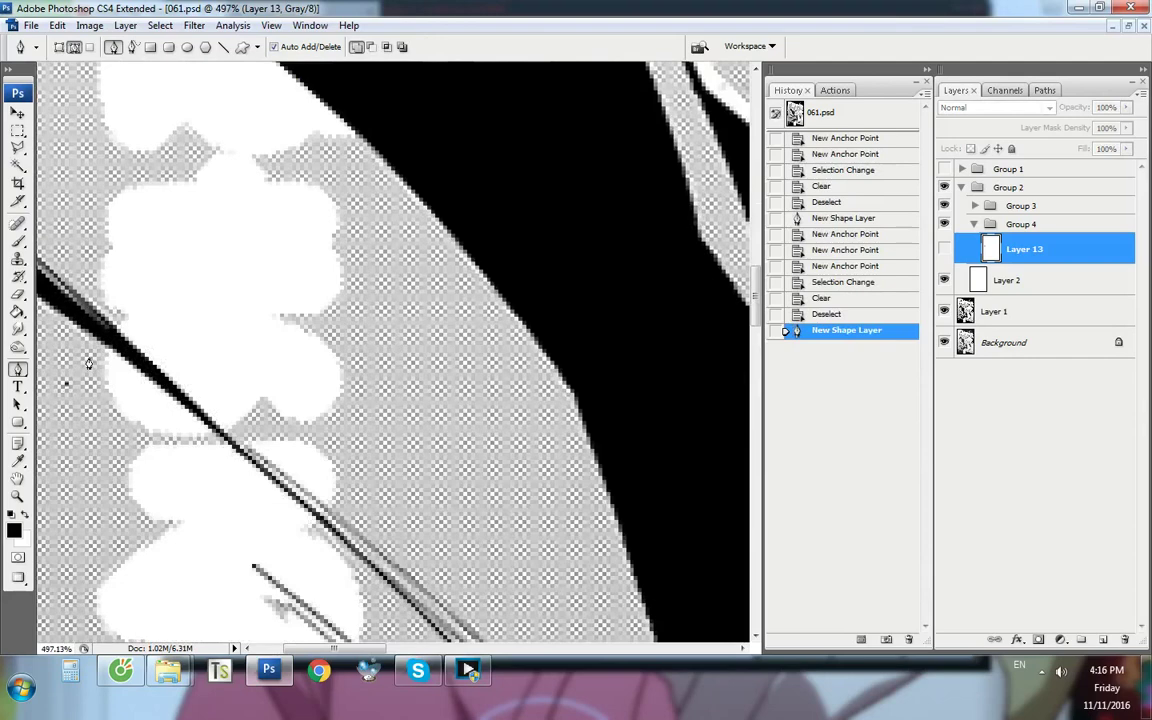
{"action": "left_click", "coordinate": [87, 357]}
{"action": "scroll", "coordinate": [93, 350], "scroll_direction": "up", "scroll_amount": 8}
{"action": "left_click", "coordinate": [104, 355]}
{"action": "left_click", "coordinate": [116, 353]}
{"action": "key", "text": "ctrl+comma"}
{"action": "key", "text": "ctrl+comma"}
{"action": "left_click", "coordinate": [153, 344]}
{"action": "left_click", "coordinate": [140, 314]}
{"action": "left_click", "coordinate": [139, 294]}
{"action": "left_click", "coordinate": [74, 241]}
{"action": "key", "text": "ctrl+1"}
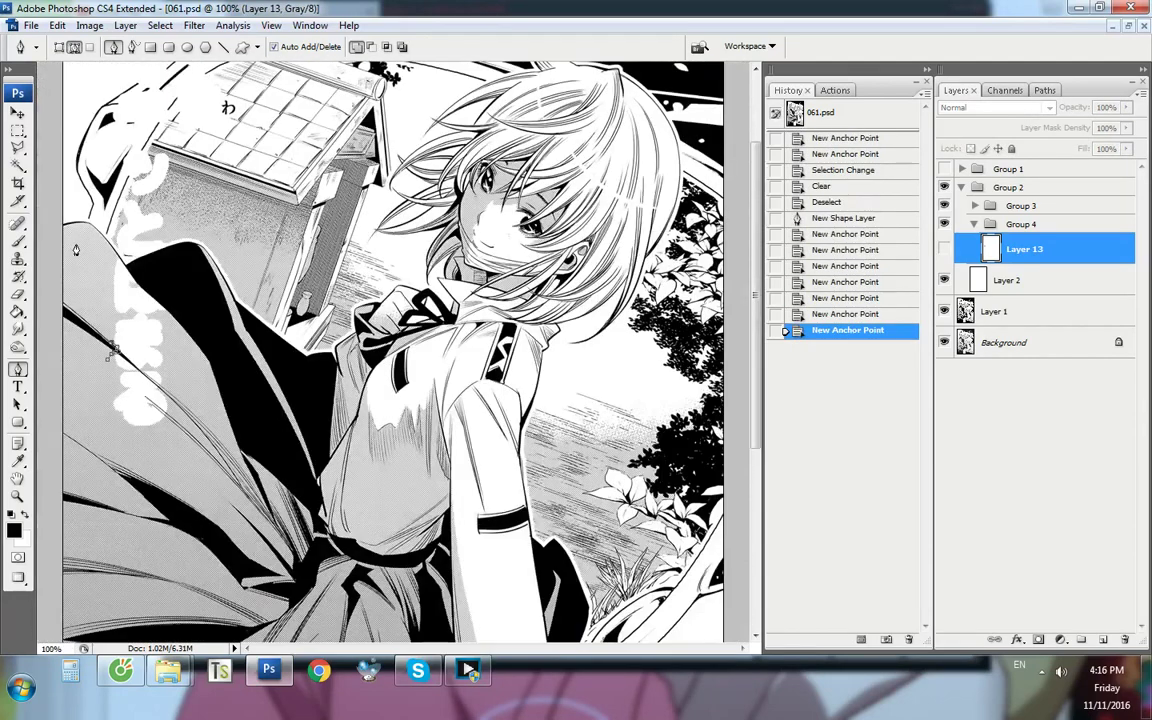
{"action": "key", "text": "ctrl+Return"}
{"action": "key", "text": "Delete"}
{"action": "key", "text": "ctrl+d"}
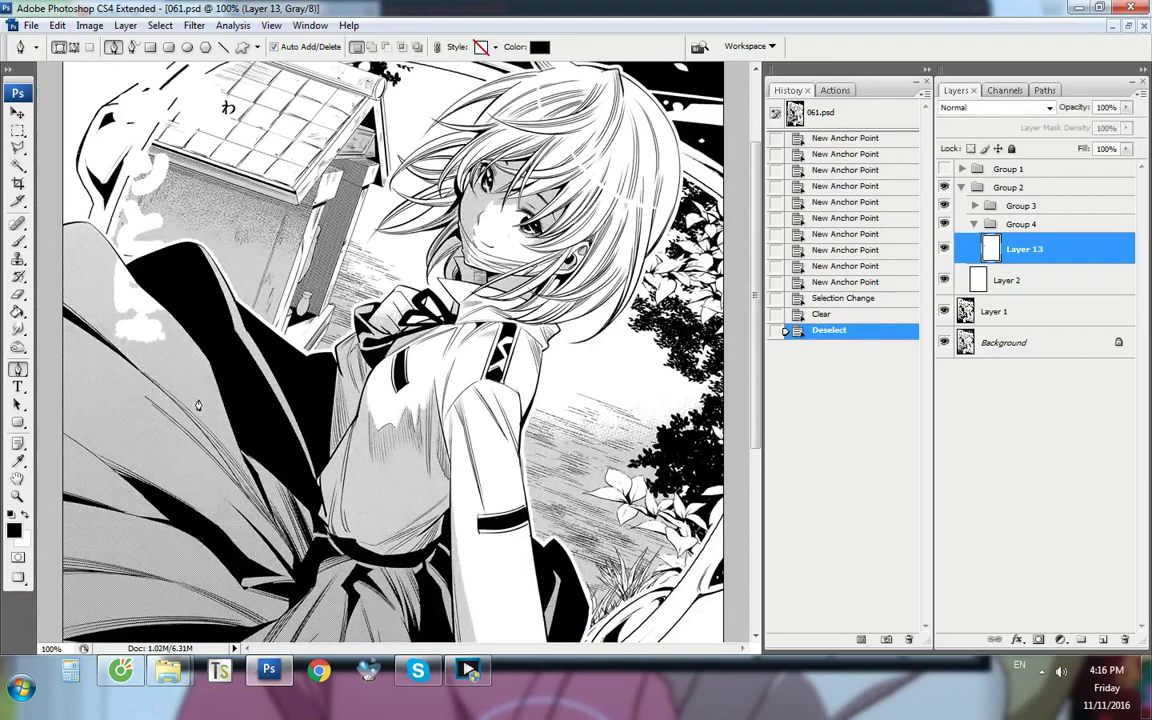
Outline the spot where the thick upper fold line tapers into thin strands with a Pen path, clear it from Layer 13 and deselect
{"action": "scroll", "coordinate": [103, 372], "scroll_direction": "up", "scroll_amount": 3}
{"action": "scroll", "coordinate": [103, 372], "scroll_direction": "up", "scroll_amount": 4}
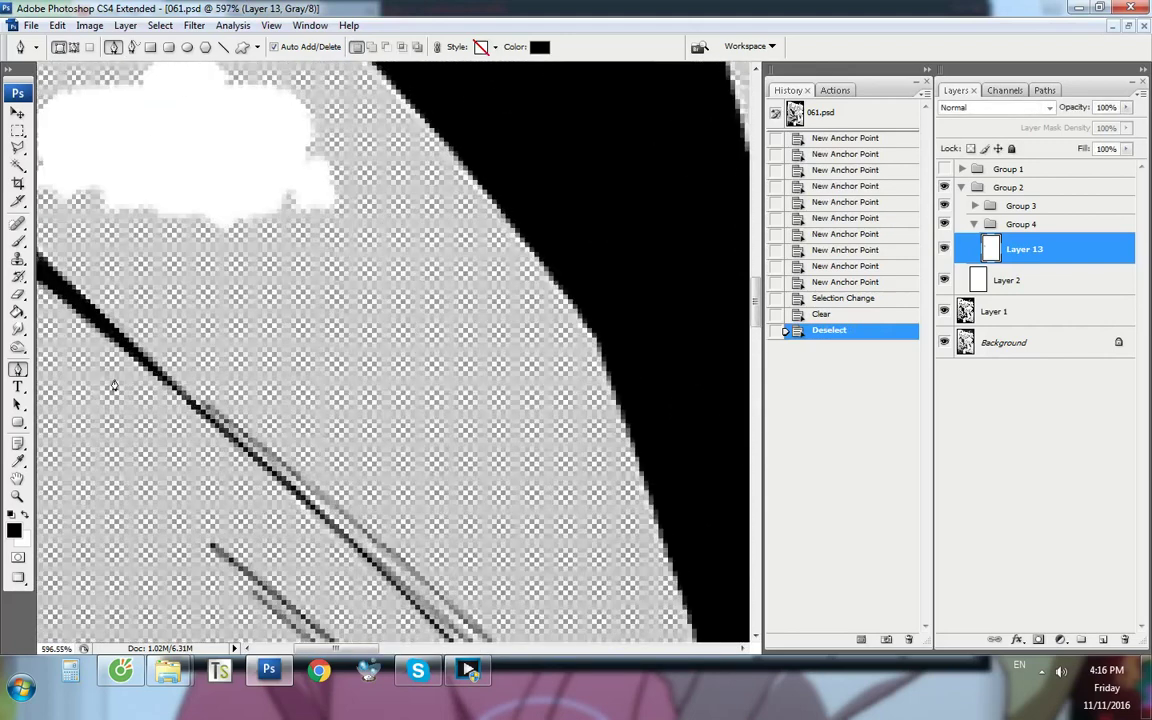
{"action": "left_click", "coordinate": [205, 411]}
{"action": "left_click", "coordinate": [161, 400]}
{"action": "left_click", "coordinate": [161, 396]}
{"action": "left_click", "coordinate": [175, 388]}
{"action": "key", "text": "ctrl+comma"}
{"action": "left_click", "coordinate": [184, 373]}
{"action": "left_click", "coordinate": [194, 383]}
{"action": "key", "text": "ctrl+comma"}
{"action": "key", "text": "ctrl+comma"}
{"action": "left_click", "coordinate": [227, 401]}
{"action": "left_click", "coordinate": [231, 418]}
{"action": "left_click", "coordinate": [231, 425]}
{"action": "left_click", "coordinate": [202, 414]}
{"action": "key", "text": "ctrl+comma"}
{"action": "key", "text": "ctrl+comma"}
{"action": "key", "text": "ctrl+Return"}
{"action": "key", "text": "Delete"}
{"action": "key", "text": "ctrl+d"}
{"action": "key", "text": "ctrl+comma"}
{"action": "key", "text": "ctrl+alt+0"}
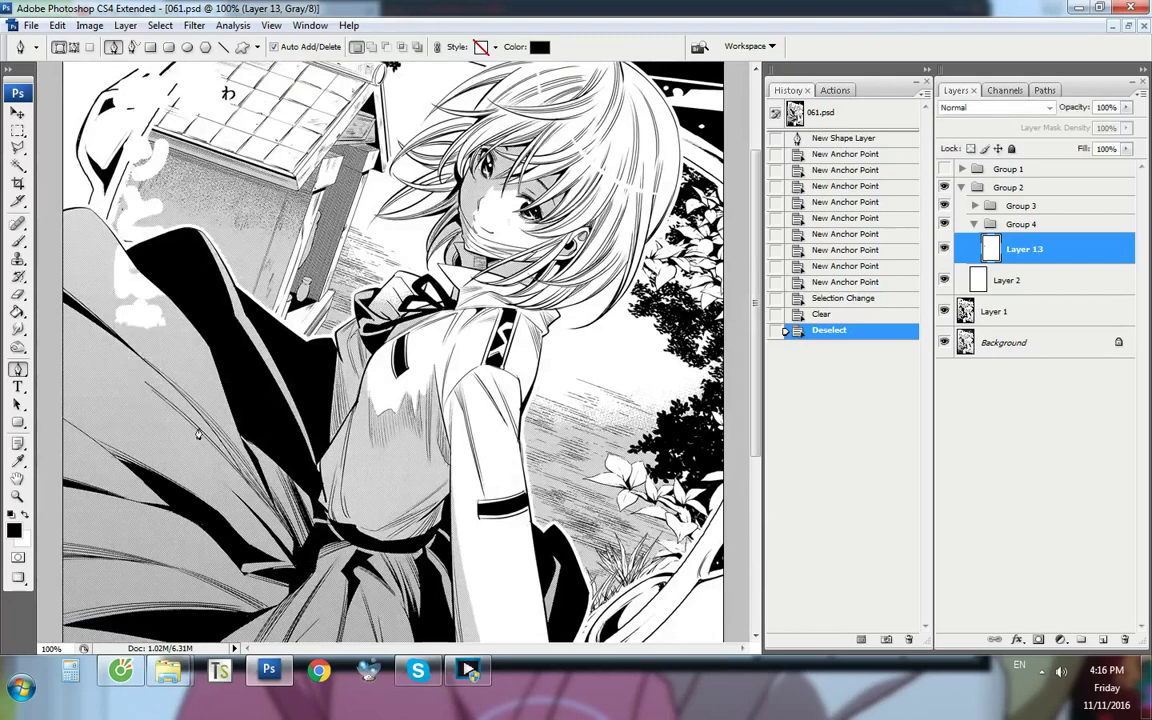
Trace a Pen path around the cloned screentone still breaking the lower fold lines, clear that area from Layer 13 and deselect
{"action": "scroll", "coordinate": [149, 411], "scroll_direction": "up", "scroll_amount": 20}
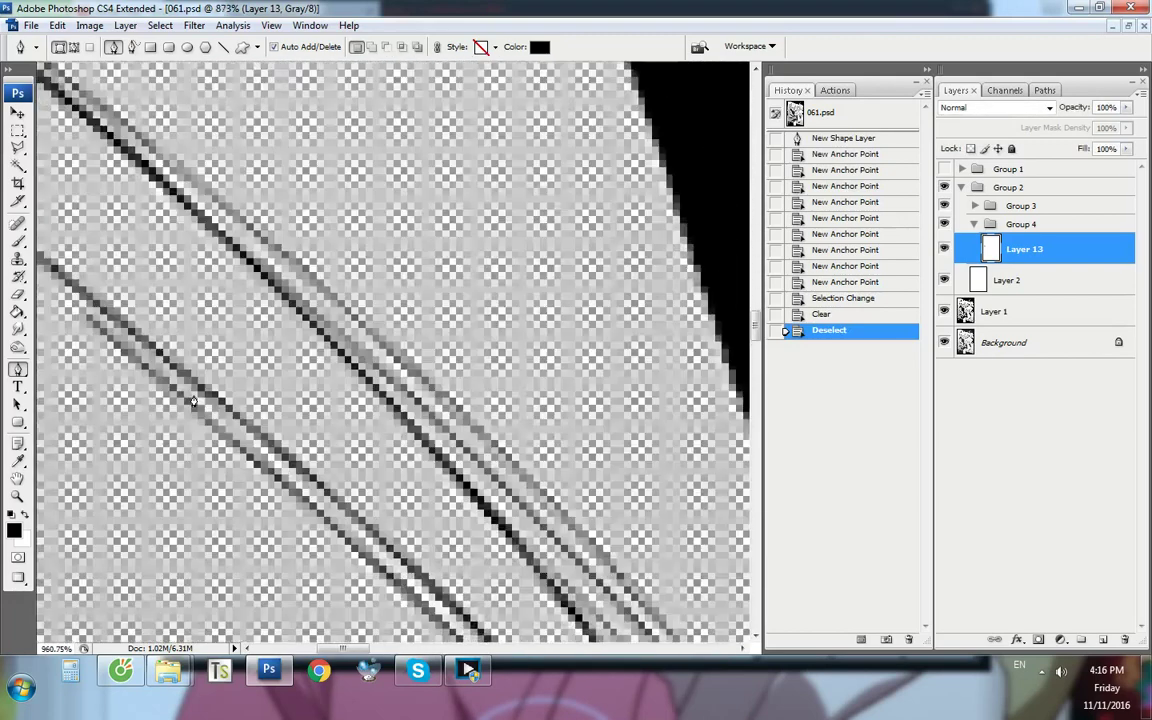
{"action": "scroll", "coordinate": [193, 401], "scroll_direction": "up", "scroll_amount": 2}
{"action": "key", "text": "ctrl+comma"}
{"action": "key", "text": "ctrl+comma"}
{"action": "left_click", "coordinate": [228, 450]}
{"action": "key", "text": "ctrl+comma"}
{"action": "left_click", "coordinate": [204, 450]}
{"action": "left_click", "coordinate": [190, 428]}
{"action": "left_click", "coordinate": [188, 404]}
{"action": "left_click", "coordinate": [190, 392]}
{"action": "key", "text": "ctrl+comma"}
{"action": "left_click", "coordinate": [199, 379]}
{"action": "left_click", "coordinate": [232, 382]}
{"action": "left_click", "coordinate": [293, 437]}
{"action": "key", "text": "ctrl+Return"}
{"action": "key", "text": "Delete"}
{"action": "key", "text": "ctrl+d"}
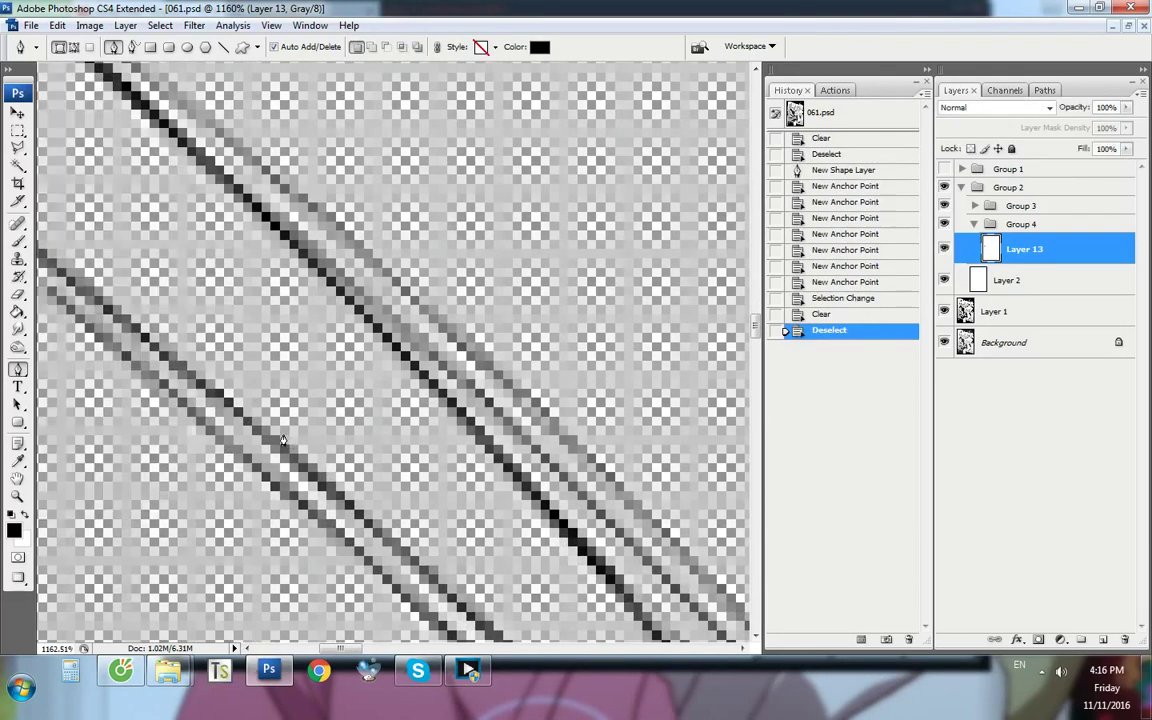
{"action": "key", "text": "ctrl+alt+0"}
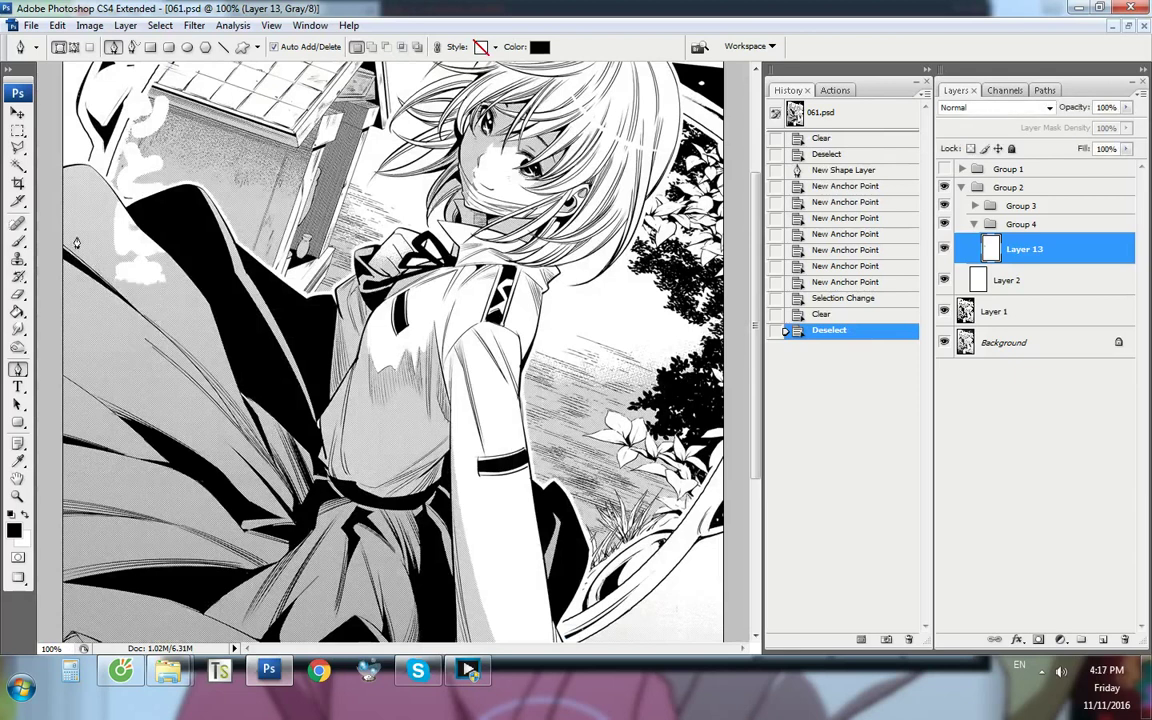
Add a new layer in Group 4 and try a Clone Stamp dab of screentone near the skirt's upper outline, undoing it
{"action": "key", "text": "ctrl+shift+alt+n"}
{"action": "key", "text": "s"}
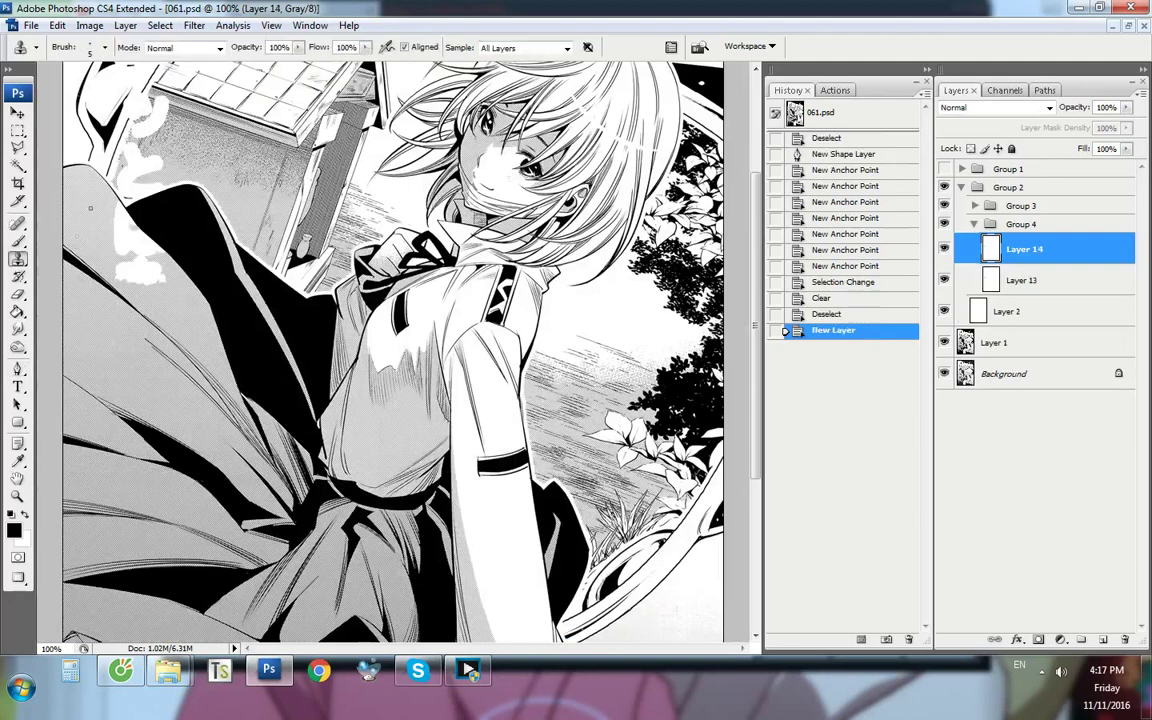
{"action": "scroll", "coordinate": [98, 205], "scroll_direction": "up", "scroll_amount": 5}
{"action": "left_click_drag", "start_coordinate": [344, 649], "coordinate": [264, 620]}
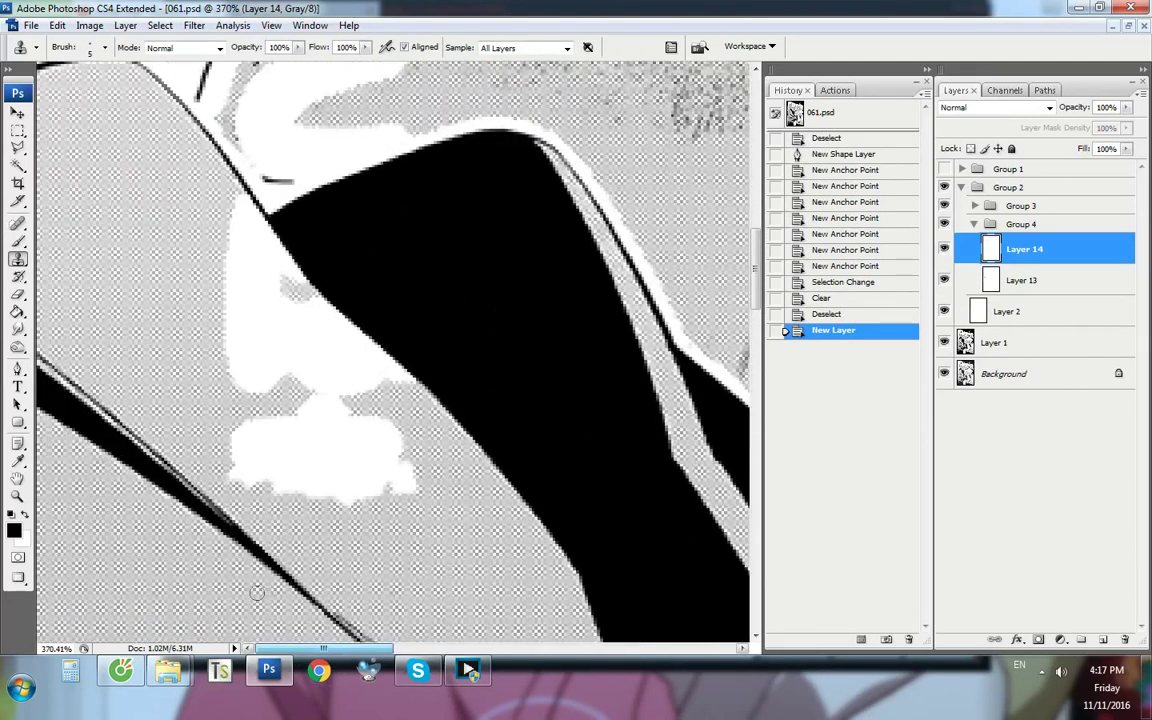
{"action": "scroll", "coordinate": [80, 182], "scroll_direction": "up", "scroll_amount": 7}
{"action": "scroll", "coordinate": [80, 180], "scroll_direction": "down", "scroll_amount": 3}
{"action": "left_click_drag", "start_coordinate": [90, 178], "coordinate": [163, 183]}
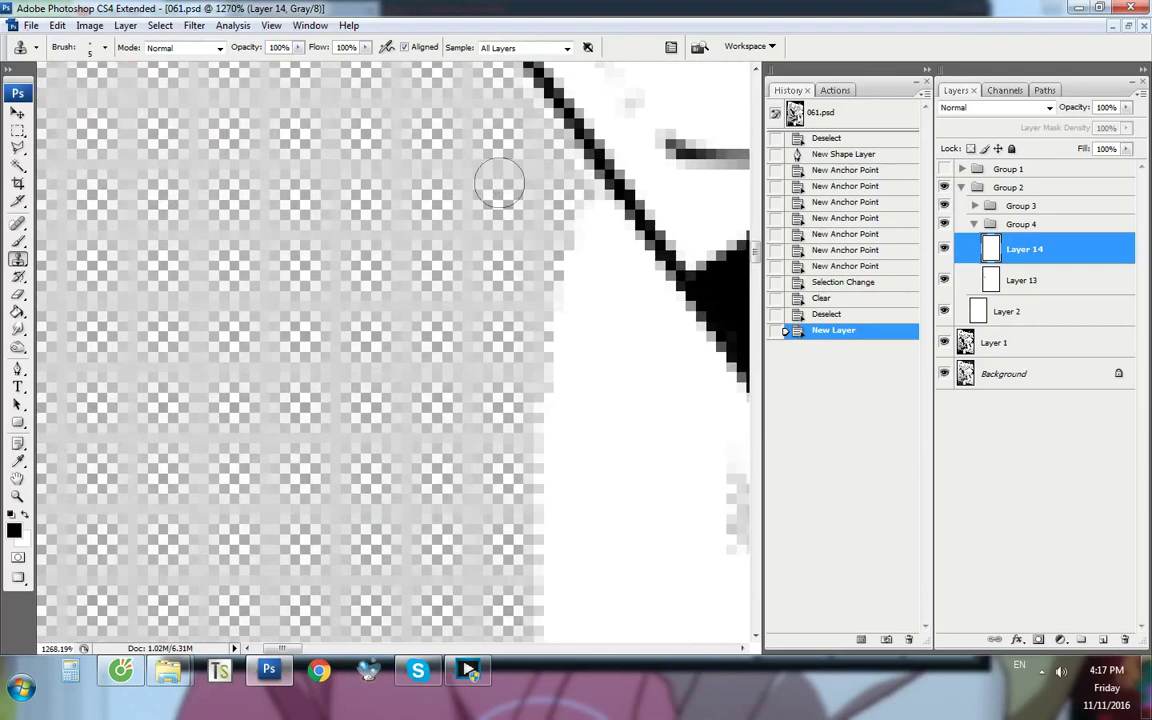
{"action": "left_click", "coordinate": [445, 179]}
{"action": "scroll", "coordinate": [444, 181], "scroll_direction": "down", "scroll_amount": 1}
{"action": "key", "text": "ctrl+z"}
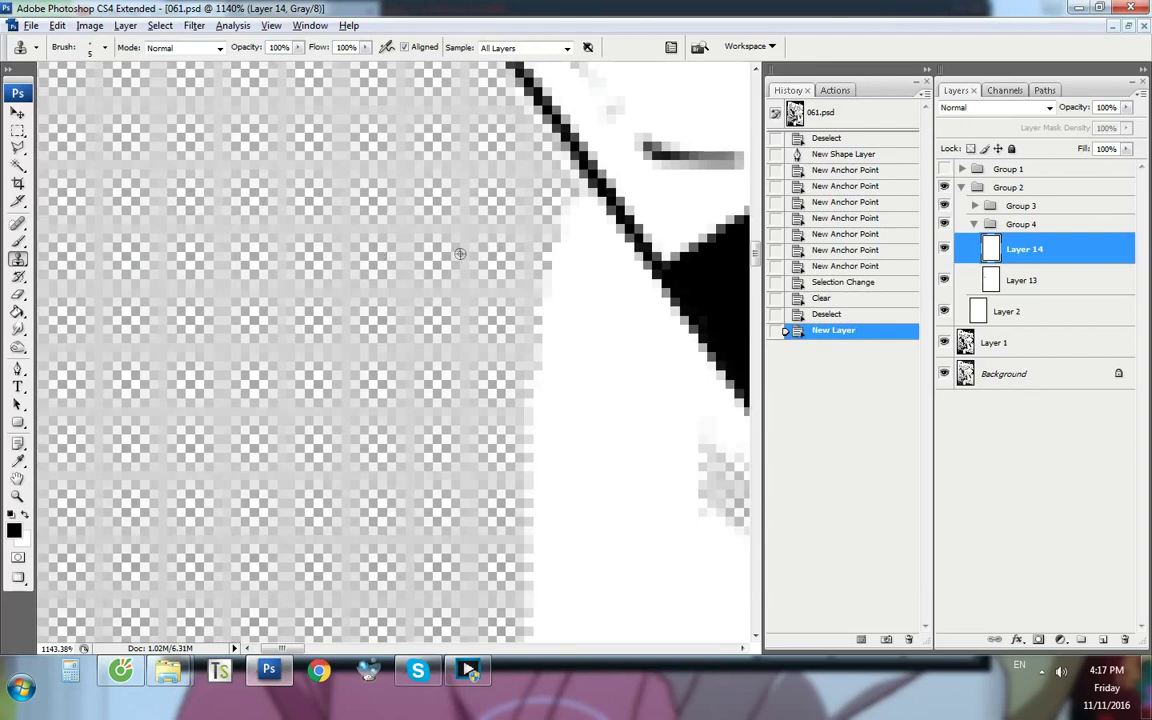
Clone skirt screentone over the upper part of the white gap beside the black area on Layer 14
{"action": "scroll", "coordinate": [455, 255], "scroll_direction": "down", "scroll_amount": 1}
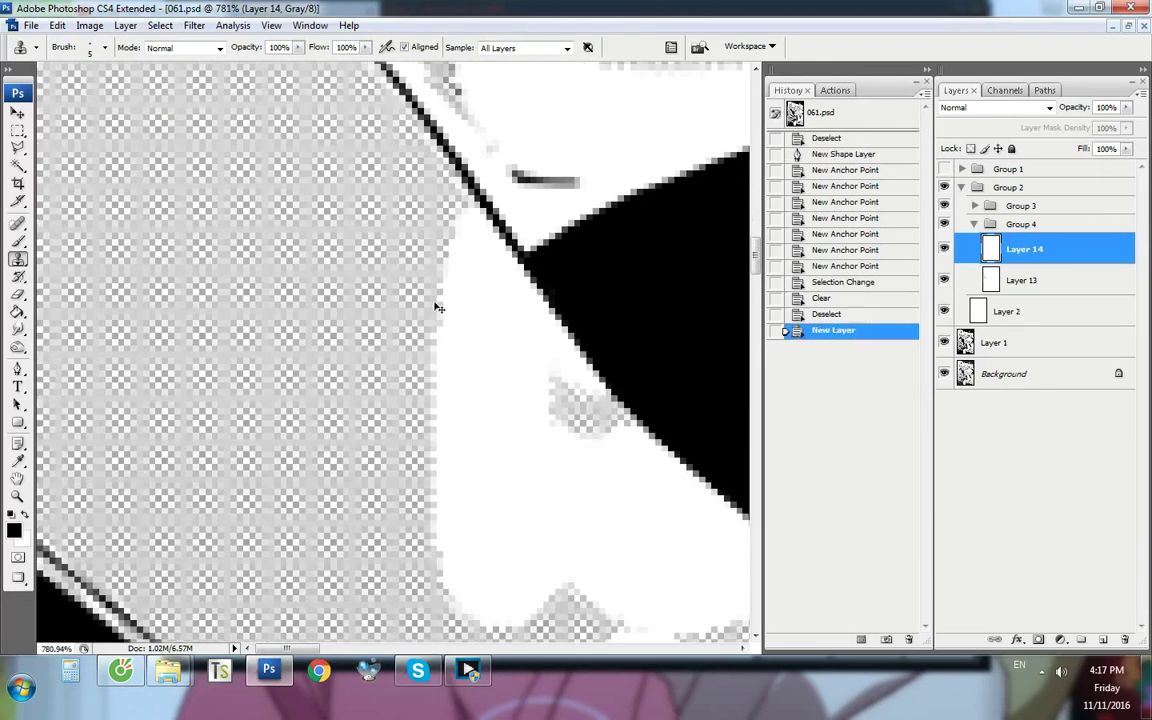
{"action": "scroll", "coordinate": [369, 304], "scroll_direction": "up", "scroll_amount": 1}
{"action": "mouse_move", "coordinate": [470, 282]}
{"action": "left_mouse_down"}
{"action": "mouse_move", "coordinate": [449, 392]}
{"action": "mouse_move", "coordinate": [457, 473]}
{"action": "mouse_move", "coordinate": [487, 304]}
{"action": "mouse_move", "coordinate": [423, 205]}
{"action": "mouse_move", "coordinate": [444, 171]}
{"action": "mouse_move", "coordinate": [519, 243]}
{"action": "mouse_move", "coordinate": [468, 445]}
{"action": "mouse_move", "coordinate": [452, 296]}
{"action": "left_mouse_up"}
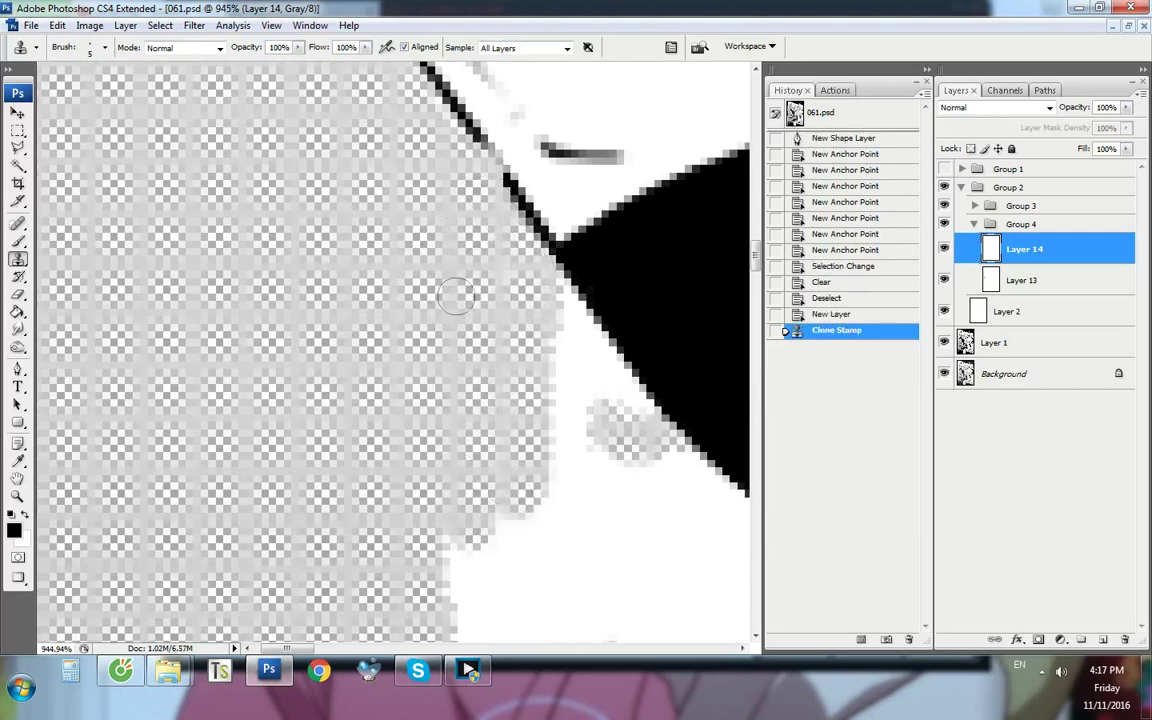
{"action": "scroll", "coordinate": [430, 265], "scroll_direction": "down", "scroll_amount": 1}
{"action": "mouse_move", "coordinate": [242, 357]}
{"action": "left_mouse_down"}
{"action": "mouse_move", "coordinate": [250, 279]}
{"action": "mouse_move", "coordinate": [259, 402]}
{"action": "mouse_move", "coordinate": [279, 291]}
{"action": "mouse_move", "coordinate": [249, 393]}
{"action": "mouse_move", "coordinate": [256, 432]}
{"action": "mouse_move", "coordinate": [304, 398]}
{"action": "mouse_move", "coordinate": [300, 291]}
{"action": "mouse_move", "coordinate": [315, 410]}
{"action": "mouse_move", "coordinate": [325, 386]}
{"action": "mouse_move", "coordinate": [299, 218]}
{"action": "mouse_move", "coordinate": [307, 188]}
{"action": "mouse_move", "coordinate": [320, 317]}
{"action": "mouse_move", "coordinate": [360, 223]}
{"action": "left_mouse_up"}
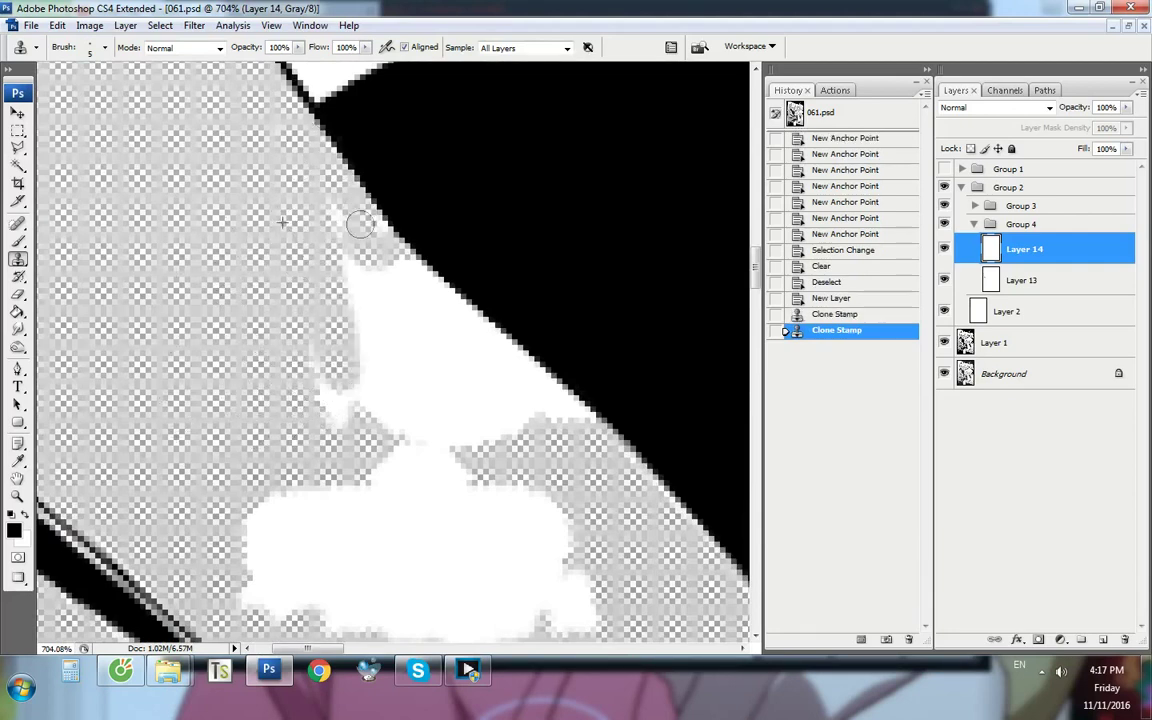
{"action": "mouse_move", "coordinate": [315, 378]}
{"action": "left_mouse_down"}
{"action": "mouse_move", "coordinate": [322, 225]}
{"action": "mouse_move", "coordinate": [374, 319]}
{"action": "left_mouse_up"}
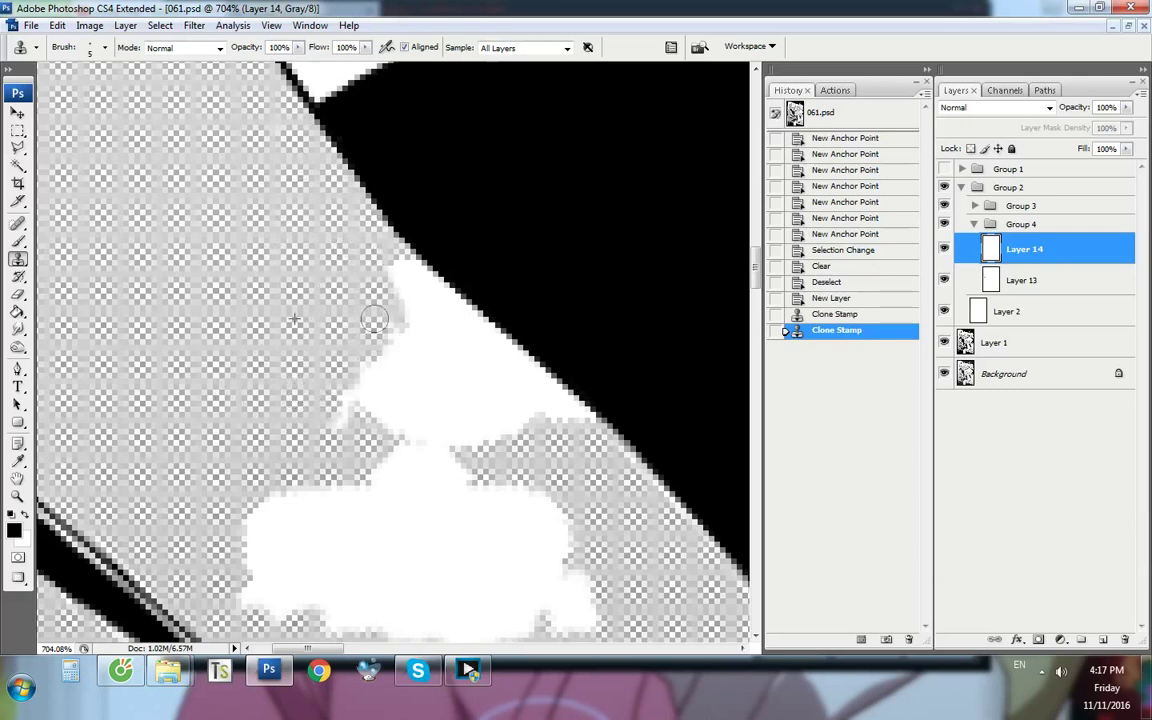
Clone screentone over the rest of the white gap along the black edge, down to the top of the lower white patch
{"action": "mouse_move", "coordinate": [334, 400]}
{"action": "left_mouse_down"}
{"action": "mouse_move", "coordinate": [380, 391]}
{"action": "mouse_move", "coordinate": [378, 406]}
{"action": "mouse_move", "coordinate": [399, 314]}
{"action": "mouse_move", "coordinate": [388, 261]}
{"action": "mouse_move", "coordinate": [368, 322]}
{"action": "mouse_move", "coordinate": [410, 383]}
{"action": "mouse_move", "coordinate": [355, 455]}
{"action": "left_mouse_up"}
{"action": "left_click_drag", "start_coordinate": [283, 483], "coordinate": [448, 478]}
{"action": "mouse_move", "coordinate": [453, 473]}
{"action": "left_mouse_down"}
{"action": "mouse_move", "coordinate": [436, 463]}
{"action": "mouse_move", "coordinate": [484, 463]}
{"action": "left_mouse_up"}
{"action": "left_click_drag", "start_coordinate": [453, 384], "coordinate": [493, 404]}
{"action": "mouse_move", "coordinate": [455, 312]}
{"action": "left_mouse_down"}
{"action": "mouse_move", "coordinate": [573, 384]}
{"action": "mouse_move", "coordinate": [542, 432]}
{"action": "mouse_move", "coordinate": [543, 377]}
{"action": "mouse_move", "coordinate": [504, 442]}
{"action": "mouse_move", "coordinate": [507, 362]}
{"action": "mouse_move", "coordinate": [535, 379]}
{"action": "left_mouse_up"}
{"action": "left_click_drag", "start_coordinate": [600, 414], "coordinate": [588, 410]}
{"action": "left_click_drag", "start_coordinate": [490, 412], "coordinate": [486, 419]}
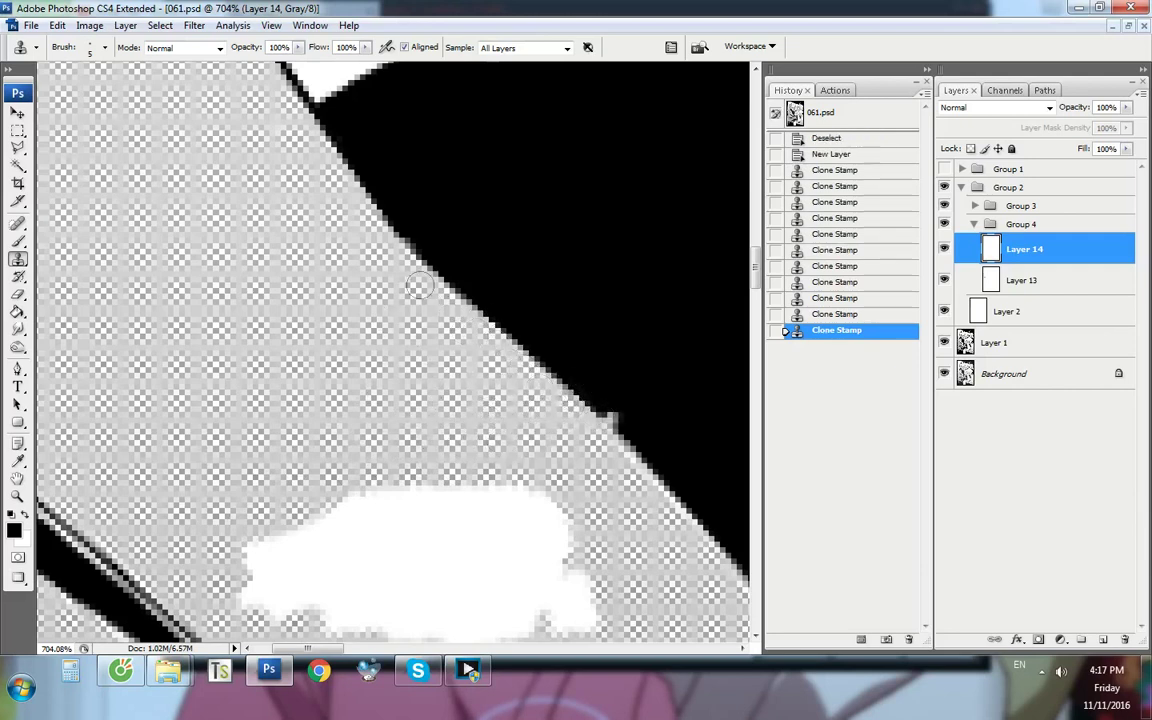
{"action": "key", "text": "ctrl+alt+0"}
{"action": "key", "text": "m"}
{"action": "scroll", "coordinate": [106, 326], "scroll_direction": "up", "scroll_amount": 10}
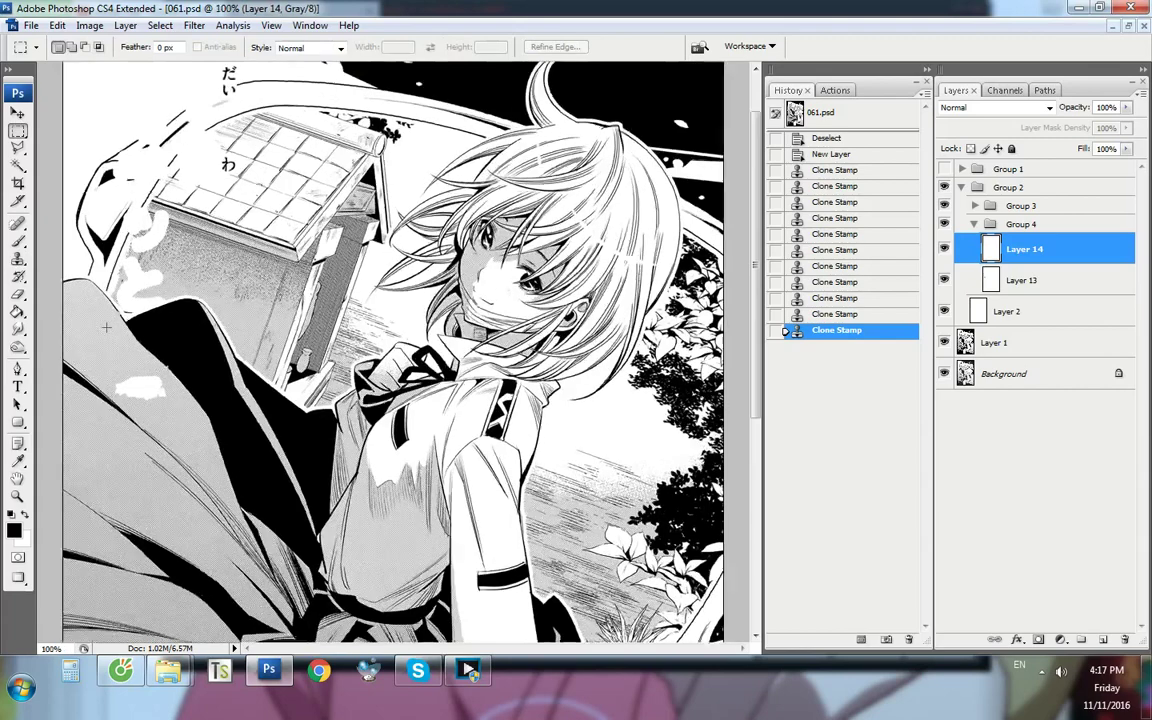
{"action": "scroll", "coordinate": [79, 345], "scroll_direction": "up", "scroll_amount": 4}
{"action": "key", "text": "p"}
{"action": "left_click", "coordinate": [225, 217]}
{"action": "left_click", "coordinate": [200, 206]}
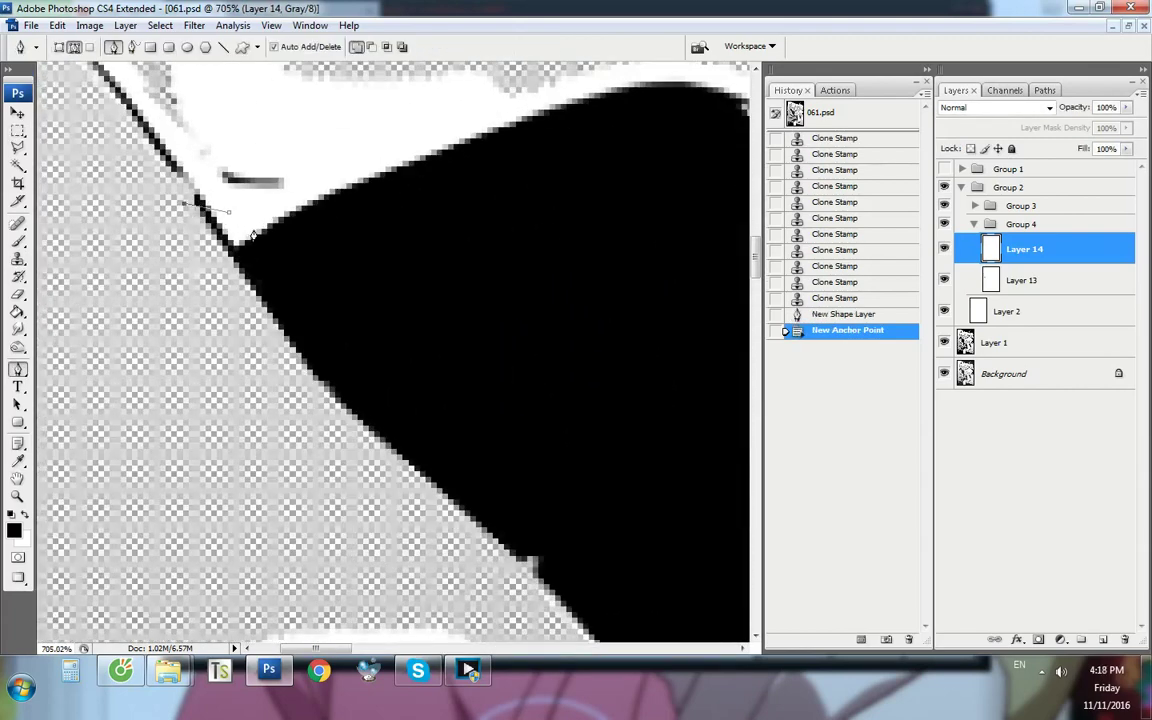
{"action": "key", "text": "Escape"}
Outline the cloned screentone breaking the skirt's upper outline with a Pen path, show the recorded actions, and clear it from Layer 14
{"action": "scroll", "coordinate": [190, 196], "scroll_direction": "up", "scroll_amount": 2}
{"action": "key", "text": "ctrl+comma"}
{"action": "left_click", "coordinate": [204, 211]}
{"action": "left_click", "coordinate": [163, 152]}
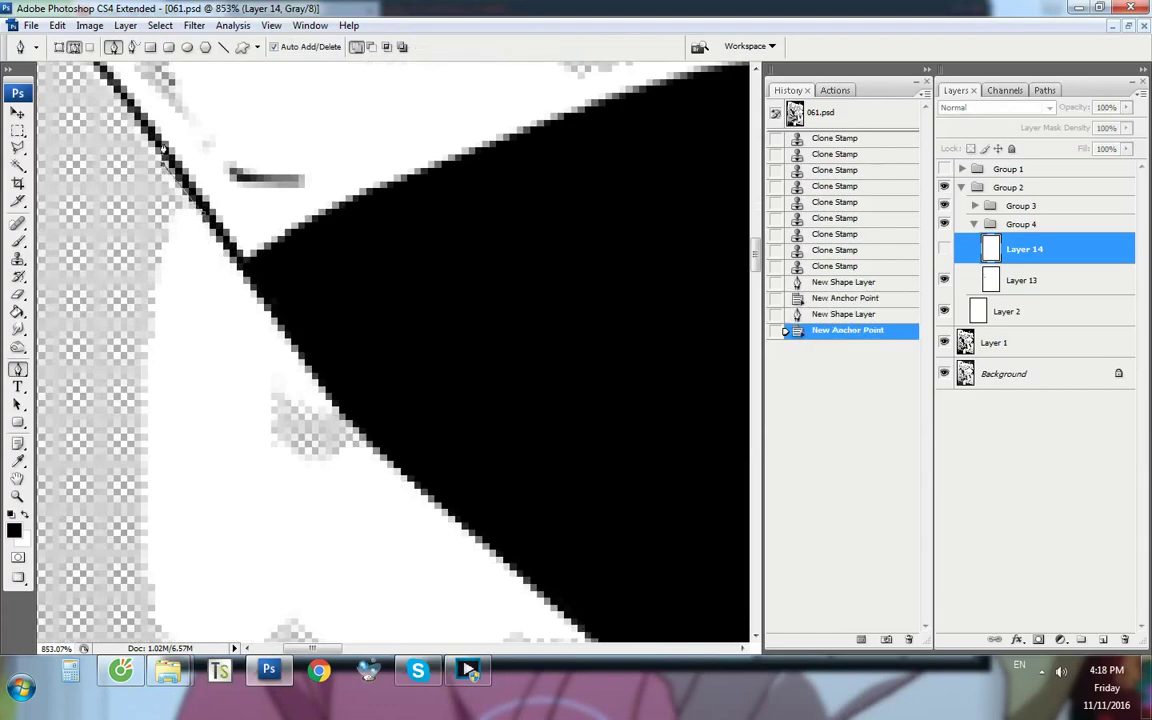
{"action": "left_click", "coordinate": [163, 138]}
{"action": "key", "text": "ctrl+comma"}
{"action": "left_click", "coordinate": [226, 174]}
{"action": "left_click", "coordinate": [248, 229]}
{"action": "left_click", "coordinate": [834, 90]}
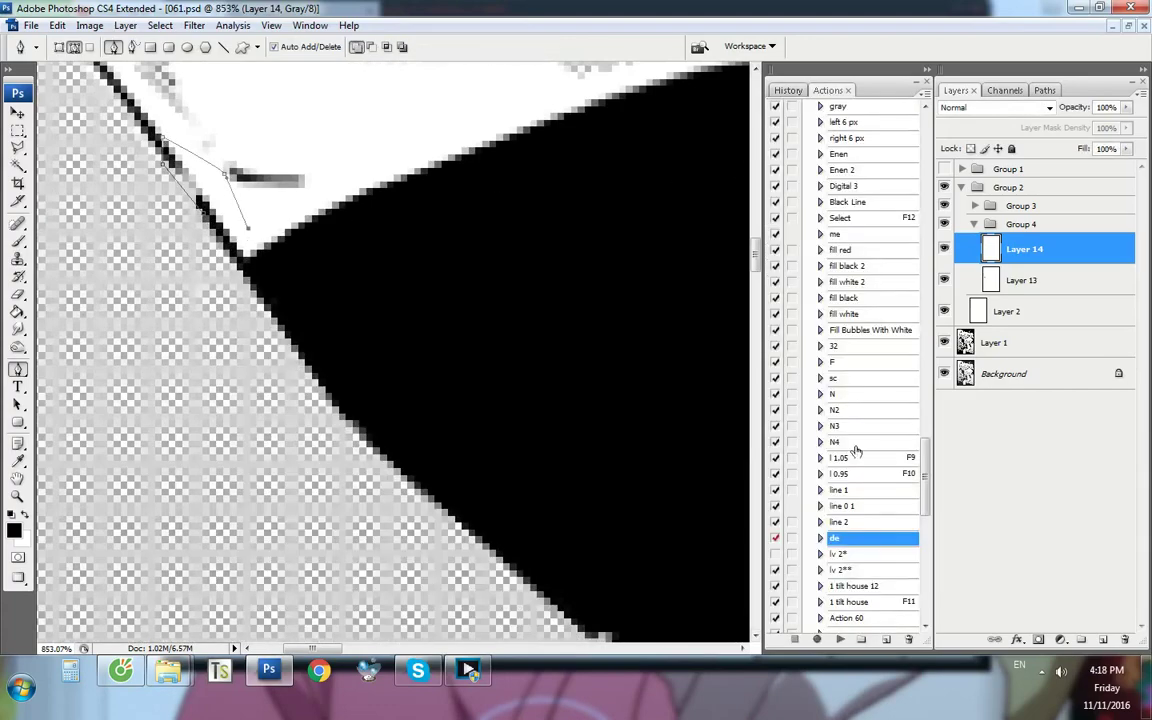
{"action": "key", "text": "F2"}
{"action": "key", "text": "ctrl+1"}
Outline the screentone notch on the lower edge of the black area with a Pen path and clear it from Layer 14
{"action": "scroll", "coordinate": [98, 427], "scroll_direction": "up", "scroll_amount": 12}
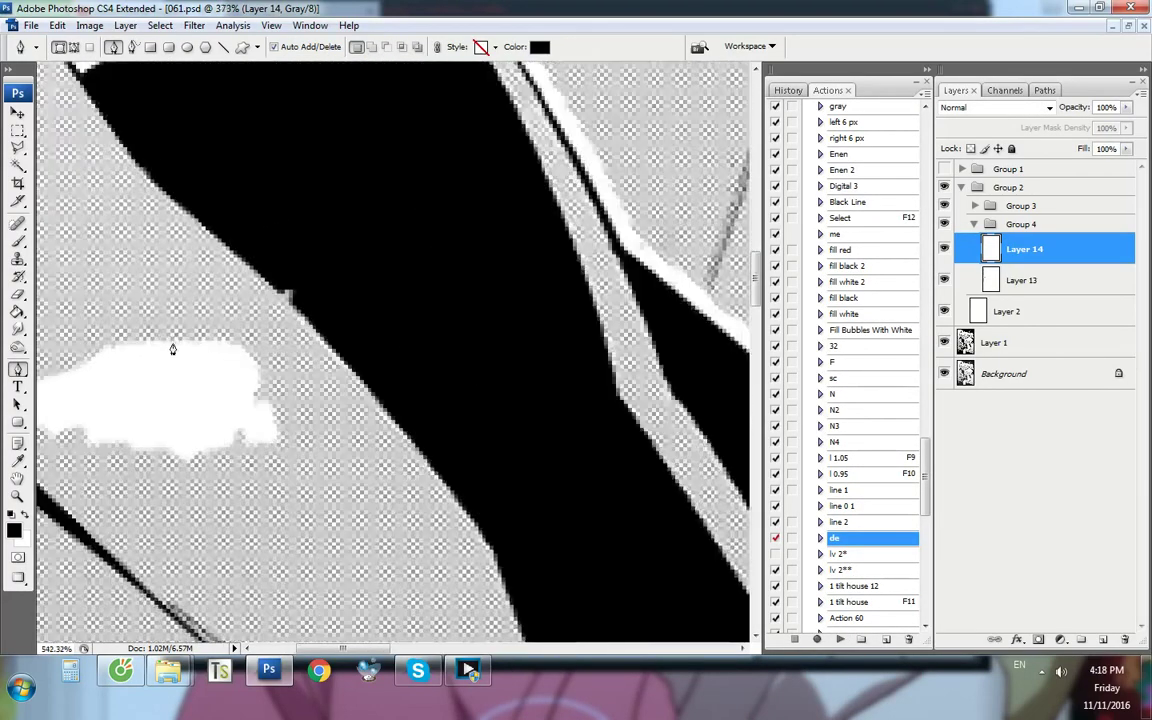
{"action": "key", "text": "ctrl+comma"}
{"action": "key", "text": "ctrl+comma"}
{"action": "key", "text": "ctrl+comma"}
{"action": "key", "text": "ctrl+comma"}
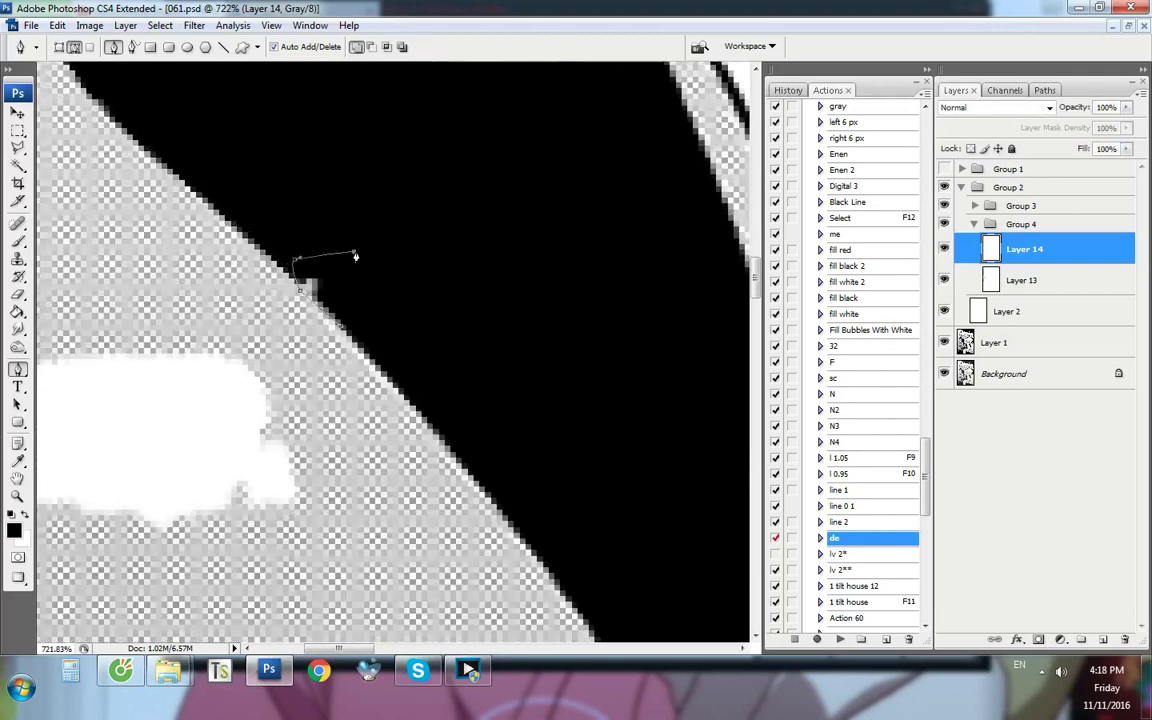
{"action": "key", "text": "F2"}
{"action": "key", "text": "ctrl+1"}
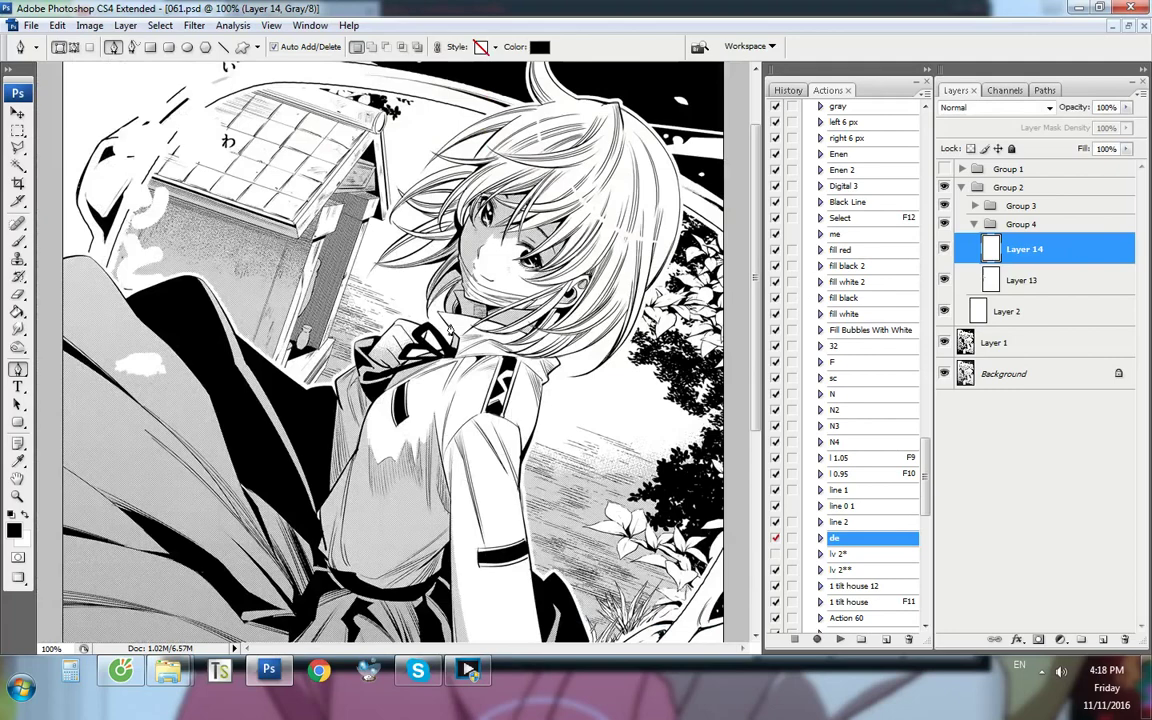
Add a new layer in Group 4, marquee a screentone patch below the remaining white gap and make Layer 1 active
{"action": "key", "text": "ctrl+shift+alt+n"}
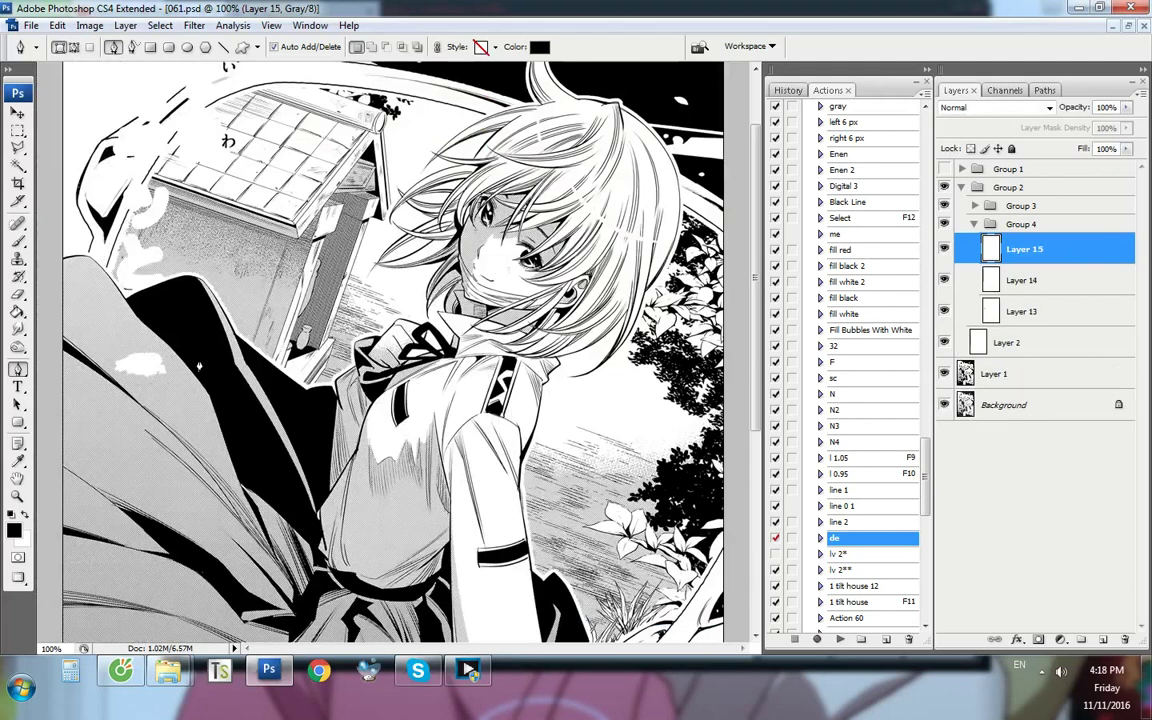
{"action": "scroll", "coordinate": [142, 382], "scroll_direction": "up", "scroll_amount": 10}
{"action": "key", "text": "m"}
{"action": "left_click", "coordinate": [1034, 376]}
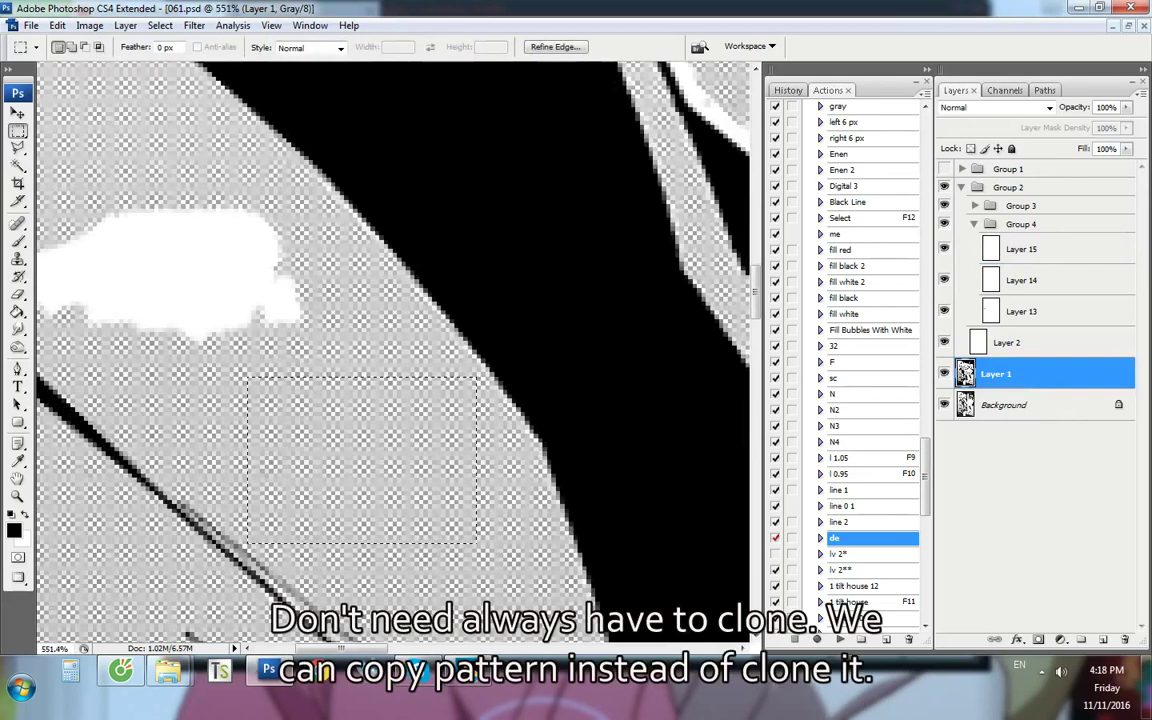
Try to copy the marqueed screentone patch onto its own layer in Group 4, and undo the copy
{"action": "key", "text": "ctrl+j"}
{"action": "key", "text": "v"}
{"action": "left_click_drag", "start_coordinate": [1038, 397], "coordinate": [1030, 243]}
{"action": "key", "text": "ctrl+alt+z"}
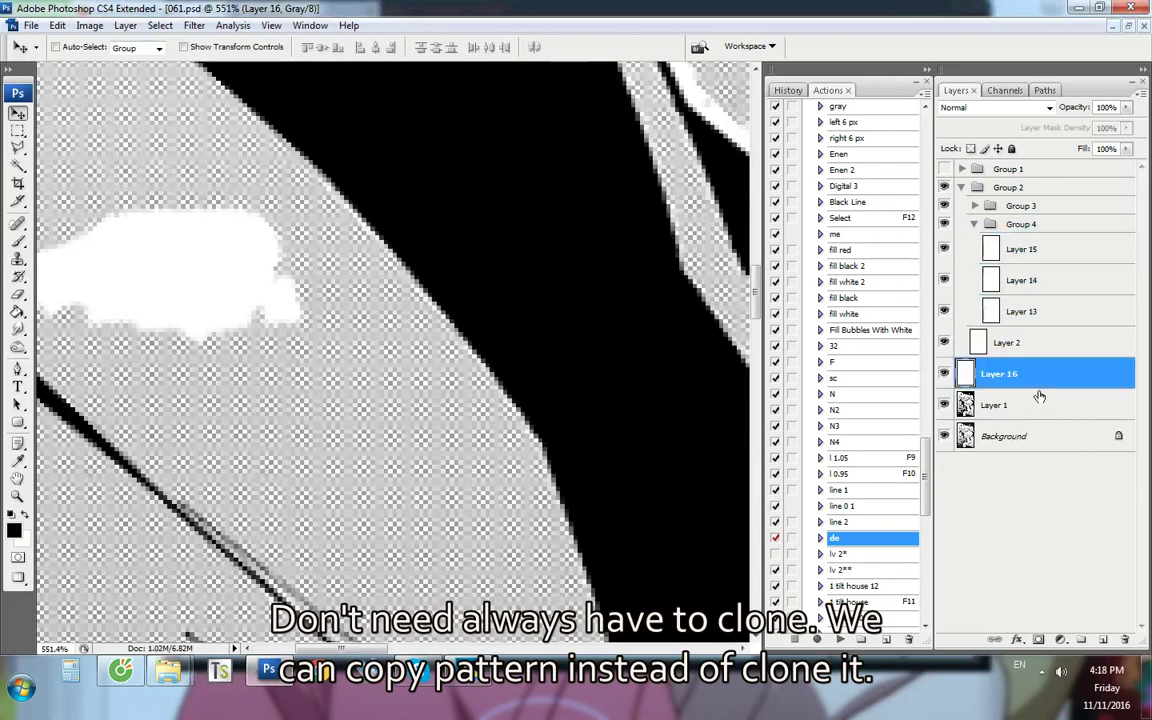
{"action": "scroll", "coordinate": [483, 275], "scroll_direction": "down", "scroll_amount": 4}
{"action": "key", "text": "ctrl+alt+z"}
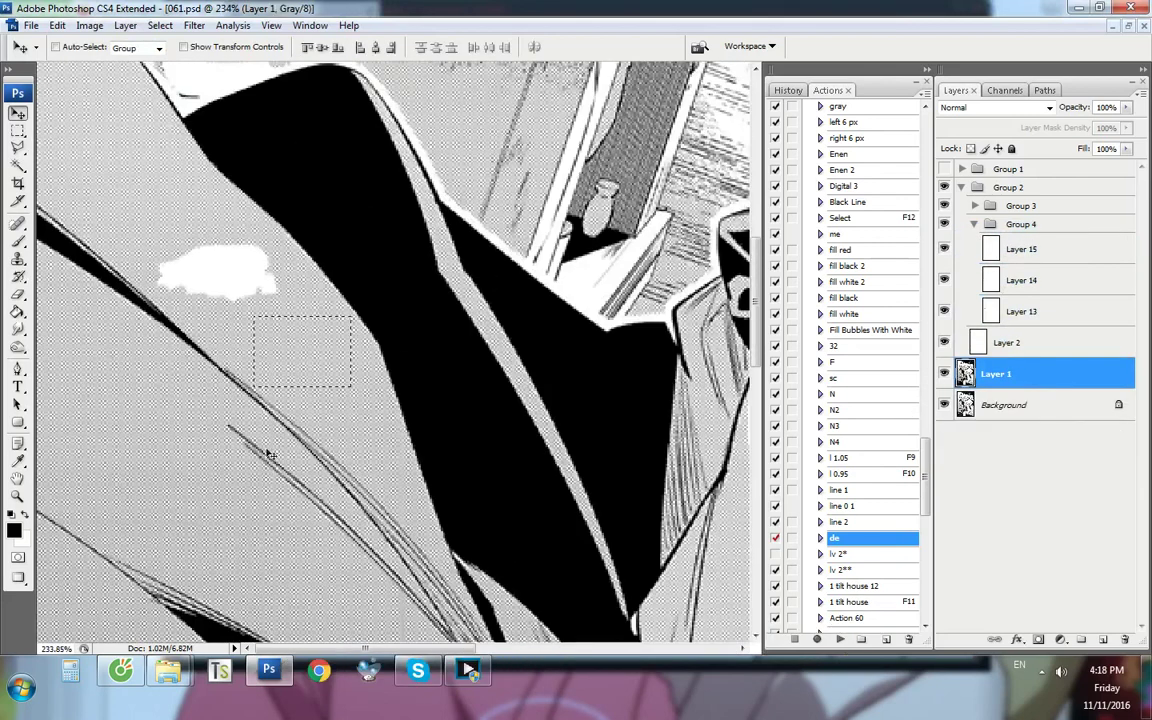
Copy a rectangular patch of plain skirt screentone from Layer 1 to a new layer, covering the white gap and placed above Layer 15
{"action": "key", "text": "m"}
{"action": "left_click", "coordinate": [195, 507]}
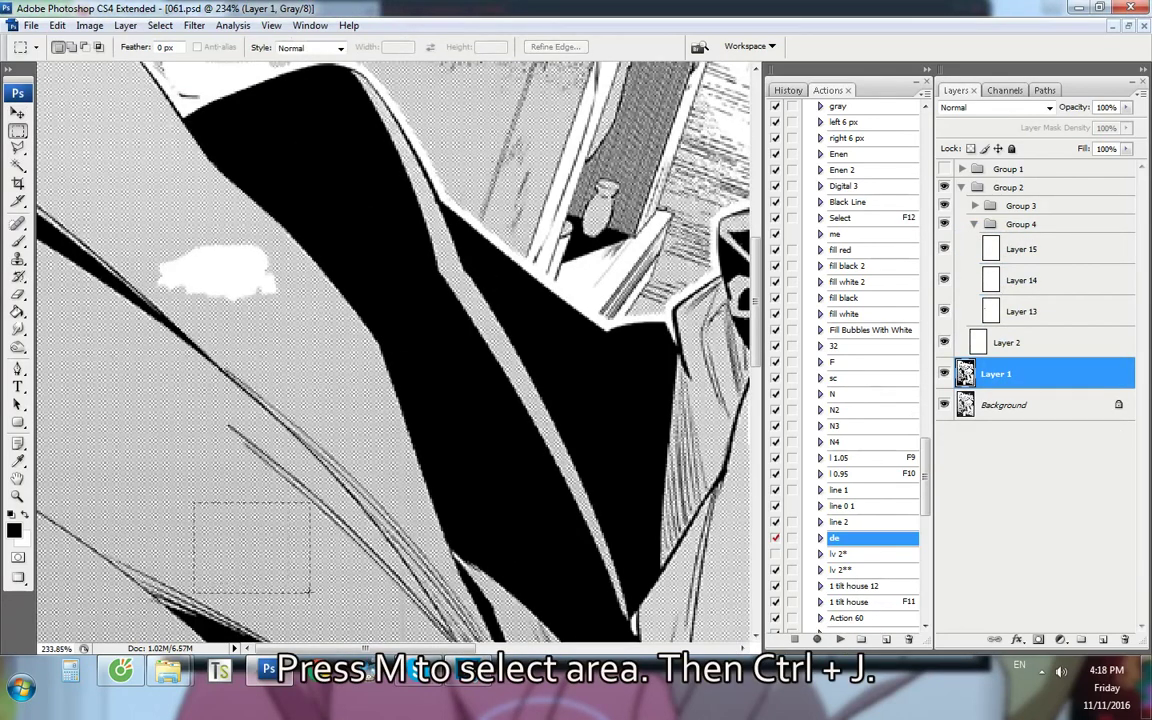
{"action": "key", "text": "ctrl+j"}
{"action": "key", "text": "v"}
{"action": "left_click_drag", "start_coordinate": [310, 498], "coordinate": [298, 311]}
{"action": "left_click_drag", "start_coordinate": [1008, 374], "coordinate": [1010, 235]}
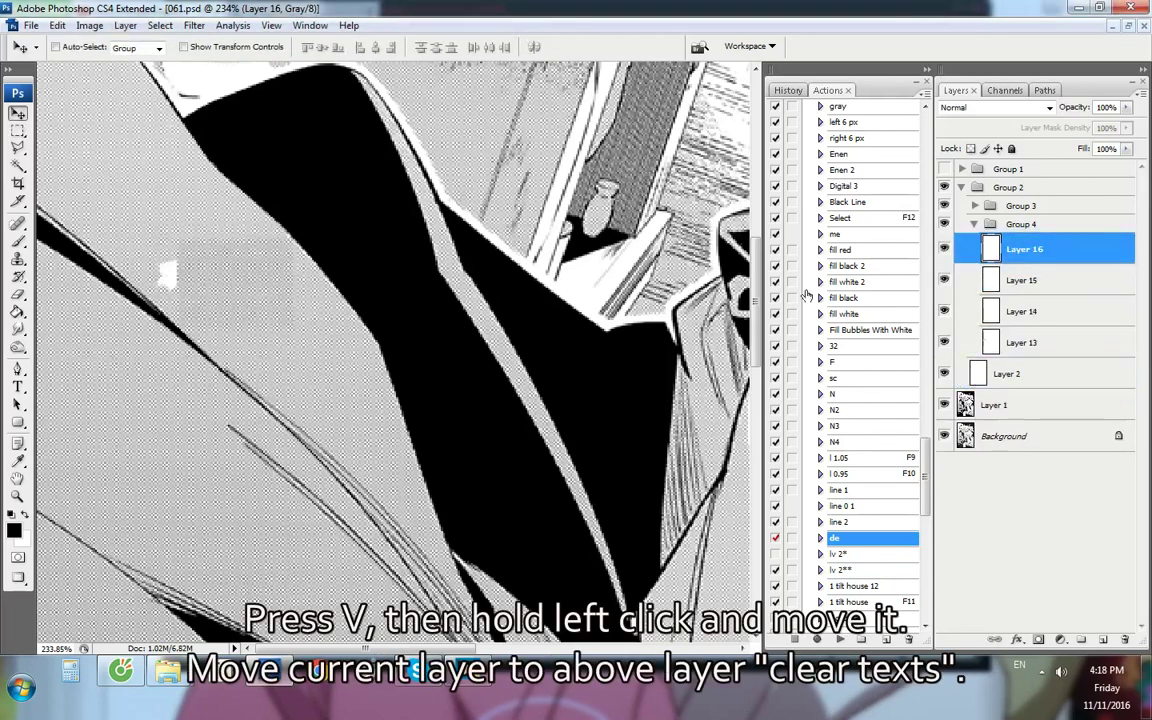
Nudge the copied screentone patch on Layer 16 to align its dots with the surrounding tone, toggling its visibility to check
{"action": "scroll", "coordinate": [199, 273], "scroll_direction": "up", "scroll_amount": 6}
{"action": "left_click_drag", "start_coordinate": [500, 423], "coordinate": [448, 396]}
{"action": "key", "text": "Right"}
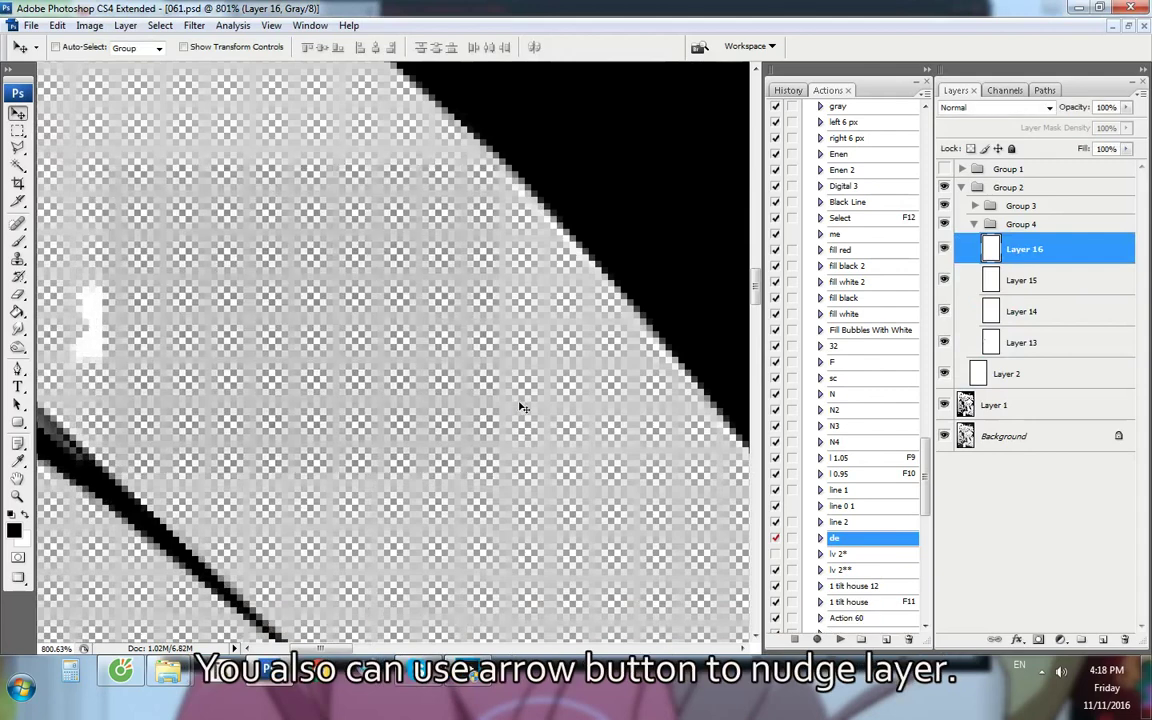
{"action": "key", "text": "ctrl+comma"}
{"action": "key", "text": "ctrl+comma"}
{"action": "scroll", "coordinate": [490, 418], "scroll_direction": "down", "scroll_amount": 2}
{"action": "key", "text": "Left"}
{"action": "key", "text": "Down"}
{"action": "key", "text": "Down"}
{"action": "key", "text": "Down"}
{"action": "key", "text": "Down"}
{"action": "key", "text": "Down"}
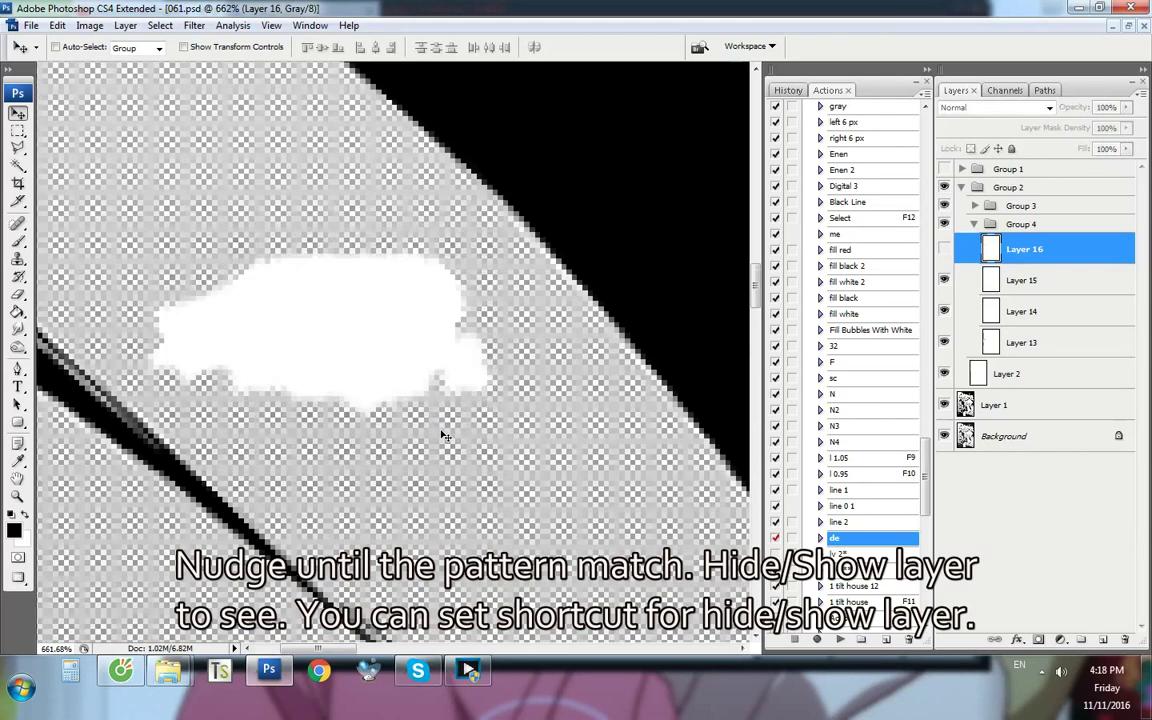
{"action": "key", "text": "ctrl+comma"}
{"action": "key", "text": "ctrl+comma"}
{"action": "key", "text": "i"}
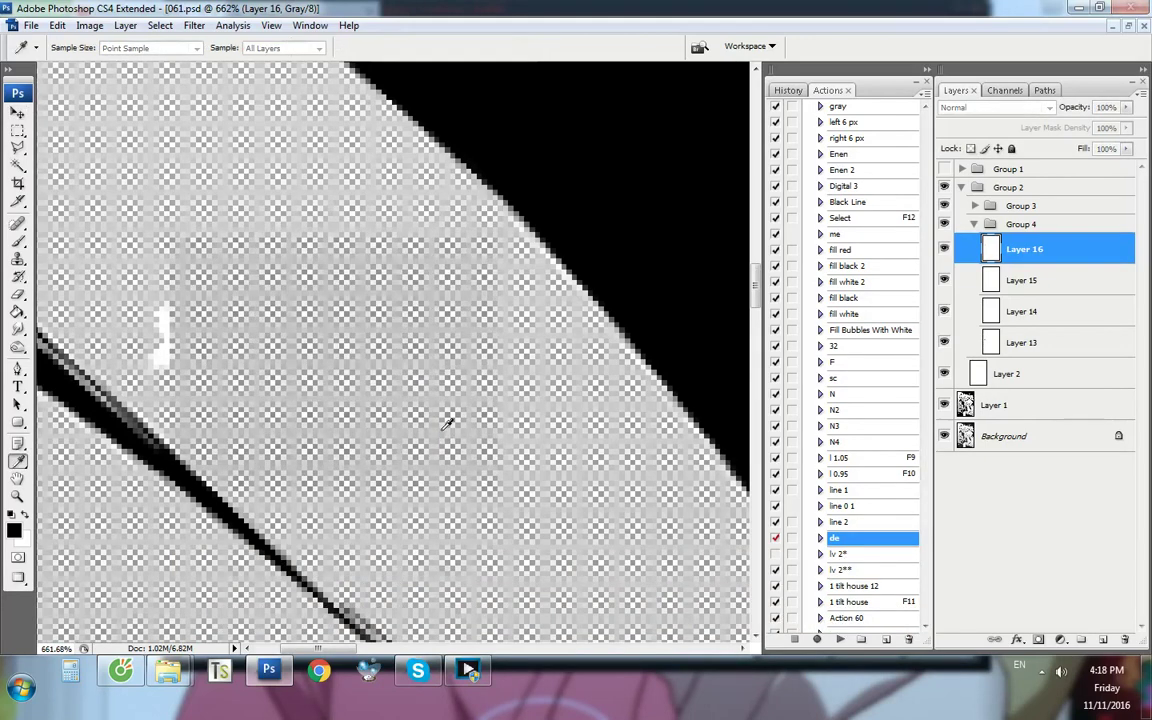
Lighten the midtones of the Layer 16 screentone patch with Levels and toggle its visibility to compare it with the surrounding tone
{"action": "key", "text": "ctrl+l"}
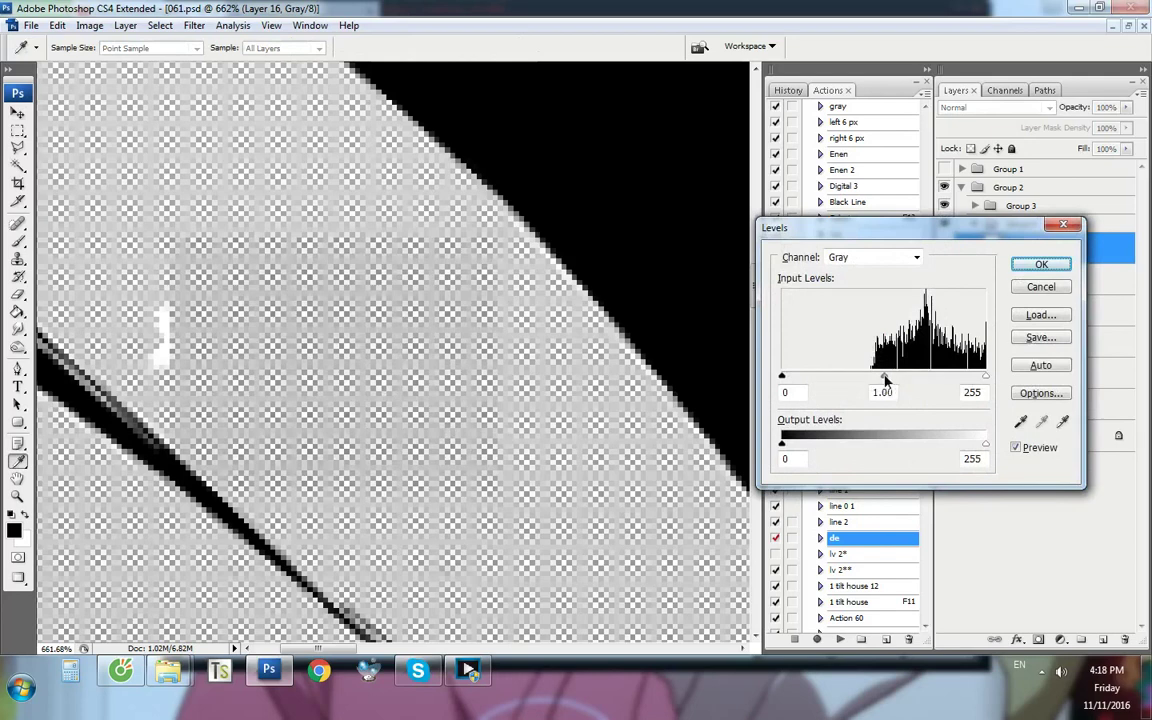
{"action": "key", "text": "Return"}
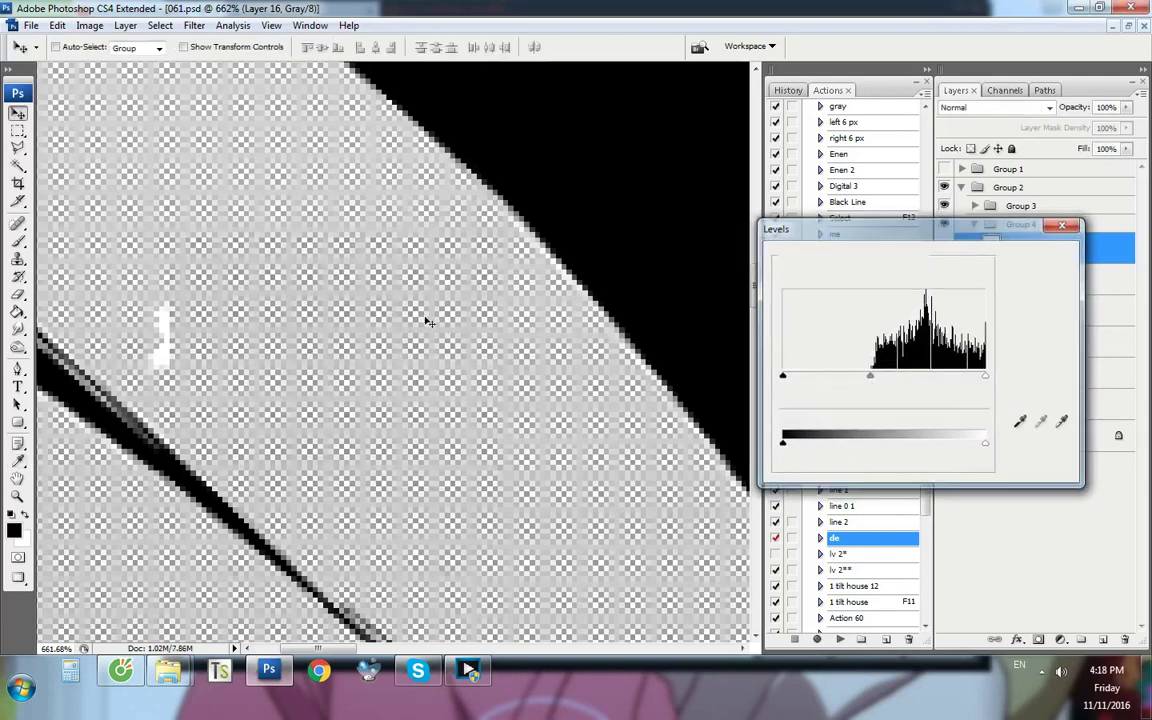
{"action": "scroll", "coordinate": [438, 286], "scroll_direction": "down", "scroll_amount": 3}
{"action": "scroll", "coordinate": [334, 298], "scroll_direction": "up", "scroll_amount": 1}
{"action": "key", "text": "ctrl+comma"}
{"action": "key", "text": "ctrl+comma"}
{"action": "key", "text": "ctrl+comma"}
{"action": "key", "text": "ctrl+comma"}
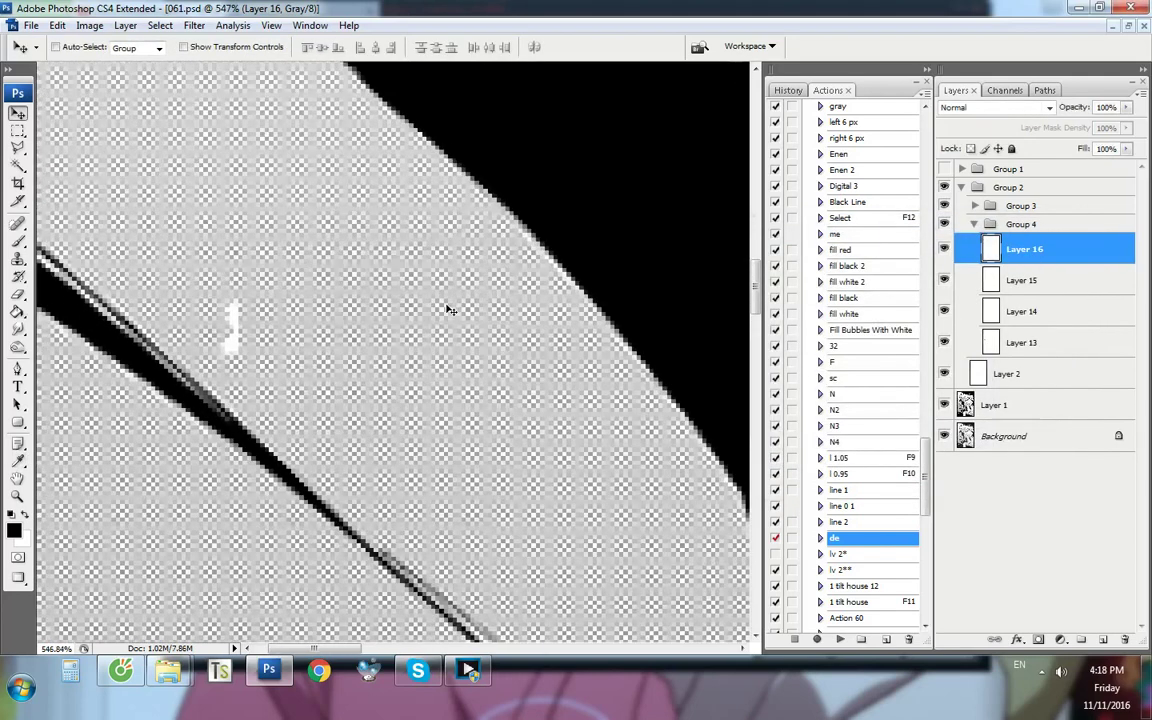
Nudge the Layer 16 screentone patch up and to the left to line up its dots with the surrounding skirt tone
{"action": "key", "text": "Up"}
{"action": "key", "text": "Up"}
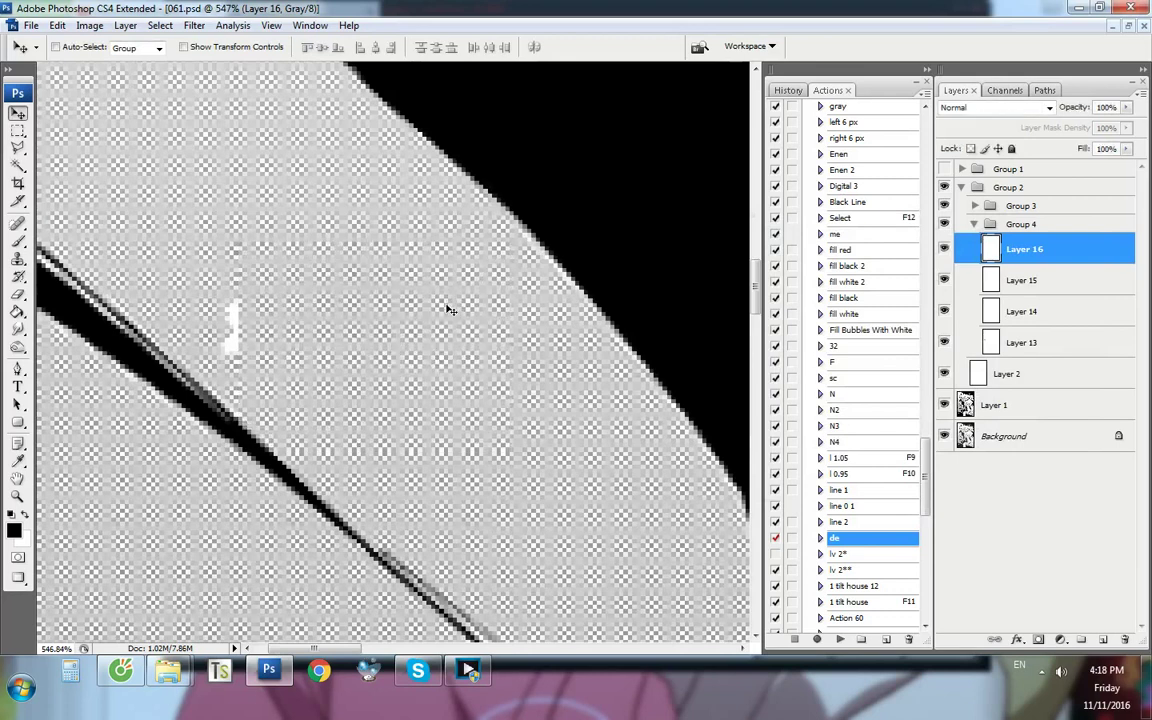
{"action": "key", "text": "Left"}
{"action": "key", "text": "Left"}
{"action": "key", "text": "Left"}
{"action": "key", "text": "Left"}
{"action": "key", "text": "Left"}
{"action": "key", "text": "Left"}
{"action": "key", "text": "Left"}
{"action": "key", "text": "Left"}
{"action": "key", "text": "Left"}
{"action": "key", "text": "Left"}
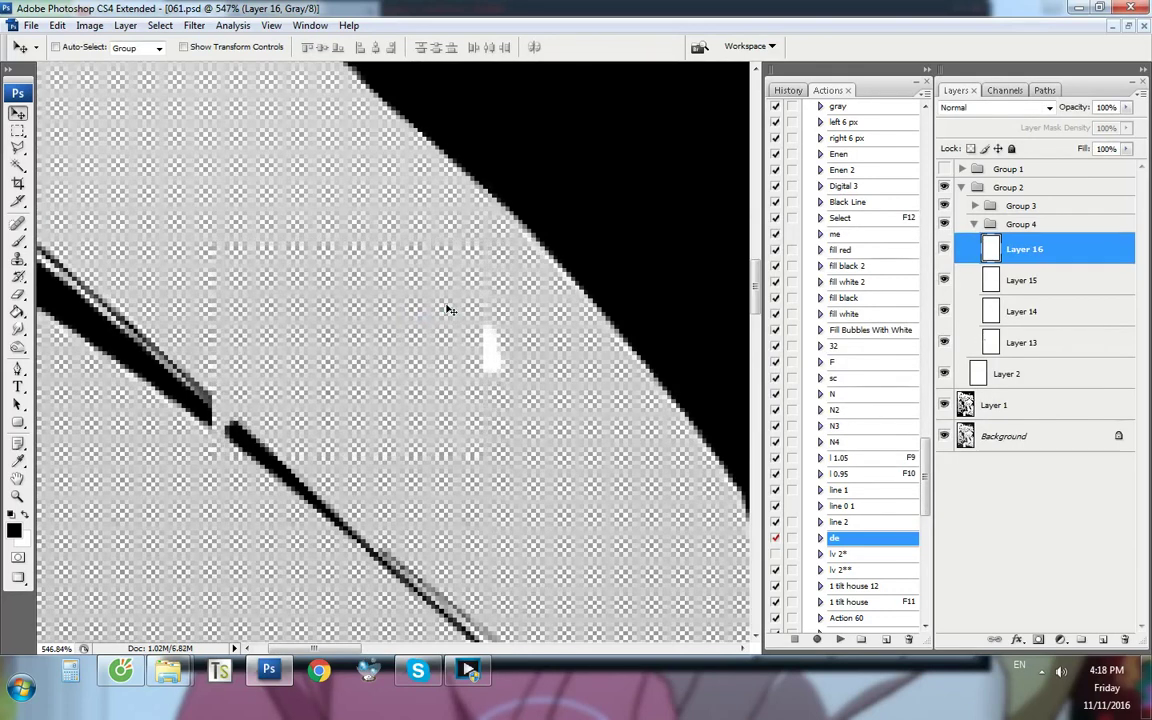
Fine-tune the Layer 16 patch further left, switching back and forth between positions to compare its dot alignment
{"action": "key", "text": "ctrl+alt+z"}
{"action": "key", "text": "ctrl+alt+z"}
{"action": "key", "text": "ctrl+shift+z"}
{"action": "key", "text": "ctrl+shift+z"}
{"action": "key", "text": "ctrl+alt+z"}
{"action": "key", "text": "ctrl+alt+z"}
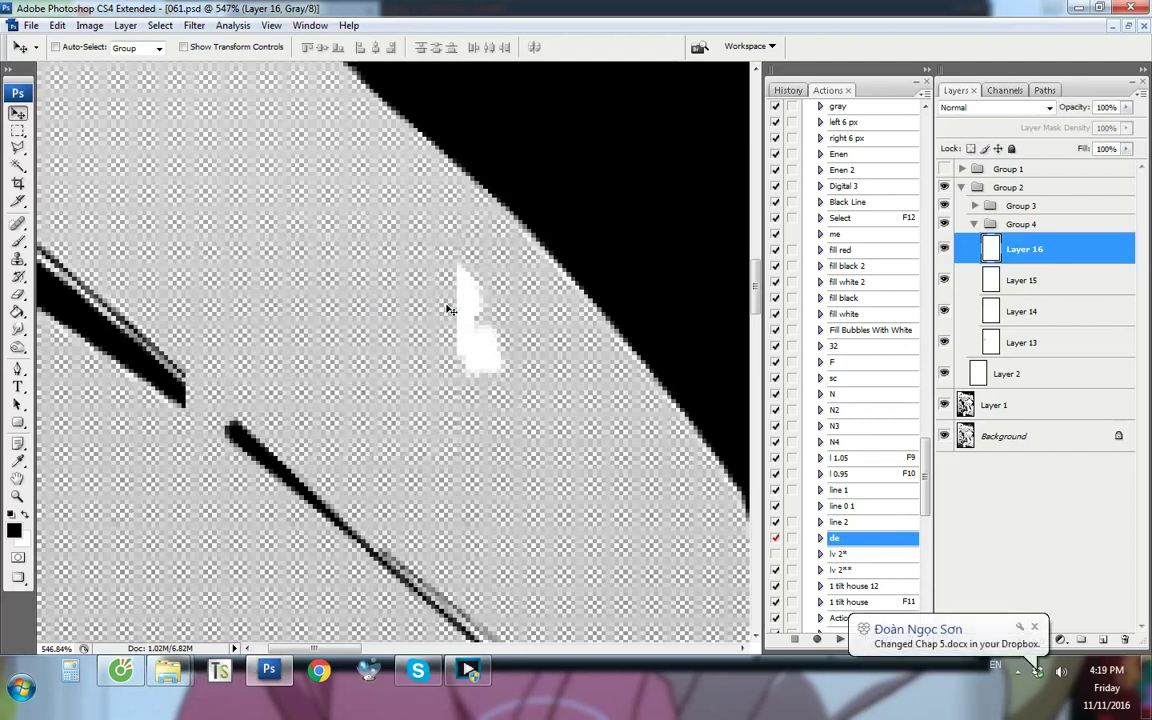
{"action": "key", "text": "ctrl+alt+z"}
{"action": "key", "text": "ctrl+shift+z"}
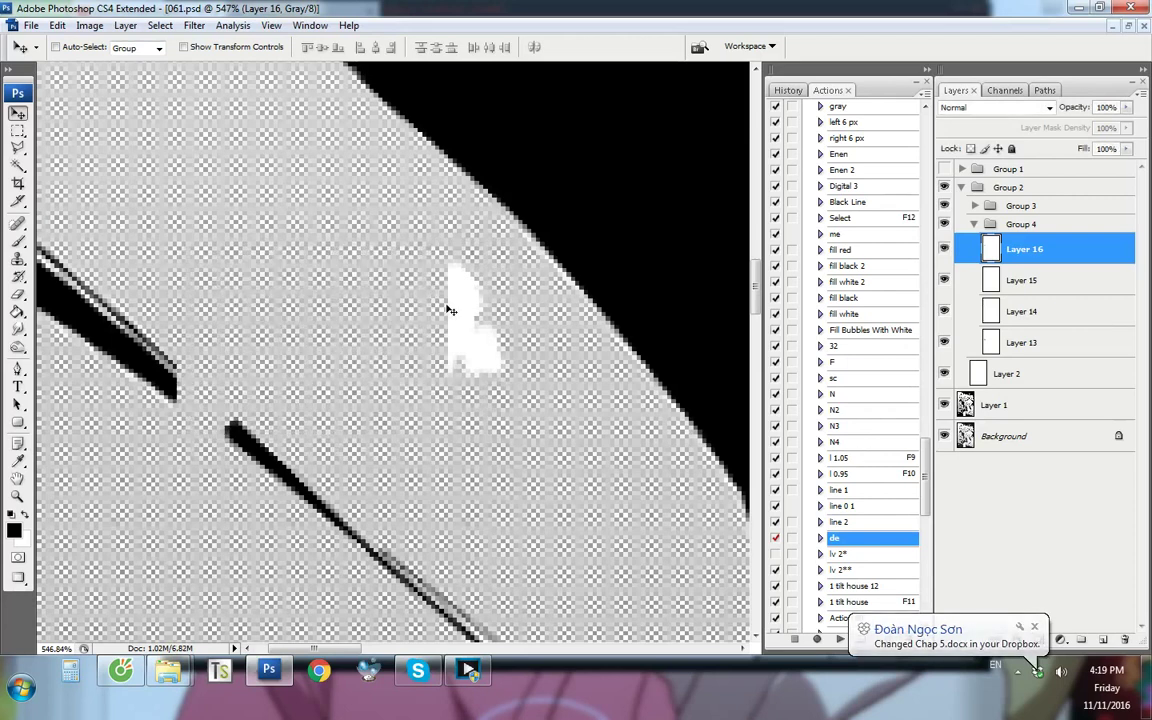
{"action": "key", "text": "ctrl+alt+z"}
{"action": "key", "text": "ctrl+shift+z"}
{"action": "key", "text": "ctrl+alt+z"}
{"action": "key", "text": "ctrl+shift+z"}
{"action": "key", "text": "ctrl+alt+z"}
{"action": "key", "text": "ctrl+shift+z"}
{"action": "key", "text": "ctrl+alt+z"}
{"action": "key", "text": "ctrl+shift+z"}
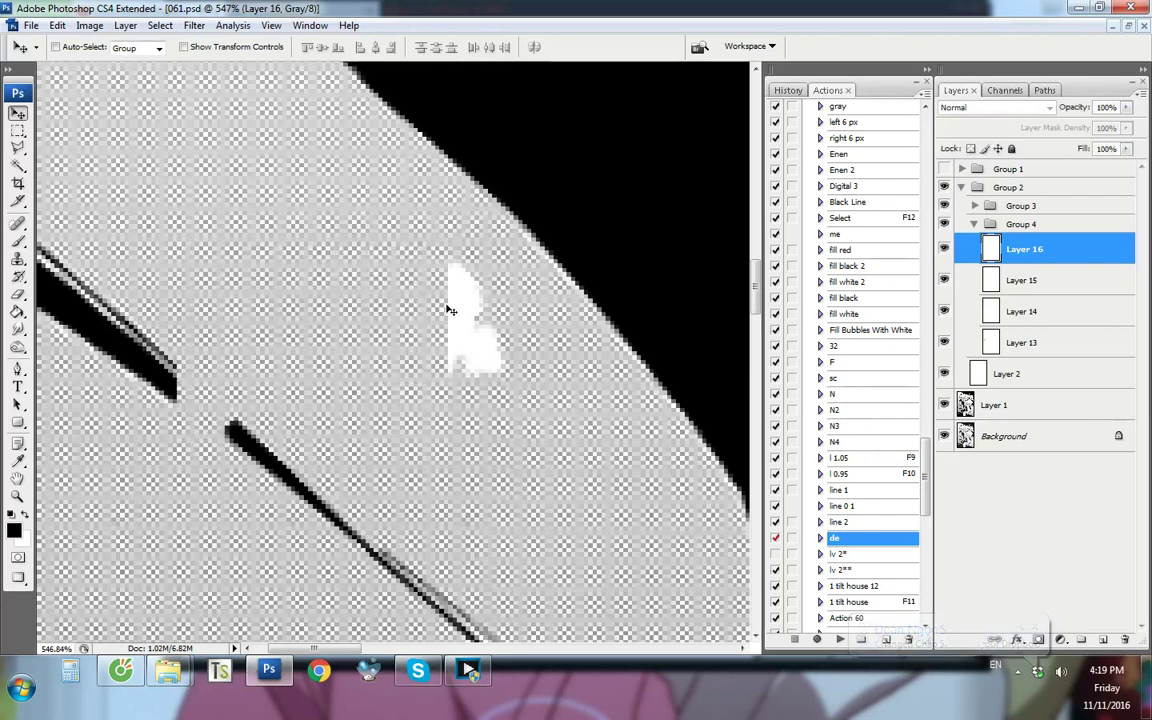
{"action": "key", "text": "ctrl+alt+z"}
{"action": "key", "text": "ctrl+shift+z"}
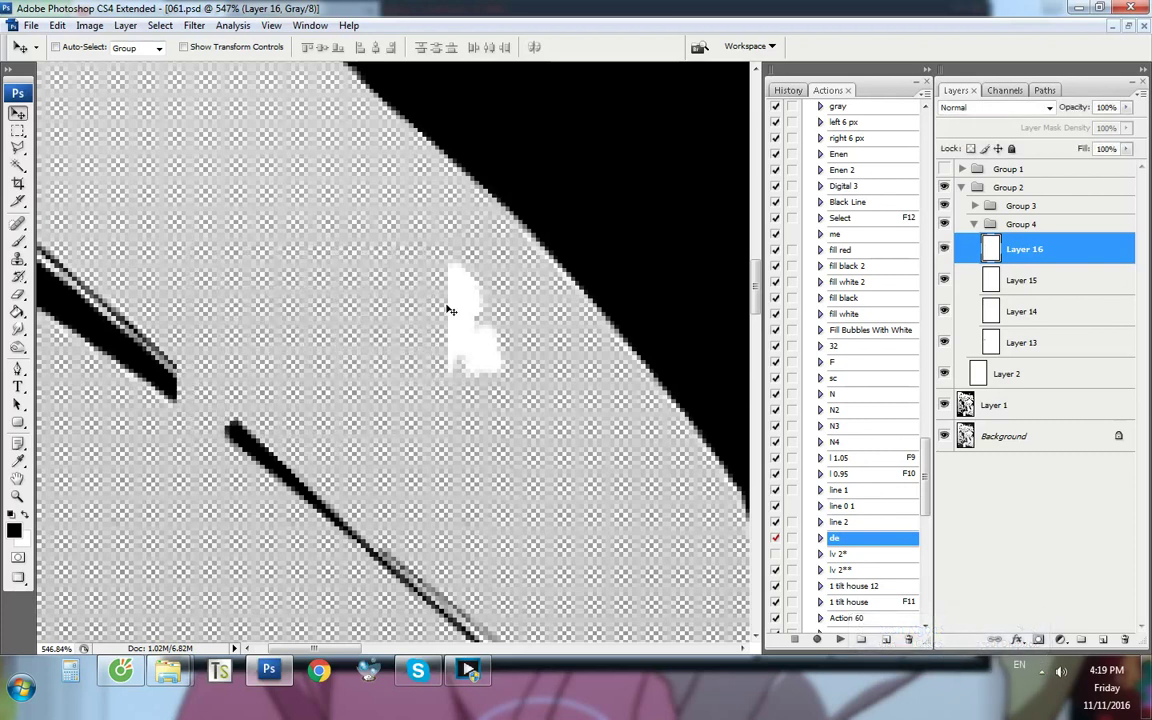
{"action": "key", "text": "ctrl+alt+z"}
{"action": "key", "text": "ctrl+shift+z"}
Duplicate Layer 16 and nudge the copy to the right over the remaining white gap in the skirt
{"action": "key", "text": "ctrl+j"}
{"action": "key", "text": "Right"}
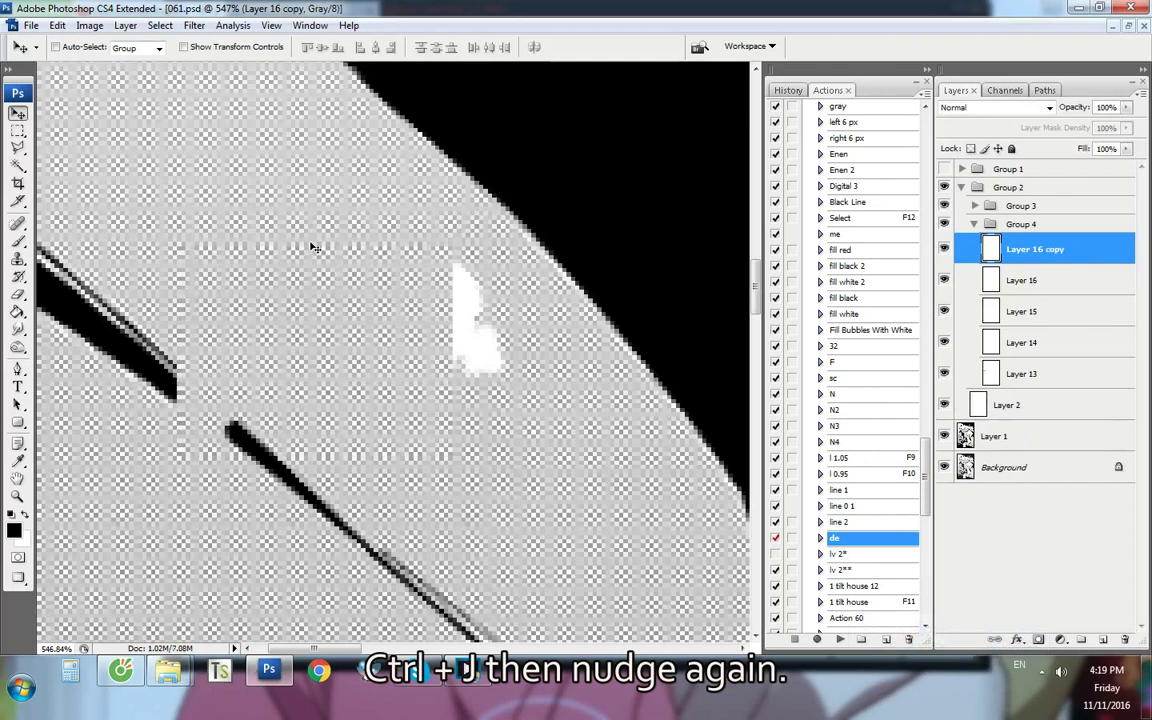
{"action": "key", "text": "Left"}
{"action": "key", "text": "Right"}
{"action": "key", "text": "Right"}
{"action": "key", "text": "Right"}
{"action": "key", "text": "Right"}
{"action": "key", "text": "Right"}
{"action": "key", "text": "Right"}
{"action": "key", "text": "Right"}
{"action": "key", "text": "Right"}
{"action": "key", "text": "ctrl+comma"}
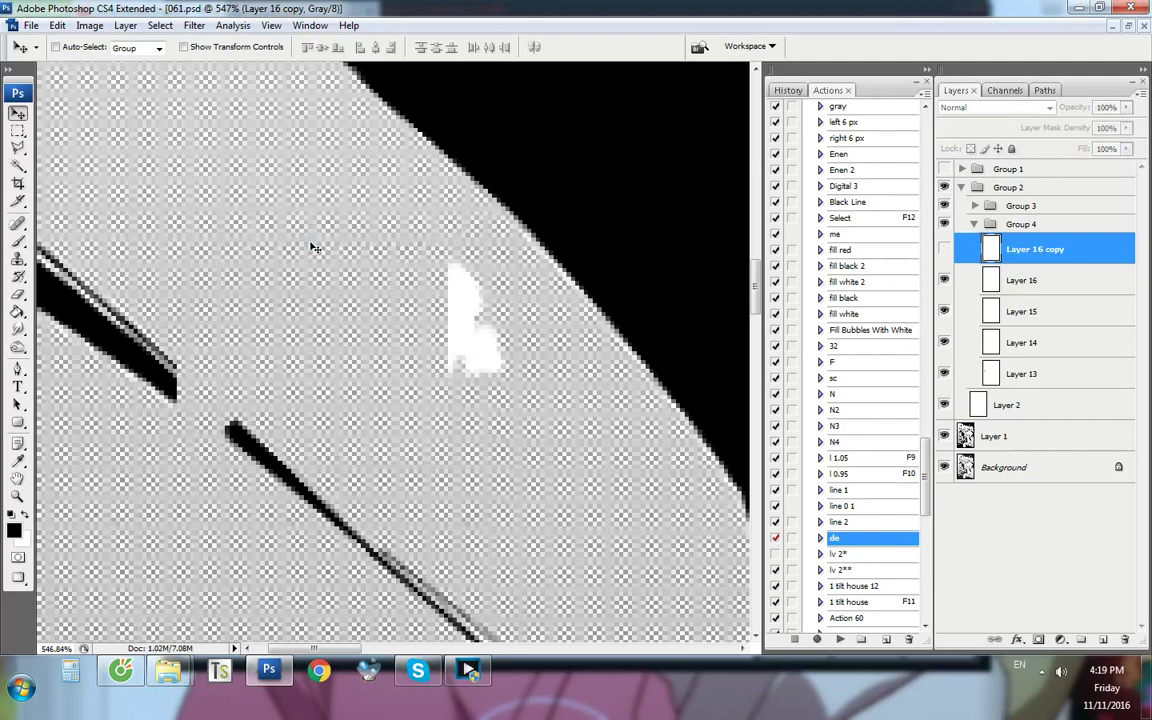
{"action": "key", "text": "ctrl+comma"}
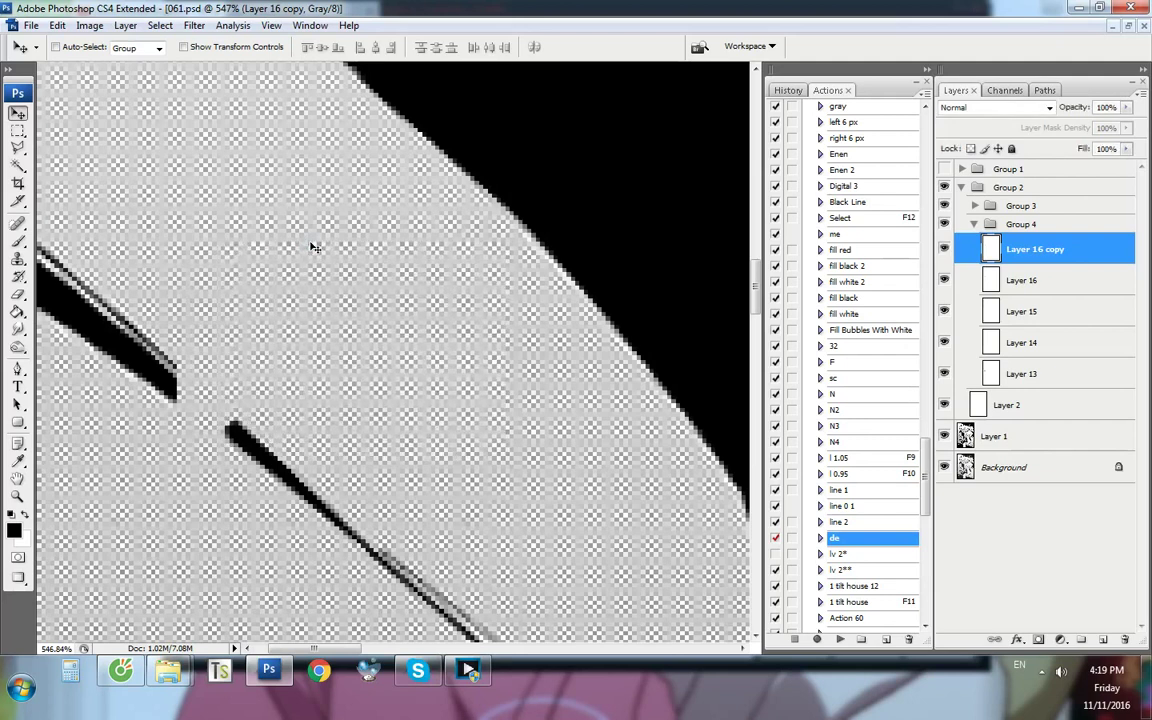
Toggle the visibility of Layer 16 copy to compare its dots with the surrounding screentone
{"action": "key", "text": "ctrl+comma"}
{"action": "key", "text": "ctrl+comma"}
{"action": "key", "text": "ctrl+comma"}
{"action": "key", "text": "ctrl+comma"}
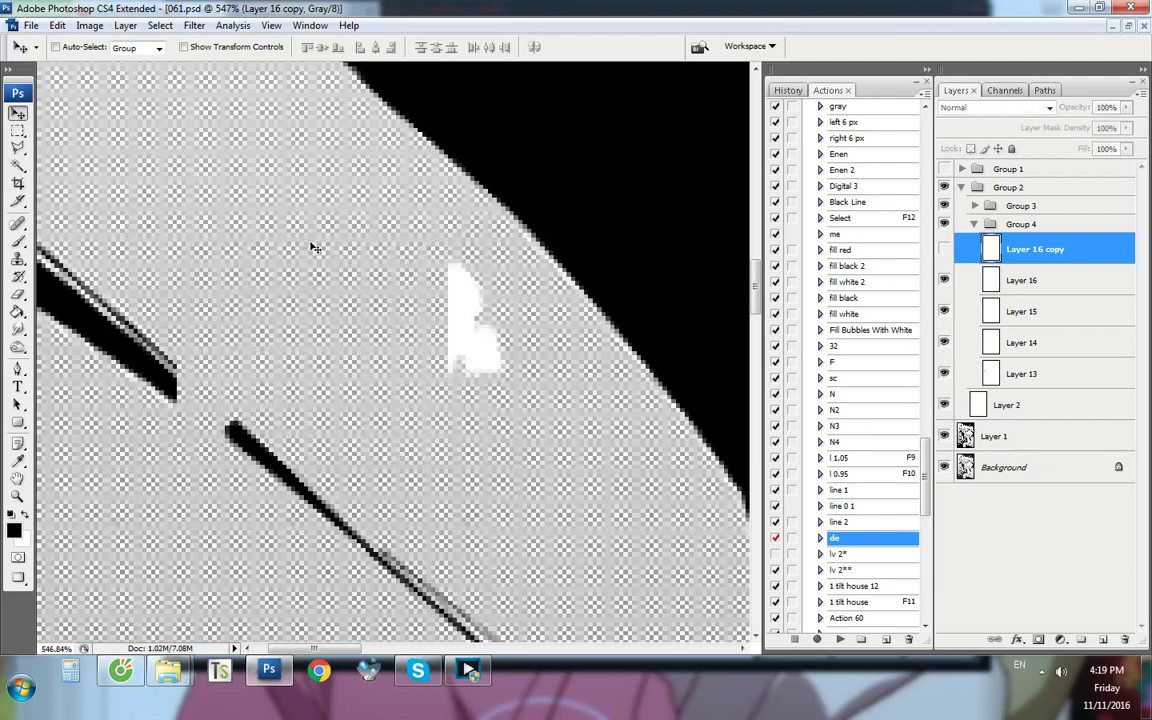
{"action": "key", "text": "ctrl+comma"}
{"action": "key", "text": "ctrl+comma"}
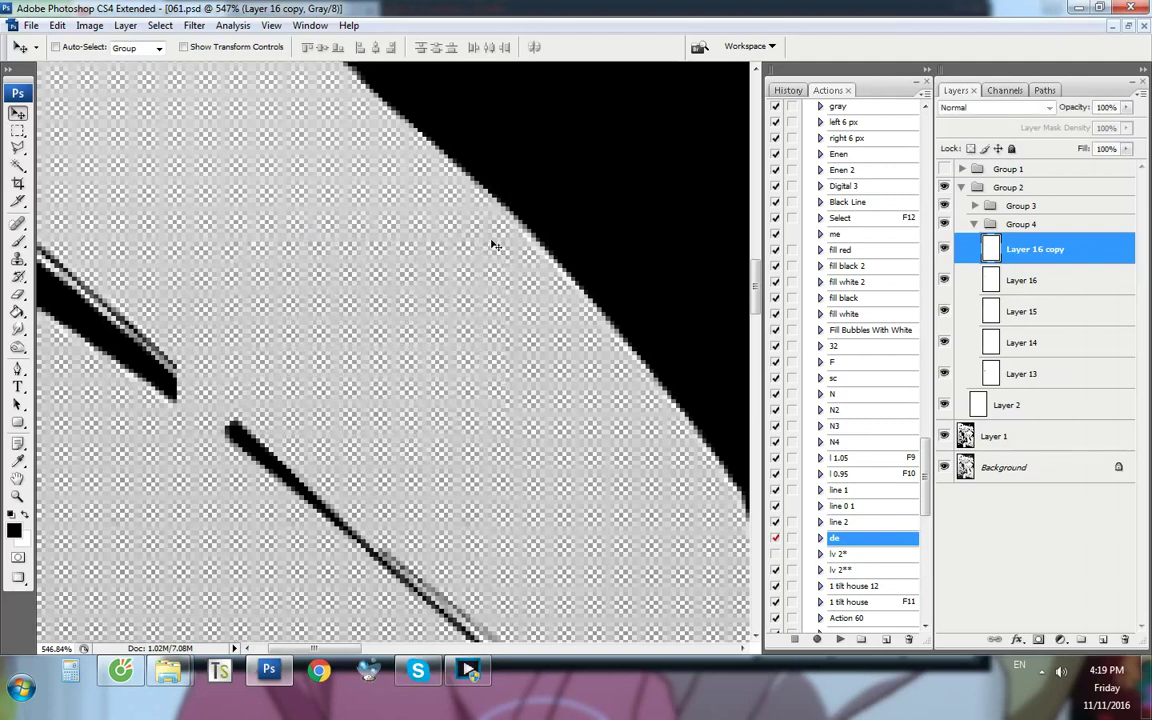
{"action": "key", "text": "ctrl+comma"}
{"action": "key", "text": "ctrl+comma"}
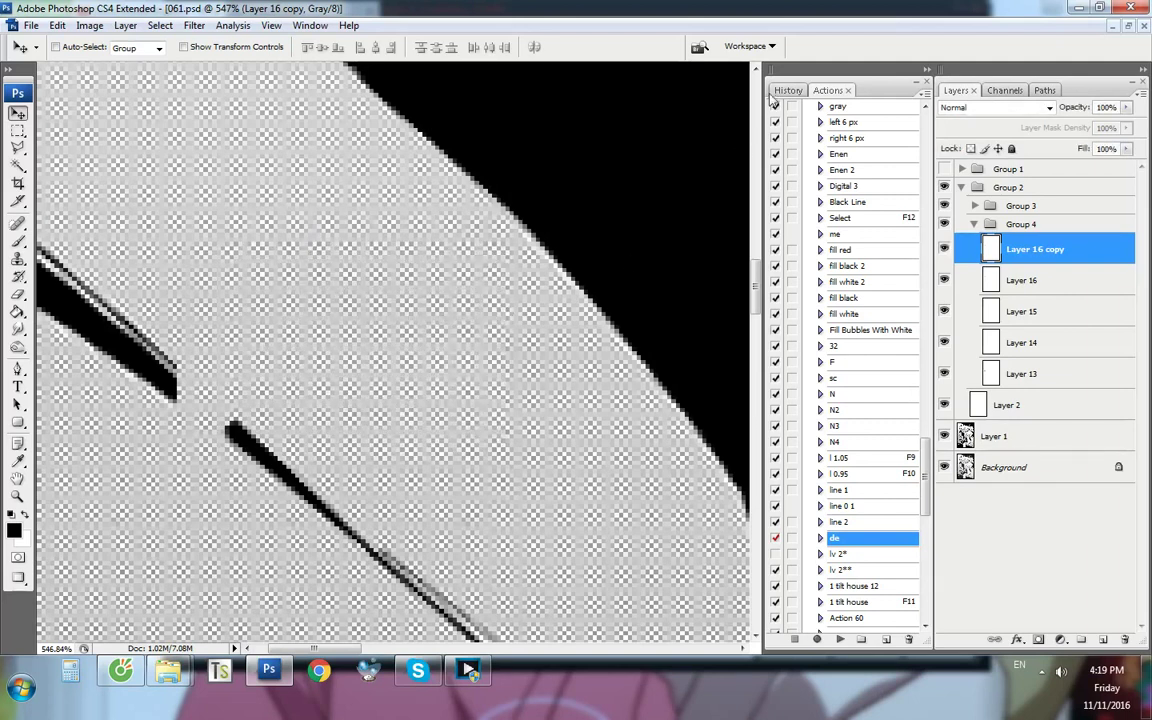
Revert the history to the Layer Via Copy state and nudge Layer 16 copy right again to cover the white gap
{"action": "left_click", "coordinate": [786, 90]}
{"action": "left_click", "coordinate": [842, 299]}
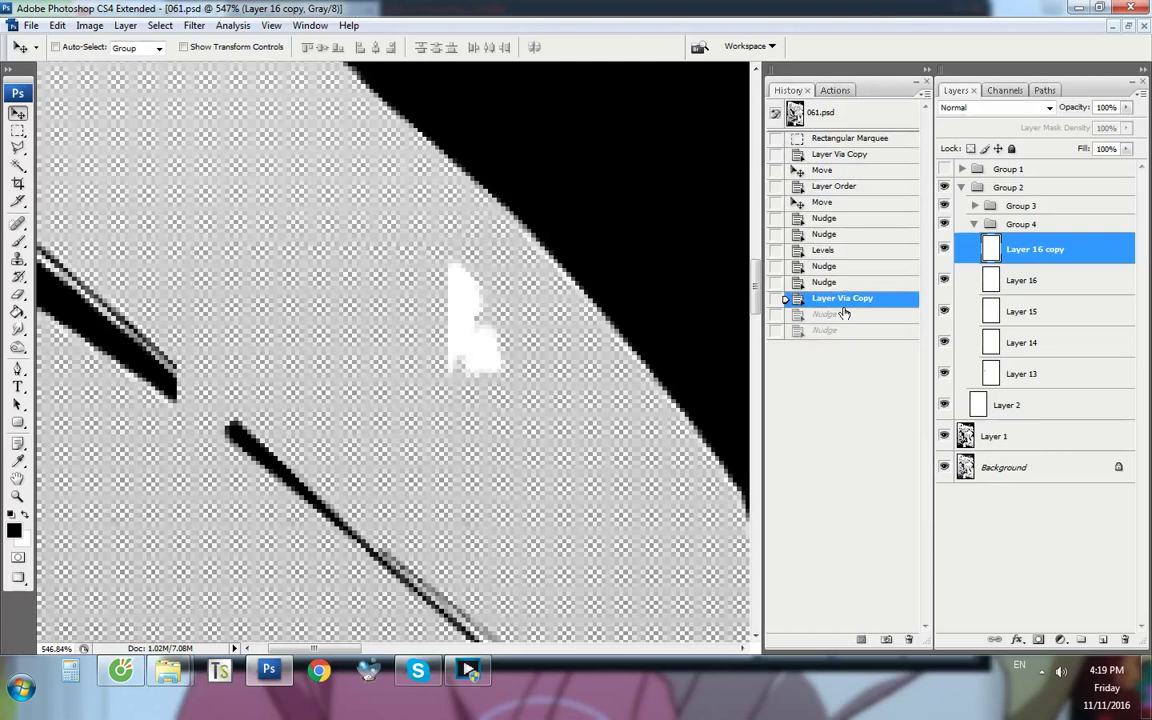
{"action": "key", "text": "Right"}
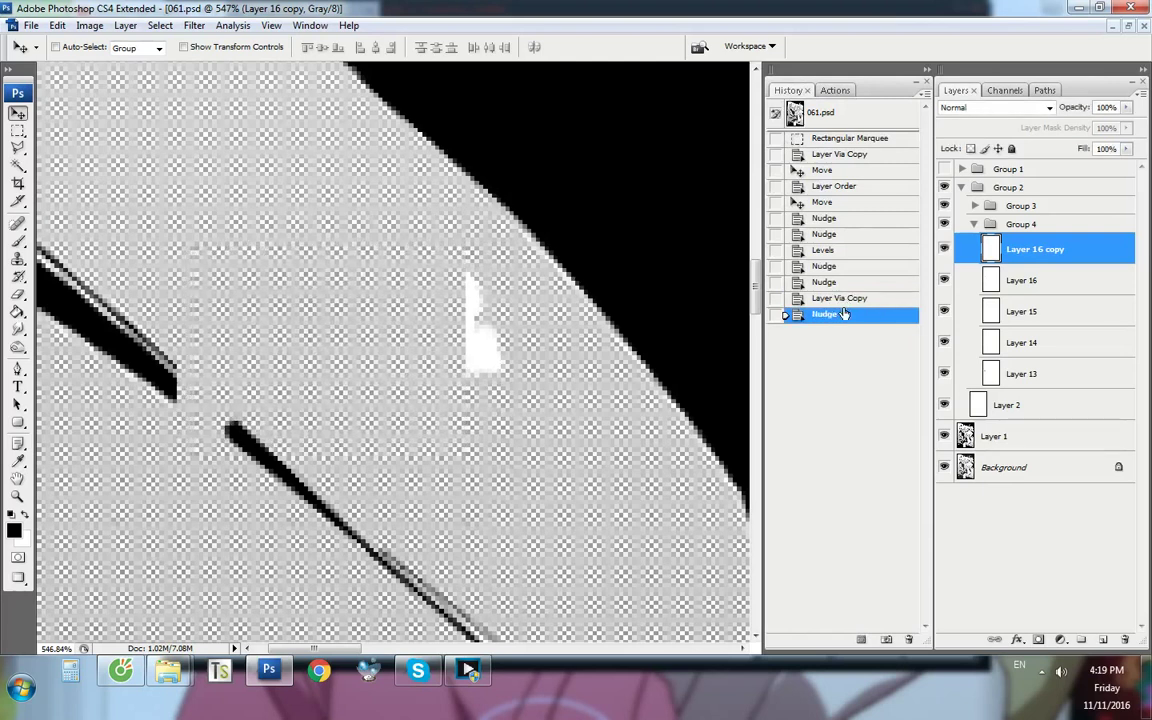
{"action": "key", "text": "Right"}
{"action": "key", "text": "Right"}
{"action": "key", "text": "Right"}
{"action": "key", "text": "Right"}
{"action": "key", "text": "Right"}
{"action": "key", "text": "Right"}
{"action": "key", "text": "Right"}
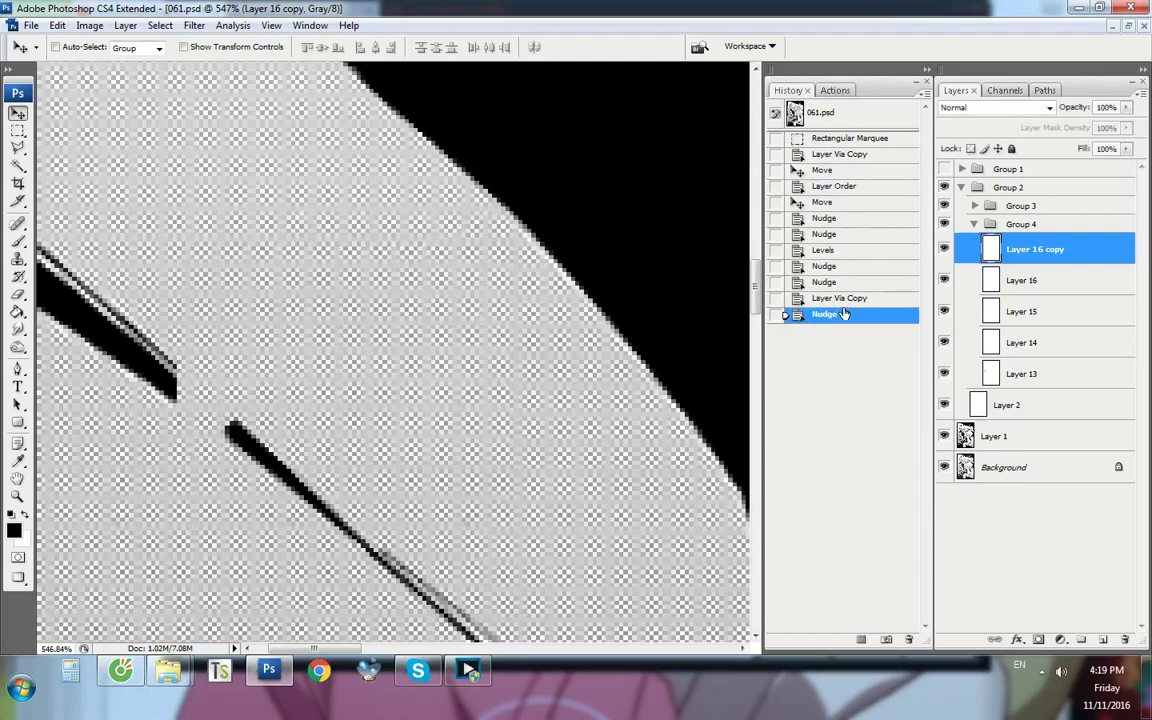
{"action": "key", "text": "Right"}
Check the dot alignment of Layer 16 copy by toggling its visibility, and fine-tune its position with small left and right nudges
{"action": "key", "text": "ctrl+comma"}
{"action": "key", "text": "ctrl+comma"}
{"action": "key", "text": "ctrl+comma"}
{"action": "key", "text": "ctrl+comma"}
{"action": "key", "text": "ctrl+comma"}
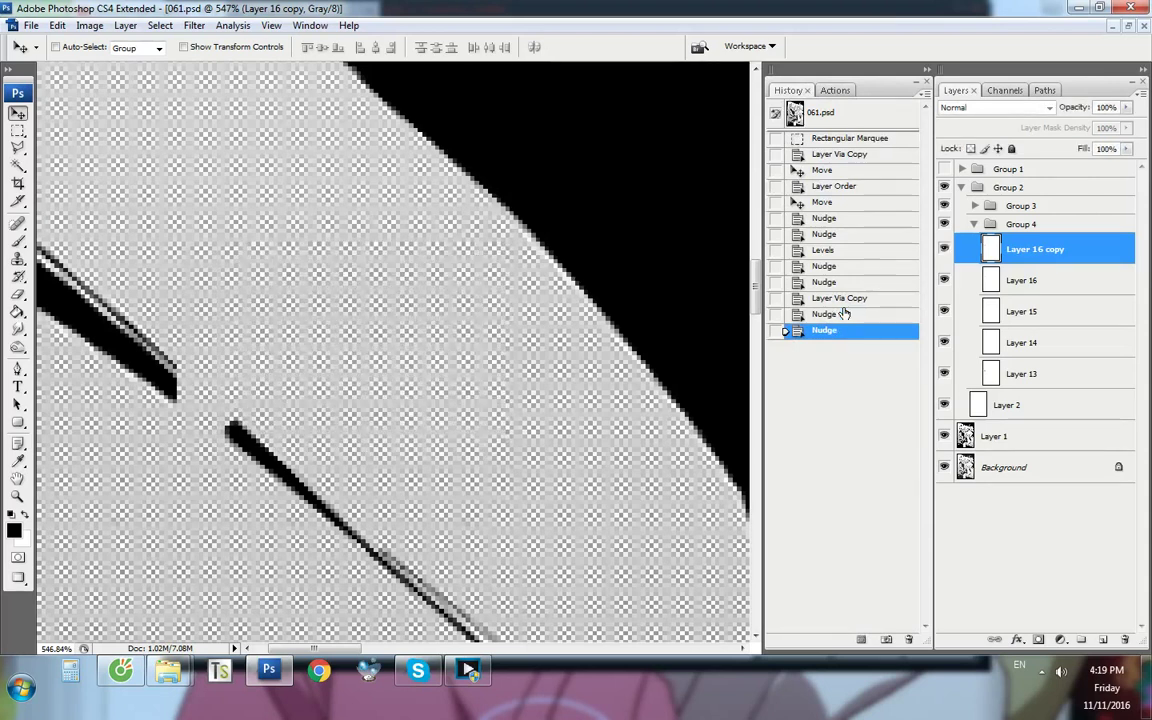
{"action": "key", "text": "ctrl+comma"}
{"action": "key", "text": "ctrl+comma"}
{"action": "key", "text": "ctrl+comma"}
{"action": "key", "text": "ctrl+comma"}
{"action": "key", "text": "ctrl+comma"}
{"action": "key", "text": "ctrl+comma"}
{"action": "key", "text": "ctrl+comma"}
{"action": "key", "text": "Left"}
{"action": "key", "text": "Left"}
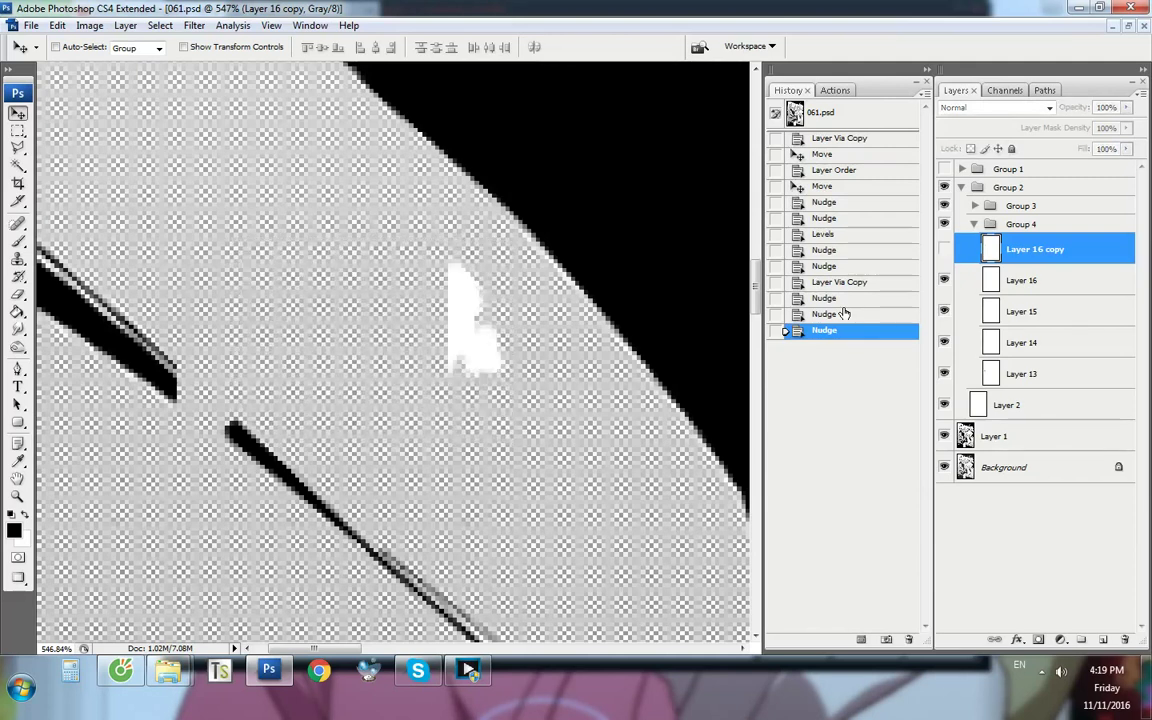
{"action": "key", "text": "Right"}
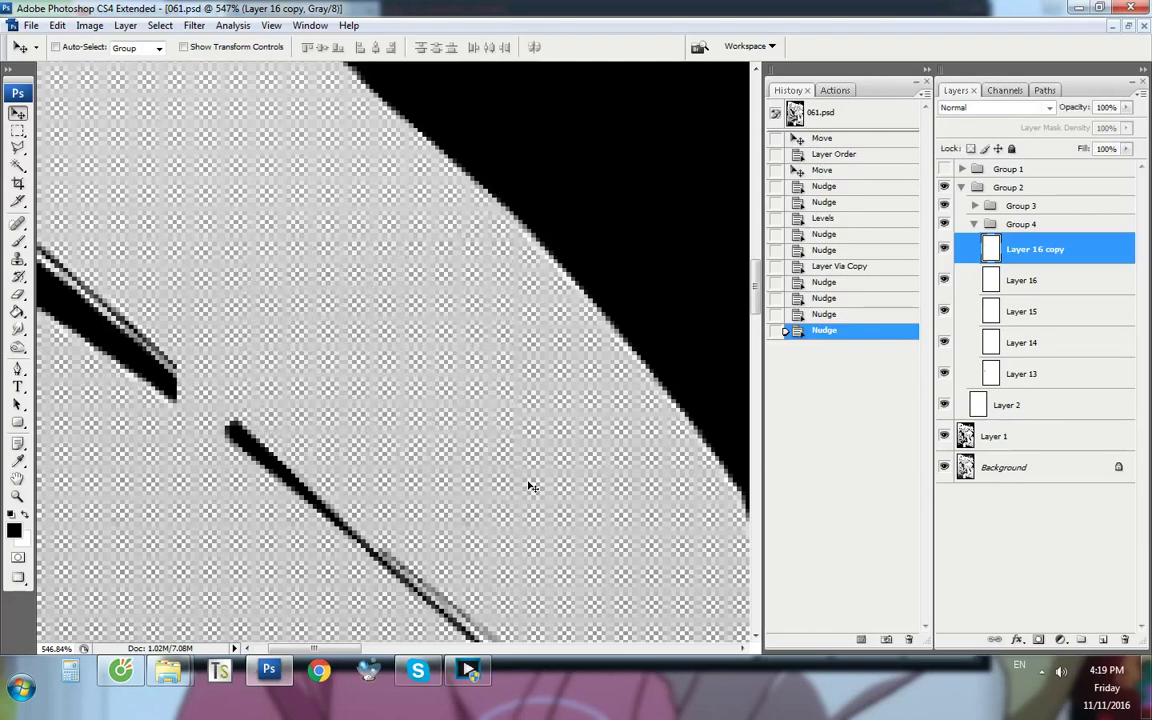
Softly erase the right edge of Layer 16 copy with a 20 px eraser at 3% flow, comparing with the layer hidden
{"action": "scroll", "coordinate": [432, 458], "scroll_direction": "down", "scroll_amount": 1}
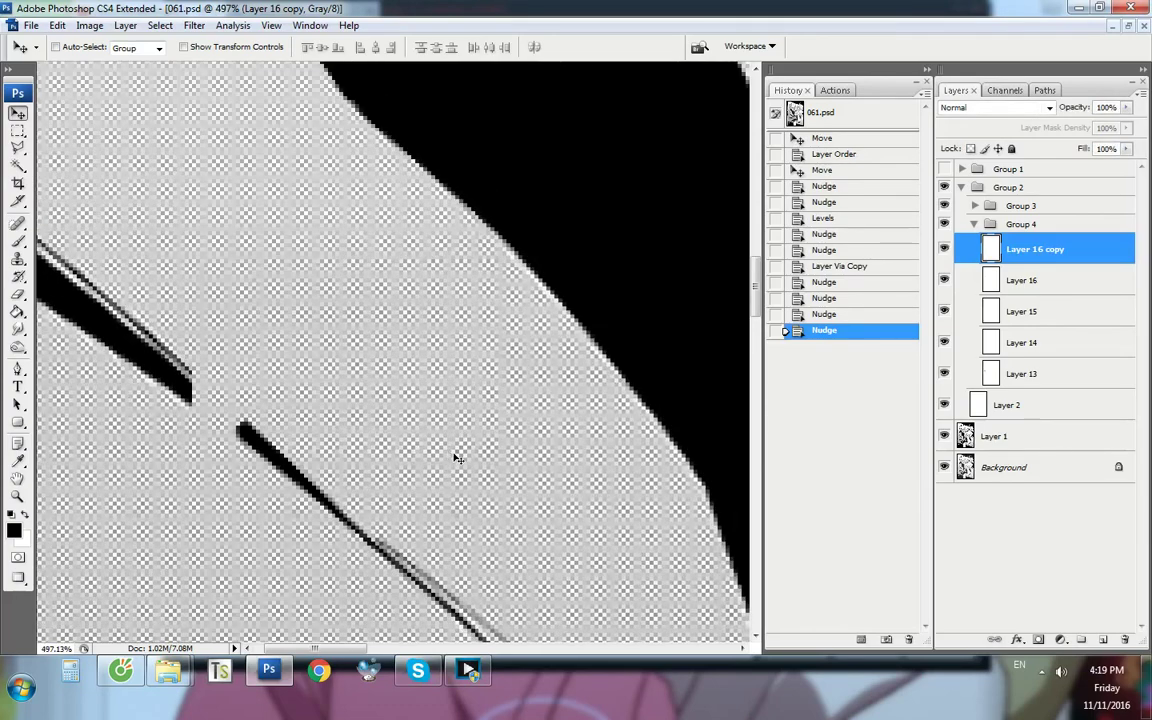
{"action": "scroll", "coordinate": [455, 458], "scroll_direction": "up", "scroll_amount": 1}
{"action": "key", "text": "e"}
{"action": "scroll", "coordinate": [445, 455], "scroll_direction": "up", "scroll_amount": 3}
{"action": "key", "text": "ctrl+comma"}
{"action": "left_click_drag", "start_coordinate": [637, 439], "coordinate": [650, 458]}
{"action": "key", "text": "ctrl+comma"}
{"action": "key", "text": "ctrl+comma"}
{"action": "left_click_drag", "start_coordinate": [581, 357], "coordinate": [602, 415]}
{"action": "key", "text": "ctrl+comma"}
{"action": "key", "text": "ctrl+comma"}
{"action": "left_click_drag", "start_coordinate": [528, 485], "coordinate": [592, 360]}
{"action": "right_click", "coordinate": [702, 441]}
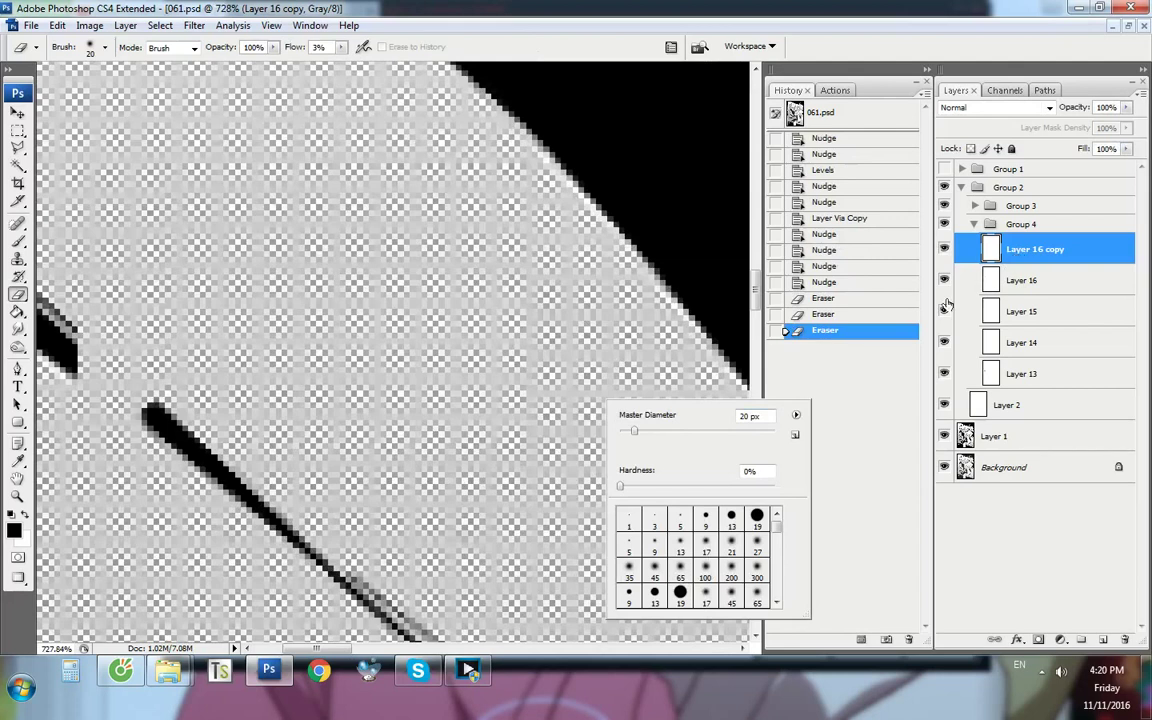
{"action": "key", "text": "Escape"}
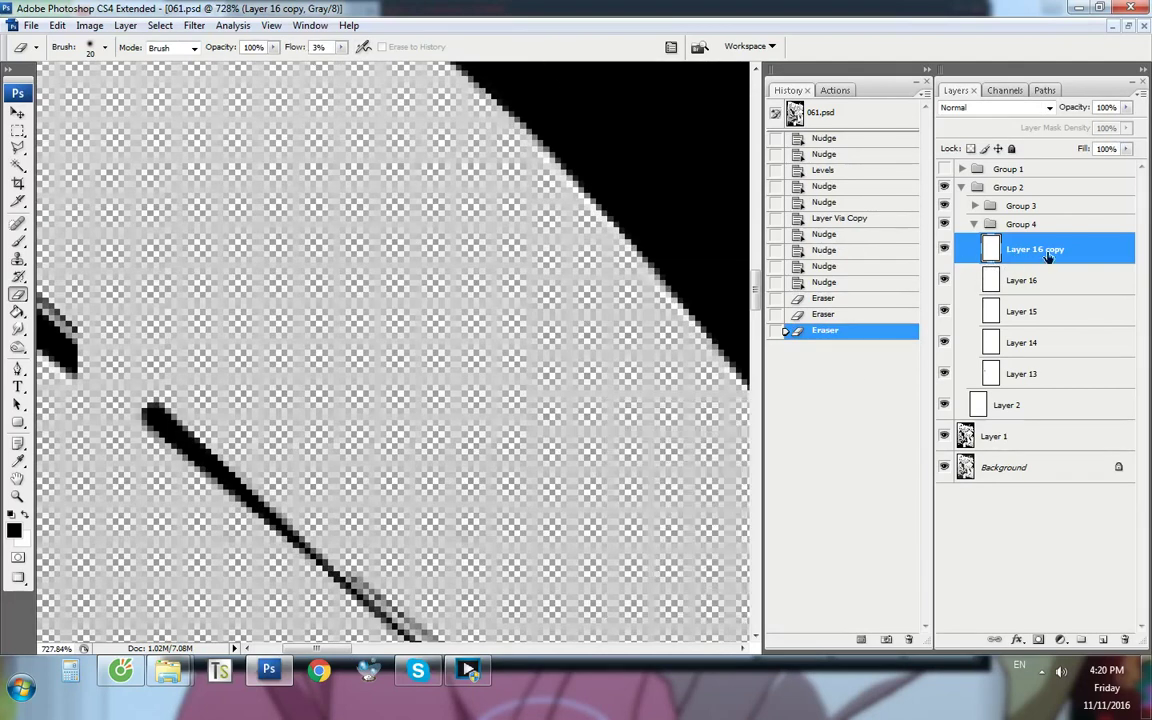
Blend the lower part of Layer 16 copy into the surrounding screentone with repeated soft eraser strokes, toggling its visibility to check
{"action": "mouse_move", "coordinate": [553, 235]}
{"action": "left_mouse_down"}
{"action": "mouse_move", "coordinate": [568, 445]}
{"action": "mouse_move", "coordinate": [561, 365]}
{"action": "mouse_move", "coordinate": [555, 464]}
{"action": "left_mouse_up"}
{"action": "key", "text": "ctrl+comma"}
{"action": "key", "text": "ctrl+comma"}
{"action": "mouse_move", "coordinate": [540, 375]}
{"action": "left_mouse_down"}
{"action": "mouse_move", "coordinate": [519, 438]}
{"action": "mouse_move", "coordinate": [497, 447]}
{"action": "mouse_move", "coordinate": [650, 443]}
{"action": "left_mouse_up"}
{"action": "key", "text": "ctrl+comma"}
{"action": "key", "text": "ctrl+comma"}
{"action": "mouse_move", "coordinate": [527, 466]}
{"action": "left_mouse_down"}
{"action": "mouse_move", "coordinate": [267, 455]}
{"action": "mouse_move", "coordinate": [479, 433]}
{"action": "mouse_move", "coordinate": [552, 453]}
{"action": "mouse_move", "coordinate": [374, 461]}
{"action": "left_mouse_up"}
{"action": "key", "text": "ctrl+comma"}
{"action": "key", "text": "ctrl+comma"}
{"action": "left_click_drag", "start_coordinate": [374, 461], "coordinate": [572, 470]}
{"action": "key", "text": "ctrl+comma"}
{"action": "key", "text": "ctrl+comma"}
{"action": "left_click_drag", "start_coordinate": [193, 442], "coordinate": [568, 424]}
{"action": "left_click_drag", "start_coordinate": [363, 445], "coordinate": [587, 447]}
{"action": "key", "text": "ctrl+comma"}
{"action": "key", "text": "ctrl+comma"}
{"action": "key", "text": "ctrl+comma"}
{"action": "key", "text": "ctrl+comma"}
{"action": "left_click_drag", "start_coordinate": [257, 444], "coordinate": [640, 433]}
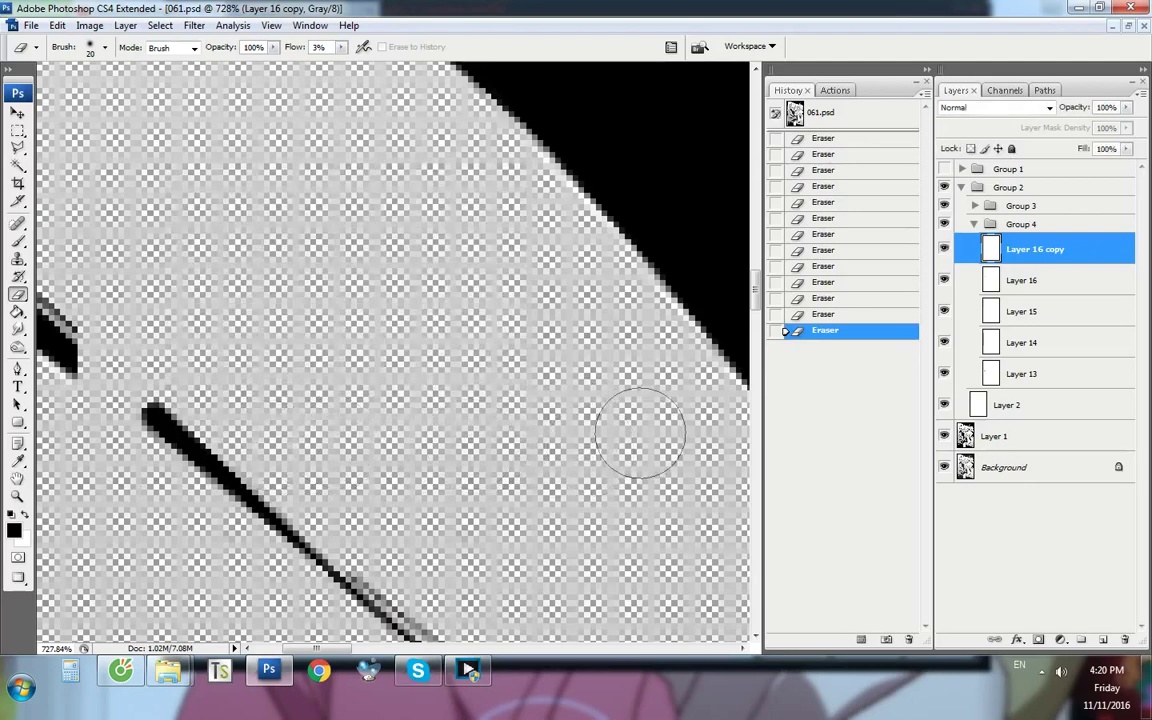
Check the skirt at 100% with the patch layers hidden and shown, and make Layer 16 the active layer
{"action": "key", "text": "ctrl+alt+0"}
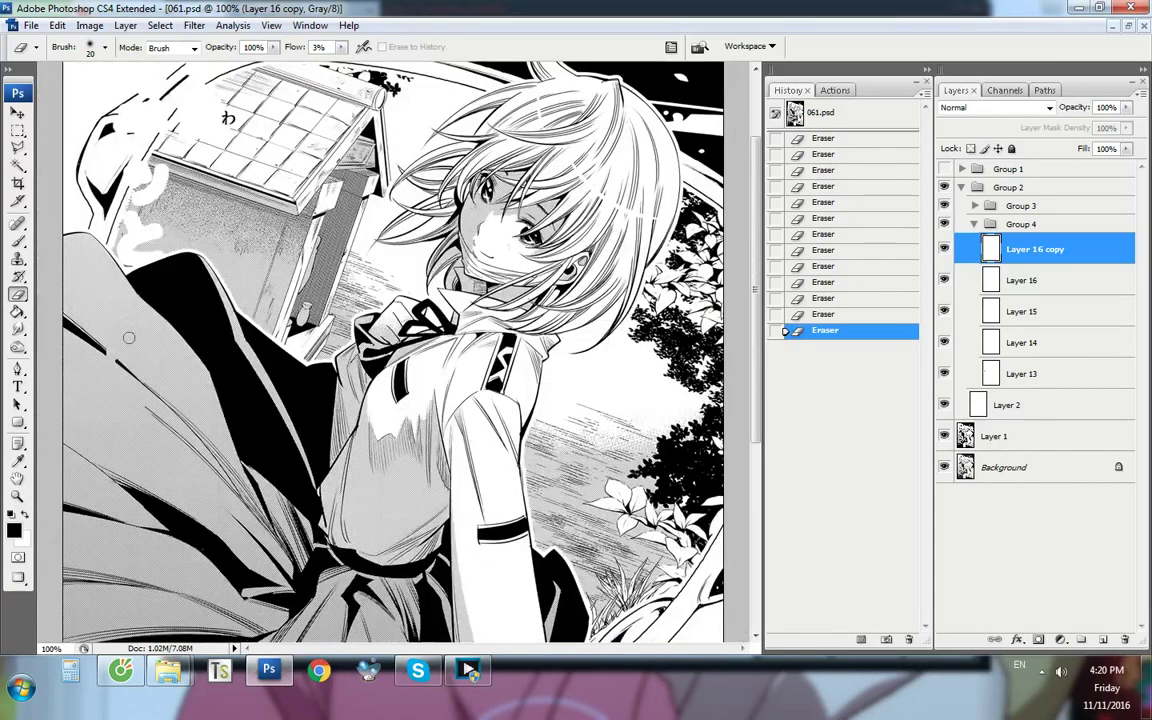
{"action": "key", "text": "p"}
{"action": "scroll", "coordinate": [112, 390], "scroll_direction": "up", "scroll_amount": 5}
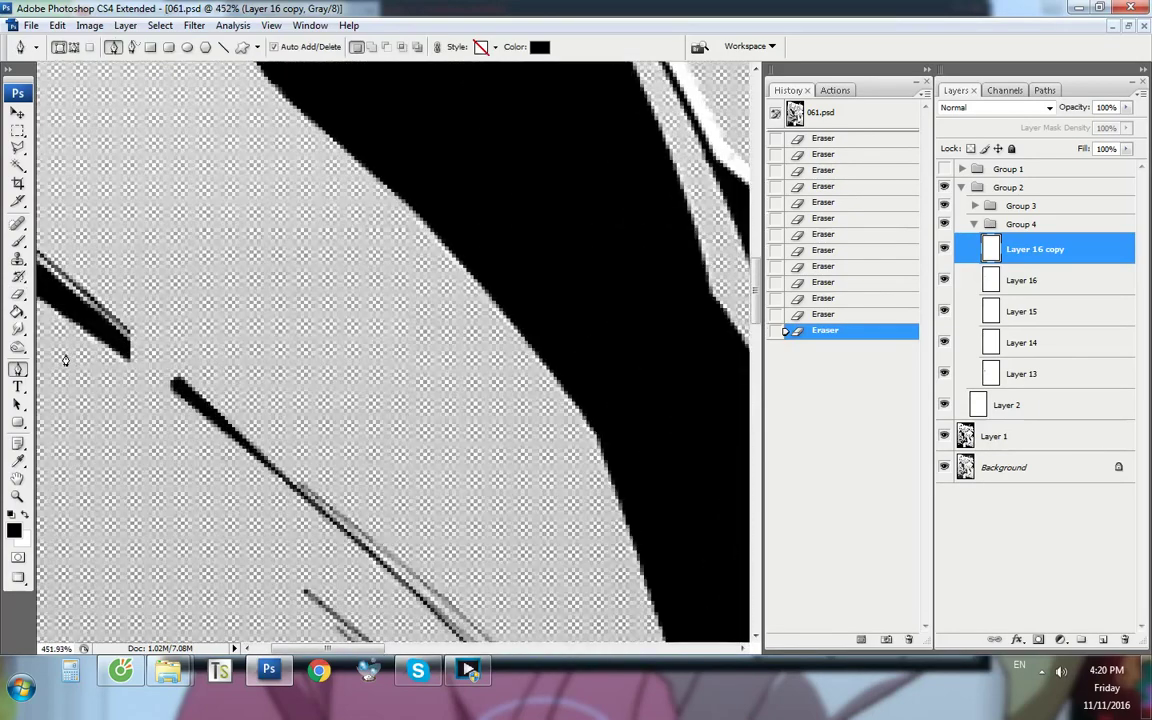
{"action": "key", "text": "ctrl+alt+0"}
{"action": "left_click", "coordinate": [944, 249]}
{"action": "scroll", "coordinate": [84, 362], "scroll_direction": "up", "scroll_amount": 2}
{"action": "key", "text": "ctrl+alt+0"}
{"action": "left_click", "coordinate": [944, 249]}
{"action": "left_click", "coordinate": [1039, 284]}
{"action": "left_click", "coordinate": [944, 280]}
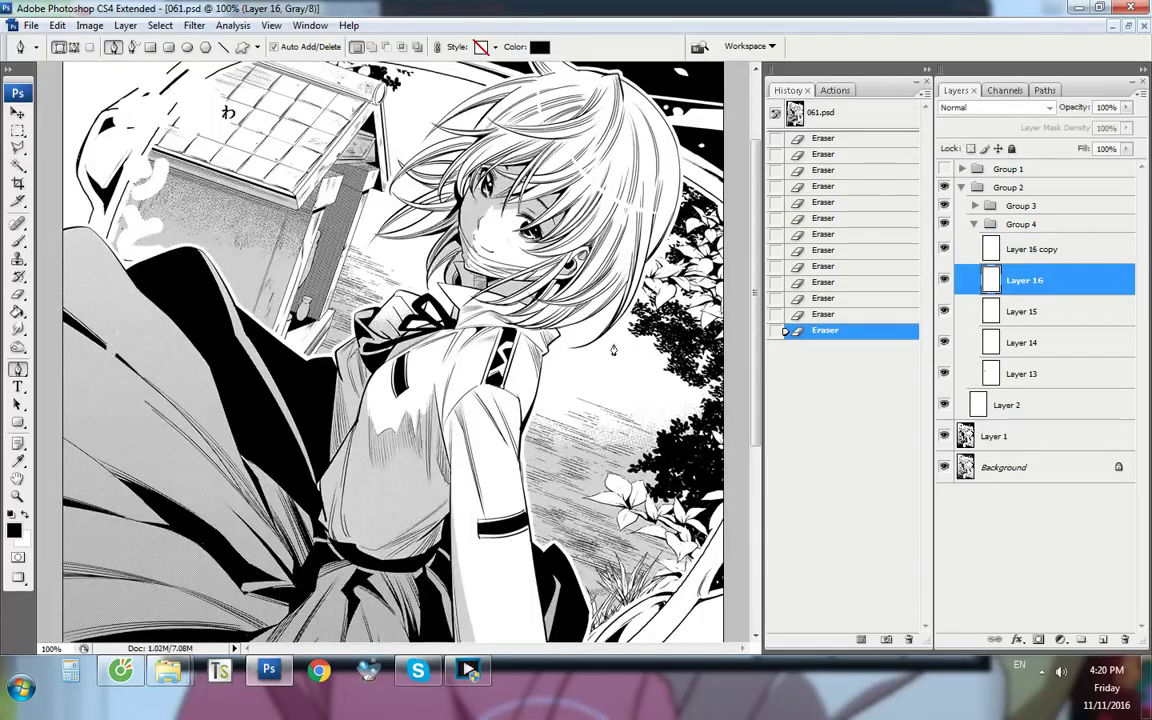
Outline the covered section of the black fold line with the Pen tool and run the "de" action on Layer 16 to uncover it
{"action": "scroll", "coordinate": [58, 358], "scroll_direction": "up", "scroll_amount": 4}
{"action": "scroll", "coordinate": [58, 362], "scroll_direction": "up", "scroll_amount": 4}
{"action": "key", "text": "ctrl+comma"}
{"action": "left_click", "coordinate": [168, 415]}
{"action": "key", "text": "ctrl+comma"}
{"action": "left_click", "coordinate": [212, 429]}
{"action": "key", "text": "ctrl+comma"}
{"action": "left_click", "coordinate": [212, 400]}
{"action": "key", "text": "ctrl+comma"}
{"action": "left_click", "coordinate": [152, 333]}
{"action": "key", "text": "ctrl+comma"}
{"action": "left_click", "coordinate": [122, 350]}
{"action": "left_click", "coordinate": [134, 415]}
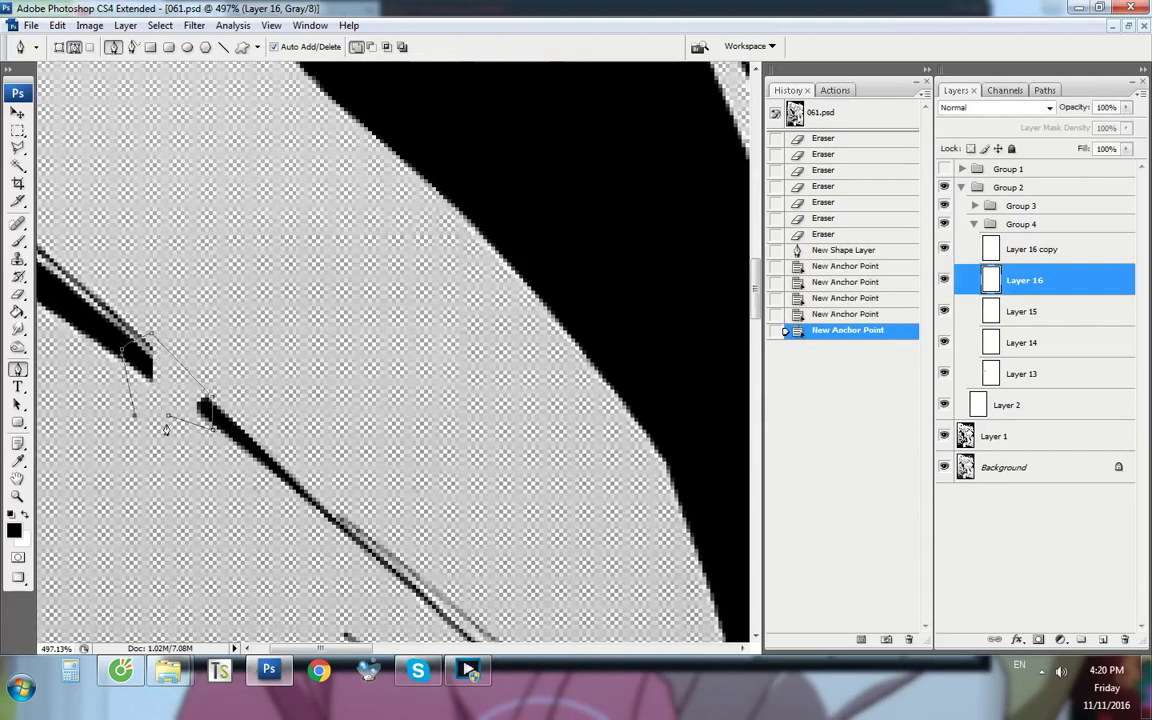
{"action": "left_click", "coordinate": [830, 92]}
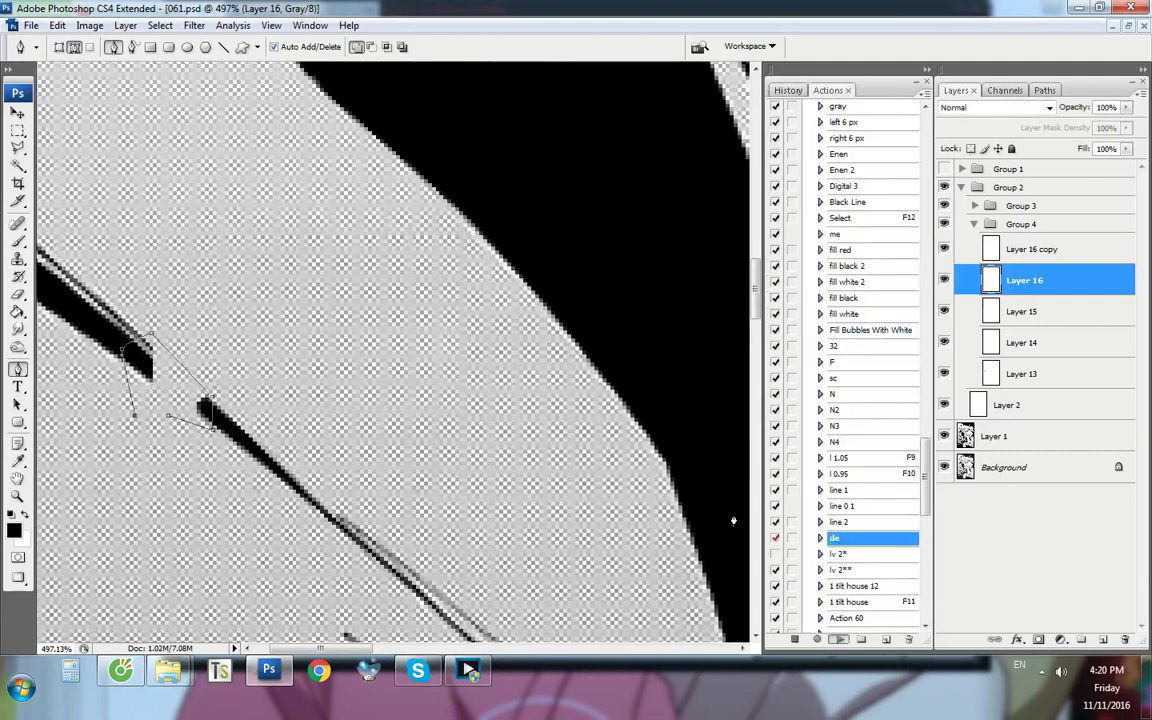
{"action": "key", "text": "ctrl+1"}
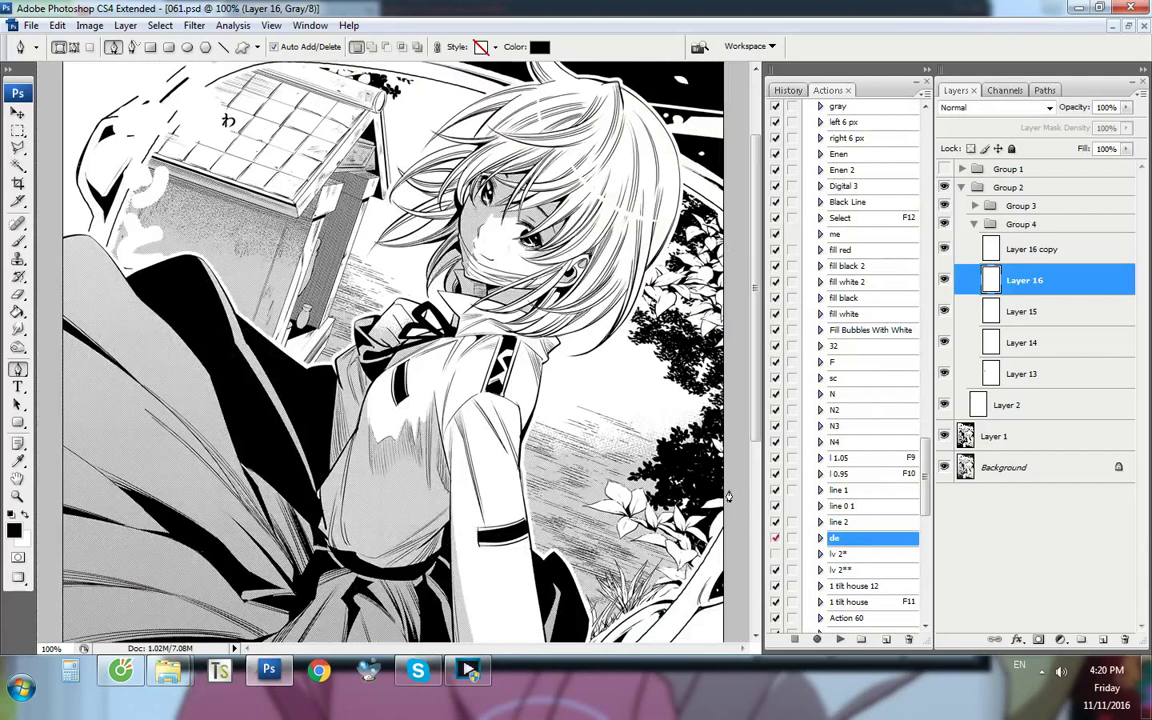
Collapse Group 4, duplicate Group 3, hide the original group and merge the duplicate into a single layer
{"action": "left_click", "coordinate": [1010, 224]}
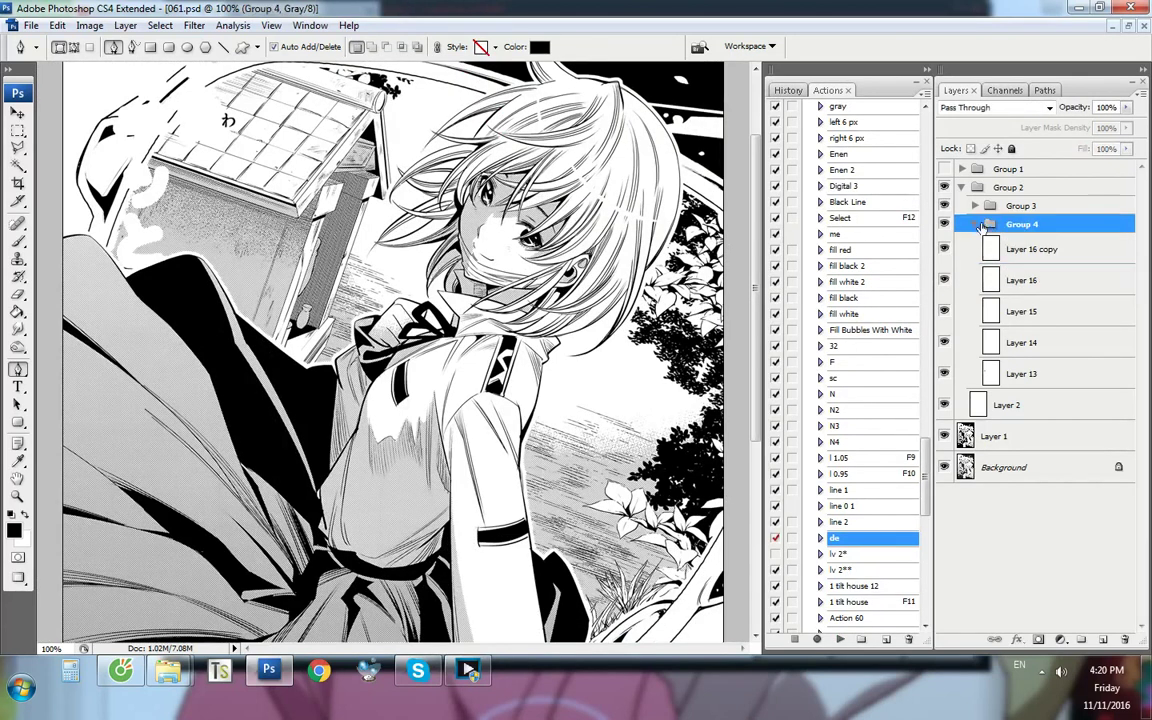
{"action": "left_click", "coordinate": [974, 224]}
{"action": "left_click", "coordinate": [1010, 205]}
{"action": "right_click", "coordinate": [982, 206]}
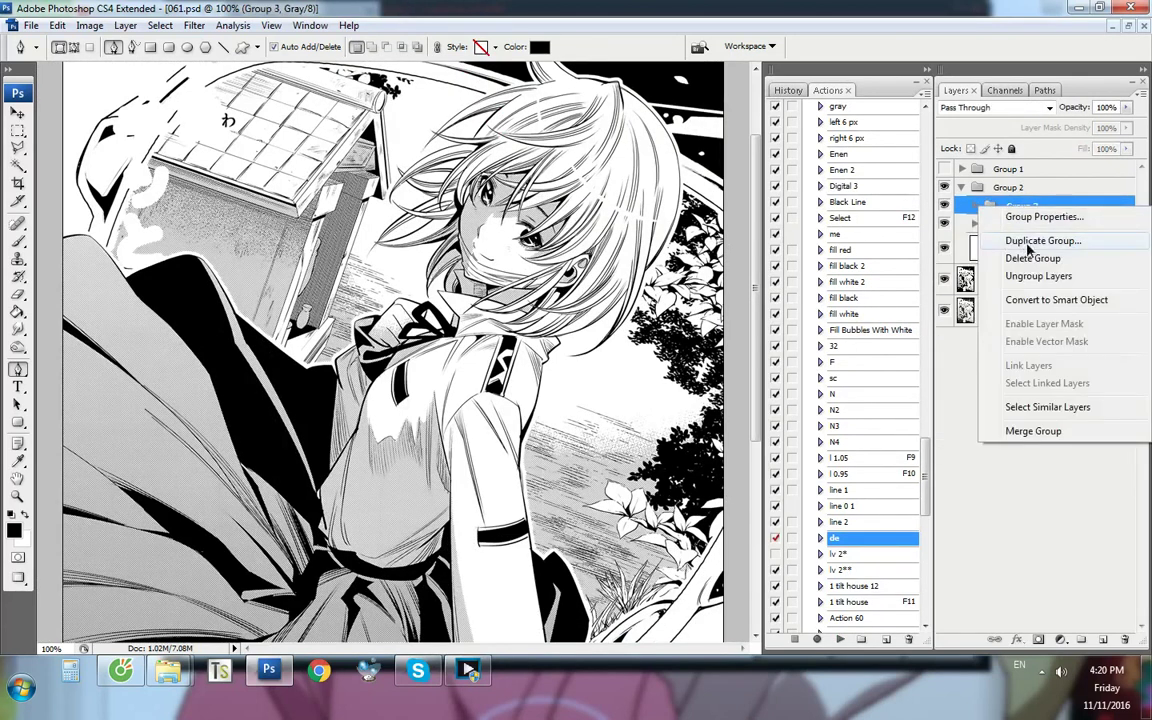
{"action": "left_click", "coordinate": [1030, 241]}
{"action": "key", "text": "Return"}
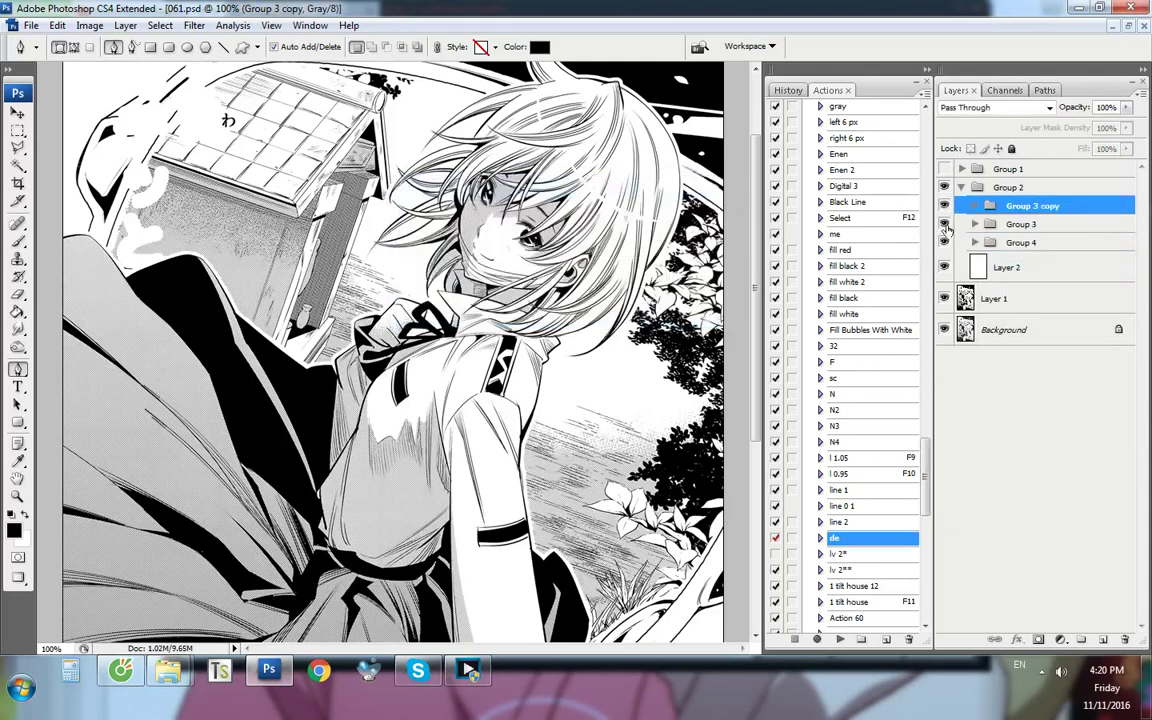
{"action": "key", "text": "ctrl+e"}
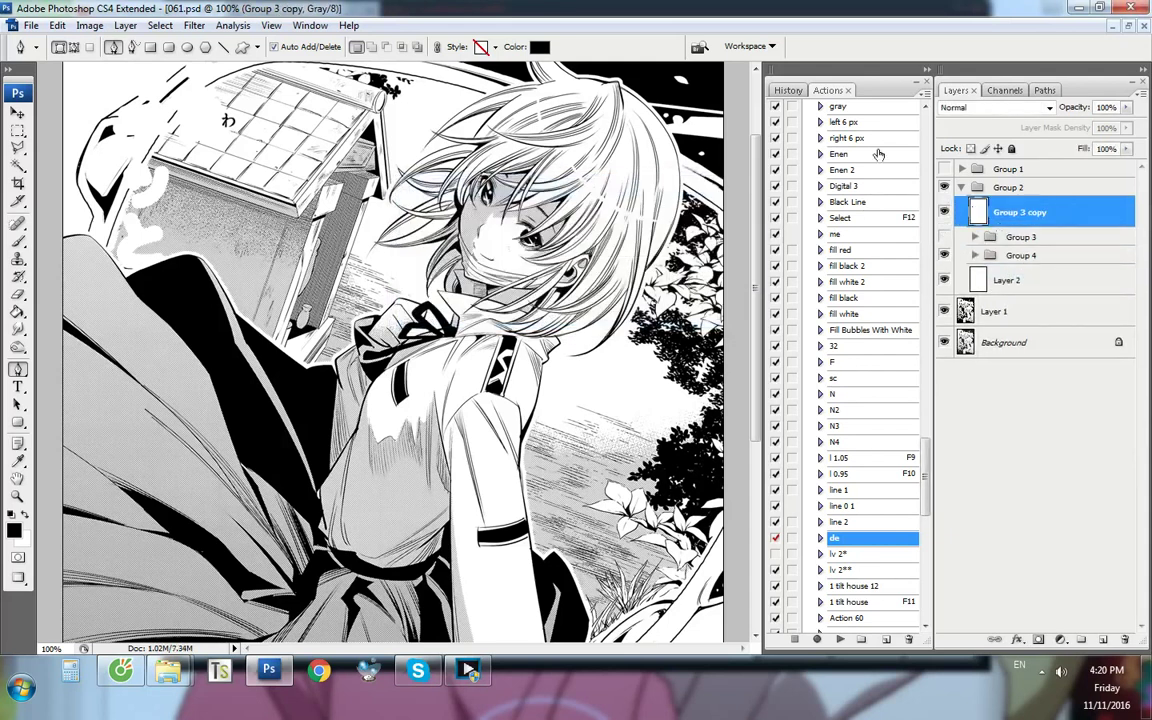
Softly erase Group 3 copy around the upper end of the skirt's short thin lines with a 29 px eraser, toggling the layer's visibility to check
{"action": "left_click", "coordinate": [787, 90]}
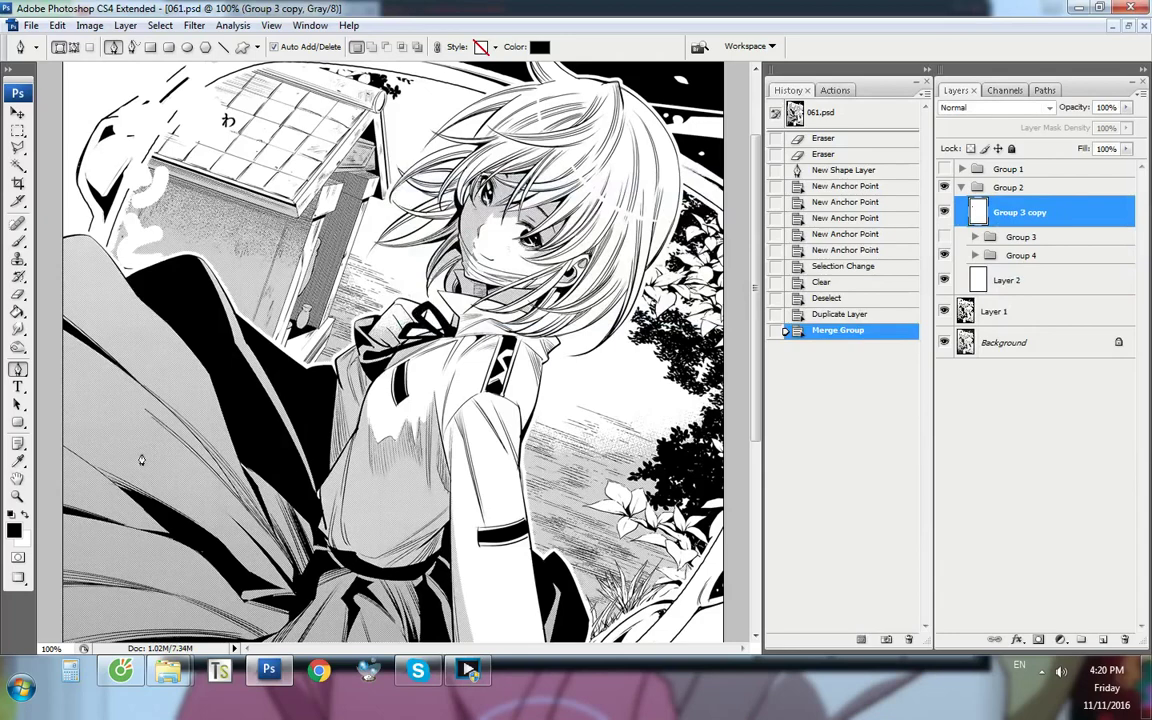
{"action": "scroll", "coordinate": [116, 435], "scroll_direction": "up", "scroll_amount": 2}
{"action": "scroll", "coordinate": [116, 435], "scroll_direction": "up", "scroll_amount": 3}
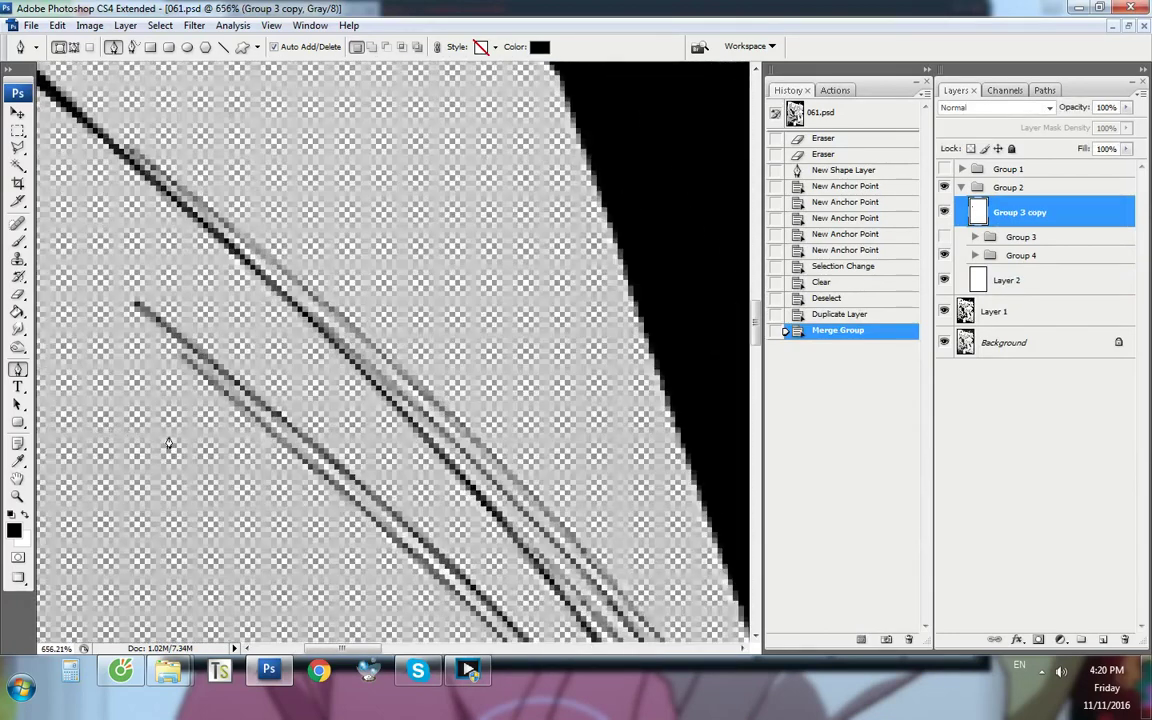
{"action": "key", "text": "e"}
{"action": "right_click", "coordinate": [373, 476]}
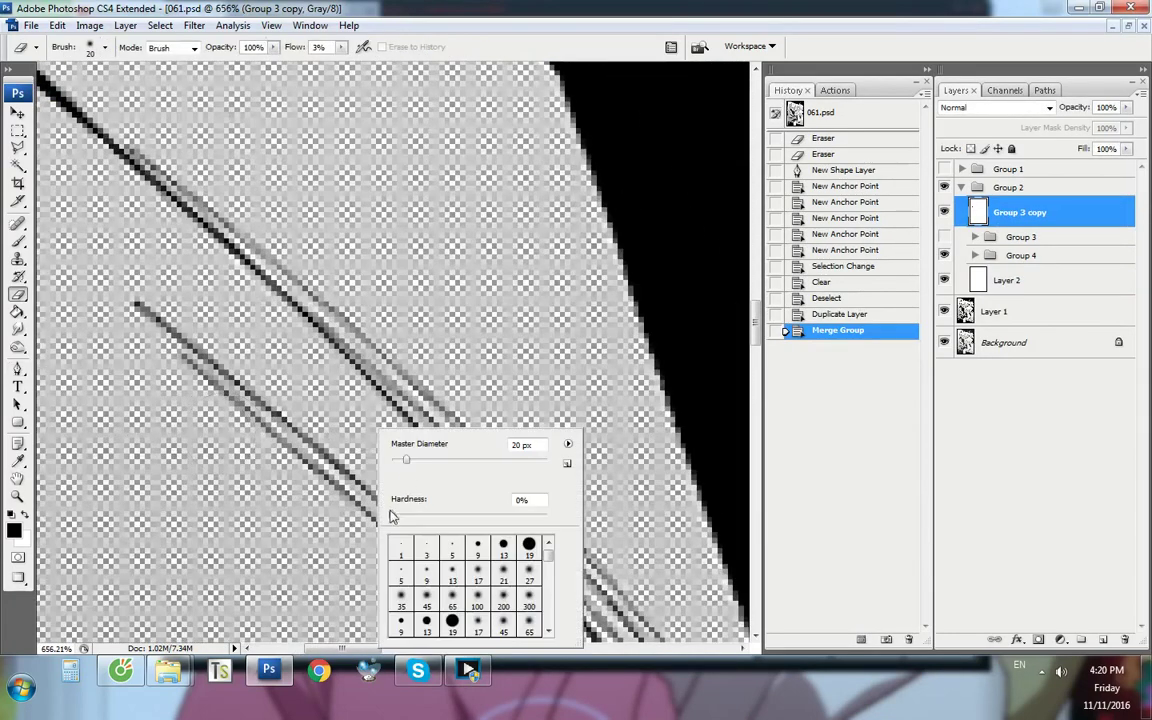
{"action": "left_click_drag", "start_coordinate": [407, 461], "coordinate": [413, 461]}
{"action": "left_click", "coordinate": [231, 514]}
{"action": "key", "text": "ctrl+comma"}
{"action": "key", "text": "ctrl+comma"}
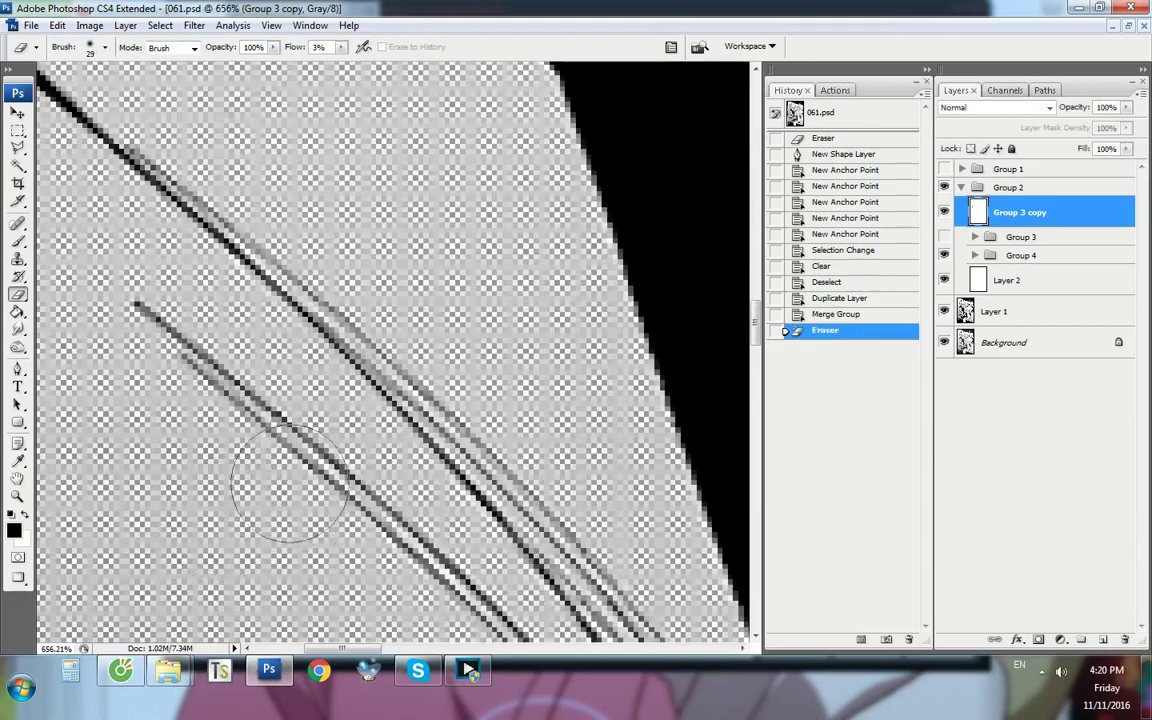
{"action": "left_click_drag", "start_coordinate": [112, 287], "coordinate": [108, 283]}
{"action": "mouse_move", "coordinate": [283, 463]}
{"action": "left_mouse_down"}
{"action": "mouse_move", "coordinate": [216, 382]}
{"action": "mouse_move", "coordinate": [72, 281]}
{"action": "left_mouse_up"}
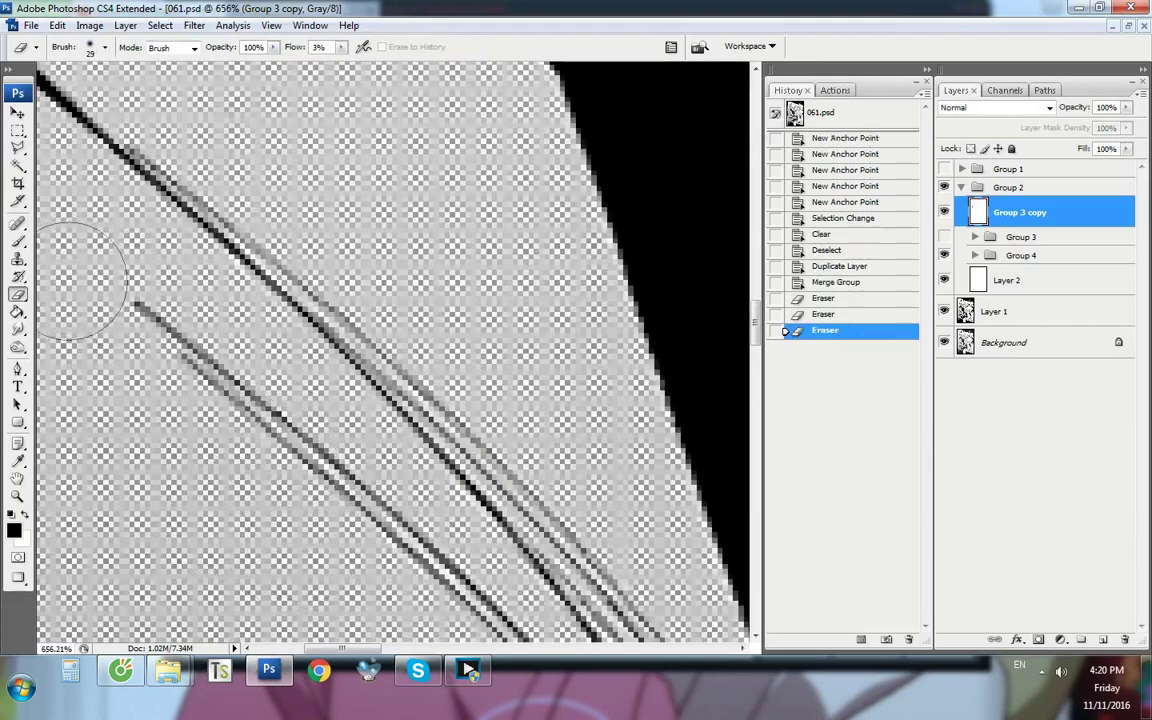
{"action": "key", "text": "ctrl+alt+0"}
{"action": "key", "text": "ctrl+comma"}
{"action": "key", "text": "ctrl+comma"}
{"action": "key", "text": "ctrl+comma"}
{"action": "key", "text": "ctrl+comma"}
Soften the upper end of the faint line beside the long fold line on Group 3 copy using a 10 px soft eraser
{"action": "scroll", "coordinate": [149, 317], "scroll_direction": "up", "scroll_amount": 5}
{"action": "scroll", "coordinate": [148, 316], "scroll_direction": "up", "scroll_amount": 4}
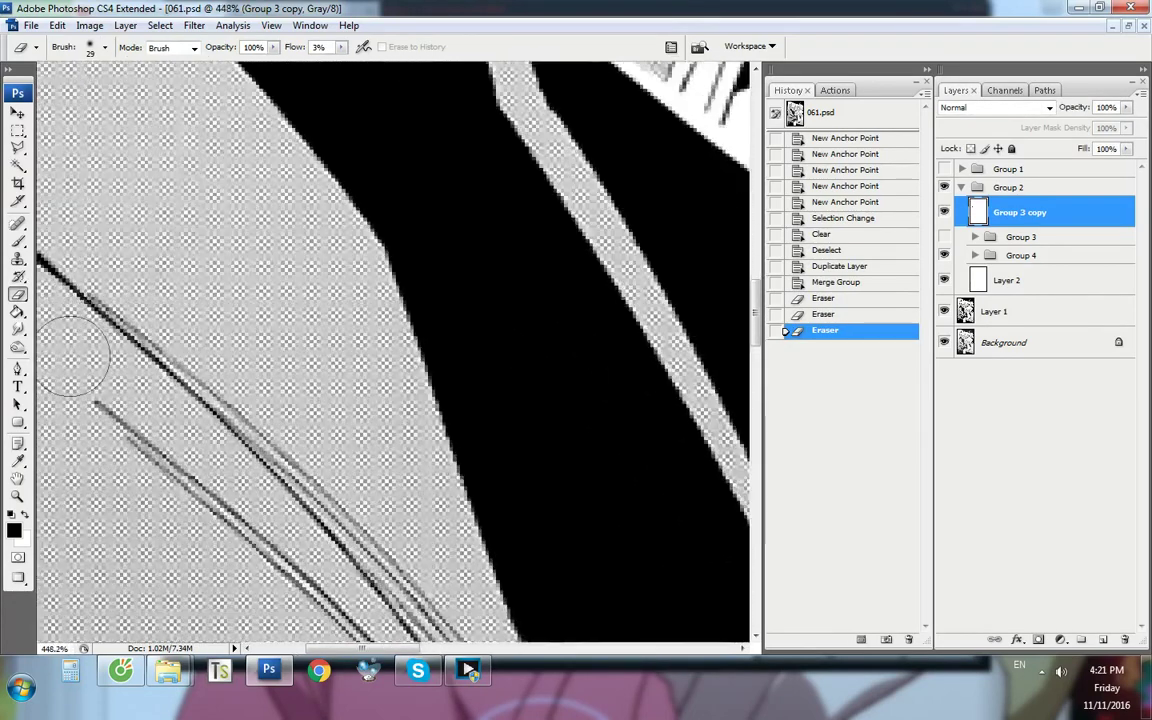
{"action": "right_click", "coordinate": [303, 288]}
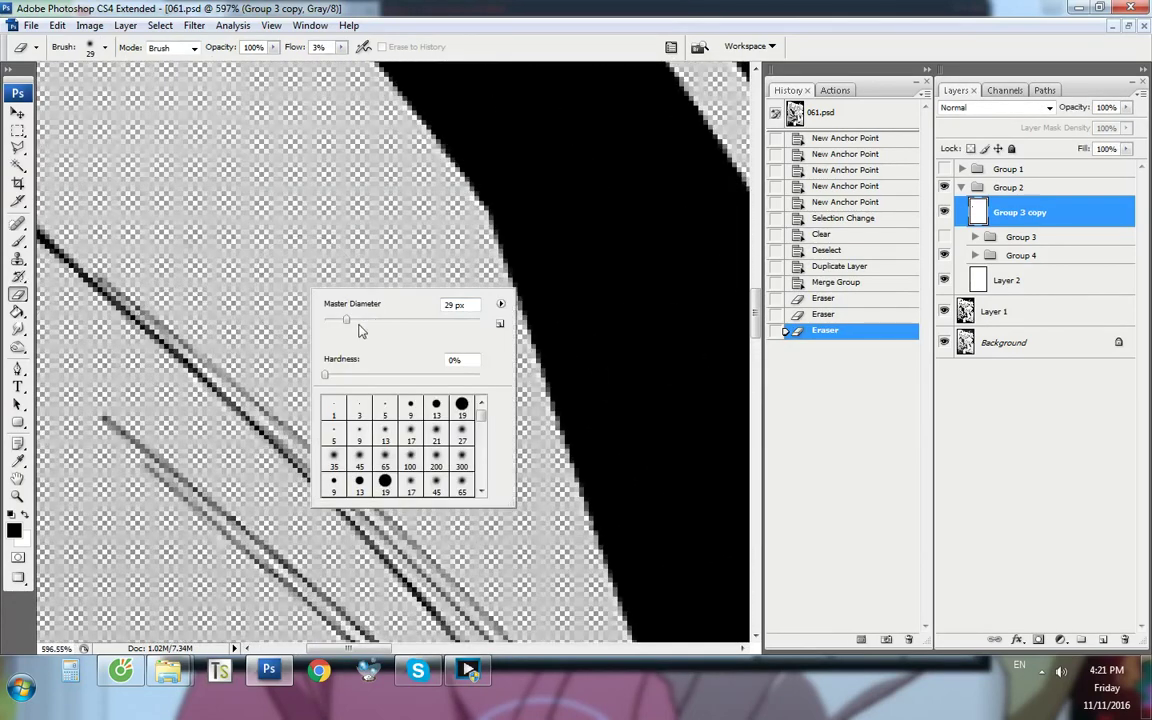
{"action": "key", "text": "Return"}
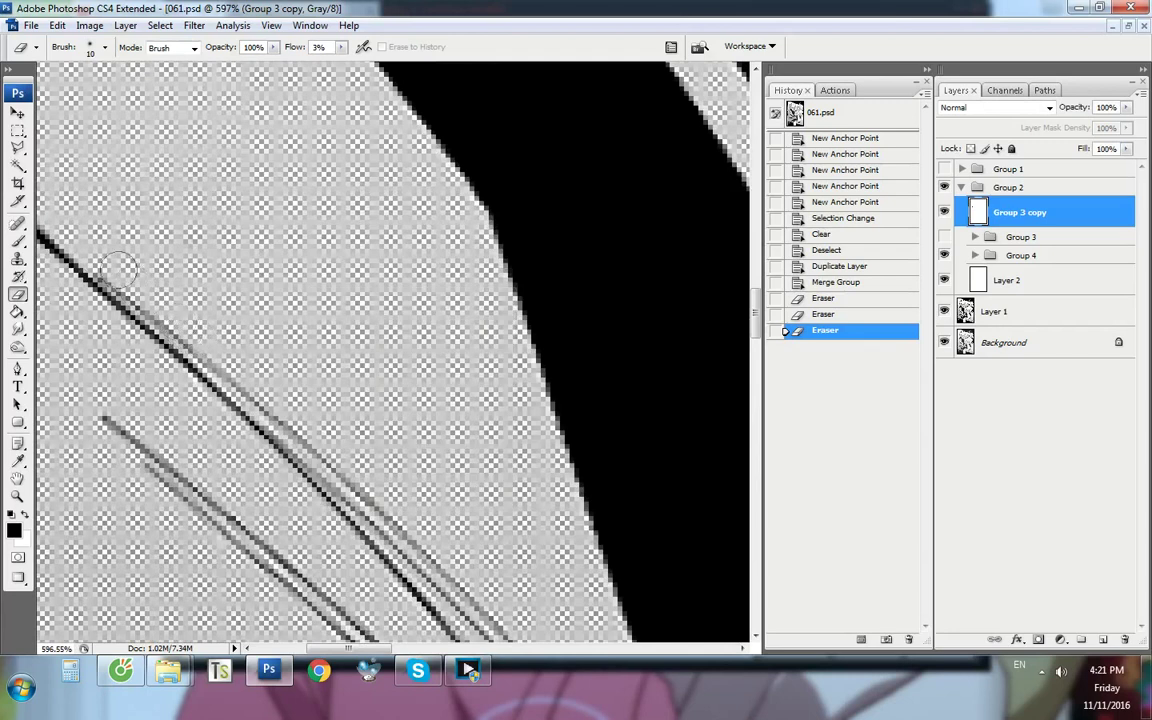
{"action": "left_click_drag", "start_coordinate": [115, 268], "coordinate": [200, 335]}
{"action": "left_click_drag", "start_coordinate": [110, 252], "coordinate": [224, 339]}
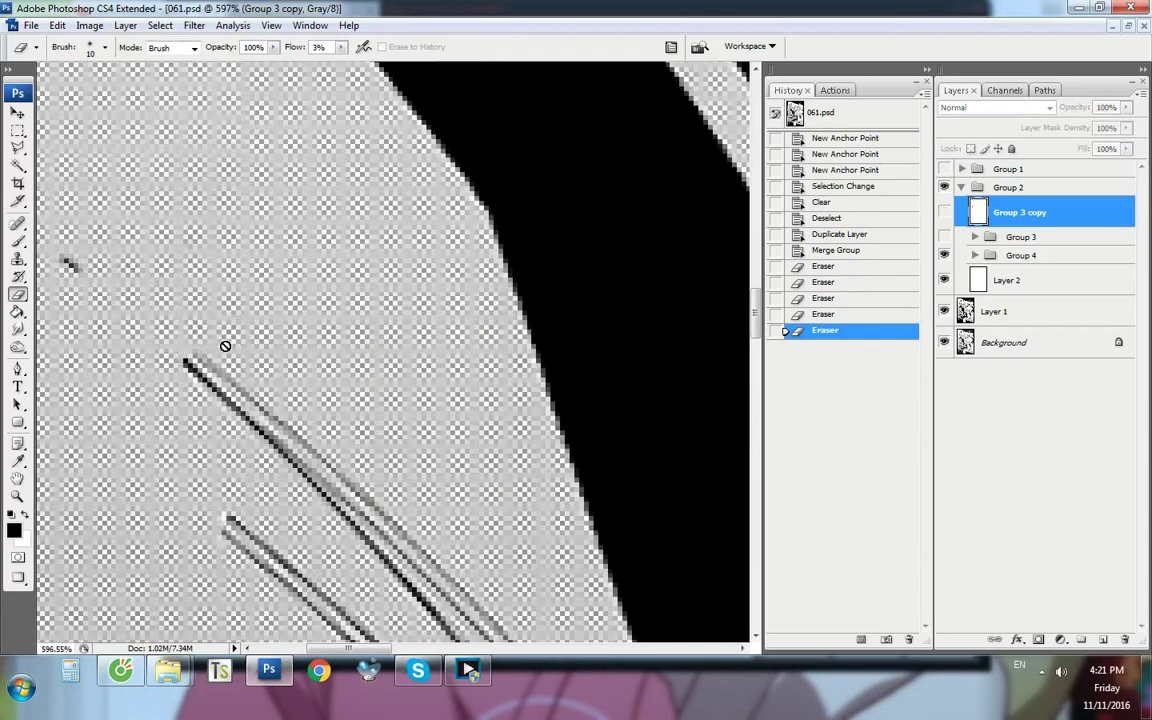
{"action": "left_click_drag", "start_coordinate": [95, 255], "coordinate": [224, 370]}
{"action": "left_click_drag", "start_coordinate": [177, 330], "coordinate": [98, 249]}
{"action": "key", "text": "ctrl+1"}
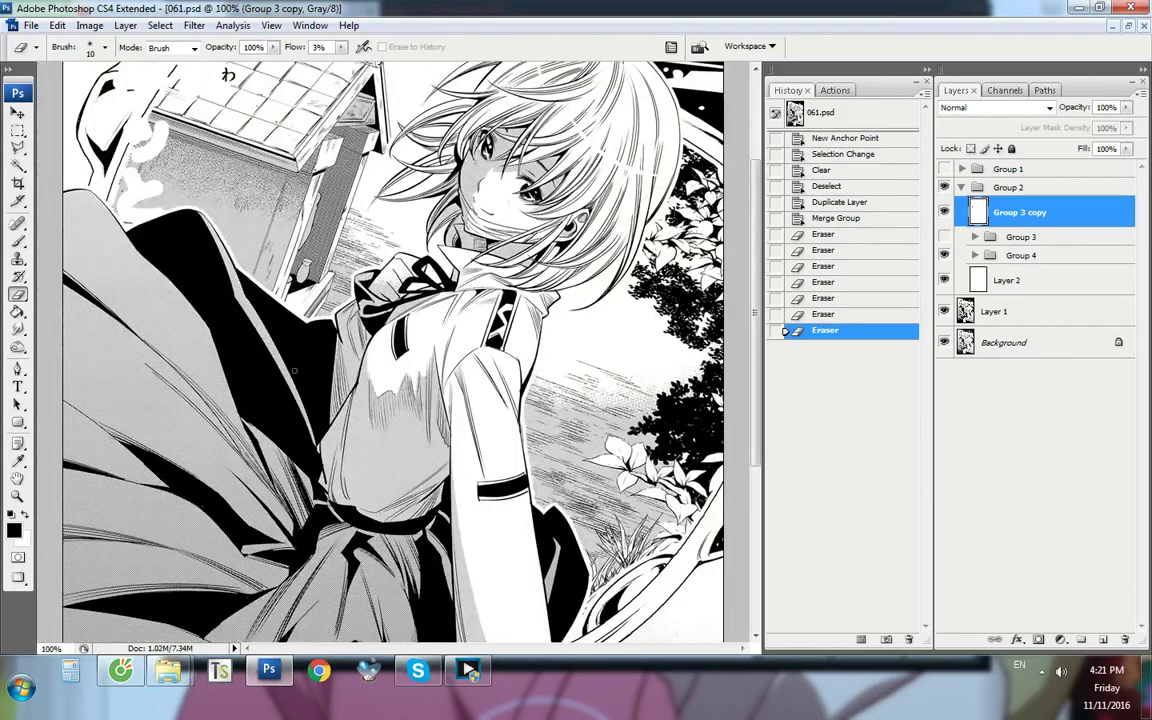
Outline the area just above the long fold line's upper part with the Pen tool and convert the path to a selection
{"action": "scroll", "coordinate": [130, 350], "scroll_direction": "up", "scroll_amount": 10}
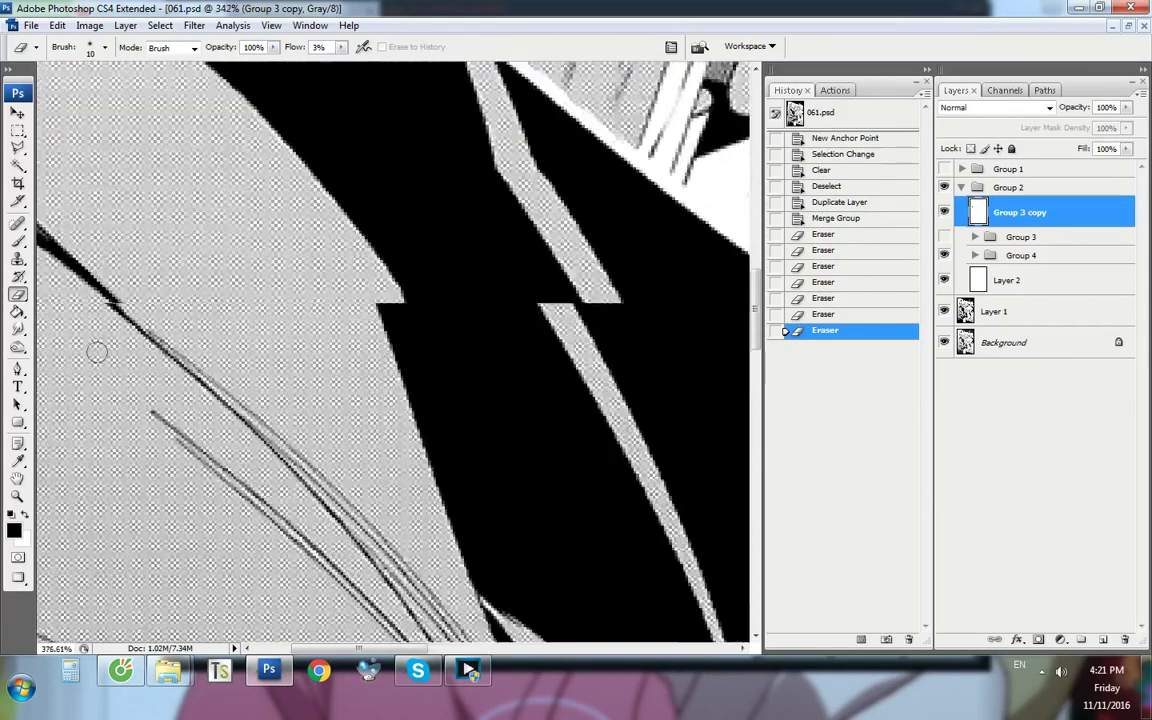
{"action": "key", "text": "p"}
{"action": "left_click", "coordinate": [160, 323]}
{"action": "left_click", "coordinate": [176, 298]}
{"action": "left_click", "coordinate": [183, 278]}
{"action": "left_click", "coordinate": [313, 276]}
{"action": "left_click", "coordinate": [344, 307]}
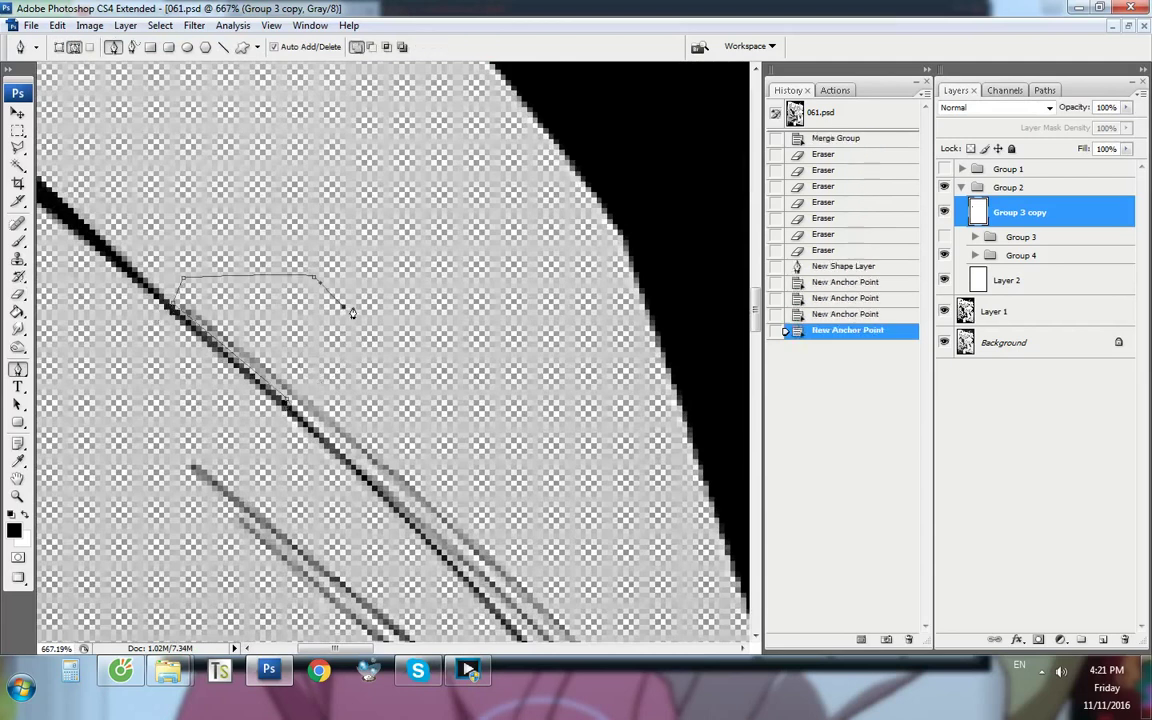
{"action": "key", "text": "ctrl+Return"}
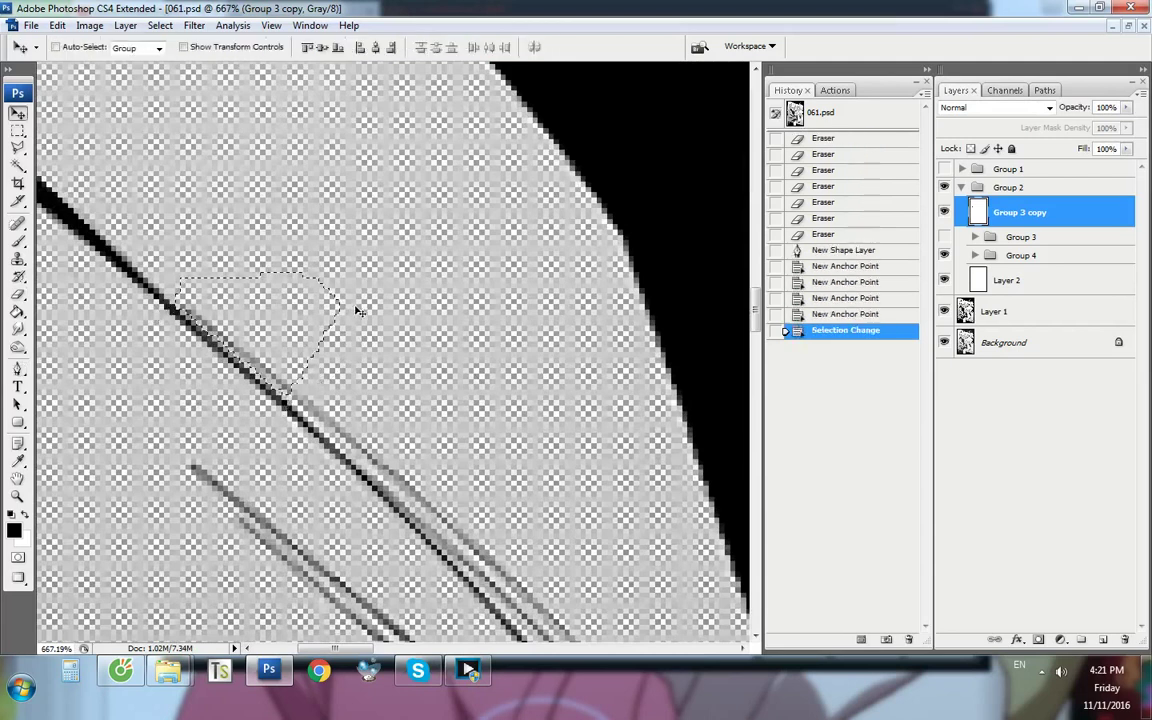
Fade the faint line inside the selection with a 31 px soft eraser, deselect and return to 100% view
{"action": "key", "text": "b"}
{"action": "key", "text": "e"}
{"action": "right_click", "coordinate": [378, 370]}
{"action": "left_click_drag", "start_coordinate": [283, 373], "coordinate": [40, 215]}
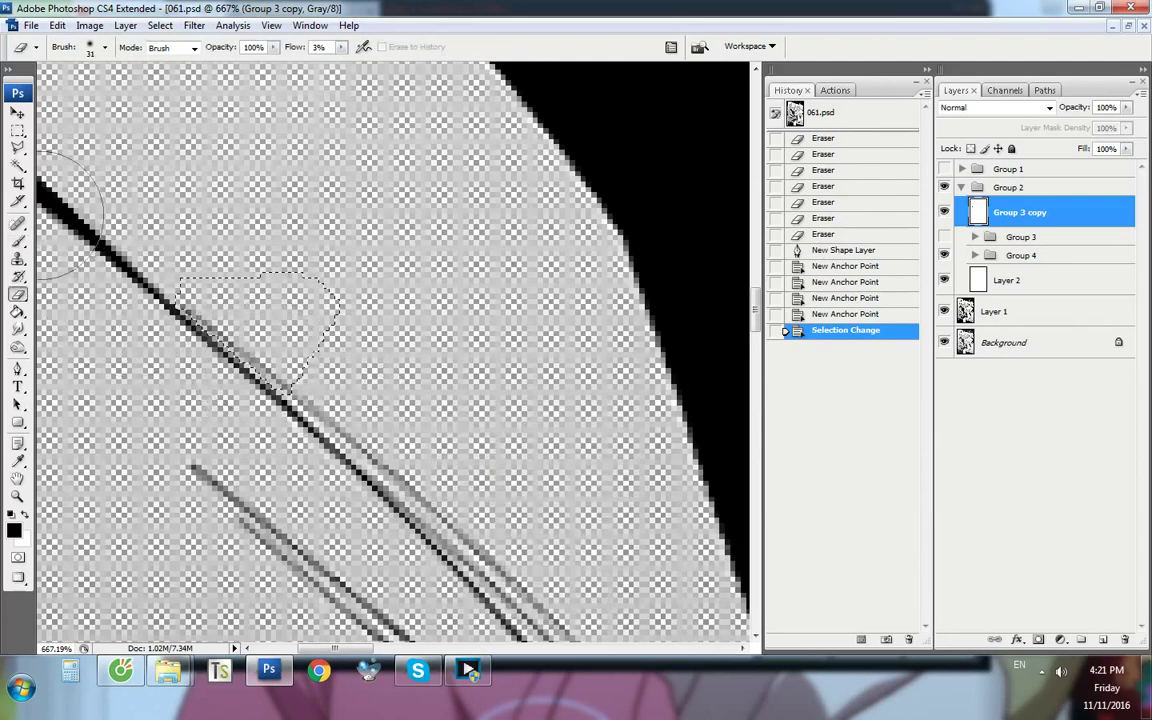
{"action": "left_click_drag", "start_coordinate": [291, 391], "coordinate": [98, 287]}
{"action": "left_click_drag", "start_coordinate": [247, 373], "coordinate": [183, 327]}
{"action": "key", "text": "n"}
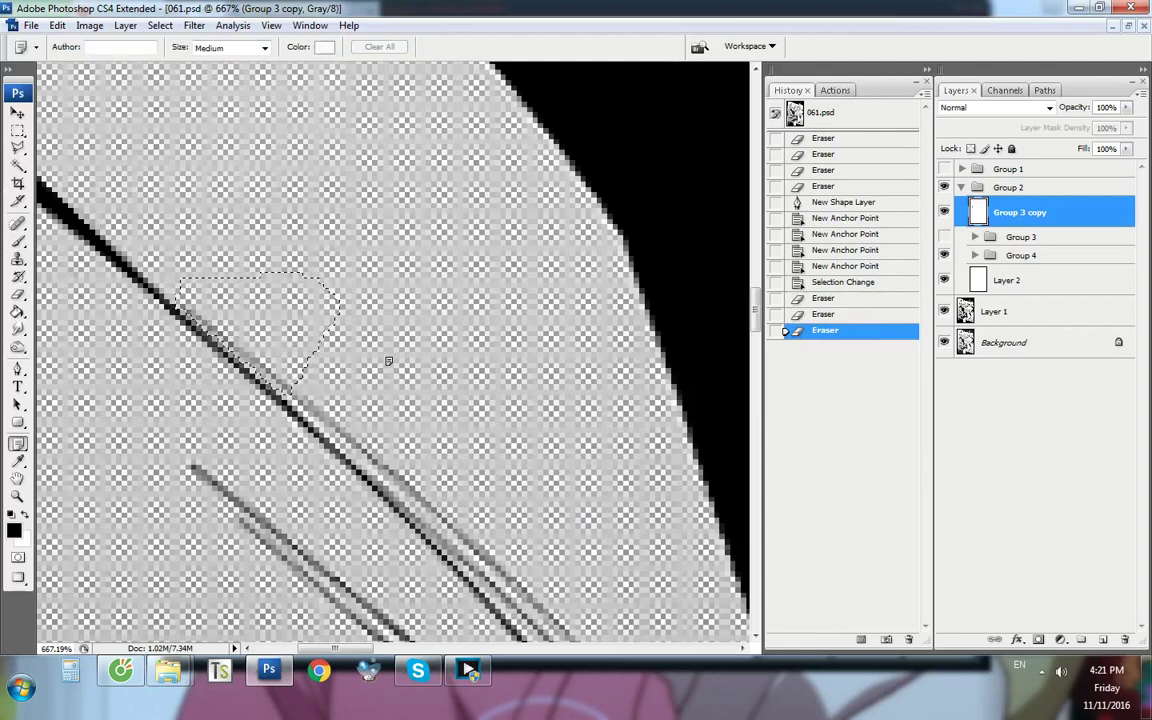
{"action": "key", "text": "m"}
{"action": "left_click", "coordinate": [389, 355]}
{"action": "key", "text": "ctrl+alt+0"}
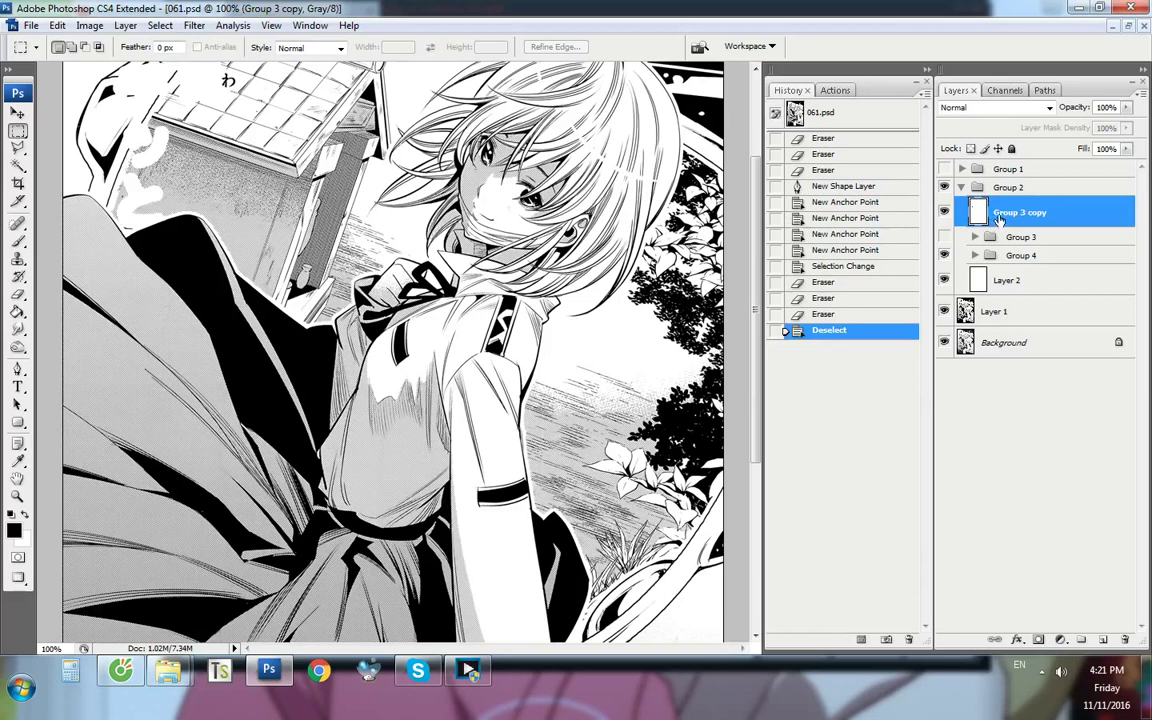
Compare the page with Group 4 hidden and shown, and review the upper part of the page
{"action": "left_click", "coordinate": [961, 187]}
{"action": "left_click", "coordinate": [961, 187]}
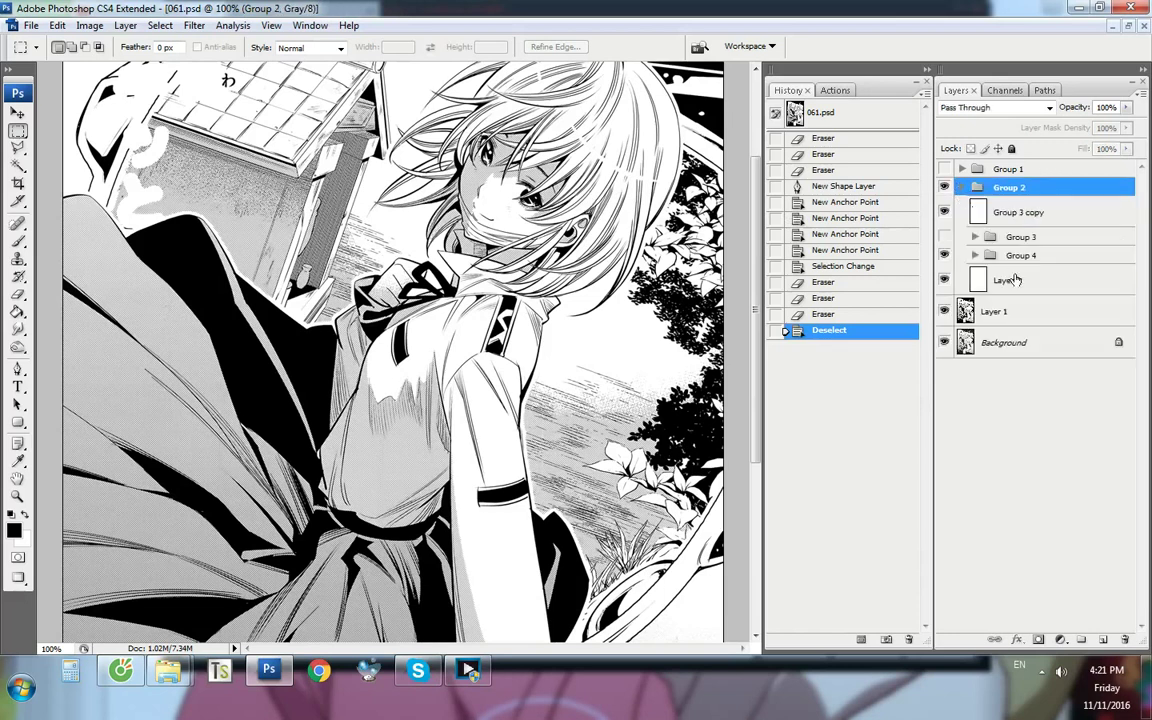
{"action": "left_click", "coordinate": [1008, 258]}
{"action": "key", "text": "ctrl+comma"}
{"action": "key", "text": "ctrl+comma"}
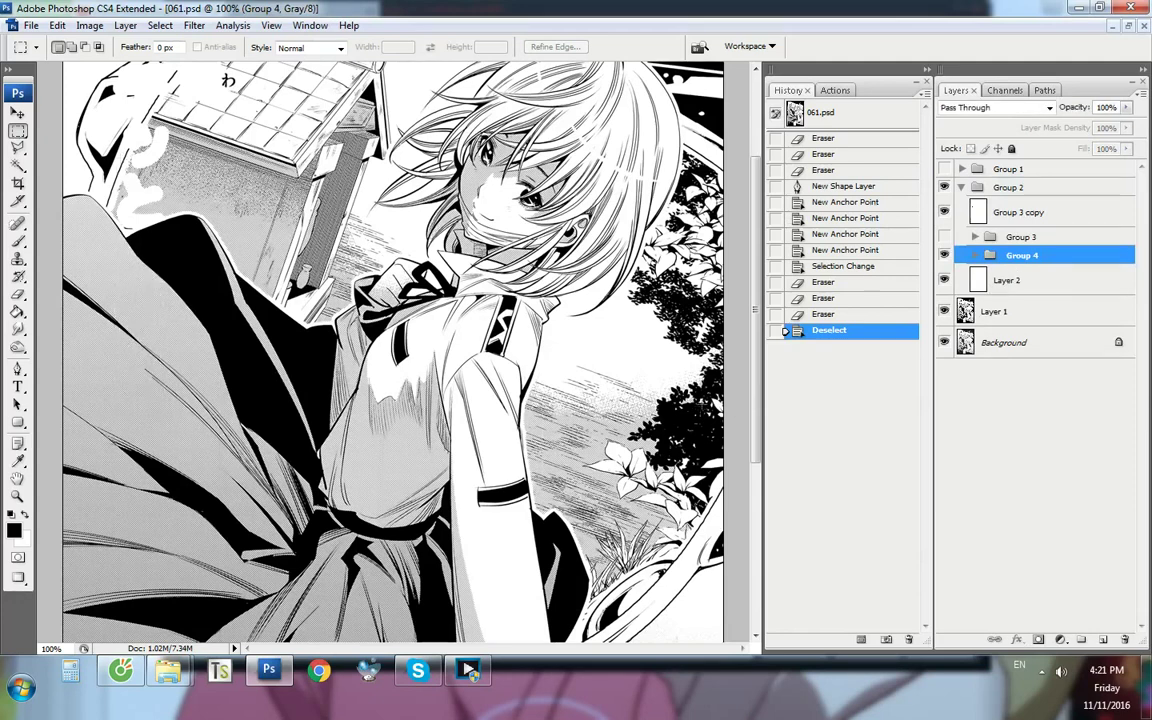
{"action": "scroll", "coordinate": [752, 377], "scroll_direction": "up", "scroll_amount": 5}
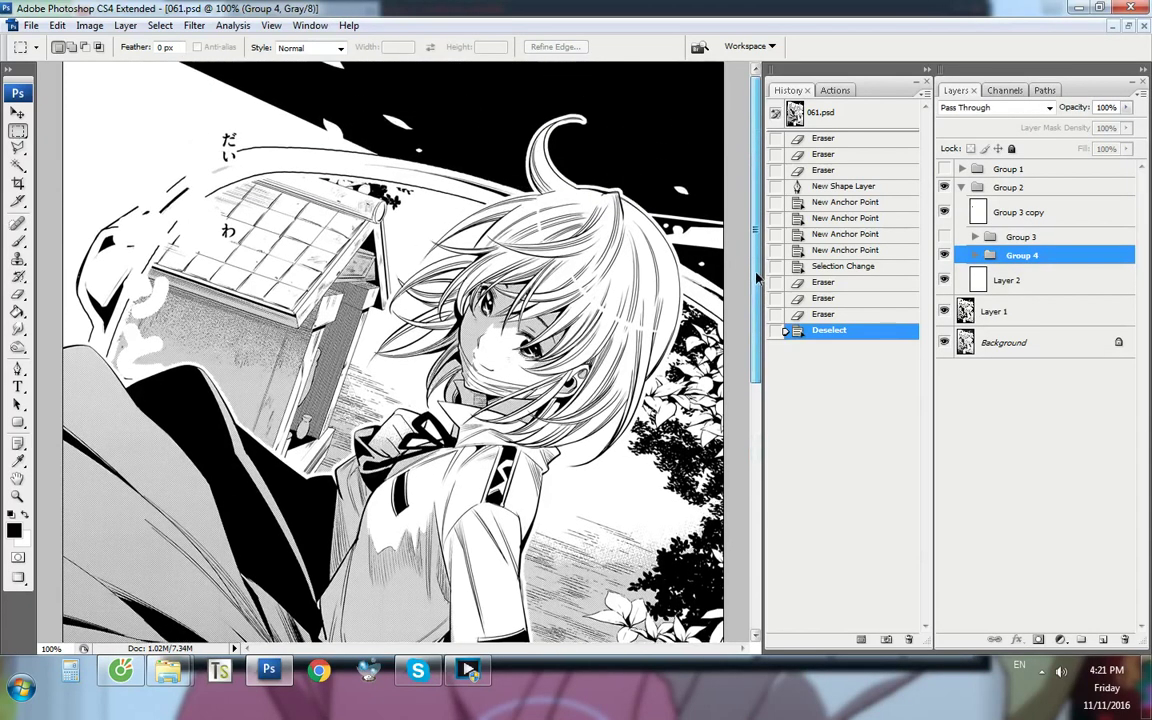
{"action": "left_click", "coordinate": [1053, 222]}
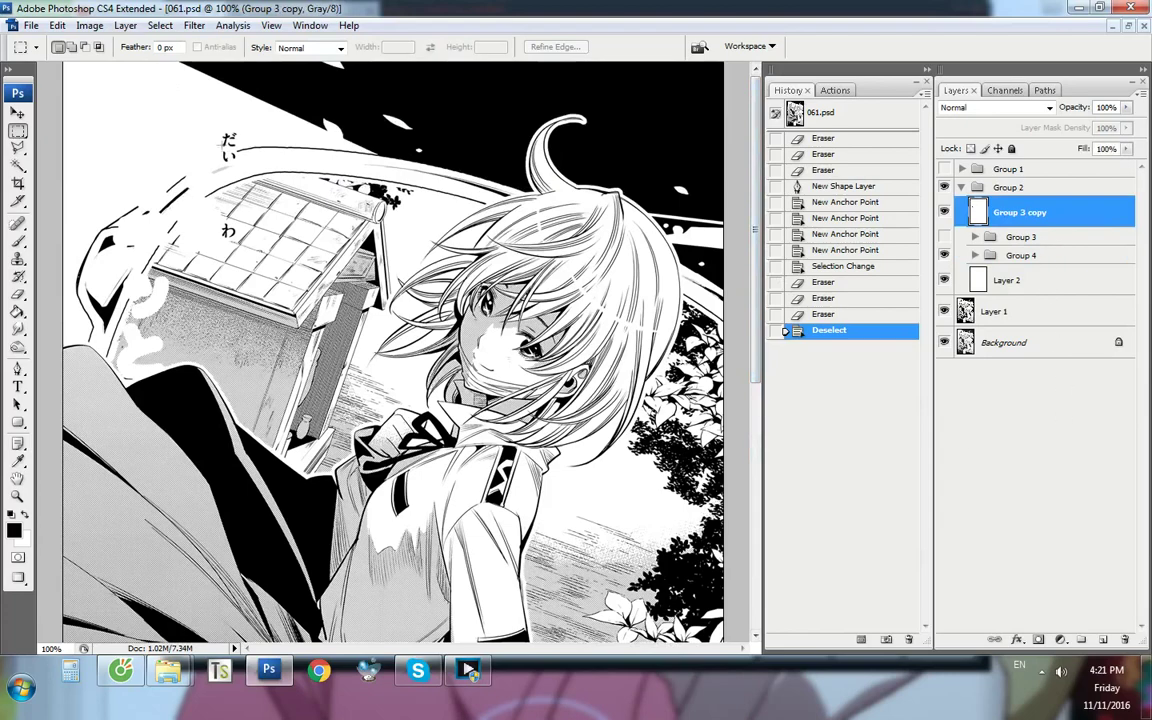
Make Layer 2 active, outline the わ character on the roof with the Pen tool and convert the path to a selection
{"action": "left_click", "coordinate": [1007, 280]}
{"action": "key", "text": "p"}
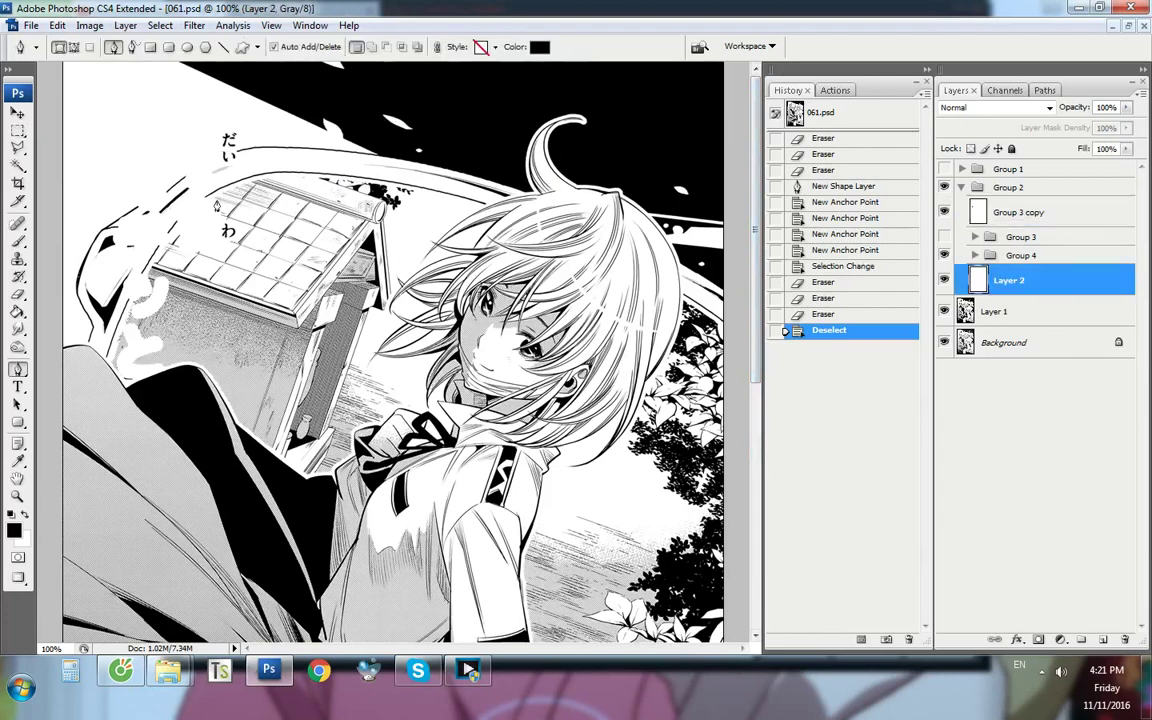
{"action": "scroll", "coordinate": [231, 379], "scroll_direction": "up", "scroll_amount": 7}
{"action": "left_click", "coordinate": [231, 371]}
{"action": "left_click", "coordinate": [368, 324]}
{"action": "left_click", "coordinate": [383, 250]}
{"action": "left_click", "coordinate": [307, 211]}
{"action": "left_click", "coordinate": [226, 207]}
{"action": "left_click", "coordinate": [207, 304]}
{"action": "key", "text": "ctrl+Return"}
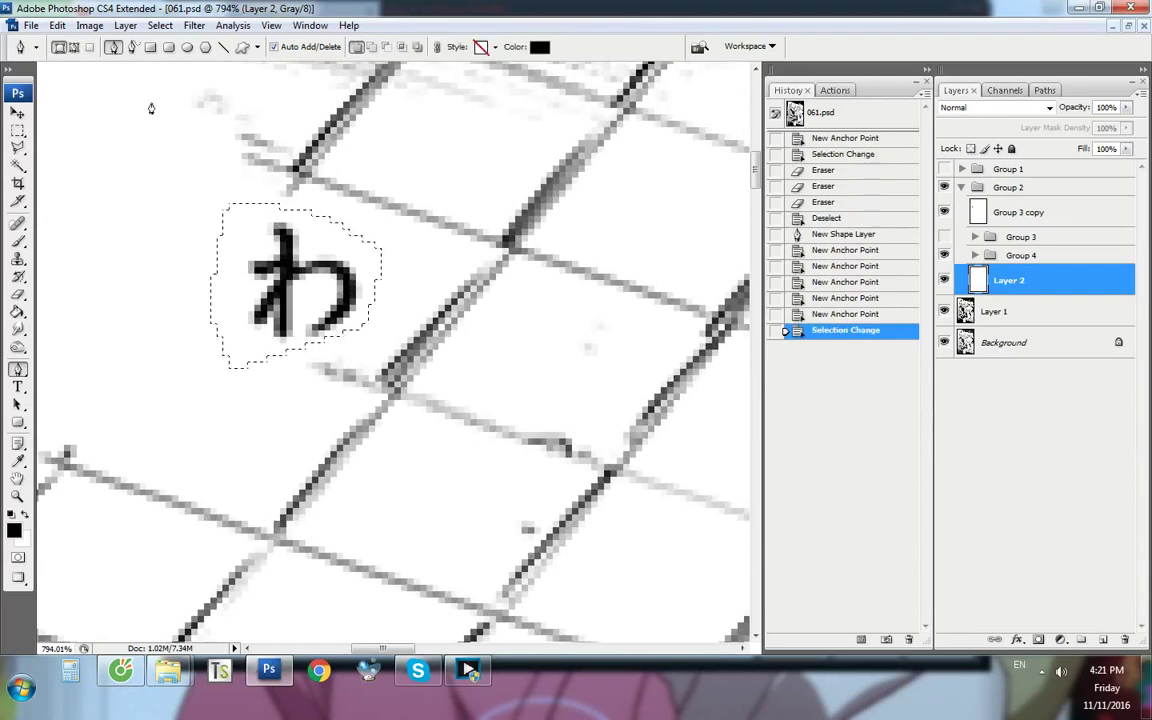
{"action": "left_click", "coordinate": [57, 25]}
{"action": "left_click", "coordinate": [72, 254]}
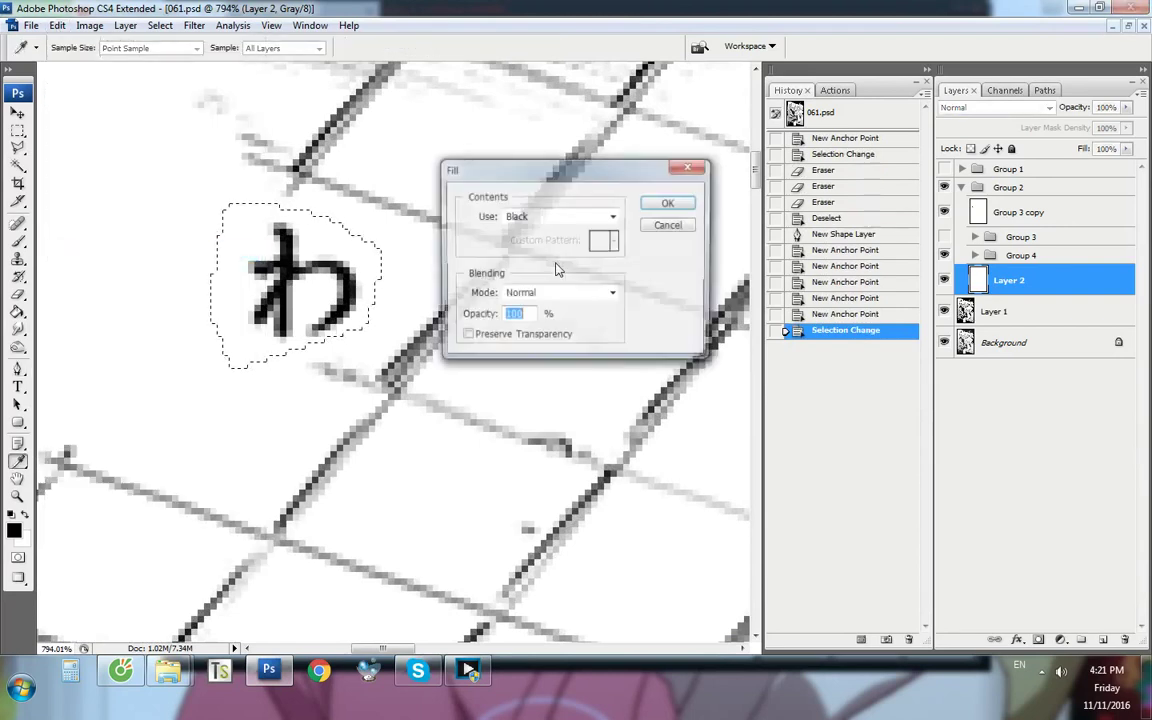
{"action": "left_click", "coordinate": [699, 168]}
Cover the selected わ character with white using a 162 px Pencil on Layer 2, and deselect
{"action": "left_click", "coordinate": [18, 241]}
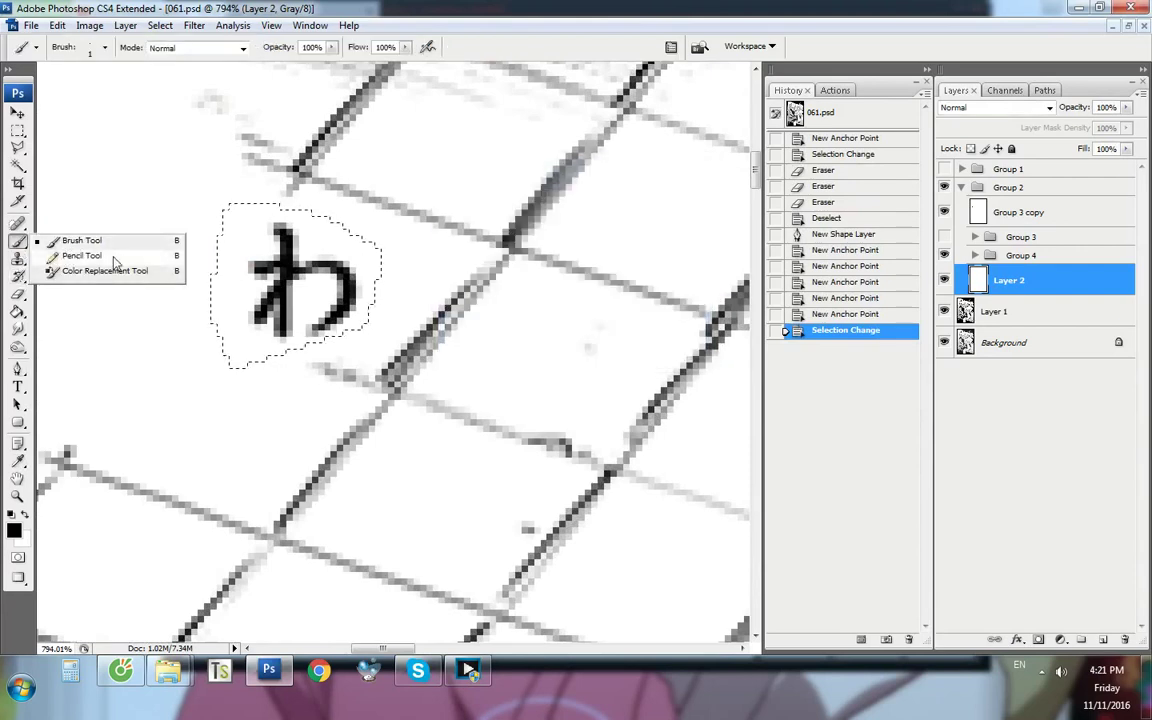
{"action": "left_click", "coordinate": [80, 255]}
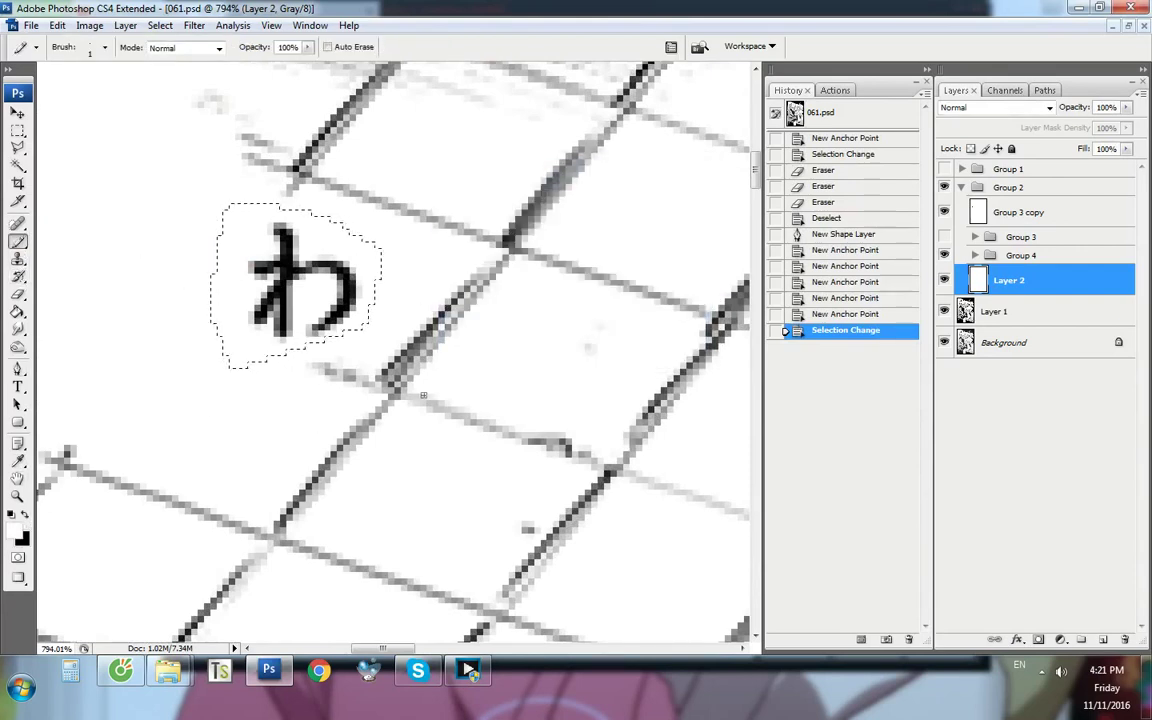
{"action": "right_click", "coordinate": [459, 386]}
{"action": "left_click", "coordinate": [578, 417]}
{"action": "left_click", "coordinate": [293, 278]}
{"action": "scroll", "coordinate": [425, 319], "scroll_direction": "down", "scroll_amount": 1}
{"action": "scroll", "coordinate": [427, 316], "scroll_direction": "down", "scroll_amount": 2}
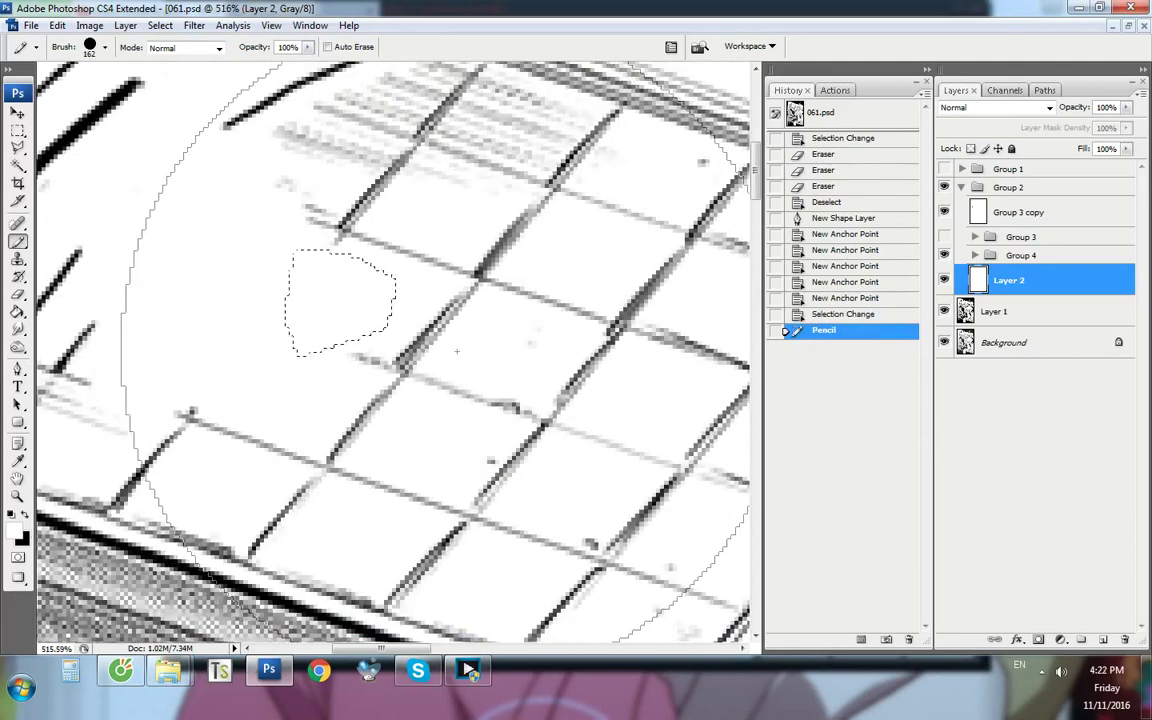
{"action": "key", "text": "ctrl+d"}
Outline the だい characters above the roof with the Pen tool, avoiding the curved line's tip, and convert the path to a selection
{"action": "key", "text": "p"}
{"action": "scroll", "coordinate": [456, 351], "scroll_direction": "down", "scroll_amount": 3}
{"action": "scroll", "coordinate": [383, 177], "scroll_direction": "up", "scroll_amount": 4}
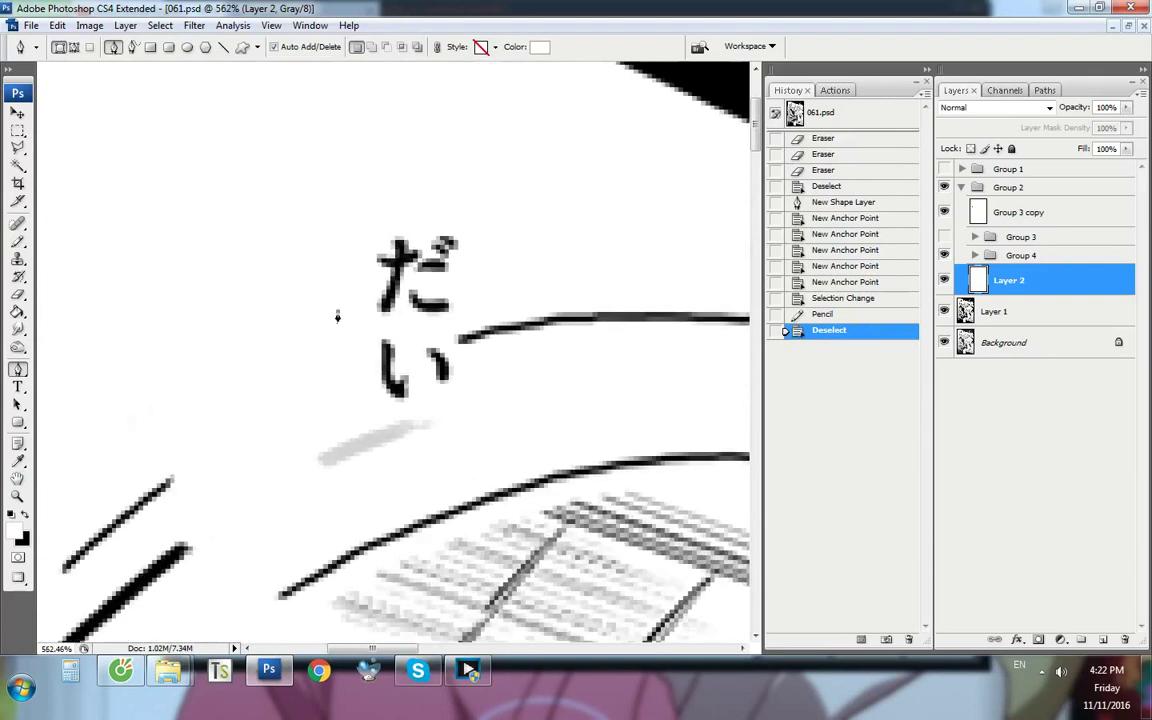
{"action": "left_click", "coordinate": [337, 312]}
{"action": "left_click", "coordinate": [330, 411]}
{"action": "left_click", "coordinate": [366, 425]}
{"action": "left_click", "coordinate": [488, 397]}
{"action": "left_click", "coordinate": [491, 258]}
{"action": "left_click", "coordinate": [489, 189]}
{"action": "left_click", "coordinate": [364, 202]}
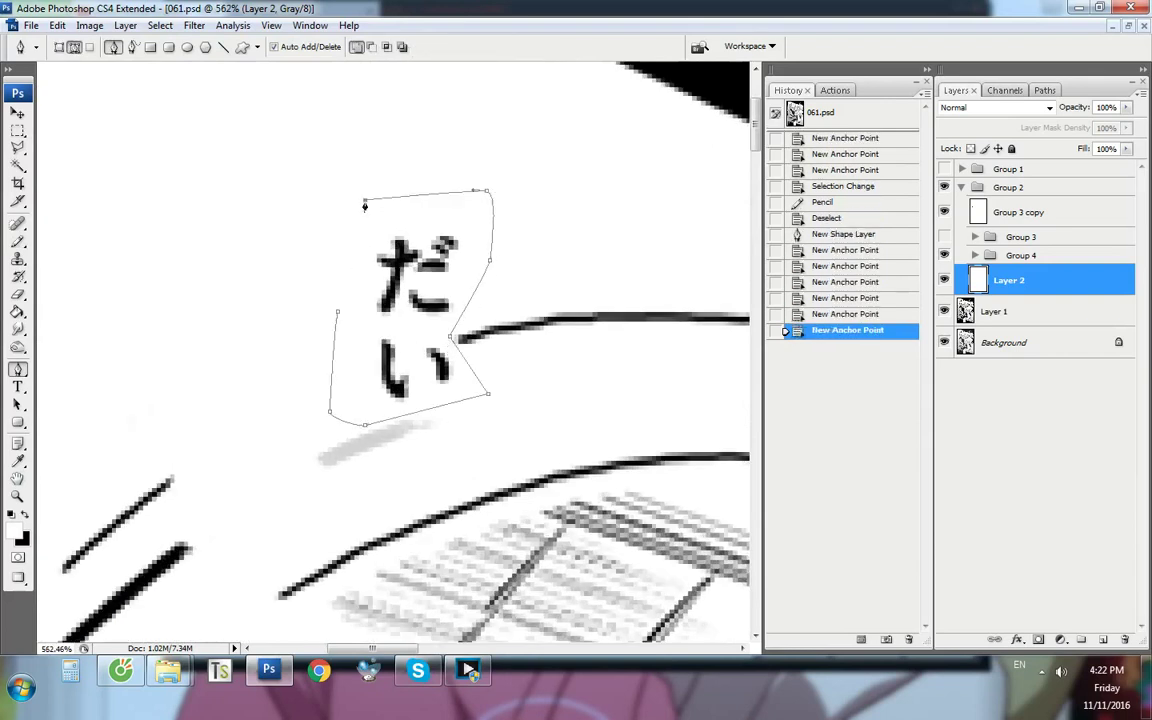
{"action": "key", "text": "ctrl+Return"}
Paint the selected だい characters white with the Pencil, deselect and return to 100% view
{"action": "key", "text": "b"}
{"action": "left_click", "coordinate": [384, 282]}
{"action": "key", "text": "m"}
{"action": "left_click", "coordinate": [319, 270]}
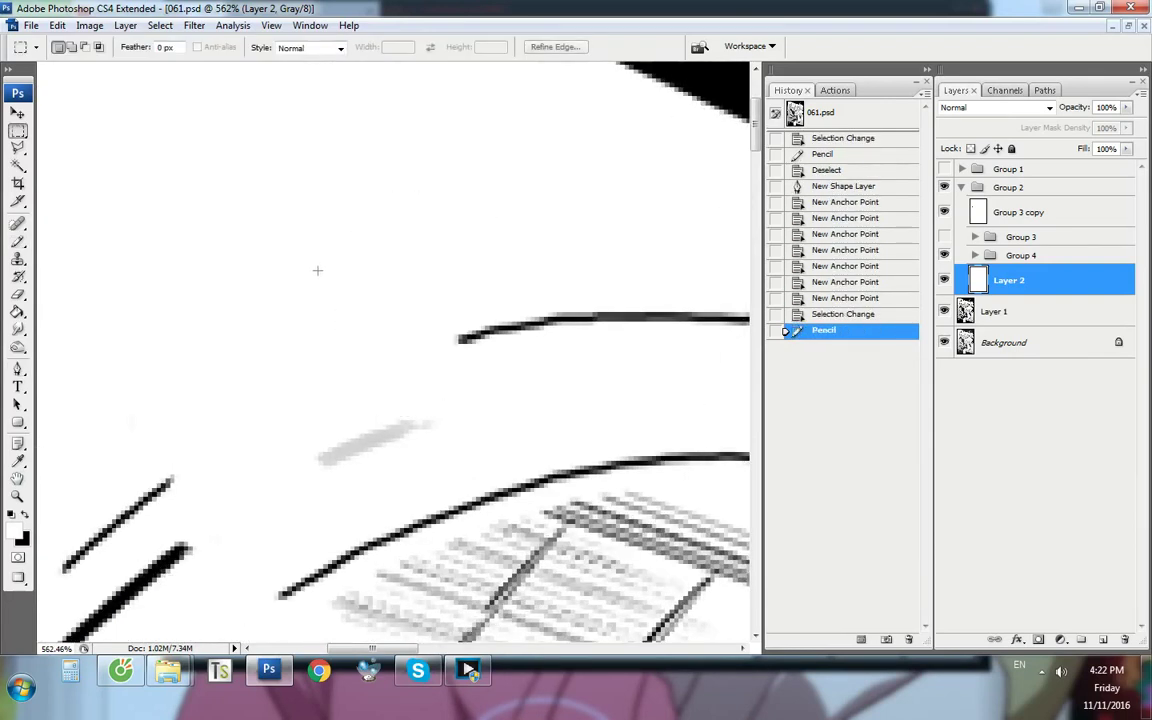
{"action": "key", "text": "ctrl+1"}
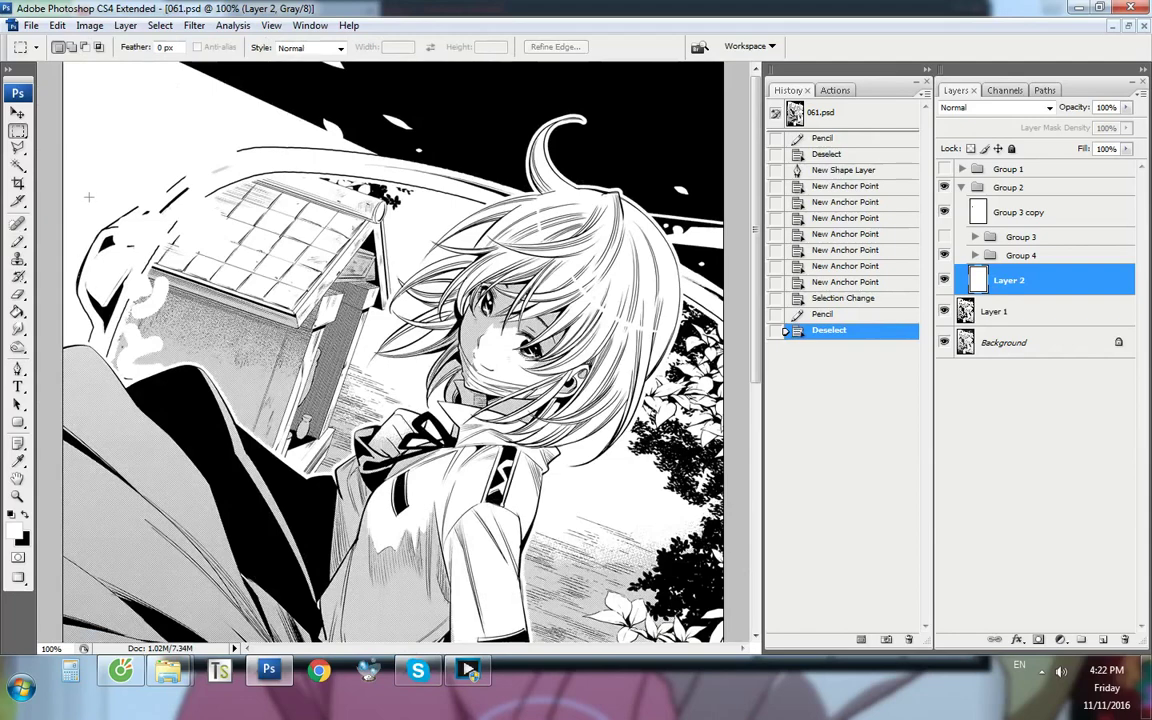
Examine the white gaps in the house wall's screentone below the roof edge
{"action": "scroll", "coordinate": [105, 285], "scroll_direction": "up", "scroll_amount": 4}
{"action": "scroll", "coordinate": [87, 298], "scroll_direction": "down", "scroll_amount": 3}
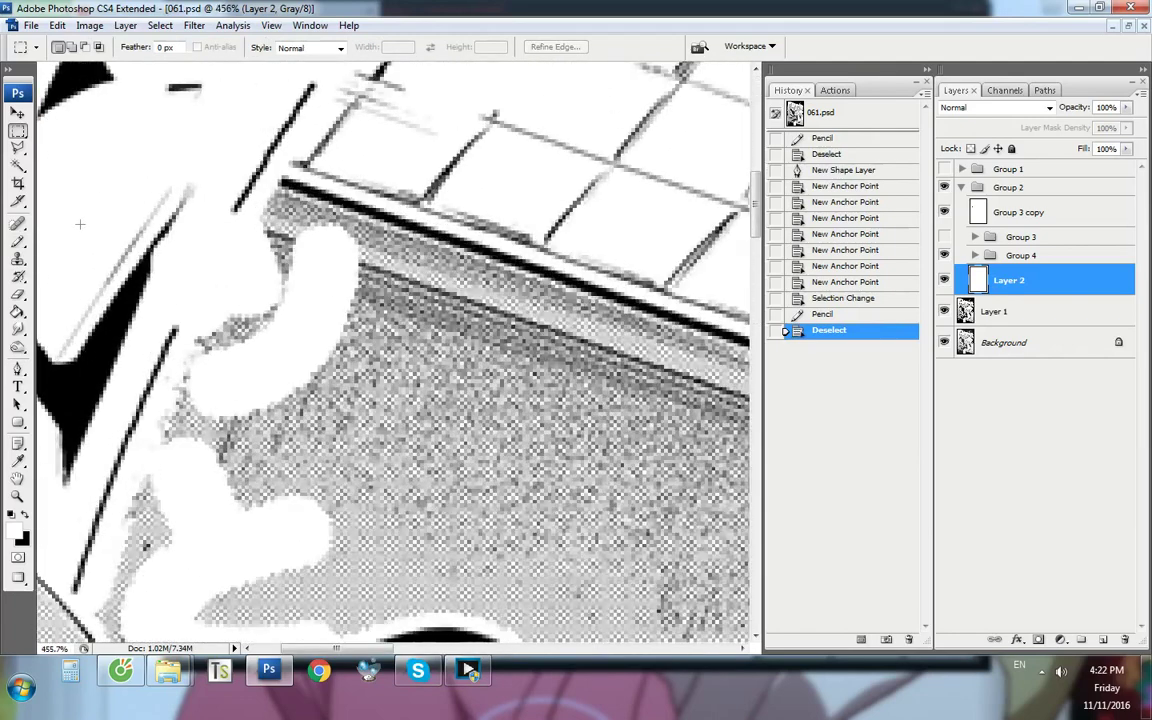
{"action": "scroll", "coordinate": [116, 307], "scroll_direction": "down", "scroll_amount": 2}
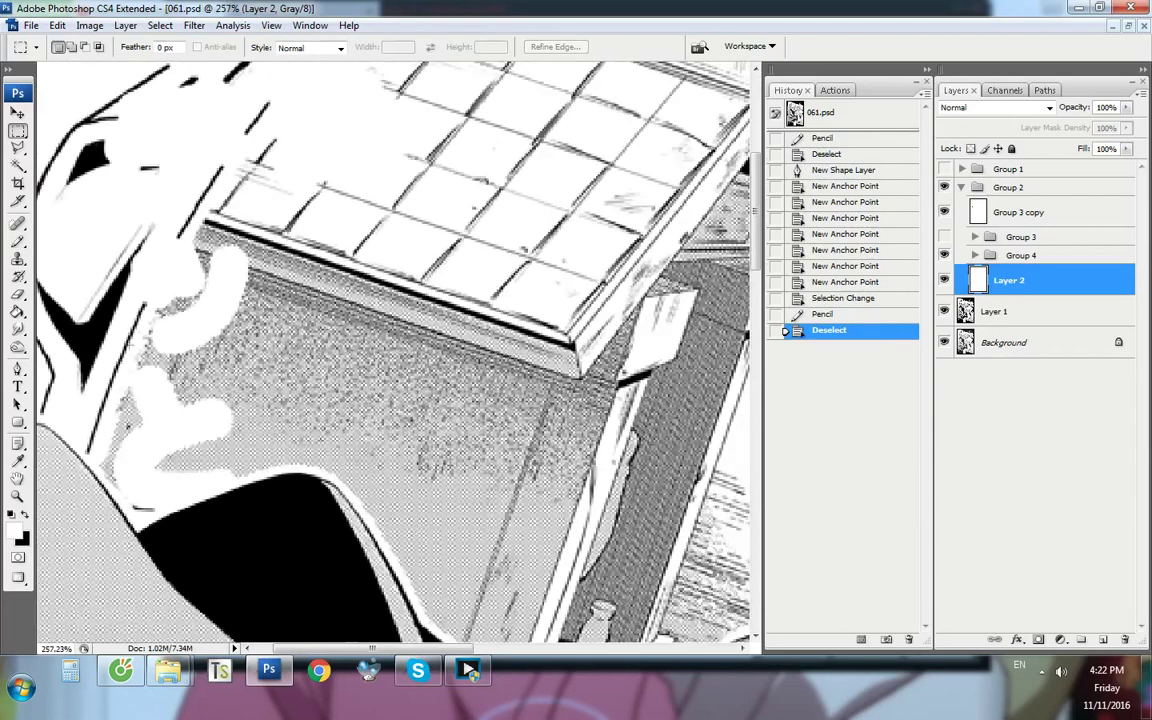
{"action": "scroll", "coordinate": [69, 240], "scroll_direction": "up", "scroll_amount": 3}
{"action": "key", "text": "p"}
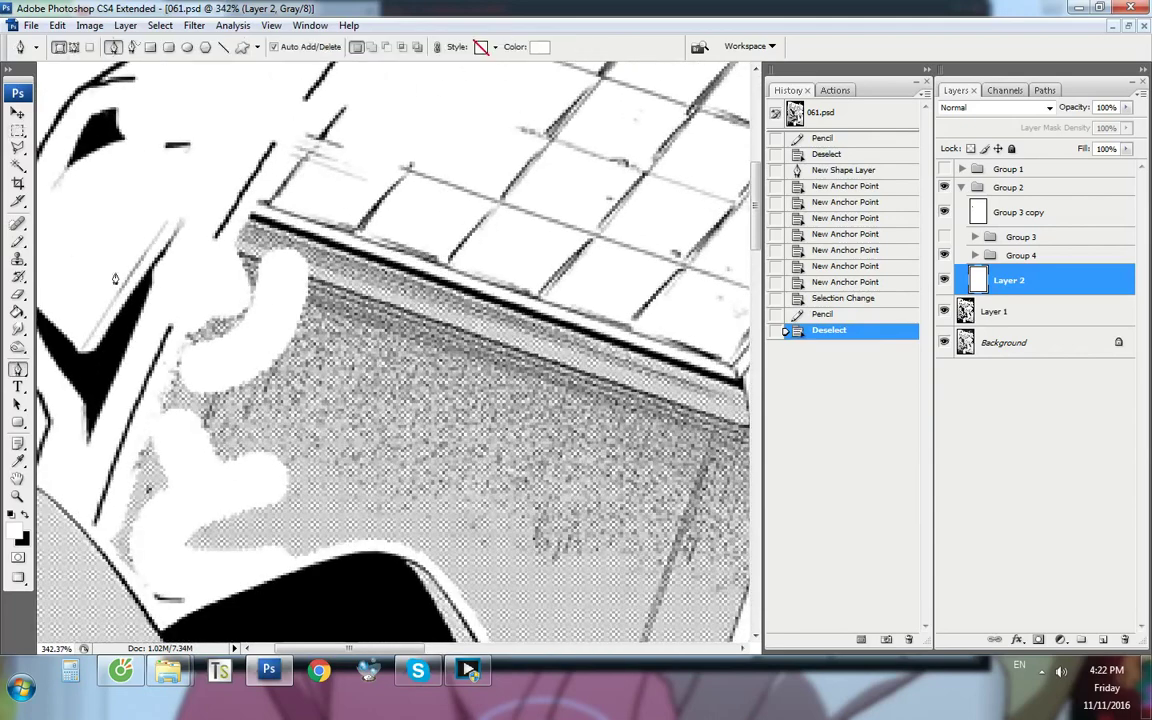
{"action": "scroll", "coordinate": [404, 320], "scroll_direction": "down", "scroll_amount": 4}
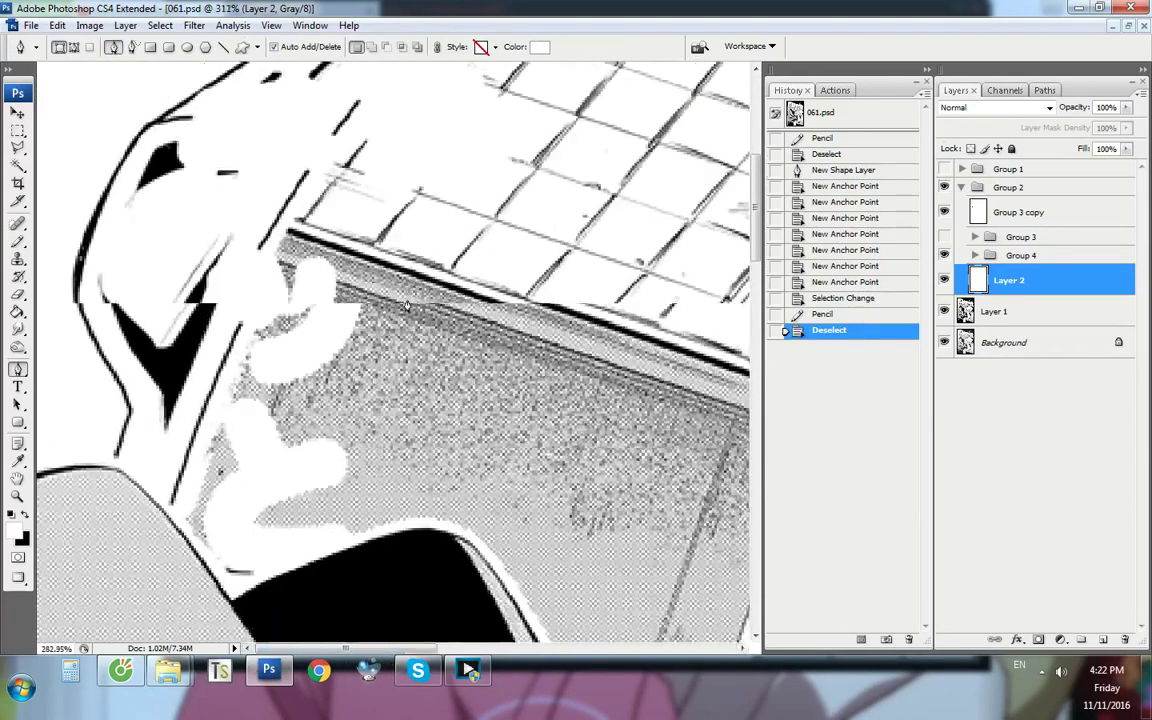
{"action": "key", "text": "ctrl+1"}
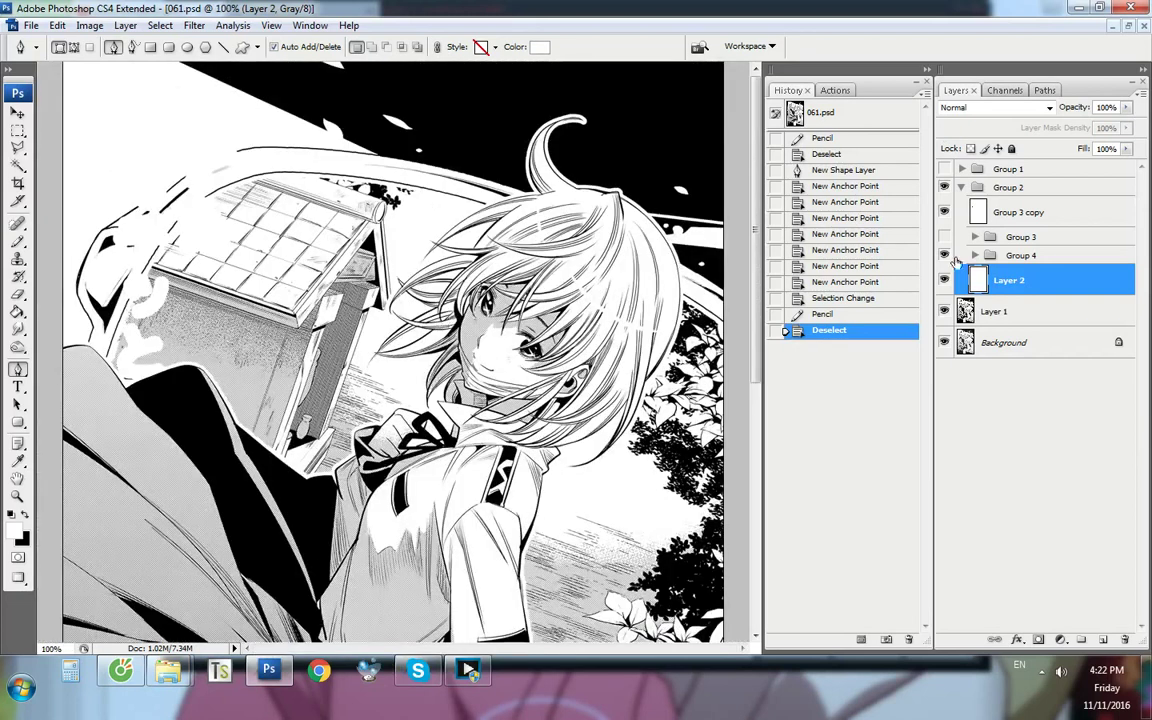
Create a new group above Group 2 with a new layer inside, and fill the layer using the fill white action
{"action": "left_click", "coordinate": [1015, 187]}
{"action": "left_click", "coordinate": [1080, 639]}
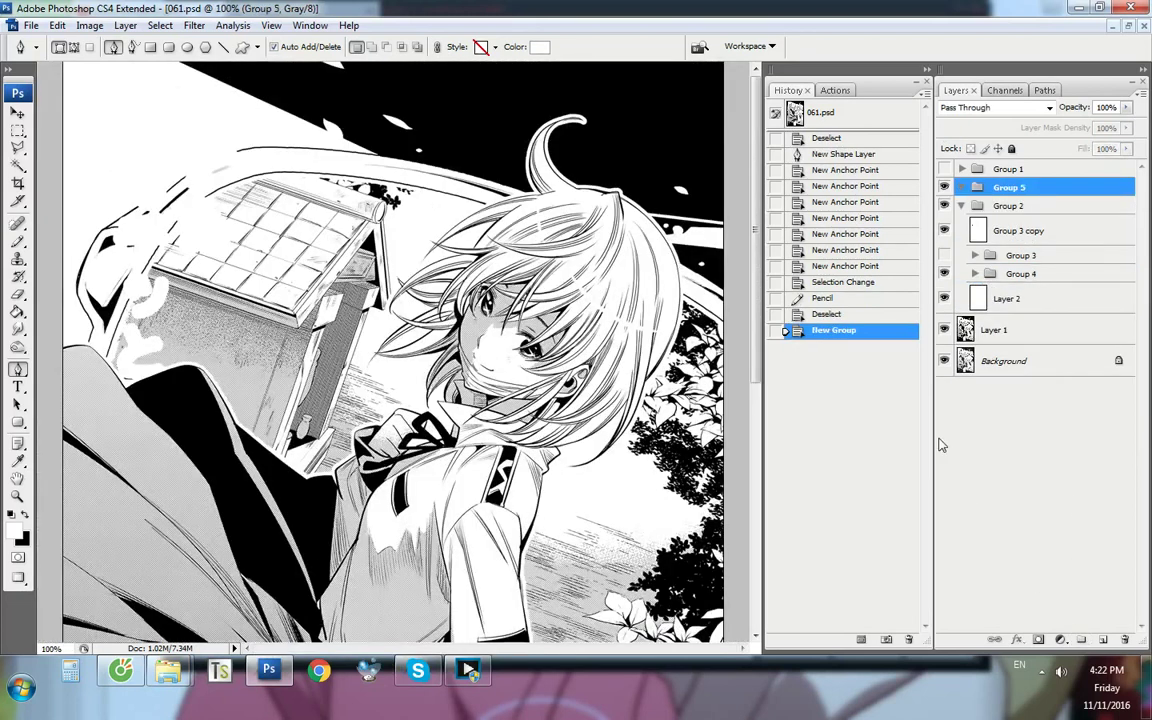
{"action": "key", "text": "ctrl+shift+alt+n"}
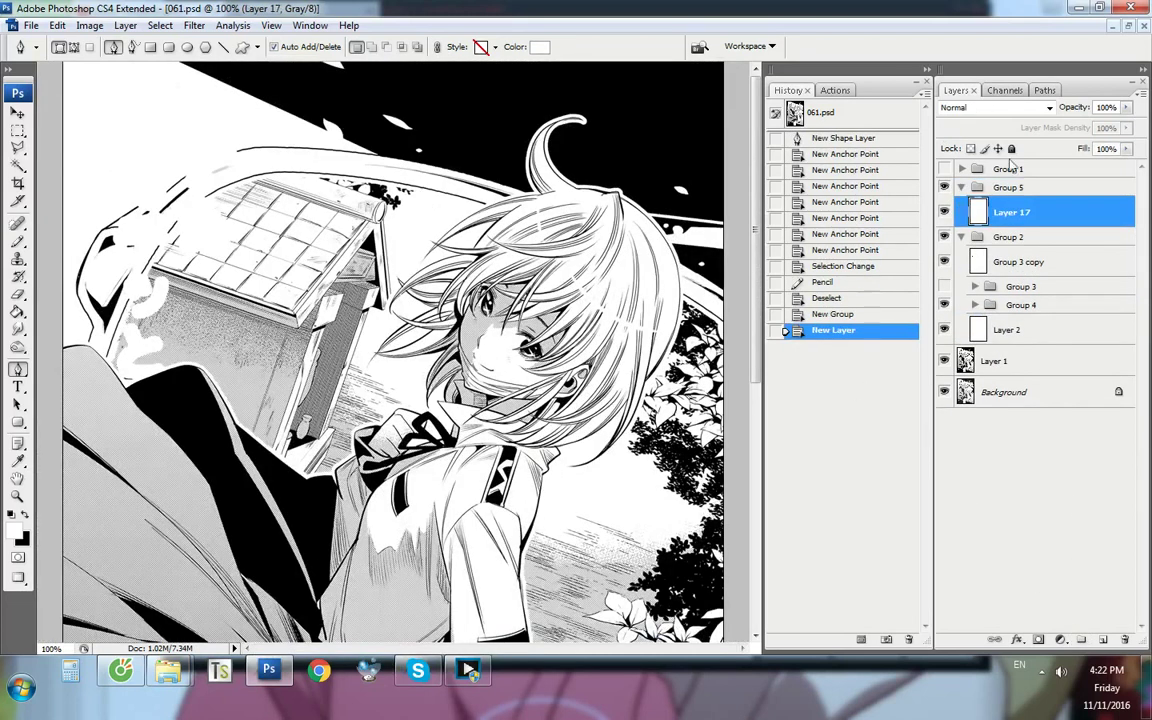
{"action": "left_click", "coordinate": [834, 91]}
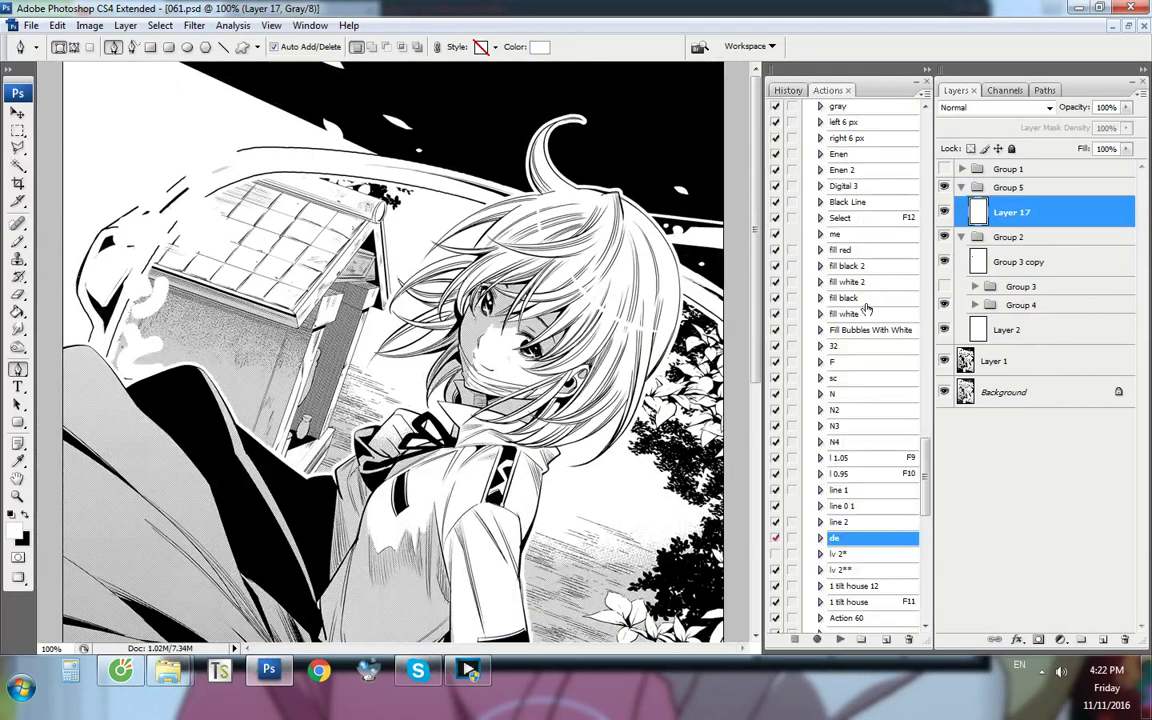
{"action": "left_click", "coordinate": [846, 313]}
Draw a freehand selection on the white layer with the Lasso tool at 0 px feather
{"action": "scroll", "coordinate": [208, 230], "scroll_direction": "up", "scroll_amount": 10}
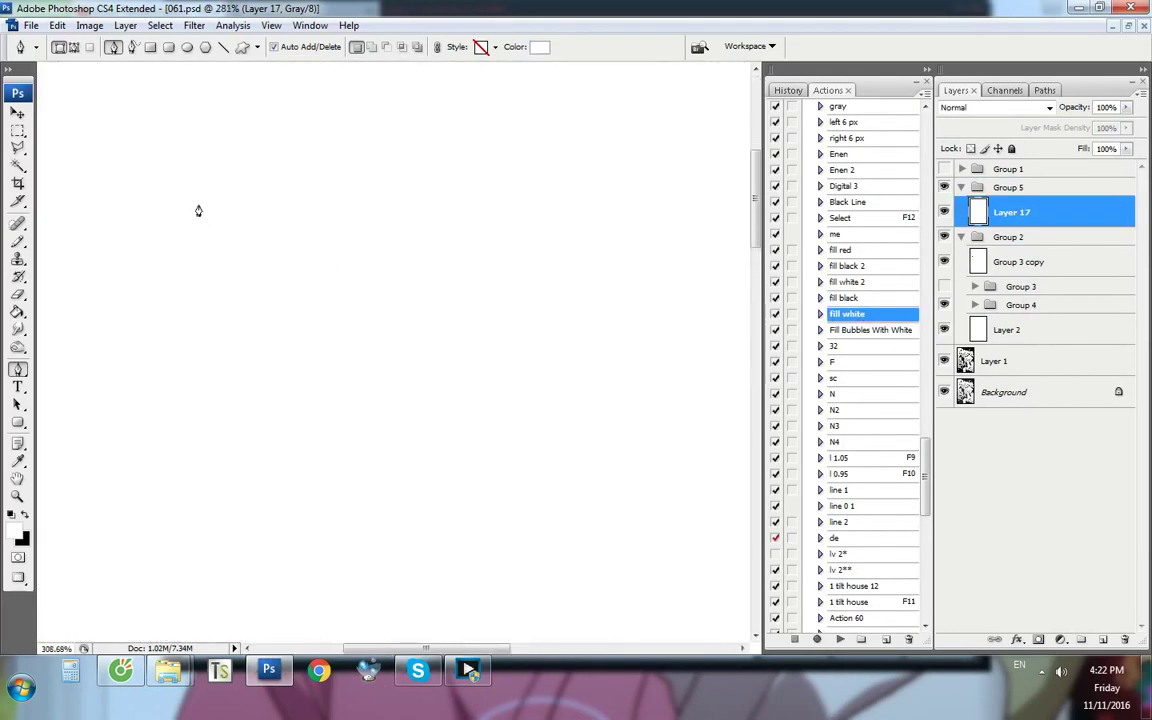
{"action": "key", "text": "l"}
{"action": "right_click", "coordinate": [22, 150]}
{"action": "left_click", "coordinate": [73, 146]}
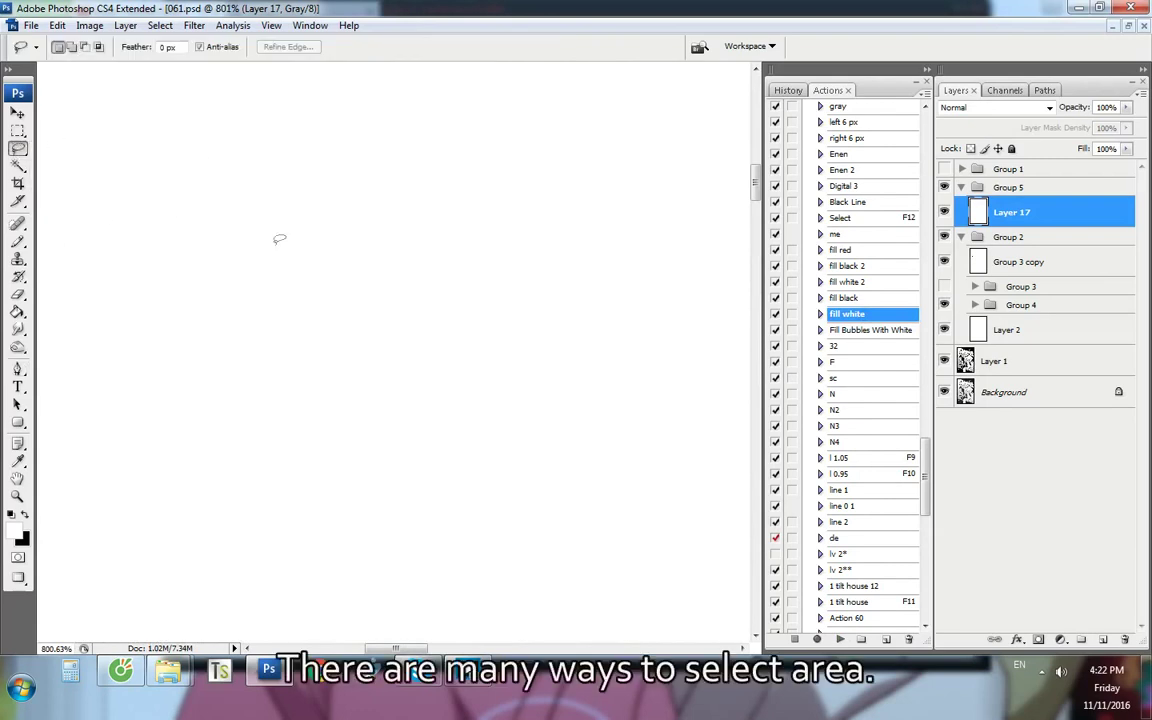
{"action": "left_click_drag", "start_coordinate": [290, 255], "coordinate": [278, 244]}
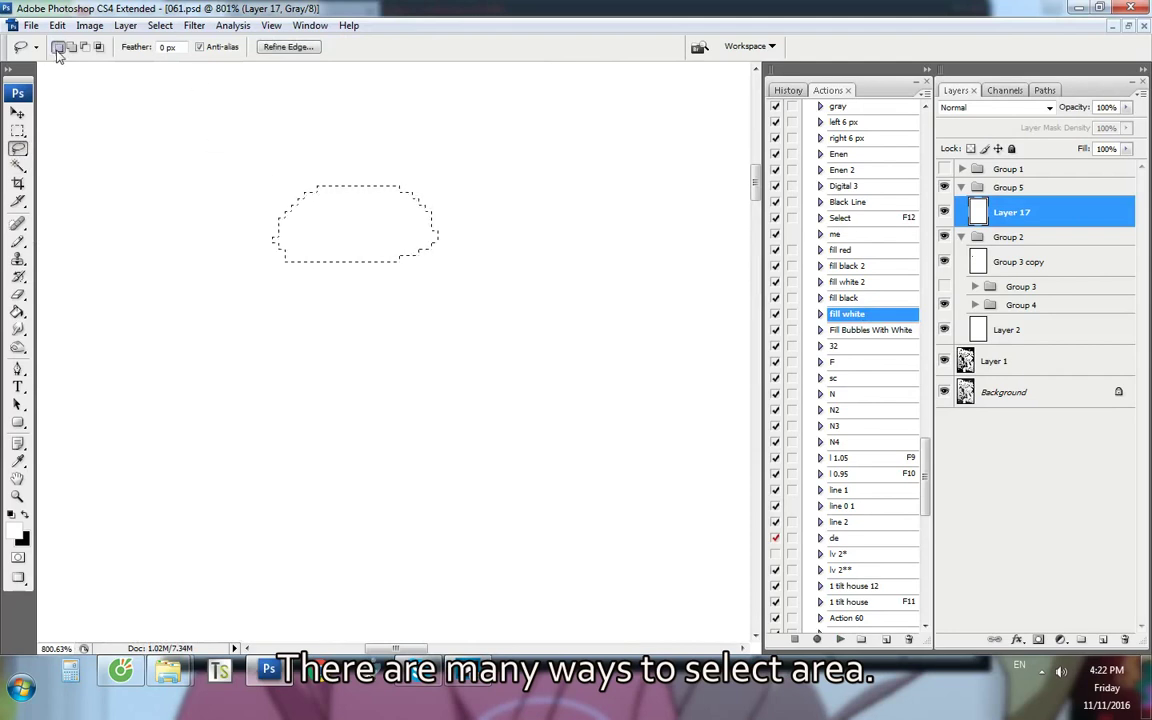
{"action": "left_click", "coordinate": [18, 148]}
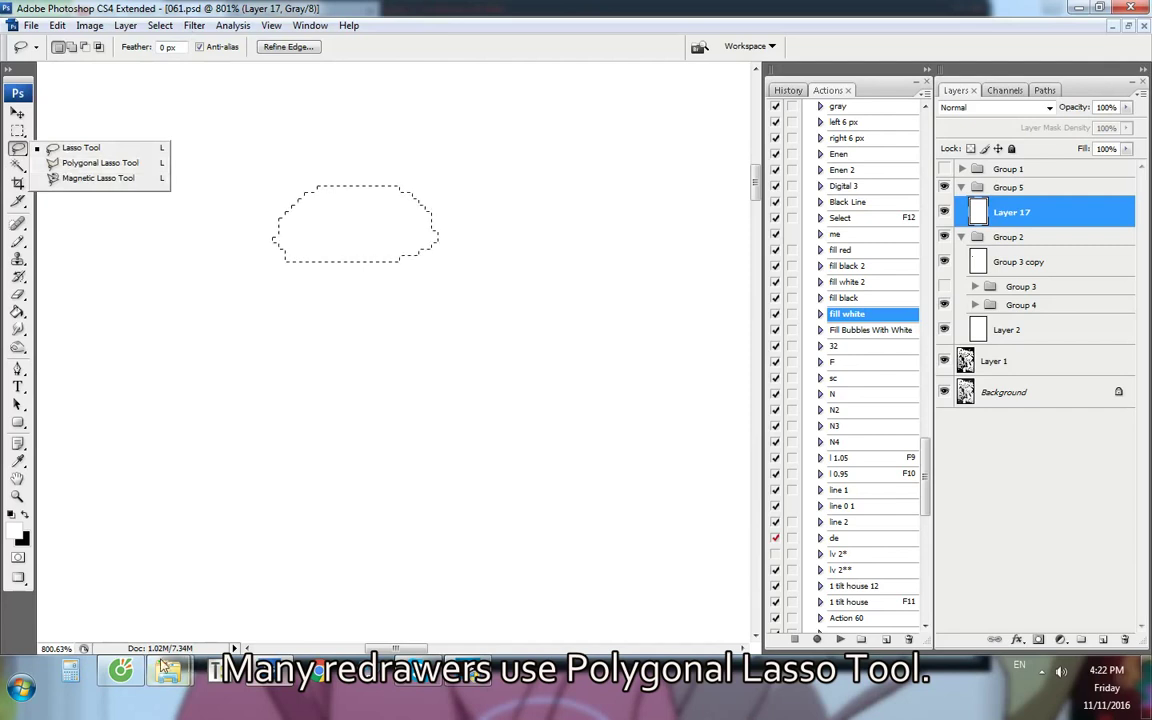
Switch to the browser, play "Heart of Flower" from the liked-videos playlist, and return to Photoshop
{"action": "key", "text": "alt+Tab"}
{"action": "scroll", "coordinate": [954, 393], "scroll_direction": "down", "scroll_amount": 6}
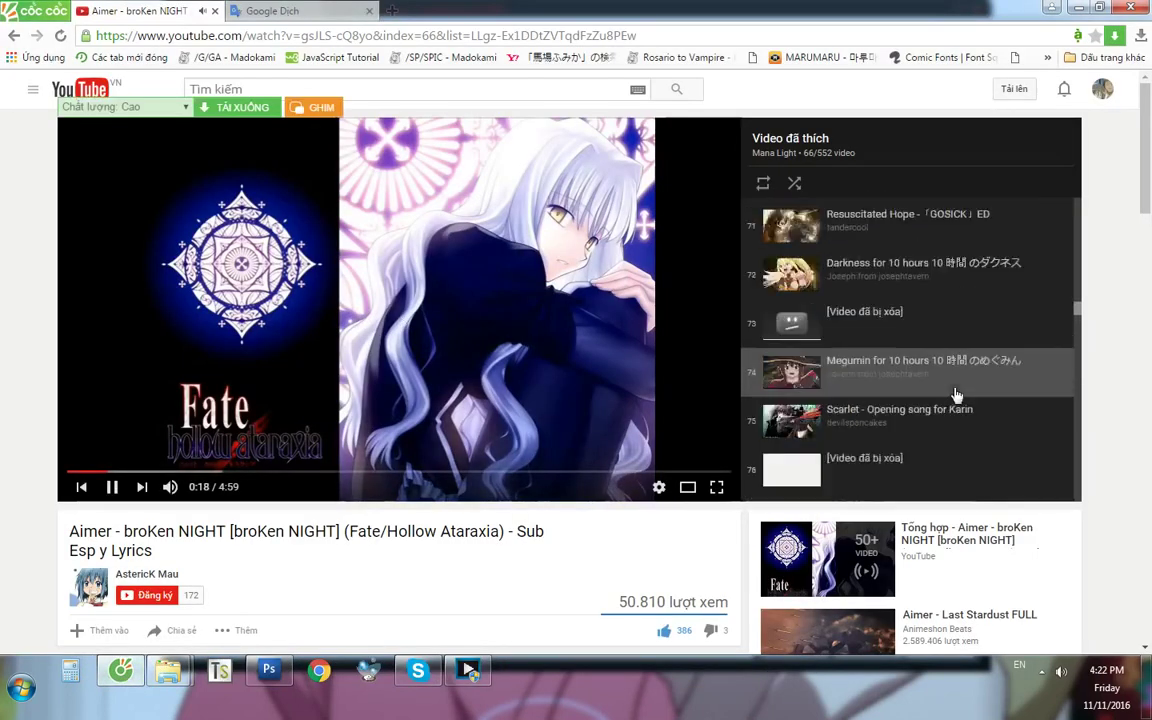
{"action": "scroll", "coordinate": [884, 357], "scroll_direction": "down", "scroll_amount": 2}
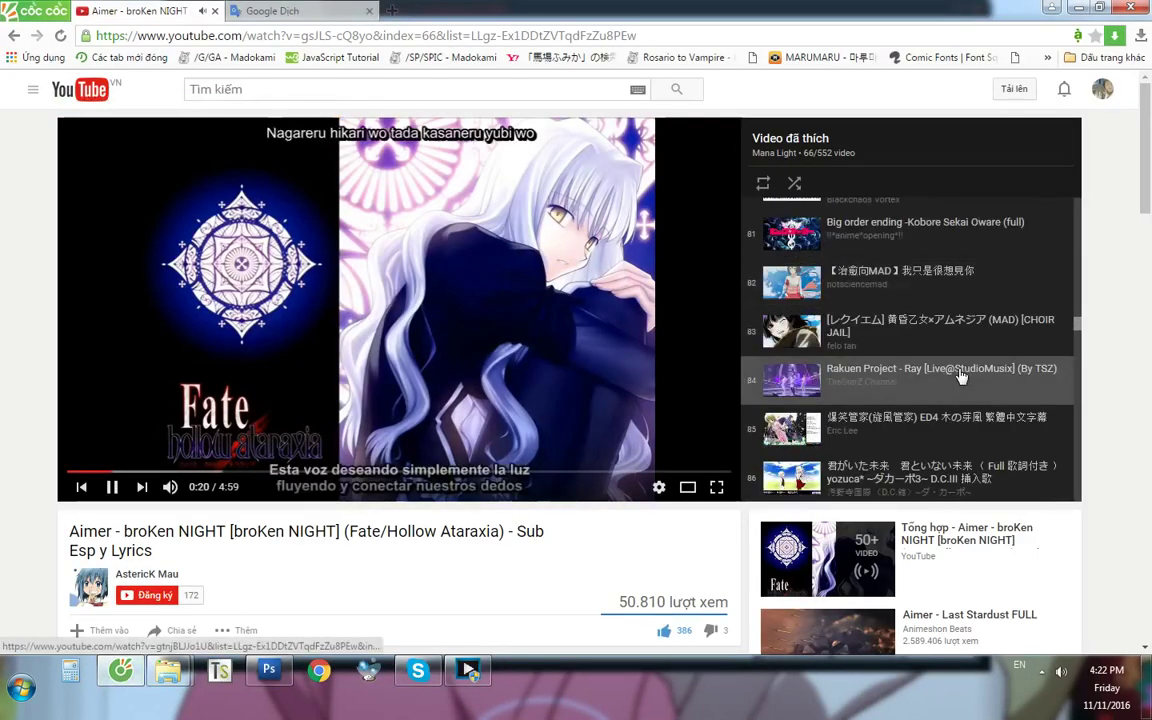
{"action": "key", "text": "space"}
{"action": "scroll", "coordinate": [900, 372], "scroll_direction": "down", "scroll_amount": 3}
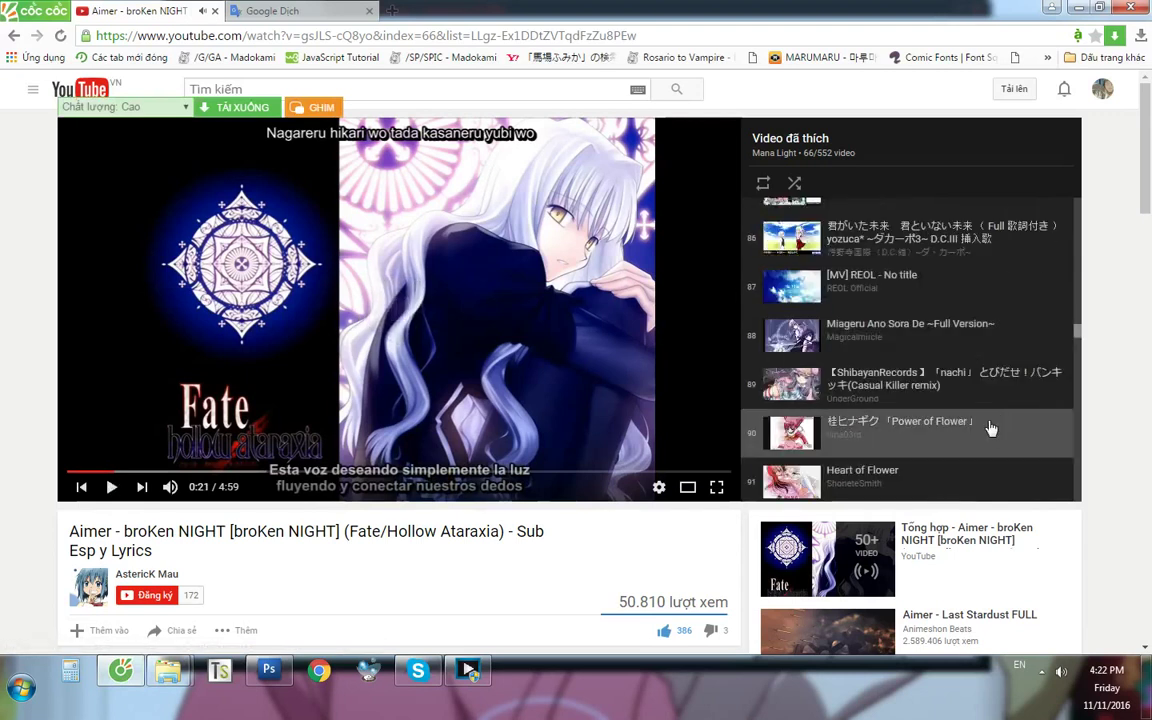
{"action": "scroll", "coordinate": [995, 424], "scroll_direction": "down", "scroll_amount": 2}
{"action": "left_click", "coordinate": [955, 328]}
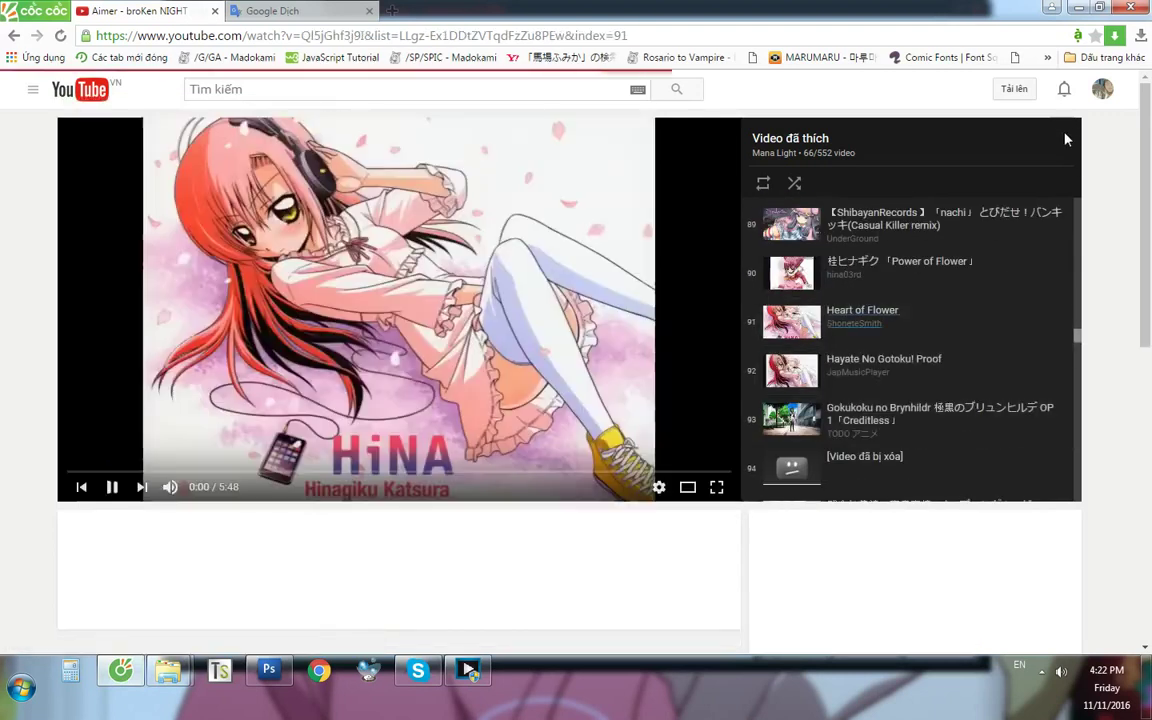
{"action": "left_click", "coordinate": [1078, 8]}
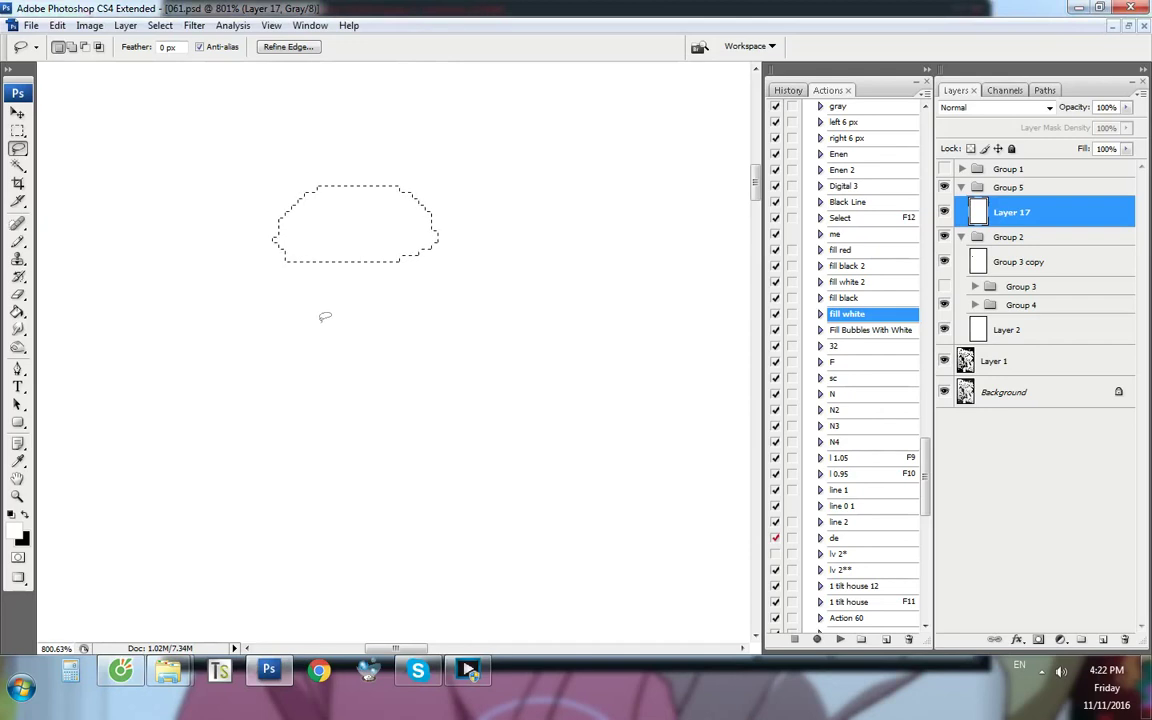
Clear the freehand selection and select a many-sided area on the white layer with the Polygonal Lasso at 1 px feather
{"action": "right_click", "coordinate": [18, 148]}
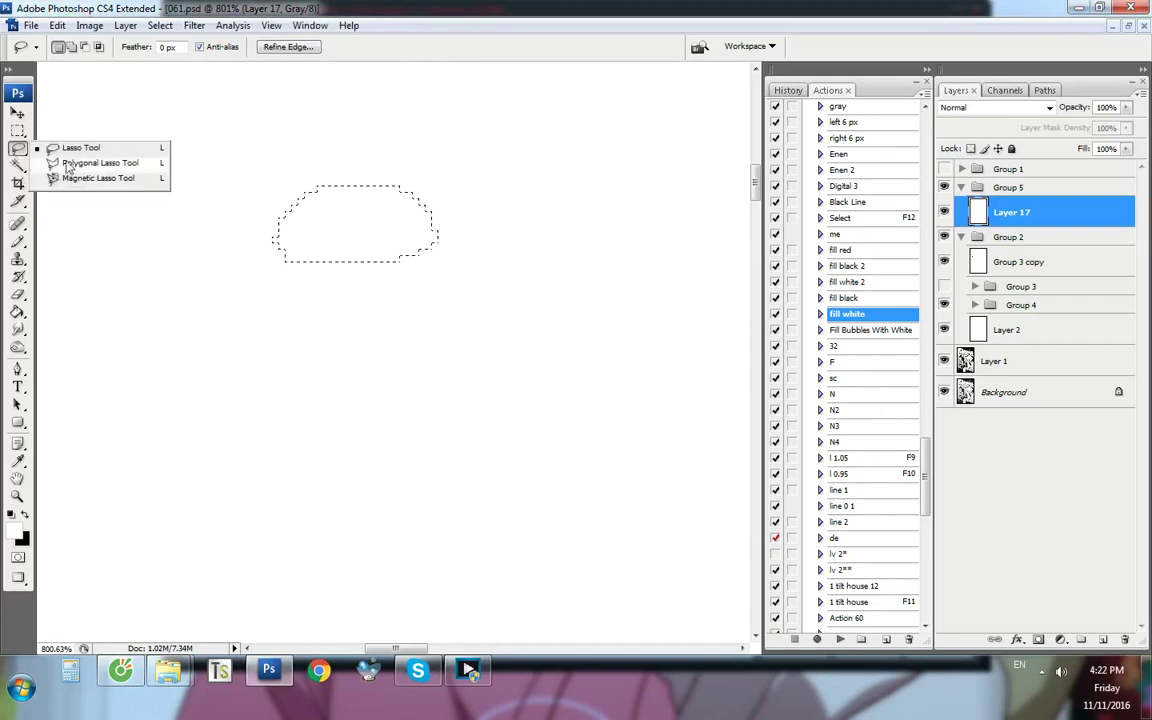
{"action": "left_click", "coordinate": [68, 163]}
{"action": "left_click", "coordinate": [85, 47]}
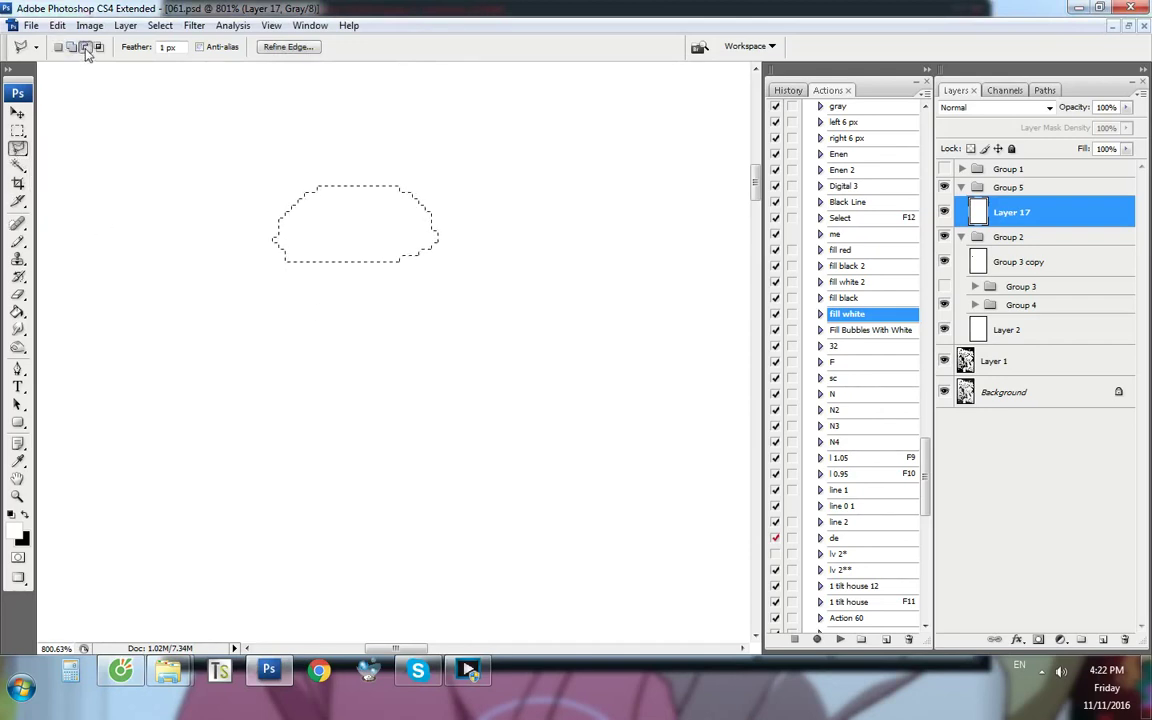
{"action": "left_click", "coordinate": [18, 130]}
{"action": "right_click", "coordinate": [18, 130]}
{"action": "left_click", "coordinate": [82, 124]}
{"action": "key", "text": "ctrl+d"}
{"action": "key", "text": "l"}
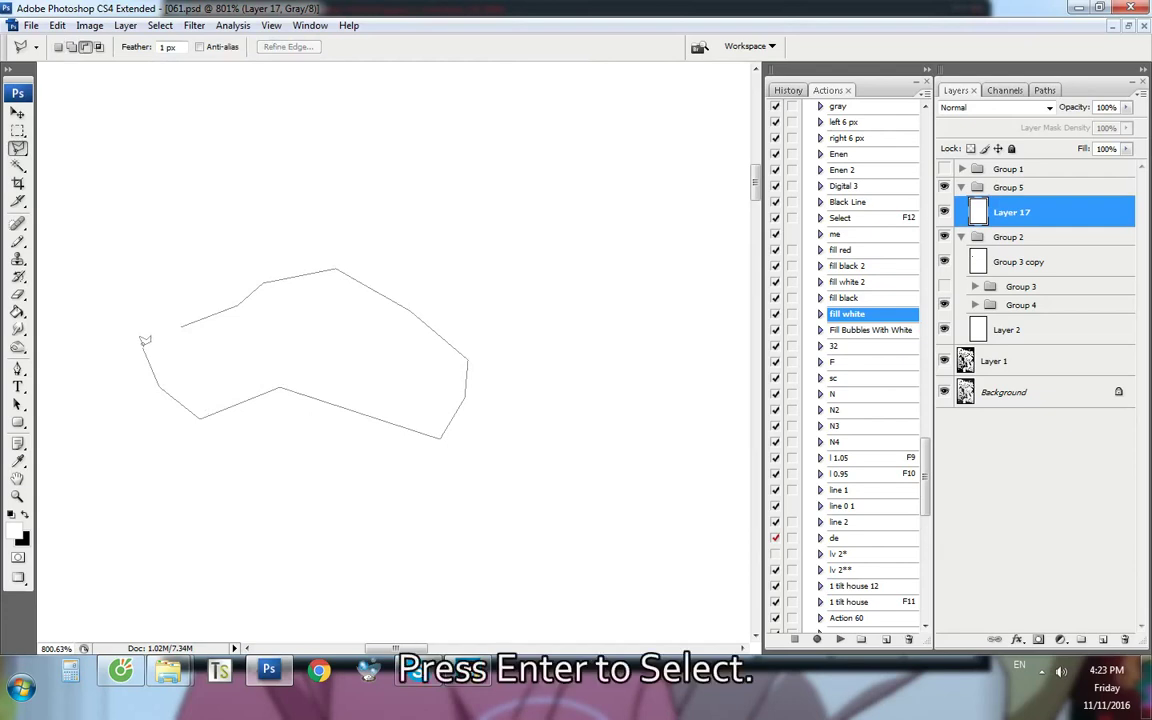
{"action": "key", "text": "Return"}
{"action": "key", "text": "p"}
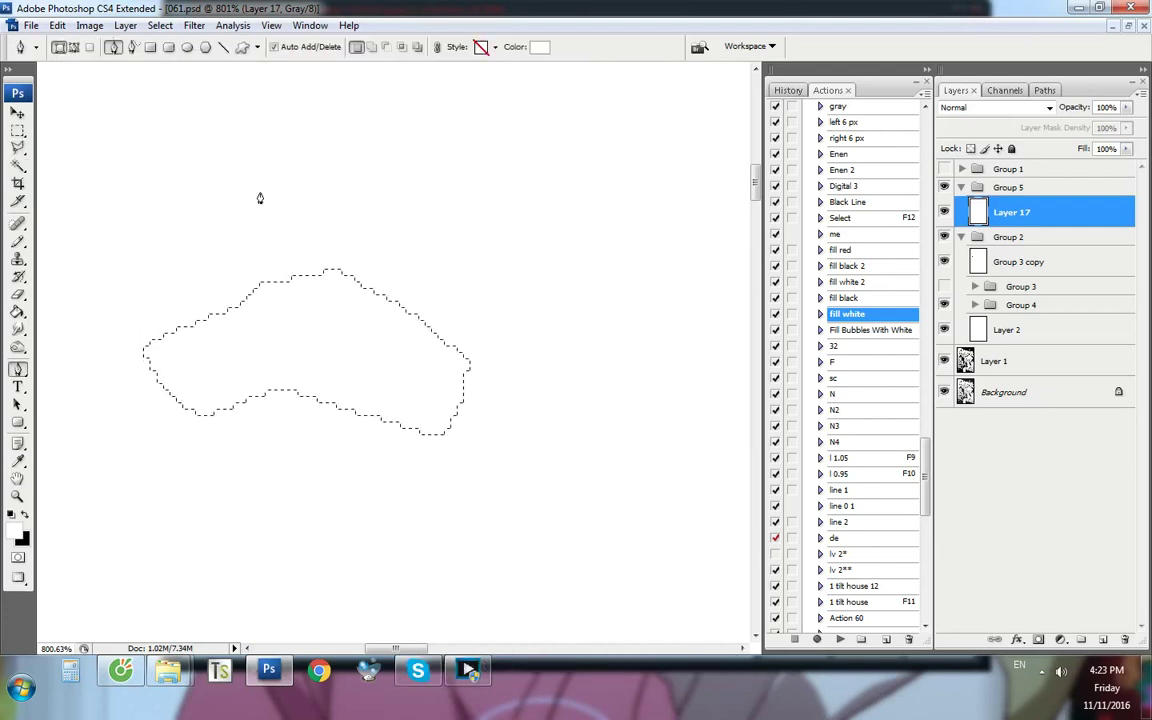
{"action": "left_click", "coordinate": [257, 177]}
{"action": "left_click", "coordinate": [341, 115]}
{"action": "left_click", "coordinate": [391, 128]}
{"action": "left_click", "coordinate": [531, 98]}
{"action": "left_click", "coordinate": [587, 166]}
{"action": "left_click", "coordinate": [566, 209]}
{"action": "left_click", "coordinate": [368, 245]}
{"action": "left_click_drag", "start_coordinate": [283, 241], "coordinate": [270, 248]}
{"action": "key", "text": "Escape"}
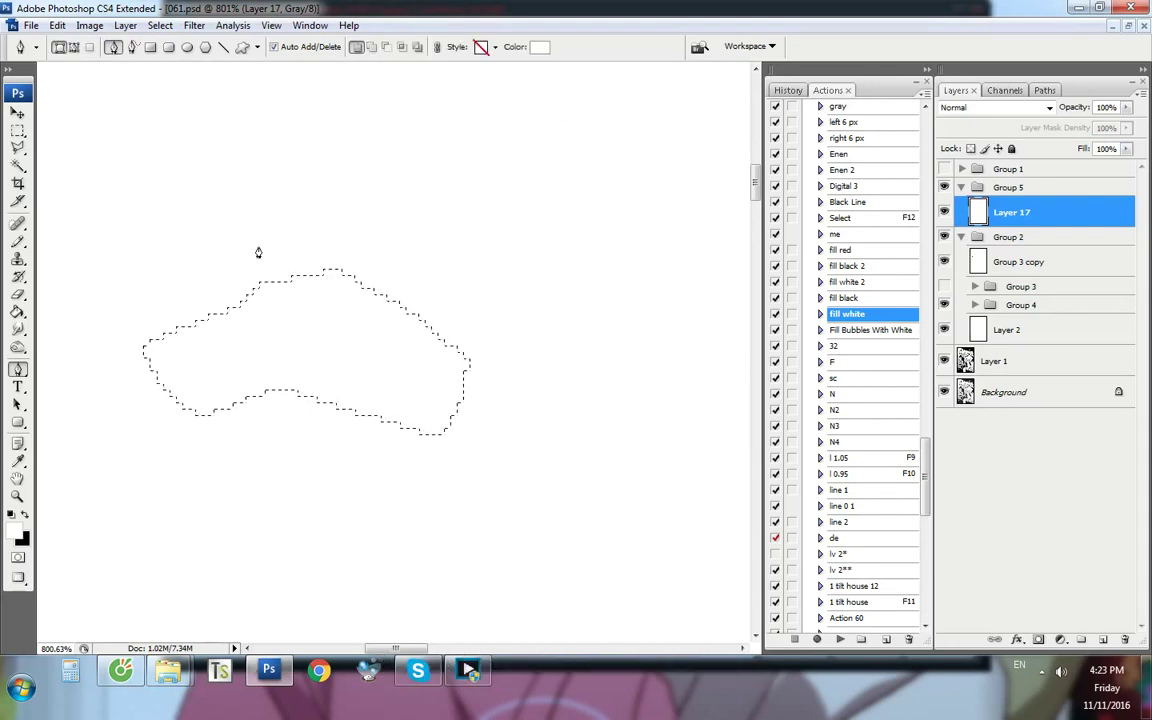
Clear the polygonal selection, outline a curved shape on the white layer with the Pen tool, and convert the path to a selection
{"action": "left_click", "coordinate": [18, 131]}
{"action": "right_click", "coordinate": [19, 134]}
{"action": "left_click", "coordinate": [98, 133]}
{"action": "left_click", "coordinate": [373, 220]}
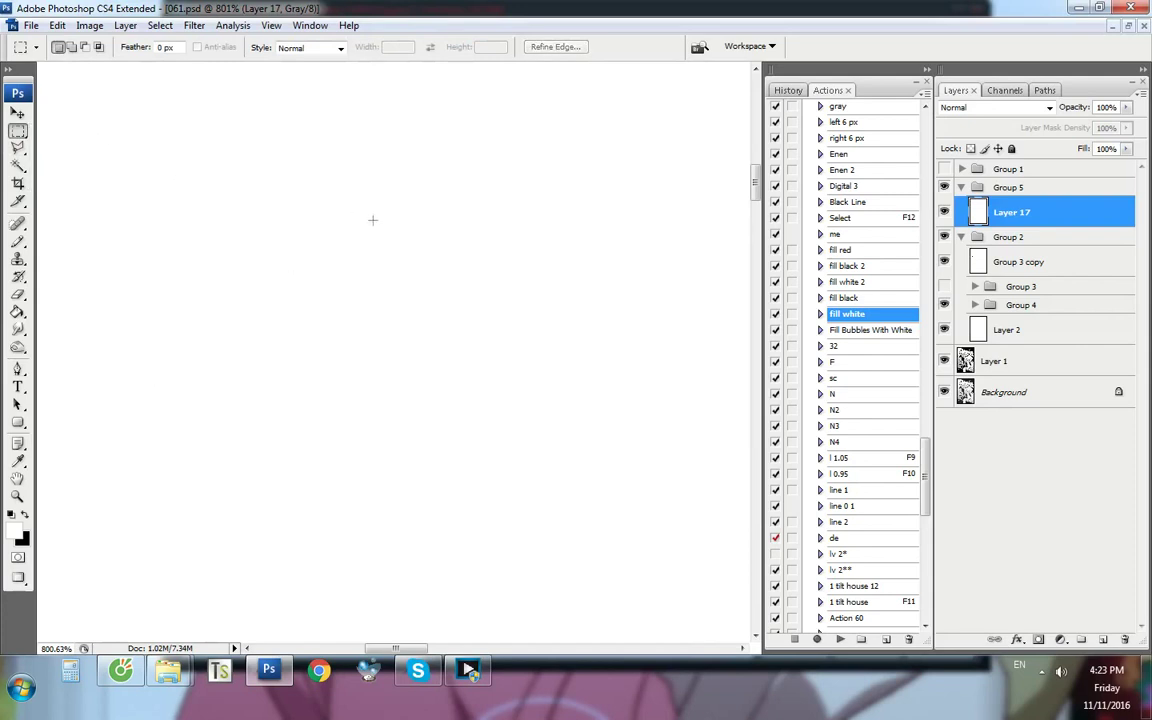
{"action": "key", "text": "p"}
{"action": "left_click", "coordinate": [212, 300]}
{"action": "left_click", "coordinate": [232, 263]}
{"action": "left_click", "coordinate": [331, 196]}
{"action": "left_click", "coordinate": [482, 216]}
{"action": "left_click", "coordinate": [534, 268]}
{"action": "left_click", "coordinate": [406, 335]}
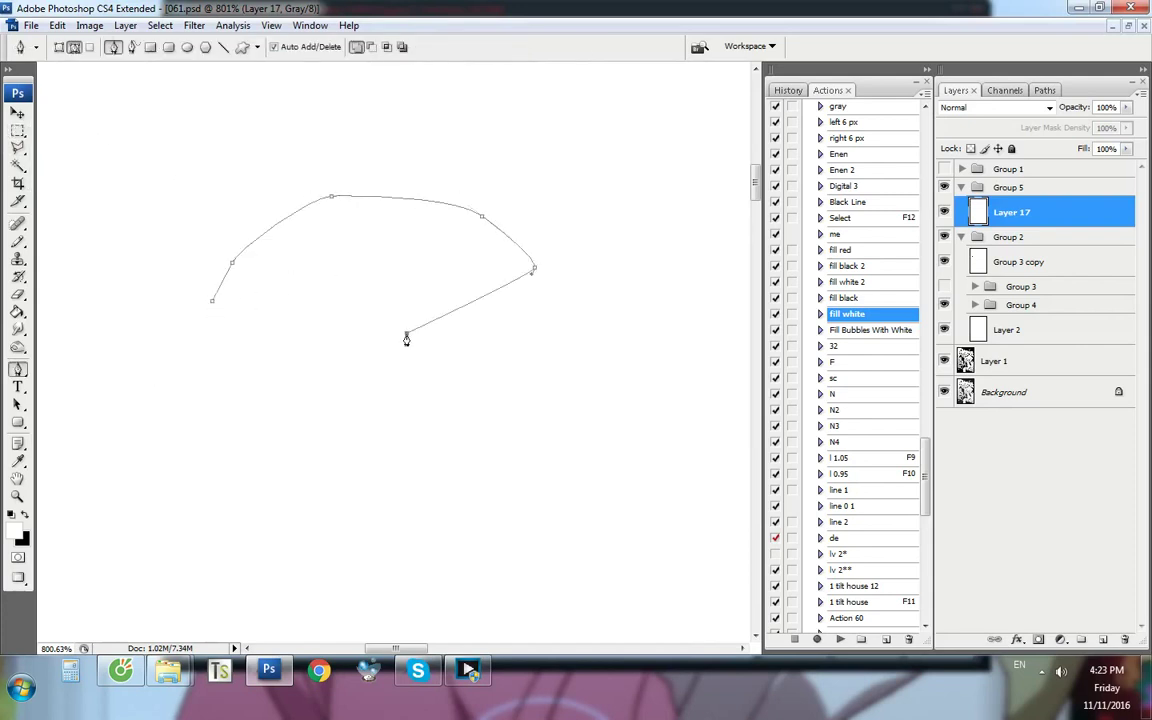
{"action": "key", "text": "ctrl+Return"}
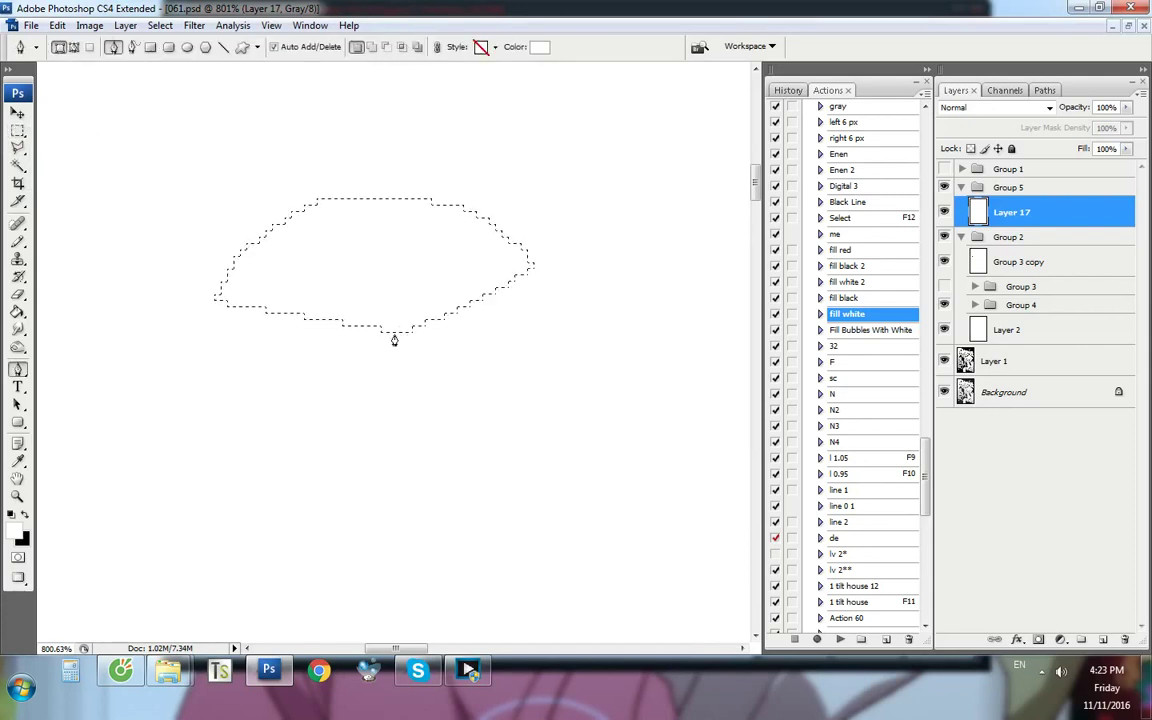
Replace the pen-made selection with a new polygonal one below it, using the Polygonal Lasso in new-selection mode
{"action": "key", "text": "l"}
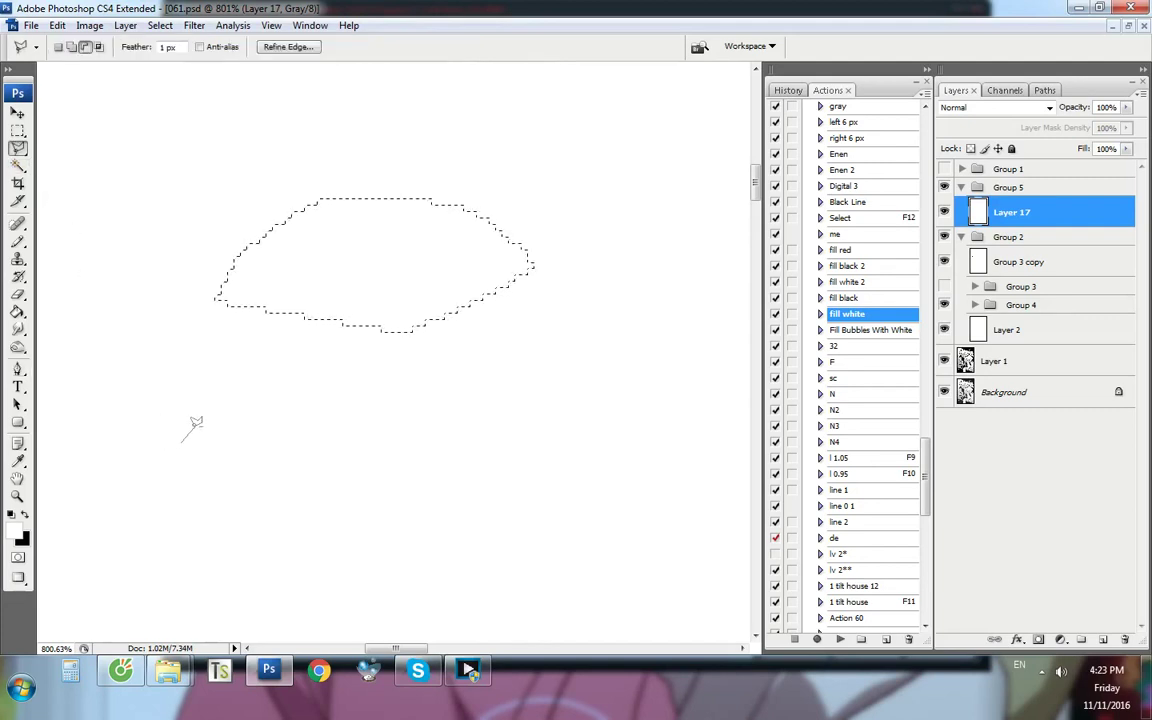
{"action": "left_click", "coordinate": [295, 384]}
{"action": "key", "text": "Escape"}
{"action": "left_click", "coordinate": [210, 443]}
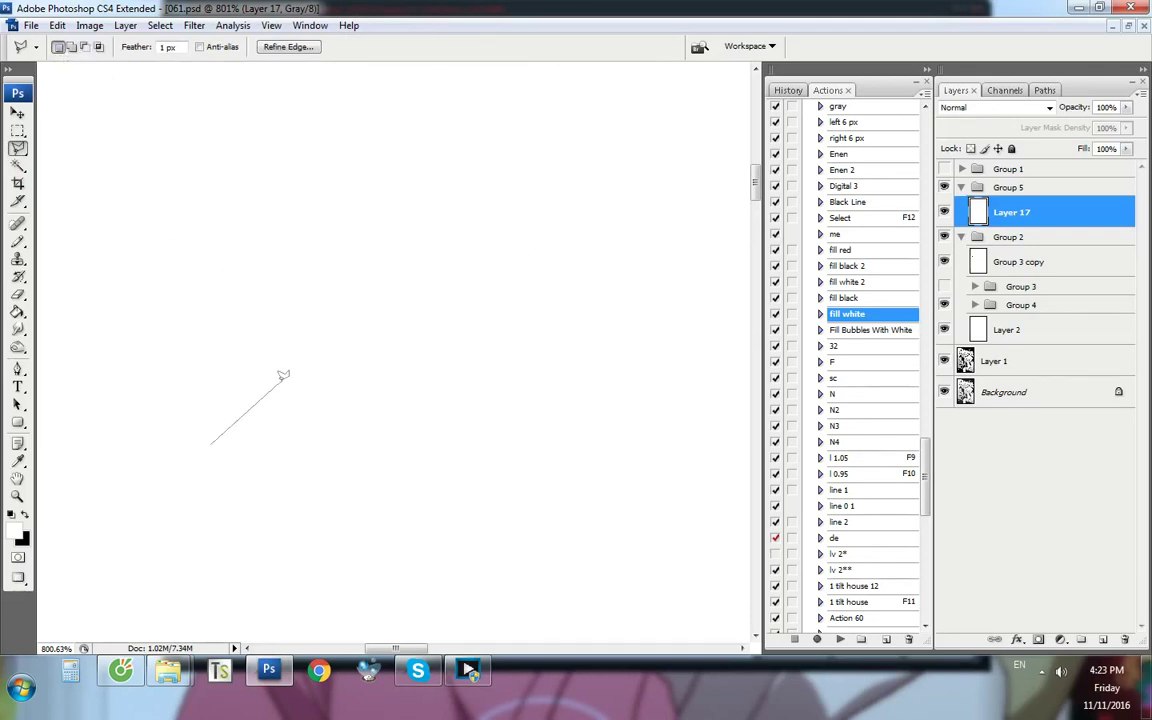
{"action": "left_click", "coordinate": [360, 505]}
{"action": "left_click", "coordinate": [225, 458]}
Outline another curved shape above the polygon with the Pen tool, convert it to a selection, and deselect
{"action": "key", "text": "p"}
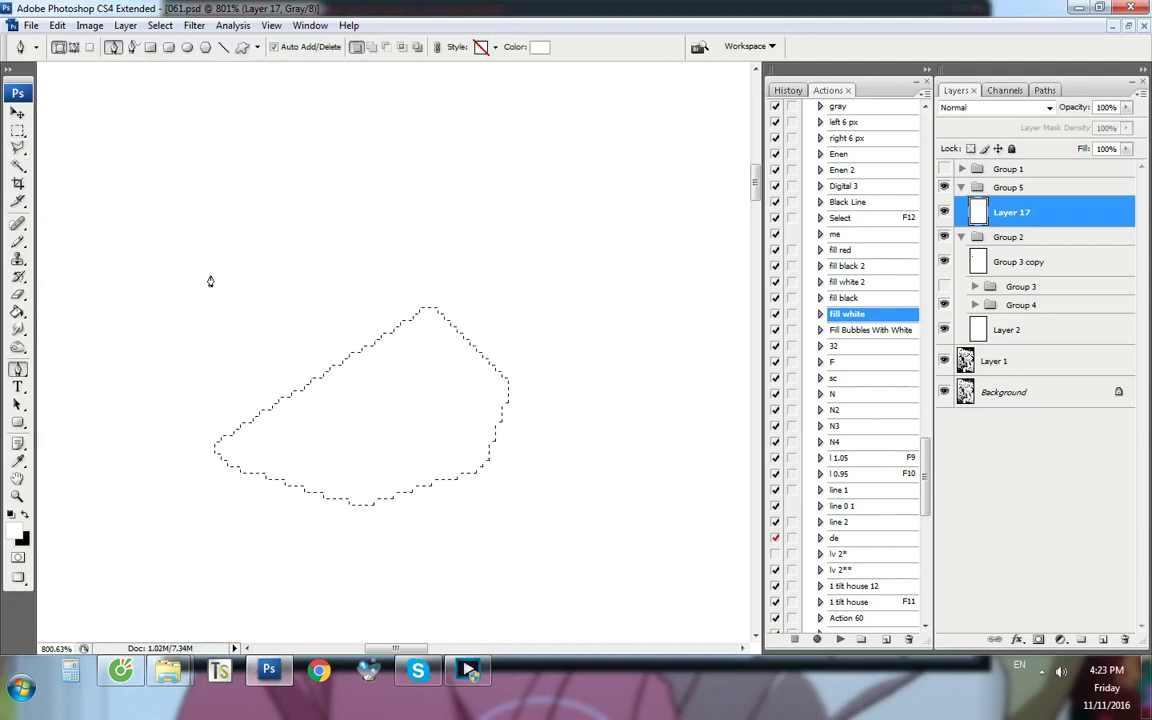
{"action": "left_click", "coordinate": [211, 273]}
{"action": "left_click", "coordinate": [242, 205]}
{"action": "left_click", "coordinate": [272, 163]}
{"action": "left_click", "coordinate": [357, 175]}
{"action": "left_click", "coordinate": [470, 218]}
{"action": "left_click", "coordinate": [397, 270]}
{"action": "left_click", "coordinate": [282, 304]}
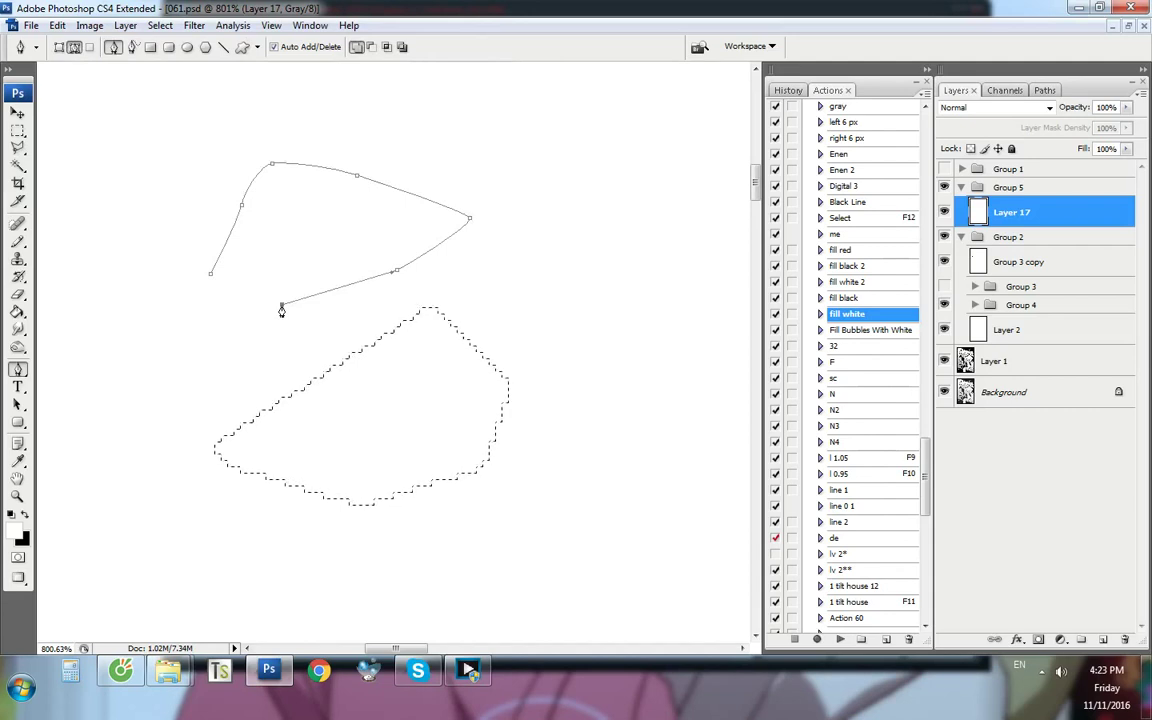
{"action": "key", "text": "ctrl+Return"}
{"action": "key", "text": "m"}
{"action": "left_click", "coordinate": [158, 269]}
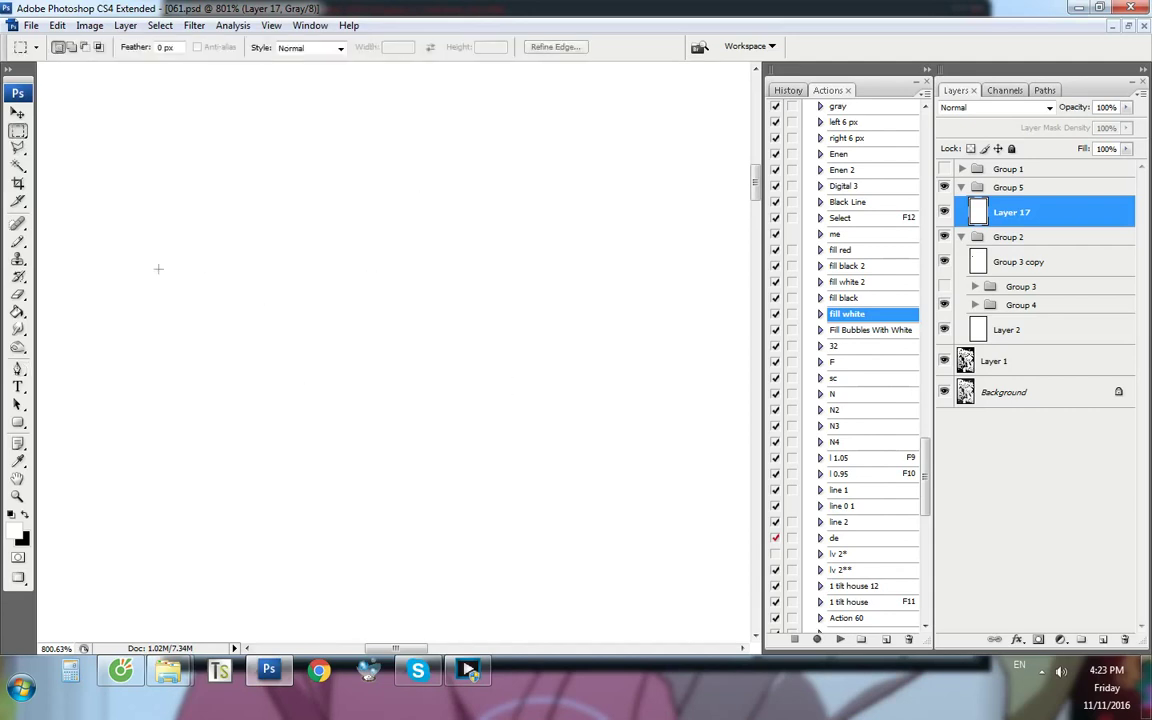
Draw a closed five-cornered selection on the white layer with the Polygonal Lasso
{"action": "left_click_drag", "start_coordinate": [17, 140], "coordinate": [110, 173]}
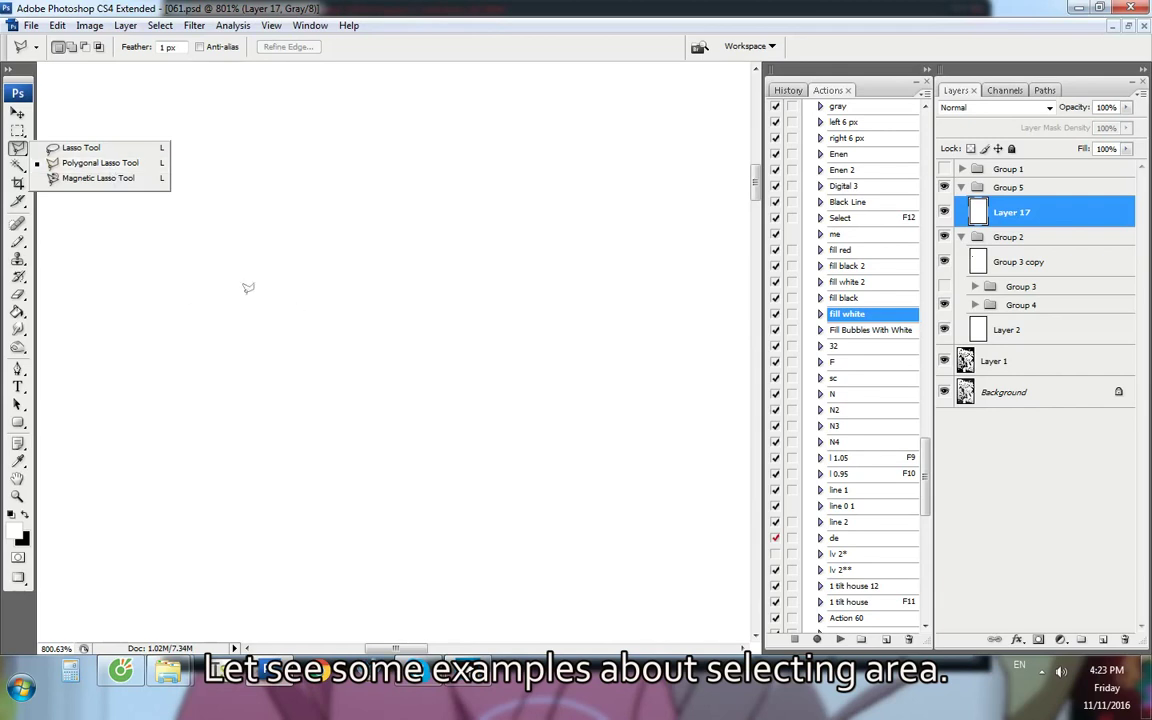
{"action": "left_click", "coordinate": [1091, 228]}
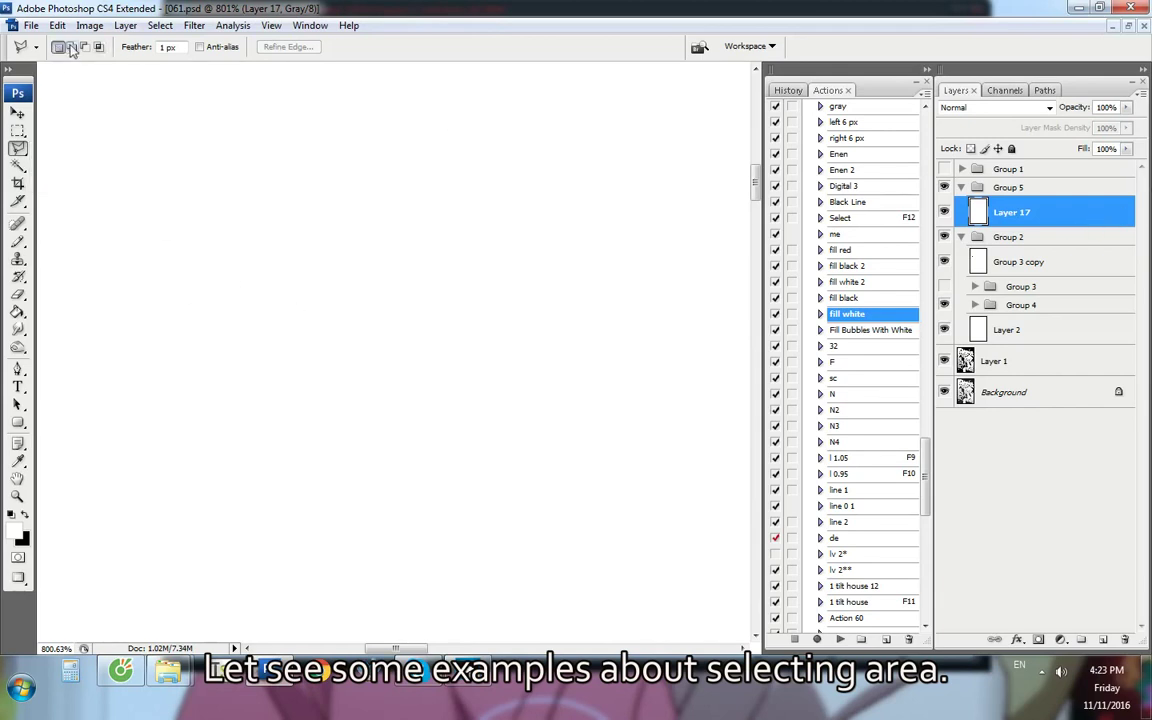
{"action": "left_click", "coordinate": [175, 280]}
{"action": "left_click", "coordinate": [329, 230]}
{"action": "left_click", "coordinate": [320, 322]}
{"action": "left_click", "coordinate": [235, 358]}
{"action": "left_click", "coordinate": [178, 327]}
{"action": "left_click", "coordinate": [175, 280]}
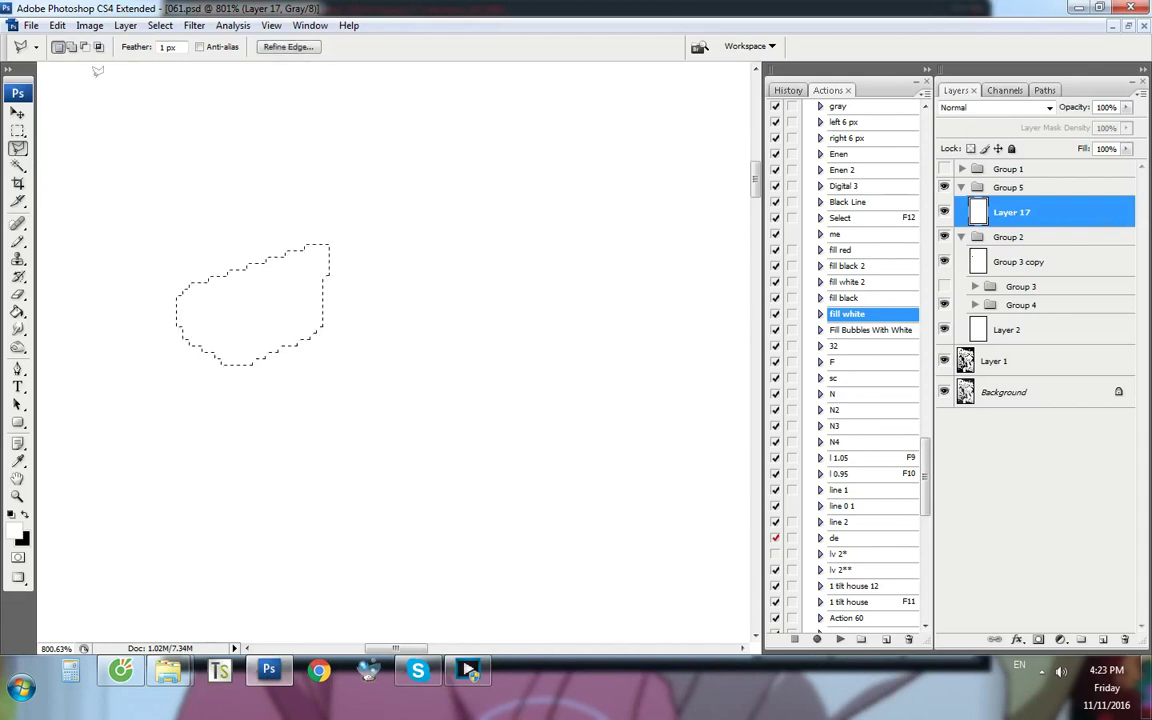
Extend the selection toward the upper right with a second polygon in add-to-selection mode
{"action": "left_click", "coordinate": [70, 47]}
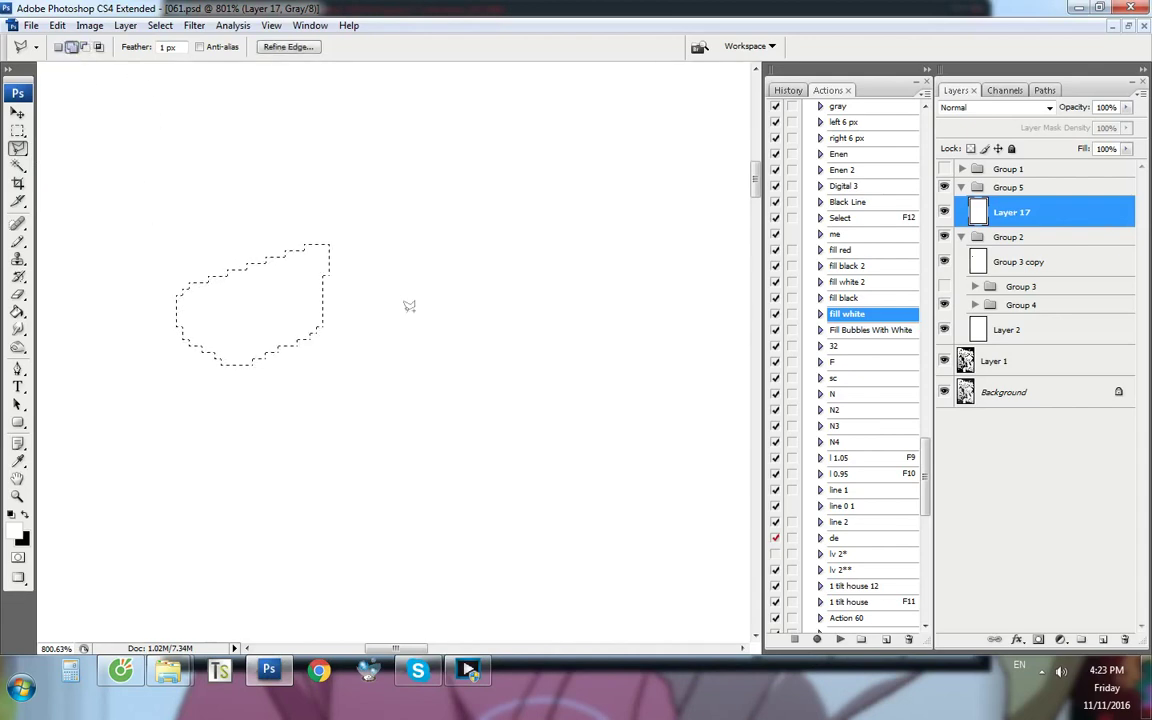
{"action": "left_click", "coordinate": [303, 247]}
{"action": "left_click", "coordinate": [343, 174]}
{"action": "left_click", "coordinate": [440, 200]}
{"action": "left_click", "coordinate": [447, 267]}
{"action": "double_click", "coordinate": [436, 317]}
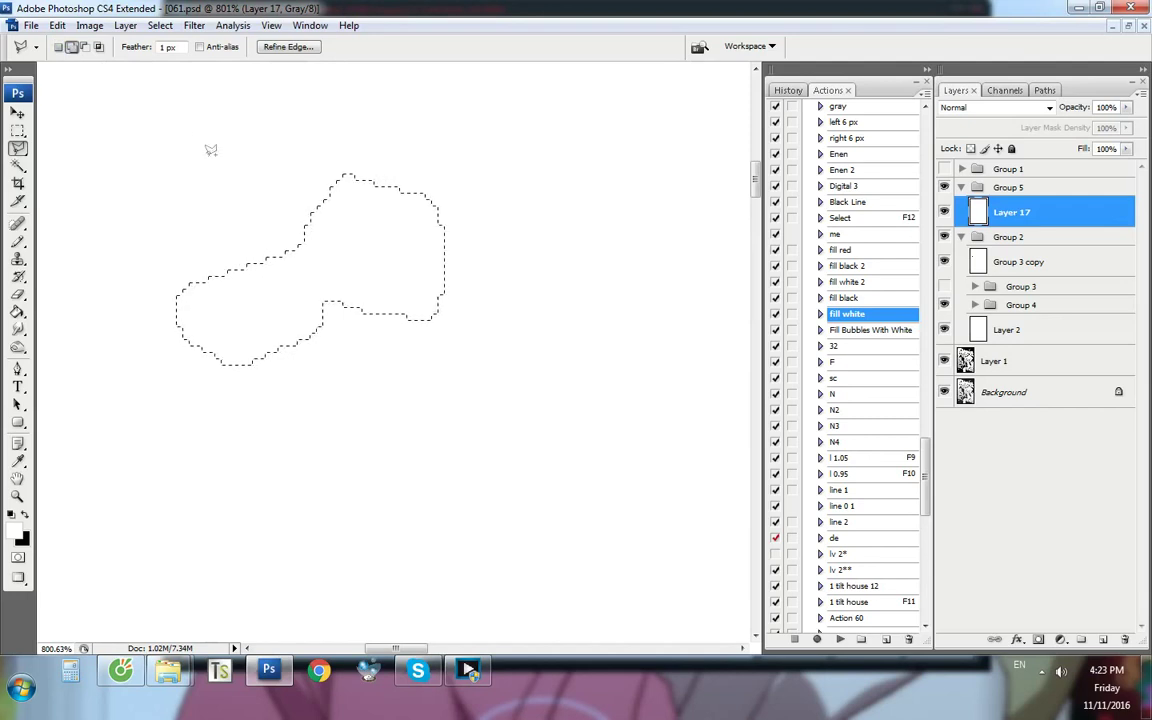
Subtract a polygon from the selection's lower-left edge and intersect the remaining area with another polygon
{"action": "left_click", "coordinate": [85, 48]}
{"action": "double_click", "coordinate": [227, 428]}
{"action": "left_click", "coordinate": [98, 47]}
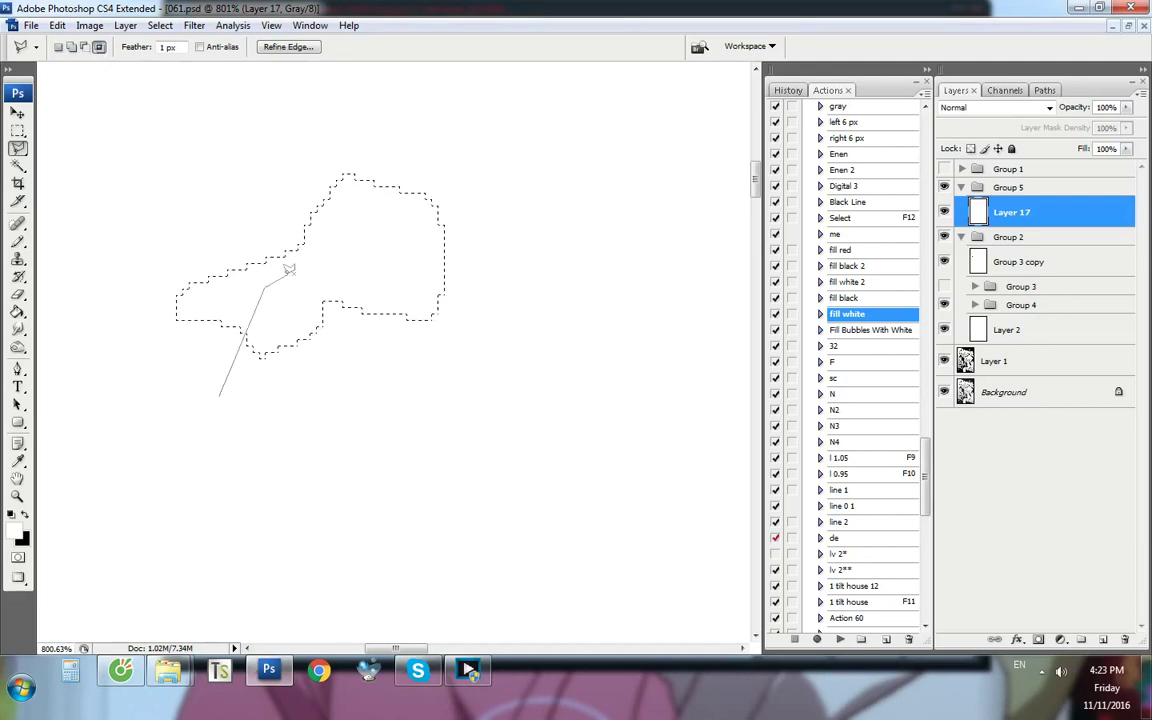
{"action": "double_click", "coordinate": [305, 417]}
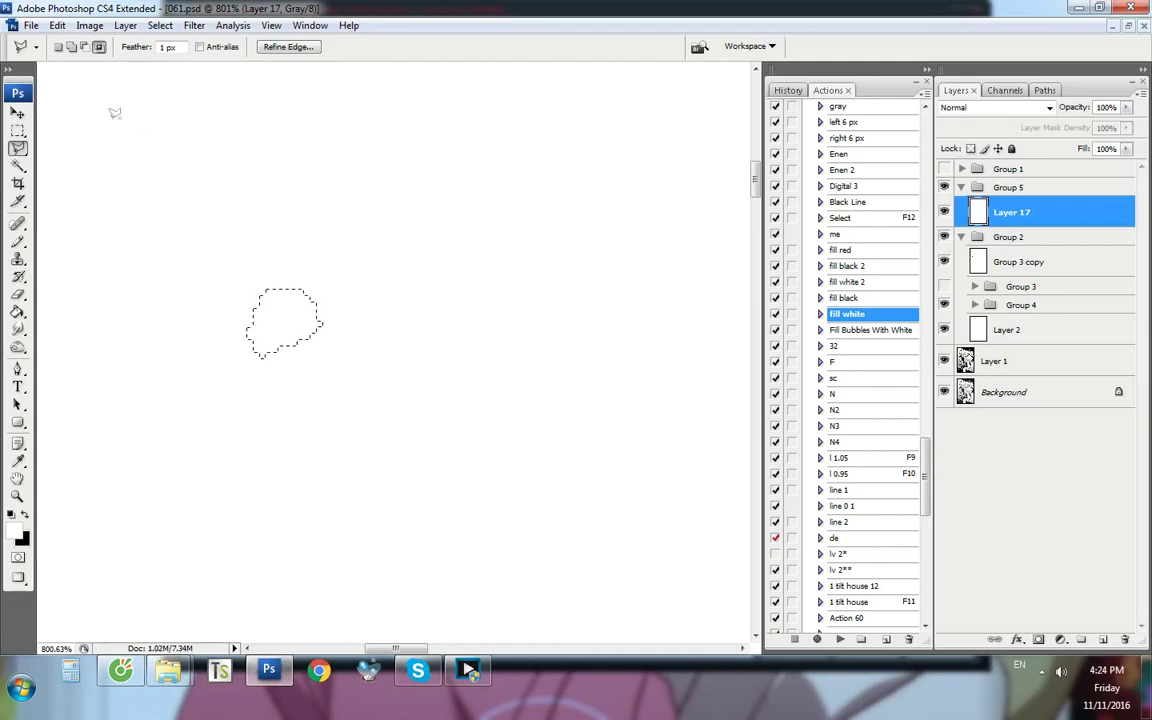
Clear the intersected selection, checking the recorded states in the history, and return to 100% view
{"action": "left_click", "coordinate": [17, 130]}
{"action": "left_click", "coordinate": [788, 90]}
{"action": "left_click", "coordinate": [846, 318]}
{"action": "left_click", "coordinate": [848, 332]}
{"action": "left_click", "coordinate": [388, 337]}
{"action": "scroll", "coordinate": [366, 237], "scroll_direction": "down", "scroll_amount": 3}
{"action": "scroll", "coordinate": [366, 237], "scroll_direction": "down", "scroll_amount": 4}
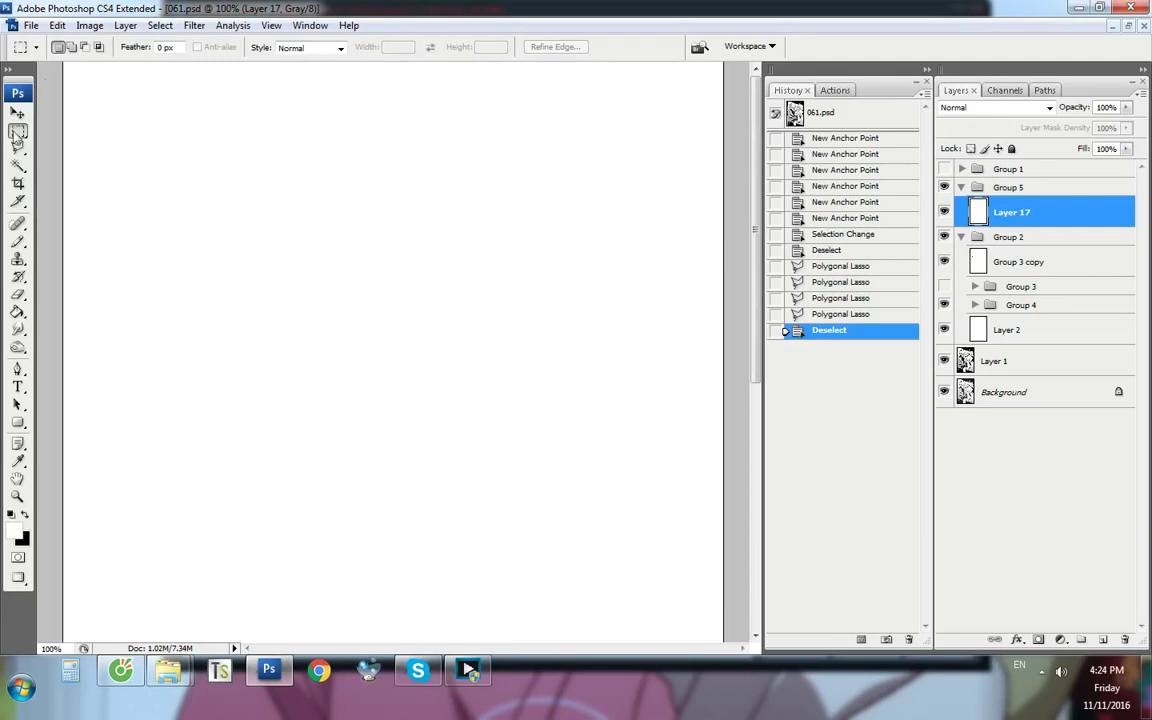
Draw two successive elliptical selections on the white layer with the Elliptical Marquee, and deselect
{"action": "left_click_drag", "start_coordinate": [12, 133], "coordinate": [90, 135]}
{"action": "left_click", "coordinate": [103, 147]}
{"action": "left_click_drag", "start_coordinate": [213, 212], "coordinate": [381, 274]}
{"action": "left_click_drag", "start_coordinate": [338, 401], "coordinate": [368, 393]}
{"action": "left_click", "coordinate": [376, 283]}
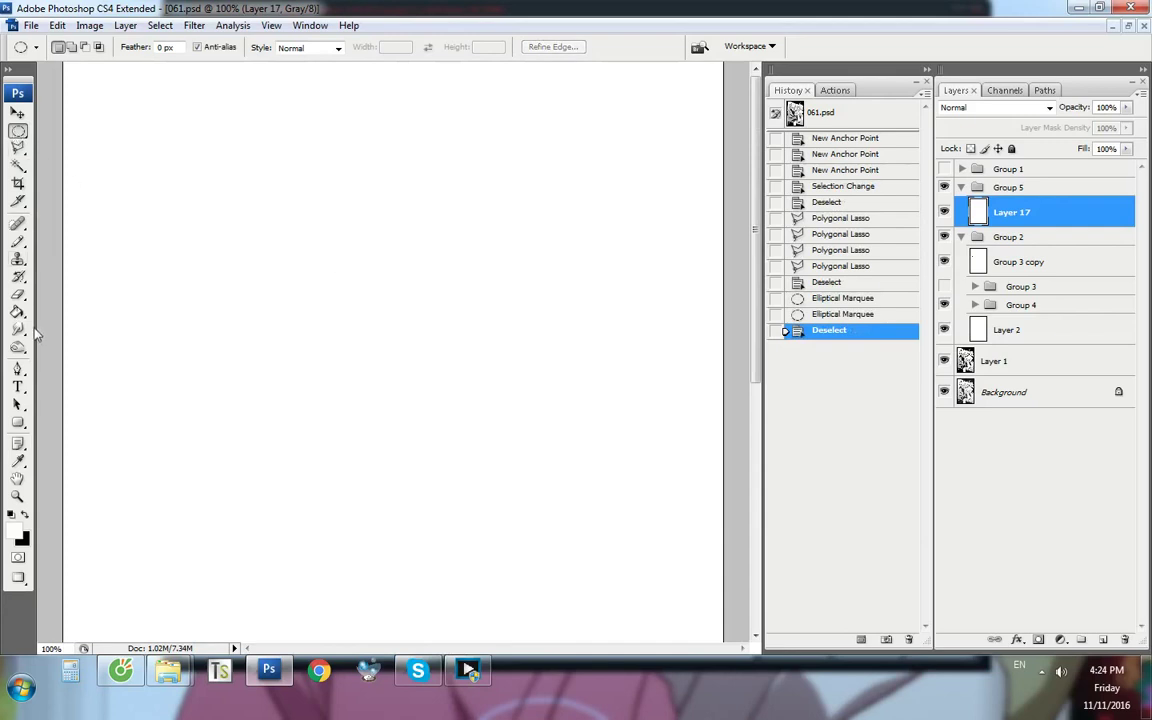
Paint a white Pencil stroke on Layer 17, swap the colours, and stamp one solid black circle
{"action": "key", "text": "b"}
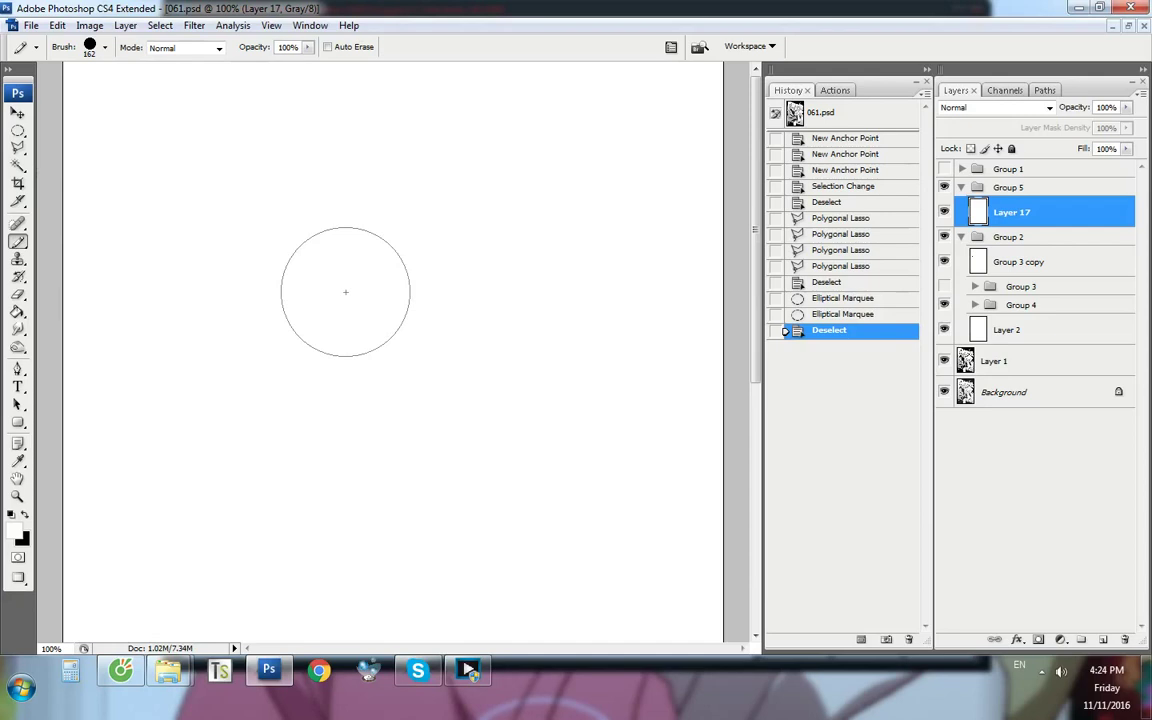
{"action": "left_click_drag", "start_coordinate": [345, 291], "coordinate": [458, 296]}
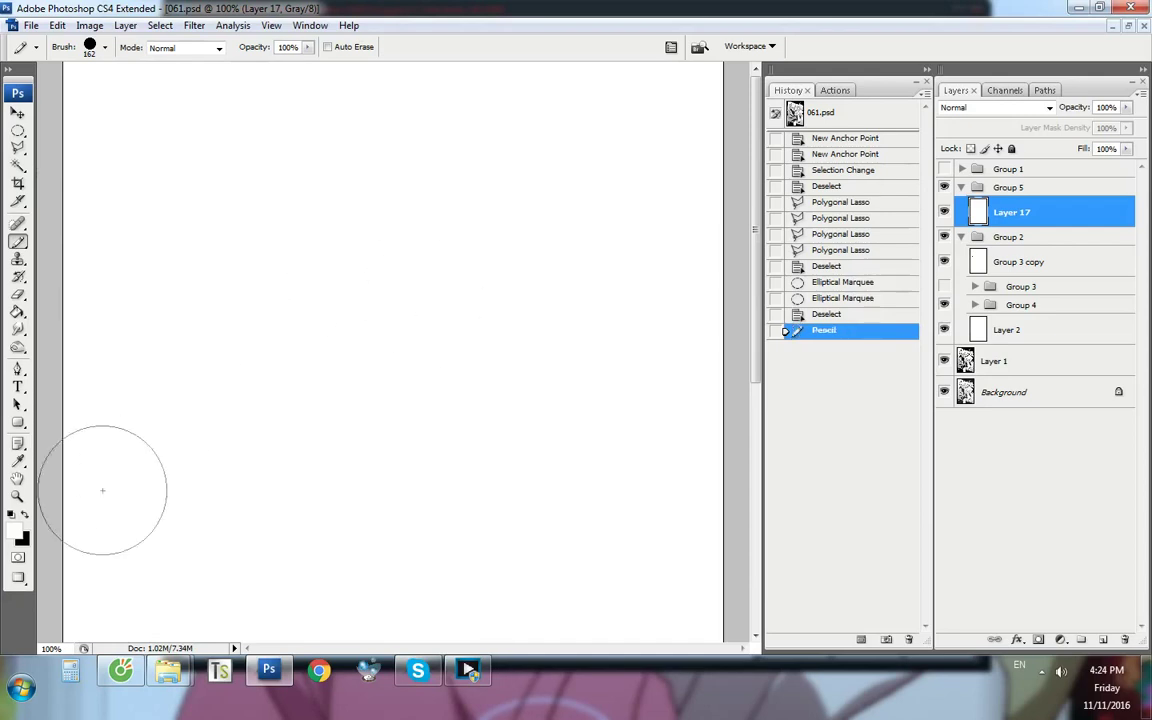
{"action": "key", "text": "x"}
{"action": "left_click", "coordinate": [340, 312]}
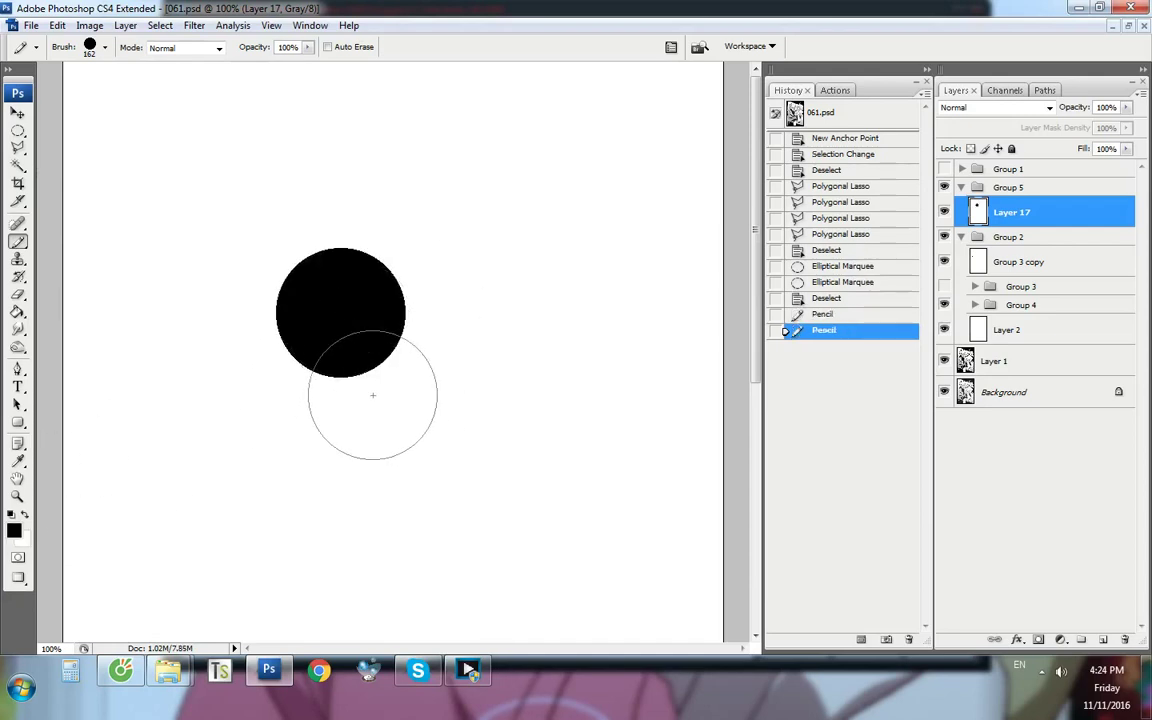
Try to enclose the black circle with an Elliptical Marquee selection, and deselect
{"action": "key", "text": "l"}
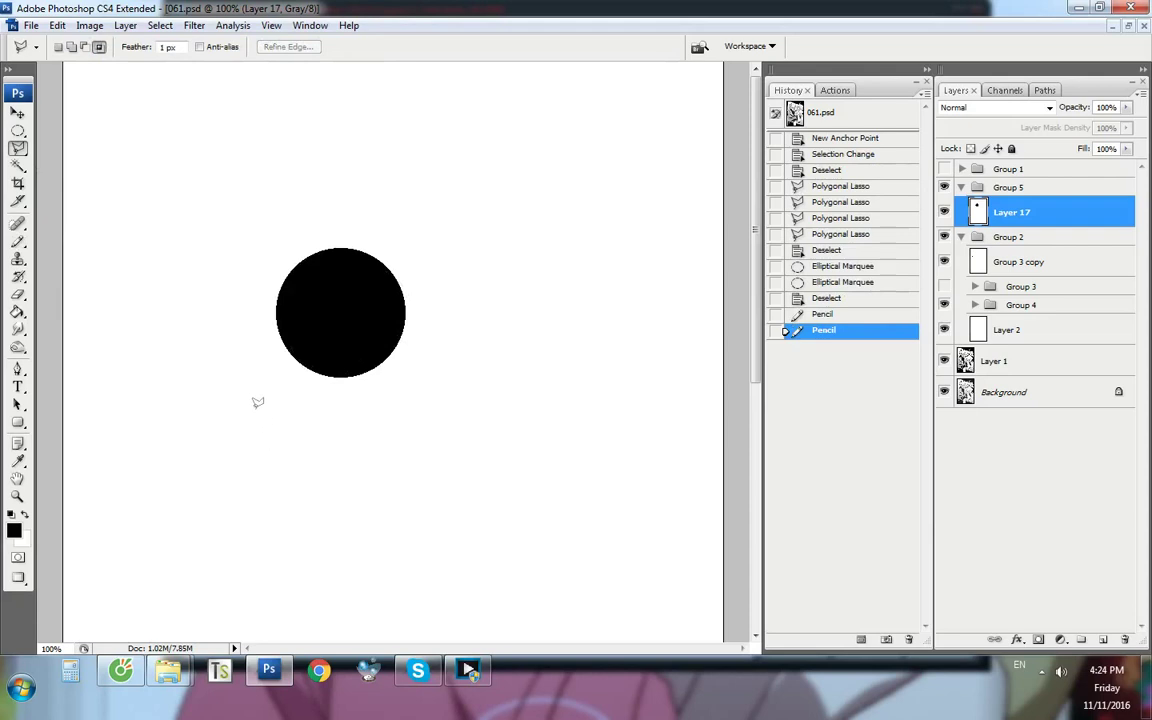
{"action": "key", "text": "m"}
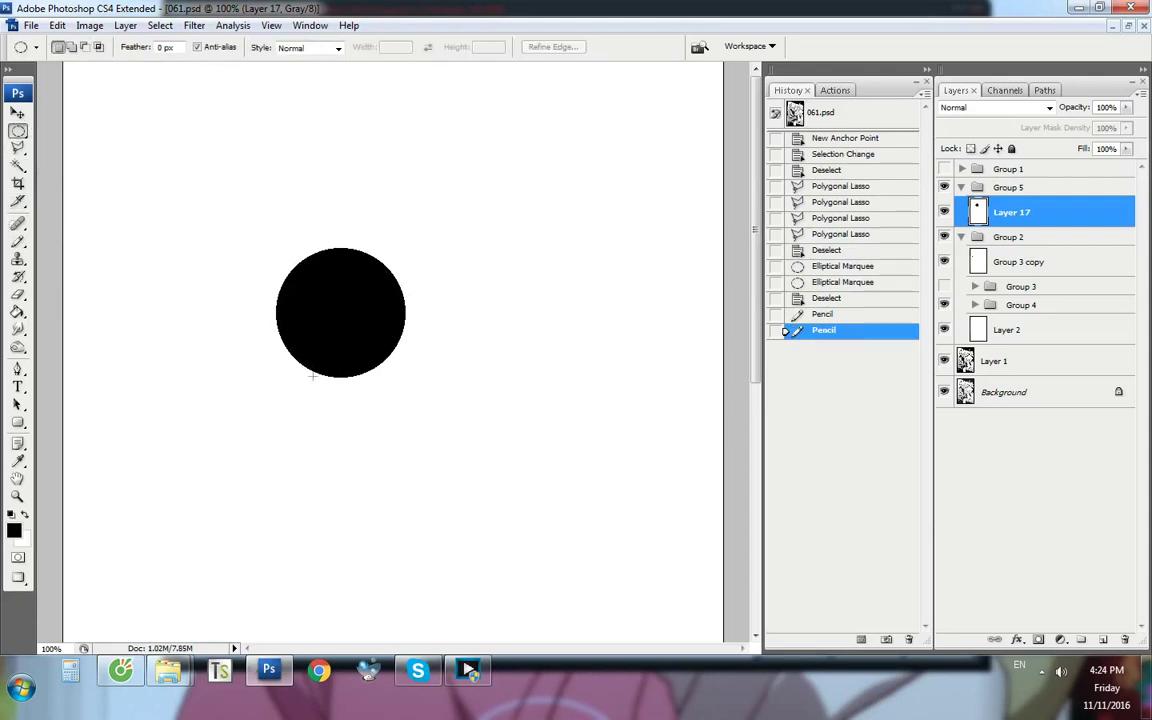
{"action": "left_click_drag", "start_coordinate": [405, 251], "coordinate": [405, 246]}
{"action": "left_click", "coordinate": [133, 232]}
Draw rounded selections around the black circle with the Rectangular Marquee, using a 10 px feather and varying the amount
{"action": "left_click", "coordinate": [18, 134]}
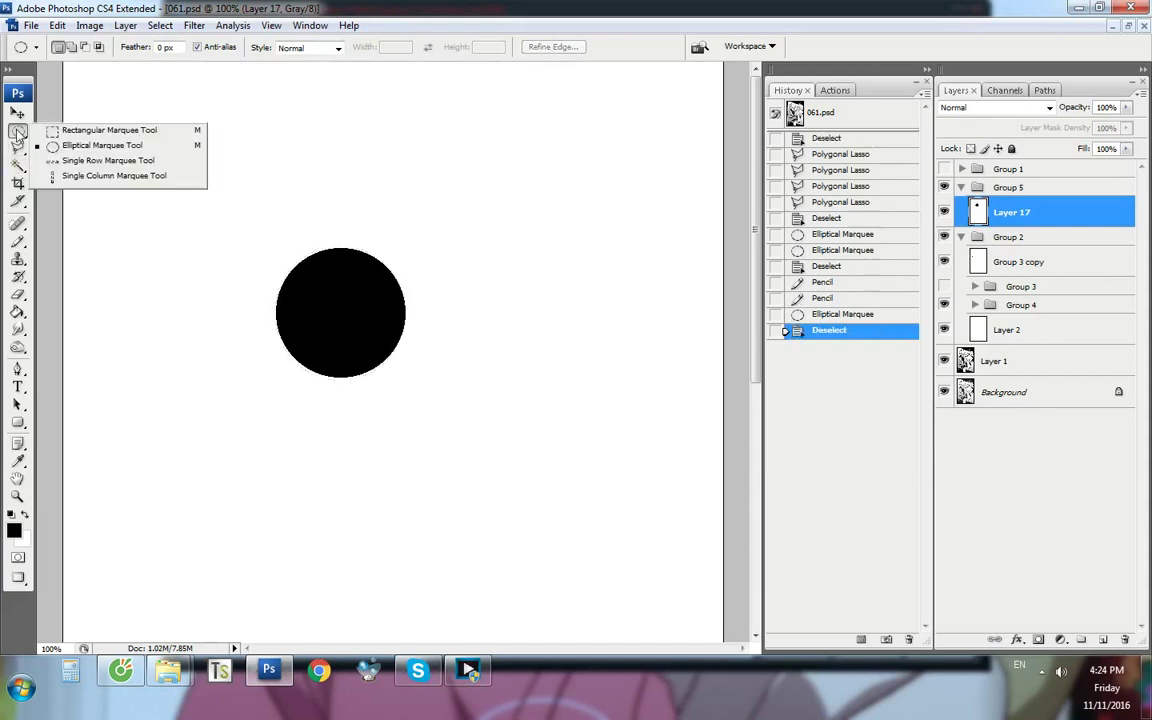
{"action": "left_click", "coordinate": [70, 131]}
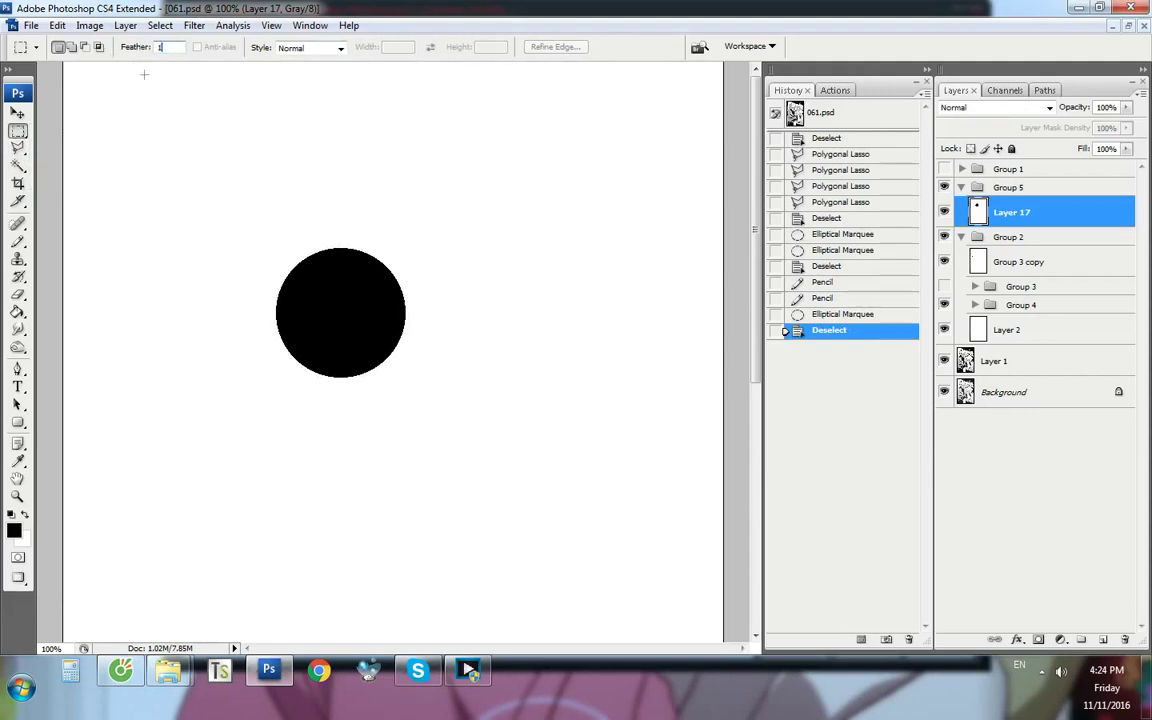
{"action": "left_click_drag", "start_coordinate": [195, 189], "coordinate": [209, 206]}
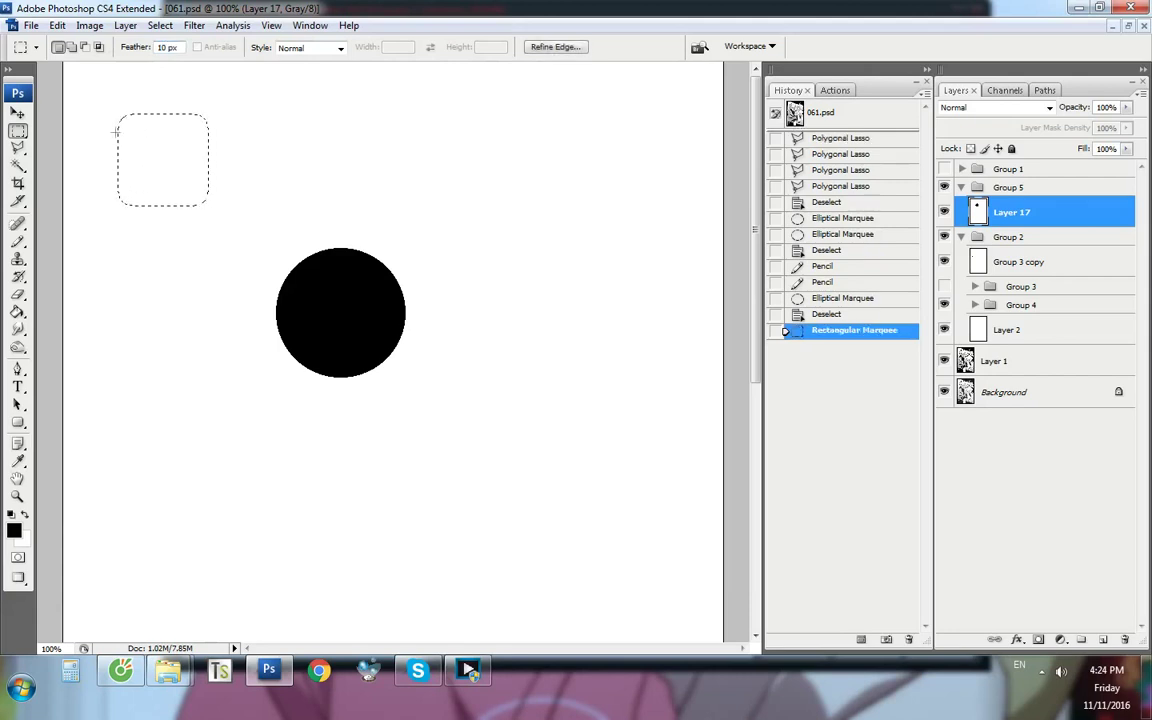
{"action": "left_click_drag", "start_coordinate": [285, 124], "coordinate": [343, 179]}
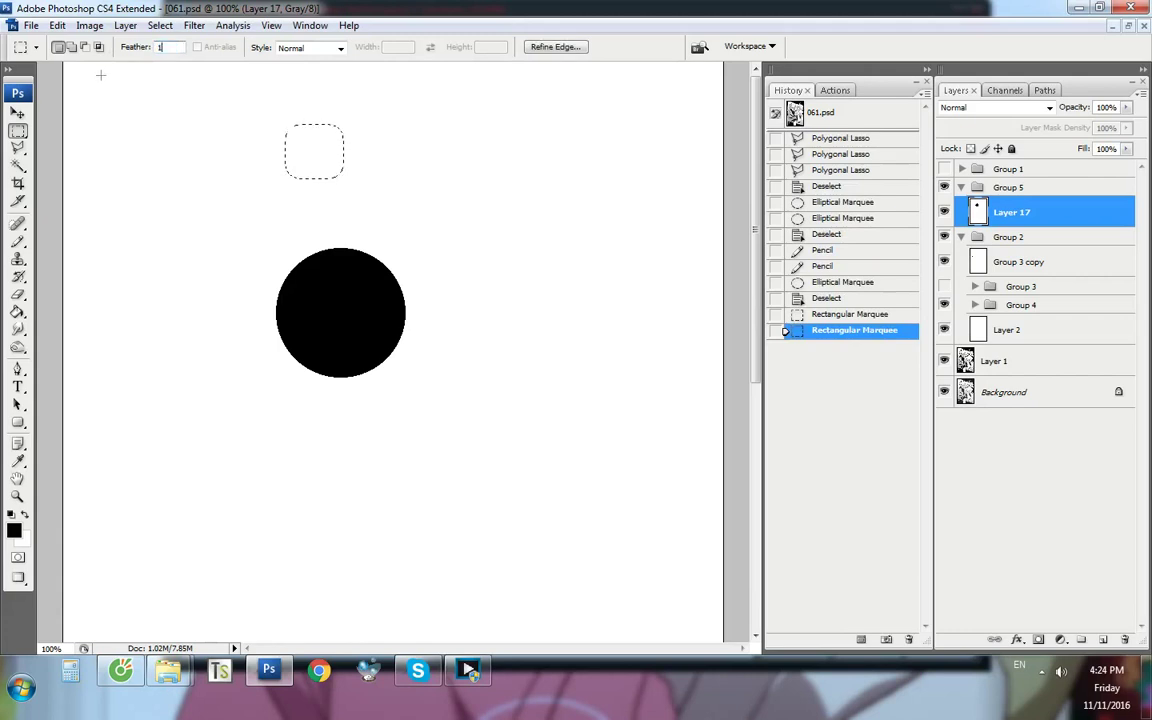
{"action": "left_click_drag", "start_coordinate": [182, 213], "coordinate": [196, 221]}
{"action": "left_click_drag", "start_coordinate": [256, 104], "coordinate": [247, 190]}
Set the marquee feather to 0 px, draw several sharp-cornered rectangular selections, and deselect
{"action": "left_click", "coordinate": [145, 50]}
{"action": "type", "text": "0"}
{"action": "left_click", "coordinate": [337, 136]}
{"action": "left_click_drag", "start_coordinate": [298, 116], "coordinate": [483, 198]}
{"action": "left_click", "coordinate": [123, 132]}
{"action": "left_click_drag", "start_coordinate": [123, 132], "coordinate": [247, 302]}
{"action": "left_click", "coordinate": [56, 70]}
Examine the Rectangular Marquee's tool preset options, including the commands for resetting tools and presets
{"action": "left_click", "coordinate": [36, 49]}
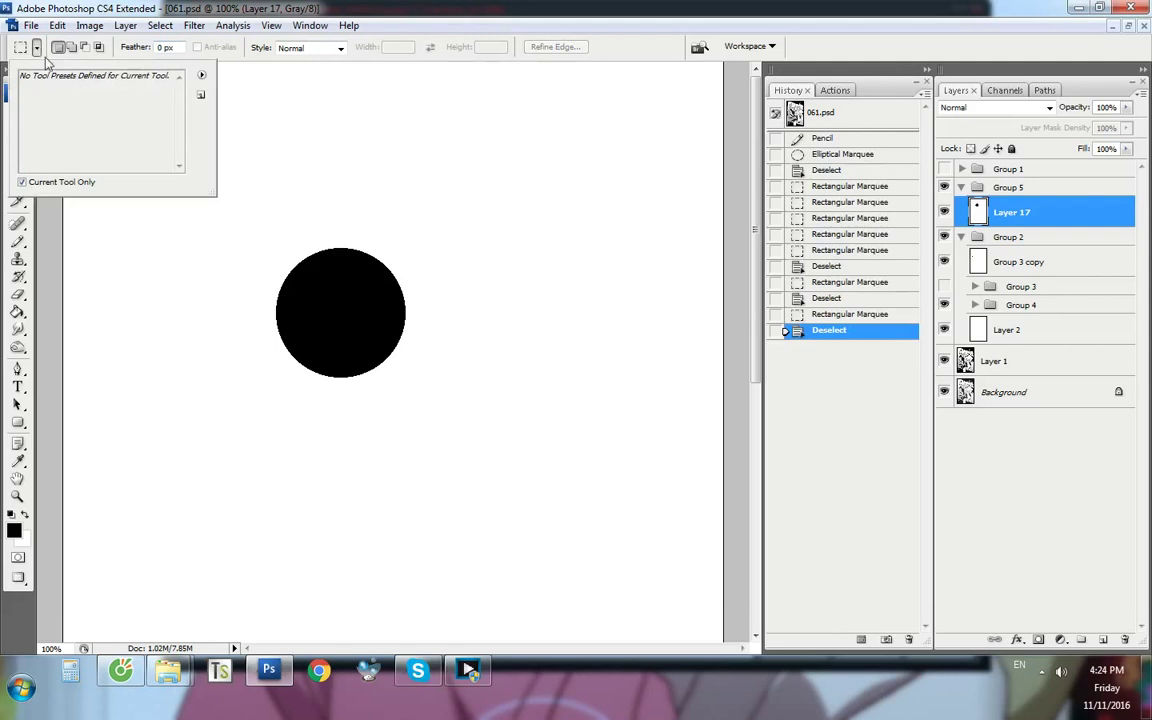
{"action": "left_click", "coordinate": [202, 76]}
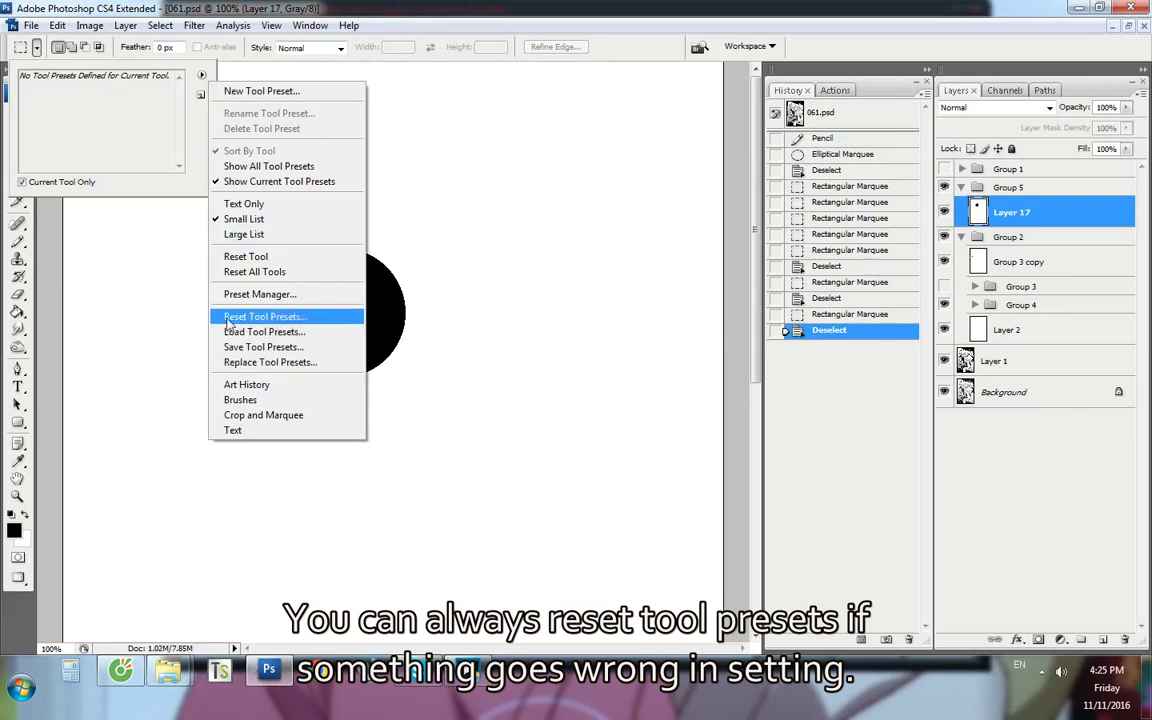
{"action": "left_click", "coordinate": [549, 248]}
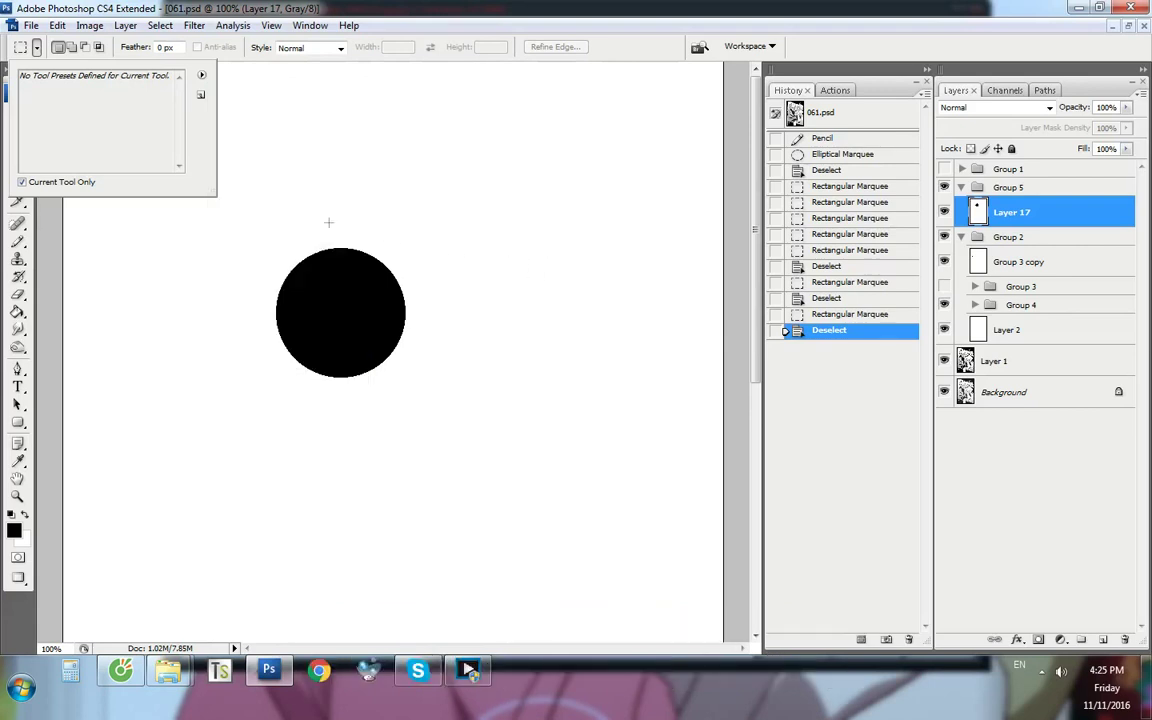
{"action": "left_click", "coordinate": [38, 48]}
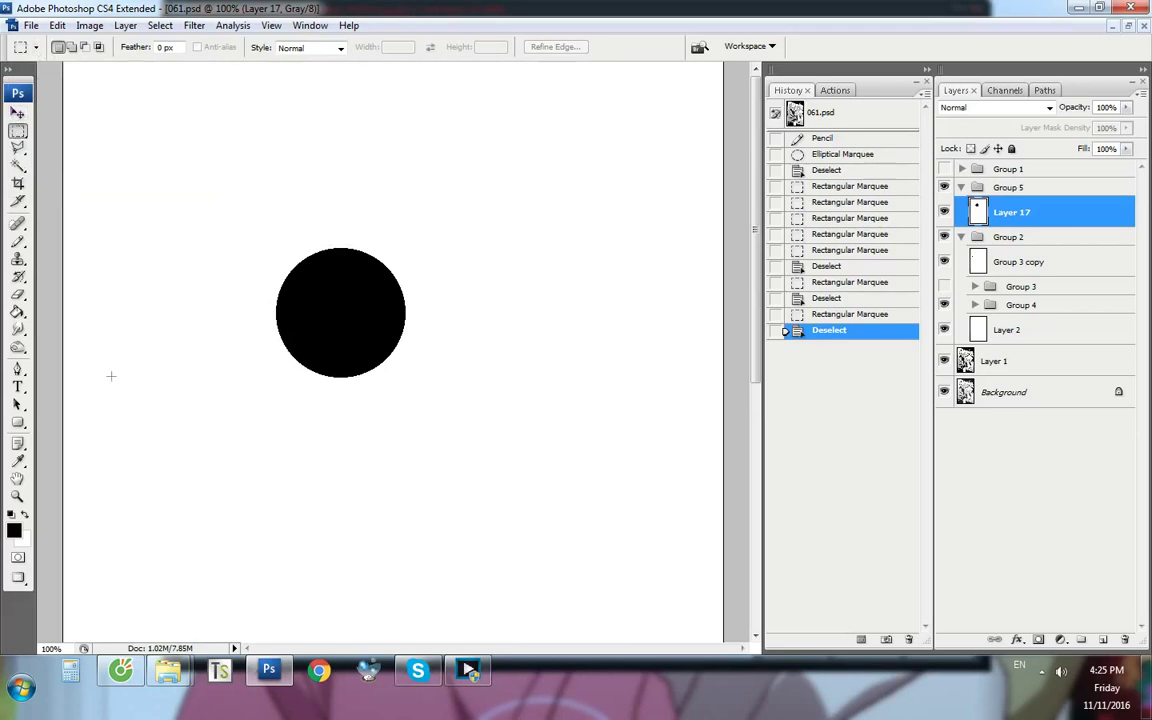
Merge Group 5 with its Layer 17 and delete the merged demonstration layer
{"action": "scroll", "coordinate": [171, 321], "scroll_direction": "down", "scroll_amount": 3}
{"action": "scroll", "coordinate": [171, 326], "scroll_direction": "up", "scroll_amount": 4}
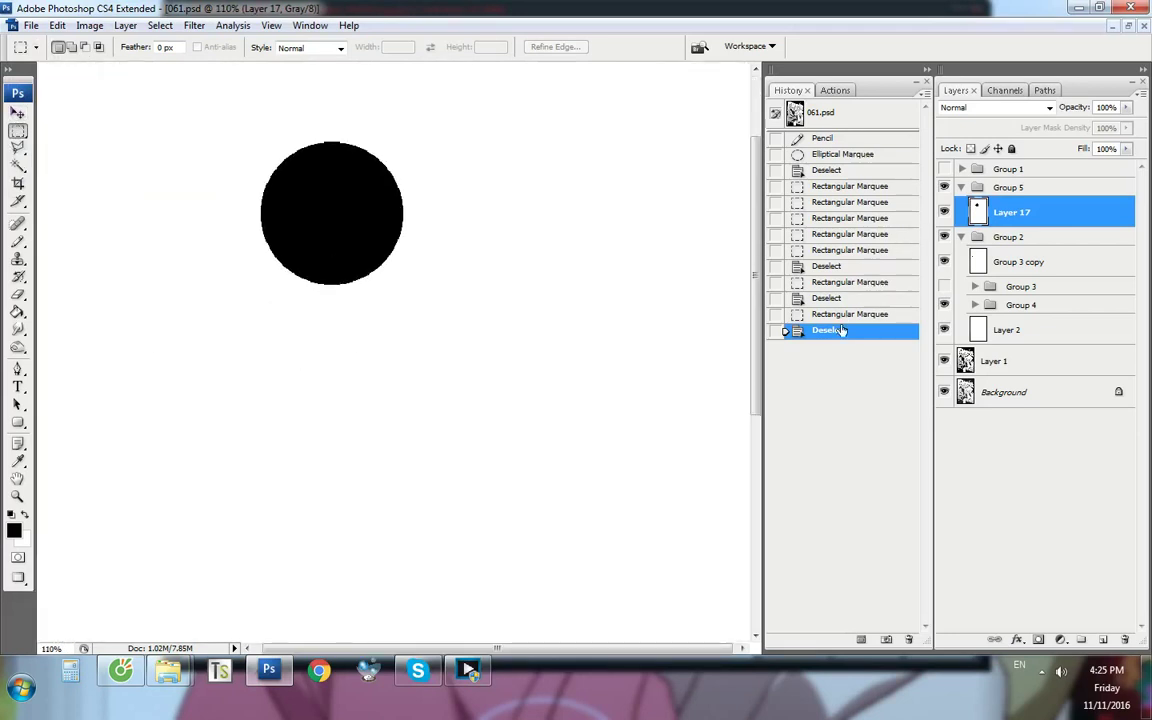
{"action": "left_click", "coordinate": [1010, 188], "text": "ctrl"}
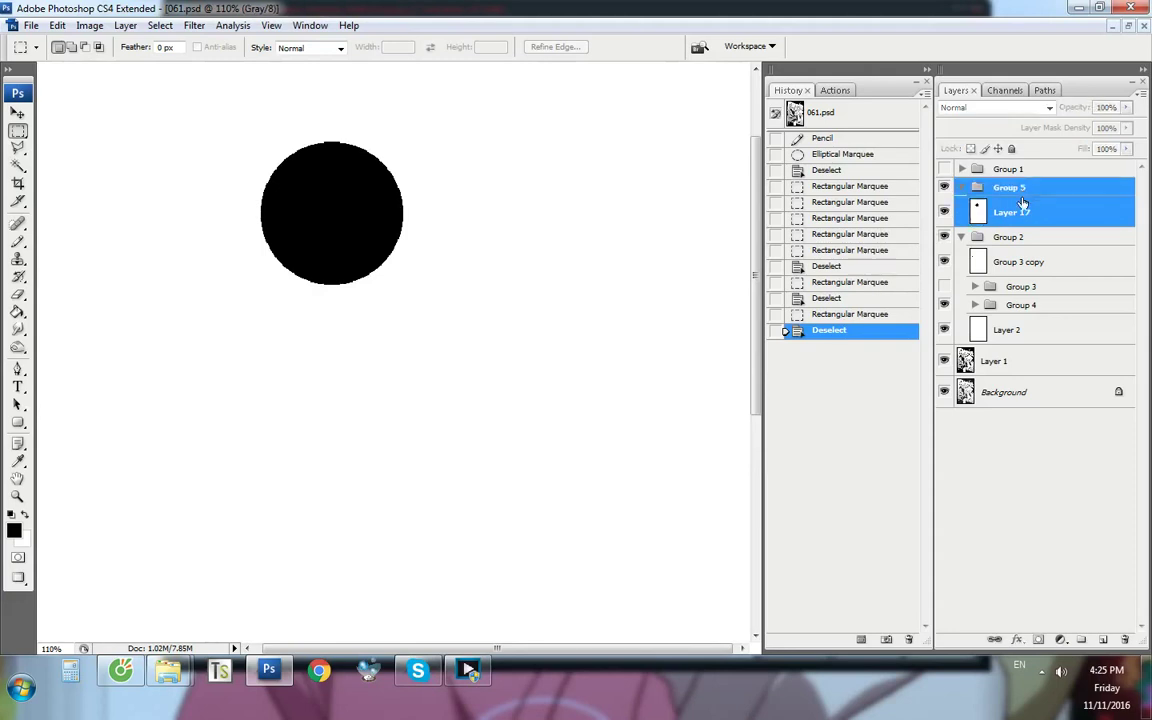
{"action": "key", "text": "ctrl+e"}
{"action": "right_click", "coordinate": [982, 190]}
{"action": "left_click", "coordinate": [1017, 261]}
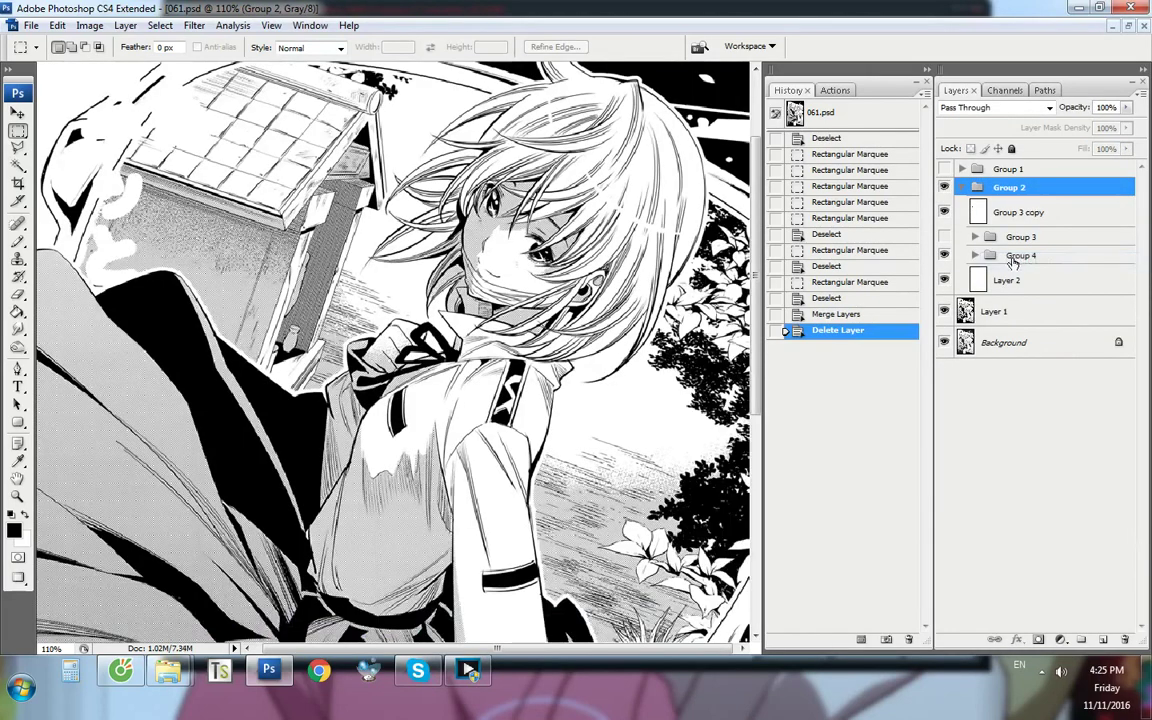
Create a new group directly above the Group 3 copy layer and add a blank layer inside it
{"action": "key", "text": "p"}
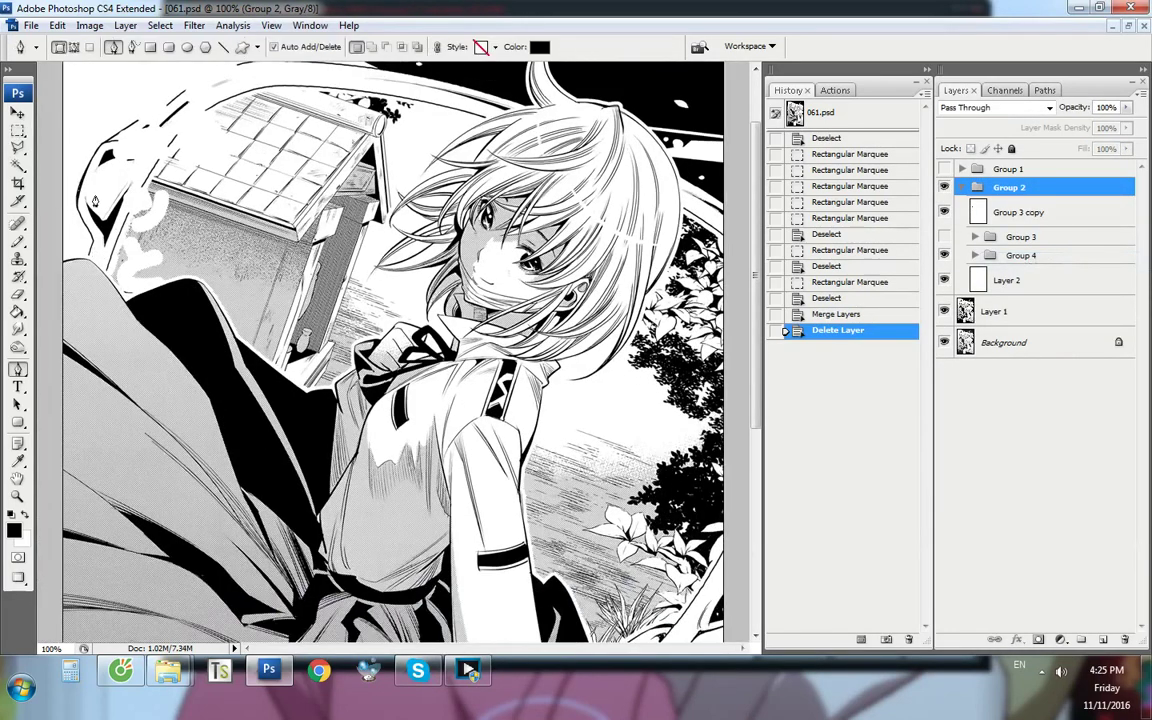
{"action": "scroll", "coordinate": [94, 192], "scroll_direction": "up", "scroll_amount": 15}
{"action": "left_click", "coordinate": [1024, 215]}
{"action": "scroll", "coordinate": [170, 326], "scroll_direction": "down", "scroll_amount": 4}
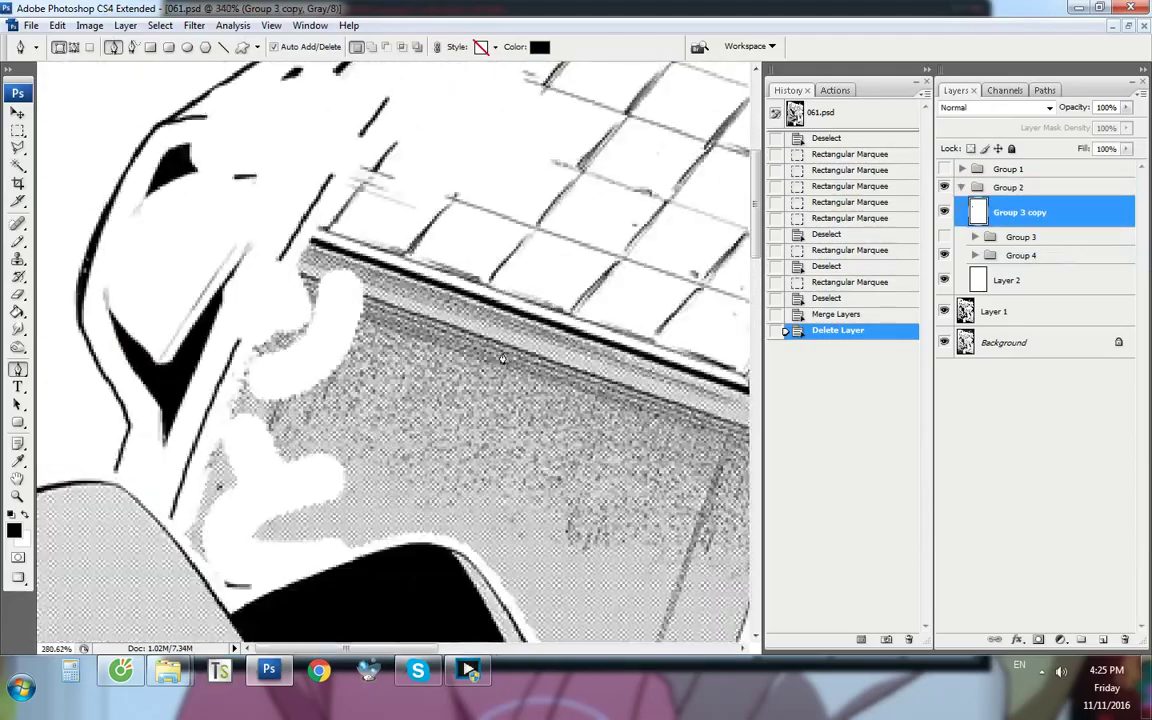
{"action": "scroll", "coordinate": [170, 326], "scroll_direction": "up", "scroll_amount": 3}
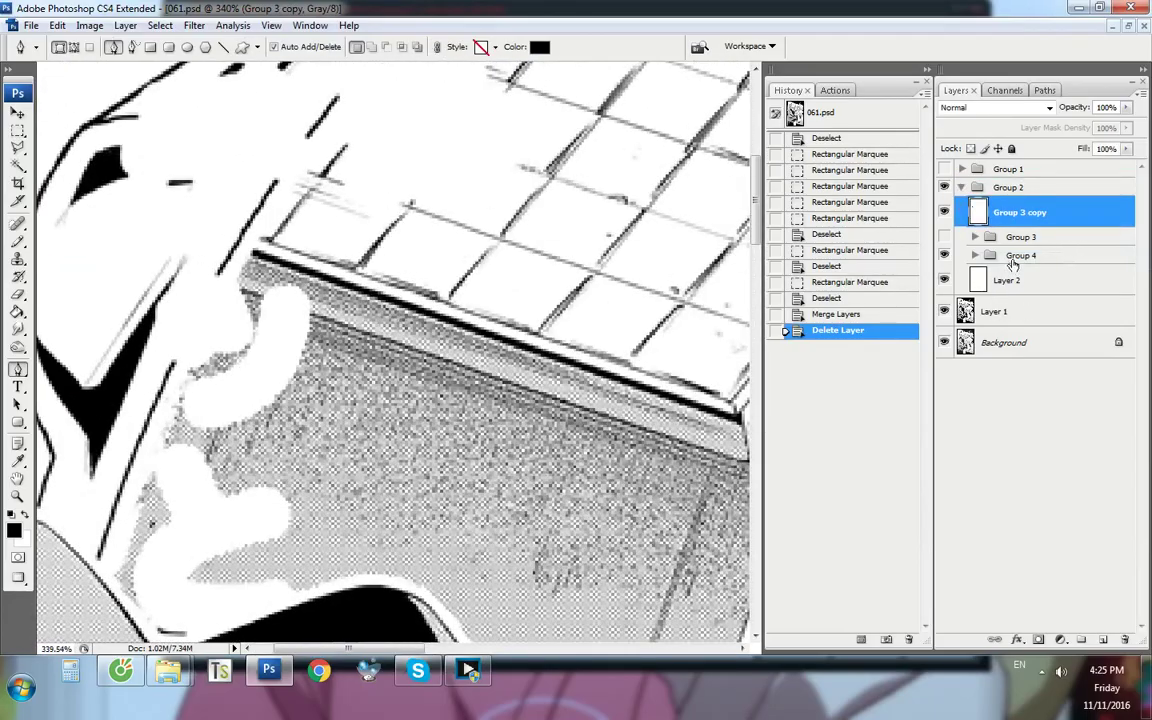
{"action": "scroll", "coordinate": [612, 300], "scroll_direction": "down", "scroll_amount": 4}
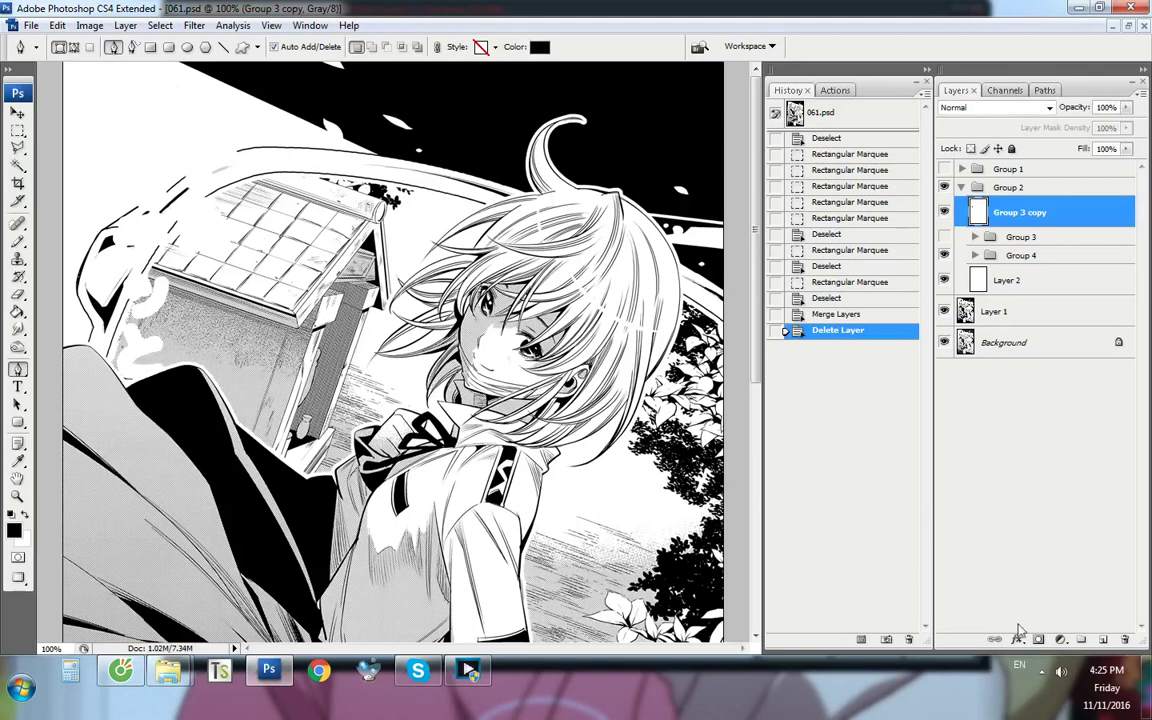
{"action": "left_click", "coordinate": [1081, 640]}
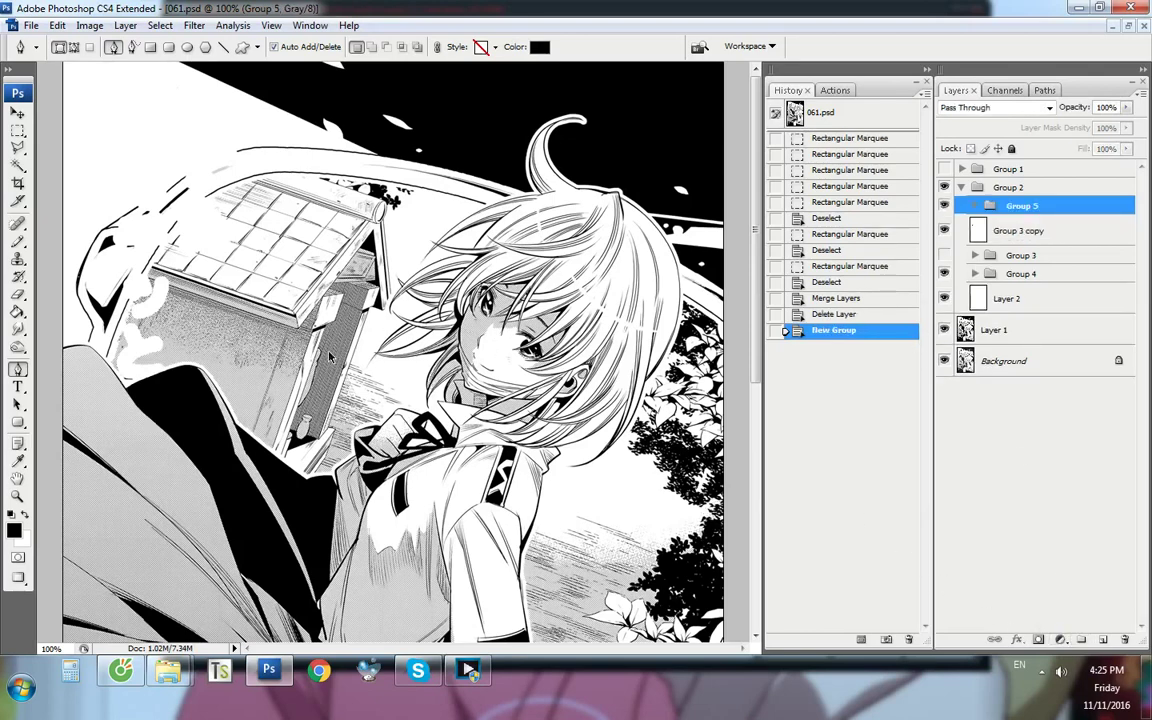
{"action": "key", "text": "ctrl+shift+alt+n"}
Draw a Pen path bridging the gap in the broken outline beside the house roof, adjusting it with a middle anchor point
{"action": "scroll", "coordinate": [115, 329], "scroll_direction": "up", "scroll_amount": 15}
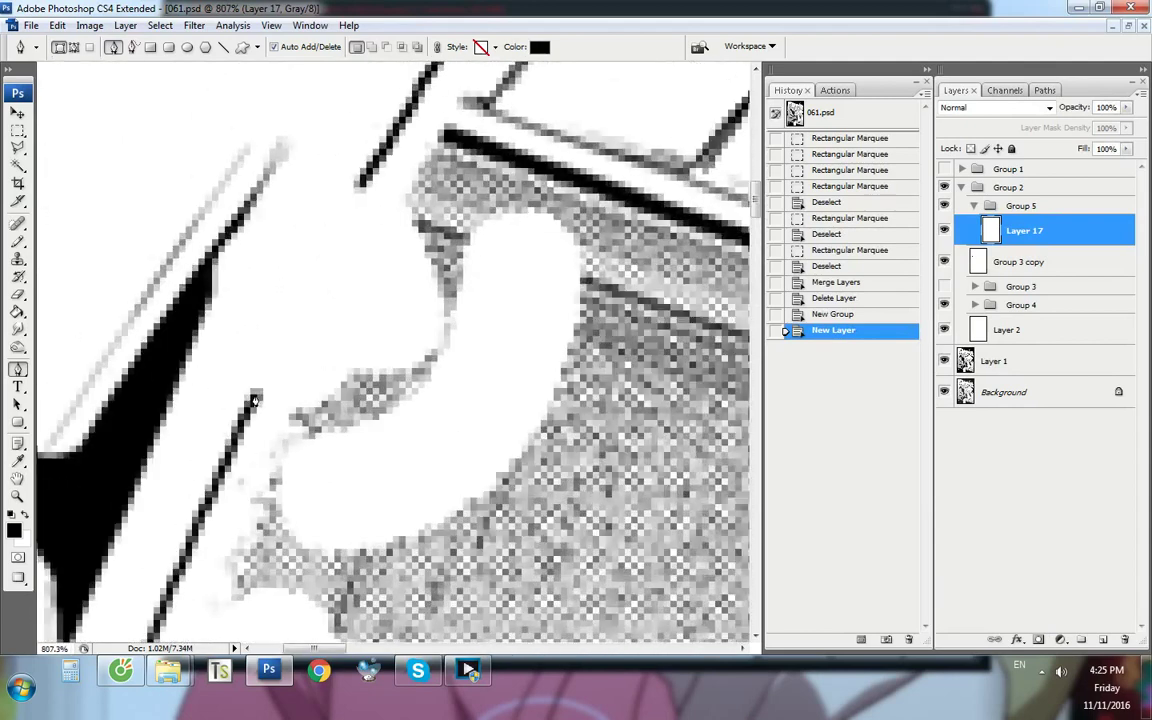
{"action": "scroll", "coordinate": [255, 400], "scroll_direction": "up", "scroll_amount": 3}
{"action": "left_click", "coordinate": [242, 437]}
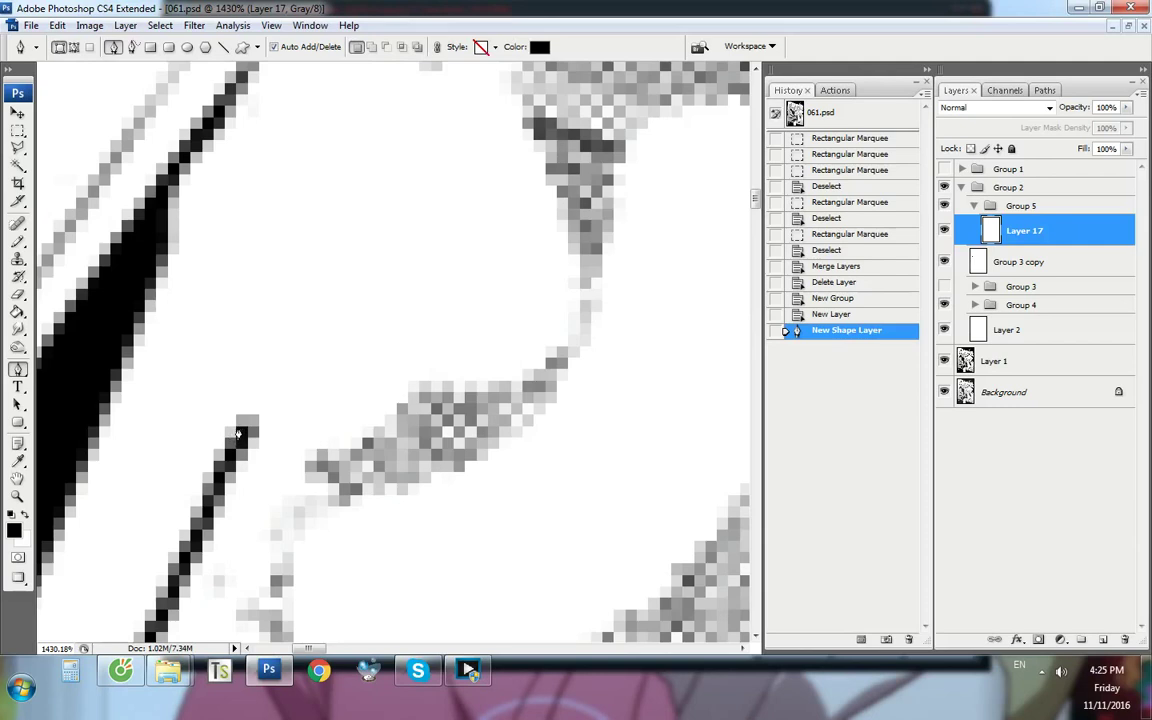
{"action": "left_click", "coordinate": [237, 435]}
{"action": "scroll", "coordinate": [178, 476], "scroll_direction": "down", "scroll_amount": 2}
{"action": "scroll", "coordinate": [282, 300], "scroll_direction": "up", "scroll_amount": 1}
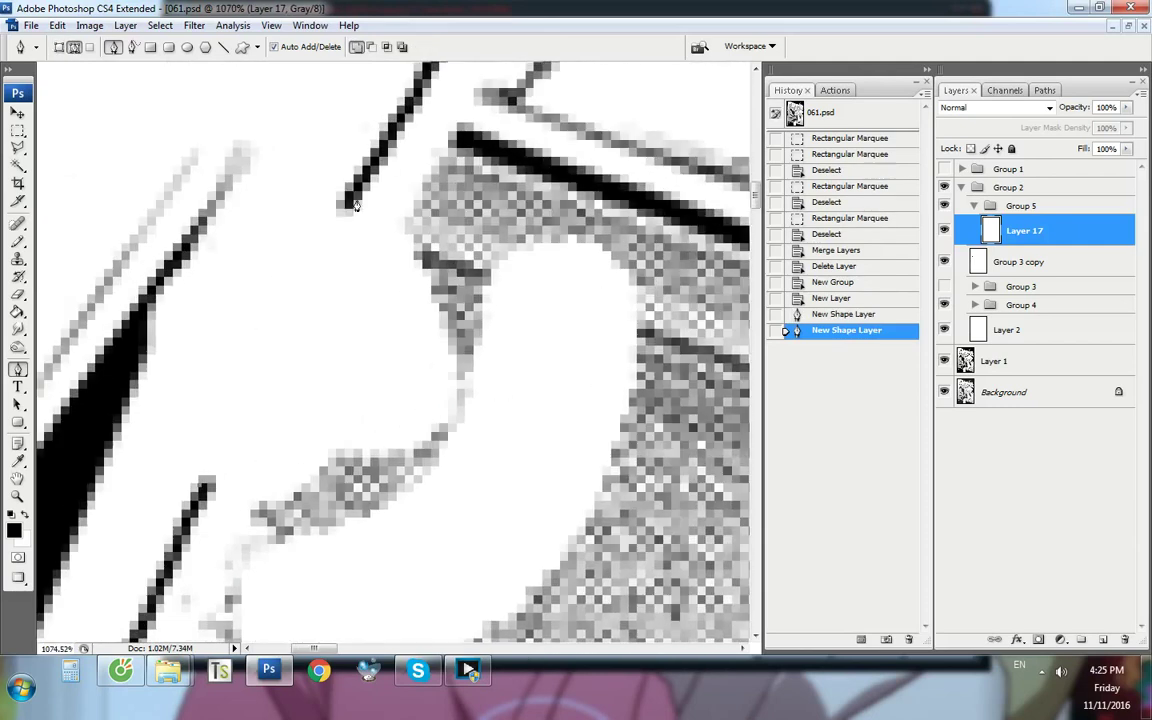
{"action": "left_click", "coordinate": [340, 207]}
{"action": "mouse_move", "coordinate": [293, 306]}
{"action": "left_mouse_down"}
{"action": "mouse_move", "coordinate": [273, 311]}
{"action": "mouse_move", "coordinate": [279, 321]}
{"action": "left_mouse_up"}
{"action": "scroll", "coordinate": [279, 323], "scroll_direction": "down", "scroll_amount": 9}
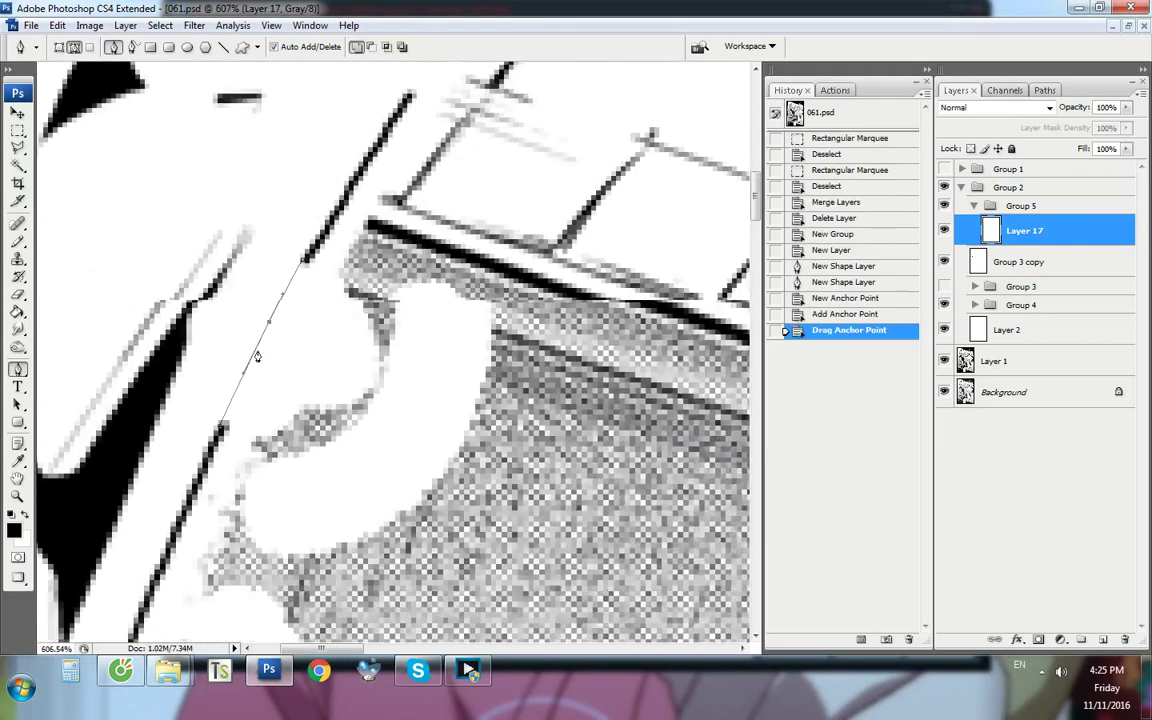
{"action": "scroll", "coordinate": [242, 392], "scroll_direction": "up", "scroll_amount": 5}
Trace the path with a black 1 px Brush in connected straight strokes to join the two broken line ends
{"action": "key", "text": "b"}
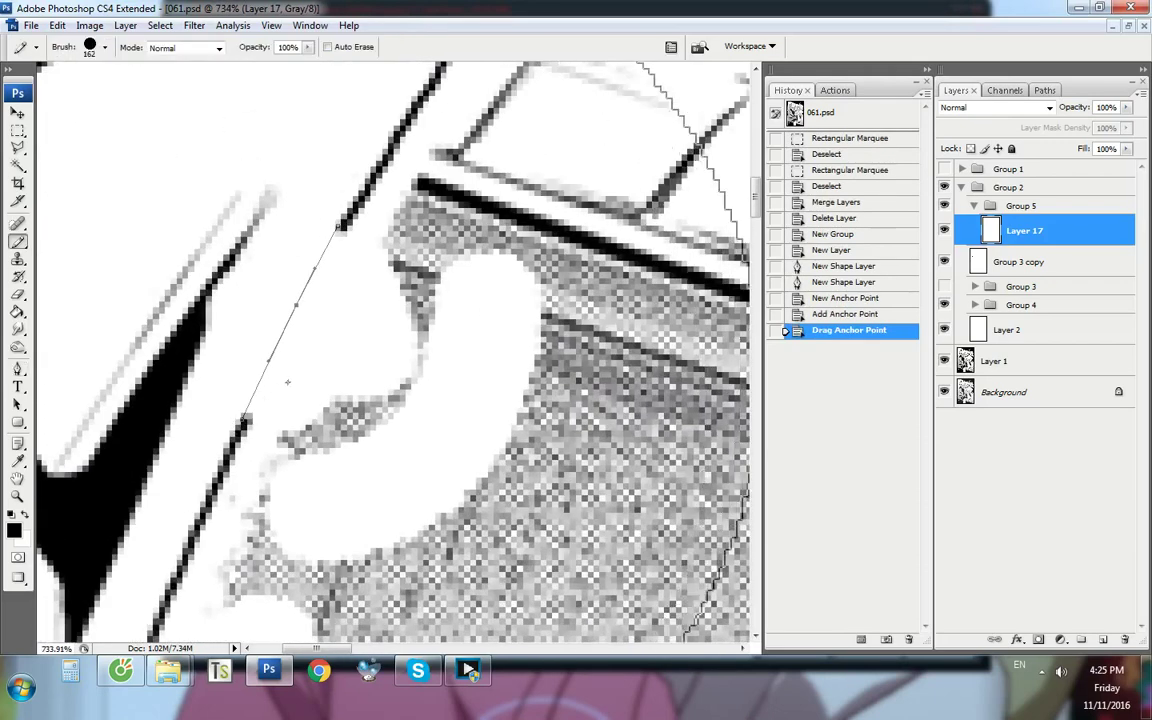
{"action": "right_click", "coordinate": [16, 244]}
{"action": "left_click", "coordinate": [82, 243]}
{"action": "scroll", "coordinate": [280, 342], "scroll_direction": "up", "scroll_amount": 6}
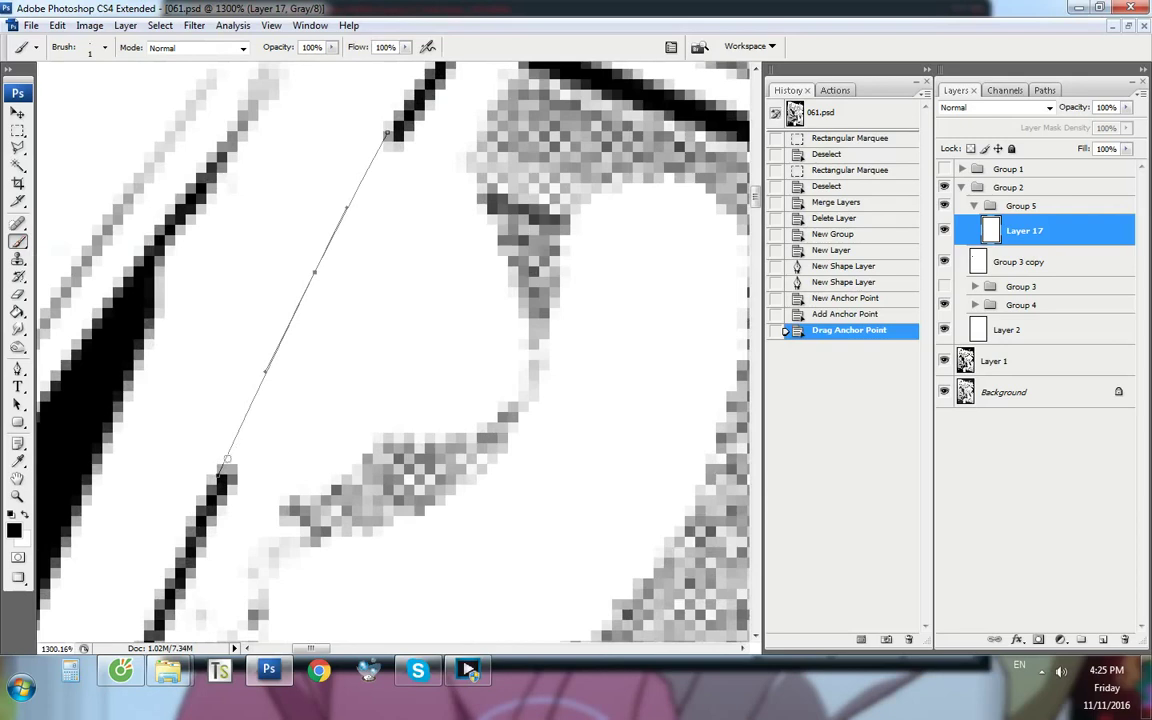
{"action": "left_click", "coordinate": [221, 469]}
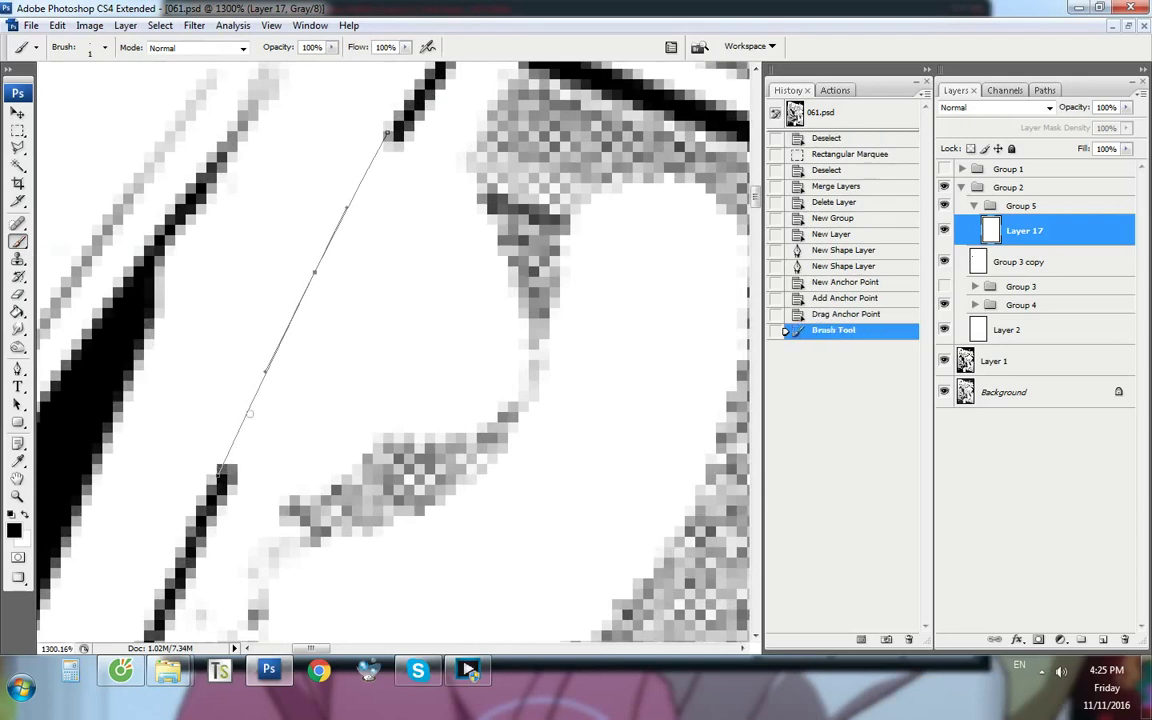
{"action": "left_click", "coordinate": [267, 357], "text": "shift"}
{"action": "left_click", "coordinate": [326, 248], "text": "shift"}
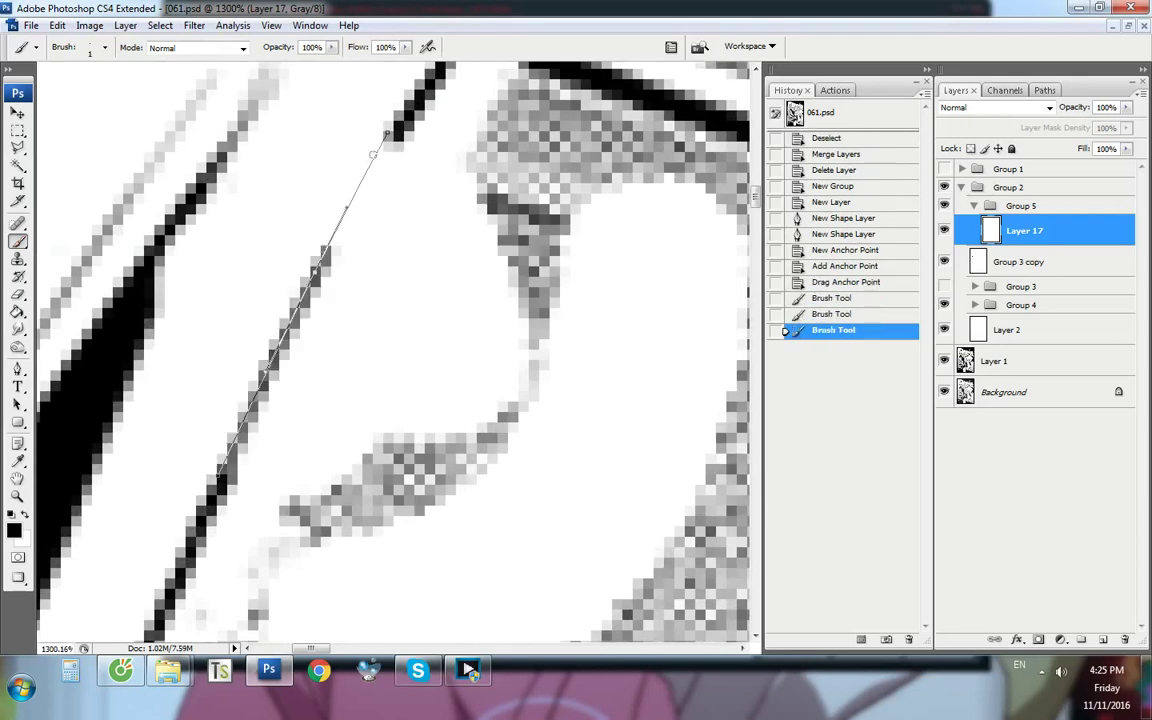
{"action": "left_click", "coordinate": [393, 124], "text": "shift"}
{"action": "left_click", "coordinate": [393, 125]}
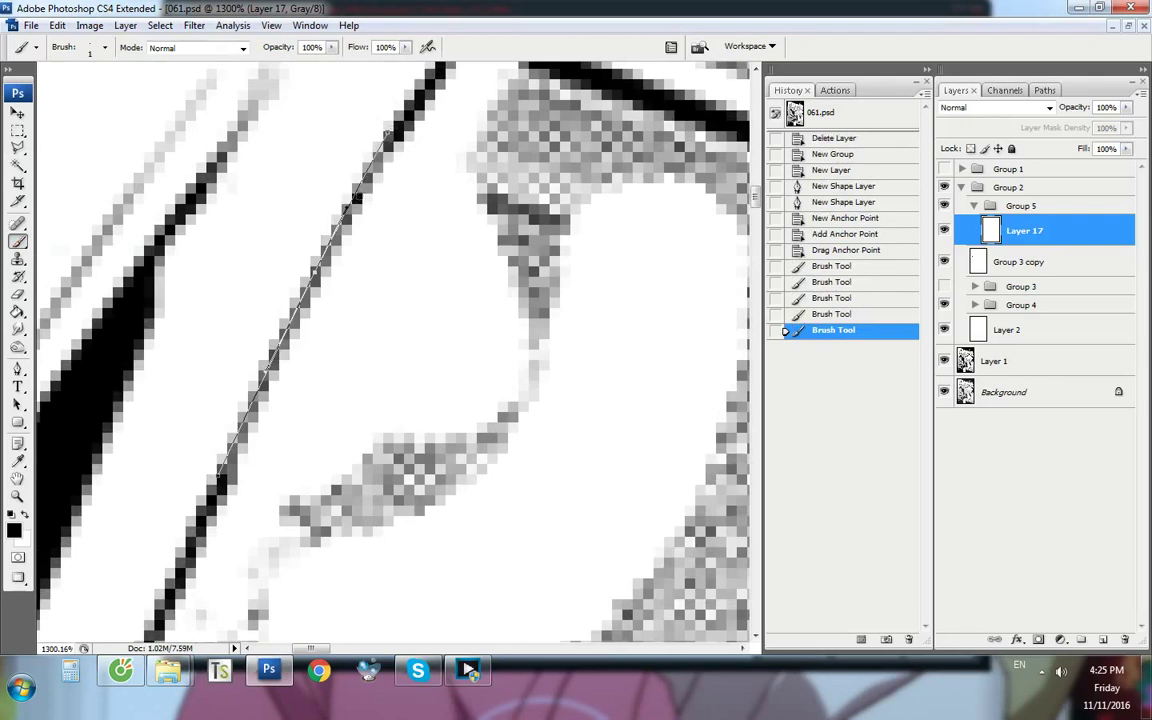
Darken the bridged line with repeated straight brush strokes along the path to match the original outline
{"action": "left_click", "coordinate": [347, 207]}
{"action": "left_click", "coordinate": [295, 299], "text": "shift"}
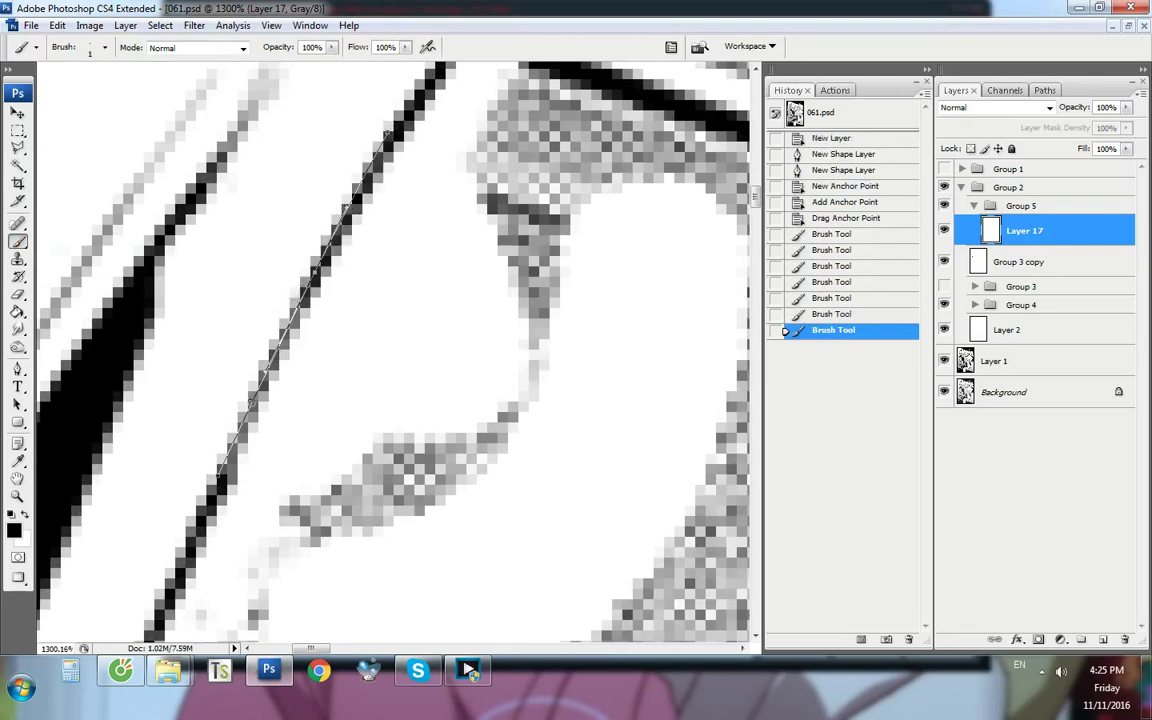
{"action": "left_click", "coordinate": [222, 372], "text": "shift"}
{"action": "left_click", "coordinate": [213, 483], "text": "shift"}
{"action": "left_click", "coordinate": [304, 298], "text": "shift"}
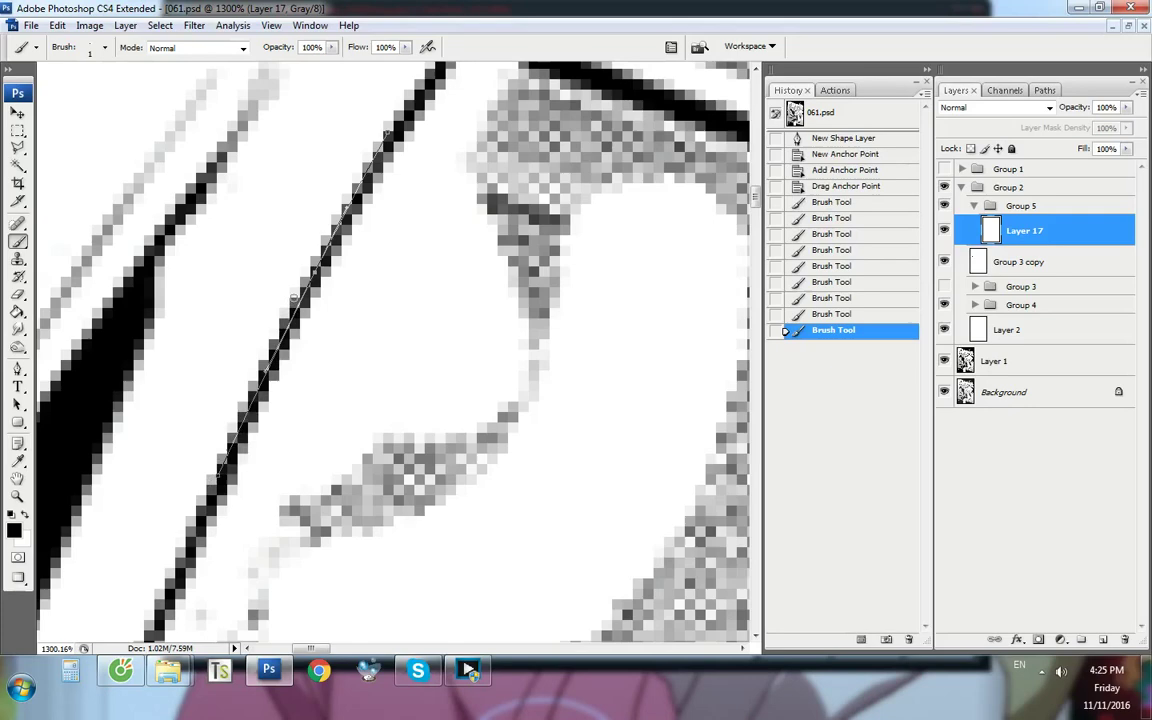
{"action": "left_click", "coordinate": [351, 204], "text": "shift"}
{"action": "left_click", "coordinate": [393, 126], "text": "shift"}
{"action": "scroll", "coordinate": [262, 257], "scroll_direction": "down", "scroll_amount": 5}
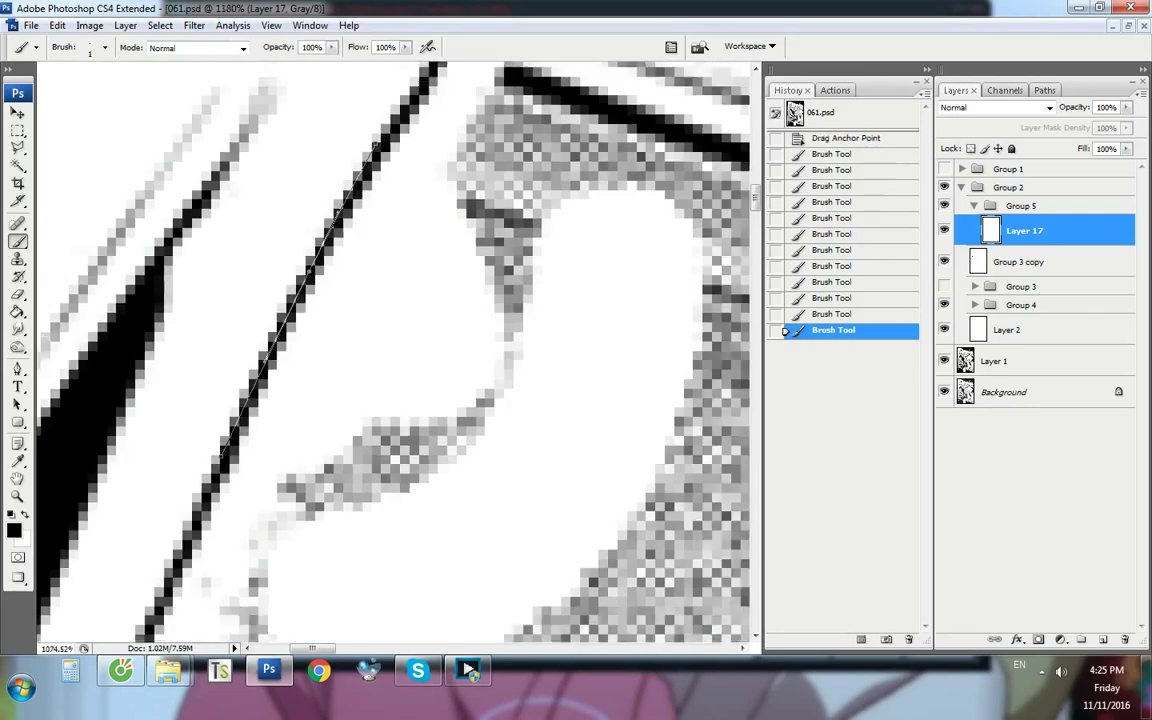
Dismiss the path and hide Layer 17 to compare the repaired outline beside the house with the original gap
{"action": "key", "text": "p"}
{"action": "key", "text": "Return"}
{"action": "key", "text": "ctrl+1"}
{"action": "scroll", "coordinate": [251, 393], "scroll_direction": "down", "scroll_amount": 6}
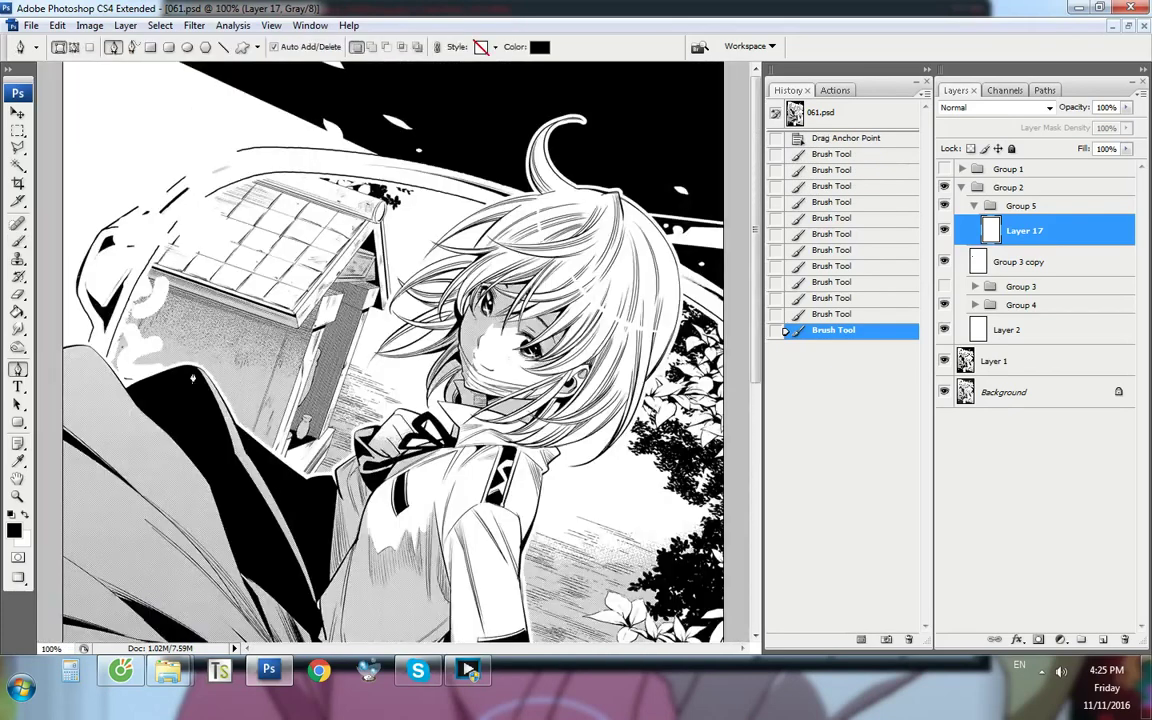
{"action": "scroll", "coordinate": [170, 298], "scroll_direction": "up", "scroll_amount": 10}
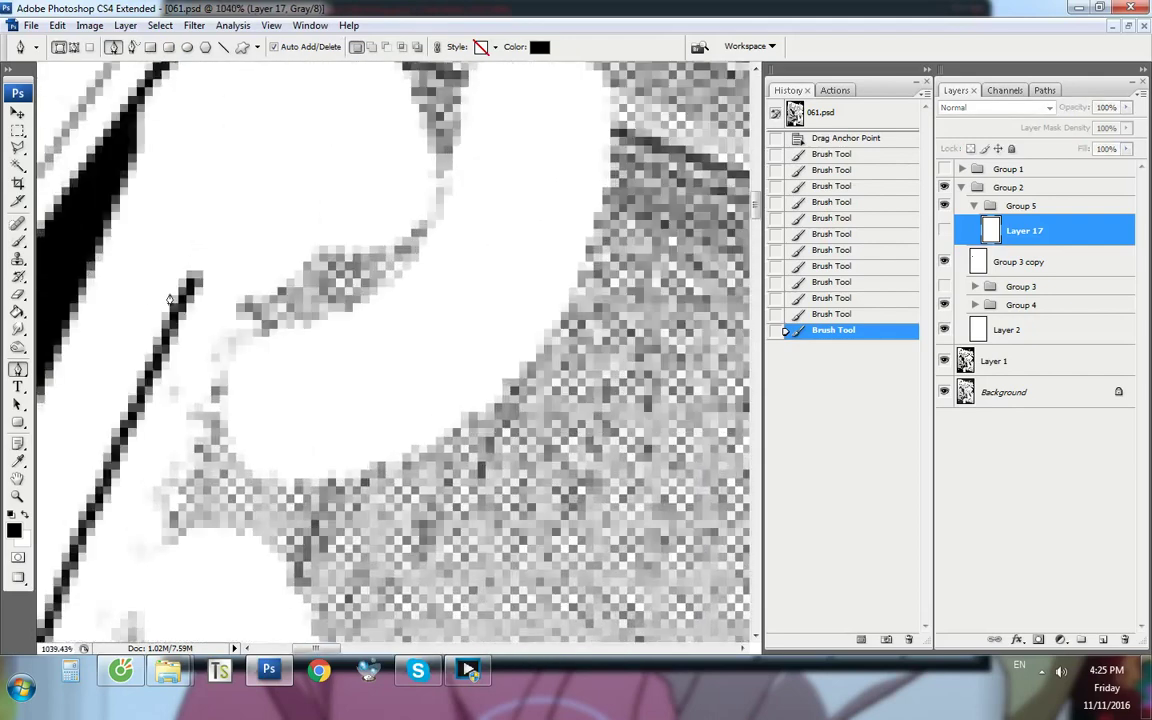
Draw a small Pen path along the repaired outline's inner edge beside the house and convert it to a selection
{"action": "scroll", "coordinate": [170, 298], "scroll_direction": "up", "scroll_amount": 4}
{"action": "left_click", "coordinate": [185, 363]}
{"action": "left_click", "coordinate": [228, 296]}
{"action": "left_click", "coordinate": [185, 340]}
{"action": "left_click", "coordinate": [221, 268]}
{"action": "left_click", "coordinate": [254, 252]}
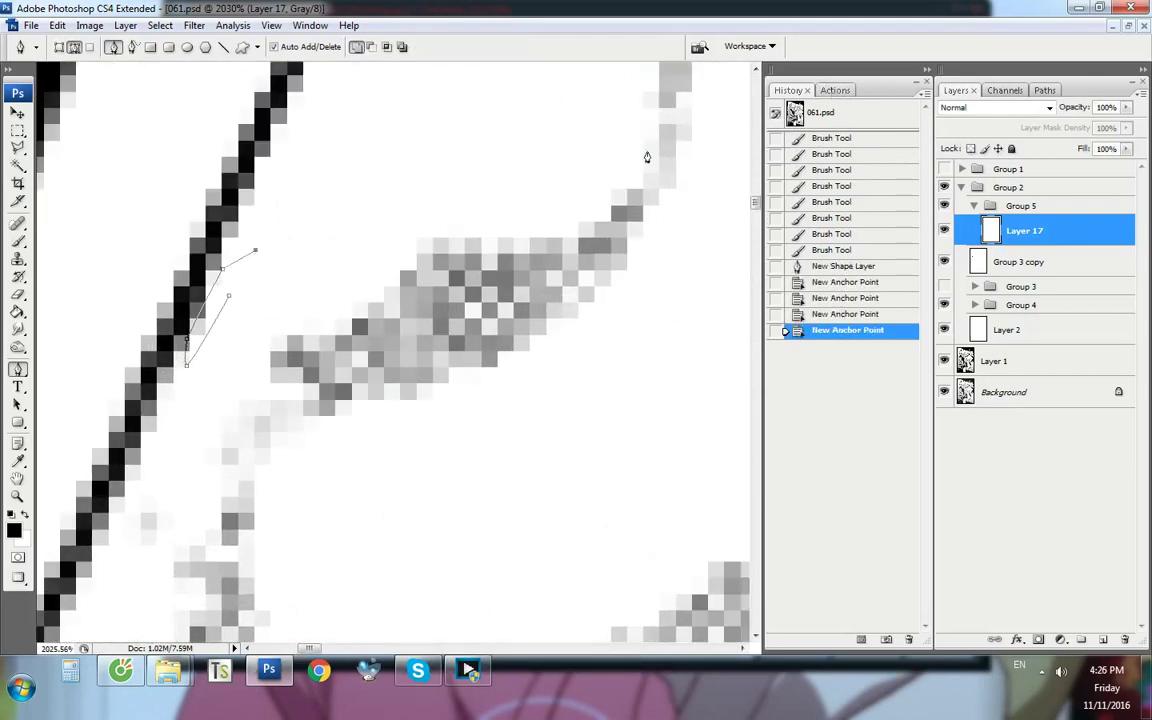
{"action": "key", "text": "ctrl+Return"}
{"action": "key", "text": "b"}
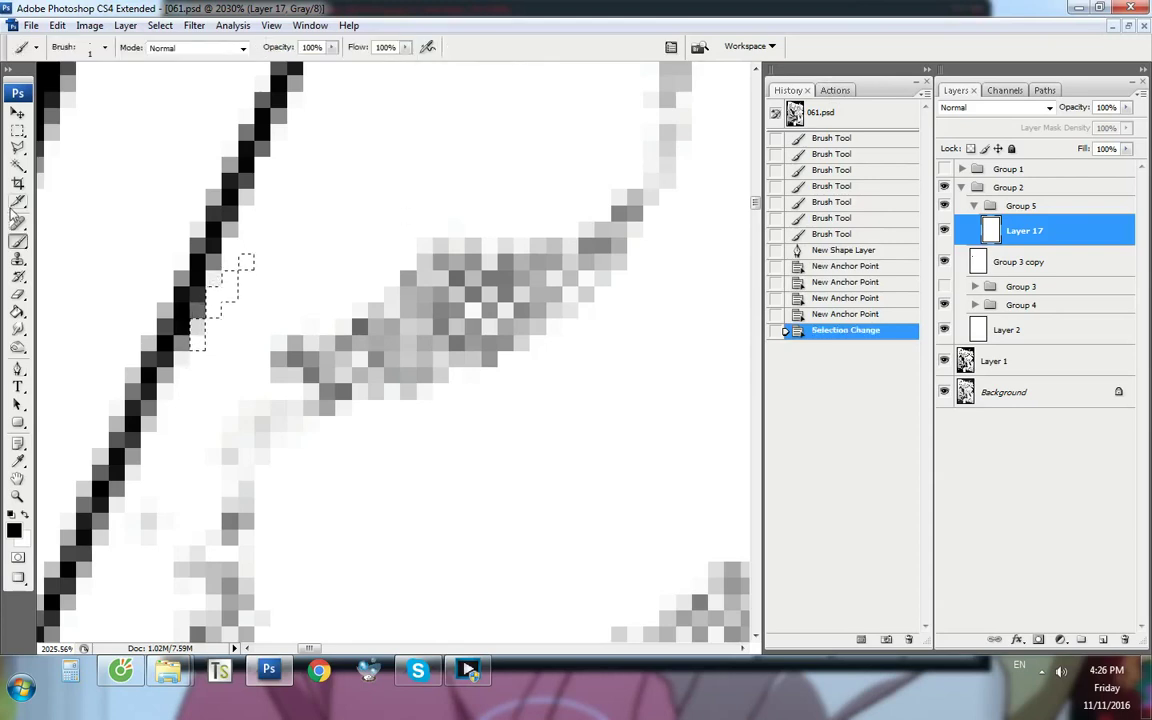
Paint the selected edge pixels white with the 1 px Brush to thin the outline, restore black as foreground colour and deselect
{"action": "key", "text": "x"}
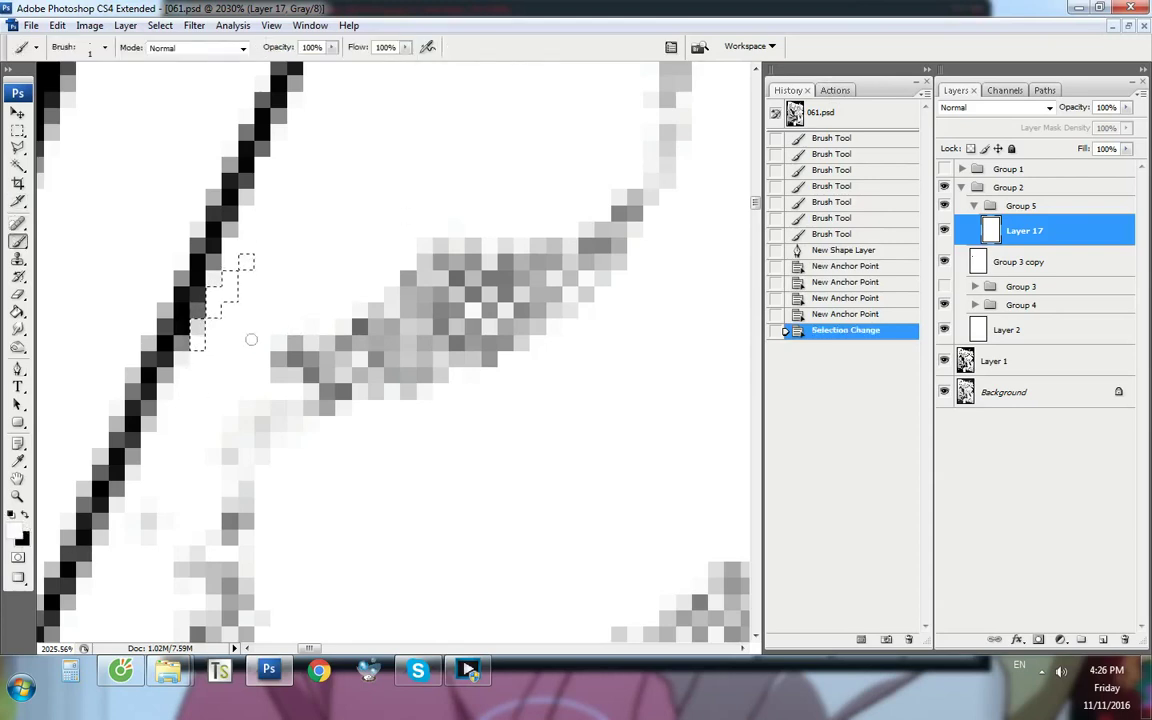
{"action": "left_click", "coordinate": [183, 292]}
{"action": "left_click", "coordinate": [178, 288]}
{"action": "left_click", "coordinate": [190, 280]}
{"action": "left_click", "coordinate": [198, 318]}
{"action": "left_click", "coordinate": [210, 298]}
{"action": "left_click", "coordinate": [11, 515]}
{"action": "key", "text": "m"}
{"action": "key", "text": "ctrl+d"}
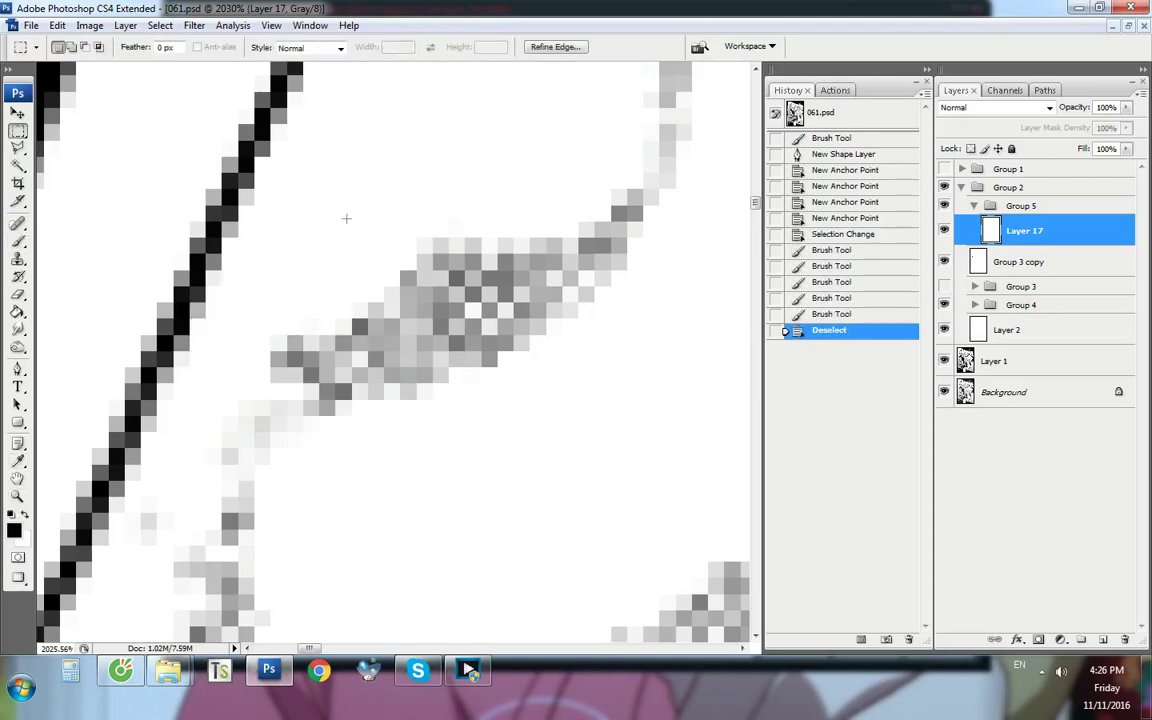
Toggle Group 2's visibility at 100% view to compare the cleaned page with the original lettering
{"action": "key", "text": "ctrl+alt+0"}
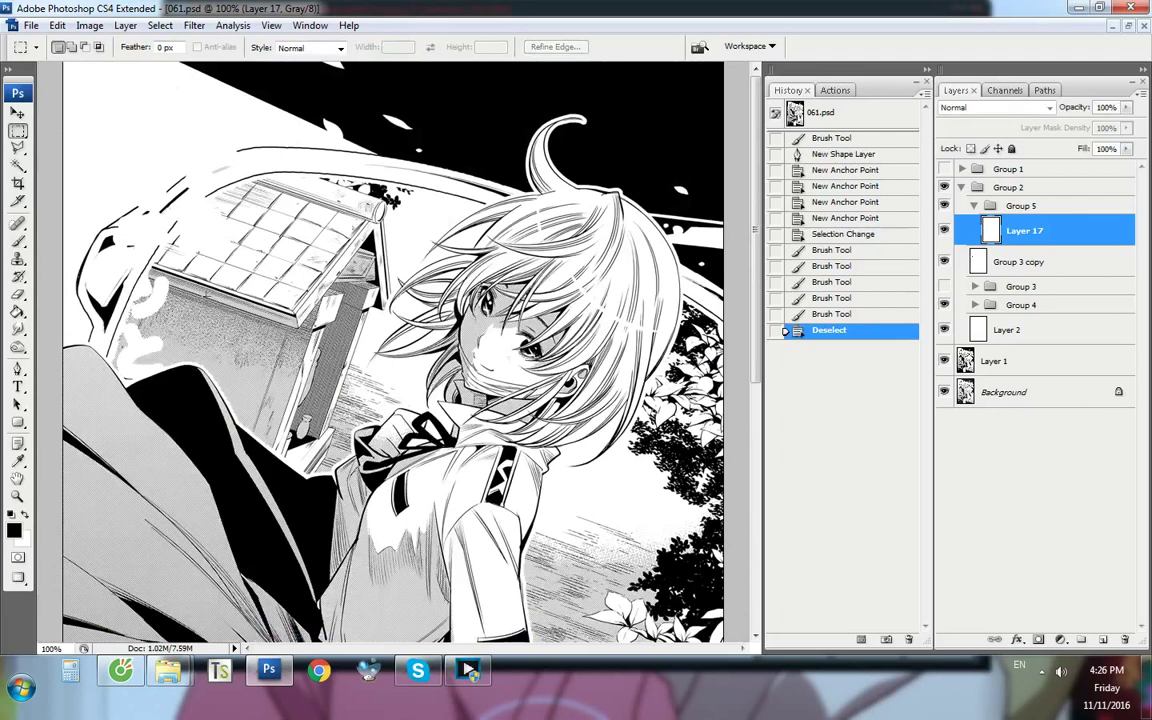
{"action": "key", "text": "p"}
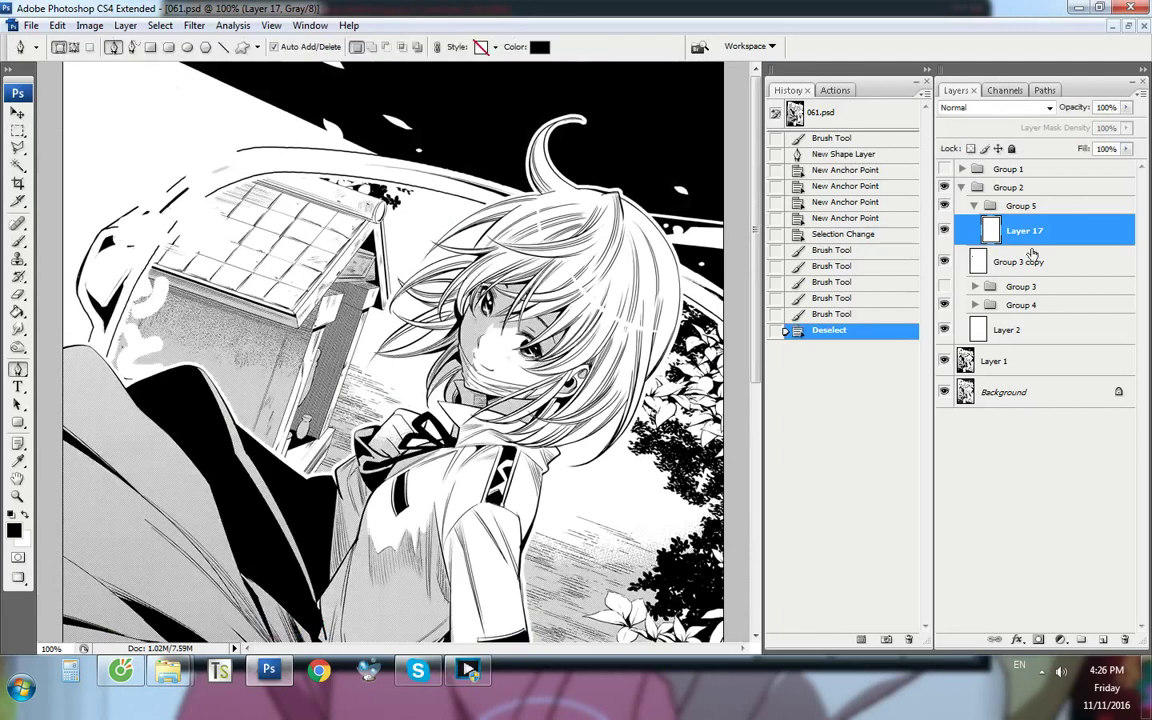
{"action": "left_click", "coordinate": [1015, 190]}
{"action": "key", "text": "ctrl+comma"}
{"action": "key", "text": "ctrl+comma"}
{"action": "key", "text": "ctrl+comma"}
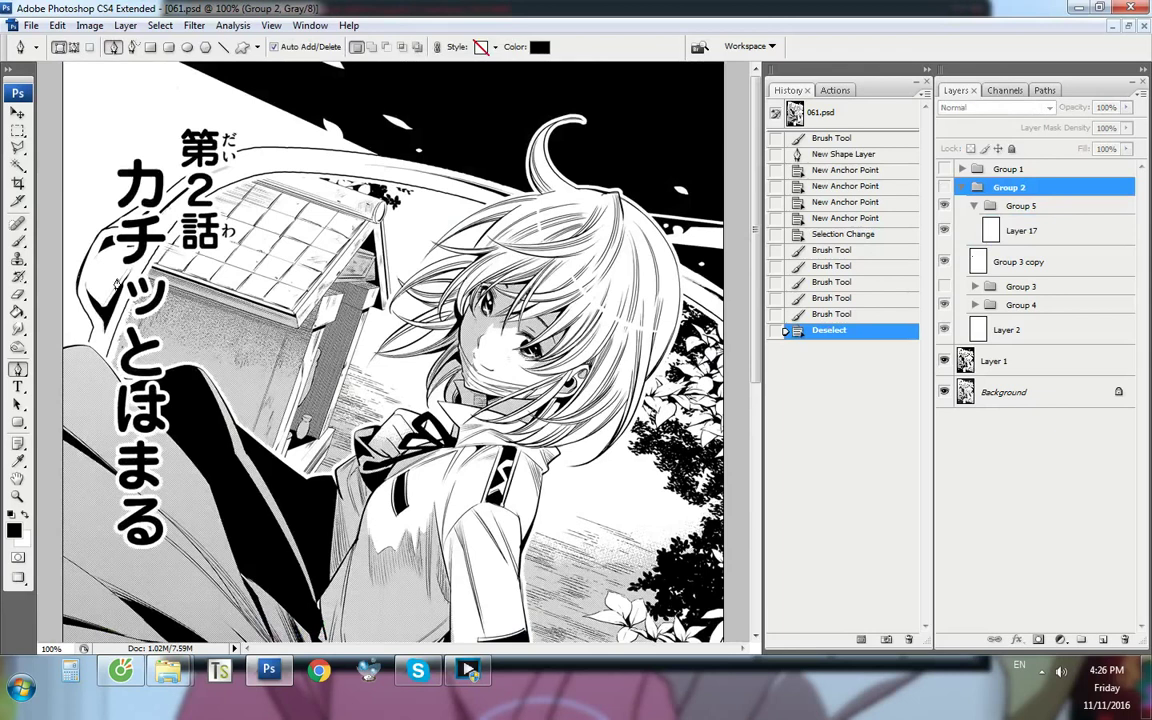
{"action": "key", "text": "ctrl+comma"}
{"action": "key", "text": "ctrl+comma"}
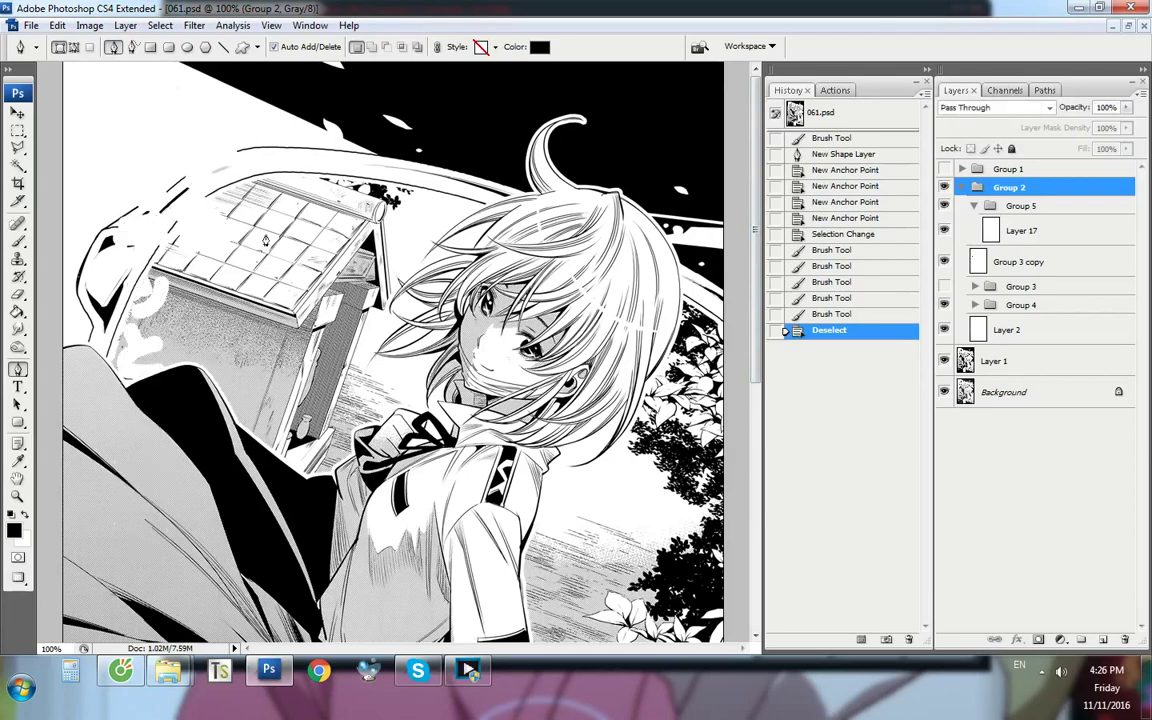
{"action": "left_click", "coordinate": [944, 168]}
{"action": "left_click", "coordinate": [944, 168]}
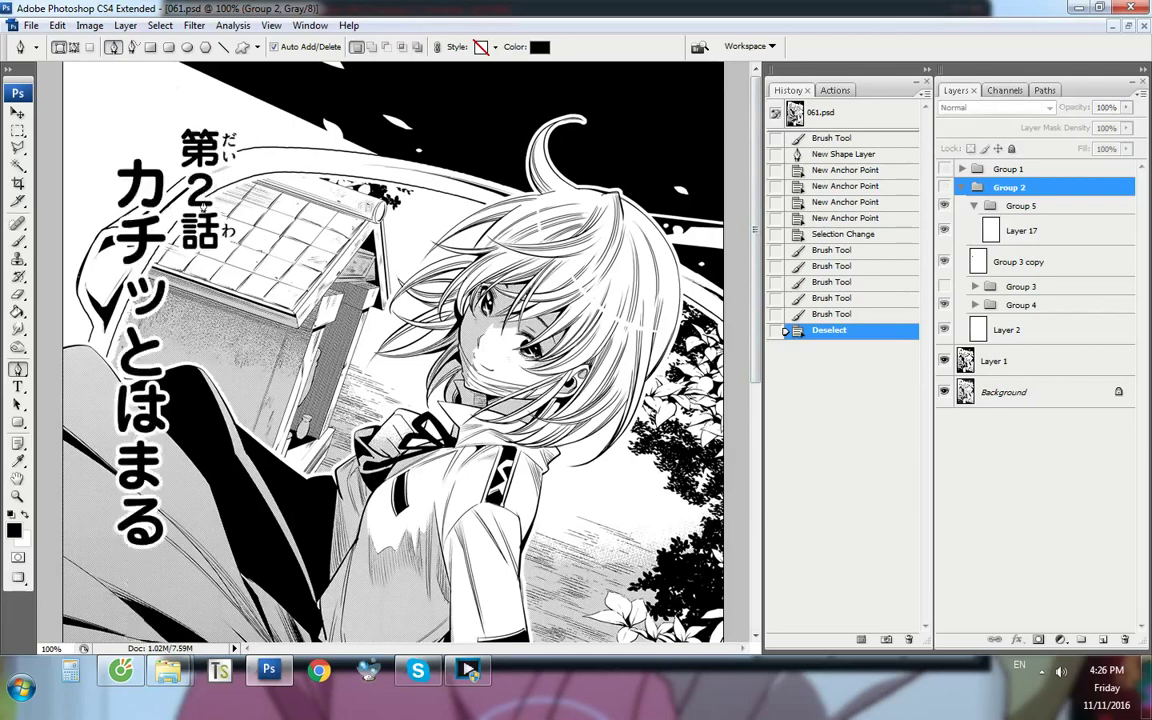
Draw a straight Pen path bridging the next gap in the outline beside the roof and select Layer 17
{"action": "scroll", "coordinate": [201, 235], "scroll_direction": "up", "scroll_amount": 10}
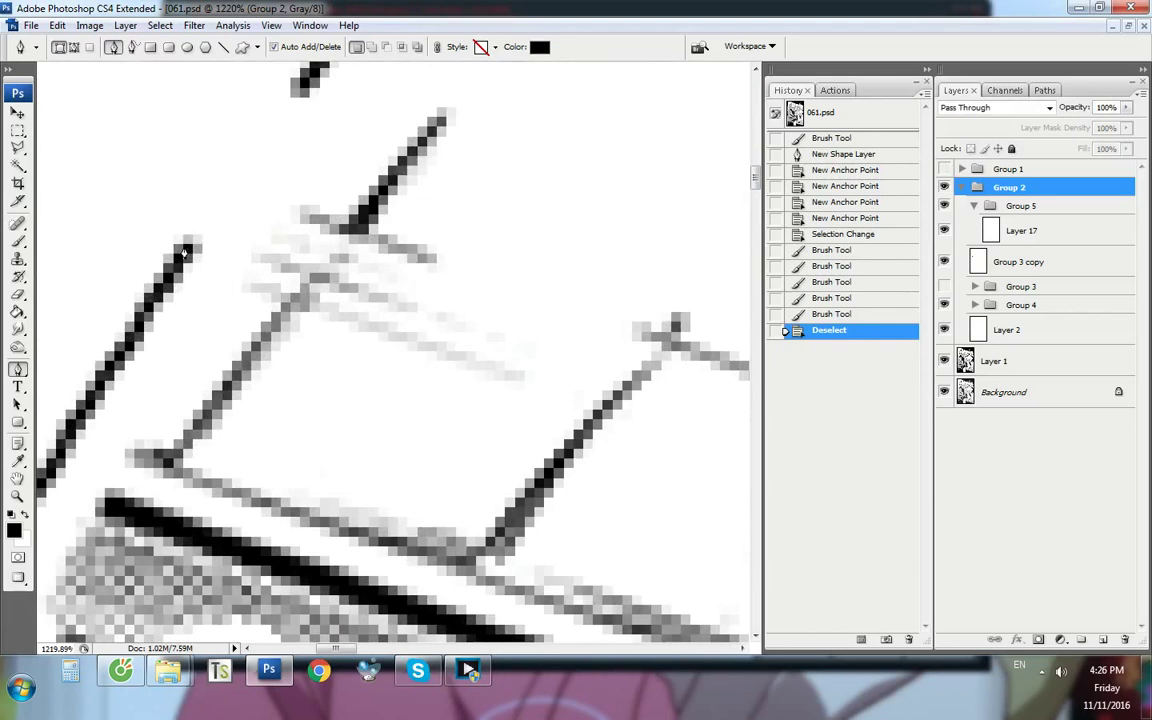
{"action": "left_click", "coordinate": [168, 221]}
{"action": "left_click", "coordinate": [266, 78]}
{"action": "scroll", "coordinate": [199, 132], "scroll_direction": "up", "scroll_amount": 2}
{"action": "scroll", "coordinate": [199, 132], "scroll_direction": "down", "scroll_amount": 10}
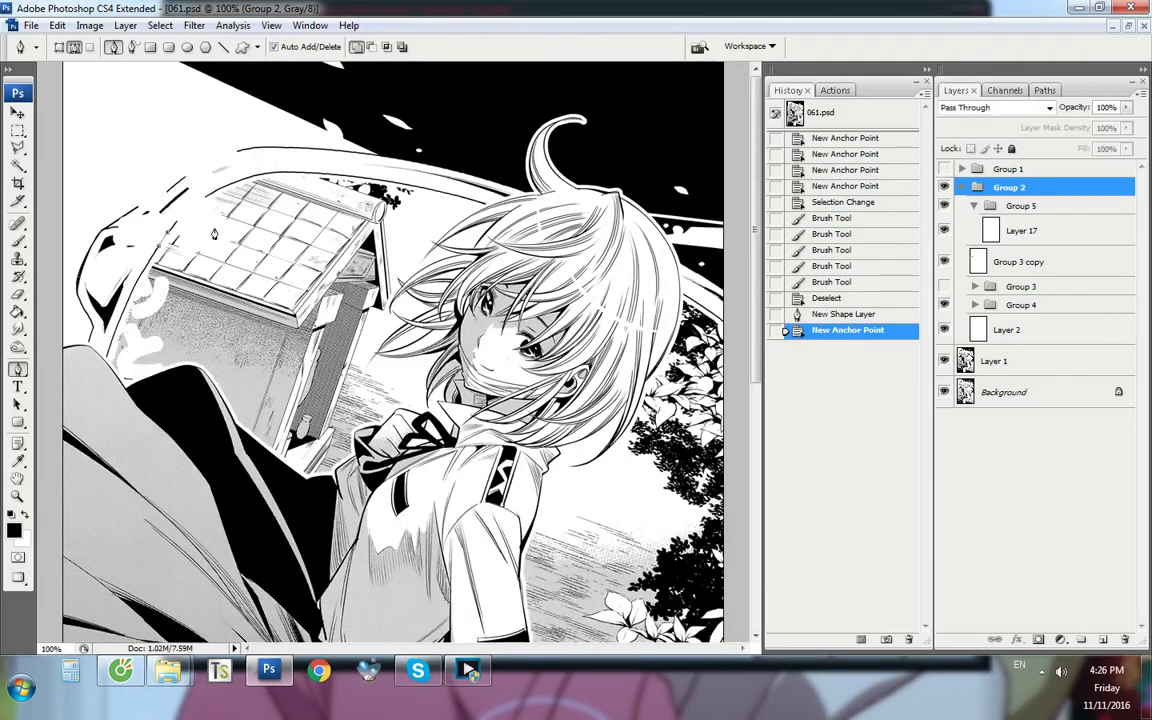
{"action": "scroll", "coordinate": [134, 222], "scroll_direction": "up", "scroll_amount": 10}
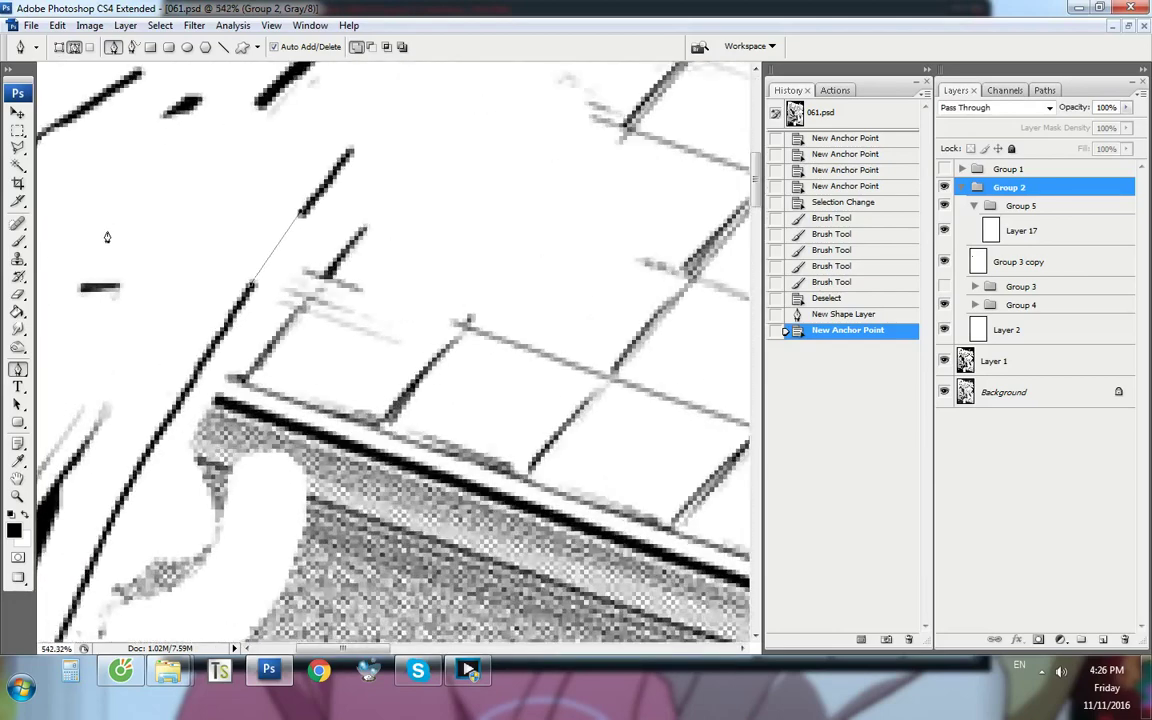
{"action": "left_click", "coordinate": [1040, 236]}
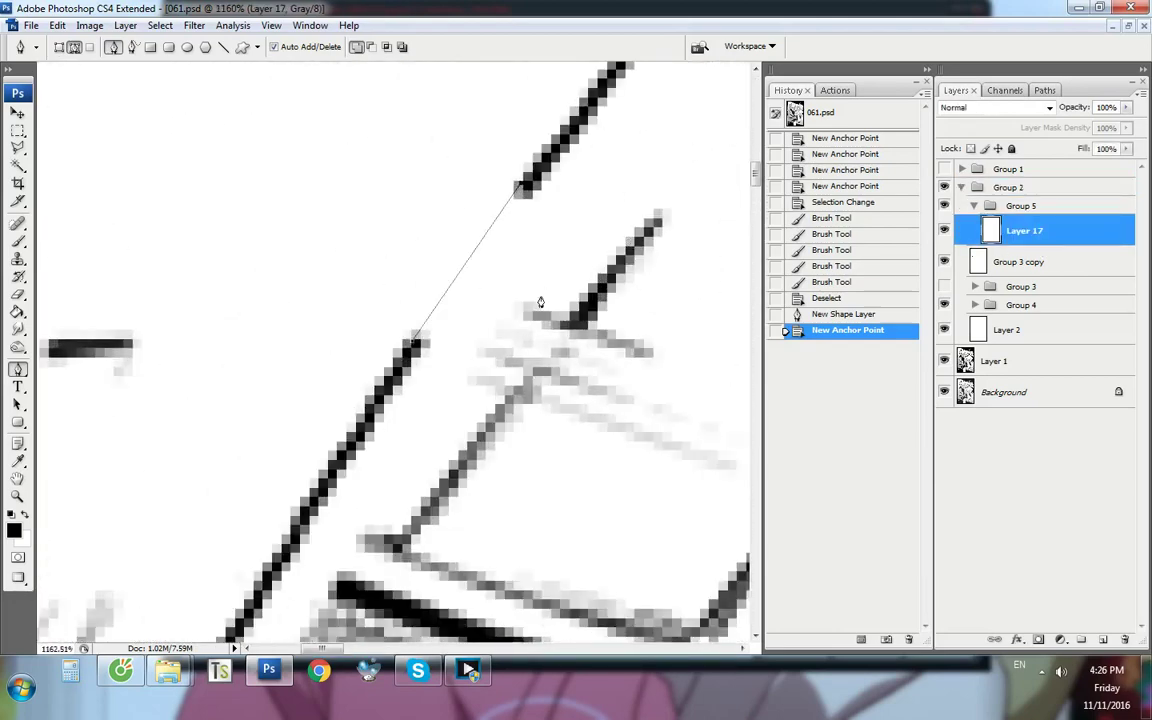
Trace the straight path on Layer 17 with the black 1 px Brush in connected strokes to join the line ends
{"action": "scroll", "coordinate": [494, 307], "scroll_direction": "up", "scroll_amount": 1}
{"action": "key", "text": "b"}
{"action": "scroll", "coordinate": [469, 307], "scroll_direction": "up", "scroll_amount": 2}
{"action": "left_click", "coordinate": [382, 361]}
{"action": "left_click", "coordinate": [474, 227], "text": "shift"}
{"action": "left_click", "coordinate": [535, 139], "text": "shift"}
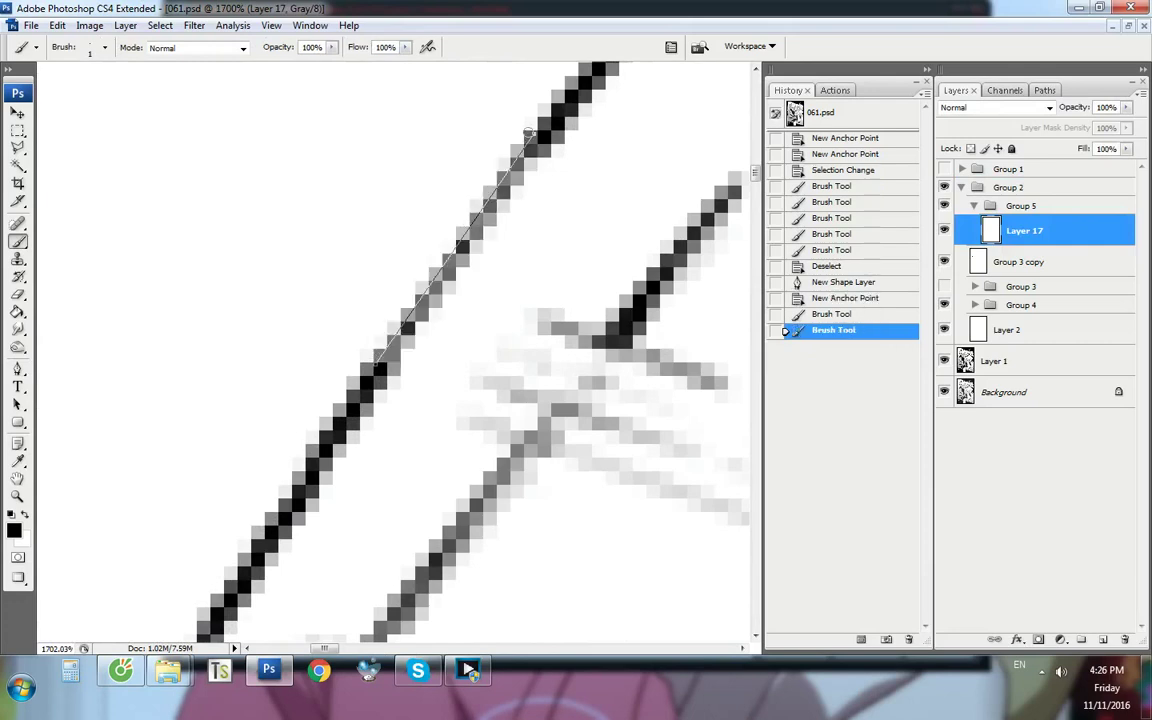
Darken the joined line with repeated straight brush strokes to match the original outline, and dismiss the path
{"action": "left_click", "coordinate": [393, 332], "text": "shift"}
{"action": "left_click", "coordinate": [379, 359], "text": "shift"}
{"action": "left_click", "coordinate": [492, 190], "text": "shift"}
{"action": "left_click", "coordinate": [538, 138], "text": "shift"}
{"action": "scroll", "coordinate": [230, 259], "scroll_direction": "down", "scroll_amount": 5}
{"action": "scroll", "coordinate": [229, 258], "scroll_direction": "down", "scroll_amount": 2}
{"action": "key", "text": "p"}
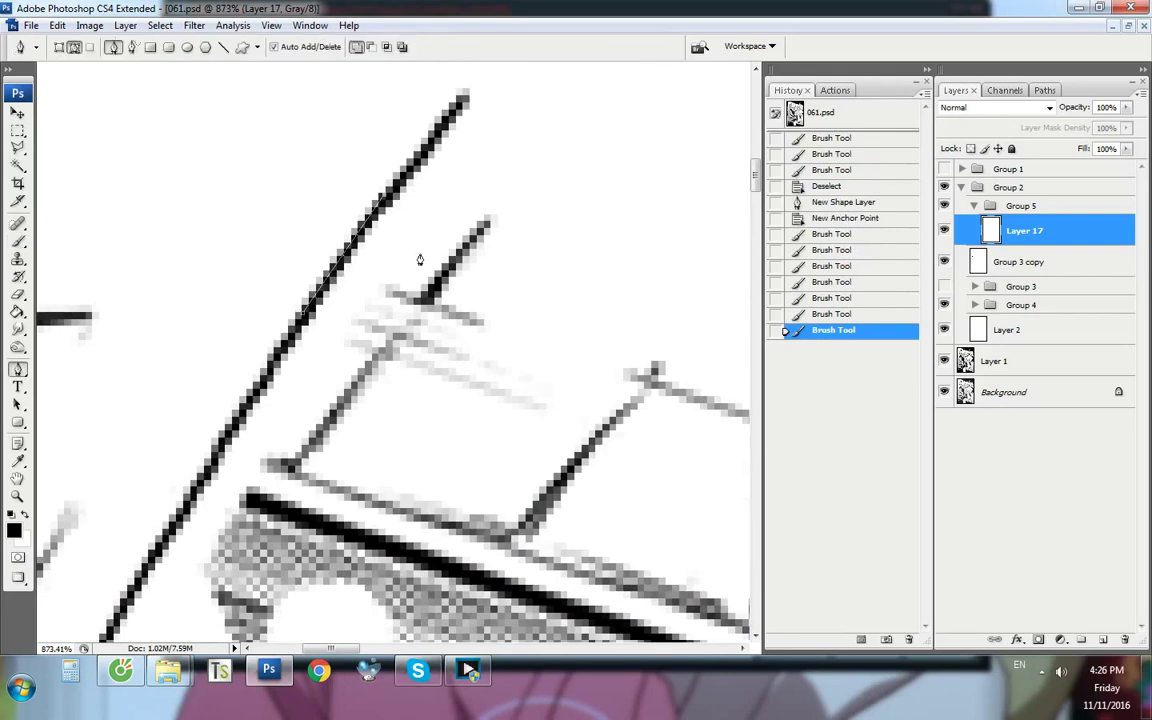
{"action": "key", "text": "ctrl+alt+0"}
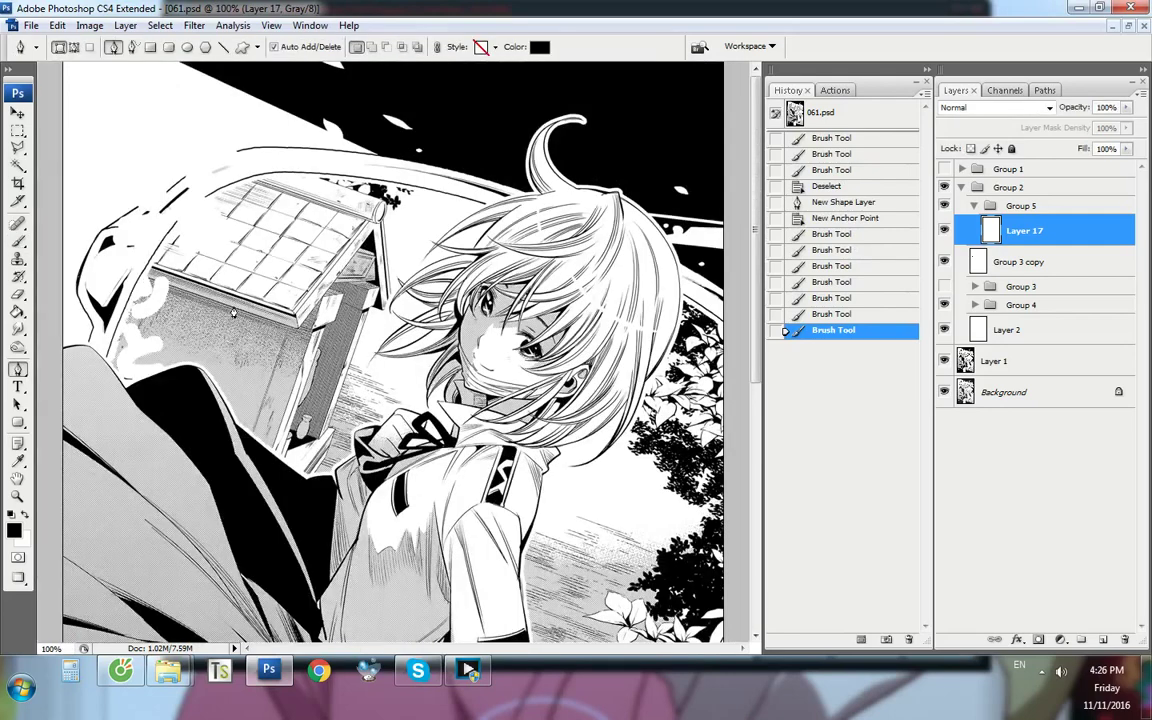
Hide and show Layer 17 to compare the repaired outline beside the roof with the original gap
{"action": "scroll", "coordinate": [160, 248], "scroll_direction": "up", "scroll_amount": 5}
{"action": "scroll", "coordinate": [84, 234], "scroll_direction": "up", "scroll_amount": 3}
{"action": "key", "text": "ctrl+comma"}
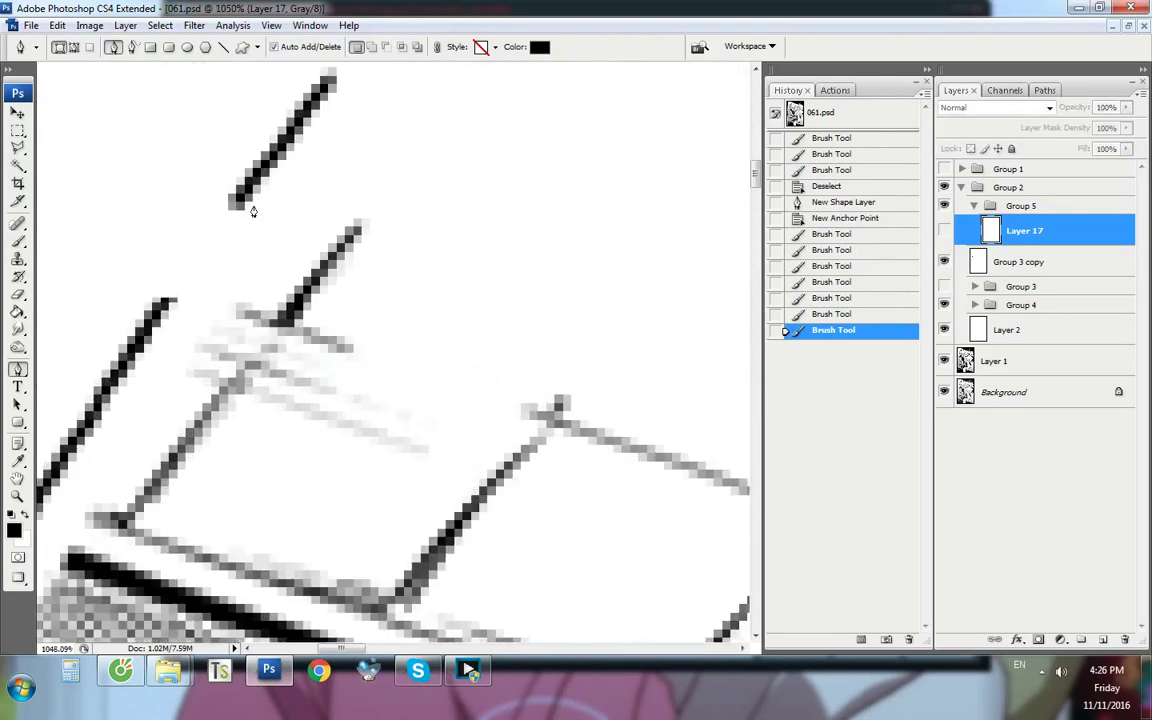
{"action": "key", "text": "ctrl+comma"}
{"action": "left_click", "coordinate": [229, 217]}
{"action": "left_click", "coordinate": [252, 190]}
{"action": "left_click", "coordinate": [266, 215]}
{"action": "key", "text": "Escape"}
Draw a small Pen path around the excess pixels where the lines join beside the roof and run the "de" action on it
{"action": "left_click", "coordinate": [252, 199]}
{"action": "left_click", "coordinate": [235, 216]}
{"action": "left_click", "coordinate": [256, 220]}
{"action": "left_click", "coordinate": [269, 204]}
{"action": "key", "text": "alt+F9"}
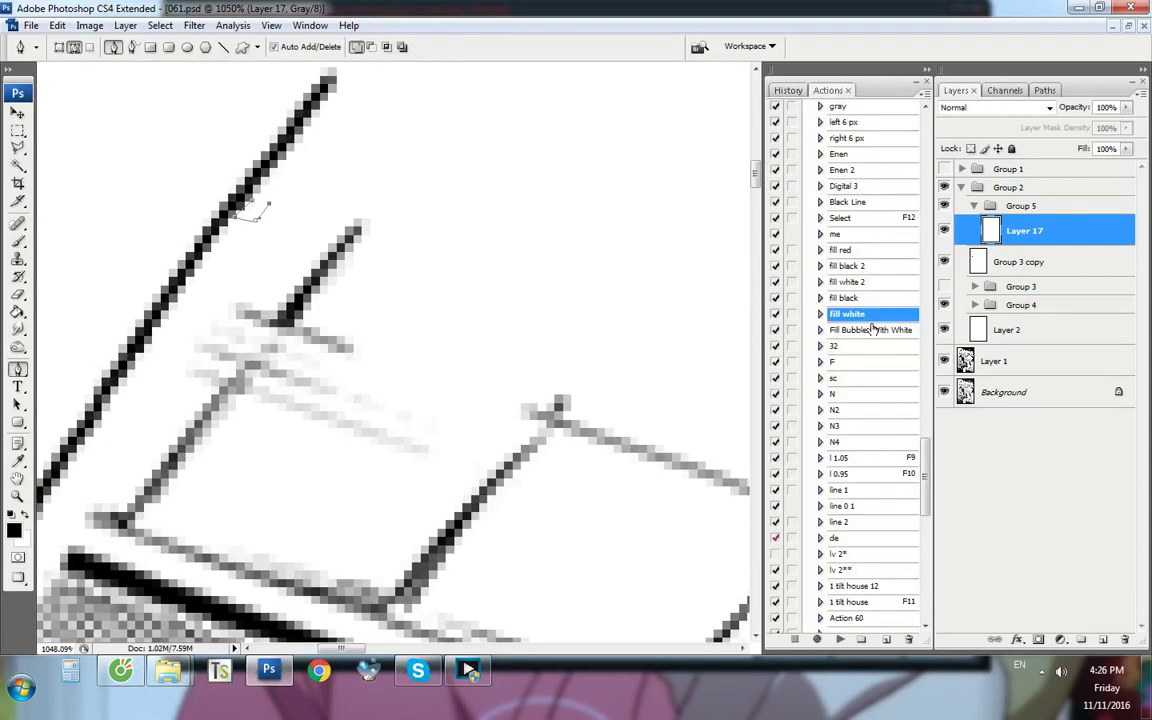
{"action": "left_click", "coordinate": [845, 540]}
Create a new group above Layer 17 and draw a Pen path across the remaining outline gap above the roof, curved with a middle anchor point
{"action": "key", "text": "ctrl+1"}
{"action": "scroll", "coordinate": [98, 219], "scroll_direction": "up", "scroll_amount": 3}
{"action": "scroll", "coordinate": [120, 197], "scroll_direction": "down", "scroll_amount": 5}
{"action": "scroll", "coordinate": [109, 208], "scroll_direction": "up", "scroll_amount": 5}
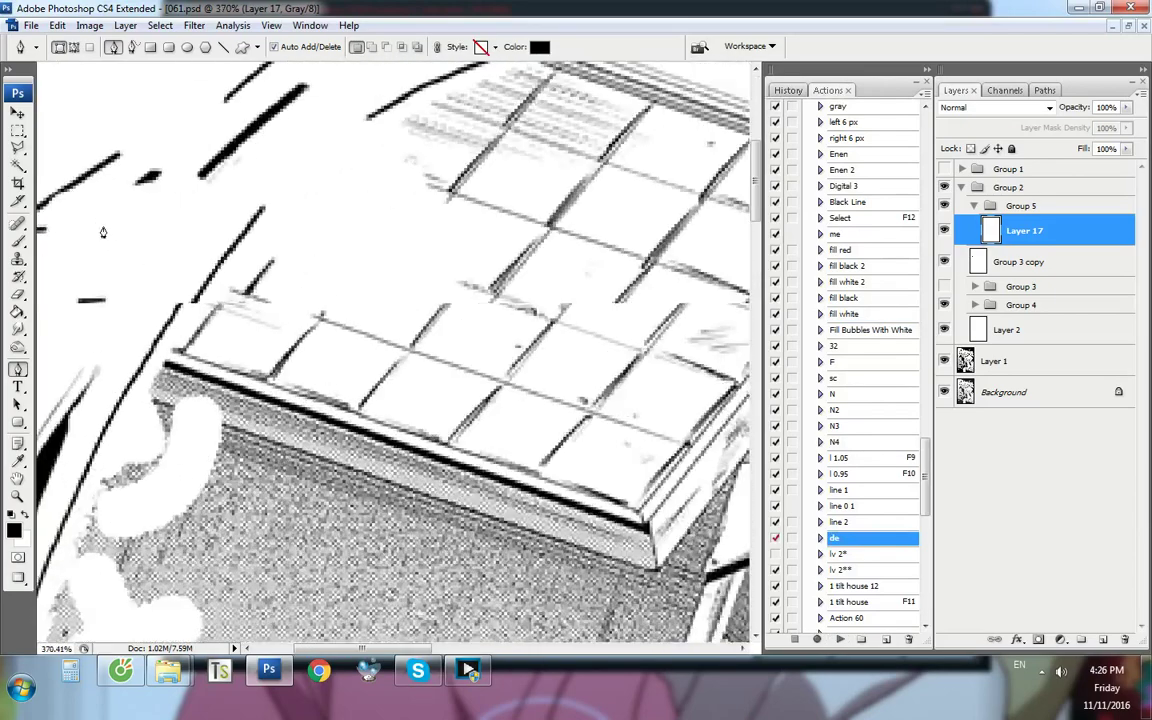
{"action": "left_click", "coordinate": [1081, 639]}
{"action": "scroll", "coordinate": [175, 227], "scroll_direction": "up", "scroll_amount": 5}
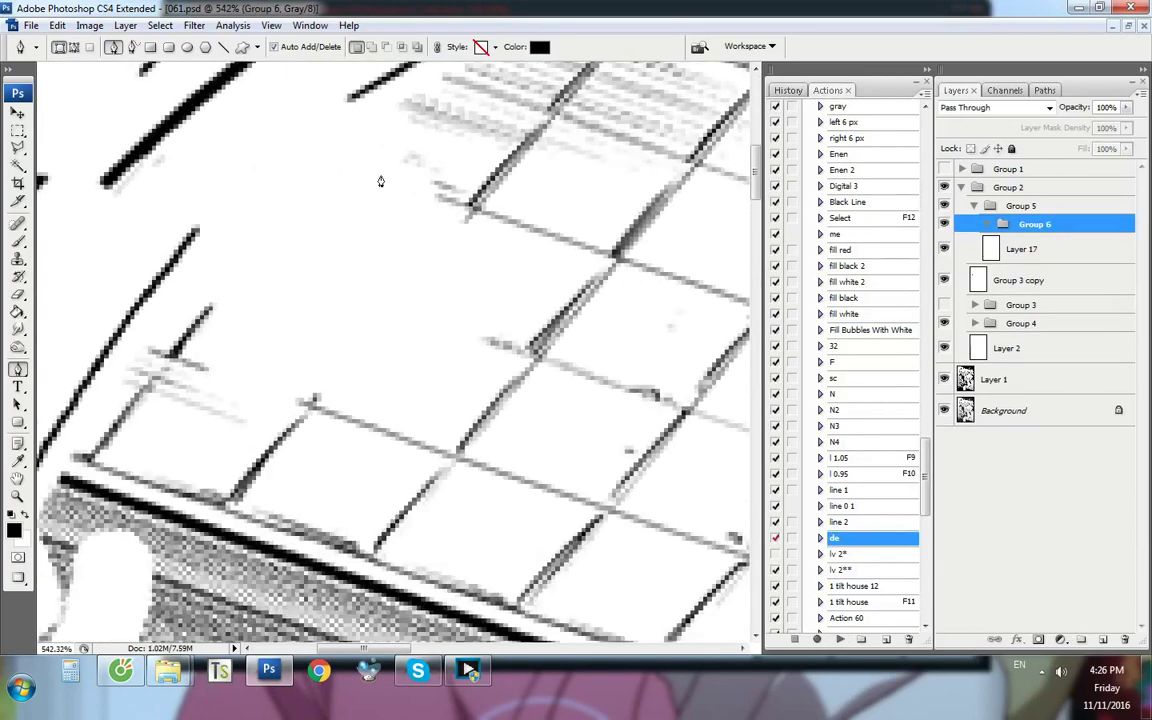
{"action": "scroll", "coordinate": [134, 275], "scroll_direction": "down", "scroll_amount": 4}
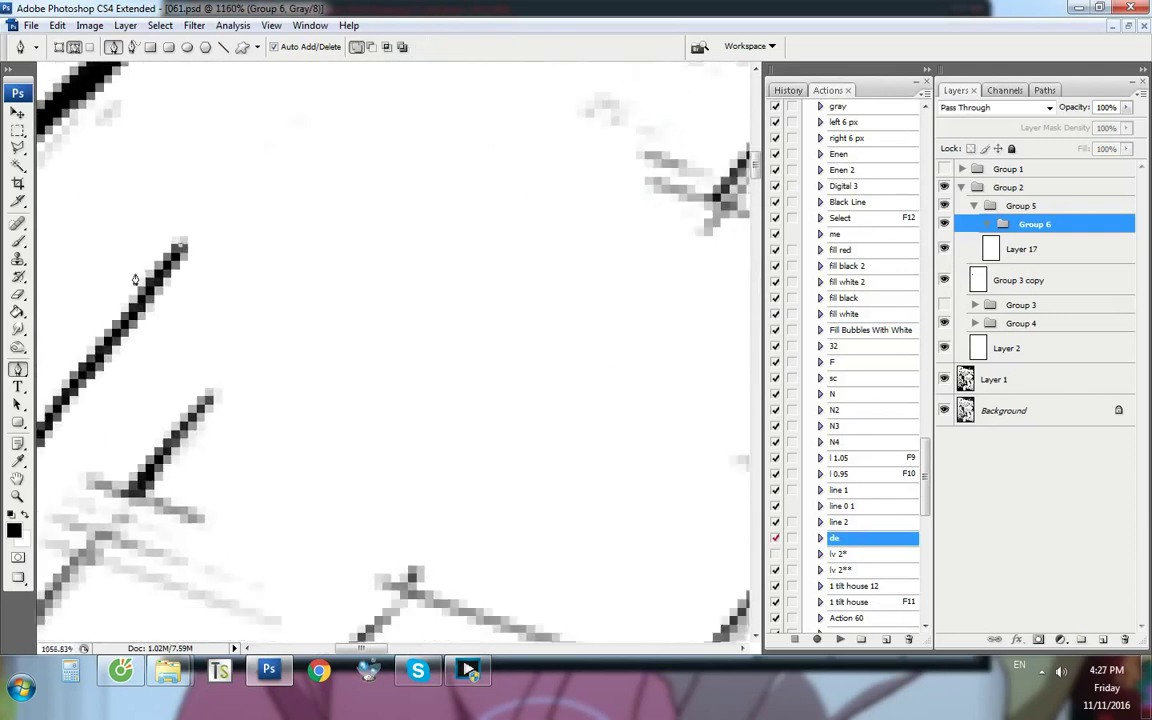
{"action": "scroll", "coordinate": [455, 108], "scroll_direction": "up", "scroll_amount": 3}
{"action": "left_click", "coordinate": [430, 97]}
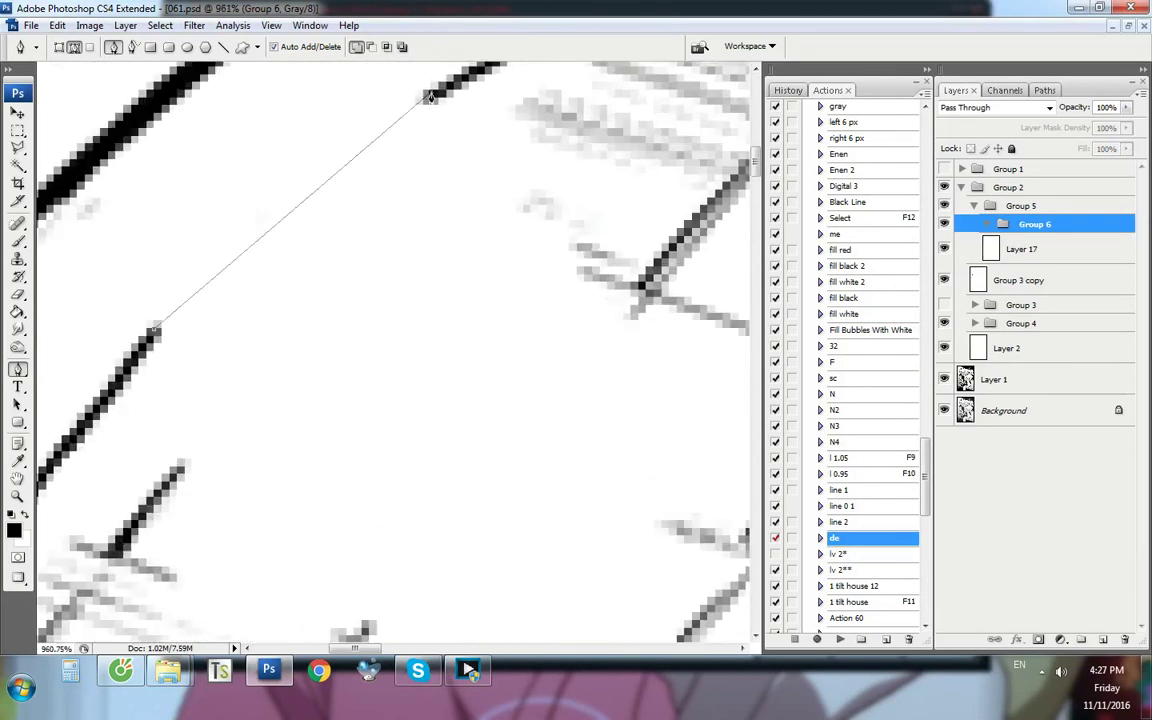
{"action": "left_click_drag", "start_coordinate": [326, 185], "coordinate": [305, 188]}
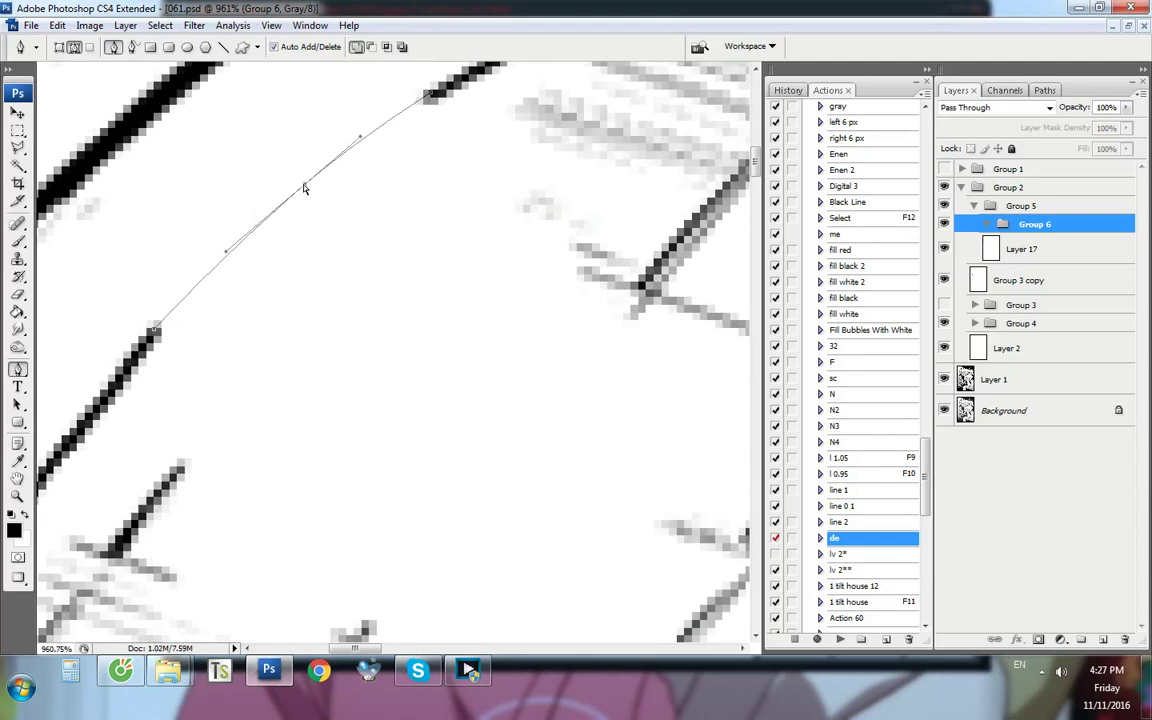
Add a layer inside the new group, trace the curved path with connected black 1 px Brush strokes to close the gap, and dismiss the path
{"action": "key", "text": "b"}
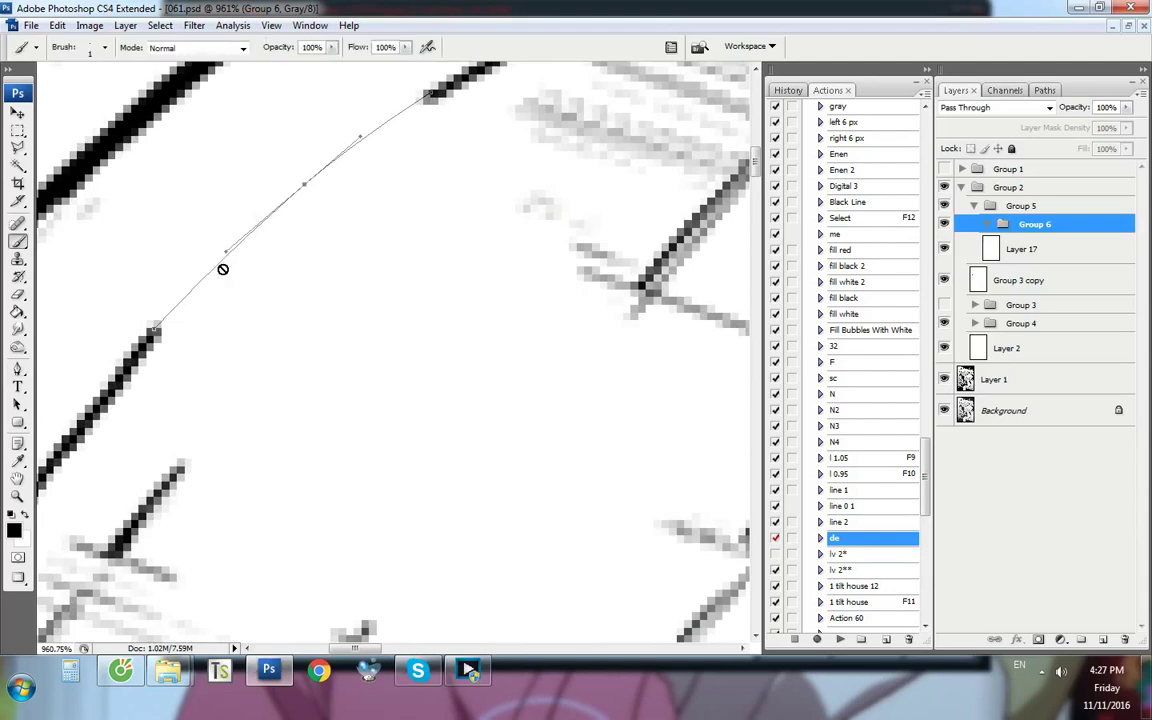
{"action": "key", "text": "ctrl+alt+shift+n"}
{"action": "scroll", "coordinate": [223, 268], "scroll_direction": "up", "scroll_amount": 2}
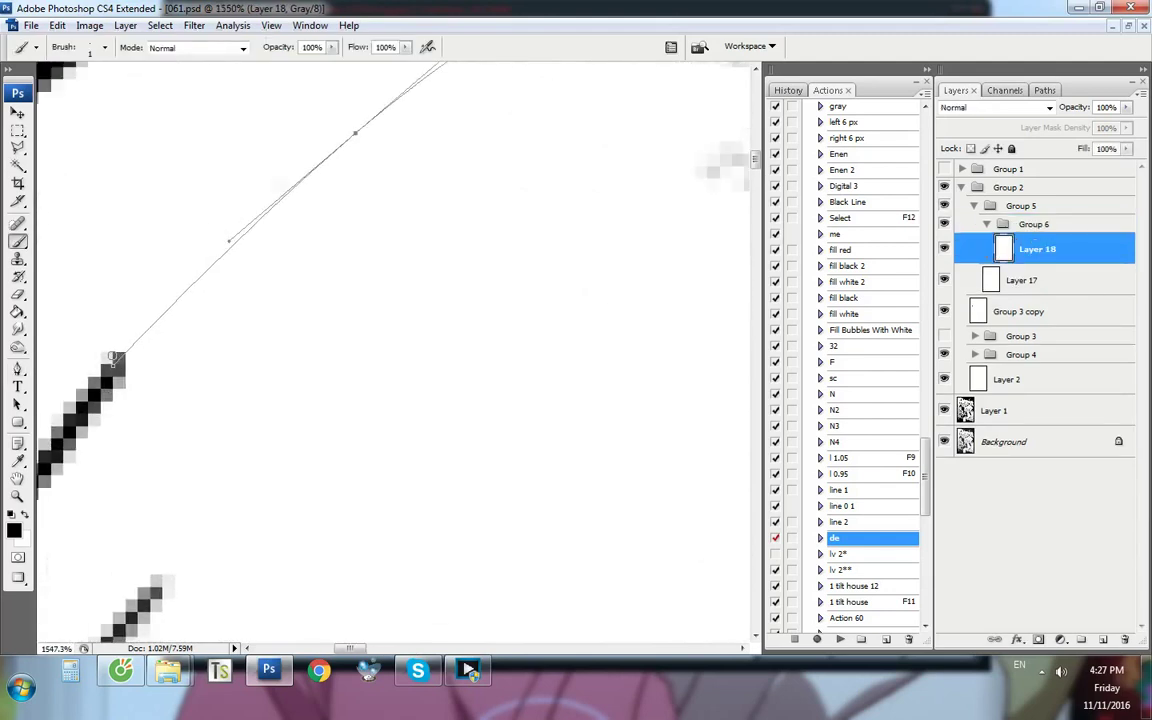
{"action": "left_click", "coordinate": [185, 280], "text": "shift"}
{"action": "scroll", "coordinate": [311, 159], "scroll_direction": "down", "scroll_amount": 3}
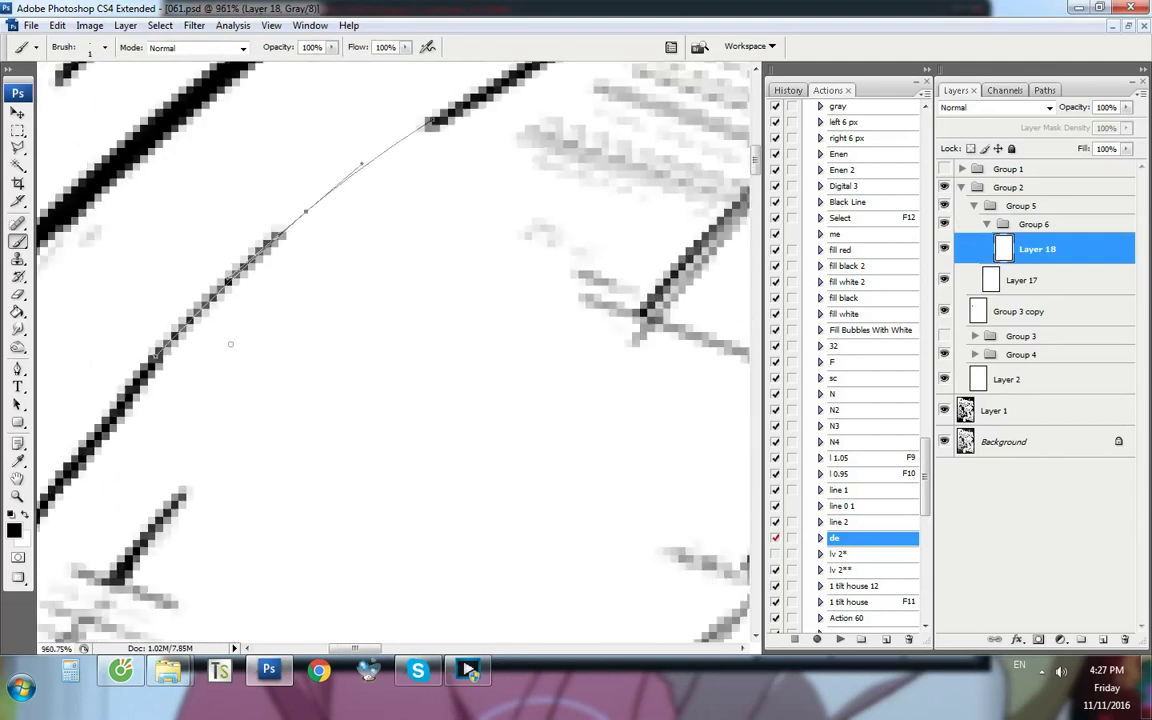
{"action": "scroll", "coordinate": [338, 178], "scroll_direction": "up", "scroll_amount": 2}
{"action": "left_click", "coordinate": [312, 169], "text": "shift"}
{"action": "left_click", "coordinate": [413, 138], "text": "shift"}
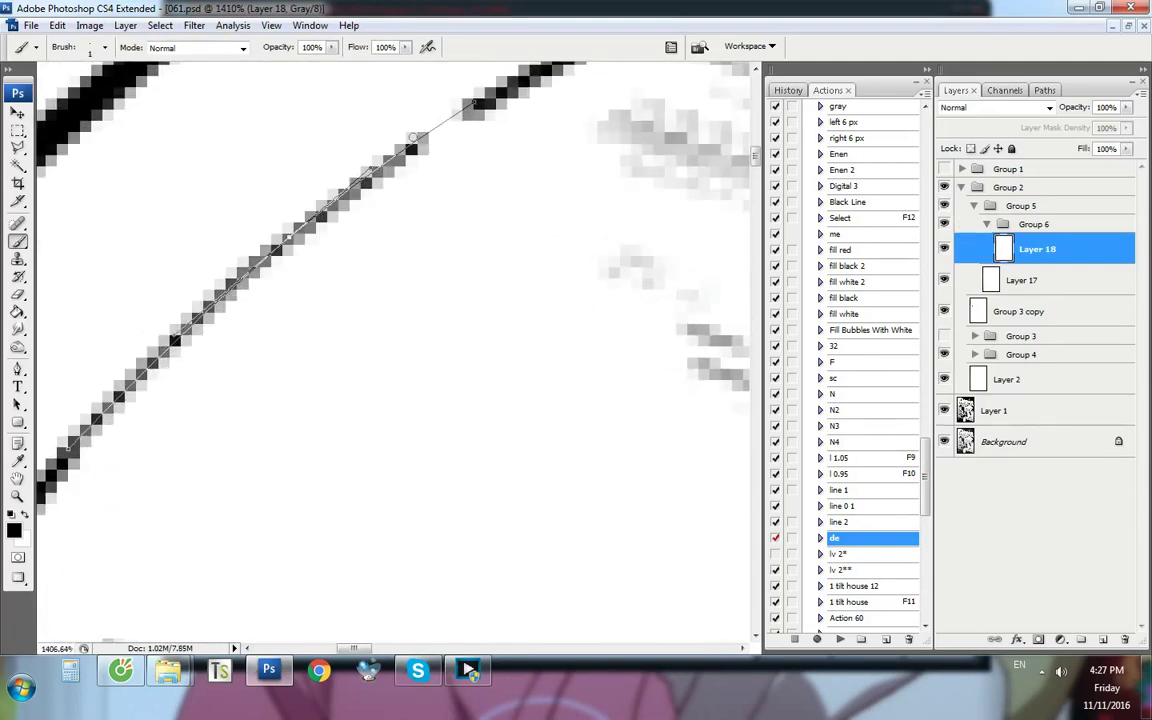
{"action": "scroll", "coordinate": [477, 102], "scroll_direction": "down", "scroll_amount": 4}
{"action": "scroll", "coordinate": [327, 154], "scroll_direction": "up", "scroll_amount": 4}
{"action": "scroll", "coordinate": [298, 226], "scroll_direction": "down", "scroll_amount": 5}
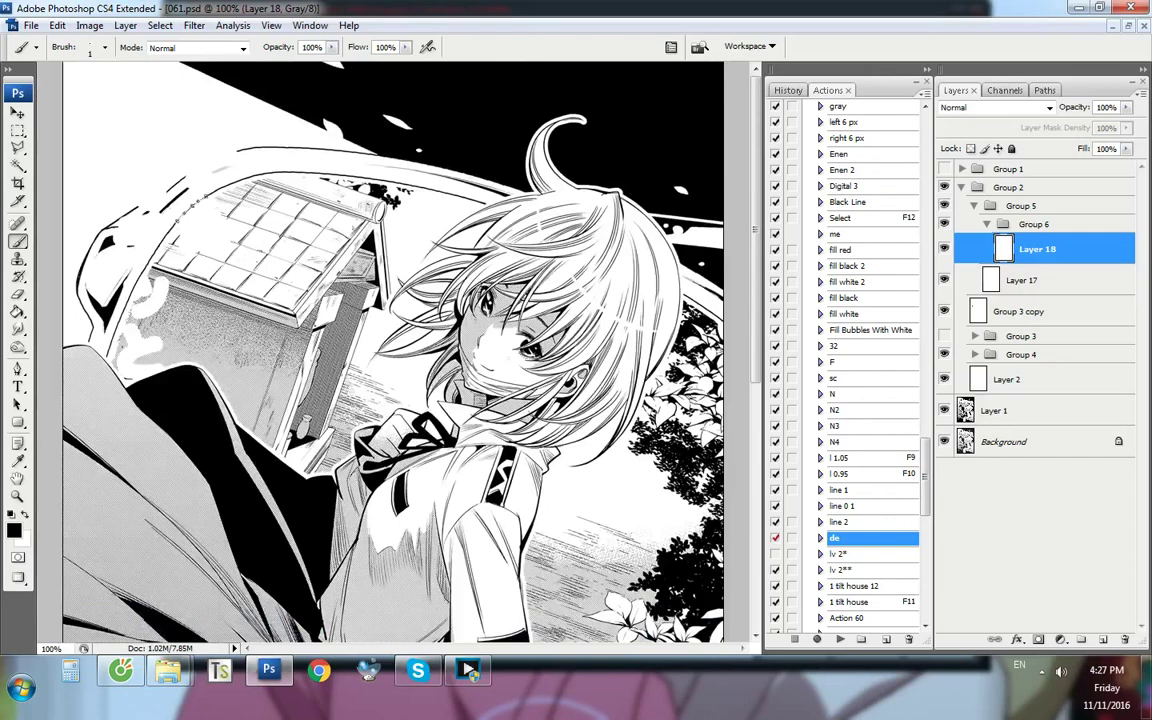
{"action": "scroll", "coordinate": [130, 160], "scroll_direction": "up", "scroll_amount": 2}
{"action": "scroll", "coordinate": [395, 203], "scroll_direction": "up", "scroll_amount": 5}
{"action": "key", "text": "p"}
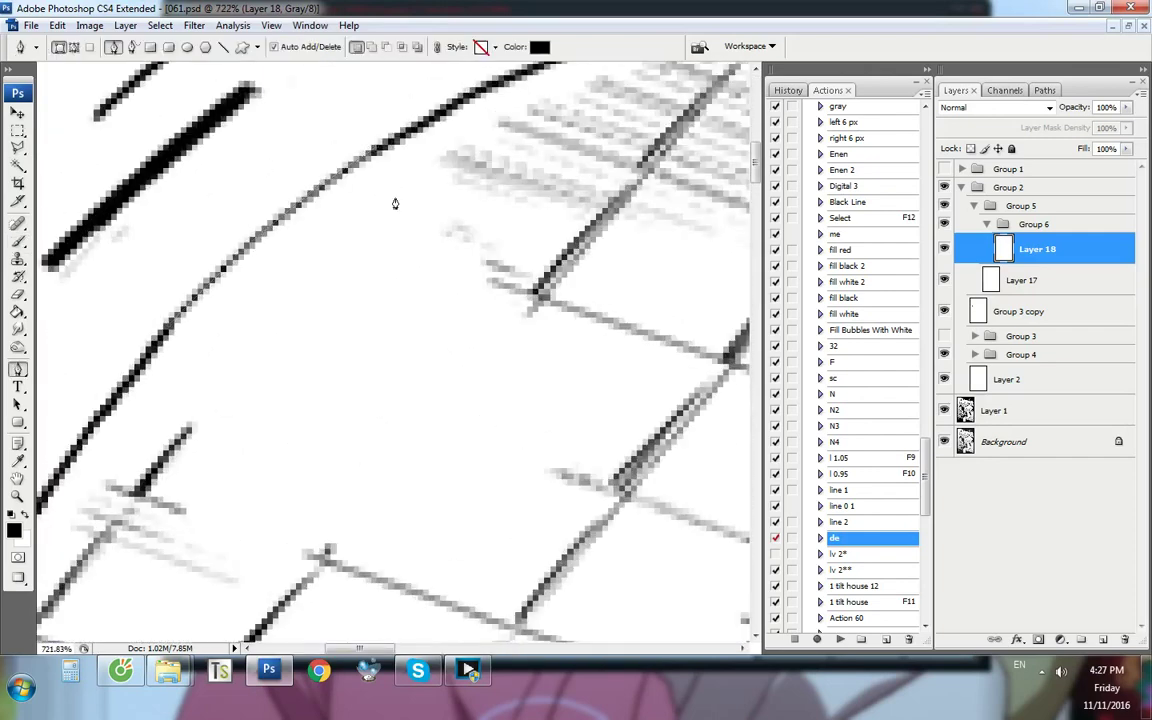
Duplicate Layer 18, set the copy to Soft Light at 80% opacity and merge it down to darken the new line
{"action": "key", "text": "ctrl+j"}
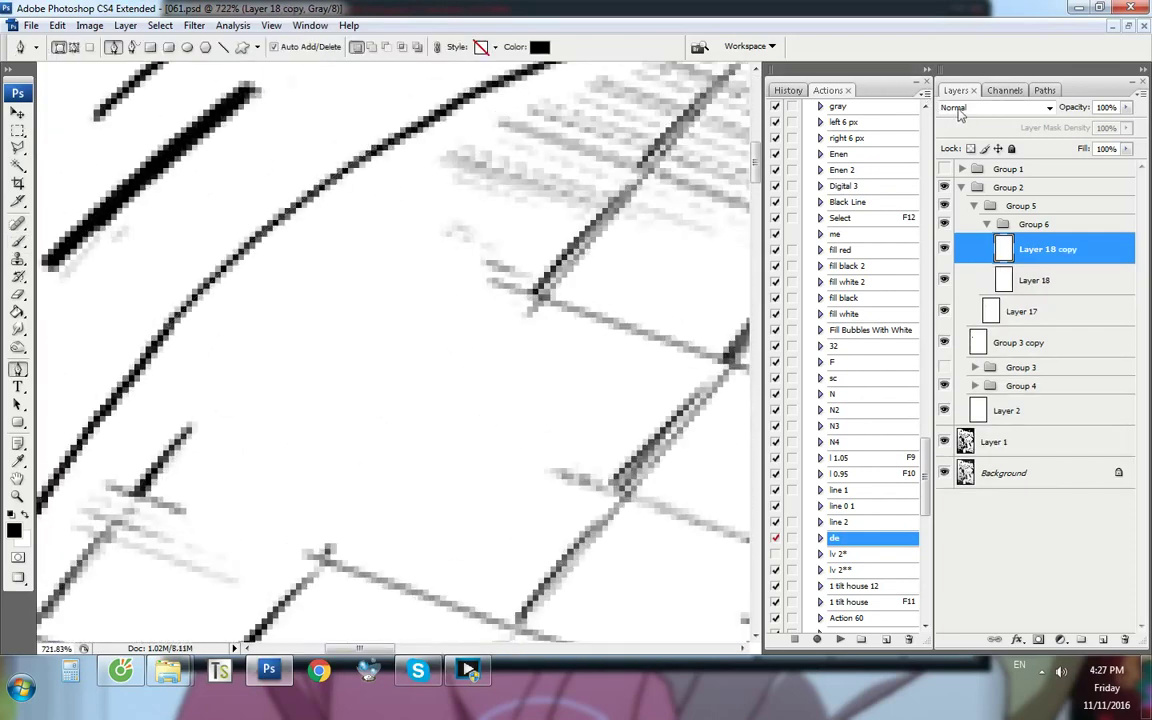
{"action": "left_click", "coordinate": [963, 108]}
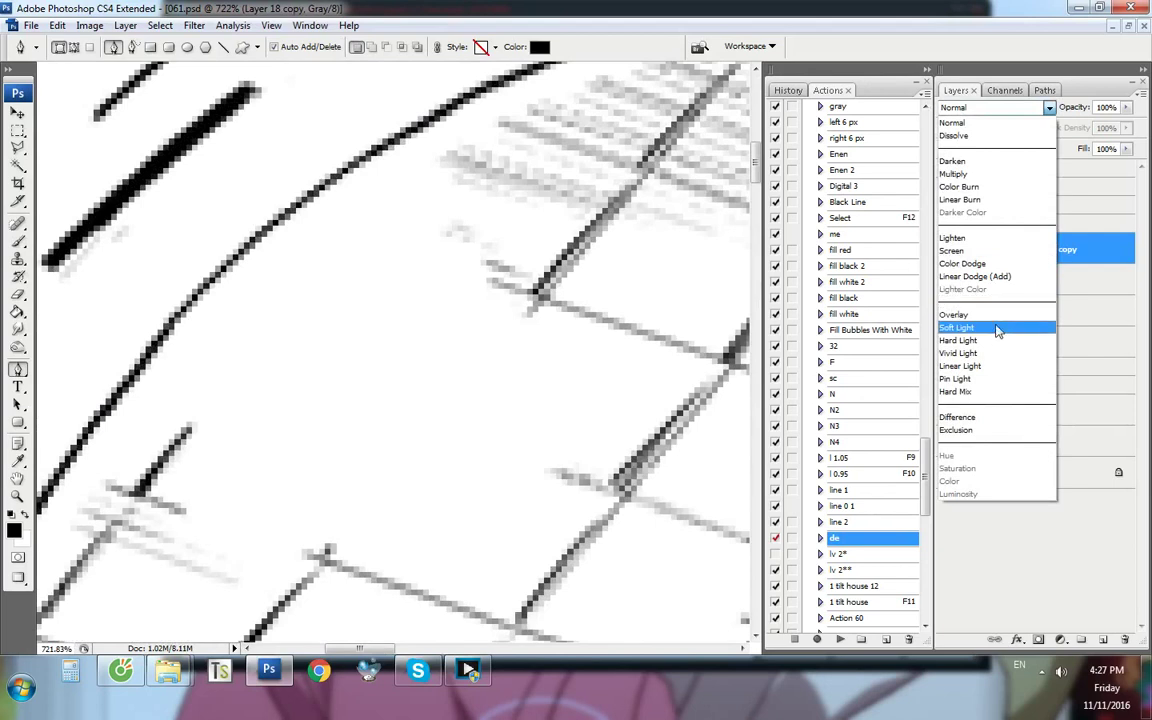
{"action": "left_click", "coordinate": [997, 328]}
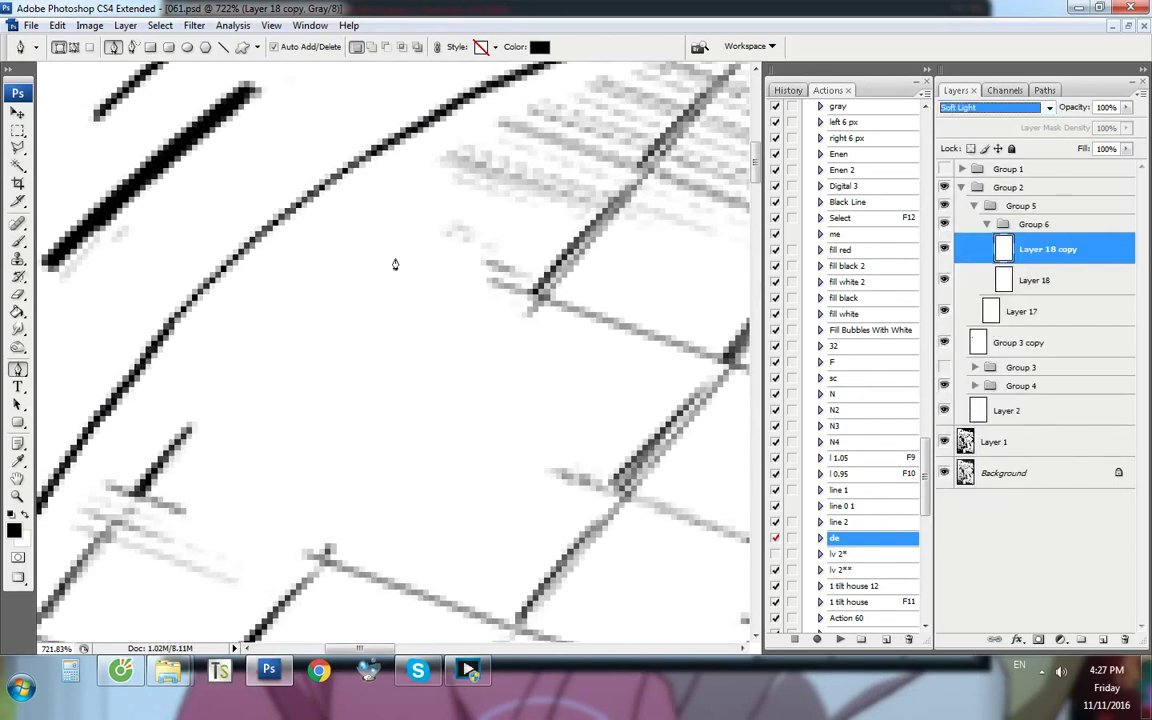
{"action": "left_click", "coordinate": [417, 281]}
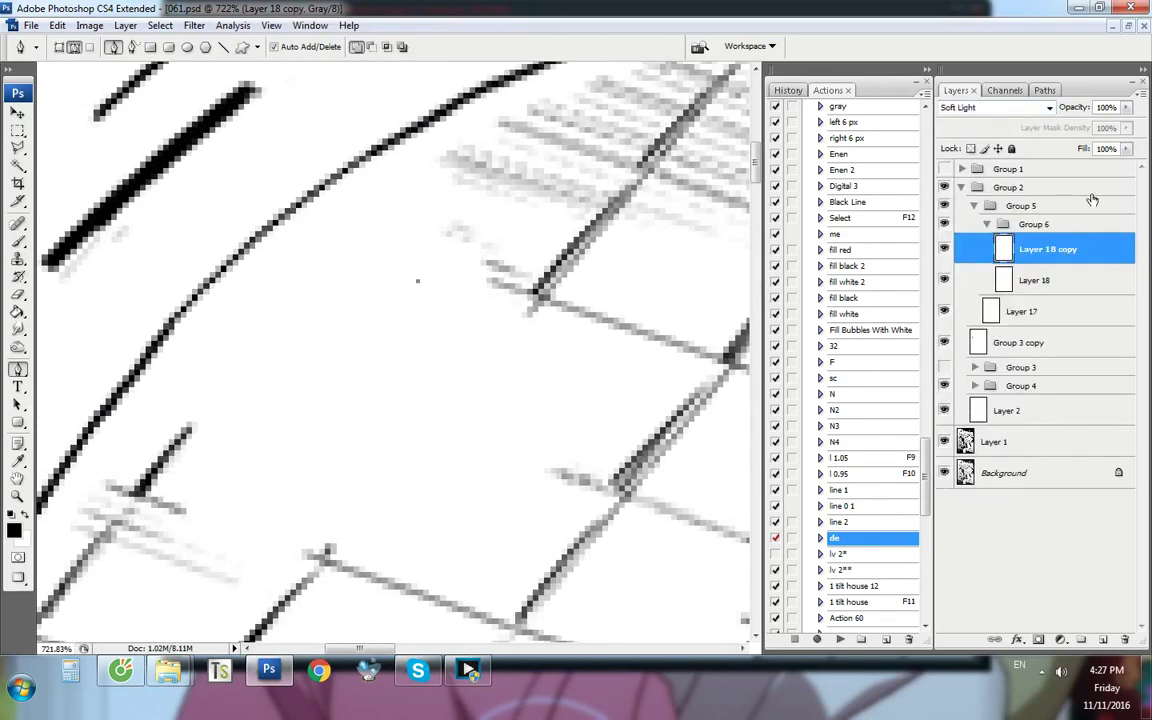
{"action": "key", "text": "8"}
{"action": "key", "text": "Delete"}
{"action": "key", "text": "ctrl+alt+0"}
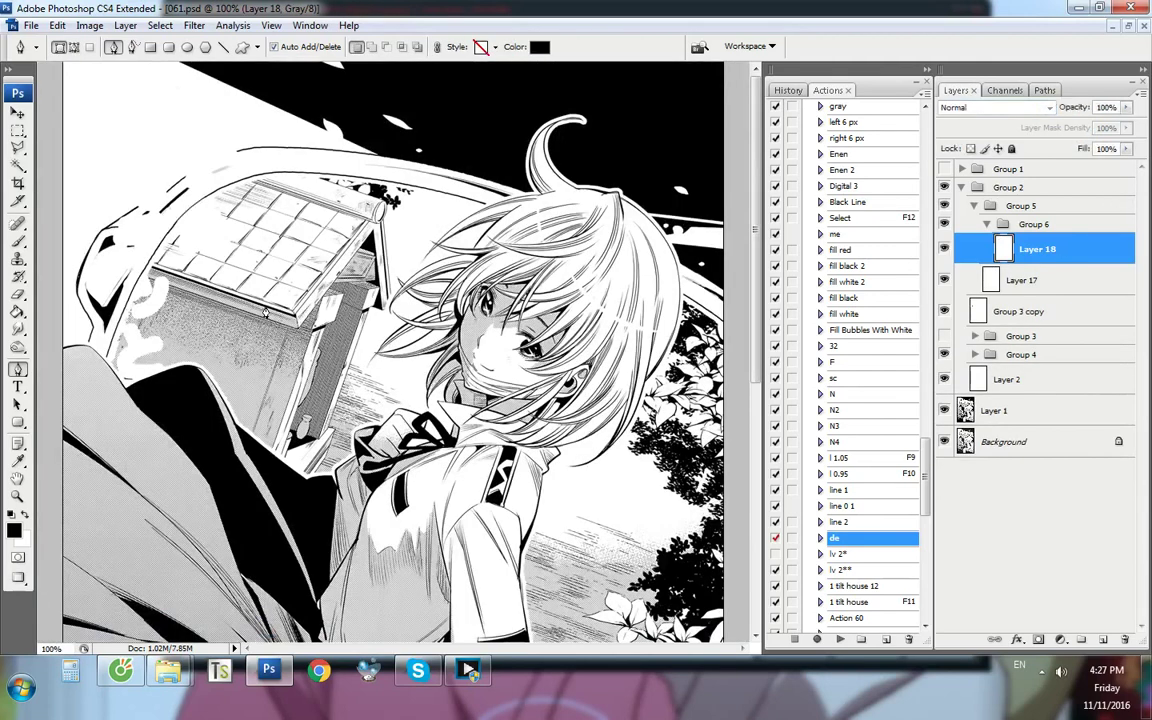
{"action": "left_click", "coordinate": [788, 90]}
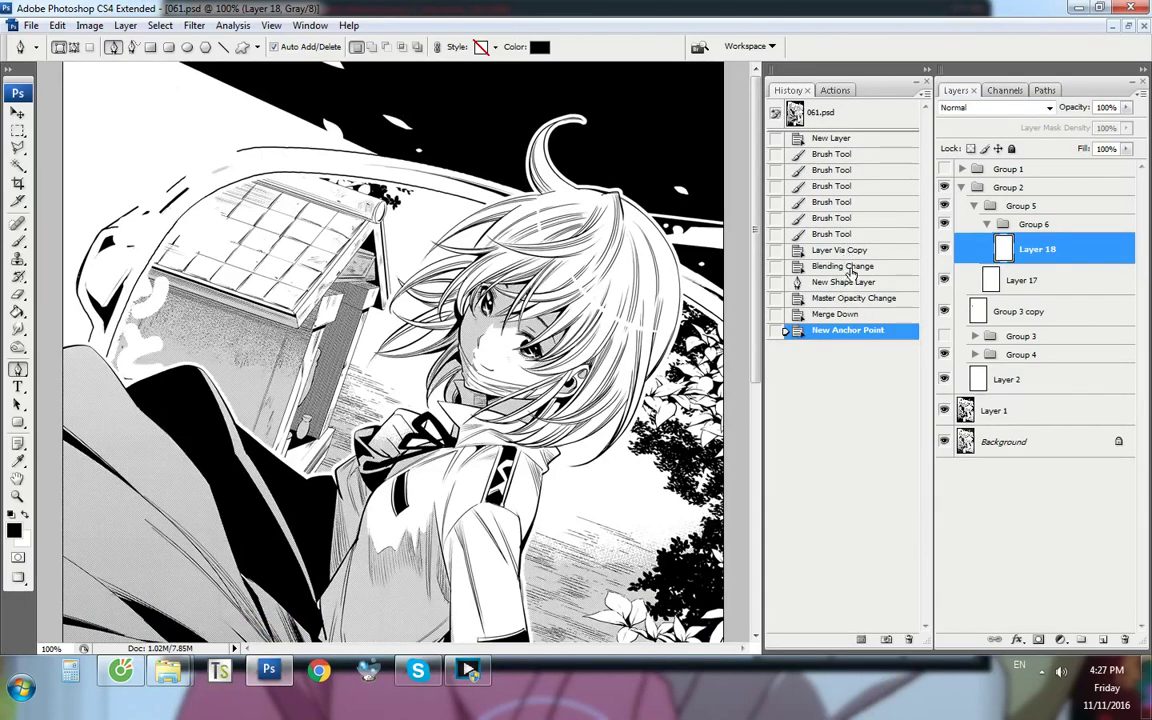
Step back in the history to the last brush stroke on Layer 18 and run the "line 1" action on the curved path
{"action": "left_click", "coordinate": [843, 252]}
{"action": "scroll", "coordinate": [93, 218], "scroll_direction": "up", "scroll_amount": 6}
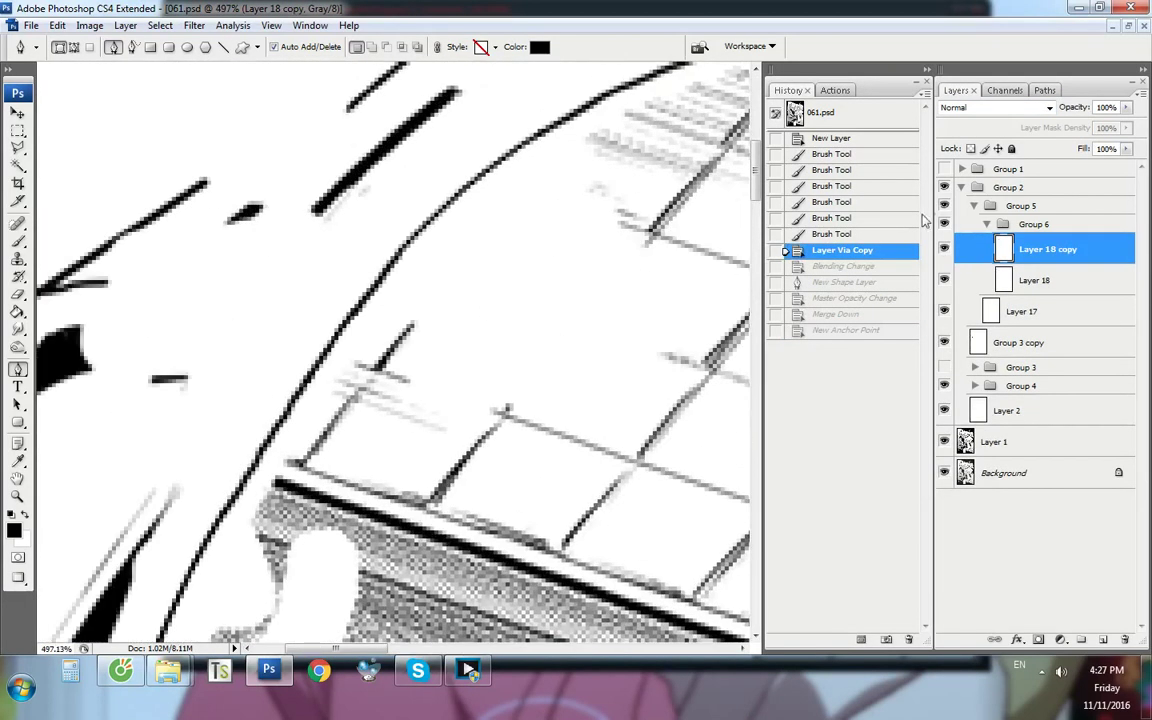
{"action": "left_click", "coordinate": [833, 234]}
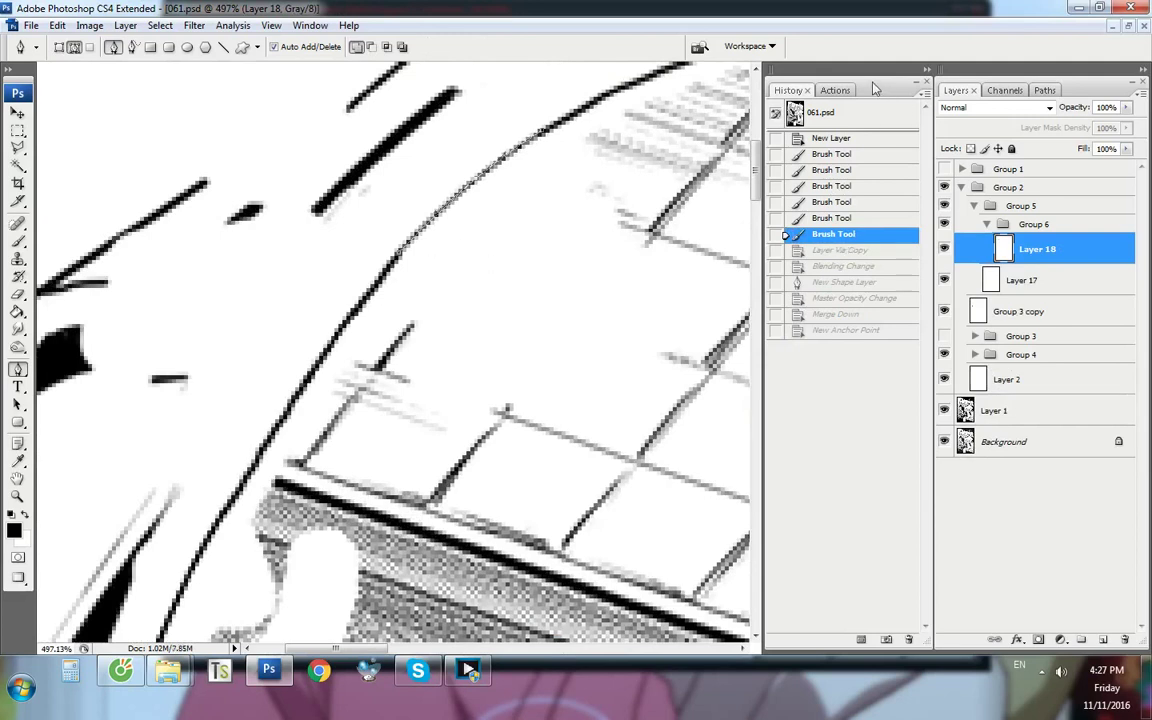
{"action": "left_click", "coordinate": [833, 91]}
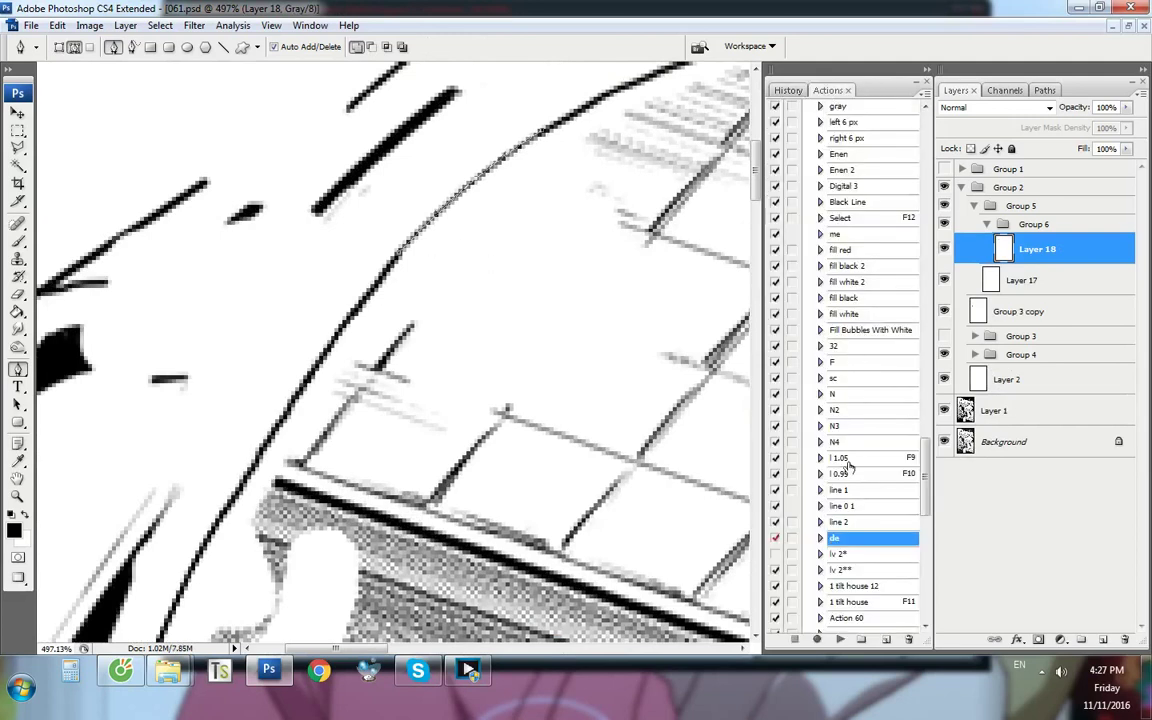
{"action": "double_click", "coordinate": [837, 493], "text": "ctrl"}
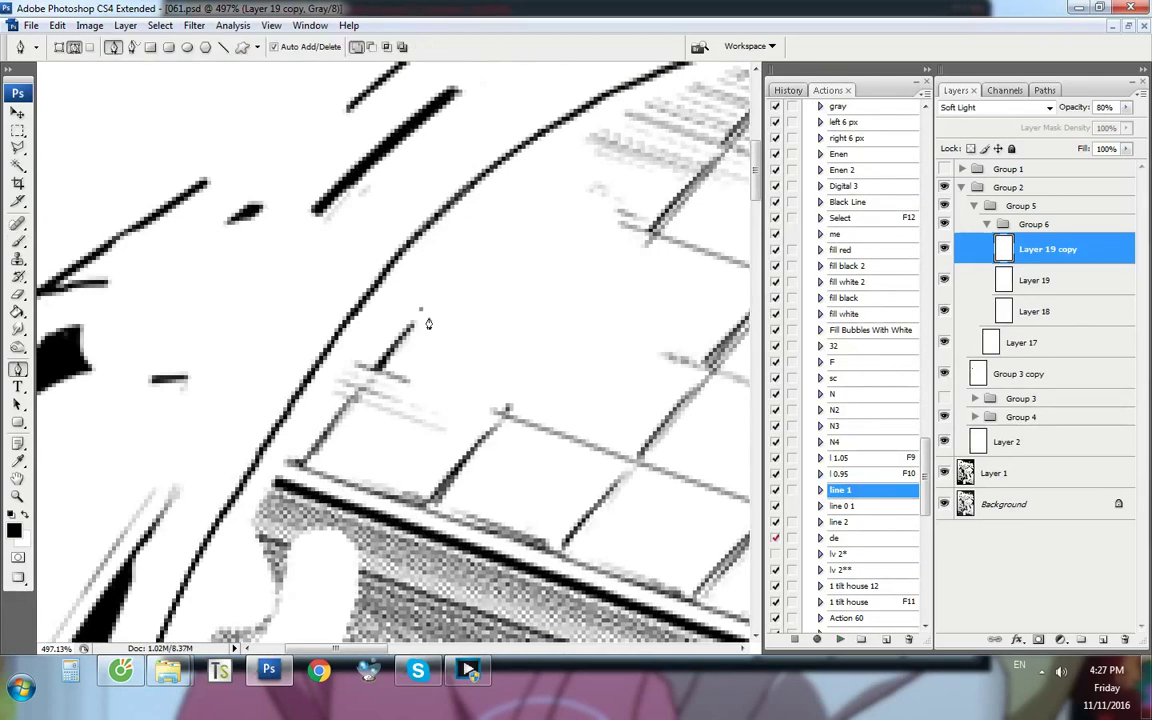
{"action": "key", "text": "ctrl+1"}
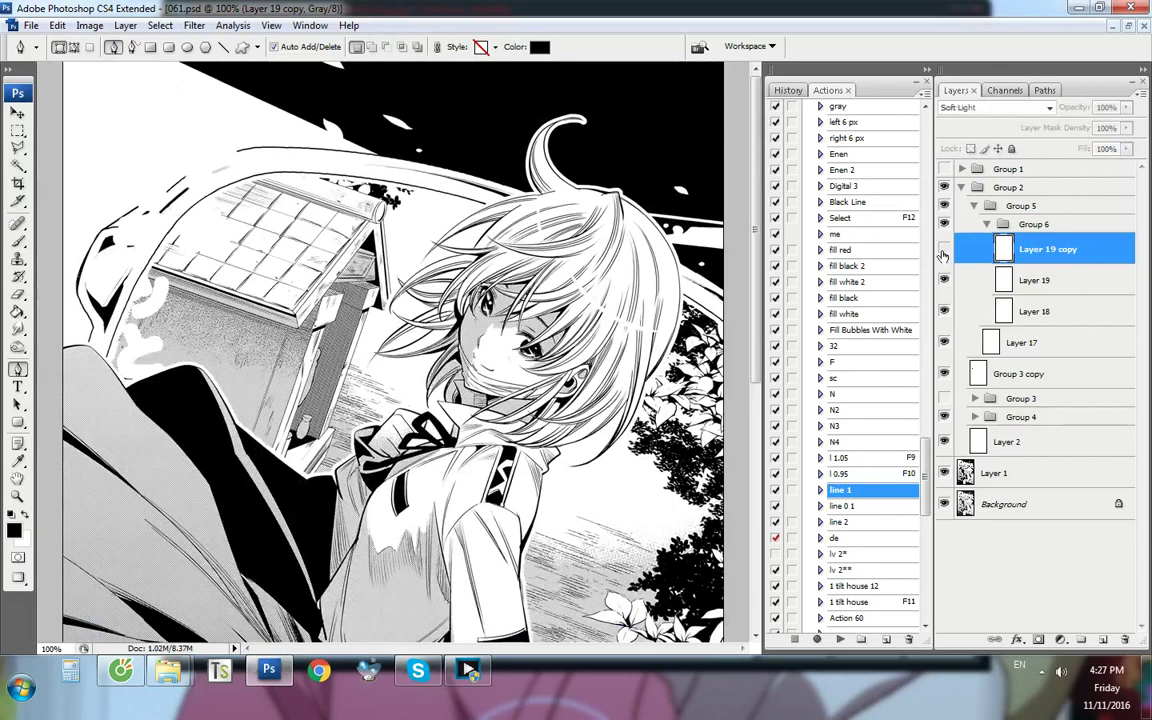
Merge the Soft Light copy of the new line down into Layer 19 and hide Layer 18
{"action": "left_click", "coordinate": [1073, 280]}
{"action": "left_click", "coordinate": [1042, 258]}
{"action": "key", "text": "ctrl+e"}
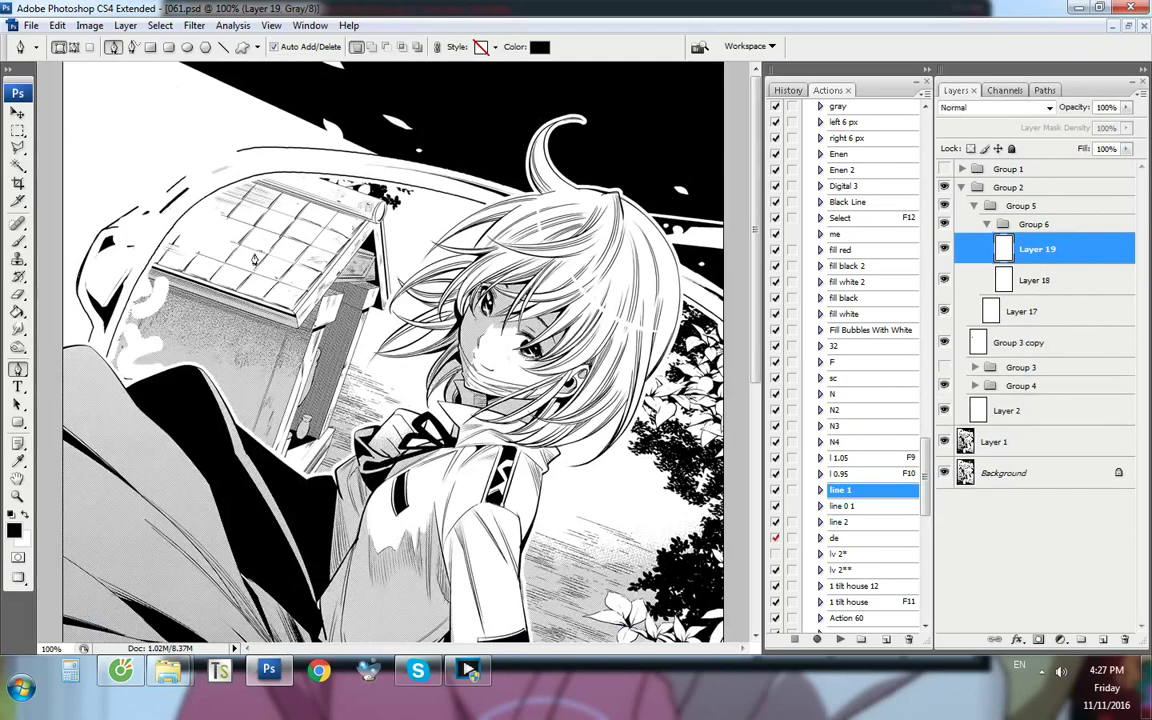
{"action": "scroll", "coordinate": [179, 184], "scroll_direction": "up", "scroll_amount": 6}
{"action": "left_click", "coordinate": [944, 249]}
{"action": "left_click", "coordinate": [944, 280]}
{"action": "left_click", "coordinate": [944, 249]}
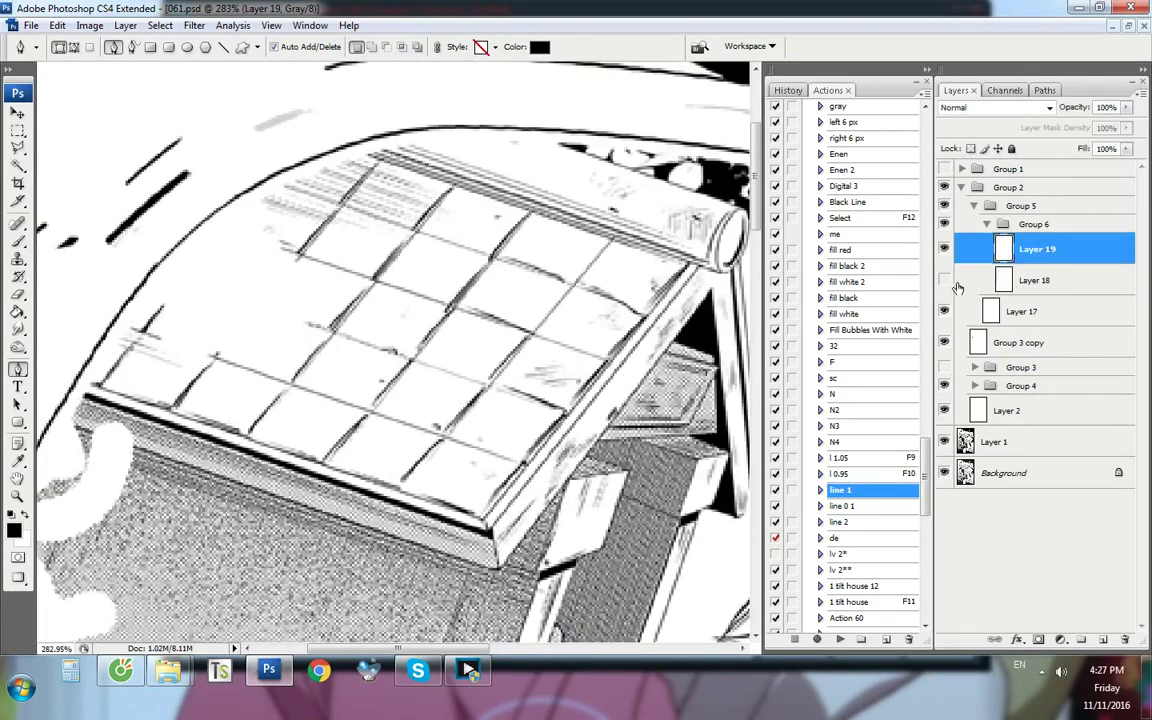
{"action": "key", "text": "ctrl+1"}
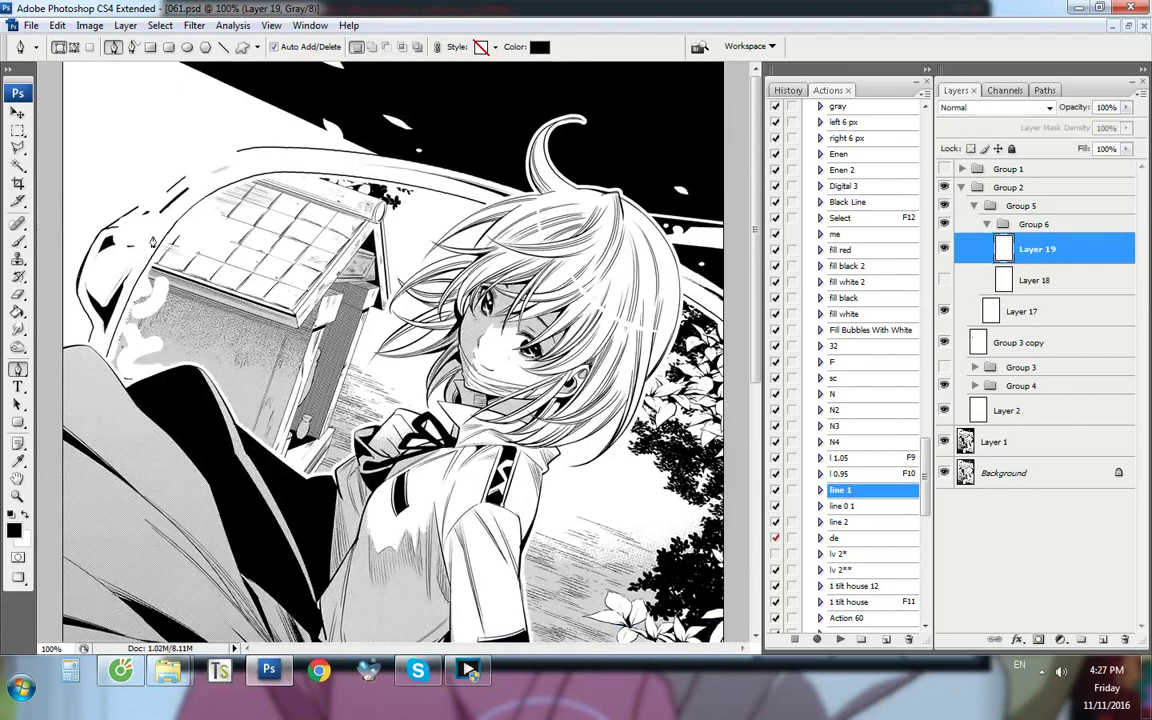
Draw a Pen path along the faint stretch of the inner outline, run "line 1" on it and merge the resulting copy down
{"action": "scroll", "coordinate": [152, 241], "scroll_direction": "up", "scroll_amount": 12}
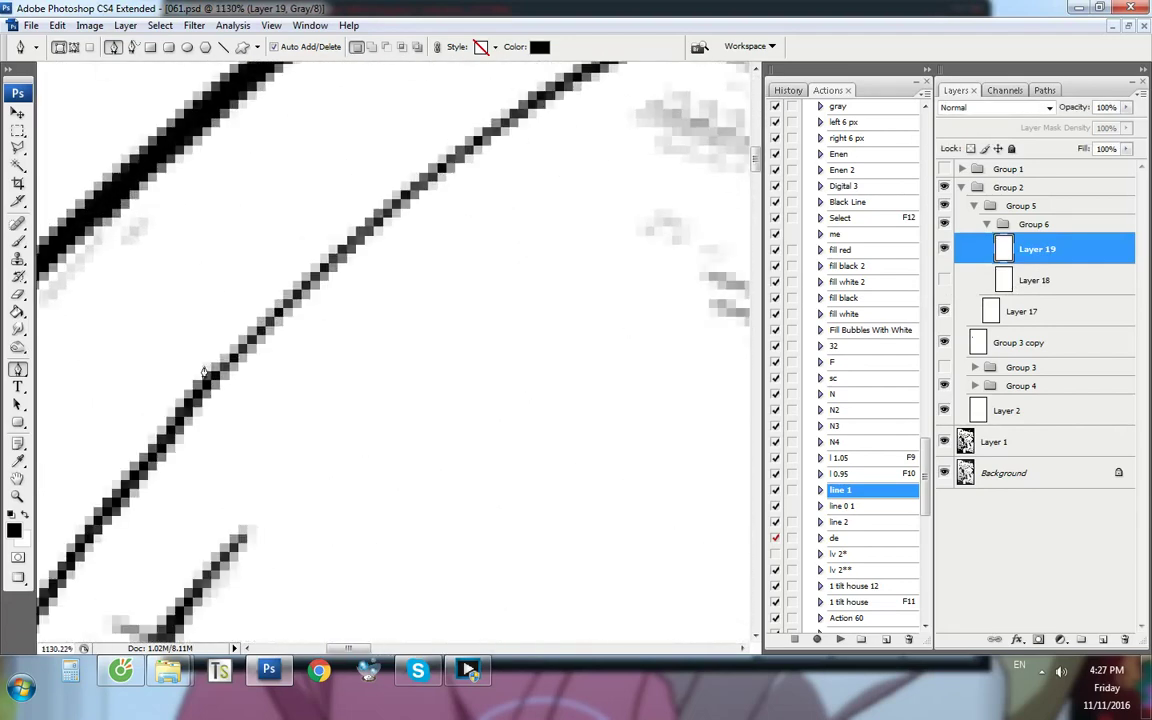
{"action": "left_click", "coordinate": [74, 47]}
{"action": "left_click", "coordinate": [214, 373]}
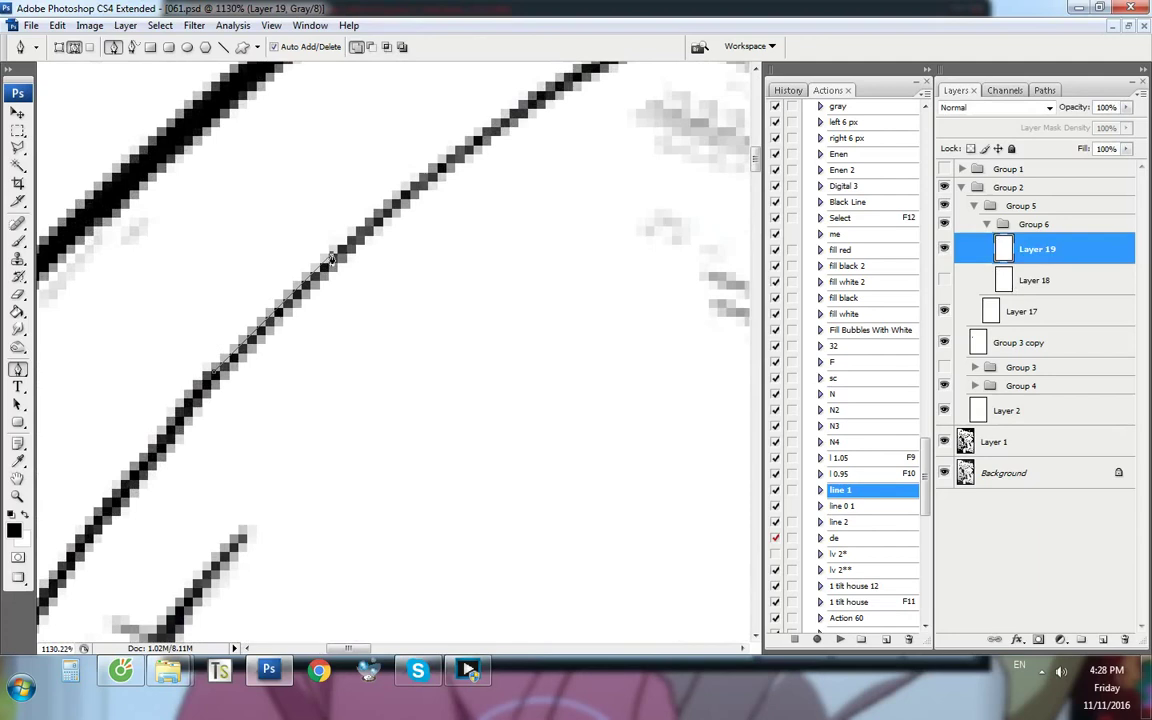
{"action": "left_click", "coordinate": [507, 122]}
{"action": "double_click", "coordinate": [852, 489], "text": "ctrl"}
{"action": "key", "text": "ctrl+1"}
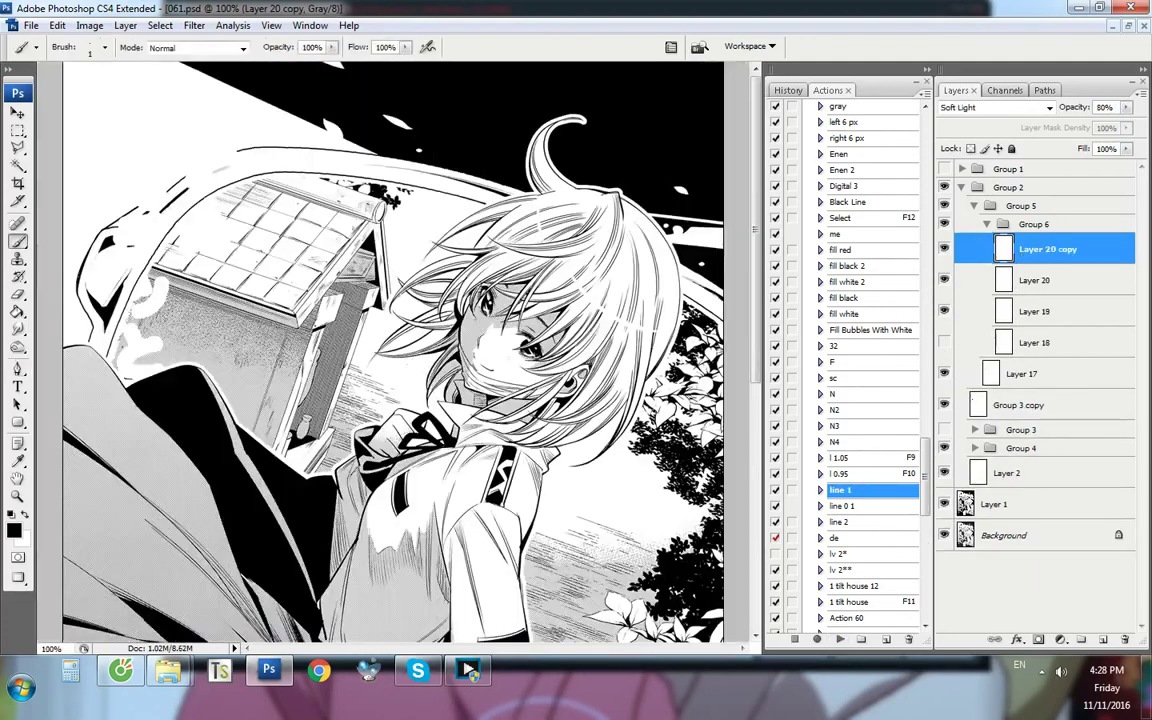
{"action": "key", "text": "p"}
{"action": "key", "text": "ctrl+e"}
Draw a small Pen path around the excess pixels on the inner outline and run the "de" action on it
{"action": "left_click", "coordinate": [180, 192], "text": "ctrl"}
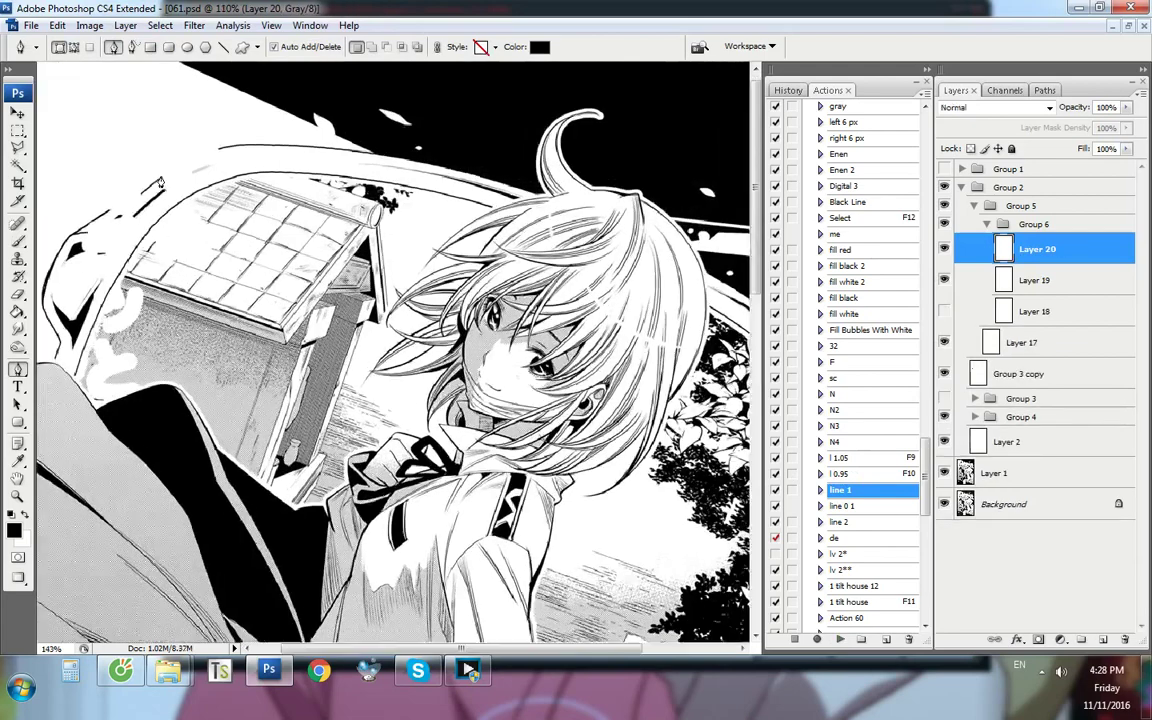
{"action": "scroll", "coordinate": [165, 274], "scroll_direction": "up", "scroll_amount": 3}
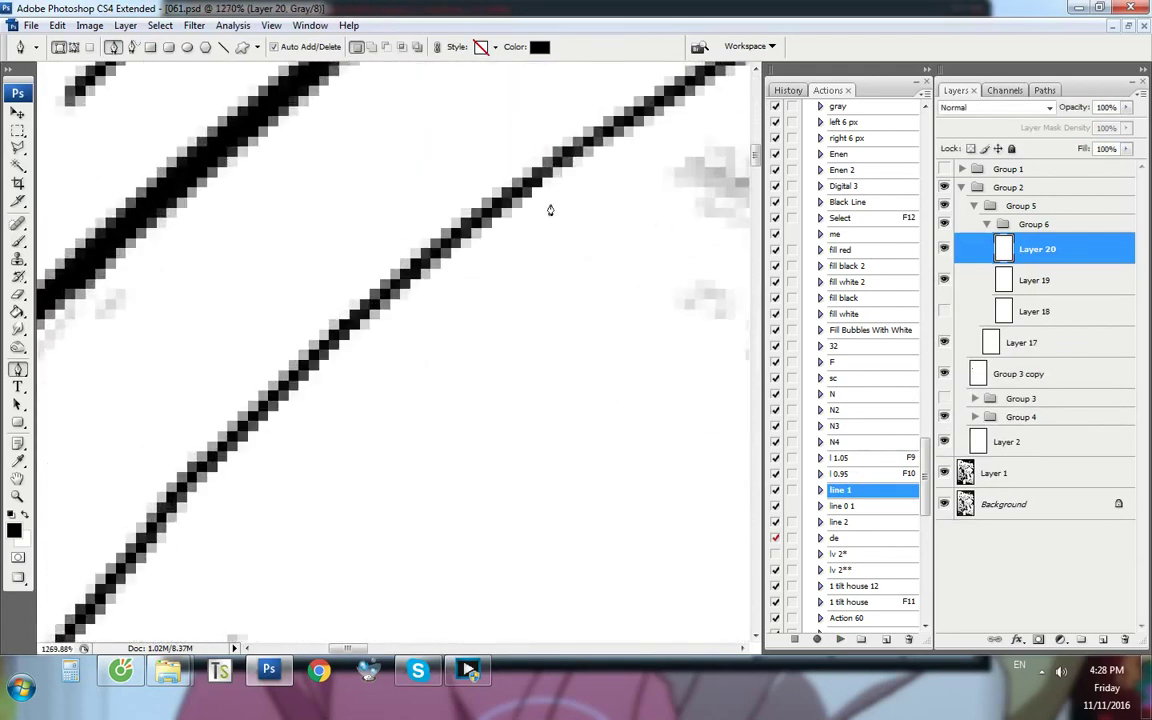
{"action": "mouse_move", "coordinate": [566, 175]}
{"action": "left_mouse_down"}
{"action": "mouse_move", "coordinate": [476, 223]}
{"action": "mouse_move", "coordinate": [408, 296]}
{"action": "mouse_move", "coordinate": [330, 312]}
{"action": "mouse_move", "coordinate": [290, 335]}
{"action": "mouse_move", "coordinate": [200, 428]}
{"action": "mouse_move", "coordinate": [195, 507]}
{"action": "mouse_move", "coordinate": [425, 497]}
{"action": "left_mouse_up"}
{"action": "double_click", "coordinate": [856, 543], "text": "ctrl"}
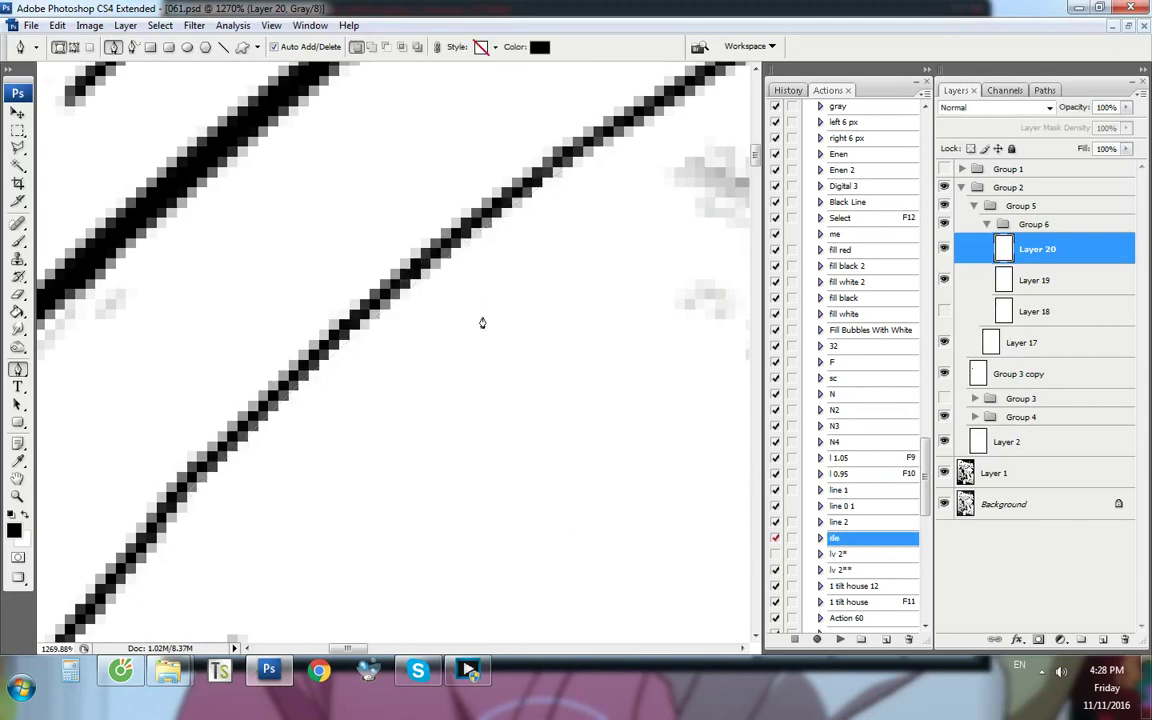
{"action": "key", "text": "ctrl+alt+0"}
{"action": "key", "text": "ctrl+comma"}
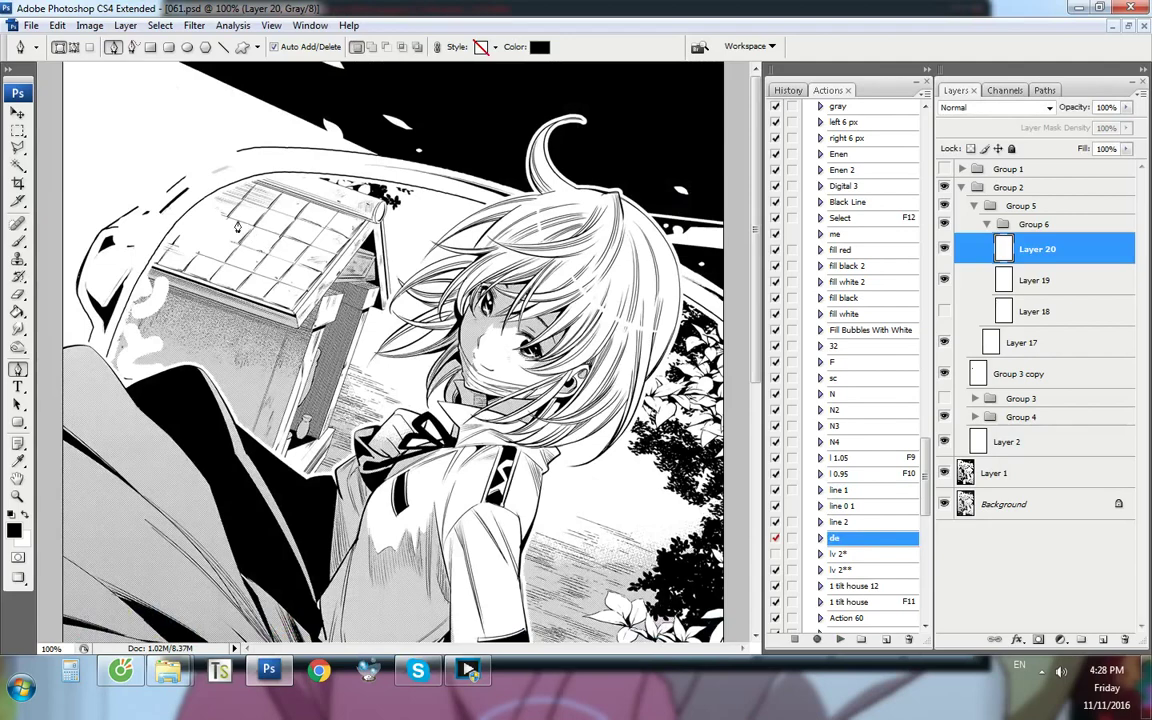
Create a new group above Layer 20 and draw a Pen path across the outer outline gap, curved with a middle anchor point
{"action": "left_click", "coordinate": [1082, 640]}
{"action": "scroll", "coordinate": [195, 205], "scroll_direction": "up", "scroll_amount": 20}
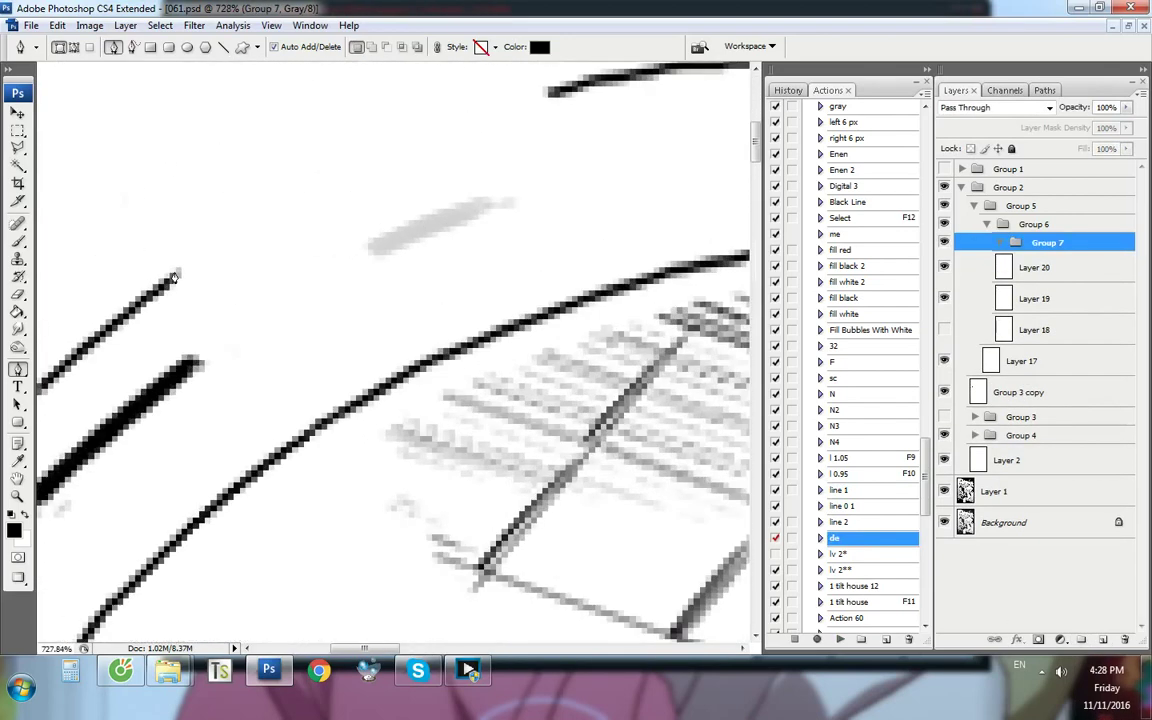
{"action": "left_click", "coordinate": [75, 47]}
{"action": "left_click", "coordinate": [175, 272]}
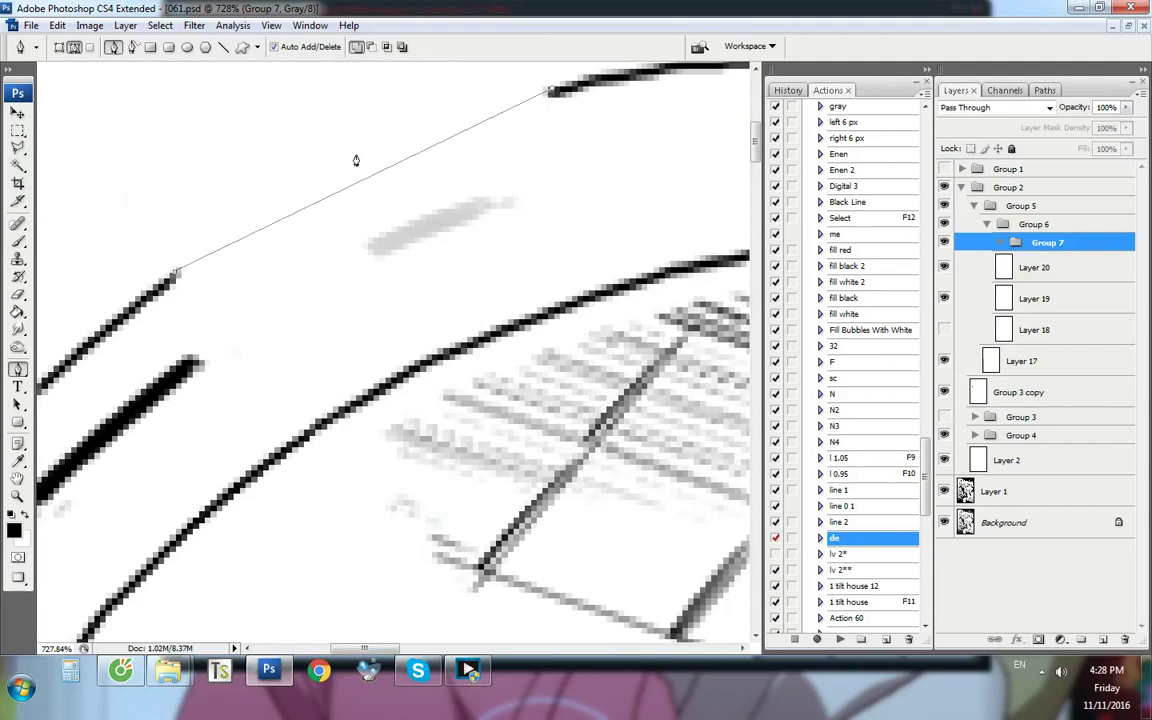
{"action": "left_click_drag", "start_coordinate": [385, 176], "coordinate": [362, 163]}
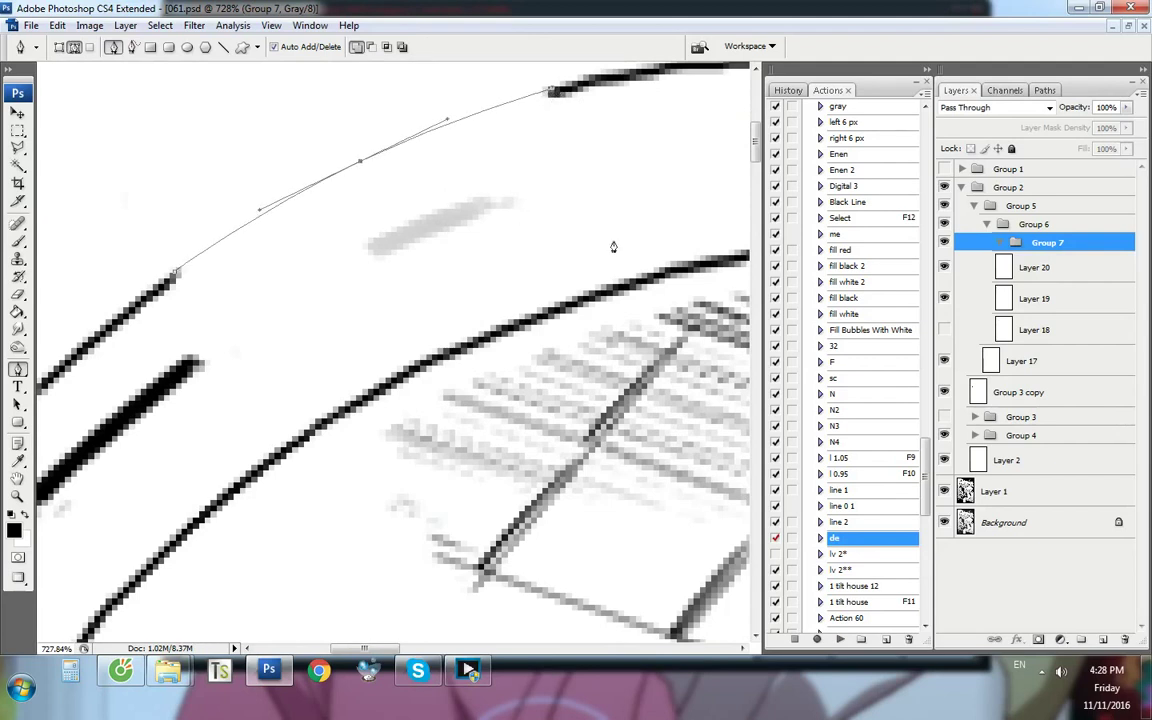
Run the "line 1" action on the curved path to close the outer outline gap
{"action": "left_click", "coordinate": [856, 492]}
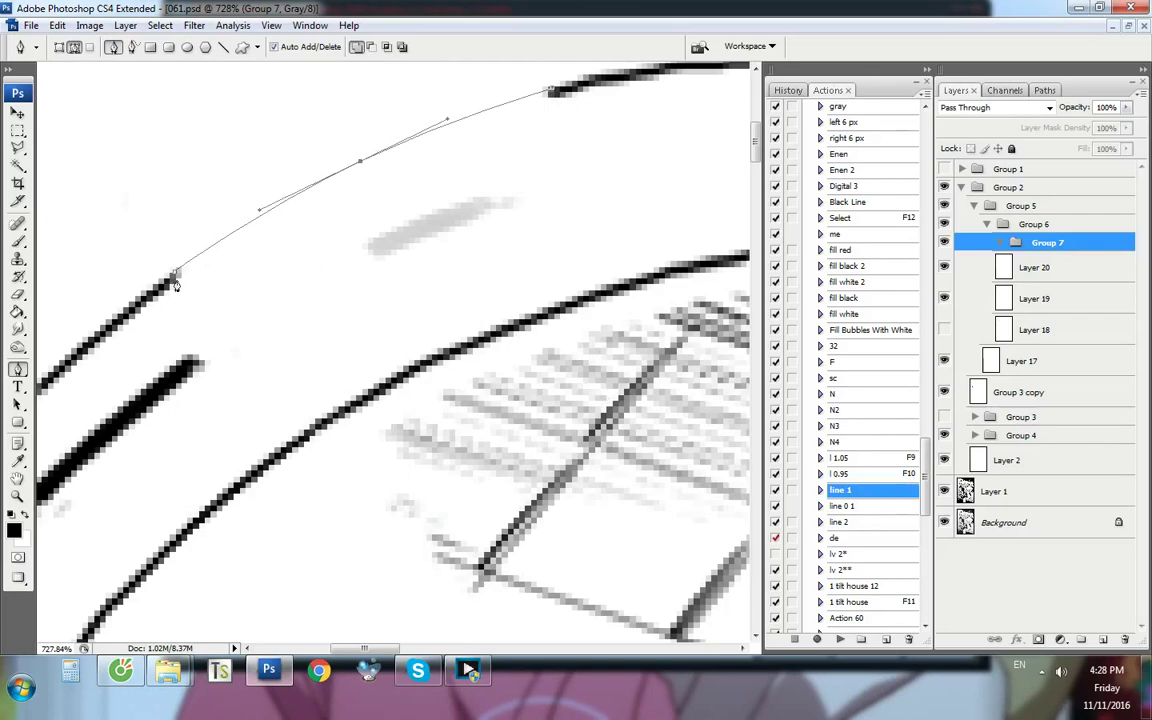
{"action": "key", "text": "ctrl+1"}
{"action": "key", "text": "p"}
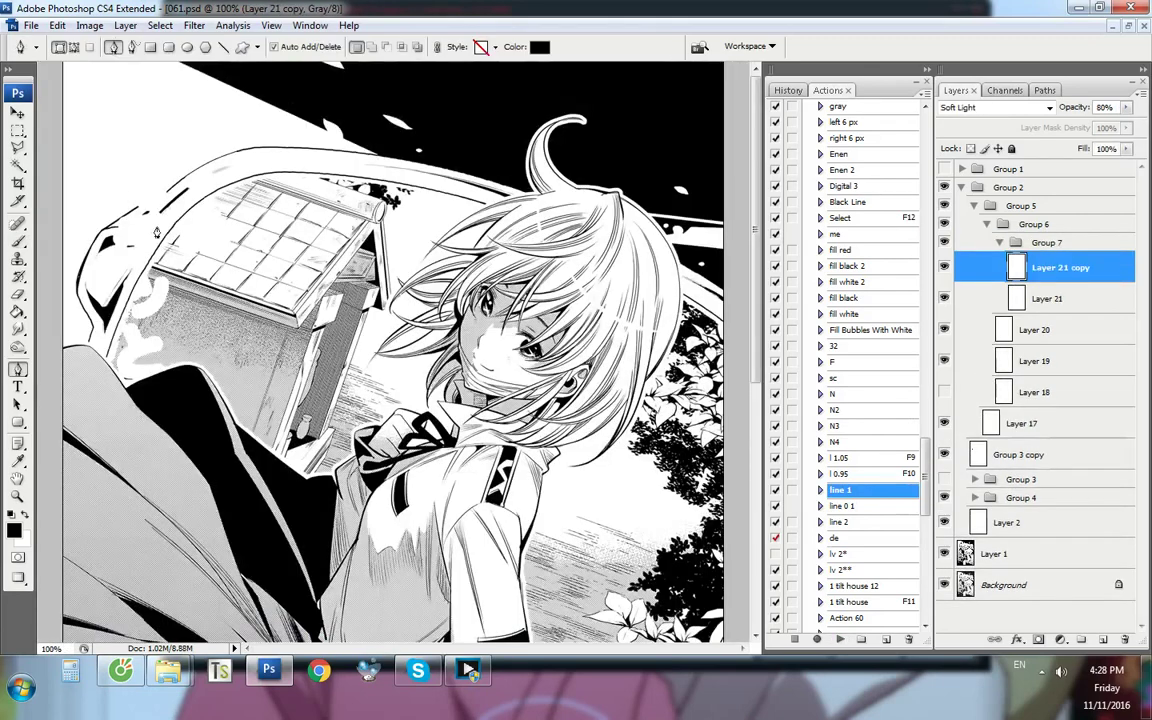
Trace the faint new stretch of the outer outline with a second curved Pen path and run "line 1" on it
{"action": "scroll", "coordinate": [143, 150], "scroll_direction": "up", "scroll_amount": 10}
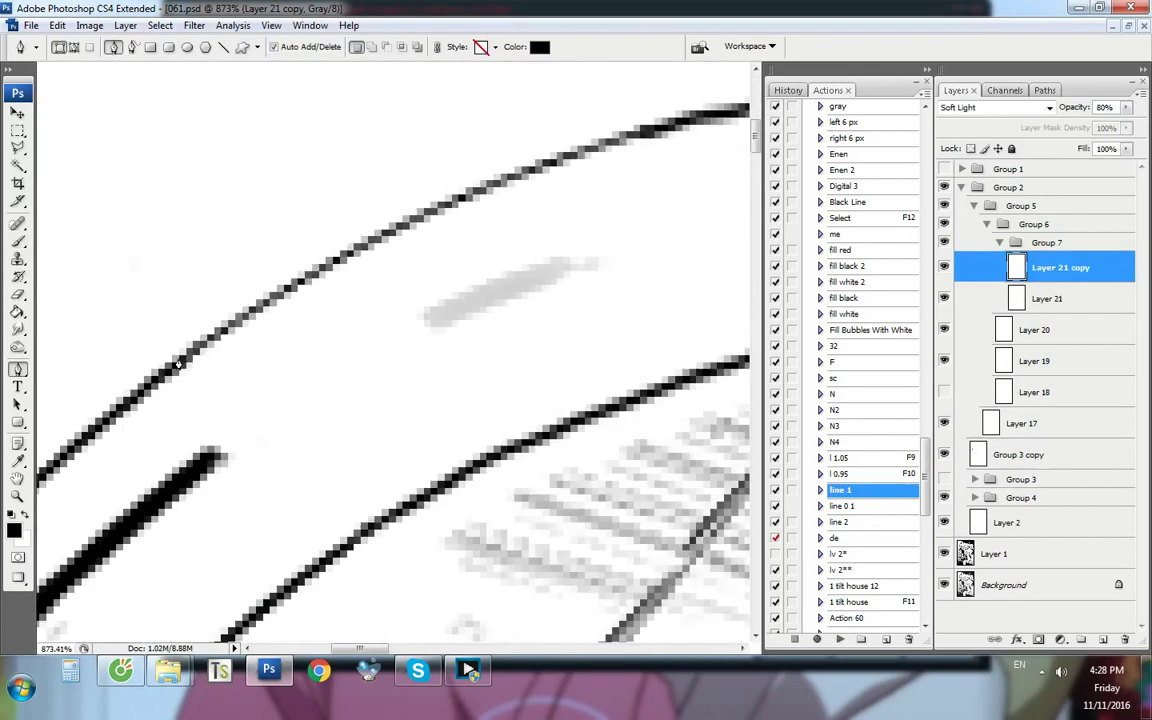
{"action": "left_click", "coordinate": [75, 47]}
{"action": "left_click", "coordinate": [182, 358]}
{"action": "left_click_drag", "start_coordinate": [668, 122], "coordinate": [552, 178]}
{"action": "left_click", "coordinate": [518, 190]}
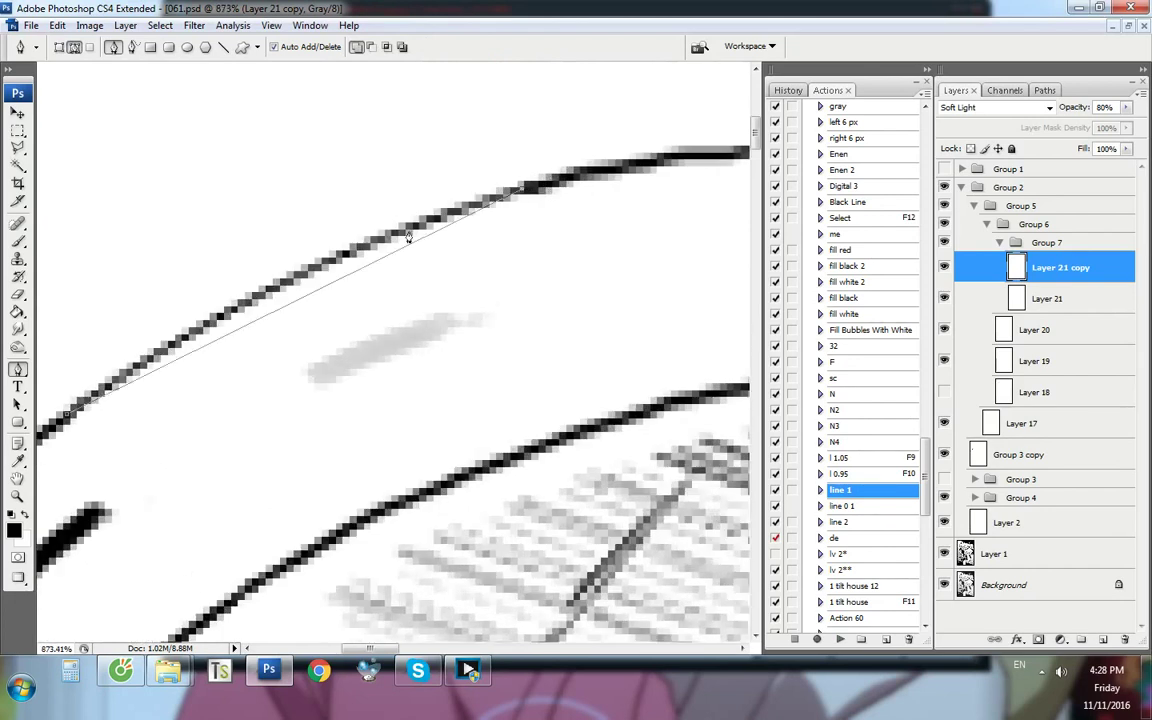
{"action": "left_click_drag", "start_coordinate": [365, 271], "coordinate": [323, 260]}
{"action": "left_click", "coordinate": [70, 412]}
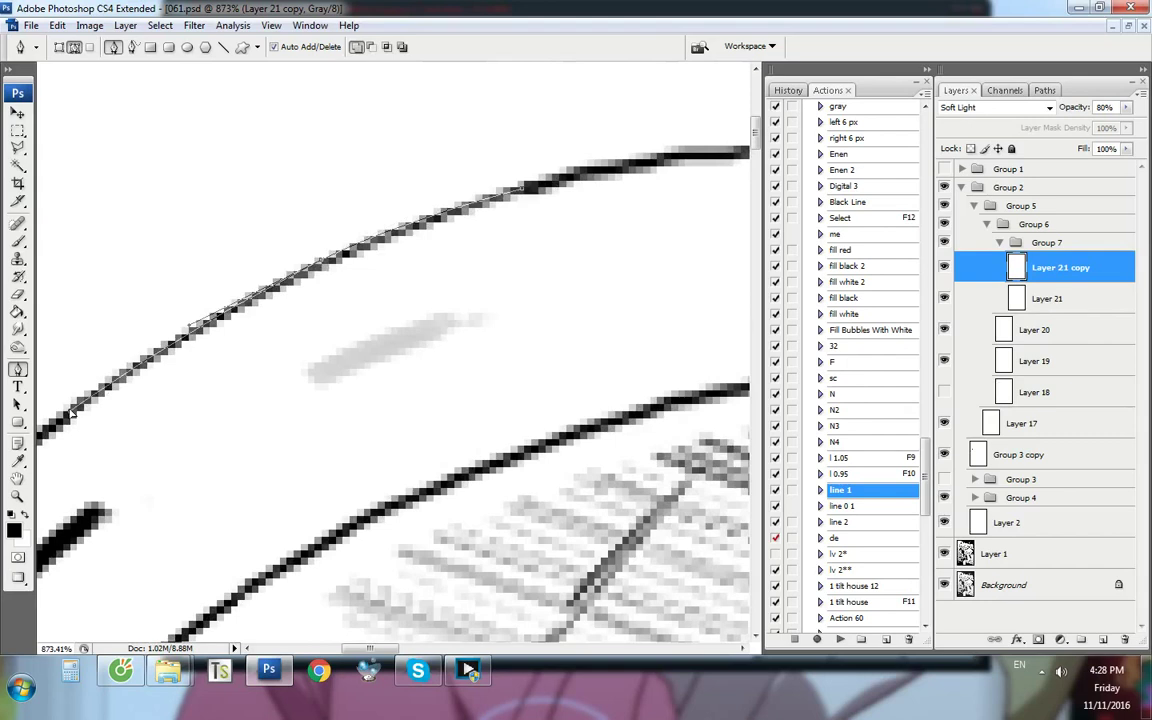
{"action": "key", "text": "F2"}
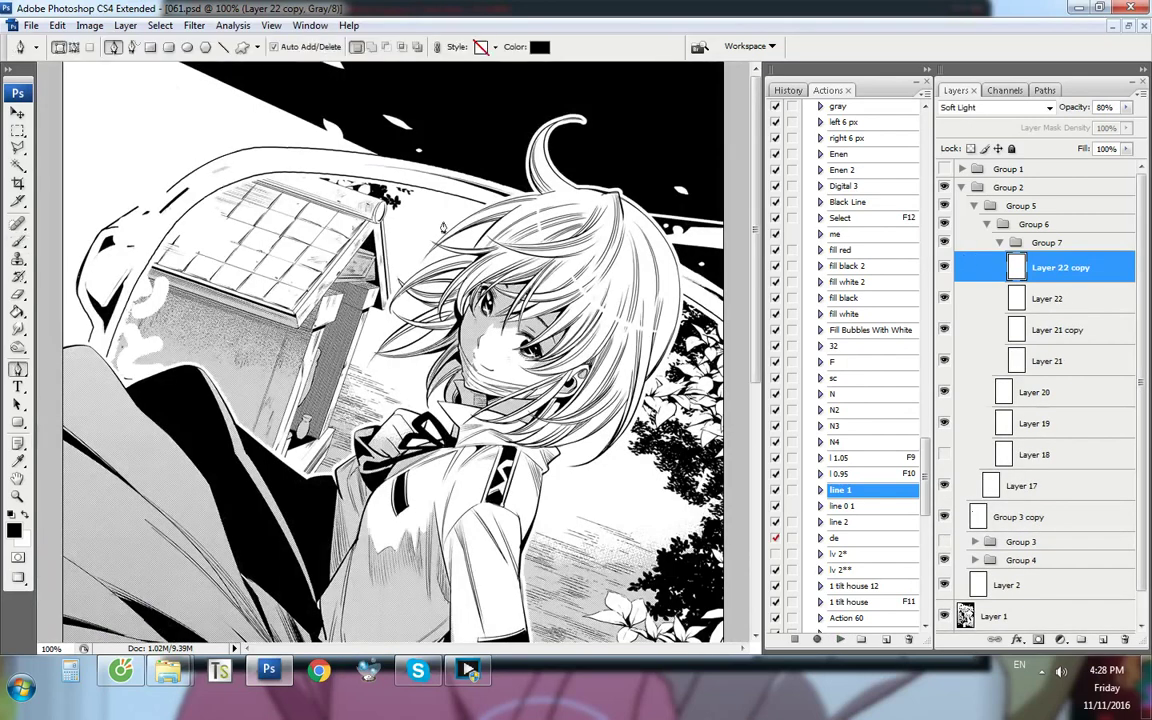
Select Group 7 and draw another Pen path over the redrawn outer outline, bending it to the curve with two added anchor points
{"action": "left_click", "coordinate": [1053, 241]}
{"action": "scroll", "coordinate": [174, 152], "scroll_direction": "up", "scroll_amount": 10}
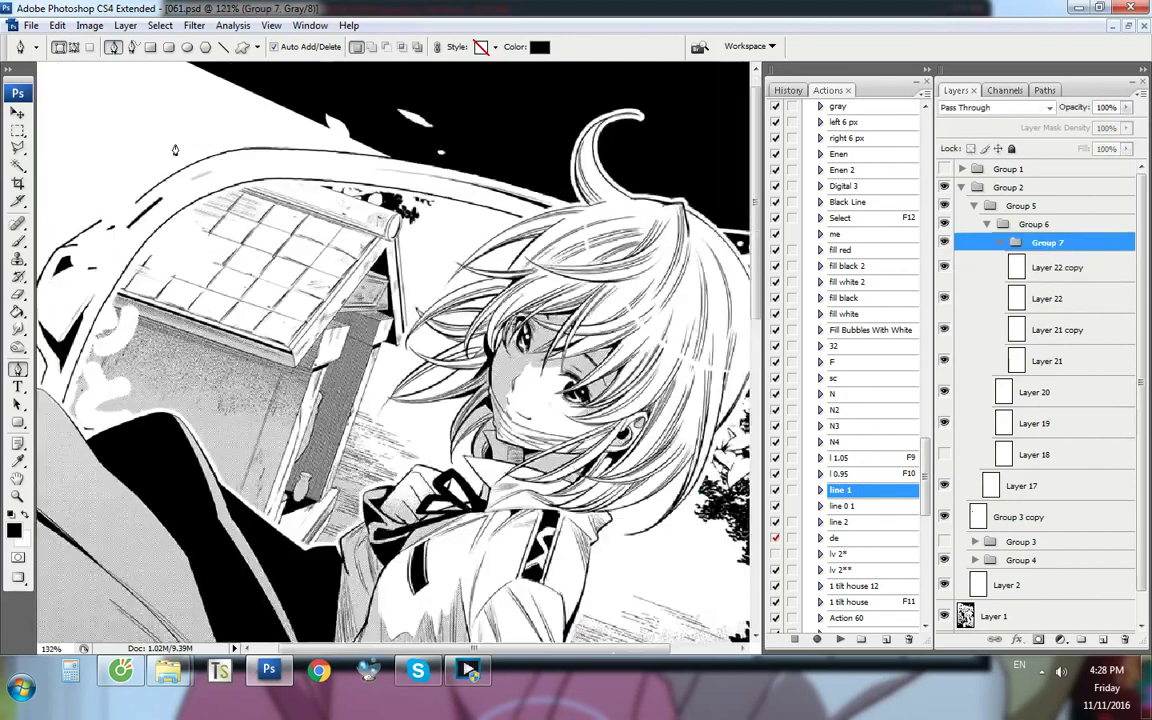
{"action": "scroll", "coordinate": [160, 313], "scroll_direction": "down", "scroll_amount": 9}
{"action": "scroll", "coordinate": [130, 168], "scroll_direction": "up", "scroll_amount": 11}
{"action": "key", "text": "ctrl+comma"}
{"action": "scroll", "coordinate": [159, 254], "scroll_direction": "up", "scroll_amount": 2}
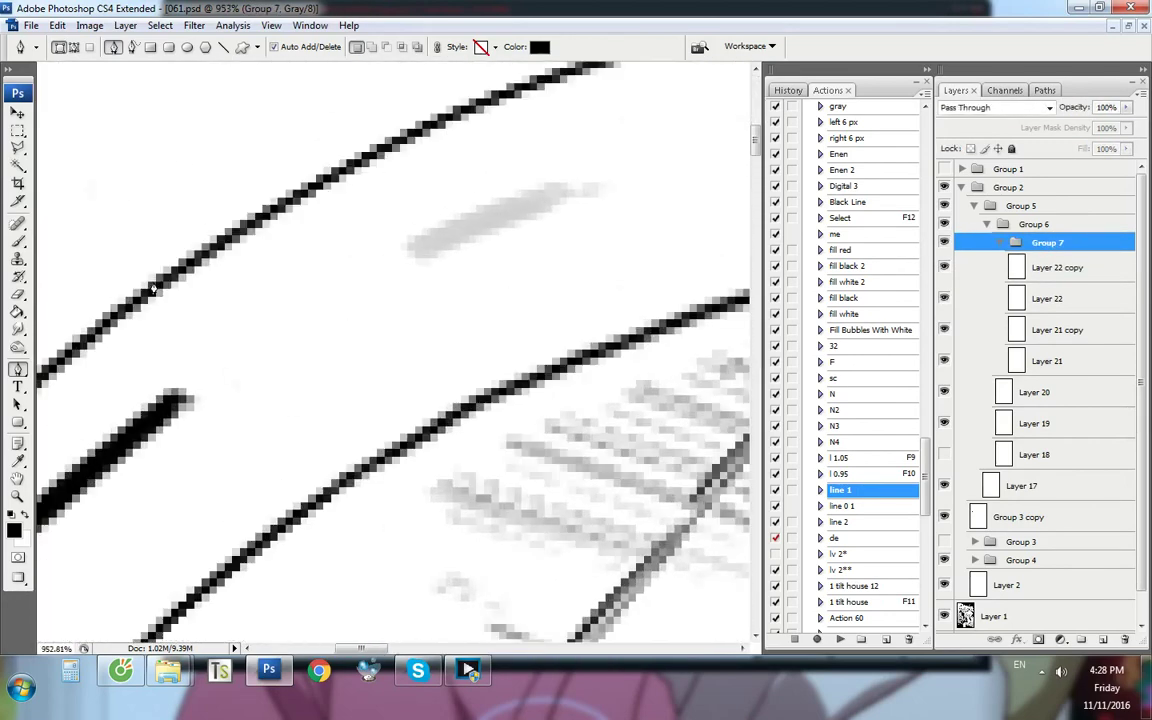
{"action": "scroll", "coordinate": [150, 272], "scroll_direction": "down", "scroll_amount": 3}
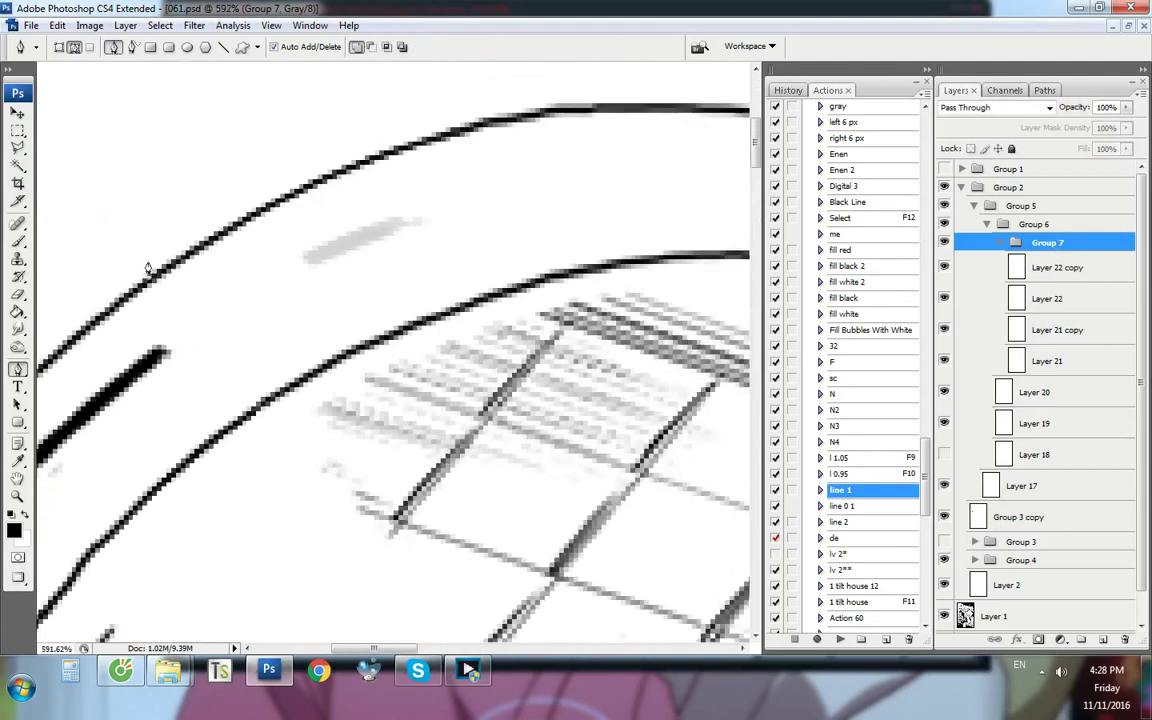
{"action": "scroll", "coordinate": [172, 193], "scroll_direction": "up", "scroll_amount": 2}
{"action": "left_click", "coordinate": [551, 118]}
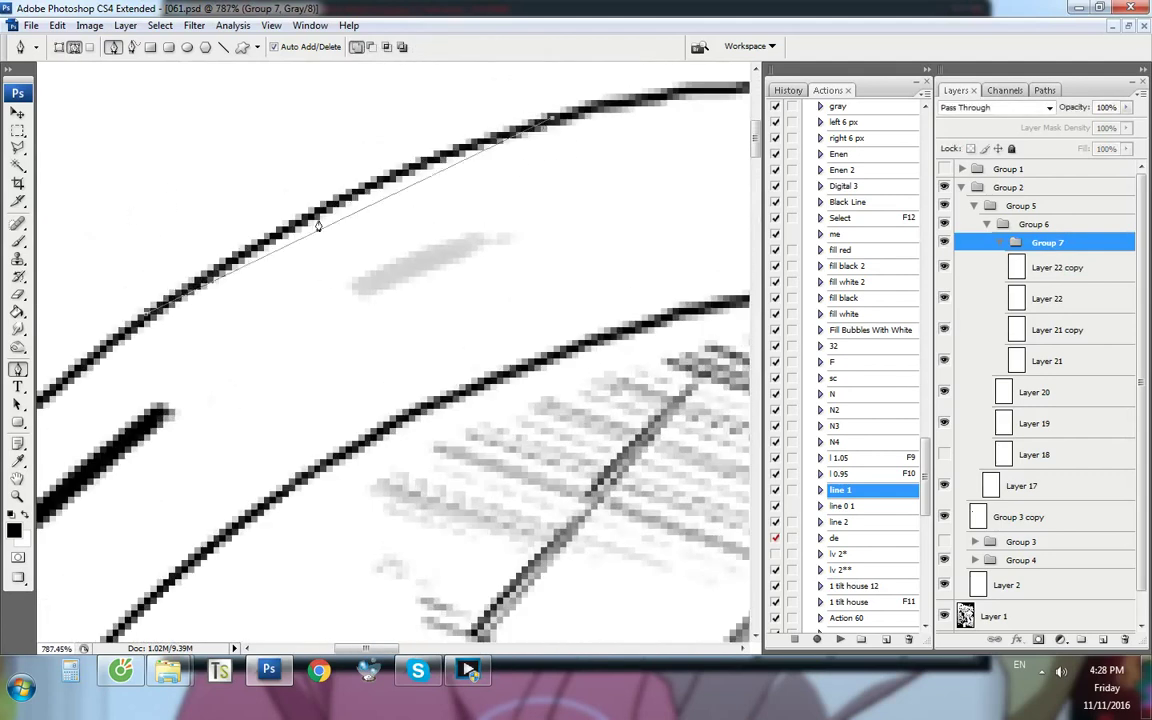
{"action": "left_click_drag", "start_coordinate": [332, 225], "coordinate": [315, 213]}
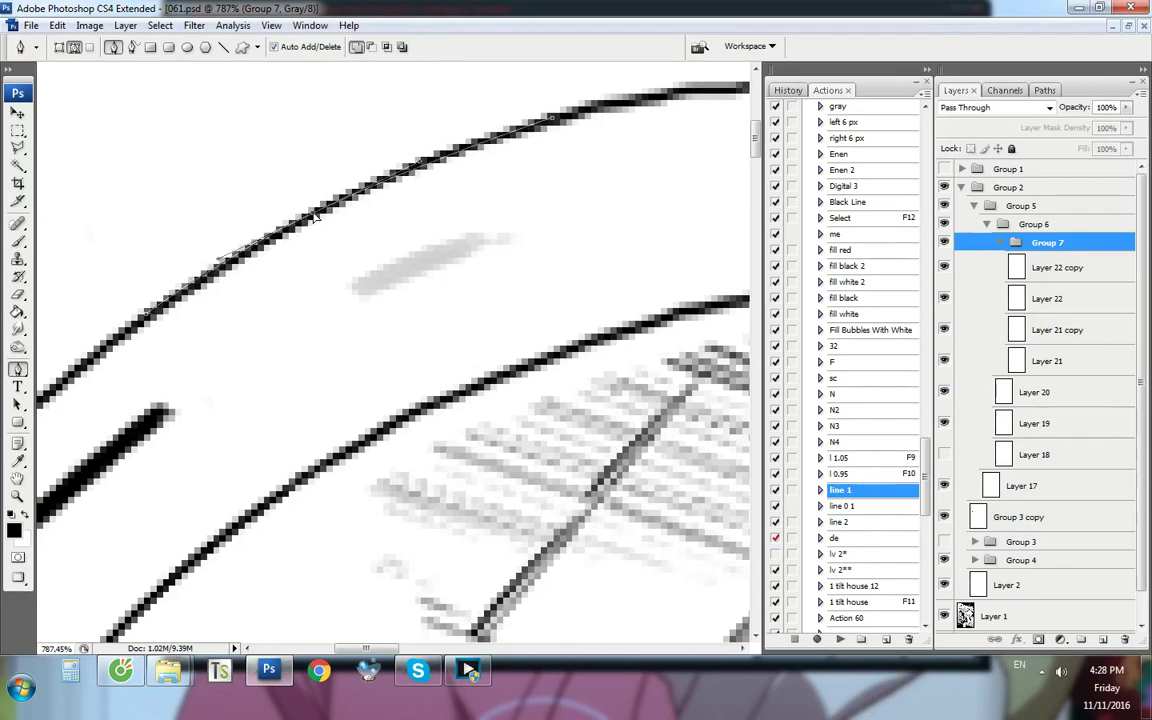
{"action": "left_click_drag", "start_coordinate": [469, 152], "coordinate": [450, 151]}
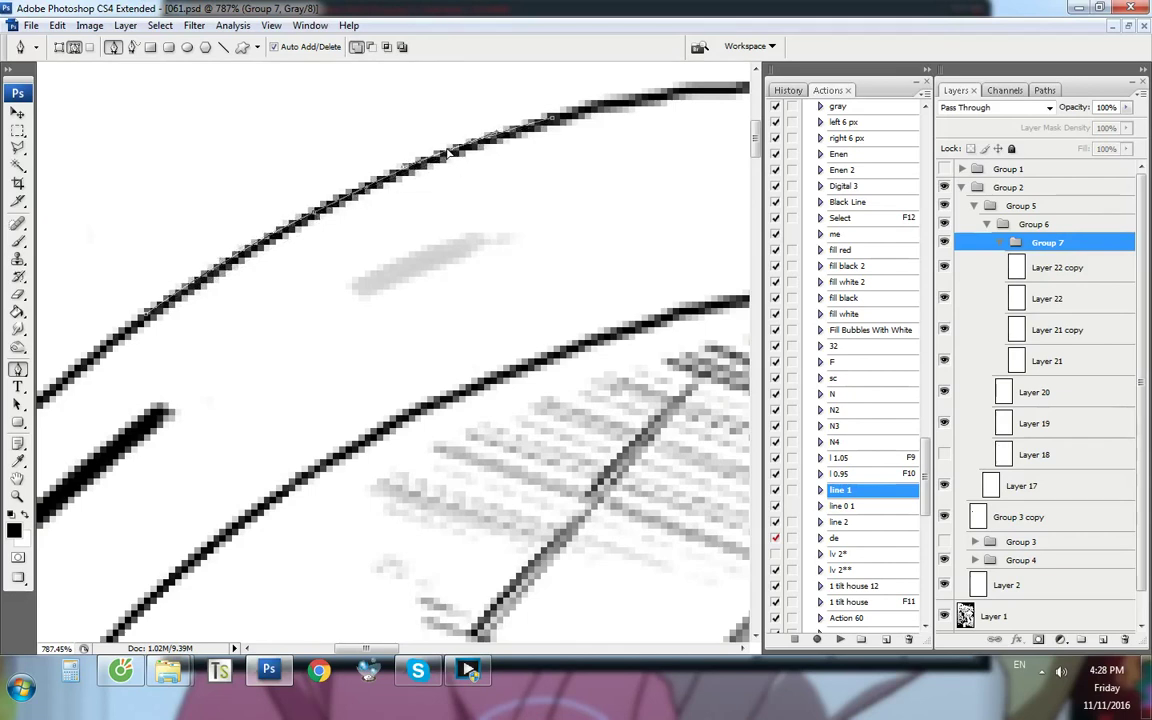
Stroke the path along the outer curved outline above the tiled roof with the line action
{"action": "key", "text": "F2"}
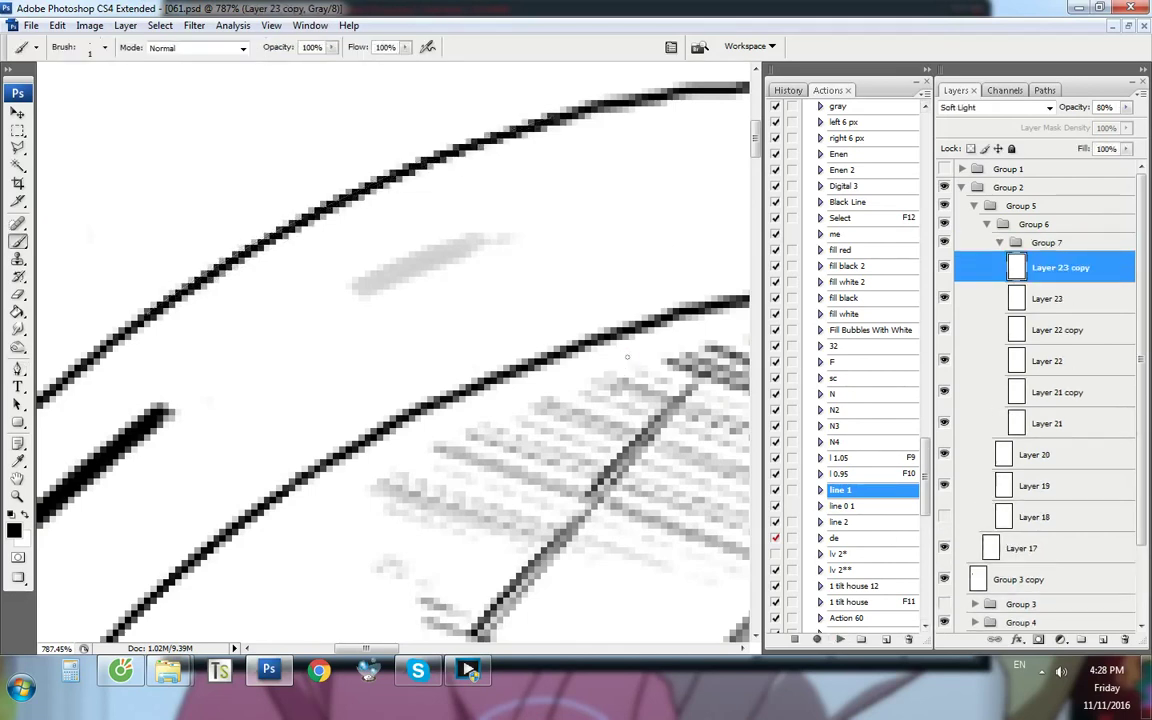
{"action": "key", "text": "ctrl+alt+0"}
{"action": "key", "text": "p"}
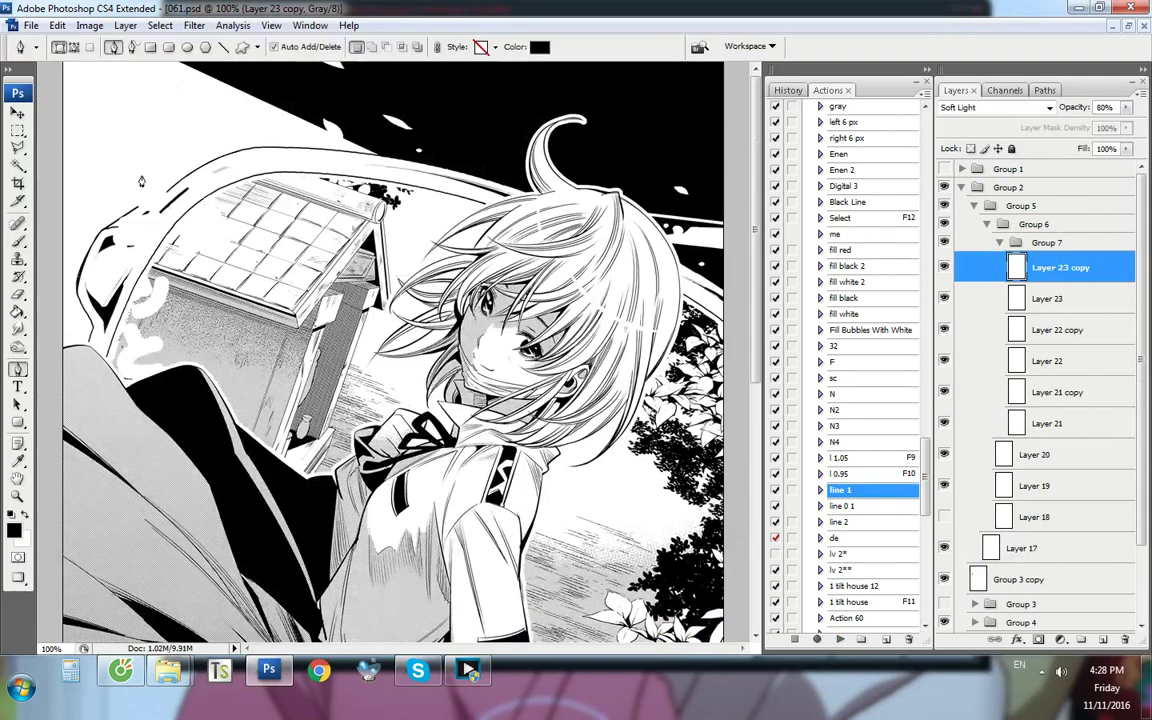
Add a new layer and thicken the thin stretch of the diagonal outline left of the roof with a black 1 px brush
{"action": "scroll", "coordinate": [93, 219], "scroll_direction": "up", "scroll_amount": 8}
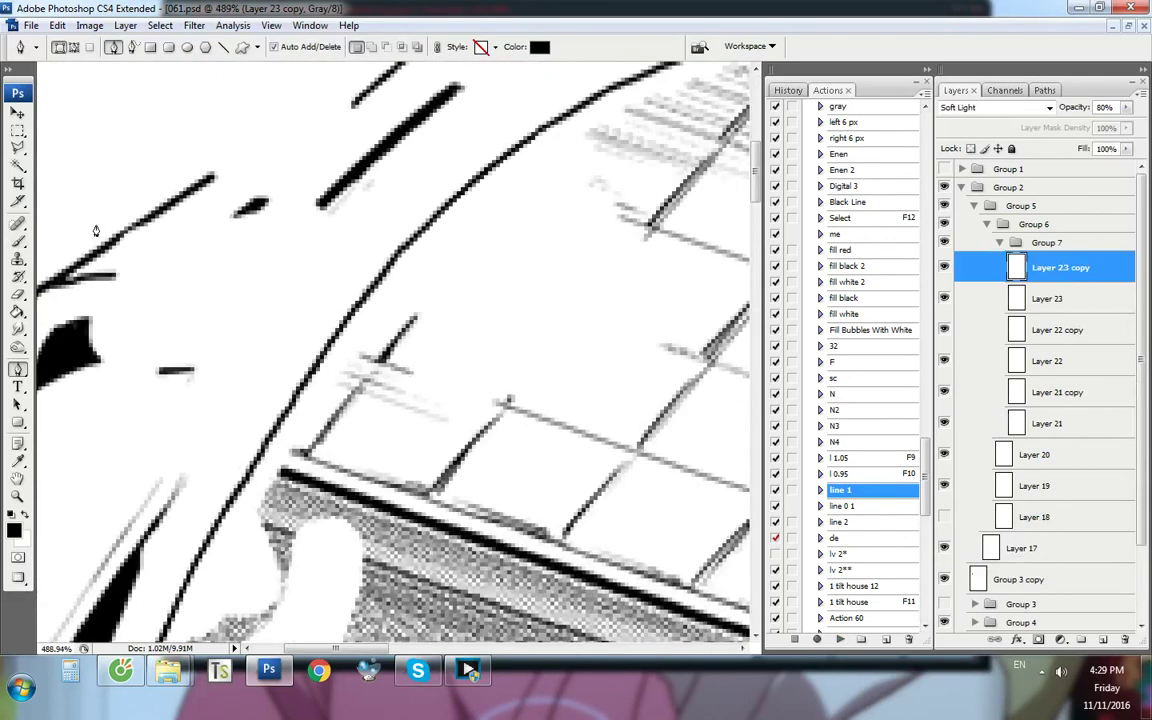
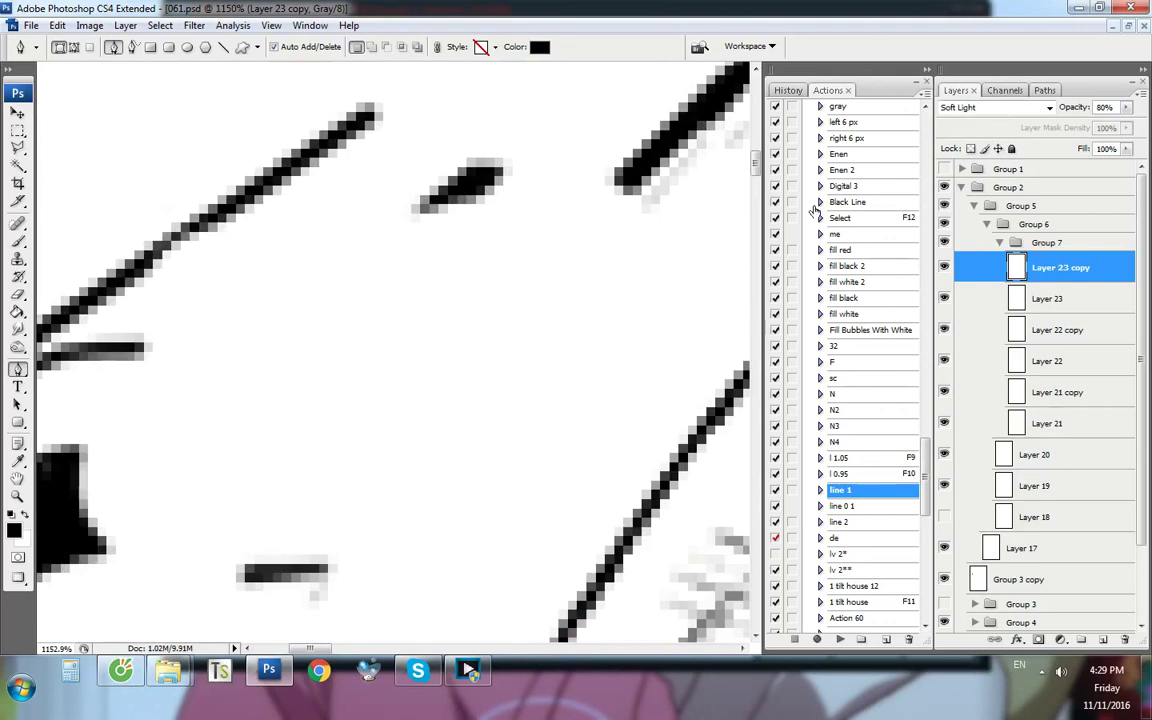
{"action": "key", "text": "ctrl+shift+alt+n"}
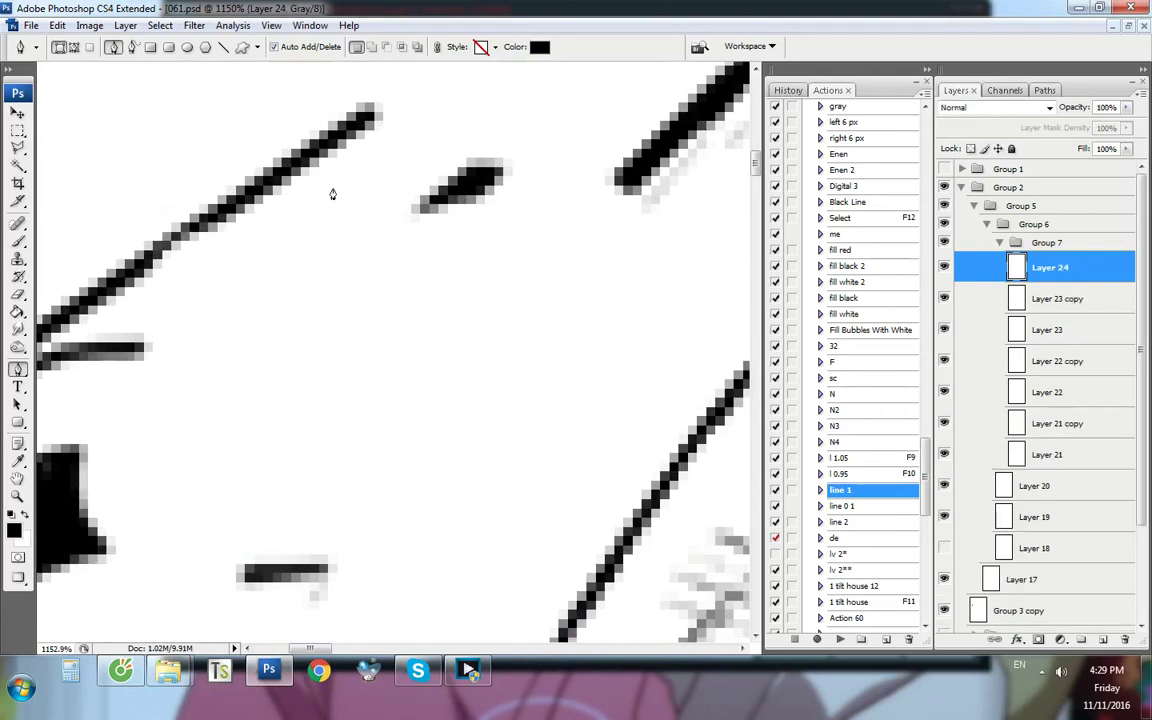
{"action": "key", "text": "b"}
{"action": "scroll", "coordinate": [144, 260], "scroll_direction": "up", "scroll_amount": 3}
{"action": "mouse_move", "coordinate": [217, 193]}
{"action": "left_mouse_down"}
{"action": "mouse_move", "coordinate": [149, 238]}
{"action": "mouse_move", "coordinate": [173, 238]}
{"action": "left_mouse_up"}
{"action": "key", "text": "ctrl+z"}
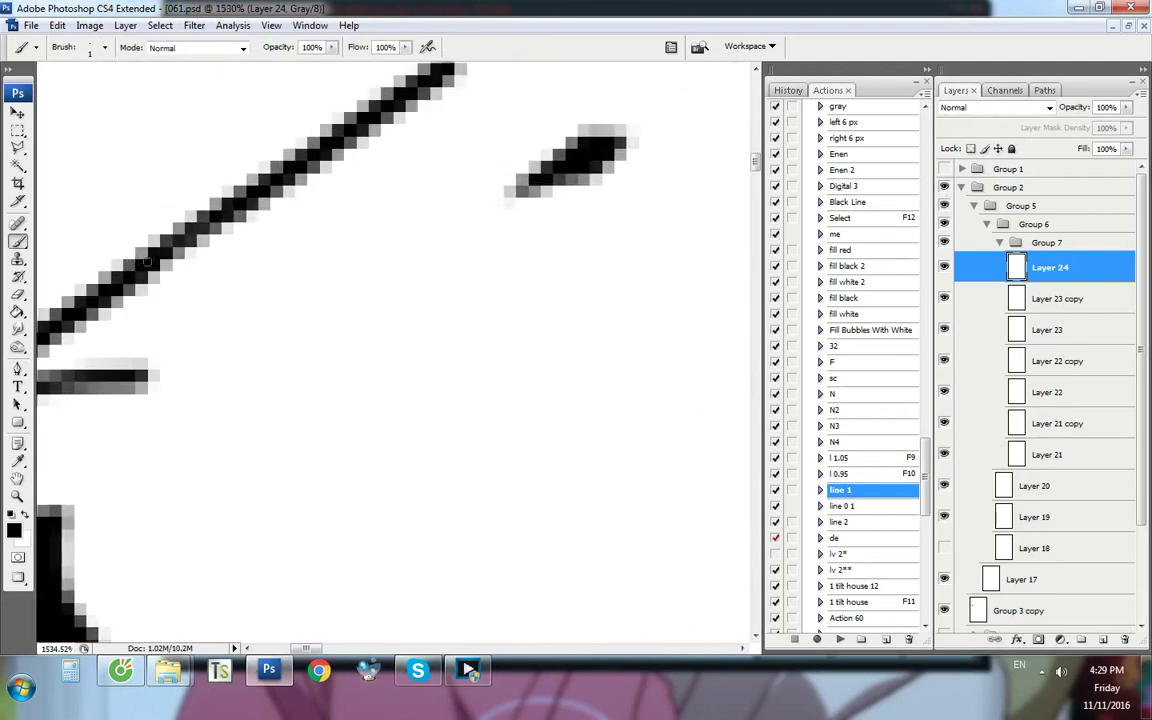
{"action": "left_click_drag", "start_coordinate": [162, 264], "coordinate": [232, 203]}
{"action": "key", "text": "p"}
{"action": "key", "text": "ctrl+alt+0"}
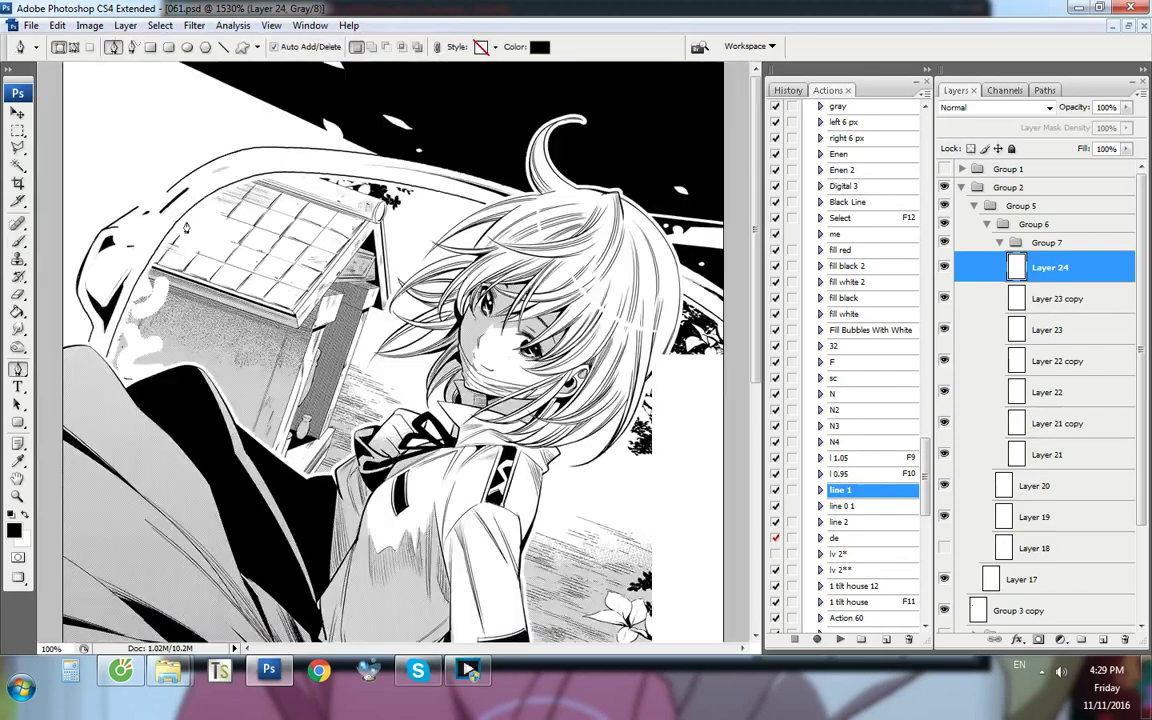
Draw a four-point Pen path bridging the gap between the diagonal outline's end and the start of the upper curve
{"action": "scroll", "coordinate": [98, 208], "scroll_direction": "up", "scroll_amount": 6}
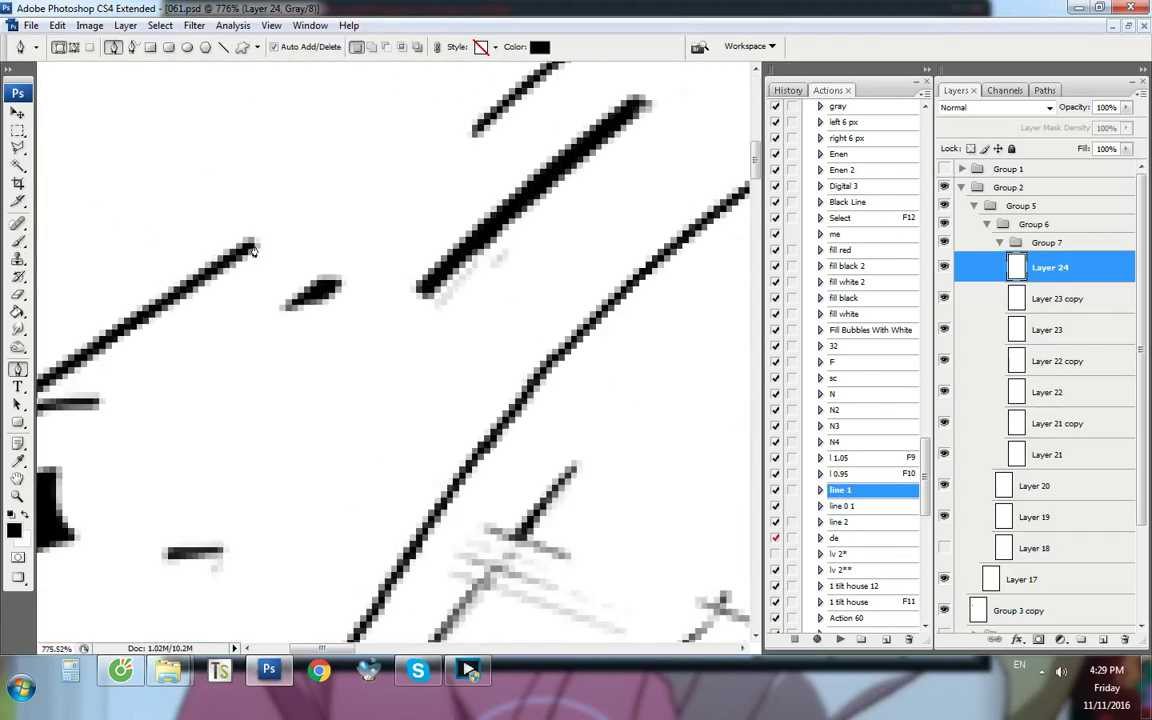
{"action": "left_click", "coordinate": [254, 241]}
{"action": "left_click", "coordinate": [344, 197]}
{"action": "left_click", "coordinate": [421, 164]}
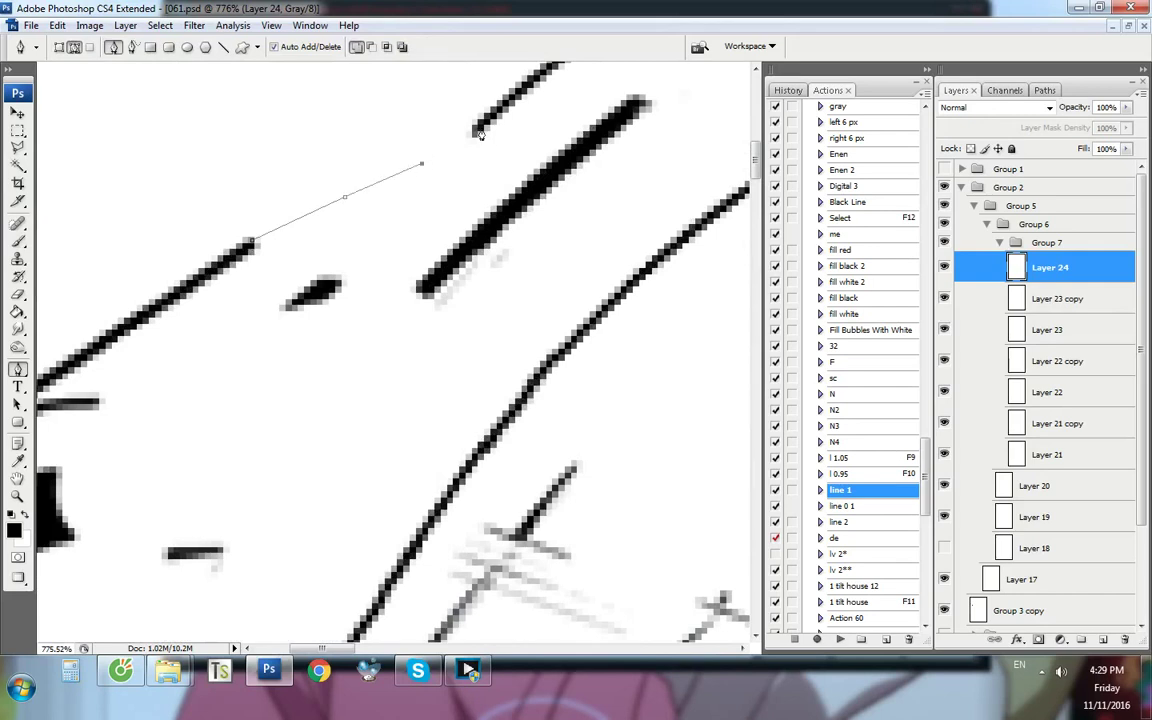
{"action": "left_click", "coordinate": [481, 131]}
Paint connected straight brush segments along the path to close the gap in the outline
{"action": "scroll", "coordinate": [401, 147], "scroll_direction": "up", "scroll_amount": 2}
{"action": "key", "text": "b"}
{"action": "scroll", "coordinate": [260, 217], "scroll_direction": "up", "scroll_amount": 3}
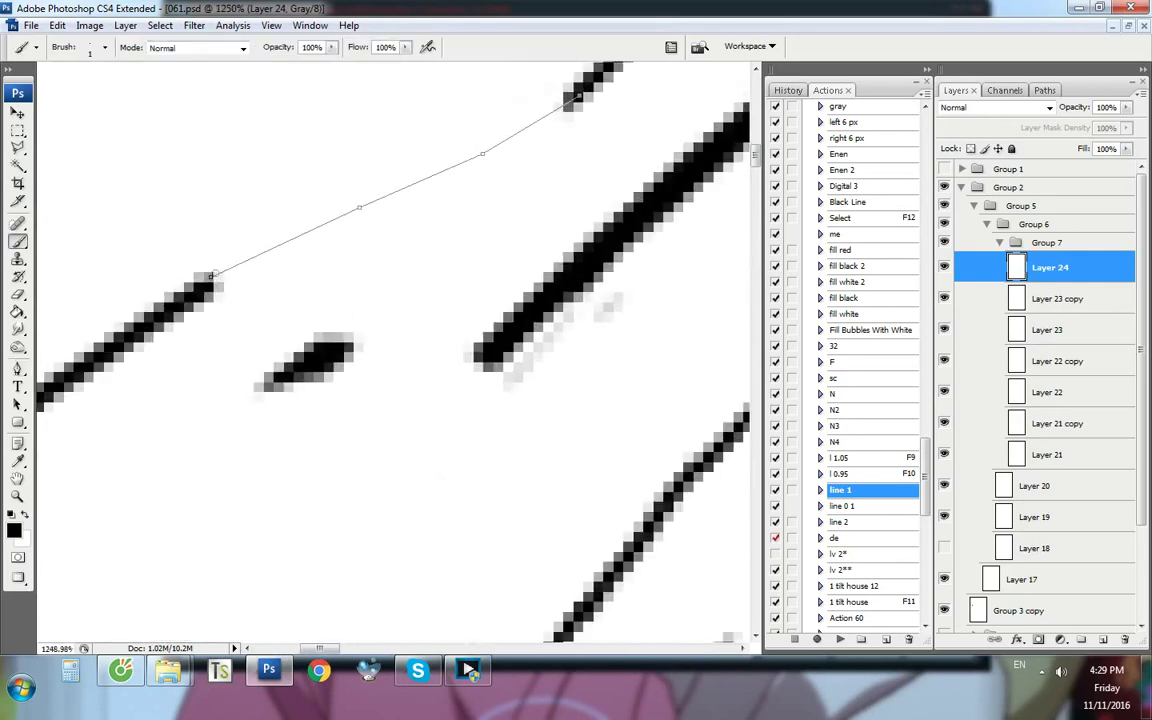
{"action": "left_click", "coordinate": [360, 204], "text": "shift"}
{"action": "left_click", "coordinate": [452, 162], "text": "shift"}
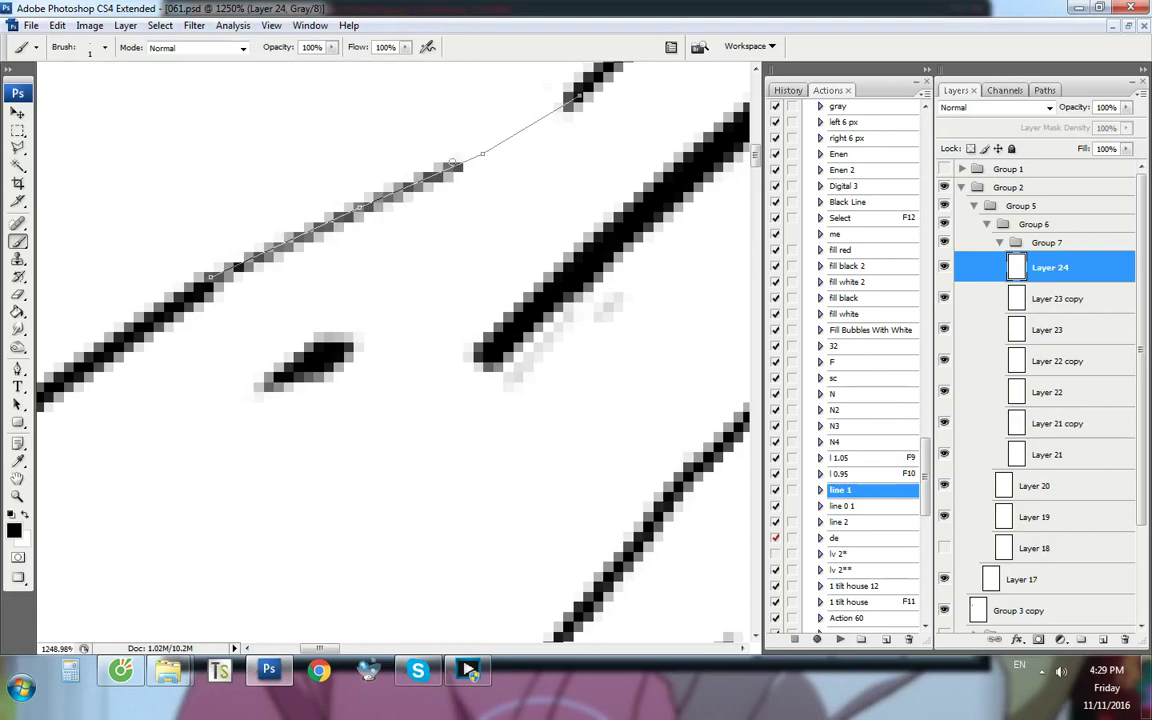
{"action": "left_click", "coordinate": [507, 138], "text": "shift"}
{"action": "key", "text": "Home"}
{"action": "key", "text": "ctrl+alt+0"}
Darken and even out the bridging line with black brush strokes, and dismiss the guide path
{"action": "scroll", "coordinate": [178, 228], "scroll_direction": "up", "scroll_amount": 9}
{"action": "scroll", "coordinate": [396, 188], "scroll_direction": "up", "scroll_amount": 4}
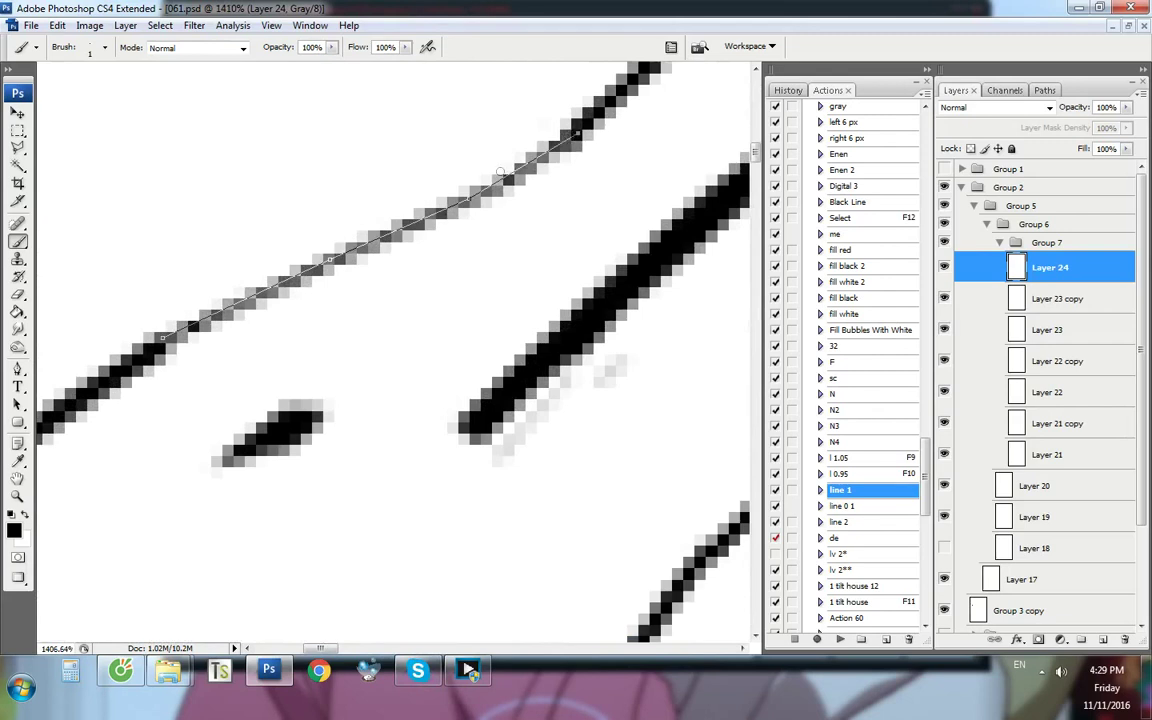
{"action": "left_click_drag", "start_coordinate": [479, 184], "coordinate": [152, 340]}
{"action": "left_click_drag", "start_coordinate": [250, 290], "coordinate": [530, 158]}
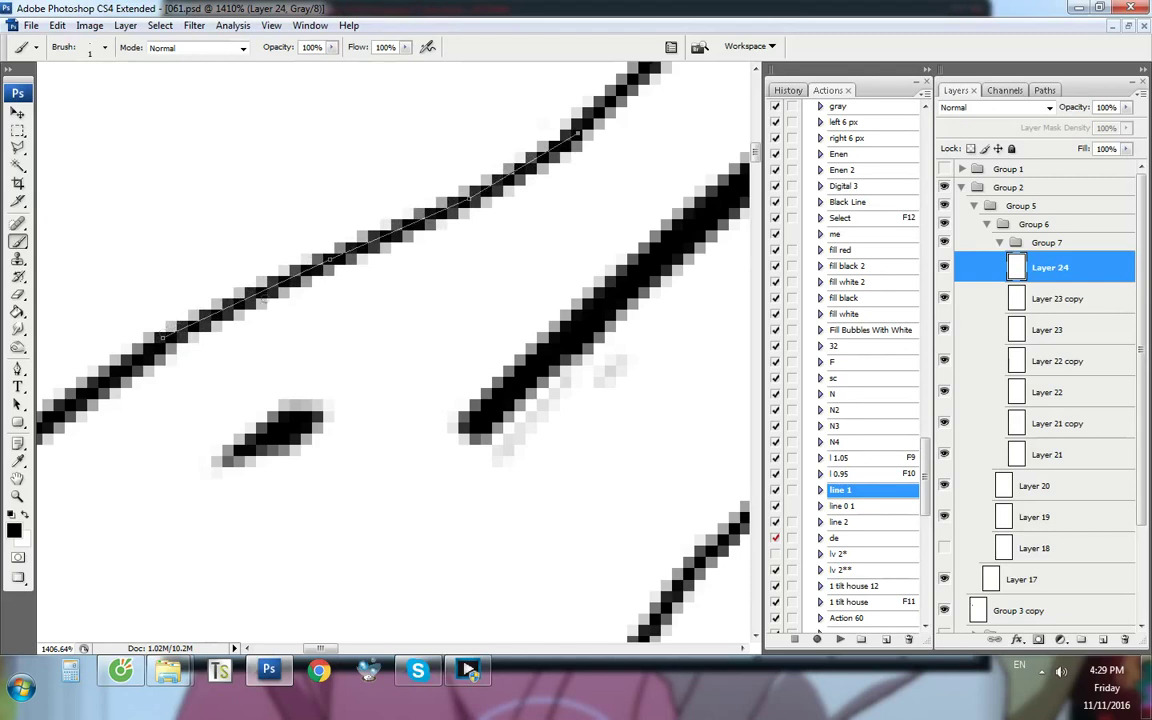
{"action": "left_click_drag", "start_coordinate": [297, 270], "coordinate": [306, 262]}
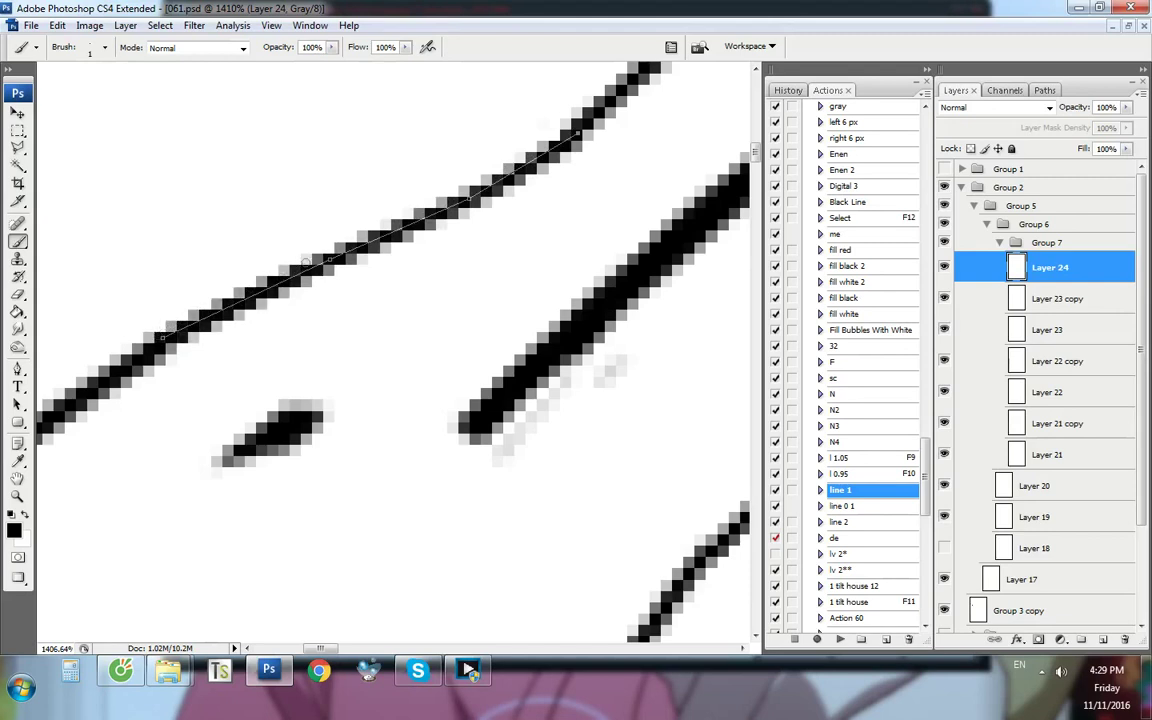
{"action": "left_click_drag", "start_coordinate": [420, 215], "coordinate": [493, 178]}
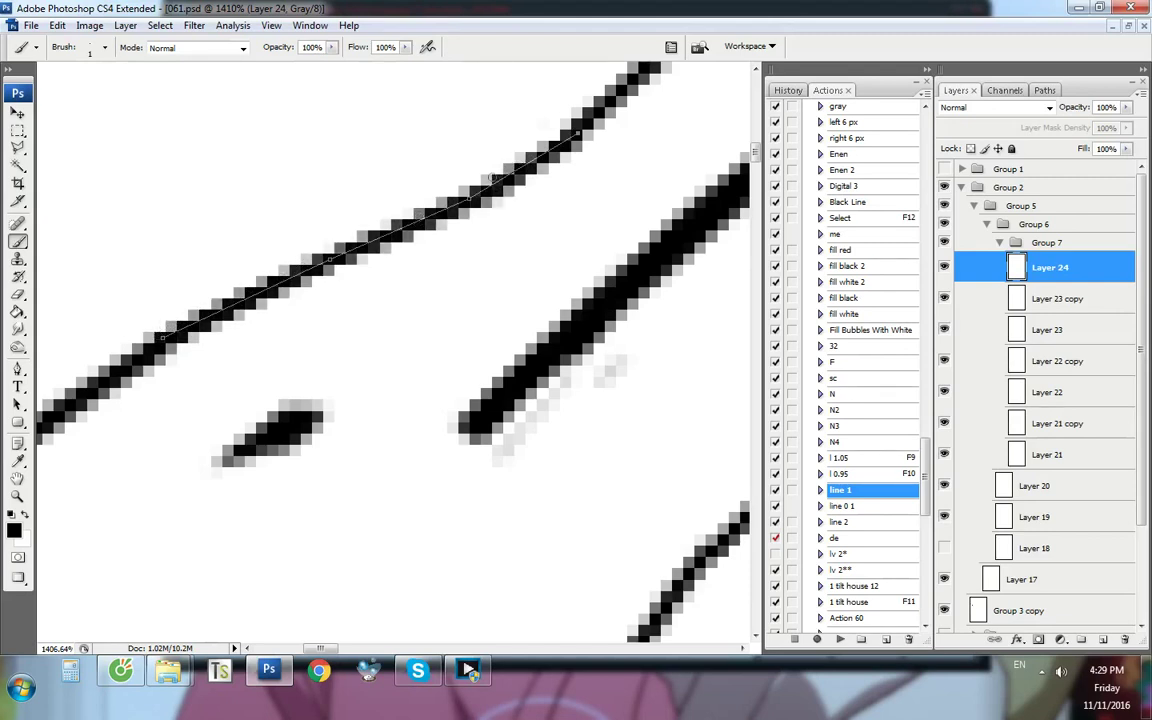
{"action": "key", "text": "p"}
{"action": "key", "text": "Return"}
{"action": "key", "text": "ctrl+1"}
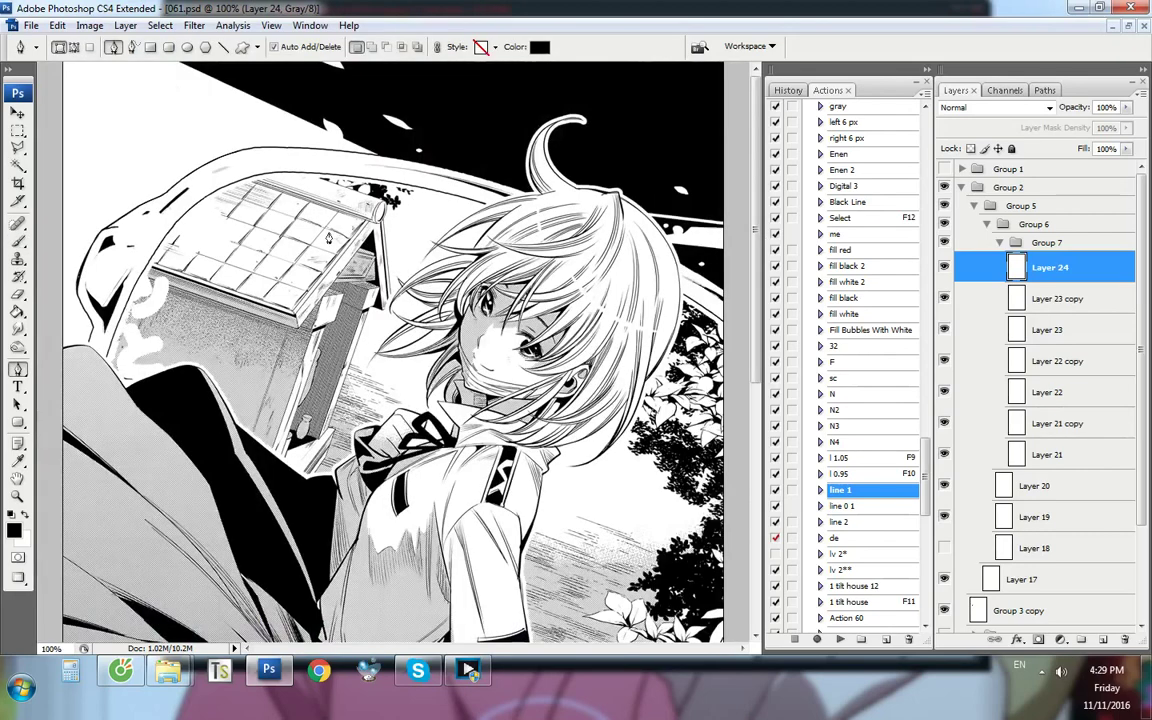
Thicken the junction between the original diagonal outline and the bridging line with a black brush stroke
{"action": "scroll", "coordinate": [175, 243], "scroll_direction": "up", "scroll_amount": 10}
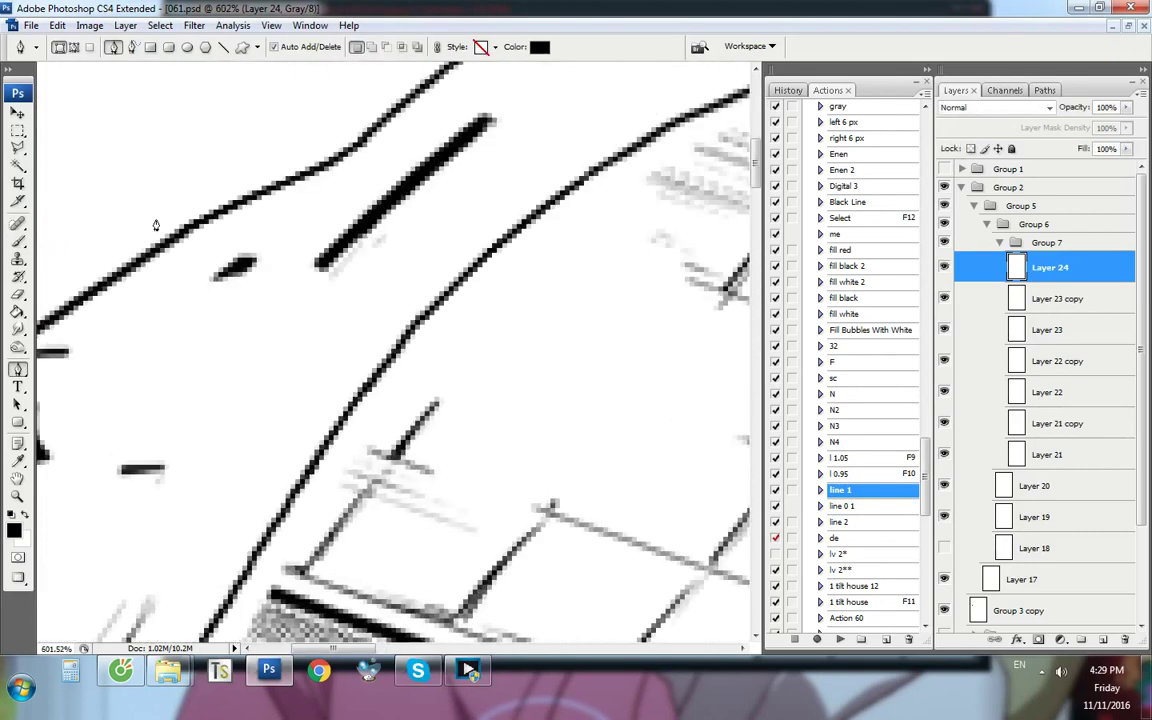
{"action": "scroll", "coordinate": [205, 240], "scroll_direction": "up", "scroll_amount": 3}
{"action": "key", "text": "b"}
{"action": "scroll", "coordinate": [228, 210], "scroll_direction": "up", "scroll_amount": 3}
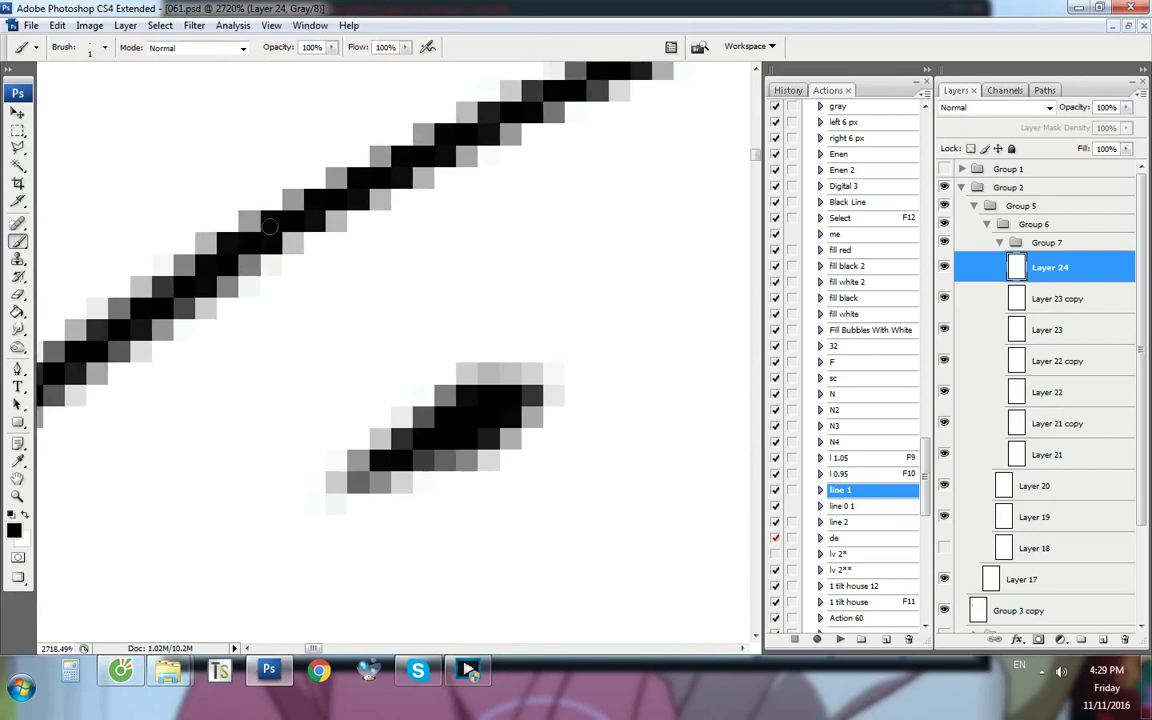
{"action": "mouse_move", "coordinate": [447, 148]}
{"action": "left_mouse_down"}
{"action": "mouse_move", "coordinate": [399, 156]}
{"action": "mouse_move", "coordinate": [232, 256]}
{"action": "left_mouse_up"}
{"action": "key", "text": "ctrl+alt+0"}
Outline the lower edge of the bridging line with a six-point Pen path and run the "de" action on it
{"action": "scroll", "coordinate": [130, 206], "scroll_direction": "up", "scroll_amount": 12}
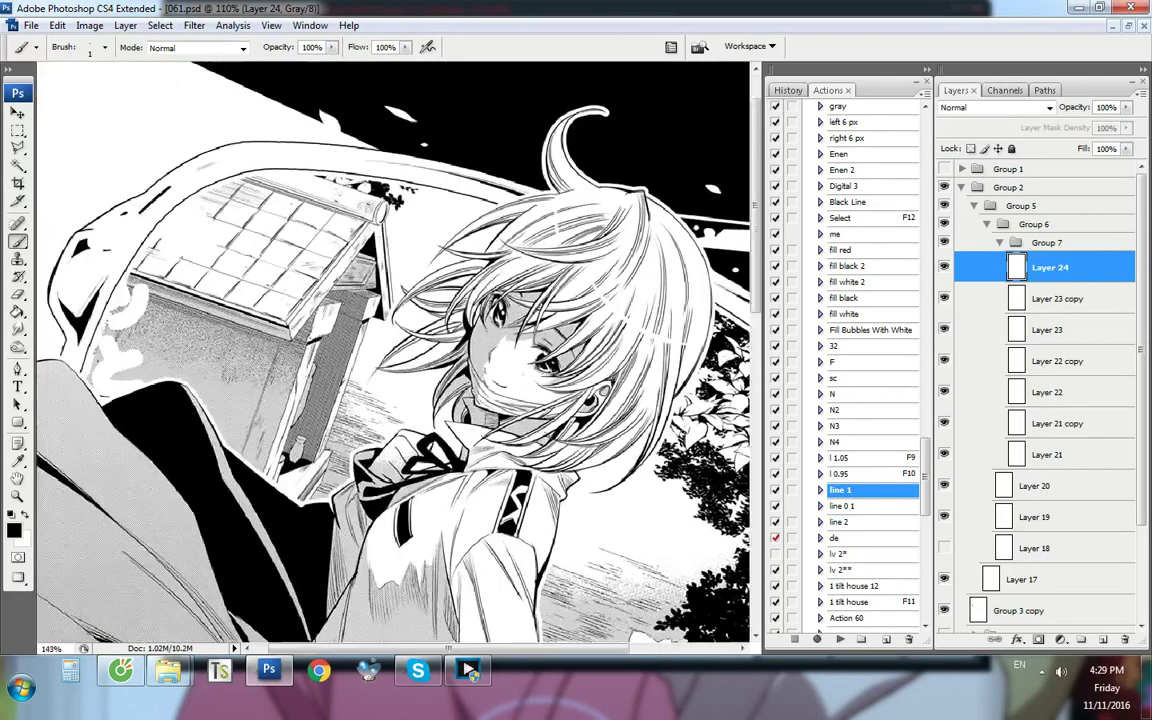
{"action": "key", "text": "p"}
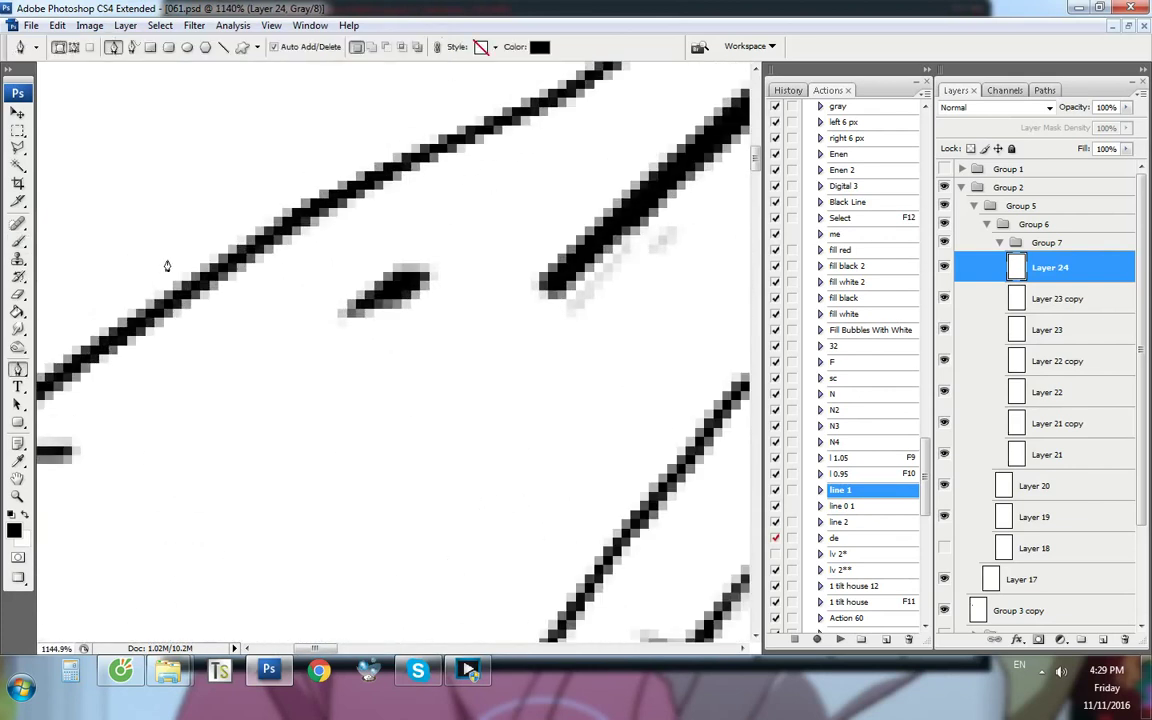
{"action": "scroll", "coordinate": [170, 262], "scroll_direction": "up", "scroll_amount": 3}
{"action": "left_click", "coordinate": [299, 285]}
{"action": "left_click", "coordinate": [349, 217]}
{"action": "left_click", "coordinate": [422, 175]}
{"action": "left_click", "coordinate": [505, 138]}
{"action": "left_click", "coordinate": [531, 165]}
{"action": "left_click", "coordinate": [515, 216]}
{"action": "double_click", "coordinate": [870, 541], "text": "ctrl"}
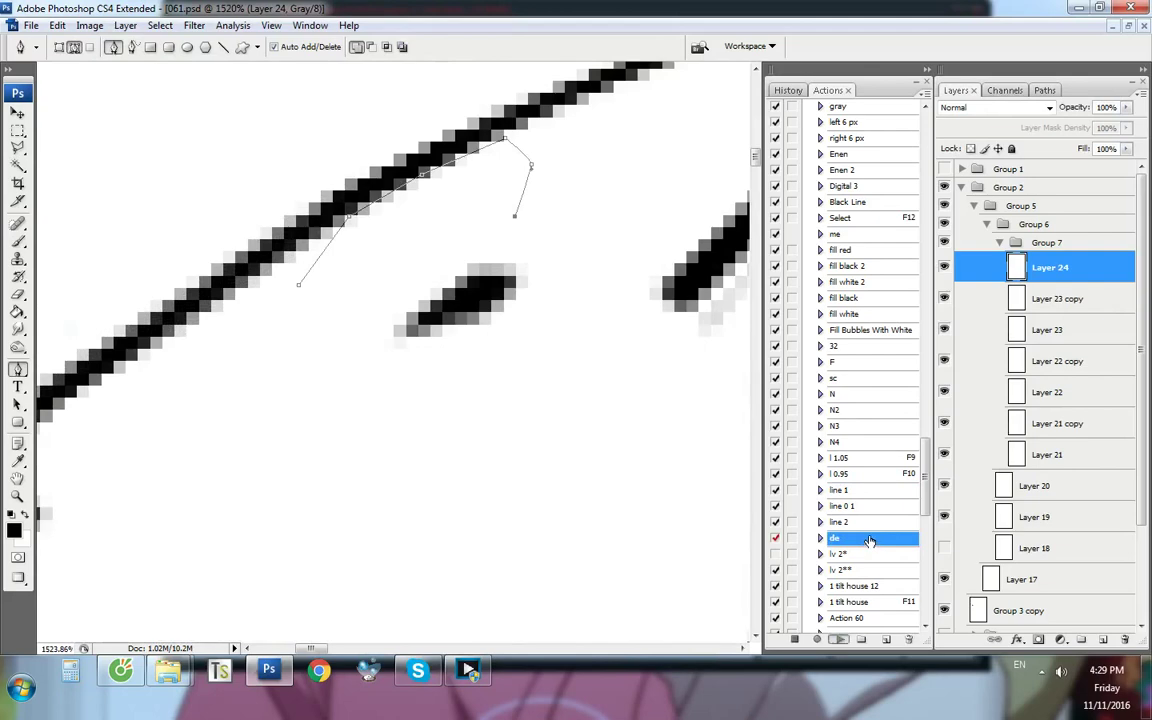
{"action": "key", "text": "ctrl+1"}
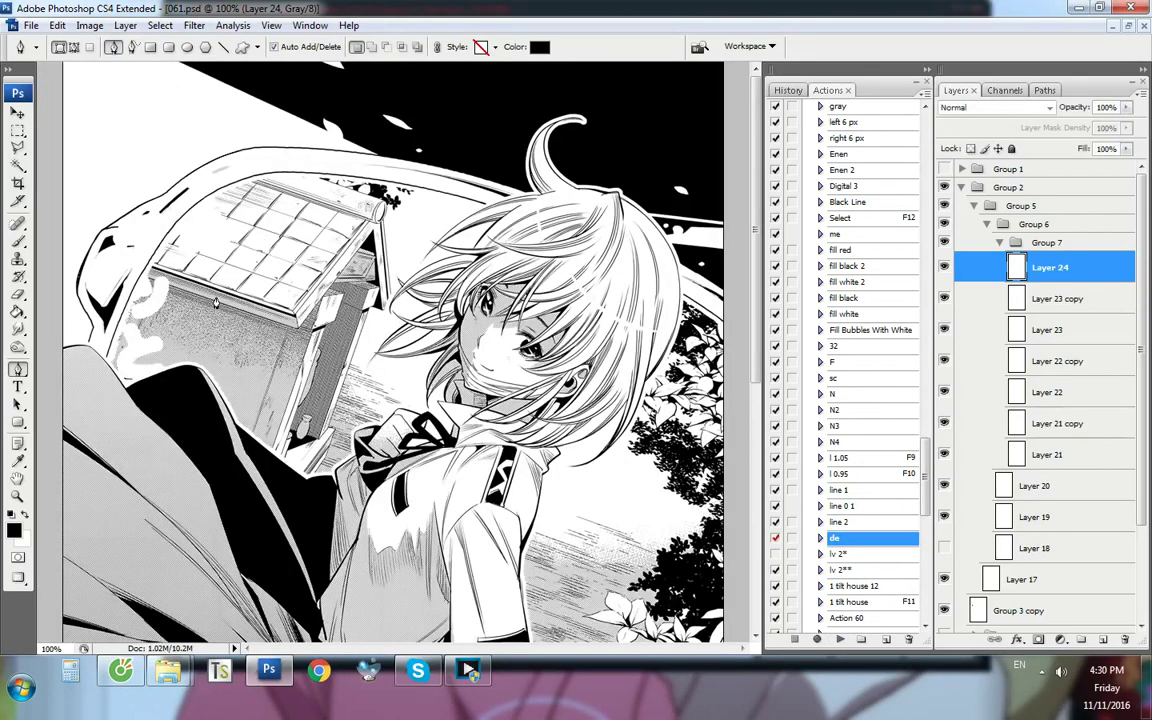
{"action": "scroll", "coordinate": [202, 236], "scroll_direction": "up", "scroll_amount": 4}
{"action": "scroll", "coordinate": [202, 236], "scroll_direction": "up", "scroll_amount": 5}
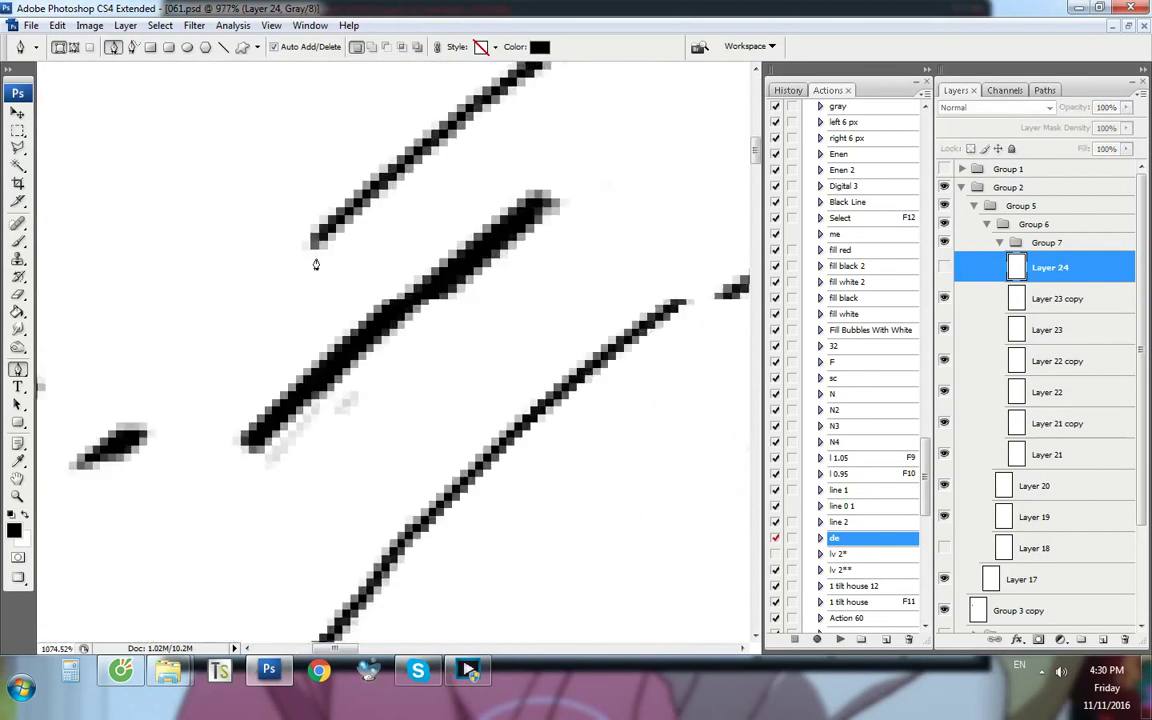
{"action": "left_click", "coordinate": [332, 230]}
{"action": "left_click", "coordinate": [285, 291]}
{"action": "key", "text": "Escape"}
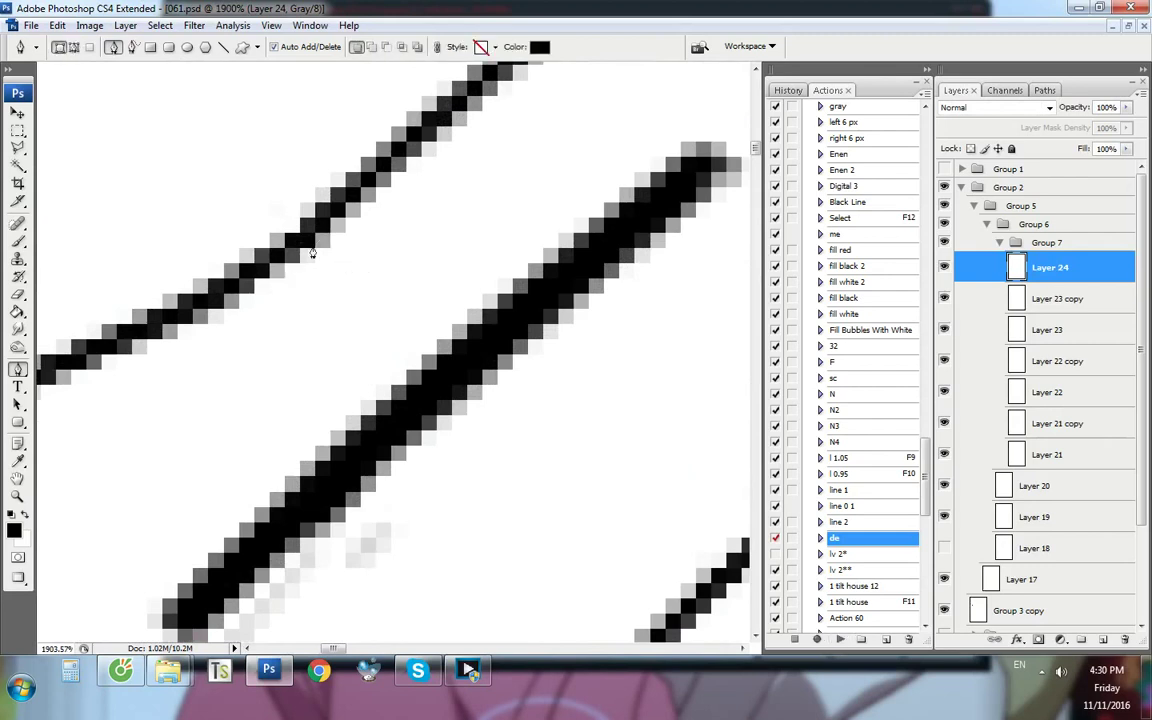
{"action": "key", "text": "b"}
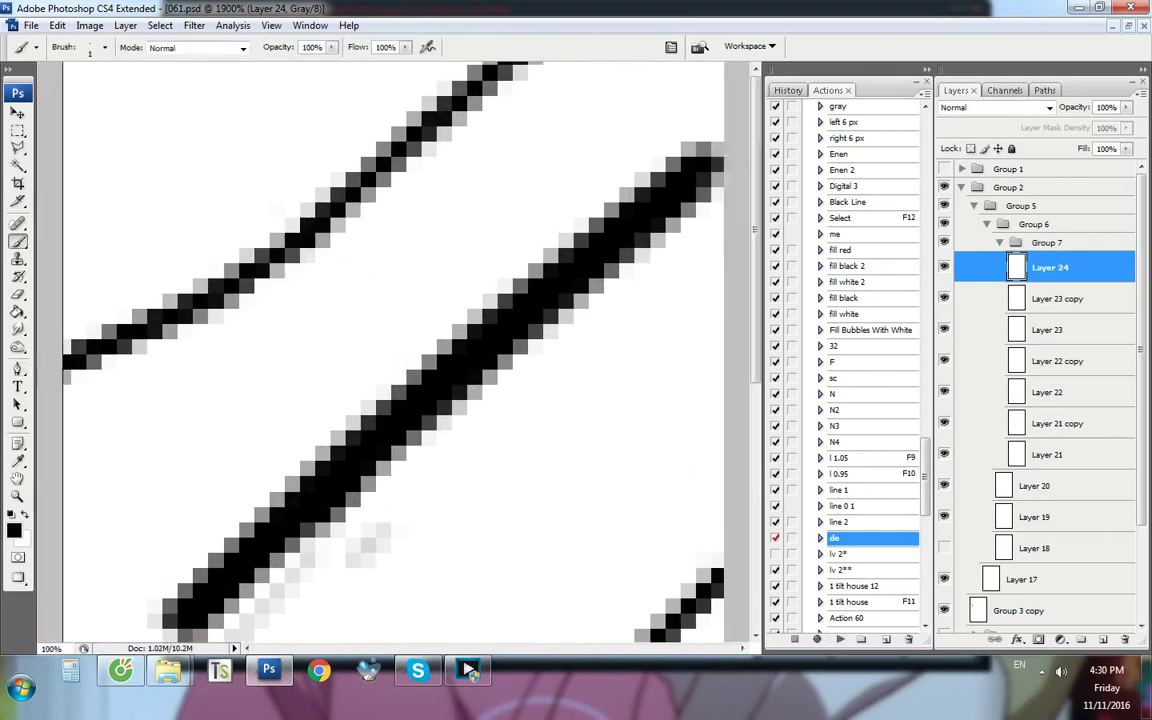
{"action": "key", "text": "ctrl+alt+0"}
{"action": "key", "text": "p"}
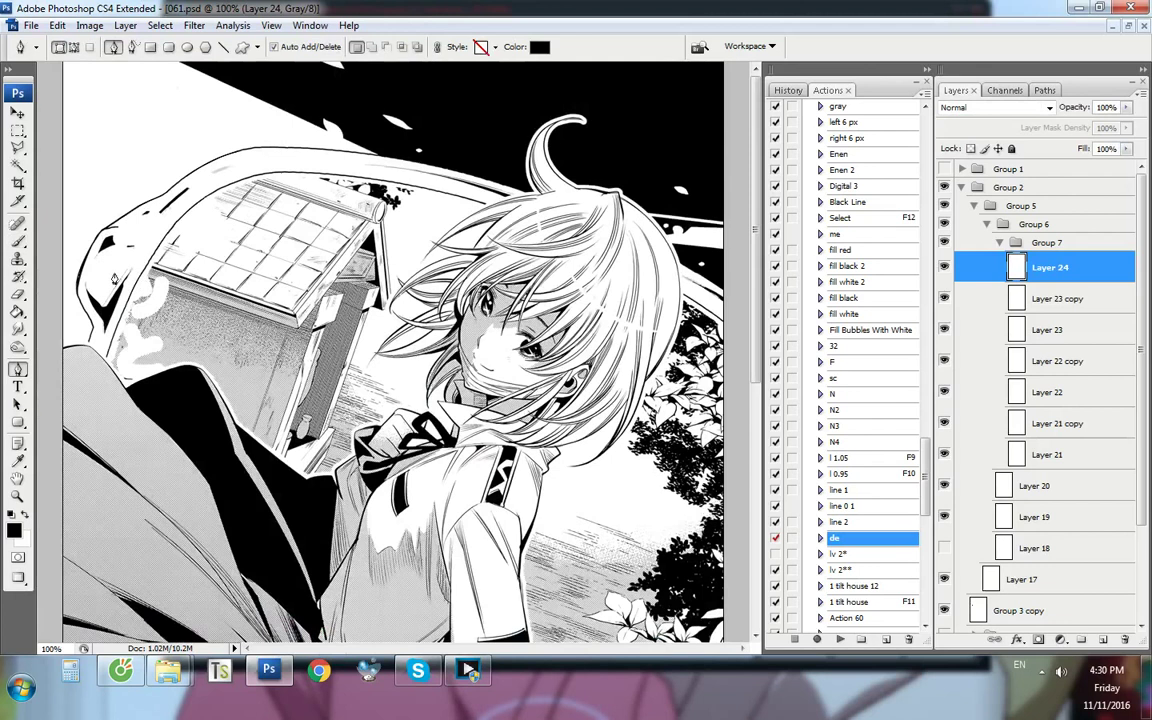
Collapse Group 7 and toggle Group 2's visibility to compare the redrawn artwork with the original lettered page, overall and along the inner curve
{"action": "left_click", "coordinate": [1001, 243]}
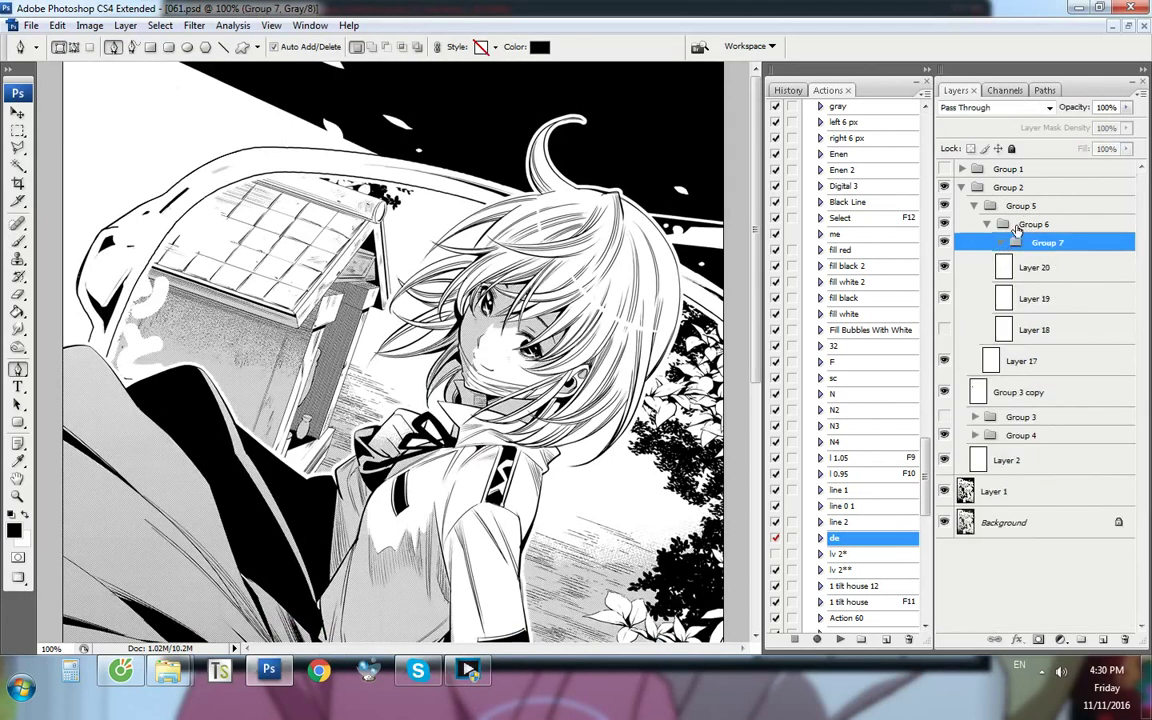
{"action": "left_click", "coordinate": [1014, 229]}
{"action": "left_click", "coordinate": [1010, 191]}
{"action": "key", "text": "ctrl+comma"}
{"action": "key", "text": "ctrl+comma"}
{"action": "key", "text": "ctrl+comma"}
{"action": "key", "text": "ctrl+comma"}
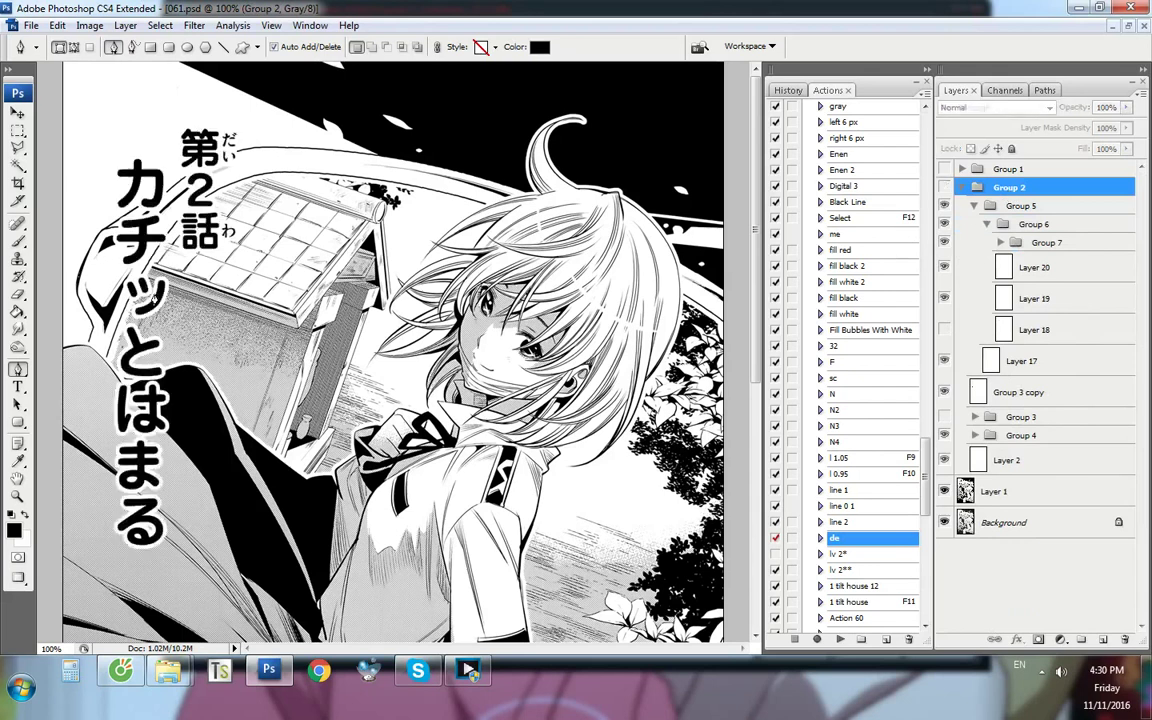
{"action": "key", "text": "ctrl+comma"}
{"action": "key", "text": "ctrl+comma"}
{"action": "key", "text": "ctrl+comma"}
{"action": "key", "text": "ctrl+comma"}
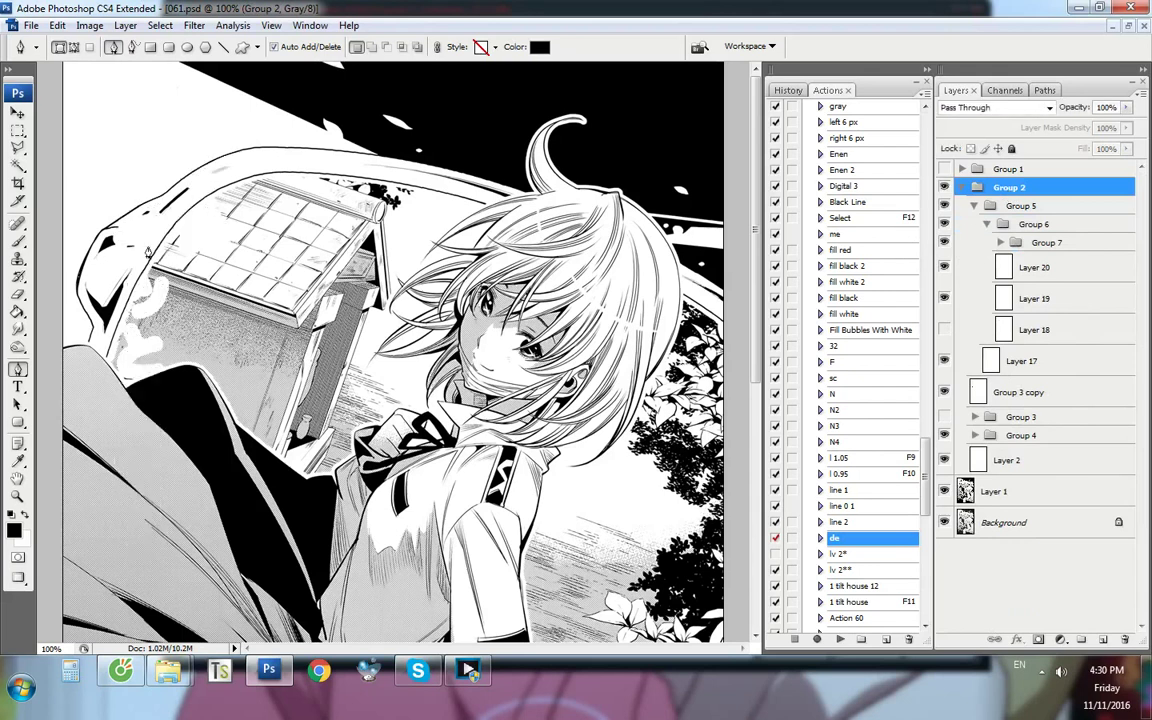
{"action": "key", "text": "ctrl+comma"}
{"action": "key", "text": "ctrl+comma"}
{"action": "scroll", "coordinate": [172, 222], "scroll_direction": "up", "scroll_amount": 12}
{"action": "key", "text": "ctrl+comma"}
{"action": "key", "text": "ctrl+comma"}
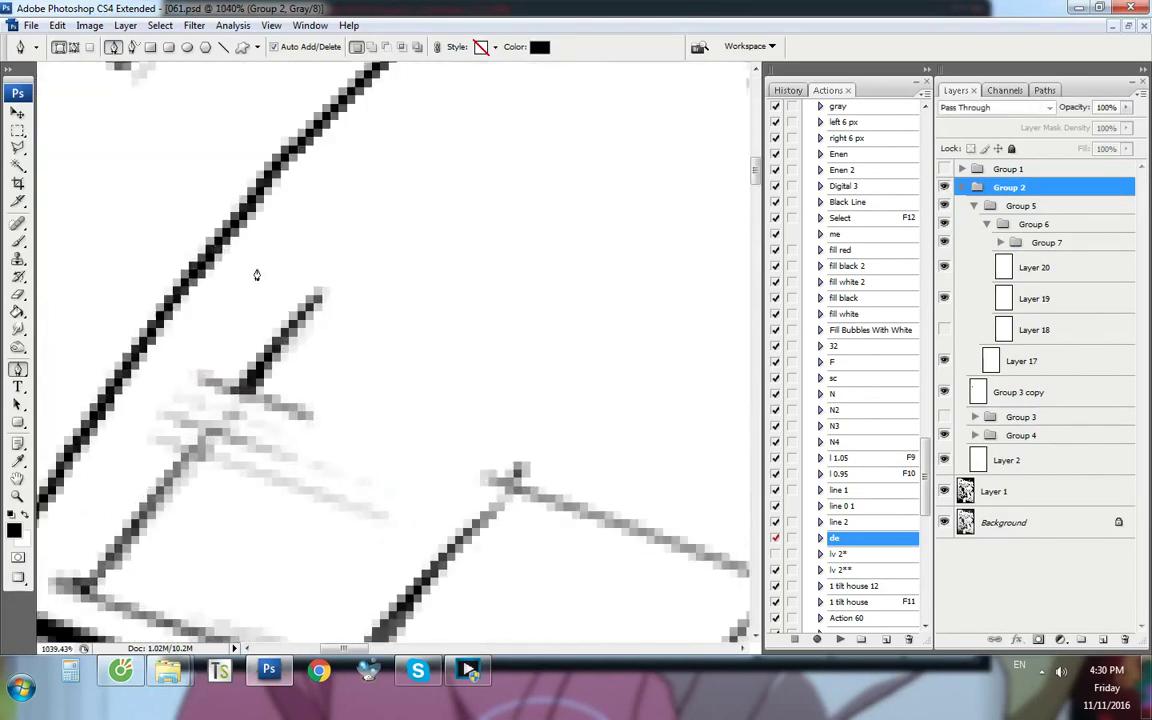
{"action": "scroll", "coordinate": [255, 272], "scroll_direction": "up", "scroll_amount": 3}
{"action": "key", "text": "ctrl+comma"}
{"action": "key", "text": "ctrl+comma"}
Draw a small Pen path around the uneven lower edge of the inner curved outline left of the roof
{"action": "left_click", "coordinate": [192, 268]}
{"action": "left_click", "coordinate": [170, 297]}
{"action": "left_click", "coordinate": [208, 287]}
{"action": "left_click", "coordinate": [214, 264]}
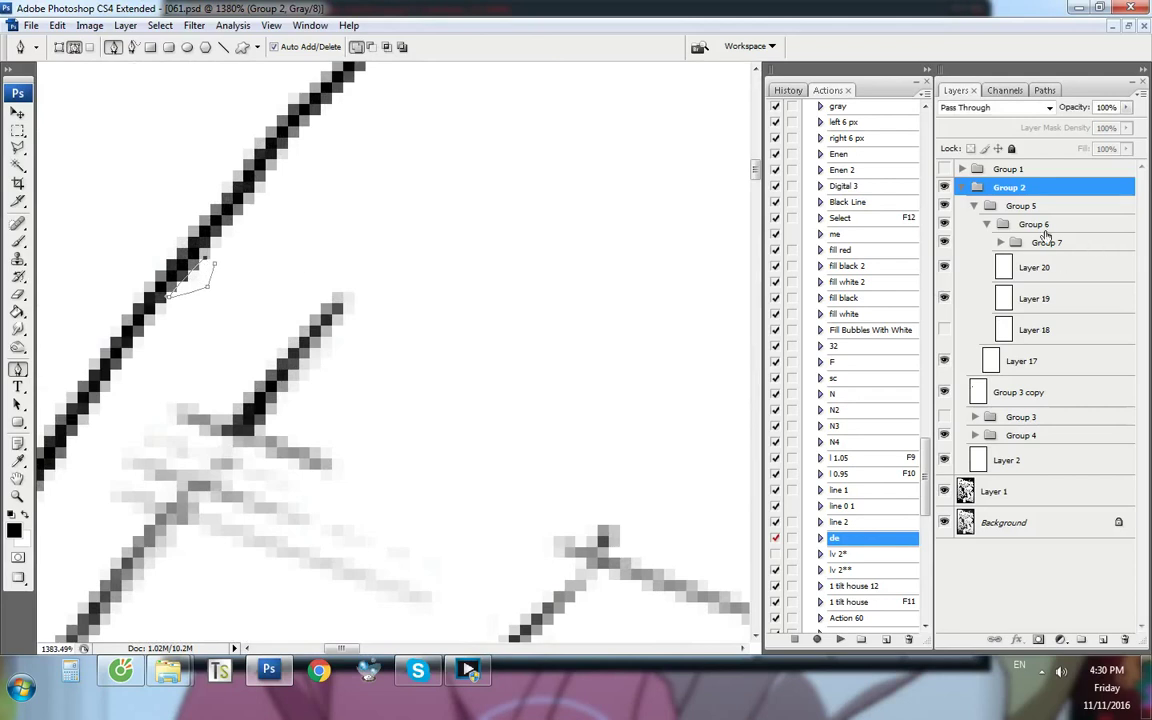
Create a new group above Group 7 and add an empty layer inside it
{"action": "left_click", "coordinate": [1007, 245]}
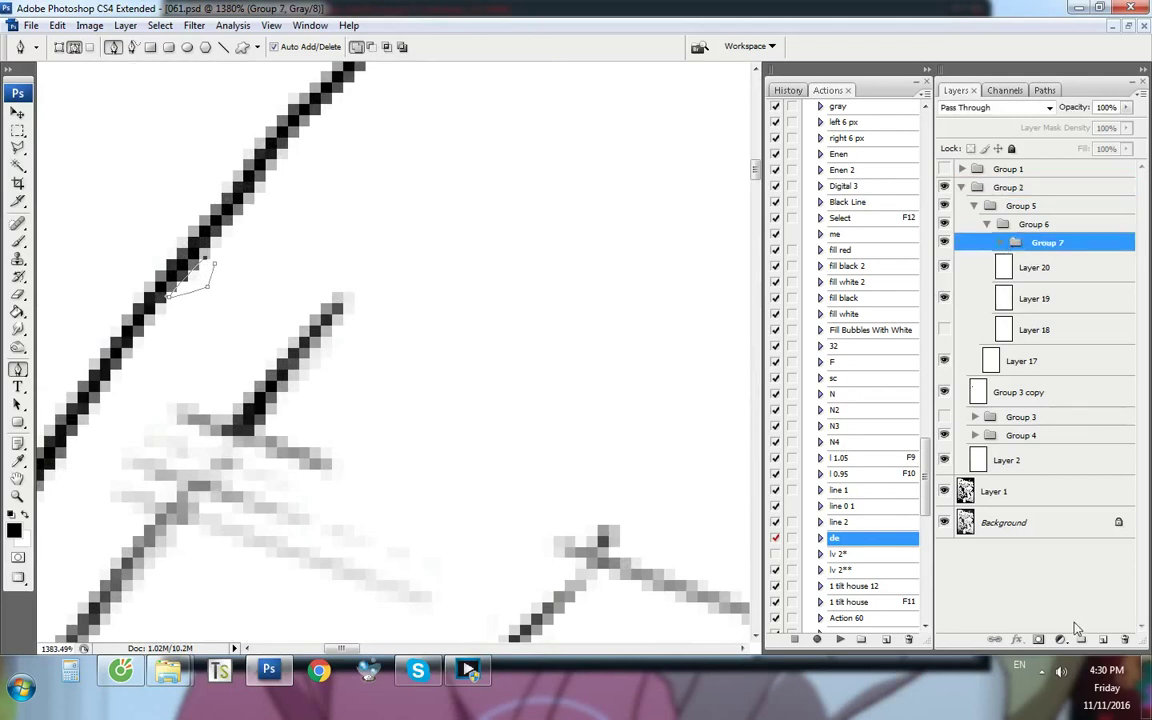
{"action": "key", "text": "ctrl+g"}
{"action": "key", "text": "ctrl+alt+shift+n"}
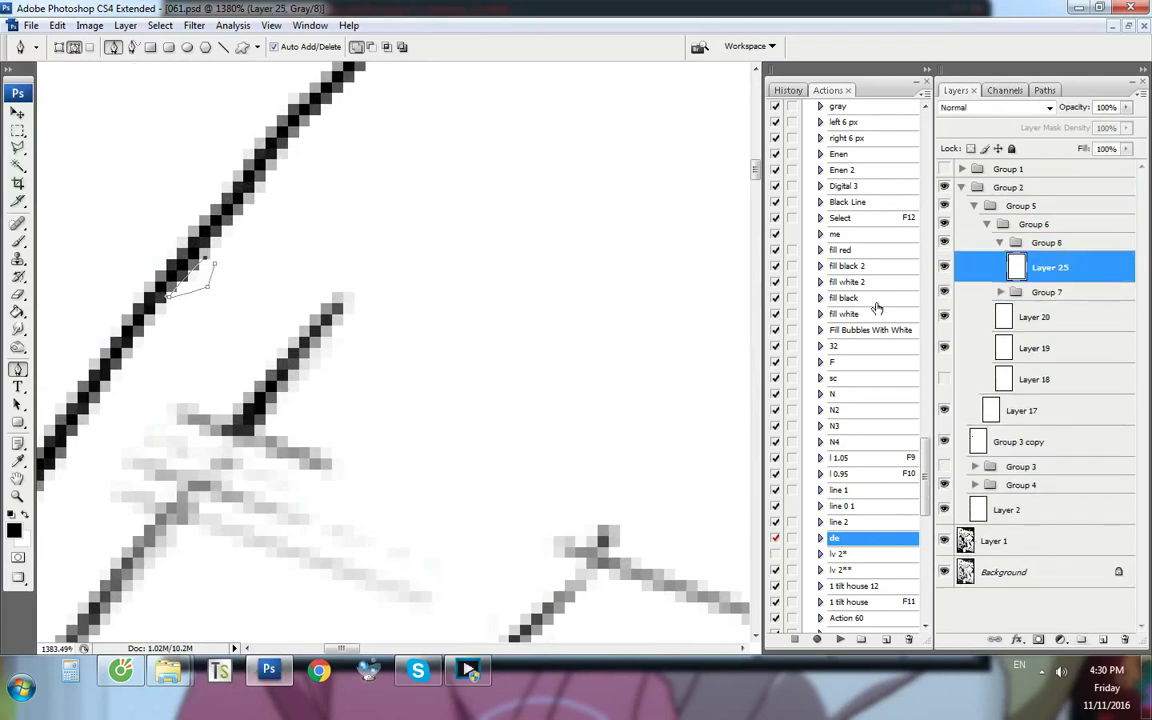
Run the "fill white 2" action on the path to clean the inner curve's edge
{"action": "left_click", "coordinate": [862, 284]}
{"action": "left_click", "coordinate": [840, 639]}
{"action": "key", "text": "ctrl+1"}
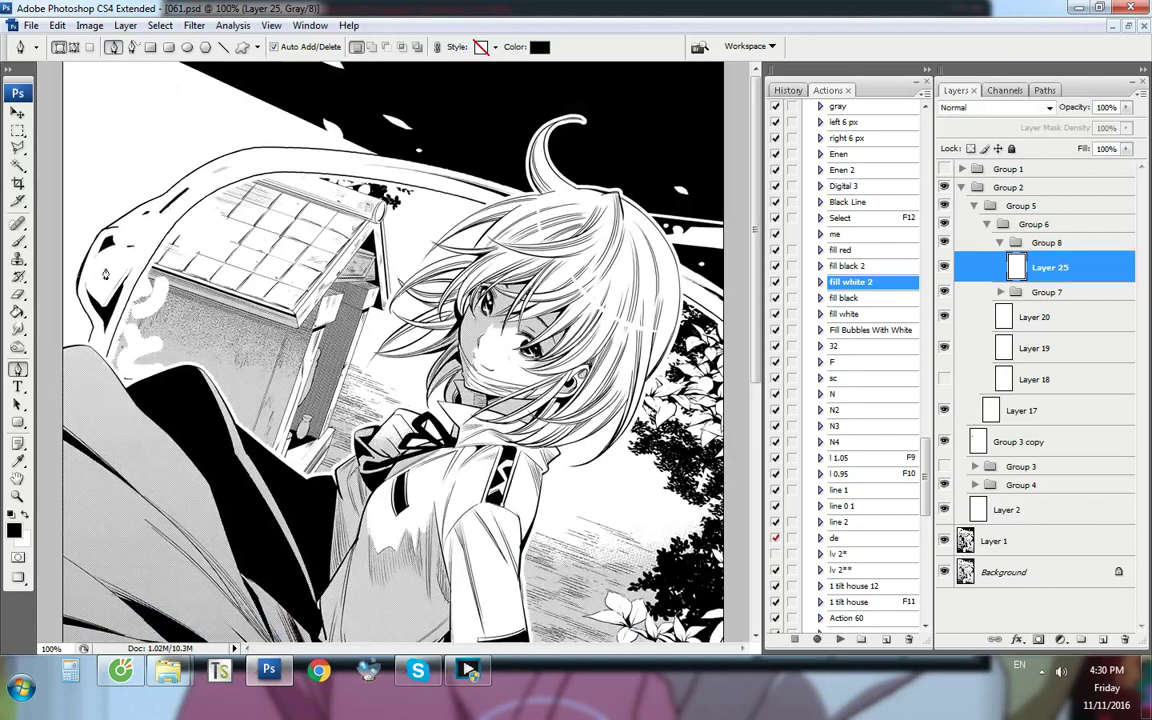
{"action": "scroll", "coordinate": [114, 250], "scroll_direction": "up", "scroll_amount": 5}
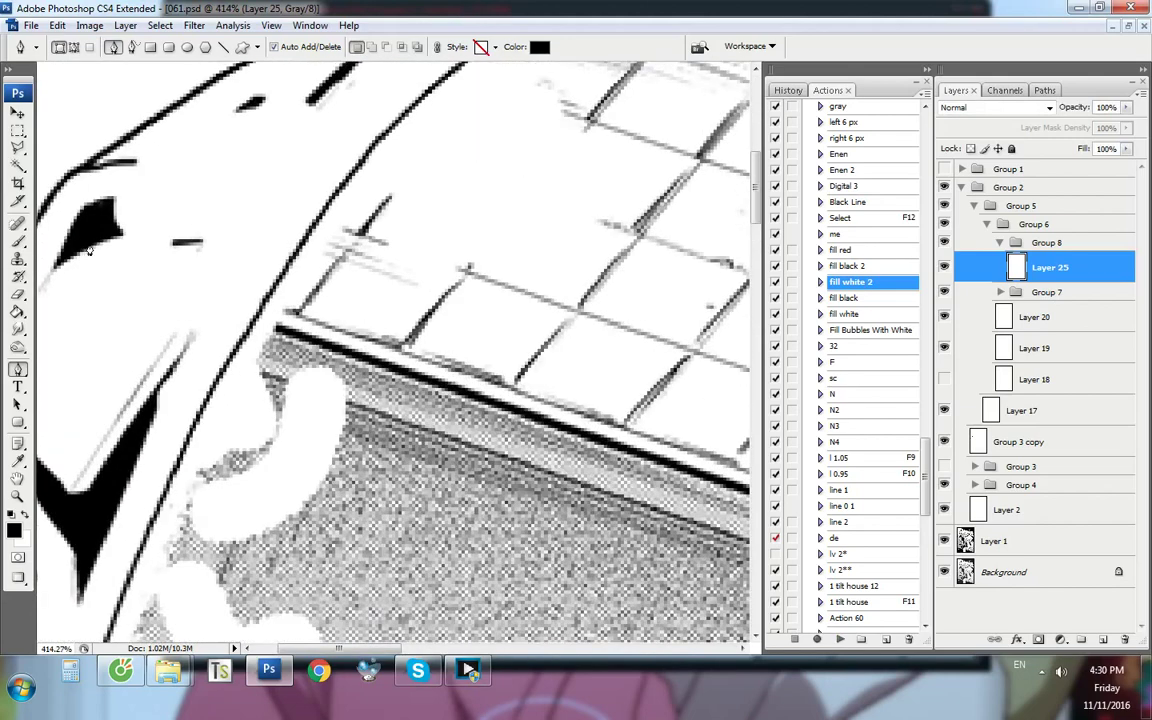
Draw a Pen path outlining the missing black shape between the dark patch, the short dash, the lower spike and the thick diagonal line
{"action": "left_click", "coordinate": [96, 243]}
{"action": "left_click", "coordinate": [170, 242]}
{"action": "left_click", "coordinate": [198, 309]}
{"action": "left_click", "coordinate": [214, 240]}
{"action": "left_click", "coordinate": [285, 142]}
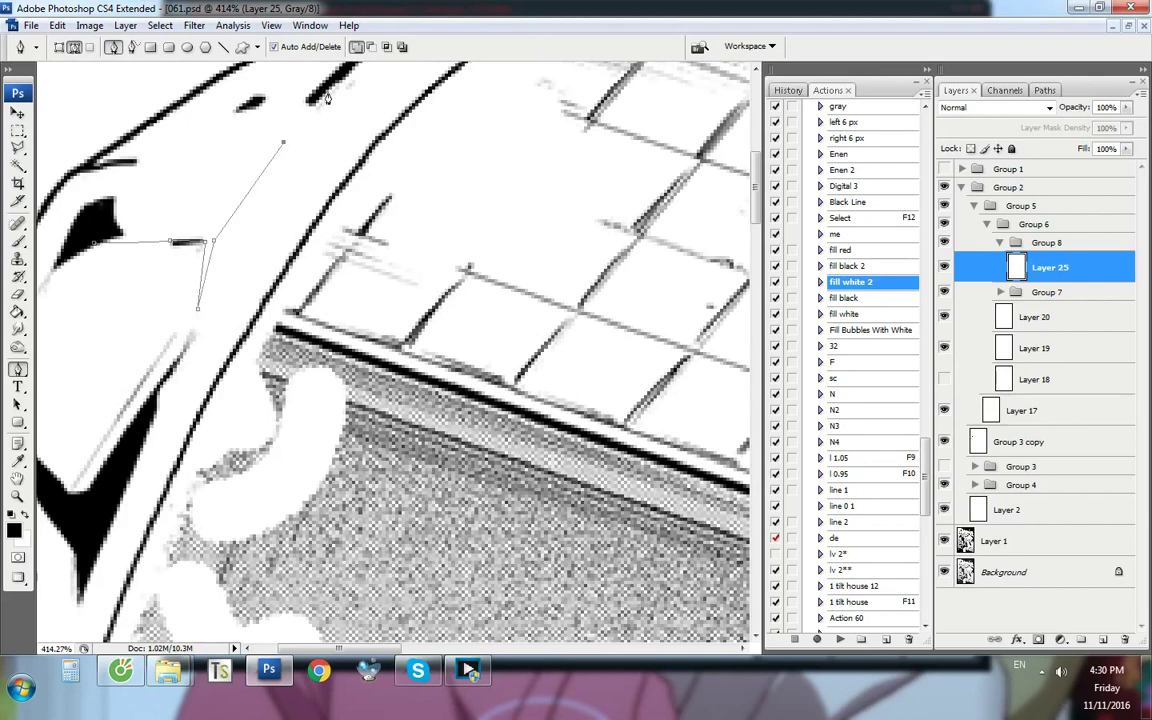
{"action": "scroll", "coordinate": [113, 316], "scroll_direction": "down", "scroll_amount": 1}
{"action": "scroll", "coordinate": [224, 107], "scroll_direction": "up", "scroll_amount": 1}
{"action": "left_click", "coordinate": [275, 169]}
{"action": "left_click", "coordinate": [264, 167]}
{"action": "left_click", "coordinate": [192, 217]}
{"action": "left_click", "coordinate": [127, 256]}
{"action": "left_click", "coordinate": [77, 264]}
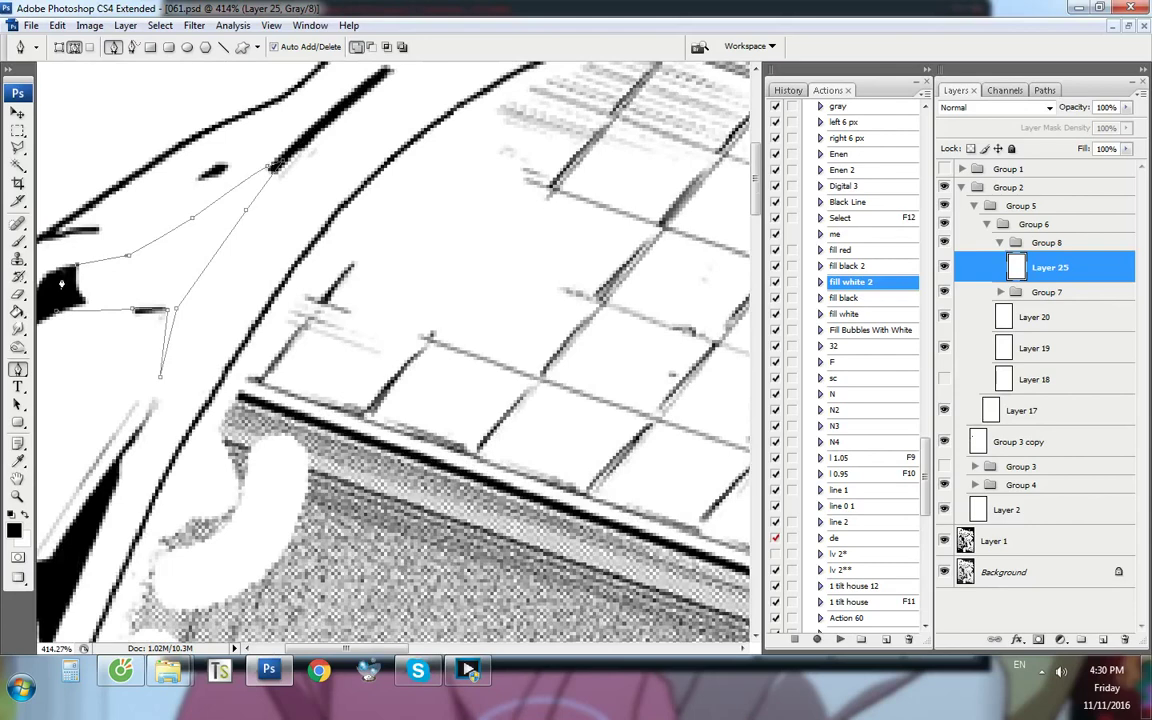
Add a new layer in Group 8, run the "fill black 2" action on the path, and toggle the layer's visibility to check the fill
{"action": "key", "text": "ctrl+1"}
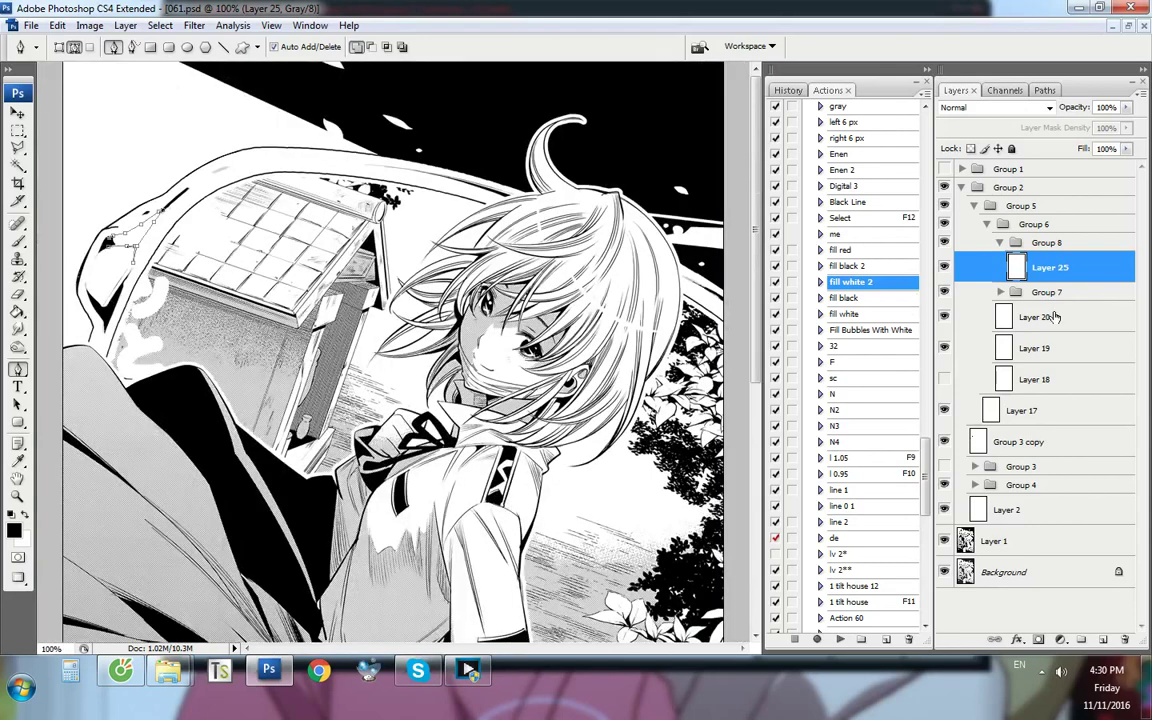
{"action": "key", "text": "ctrl+shift+alt+n"}
{"action": "double_click", "coordinate": [852, 267], "text": "ctrl"}
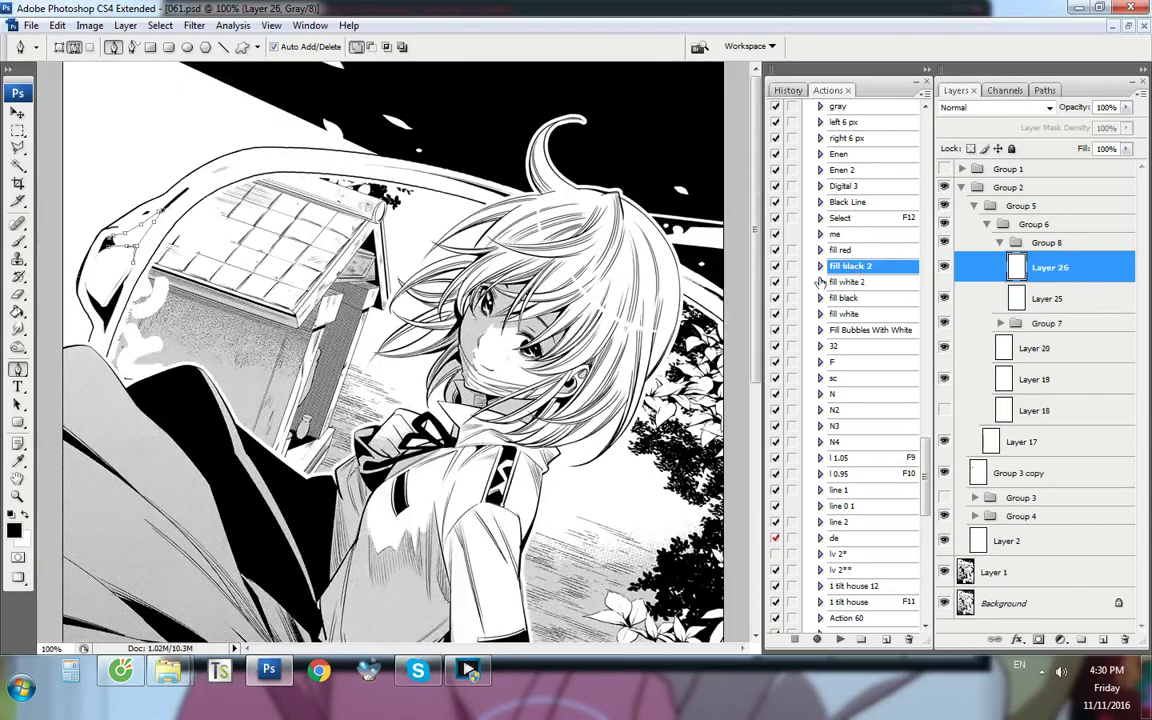
{"action": "scroll", "coordinate": [121, 267], "scroll_direction": "up", "scroll_amount": 9}
{"action": "key", "text": "ctrl+comma"}
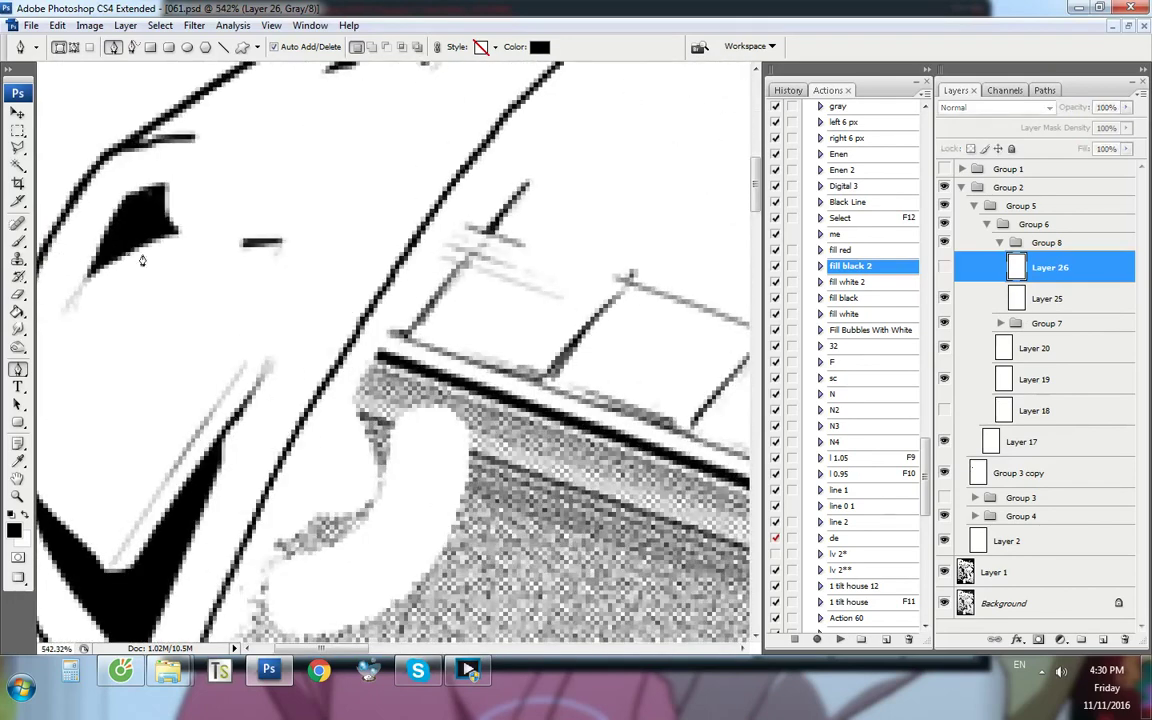
{"action": "key", "text": "ctrl+comma"}
Draw a Pen path along the lower edge of the black shape and stroke it with the "line 1" action
{"action": "scroll", "coordinate": [265, 259], "scroll_direction": "up", "scroll_amount": 3}
{"action": "scroll", "coordinate": [267, 260], "scroll_direction": "down", "scroll_amount": 3}
{"action": "scroll", "coordinate": [352, 314], "scroll_direction": "up", "scroll_amount": 3}
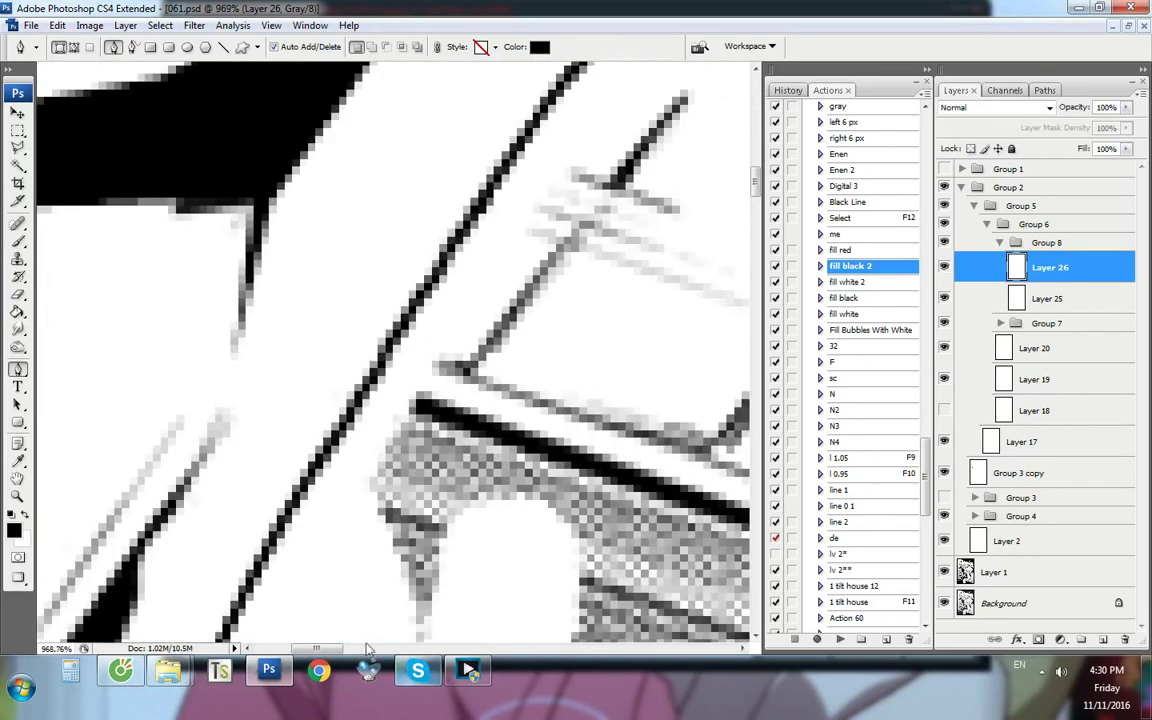
{"action": "left_click_drag", "start_coordinate": [308, 649], "coordinate": [279, 649]}
{"action": "scroll", "coordinate": [686, 229], "scroll_direction": "up", "scroll_amount": 1}
{"action": "left_click", "coordinate": [469, 246]}
{"action": "left_click", "coordinate": [449, 239]}
{"action": "left_click", "coordinate": [590, 183]}
{"action": "scroll", "coordinate": [574, 270], "scroll_direction": "down", "scroll_amount": 4}
{"action": "left_click", "coordinate": [856, 478]}
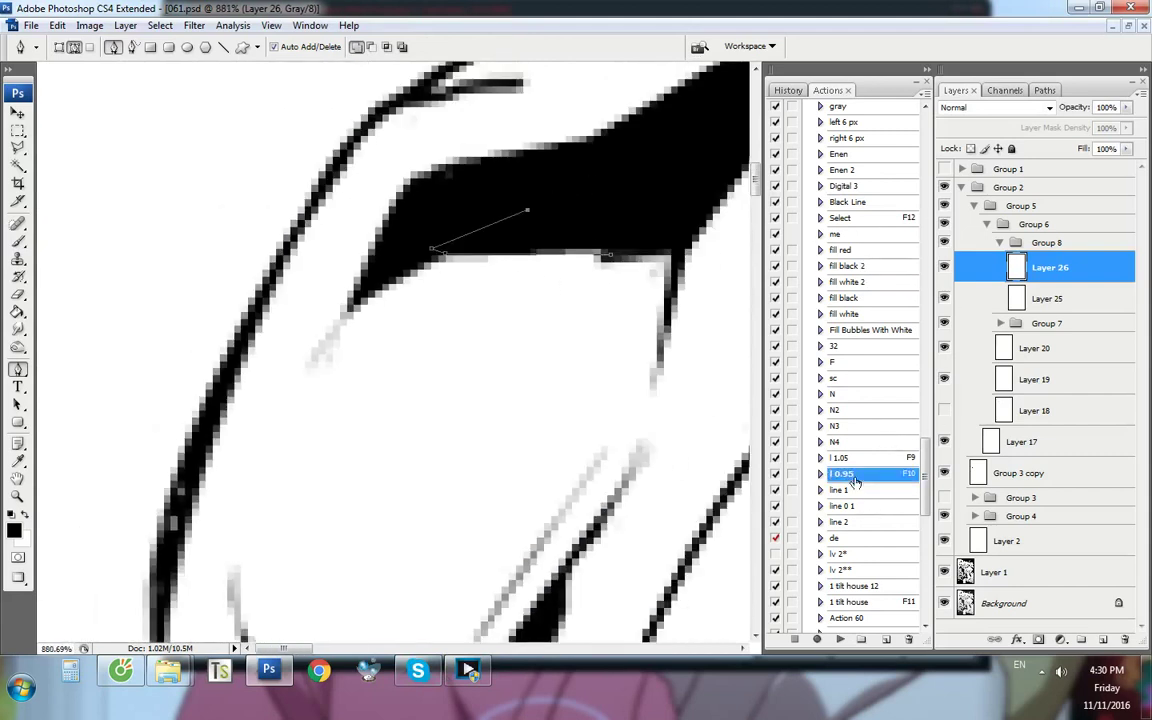
{"action": "double_click", "coordinate": [853, 487], "text": "ctrl"}
{"action": "scroll", "coordinate": [401, 303], "scroll_direction": "down", "scroll_amount": 9}
{"action": "scroll", "coordinate": [431, 253], "scroll_direction": "up", "scroll_amount": 10}
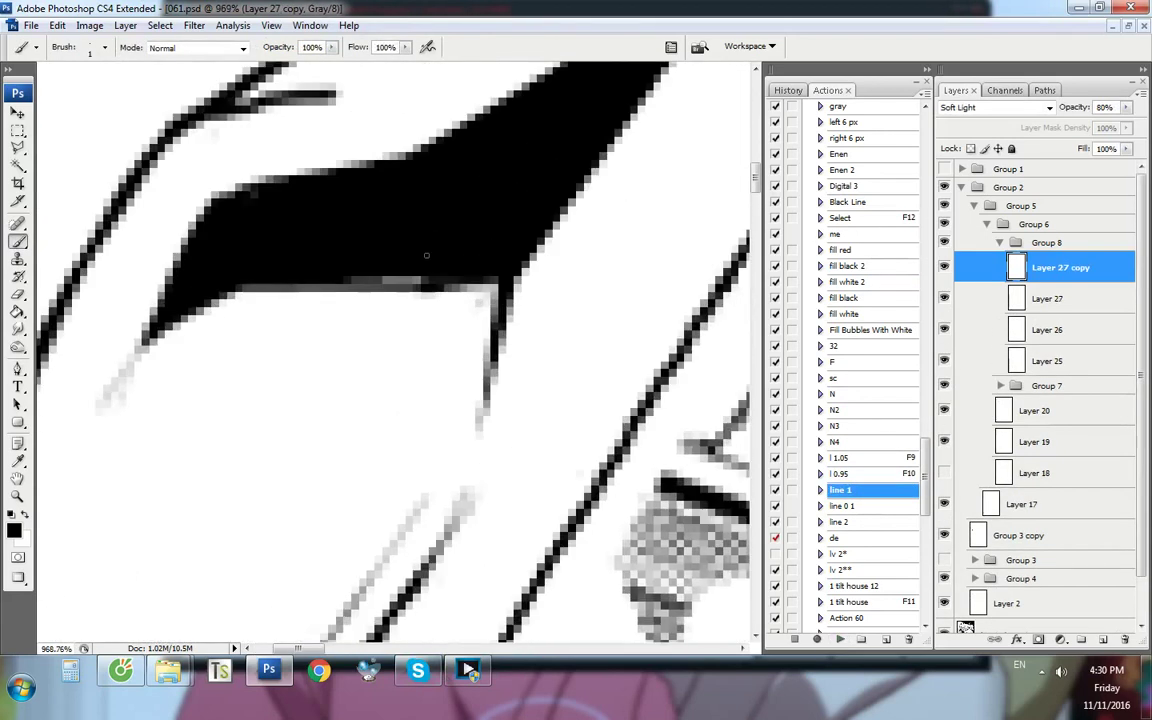
Toggle Group 2's visibility to compare the redrawn black shape with the original lettered page
{"action": "key", "text": "p"}
{"action": "left_click", "coordinate": [944, 188]}
{"action": "left_click", "coordinate": [945, 190]}
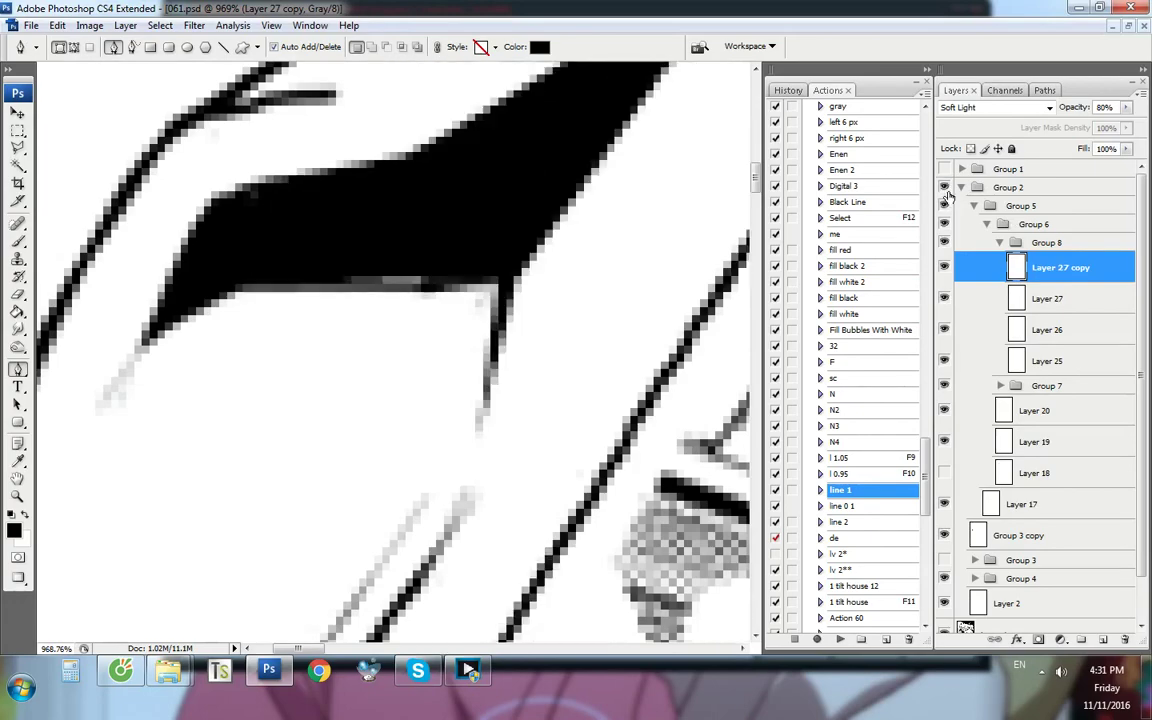
{"action": "key", "text": "ctrl+alt+0"}
{"action": "left_click", "coordinate": [945, 190]}
{"action": "left_click", "coordinate": [945, 190]}
{"action": "left_click", "coordinate": [945, 190]}
{"action": "left_click", "coordinate": [945, 190]}
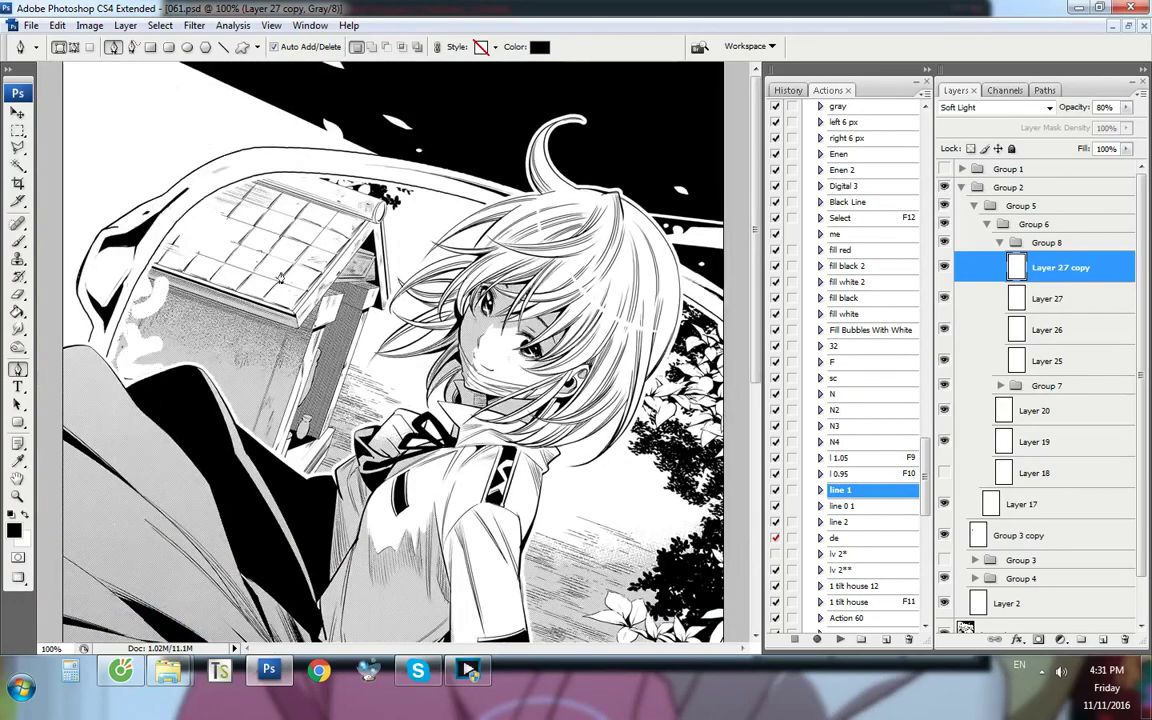
Draw a Pen path from the thin spike's tip up the black shape's lower-right edge and stroke it with the "line 1" action
{"action": "scroll", "coordinate": [94, 254], "scroll_direction": "up", "scroll_amount": 10}
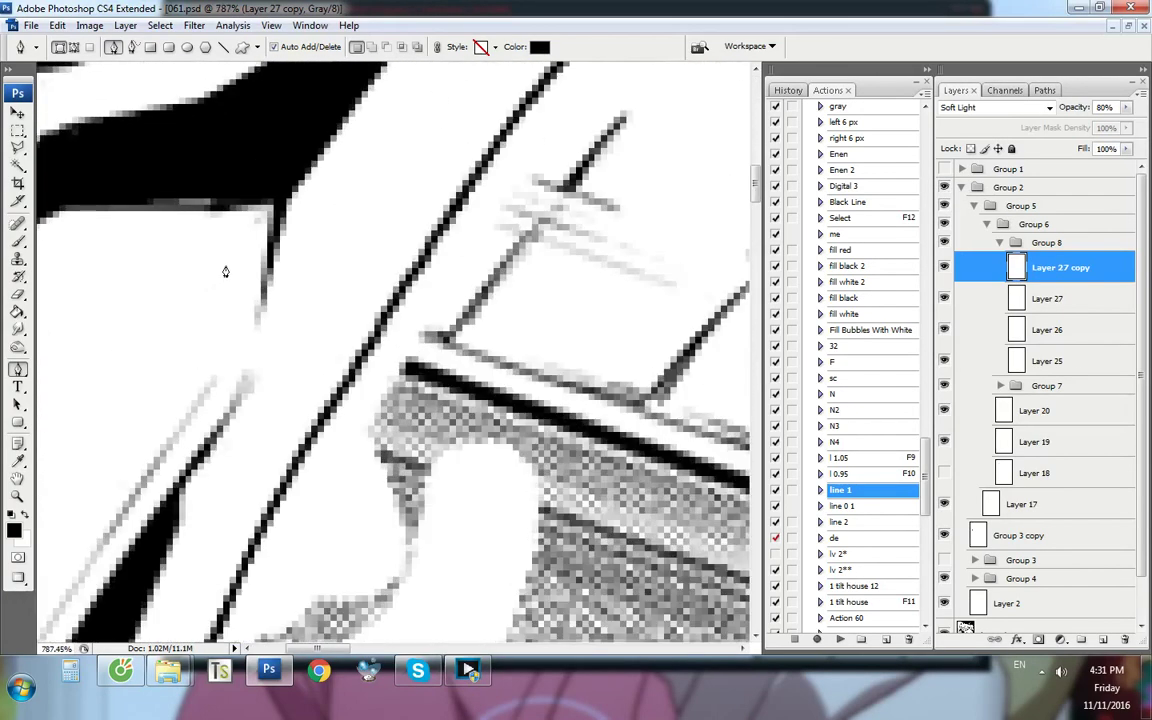
{"action": "key", "text": "ctrl+alt+0"}
{"action": "scroll", "coordinate": [104, 260], "scroll_direction": "up", "scroll_amount": 6}
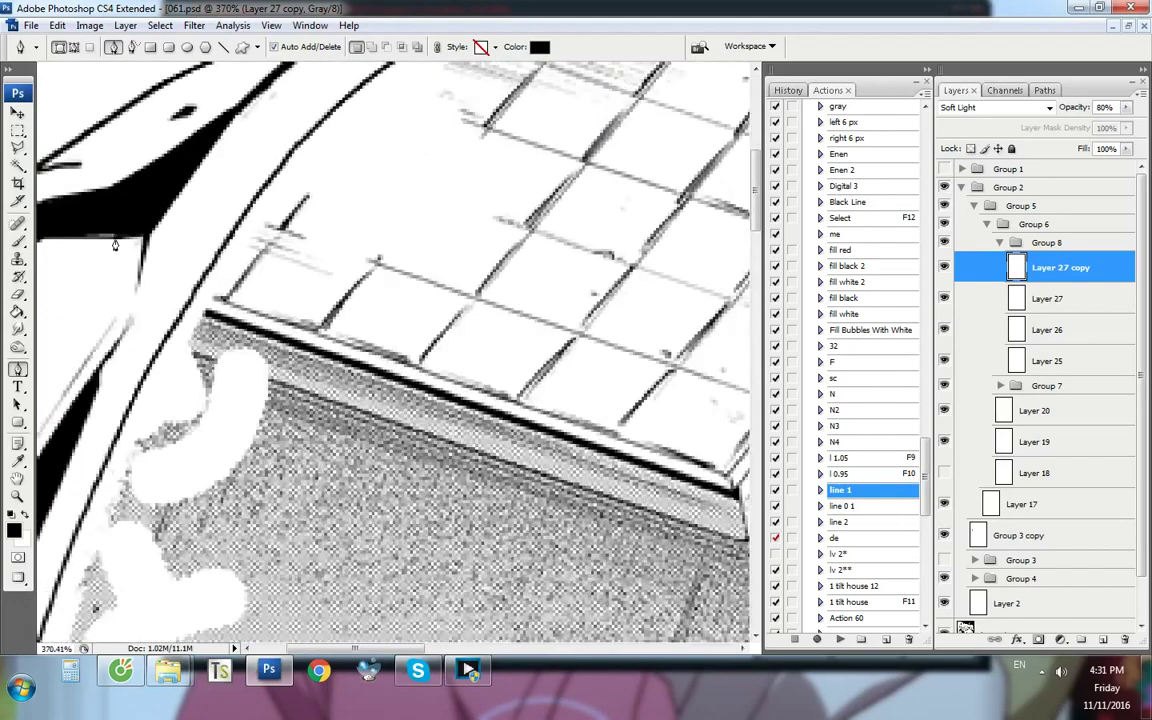
{"action": "left_click", "coordinate": [115, 244], "text": "ctrl"}
{"action": "left_click", "coordinate": [163, 370]}
{"action": "left_click", "coordinate": [200, 240]}
{"action": "left_click", "coordinate": [233, 164]}
{"action": "left_click", "coordinate": [266, 94]}
{"action": "key", "text": "F2"}
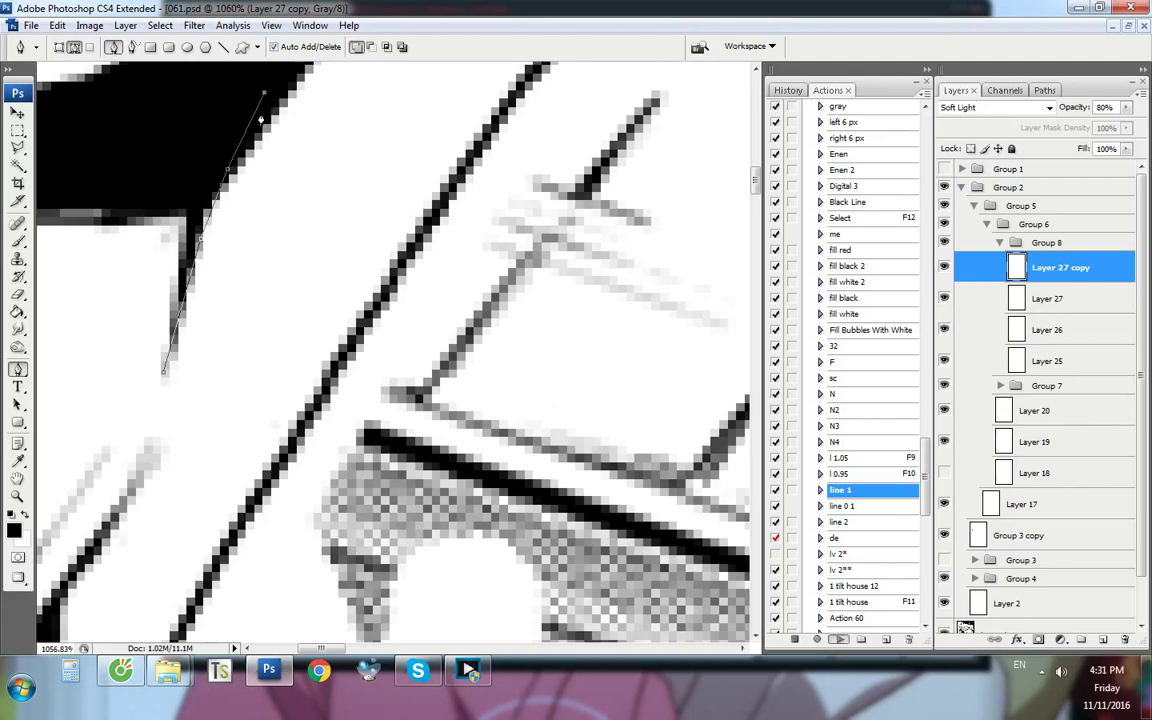
{"action": "key", "text": "ctrl+alt+0"}
{"action": "key", "text": "p"}
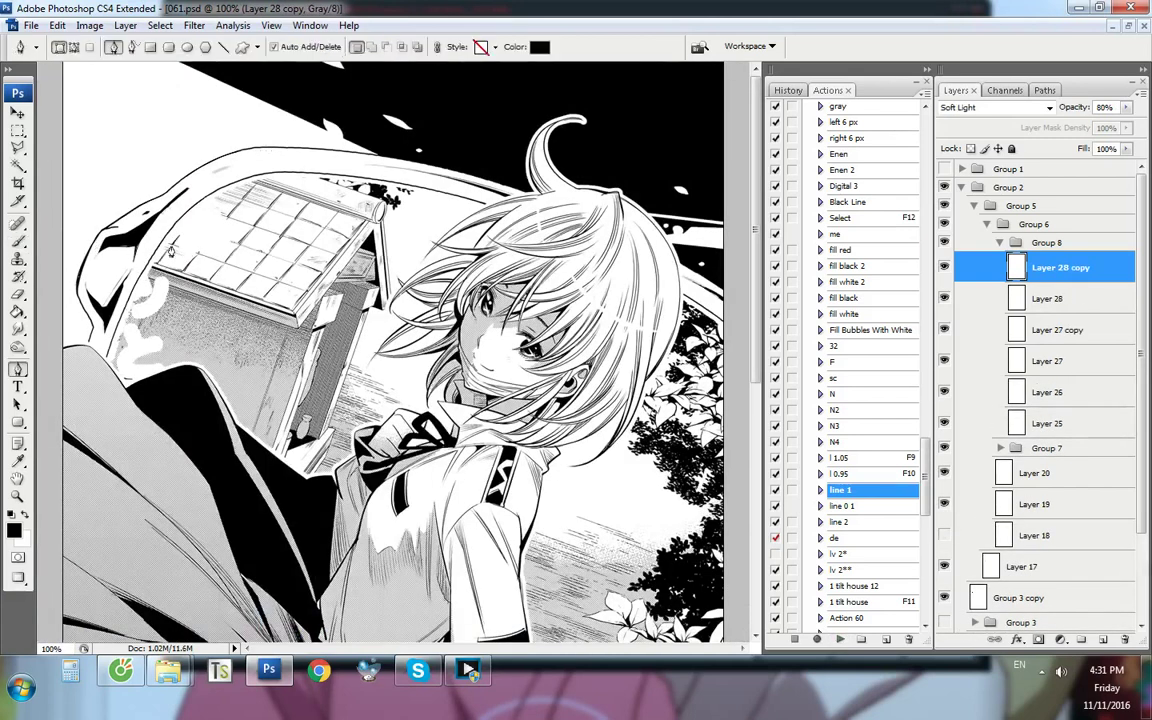
Stroke another path with the "line 1" action to smooth the join between the spike and the black shape
{"action": "scroll", "coordinate": [97, 248], "scroll_direction": "up", "scroll_amount": 10}
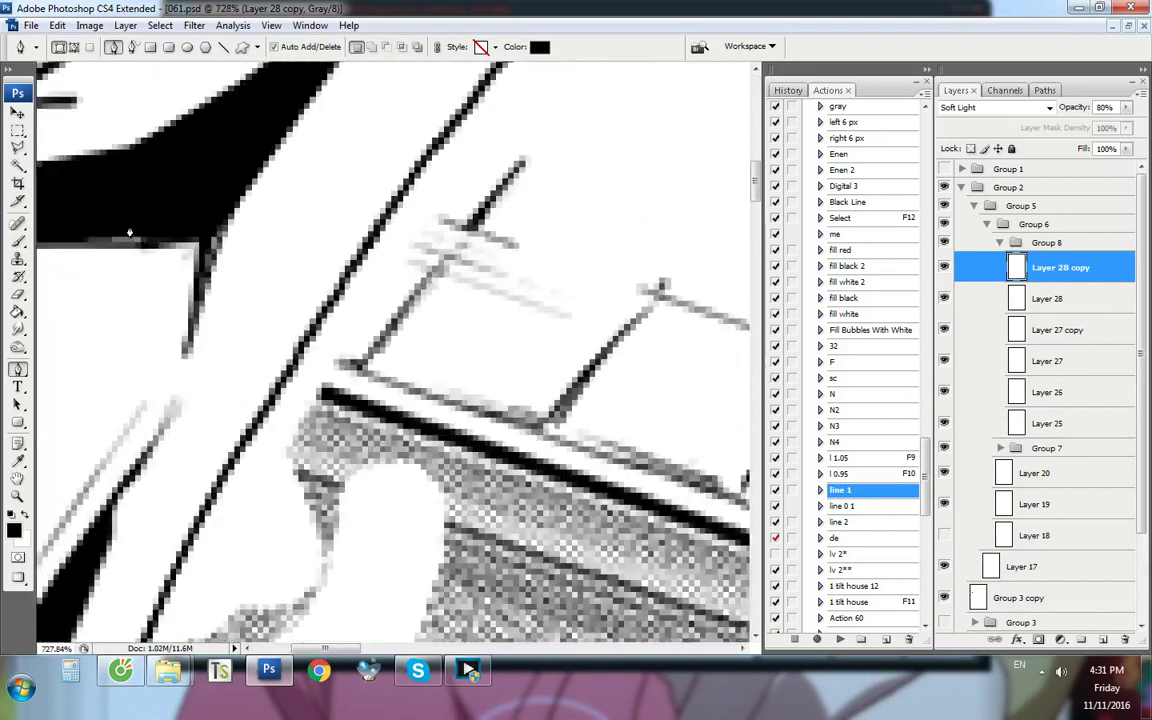
{"action": "left_click", "coordinate": [74, 47]}
{"action": "key", "text": "F2"}
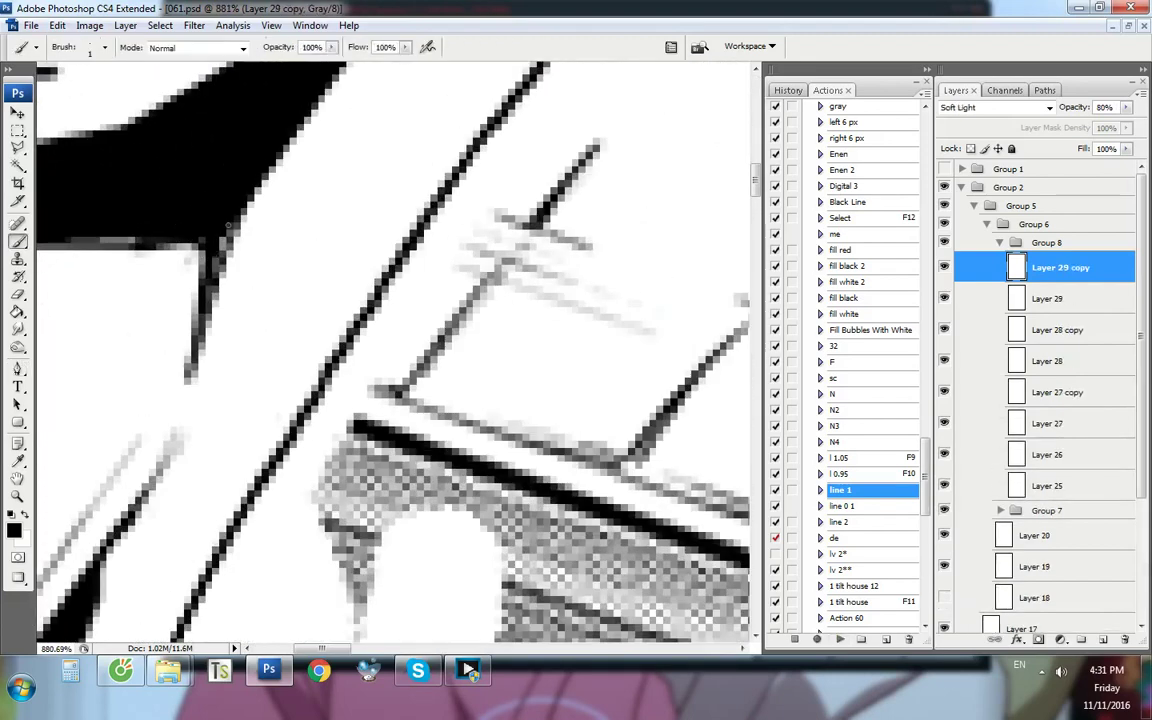
{"action": "key", "text": "p"}
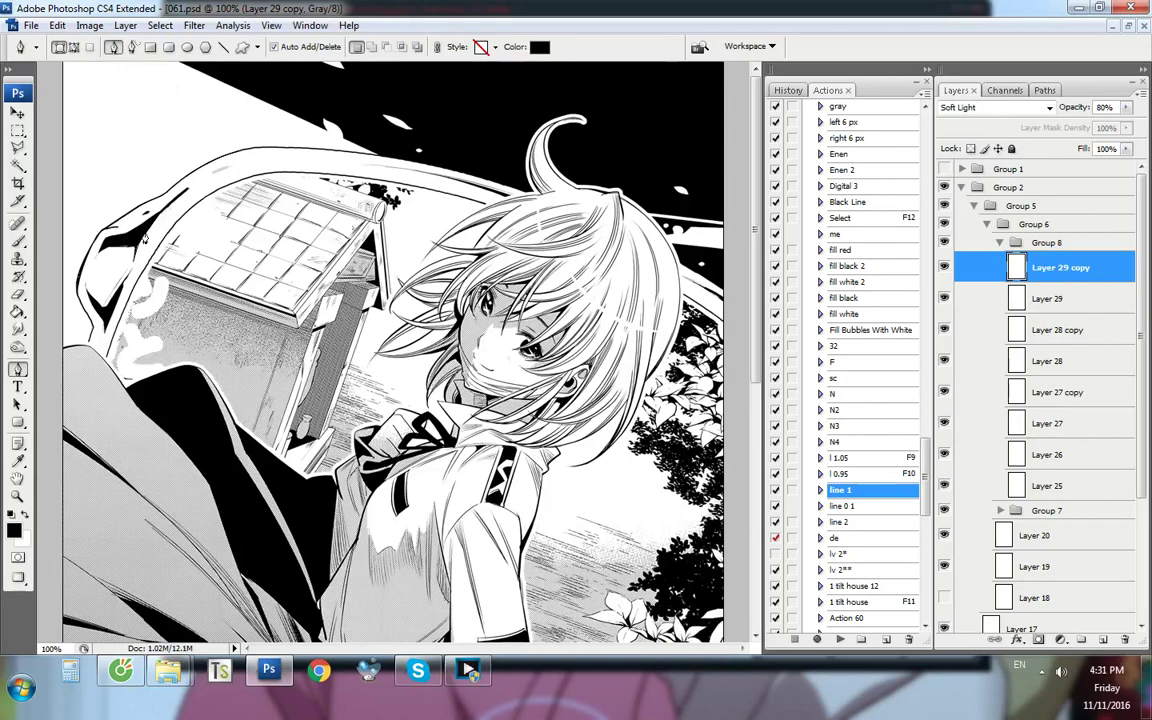
Stroke a path along the edge where the black shape narrows into the thick diagonal line, and undo the duplicated Soft Light layer
{"action": "scroll", "coordinate": [85, 238], "scroll_direction": "up", "scroll_amount": 8}
{"action": "scroll", "coordinate": [85, 238], "scroll_direction": "up", "scroll_amount": 1}
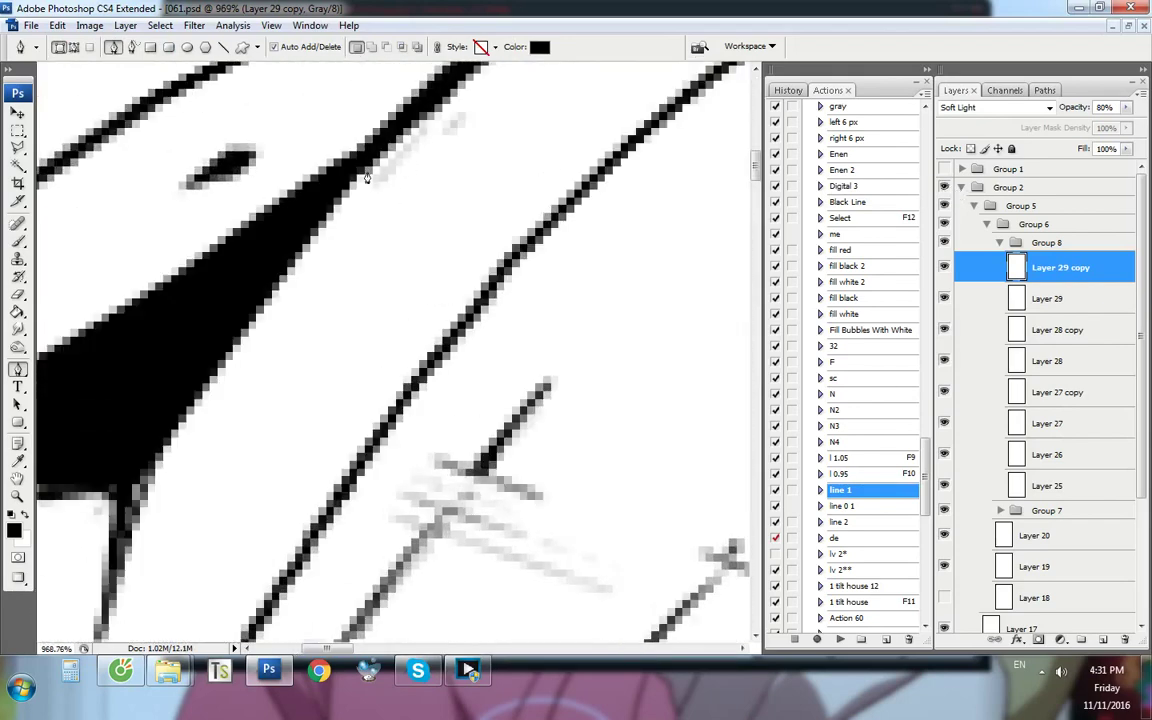
{"action": "left_click", "coordinate": [366, 173]}
{"action": "left_click", "coordinate": [246, 319]}
{"action": "key", "text": "F2"}
{"action": "key", "text": "ctrl+alt+0"}
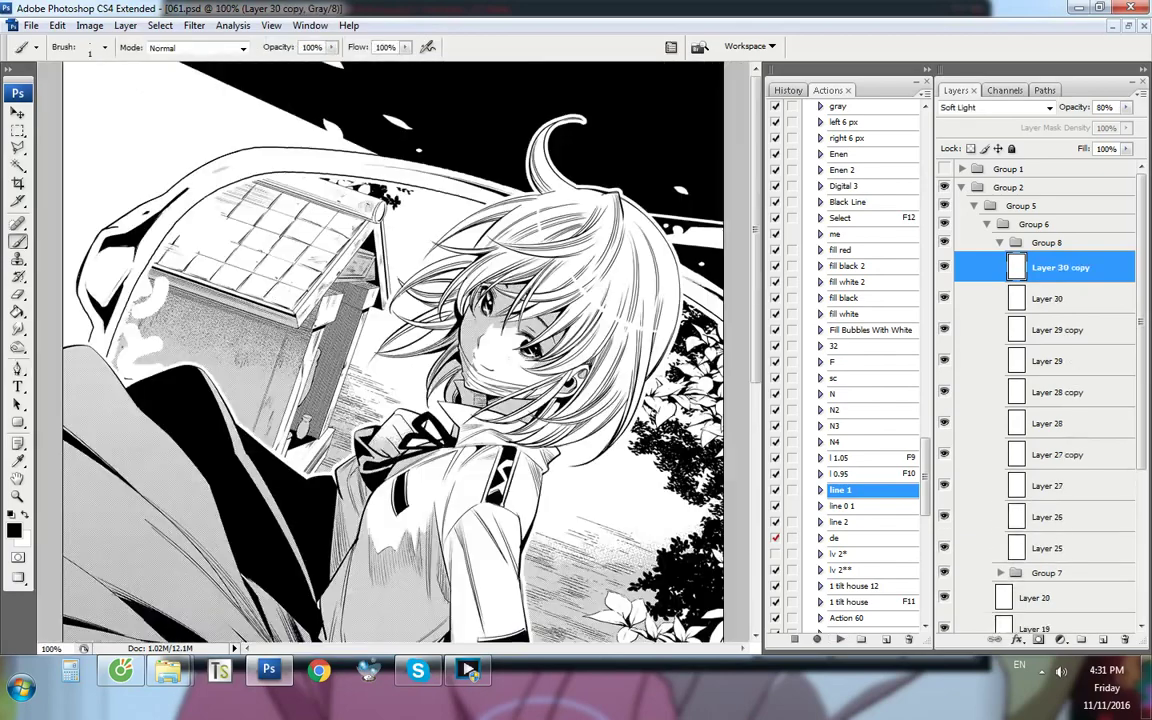
{"action": "key", "text": "p"}
{"action": "key", "text": "ctrl+alt+z"}
{"action": "key", "text": "ctrl+alt+z"}
{"action": "key", "text": "ctrl+alt+z"}
Outline the excess grey fringe beside the new diagonal stroke with a Pen path and remove it using the "de" action
{"action": "scroll", "coordinate": [172, 223], "scroll_direction": "up", "scroll_amount": 10}
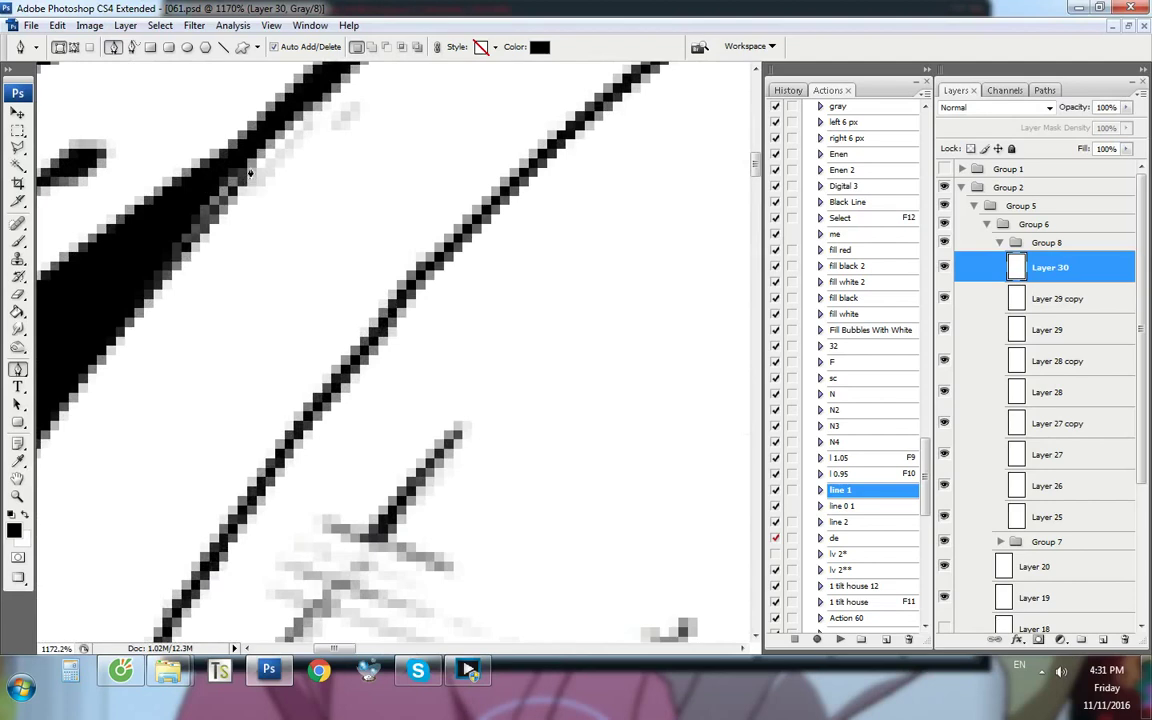
{"action": "left_click", "coordinate": [135, 320]}
{"action": "left_click", "coordinate": [277, 290]}
{"action": "left_click", "coordinate": [337, 193]}
{"action": "left_click", "coordinate": [845, 553]}
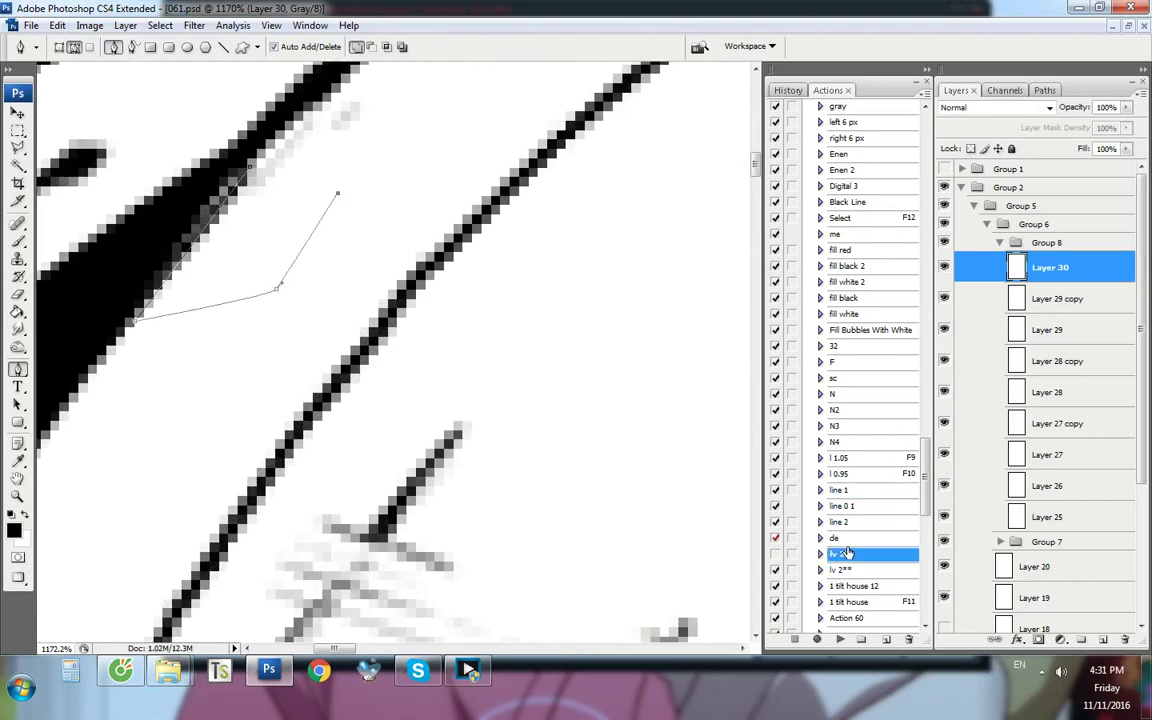
{"action": "left_click", "coordinate": [848, 540]}
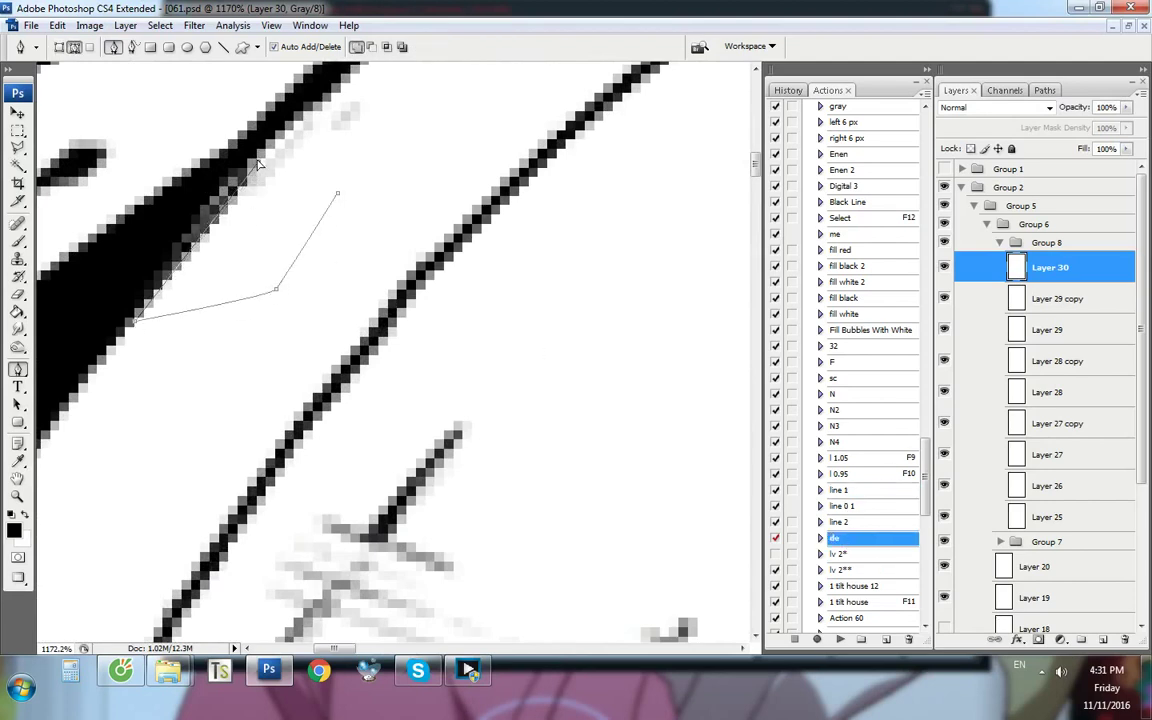
{"action": "key", "text": "F2"}
{"action": "key", "text": "ctrl+alt+0"}
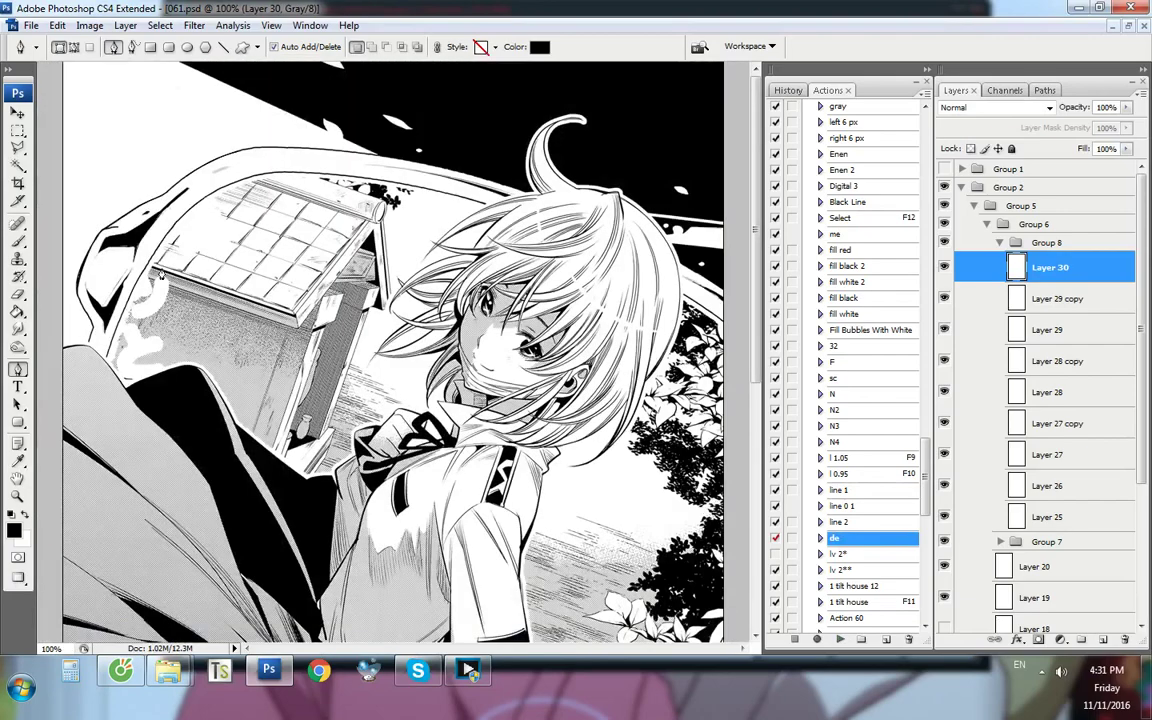
{"action": "scroll", "coordinate": [155, 242], "scroll_direction": "up", "scroll_amount": 10}
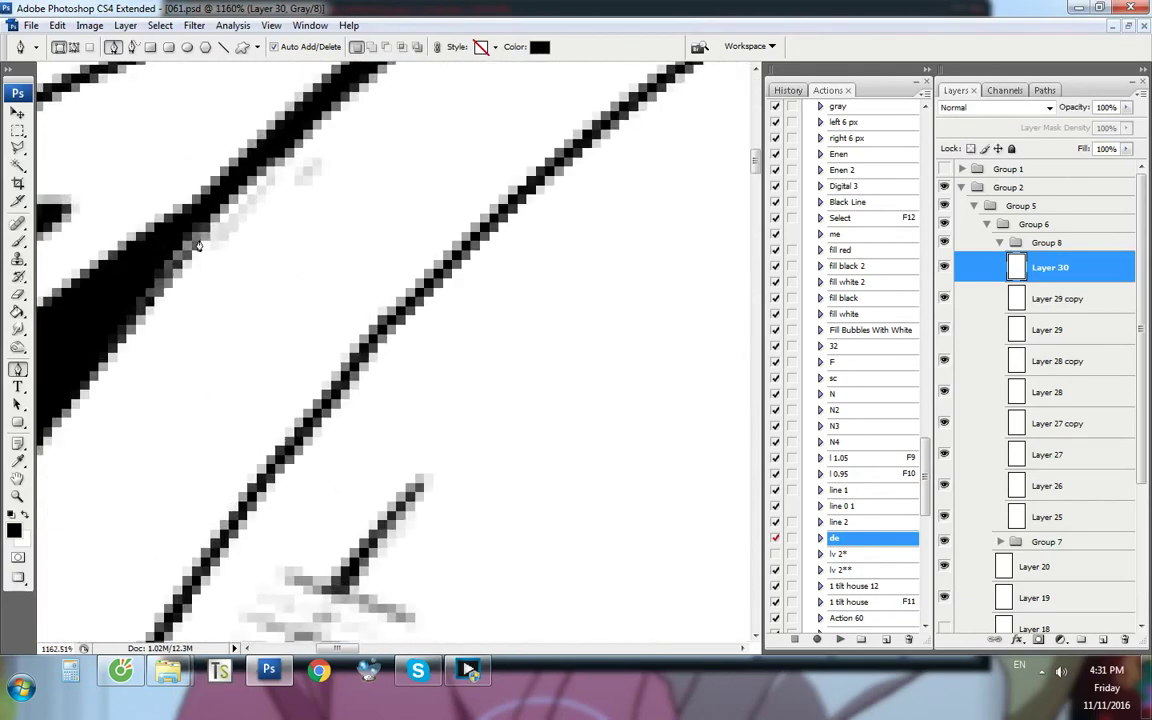
{"action": "left_click", "coordinate": [207, 231]}
{"action": "key", "text": "ctrl+alt+0"}
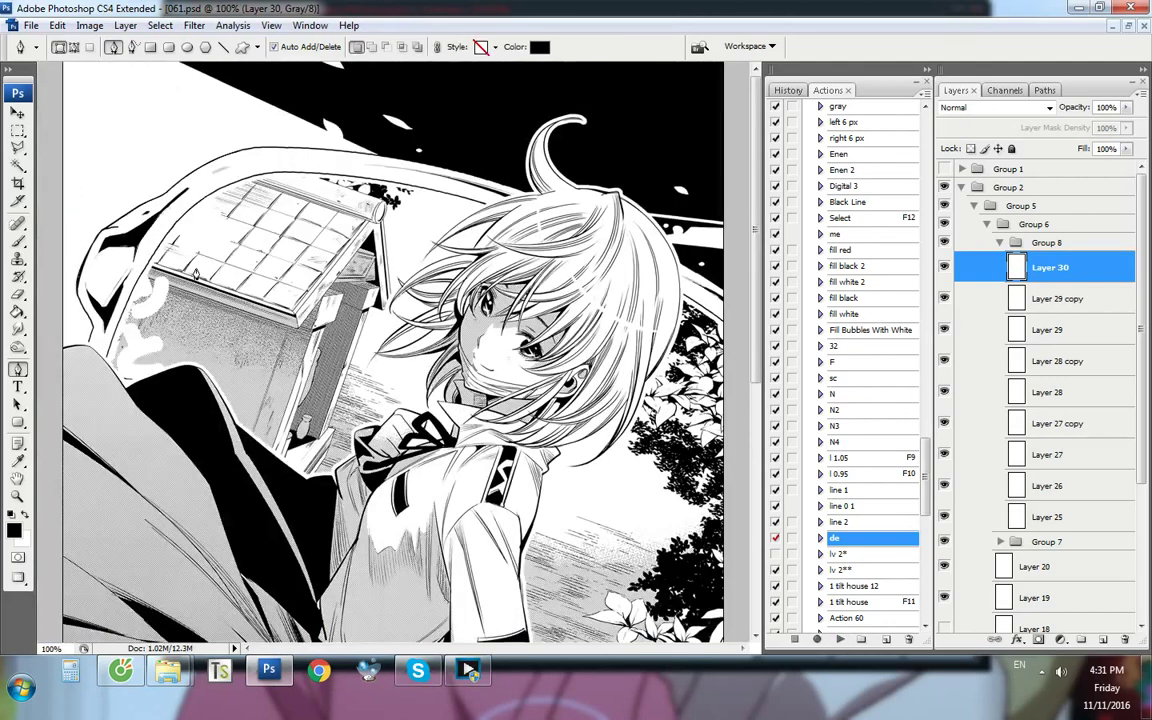
Draw a Pen path over the light gap in the black shape's lower edge and run the "fill black 2" action on it
{"action": "scroll", "coordinate": [85, 225], "scroll_direction": "up", "scroll_amount": 9}
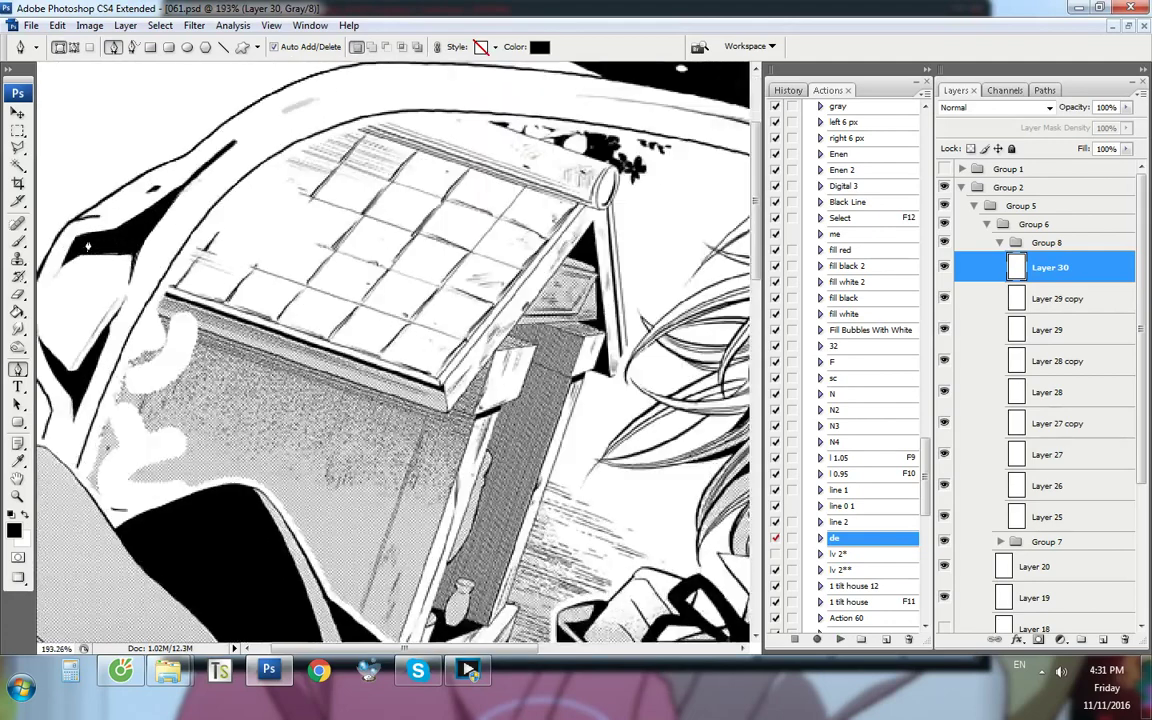
{"action": "left_click", "coordinate": [238, 264]}
{"action": "left_click", "coordinate": [147, 260]}
{"action": "left_click_drag", "start_coordinate": [171, 217], "coordinate": [182, 214]}
{"action": "left_click", "coordinate": [276, 203]}
{"action": "left_click", "coordinate": [874, 268]}
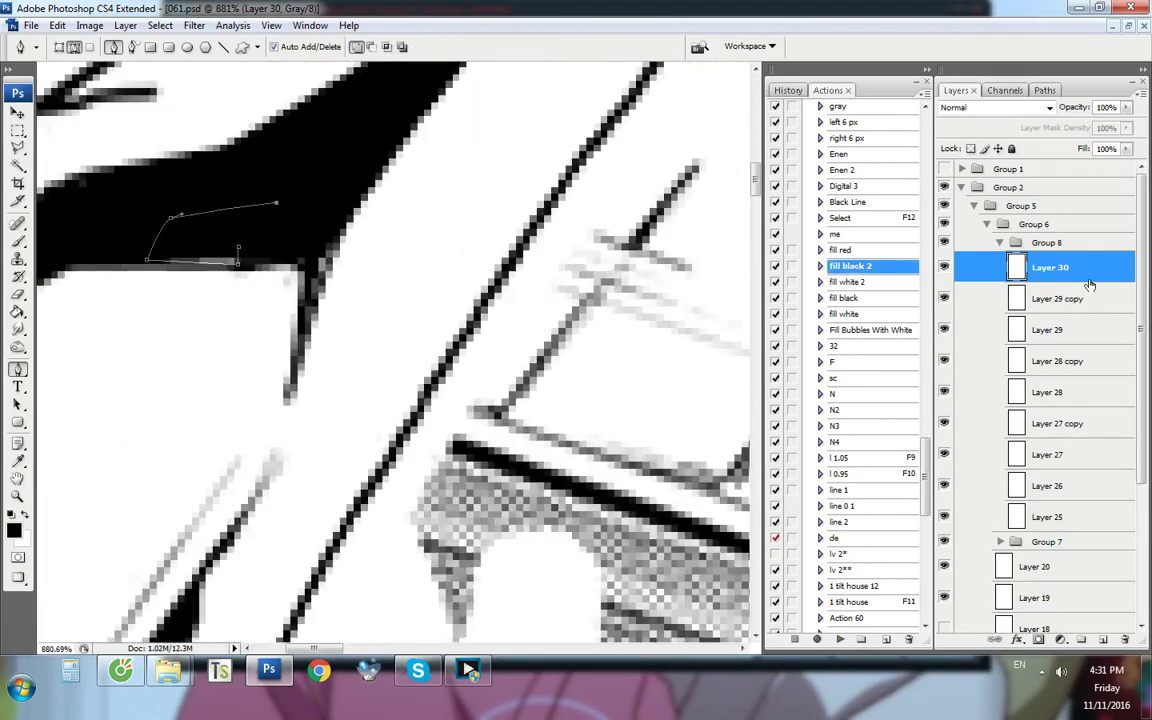
{"action": "key", "text": "ctrl+alt+0"}
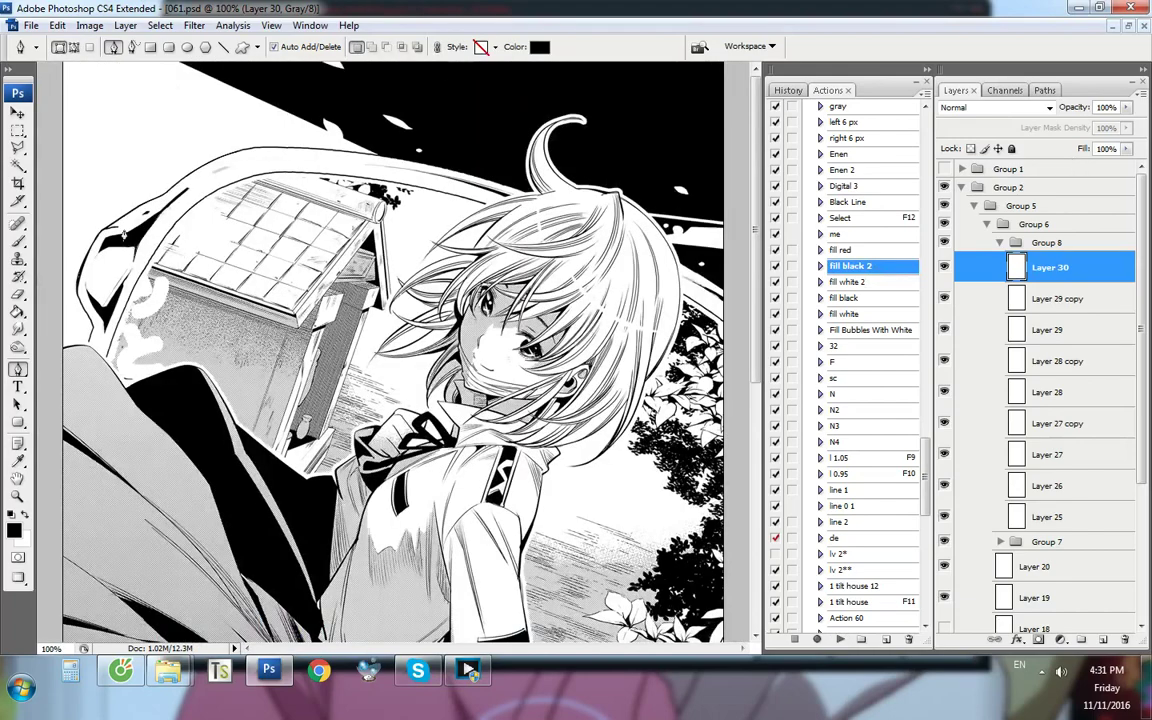
Toggle Group 1's visibility to check the English chapter title over the redrawn artwork
{"action": "scroll", "coordinate": [88, 210], "scroll_direction": "up", "scroll_amount": 6}
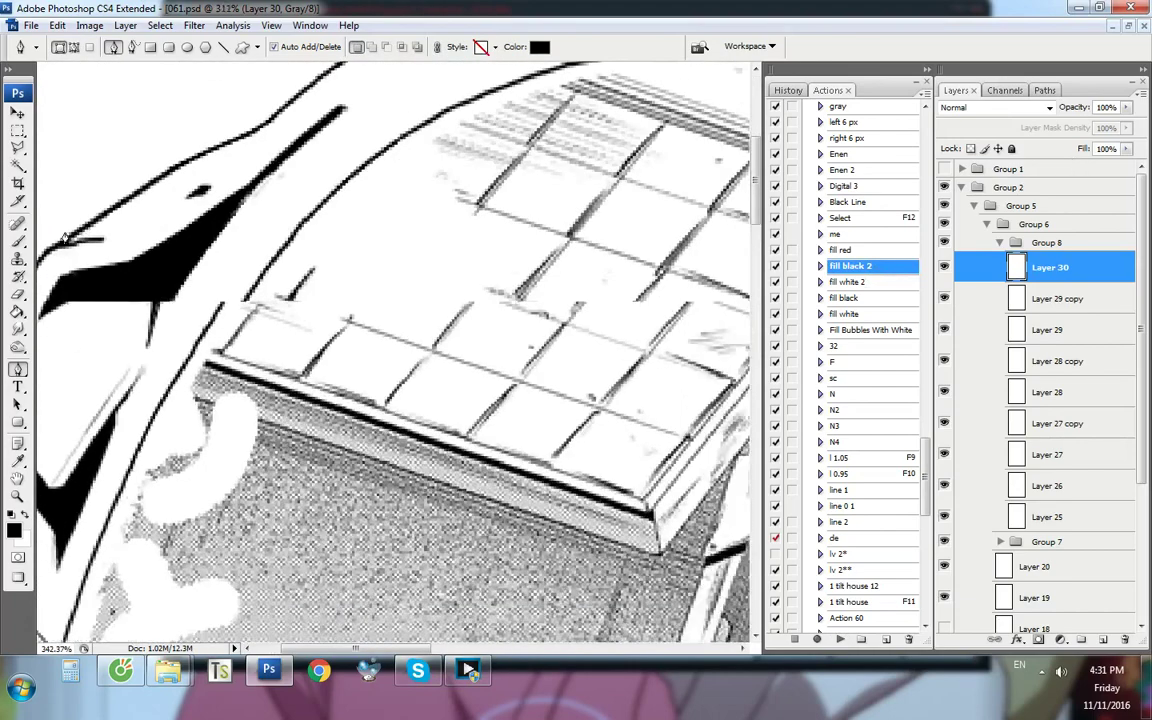
{"action": "key", "text": "ctrl+alt+0"}
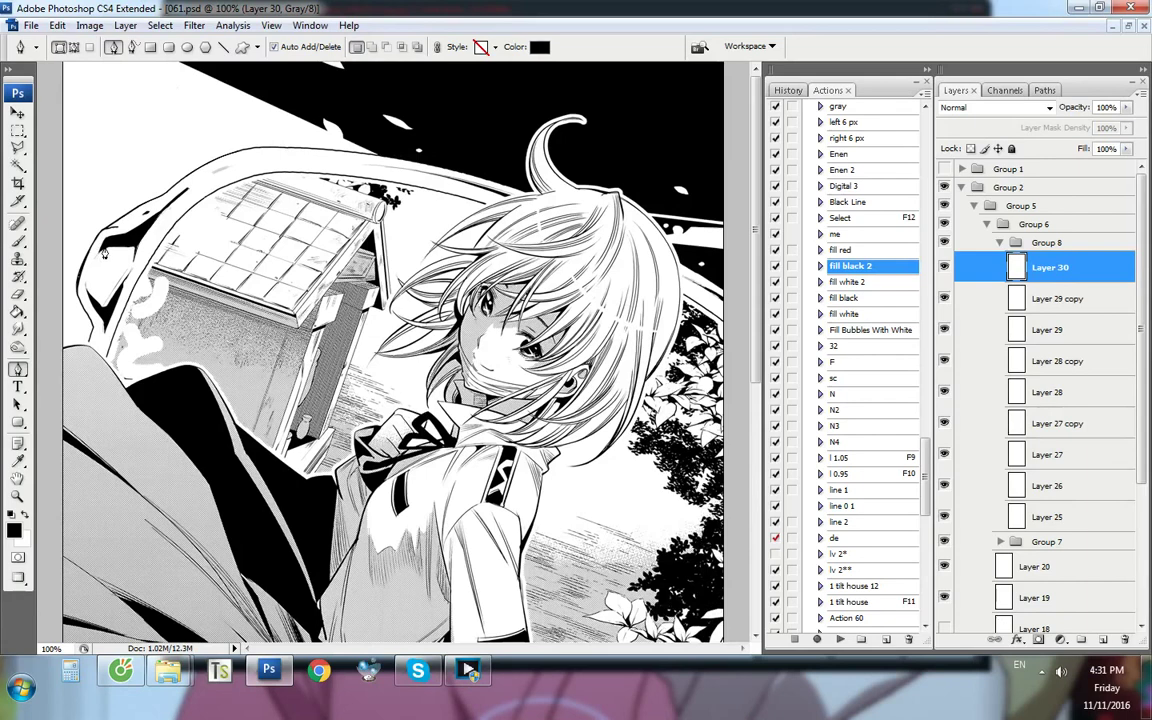
{"action": "left_click", "coordinate": [944, 168]}
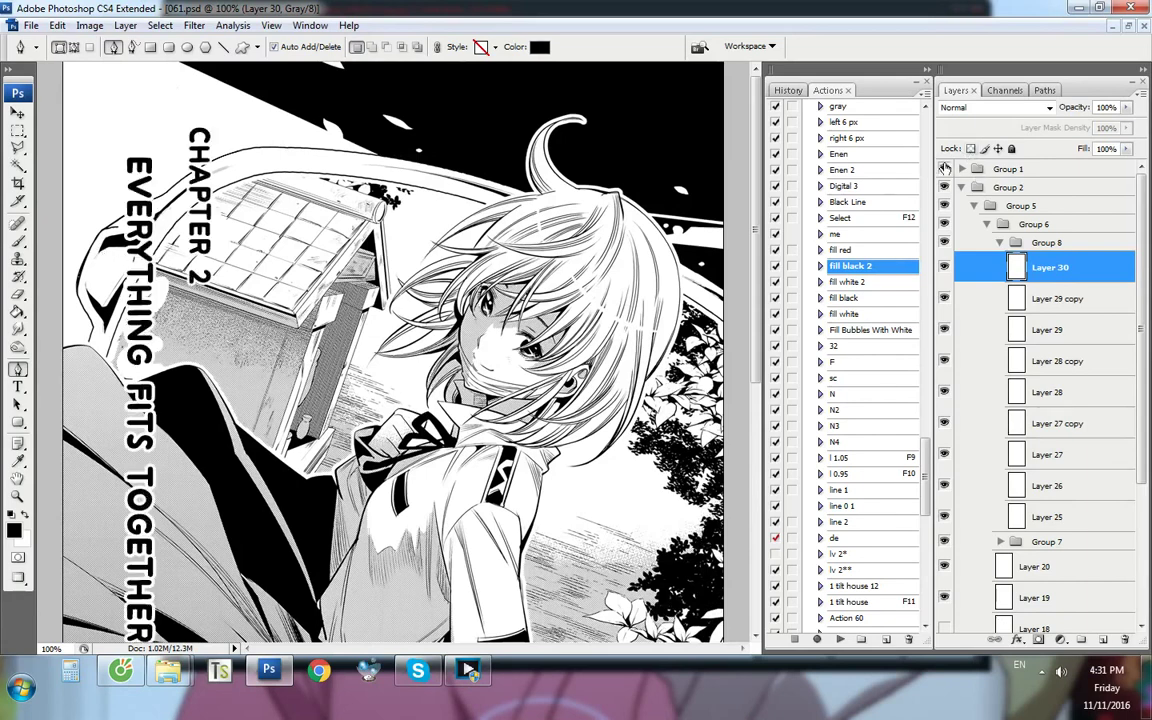
{"action": "left_click", "coordinate": [944, 168]}
Draw a Pen path extending the short inner line inside the car's curved outline up and outward, and stroke it with the "line 1" action
{"action": "scroll", "coordinate": [110, 185], "scroll_direction": "up", "scroll_amount": 4}
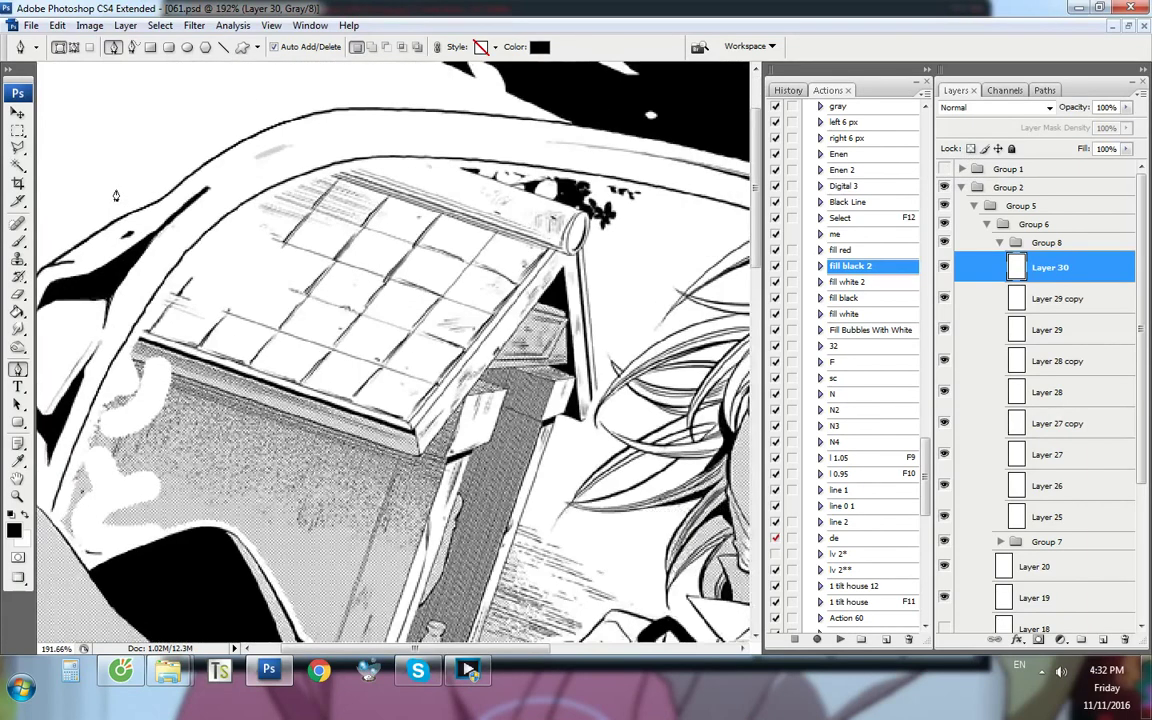
{"action": "scroll", "coordinate": [93, 262], "scroll_direction": "down", "scroll_amount": 2}
{"action": "scroll", "coordinate": [193, 211], "scroll_direction": "up", "scroll_amount": 4}
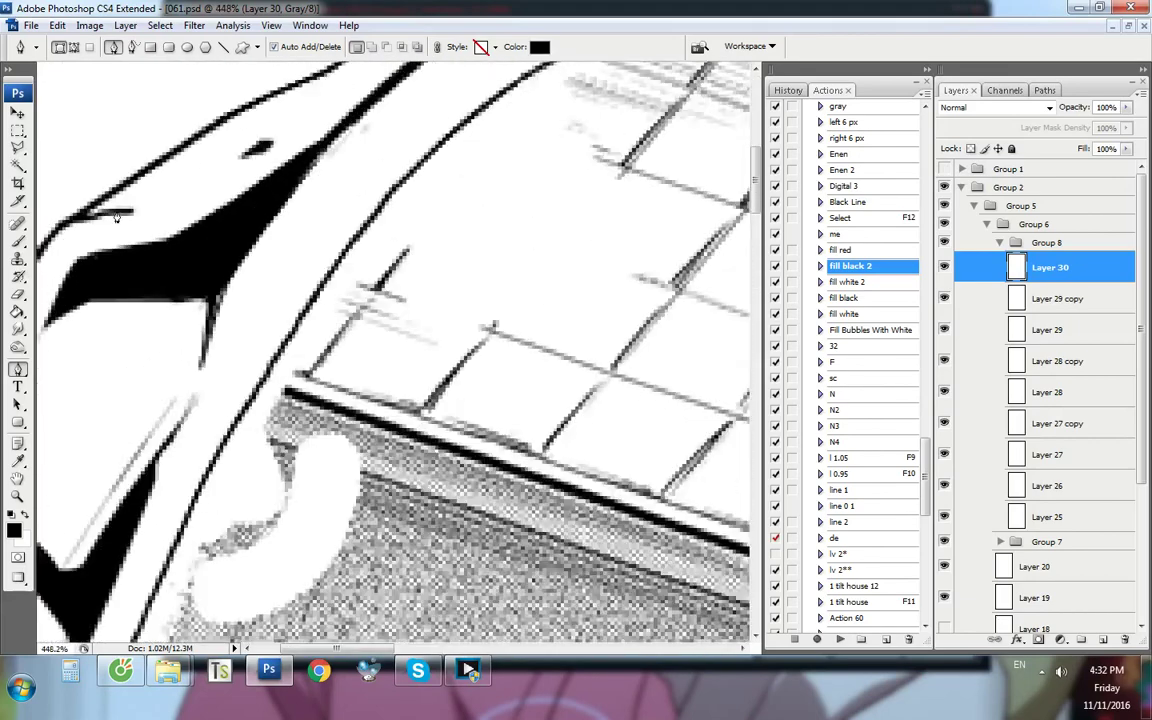
{"action": "left_click", "coordinate": [198, 194]}
{"action": "left_click", "coordinate": [277, 142]}
{"action": "scroll", "coordinate": [154, 297], "scroll_direction": "down", "scroll_amount": 4}
{"action": "scroll", "coordinate": [217, 117], "scroll_direction": "up", "scroll_amount": 4}
{"action": "scroll", "coordinate": [232, 185], "scroll_direction": "down", "scroll_amount": 6}
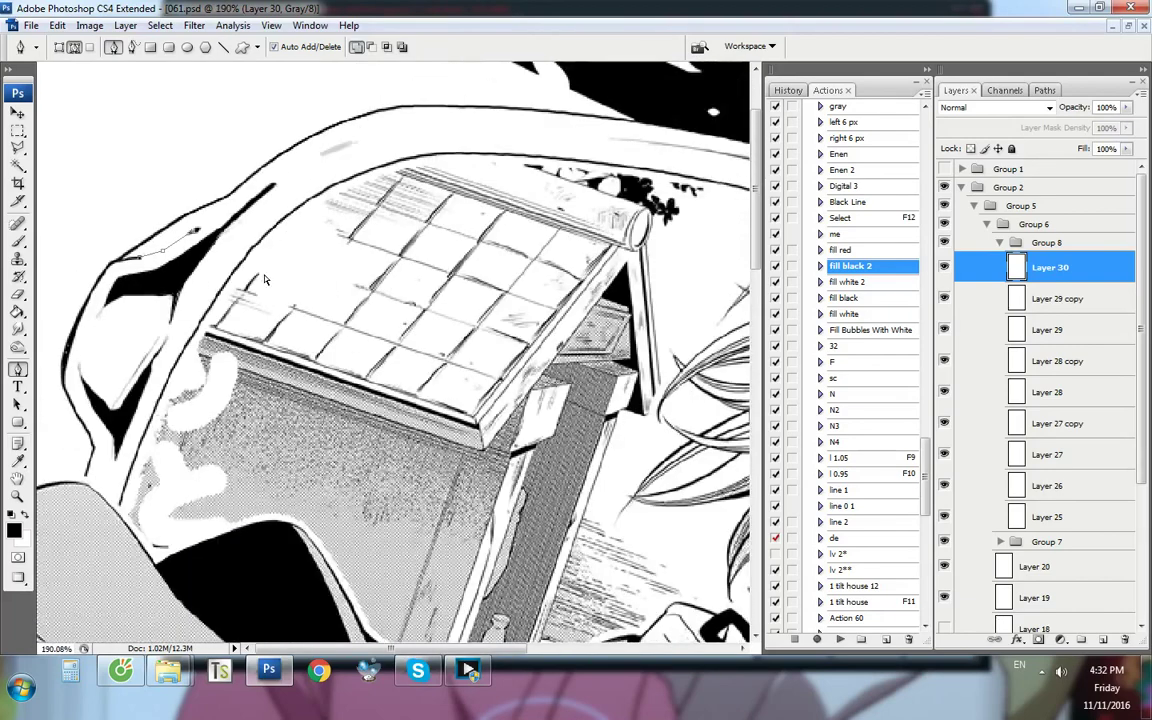
{"action": "scroll", "coordinate": [160, 225], "scroll_direction": "up", "scroll_amount": 4}
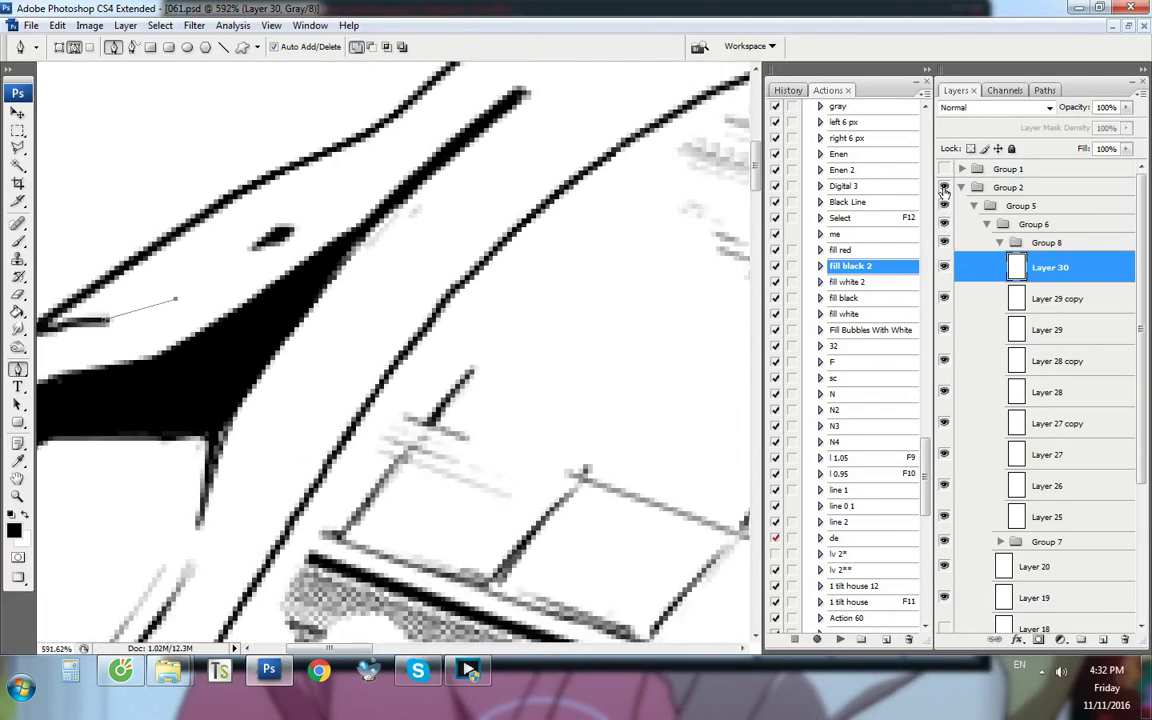
{"action": "left_click", "coordinate": [944, 188]}
{"action": "scroll", "coordinate": [300, 360], "scroll_direction": "down", "scroll_amount": 7}
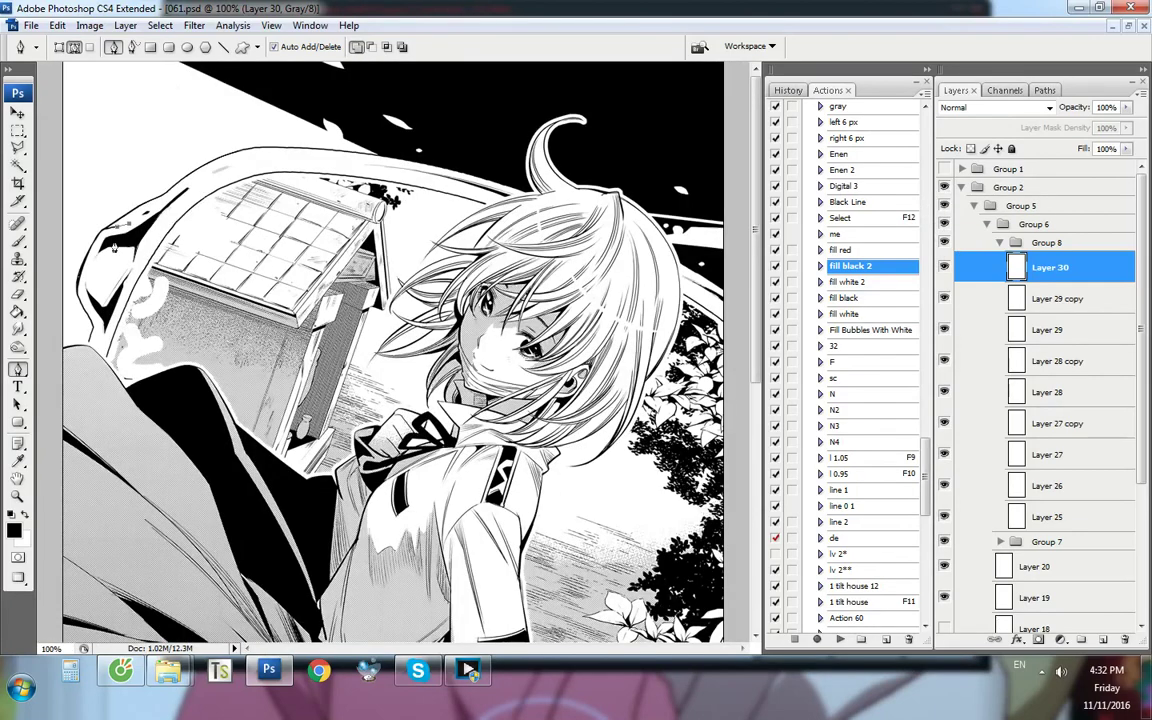
{"action": "scroll", "coordinate": [113, 247], "scroll_direction": "up", "scroll_amount": 8}
{"action": "left_click", "coordinate": [362, 268]}
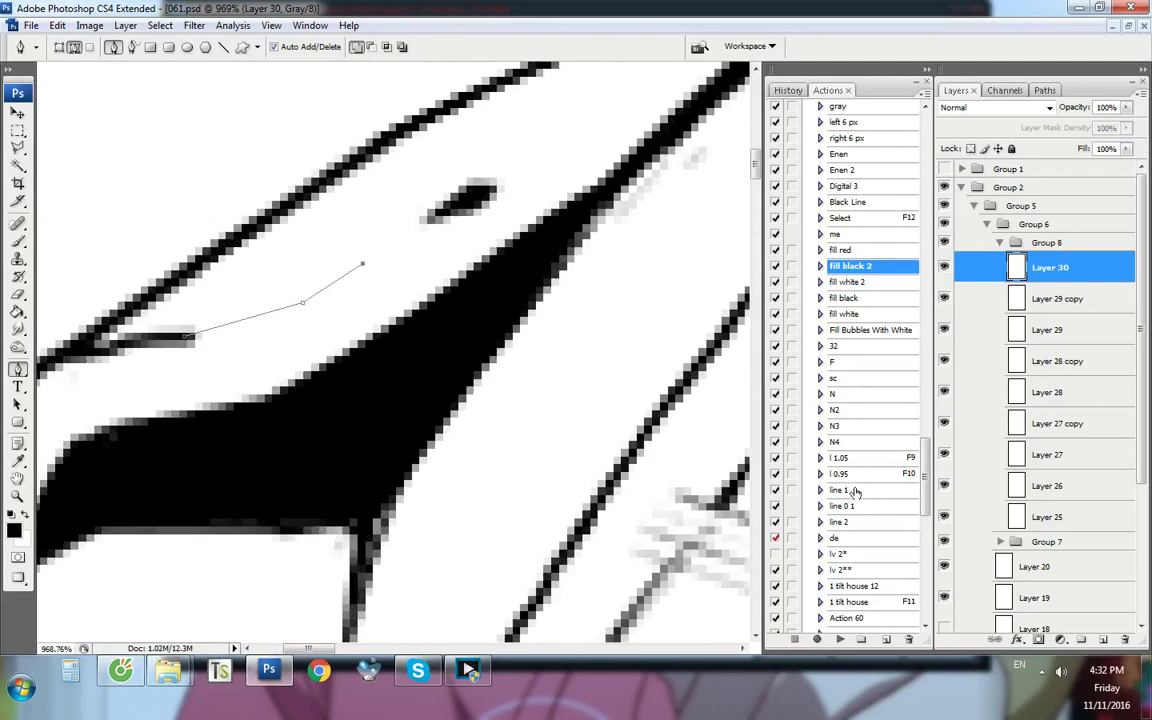
{"action": "double_click", "coordinate": [854, 490], "text": "ctrl"}
Trace the new curved line's upper side with a second Pen path and run the "line 1" action on it to darken it
{"action": "key", "text": "p"}
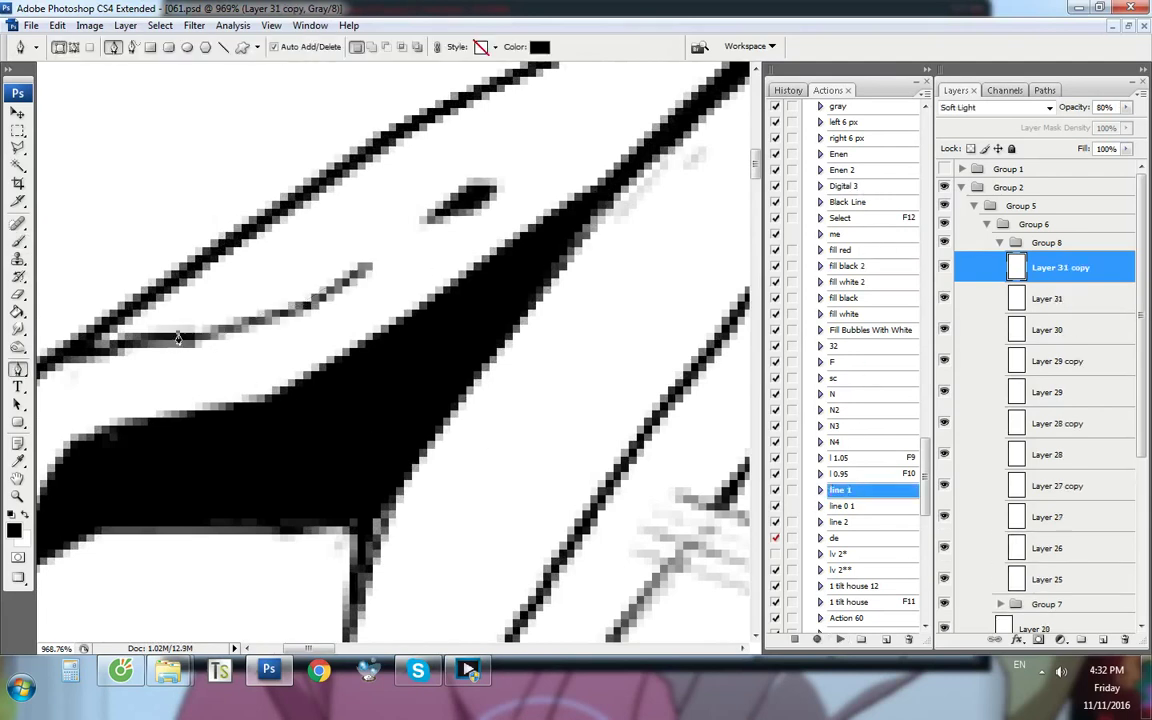
{"action": "left_click", "coordinate": [178, 333]}
{"action": "left_click_drag", "start_coordinate": [243, 320], "coordinate": [287, 311]}
{"action": "left_click", "coordinate": [328, 298]}
{"action": "left_click", "coordinate": [362, 268]}
{"action": "key", "text": "F2"}
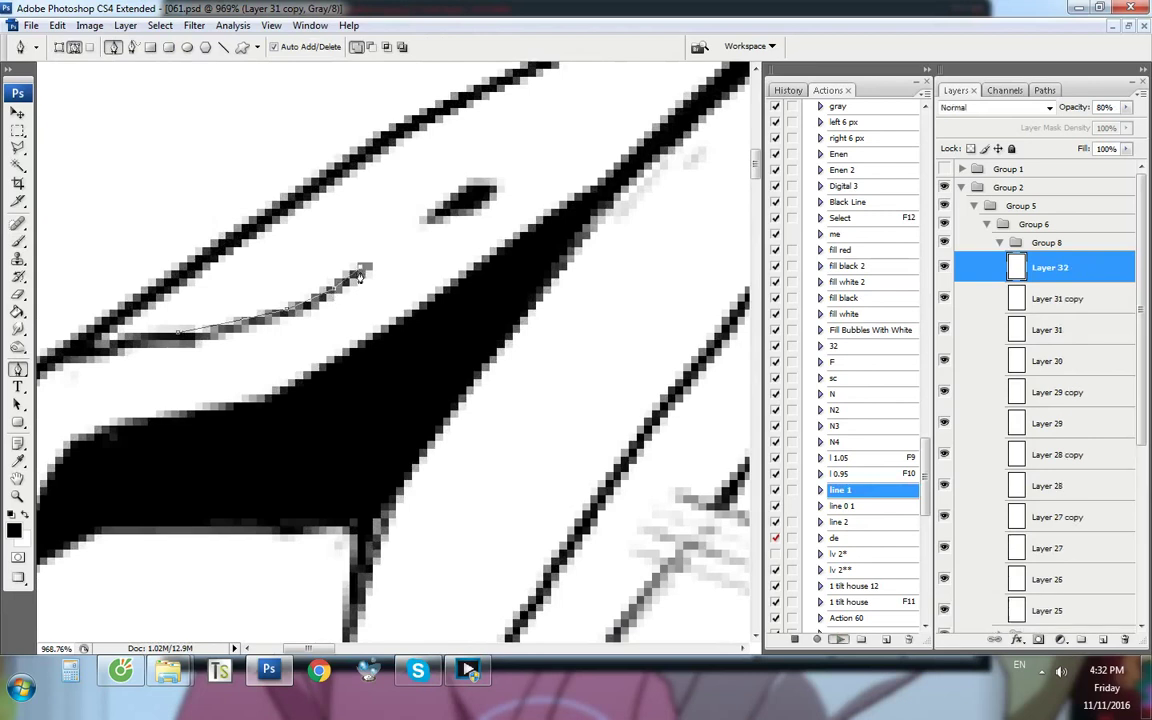
Thicken the underside of the curved line with another Pen path and the "line 1" action, keeping that stroke on a single layer
{"action": "key", "text": "p"}
{"action": "left_click", "coordinate": [182, 343]}
{"action": "left_click", "coordinate": [250, 328]}
{"action": "left_click", "coordinate": [317, 307]}
{"action": "left_click", "coordinate": [354, 282]}
{"action": "key", "text": "F2"}
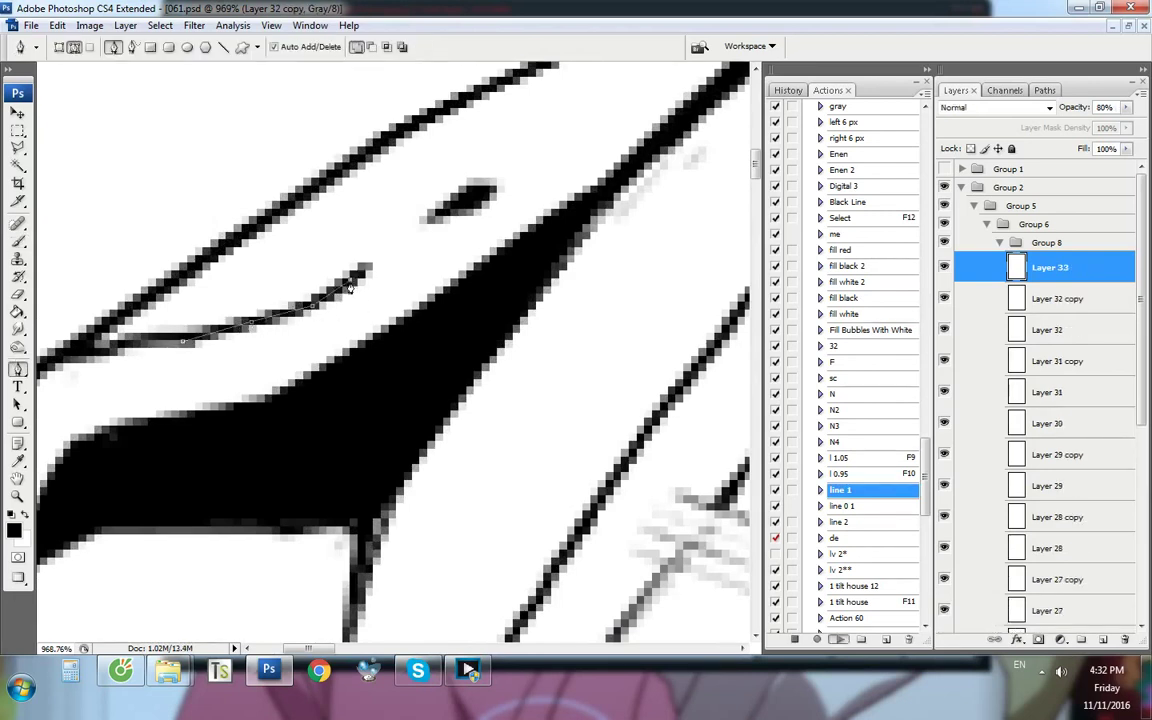
{"action": "key", "text": "ctrl+1"}
{"action": "key", "text": "p"}
{"action": "key", "text": "ctrl+e"}
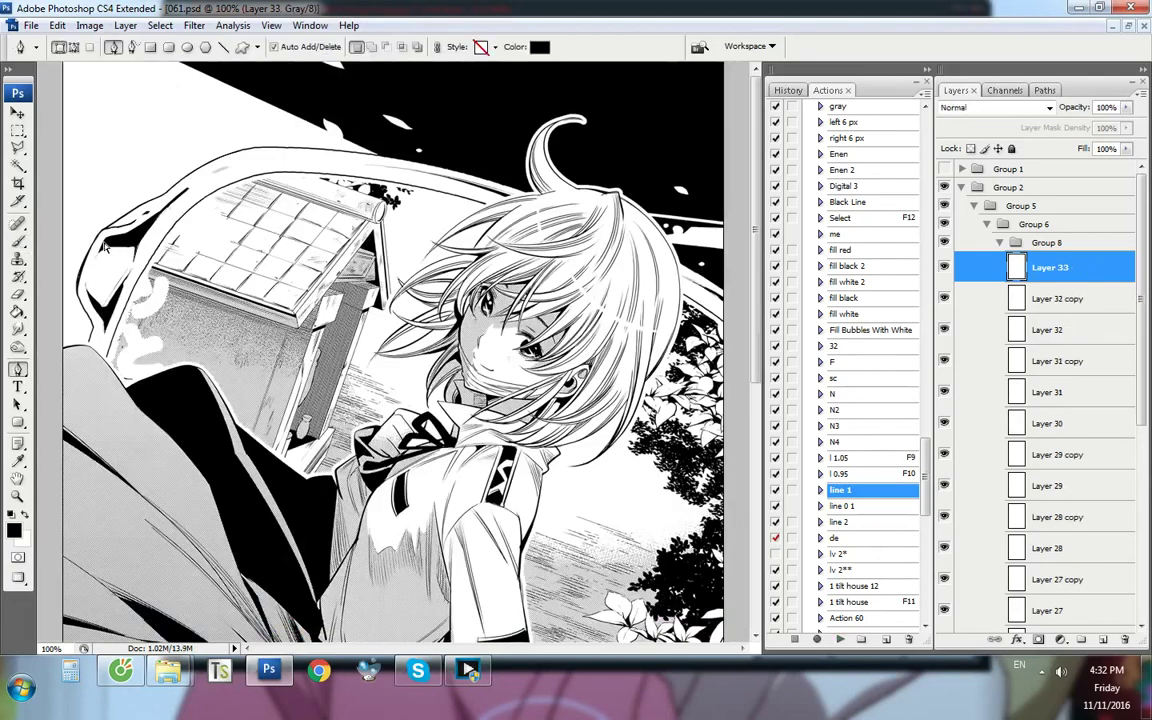
Outline the excess grey pixels beneath the new curved line with a Pen path and remove them using the "de" action
{"action": "scroll", "coordinate": [123, 236], "scroll_direction": "up", "scroll_amount": 10}
{"action": "left_click", "coordinate": [160, 287]}
{"action": "left_click", "coordinate": [176, 238]}
{"action": "left_click", "coordinate": [301, 224]}
{"action": "left_click", "coordinate": [289, 259]}
{"action": "left_click", "coordinate": [255, 279]}
{"action": "double_click", "coordinate": [829, 537], "text": "ctrl"}
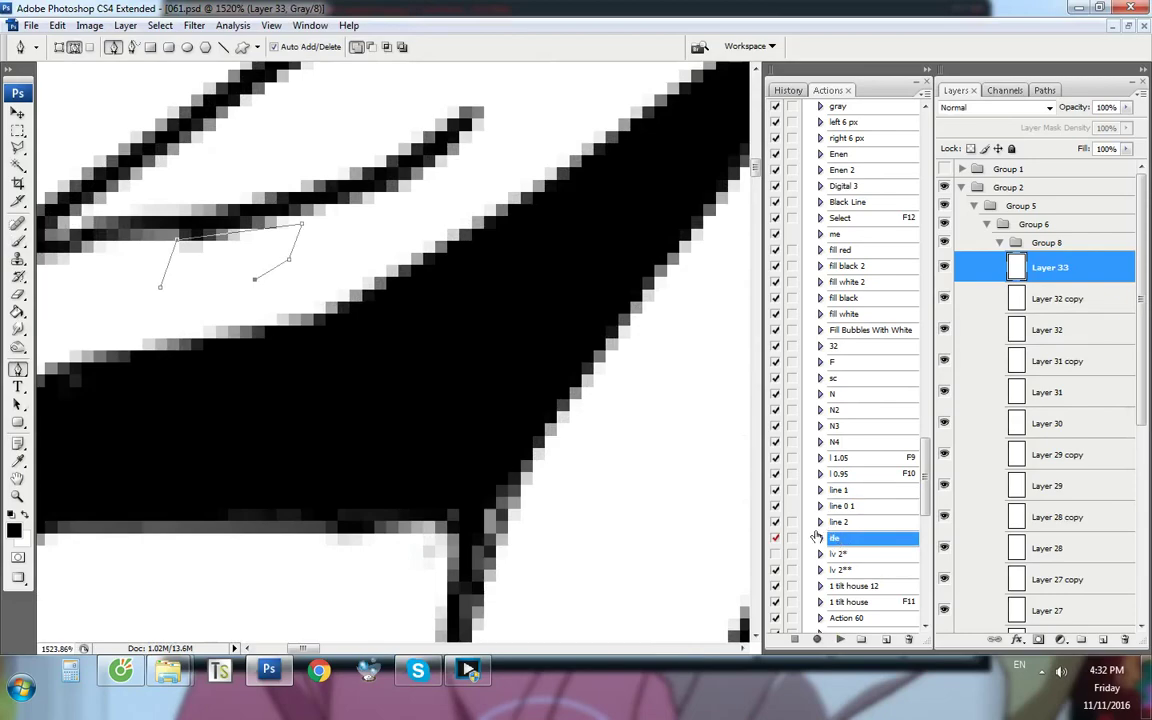
{"action": "key", "text": "ctrl+1"}
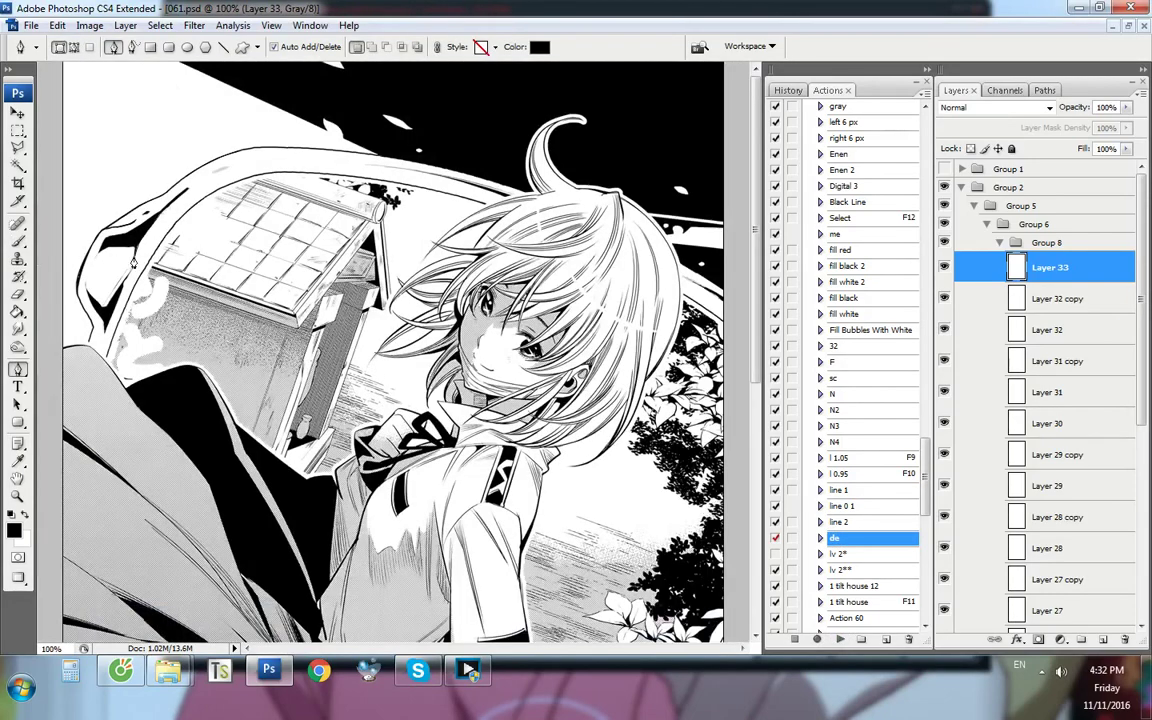
{"action": "scroll", "coordinate": [103, 222], "scroll_direction": "up", "scroll_amount": 10}
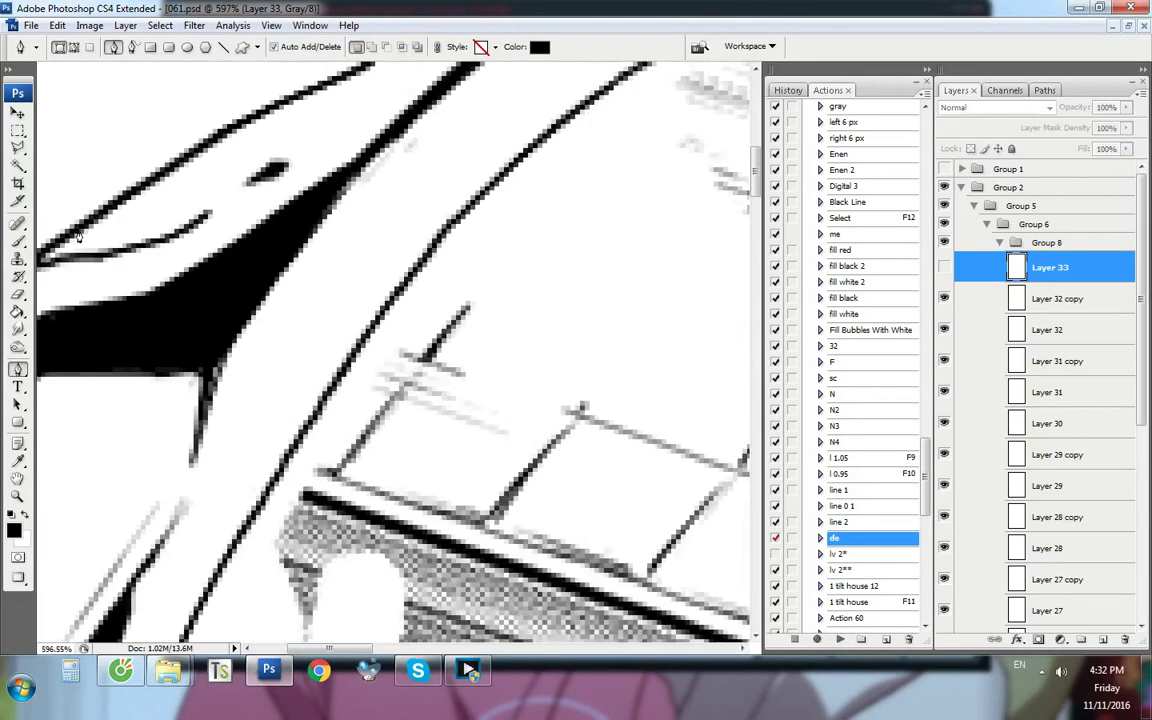
{"action": "left_click_drag", "start_coordinate": [104, 288], "coordinate": [134, 283]}
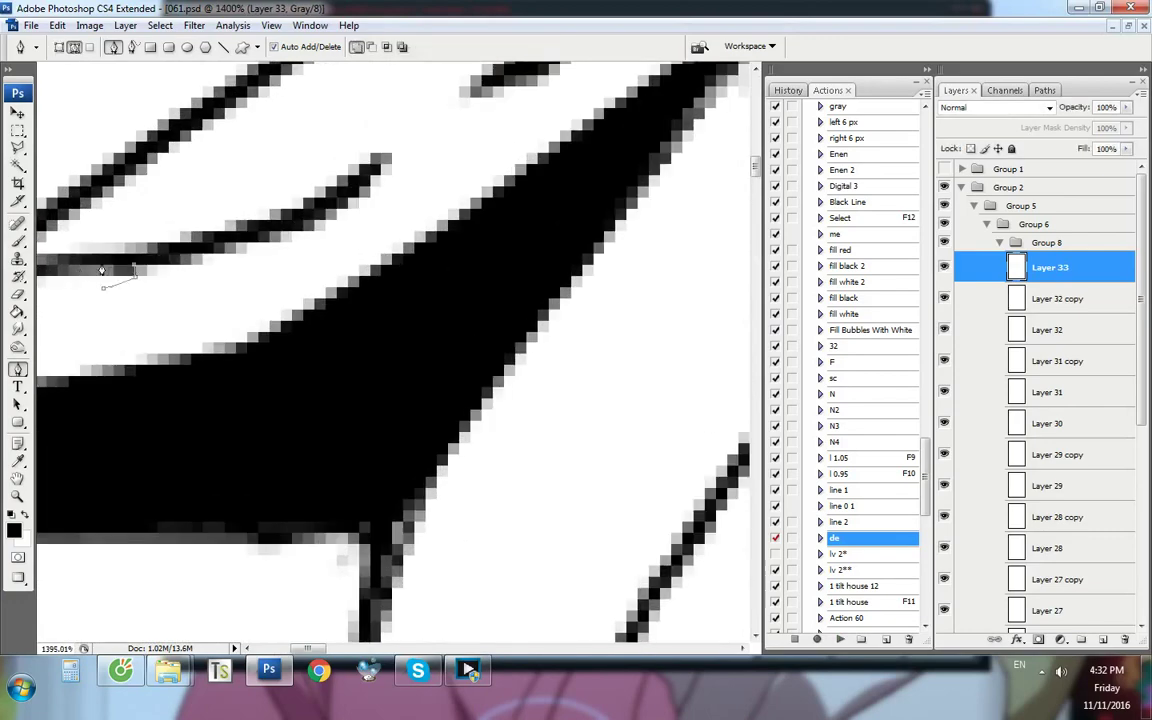
{"action": "key", "text": "Escape"}
{"action": "key", "text": "ctrl+1"}
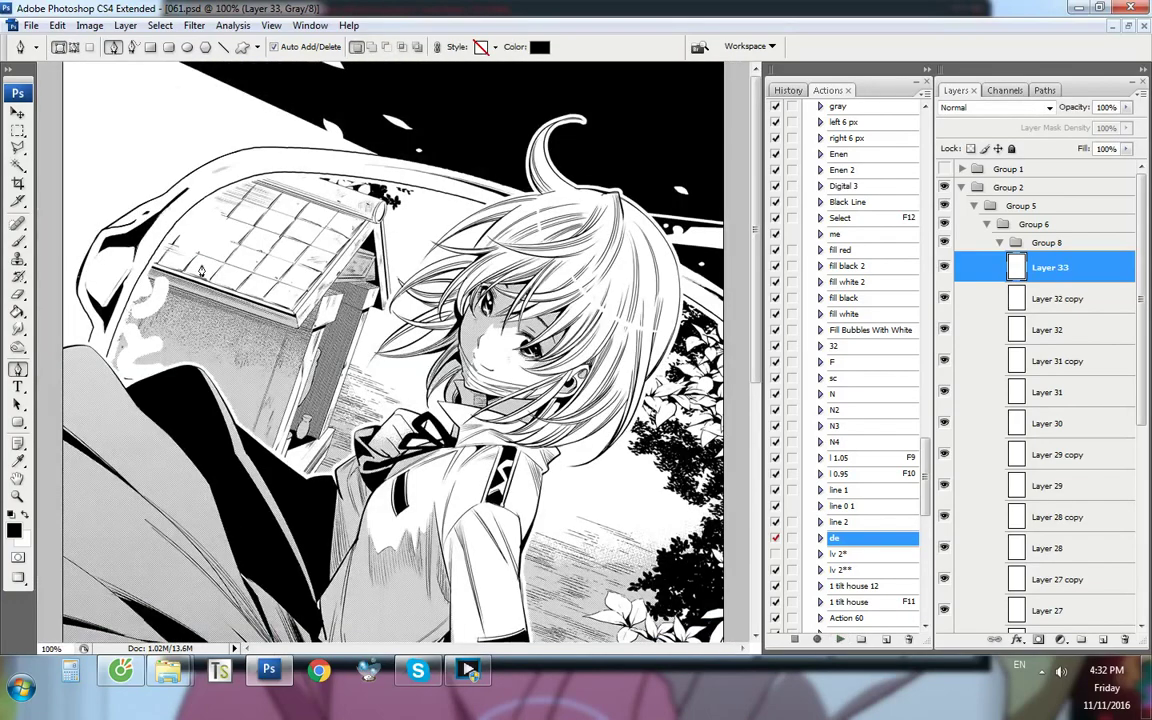
Outline the small dark fleck above the black shape as a longer tapered sliver and run the "fill black 2" action on it
{"action": "scroll", "coordinate": [130, 218], "scroll_direction": "up", "scroll_amount": 8}
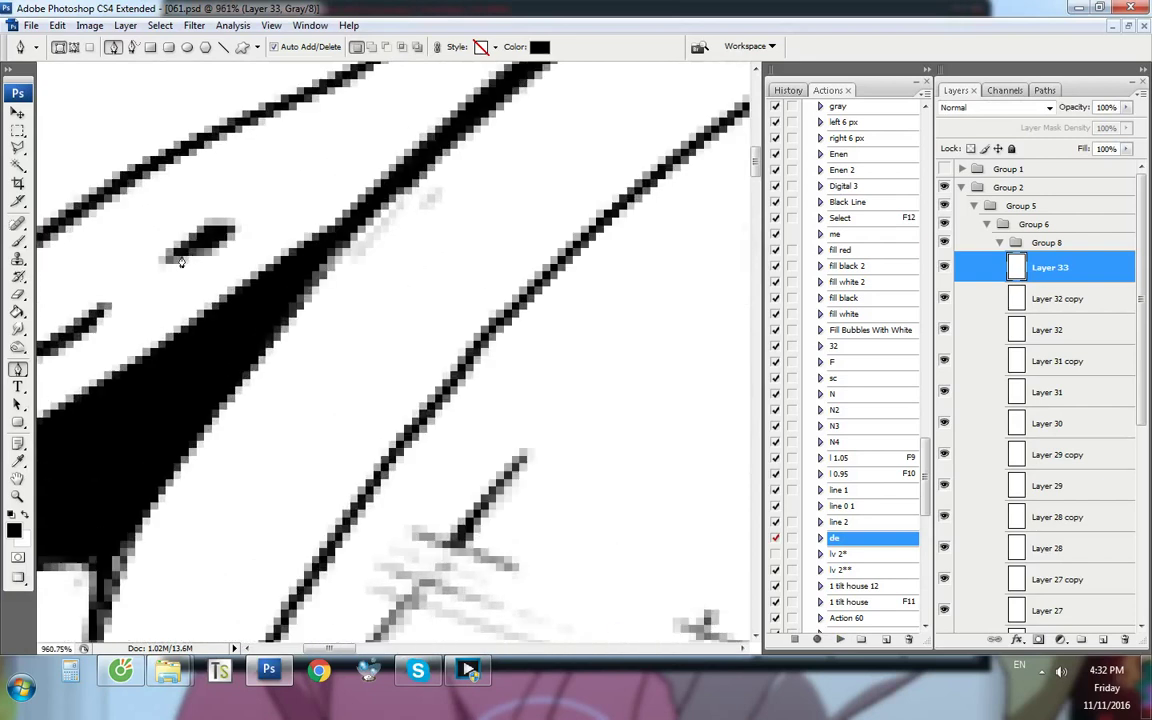
{"action": "left_click", "coordinate": [139, 281]}
{"action": "left_click", "coordinate": [201, 248]}
{"action": "left_click", "coordinate": [258, 211]}
{"action": "left_click", "coordinate": [301, 195]}
{"action": "left_click", "coordinate": [350, 155]}
{"action": "left_click", "coordinate": [305, 182]}
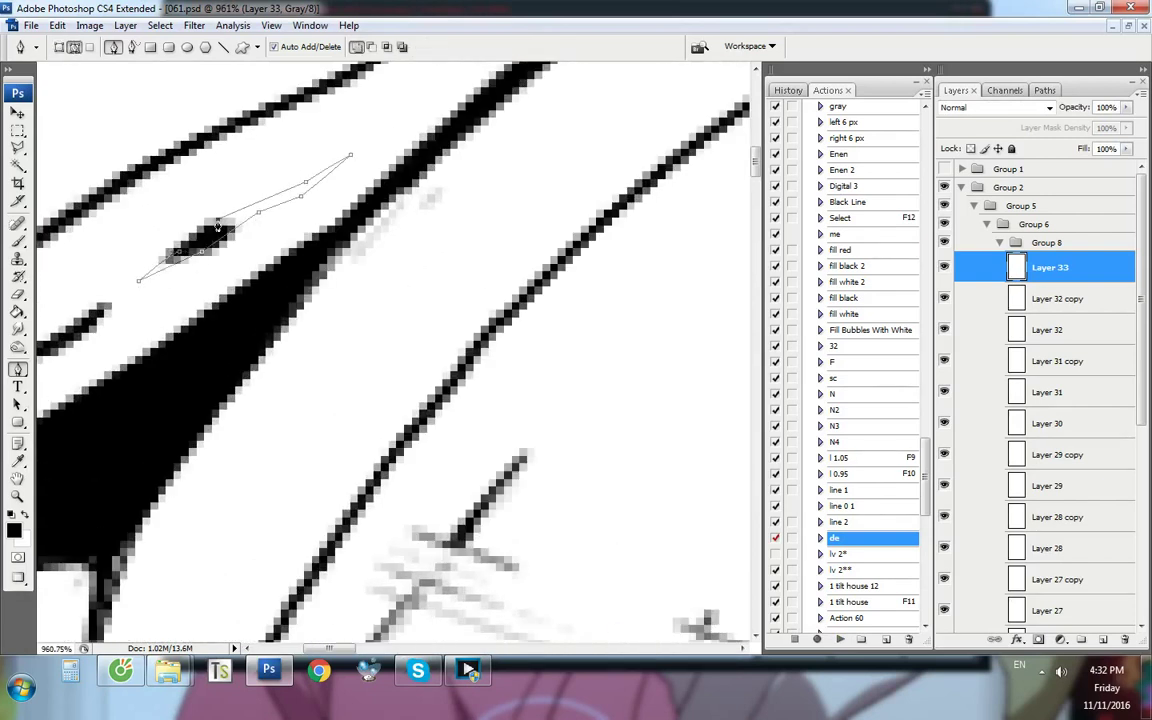
{"action": "key", "text": "ctrl+1"}
{"action": "left_click", "coordinate": [861, 266]}
{"action": "double_click", "coordinate": [862, 269], "text": "ctrl"}
Trace the tapered sliver's lower edge with a Pen path and stroke it using the "line 1" action
{"action": "scroll", "coordinate": [110, 190], "scroll_direction": "up", "scroll_amount": 14}
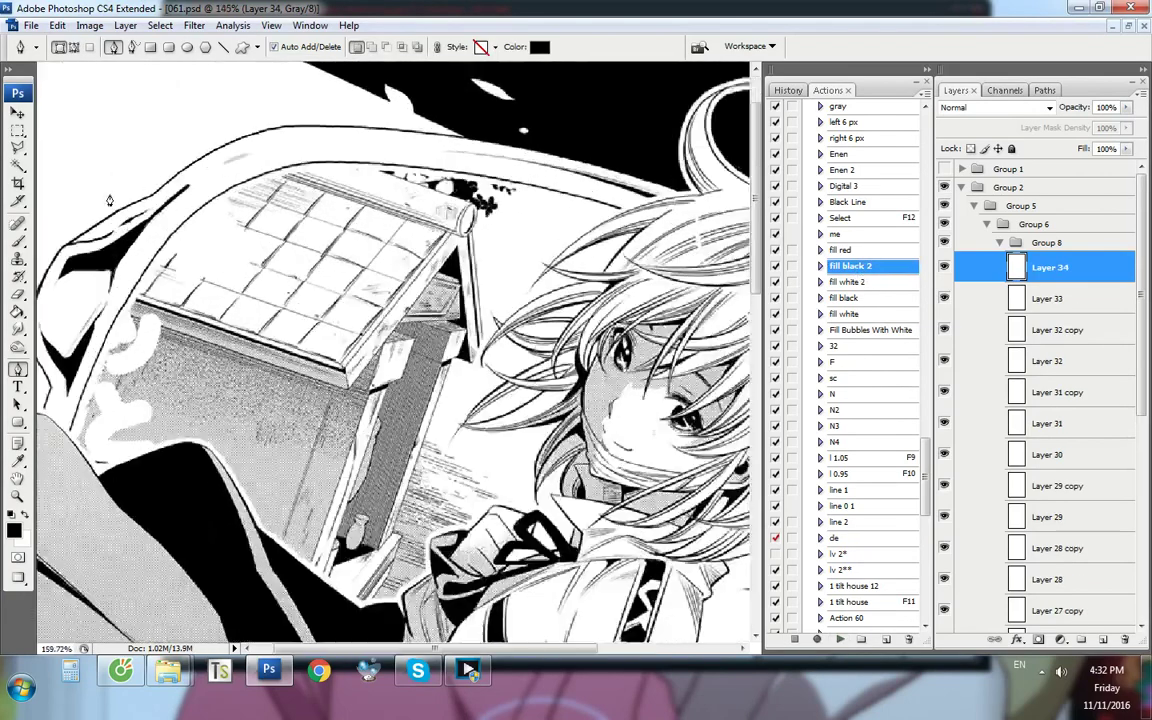
{"action": "left_click", "coordinate": [197, 280]}
{"action": "left_click", "coordinate": [267, 248]}
{"action": "left_click", "coordinate": [309, 214]}
{"action": "left_click_drag", "start_coordinate": [402, 170], "coordinate": [424, 148]}
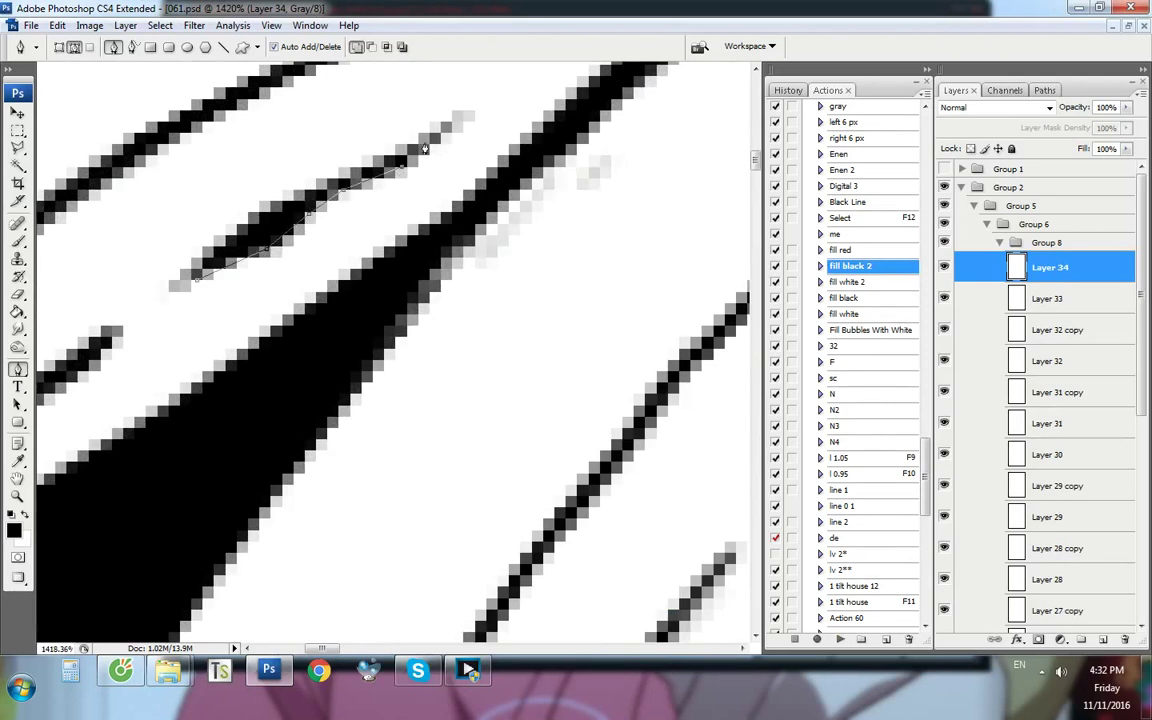
{"action": "double_click", "coordinate": [855, 493], "text": "ctrl"}
{"action": "key", "text": "ctrl+1"}
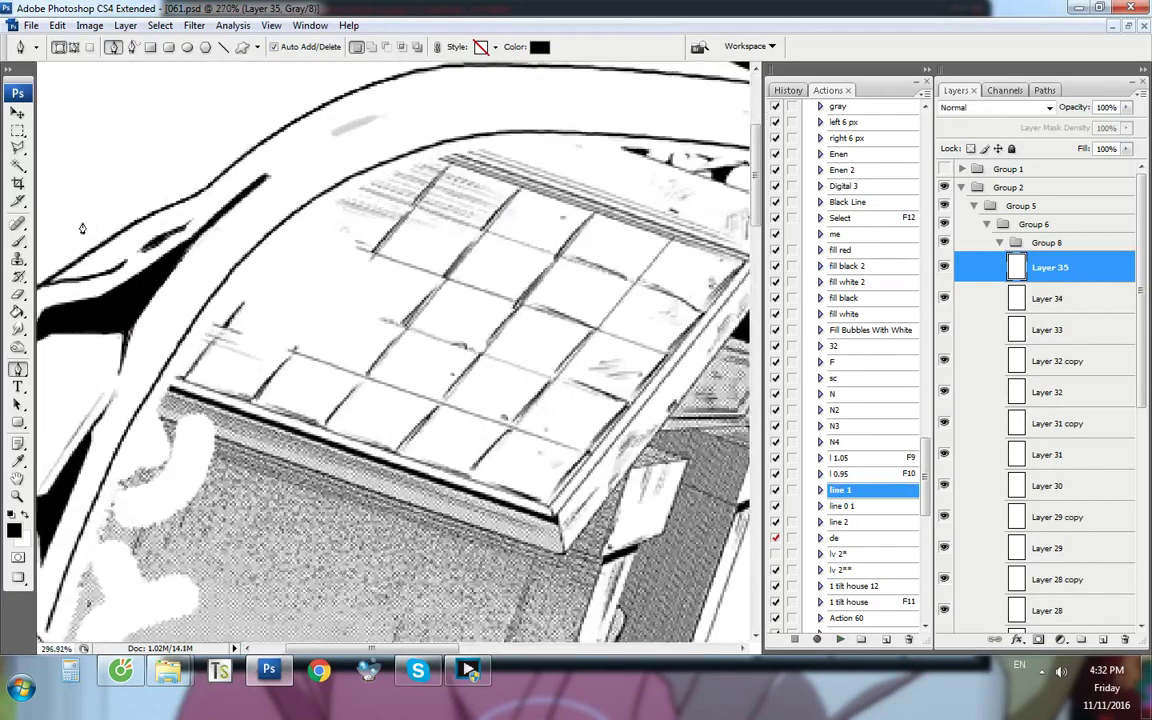
Outline the excess pixels along the tapered sliver's underside with a Pen path and remove them using the "de" action
{"action": "left_click", "coordinate": [228, 297]}
{"action": "left_click", "coordinate": [333, 248]}
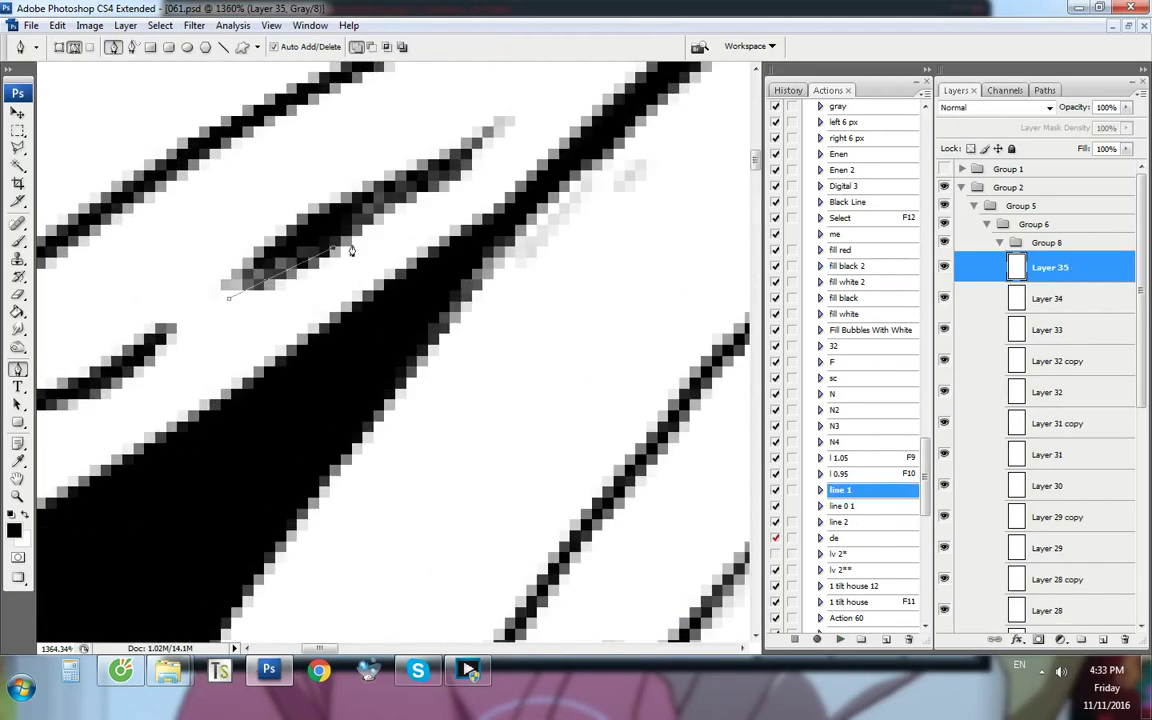
{"action": "left_click", "coordinate": [381, 214]}
{"action": "left_click", "coordinate": [426, 190]}
{"action": "left_click", "coordinate": [457, 171]}
{"action": "left_click", "coordinate": [526, 137]}
{"action": "left_click_drag", "start_coordinate": [532, 161], "coordinate": [529, 168]}
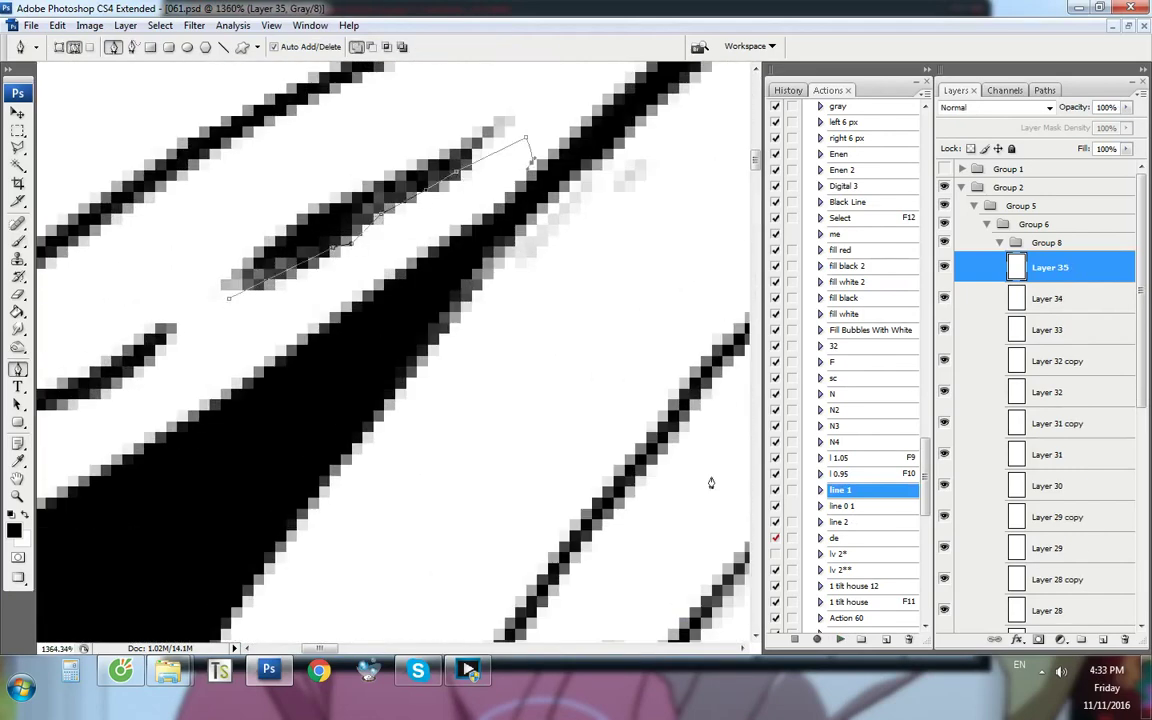
{"action": "left_click", "coordinate": [870, 543]}
{"action": "left_click", "coordinate": [298, 351]}
{"action": "left_click", "coordinate": [840, 639]}
{"action": "scroll", "coordinate": [185, 329], "scroll_direction": "down", "scroll_amount": 9}
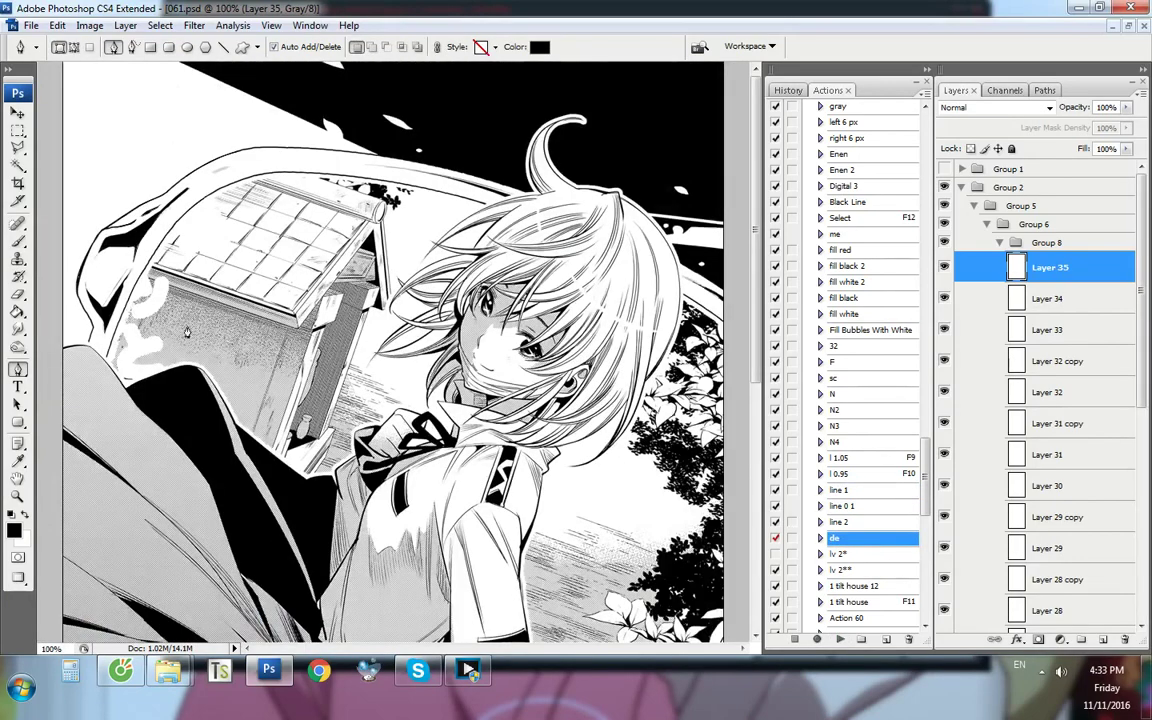
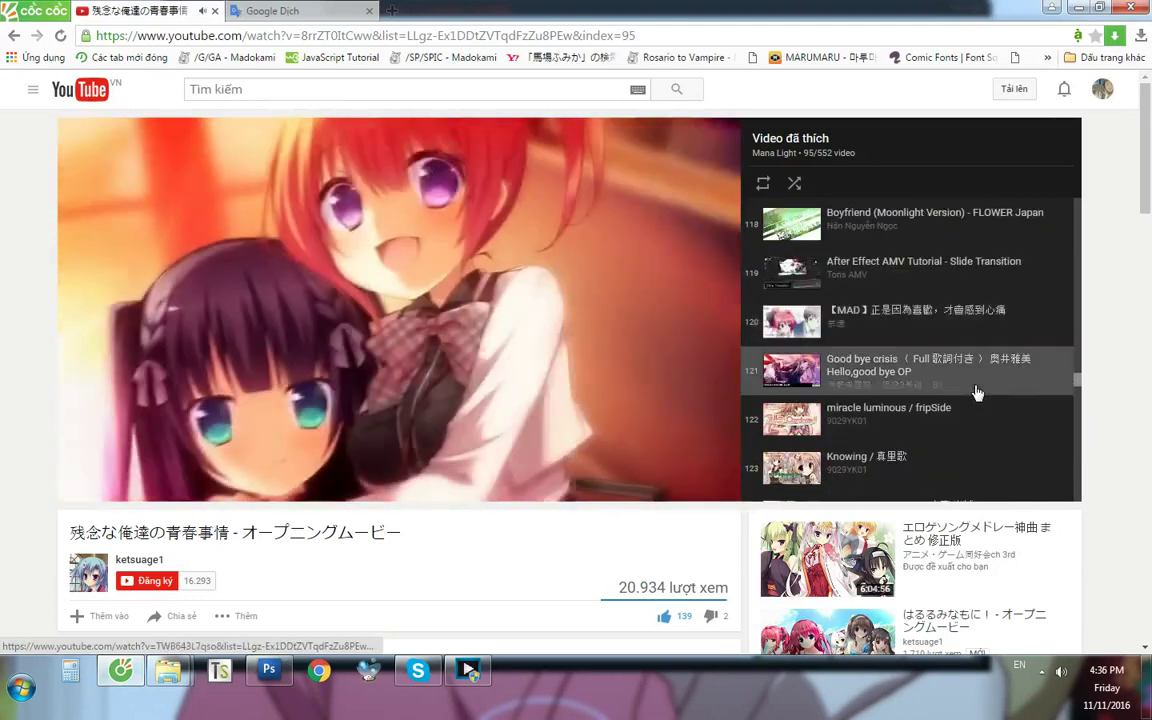
Browse the liked-videos playlist and play "Mashiro-iro symphony Opening Song"
{"action": "left_click_drag", "start_coordinate": [1076, 389], "coordinate": [1046, 212]}
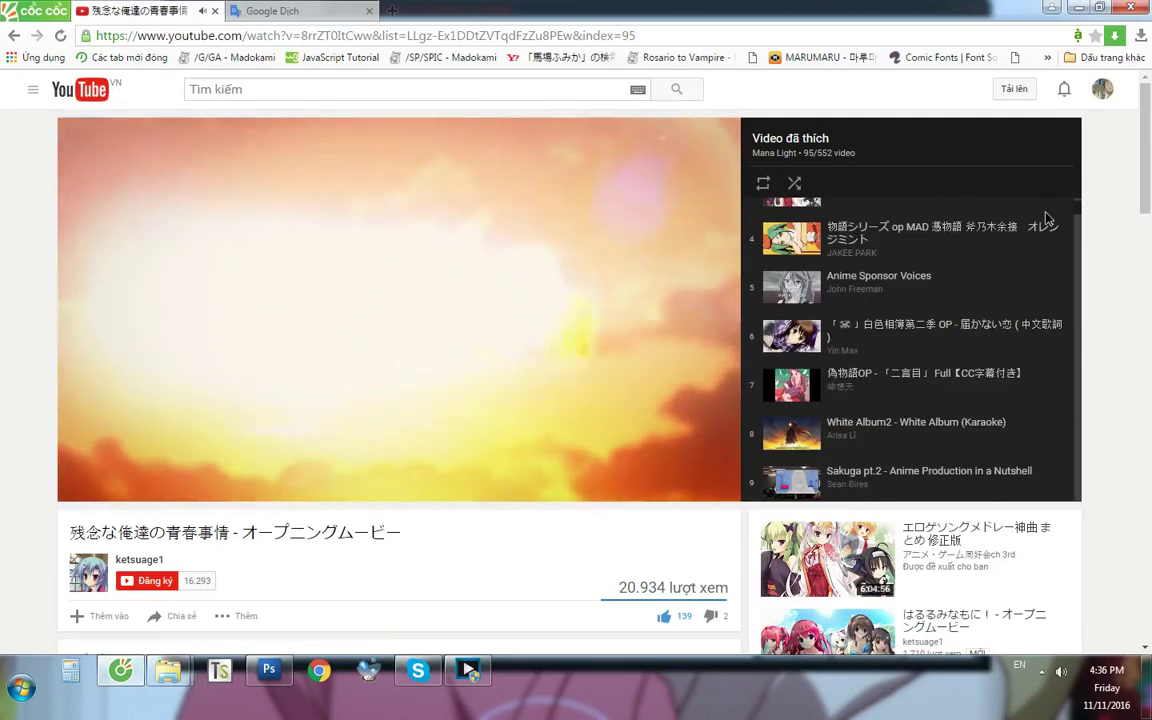
{"action": "scroll", "coordinate": [1048, 205], "scroll_direction": "up", "scroll_amount": 1}
{"action": "scroll", "coordinate": [1040, 333], "scroll_direction": "down", "scroll_amount": 20}
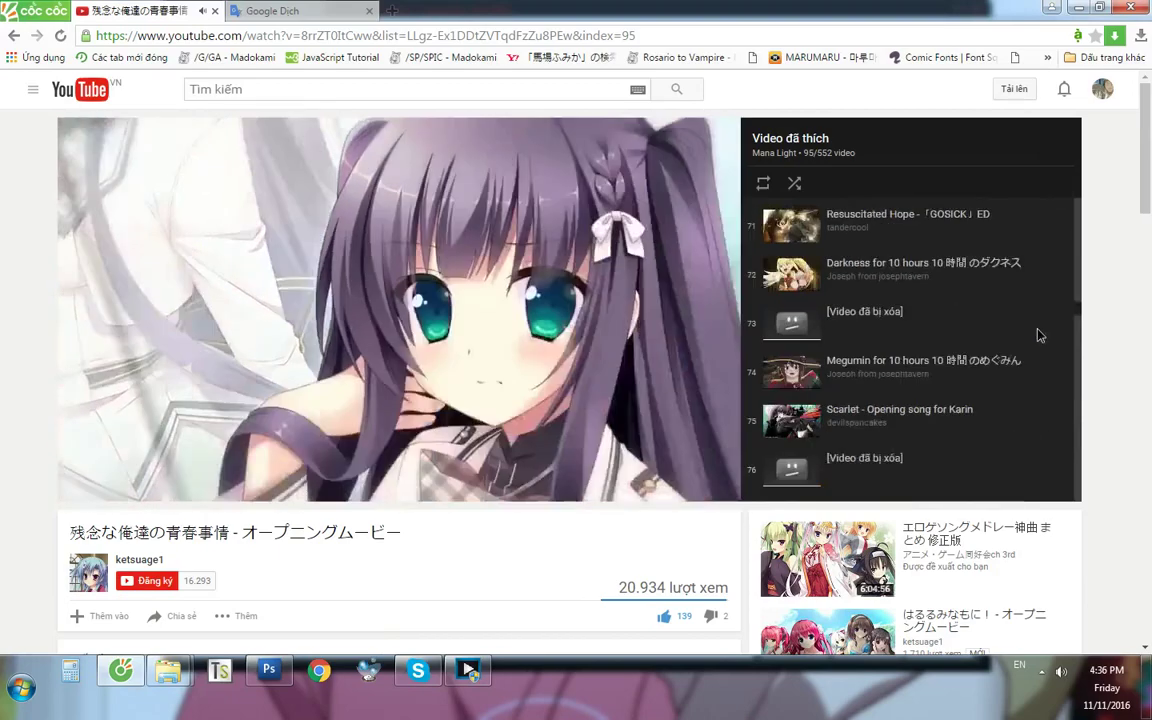
{"action": "scroll", "coordinate": [1038, 350], "scroll_direction": "down", "scroll_amount": 16}
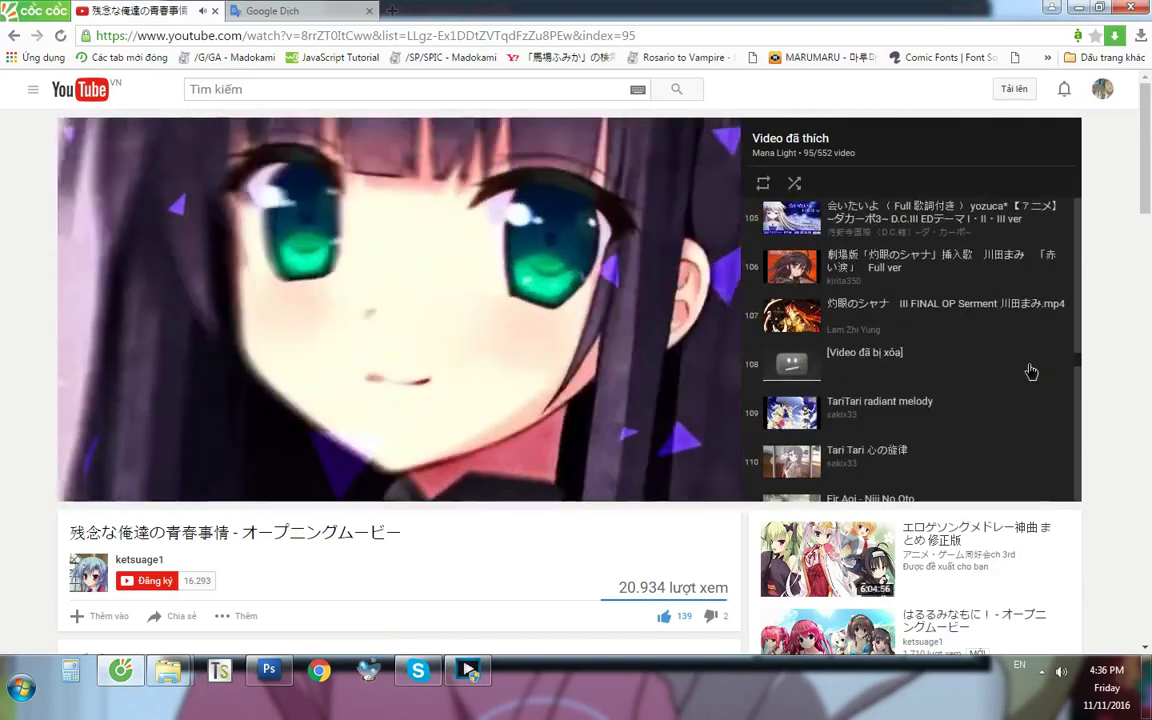
{"action": "scroll", "coordinate": [1028, 385], "scroll_direction": "down", "scroll_amount": 5}
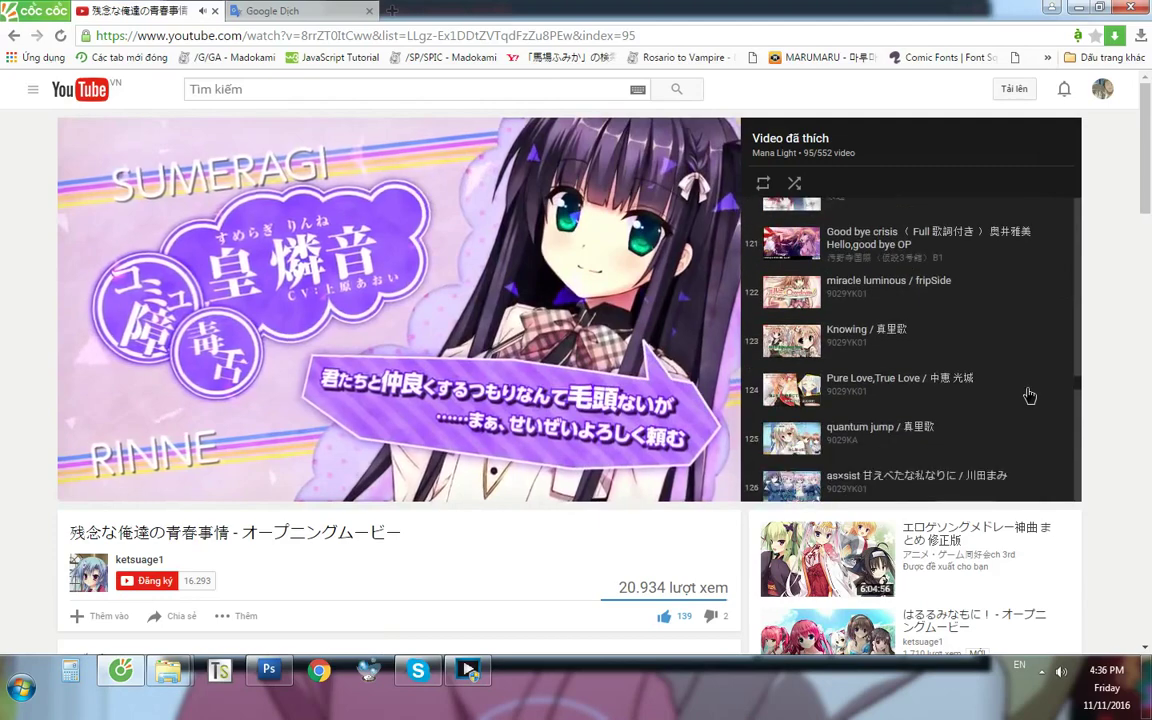
{"action": "scroll", "coordinate": [1029, 400], "scroll_direction": "down", "scroll_amount": 4}
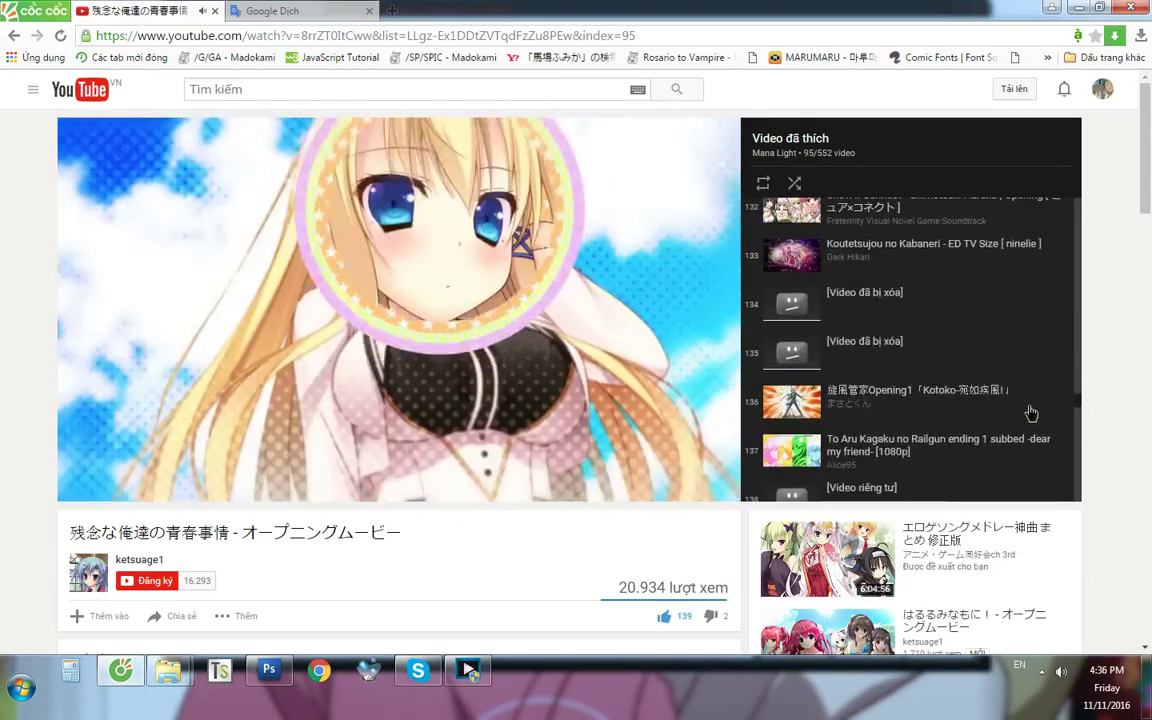
{"action": "scroll", "coordinate": [985, 384], "scroll_direction": "up", "scroll_amount": 1}
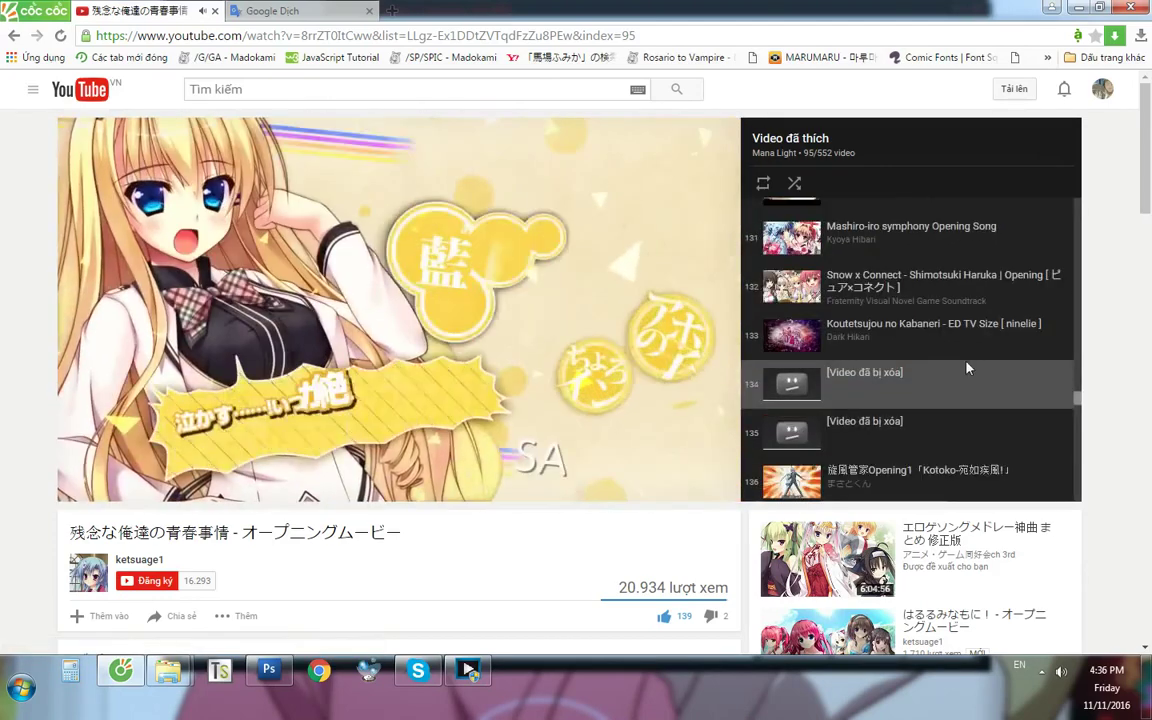
{"action": "scroll", "coordinate": [967, 368], "scroll_direction": "up", "scroll_amount": 2}
{"action": "left_click", "coordinate": [1030, 326]}
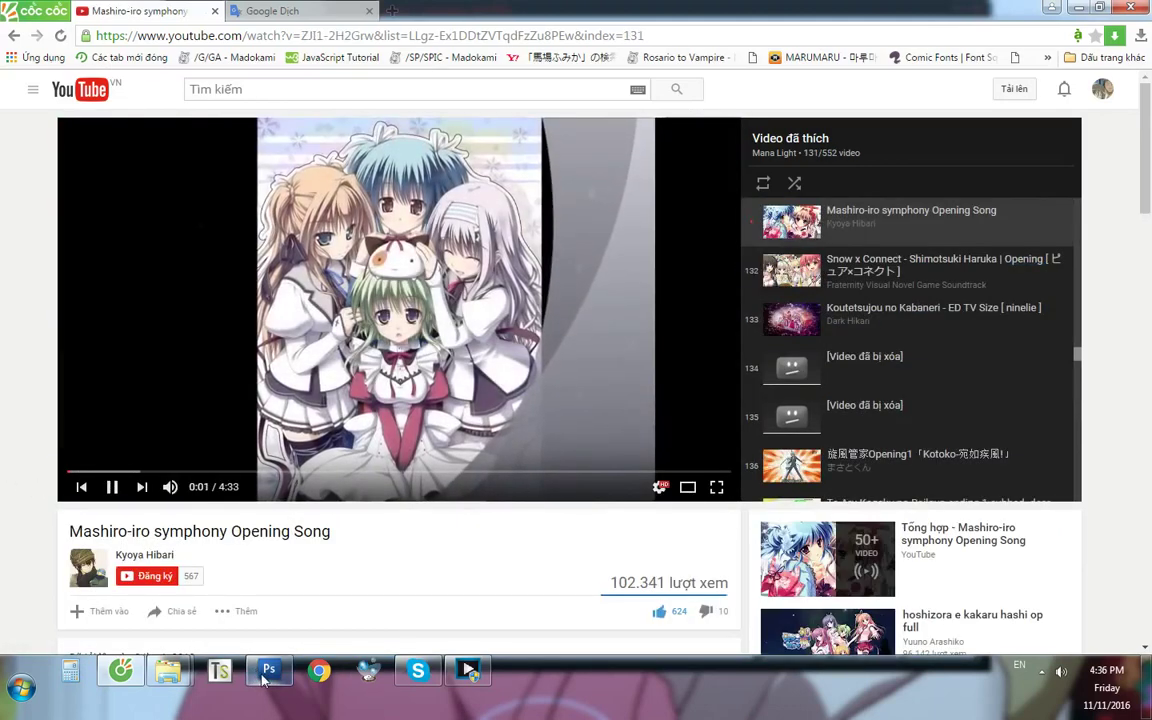
Switch back to Photoshop, ready the Eraser on the thick diagonal line's end, duplicate Layer 37 and hide the original
{"action": "mouse_move", "coordinate": [265, 680]}
{"action": "left_click", "coordinate": [268, 580]}
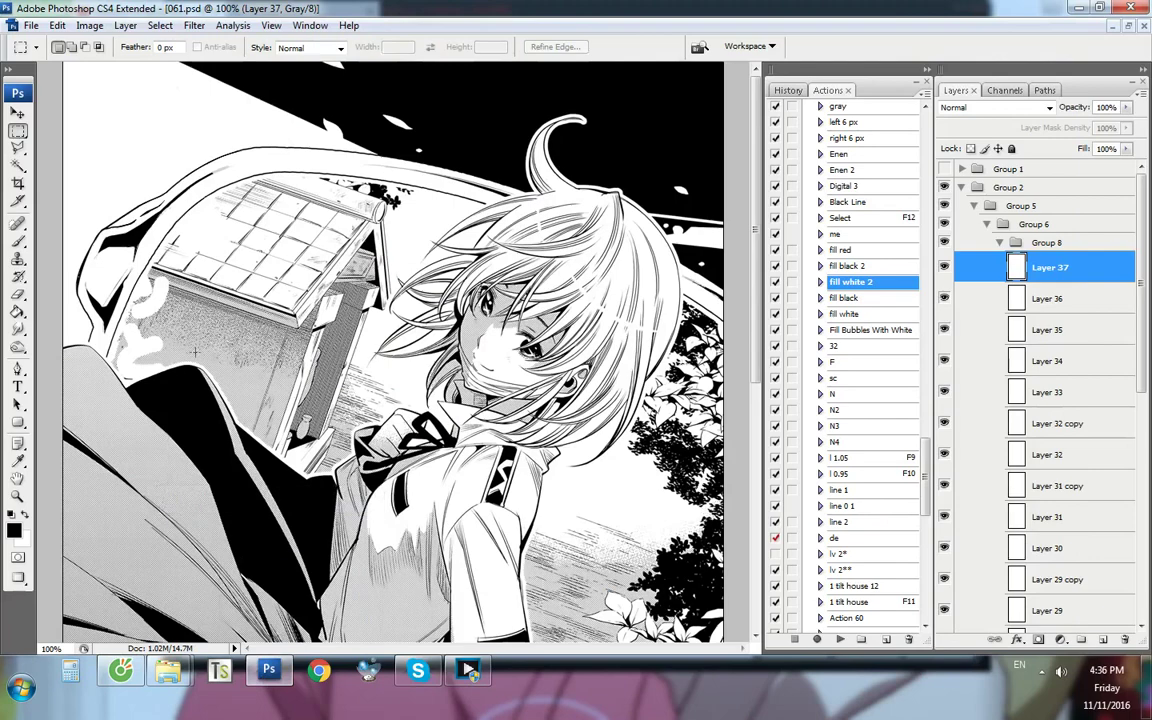
{"action": "key", "text": "p"}
{"action": "scroll", "coordinate": [142, 202], "scroll_direction": "up", "scroll_amount": 7}
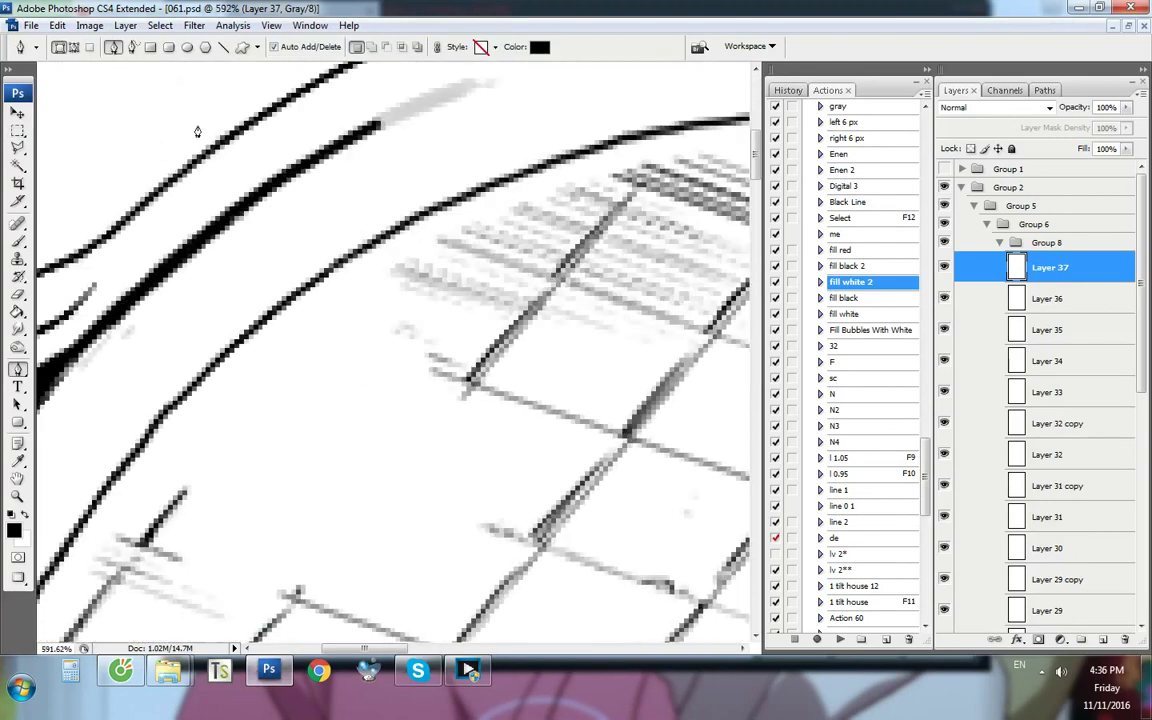
{"action": "key", "text": "e"}
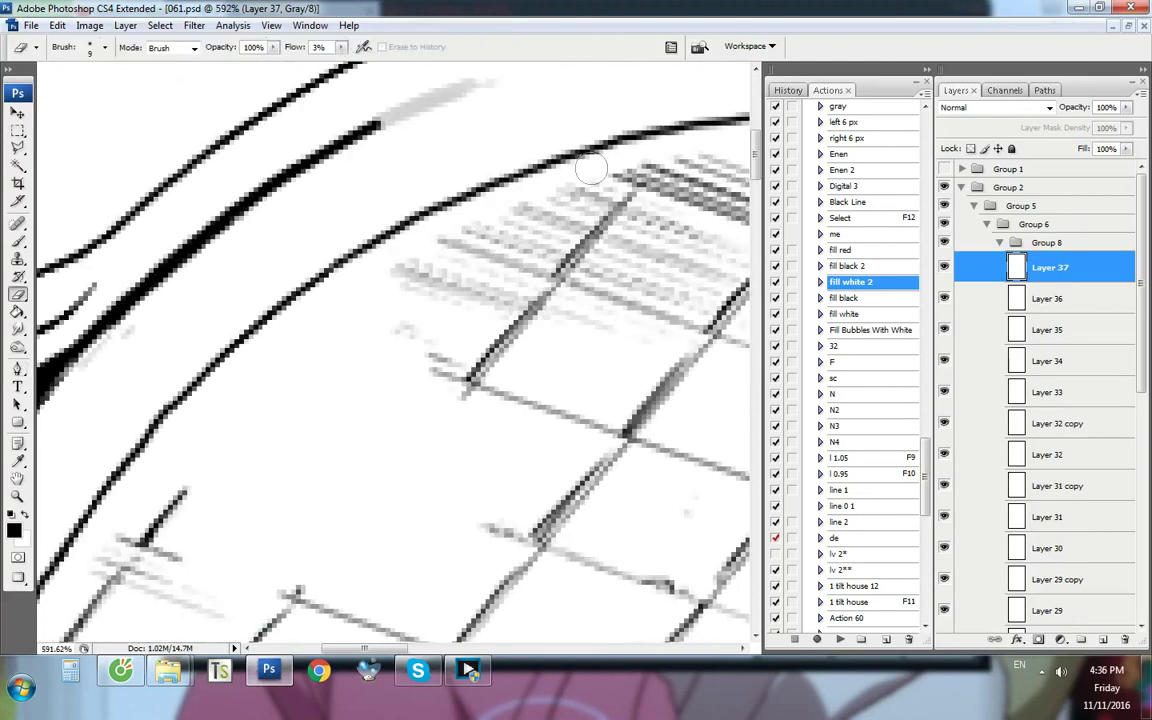
{"action": "key", "text": "ctrl+j"}
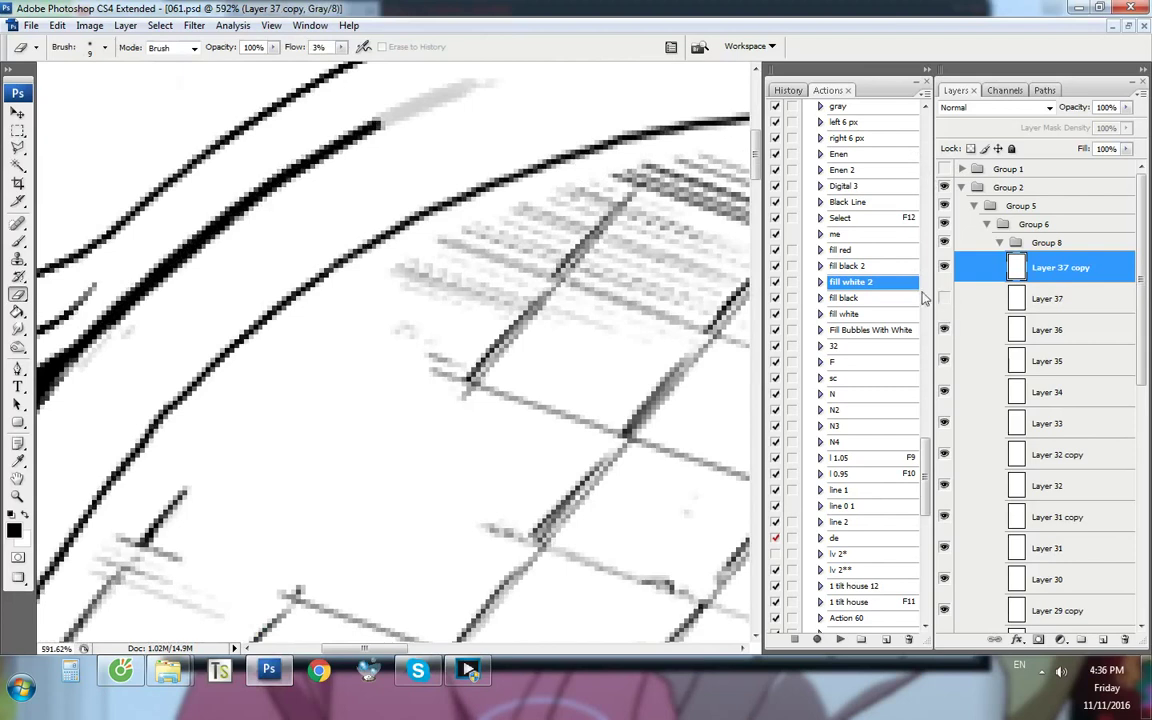
Set the Eraser diameter to 32 px and lightly fade the upper end of the thick diagonal line on Layer 37 copy
{"action": "scroll", "coordinate": [418, 127], "scroll_direction": "up", "scroll_amount": 2}
{"action": "right_click", "coordinate": [519, 196]}
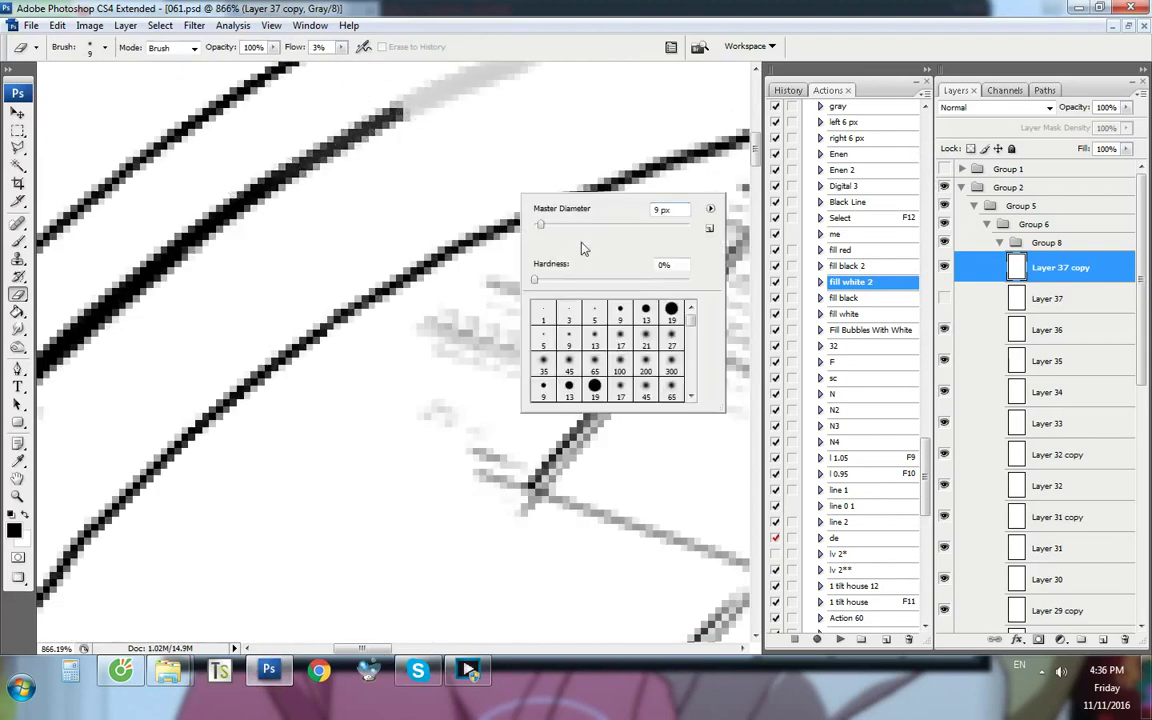
{"action": "left_click_drag", "start_coordinate": [554, 222], "coordinate": [557, 223]}
{"action": "mouse_move", "coordinate": [396, 115]}
{"action": "left_mouse_down"}
{"action": "mouse_move", "coordinate": [430, 131]}
{"action": "mouse_move", "coordinate": [272, 196]}
{"action": "mouse_move", "coordinate": [387, 131]}
{"action": "mouse_move", "coordinate": [311, 176]}
{"action": "mouse_move", "coordinate": [370, 130]}
{"action": "mouse_move", "coordinate": [273, 178]}
{"action": "mouse_move", "coordinate": [422, 133]}
{"action": "mouse_move", "coordinate": [352, 130]}
{"action": "mouse_move", "coordinate": [391, 108]}
{"action": "left_mouse_up"}
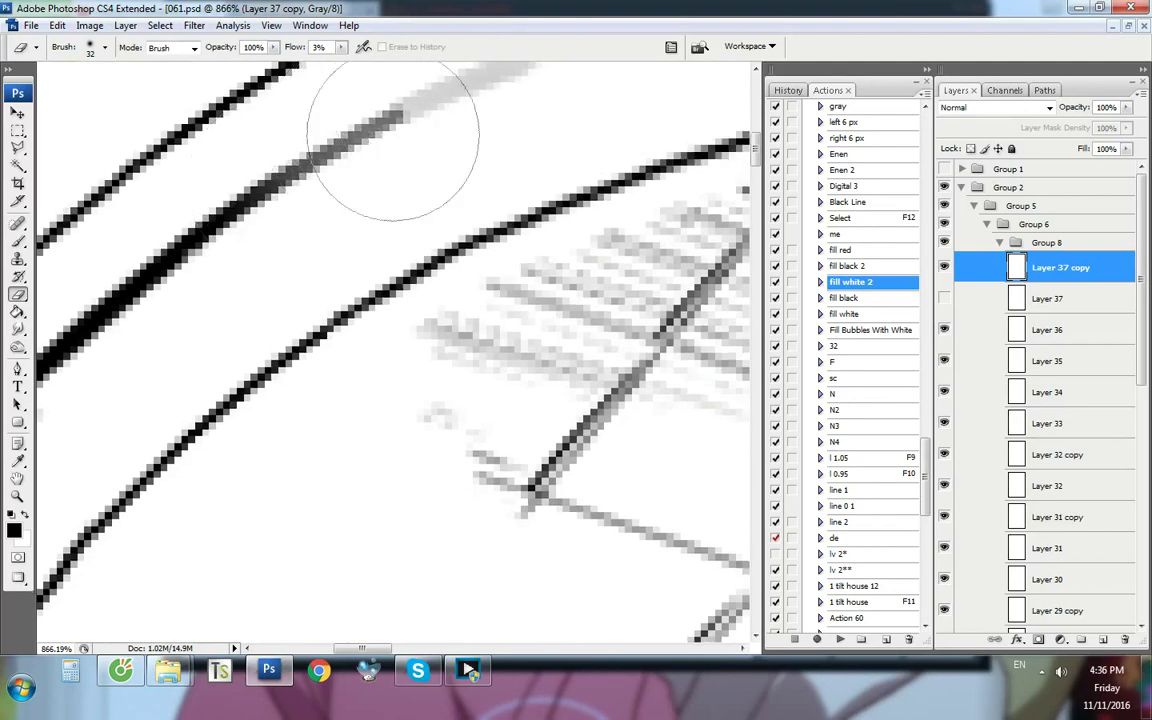
Set the Eraser diameter to 9 px and thin the faded end of the thick line so it blends into the grey stroke
{"action": "scroll", "coordinate": [486, 147], "scroll_direction": "down", "scroll_amount": 2}
{"action": "right_click", "coordinate": [488, 148]}
{"action": "left_click", "coordinate": [419, 221]}
{"action": "scroll", "coordinate": [416, 178], "scroll_direction": "up", "scroll_amount": 5}
{"action": "mouse_move", "coordinate": [404, 175]}
{"action": "left_mouse_down"}
{"action": "mouse_move", "coordinate": [338, 201]}
{"action": "mouse_move", "coordinate": [430, 171]}
{"action": "mouse_move", "coordinate": [322, 195]}
{"action": "mouse_move", "coordinate": [399, 168]}
{"action": "mouse_move", "coordinate": [303, 224]}
{"action": "mouse_move", "coordinate": [397, 168]}
{"action": "mouse_move", "coordinate": [415, 172]}
{"action": "mouse_move", "coordinate": [340, 209]}
{"action": "mouse_move", "coordinate": [411, 157]}
{"action": "mouse_move", "coordinate": [302, 210]}
{"action": "mouse_move", "coordinate": [317, 225]}
{"action": "mouse_move", "coordinate": [398, 167]}
{"action": "mouse_move", "coordinate": [369, 154]}
{"action": "mouse_move", "coordinate": [346, 190]}
{"action": "mouse_move", "coordinate": [369, 174]}
{"action": "mouse_move", "coordinate": [355, 175]}
{"action": "mouse_move", "coordinate": [360, 252]}
{"action": "left_mouse_up"}
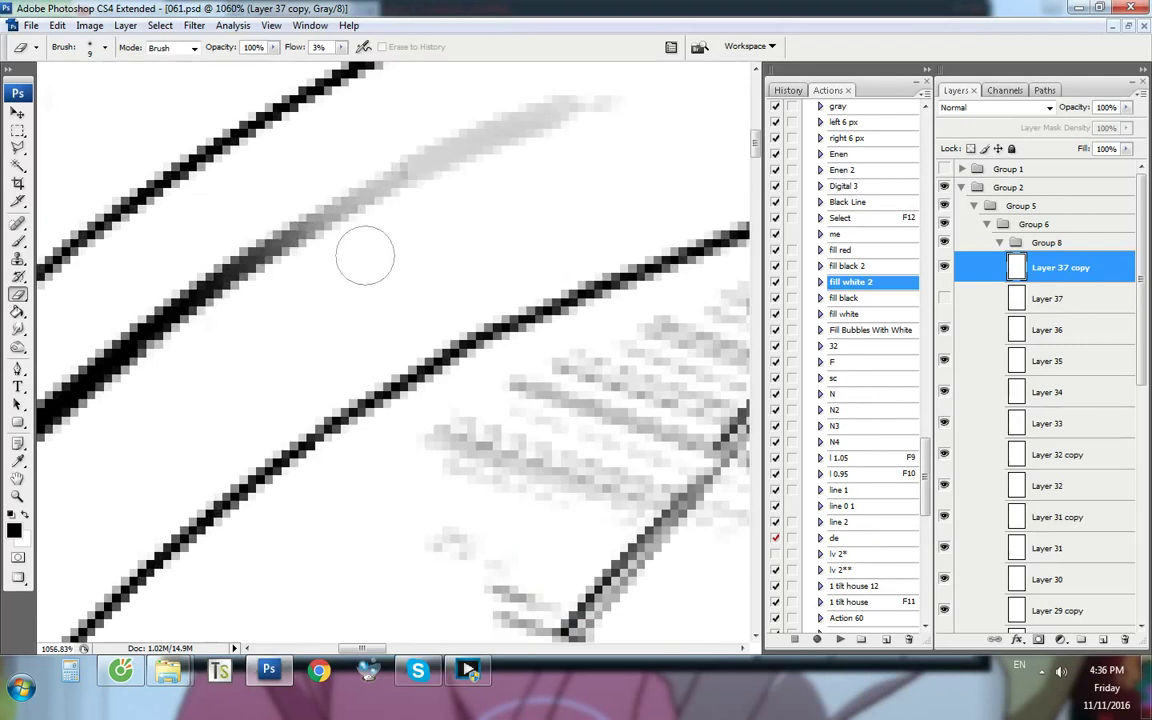
Compare the page with the faded line shown and hidden, both at full view and close up
{"action": "key", "text": "ctrl+alt+0"}
{"action": "scroll", "coordinate": [224, 204], "scroll_direction": "up", "scroll_amount": 10}
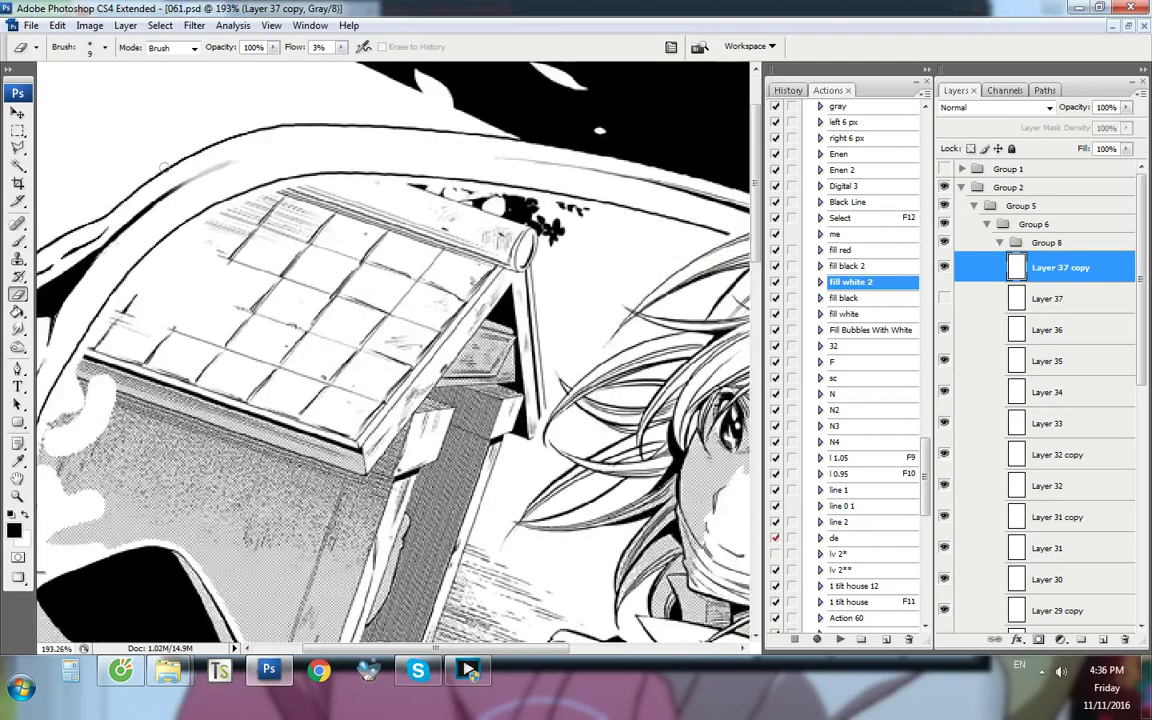
{"action": "left_click", "coordinate": [1054, 341]}
{"action": "key", "text": "ctrl+comma"}
{"action": "key", "text": "ctrl+comma"}
{"action": "left_click", "coordinate": [1067, 266]}
{"action": "key", "text": "ctrl+comma"}
{"action": "key", "text": "ctrl+comma"}
{"action": "key", "text": "ctrl+comma"}
{"action": "key", "text": "ctrl+comma"}
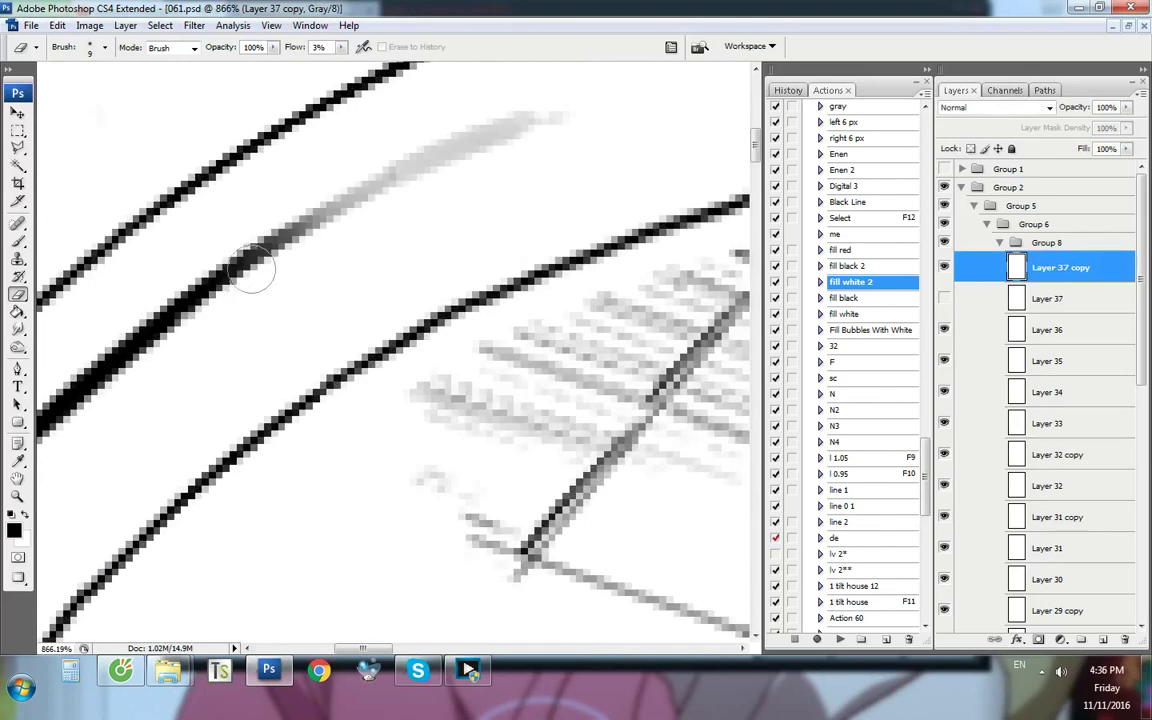
Erase lightly further down the thick diagonal line on Layer 37 copy to lengthen its gradual fade
{"action": "key", "text": "ctrl+1"}
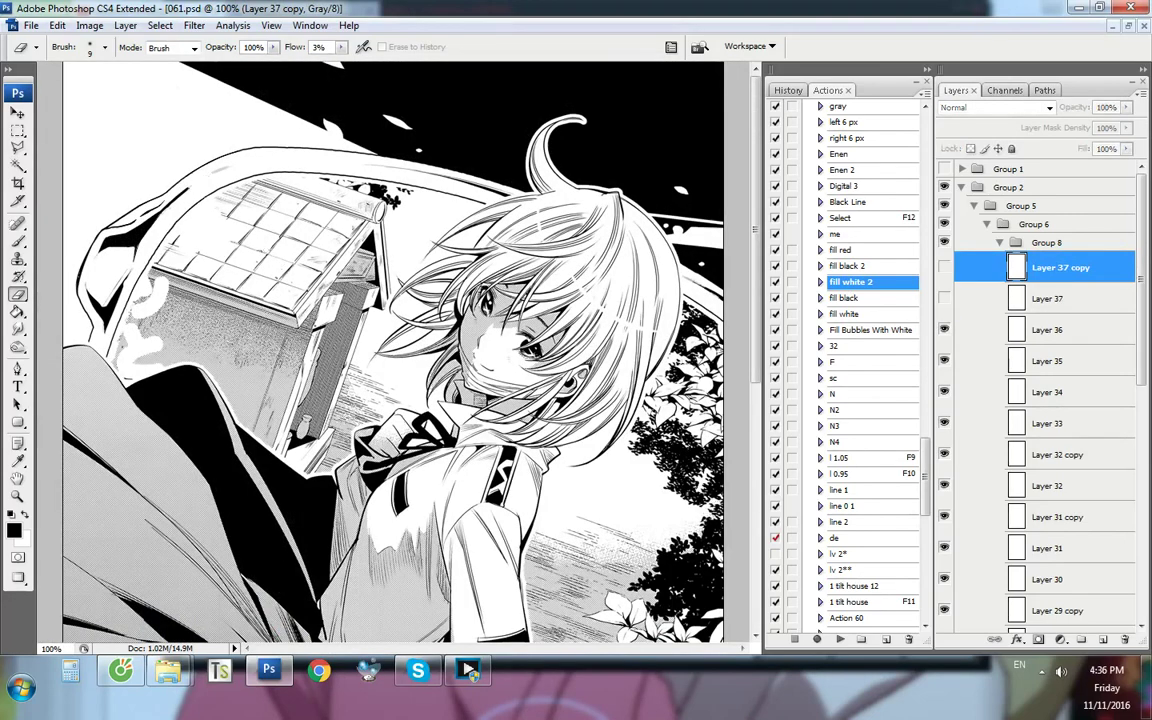
{"action": "scroll", "coordinate": [215, 222], "scroll_direction": "up", "scroll_amount": 12}
{"action": "key", "text": "ctrl+comma"}
{"action": "key", "text": "ctrl+comma"}
{"action": "scroll", "coordinate": [352, 226], "scroll_direction": "up", "scroll_amount": 1}
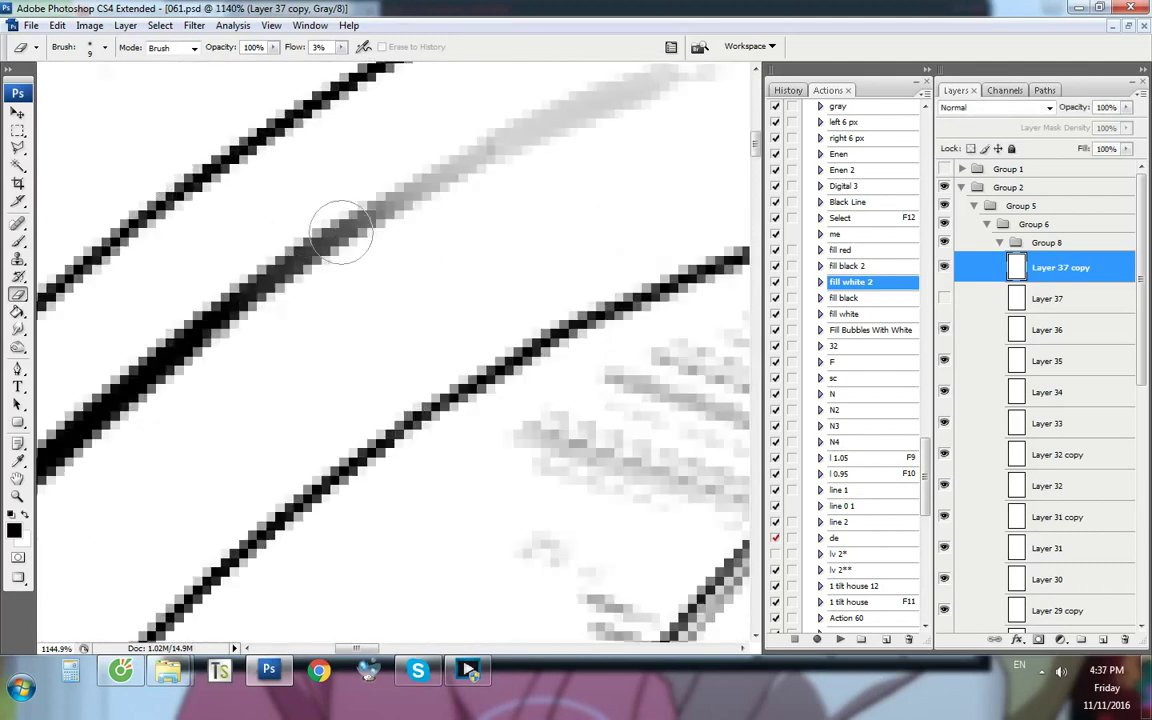
{"action": "mouse_move", "coordinate": [268, 262]}
{"action": "left_mouse_down"}
{"action": "mouse_move", "coordinate": [219, 283]}
{"action": "mouse_move", "coordinate": [183, 330]}
{"action": "left_mouse_up"}
{"action": "key", "text": "ctrl+comma"}
{"action": "key", "text": "ctrl+comma"}
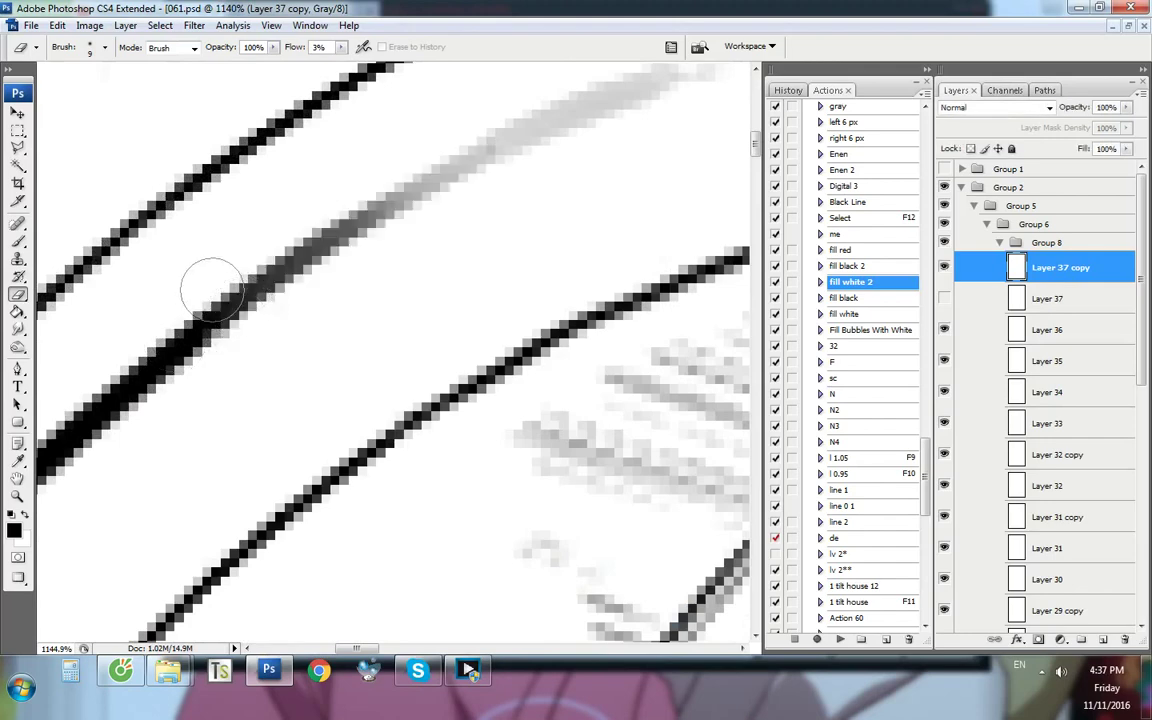
Compare the original line on Layer 37 with the faded version on Layer 37 copy, ending with the copy selected
{"action": "key", "text": "ctrl+alt+0"}
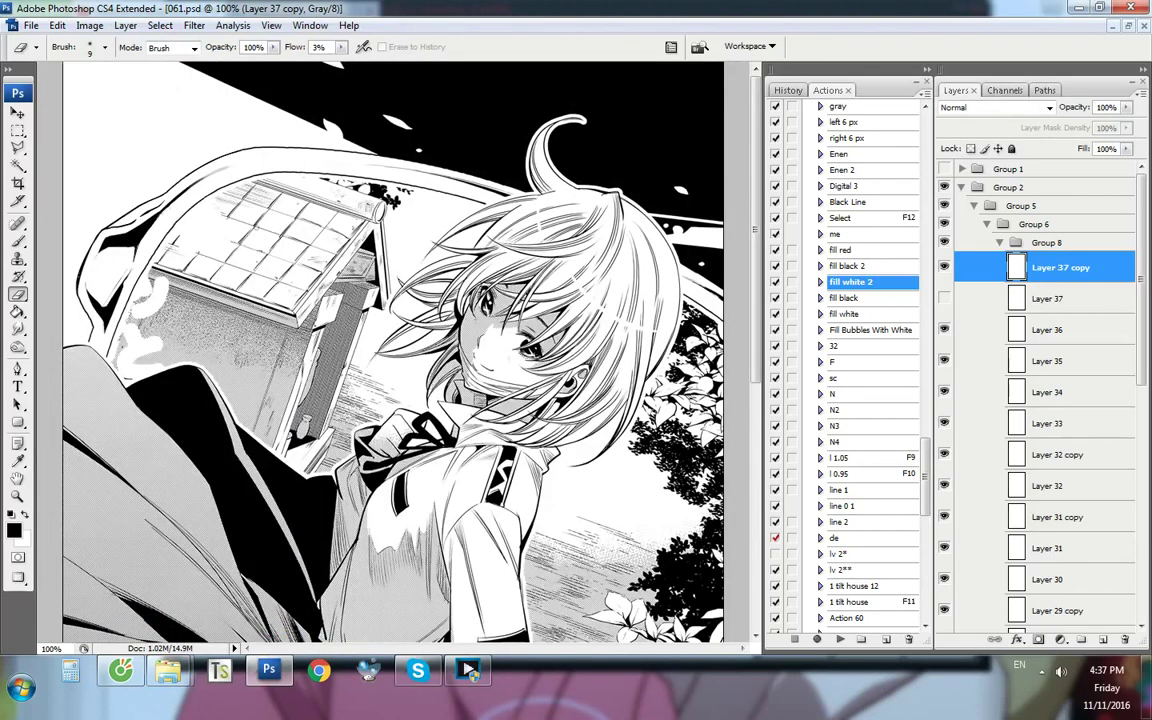
{"action": "scroll", "coordinate": [116, 175], "scroll_direction": "up", "scroll_amount": 10}
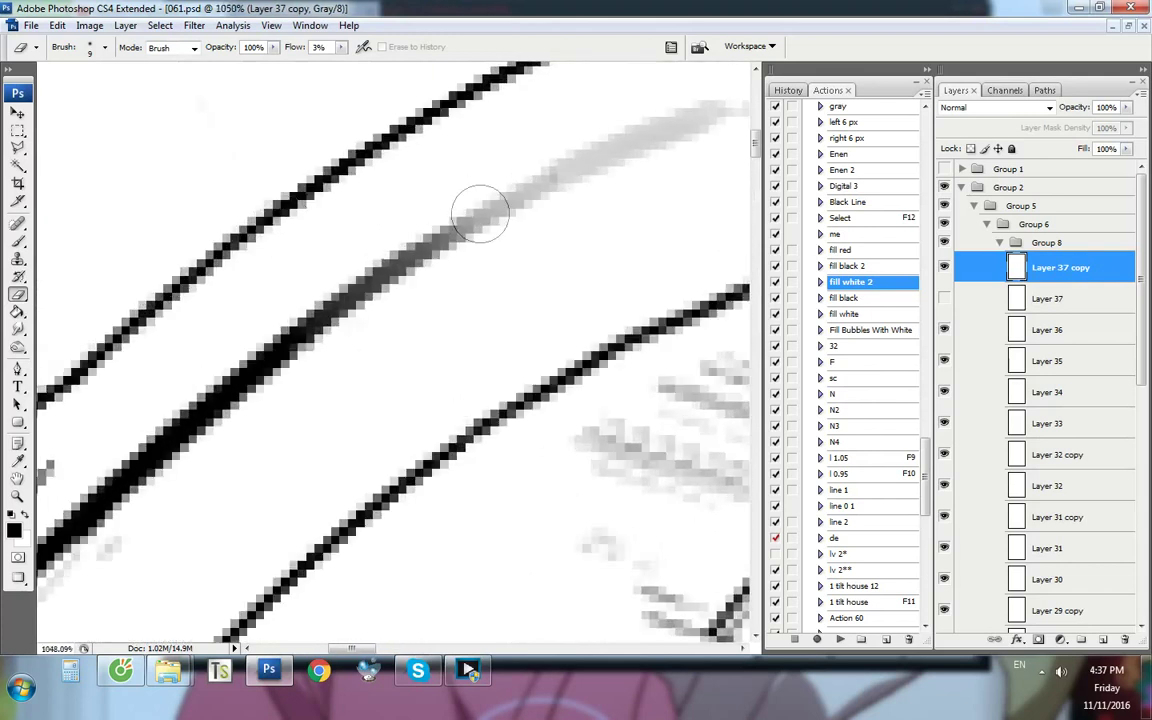
{"action": "left_click", "coordinate": [1122, 305]}
{"action": "key", "text": "ctrl+comma"}
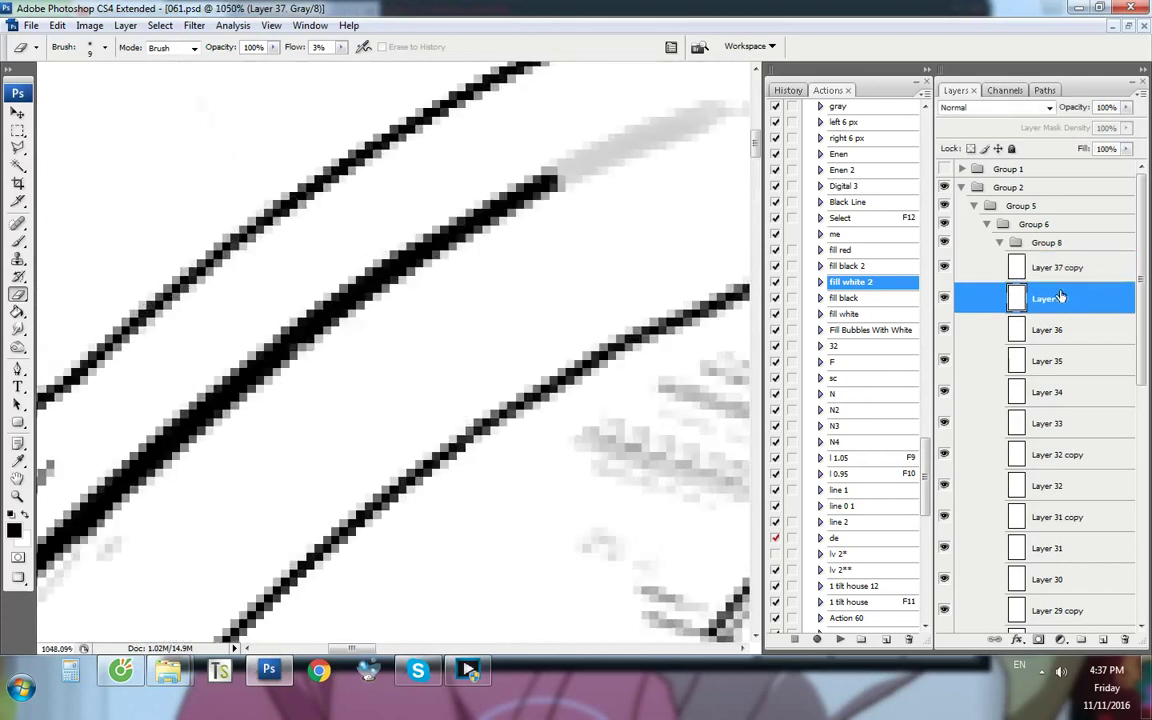
{"action": "key", "text": "ctrl+comma"}
{"action": "key", "text": "ctrl+comma"}
{"action": "key", "text": "ctrl+comma"}
{"action": "left_click", "coordinate": [1064, 268]}
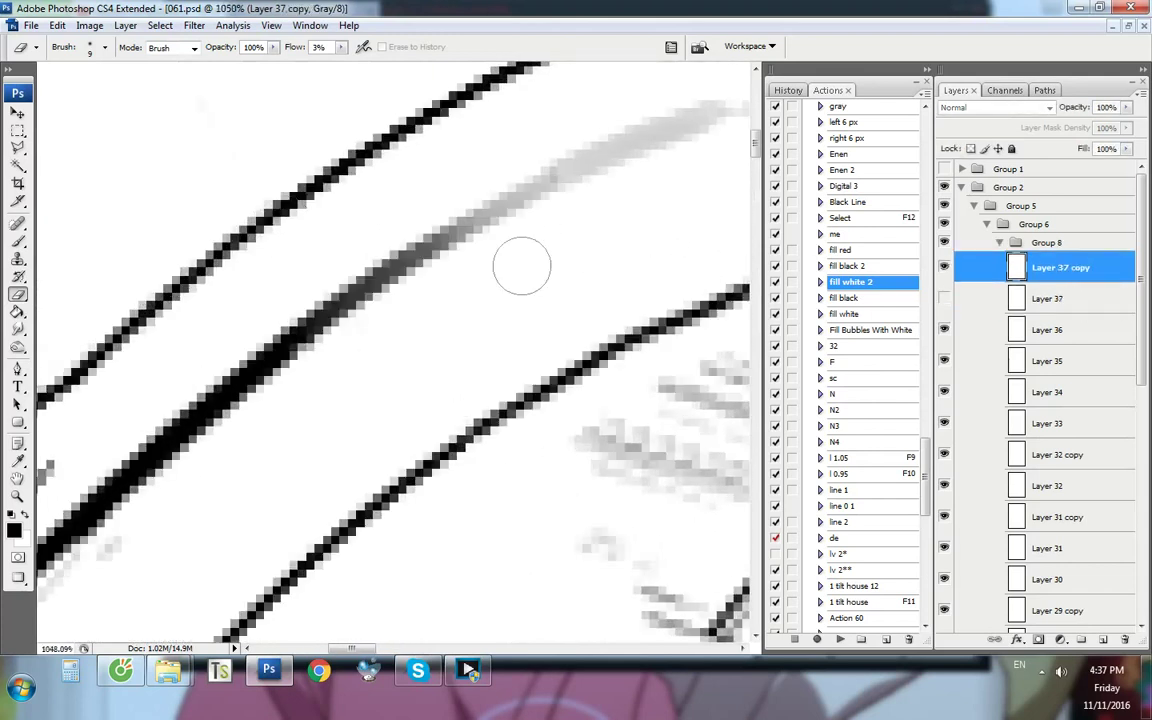
Outline the thick line's faded section with a Pen path and run the "1 tilt house" action on it
{"action": "key", "text": "p"}
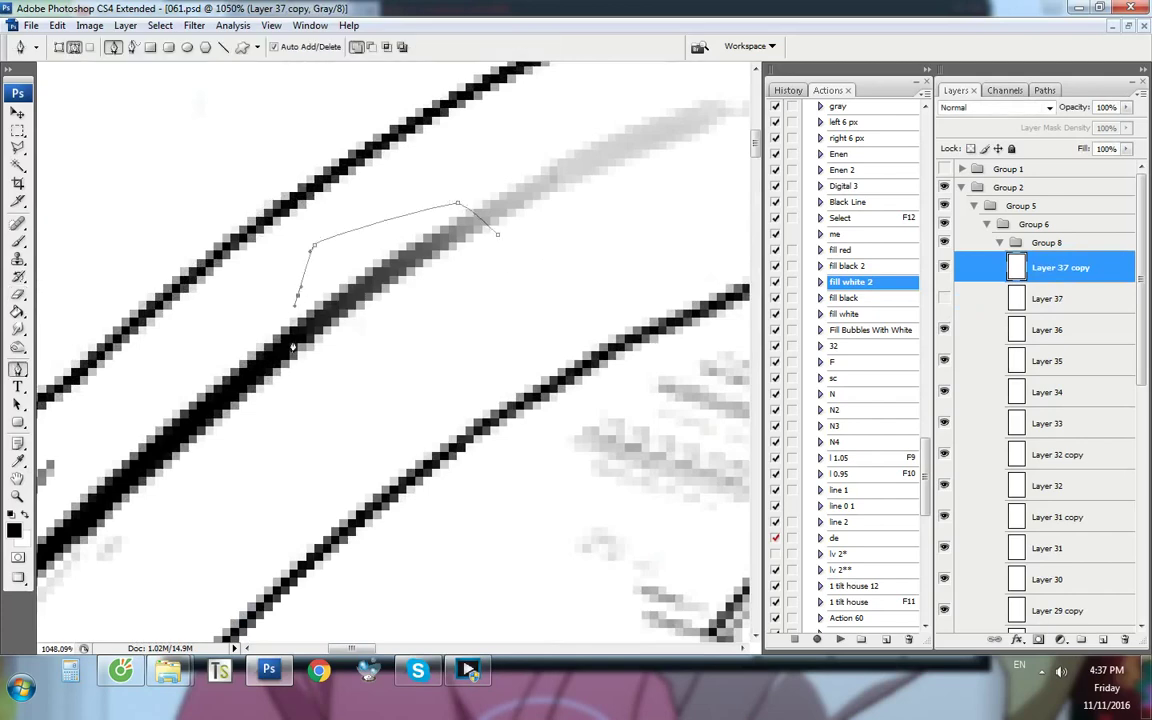
{"action": "key", "text": "F11"}
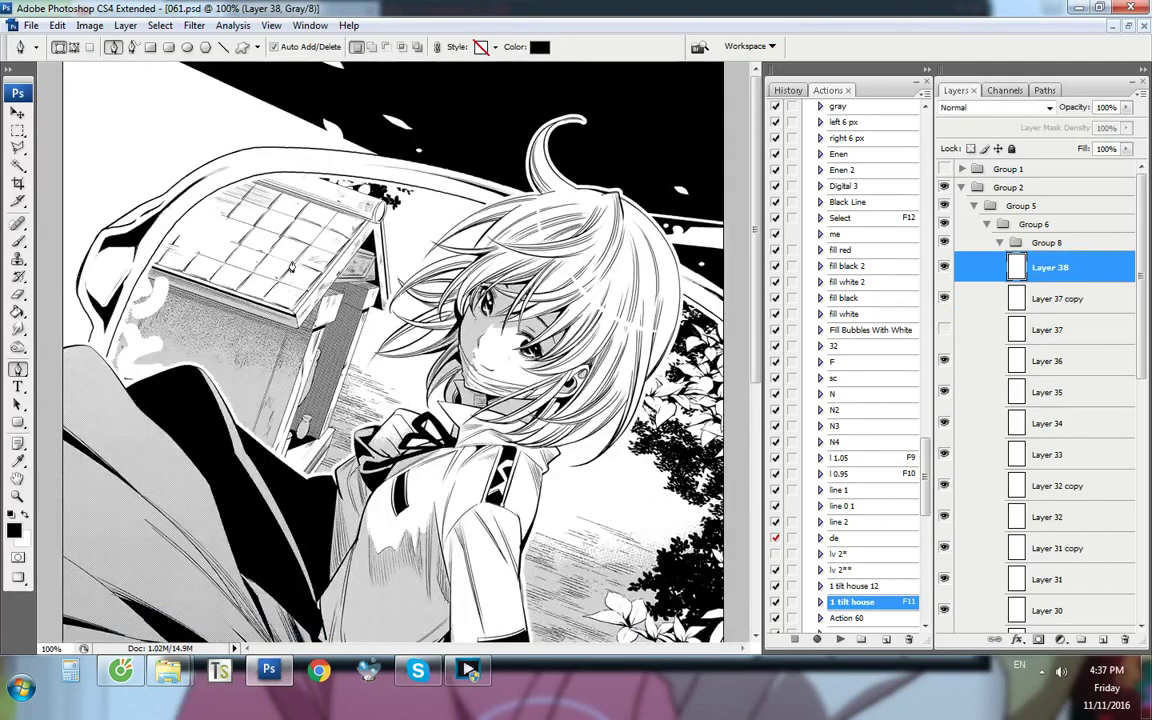
{"action": "scroll", "coordinate": [141, 185], "scroll_direction": "up", "scroll_amount": 13}
{"action": "key", "text": "e"}
{"action": "scroll", "coordinate": [270, 242], "scroll_direction": "up", "scroll_amount": 8}
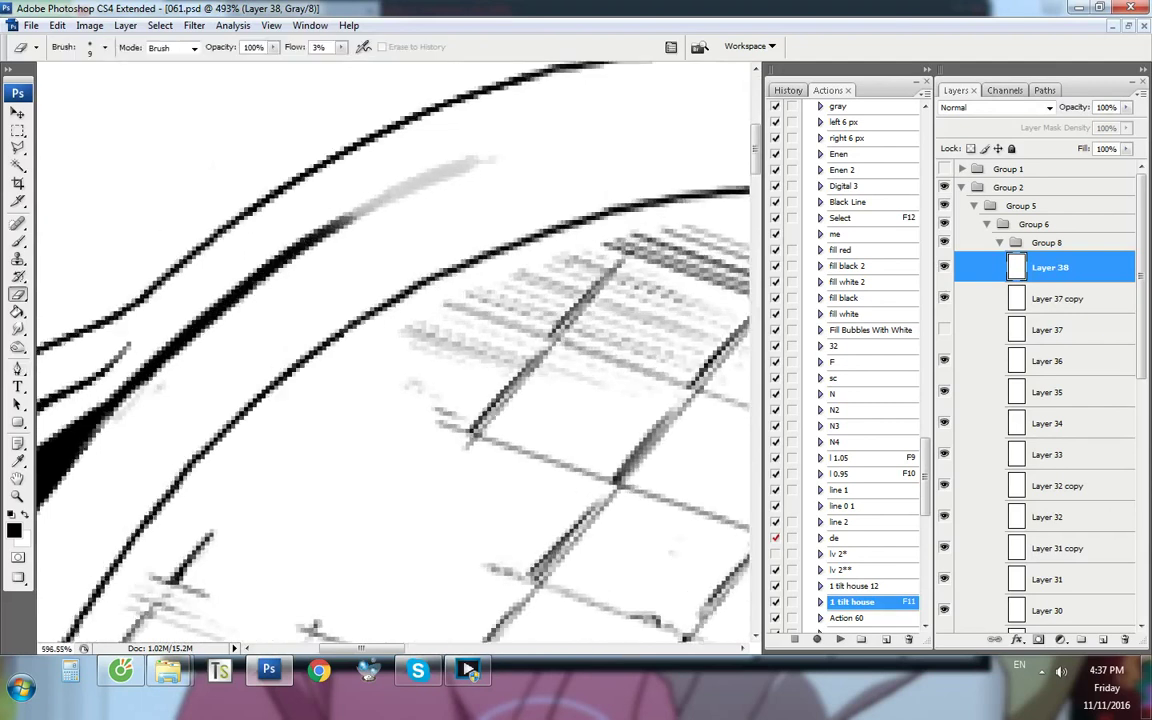
Soften the darkened line section on Layer 38 with light Eraser strokes along its length
{"action": "key", "text": "ctrl+comma"}
{"action": "key", "text": "ctrl+comma"}
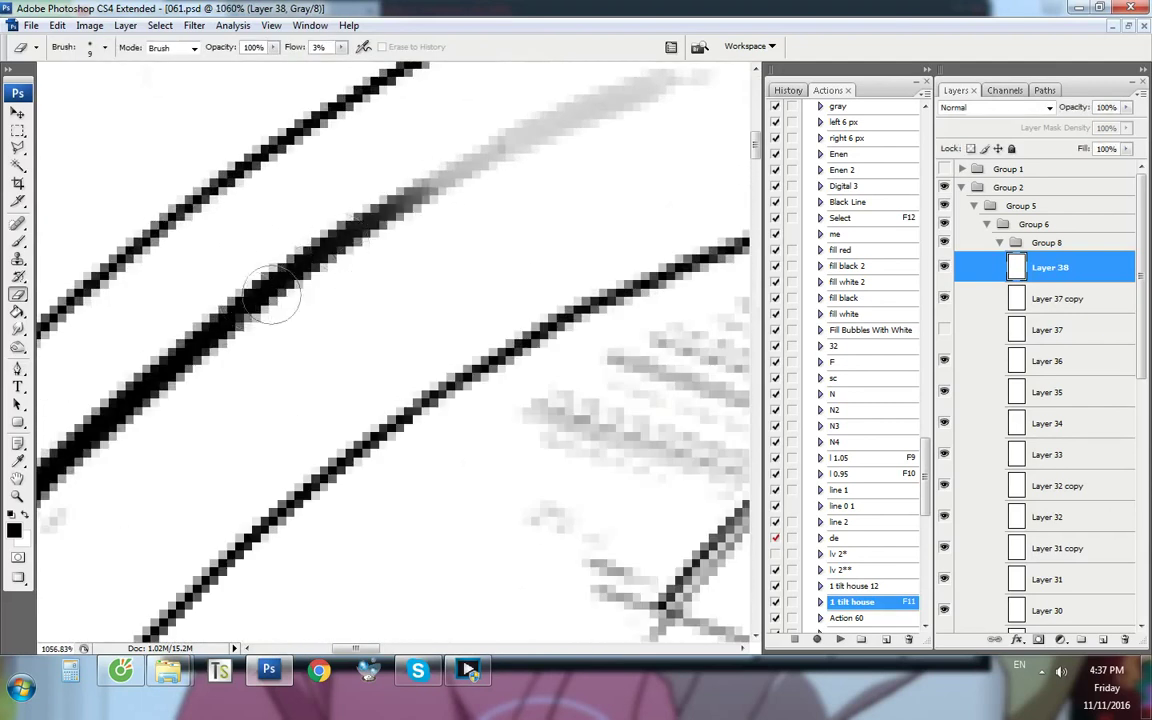
{"action": "mouse_move", "coordinate": [246, 286]}
{"action": "left_mouse_down"}
{"action": "mouse_move", "coordinate": [418, 188]}
{"action": "mouse_move", "coordinate": [414, 198]}
{"action": "left_mouse_up"}
{"action": "mouse_move", "coordinate": [171, 342]}
{"action": "left_mouse_down"}
{"action": "mouse_move", "coordinate": [376, 221]}
{"action": "mouse_move", "coordinate": [402, 191]}
{"action": "mouse_move", "coordinate": [166, 375]}
{"action": "mouse_move", "coordinate": [386, 222]}
{"action": "mouse_move", "coordinate": [141, 325]}
{"action": "mouse_move", "coordinate": [300, 268]}
{"action": "left_mouse_up"}
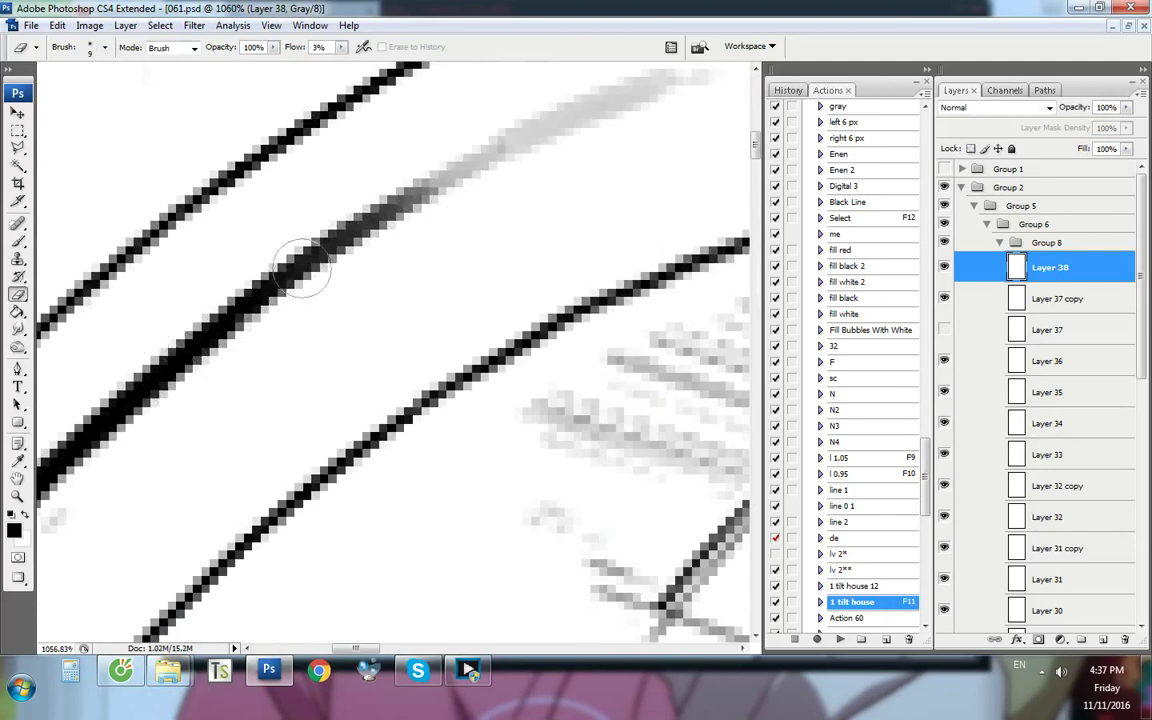
Check the softened line at full page view and hide Layer 38
{"action": "key", "text": "ctrl+1"}
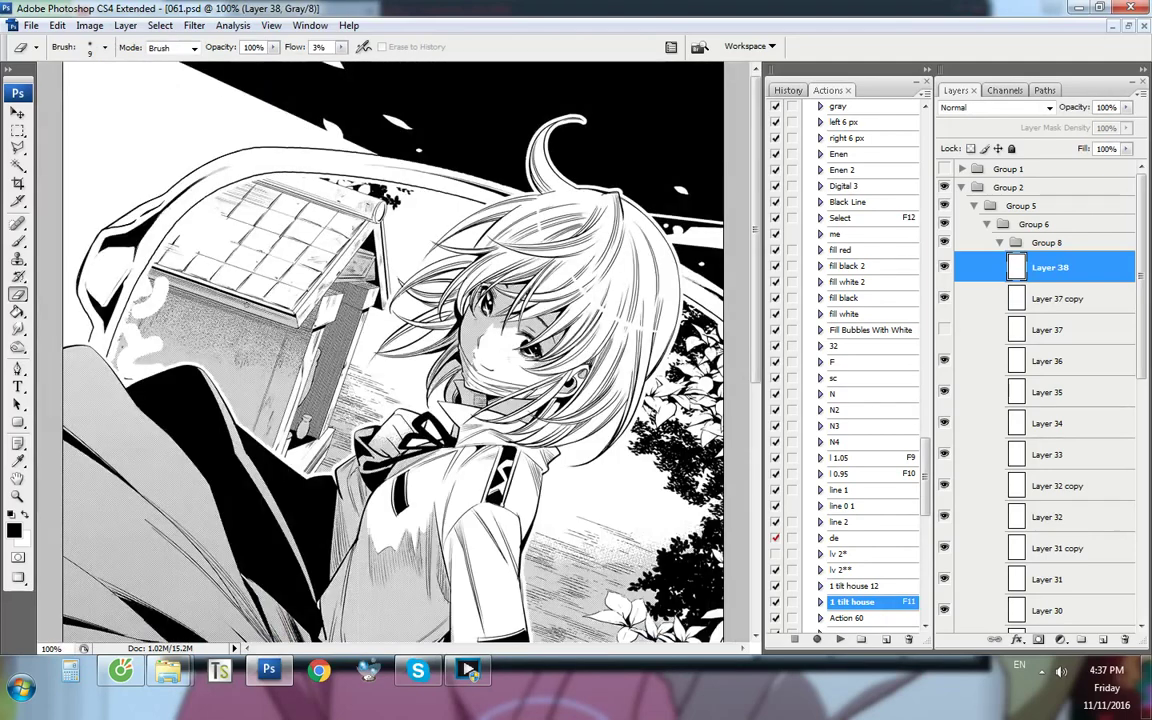
{"action": "scroll", "coordinate": [172, 181], "scroll_direction": "up", "scroll_amount": 5}
{"action": "key", "text": "ctrl+comma"}
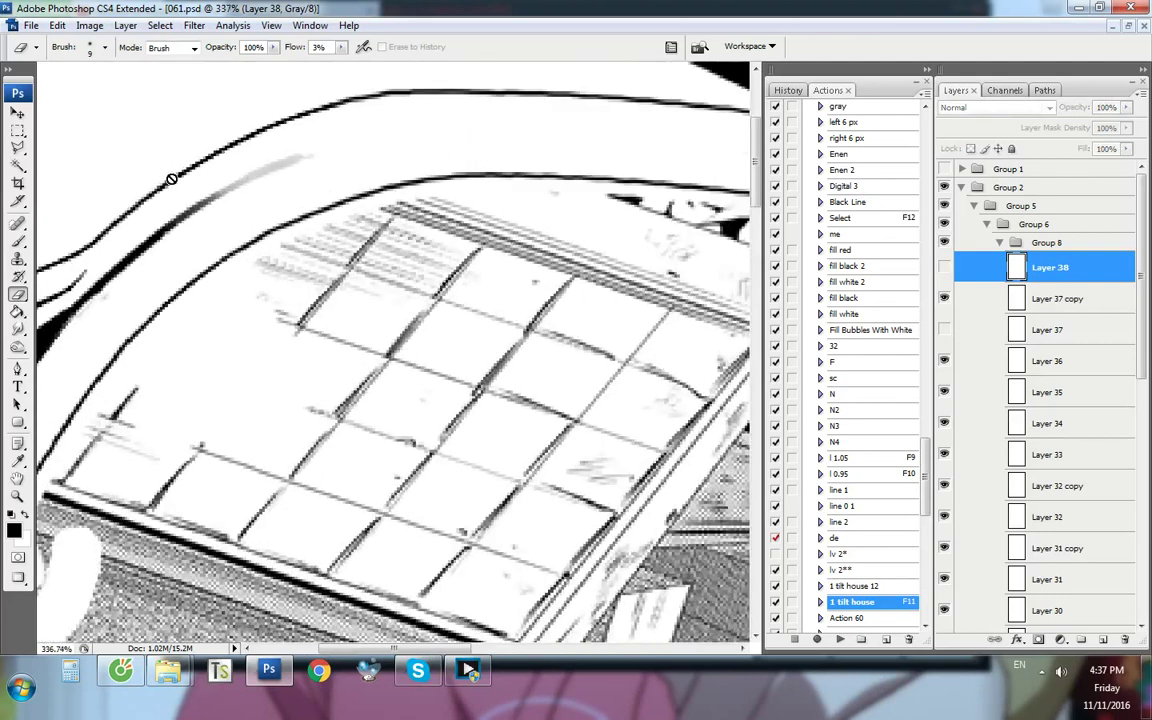
{"action": "key", "text": "ctrl+1"}
{"action": "key", "text": "p"}
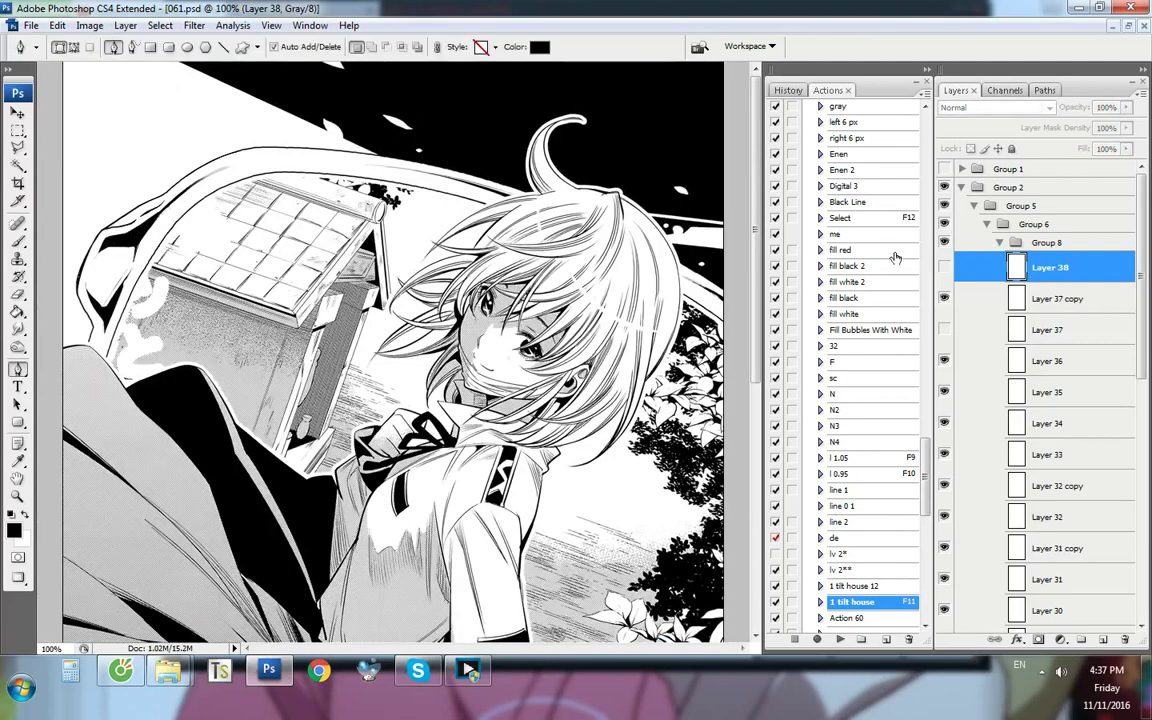
Show and hide Group 1's title lettering to check how it covers the redrawn artwork
{"action": "left_click", "coordinate": [950, 172]}
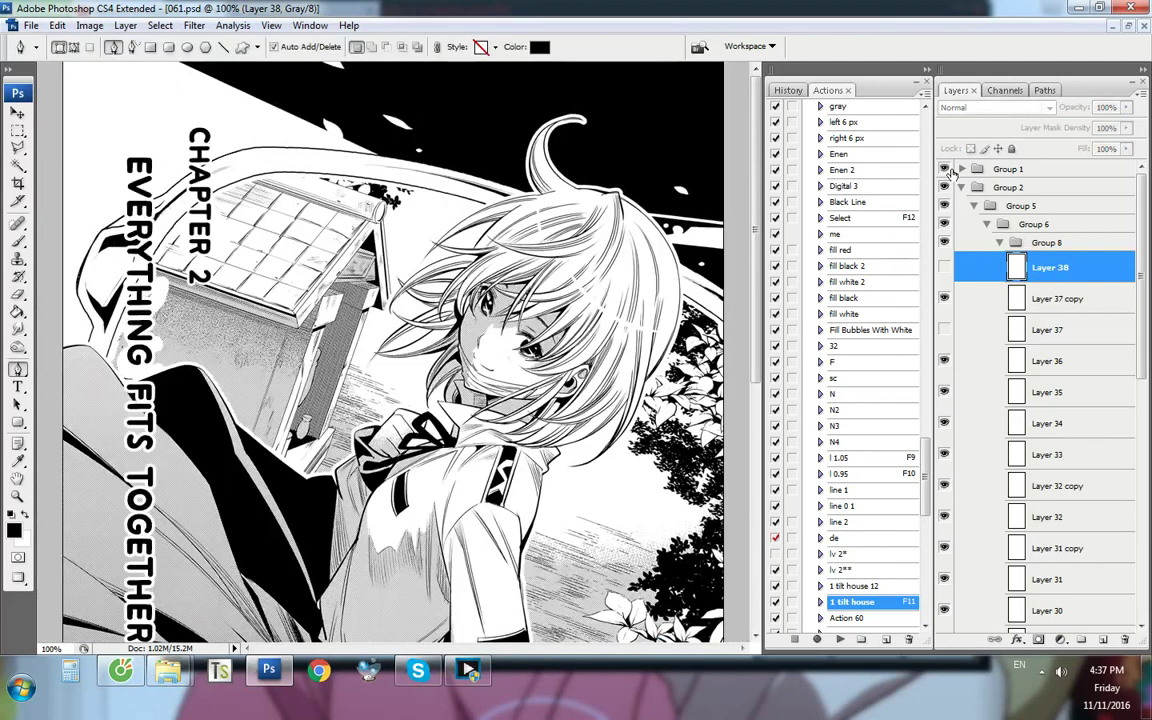
{"action": "left_click", "coordinate": [945, 170]}
{"action": "left_click", "coordinate": [945, 170]}
{"action": "left_click", "coordinate": [947, 170]}
{"action": "left_click", "coordinate": [947, 170]}
{"action": "left_click", "coordinate": [947, 170]}
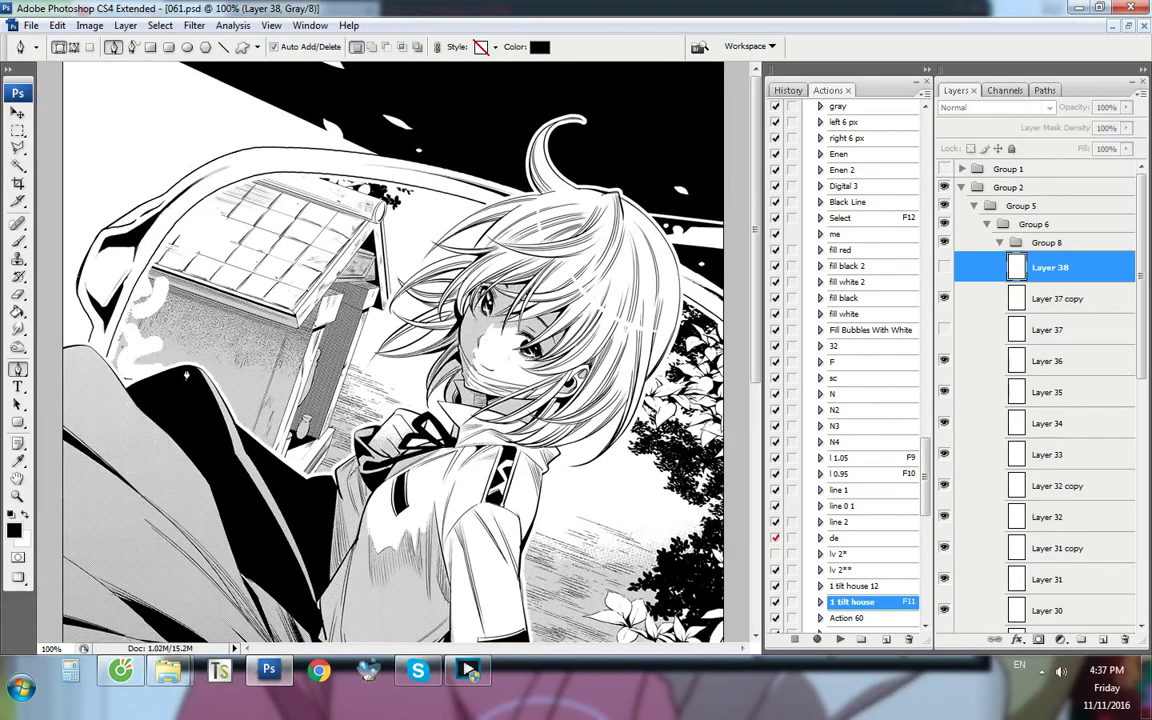
Collapse Group 8 and Group 6, and create a new group above them containing an empty layer
{"action": "scroll", "coordinate": [197, 222], "scroll_direction": "up", "scroll_amount": 5}
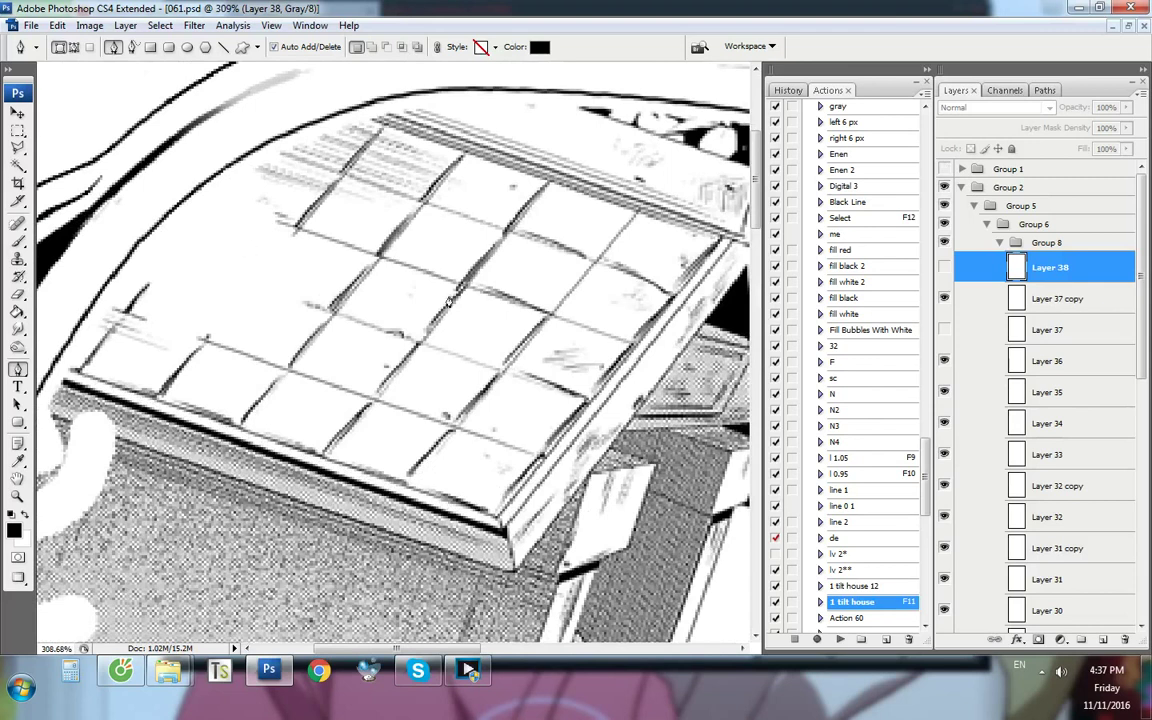
{"action": "left_click", "coordinate": [1030, 243]}
{"action": "left_click", "coordinate": [999, 243]}
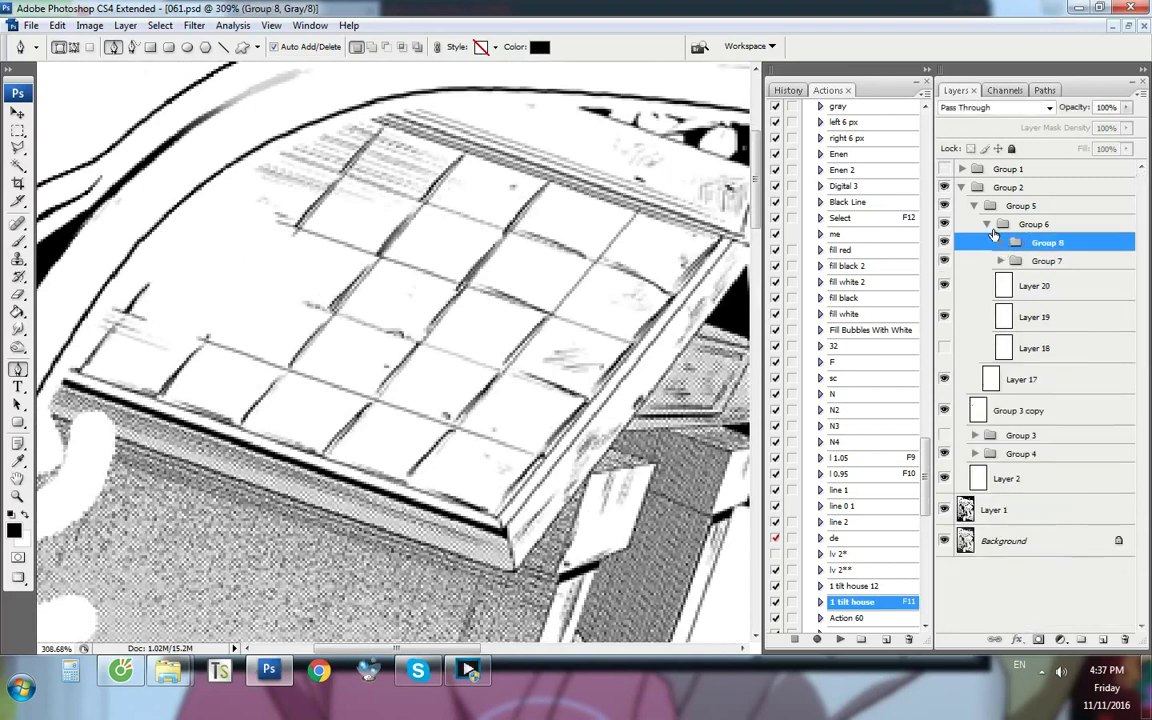
{"action": "left_click", "coordinate": [988, 225]}
{"action": "key", "text": "ctrl+alt+0"}
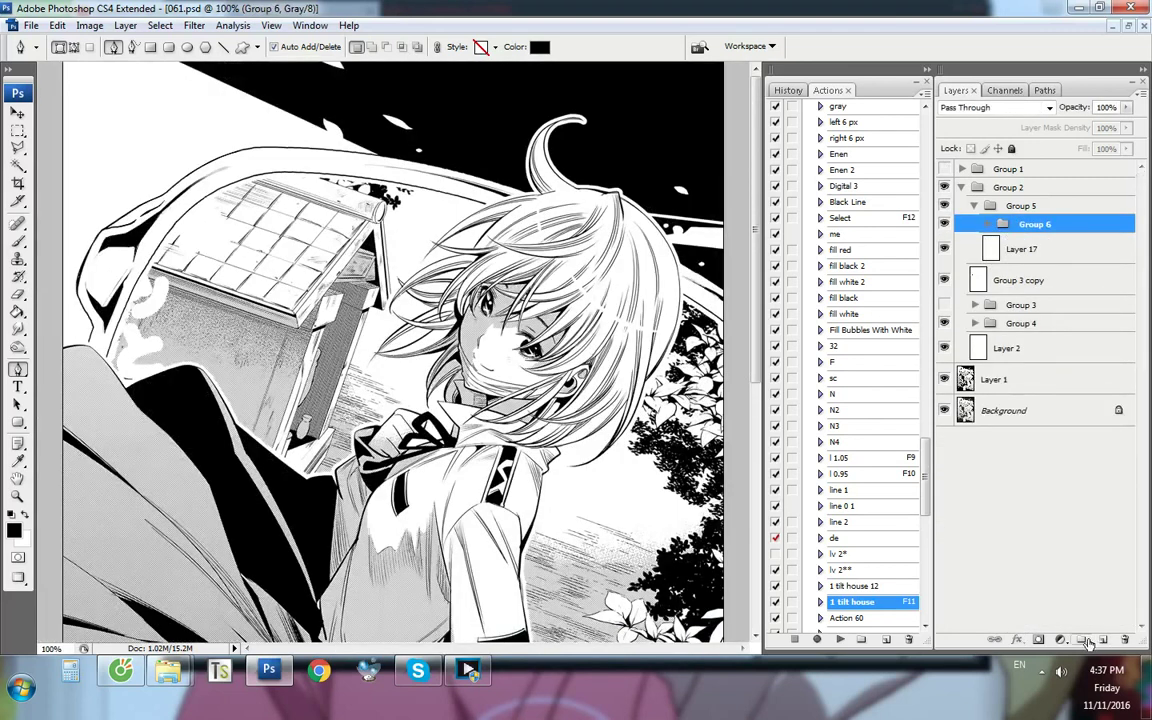
{"action": "left_click", "coordinate": [1084, 640]}
{"action": "key", "text": "ctrl+shift+alt+n"}
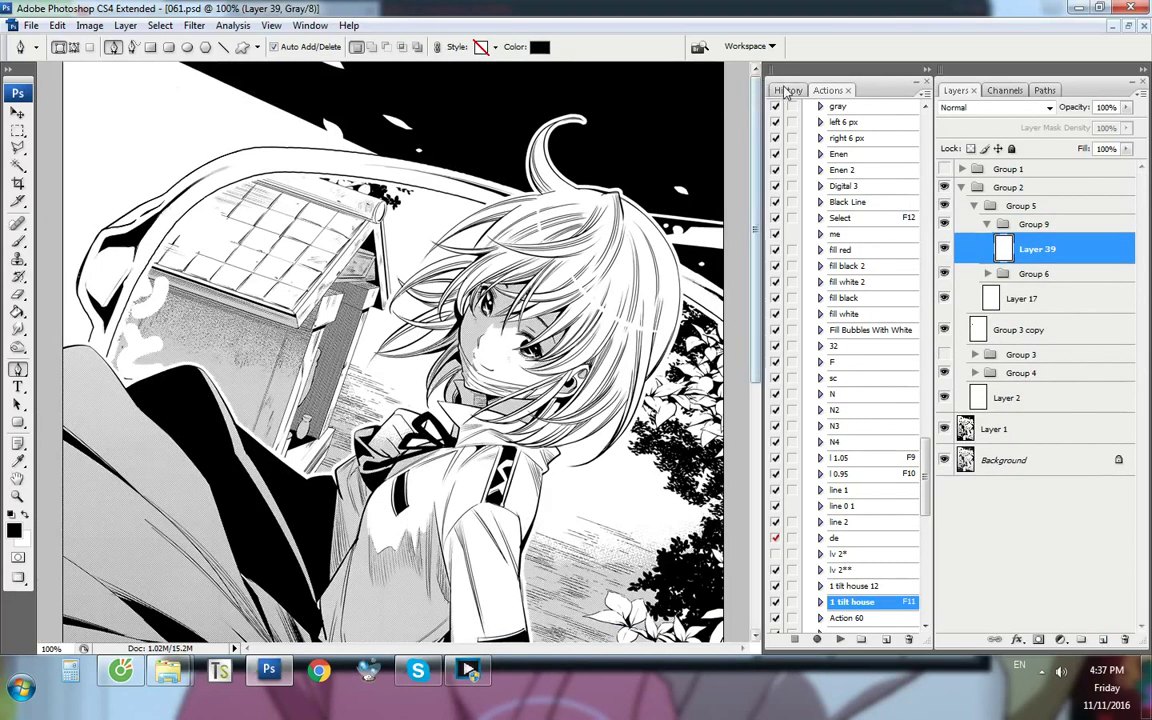
Return the history to the New Layer state before the merge and paste the merged page image into Layer 39
{"action": "left_click", "coordinate": [787, 91]}
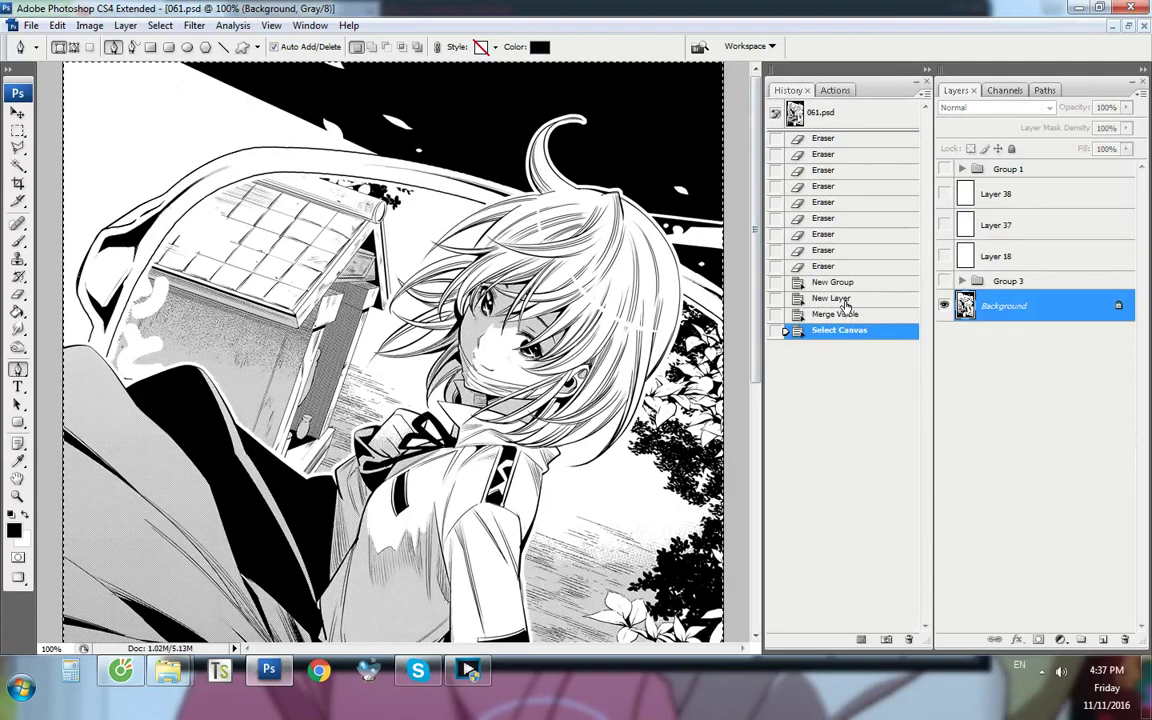
{"action": "left_click", "coordinate": [845, 299]}
{"action": "key", "text": "ctrl+v"}
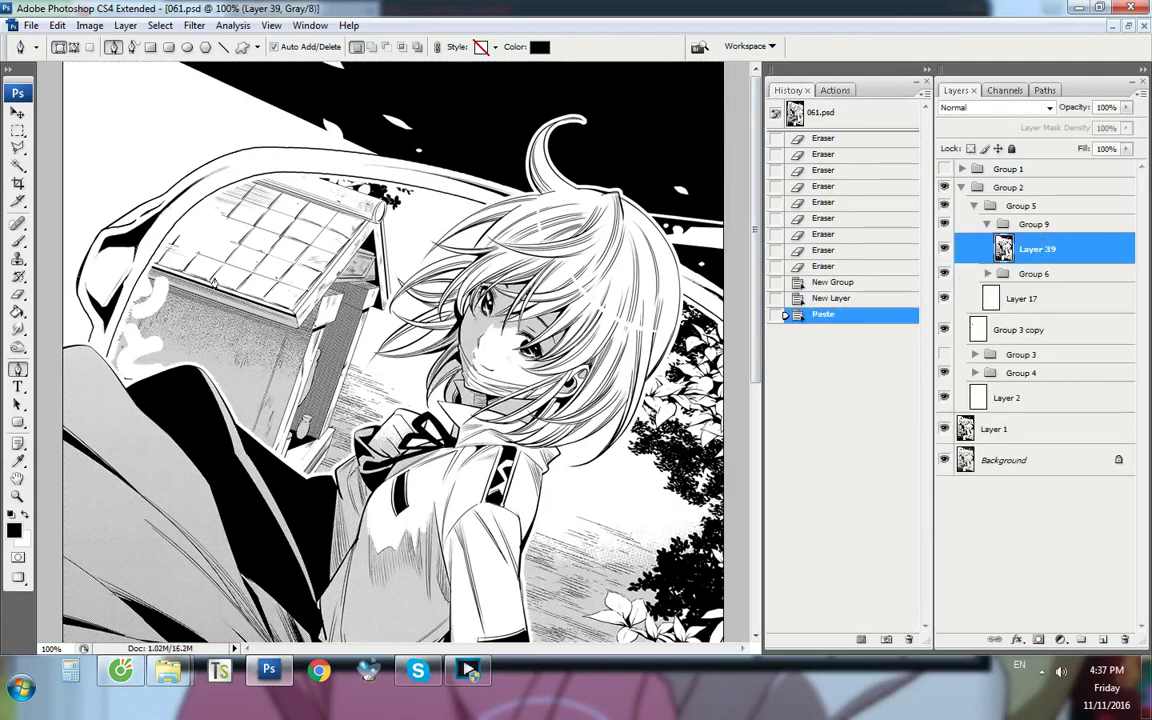
Outline the intact block of roof tiles with a Pen path running along the tile lines
{"action": "scroll", "coordinate": [207, 281], "scroll_direction": "up", "scroll_amount": 5}
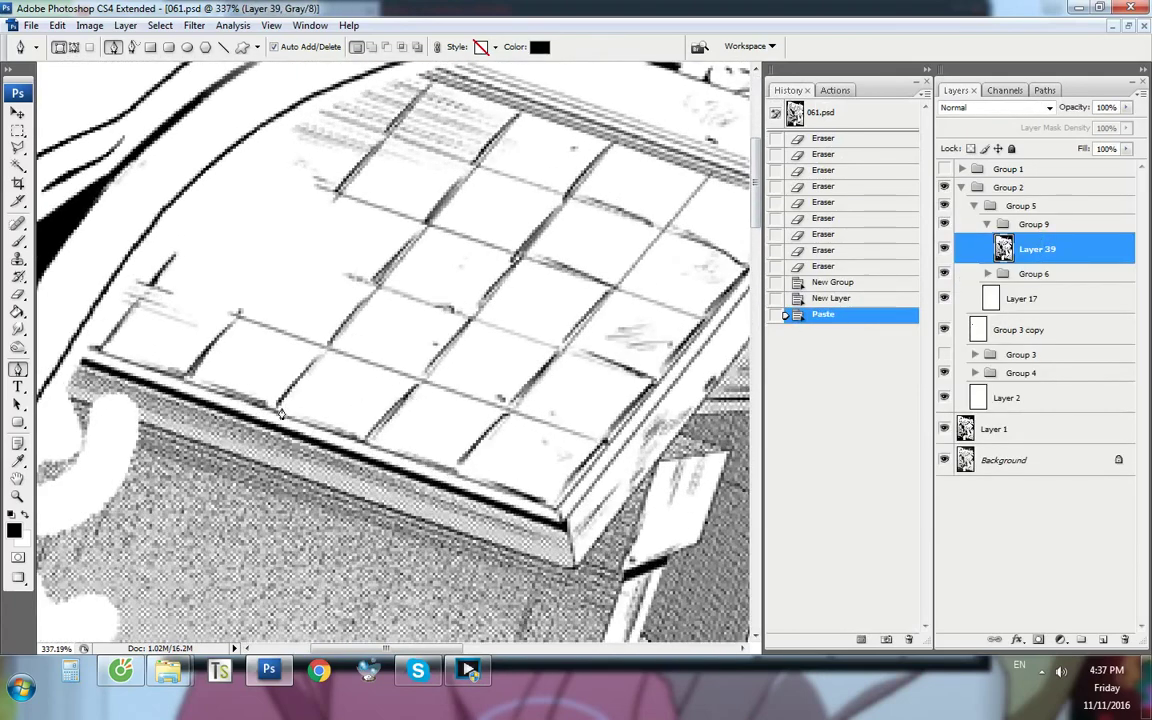
{"action": "left_click", "coordinate": [281, 413]}
{"action": "left_click", "coordinate": [459, 485]}
{"action": "left_click", "coordinate": [685, 218]}
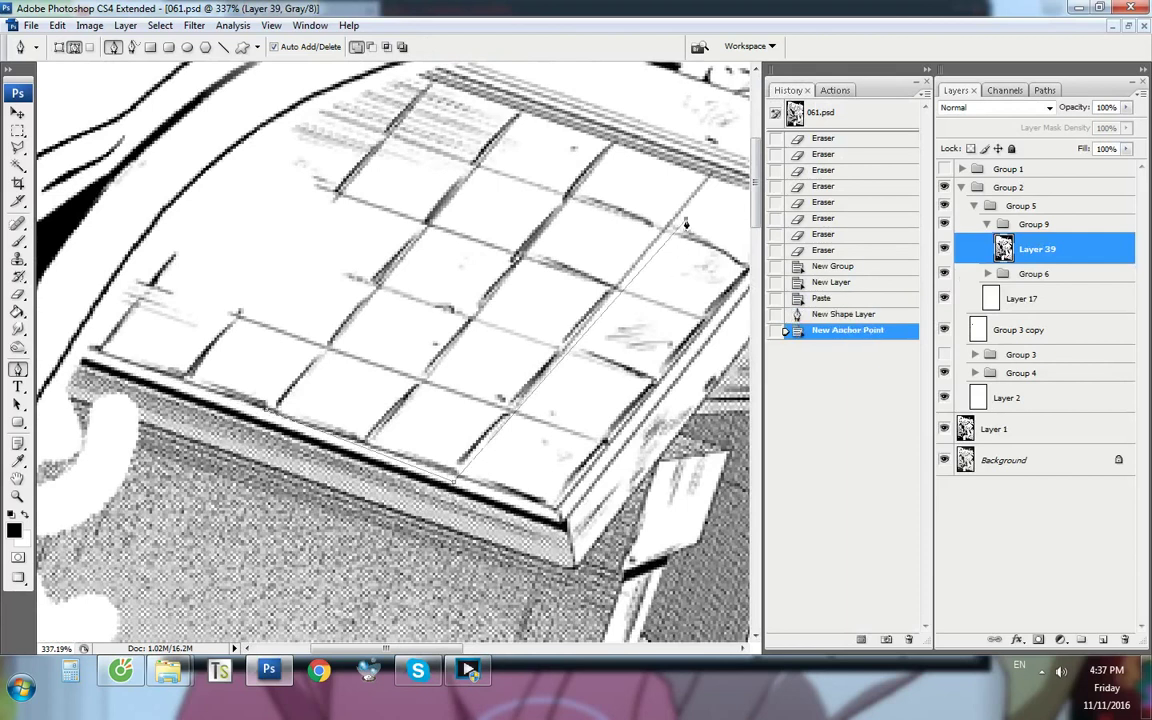
{"action": "left_click", "coordinate": [452, 163]}
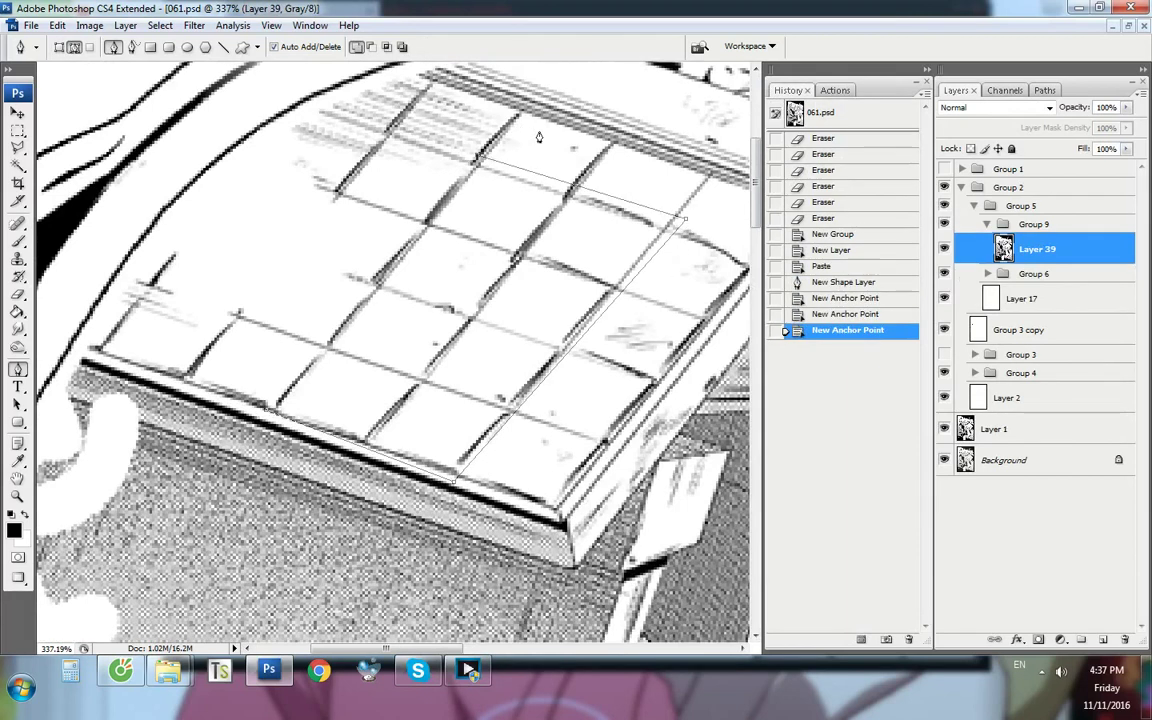
{"action": "key", "text": "ctrl+z"}
{"action": "left_click", "coordinate": [714, 181]}
{"action": "left_click", "coordinate": [323, 347]}
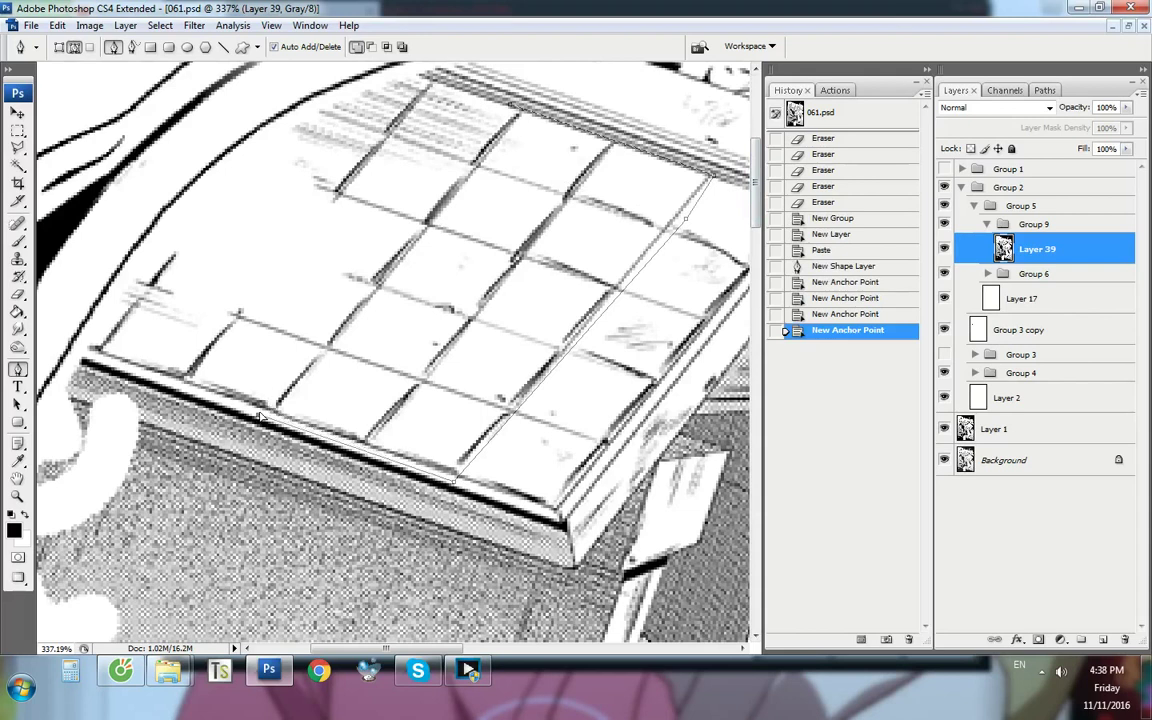
{"action": "left_click_drag", "start_coordinate": [258, 415], "coordinate": [271, 410]}
Copy the outlined roof tiles onto a new layer and move the copy left over the missing tile lines
{"action": "key", "text": "ctrl+Return"}
{"action": "key", "text": "ctrl+j"}
{"action": "key", "text": "v"}
{"action": "left_click_drag", "start_coordinate": [426, 350], "coordinate": [305, 350]}
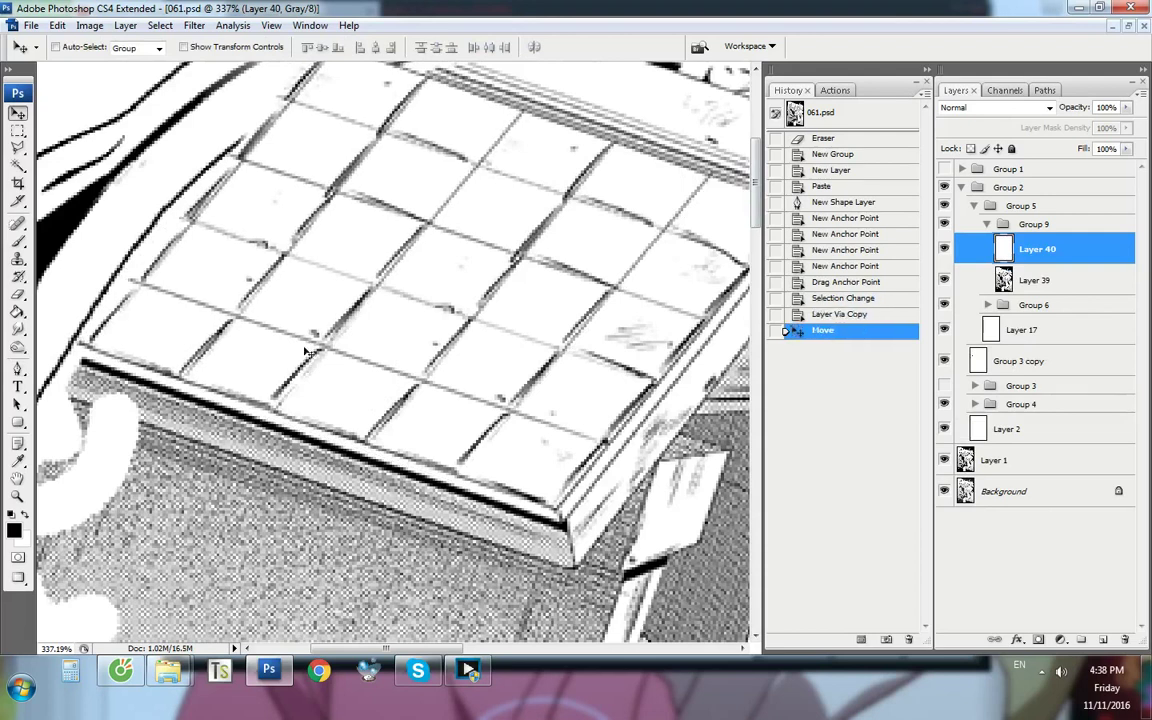
Nudge the copied tiles down and right to align with the roof grid, checking them against the original with Layer 40 hidden
{"action": "key", "text": "ctrl+comma"}
{"action": "key", "text": "ctrl+comma"}
{"action": "key", "text": "Down"}
{"action": "key", "text": "Right"}
{"action": "key", "text": "ctrl+comma"}
{"action": "key", "text": "ctrl+comma"}
{"action": "key", "text": "Right"}
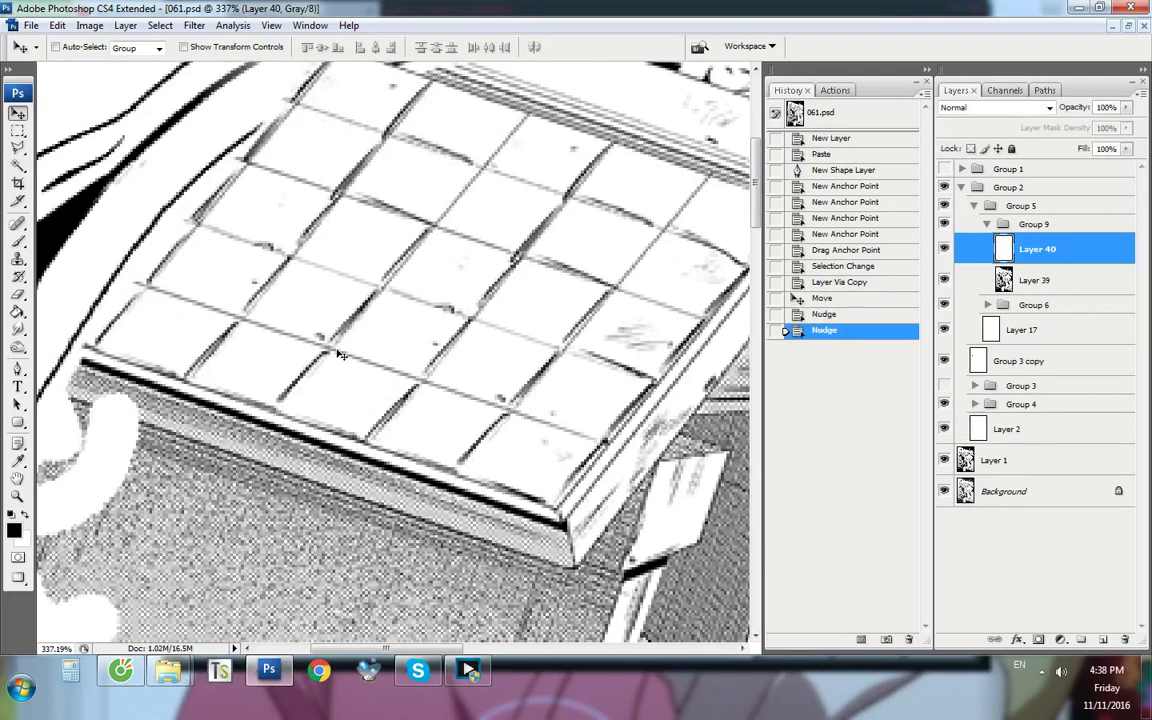
{"action": "key", "text": "ctrl+comma"}
{"action": "key", "text": "ctrl+comma"}
{"action": "key", "text": "ctrl+comma"}
{"action": "key", "text": "ctrl+alt+0"}
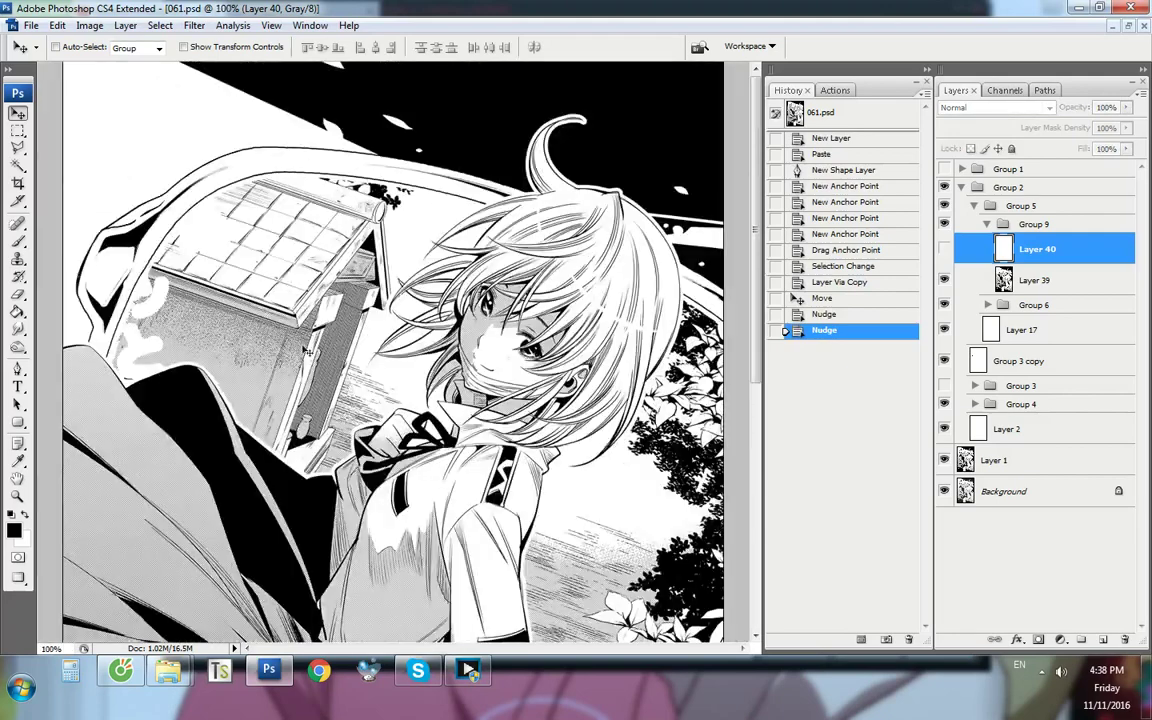
Start a Pen path around the upper end of the broken lower-left tile line, comparing with Layer 40 shown and hidden
{"action": "key", "text": "p"}
{"action": "scroll", "coordinate": [166, 290], "scroll_direction": "up", "scroll_amount": 5}
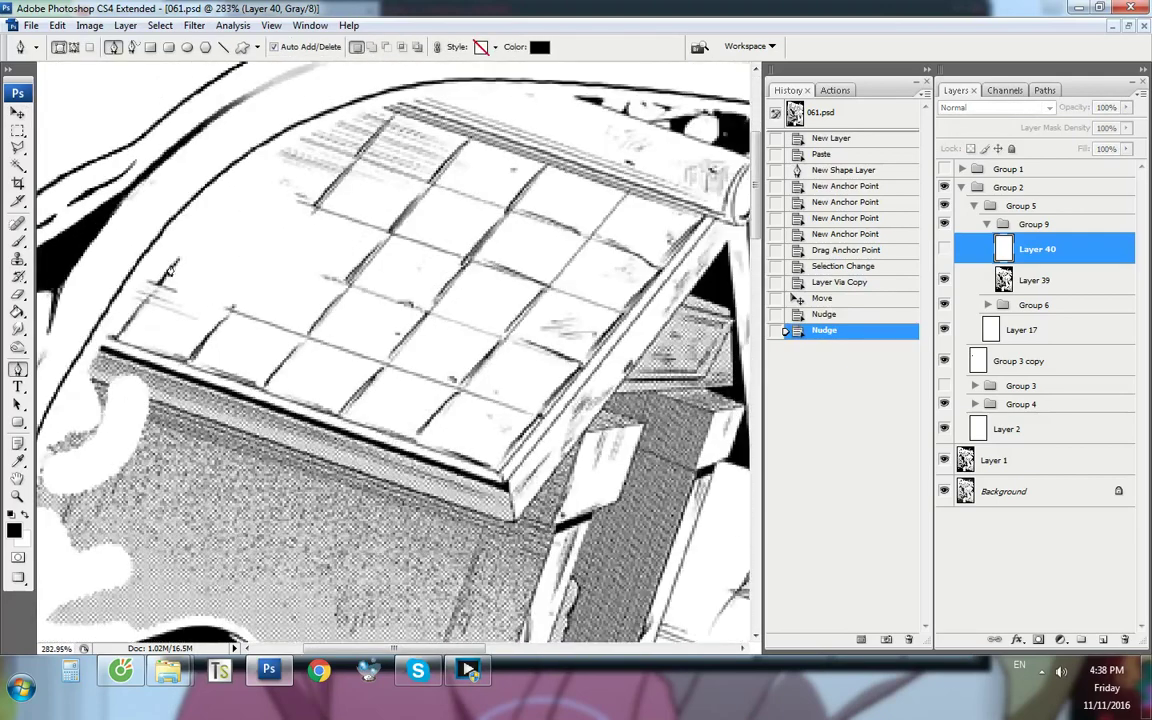
{"action": "left_click", "coordinate": [183, 304]}
{"action": "left_click", "coordinate": [175, 294]}
{"action": "left_click", "coordinate": [195, 250]}
{"action": "left_click", "coordinate": [179, 243]}
{"action": "scroll", "coordinate": [206, 234], "scroll_direction": "down", "scroll_amount": 3}
{"action": "key", "text": "ctrl+comma"}
{"action": "key", "text": "ctrl+comma"}
{"action": "scroll", "coordinate": [242, 162], "scroll_direction": "up", "scroll_amount": 4}
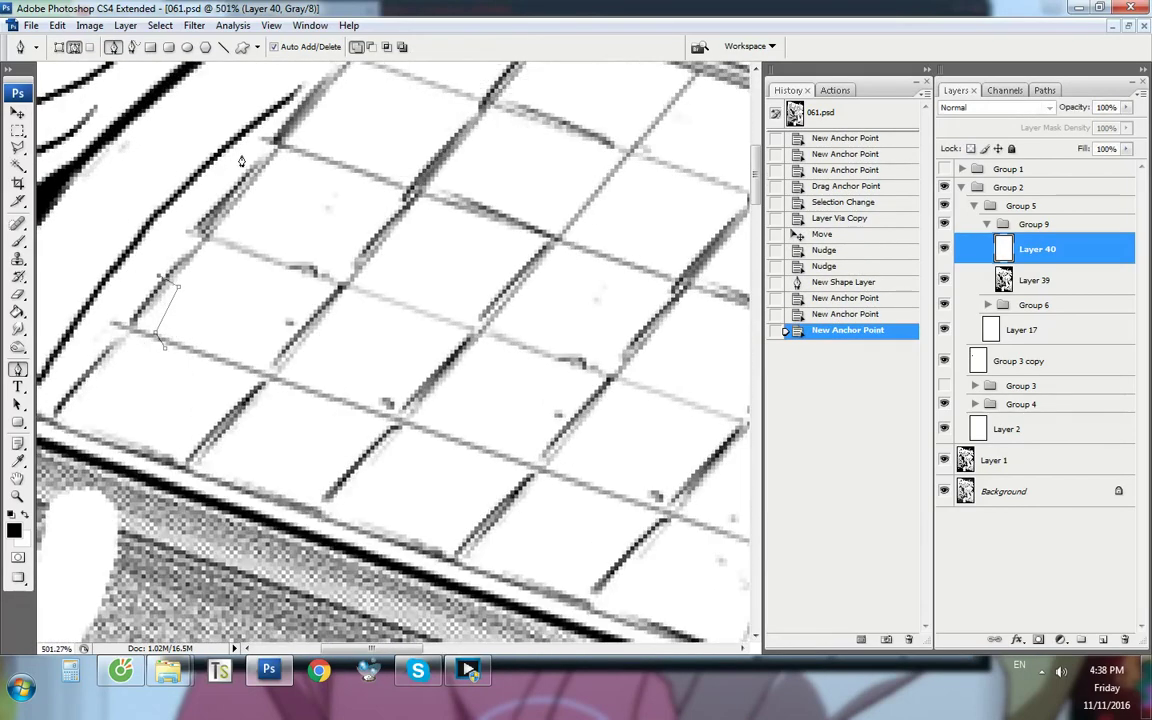
{"action": "key", "text": "ctrl+comma"}
Extend the Pen path around the empty roof area, along the broken ends of the surrounding tile lines
{"action": "left_click", "coordinate": [226, 170]}
{"action": "scroll", "coordinate": [200, 215], "scroll_direction": "down", "scroll_amount": 4}
{"action": "scroll", "coordinate": [296, 137], "scroll_direction": "up", "scroll_amount": 4}
{"action": "left_click", "coordinate": [241, 178]}
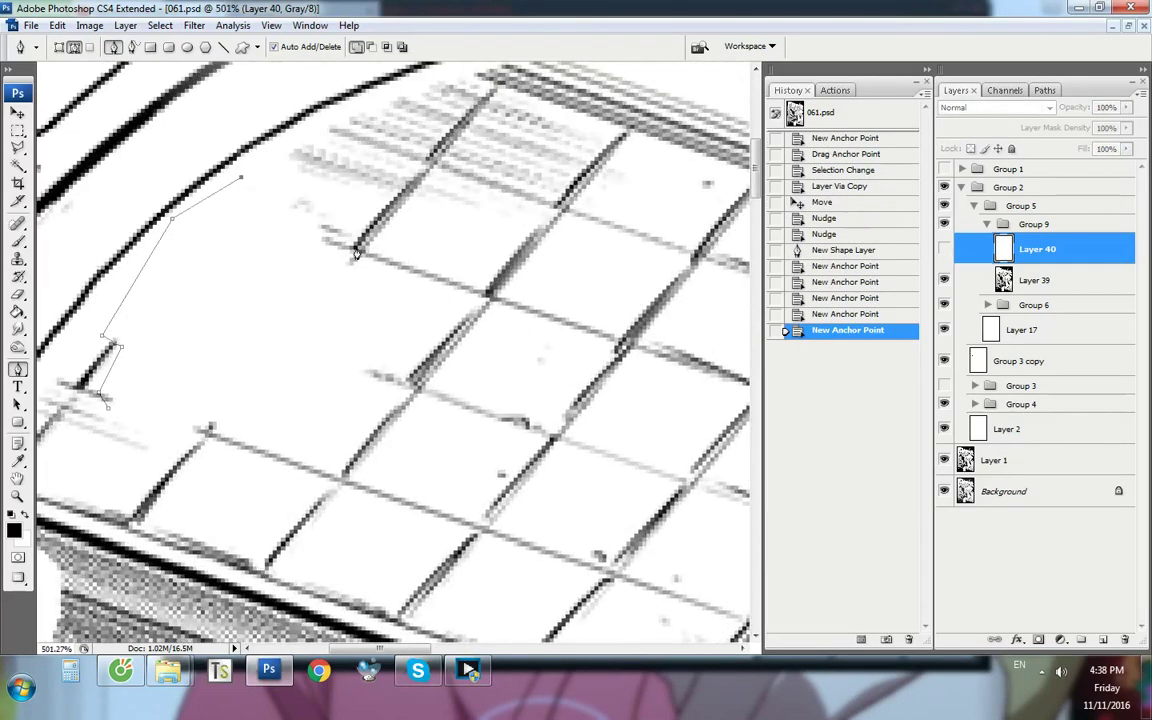
{"action": "left_click", "coordinate": [347, 240]}
{"action": "left_click", "coordinate": [358, 265]}
{"action": "left_click", "coordinate": [366, 340]}
{"action": "left_click", "coordinate": [404, 368]}
{"action": "left_click", "coordinate": [400, 382]}
{"action": "left_click", "coordinate": [321, 441]}
{"action": "left_click", "coordinate": [355, 452]}
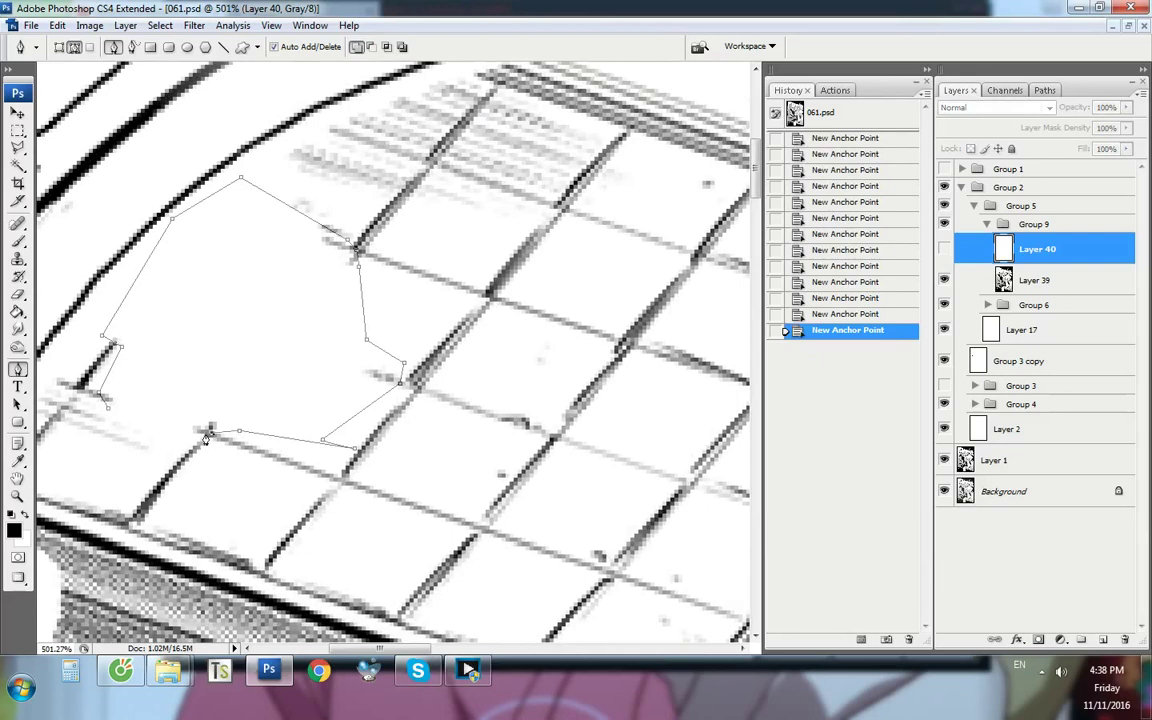
Copy the outlined area of Layer 40 onto a new layer, keeping Layer 40 hidden and the new layer active
{"action": "key", "text": "ctrl+Return"}
{"action": "key", "text": "ctrl+j"}
{"action": "key", "text": "ctrl+alt+0"}
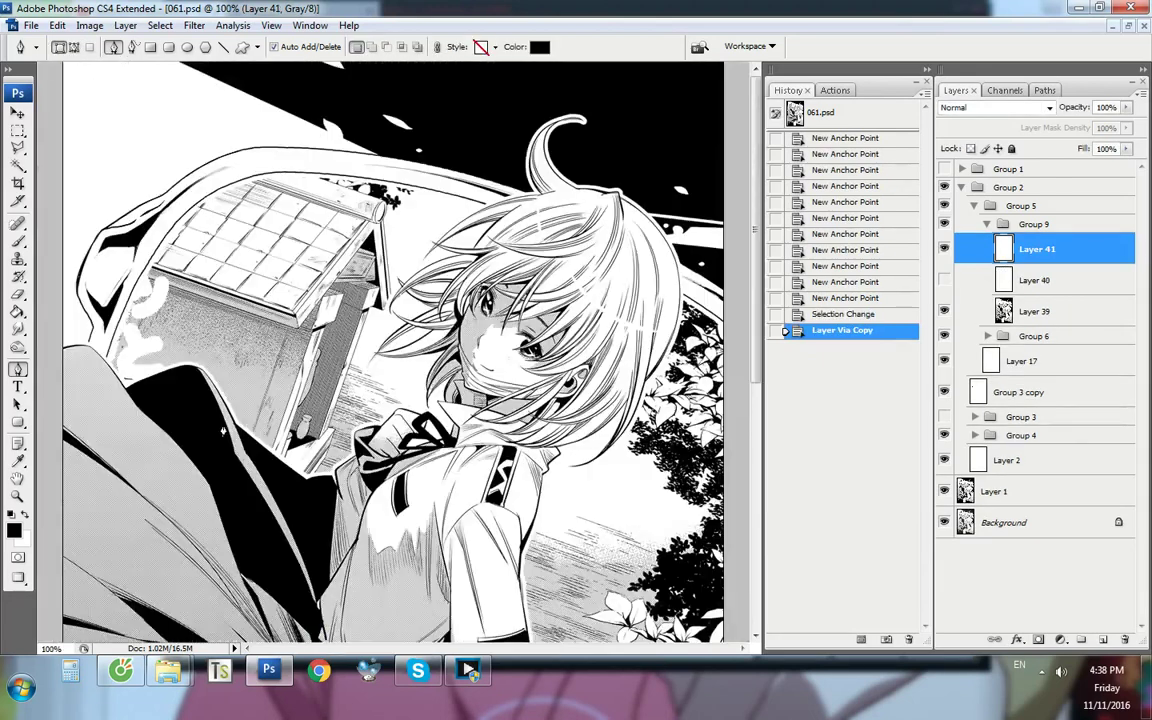
{"action": "left_click", "coordinate": [1037, 279]}
{"action": "left_click", "coordinate": [1054, 250]}
Outline the overlapping line end just below the tile junction on Layer 41 with a small Pen path
{"action": "scroll", "coordinate": [172, 235], "scroll_direction": "up", "scroll_amount": 8}
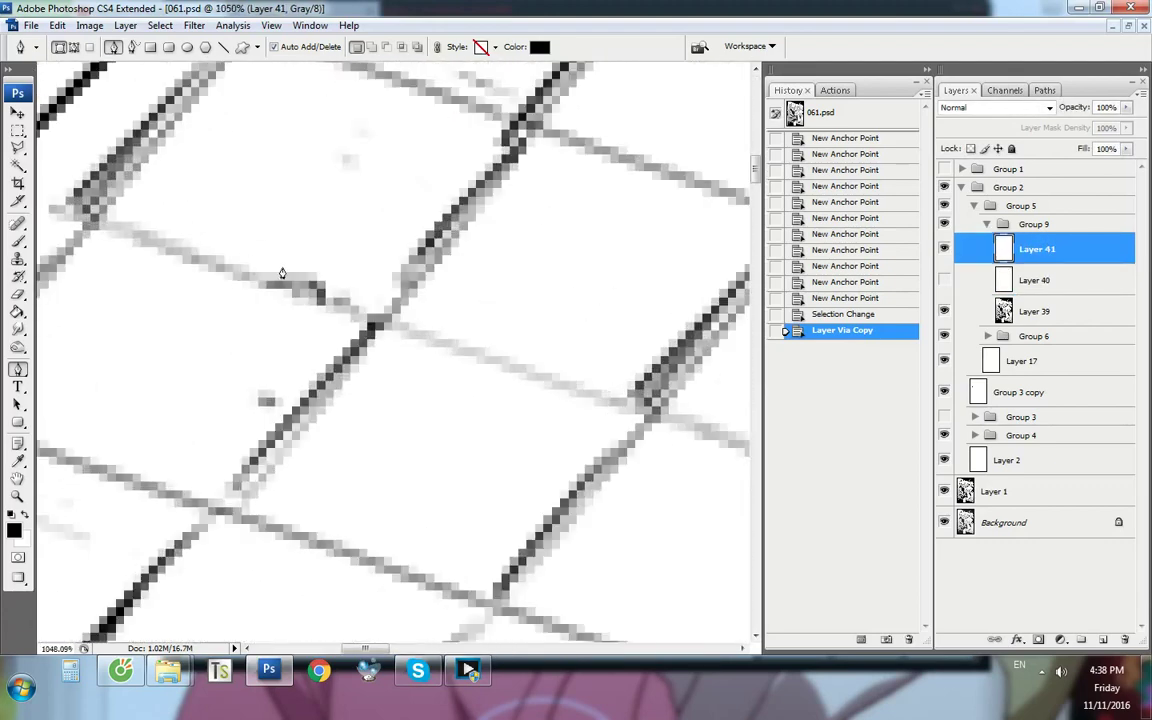
{"action": "scroll", "coordinate": [282, 273], "scroll_direction": "down", "scroll_amount": 8}
{"action": "scroll", "coordinate": [175, 231], "scroll_direction": "up", "scroll_amount": 5}
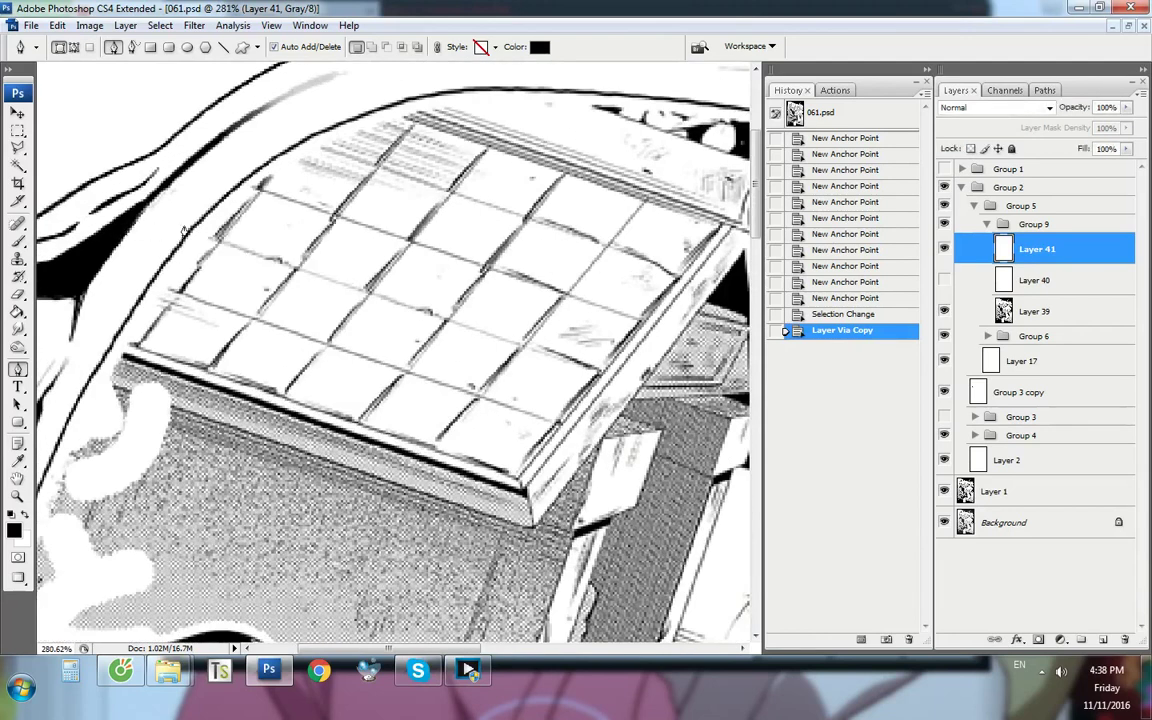
{"action": "scroll", "coordinate": [184, 231], "scroll_direction": "up", "scroll_amount": 3}
{"action": "scroll", "coordinate": [402, 208], "scroll_direction": "up", "scroll_amount": 2}
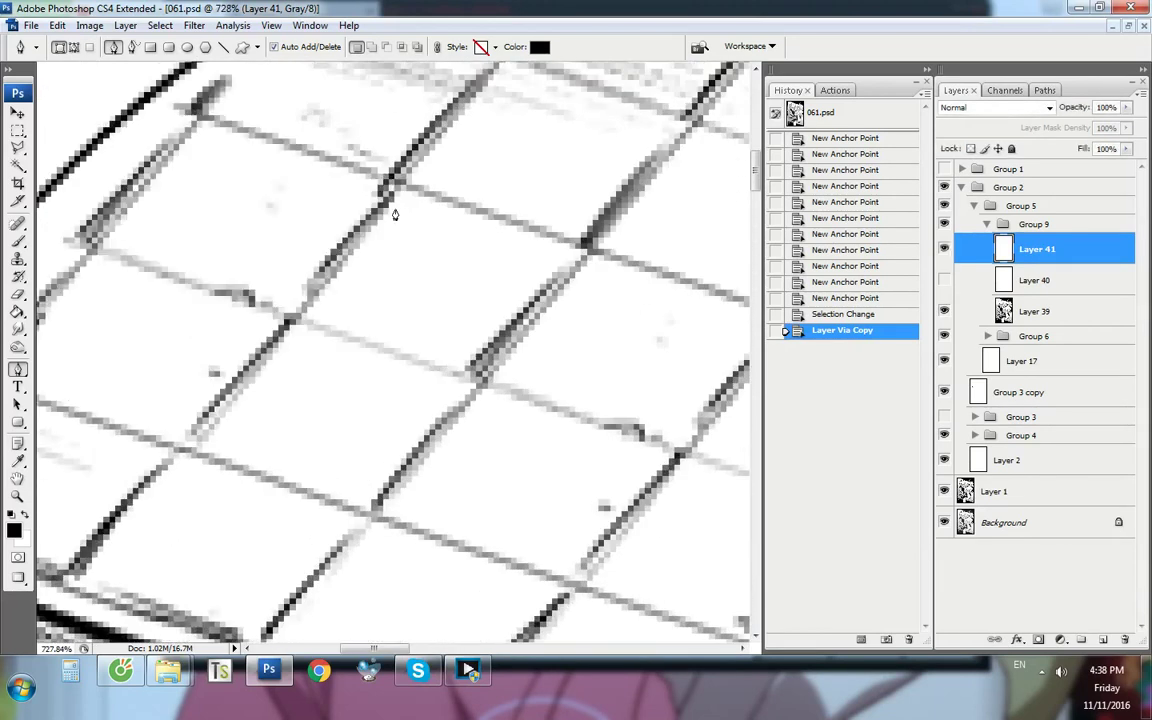
{"action": "scroll", "coordinate": [392, 215], "scroll_direction": "down", "scroll_amount": 6}
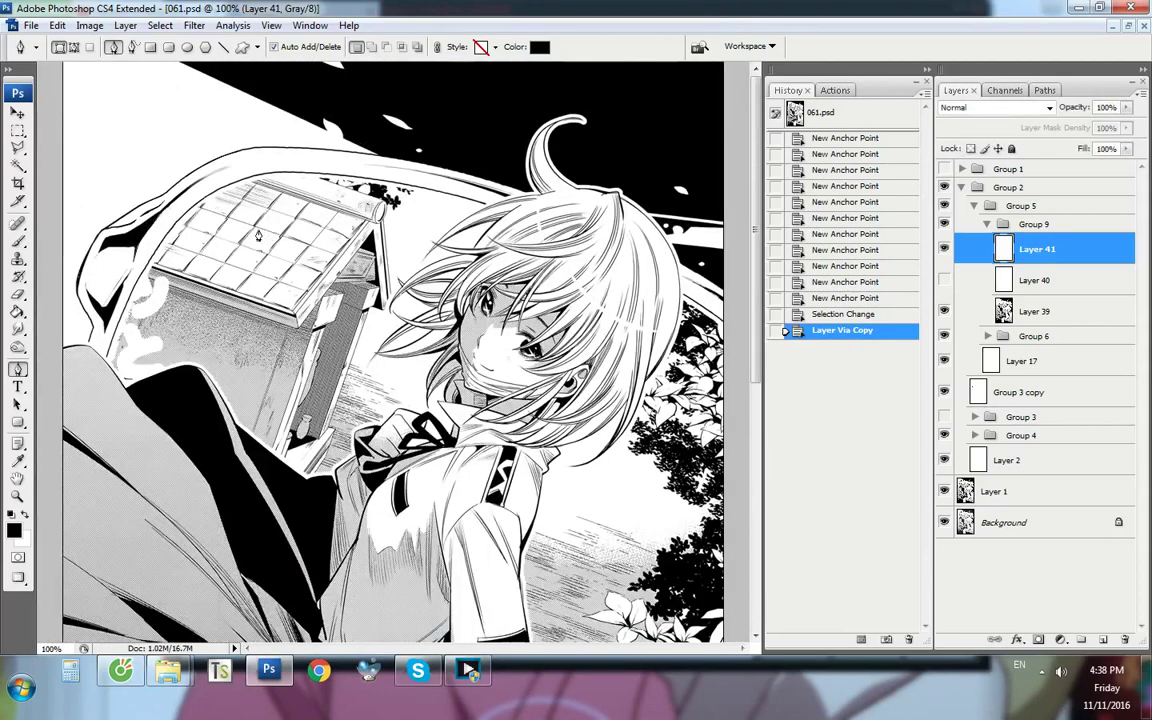
{"action": "scroll", "coordinate": [185, 227], "scroll_direction": "up", "scroll_amount": 5}
{"action": "scroll", "coordinate": [185, 227], "scroll_direction": "up", "scroll_amount": 4}
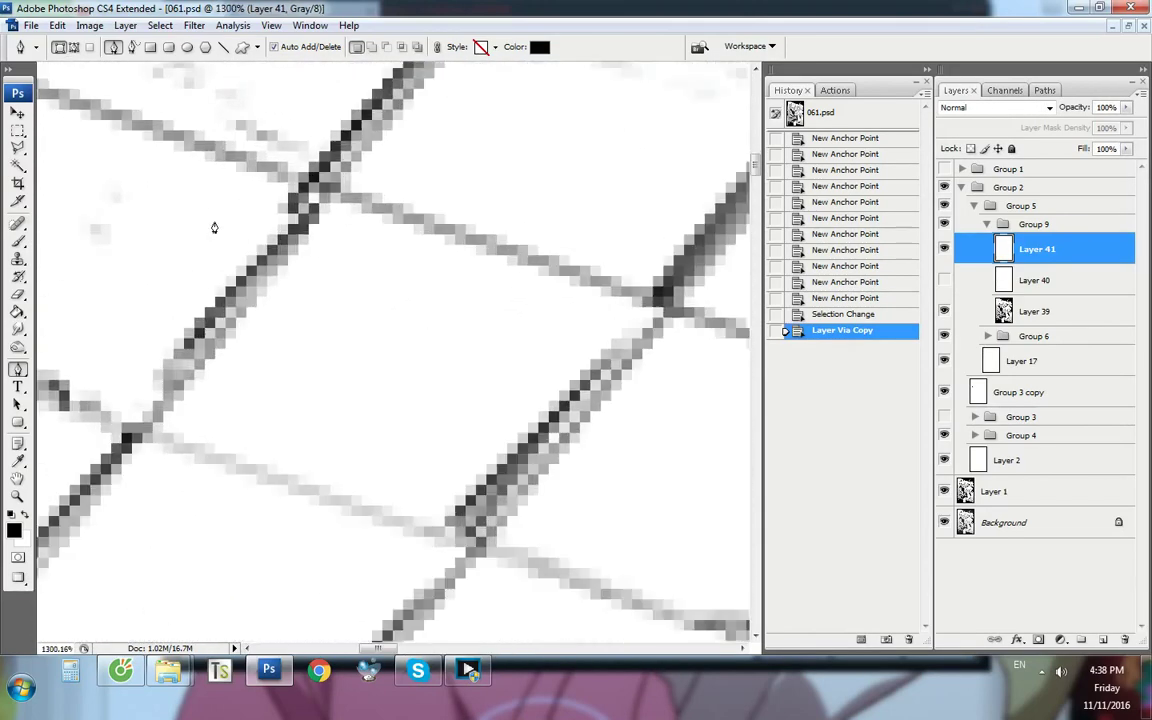
{"action": "left_click", "coordinate": [319, 254]}
{"action": "left_click", "coordinate": [239, 226]}
{"action": "left_click", "coordinate": [292, 186]}
{"action": "left_click", "coordinate": [325, 186]}
{"action": "left_click", "coordinate": [370, 237]}
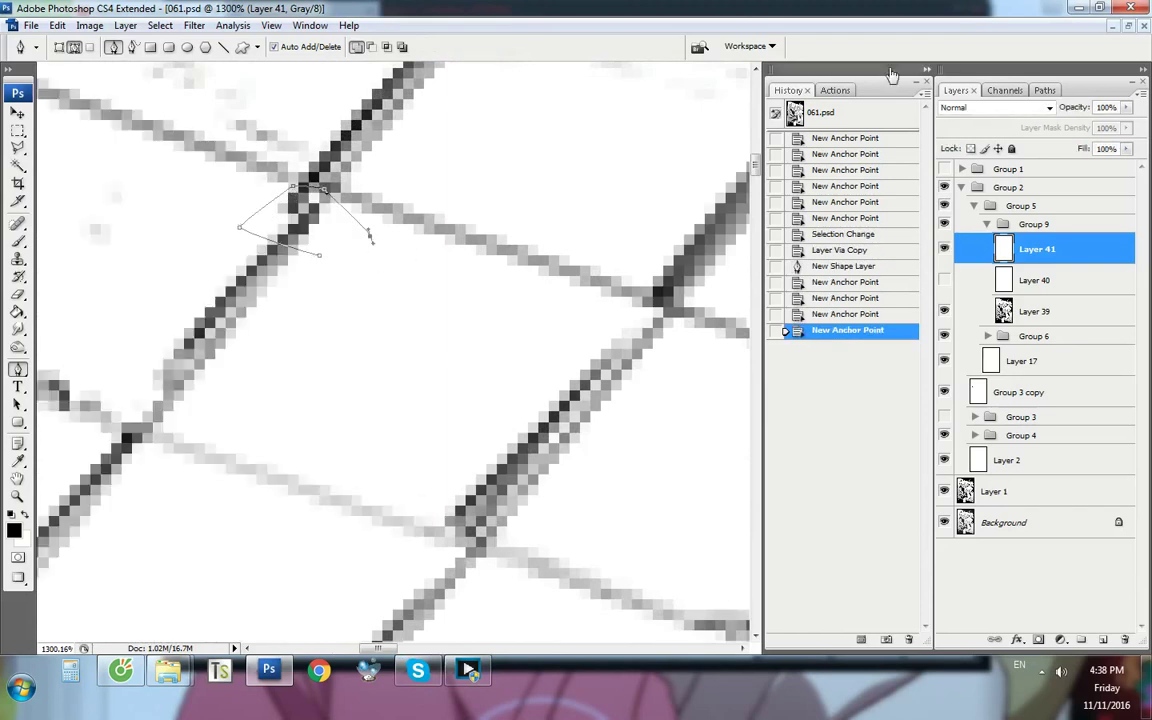
Clear the outlined line end from Layer 41 and drop the selection
{"action": "left_click", "coordinate": [836, 93]}
{"action": "key", "text": "ctrl+alt+0"}
{"action": "left_click", "coordinate": [852, 541]}
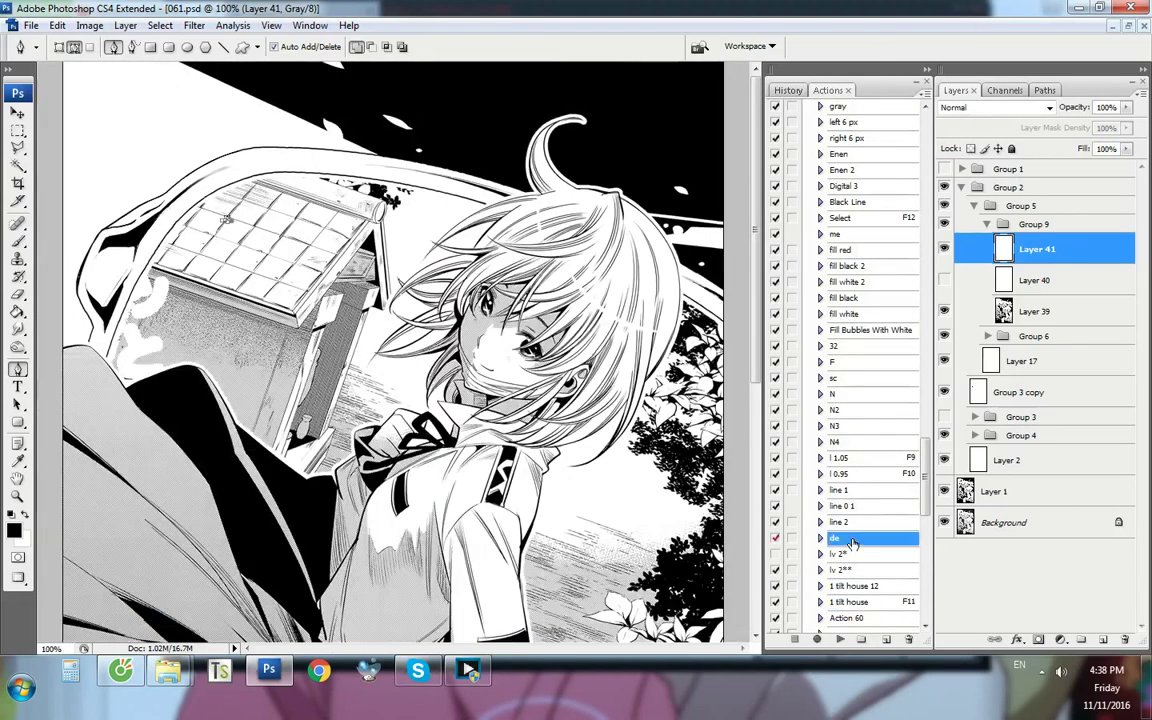
{"action": "key", "text": "Return"}
Compare the roof tile lines with Layer 41 shown and hidden
{"action": "scroll", "coordinate": [172, 230], "scroll_direction": "up", "scroll_amount": 7}
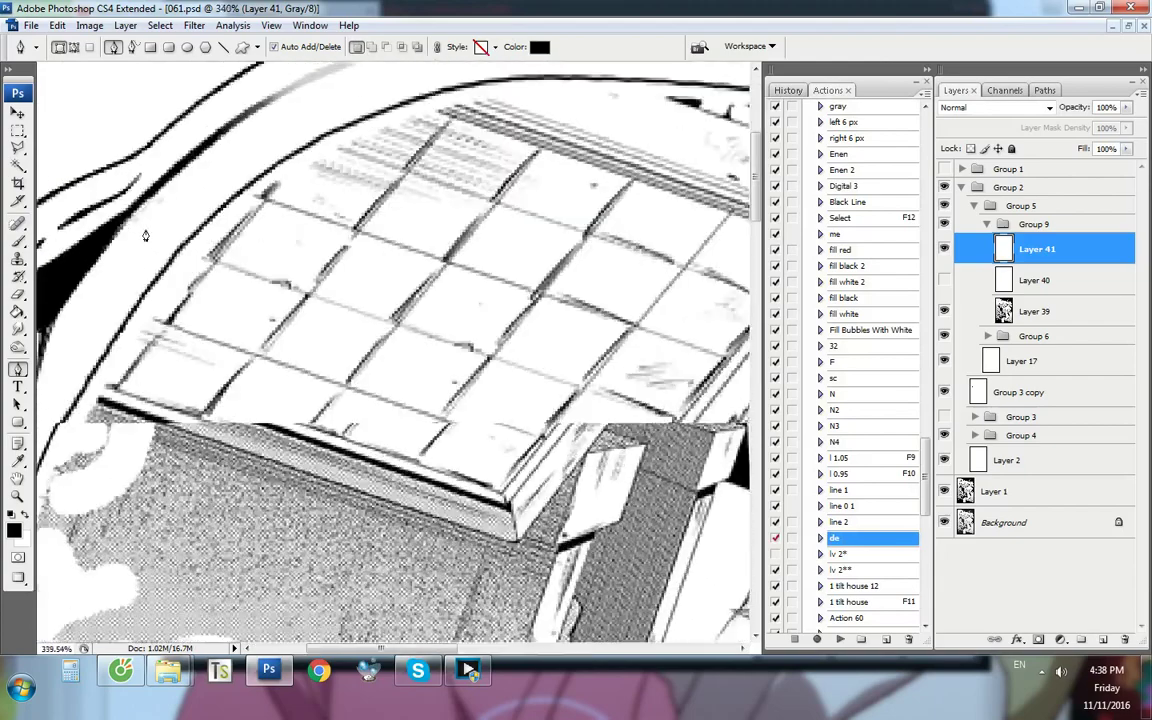
{"action": "key", "text": "ctrl+comma"}
{"action": "key", "text": "ctrl+comma"}
{"action": "key", "text": "ctrl+comma"}
{"action": "key", "text": "ctrl+comma"}
{"action": "scroll", "coordinate": [260, 360], "scroll_direction": "up", "scroll_amount": 2}
{"action": "key", "text": "ctrl+comma"}
{"action": "key", "text": "ctrl+comma"}
{"action": "key", "text": "ctrl+alt+0"}
{"action": "scroll", "coordinate": [121, 192], "scroll_direction": "up", "scroll_amount": 10}
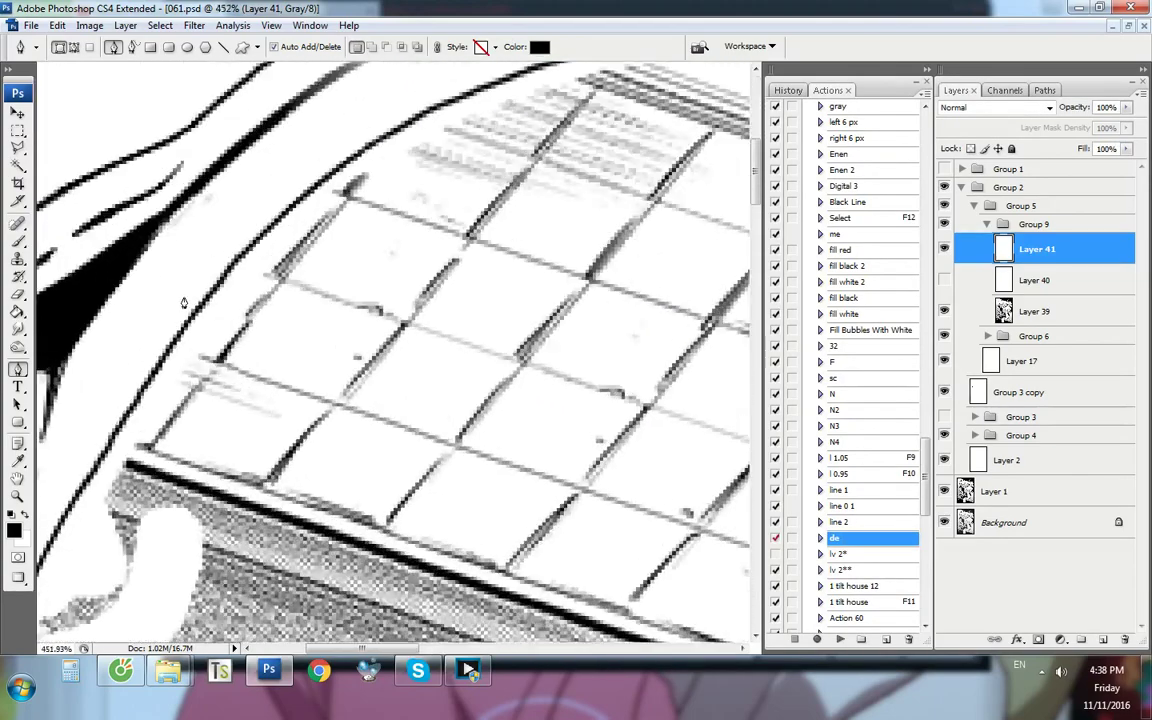
Outline the upper part of the lower-left slanted tile line on Layer 41 and delete it
{"action": "left_click", "coordinate": [302, 348]}
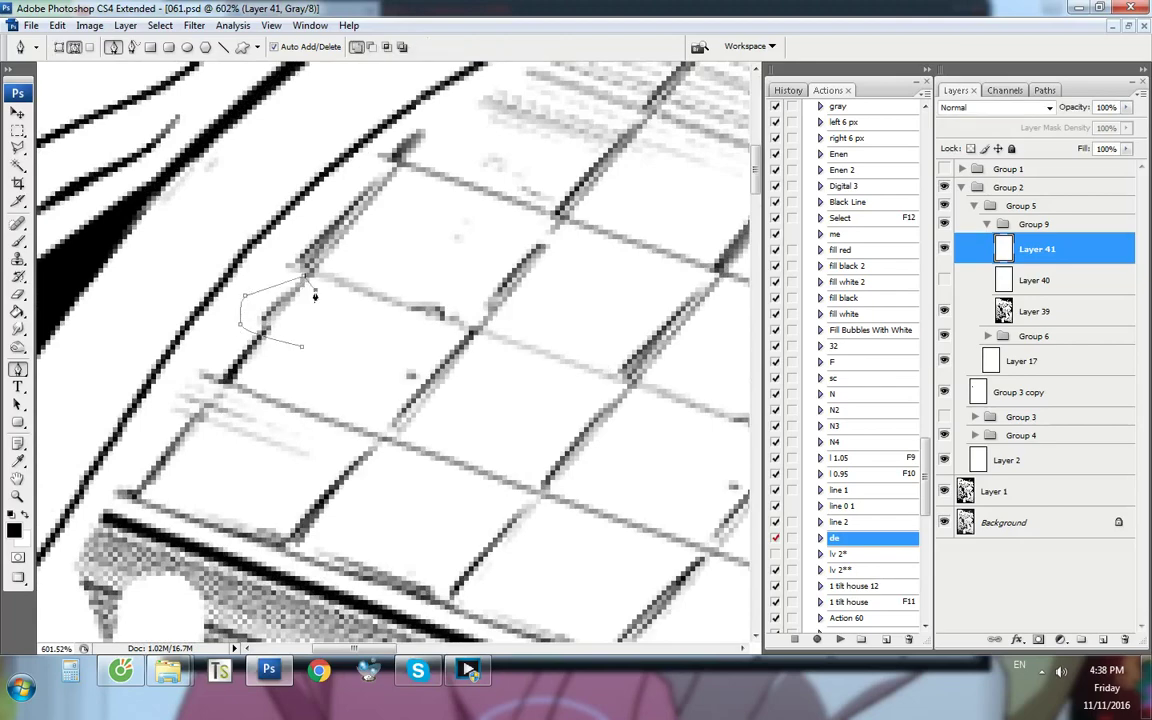
{"action": "left_click", "coordinate": [328, 324]}
{"action": "key", "text": "ctrl+Return"}
{"action": "key", "text": "Delete"}
{"action": "key", "text": "ctrl+alt+0"}
{"action": "scroll", "coordinate": [160, 182], "scroll_direction": "up", "scroll_amount": 7}
{"action": "key", "text": "ctrl+alt+0"}
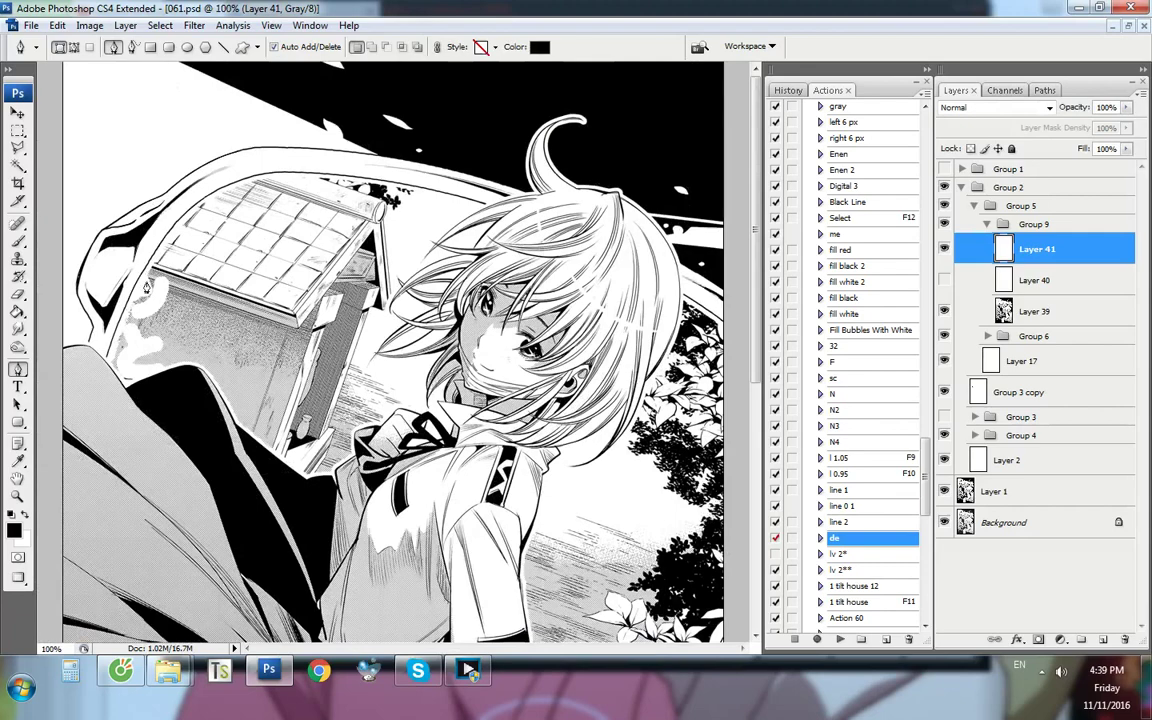
Outline the short slanted line segment below the tile junction with a Pen path and copy it onto a new layer
{"action": "scroll", "coordinate": [172, 240], "scroll_direction": "up", "scroll_amount": 12}
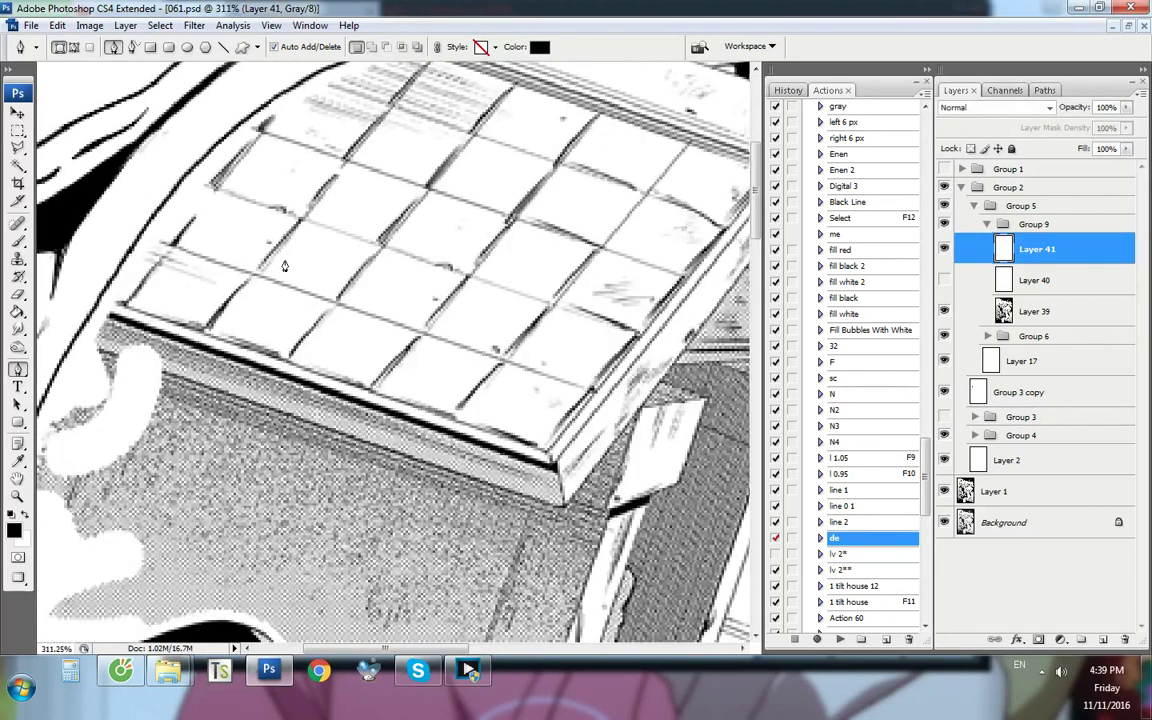
{"action": "left_click_drag", "start_coordinate": [305, 190], "coordinate": [393, 194]}
{"action": "left_click", "coordinate": [393, 188]}
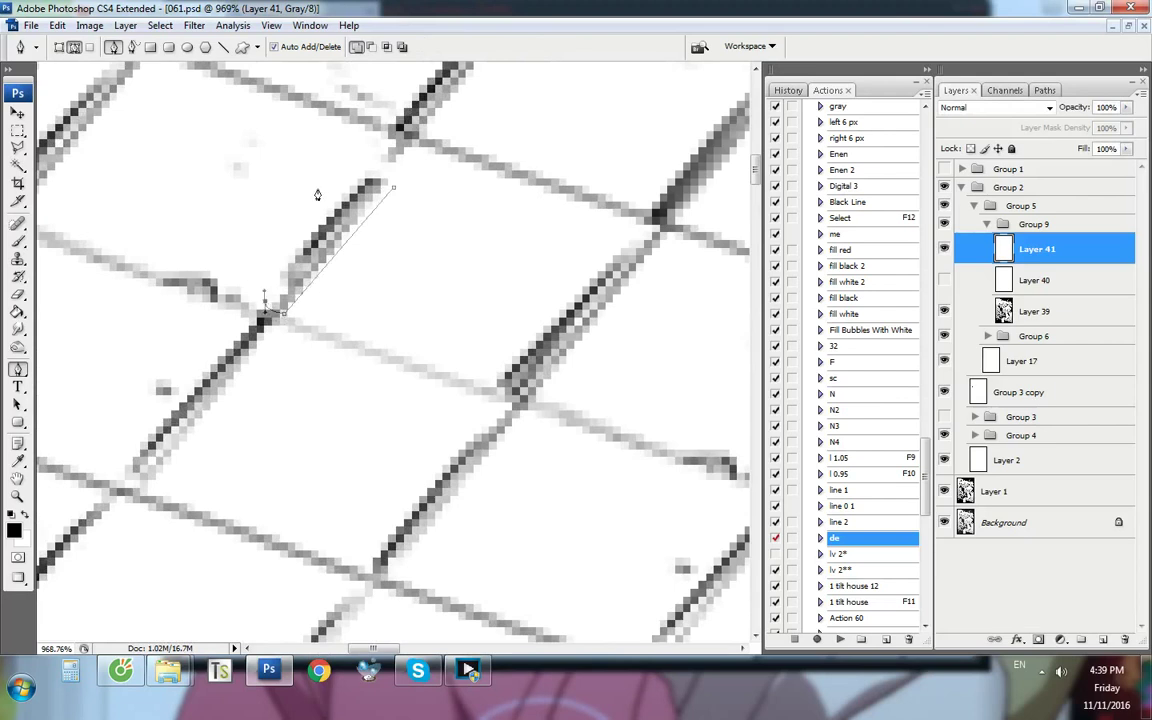
{"action": "left_click_drag", "start_coordinate": [321, 311], "coordinate": [353, 275]}
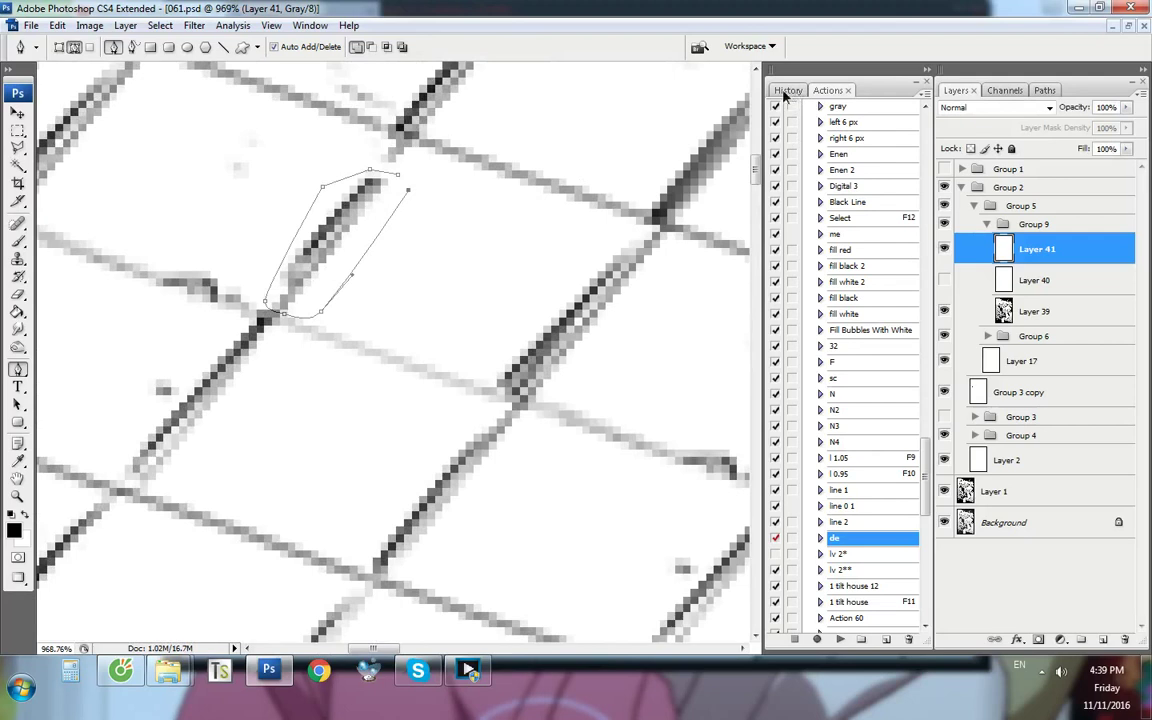
{"action": "left_click", "coordinate": [786, 91]}
{"action": "key", "text": "ctrl+Return"}
{"action": "key", "text": "ctrl+j"}
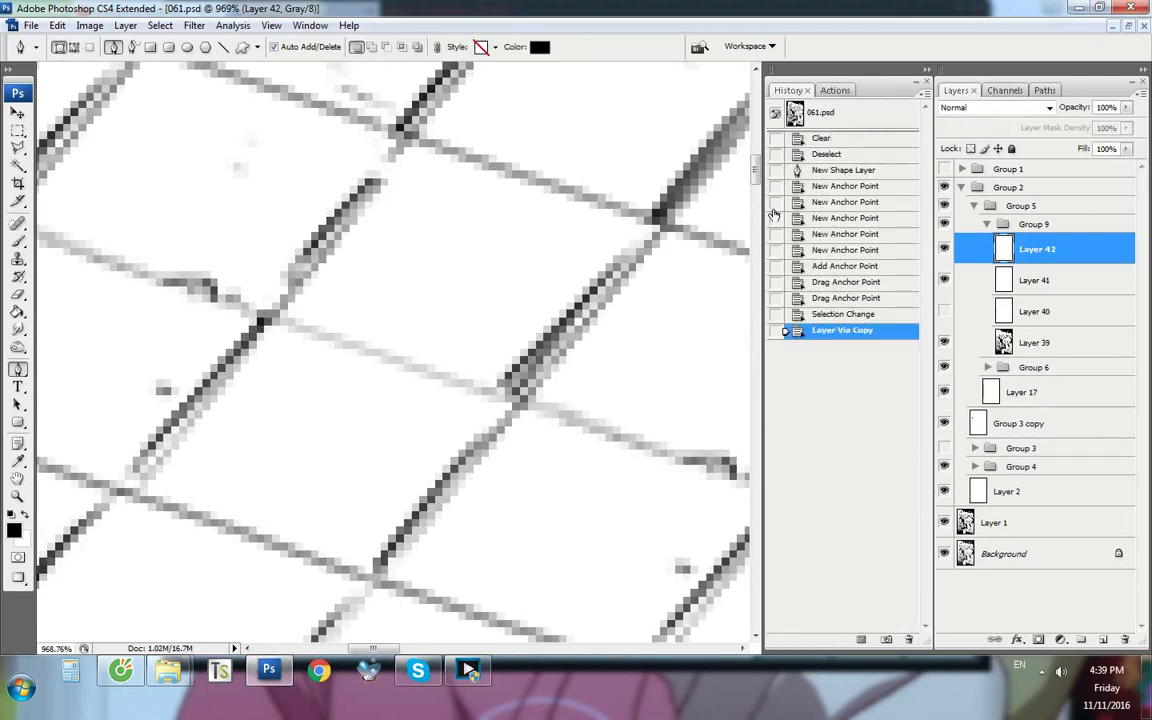
Nudge the copied line segment slightly left to align it with the tile line above and below
{"action": "key", "text": "v"}
{"action": "key", "text": "Up"}
{"action": "key", "text": "Up"}
{"action": "key", "text": "Up"}
{"action": "key", "text": "Up"}
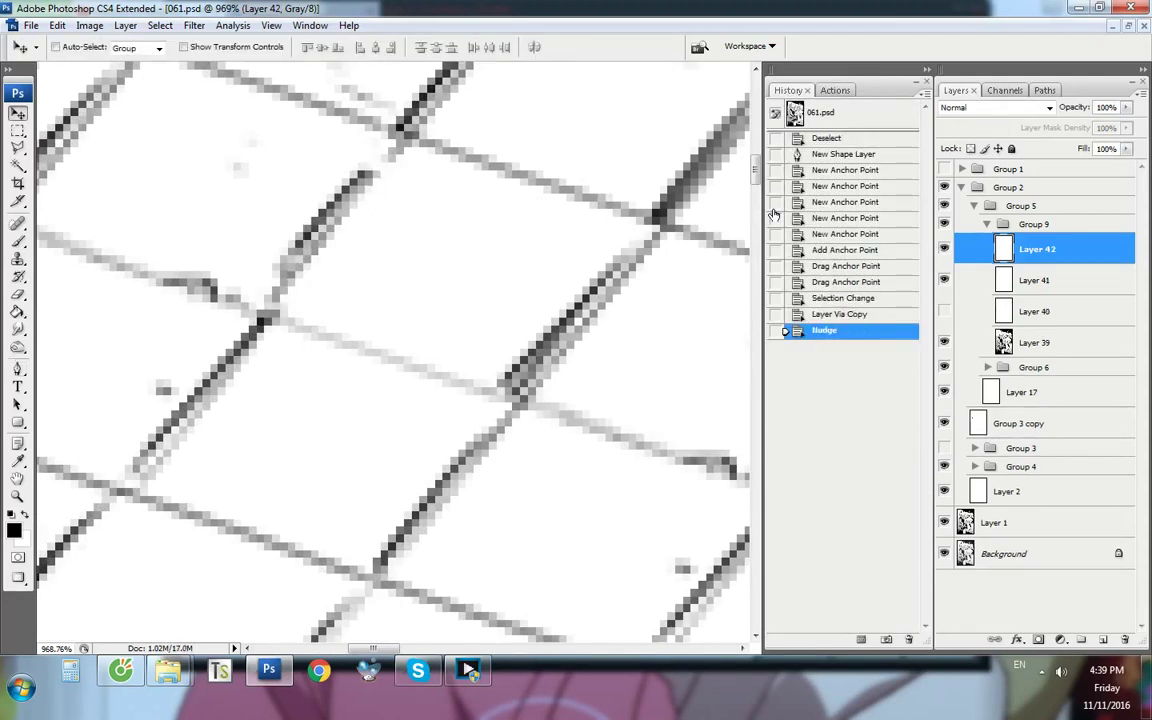
{"action": "key", "text": "Left"}
{"action": "key", "text": "Down"}
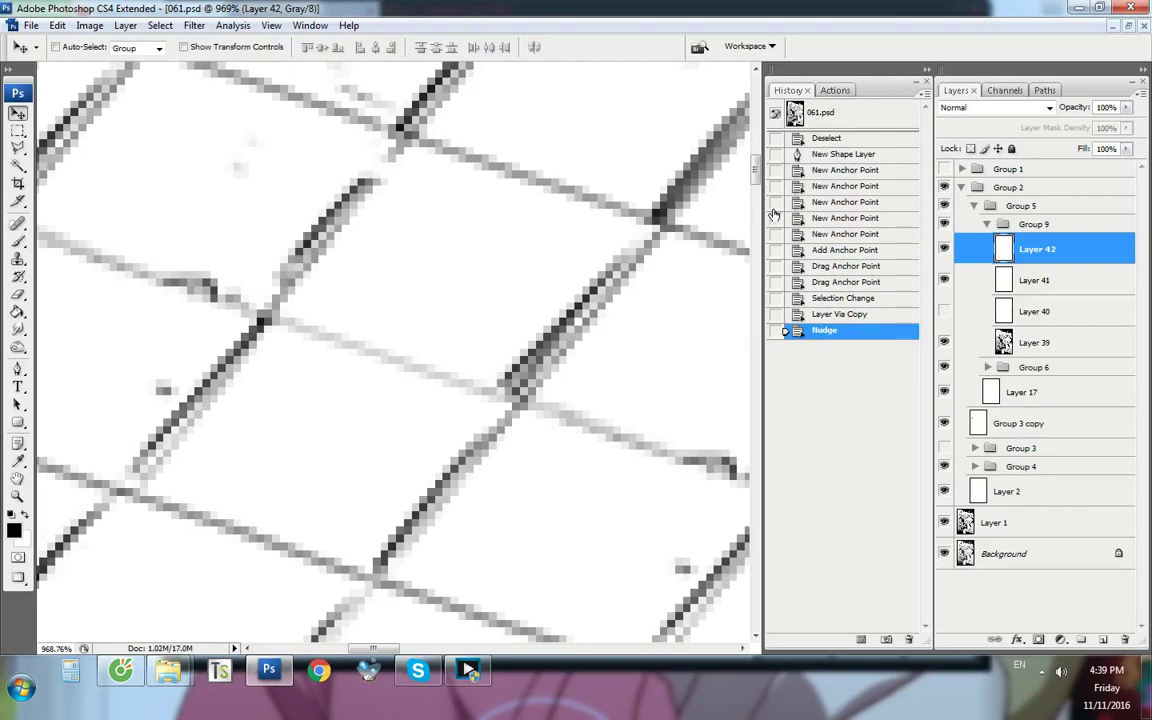
{"action": "key", "text": "ctrl+1"}
{"action": "scroll", "coordinate": [213, 218], "scroll_direction": "up", "scroll_amount": 5}
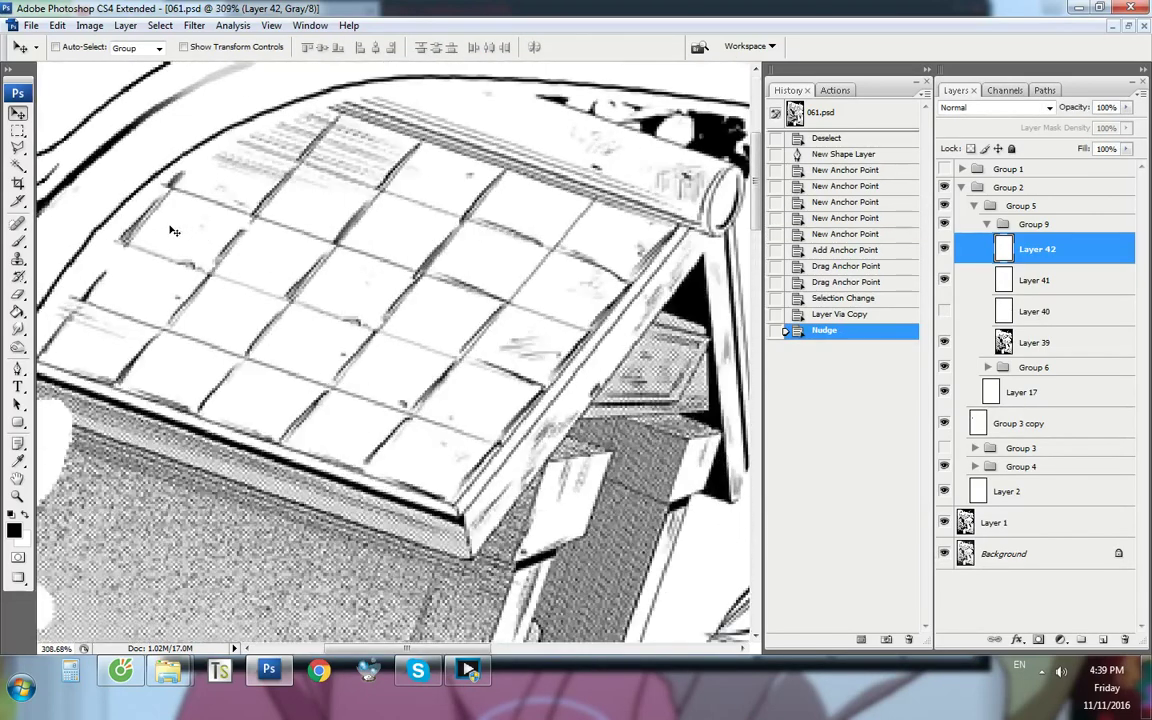
{"action": "key", "text": "Up"}
{"action": "key", "text": "Down"}
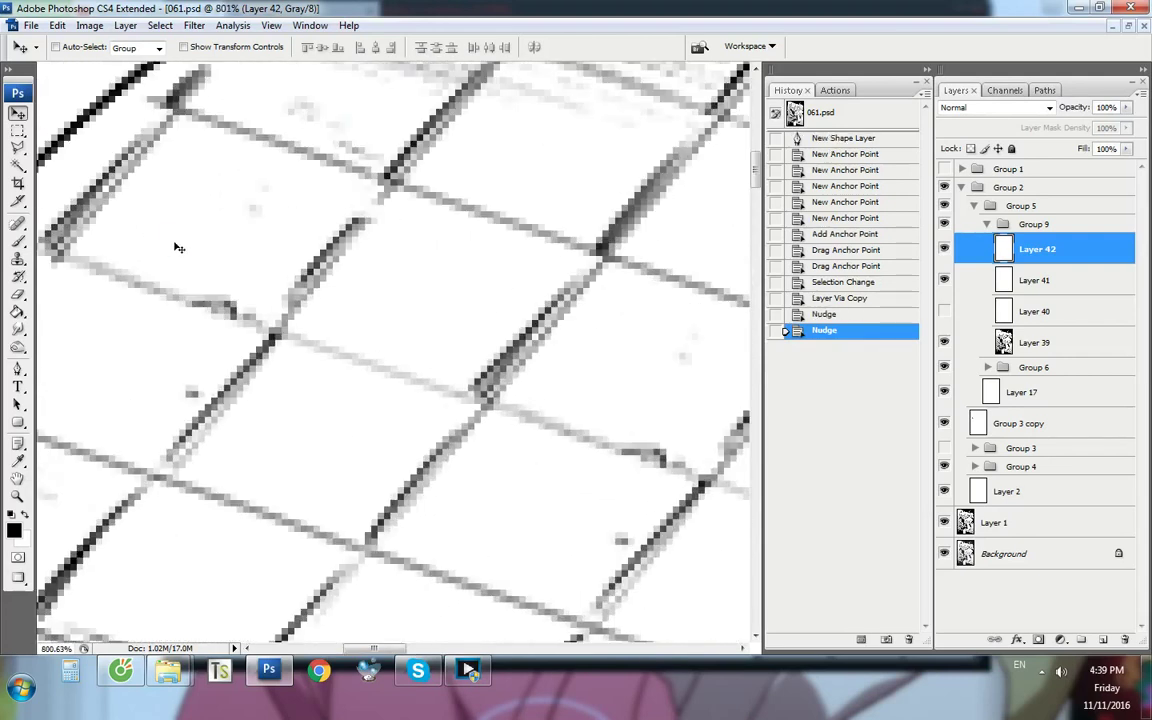
{"action": "scroll", "coordinate": [350, 227], "scroll_direction": "up", "scroll_amount": 3}
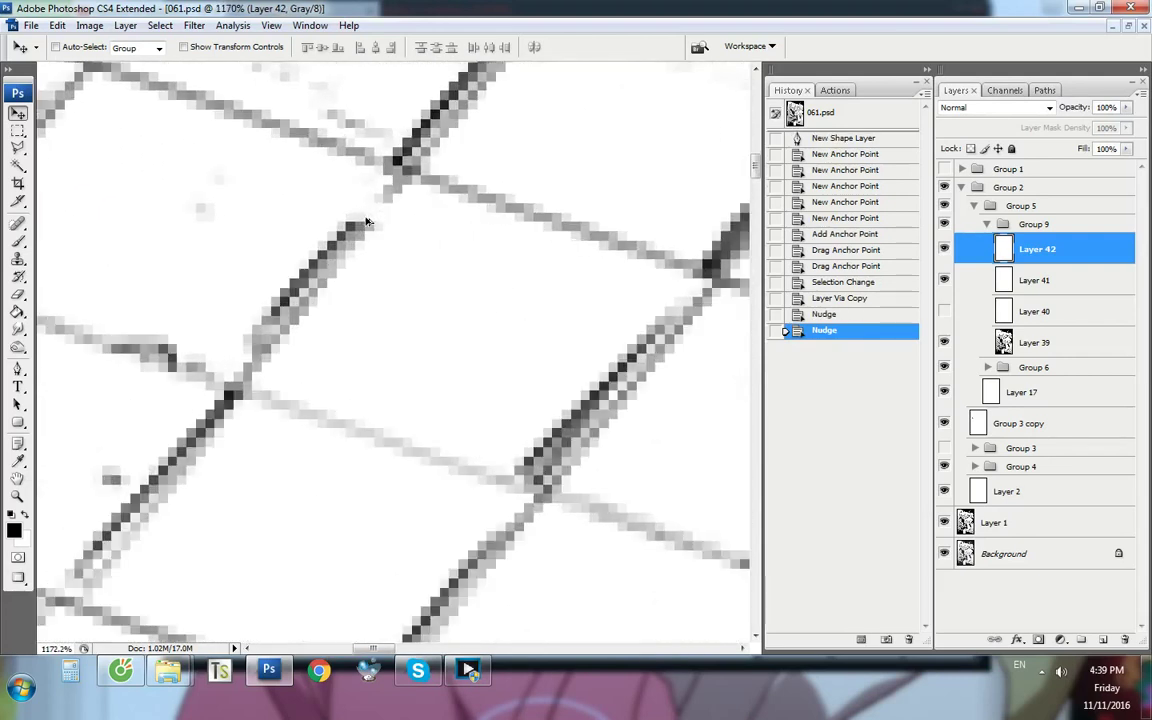
Add a new layer and paint black pixels with a 1-pixel brush across the gap below the tile junction
{"action": "key", "text": "ctrl+shift+alt+n"}
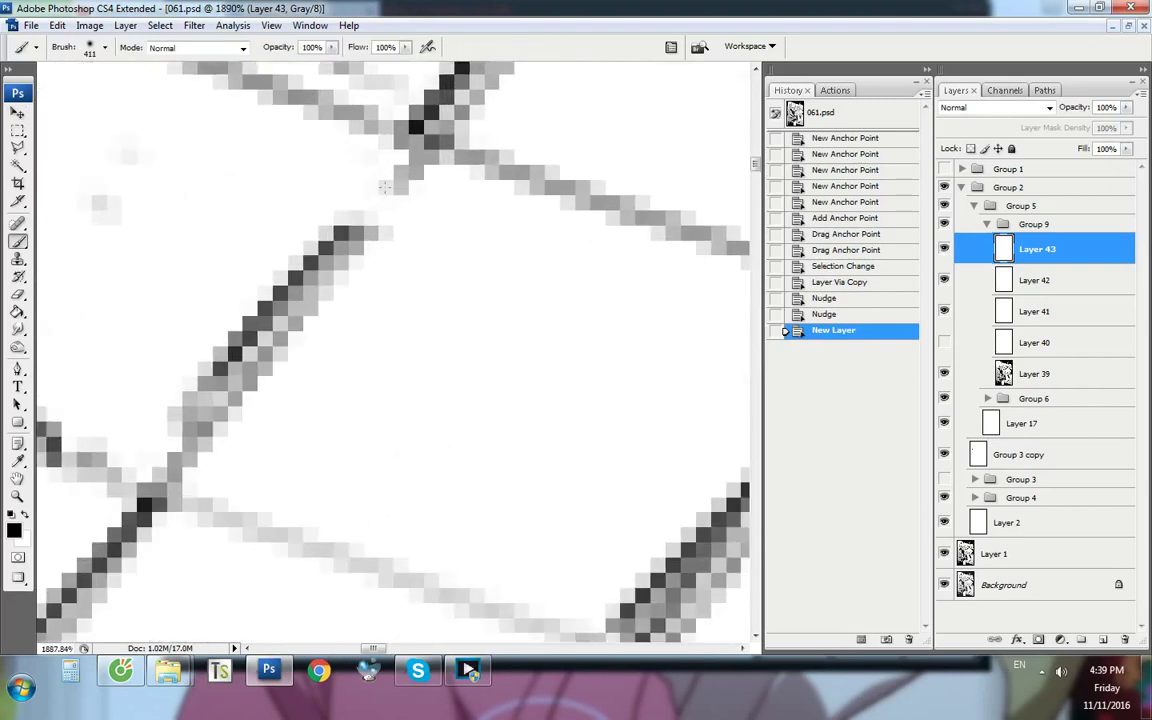
{"action": "right_click", "coordinate": [457, 204]}
{"action": "left_click", "coordinate": [472, 236]}
{"action": "left_click", "coordinate": [1050, 252]}
{"action": "scroll", "coordinate": [364, 223], "scroll_direction": "up", "scroll_amount": 3}
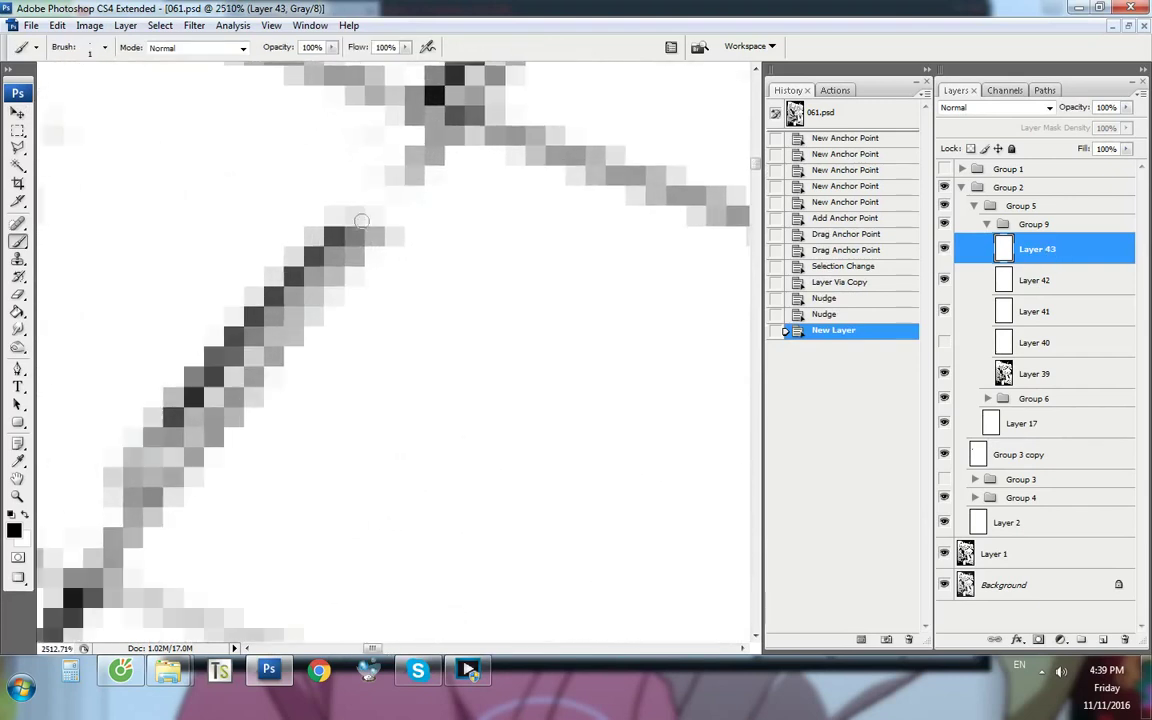
{"action": "left_click_drag", "start_coordinate": [394, 194], "coordinate": [340, 236]}
{"action": "left_click", "coordinate": [346, 236]}
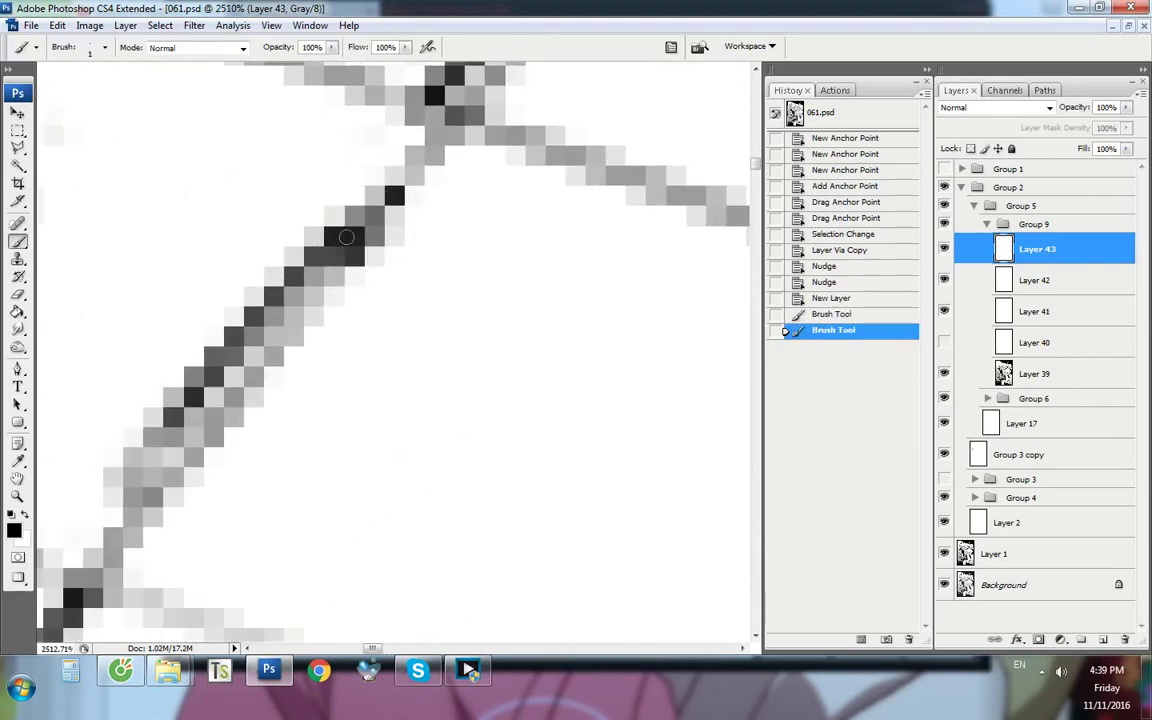
Soften the painted pixels on Layer 43 with a size 9 eraser at 3% flow so they blend into the tile line
{"action": "key", "text": "e"}
{"action": "left_click", "coordinate": [386, 208]}
{"action": "left_click", "coordinate": [404, 198]}
{"action": "left_click", "coordinate": [418, 189]}
{"action": "left_click", "coordinate": [400, 200]}
{"action": "left_click", "coordinate": [267, 238]}
{"action": "left_click", "coordinate": [267, 238]}
{"action": "left_click", "coordinate": [281, 272]}
{"action": "left_click", "coordinate": [265, 264]}
{"action": "left_click", "coordinate": [249, 256]}
{"action": "left_click", "coordinate": [491, 251]}
{"action": "left_click", "coordinate": [532, 283]}
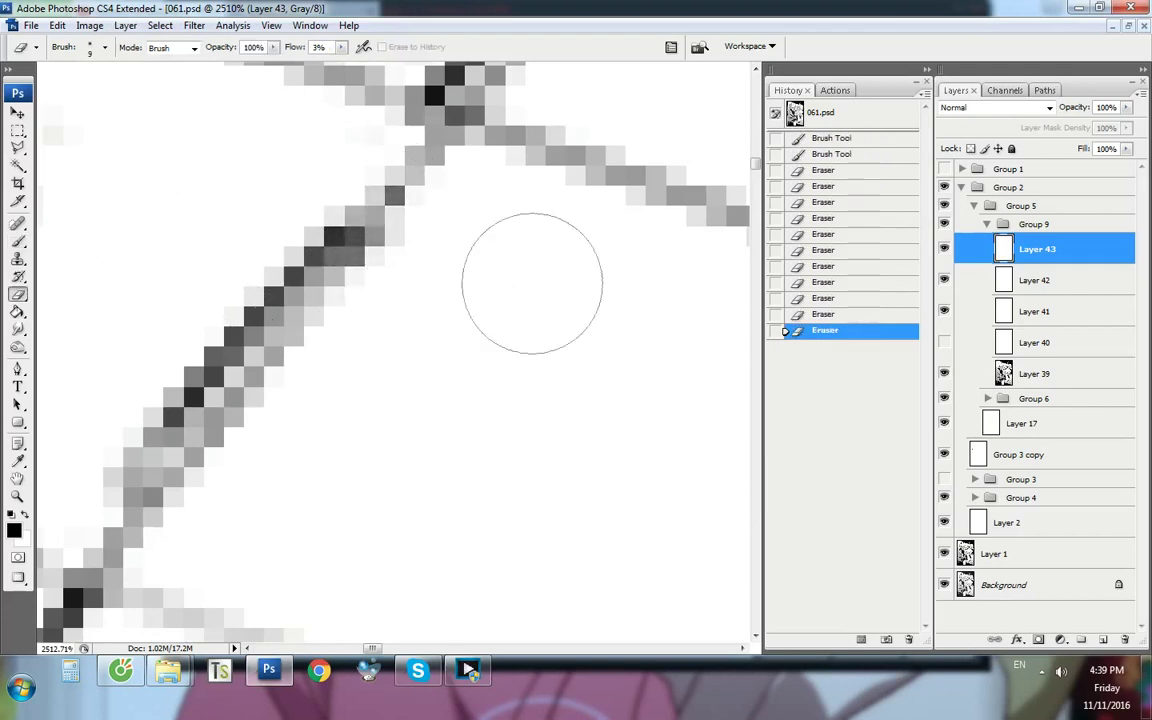
{"action": "left_click", "coordinate": [532, 283]}
Select the joint between the line segment and the tile junction on Layer 42 with a Pen path, ready for the Clone Stamp
{"action": "key", "text": "ctrl+1"}
{"action": "scroll", "coordinate": [213, 264], "scroll_direction": "up", "scroll_amount": 12}
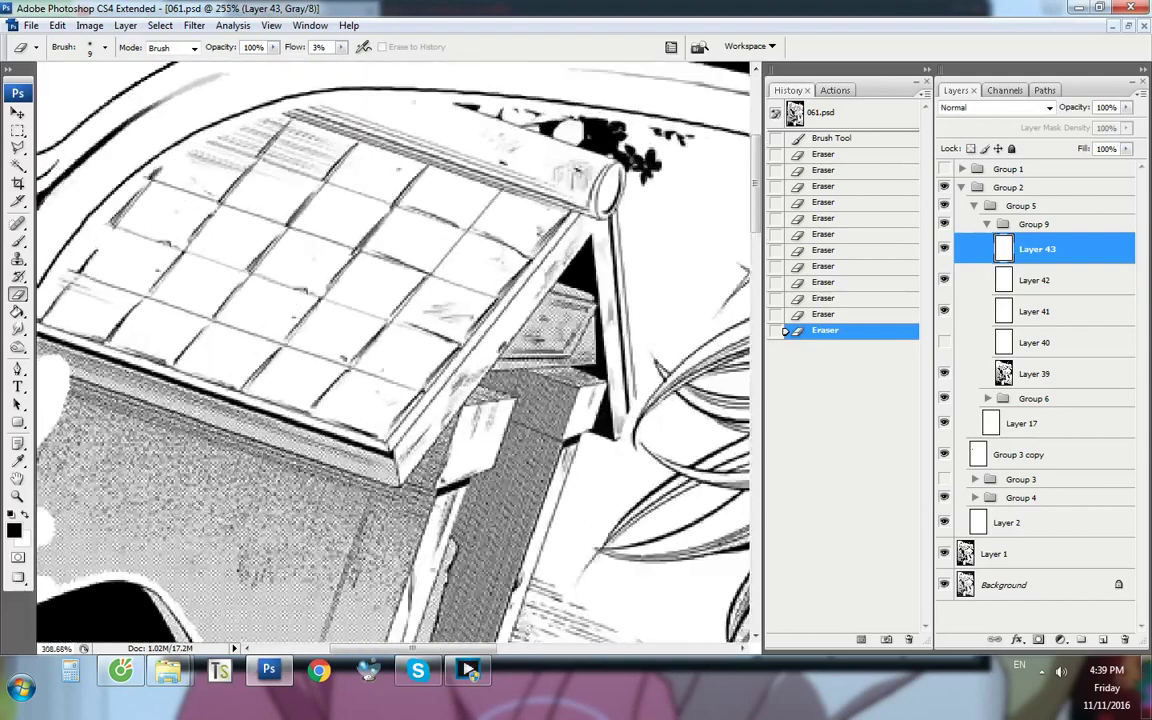
{"action": "scroll", "coordinate": [270, 228], "scroll_direction": "down", "scroll_amount": 2}
{"action": "scroll", "coordinate": [286, 226], "scroll_direction": "down", "scroll_amount": 5}
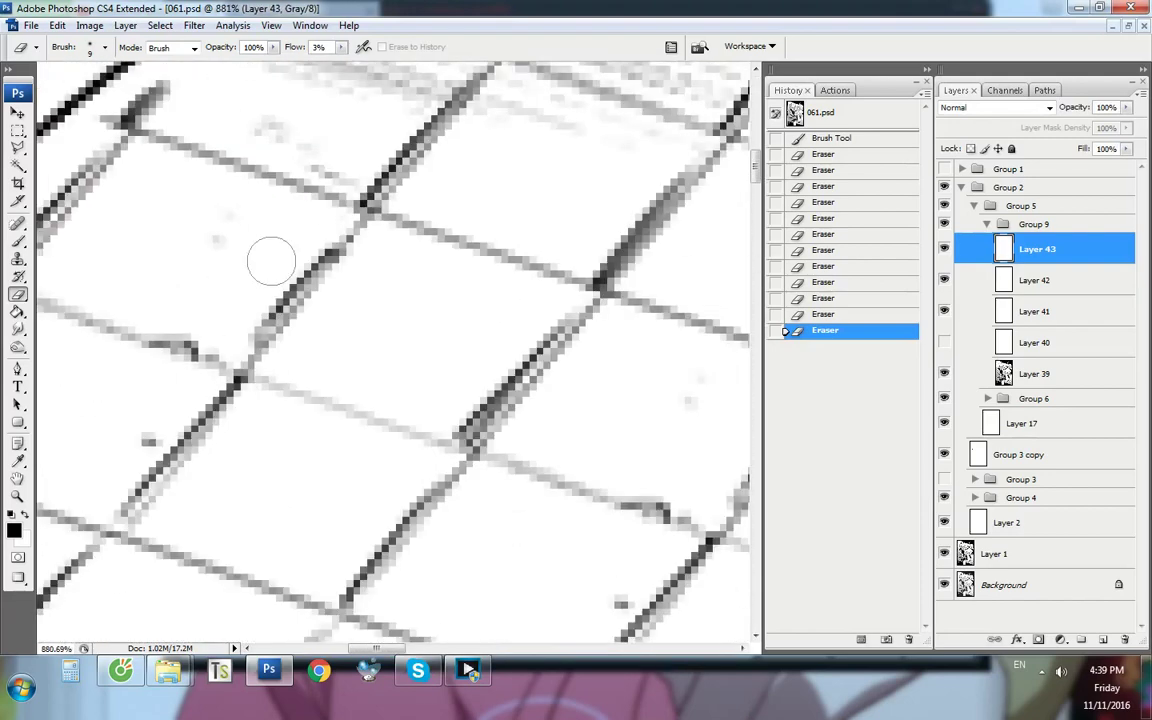
{"action": "scroll", "coordinate": [260, 248], "scroll_direction": "up", "scroll_amount": 6}
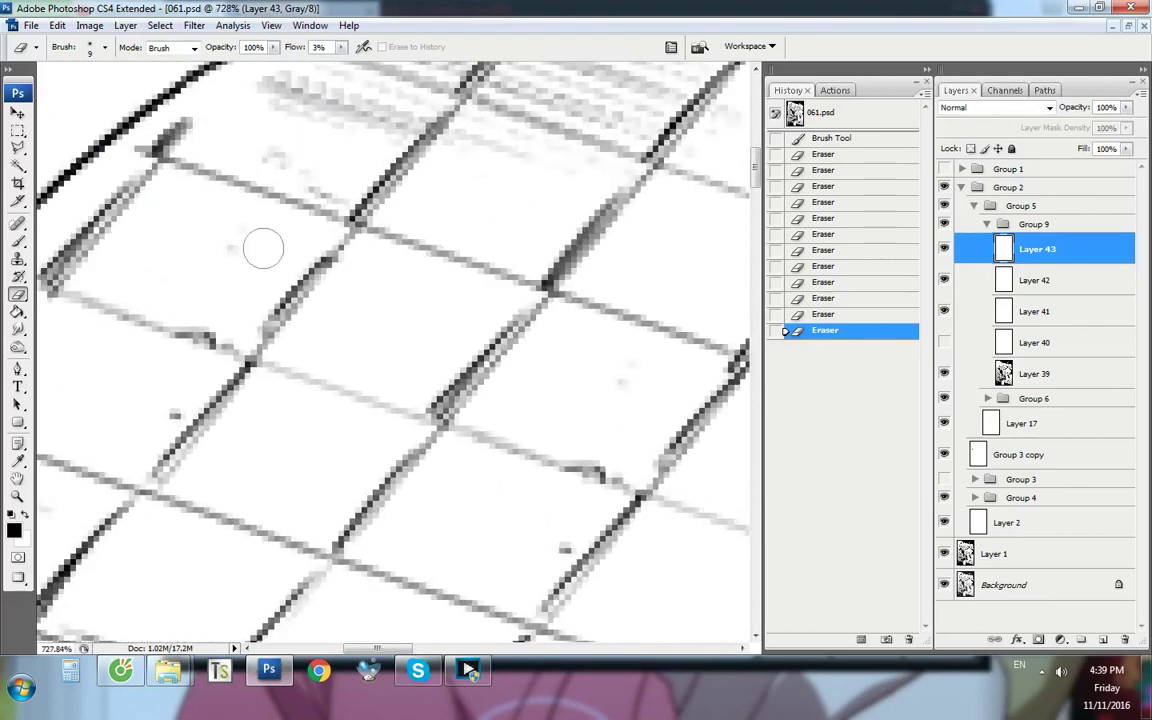
{"action": "key", "text": "p"}
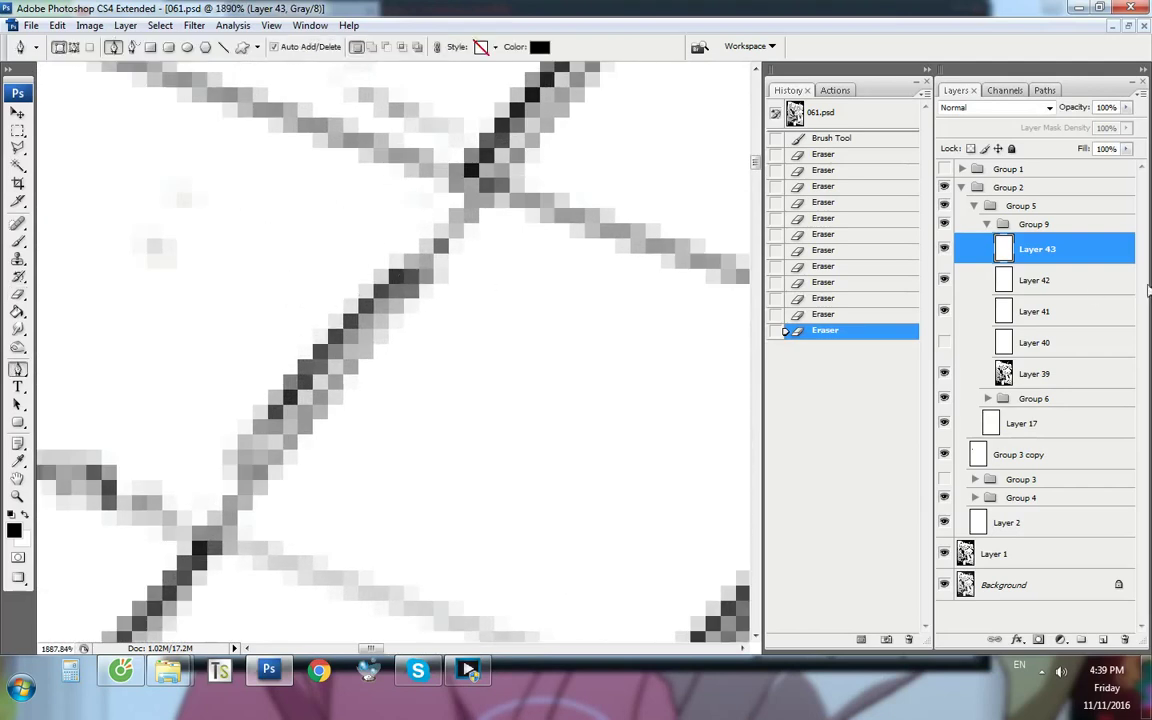
{"action": "left_click", "coordinate": [1070, 282]}
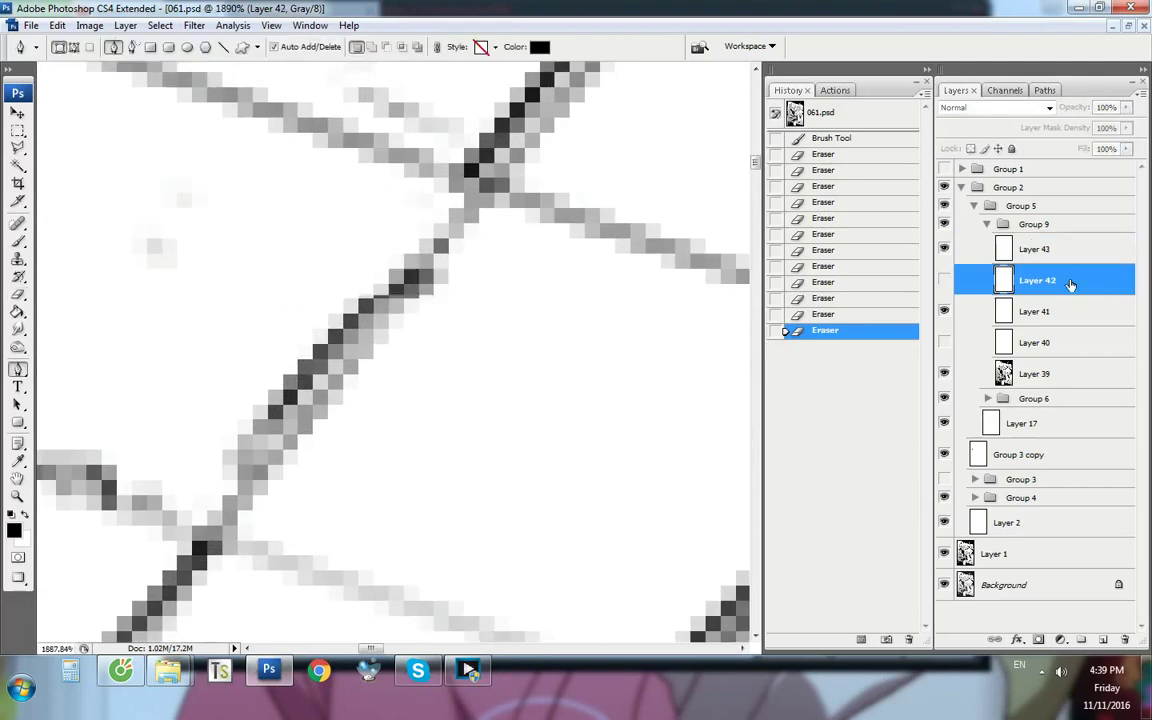
{"action": "left_click", "coordinate": [436, 270]}
{"action": "left_click", "coordinate": [408, 300]}
{"action": "left_click", "coordinate": [397, 293]}
{"action": "left_click", "coordinate": [403, 265]}
{"action": "left_click", "coordinate": [403, 258]}
{"action": "left_click", "coordinate": [472, 191]}
{"action": "left_click", "coordinate": [475, 207]}
{"action": "key", "text": "ctrl+Return"}
{"action": "key", "text": "s"}
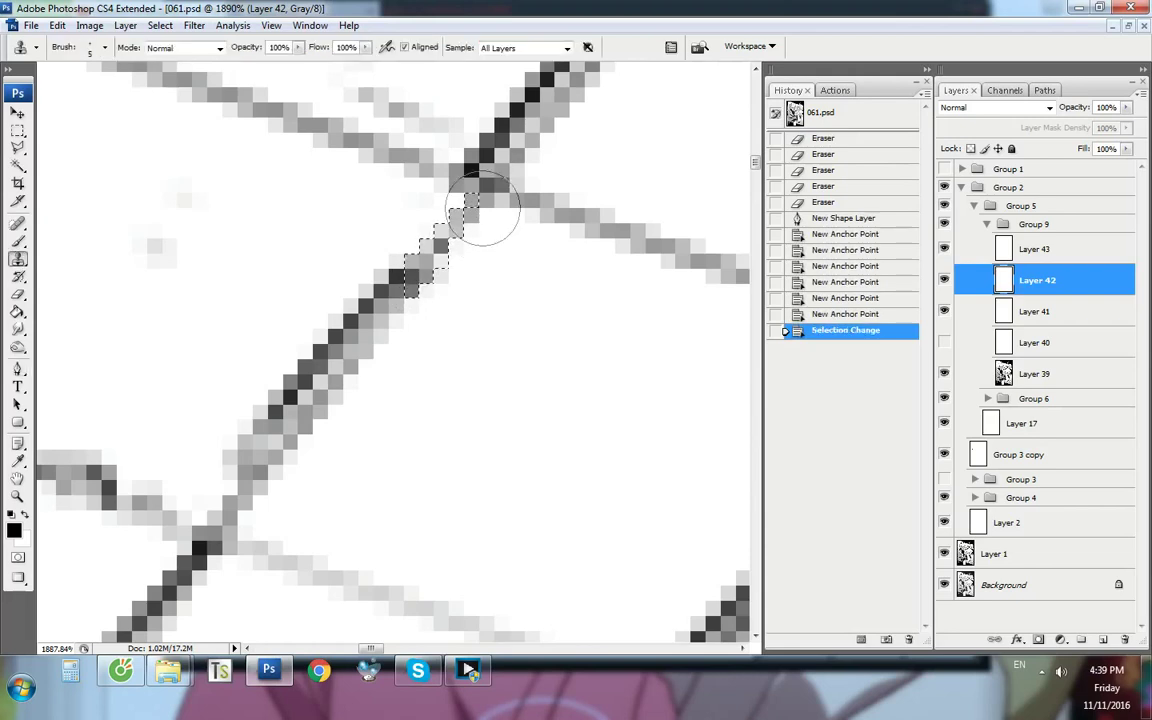
Clone line pixels across the selected joint on Layer 42 using a 2 px Clone Stamp
{"action": "right_click", "coordinate": [440, 352]}
{"action": "left_click_drag", "start_coordinate": [452, 379], "coordinate": [449, 380]}
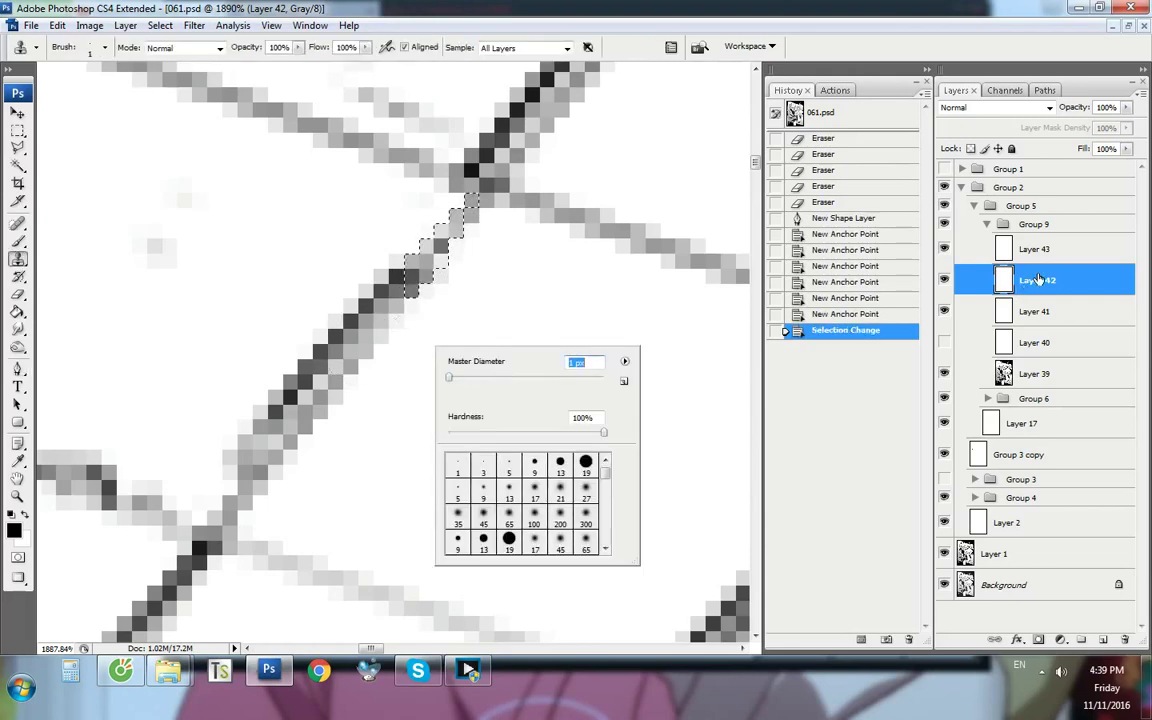
{"action": "left_click", "coordinate": [572, 364]}
{"action": "key", "text": "Return"}
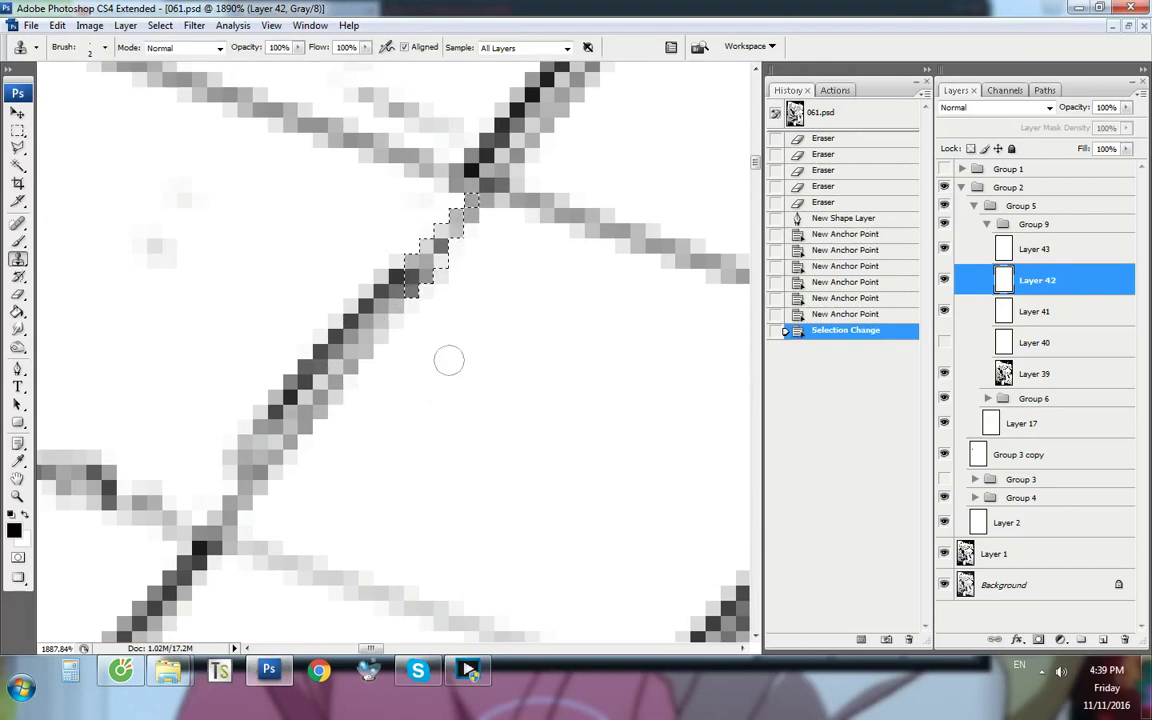
{"action": "left_click_drag", "start_coordinate": [419, 248], "coordinate": [446, 224]}
{"action": "mouse_move", "coordinate": [416, 258]}
{"action": "left_mouse_down"}
{"action": "mouse_move", "coordinate": [442, 254]}
{"action": "mouse_move", "coordinate": [427, 272]}
{"action": "mouse_move", "coordinate": [431, 234]}
{"action": "left_mouse_up"}
{"action": "left_click", "coordinate": [427, 274]}
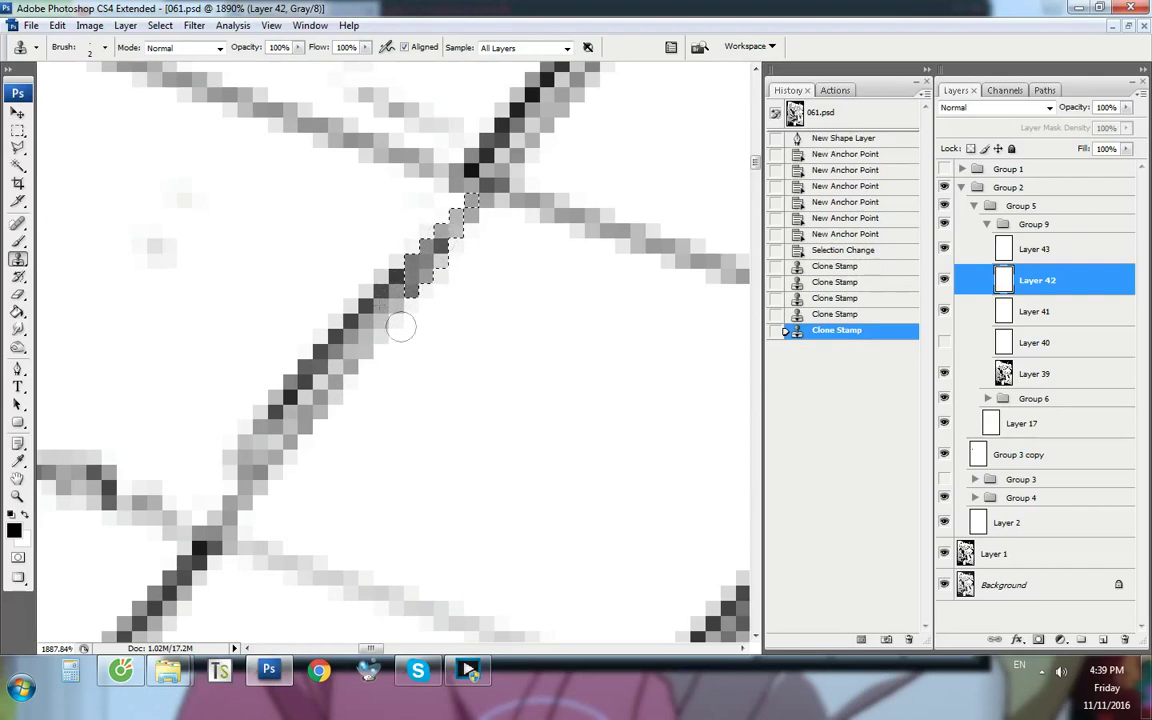
{"action": "left_click", "coordinate": [441, 243]}
Clone lighter grey line pixels over the same joint on Layer 43 so it matches the adjoining tile line
{"action": "left_click", "coordinate": [1035, 249]}
{"action": "left_click", "coordinate": [393, 272]}
{"action": "left_click", "coordinate": [394, 280]}
{"action": "left_click", "coordinate": [393, 288]}
{"action": "left_click", "coordinate": [392, 295]}
{"action": "left_click", "coordinate": [392, 304]}
{"action": "left_click", "coordinate": [393, 313]}
{"action": "left_click", "coordinate": [391, 315]}
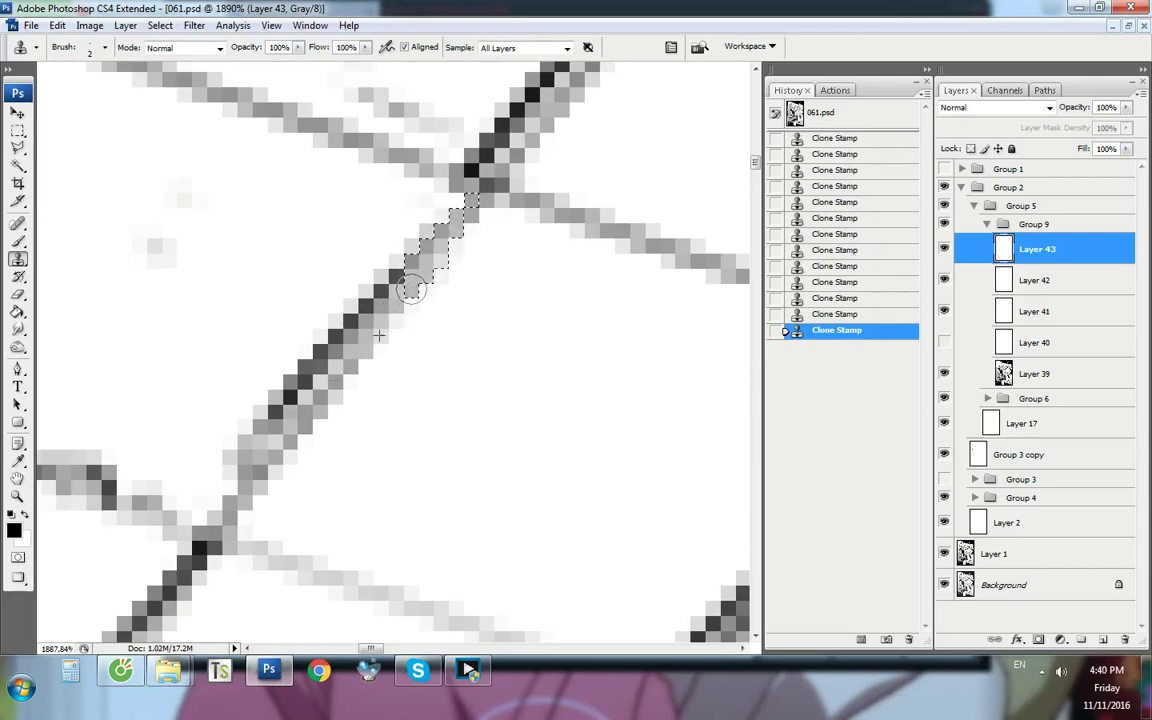
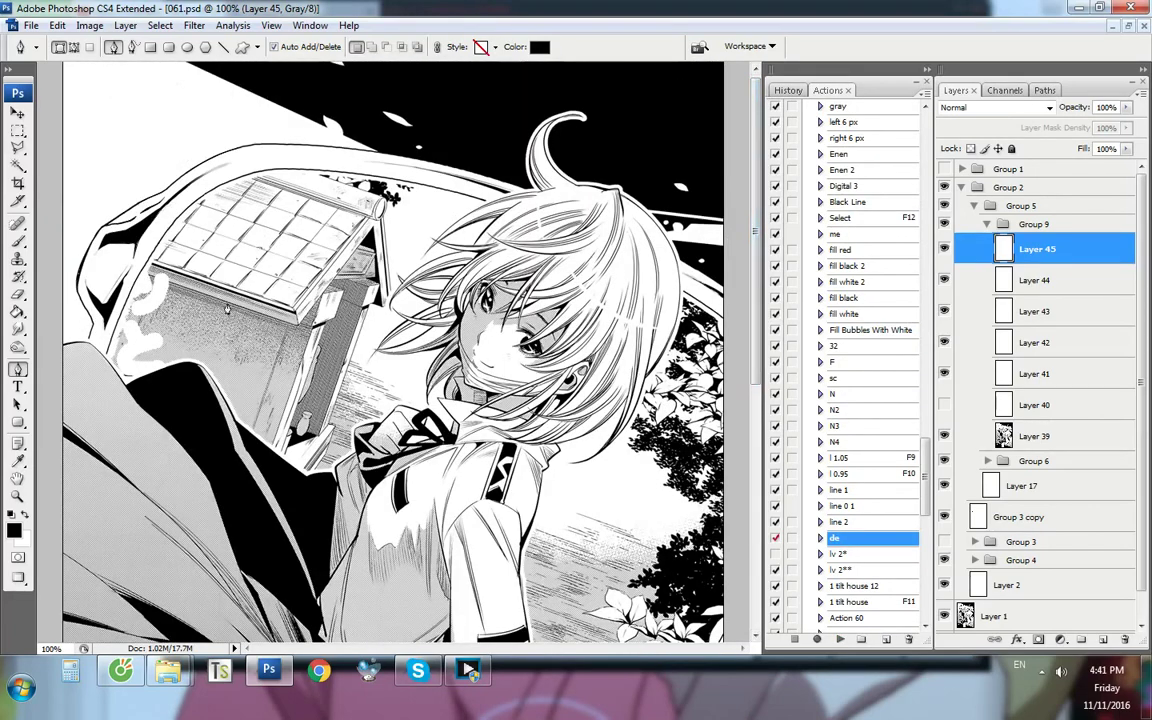
Delete Layer 39 and collapse Group 9
{"action": "left_click", "coordinate": [1030, 436]}
{"action": "right_click", "coordinate": [1030, 436]}
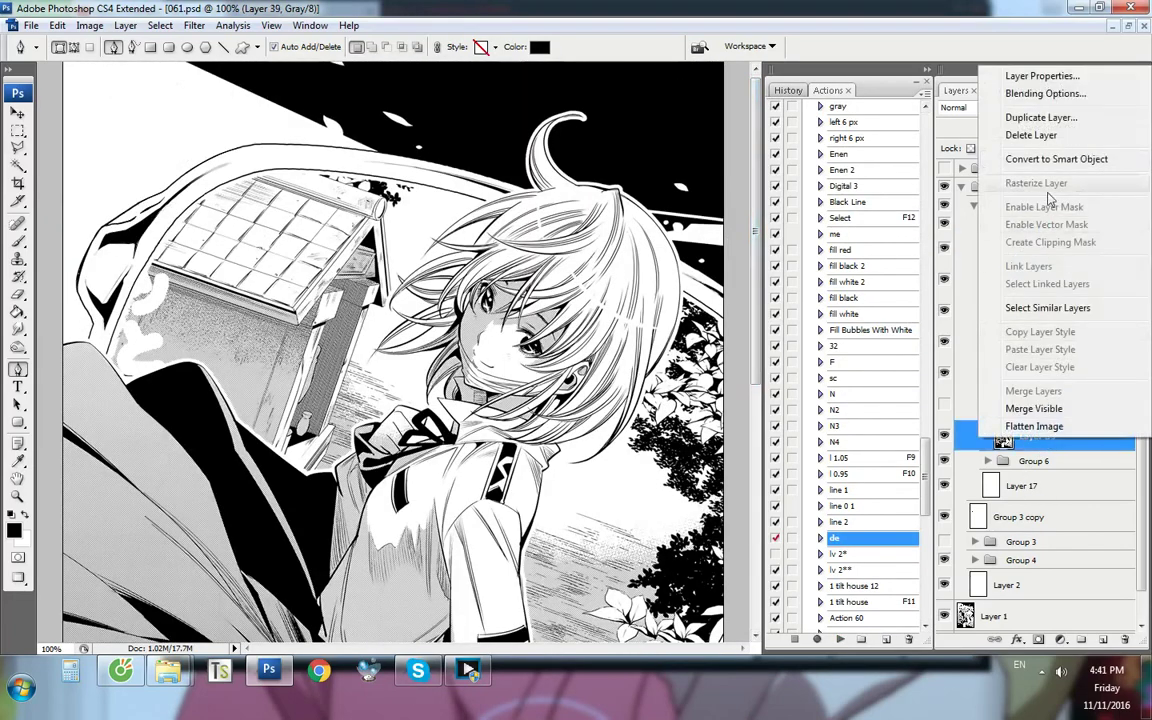
{"action": "left_click", "coordinate": [1045, 135]}
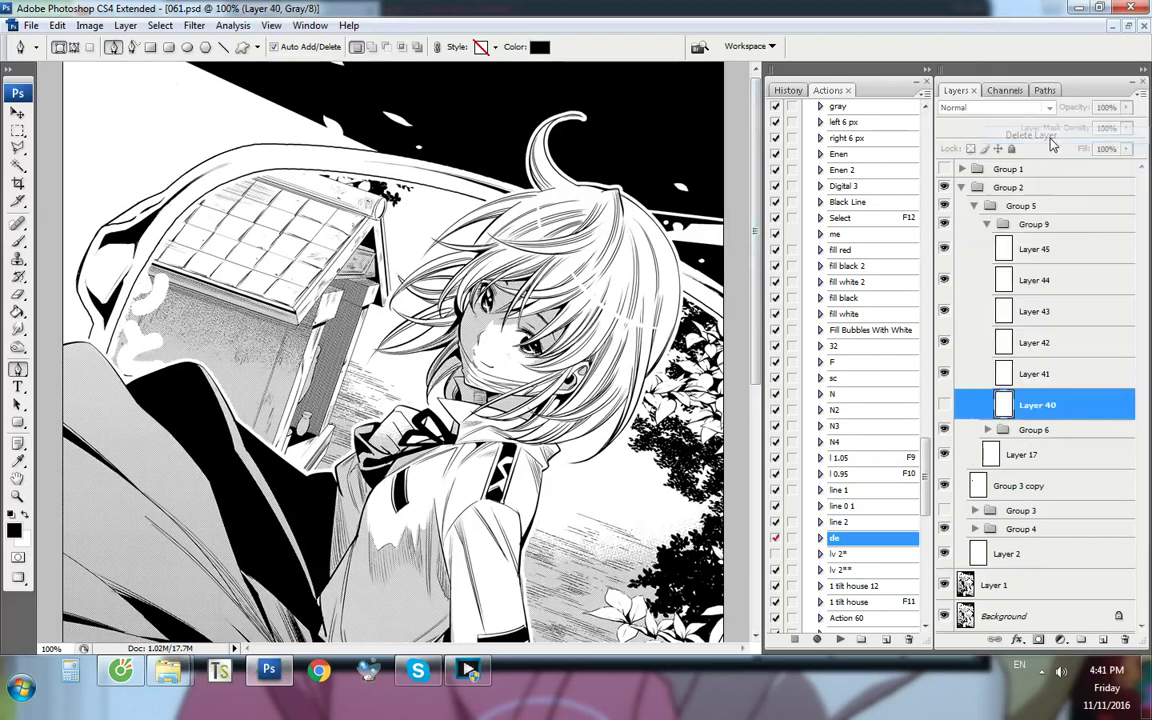
{"action": "left_click", "coordinate": [1023, 226]}
{"action": "left_click", "coordinate": [987, 224]}
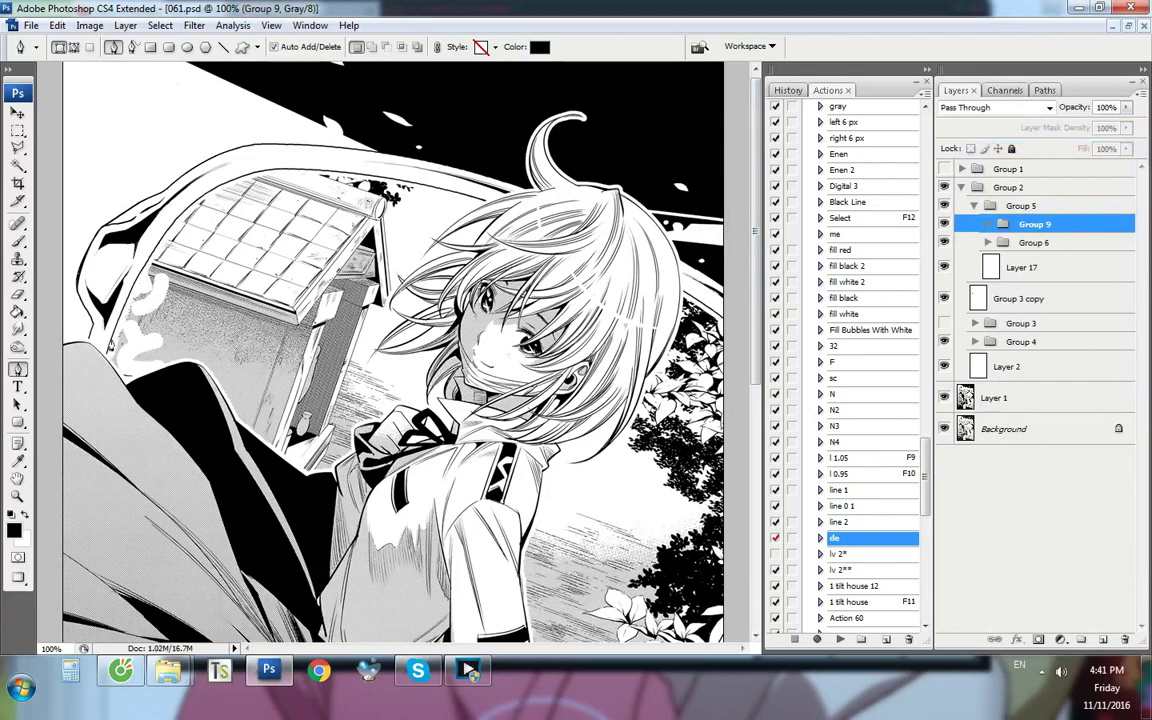
{"action": "left_click", "coordinate": [121, 672]}
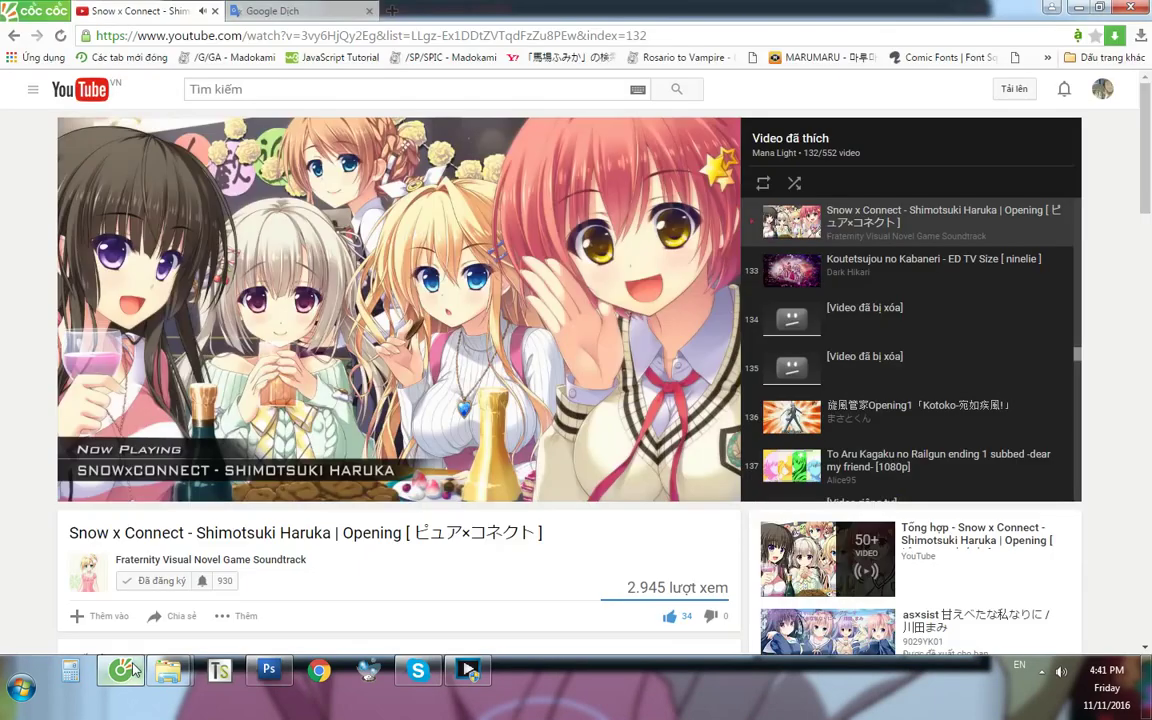
{"action": "left_click", "coordinate": [133, 670]}
{"action": "left_click", "coordinate": [944, 187]}
{"action": "left_click", "coordinate": [944, 187]}
Outline the missing edge near the black accent's tip with a Pen path and fill it black on a new layer in a new group
{"action": "scroll", "coordinate": [101, 286], "scroll_direction": "up", "scroll_amount": 7}
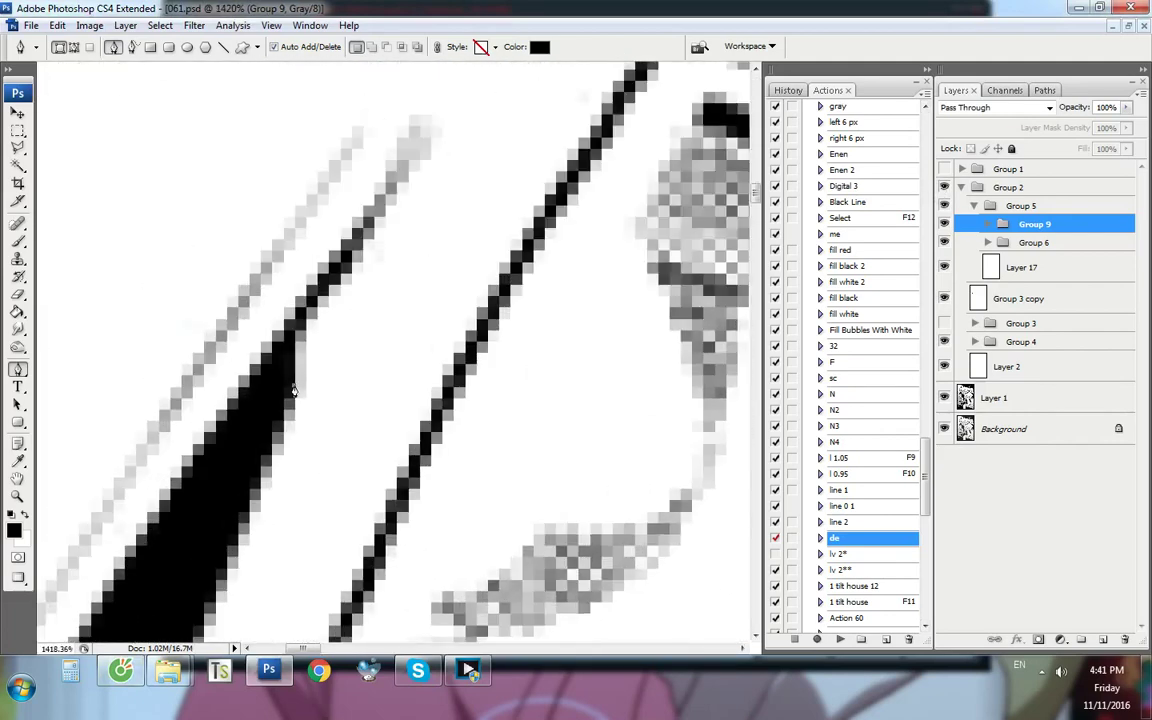
{"action": "left_click", "coordinate": [293, 386]}
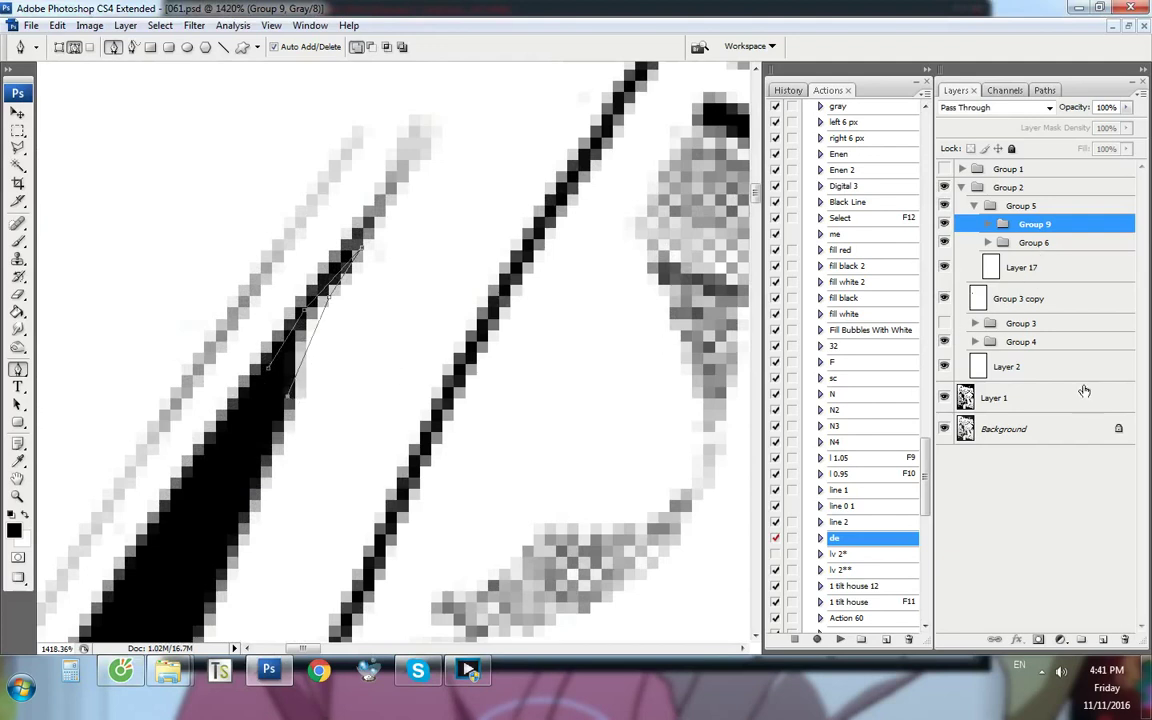
{"action": "left_click", "coordinate": [1084, 641]}
{"action": "key", "text": "ctrl+alt+shift+n"}
{"action": "key", "text": "ctrl+Return"}
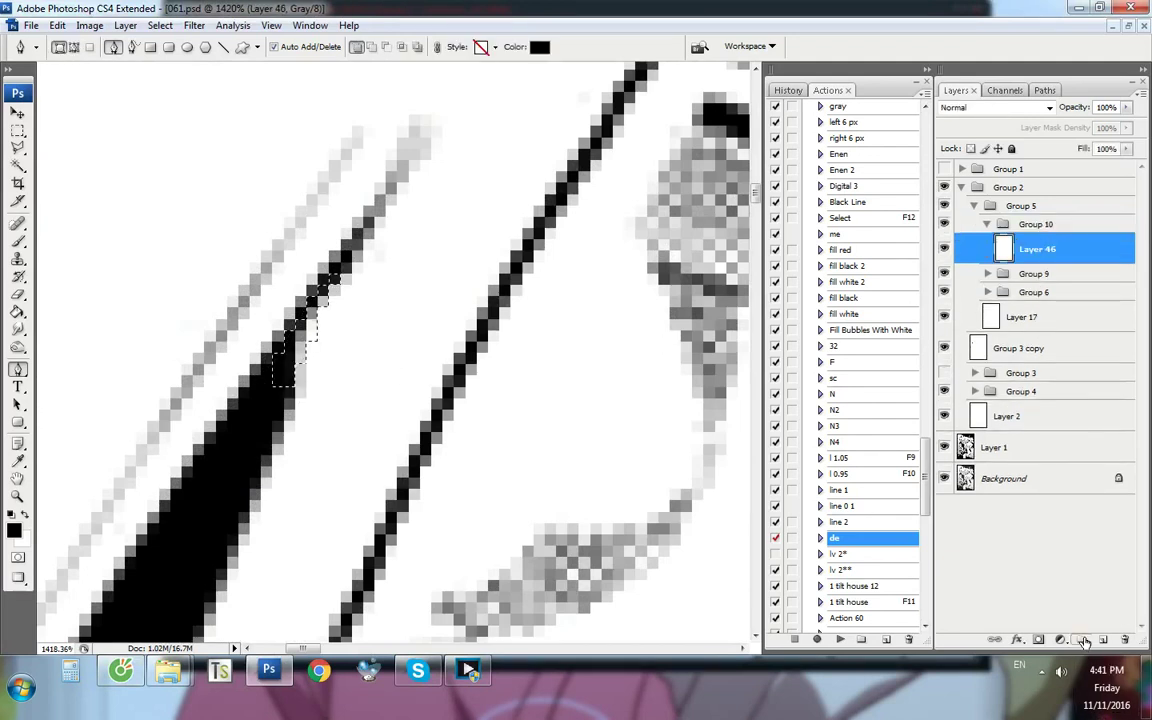
{"action": "double_click", "coordinate": [868, 269], "text": "ctrl"}
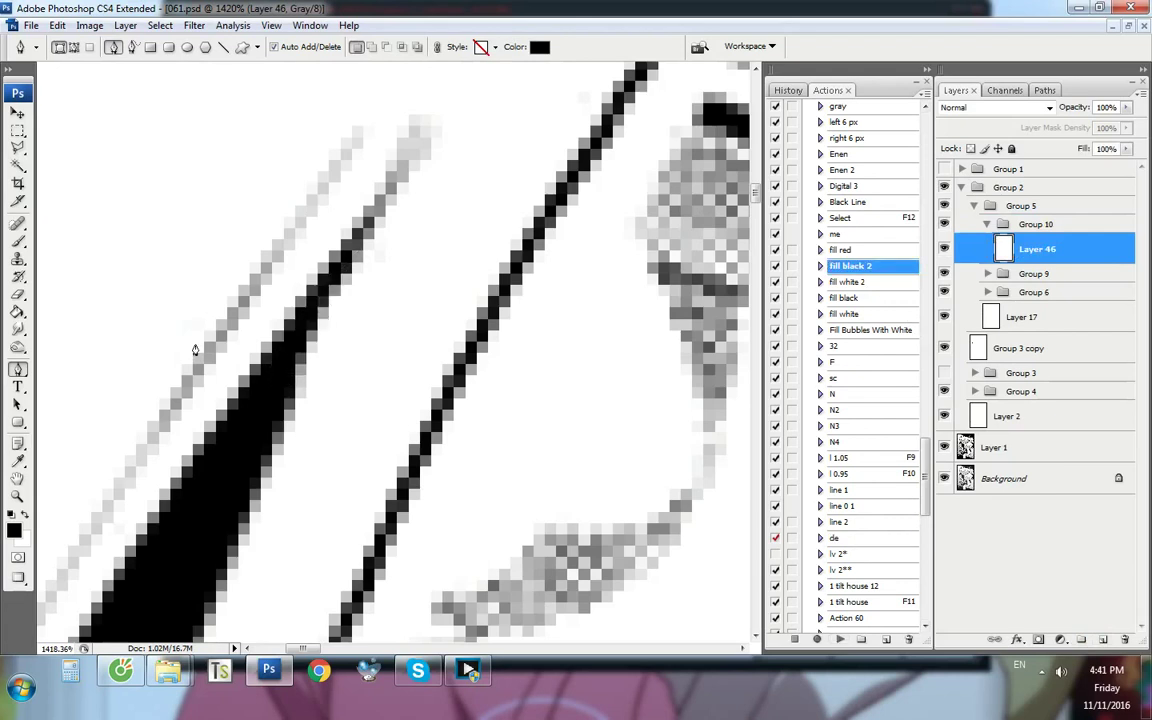
Paint along the black accent's tapering tip on Layer 46 with a 1-pixel black brush to thicken and smooth it
{"action": "key", "text": "b"}
{"action": "scroll", "coordinate": [213, 346], "scroll_direction": "up", "scroll_amount": 2}
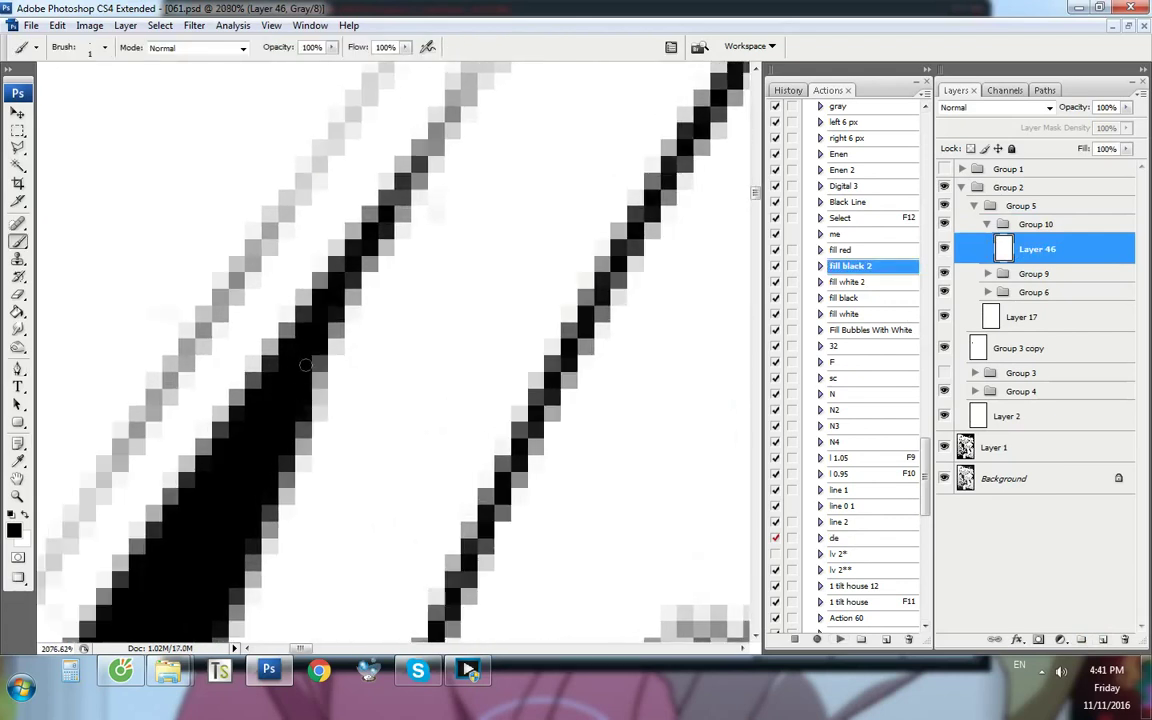
{"action": "left_click_drag", "start_coordinate": [305, 365], "coordinate": [343, 289]}
{"action": "left_click_drag", "start_coordinate": [368, 229], "coordinate": [318, 324]}
{"action": "left_click_drag", "start_coordinate": [375, 228], "coordinate": [268, 347]}
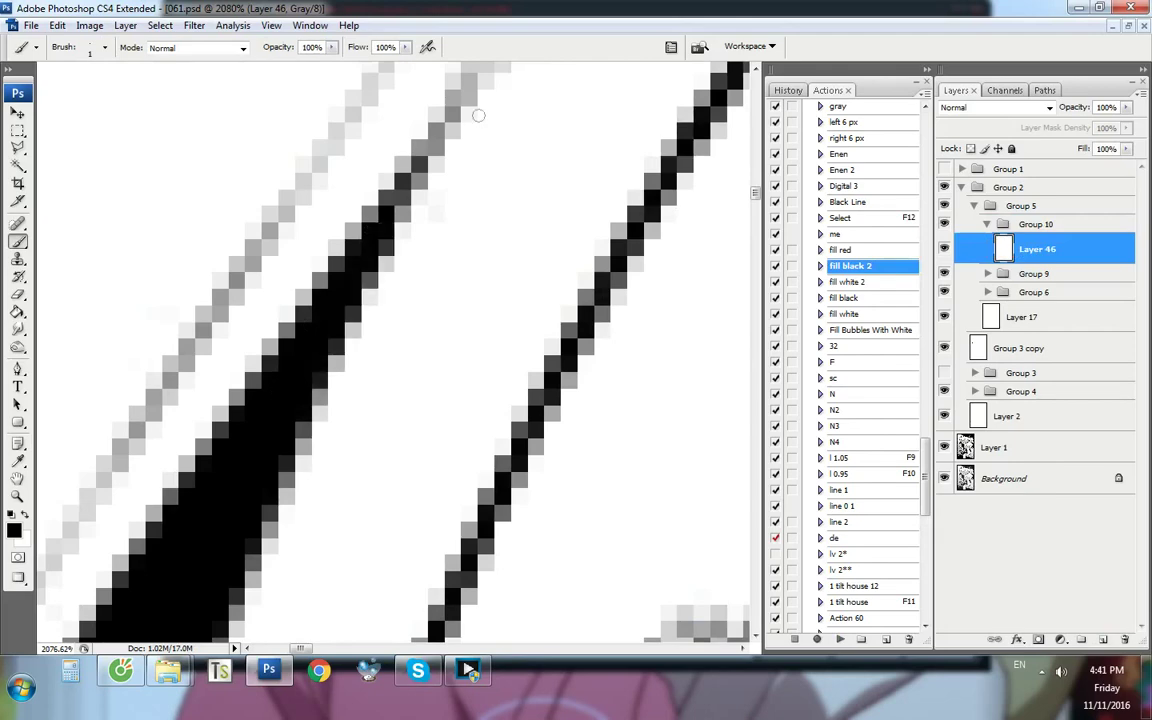
{"action": "key", "text": "ctrl+1"}
{"action": "key", "text": "p"}
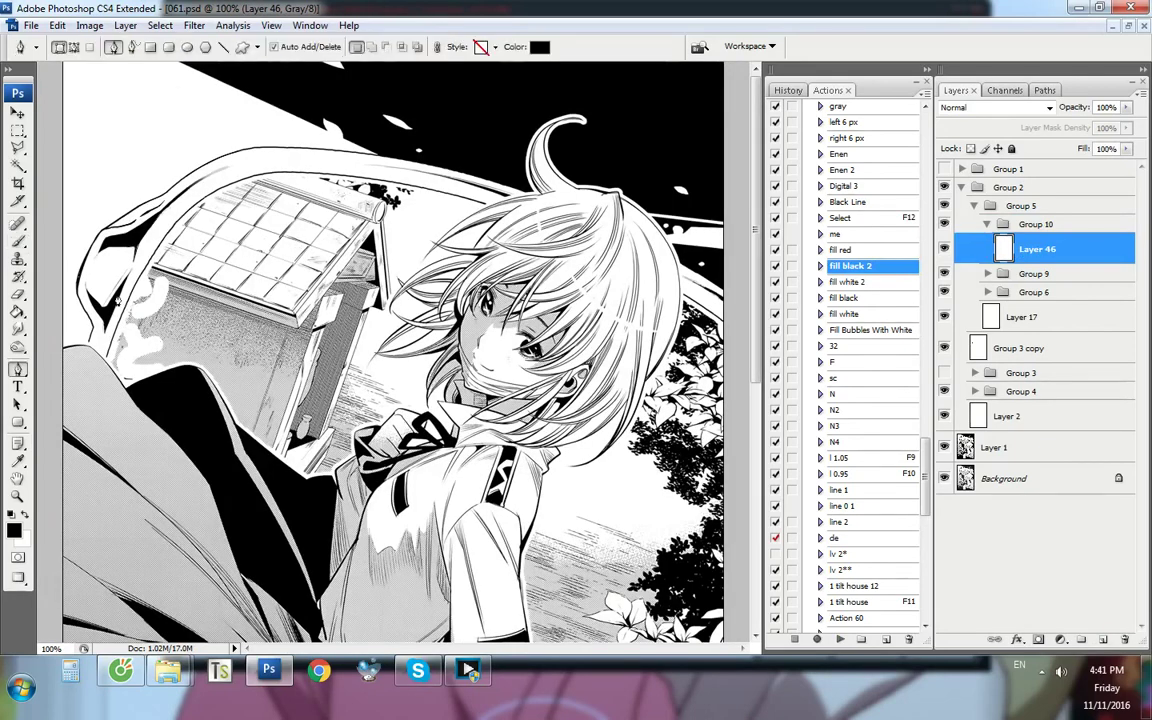
{"action": "scroll", "coordinate": [118, 300], "scroll_direction": "up", "scroll_amount": 10}
{"action": "left_click", "coordinate": [210, 264]}
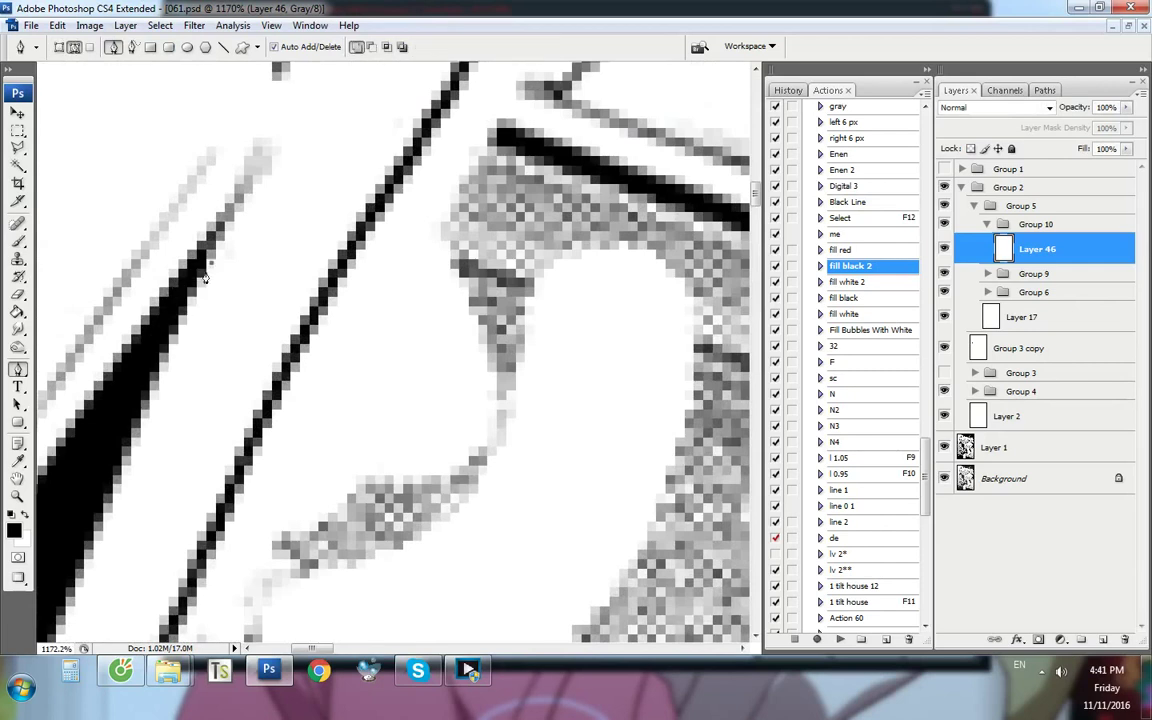
{"action": "left_click_drag", "start_coordinate": [197, 322], "coordinate": [243, 245]}
{"action": "left_click", "coordinate": [830, 537]}
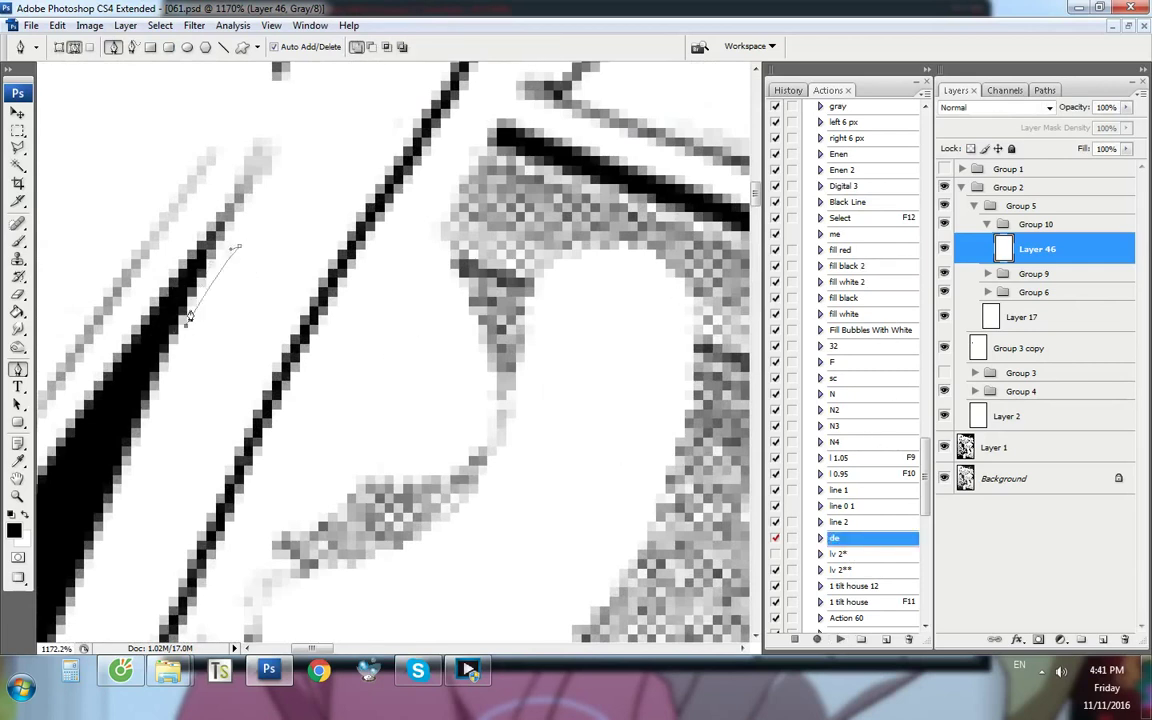
{"action": "key", "text": "Escape"}
{"action": "key", "text": "ctrl+1"}
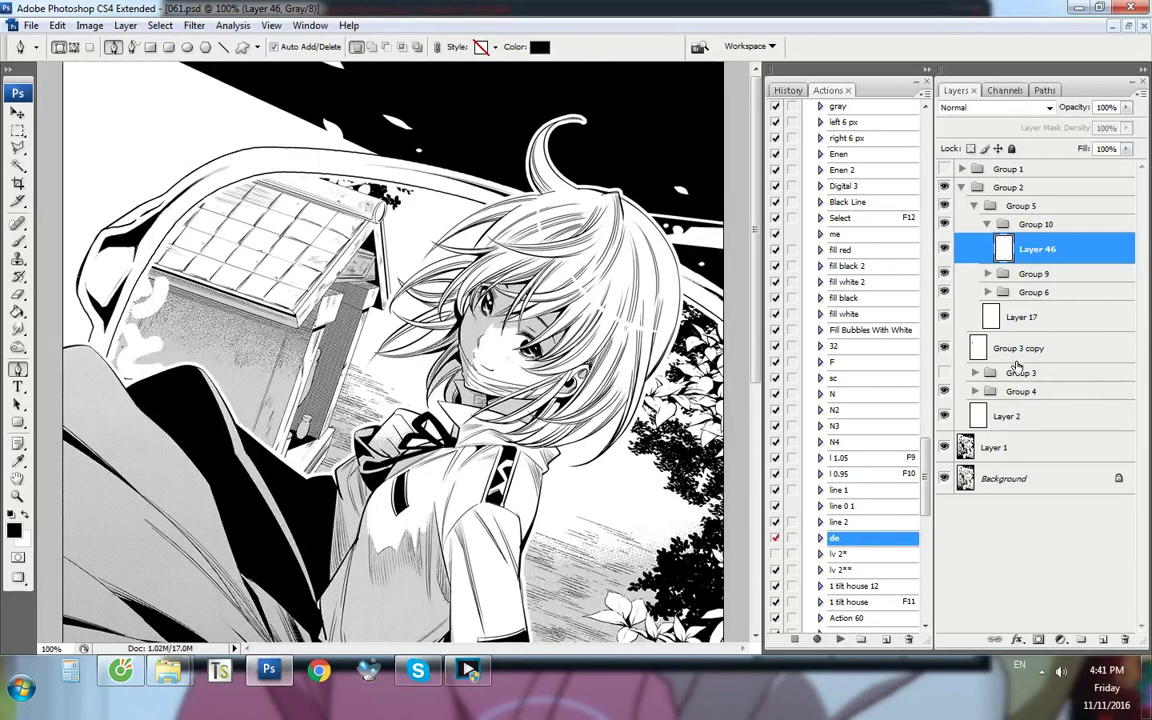
{"action": "left_click", "coordinate": [1034, 394]}
{"action": "left_click", "coordinate": [943, 393]}
{"action": "left_click", "coordinate": [943, 394]}
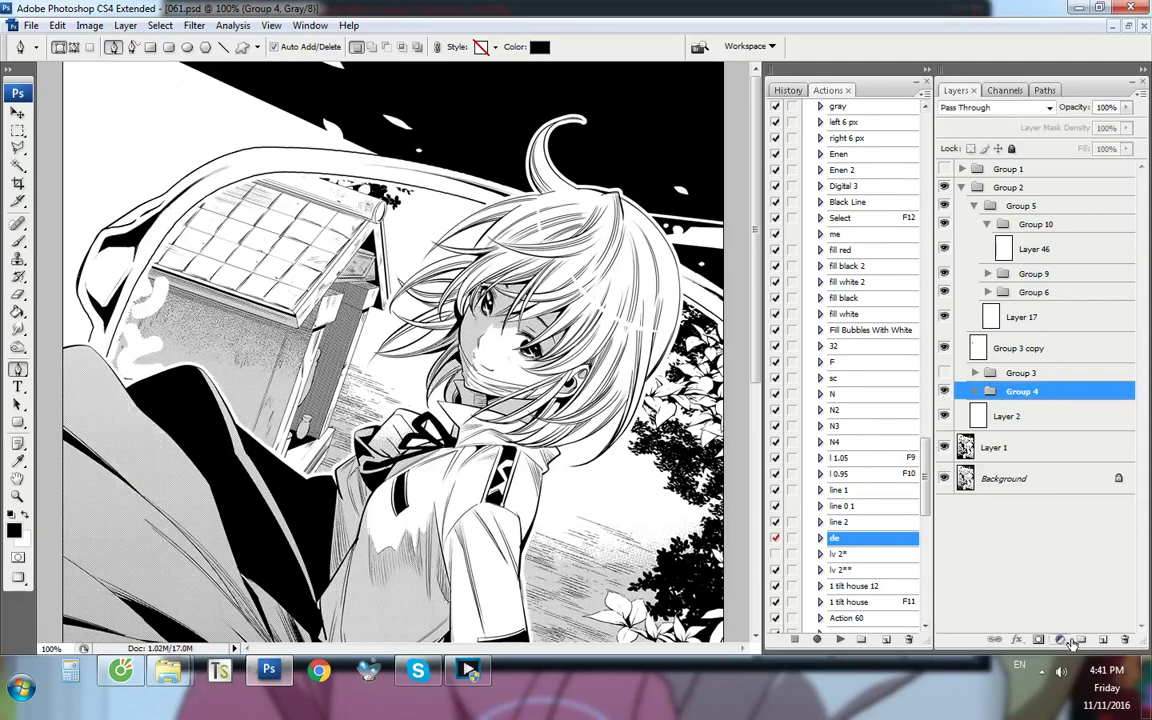
{"action": "key", "text": "ctrl+"}
{"action": "key", "text": "ctrl+"}
{"action": "scroll", "coordinate": [144, 425], "scroll_direction": "up", "scroll_amount": 10}
{"action": "key", "text": "ctrl+"}
{"action": "left_click_drag", "start_coordinate": [92, 411], "coordinate": [261, 478]}
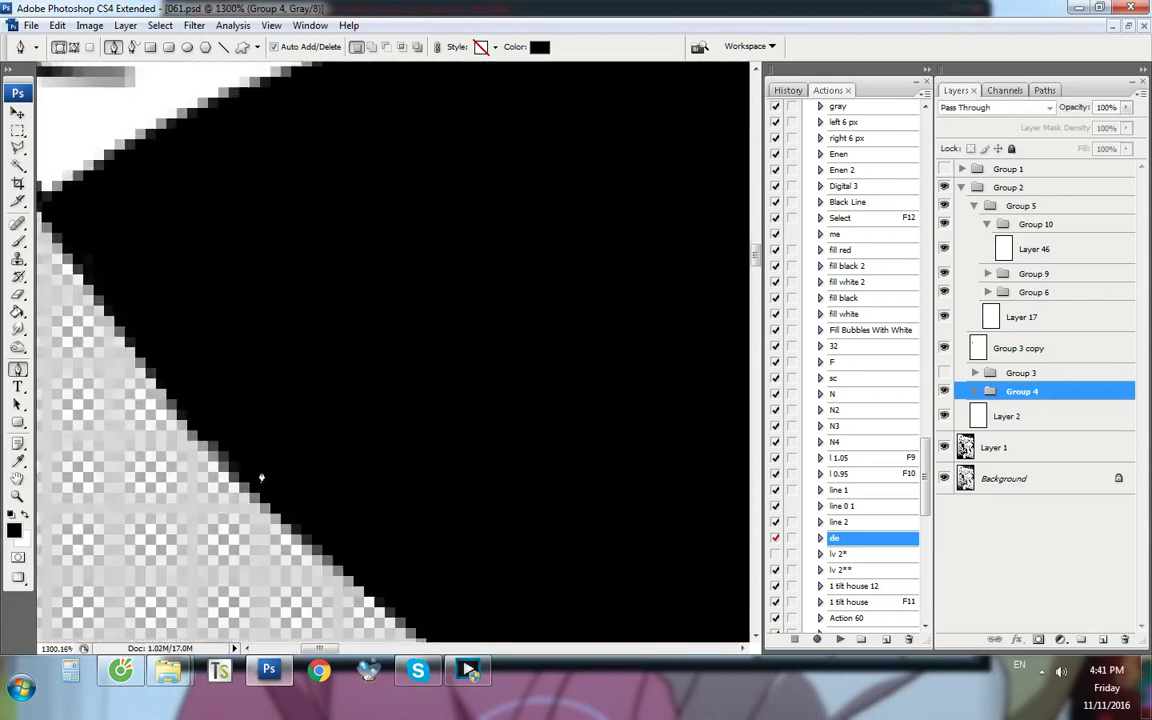
{"action": "left_click", "coordinate": [231, 468]}
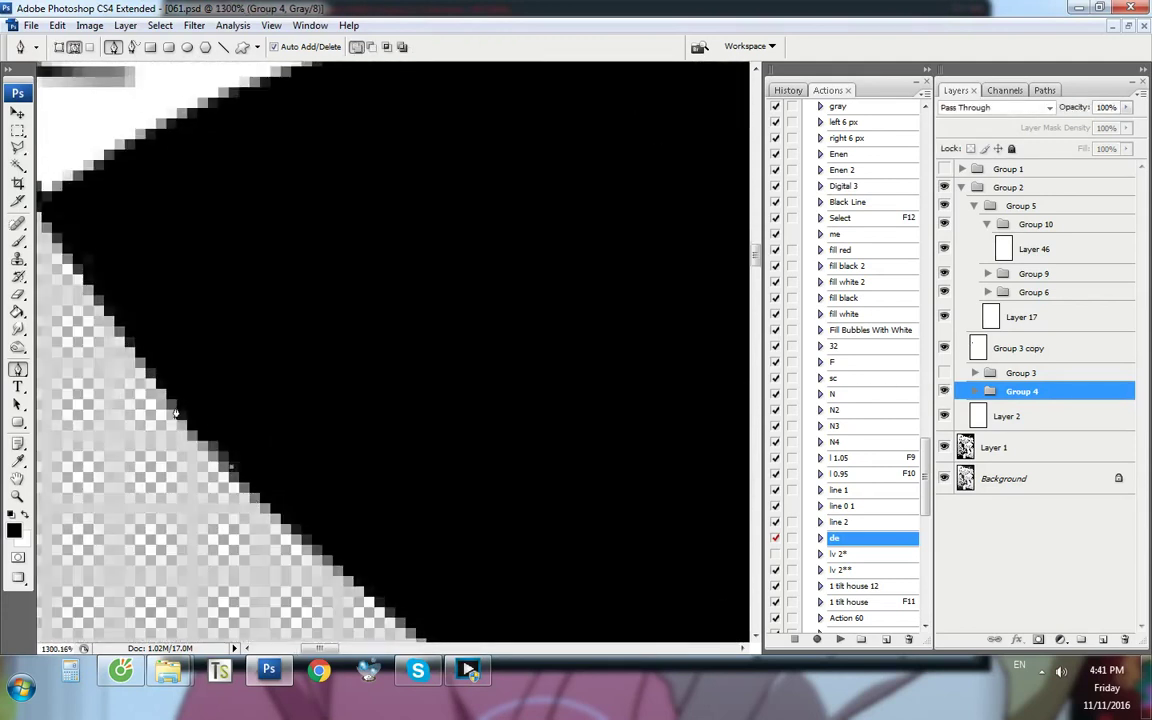
{"action": "left_click_drag", "start_coordinate": [137, 348], "coordinate": [267, 406]}
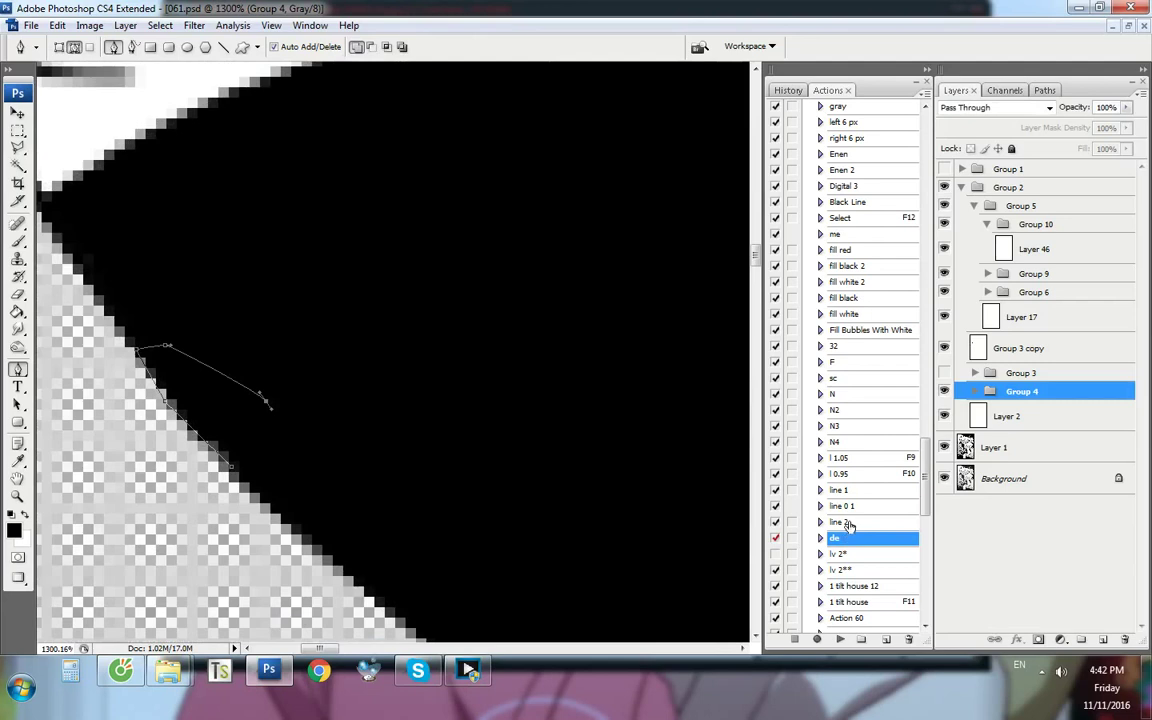
{"action": "right_click", "coordinate": [979, 392]}
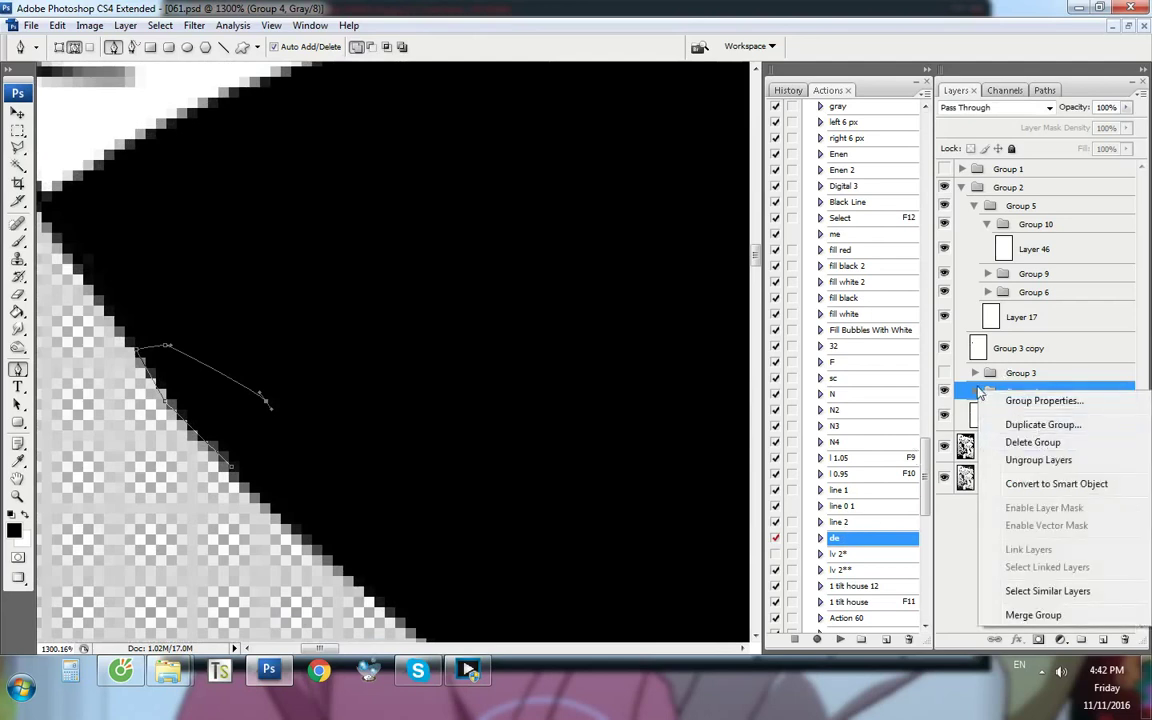
{"action": "left_click", "coordinate": [993, 337]}
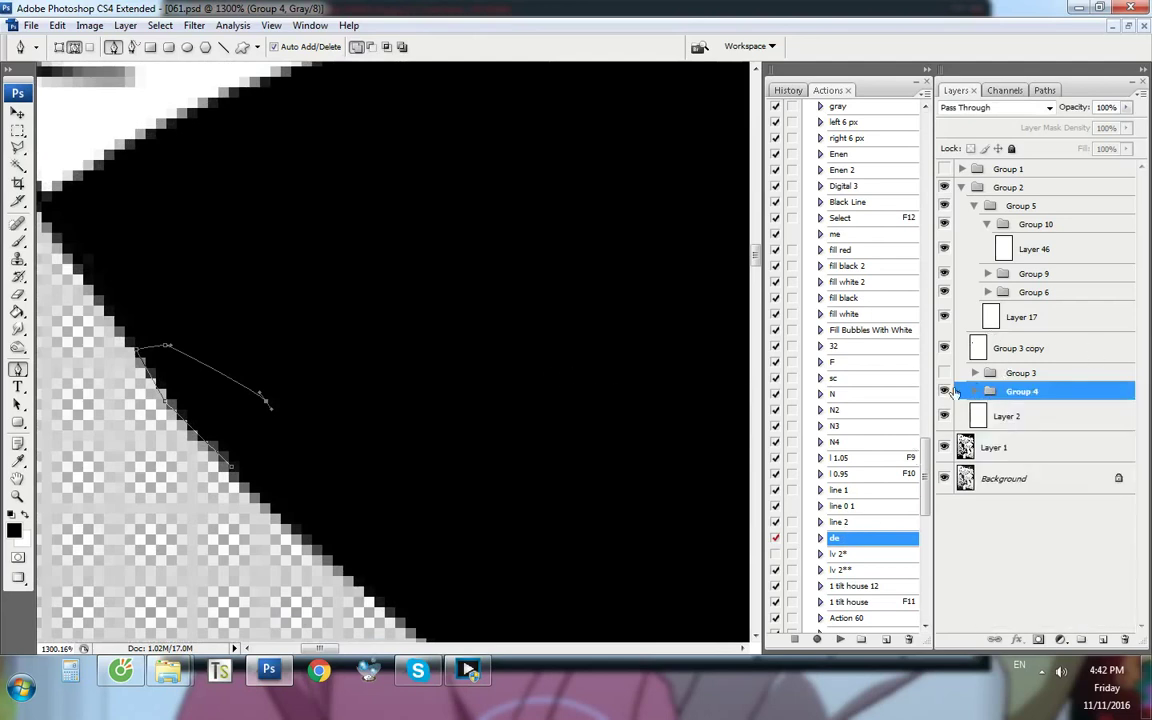
{"action": "key", "text": "Escape"}
Draw a Pen path along the uneven edge of the black cloth and fill it black on Layer 46
{"action": "left_click", "coordinate": [238, 474]}
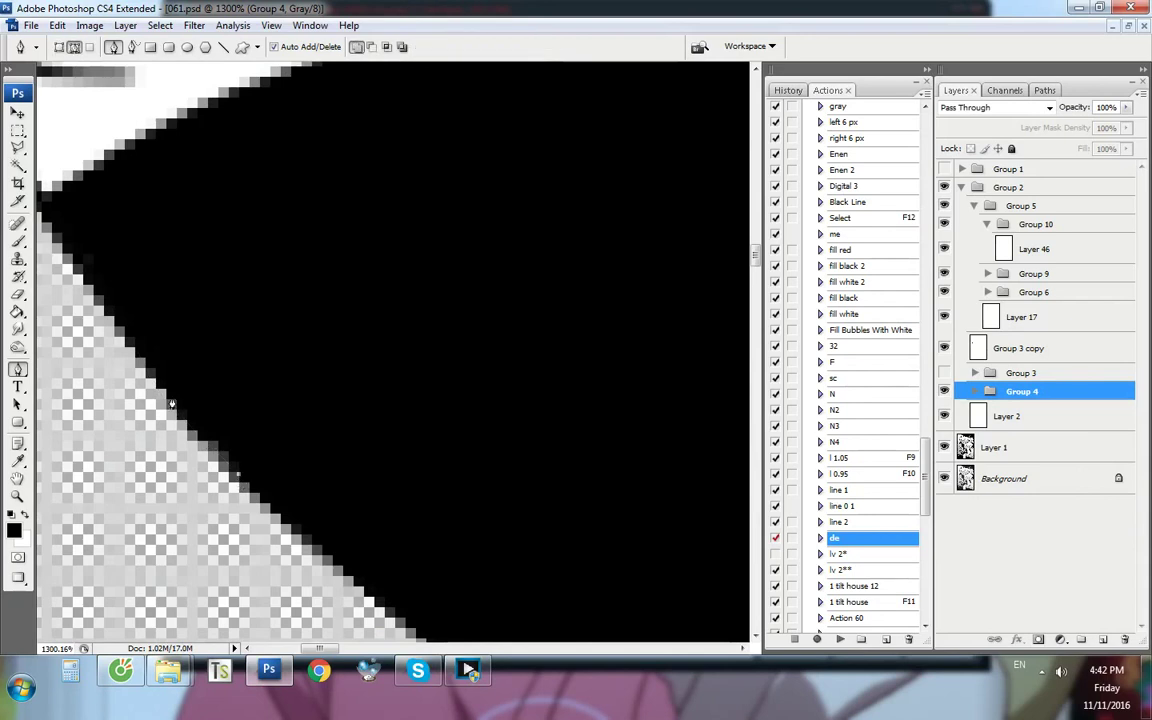
{"action": "left_click_drag", "start_coordinate": [318, 374], "coordinate": [320, 380]}
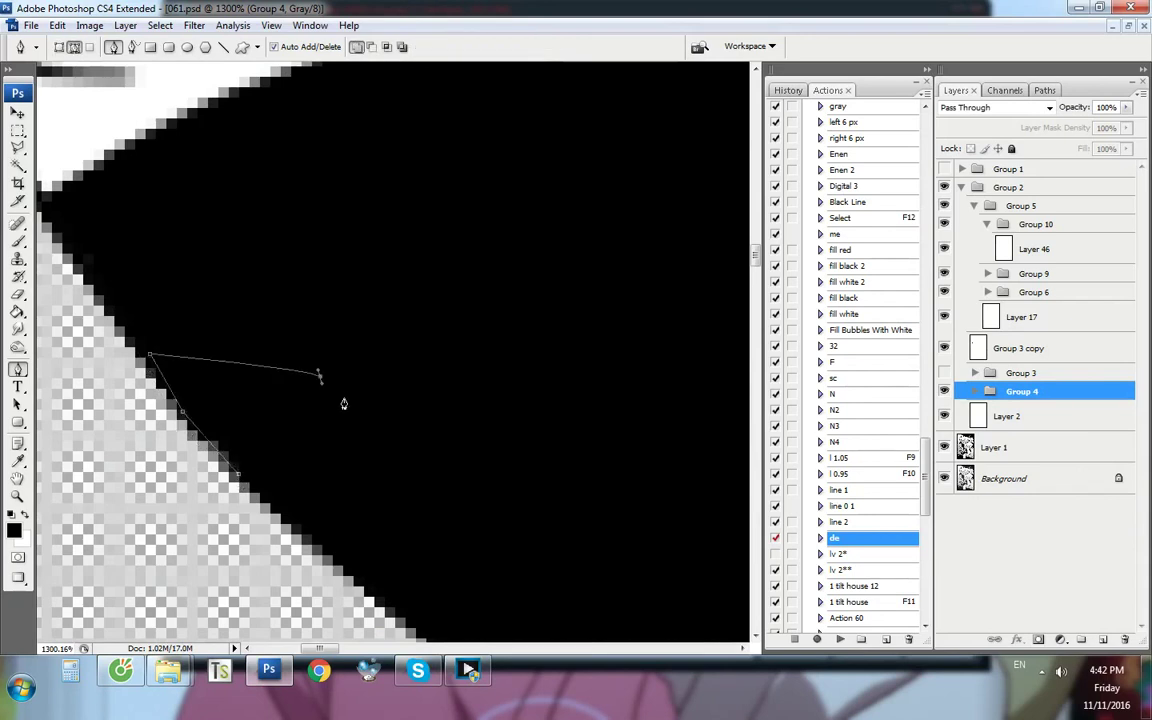
{"action": "left_click", "coordinate": [1050, 255]}
{"action": "double_click", "coordinate": [870, 267], "text": "ctrl"}
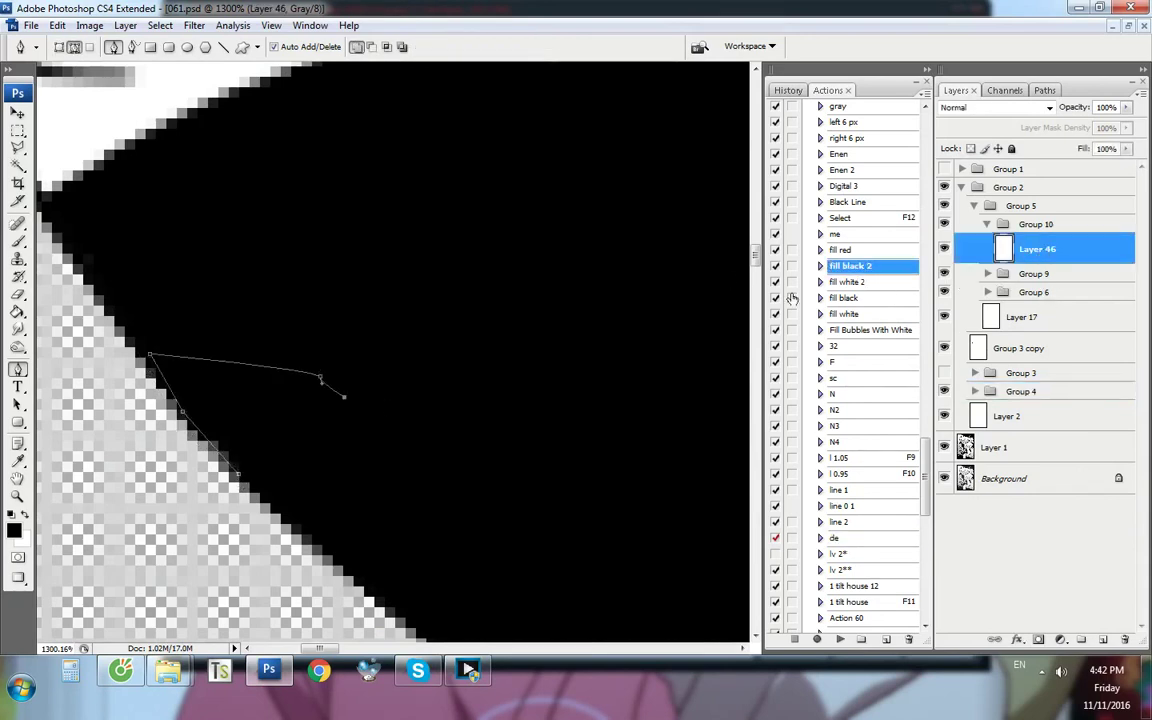
Create a new group above Group 4 with a new layer inside, and compare Group 2's retouching with the original artwork
{"action": "left_click", "coordinate": [1034, 396]}
{"action": "left_click", "coordinate": [1083, 639]}
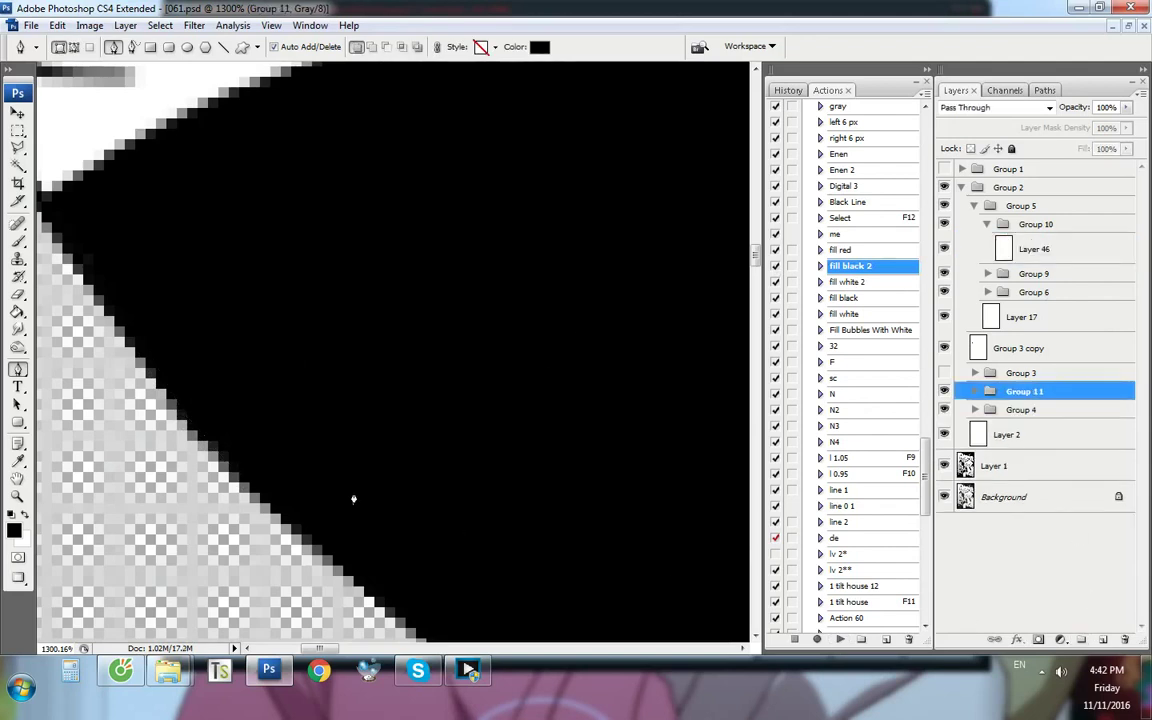
{"action": "scroll", "coordinate": [322, 489], "scroll_direction": "down", "scroll_amount": 14}
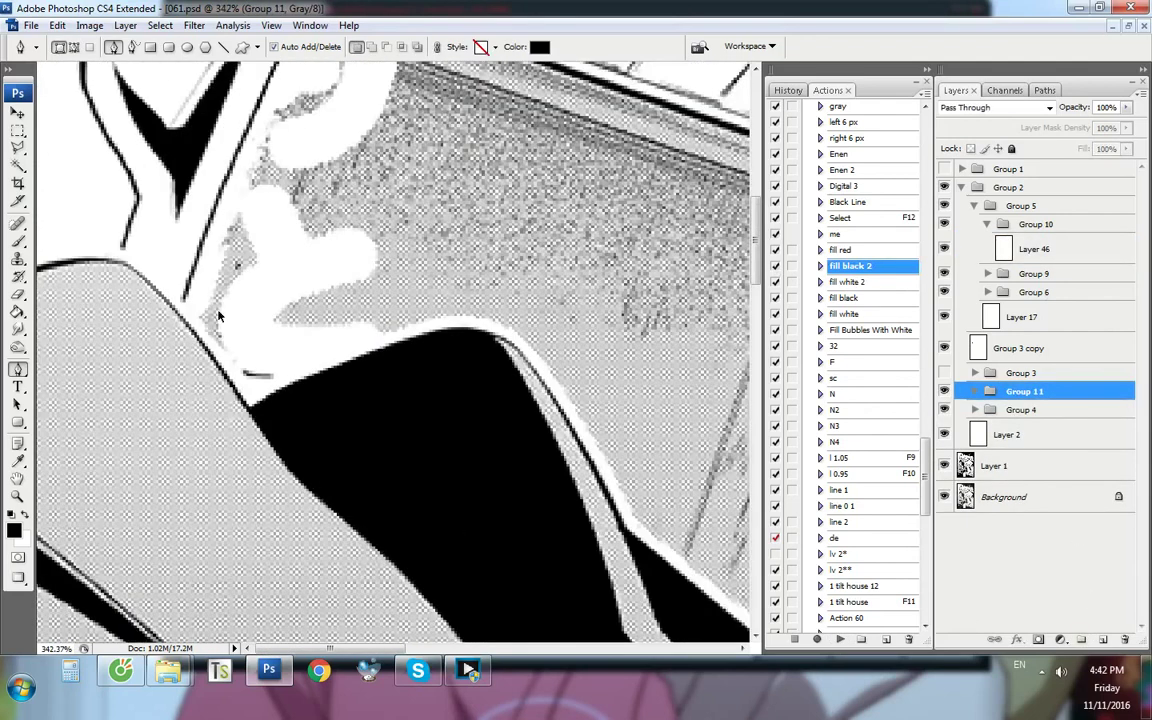
{"action": "key", "text": "ctrl+shift+alt+n"}
{"action": "left_click", "coordinate": [944, 187]}
{"action": "left_click", "coordinate": [944, 187]}
{"action": "left_click", "coordinate": [944, 187]}
{"action": "left_click", "coordinate": [944, 187]}
{"action": "scroll", "coordinate": [303, 387], "scroll_direction": "down", "scroll_amount": 2}
{"action": "scroll", "coordinate": [287, 148], "scroll_direction": "up", "scroll_amount": 4}
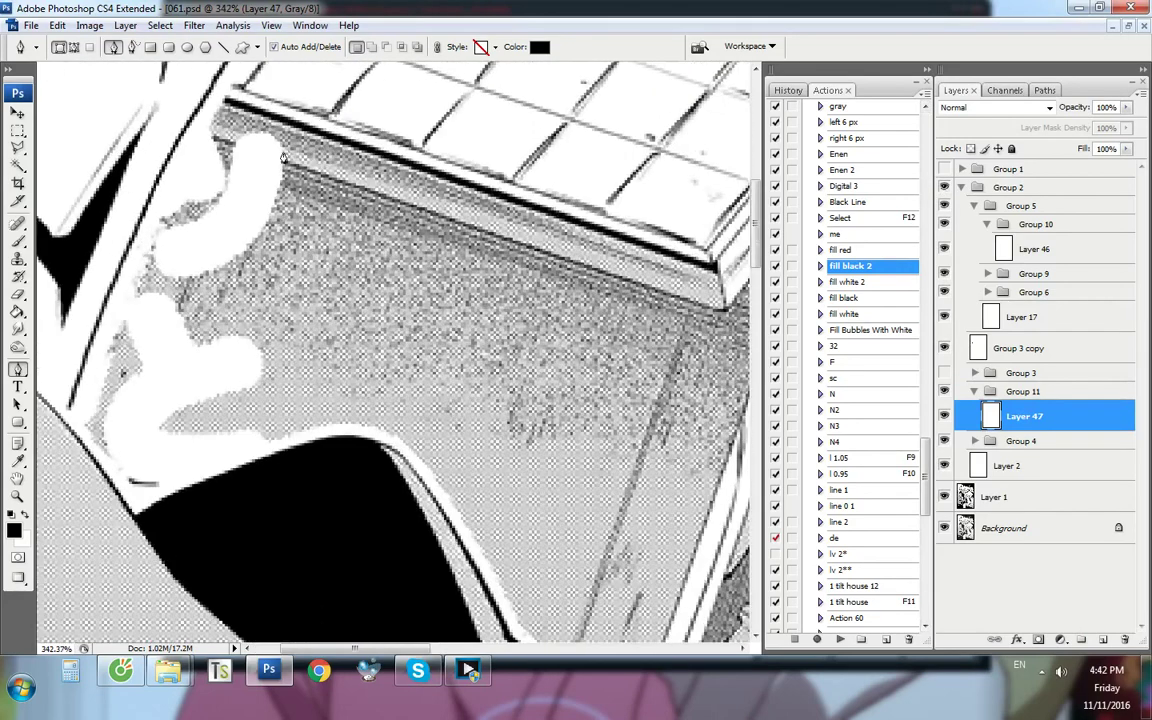
Clone the eave's shaded band and lower line across the top of the white gap on Layer 47 with a 3-pixel Clone Stamp brush
{"action": "key", "text": "s"}
{"action": "scroll", "coordinate": [229, 144], "scroll_direction": "up", "scroll_amount": 4}
{"action": "right_click", "coordinate": [683, 291]}
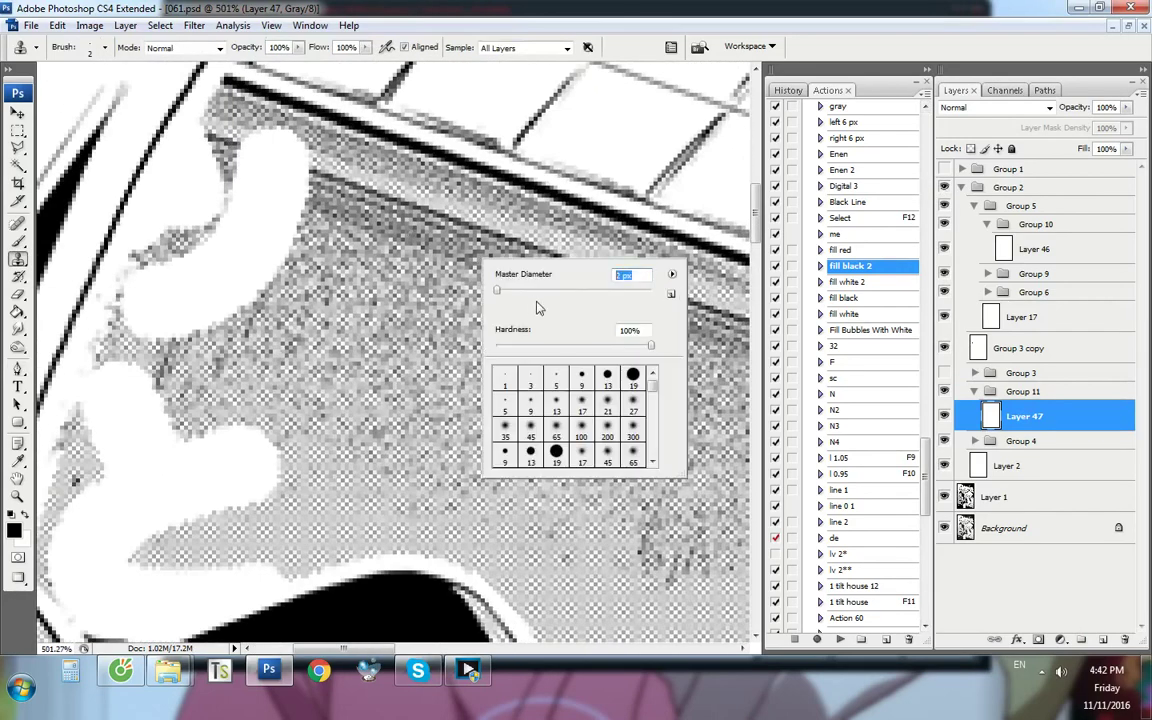
{"action": "type", "text": "3"}
{"action": "key", "text": "Return"}
{"action": "scroll", "coordinate": [290, 160], "scroll_direction": "up", "scroll_amount": 2}
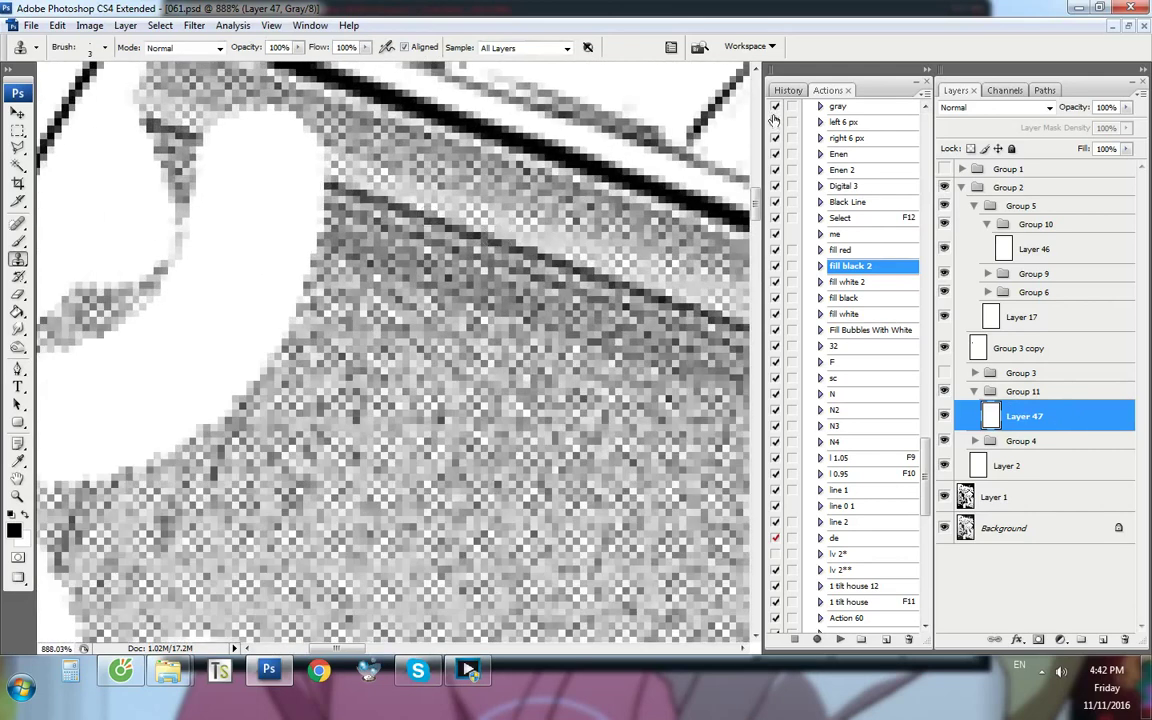
{"action": "left_click", "coordinate": [788, 91]}
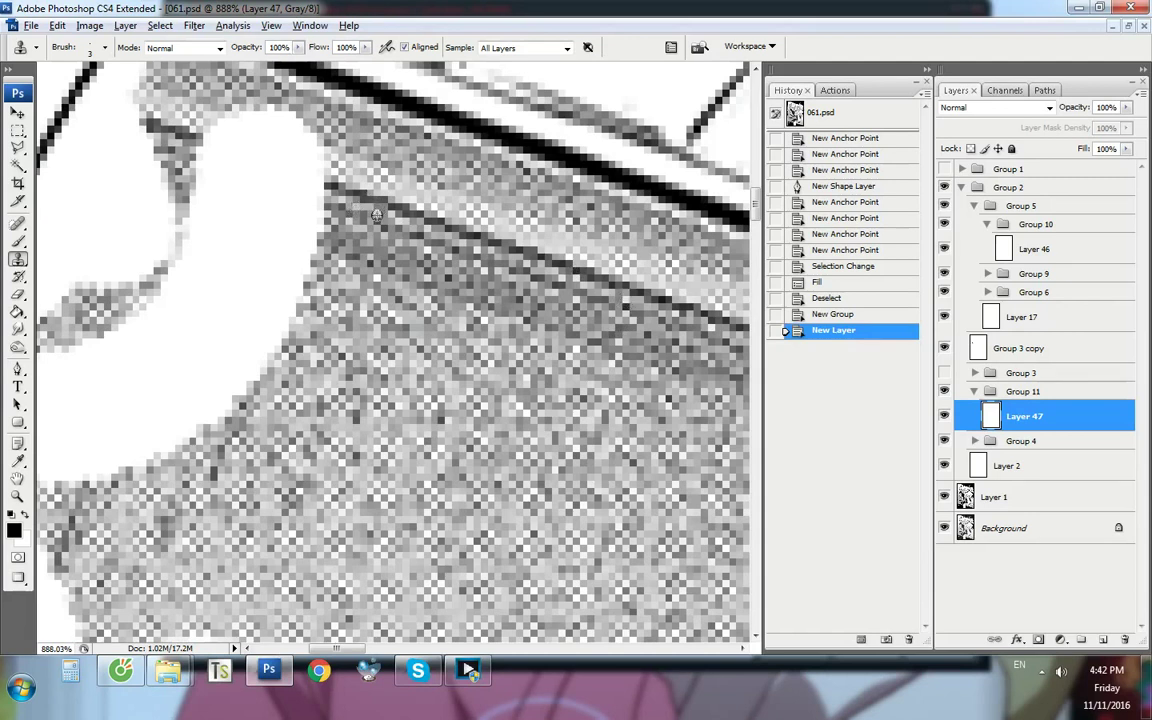
{"action": "mouse_move", "coordinate": [376, 213]}
{"action": "left_mouse_down"}
{"action": "mouse_move", "coordinate": [316, 191]}
{"action": "mouse_move", "coordinate": [324, 180]}
{"action": "mouse_move", "coordinate": [205, 136]}
{"action": "mouse_move", "coordinate": [275, 197]}
{"action": "left_mouse_up"}
{"action": "mouse_move", "coordinate": [303, 143]}
{"action": "left_mouse_down"}
{"action": "mouse_move", "coordinate": [279, 121]}
{"action": "mouse_move", "coordinate": [294, 110]}
{"action": "mouse_move", "coordinate": [246, 104]}
{"action": "mouse_move", "coordinate": [215, 116]}
{"action": "mouse_move", "coordinate": [321, 158]}
{"action": "mouse_move", "coordinate": [273, 150]}
{"action": "mouse_move", "coordinate": [312, 161]}
{"action": "mouse_move", "coordinate": [249, 134]}
{"action": "left_mouse_up"}
Clone the dark shading beneath the eave line across to the wall's outer edge and compare it with Layer 47 hidden
{"action": "scroll", "coordinate": [235, 245], "scroll_direction": "down", "scroll_amount": 3}
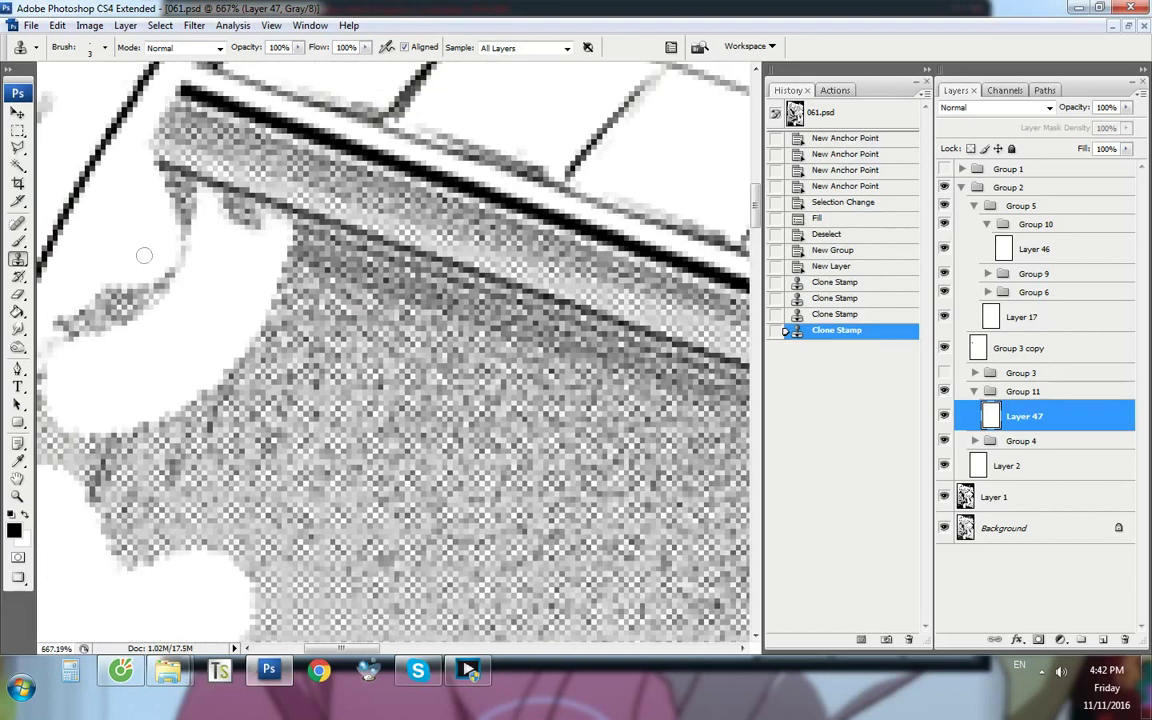
{"action": "scroll", "coordinate": [165, 146], "scroll_direction": "up", "scroll_amount": 3}
{"action": "mouse_move", "coordinate": [167, 145]}
{"action": "left_mouse_down"}
{"action": "mouse_move", "coordinate": [145, 115]}
{"action": "mouse_move", "coordinate": [130, 125]}
{"action": "mouse_move", "coordinate": [145, 160]}
{"action": "mouse_move", "coordinate": [192, 180]}
{"action": "left_mouse_up"}
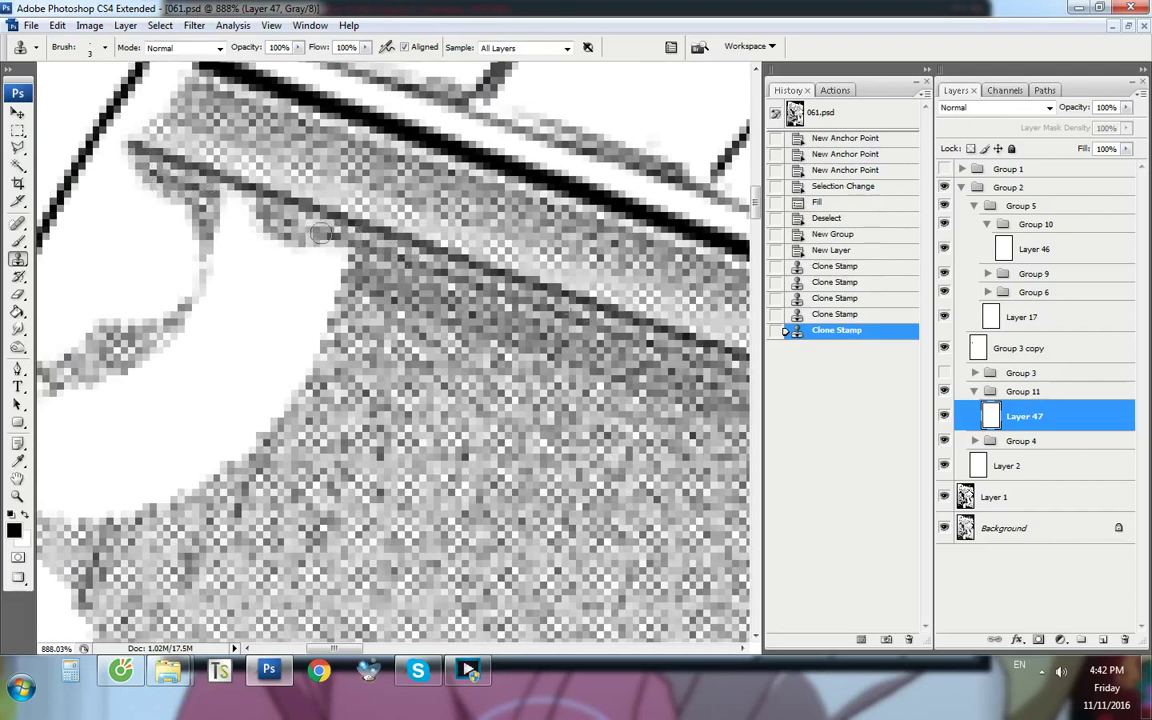
{"action": "mouse_move", "coordinate": [329, 249]}
{"action": "left_mouse_down"}
{"action": "mouse_move", "coordinate": [311, 222]}
{"action": "mouse_move", "coordinate": [334, 235]}
{"action": "mouse_move", "coordinate": [332, 261]}
{"action": "mouse_move", "coordinate": [297, 271]}
{"action": "mouse_move", "coordinate": [322, 276]}
{"action": "mouse_move", "coordinate": [302, 270]}
{"action": "mouse_move", "coordinate": [294, 241]}
{"action": "mouse_move", "coordinate": [257, 208]}
{"action": "mouse_move", "coordinate": [204, 195]}
{"action": "mouse_move", "coordinate": [230, 218]}
{"action": "mouse_move", "coordinate": [267, 224]}
{"action": "mouse_move", "coordinate": [257, 251]}
{"action": "mouse_move", "coordinate": [284, 266]}
{"action": "mouse_move", "coordinate": [119, 172]}
{"action": "mouse_move", "coordinate": [138, 174]}
{"action": "mouse_move", "coordinate": [137, 160]}
{"action": "mouse_move", "coordinate": [103, 195]}
{"action": "mouse_move", "coordinate": [207, 224]}
{"action": "mouse_move", "coordinate": [155, 203]}
{"action": "mouse_move", "coordinate": [212, 210]}
{"action": "mouse_move", "coordinate": [251, 236]}
{"action": "mouse_move", "coordinate": [198, 216]}
{"action": "left_mouse_up"}
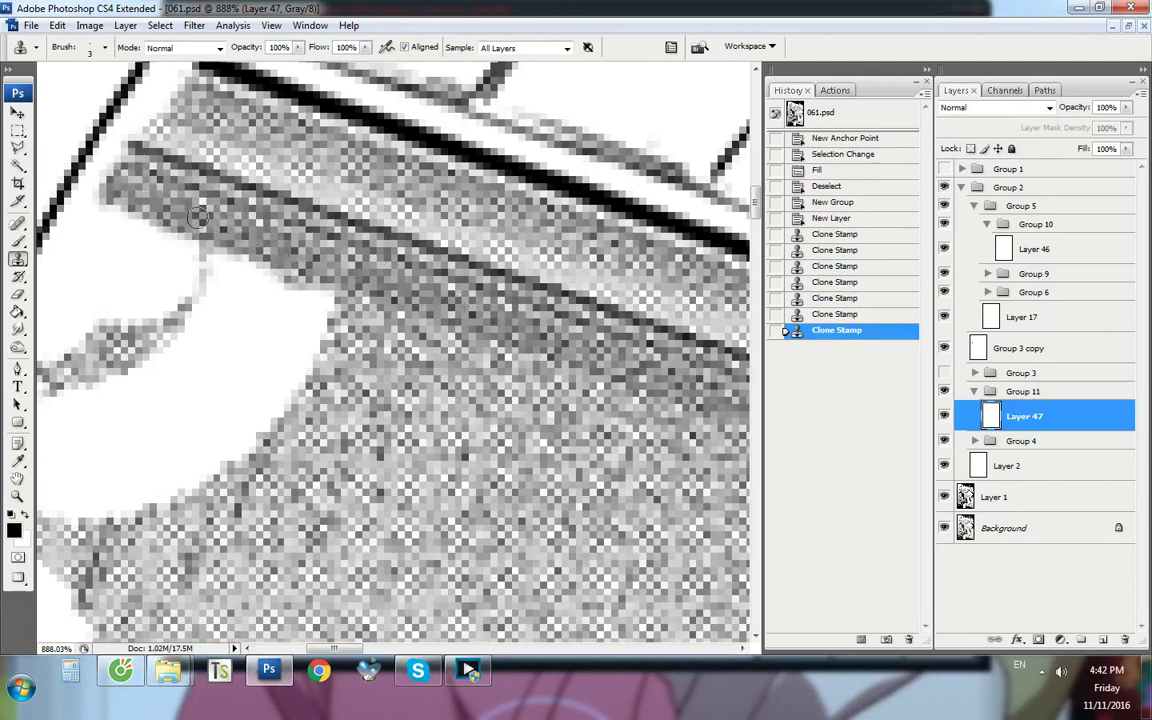
{"action": "mouse_move", "coordinate": [262, 252]}
{"action": "left_mouse_down"}
{"action": "mouse_move", "coordinate": [285, 265]}
{"action": "mouse_move", "coordinate": [290, 300]}
{"action": "mouse_move", "coordinate": [322, 312]}
{"action": "mouse_move", "coordinate": [285, 325]}
{"action": "mouse_move", "coordinate": [235, 385]}
{"action": "mouse_move", "coordinate": [250, 418]}
{"action": "mouse_move", "coordinate": [195, 425]}
{"action": "mouse_move", "coordinate": [185, 400]}
{"action": "mouse_move", "coordinate": [240, 330]}
{"action": "mouse_move", "coordinate": [283, 315]}
{"action": "mouse_move", "coordinate": [215, 255]}
{"action": "mouse_move", "coordinate": [235, 245]}
{"action": "mouse_move", "coordinate": [232, 262]}
{"action": "left_mouse_up"}
{"action": "key", "text": "ctrl+alt+0"}
{"action": "left_click", "coordinate": [944, 416]}
{"action": "scroll", "coordinate": [154, 298], "scroll_direction": "up", "scroll_amount": 8}
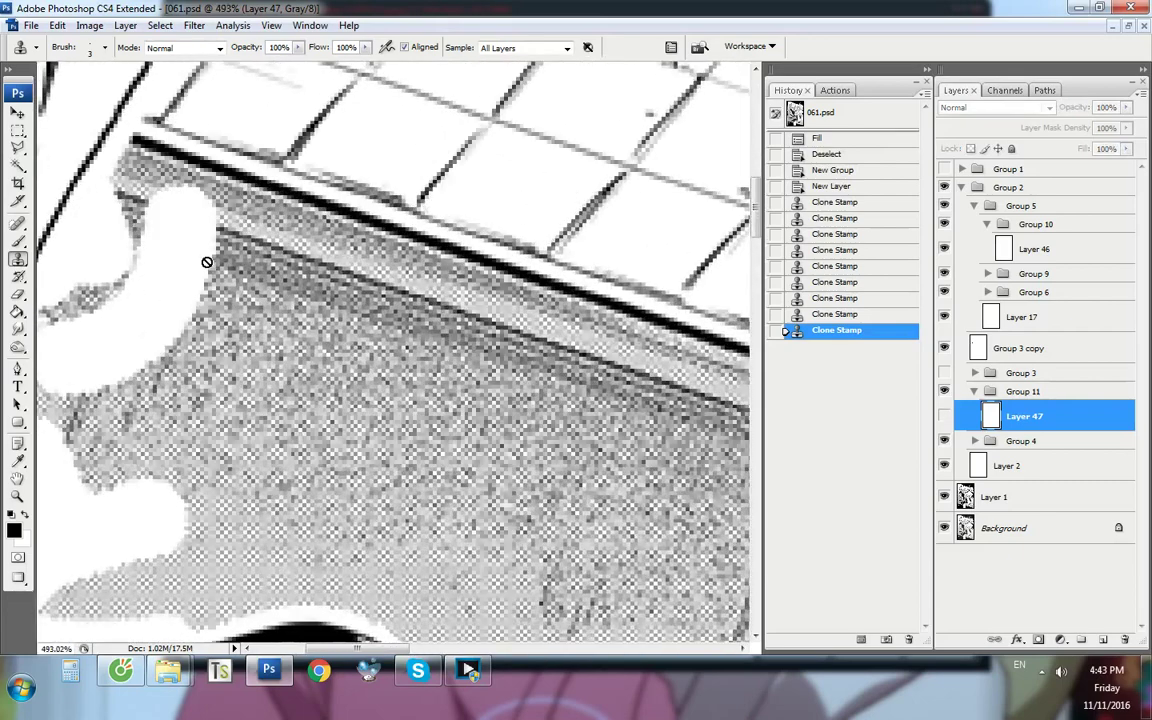
{"action": "scroll", "coordinate": [206, 262], "scroll_direction": "up", "scroll_amount": 3}
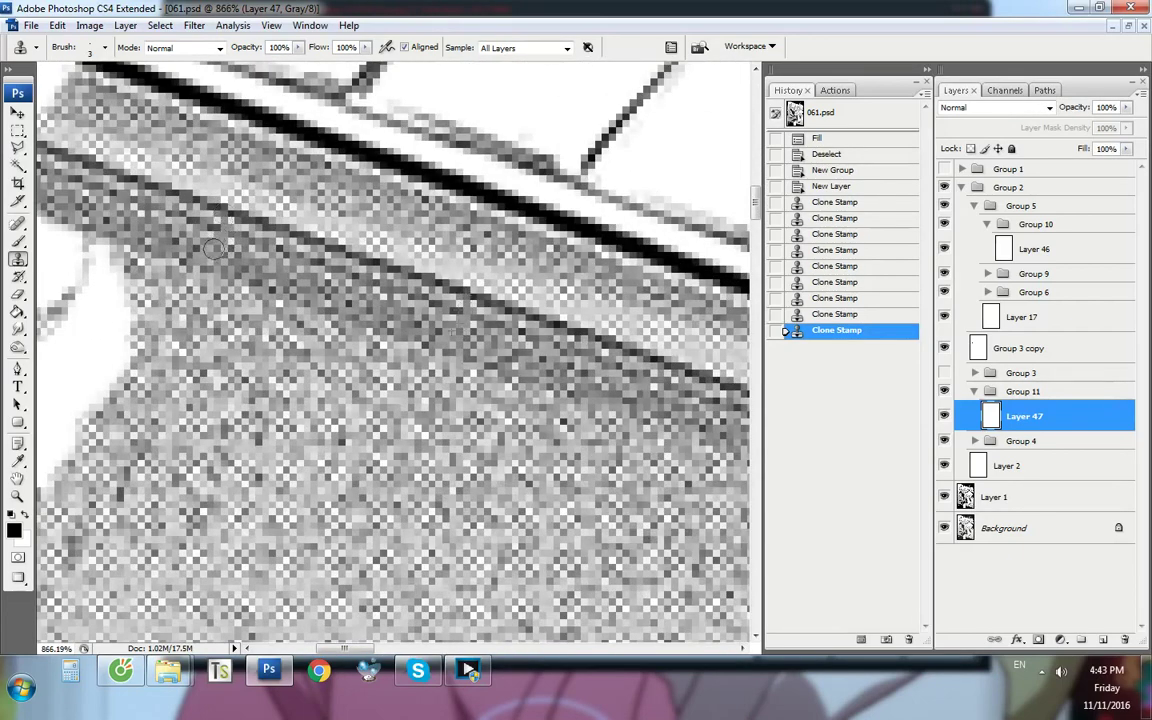
{"action": "key", "text": "ctrl+alt+0"}
Clone the wall's grainy screentone into the upper white gap below the eave with the 3-pixel brush on Layer 47
{"action": "scroll", "coordinate": [140, 265], "scroll_direction": "up", "scroll_amount": 4}
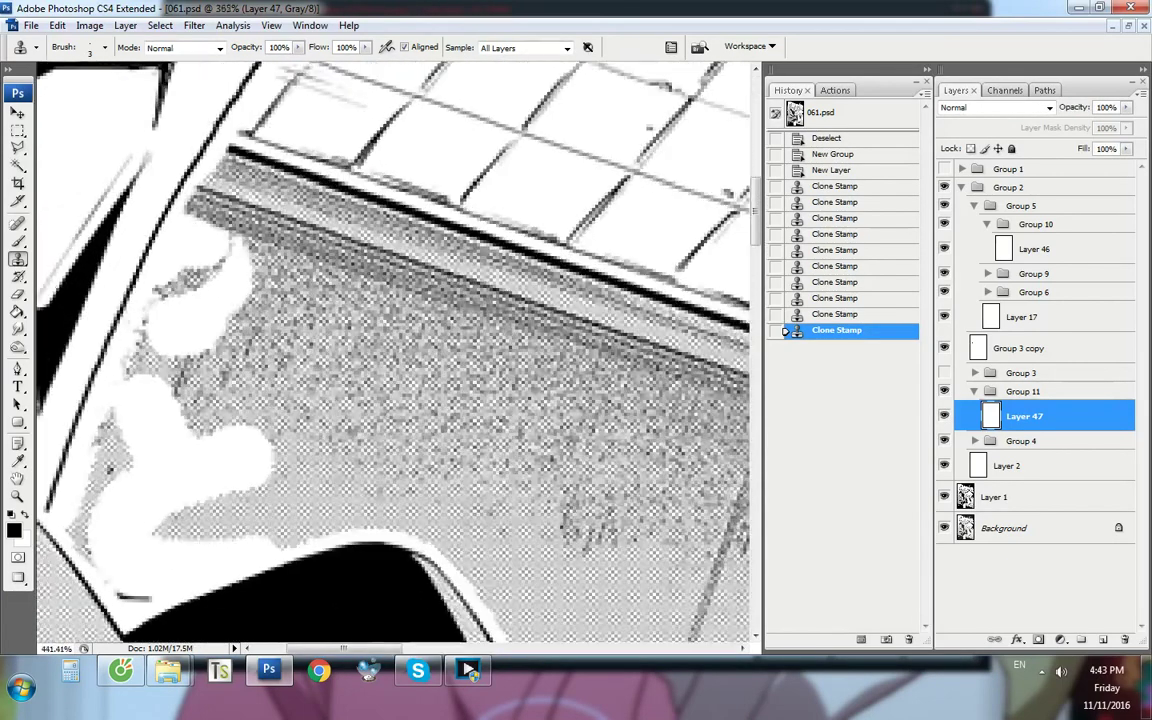
{"action": "mouse_move", "coordinate": [194, 326]}
{"action": "left_mouse_down"}
{"action": "mouse_move", "coordinate": [222, 306]}
{"action": "mouse_move", "coordinate": [199, 366]}
{"action": "left_mouse_up"}
{"action": "mouse_move", "coordinate": [187, 308]}
{"action": "left_mouse_down"}
{"action": "mouse_move", "coordinate": [210, 268]}
{"action": "mouse_move", "coordinate": [232, 316]}
{"action": "mouse_move", "coordinate": [218, 245]}
{"action": "mouse_move", "coordinate": [208, 303]}
{"action": "mouse_move", "coordinate": [179, 284]}
{"action": "mouse_move", "coordinate": [174, 268]}
{"action": "mouse_move", "coordinate": [194, 238]}
{"action": "left_mouse_up"}
{"action": "left_click_drag", "start_coordinate": [214, 300], "coordinate": [235, 272]}
{"action": "left_click_drag", "start_coordinate": [202, 330], "coordinate": [186, 298]}
{"action": "mouse_move", "coordinate": [208, 223]}
{"action": "left_mouse_down"}
{"action": "mouse_move", "coordinate": [234, 246]}
{"action": "mouse_move", "coordinate": [206, 242]}
{"action": "mouse_move", "coordinate": [208, 228]}
{"action": "mouse_move", "coordinate": [211, 252]}
{"action": "left_mouse_up"}
Fill the rest of the upper gap along the wall's slanted edge with cloned screentone, using a 5-pixel brush
{"action": "right_click", "coordinate": [312, 276]}
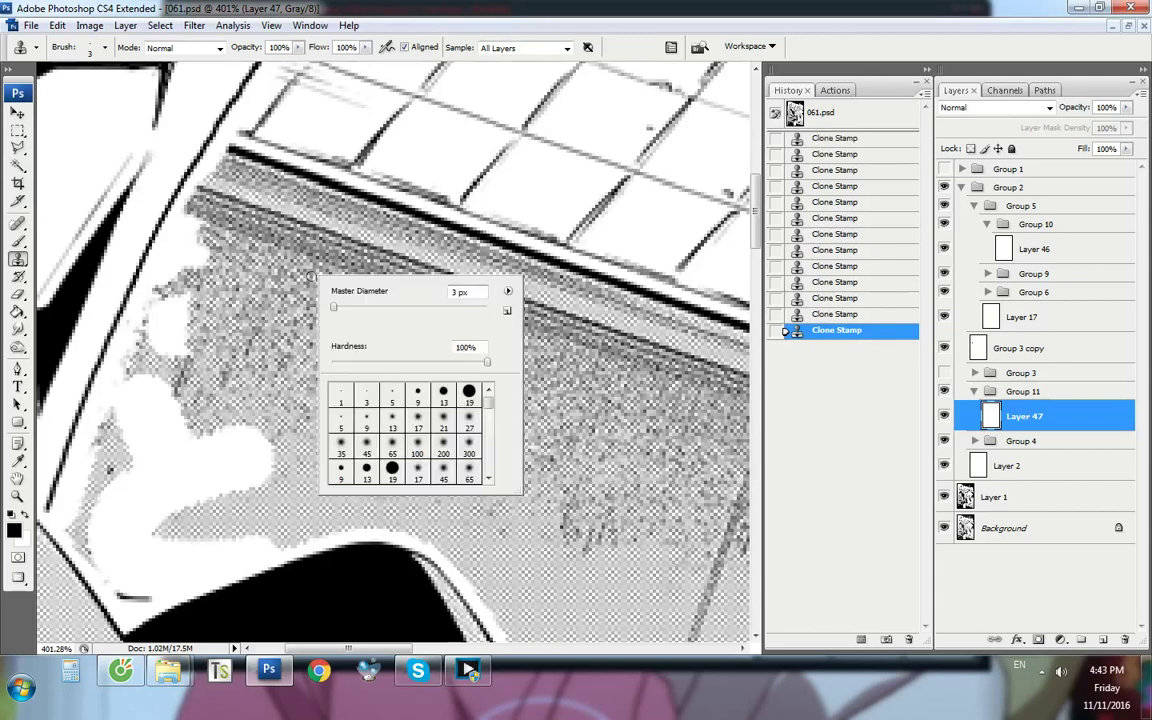
{"action": "type", "text": "5"}
{"action": "key", "text": "Return"}
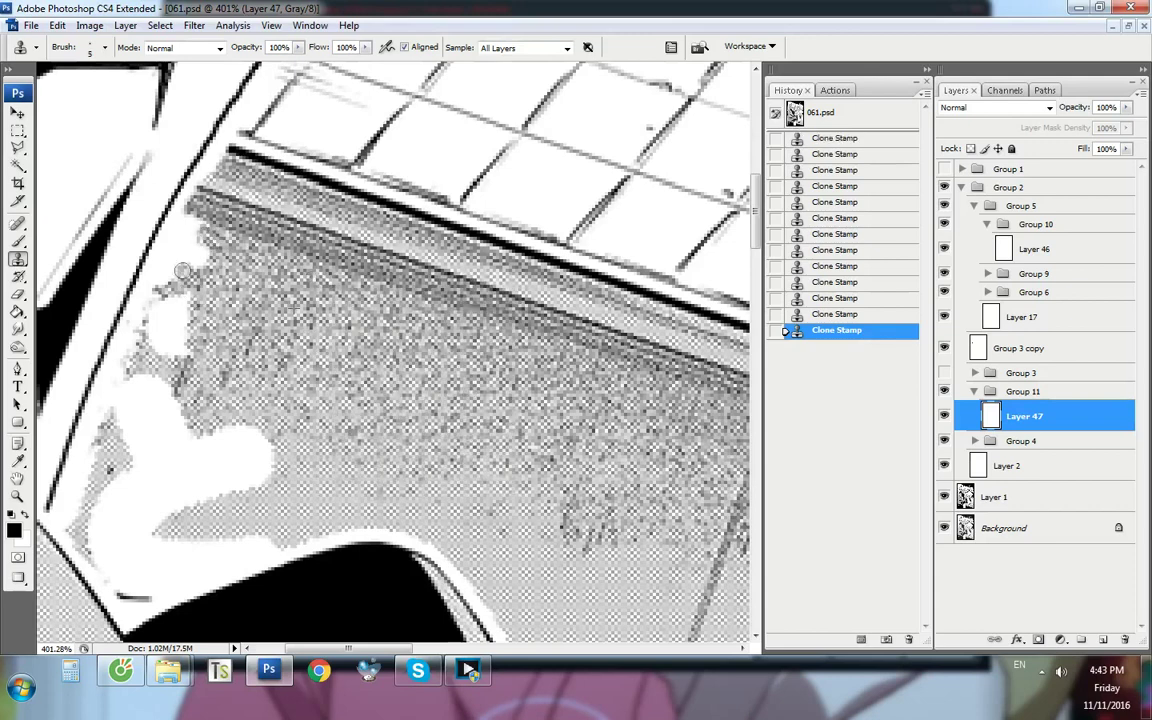
{"action": "scroll", "coordinate": [195, 210], "scroll_direction": "up", "scroll_amount": 2}
{"action": "mouse_move", "coordinate": [195, 205]}
{"action": "left_mouse_down"}
{"action": "mouse_move", "coordinate": [156, 291]}
{"action": "mouse_move", "coordinate": [195, 222]}
{"action": "mouse_move", "coordinate": [186, 249]}
{"action": "mouse_move", "coordinate": [194, 242]}
{"action": "mouse_move", "coordinate": [146, 340]}
{"action": "mouse_move", "coordinate": [175, 297]}
{"action": "mouse_move", "coordinate": [170, 387]}
{"action": "mouse_move", "coordinate": [146, 344]}
{"action": "mouse_move", "coordinate": [123, 377]}
{"action": "mouse_move", "coordinate": [175, 219]}
{"action": "mouse_move", "coordinate": [117, 355]}
{"action": "left_mouse_up"}
{"action": "key", "text": "ctrl+alt+0"}
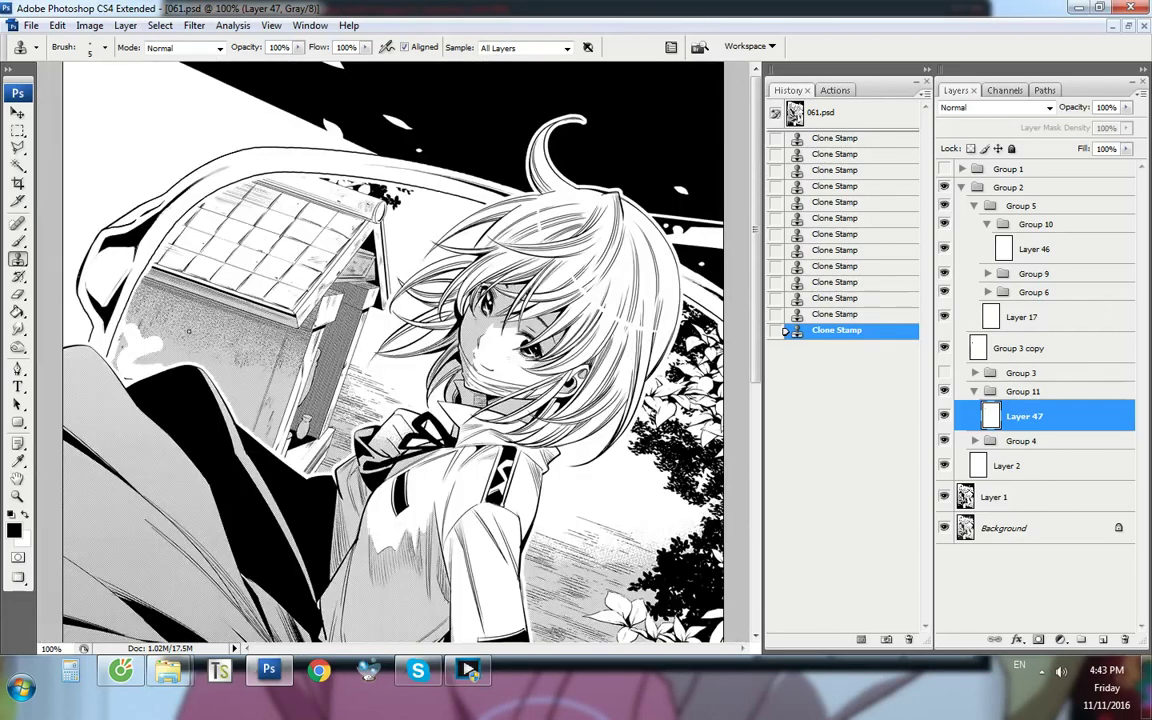
Compare Layer 47 with the uncovered gap and clone screentone over the upper part of the lower white gap
{"action": "key", "text": "ctrl+comma"}
{"action": "scroll", "coordinate": [124, 340], "scroll_direction": "up", "scroll_amount": 9}
{"action": "key", "text": "ctrl+comma"}
{"action": "key", "text": "ctrl+comma"}
{"action": "mouse_move", "coordinate": [320, 351]}
{"action": "left_mouse_down"}
{"action": "mouse_move", "coordinate": [297, 396]}
{"action": "mouse_move", "coordinate": [321, 367]}
{"action": "mouse_move", "coordinate": [253, 318]}
{"action": "mouse_move", "coordinate": [285, 362]}
{"action": "mouse_move", "coordinate": [256, 348]}
{"action": "mouse_move", "coordinate": [247, 296]}
{"action": "mouse_move", "coordinate": [214, 290]}
{"action": "mouse_move", "coordinate": [234, 336]}
{"action": "mouse_move", "coordinate": [240, 328]}
{"action": "mouse_move", "coordinate": [190, 279]}
{"action": "mouse_move", "coordinate": [196, 315]}
{"action": "mouse_move", "coordinate": [178, 266]}
{"action": "mouse_move", "coordinate": [186, 290]}
{"action": "mouse_move", "coordinate": [218, 313]}
{"action": "mouse_move", "coordinate": [146, 270]}
{"action": "mouse_move", "coordinate": [151, 218]}
{"action": "mouse_move", "coordinate": [173, 286]}
{"action": "mouse_move", "coordinate": [154, 283]}
{"action": "mouse_move", "coordinate": [210, 306]}
{"action": "mouse_move", "coordinate": [158, 305]}
{"action": "mouse_move", "coordinate": [196, 317]}
{"action": "mouse_move", "coordinate": [135, 294]}
{"action": "mouse_move", "coordinate": [263, 346]}
{"action": "left_mouse_up"}
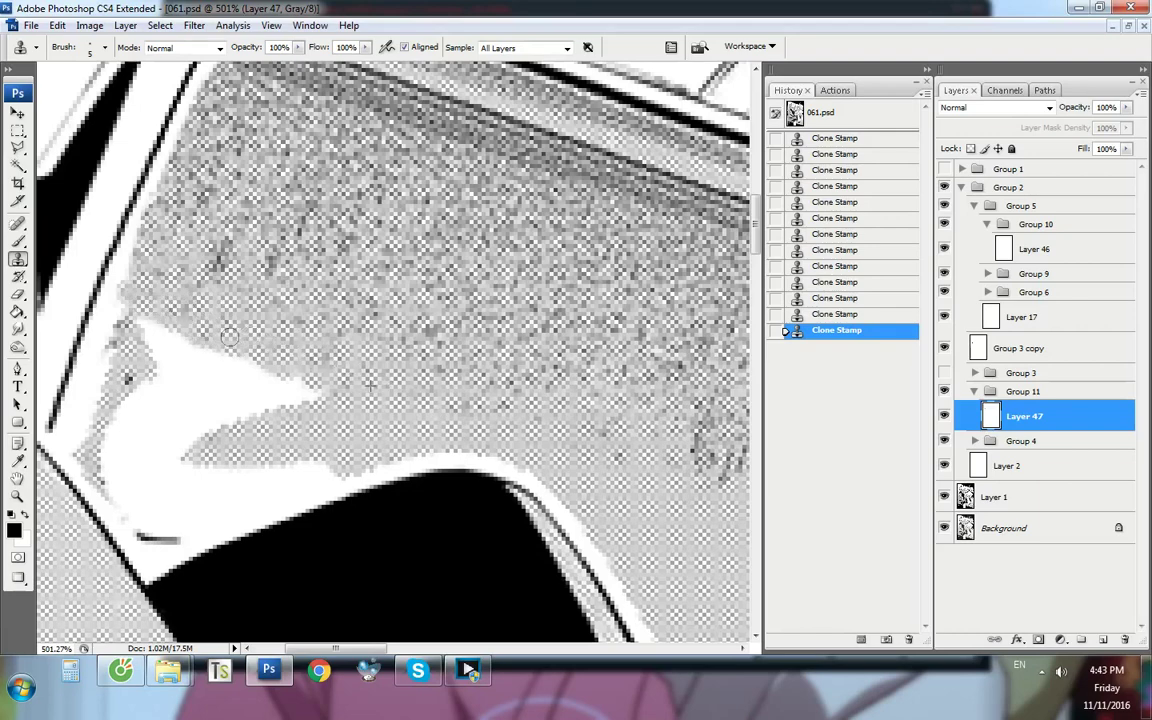
{"action": "key", "text": "ctrl+alt+0"}
{"action": "scroll", "coordinate": [113, 331], "scroll_direction": "up", "scroll_amount": 5}
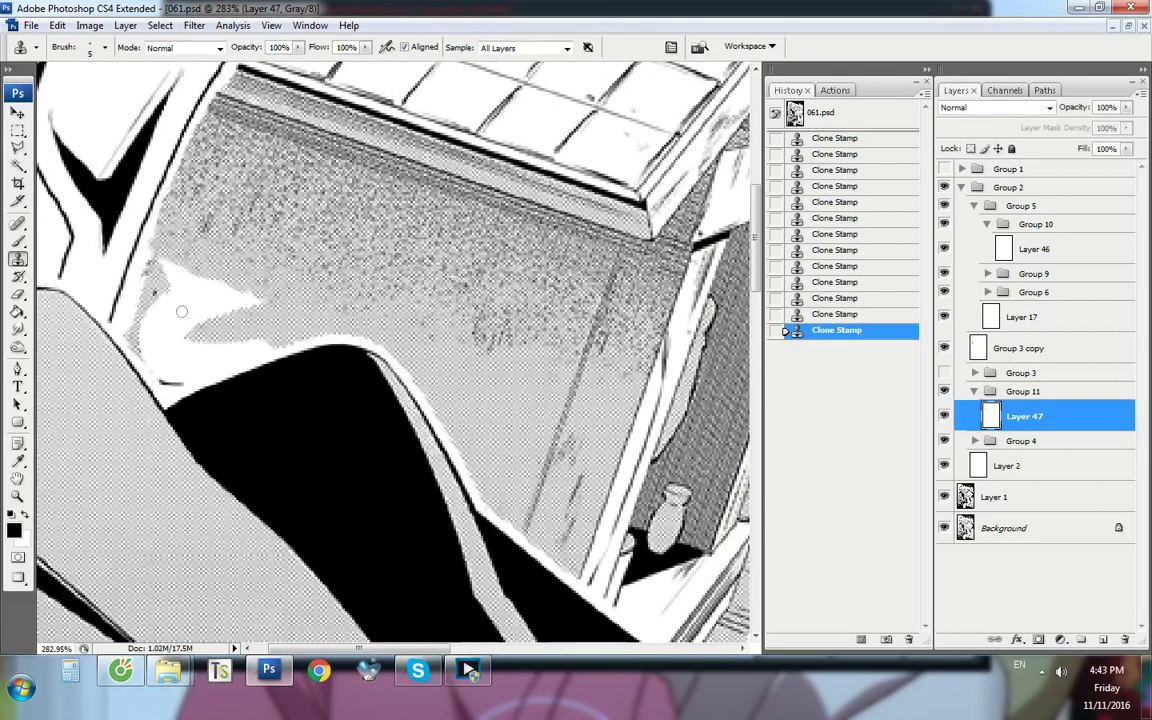
{"action": "key", "text": "ctrl+alt+0"}
Duplicate Layer 47, hide the original layer, and select the recorded action "de" with the Pen tool active
{"action": "key", "text": "ctrl+j"}
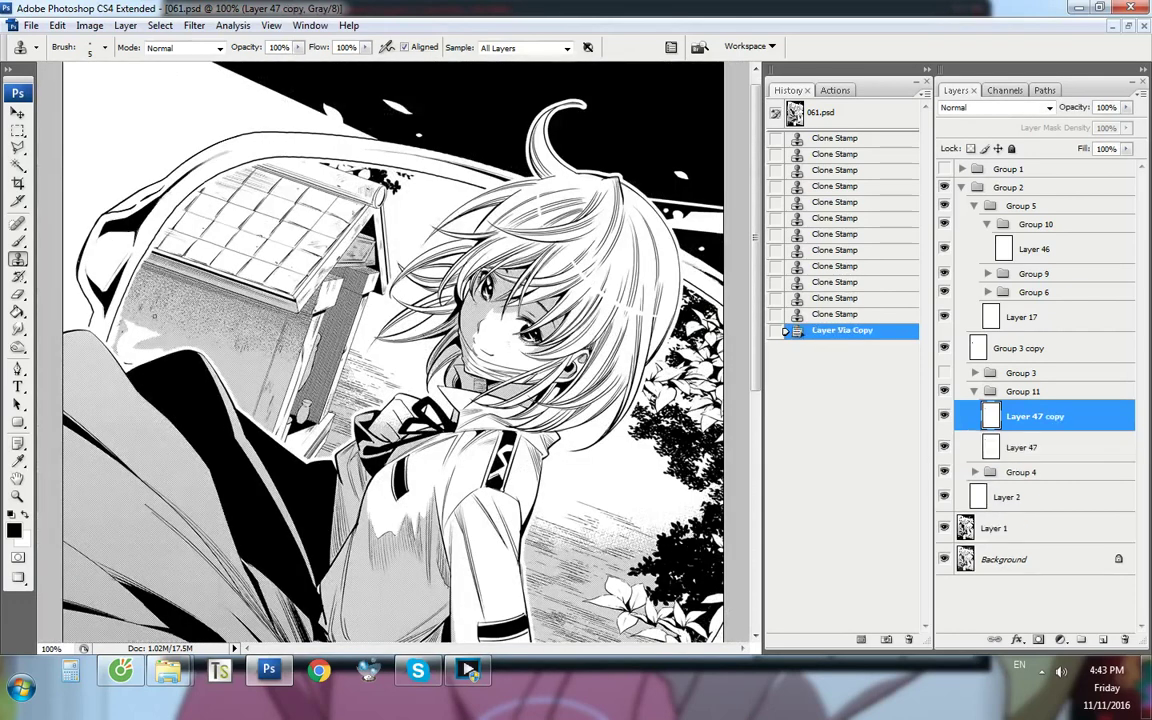
{"action": "key", "text": "p"}
{"action": "left_click", "coordinate": [836, 90]}
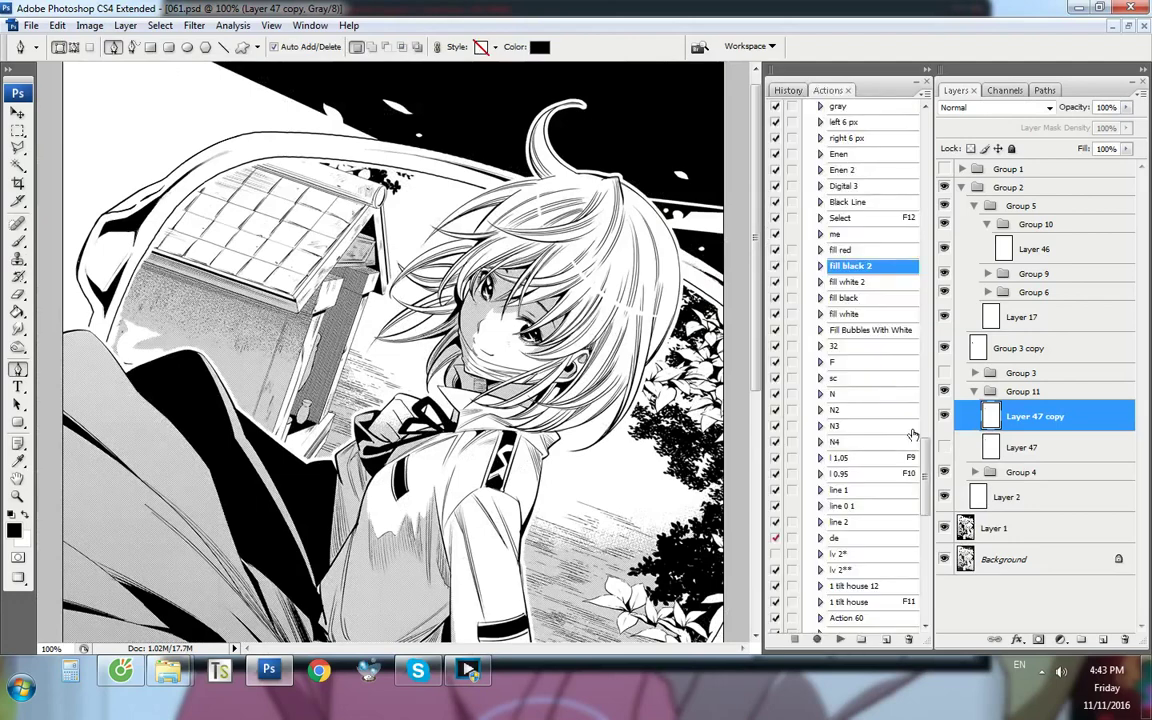
{"action": "left_click", "coordinate": [845, 537]}
Compare the cloned screentone on Layer 47 copy with the uncovered gap, both close up and at full-page view
{"action": "scroll", "coordinate": [120, 305], "scroll_direction": "up", "scroll_amount": 6}
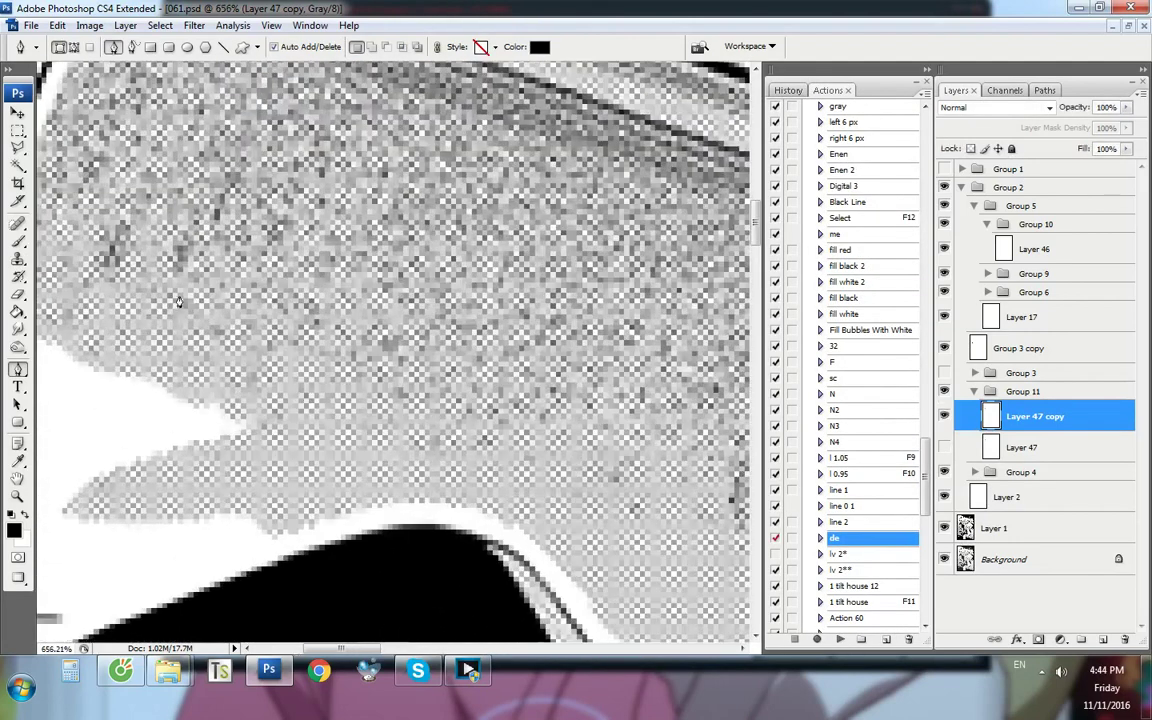
{"action": "left_click", "coordinate": [75, 47]}
{"action": "key", "text": "ctrl+comma"}
{"action": "key", "text": "ctrl+comma"}
{"action": "left_click", "coordinate": [326, 399]}
{"action": "left_click", "coordinate": [210, 325]}
{"action": "key", "text": "ctrl+comma"}
{"action": "key", "text": "ctrl+comma"}
{"action": "left_click", "coordinate": [118, 305]}
{"action": "left_click", "coordinate": [100, 285]}
{"action": "left_click", "coordinate": [59, 47]}
{"action": "scroll", "coordinate": [240, 421], "scroll_direction": "down", "scroll_amount": 2}
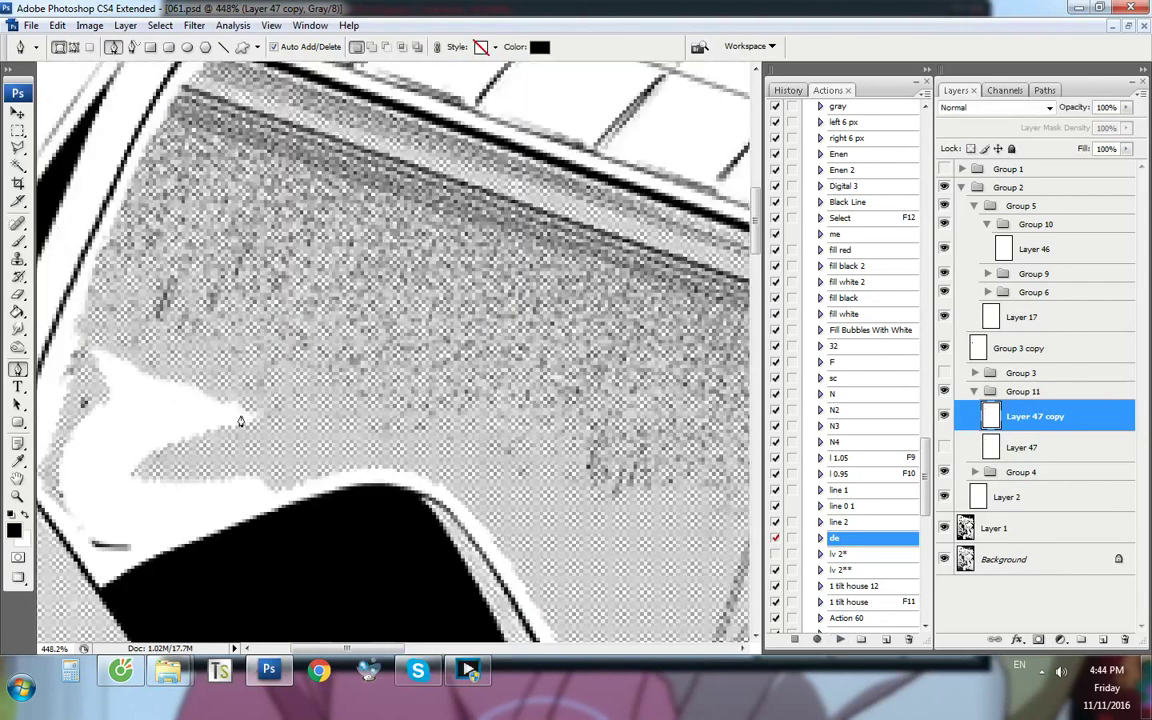
{"action": "scroll", "coordinate": [313, 325], "scroll_direction": "up", "scroll_amount": 2}
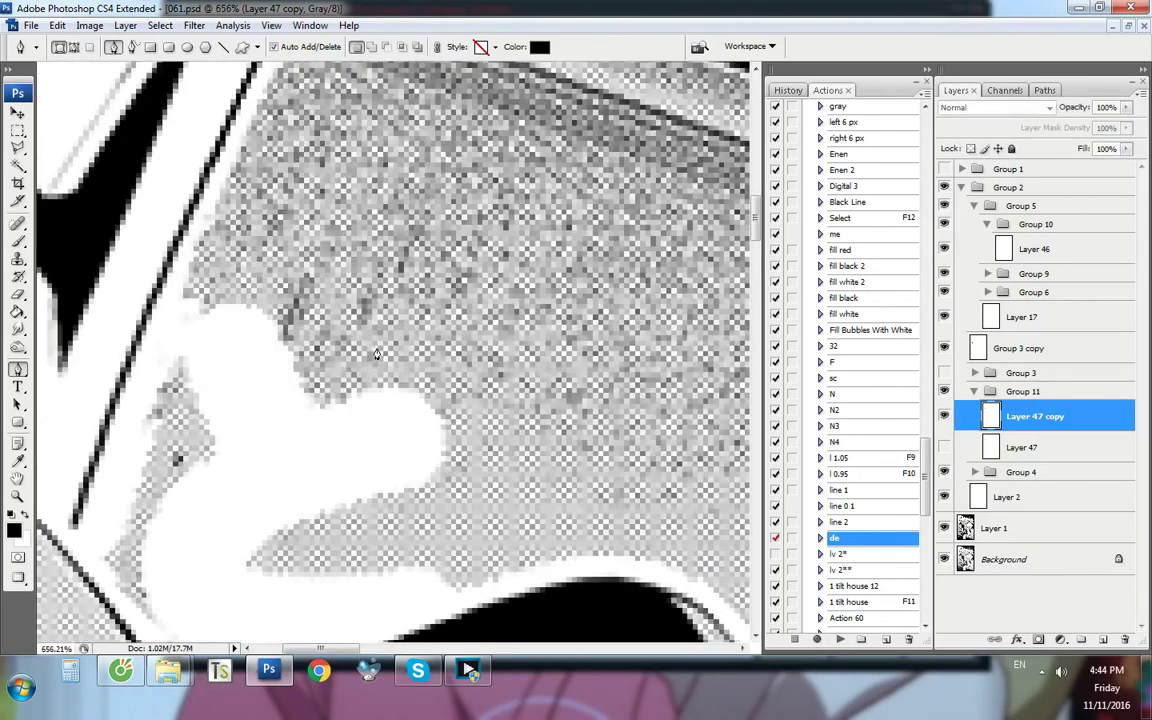
{"action": "left_click", "coordinate": [313, 325]}
{"action": "key", "text": "Escape"}
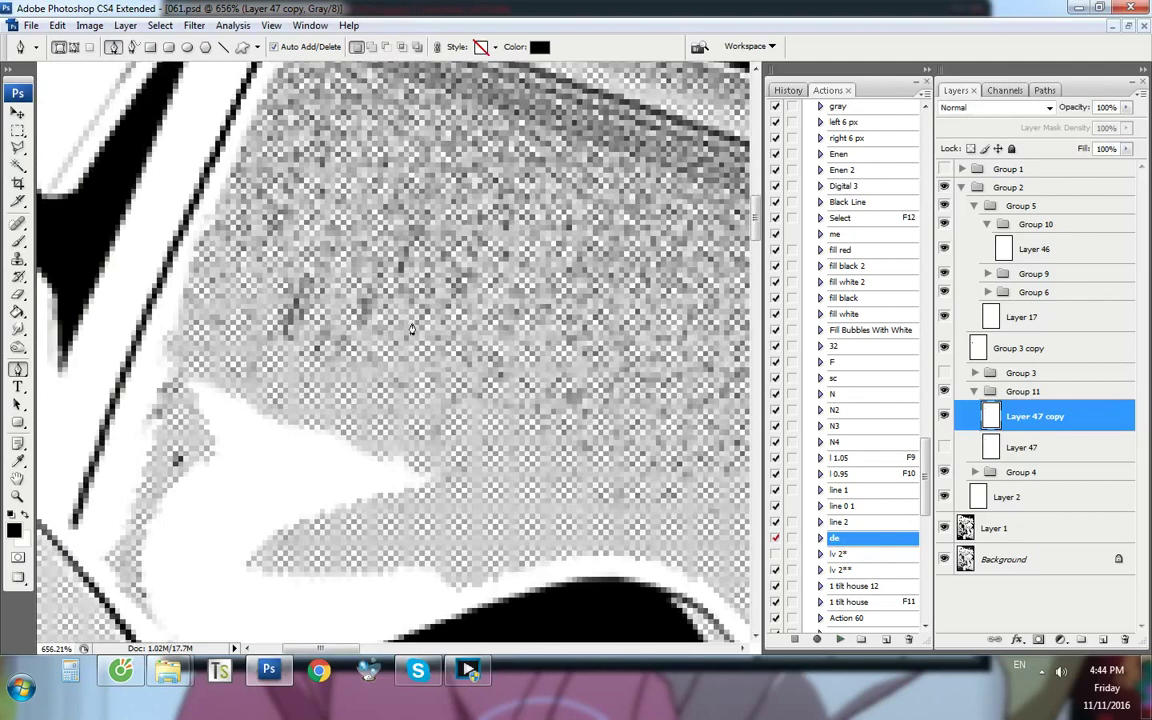
{"action": "key", "text": "ctrl+1"}
{"action": "scroll", "coordinate": [62, 354], "scroll_direction": "up", "scroll_amount": 8}
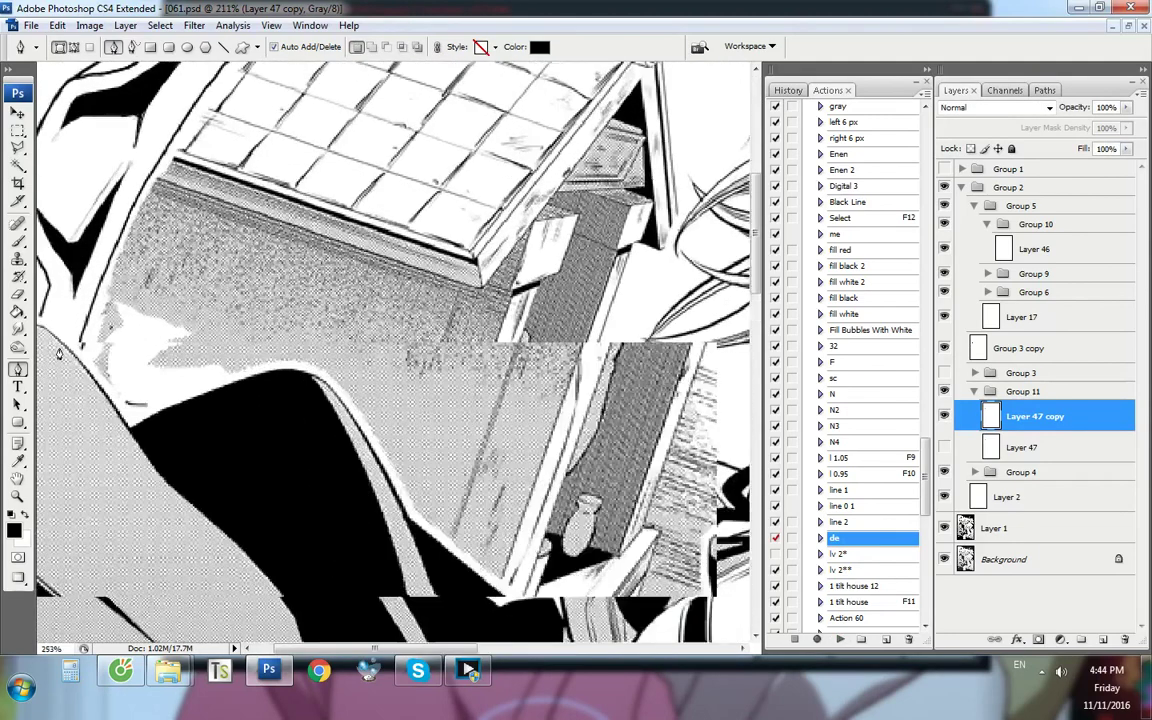
{"action": "key", "text": "ctrl+1"}
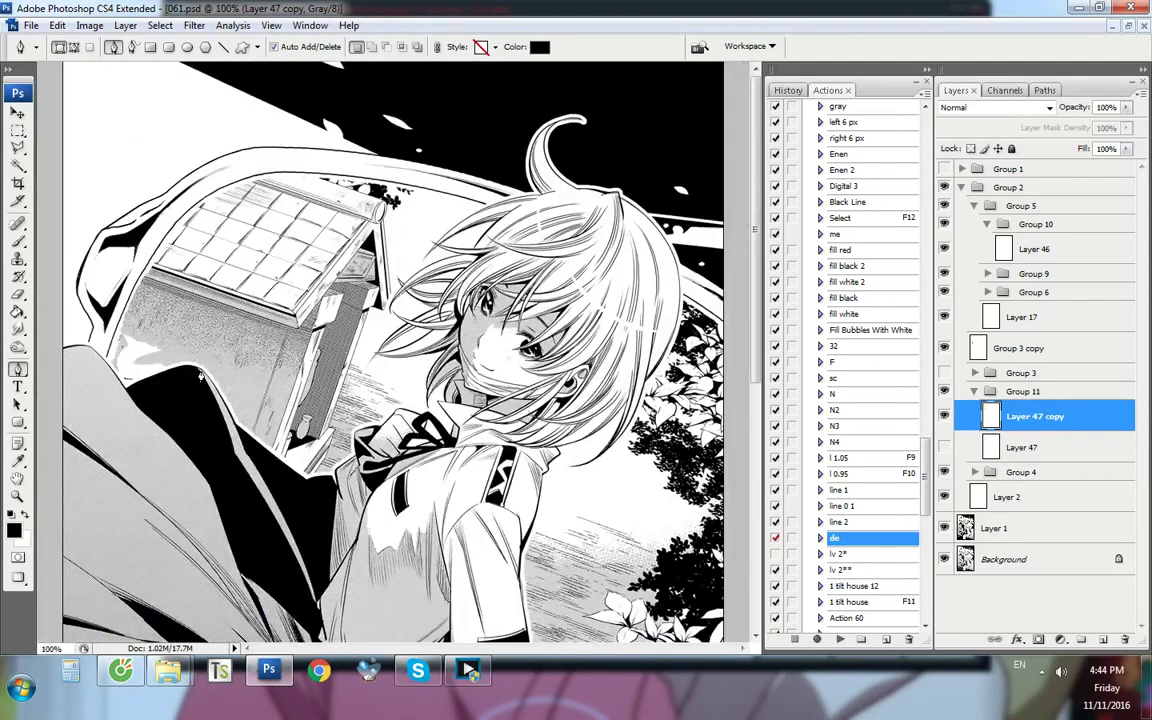
Create a new layer above Layer 47 copy and set the Clone Stamp brush diameter to 2 px
{"action": "key", "text": "ctrl+shift+alt+n"}
{"action": "key", "text": "s"}
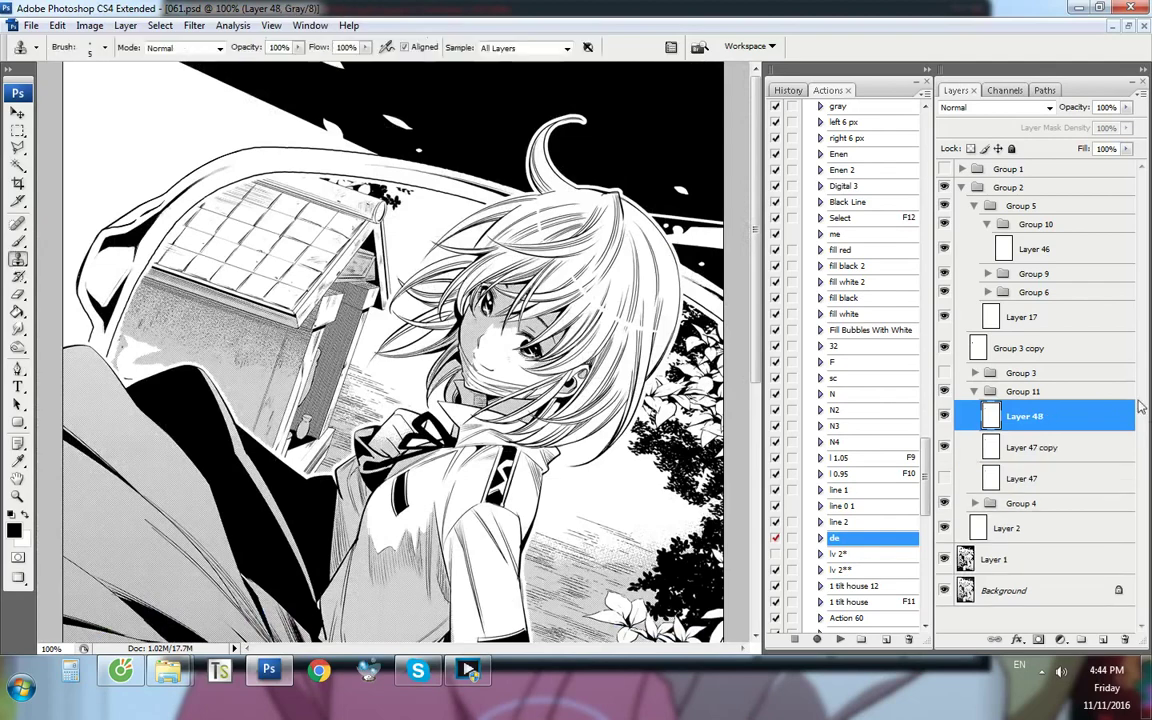
{"action": "scroll", "coordinate": [195, 410], "scroll_direction": "up", "scroll_amount": 4}
{"action": "scroll", "coordinate": [386, 283], "scroll_direction": "up", "scroll_amount": 8}
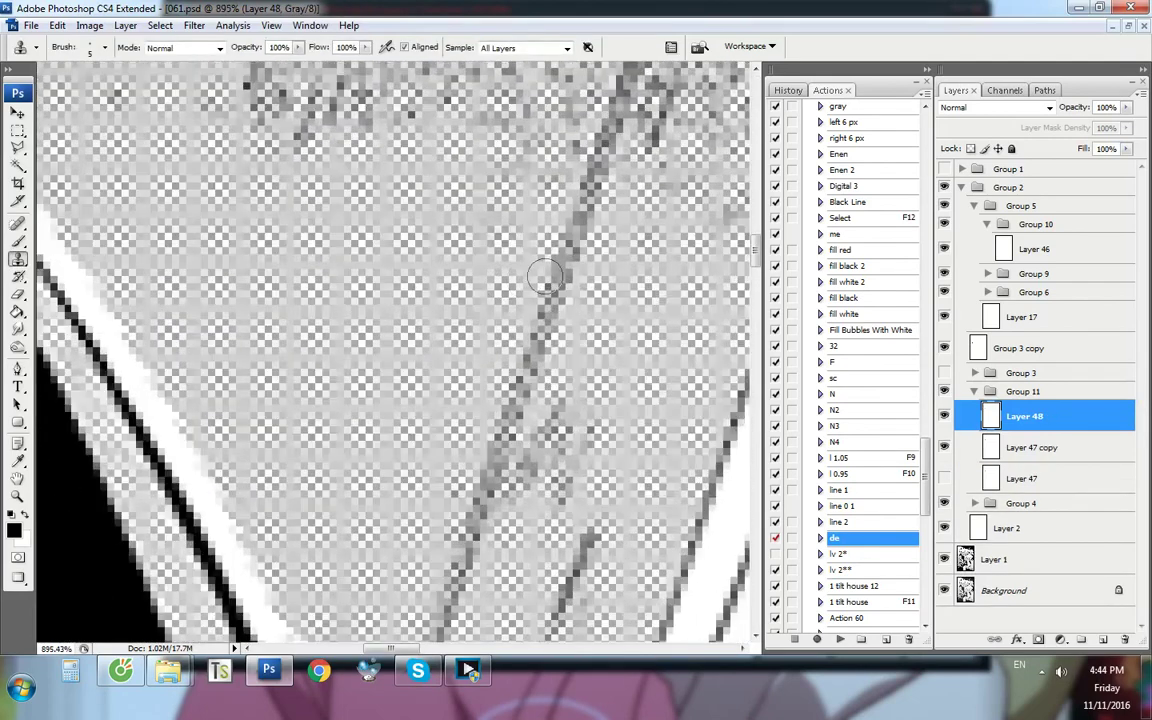
{"action": "right_click", "coordinate": [540, 270]}
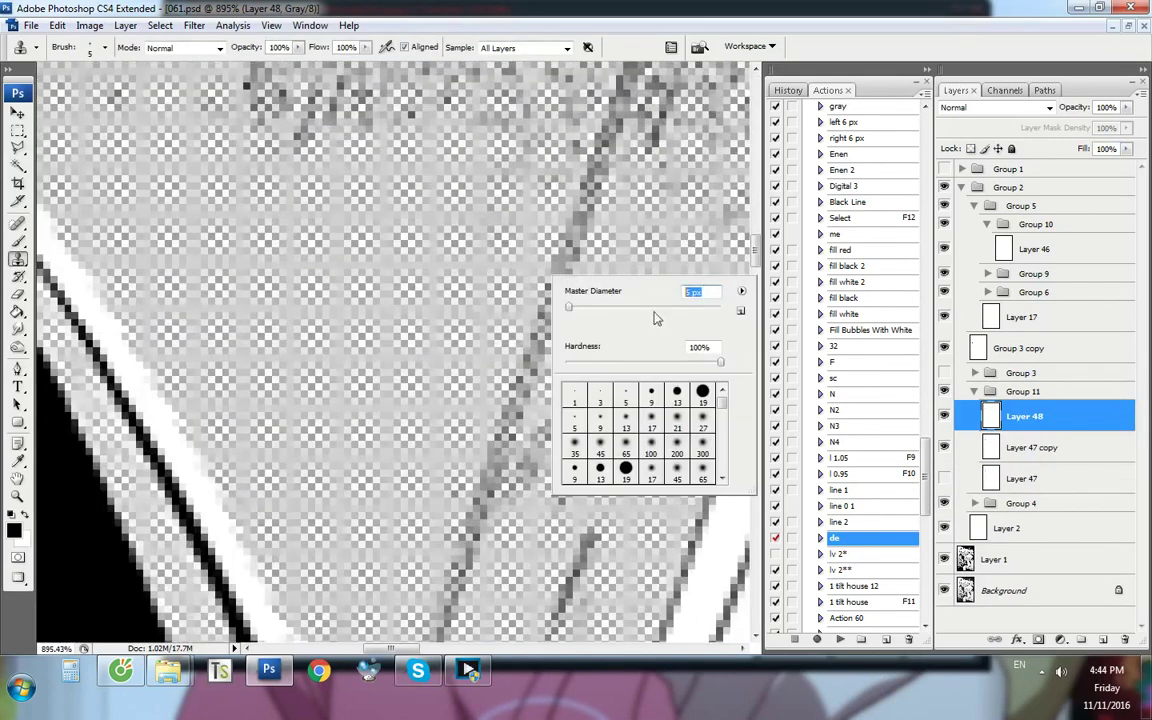
{"action": "type", "text": "2"}
{"action": "key", "text": "Return"}
Clone the wall's clean dot pattern into the pointed end and lower notch of the remaining white gap on Layer 48
{"action": "scroll", "coordinate": [526, 198], "scroll_direction": "up", "scroll_amount": 1}
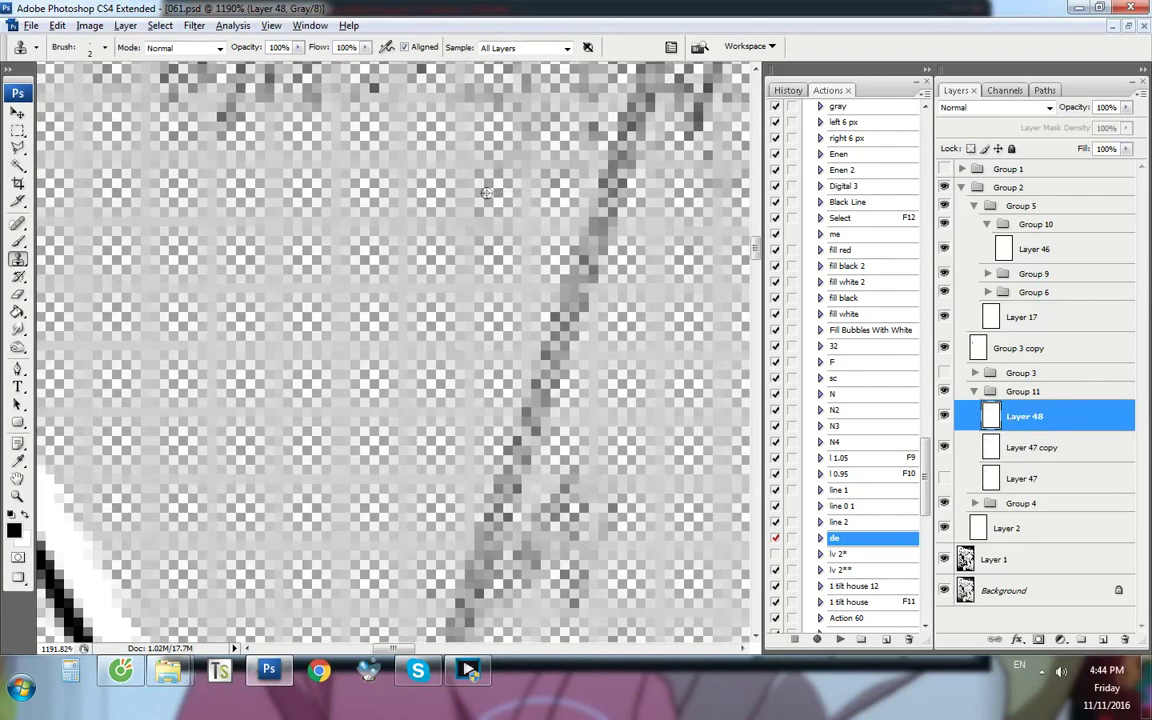
{"action": "scroll", "coordinate": [486, 193], "scroll_direction": "down", "scroll_amount": 7}
{"action": "scroll", "coordinate": [486, 193], "scroll_direction": "up", "scroll_amount": 4}
{"action": "left_click_drag", "start_coordinate": [170, 474], "coordinate": [487, 459]}
{"action": "scroll", "coordinate": [487, 459], "scroll_direction": "up", "scroll_amount": 2}
{"action": "scroll", "coordinate": [507, 428], "scroll_direction": "up", "scroll_amount": 1}
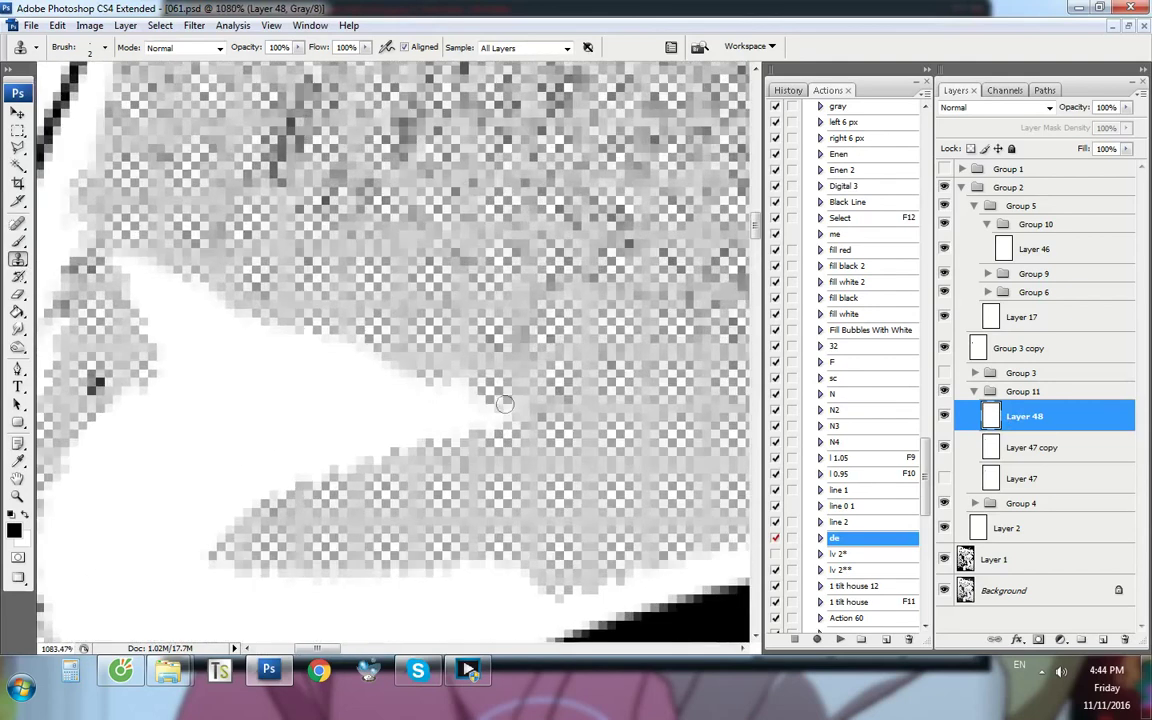
{"action": "left_click", "coordinate": [499, 383]}
{"action": "left_click_drag", "start_coordinate": [499, 390], "coordinate": [514, 411]}
{"action": "mouse_move", "coordinate": [443, 438]}
{"action": "left_mouse_down"}
{"action": "mouse_move", "coordinate": [461, 409]}
{"action": "mouse_move", "coordinate": [385, 382]}
{"action": "mouse_move", "coordinate": [350, 424]}
{"action": "mouse_move", "coordinate": [383, 433]}
{"action": "mouse_move", "coordinate": [274, 494]}
{"action": "mouse_move", "coordinate": [368, 450]}
{"action": "mouse_move", "coordinate": [379, 396]}
{"action": "mouse_move", "coordinate": [257, 478]}
{"action": "mouse_move", "coordinate": [345, 382]}
{"action": "mouse_move", "coordinate": [339, 342]}
{"action": "mouse_move", "coordinate": [215, 465]}
{"action": "left_mouse_up"}
{"action": "mouse_move", "coordinate": [205, 420]}
{"action": "left_mouse_down"}
{"action": "mouse_move", "coordinate": [231, 462]}
{"action": "mouse_move", "coordinate": [374, 397]}
{"action": "left_mouse_up"}
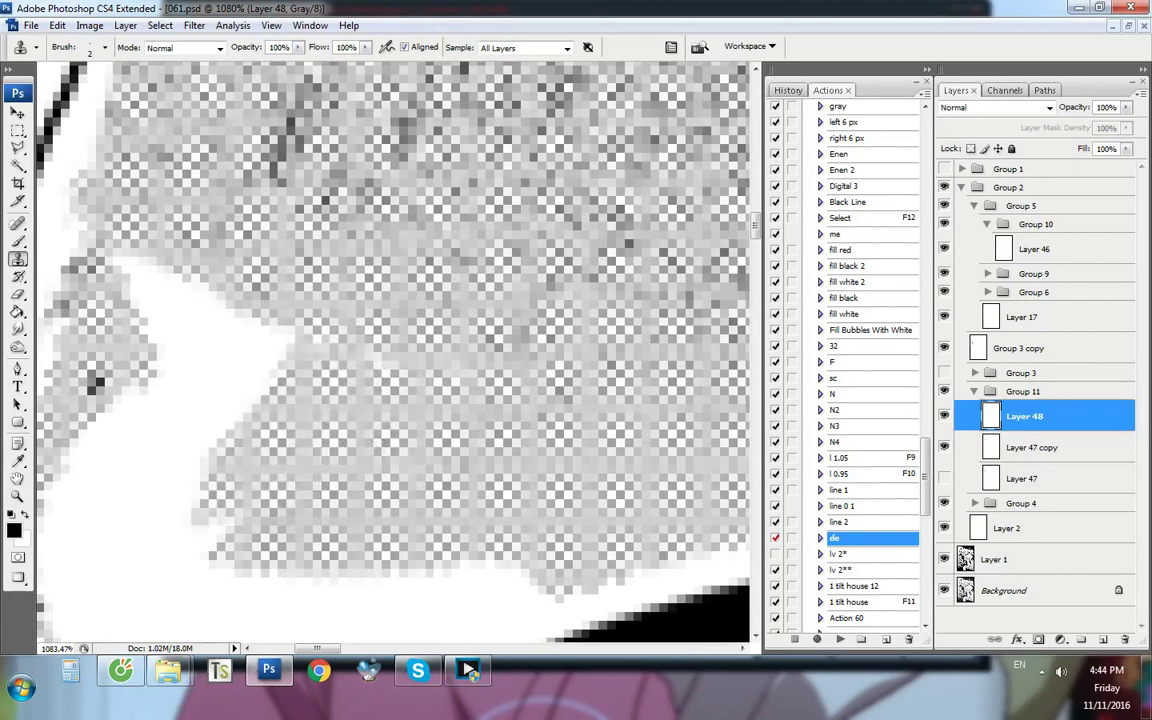
Enlarge the Clone Stamp brush to 9 px and fill the rest of the wall's gap above the black cloth with dot screentone
{"action": "right_click", "coordinate": [446, 391]}
{"action": "left_click_drag", "start_coordinate": [463, 421], "coordinate": [466, 421]}
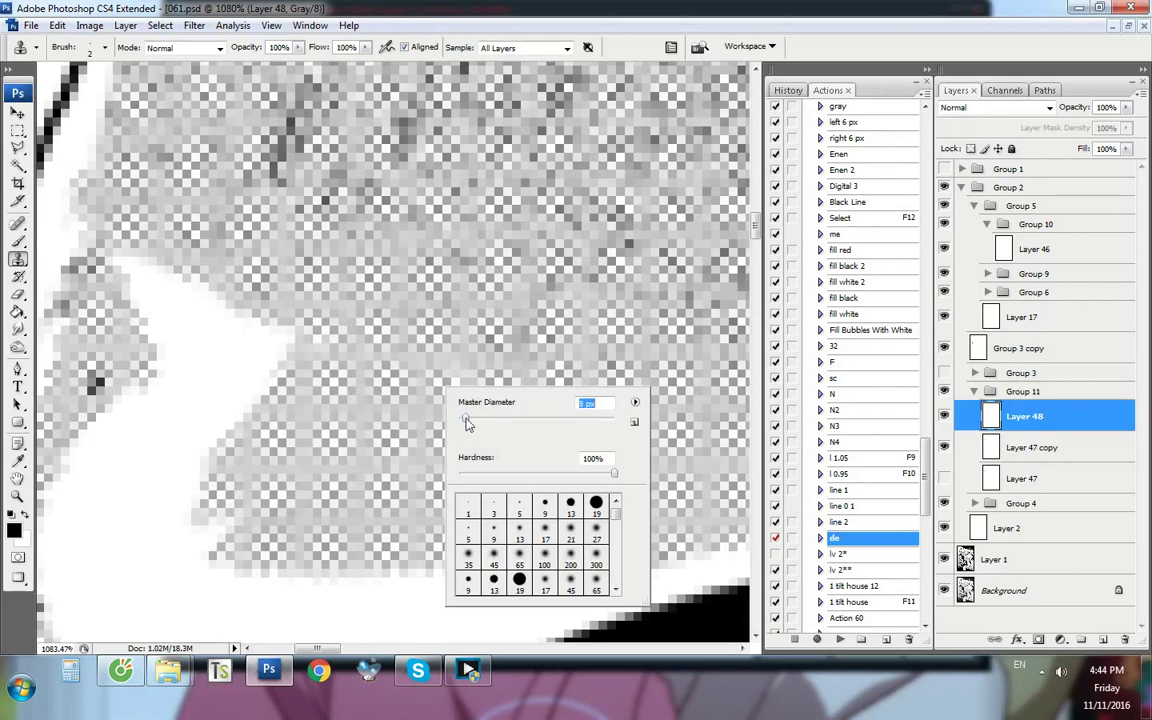
{"action": "mouse_move", "coordinate": [242, 336]}
{"action": "left_mouse_down"}
{"action": "mouse_move", "coordinate": [185, 428]}
{"action": "mouse_move", "coordinate": [191, 365]}
{"action": "mouse_move", "coordinate": [183, 370]}
{"action": "mouse_move", "coordinate": [170, 312]}
{"action": "mouse_move", "coordinate": [142, 280]}
{"action": "mouse_move", "coordinate": [195, 298]}
{"action": "mouse_move", "coordinate": [208, 338]}
{"action": "mouse_move", "coordinate": [212, 325]}
{"action": "mouse_move", "coordinate": [135, 400]}
{"action": "mouse_move", "coordinate": [114, 481]}
{"action": "mouse_move", "coordinate": [172, 528]}
{"action": "mouse_move", "coordinate": [228, 547]}
{"action": "mouse_move", "coordinate": [270, 398]}
{"action": "mouse_move", "coordinate": [237, 522]}
{"action": "mouse_move", "coordinate": [415, 503]}
{"action": "mouse_move", "coordinate": [311, 545]}
{"action": "mouse_move", "coordinate": [320, 555]}
{"action": "mouse_move", "coordinate": [222, 581]}
{"action": "mouse_move", "coordinate": [175, 490]}
{"action": "mouse_move", "coordinate": [180, 530]}
{"action": "mouse_move", "coordinate": [203, 562]}
{"action": "mouse_move", "coordinate": [256, 513]}
{"action": "mouse_move", "coordinate": [205, 503]}
{"action": "mouse_move", "coordinate": [190, 456]}
{"action": "mouse_move", "coordinate": [172, 485]}
{"action": "mouse_move", "coordinate": [192, 522]}
{"action": "mouse_move", "coordinate": [181, 461]}
{"action": "mouse_move", "coordinate": [213, 535]}
{"action": "mouse_move", "coordinate": [264, 551]}
{"action": "mouse_move", "coordinate": [401, 521]}
{"action": "mouse_move", "coordinate": [364, 541]}
{"action": "mouse_move", "coordinate": [232, 548]}
{"action": "left_mouse_up"}
{"action": "scroll", "coordinate": [286, 422], "scroll_direction": "down", "scroll_amount": 6}
{"action": "key", "text": "ctrl+1"}
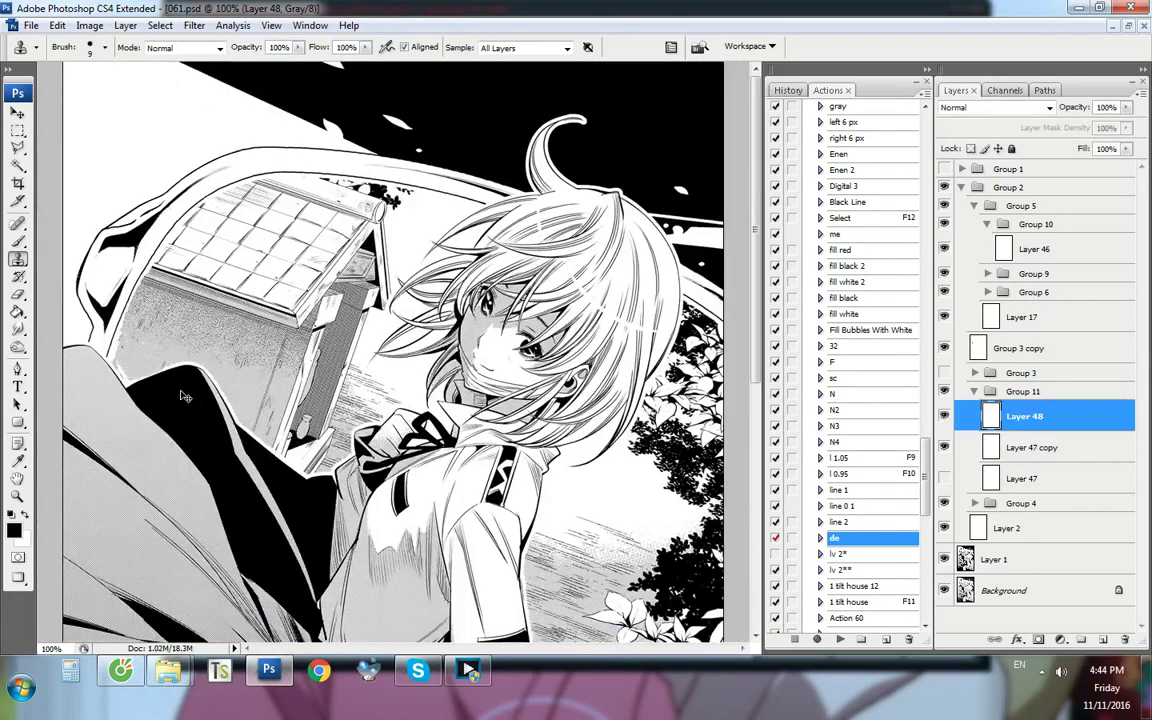
Duplicate Layer 48 and hide the original layer
{"action": "key", "text": "ctrl+j"}
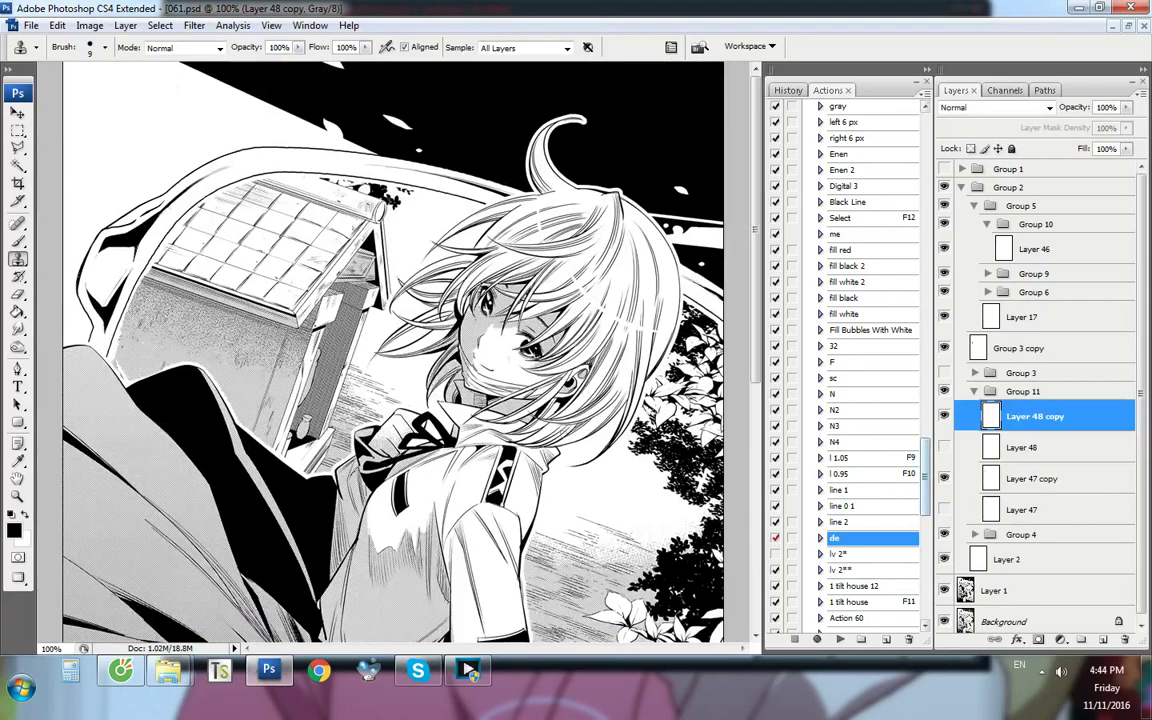
{"action": "key", "text": "p"}
{"action": "scroll", "coordinate": [112, 345], "scroll_direction": "up", "scroll_amount": 9}
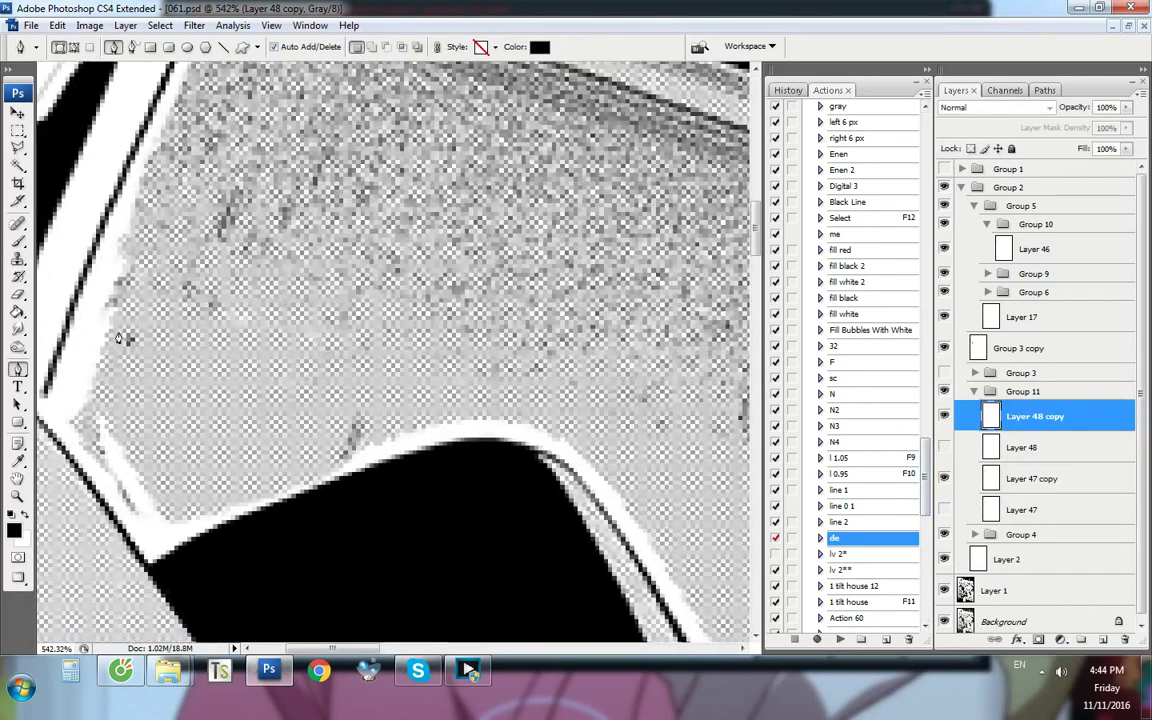
{"action": "scroll", "coordinate": [118, 338], "scroll_direction": "up", "scroll_amount": 2}
Set the Clone Stamp brush diameter to 1 px and check the wall patch with Layer 48 copy shown and hidden
{"action": "key", "text": "s"}
{"action": "key", "text": "ctrl+comma"}
{"action": "key", "text": "ctrl+comma"}
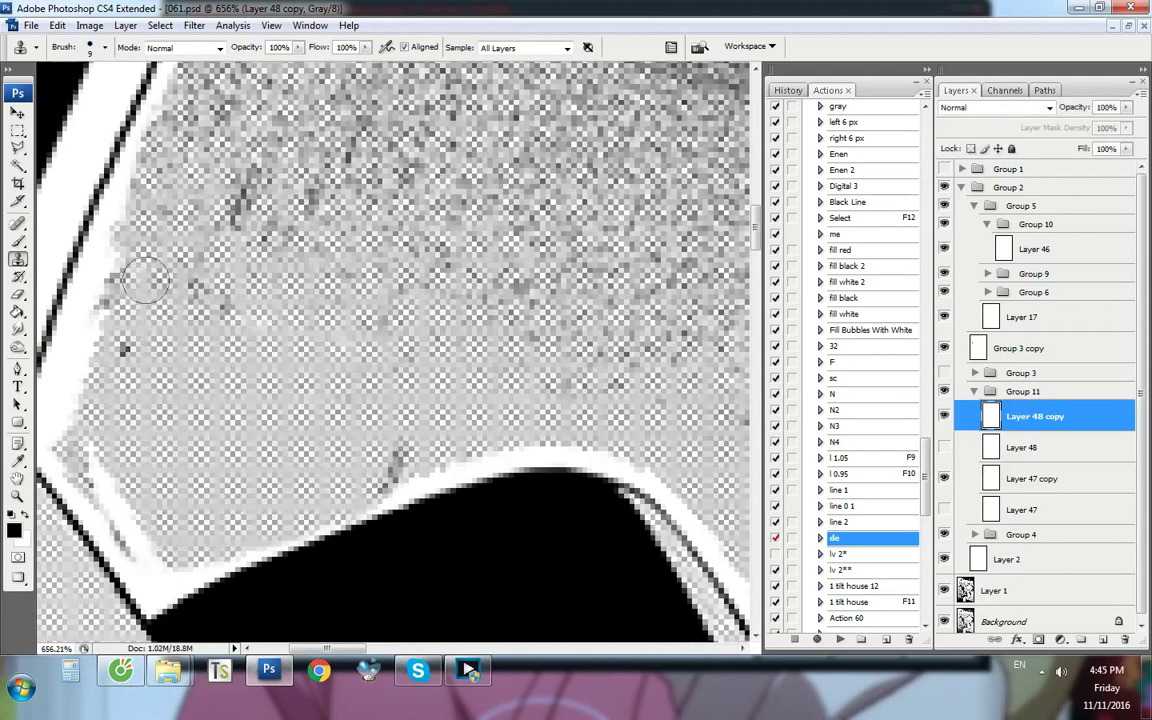
{"action": "right_click", "coordinate": [360, 330]}
{"action": "type", "text": "1"}
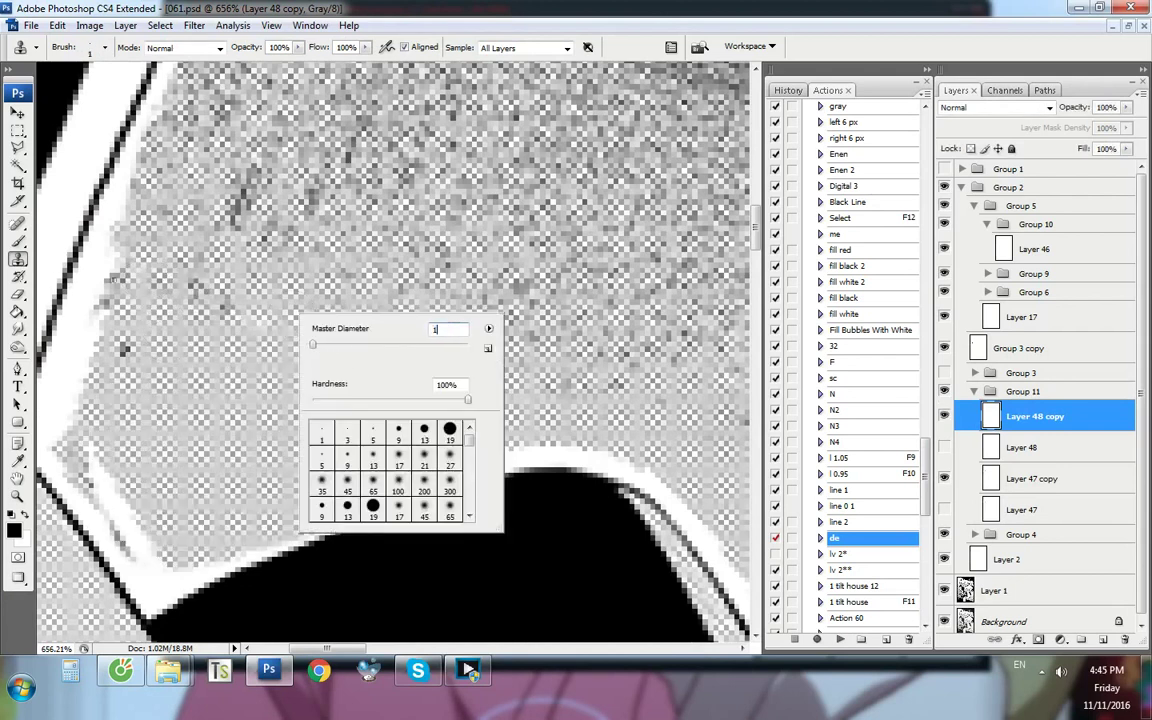
{"action": "key", "text": "Return"}
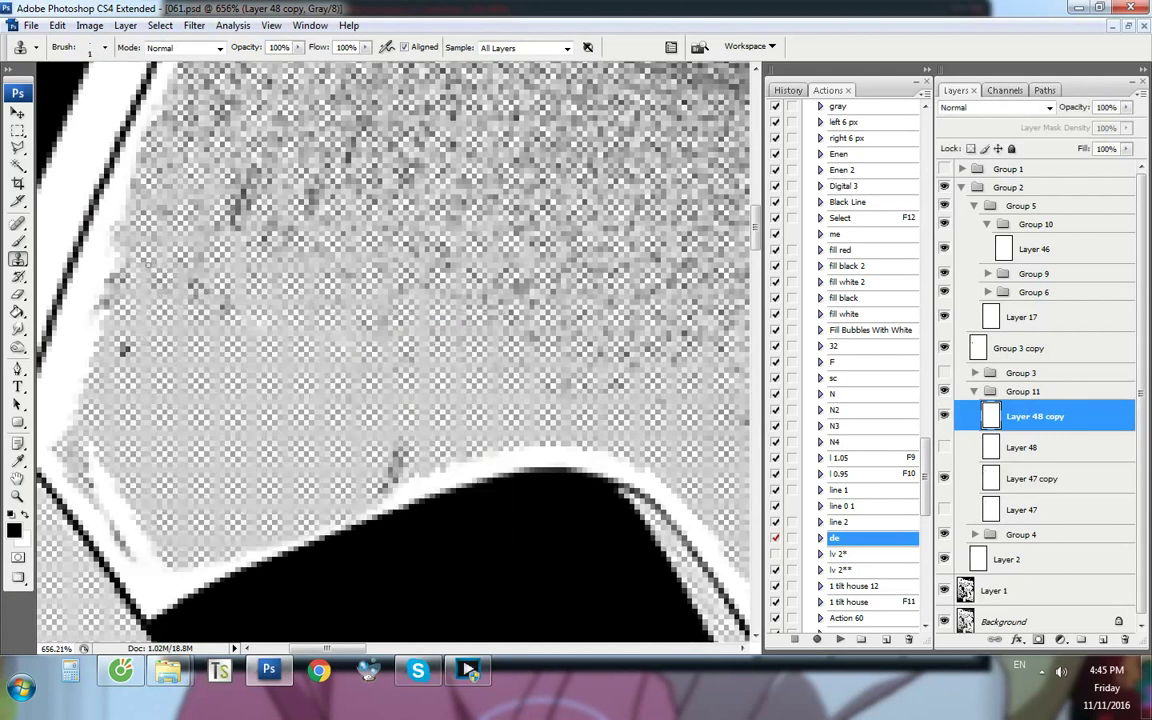
{"action": "key", "text": "ctrl+comma"}
{"action": "key", "text": "ctrl+comma"}
{"action": "key", "text": "ctrl+comma"}
{"action": "key", "text": "ctrl+comma"}
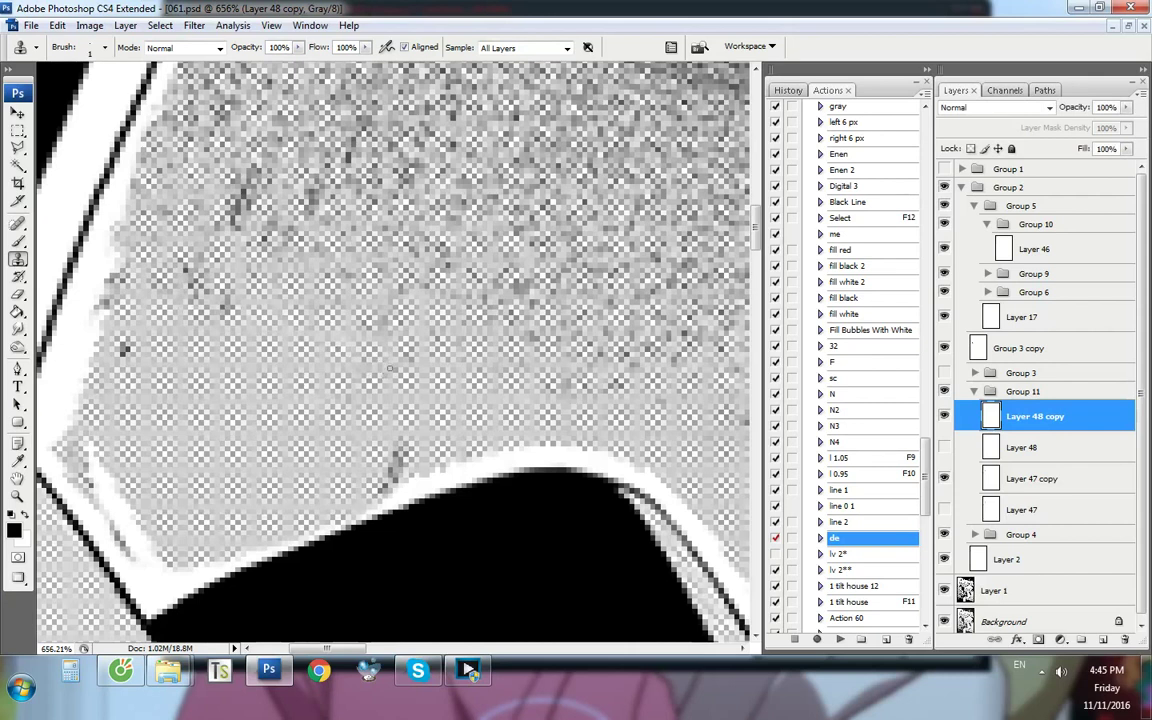
Outline the smudged patch just above the black cloth's white border with the Pen tool and delete it from Layer 48 copy
{"action": "key", "text": "p"}
{"action": "left_click", "coordinate": [438, 446]}
{"action": "key", "text": "ctrl+comma"}
{"action": "left_click", "coordinate": [404, 477]}
{"action": "key", "text": "ctrl+comma"}
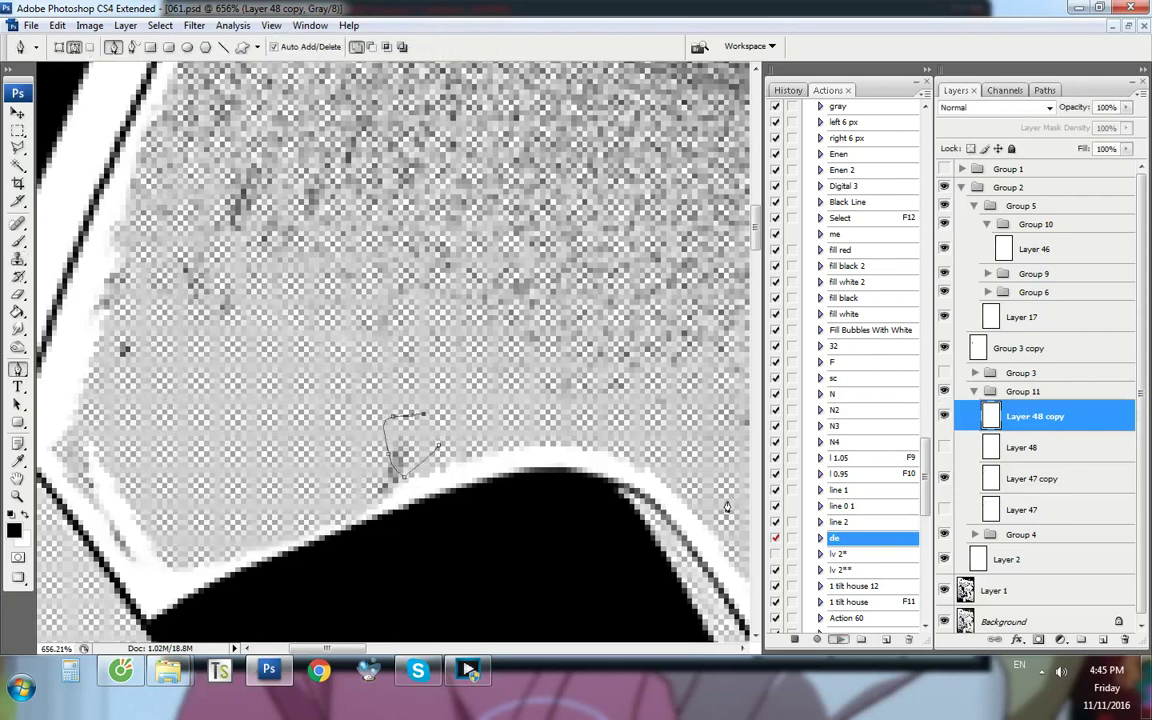
{"action": "key", "text": "ctrl+1"}
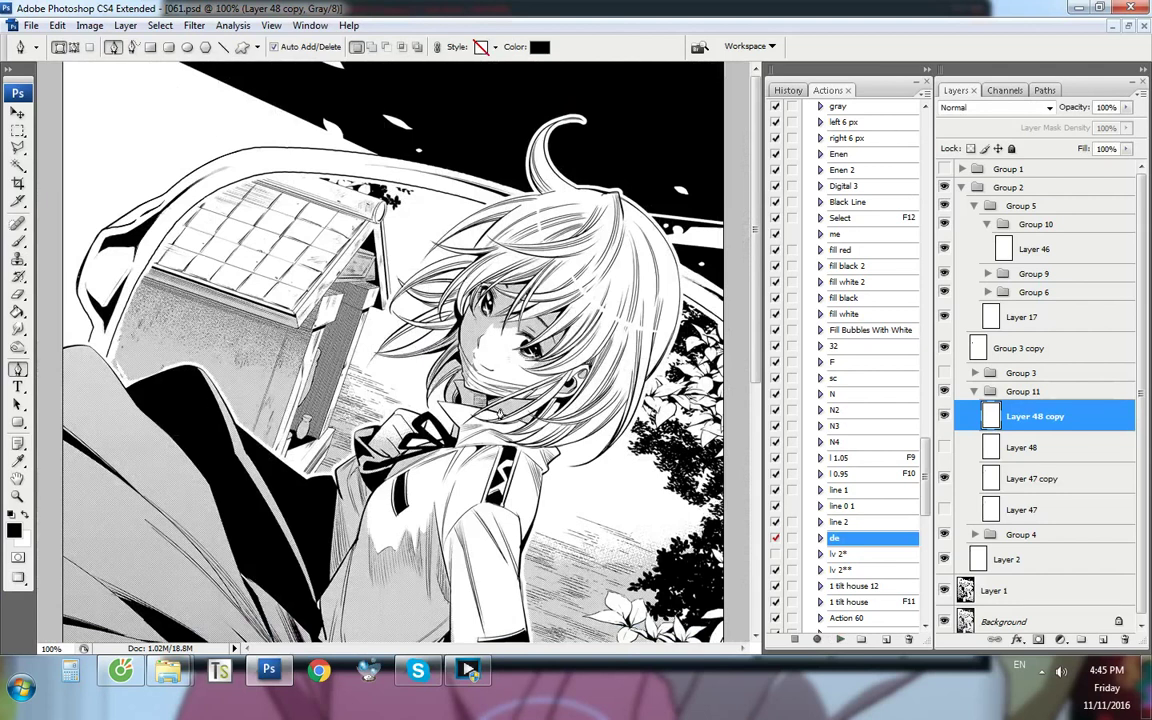
Add a new layer above Layer 48 copy and clone clean dot pattern over the white streak in the wall's lower corner
{"action": "left_click", "coordinate": [945, 224]}
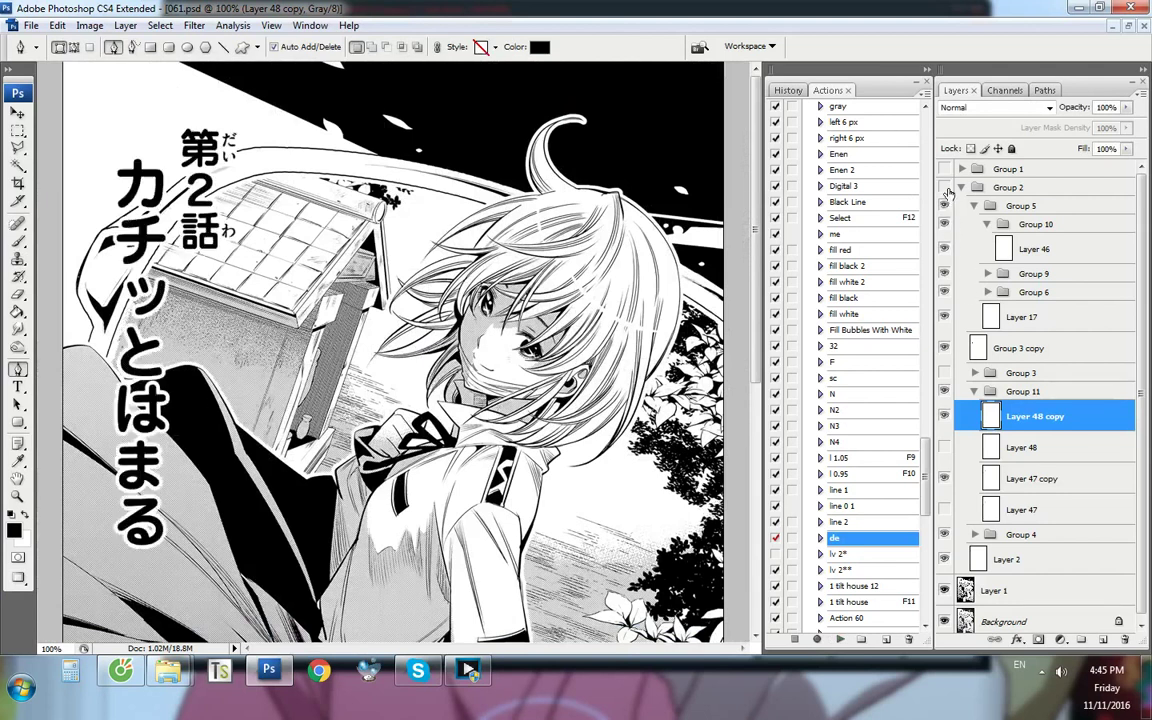
{"action": "left_click", "coordinate": [945, 188]}
{"action": "key", "text": "ctrl+alt+shift+n"}
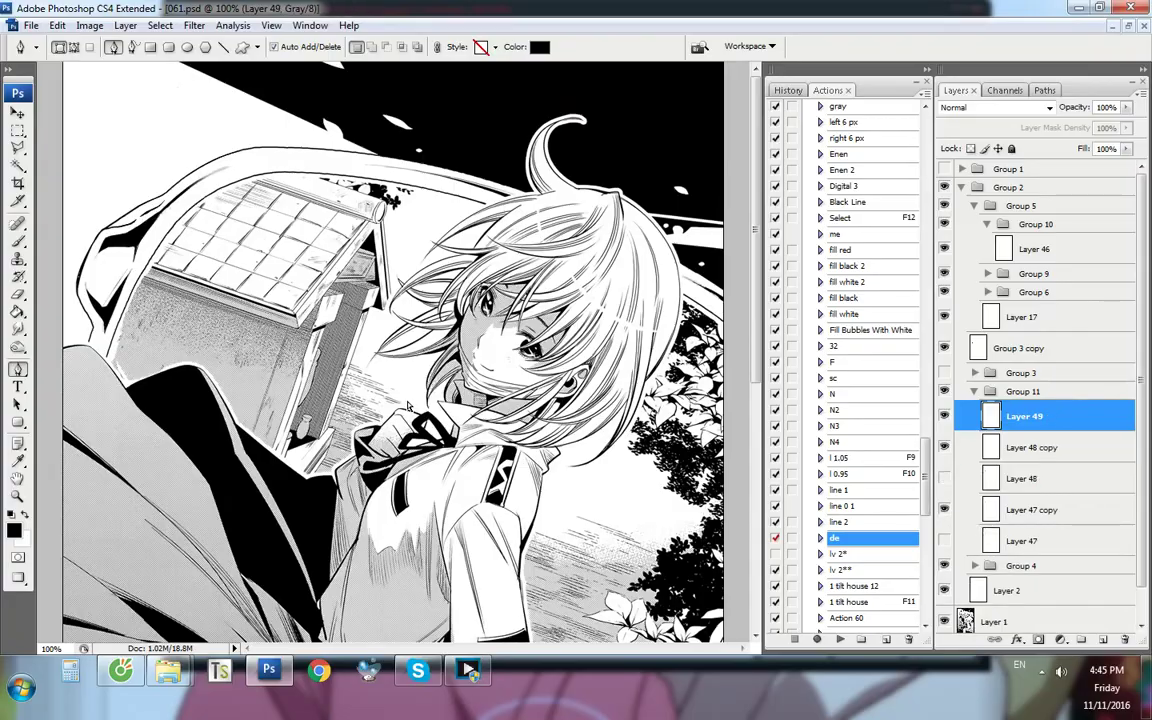
{"action": "key", "text": "s"}
{"action": "scroll", "coordinate": [240, 415], "scroll_direction": "up", "scroll_amount": 10}
{"action": "scroll", "coordinate": [380, 269], "scroll_direction": "up", "scroll_amount": 3}
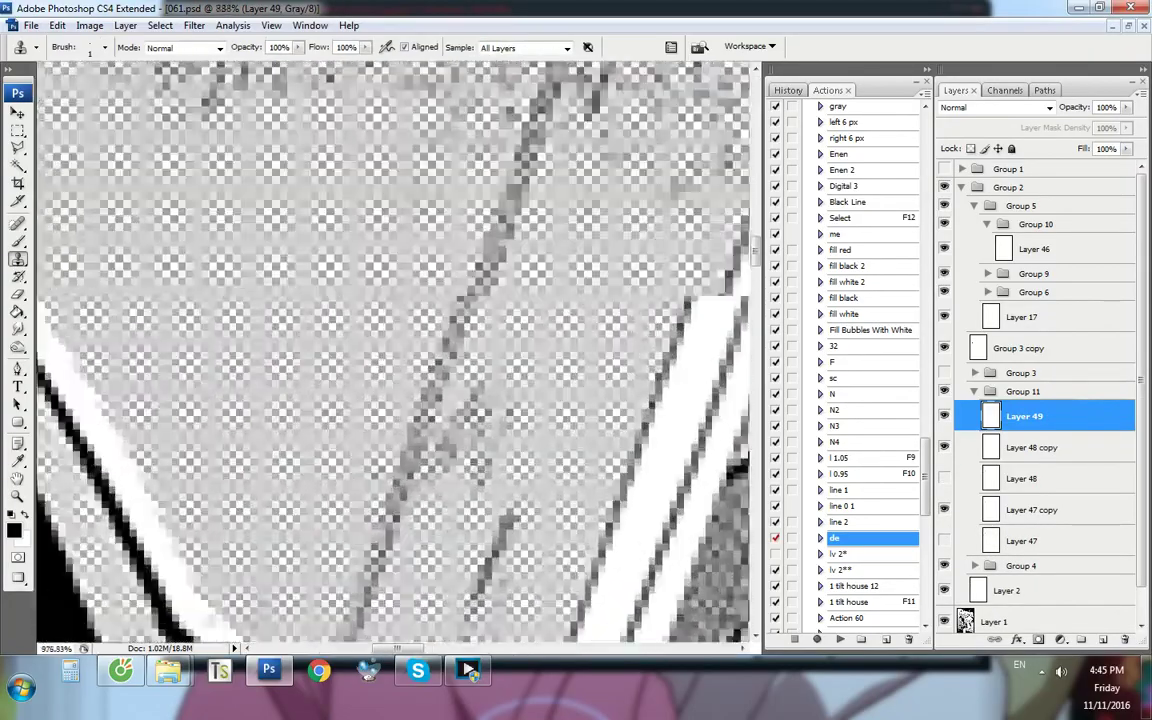
{"action": "scroll", "coordinate": [357, 268], "scroll_direction": "down", "scroll_amount": 5}
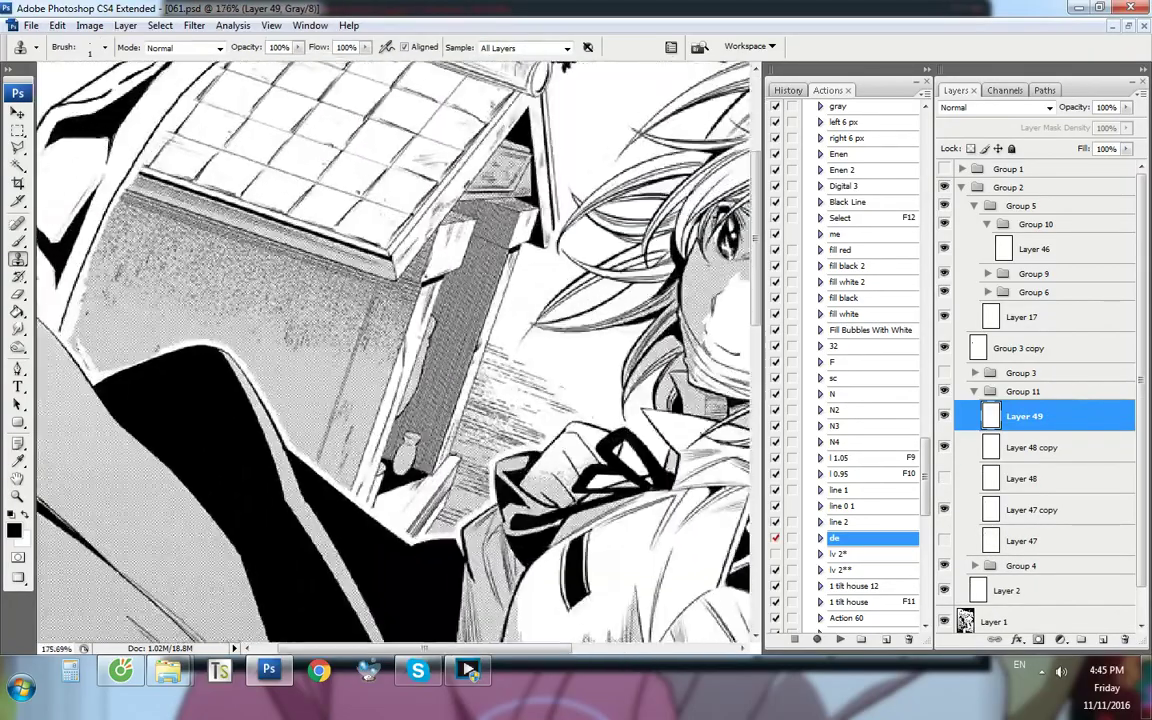
{"action": "scroll", "coordinate": [113, 288], "scroll_direction": "up", "scroll_amount": 5}
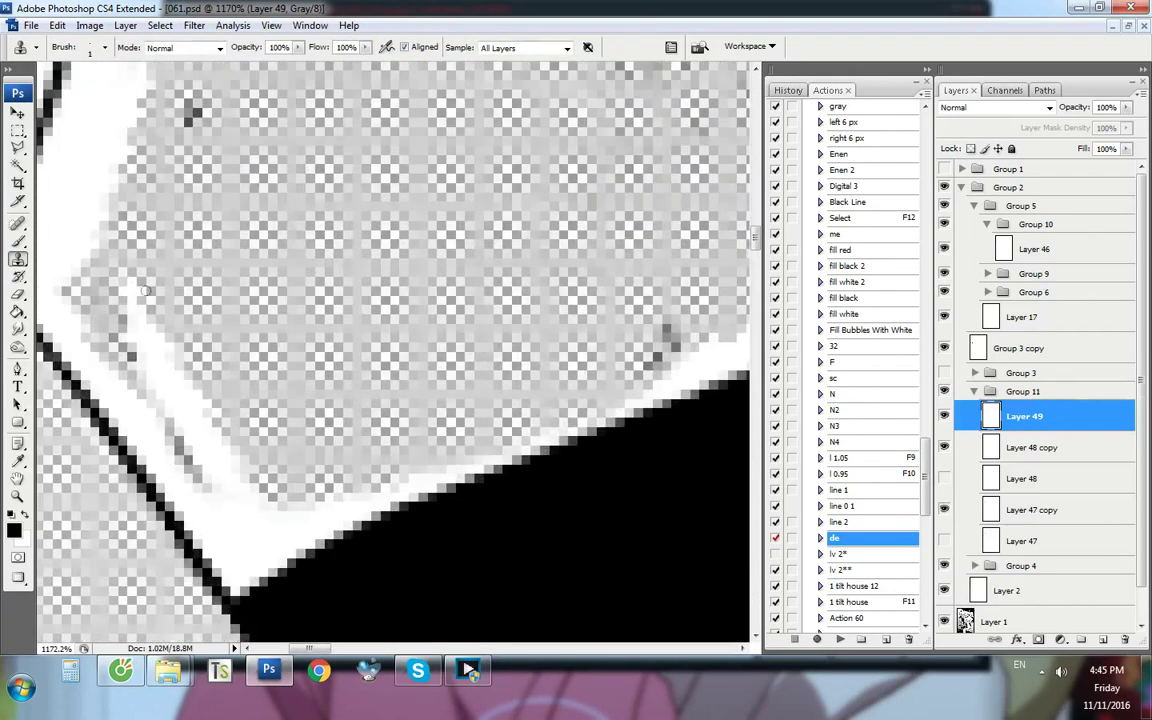
{"action": "mouse_move", "coordinate": [126, 288]}
{"action": "left_mouse_down"}
{"action": "mouse_move", "coordinate": [157, 318]}
{"action": "mouse_move", "coordinate": [121, 319]}
{"action": "mouse_move", "coordinate": [196, 378]}
{"action": "mouse_move", "coordinate": [130, 360]}
{"action": "mouse_move", "coordinate": [170, 401]}
{"action": "mouse_move", "coordinate": [190, 389]}
{"action": "mouse_move", "coordinate": [222, 430]}
{"action": "mouse_move", "coordinate": [182, 438]}
{"action": "mouse_move", "coordinate": [228, 486]}
{"action": "mouse_move", "coordinate": [191, 470]}
{"action": "mouse_move", "coordinate": [216, 485]}
{"action": "mouse_move", "coordinate": [164, 410]}
{"action": "mouse_move", "coordinate": [213, 500]}
{"action": "mouse_move", "coordinate": [243, 505]}
{"action": "mouse_move", "coordinate": [251, 524]}
{"action": "mouse_move", "coordinate": [280, 504]}
{"action": "mouse_move", "coordinate": [210, 459]}
{"action": "mouse_move", "coordinate": [248, 502]}
{"action": "mouse_move", "coordinate": [243, 486]}
{"action": "mouse_move", "coordinate": [312, 509]}
{"action": "mouse_move", "coordinate": [302, 511]}
{"action": "mouse_move", "coordinate": [474, 450]}
{"action": "left_mouse_up"}
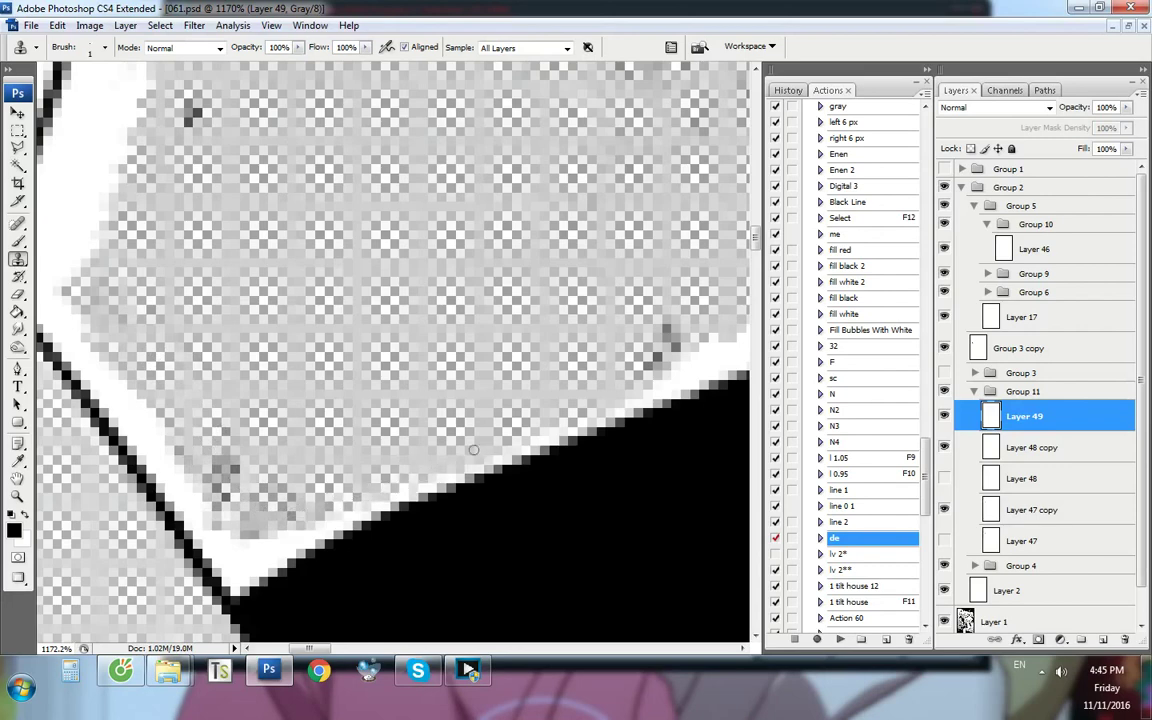
Set the Clone Stamp brush diameter to 2 px and add a new layer above Layer 49
{"action": "scroll", "coordinate": [305, 328], "scroll_direction": "down", "scroll_amount": 5}
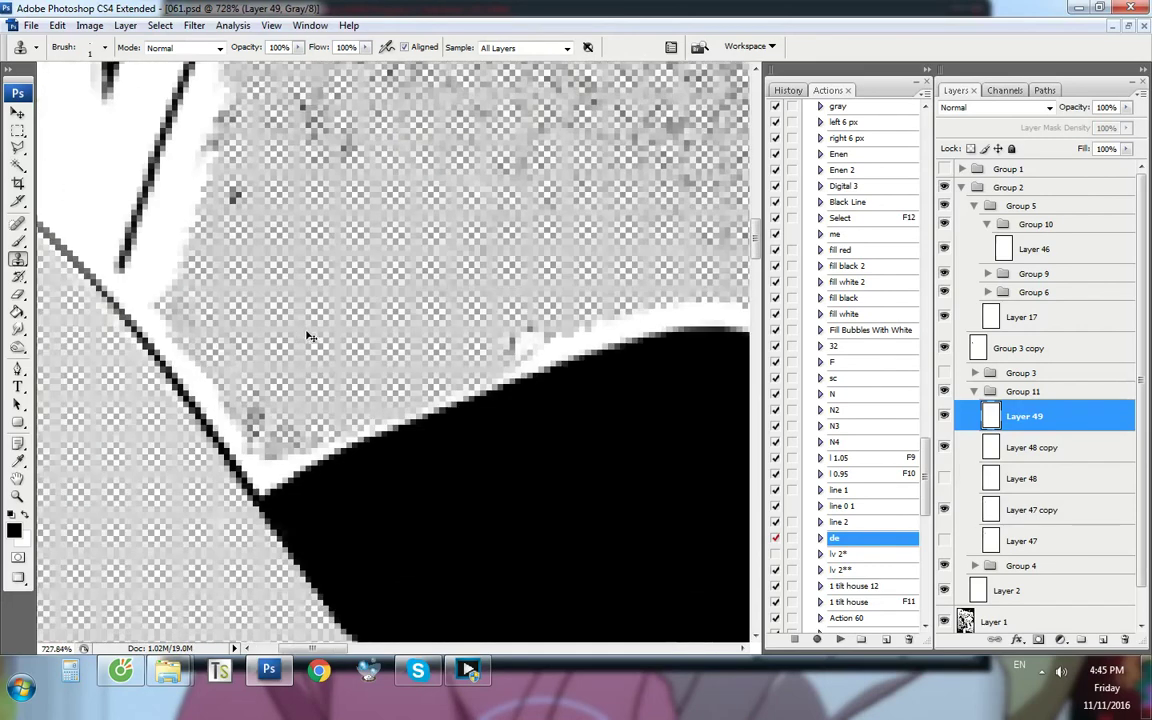
{"action": "scroll", "coordinate": [290, 320], "scroll_direction": "down", "scroll_amount": 19}
{"action": "scroll", "coordinate": [300, 290], "scroll_direction": "up", "scroll_amount": 5}
{"action": "right_click", "coordinate": [245, 366]}
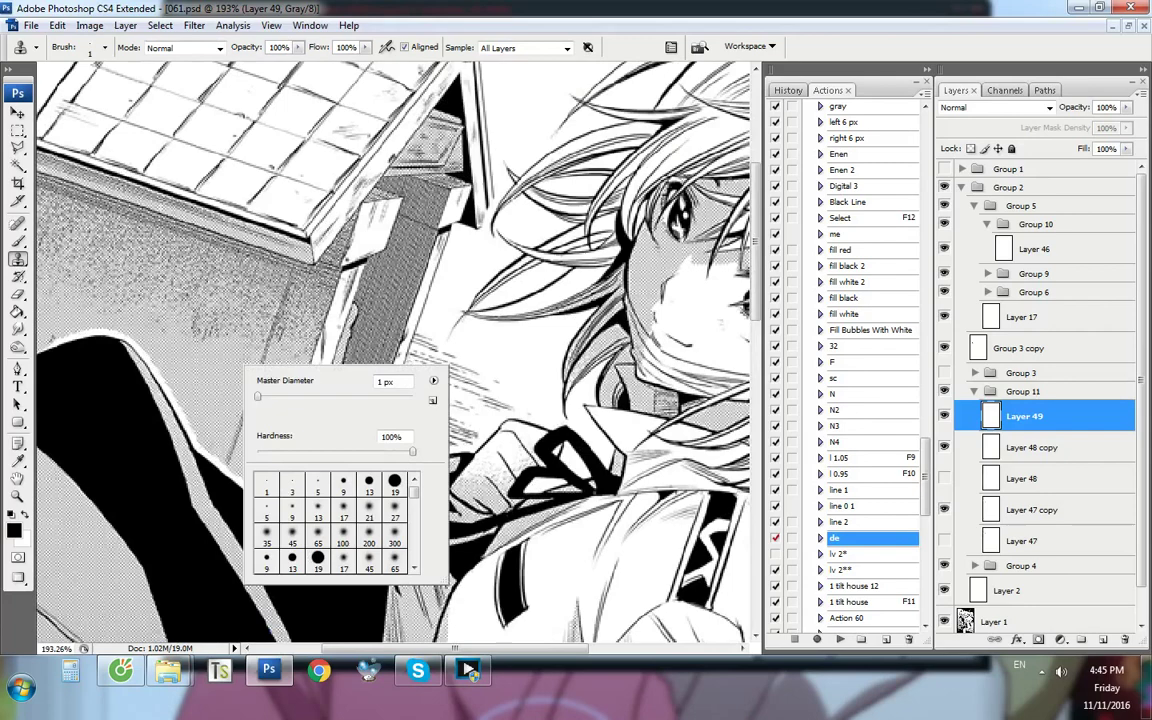
{"action": "left_click", "coordinate": [998, 427]}
{"action": "scroll", "coordinate": [200, 400], "scroll_direction": "up", "scroll_amount": 13}
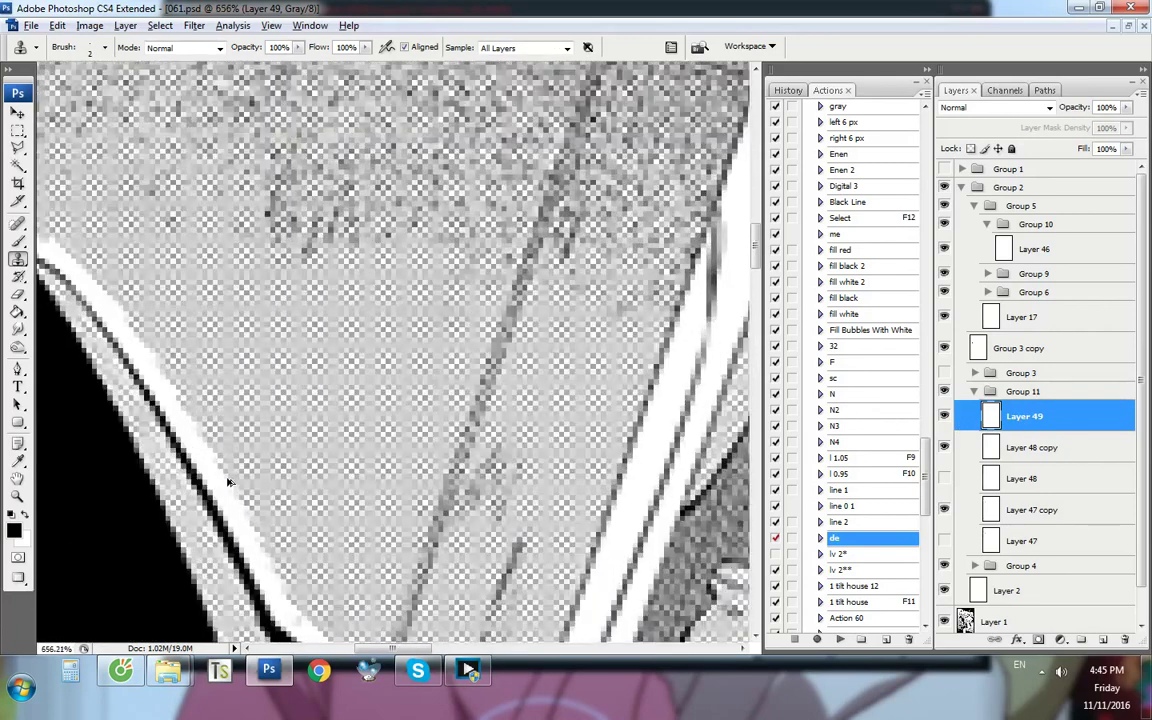
{"action": "key", "text": "ctrl+shift+alt+n"}
Clone clean dots over the smudge above the black cloth on Layer 50 and delete the cloned excess
{"action": "scroll", "coordinate": [228, 478], "scroll_direction": "up", "scroll_amount": 5}
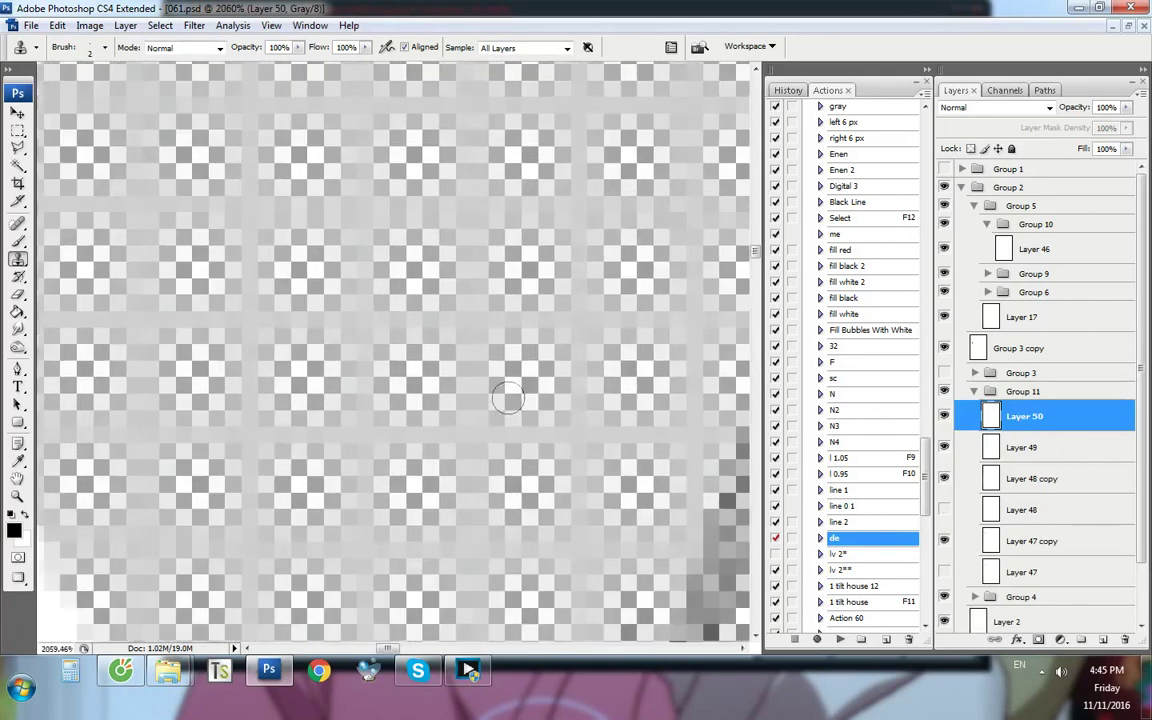
{"action": "scroll", "coordinate": [200, 350], "scroll_direction": "down", "scroll_amount": 8}
{"action": "scroll", "coordinate": [259, 363], "scroll_direction": "up", "scroll_amount": 5}
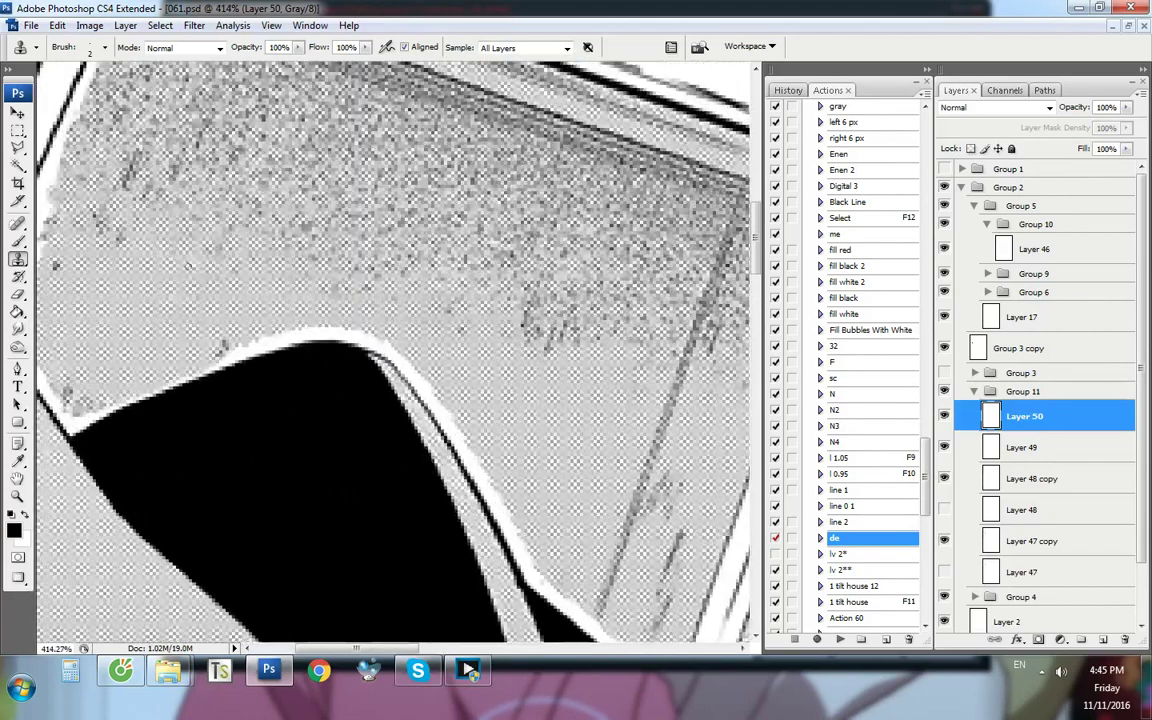
{"action": "scroll", "coordinate": [259, 363], "scroll_direction": "up", "scroll_amount": 2}
{"action": "mouse_move", "coordinate": [242, 342]}
{"action": "left_mouse_down"}
{"action": "mouse_move", "coordinate": [245, 384]}
{"action": "mouse_move", "coordinate": [209, 418]}
{"action": "mouse_move", "coordinate": [445, 339]}
{"action": "mouse_move", "coordinate": [312, 361]}
{"action": "mouse_move", "coordinate": [514, 347]}
{"action": "mouse_move", "coordinate": [446, 349]}
{"action": "mouse_move", "coordinate": [488, 378]}
{"action": "left_mouse_up"}
{"action": "key", "text": "m"}
{"action": "key", "text": "Delete"}
{"action": "key", "text": "ctrl+d"}
Switch to the Cốc Cốc browser, choose the "Dame!" video from the YouTube playlist, and return to Photoshop
{"action": "left_click", "coordinate": [122, 680]}
{"action": "left_click", "coordinate": [121, 677]}
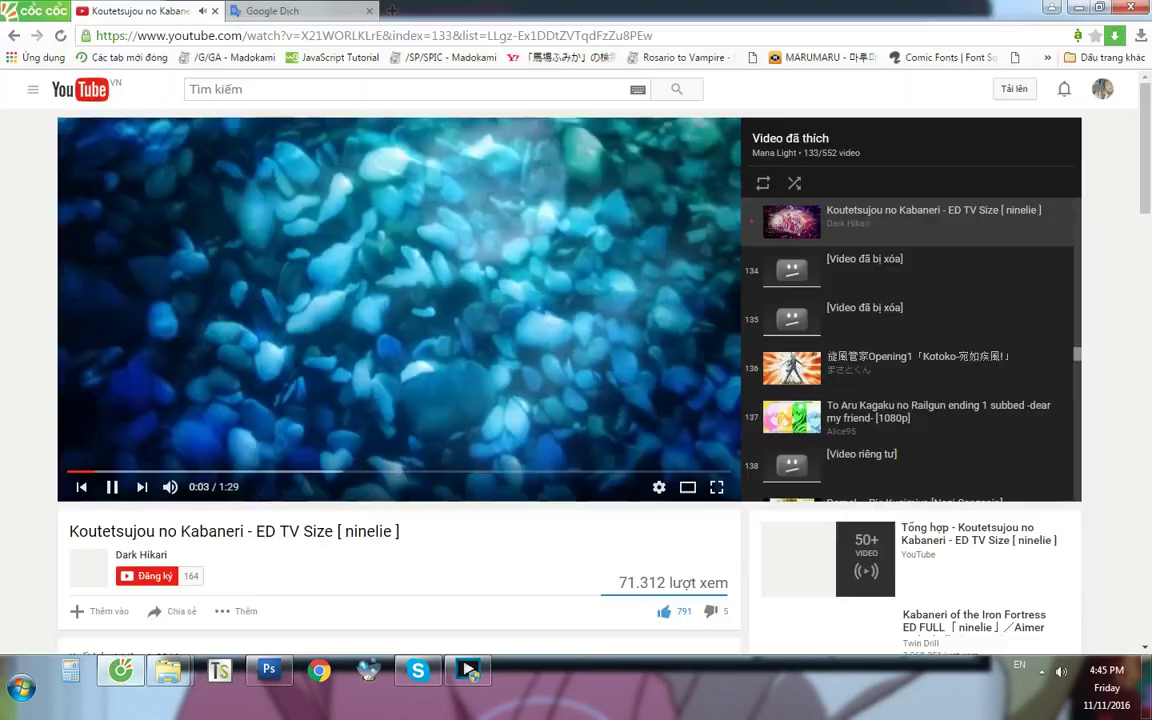
{"action": "key", "text": "space"}
{"action": "scroll", "coordinate": [1007, 398], "scroll_direction": "down", "scroll_amount": 1}
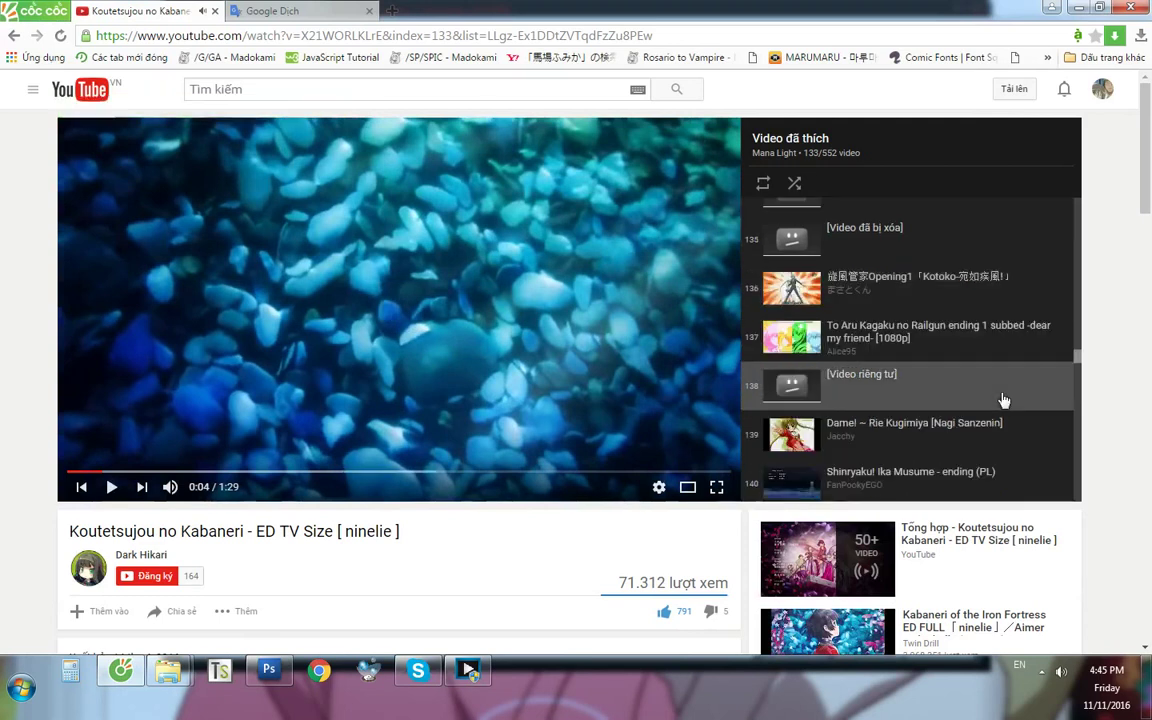
{"action": "left_click", "coordinate": [951, 440]}
{"action": "left_click", "coordinate": [287, 673]}
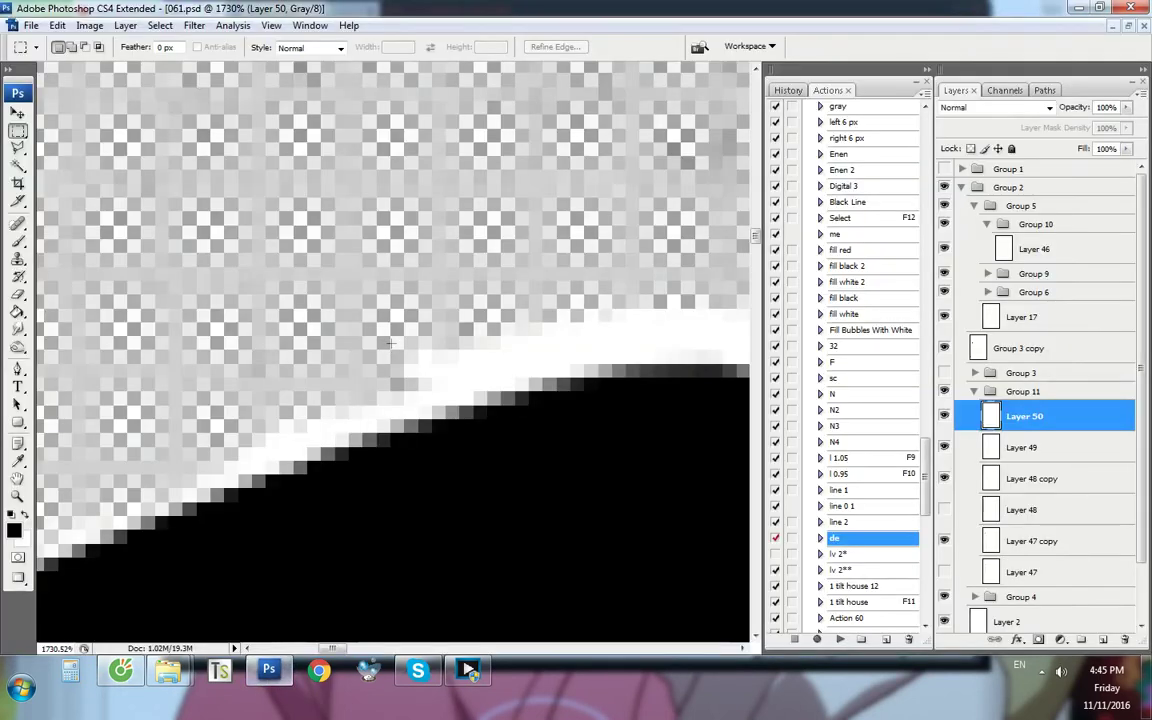
Duplicate Group 11, merge the copy into a single layer, and hide the original group
{"action": "key", "text": "p"}
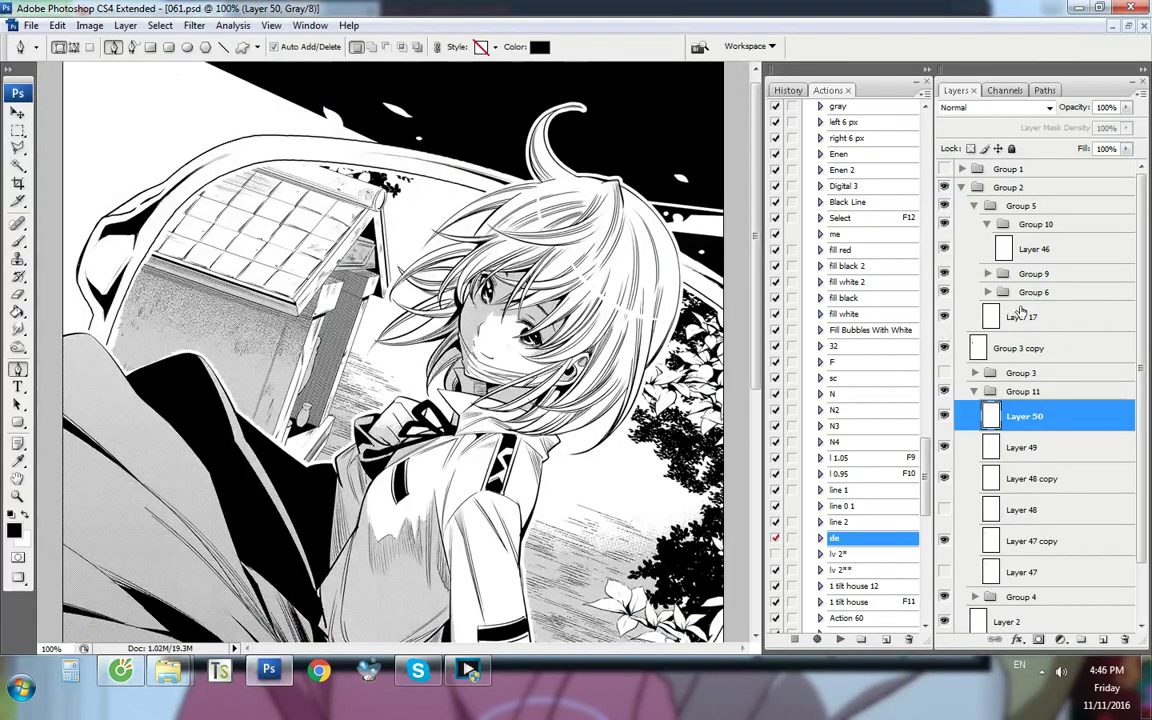
{"action": "left_click", "coordinate": [972, 393]}
{"action": "right_click", "coordinate": [972, 398]}
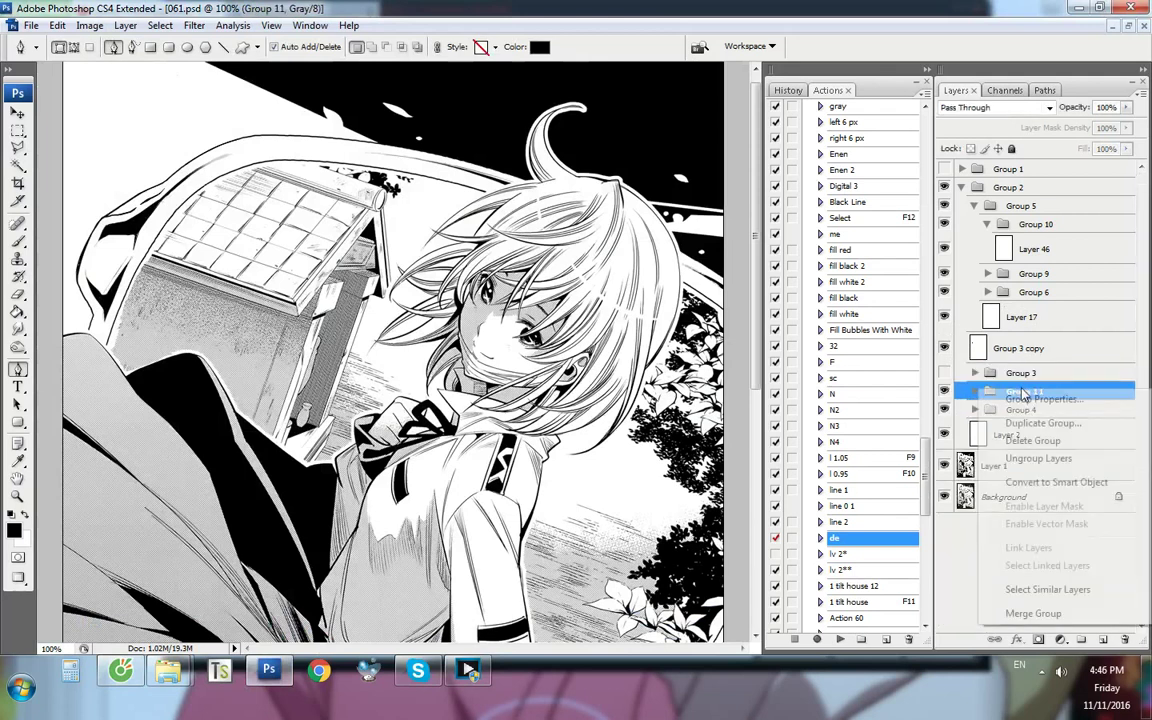
{"action": "left_click", "coordinate": [1000, 422]}
{"action": "key", "text": "Return"}
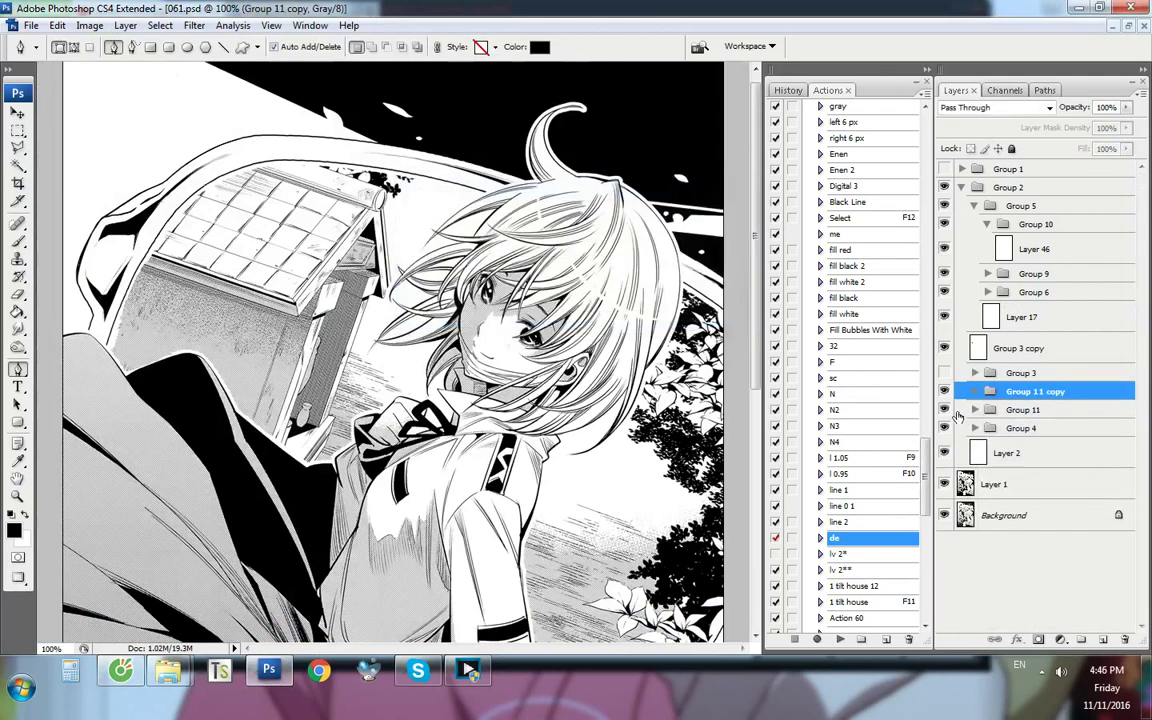
{"action": "key", "text": "ctrl+e"}
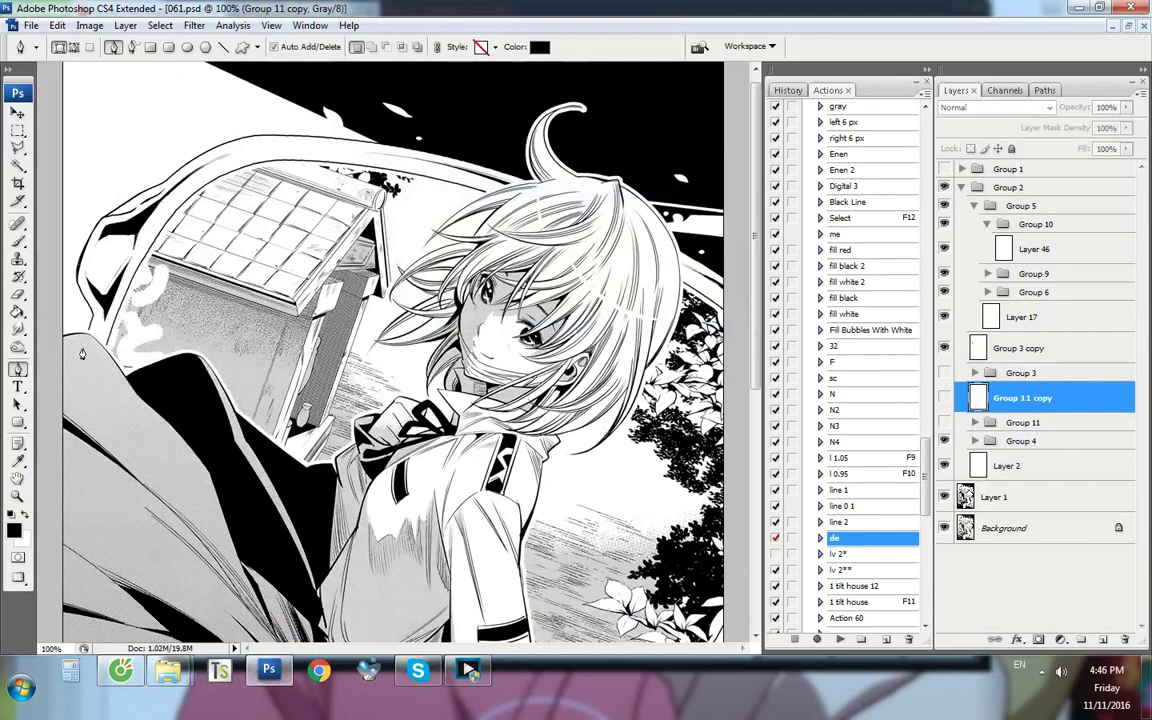
Trace a Pen path down the wall's lower corner edge and along the black cloth's white border
{"action": "scroll", "coordinate": [82, 353], "scroll_direction": "up", "scroll_amount": 8}
{"action": "key", "text": "ctrl+comma"}
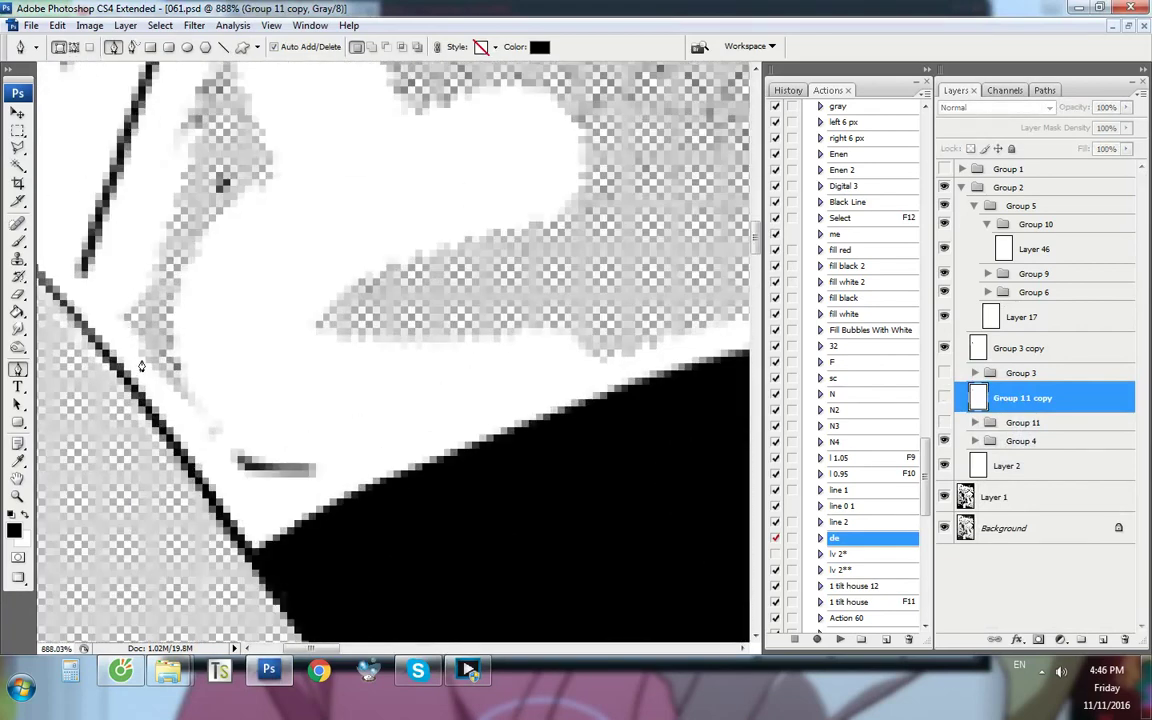
{"action": "left_click", "coordinate": [141, 360]}
{"action": "left_click", "coordinate": [213, 438]}
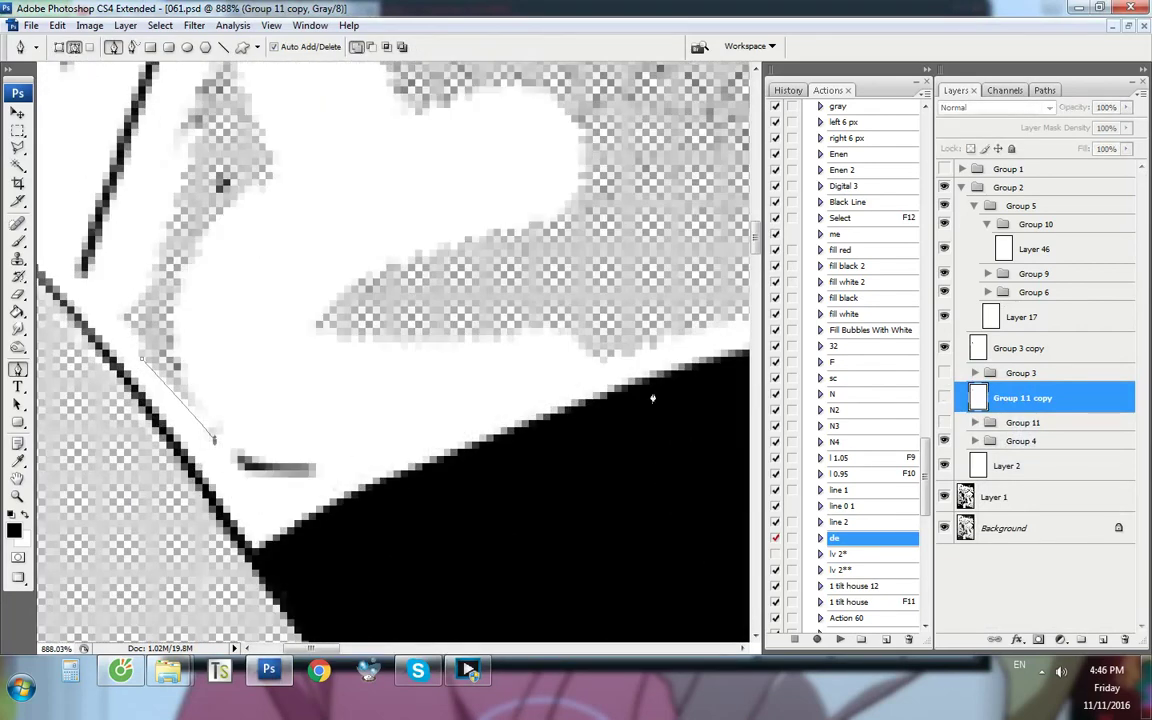
{"action": "left_click", "coordinate": [944, 187]}
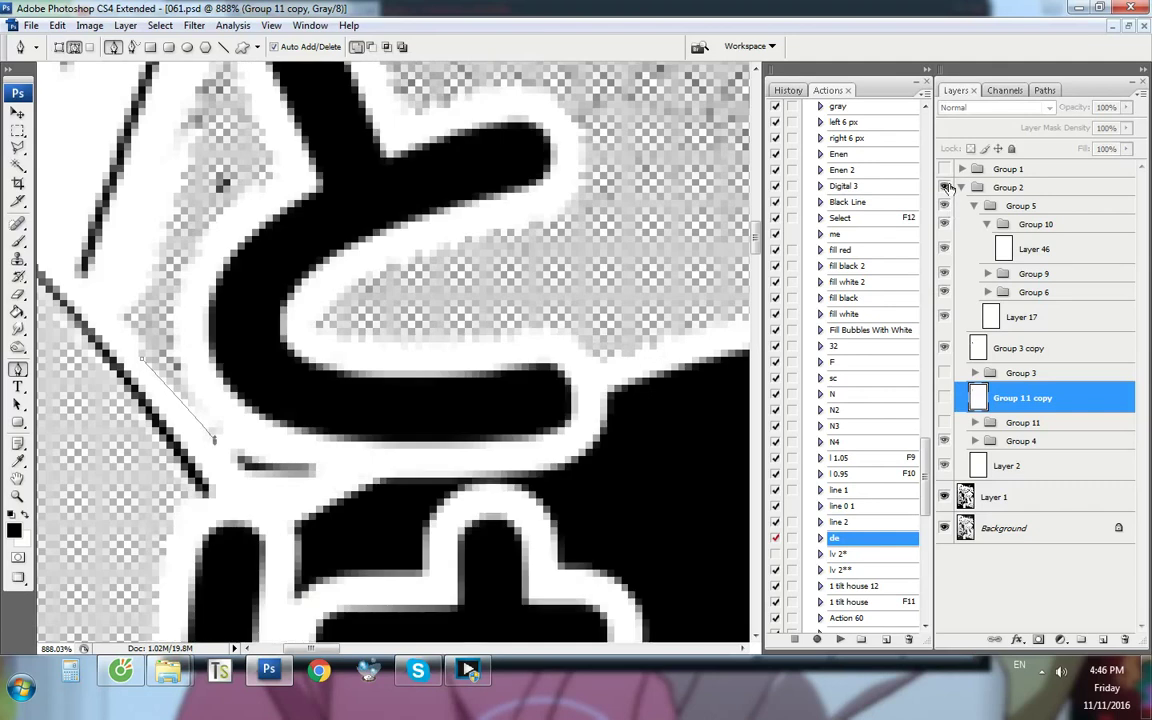
{"action": "left_click", "coordinate": [944, 187]}
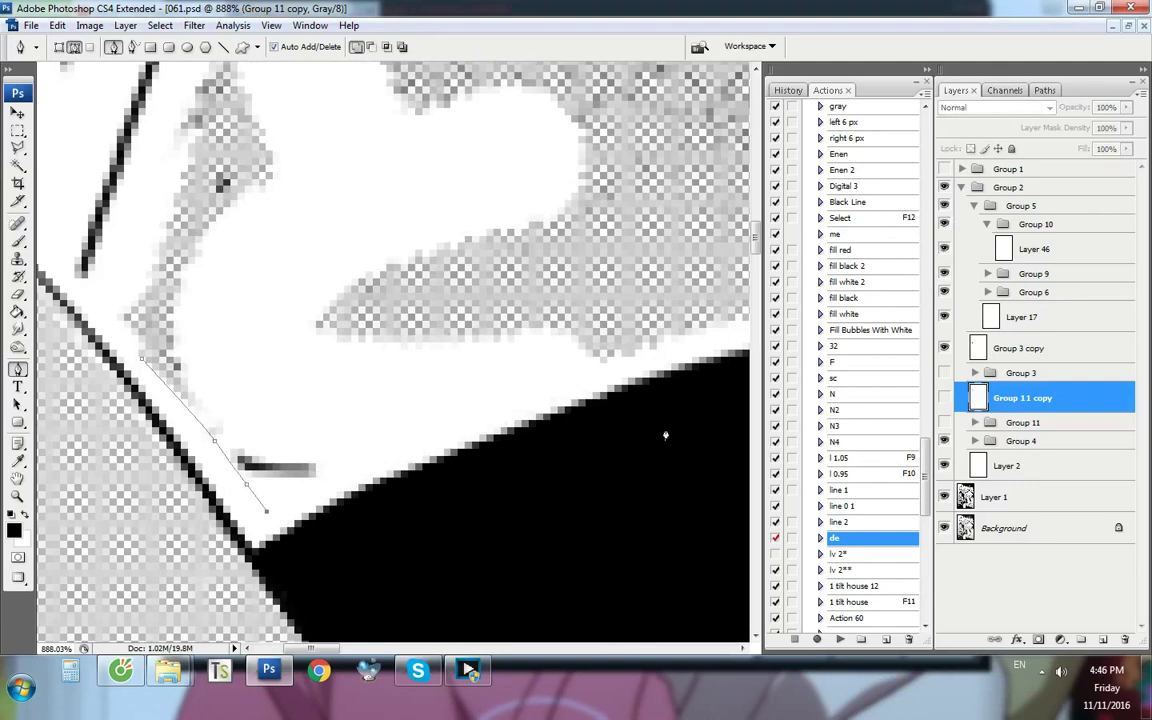
{"action": "left_click", "coordinate": [661, 340]}
{"action": "left_click", "coordinate": [452, 436]}
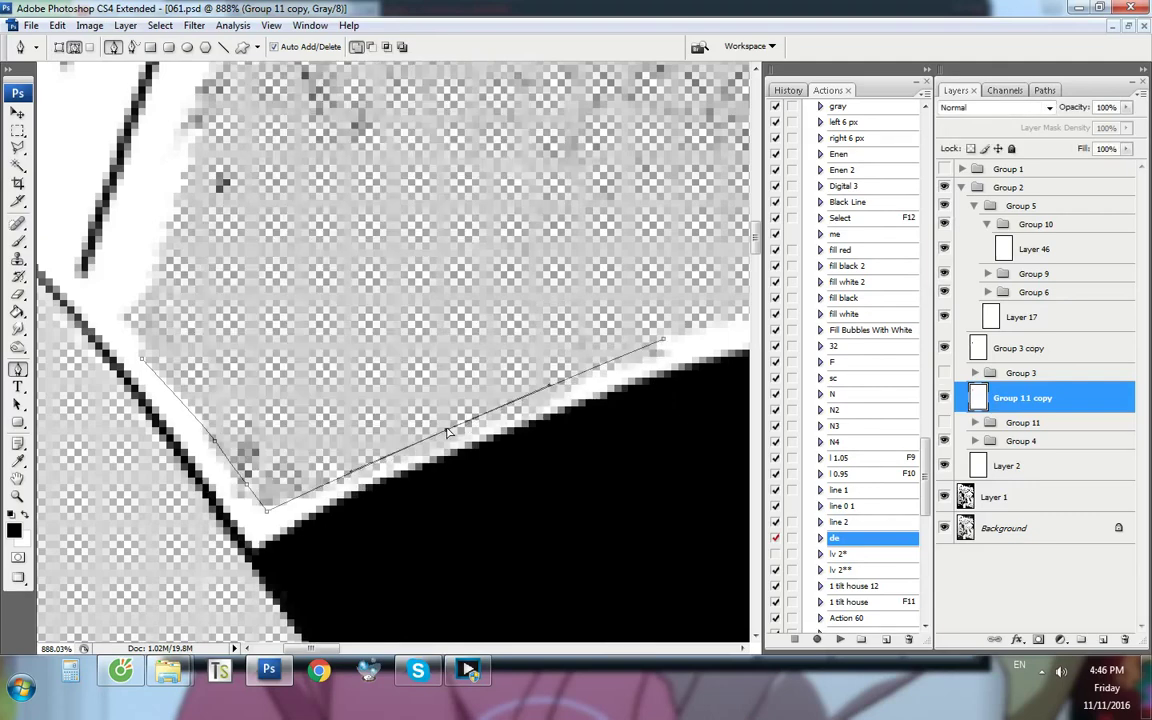
Close the path across the black cloth and delete the enclosed screentone spill from Group 11 copy
{"action": "scroll", "coordinate": [448, 432], "scroll_direction": "down", "scroll_amount": 2}
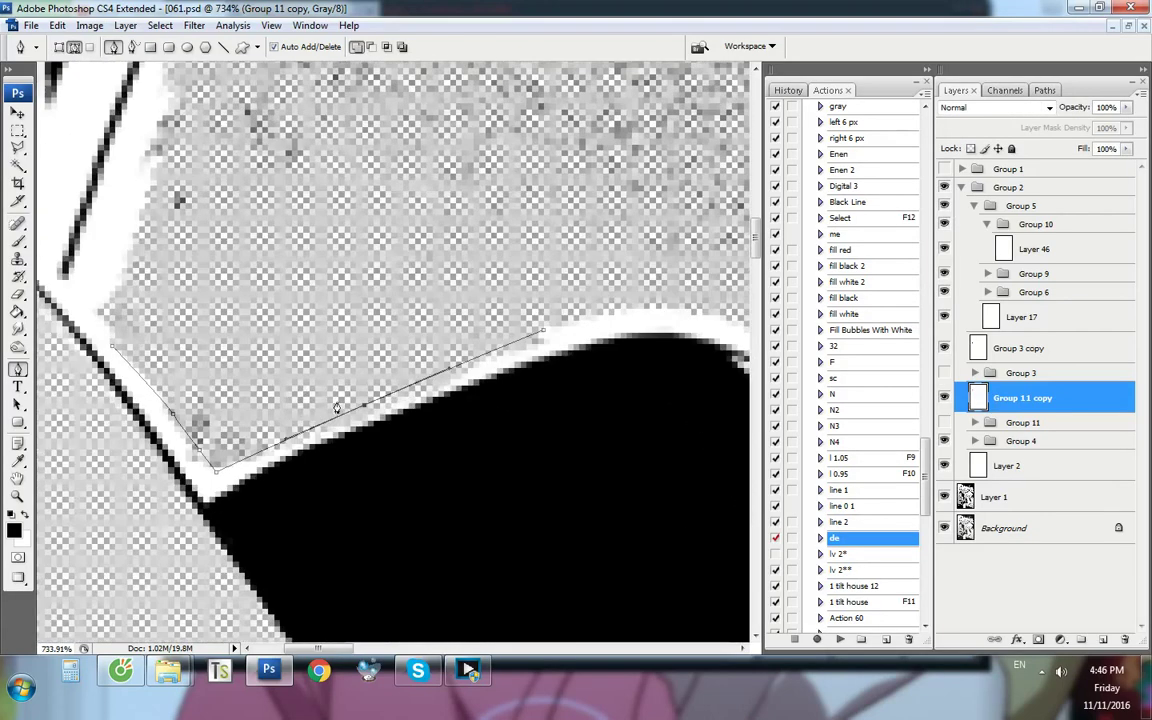
{"action": "left_click", "coordinate": [571, 411]}
{"action": "left_click", "coordinate": [450, 530]}
{"action": "left_click", "coordinate": [222, 534]}
{"action": "left_click", "coordinate": [121, 505]}
{"action": "key", "text": "ctrl+Return"}
{"action": "key", "text": "Delete"}
Outline the remaining uneven tone along the black cloth's white border with the Pen tool and delete it
{"action": "key", "text": "ctrl+comma"}
{"action": "key", "text": "ctrl+comma"}
{"action": "left_click", "coordinate": [213, 473]}
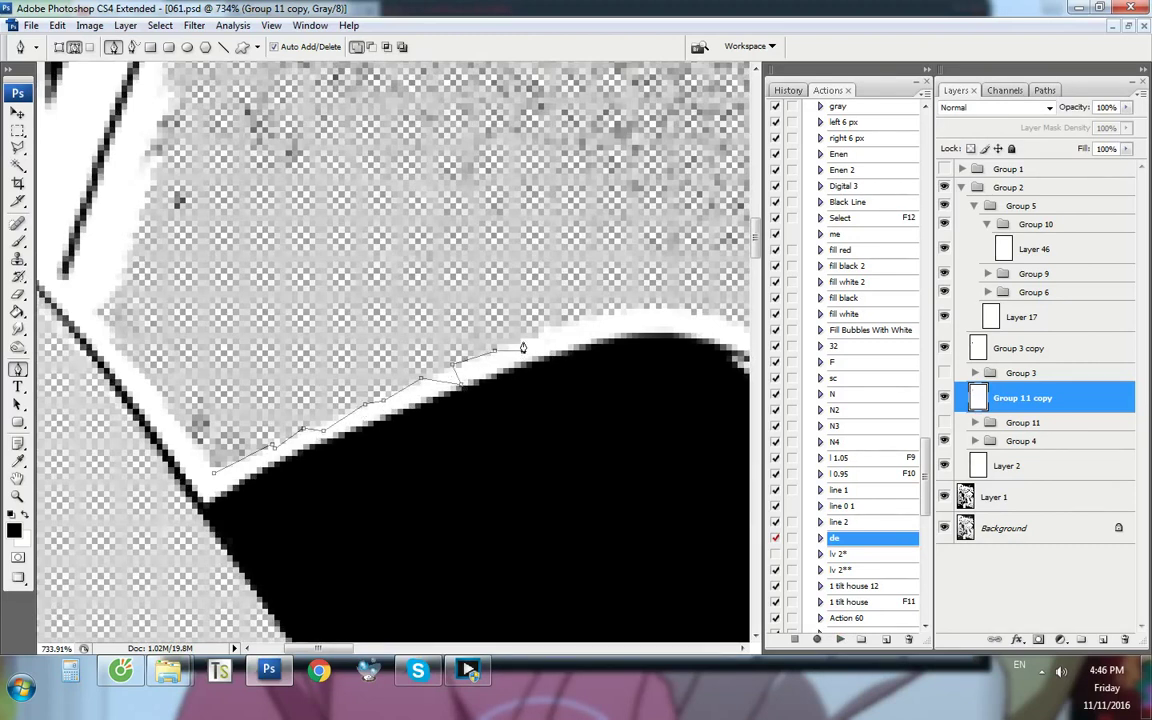
{"action": "key", "text": "Delete"}
{"action": "key", "text": "Delete"}
{"action": "key", "text": "ctrl+1"}
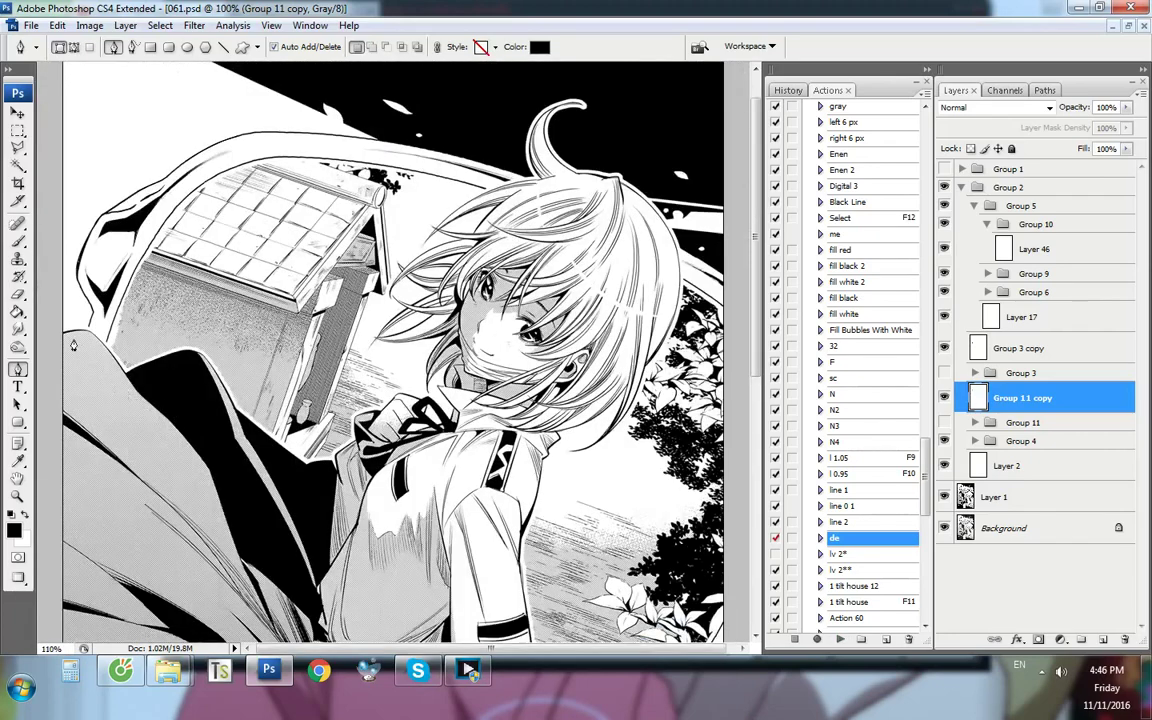
Trim the screentone along the short slanted edge of the wall's lower corner with a Pen outline on Group 11 copy
{"action": "scroll", "coordinate": [80, 335], "scroll_direction": "up", "scroll_amount": 5}
{"action": "key", "text": "ctrl+comma"}
{"action": "key", "text": "ctrl+comma"}
{"action": "key", "text": "ctrl+comma"}
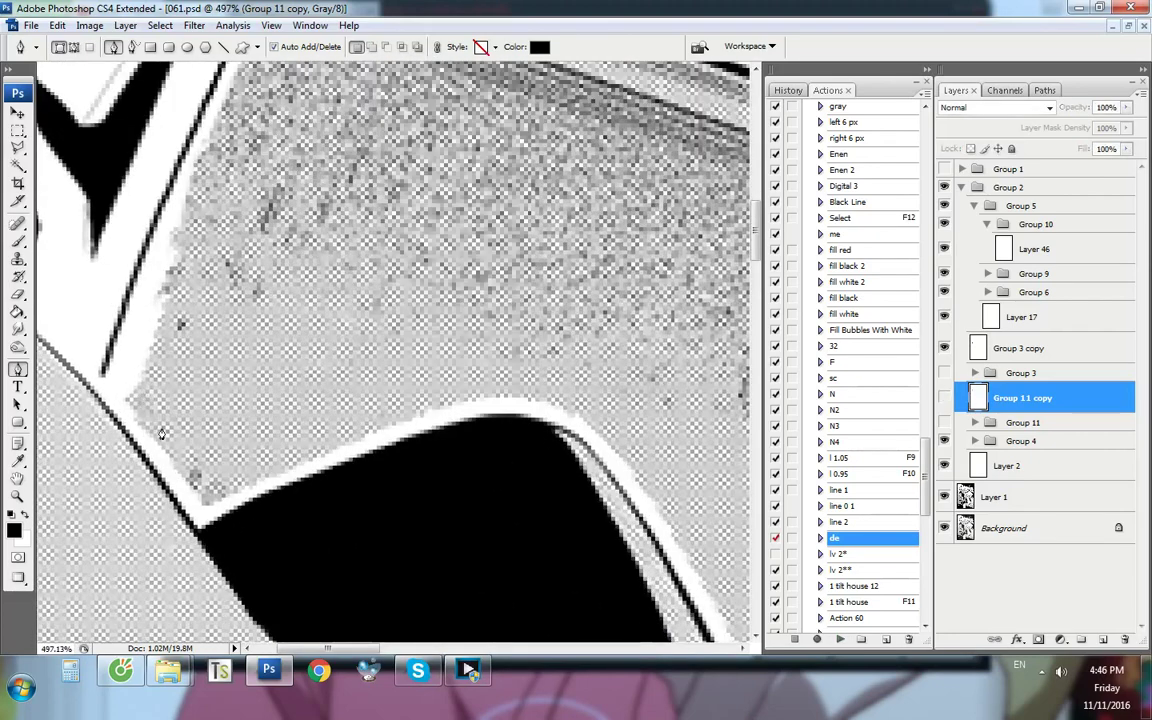
{"action": "scroll", "coordinate": [143, 397], "scroll_direction": "up", "scroll_amount": 2}
{"action": "key", "text": "ctrl+comma"}
{"action": "left_click", "coordinate": [147, 430]}
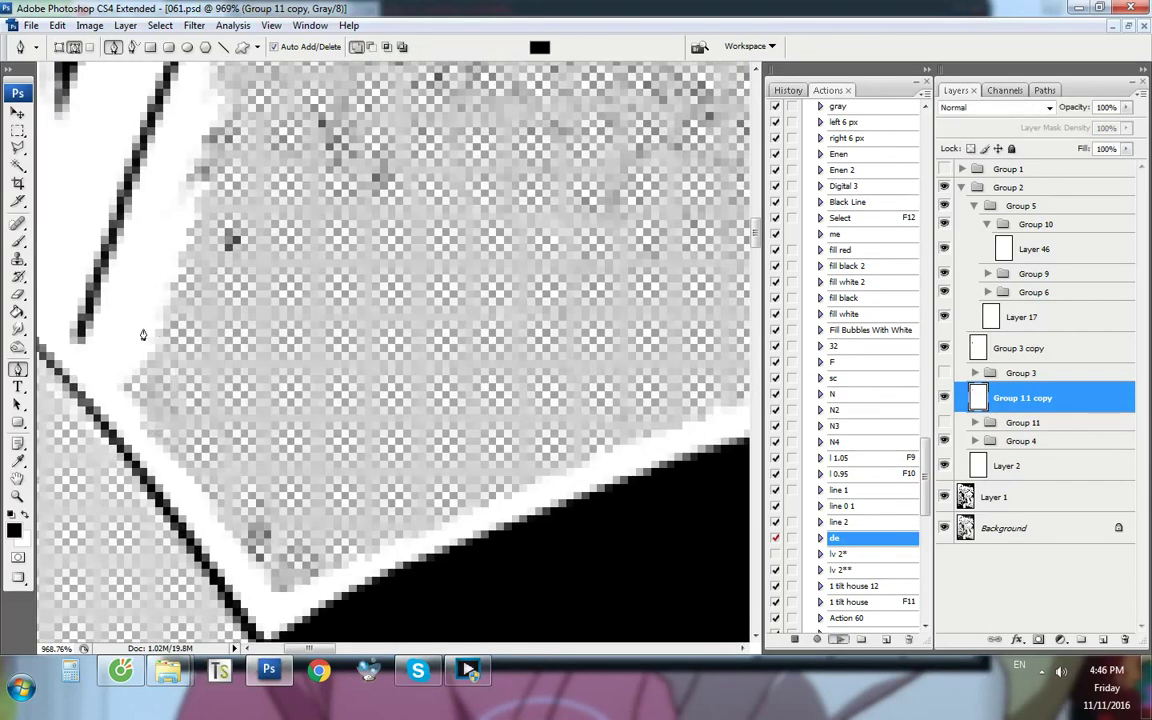
{"action": "key", "text": "ctrl+alt+0"}
Trace a Pen path up the wall's long slanted outer edge, from above the lower corner to the eaves
{"action": "scroll", "coordinate": [136, 320], "scroll_direction": "up", "scroll_amount": 5}
{"action": "key", "text": "ctrl+comma"}
{"action": "key", "text": "ctrl+comma"}
{"action": "key", "text": "ctrl+comma"}
{"action": "key", "text": "ctrl+comma"}
{"action": "scroll", "coordinate": [63, 345], "scroll_direction": "up", "scroll_amount": 5}
{"action": "key", "text": "ctrl+comma"}
{"action": "left_click", "coordinate": [77, 347]}
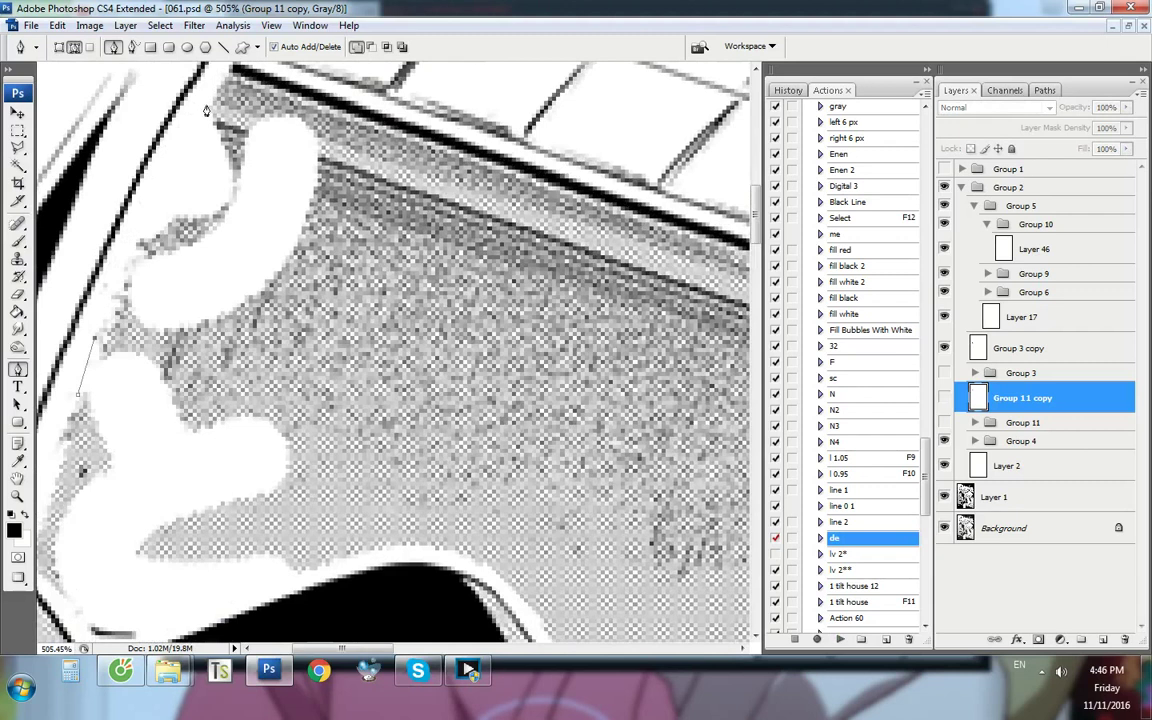
{"action": "left_click", "coordinate": [206, 104]}
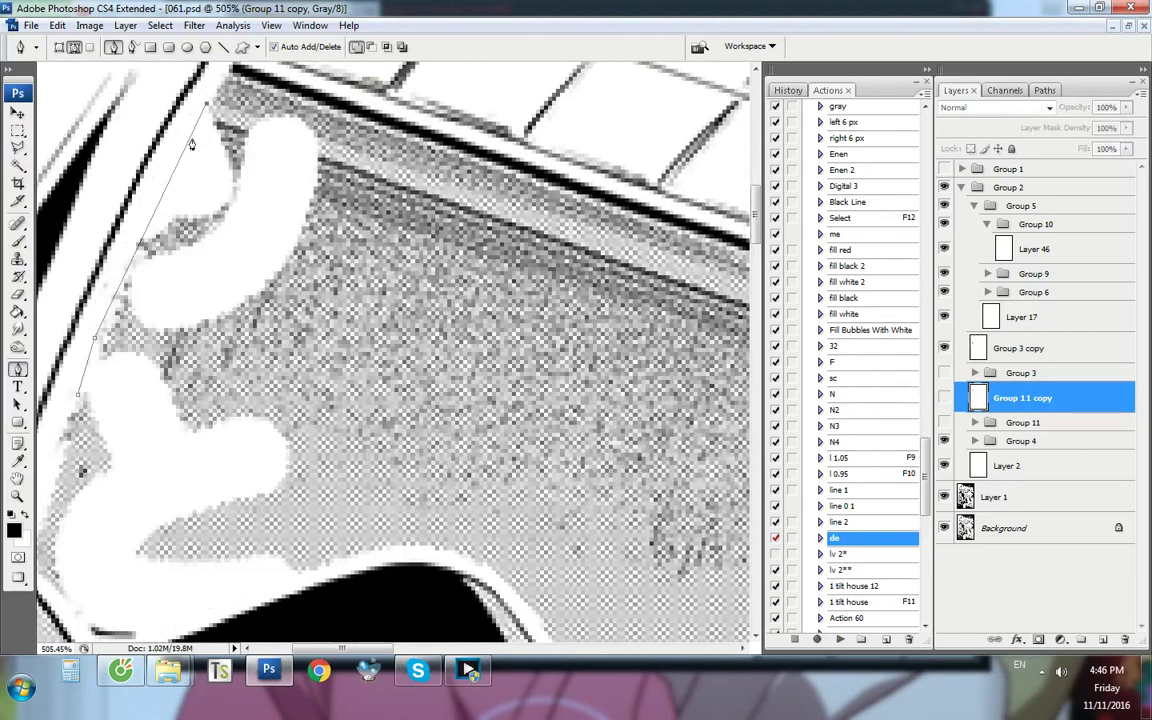
Curve and close the path outside the wall's slanted edge and delete the enclosed tone from Group 11 copy
{"action": "left_click_drag", "start_coordinate": [155, 210], "coordinate": [144, 203]}
{"action": "left_click", "coordinate": [118, 138]}
{"action": "left_click", "coordinate": [64, 222]}
{"action": "left_click", "coordinate": [58, 390]}
{"action": "key", "text": "ctrl+Return"}
{"action": "key", "text": "Delete"}
{"action": "key", "text": "ctrl+d"}
{"action": "key", "text": "ctrl+1"}
Compare the wall's slanted edge with the original art and start a Pen outline around its remaining ragged tone
{"action": "scroll", "coordinate": [90, 314], "scroll_direction": "up", "scroll_amount": 15}
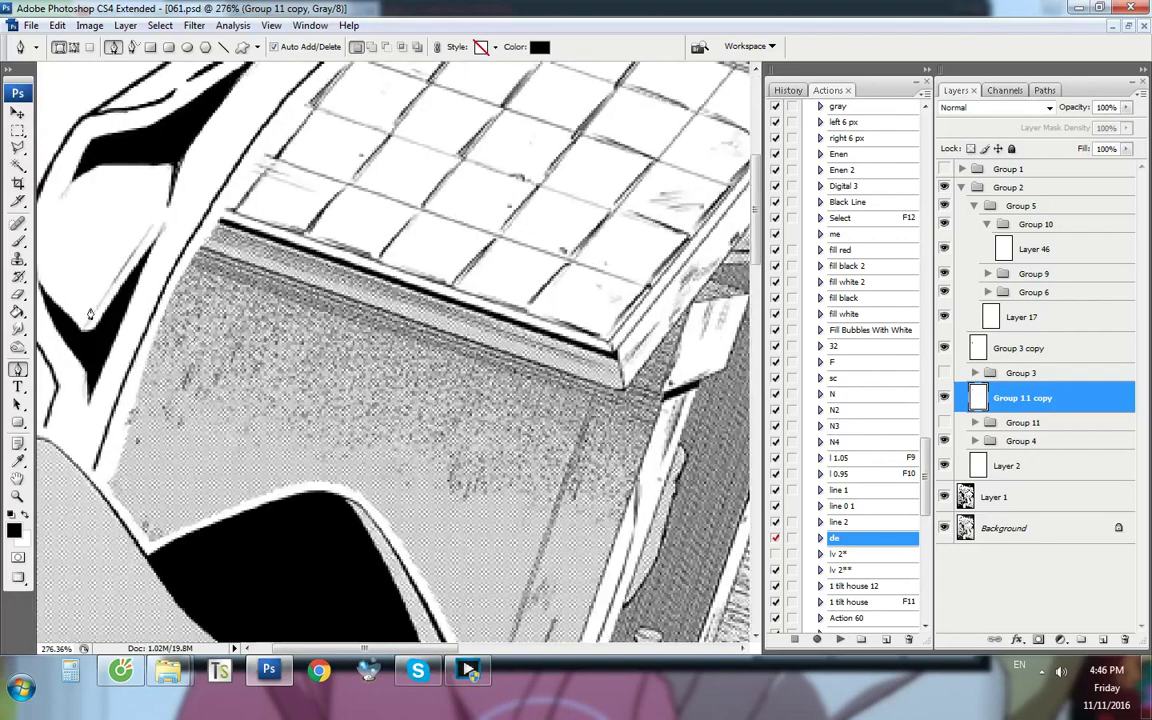
{"action": "key", "text": "ctrl+comma"}
{"action": "scroll", "coordinate": [165, 300], "scroll_direction": "up", "scroll_amount": 6}
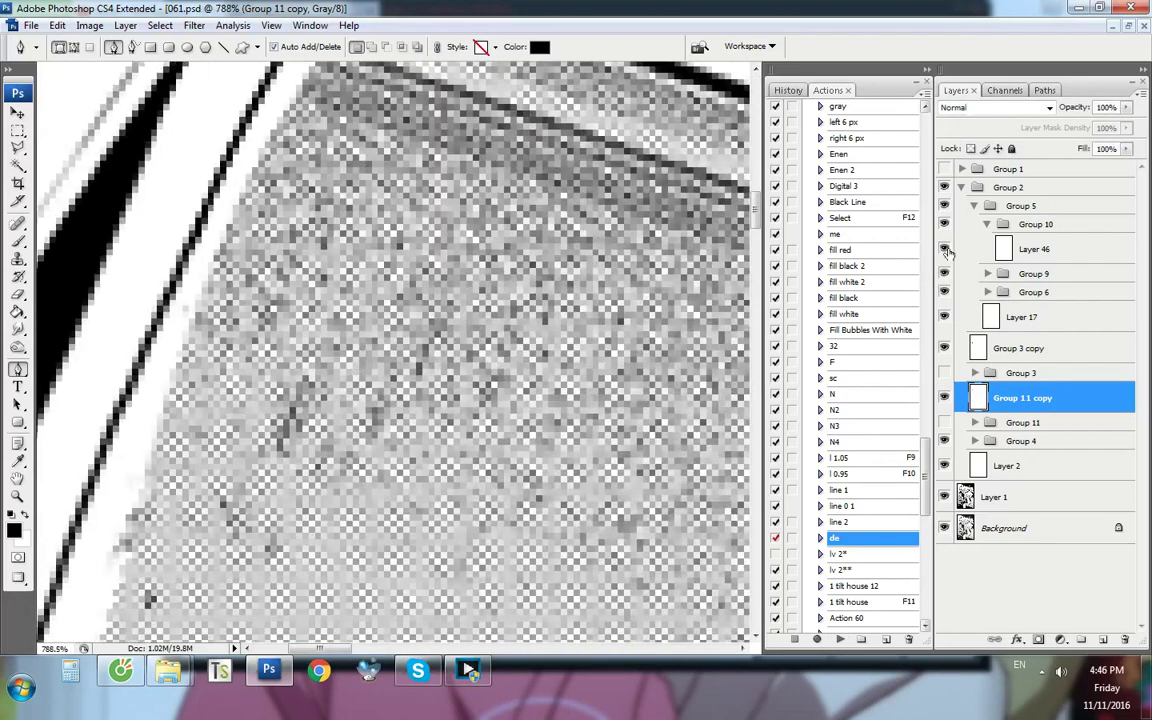
{"action": "left_click", "coordinate": [944, 187]}
{"action": "left_click", "coordinate": [945, 187]}
{"action": "left_click", "coordinate": [150, 482]}
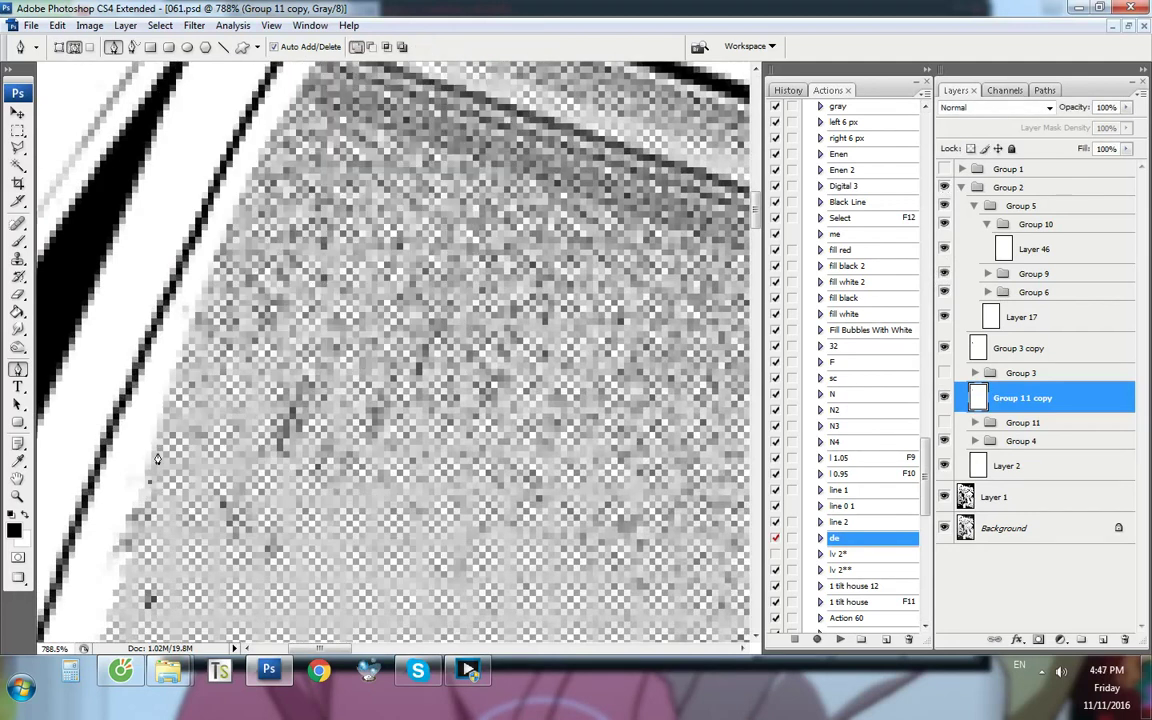